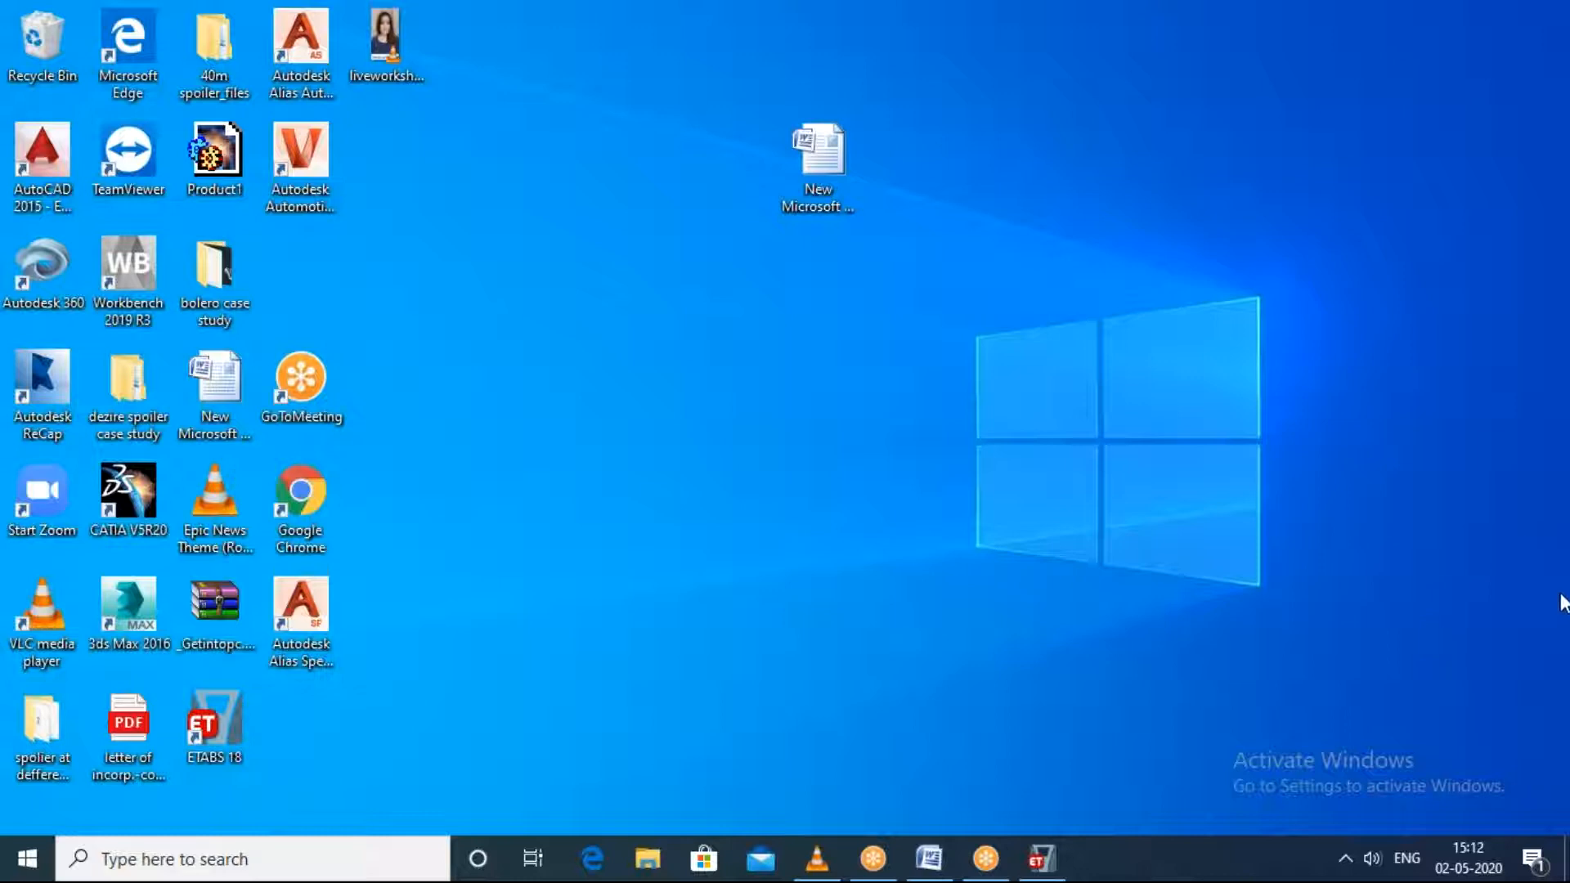
Step: Switch to the ETABS window and have it fill the screen
{"action": "left_click", "coordinate": [1056, 863]}
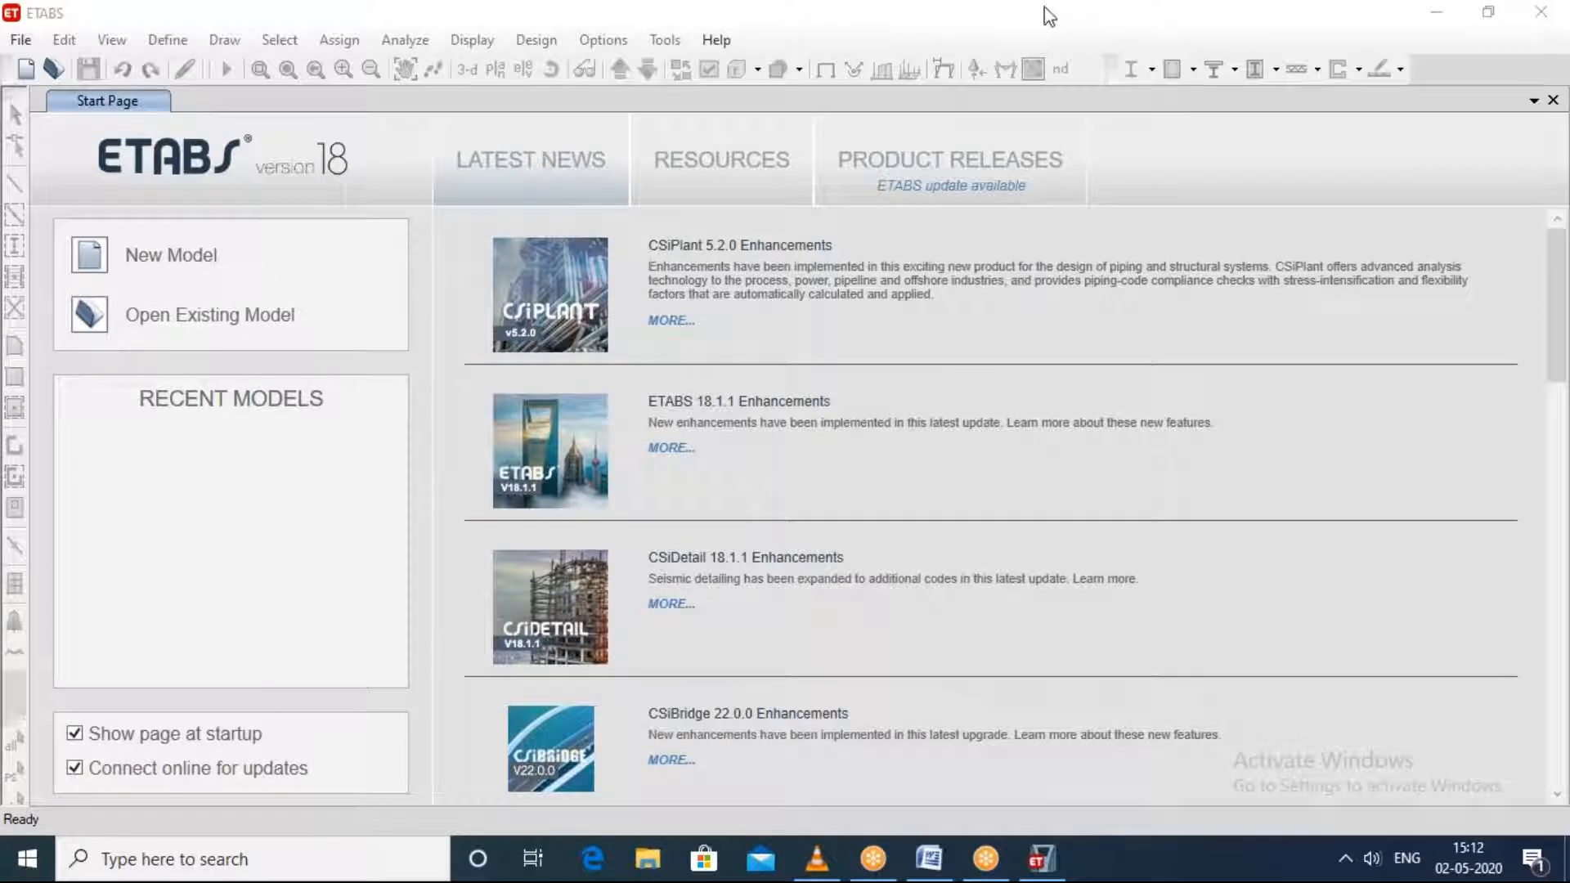
{"action": "left_click_drag", "start_coordinate": [1042, 13], "coordinate": [822, 162]}
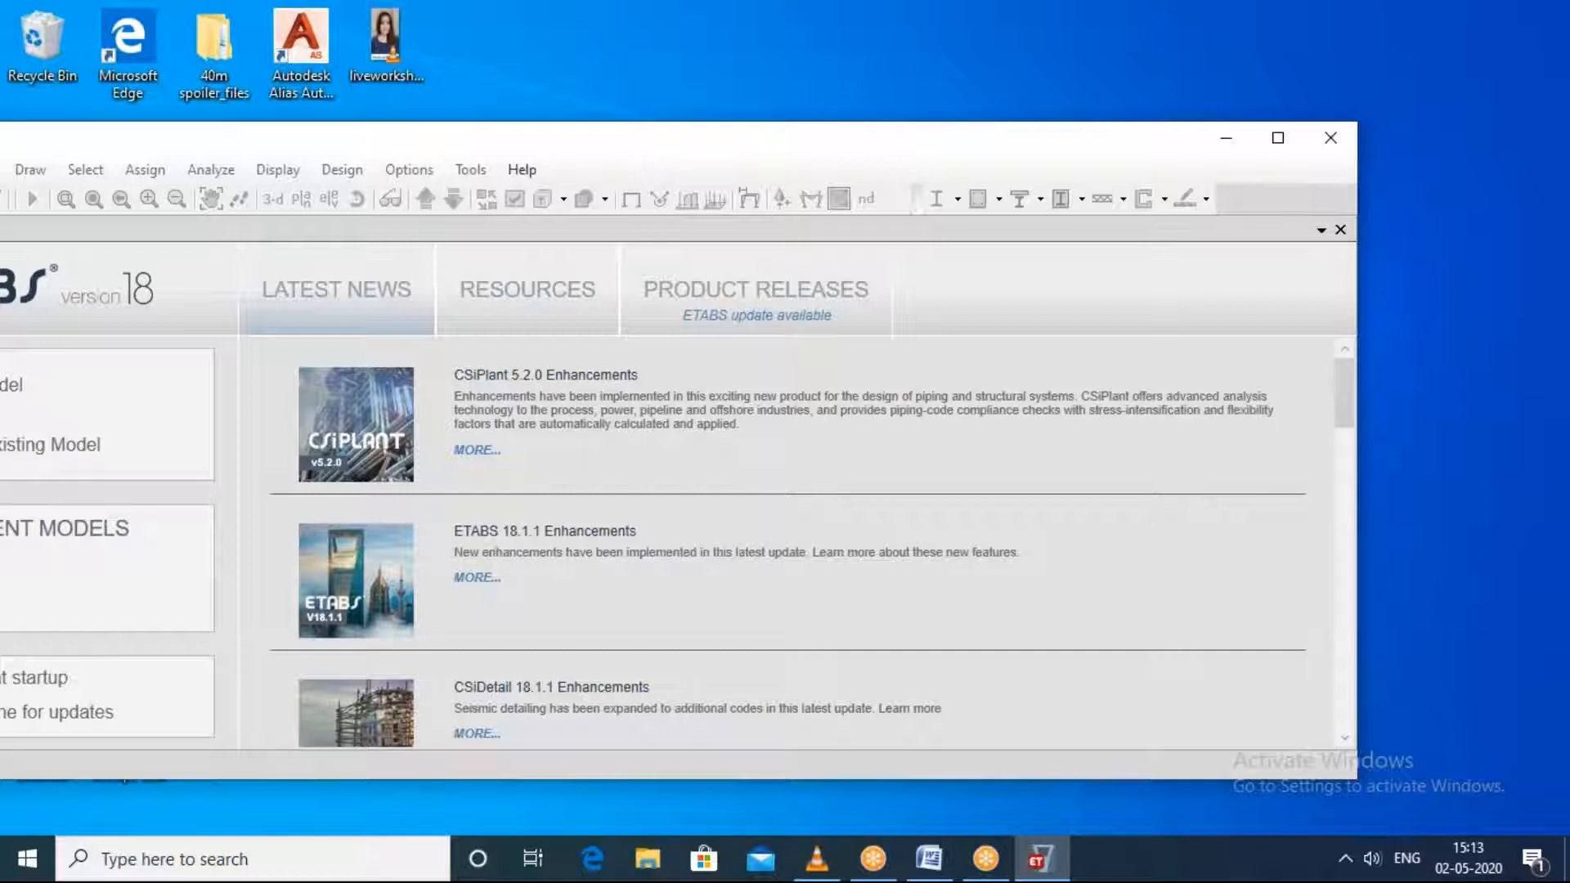
{"action": "left_click", "coordinate": [1119, 39]}
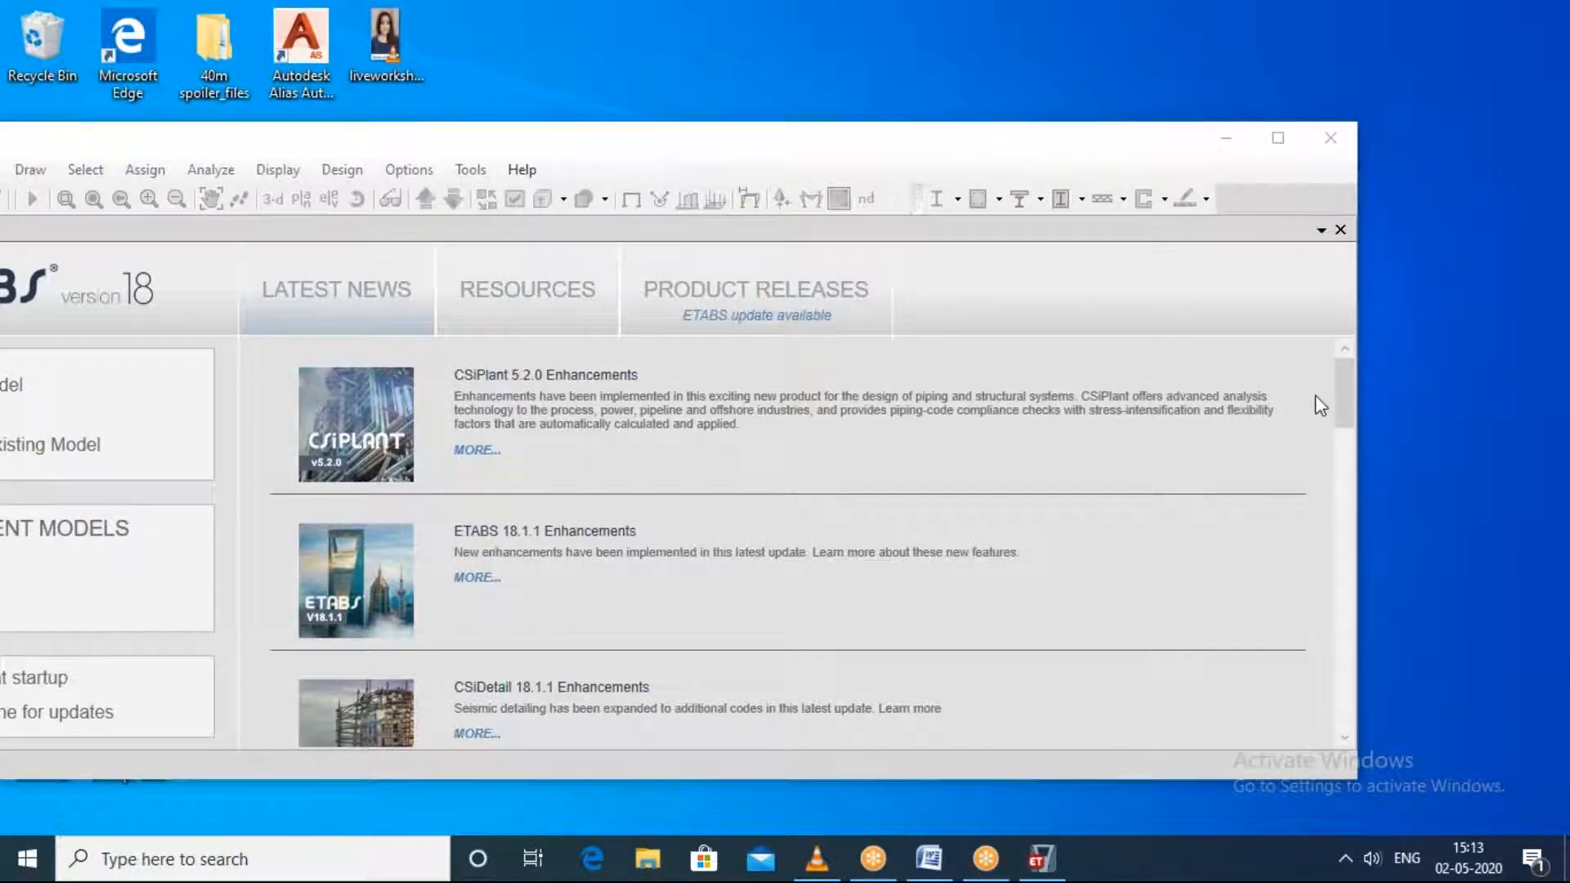
{"action": "left_click", "coordinate": [842, 159]}
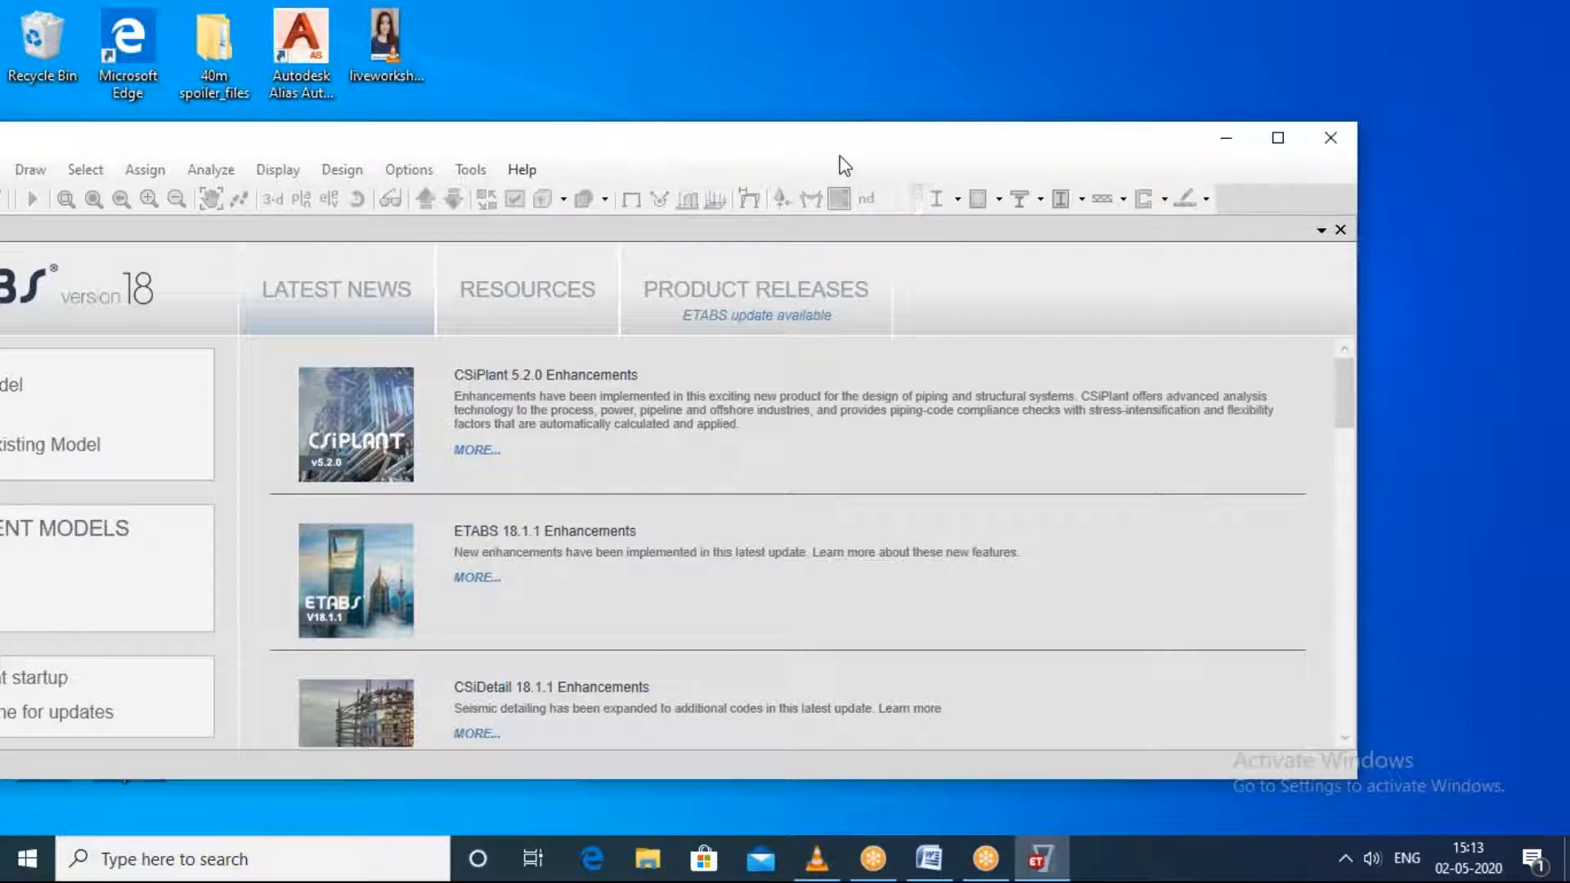
{"action": "double_click", "coordinate": [839, 155]}
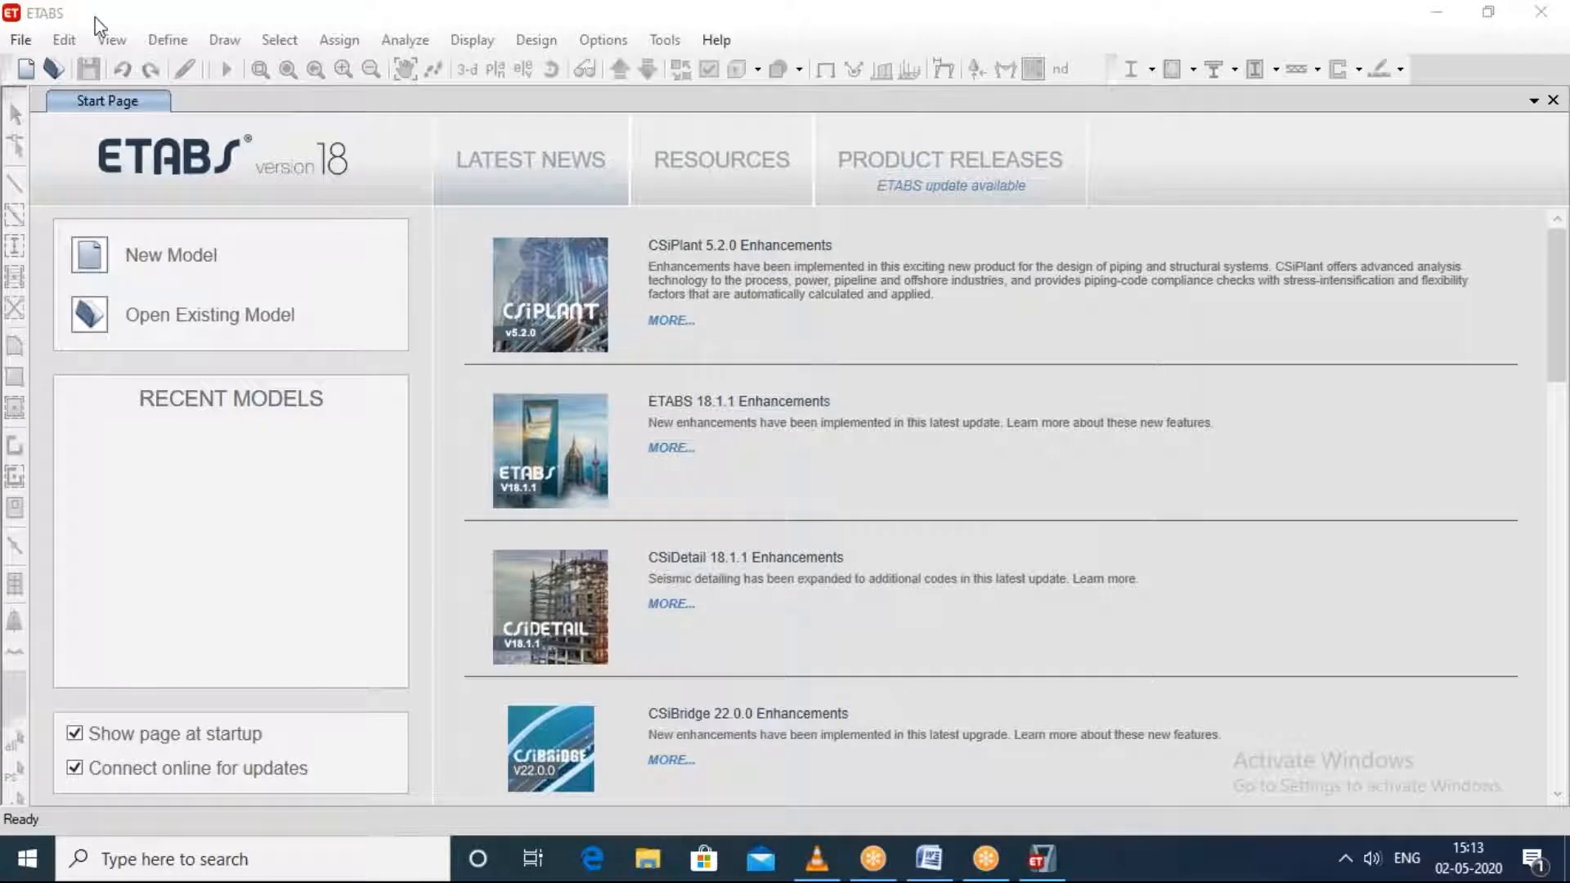
Step: Dismiss the evaluation-version notice and maximize the ETABS window
{"action": "double_click", "coordinate": [260, 23]}
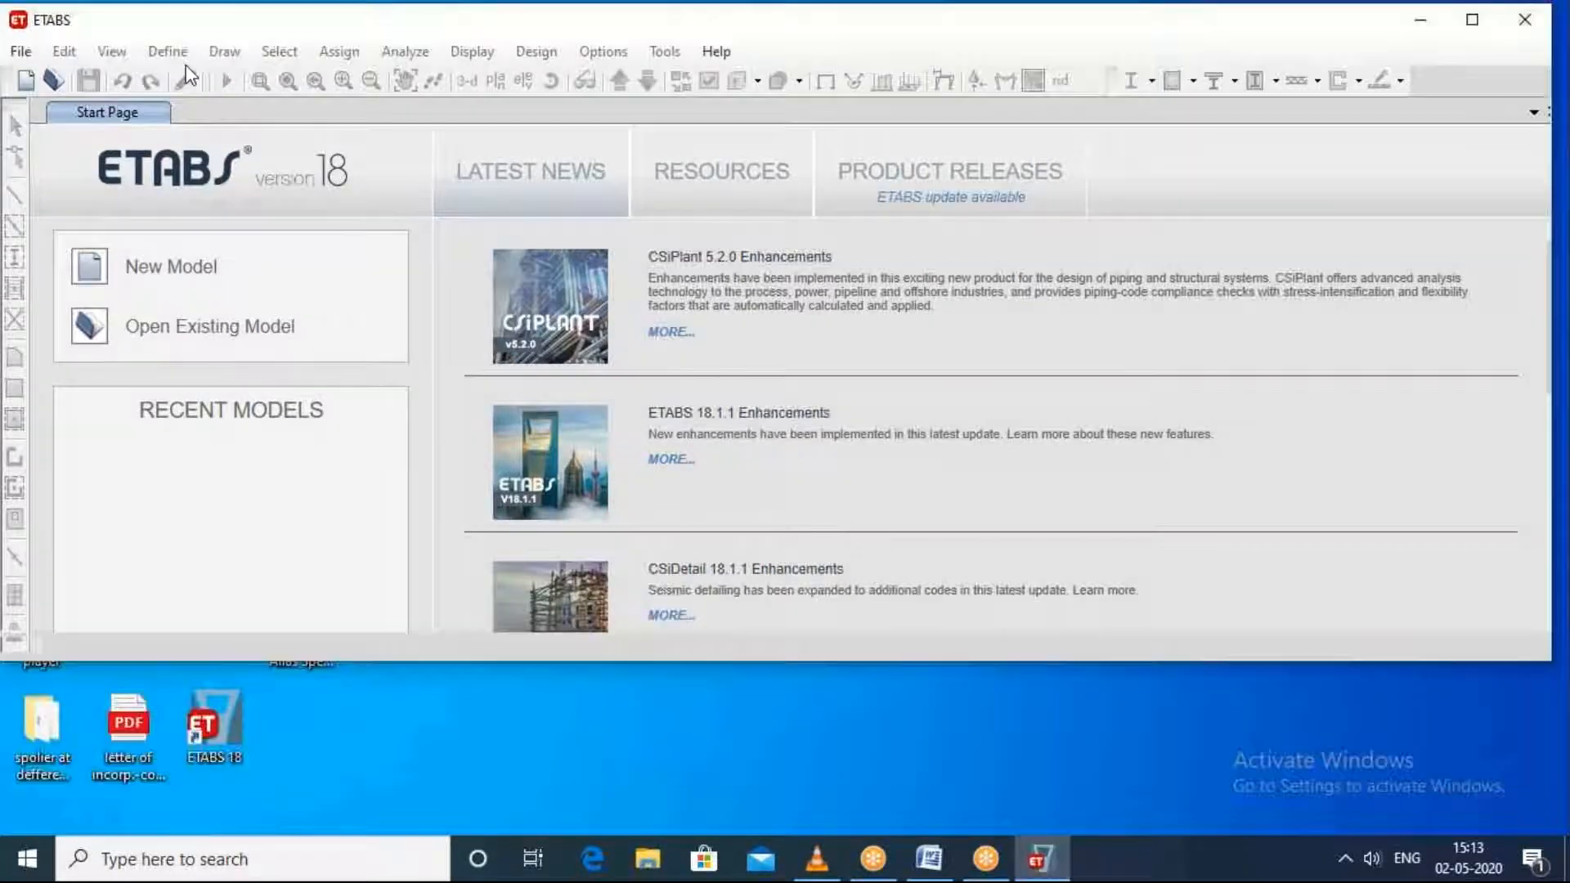
{"action": "left_click", "coordinate": [1341, 136]}
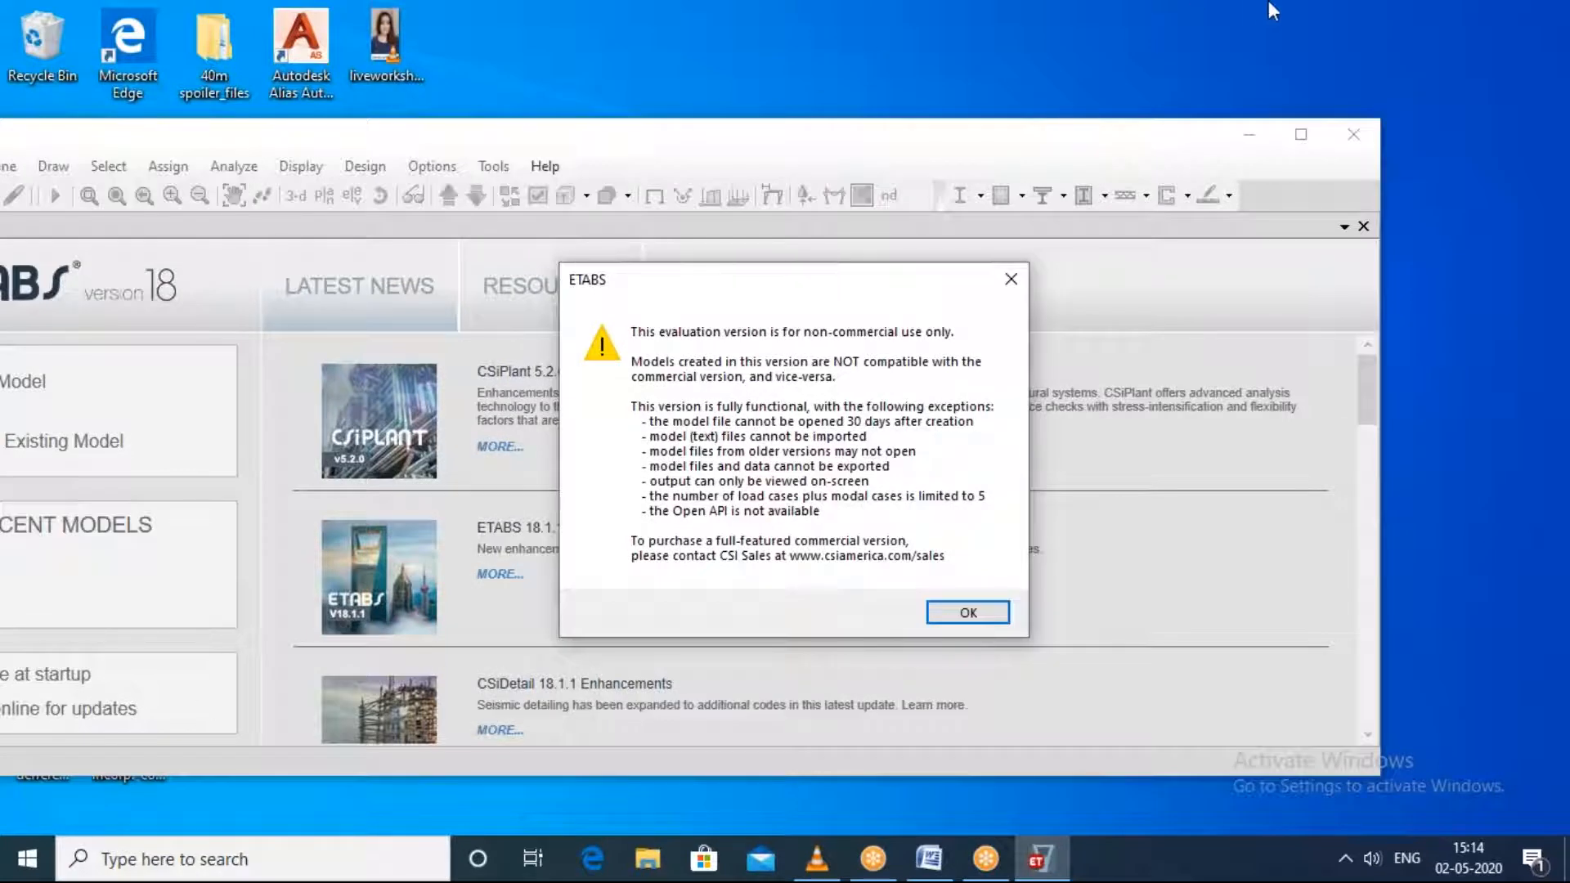
{"action": "left_click", "coordinate": [1147, 52]}
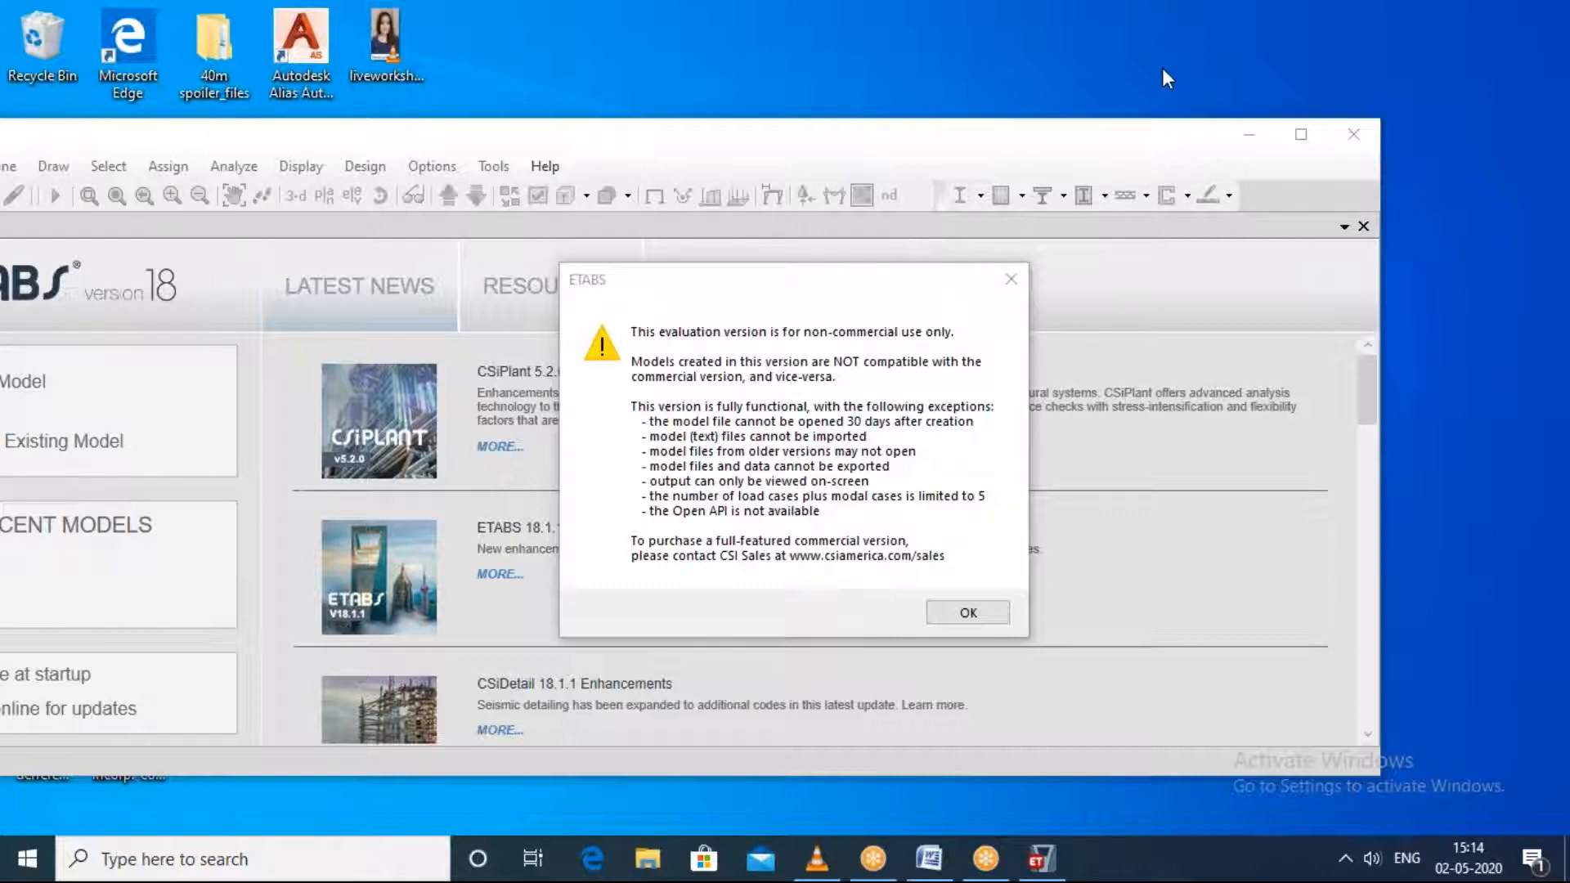
{"action": "left_click", "coordinate": [1301, 135]}
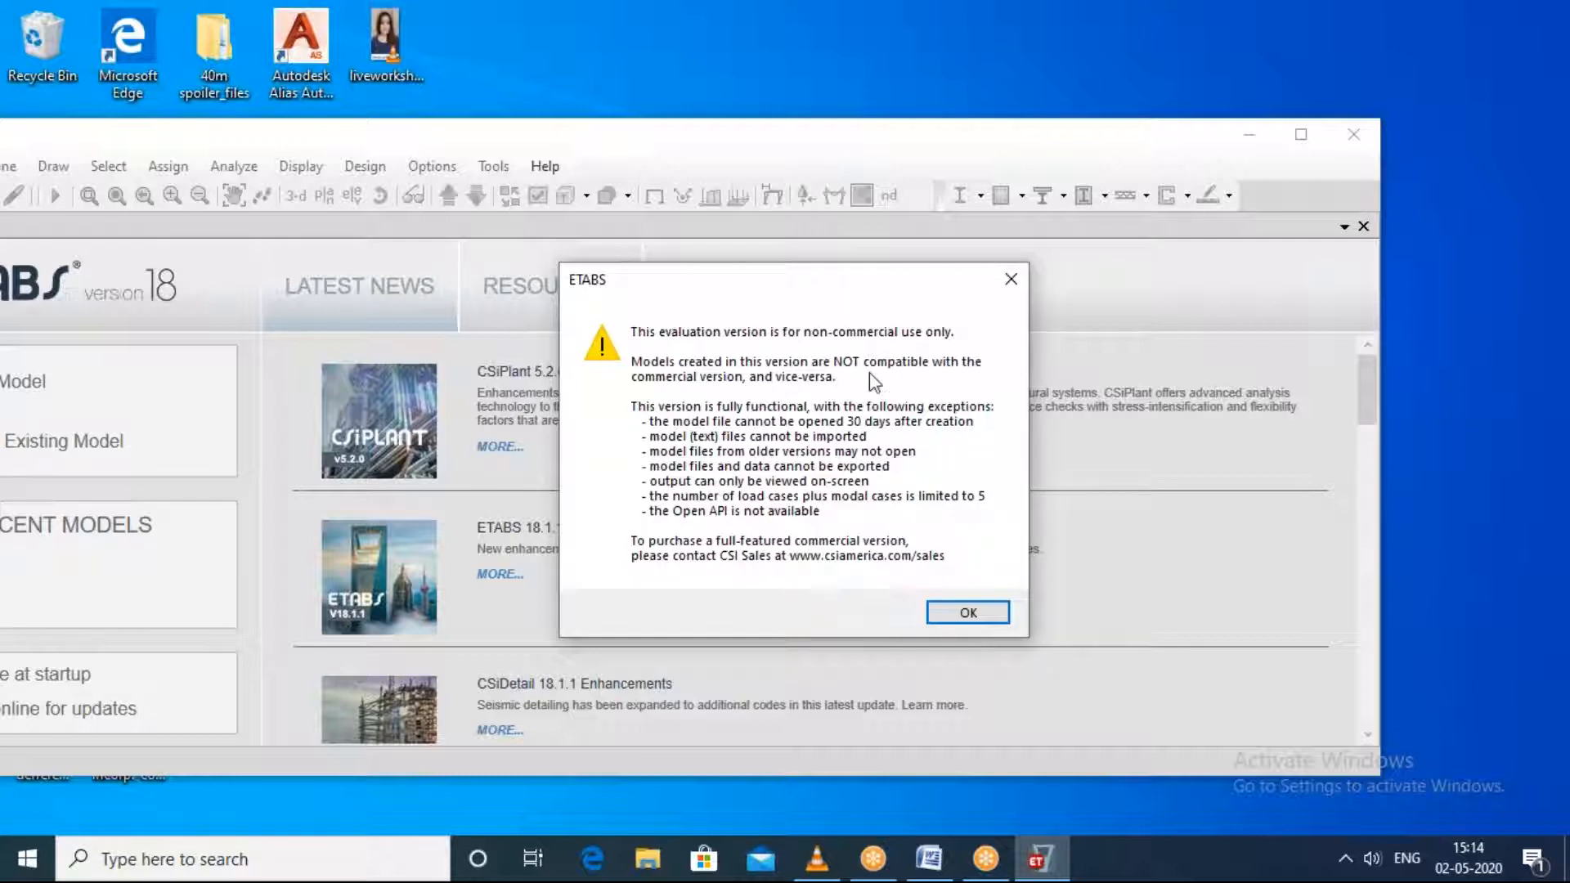
{"action": "left_click", "coordinate": [985, 618]}
{"action": "left_click", "coordinate": [1301, 134]}
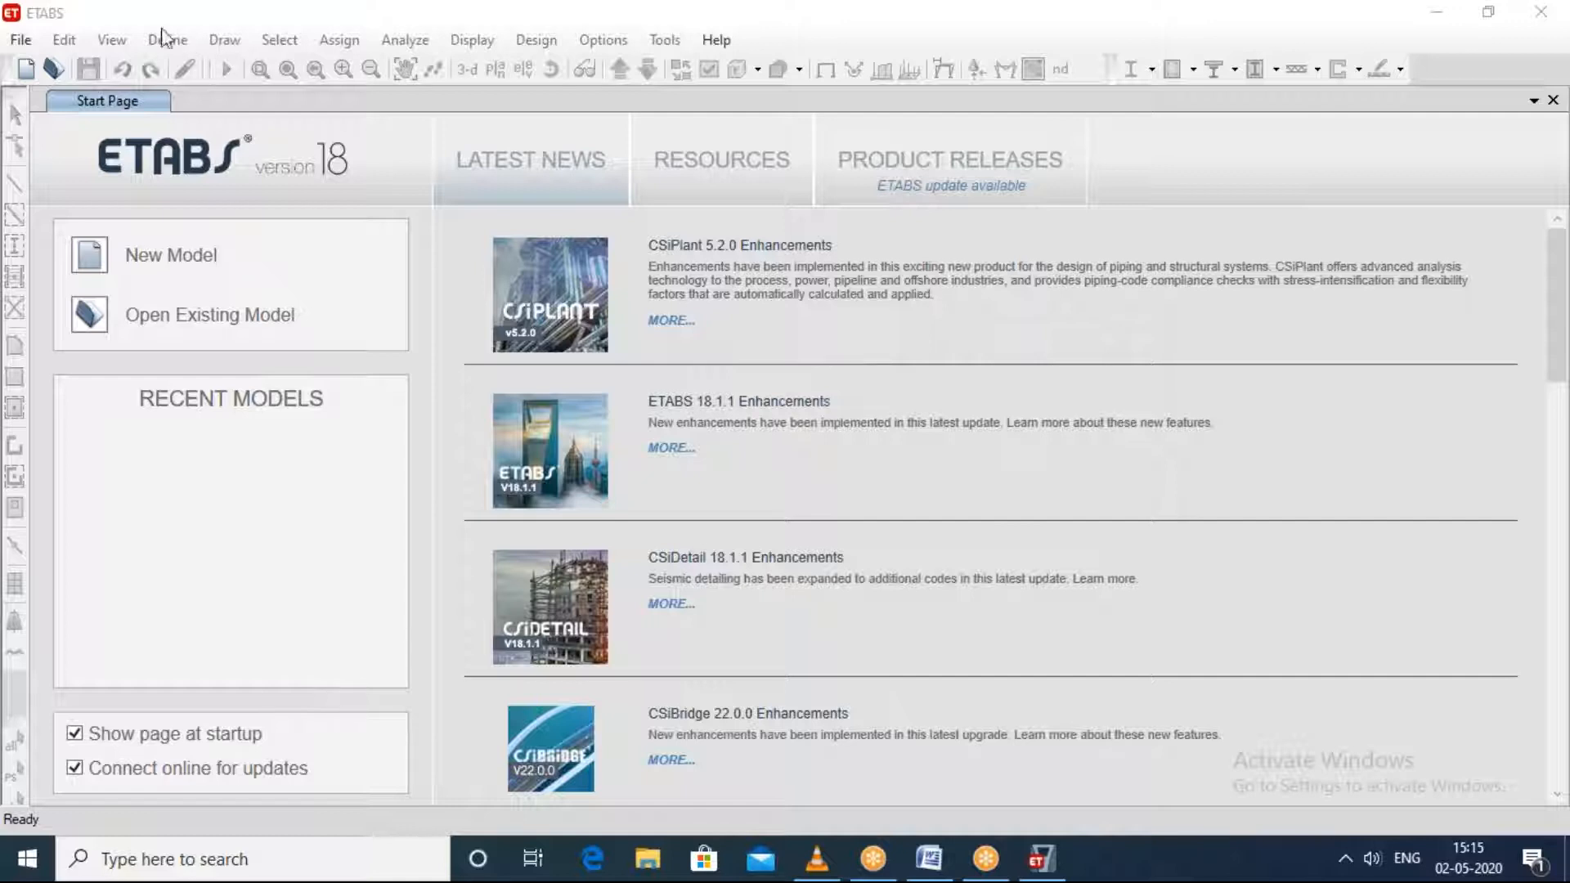
Step: Start a new model and choose to initialize it with built-in settings
{"action": "left_click", "coordinate": [22, 41]}
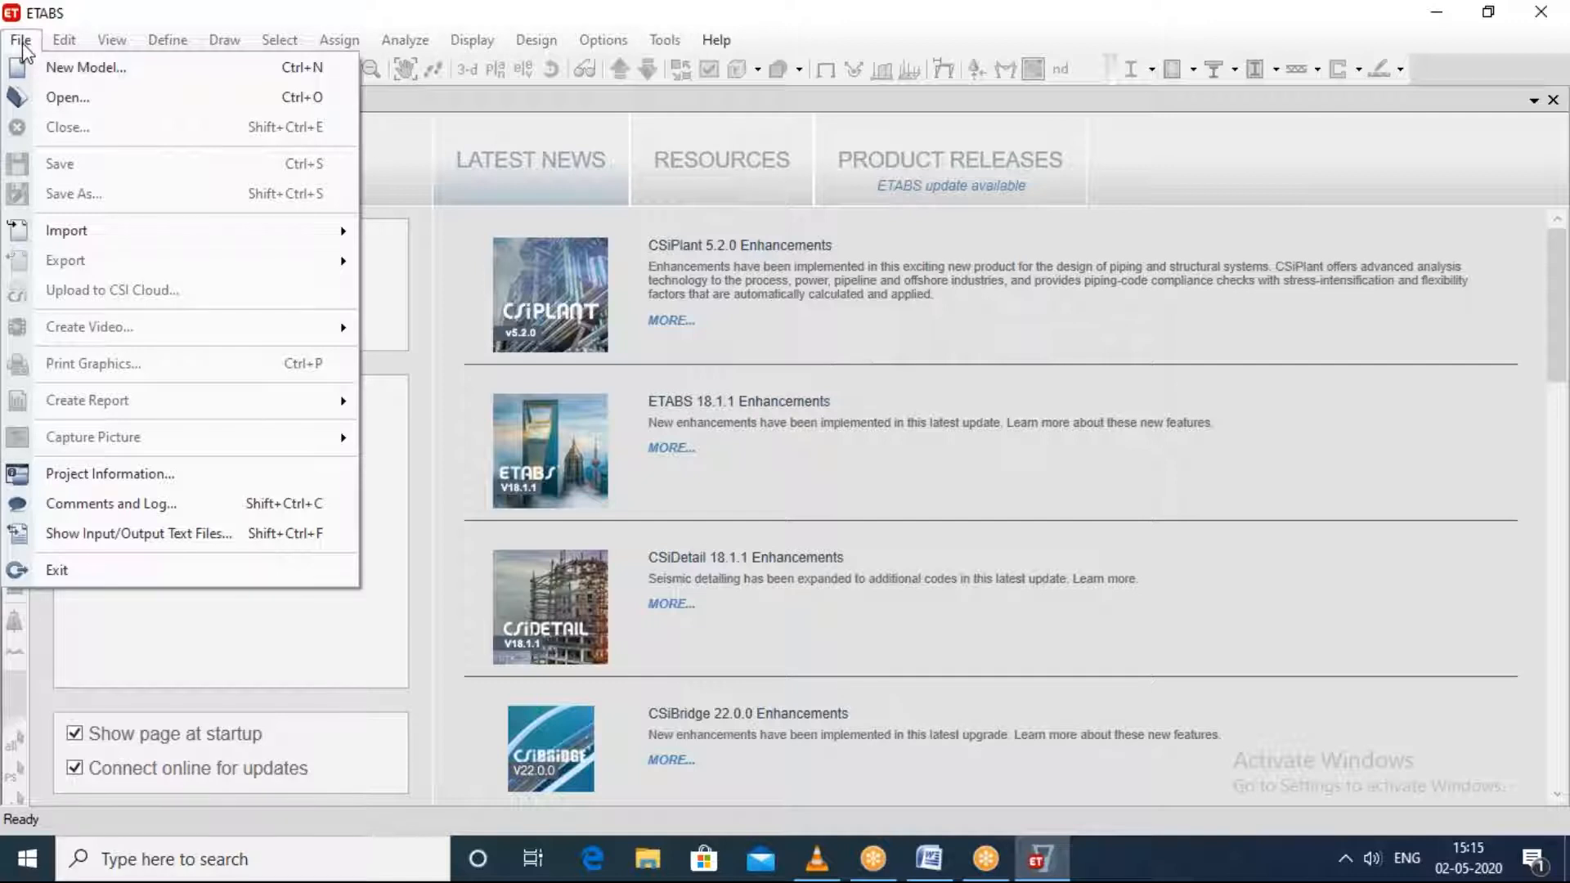
{"action": "left_click", "coordinate": [25, 67]}
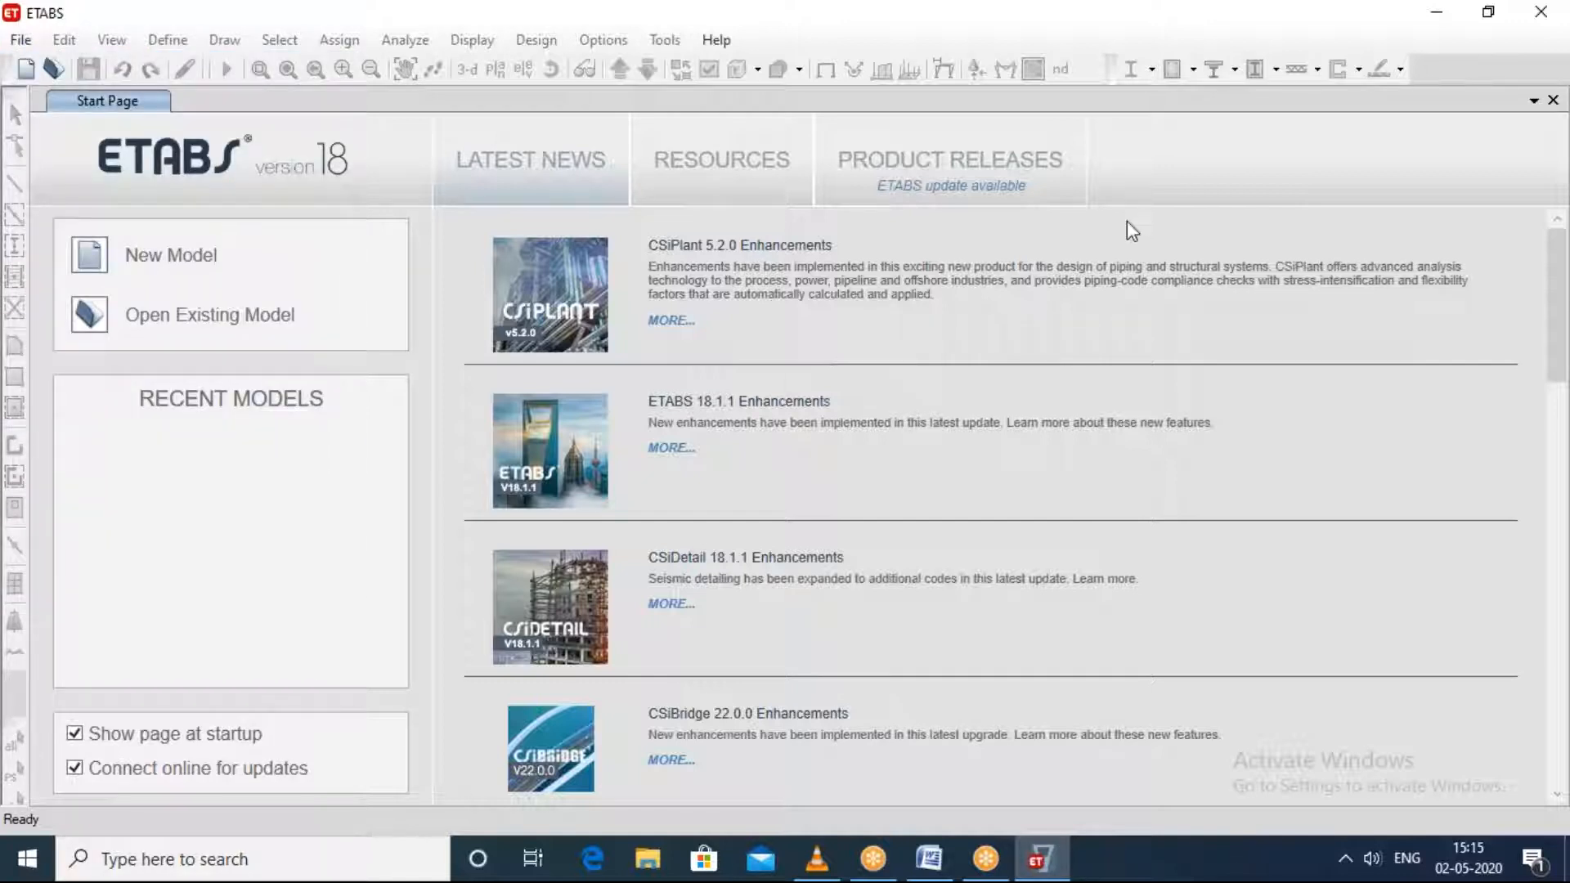
{"action": "left_click", "coordinate": [20, 40]}
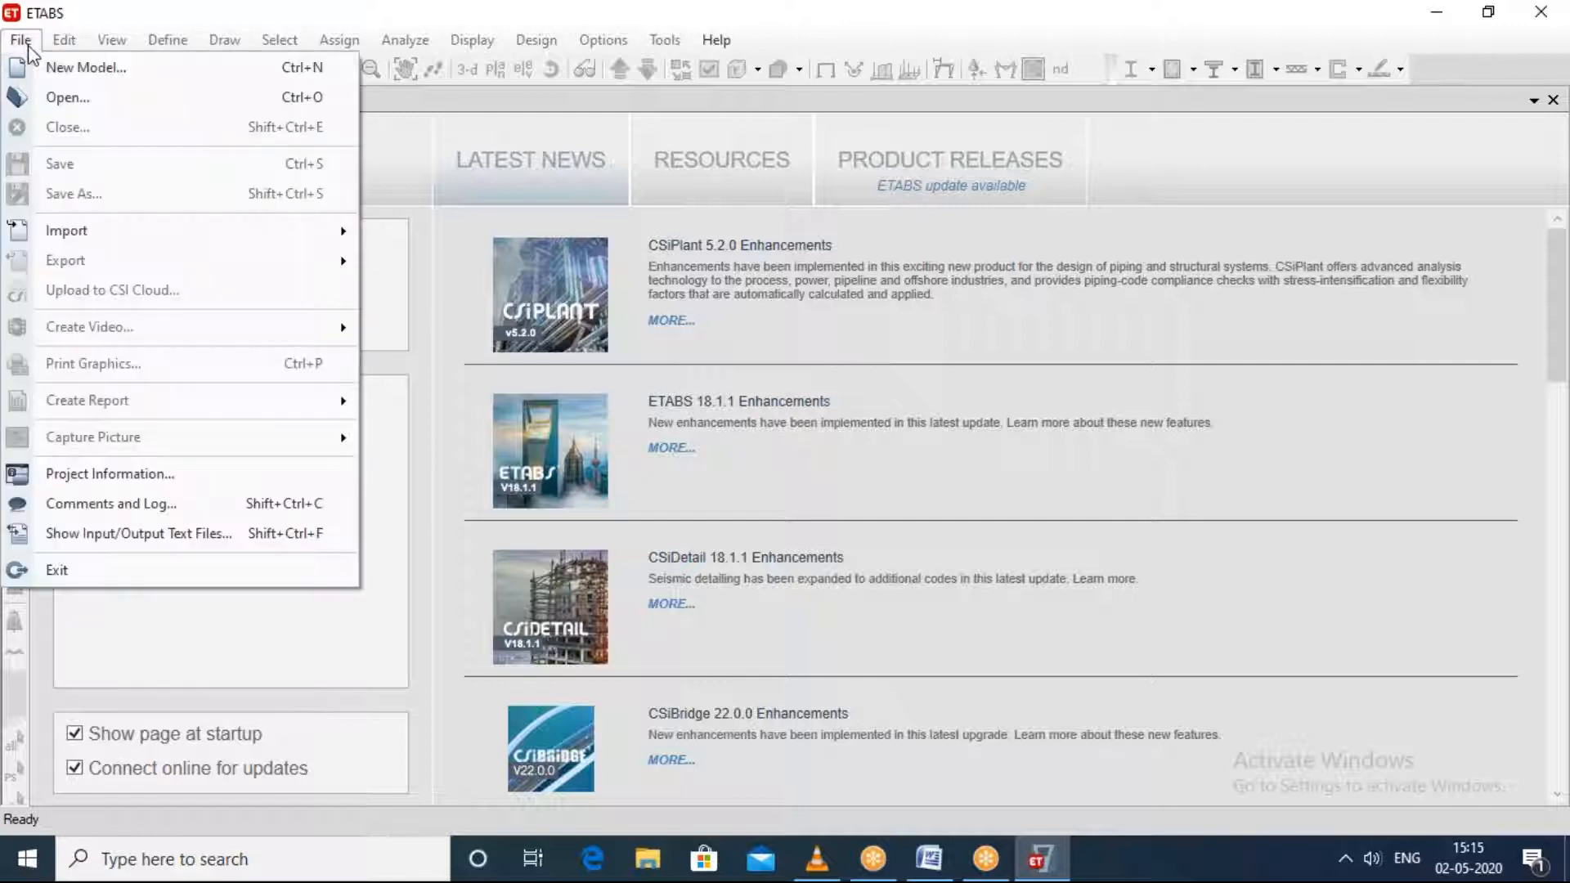
{"action": "left_click", "coordinate": [30, 72]}
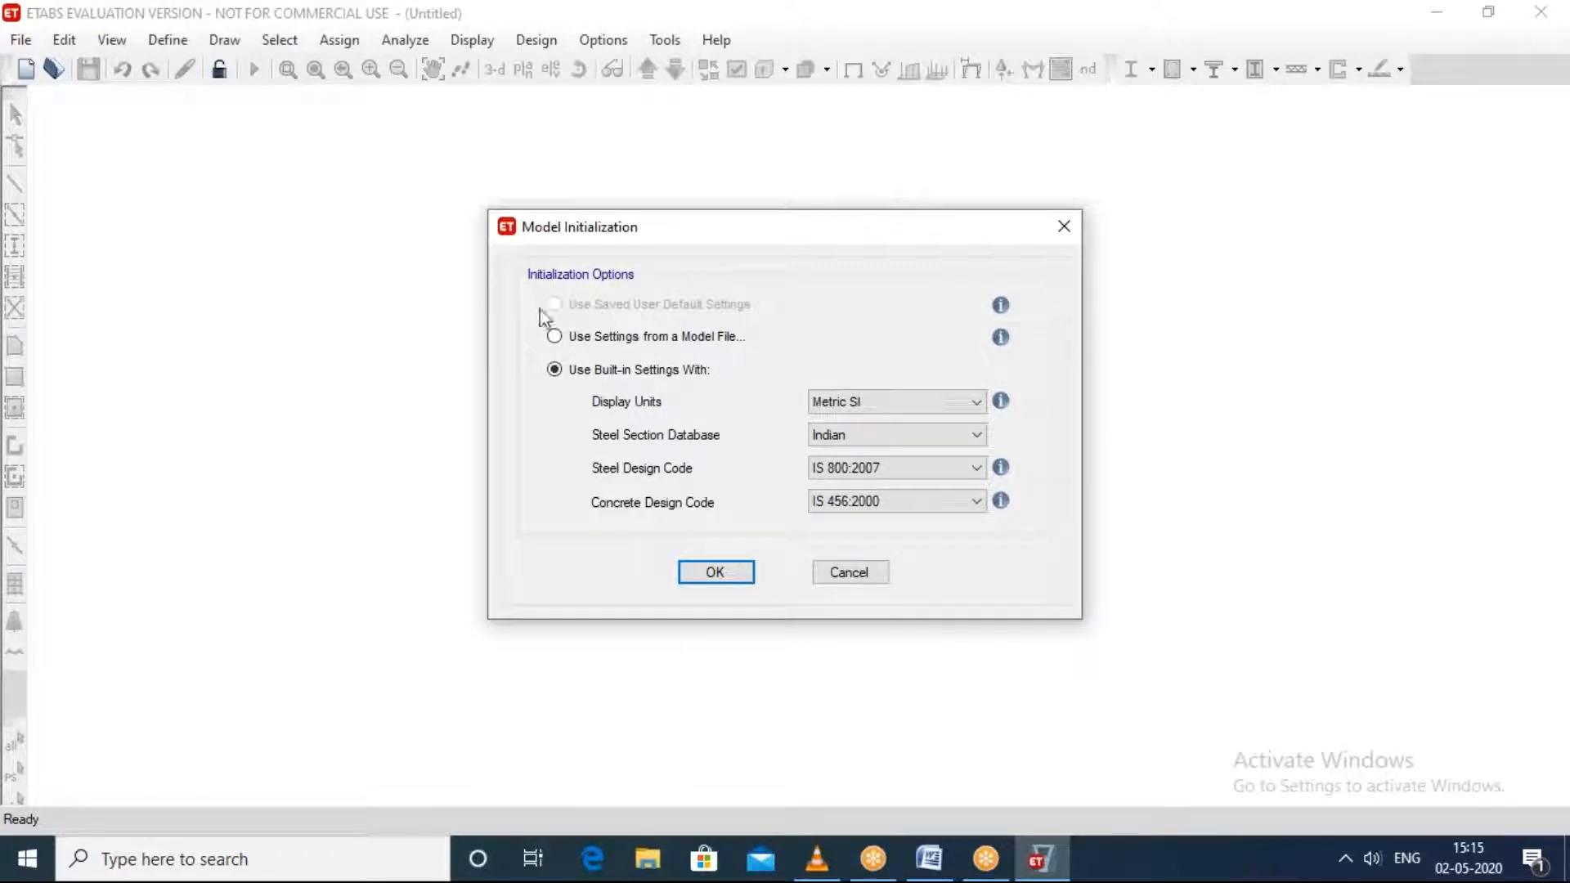
{"action": "left_click", "coordinate": [554, 336]}
{"action": "left_click", "coordinate": [555, 370]}
{"action": "left_click", "coordinate": [1154, 47]}
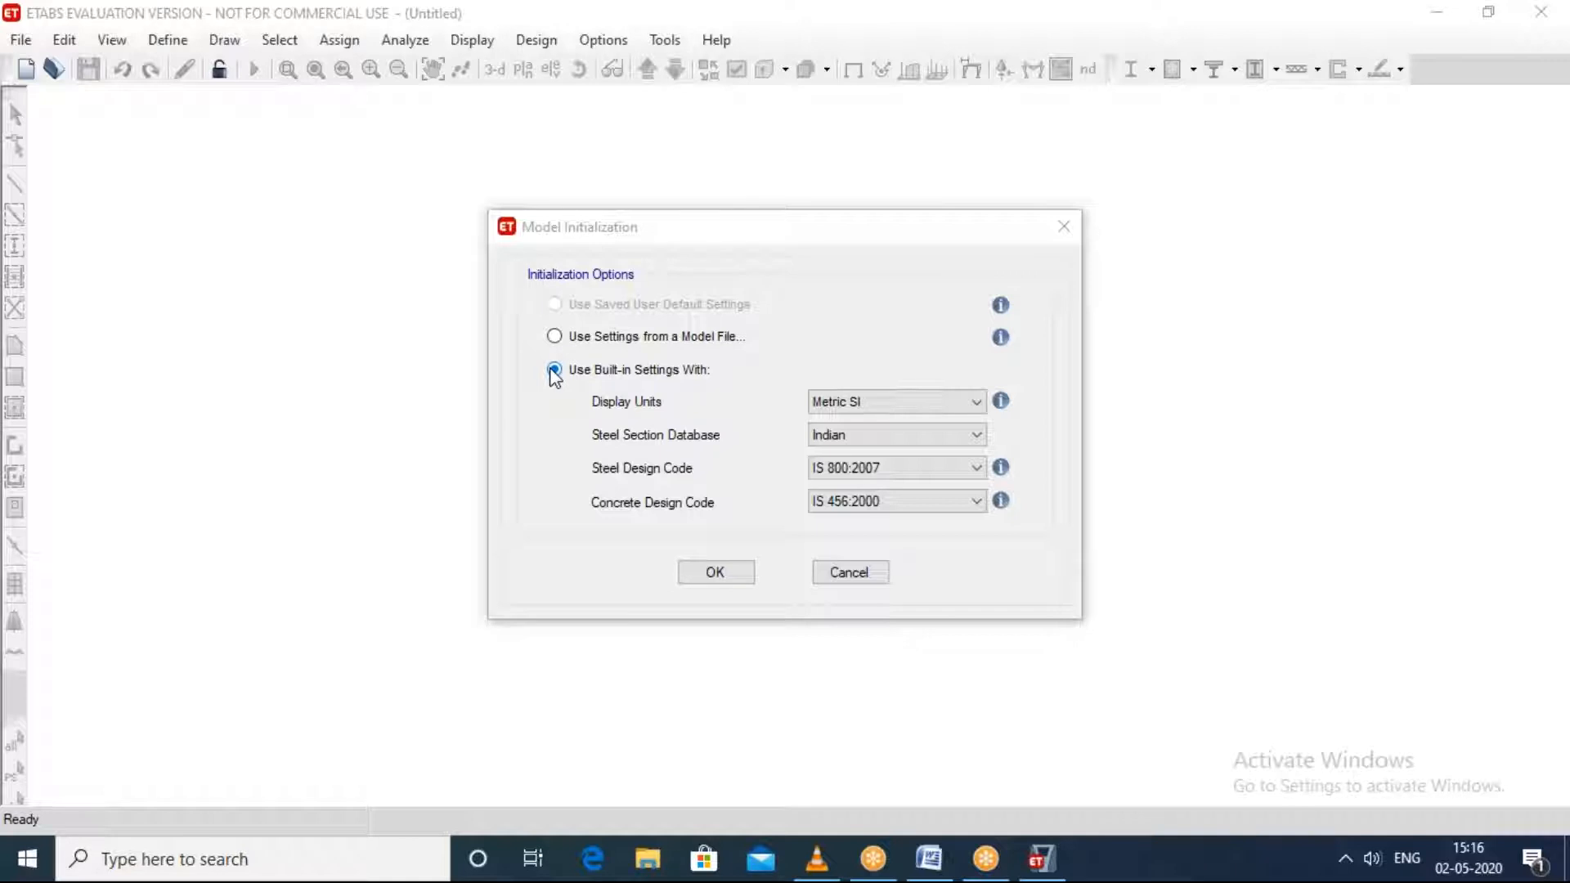
{"action": "left_click", "coordinate": [16, 41]}
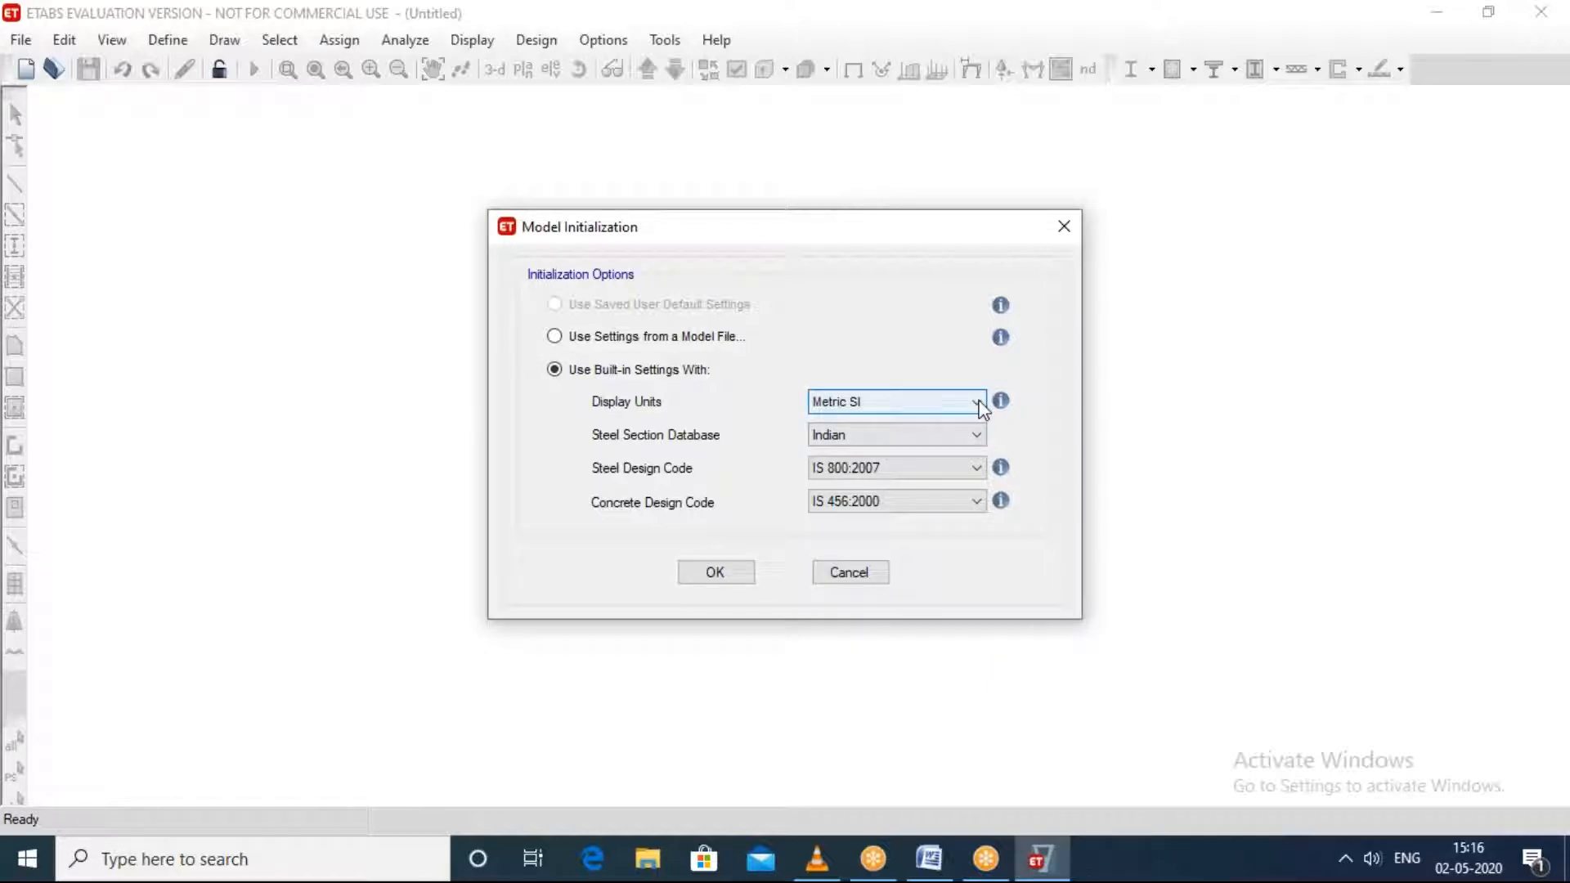
Step: Set the new model's display units to Metric SI and its steel section database to Indian
{"action": "left_click", "coordinate": [977, 403]}
{"action": "left_click", "coordinate": [872, 442]}
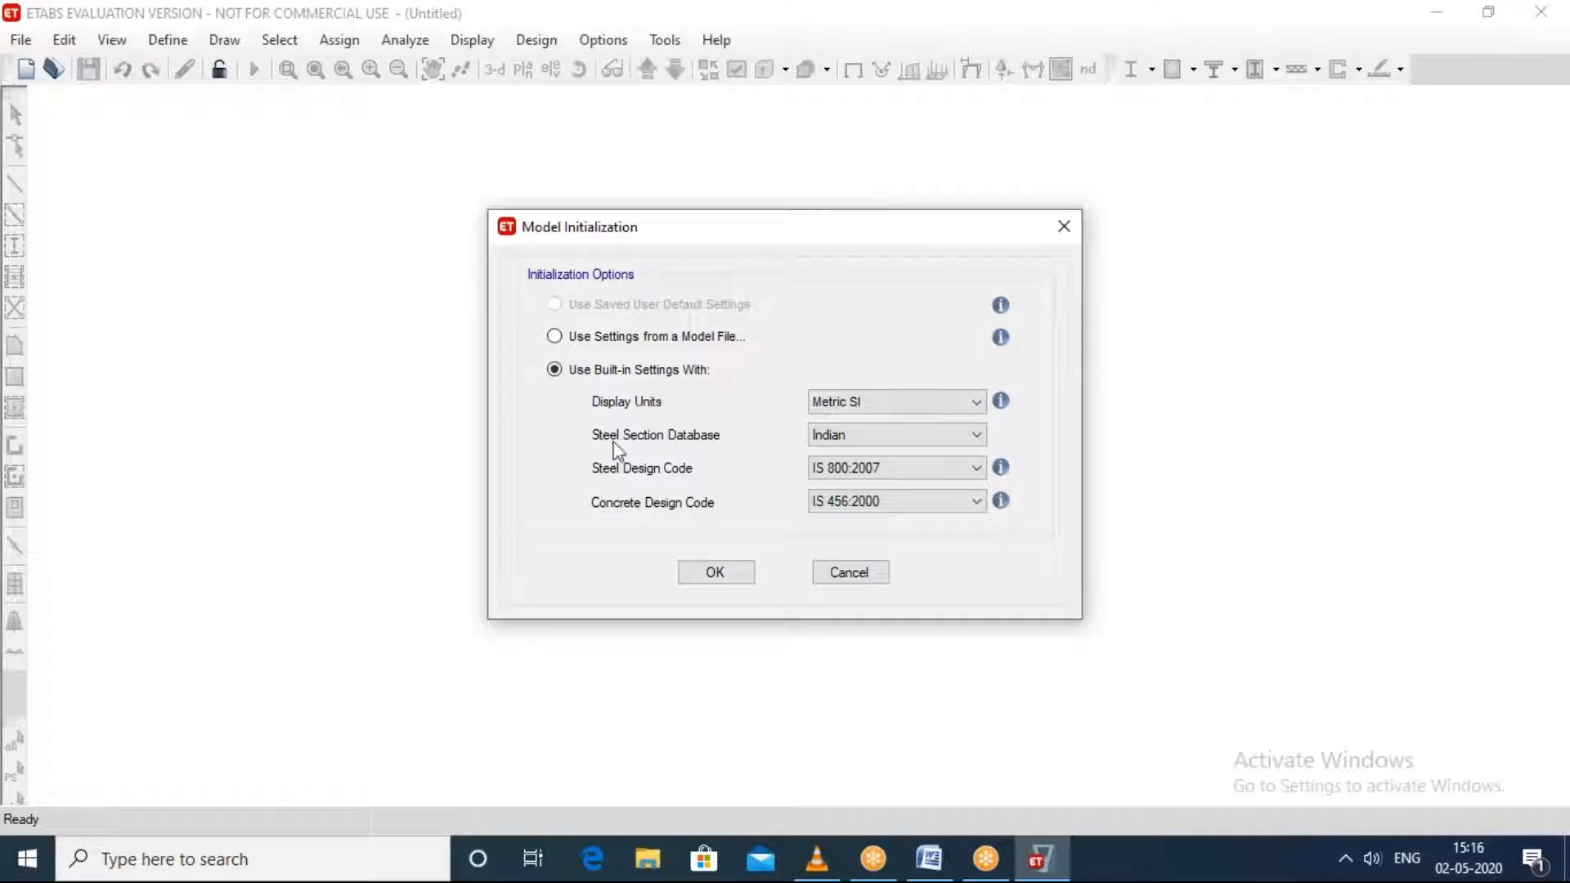
{"action": "left_click", "coordinate": [947, 439]}
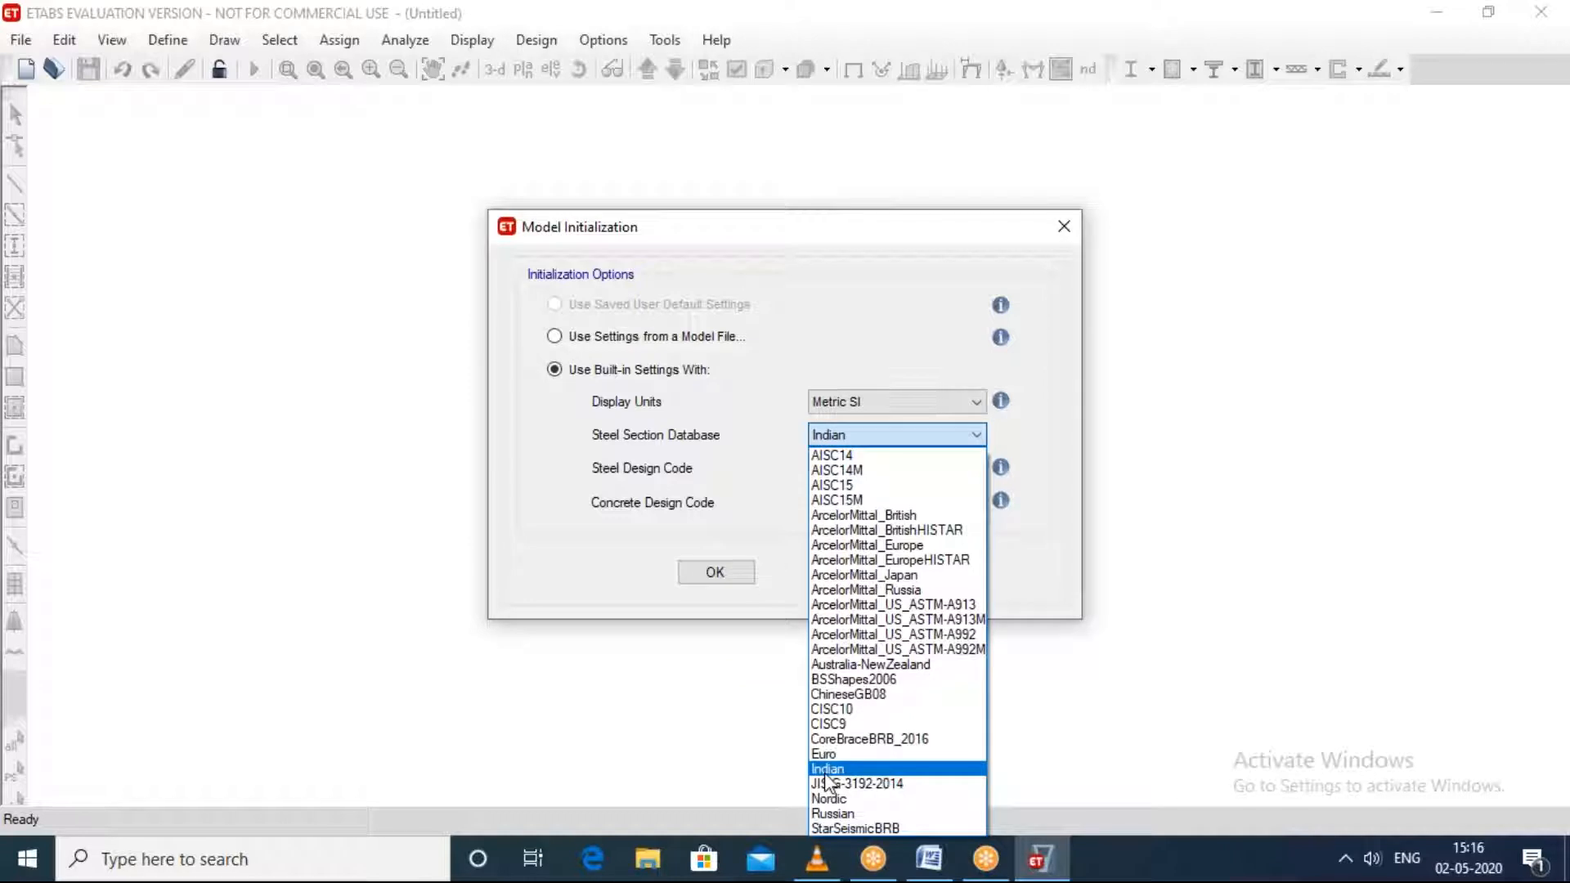
{"action": "left_click", "coordinate": [827, 771]}
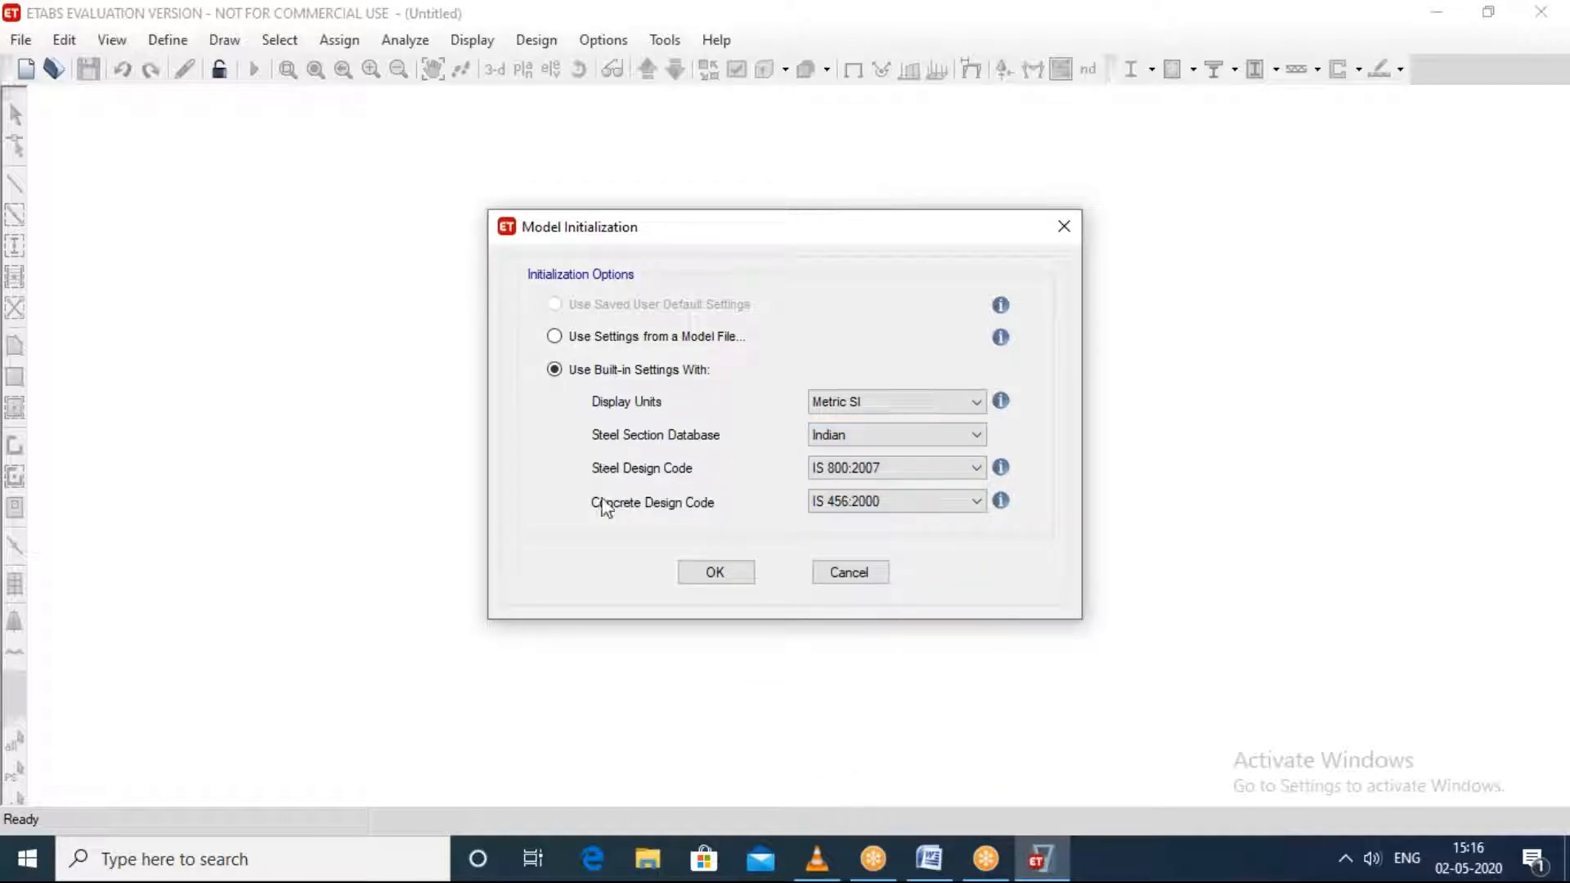
Step: Set the steel design code to IS 800:2007 and concrete design code to IS 456:2000, accept, and close the quick templates without creating a model
{"action": "left_click", "coordinate": [908, 472]}
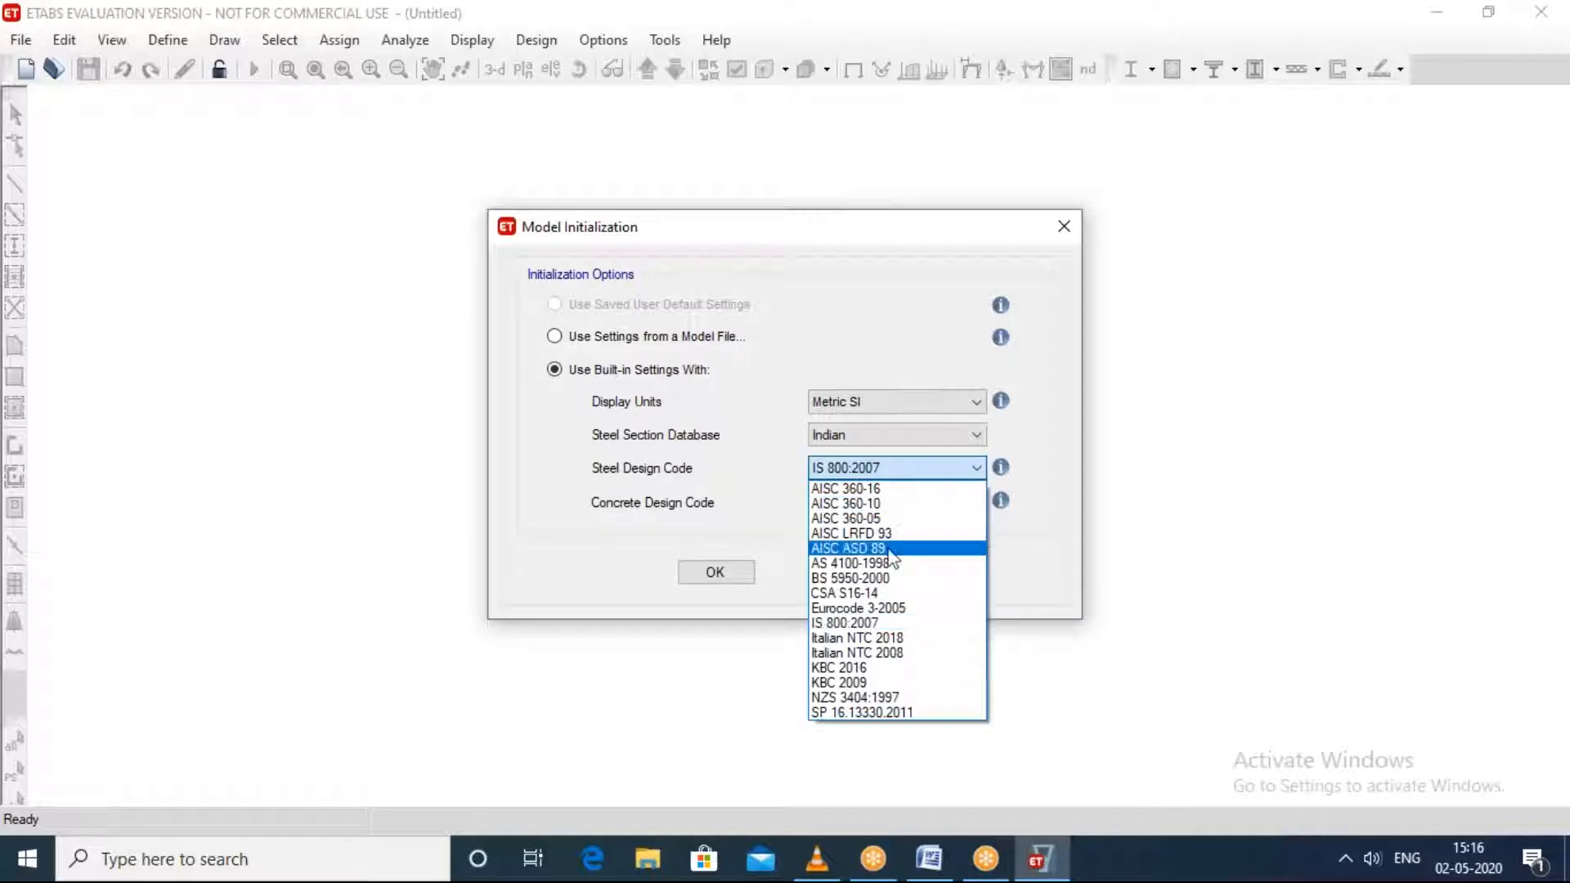
{"action": "left_click", "coordinate": [824, 626]}
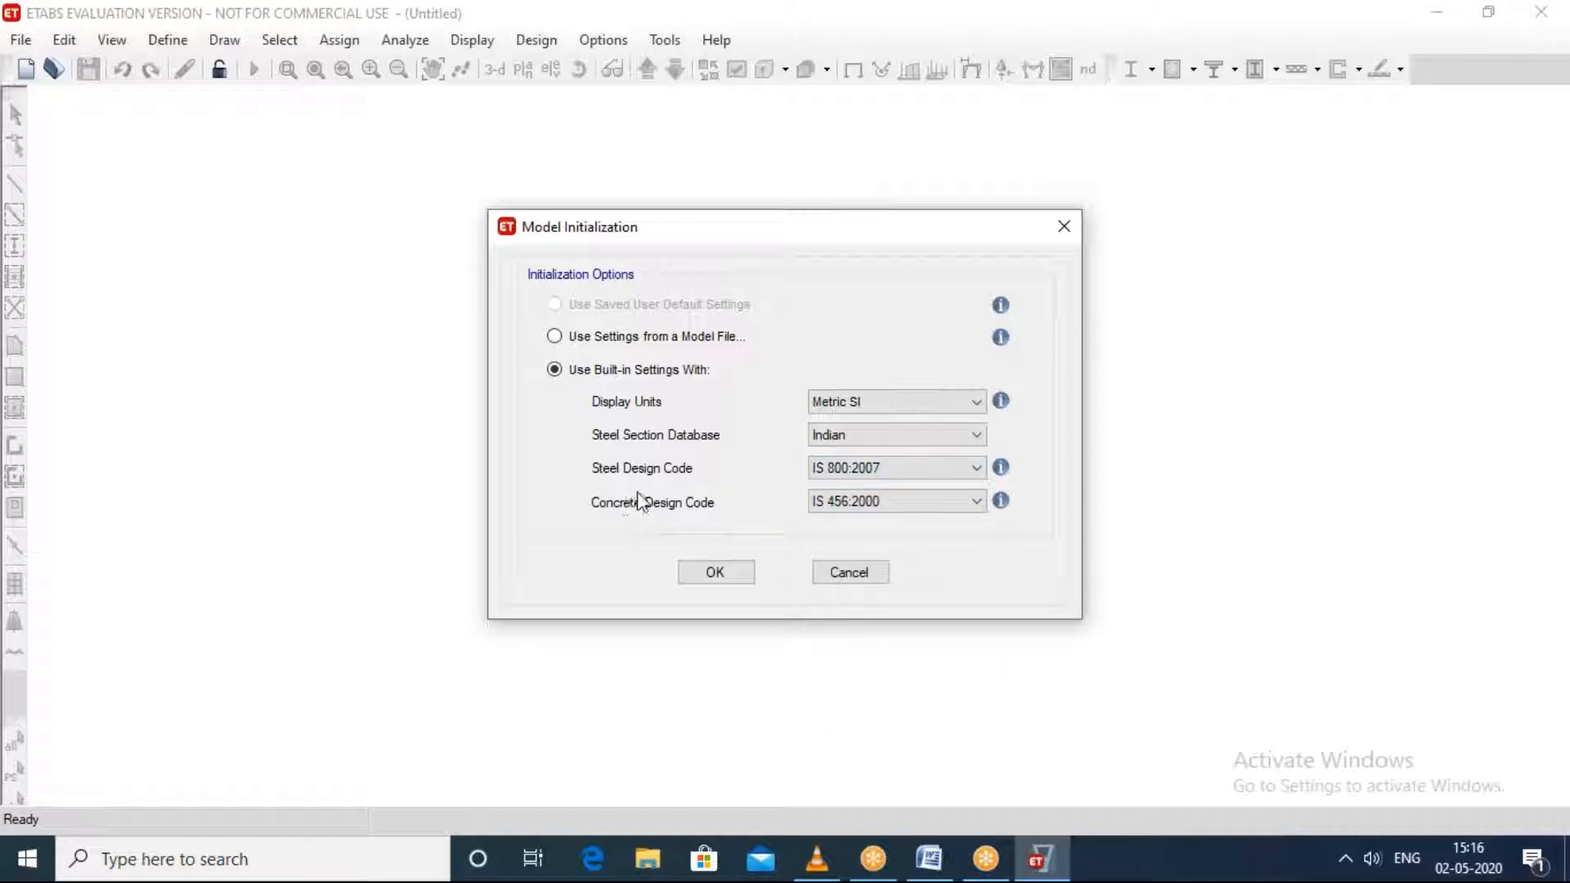
{"action": "left_click", "coordinate": [916, 503]}
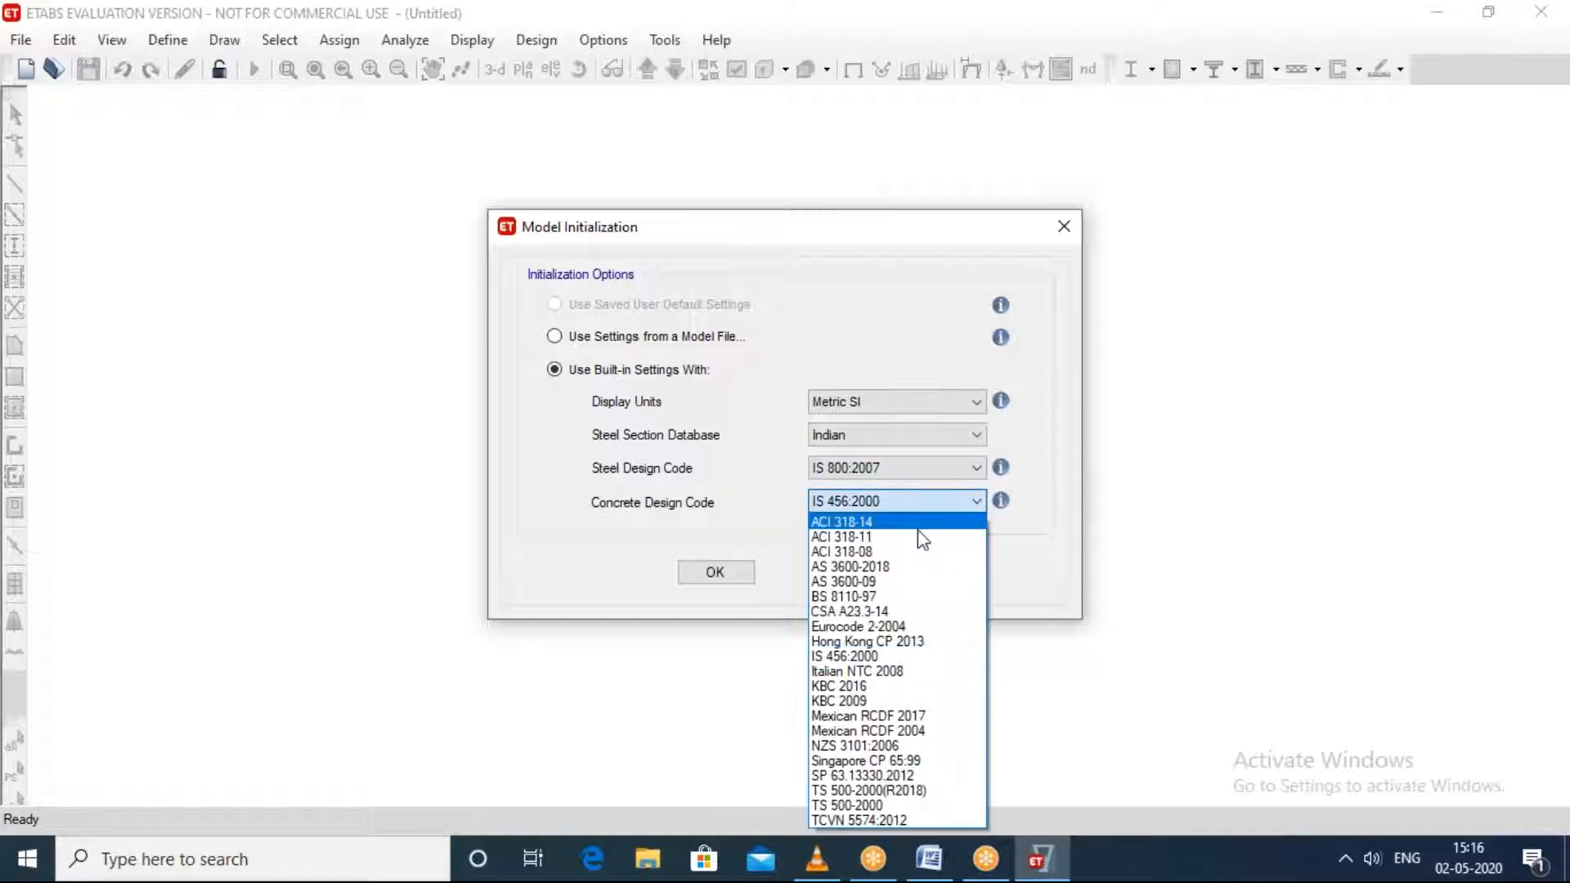
{"action": "left_click", "coordinate": [885, 659]}
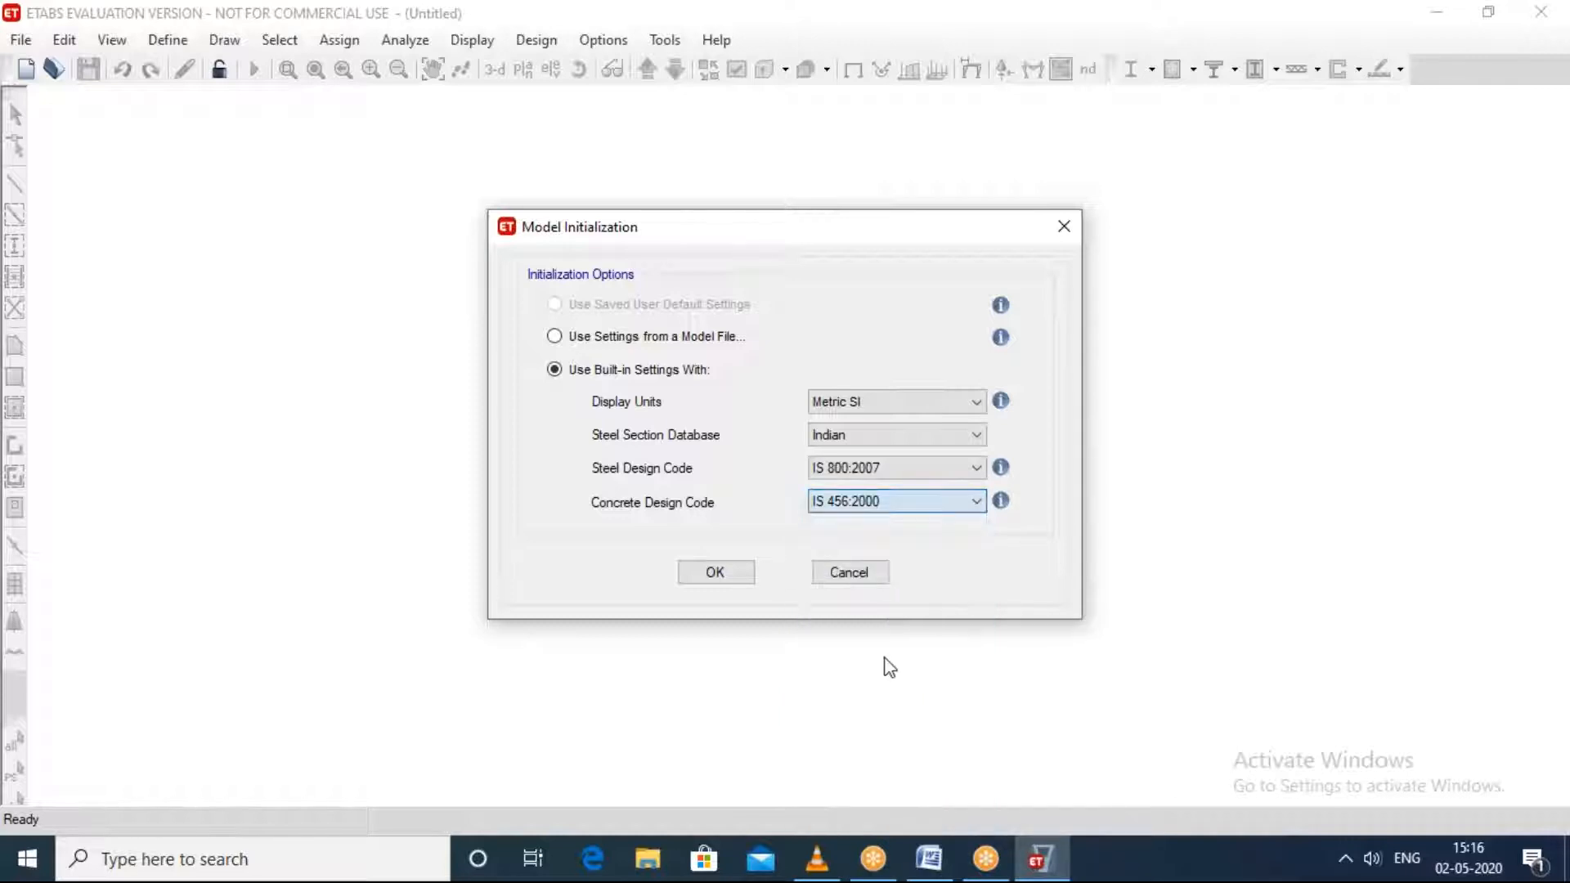
{"action": "left_click", "coordinate": [724, 572]}
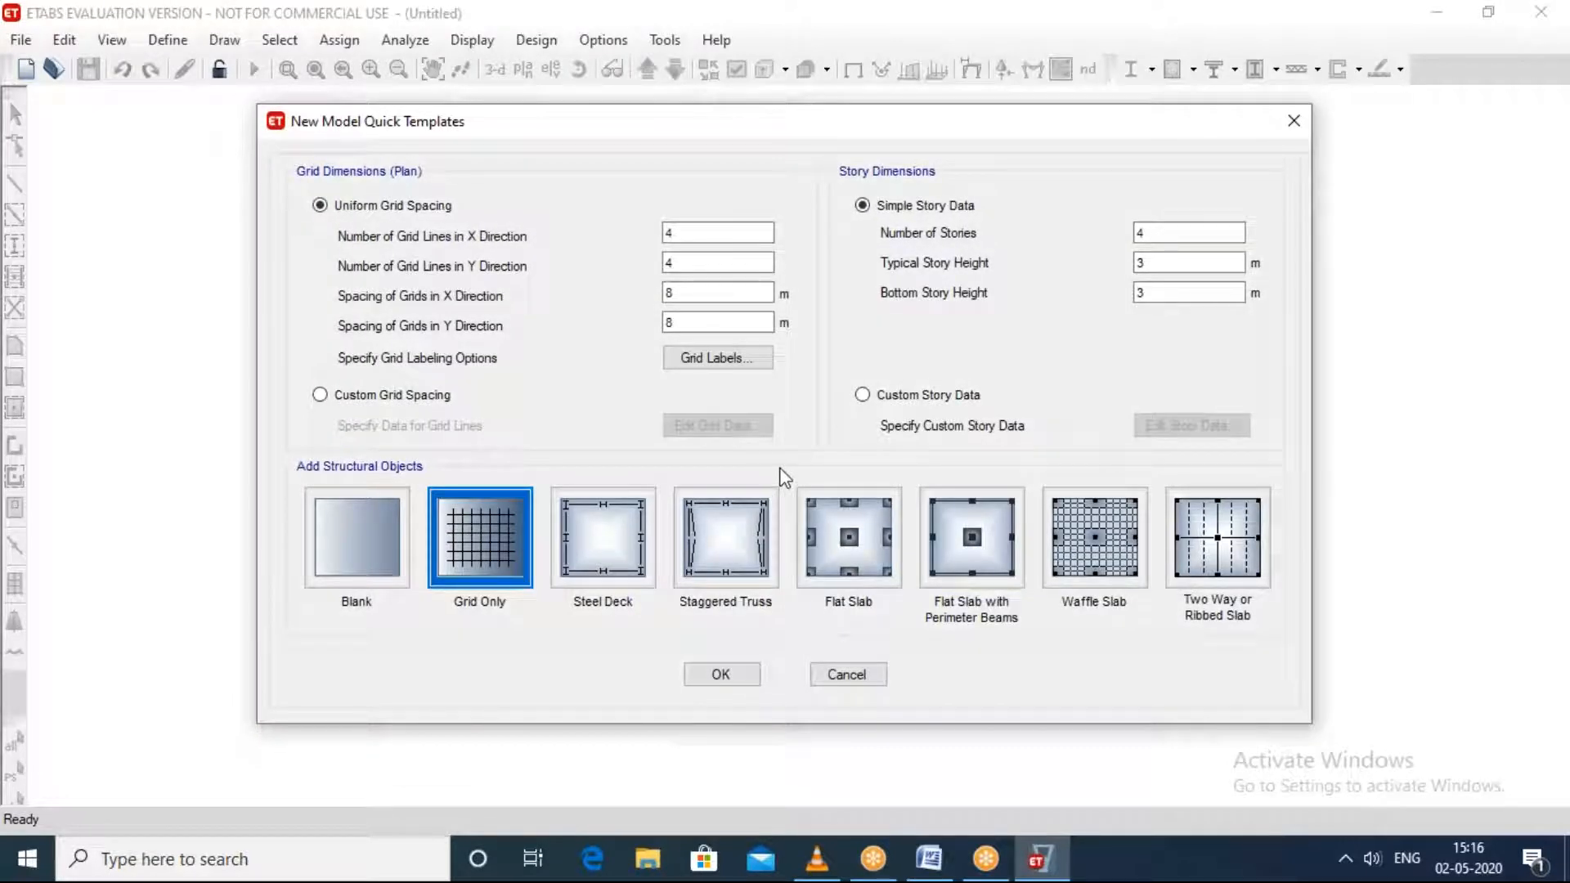
{"action": "left_click", "coordinate": [1149, 30]}
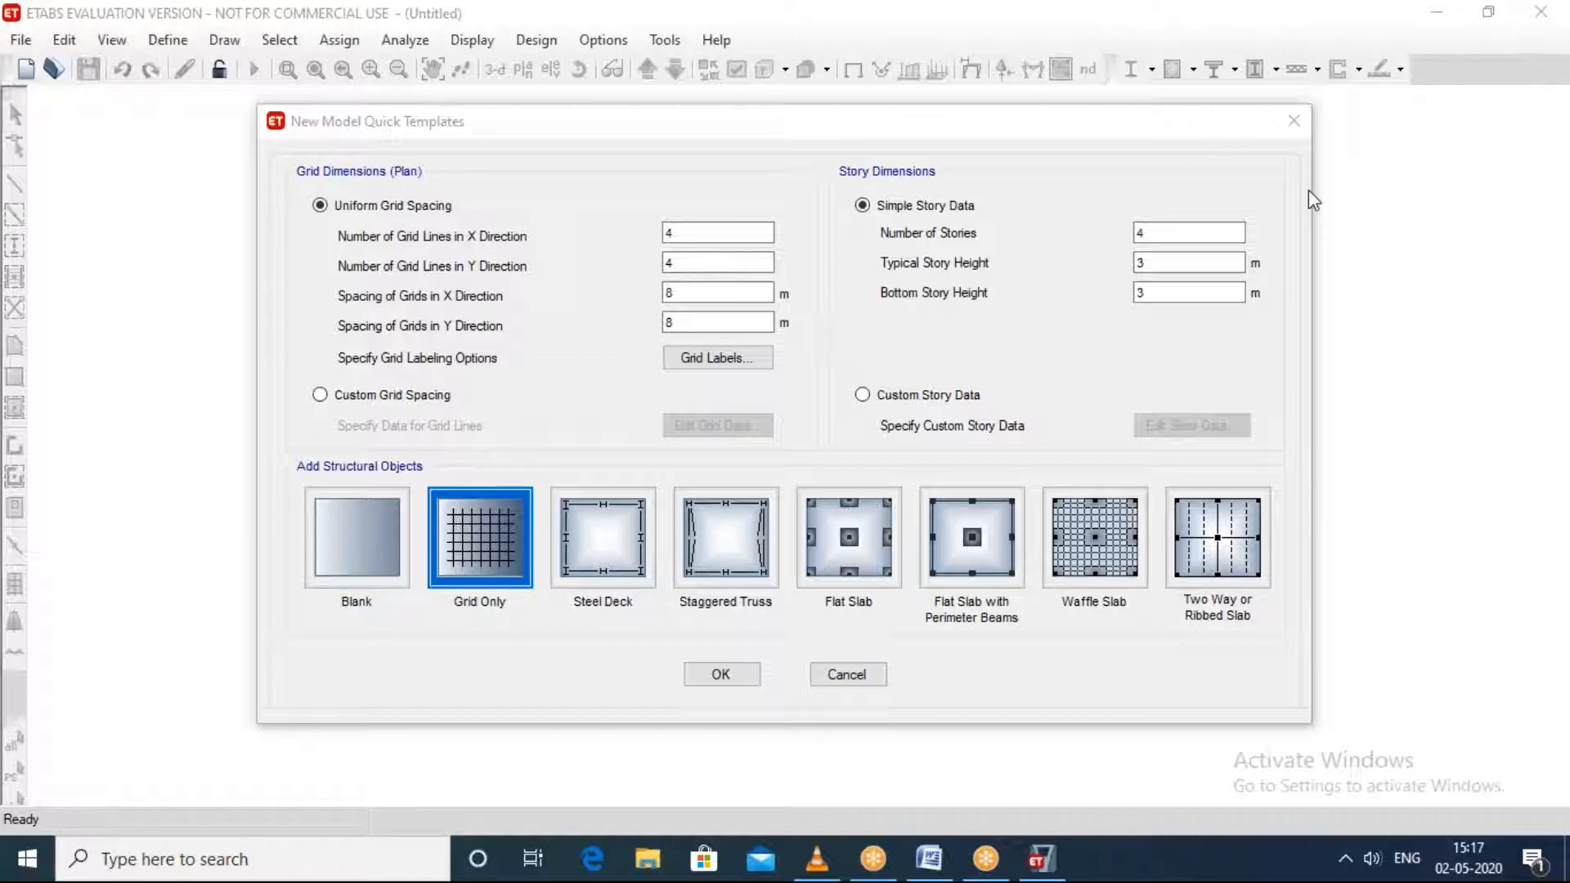
{"action": "left_click", "coordinate": [1320, 227]}
{"action": "left_click", "coordinate": [1293, 121]}
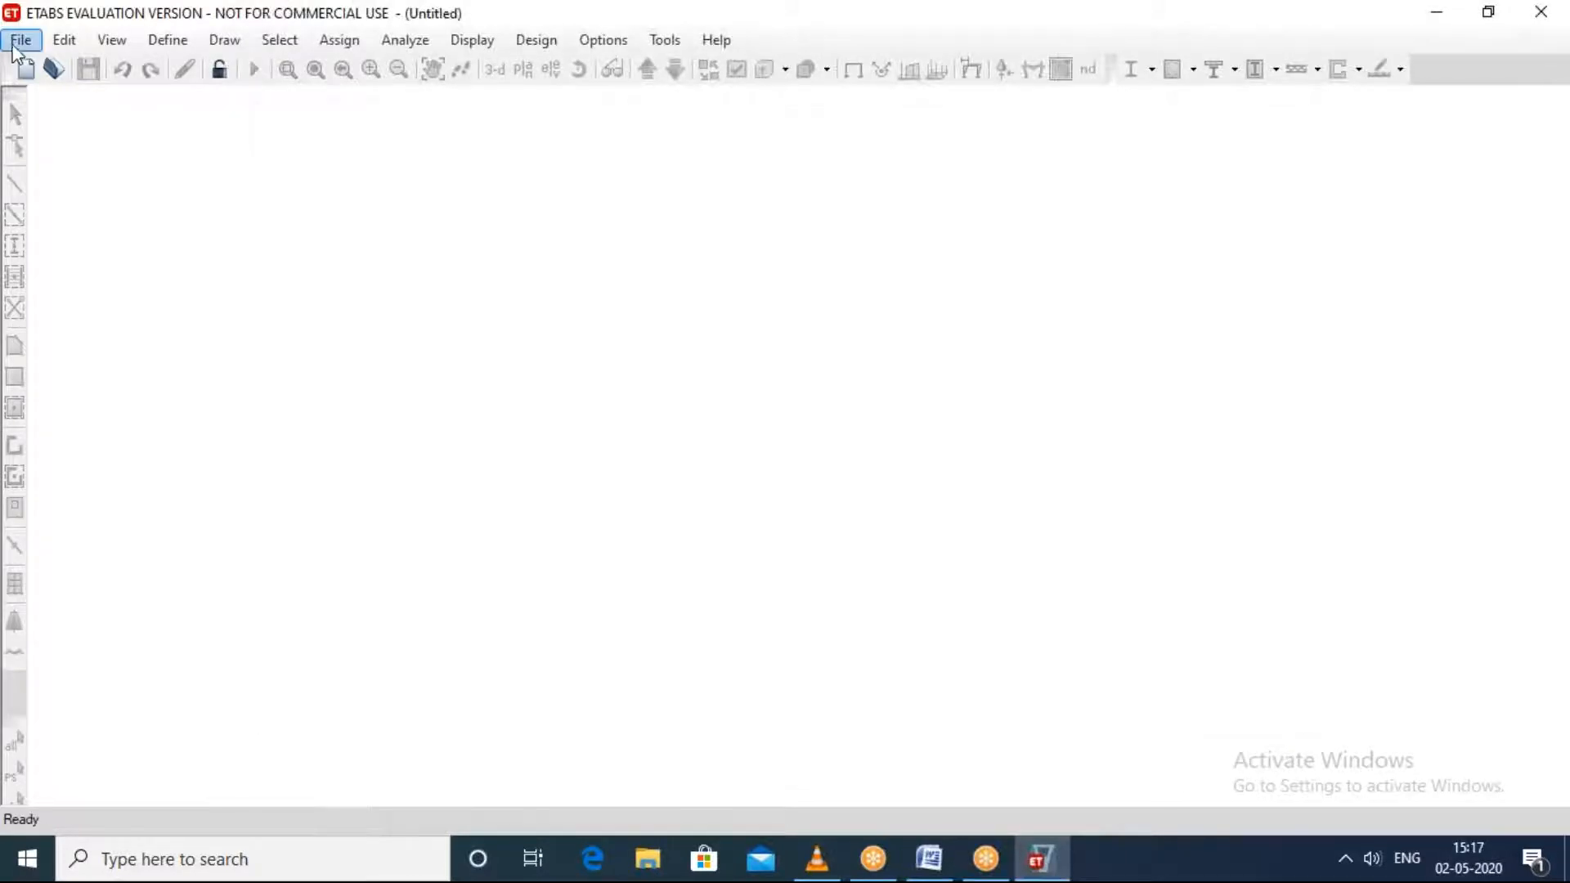
Step: Start a new model with built-in settings: Metric SI units, Indian steel sections, IS 800:2007 and IS 456:2000 design codes
{"action": "left_click", "coordinate": [14, 50]}
{"action": "left_click", "coordinate": [82, 70]}
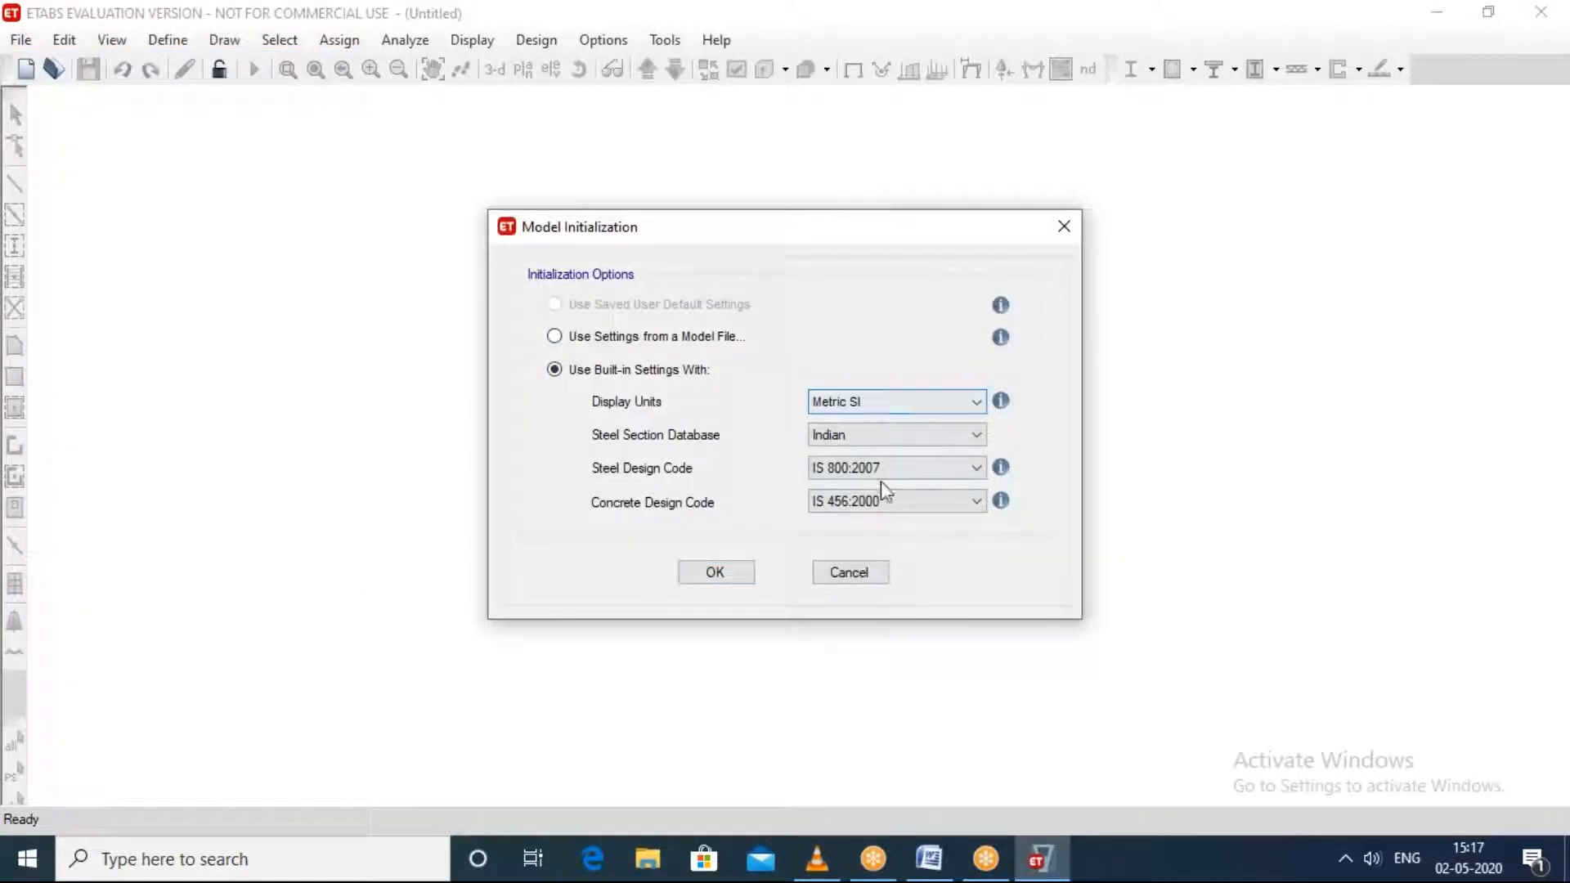
{"action": "left_click", "coordinate": [716, 573]}
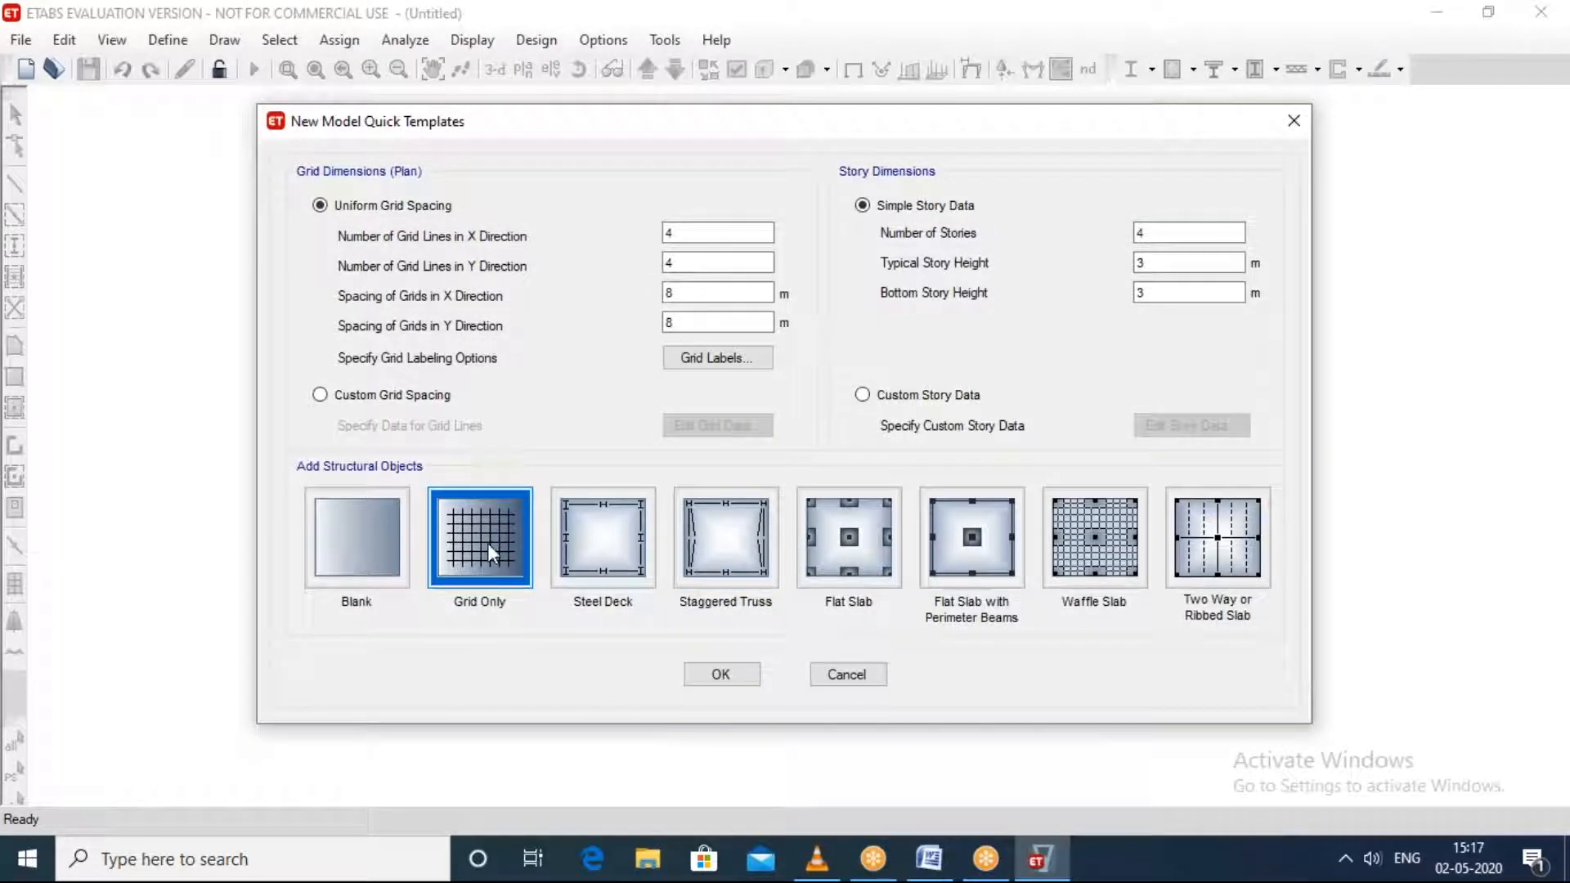
Step: Create the model from the Grid Only template, keeping the default uniform grid spacing and simple story data
{"action": "left_click", "coordinate": [405, 582]}
{"action": "left_click", "coordinate": [477, 546]}
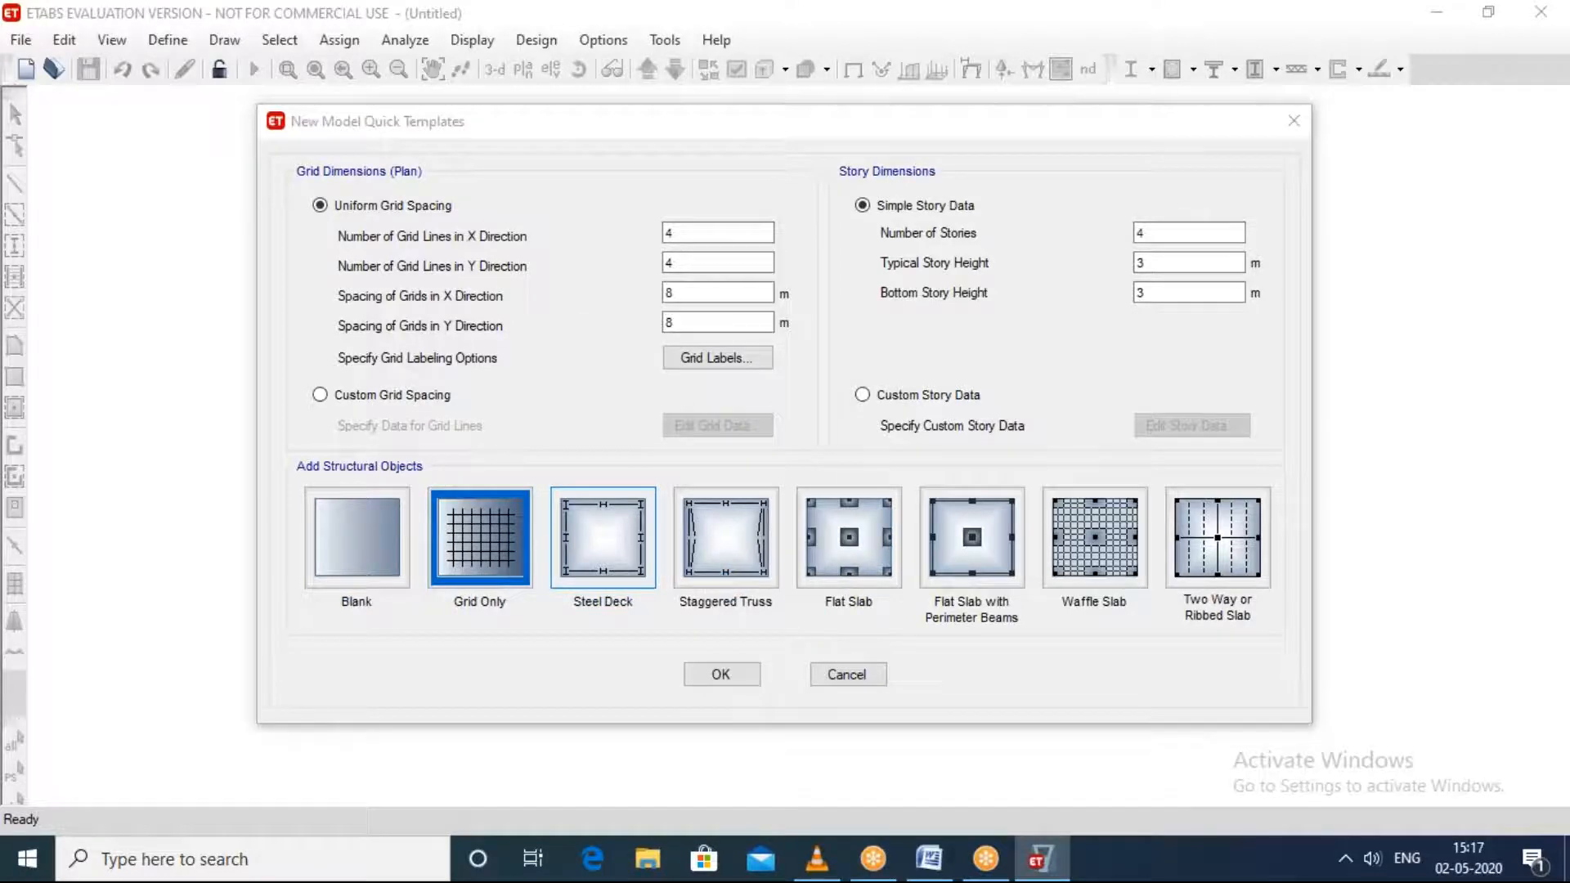
{"action": "left_click", "coordinate": [1238, 85]}
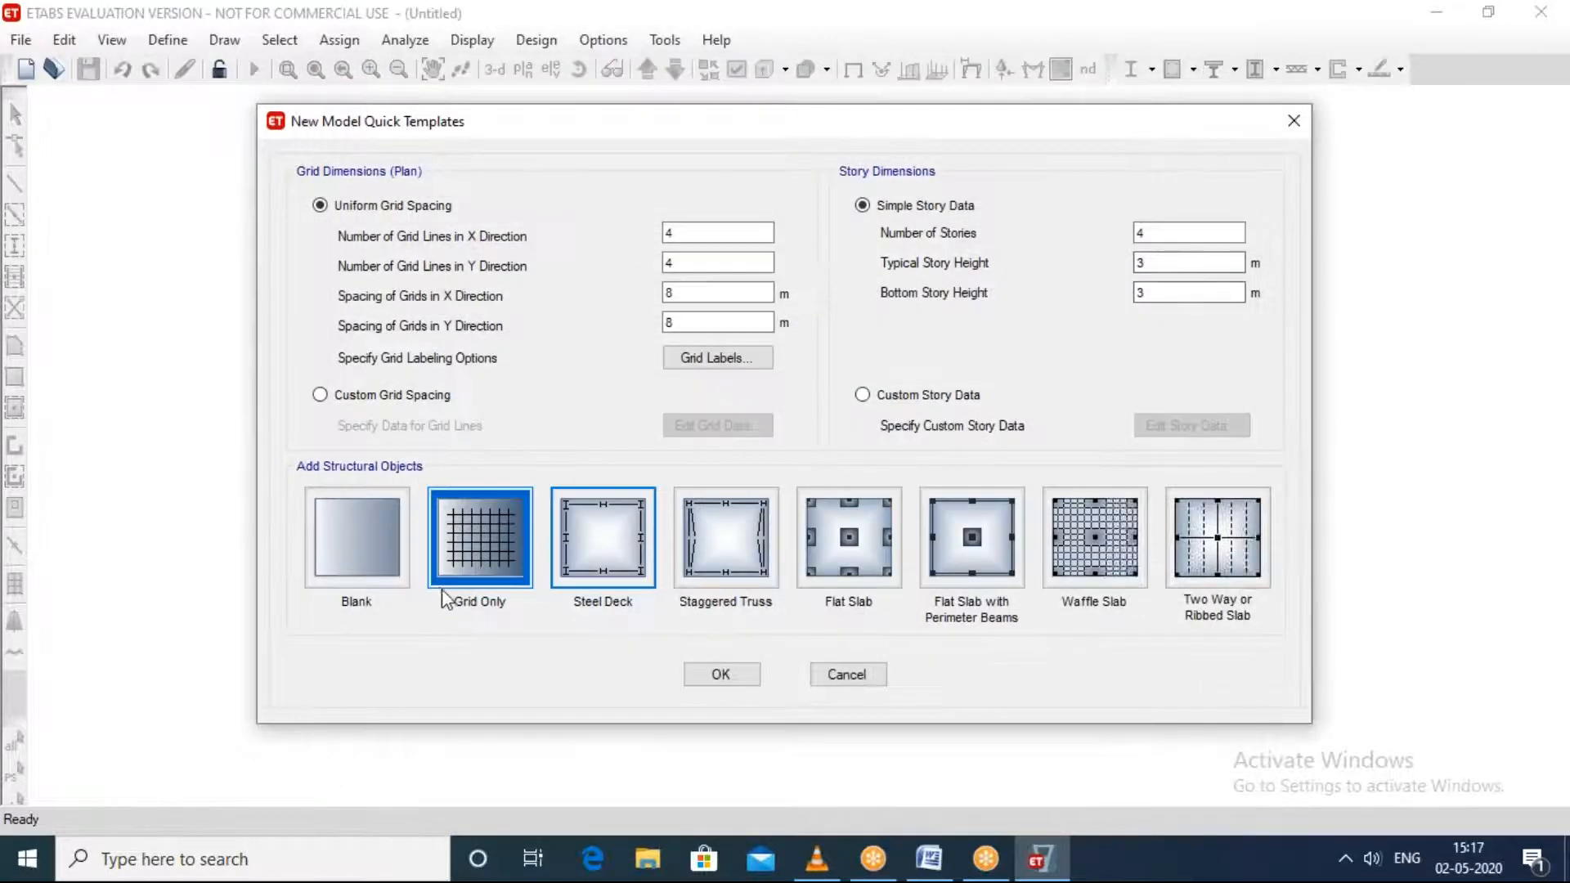
{"action": "left_click", "coordinate": [386, 532]}
{"action": "left_click", "coordinate": [474, 541]}
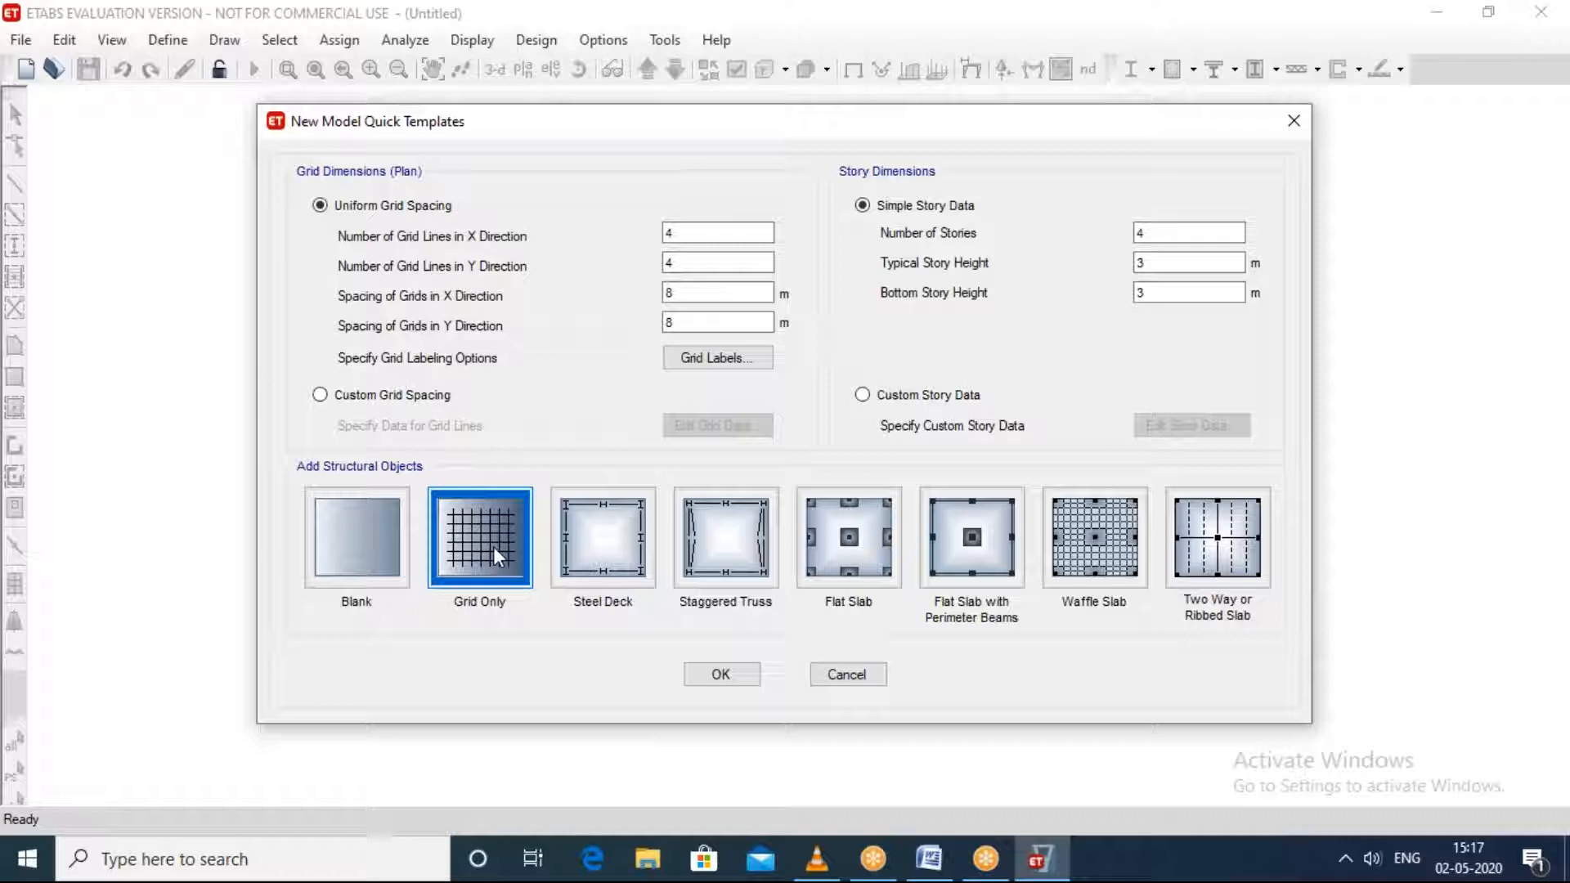
{"action": "left_click", "coordinate": [723, 674]}
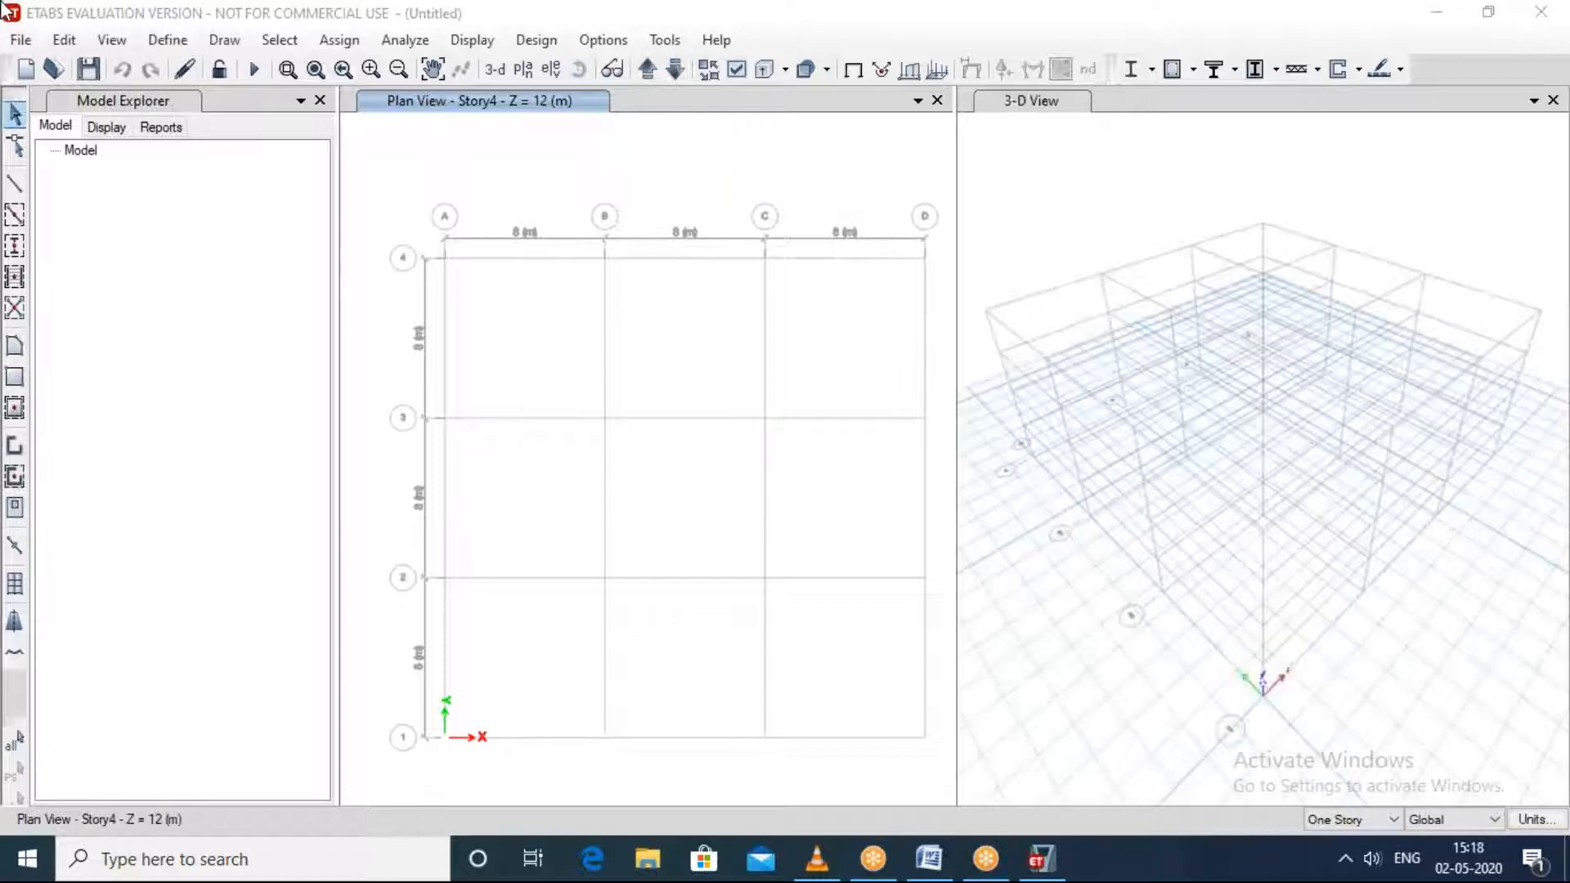
{"action": "left_click", "coordinate": [28, 47]}
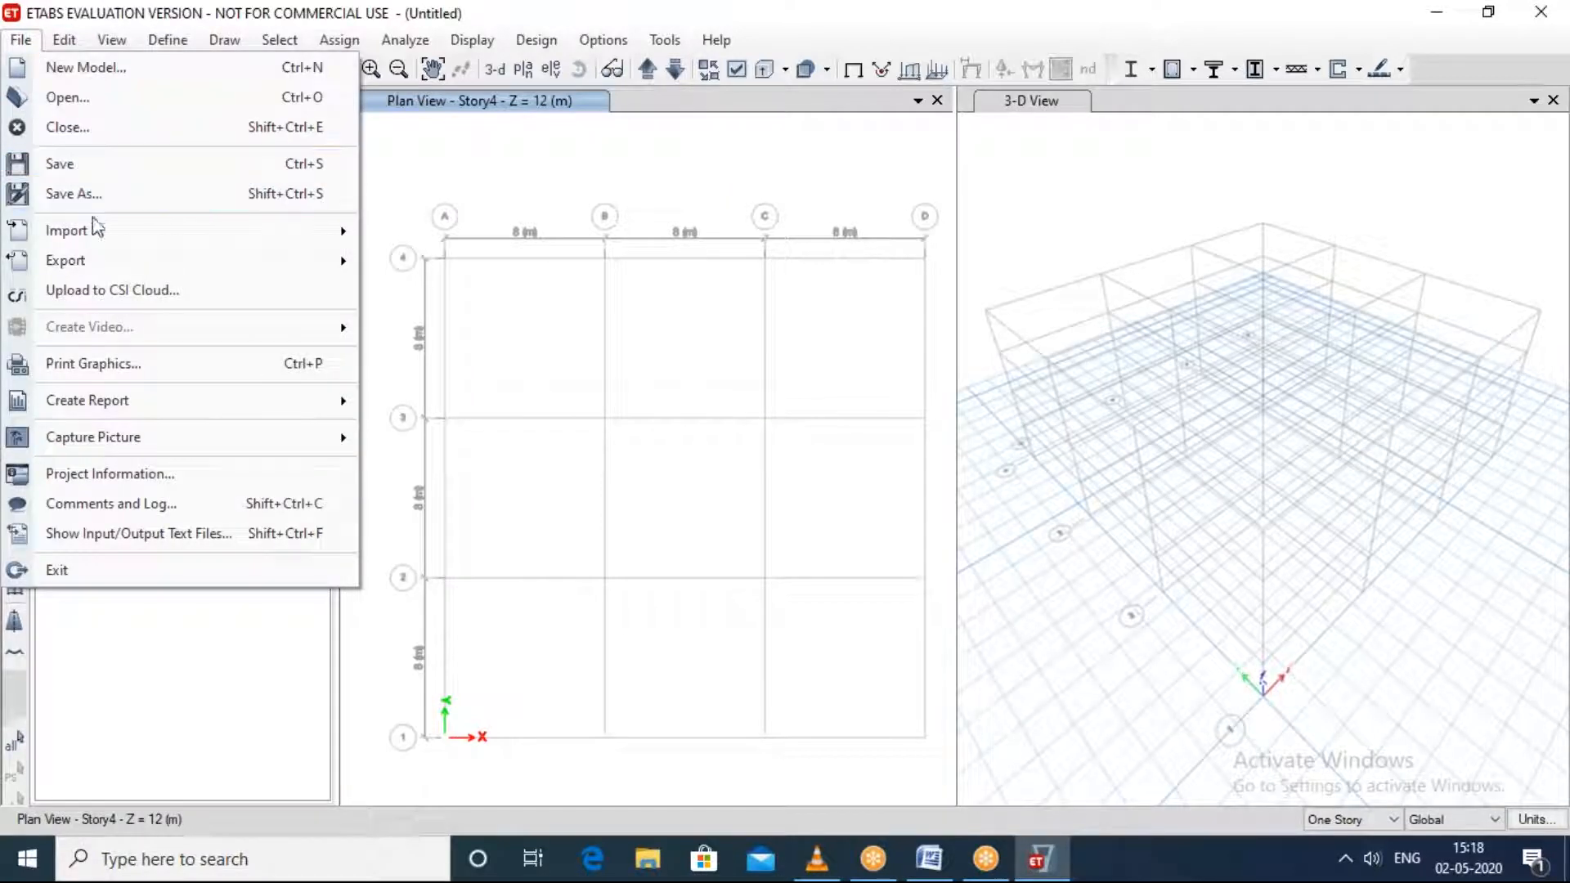
{"action": "left_click", "coordinate": [521, 209]}
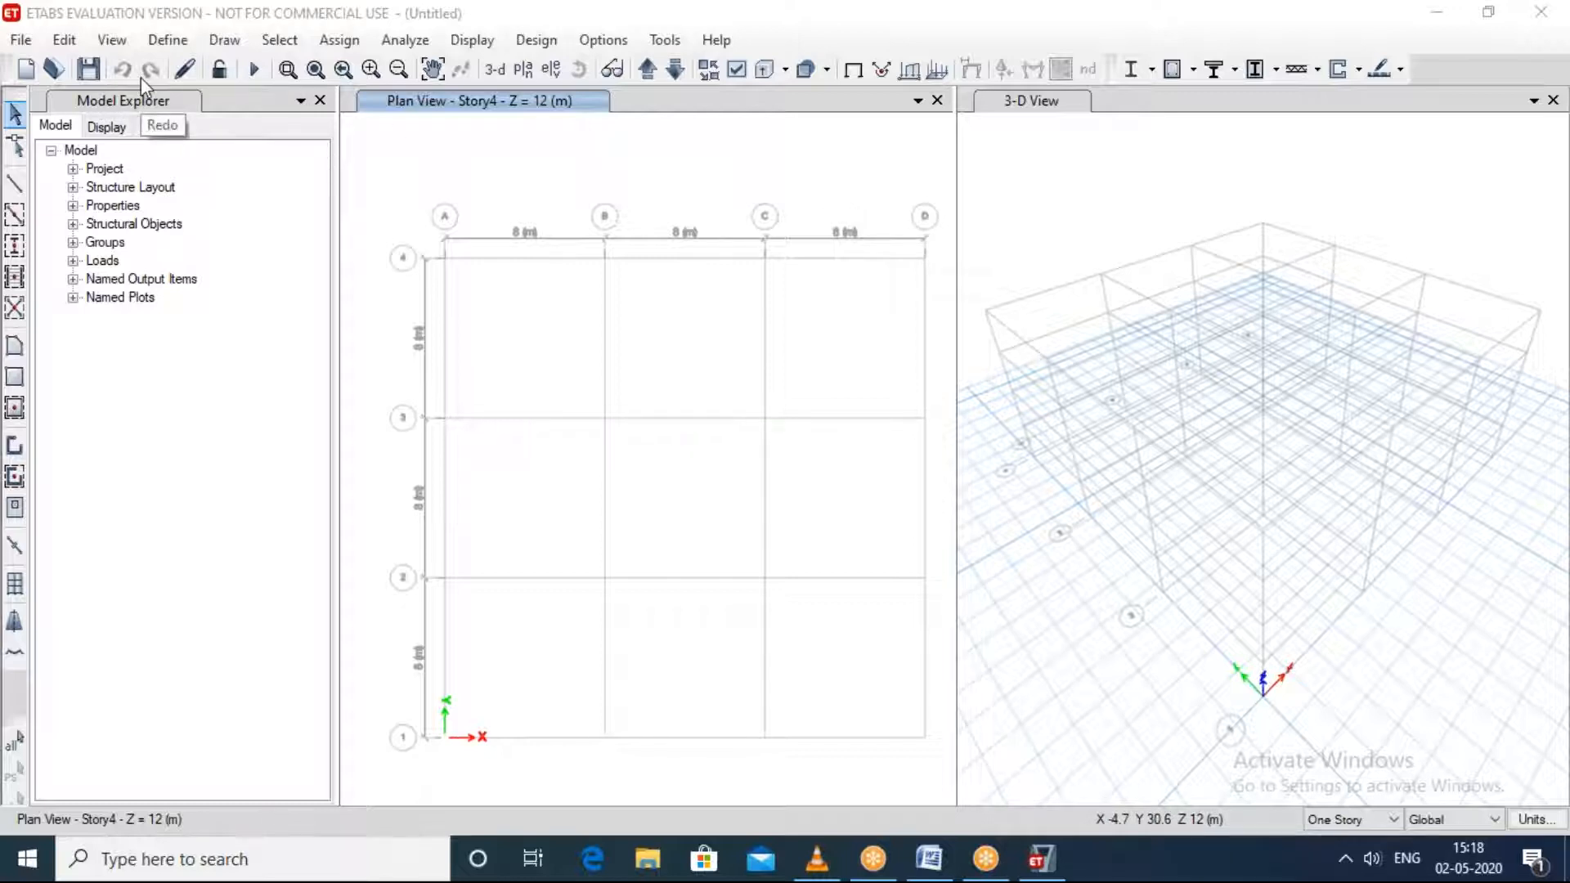
Step: Close the Model Explorer so that only the plan and 3-D views share the workspace
{"action": "left_click", "coordinate": [322, 104]}
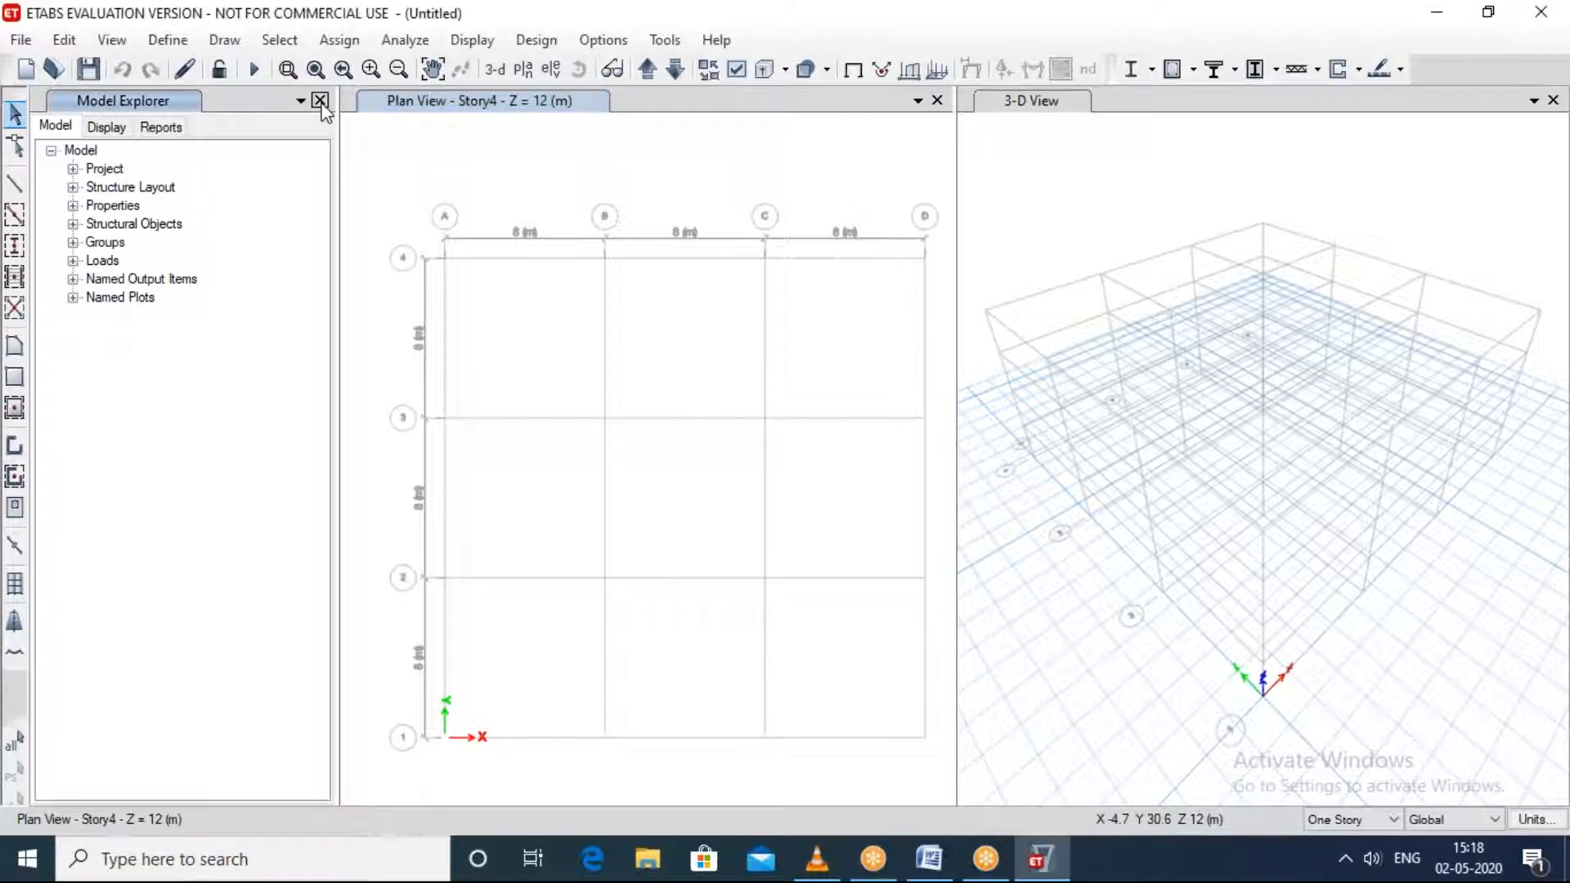
{"action": "left_click", "coordinate": [319, 100]}
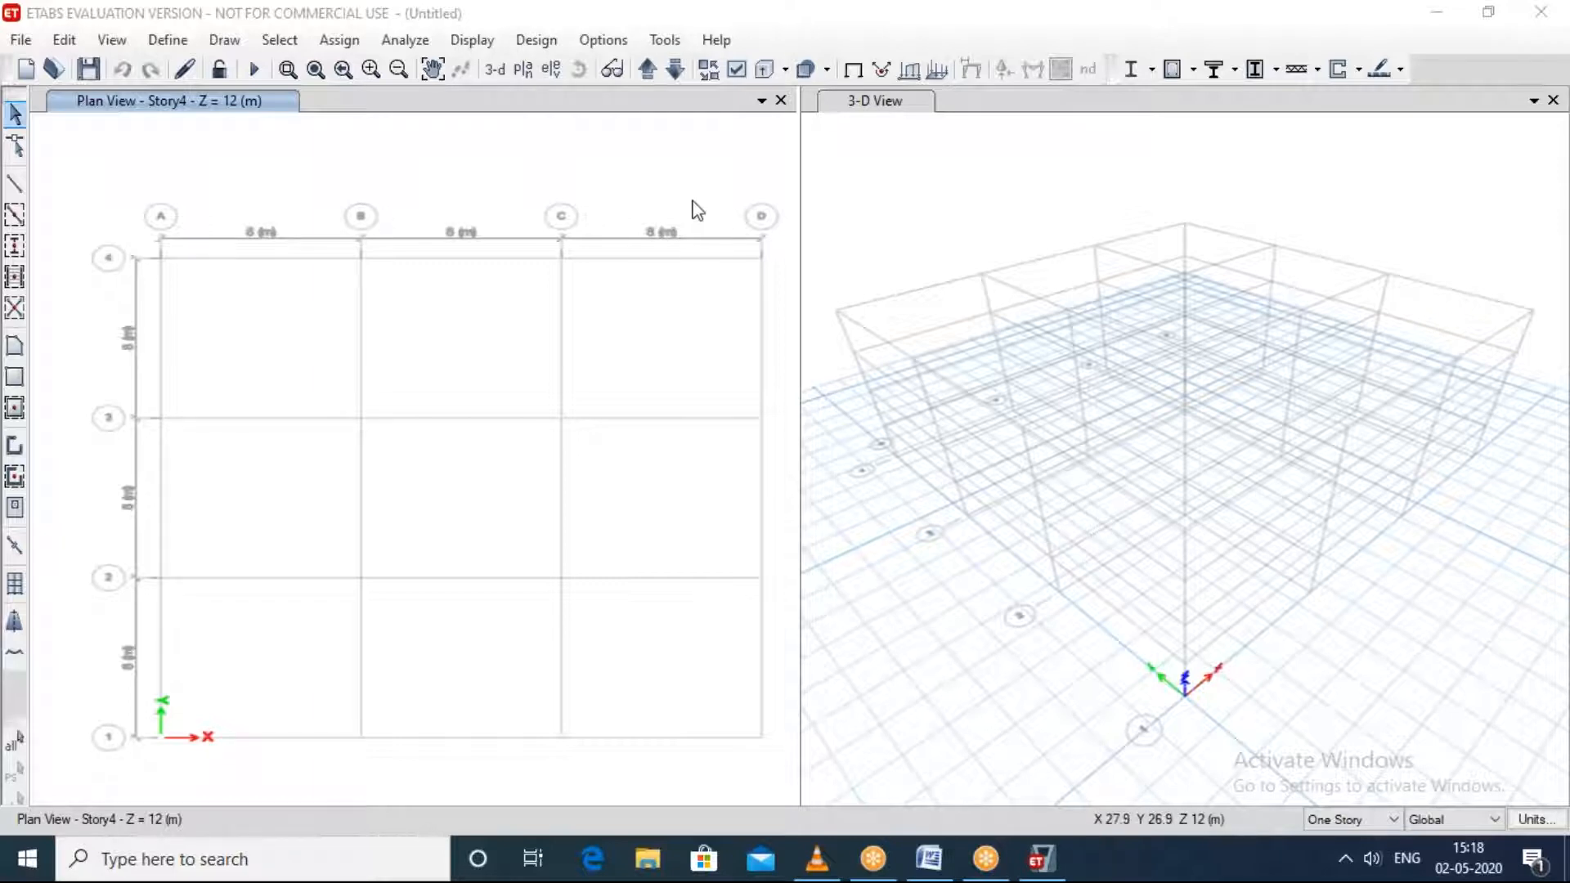
{"action": "left_click", "coordinate": [747, 165]}
Step: Close the 3-D view so that only the Story4 plan view is left open
{"action": "left_click", "coordinate": [842, 319]}
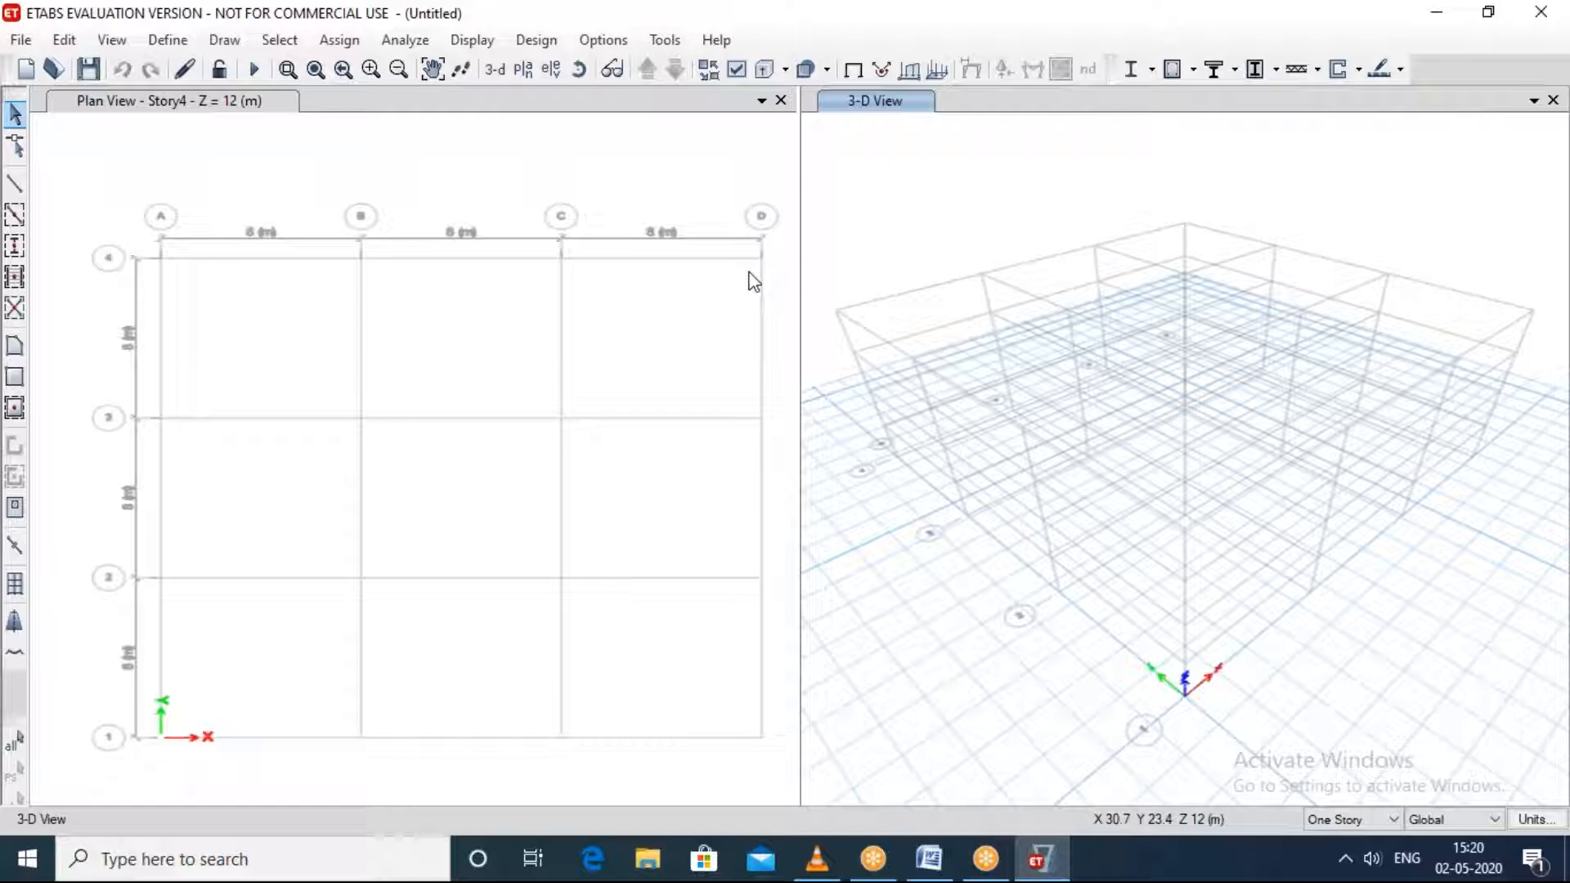
{"action": "left_click", "coordinate": [1151, 33]}
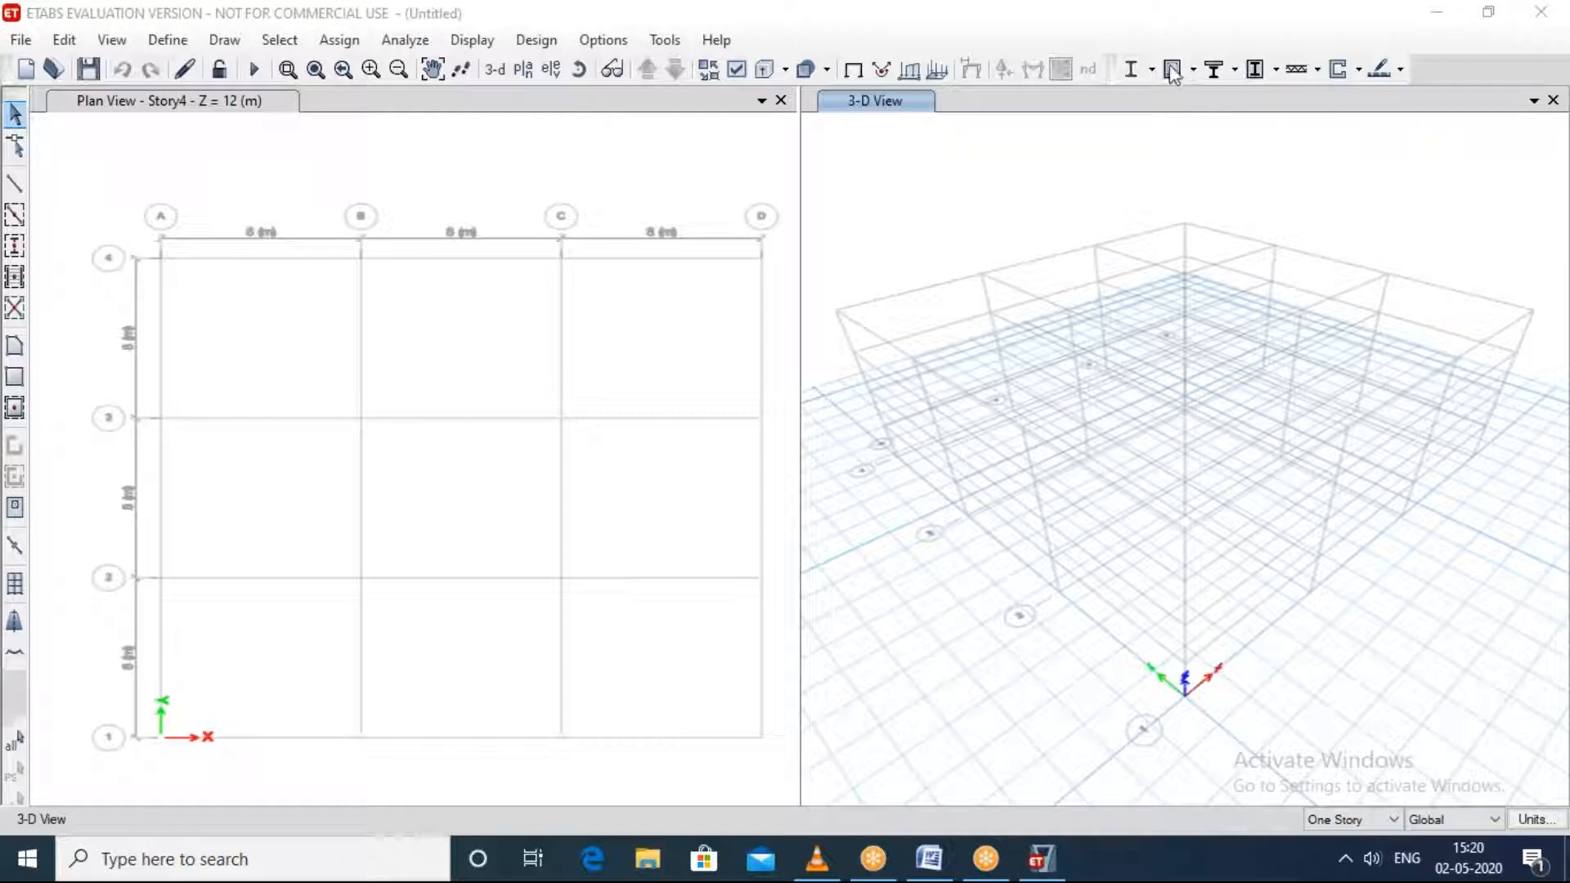
{"action": "left_click", "coordinate": [1553, 99]}
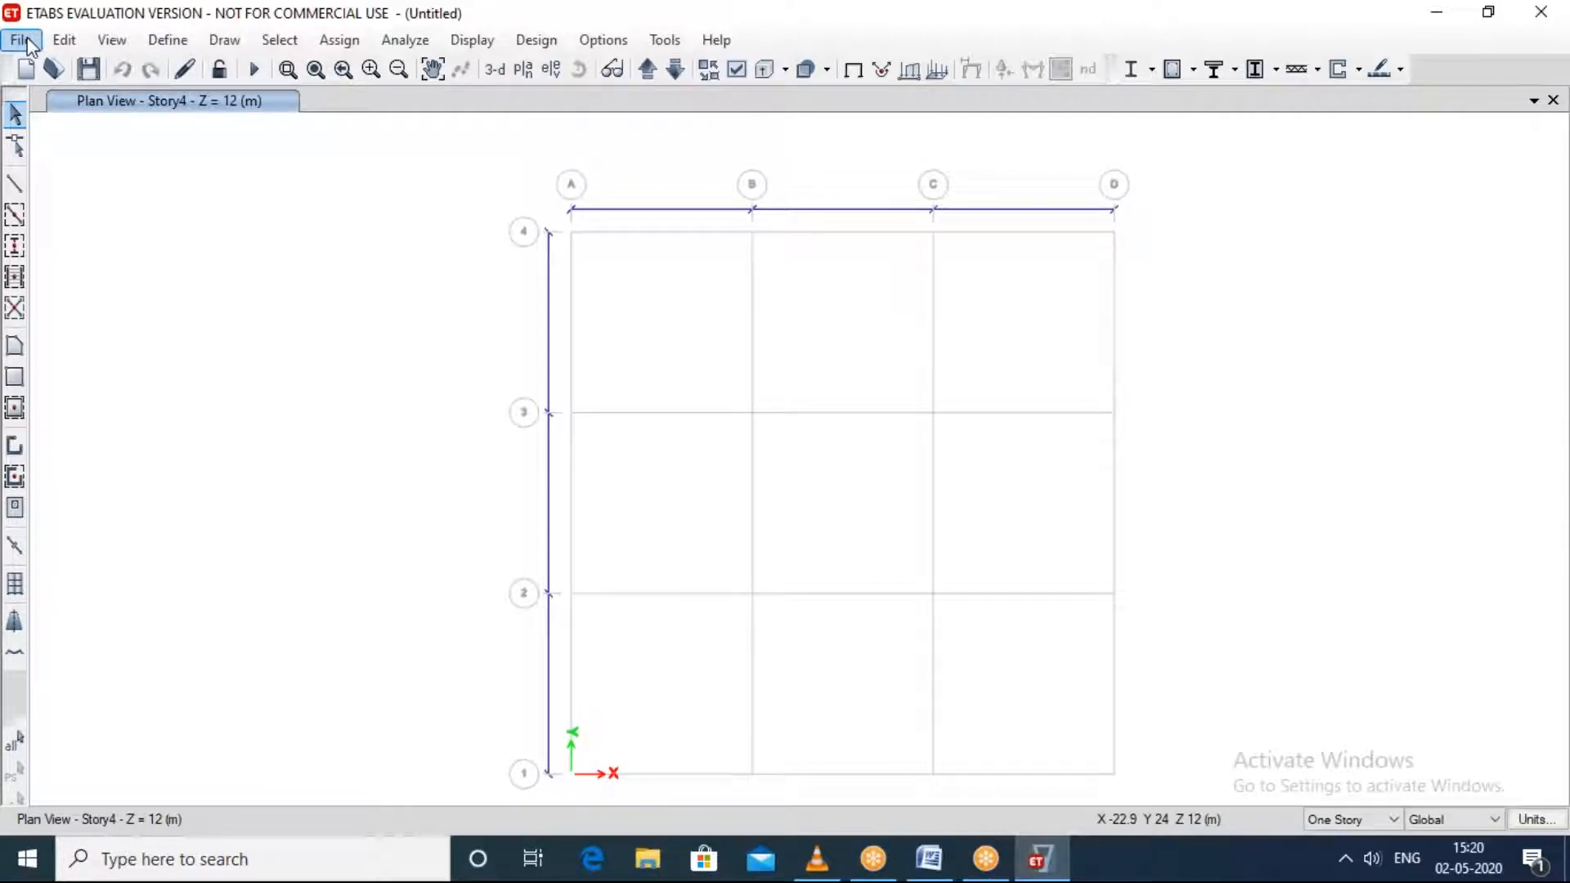
Step: Start a new Grid Only model without saving the current one, keeping Metric SI units, Indian codes, and the default grid and story data
{"action": "left_click", "coordinate": [16, 43]}
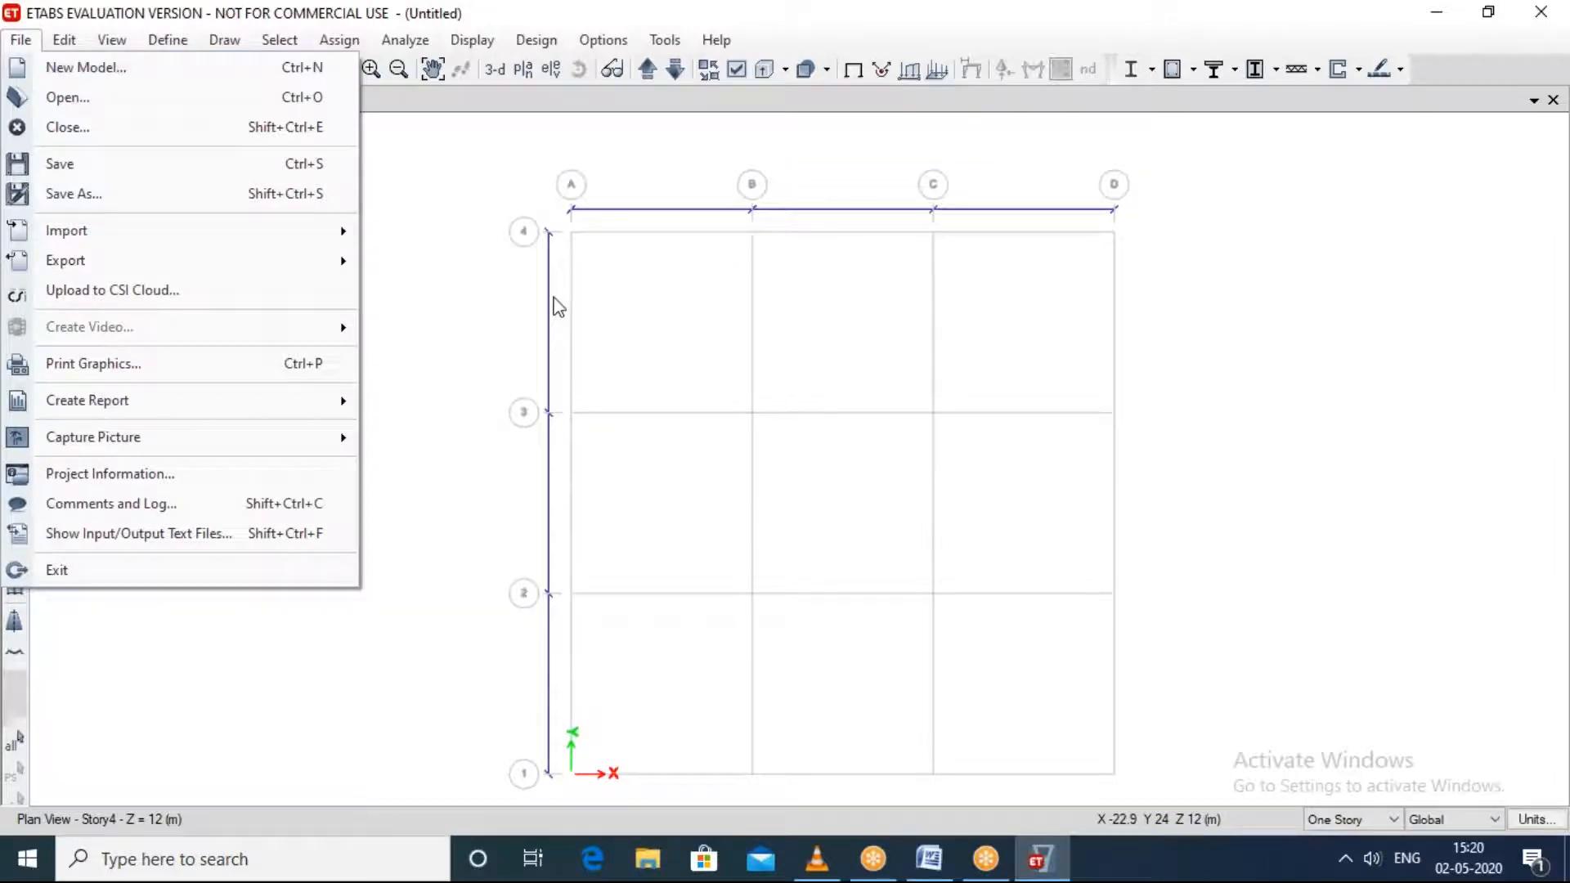
{"action": "left_click", "coordinate": [437, 231]}
{"action": "left_click", "coordinate": [11, 45]}
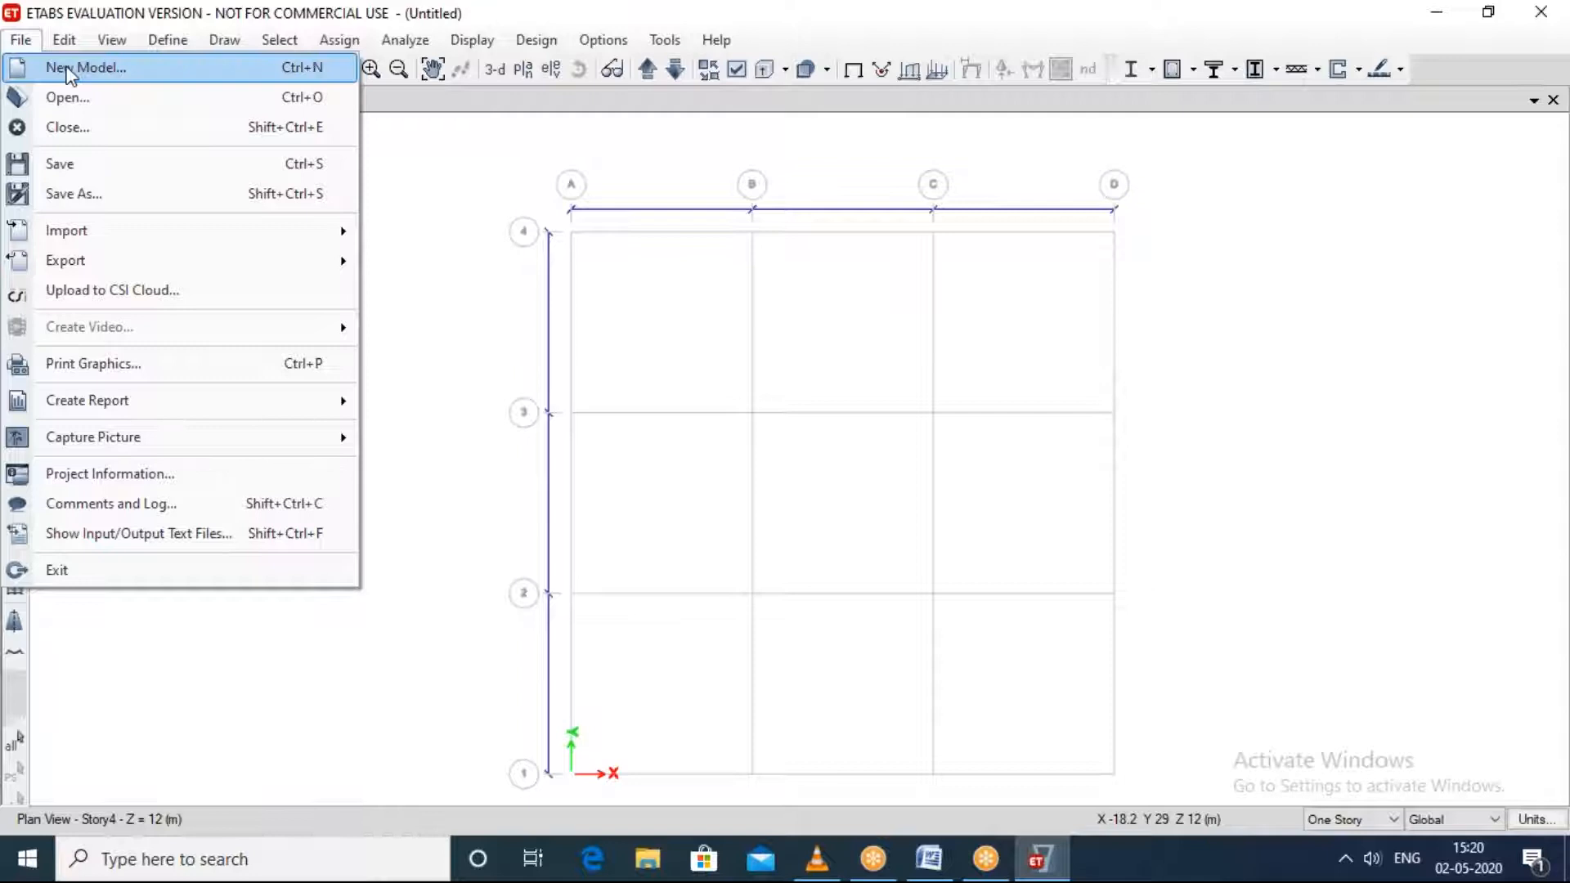
{"action": "left_click", "coordinate": [67, 68]}
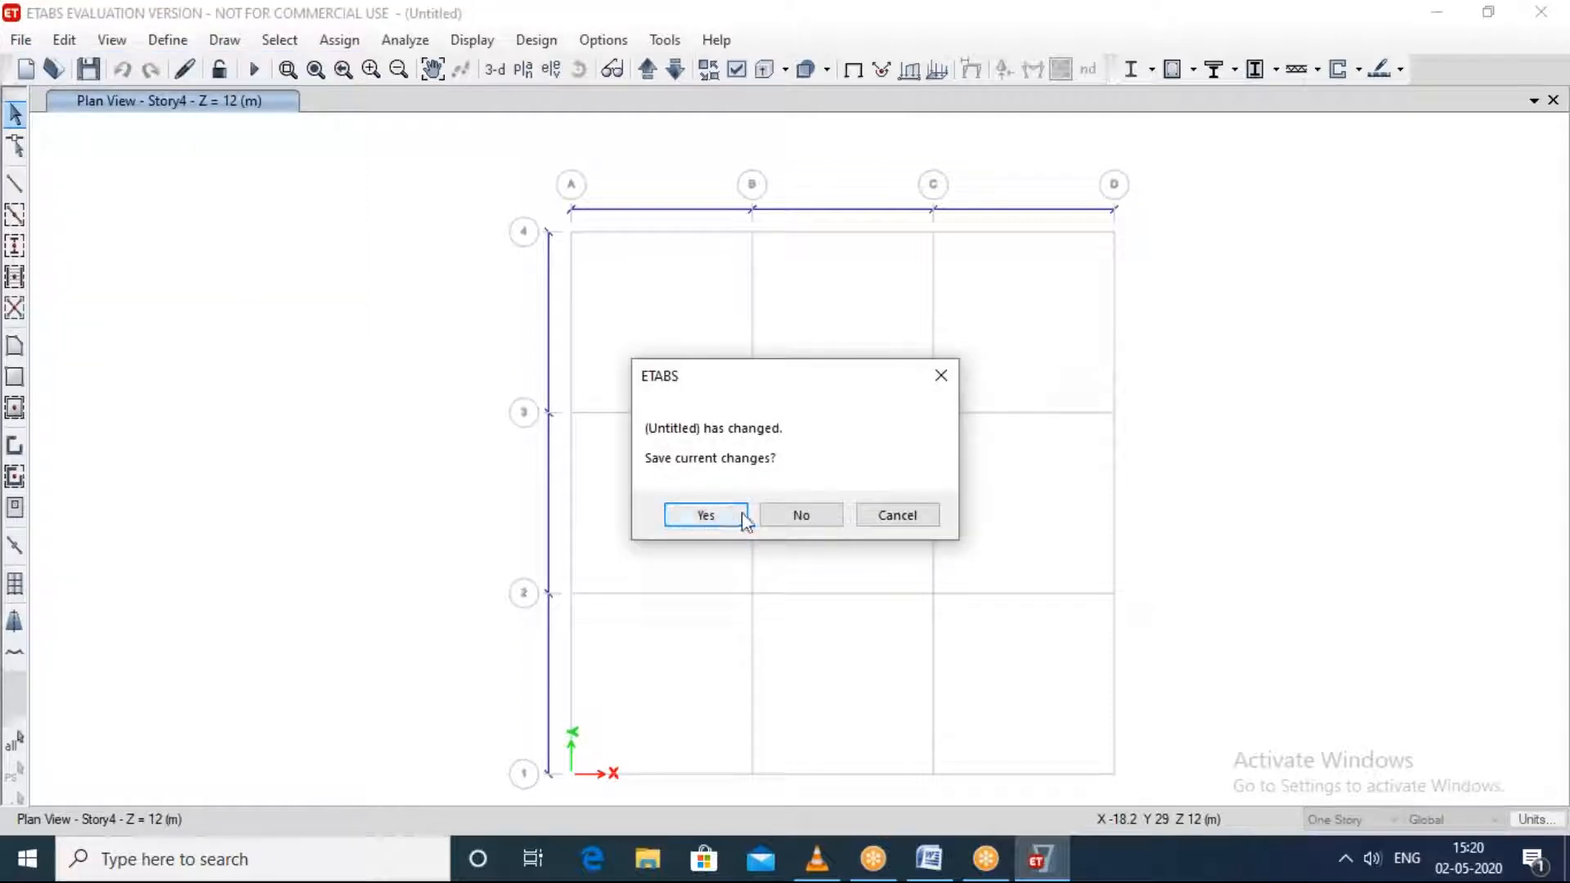
{"action": "left_click", "coordinate": [802, 517]}
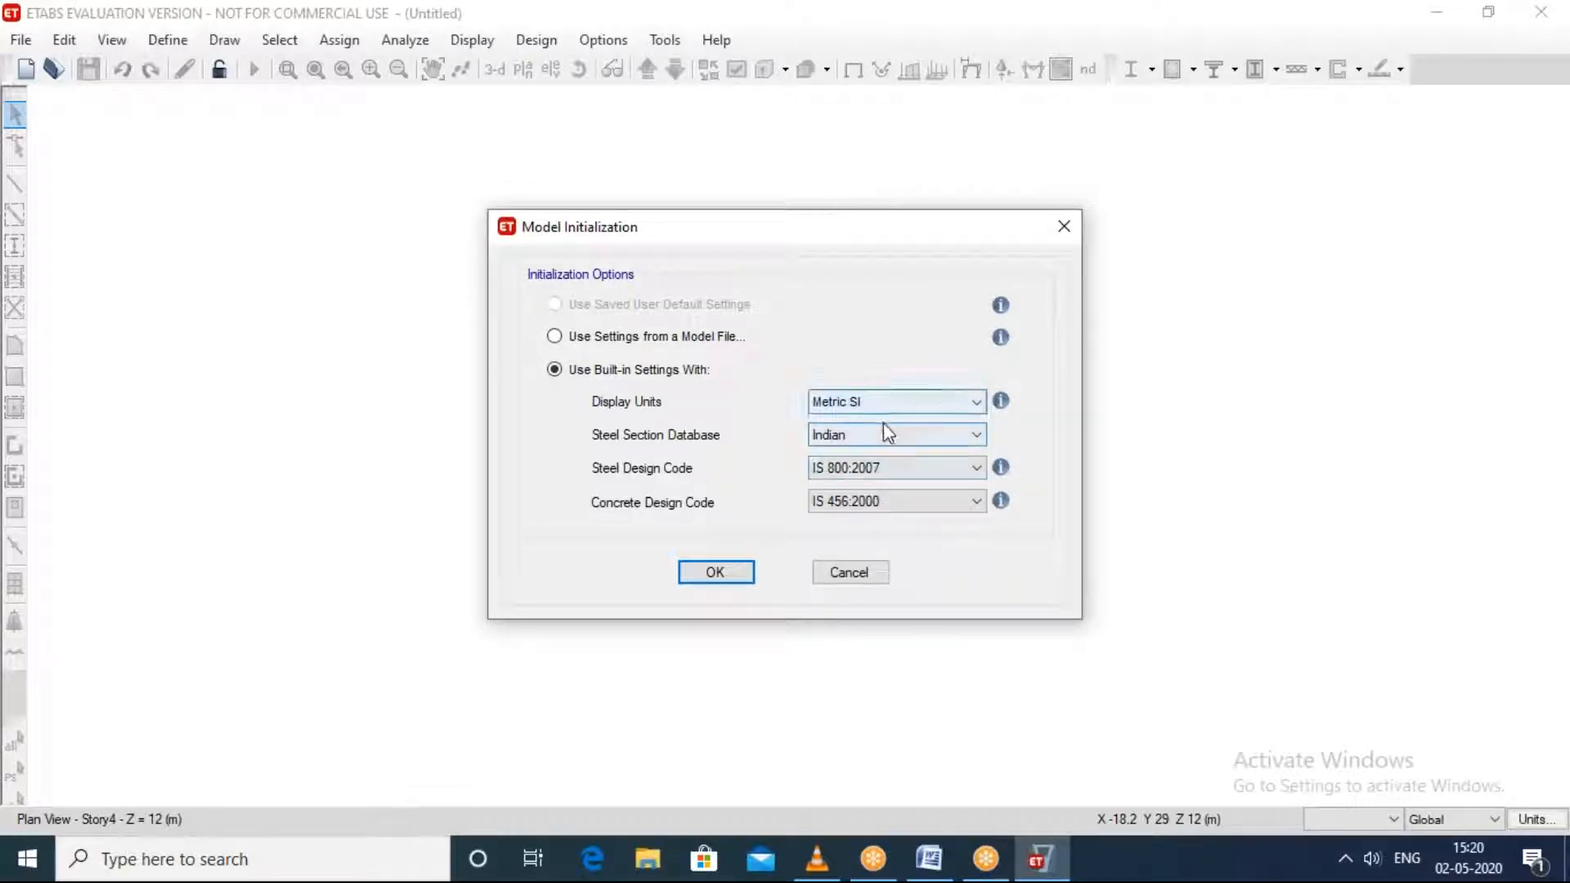
{"action": "left_click", "coordinate": [697, 577]}
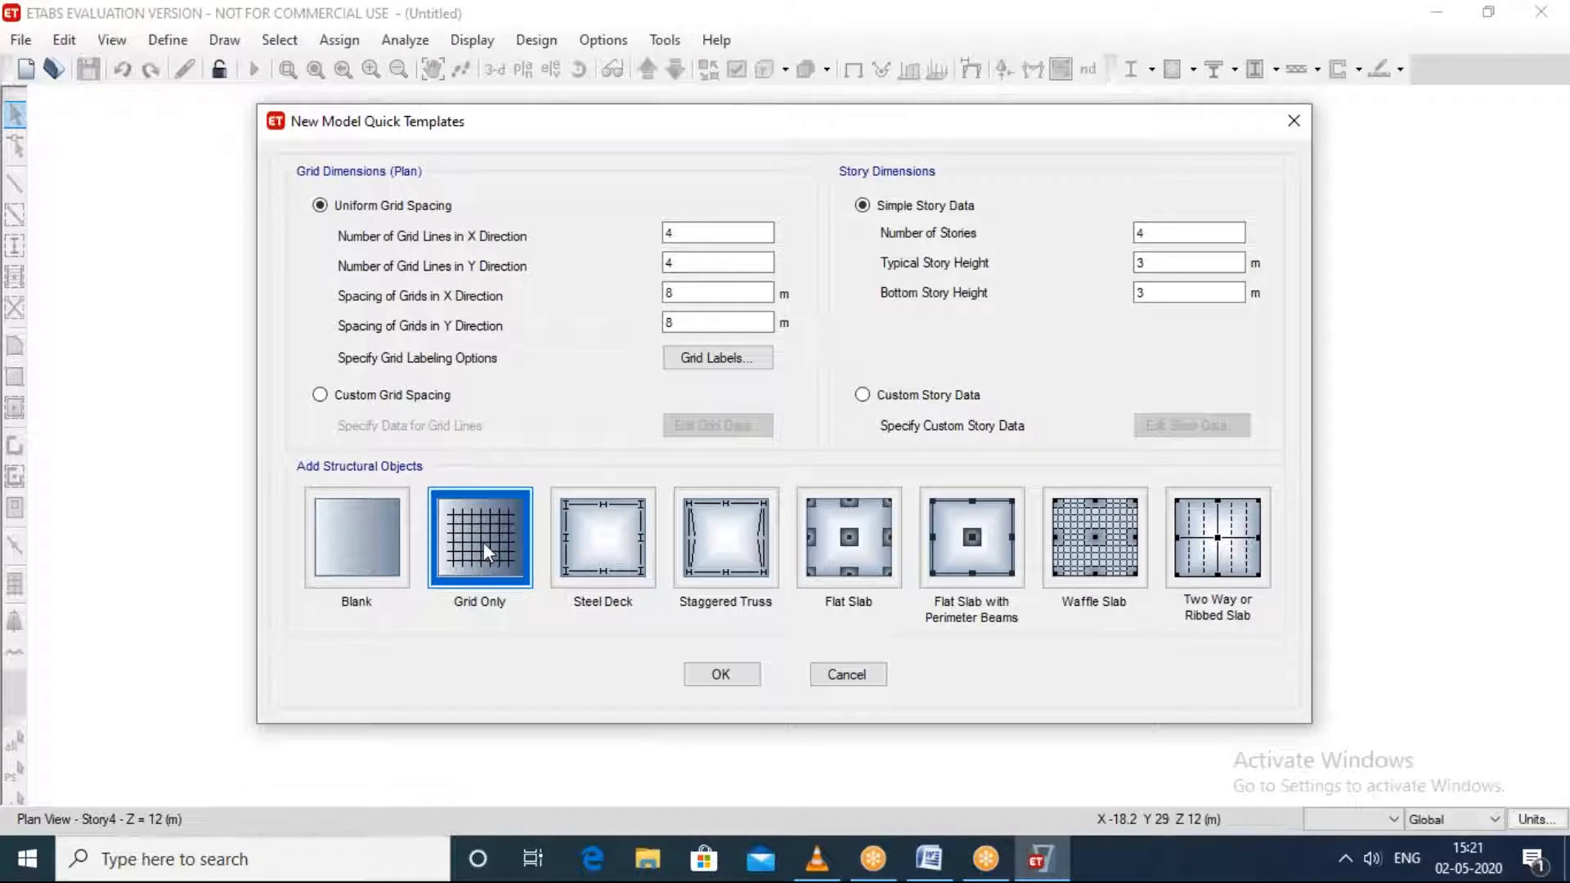
{"action": "left_click", "coordinate": [719, 675]}
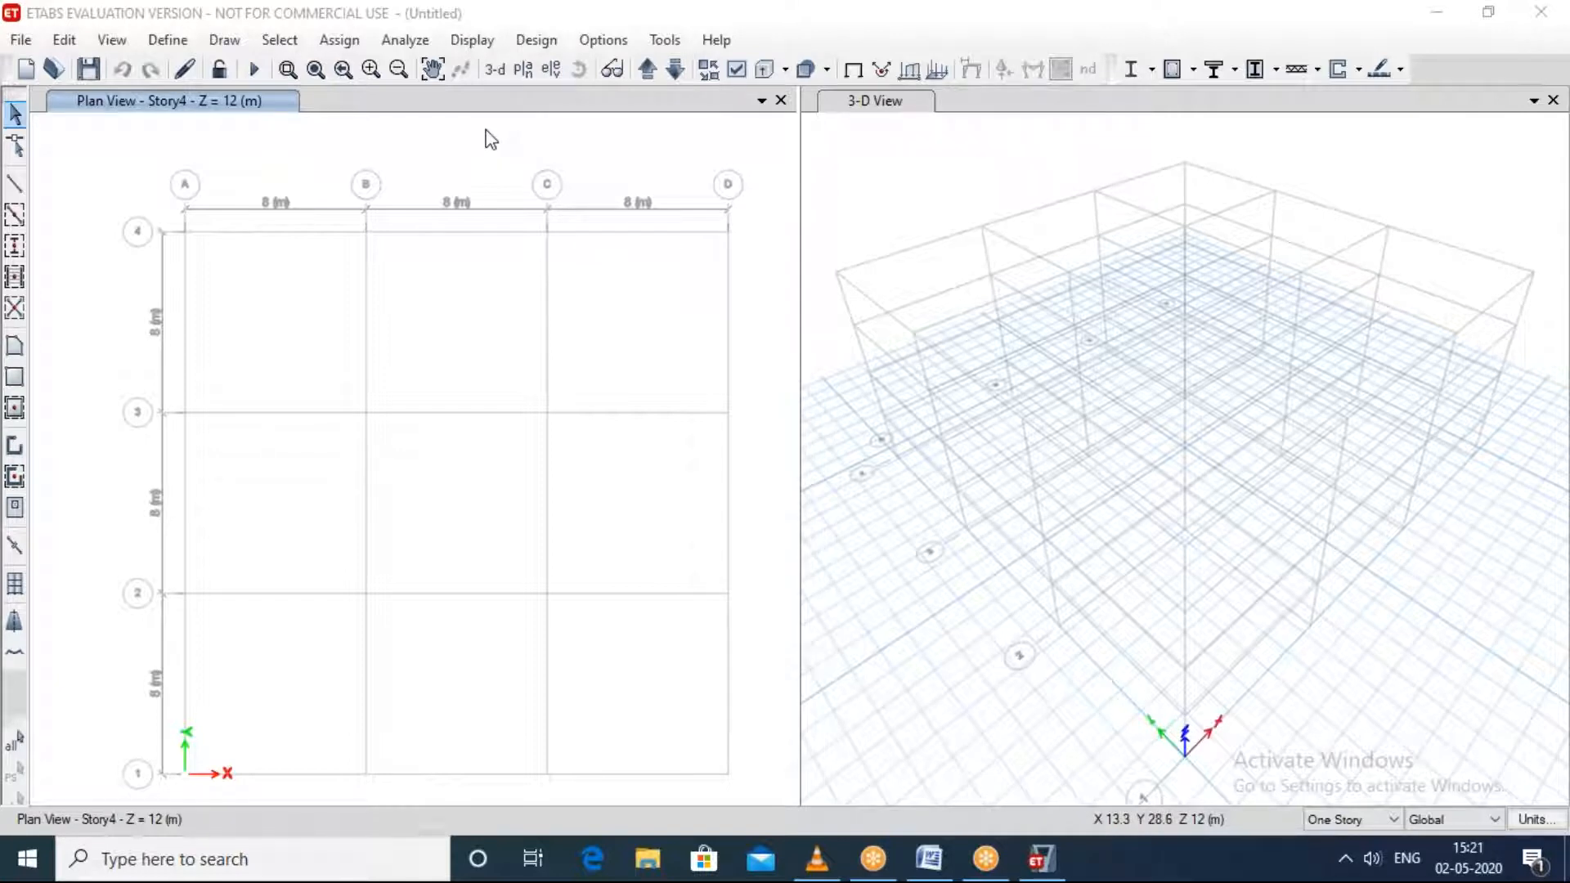
Step: Look through the story levels offered for the plan view, from Base up to Story4, without applying a change
{"action": "left_click", "coordinate": [439, 128]}
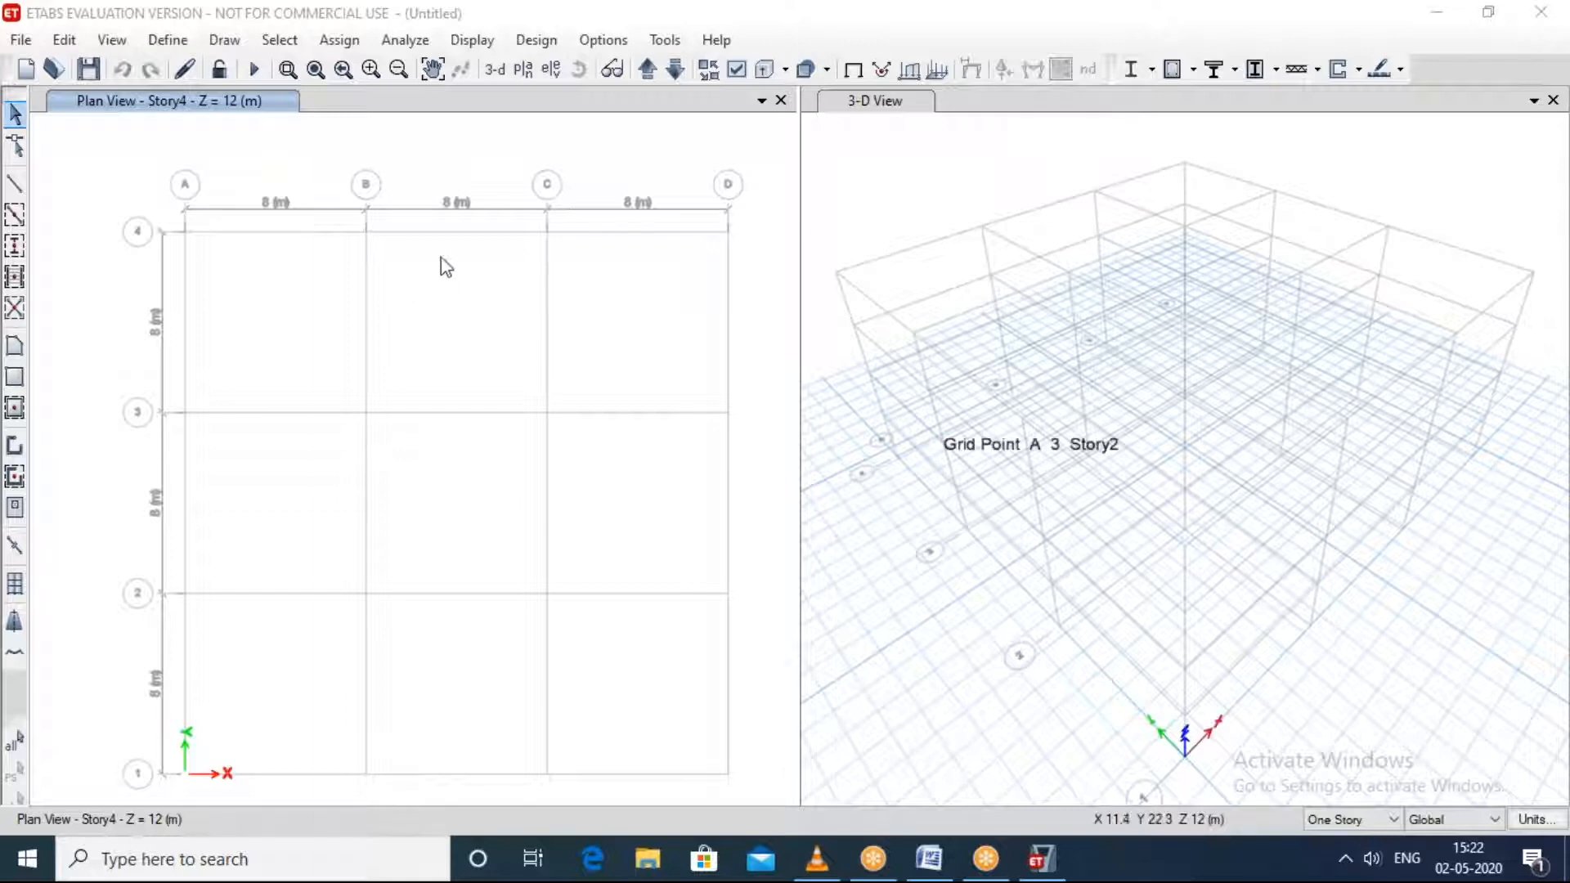
{"action": "left_click", "coordinate": [413, 142]}
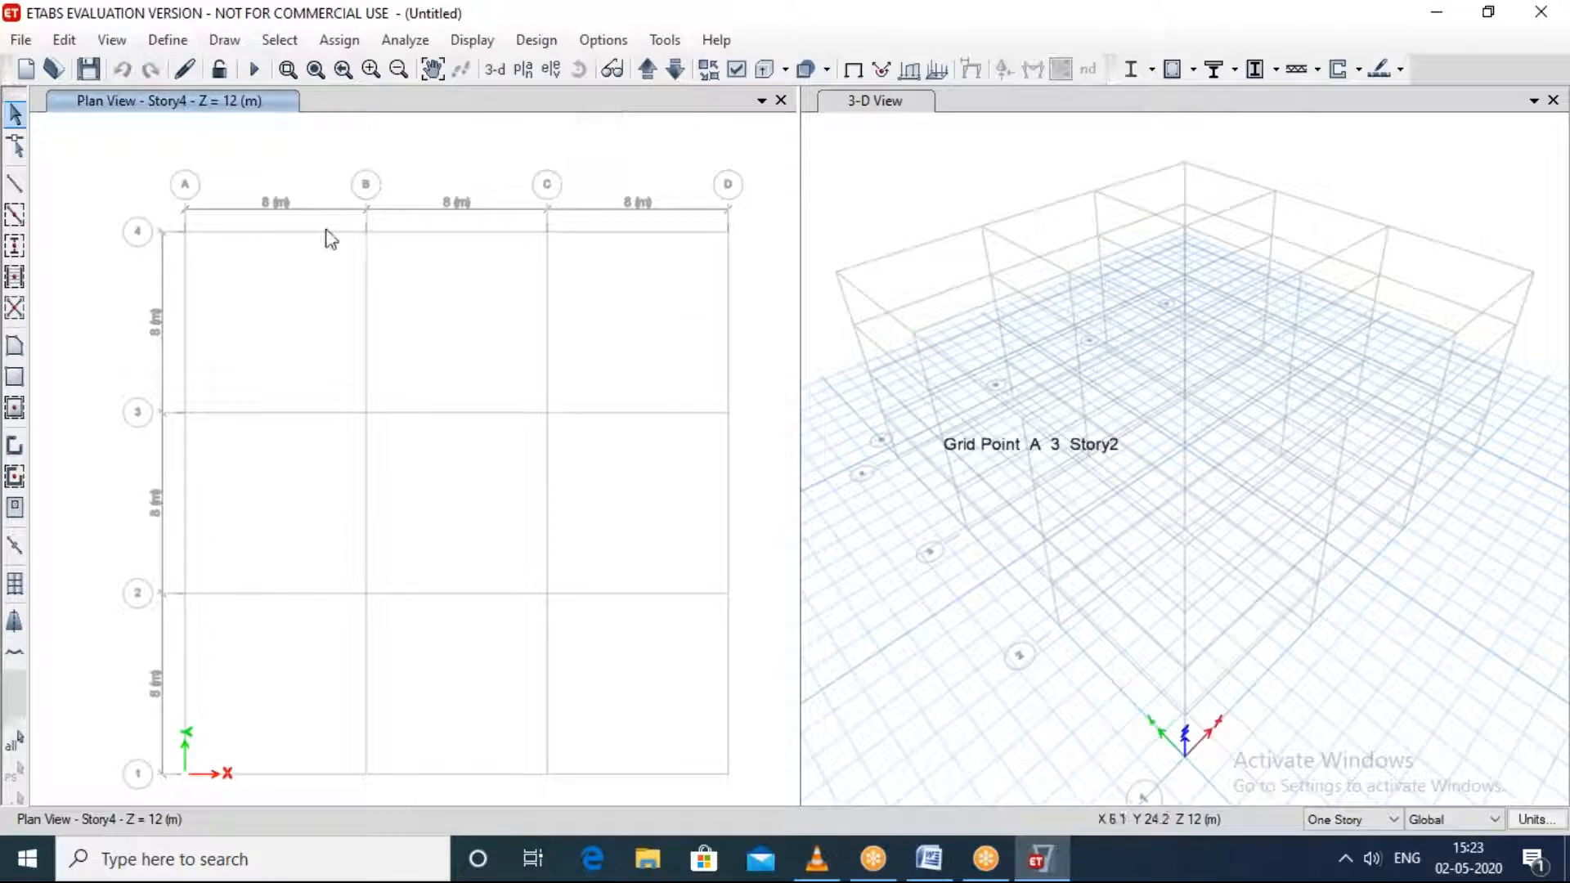
{"action": "left_click", "coordinate": [523, 71]}
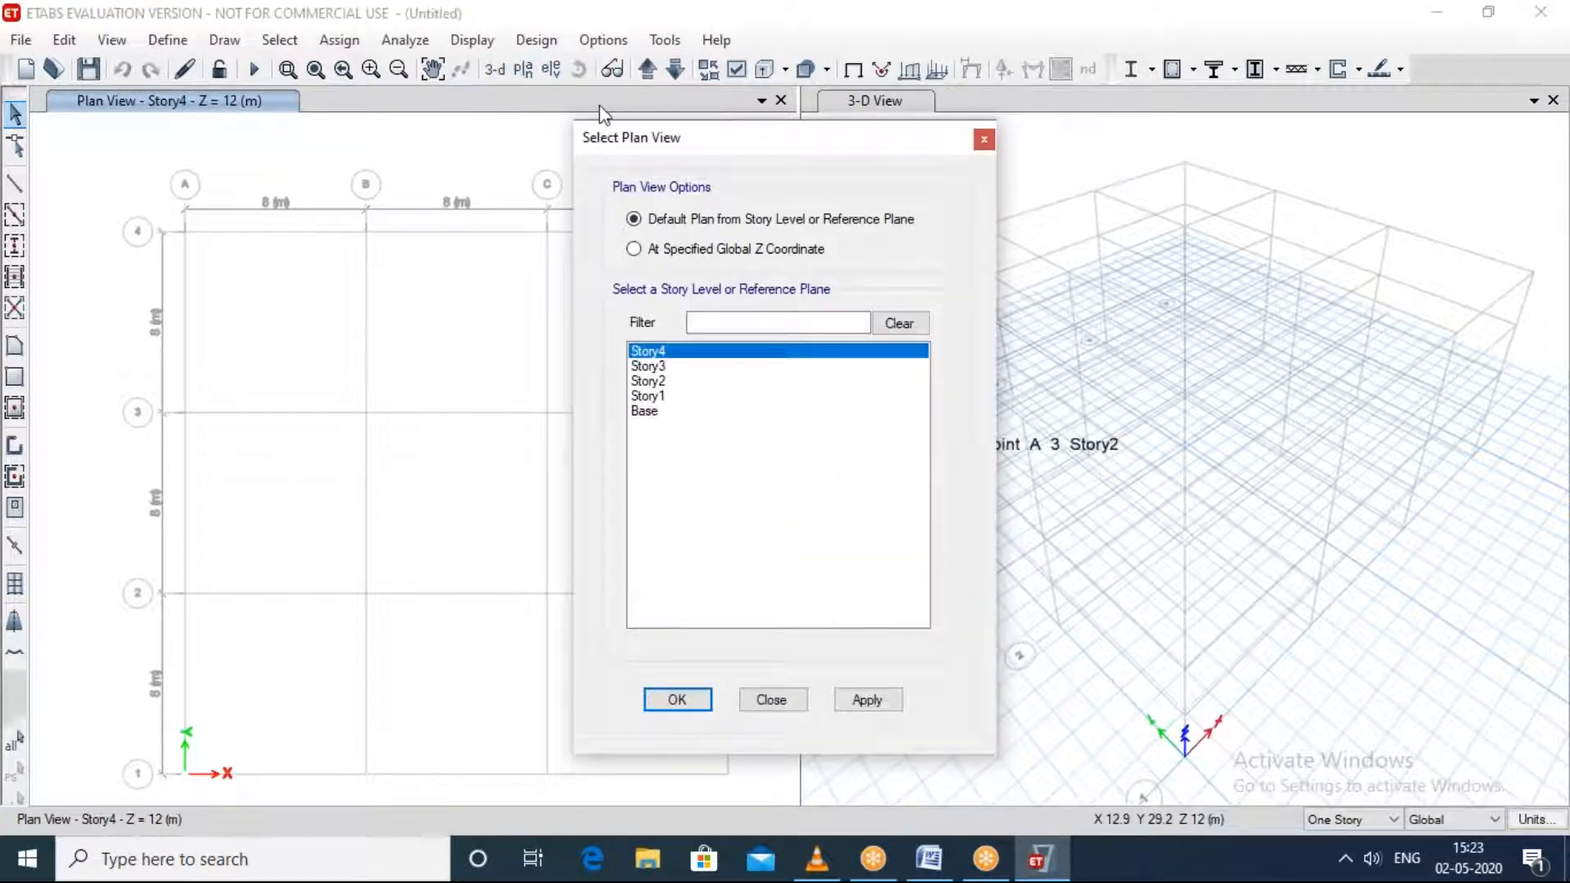
{"action": "left_click", "coordinate": [983, 139]}
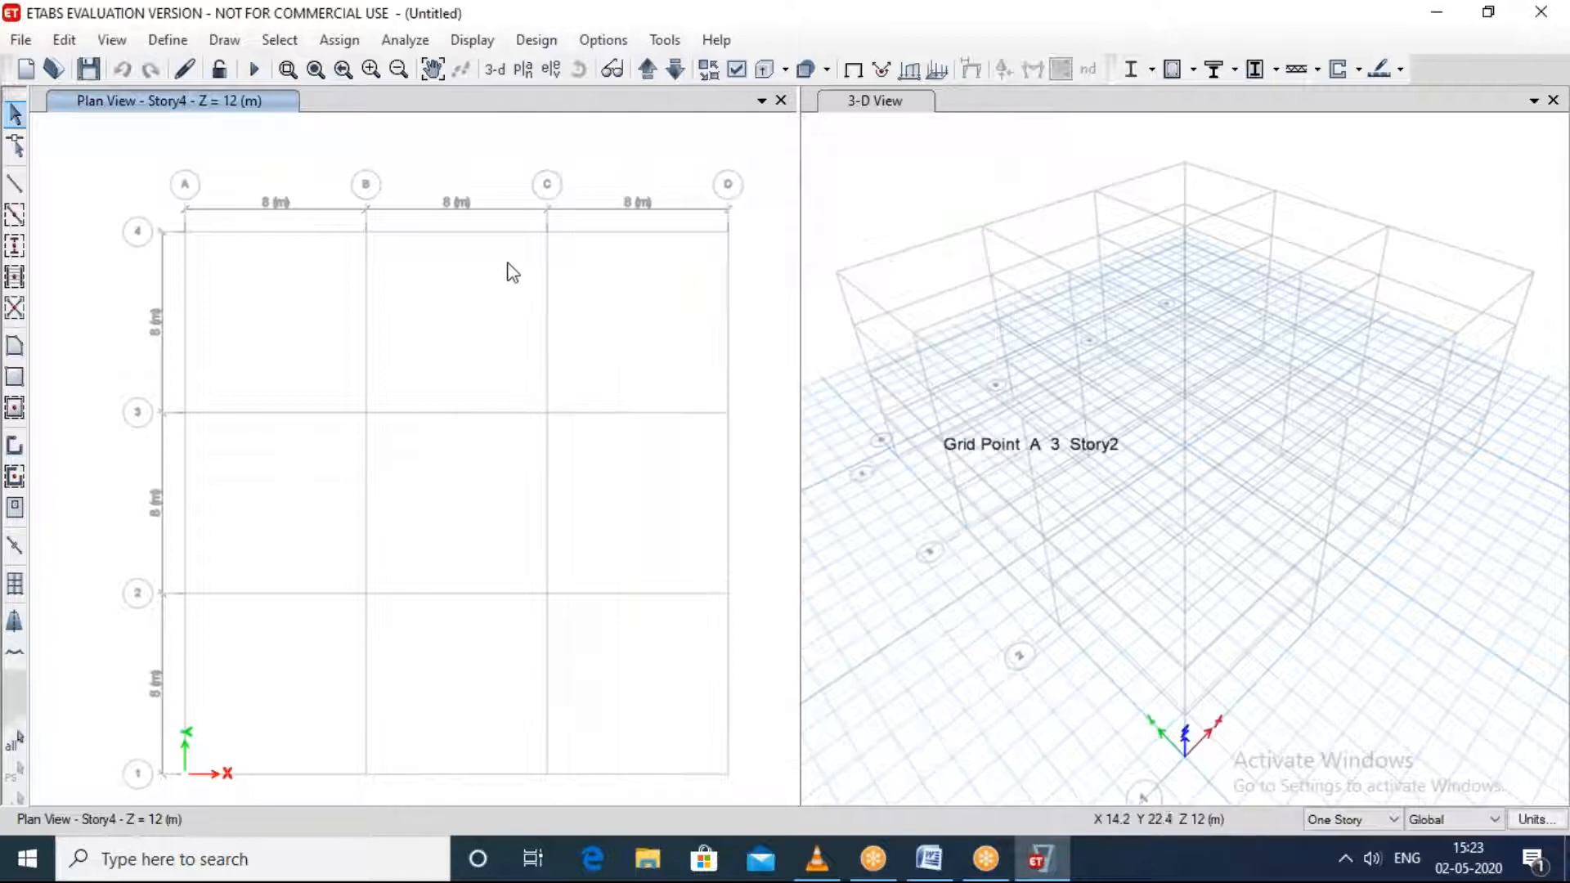
{"action": "left_click", "coordinate": [517, 72]}
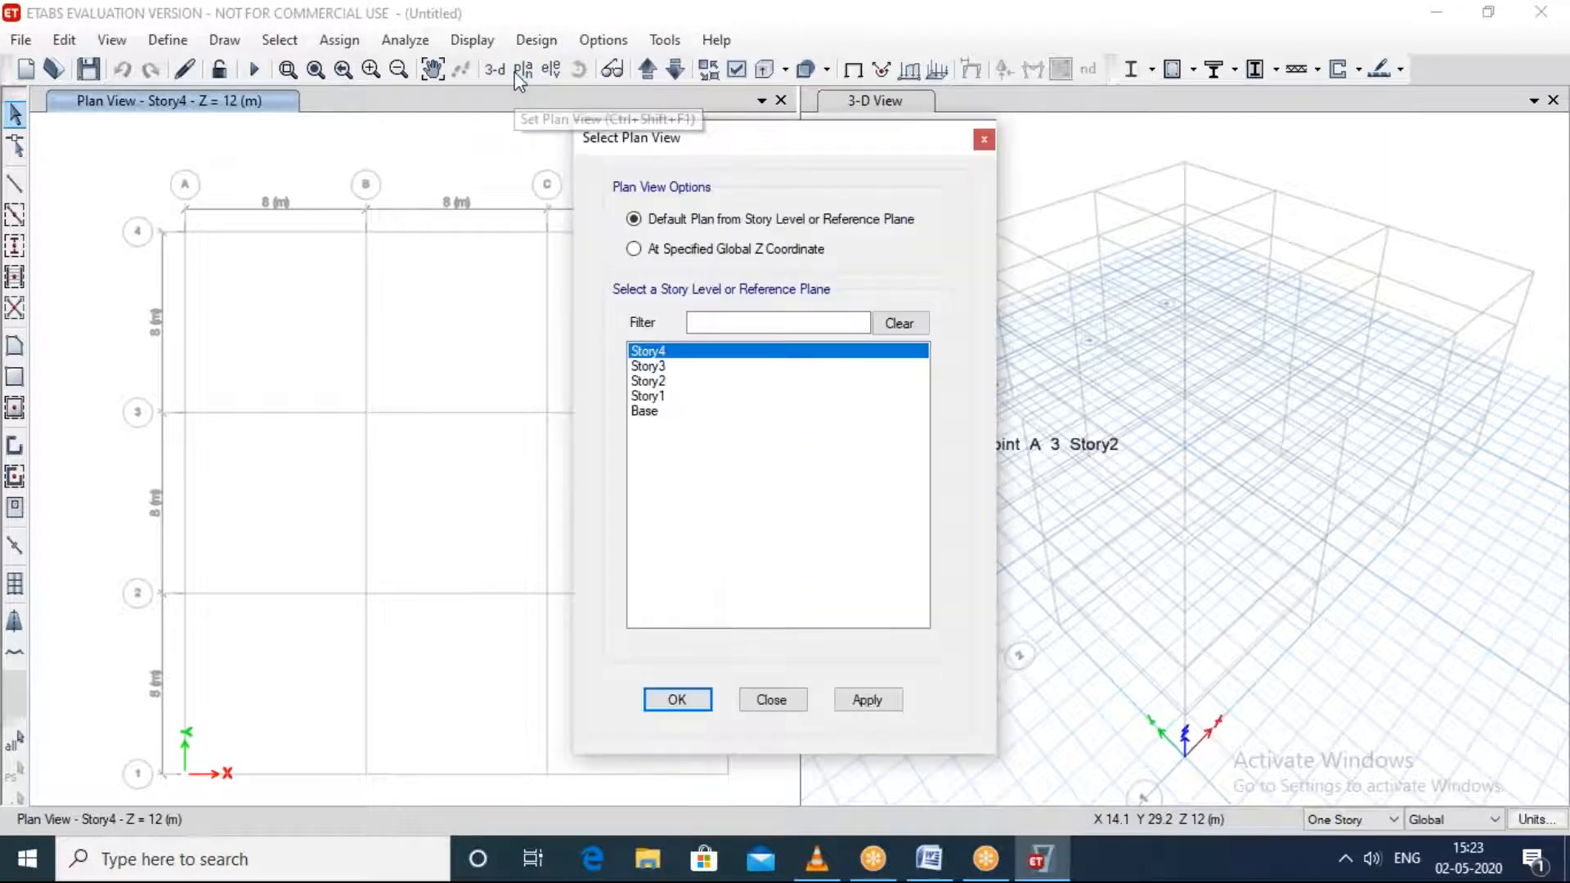
{"action": "left_click", "coordinate": [644, 413]}
{"action": "left_click", "coordinate": [662, 395]}
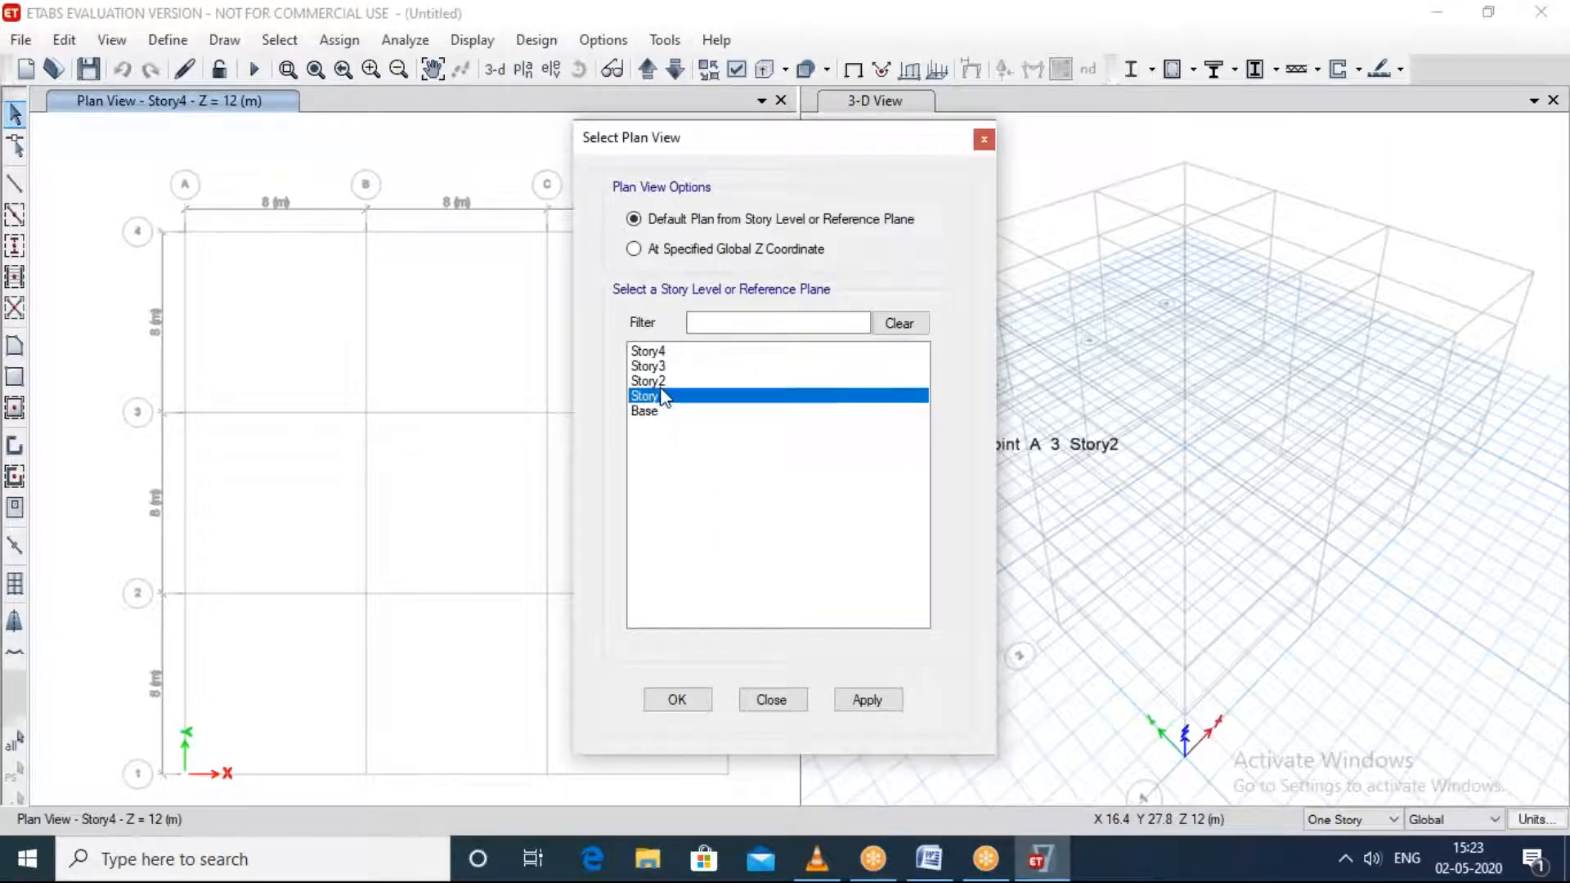
{"action": "left_click", "coordinate": [662, 378]}
{"action": "left_click", "coordinate": [671, 364]}
{"action": "left_click", "coordinate": [677, 352]}
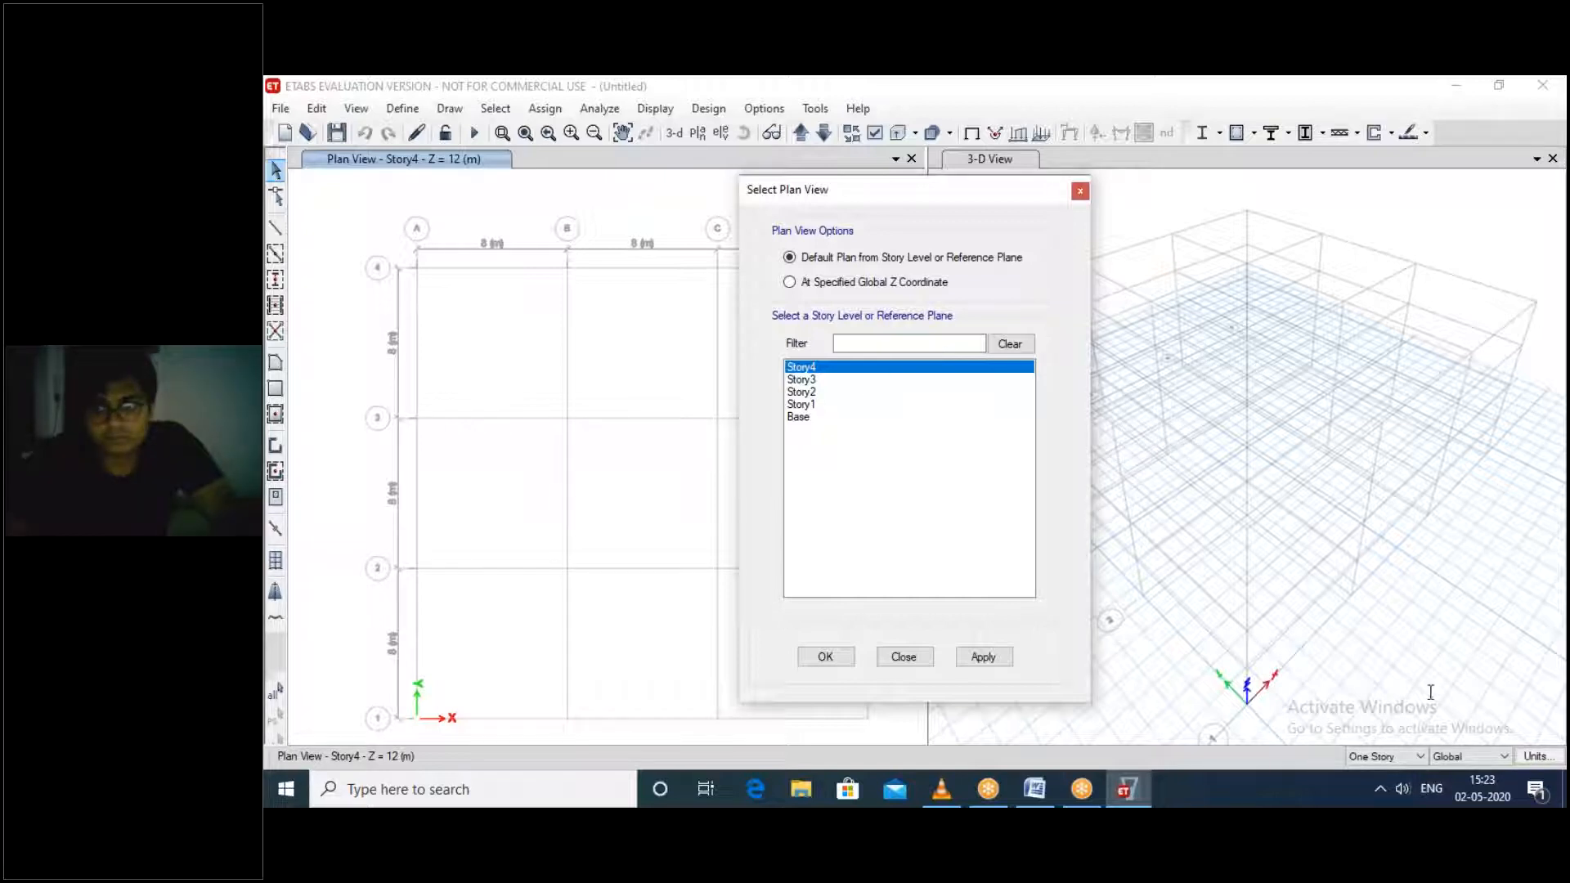
{"action": "left_click", "coordinate": [1547, 130]}
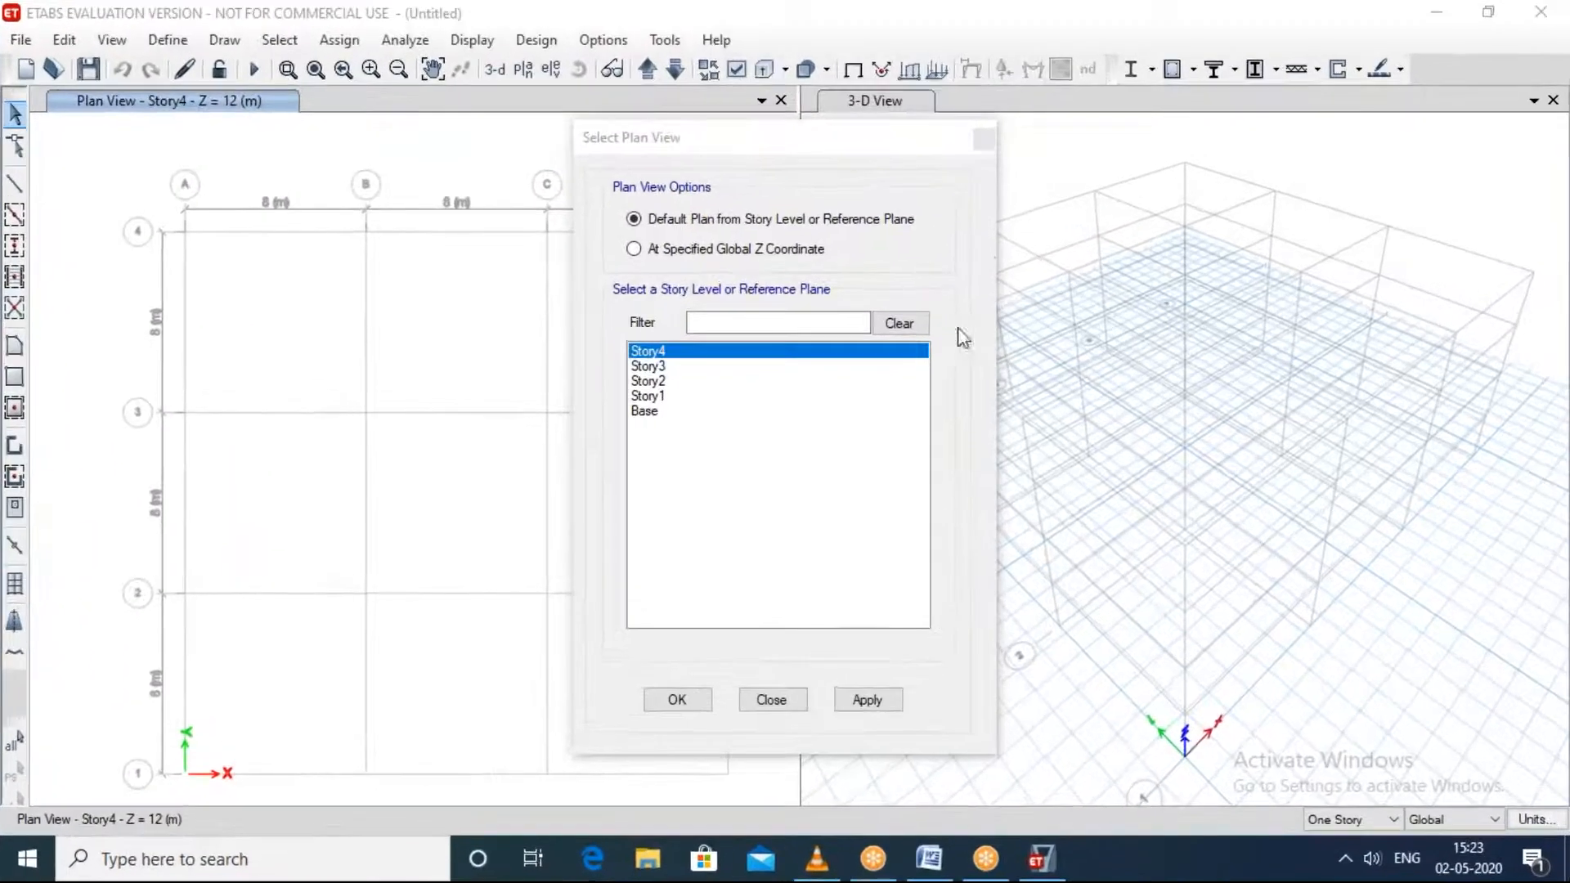
{"action": "left_click", "coordinate": [983, 139]}
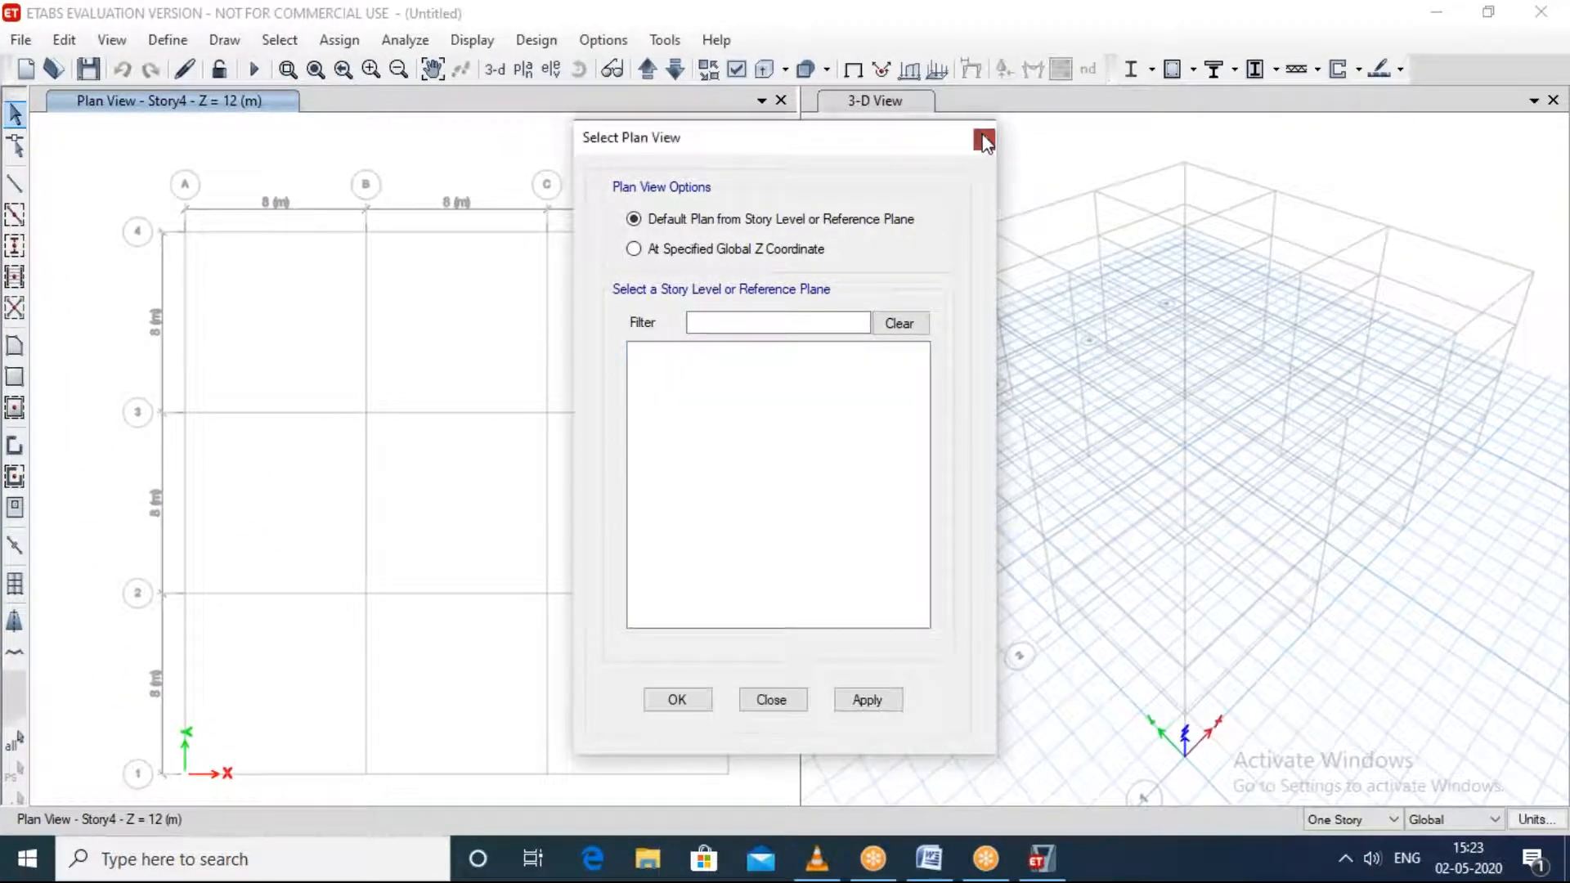
Step: Review the grid line elevations offered for an elevation view and recheck the plan view levels, without applying either
{"action": "left_click", "coordinate": [547, 72]}
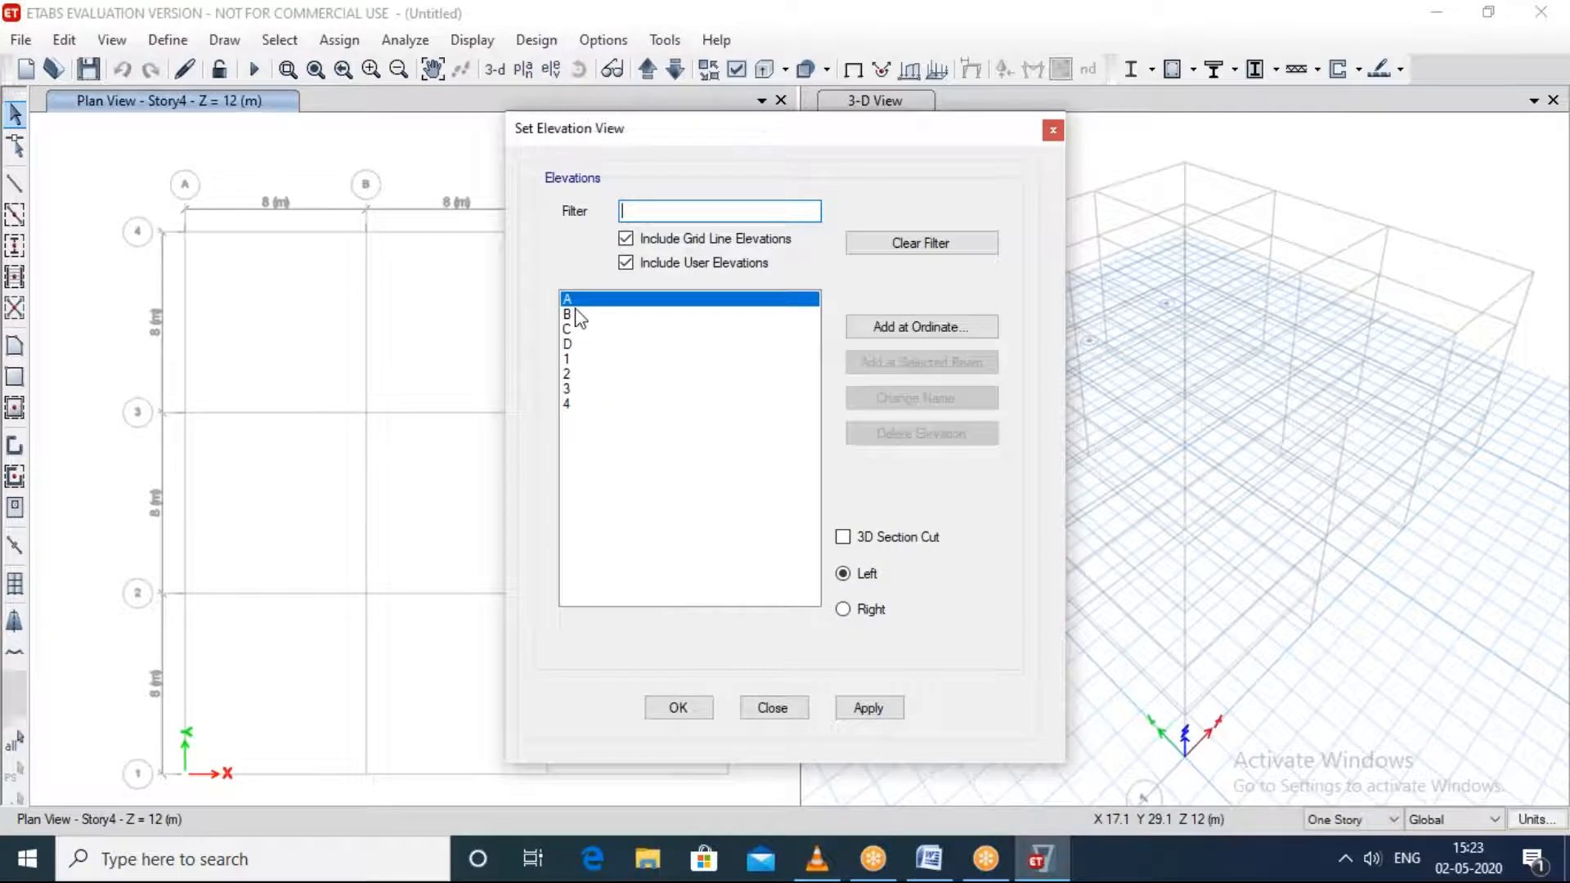
{"action": "left_click", "coordinate": [578, 316]}
{"action": "left_click", "coordinate": [573, 329]}
{"action": "left_click", "coordinate": [572, 359]}
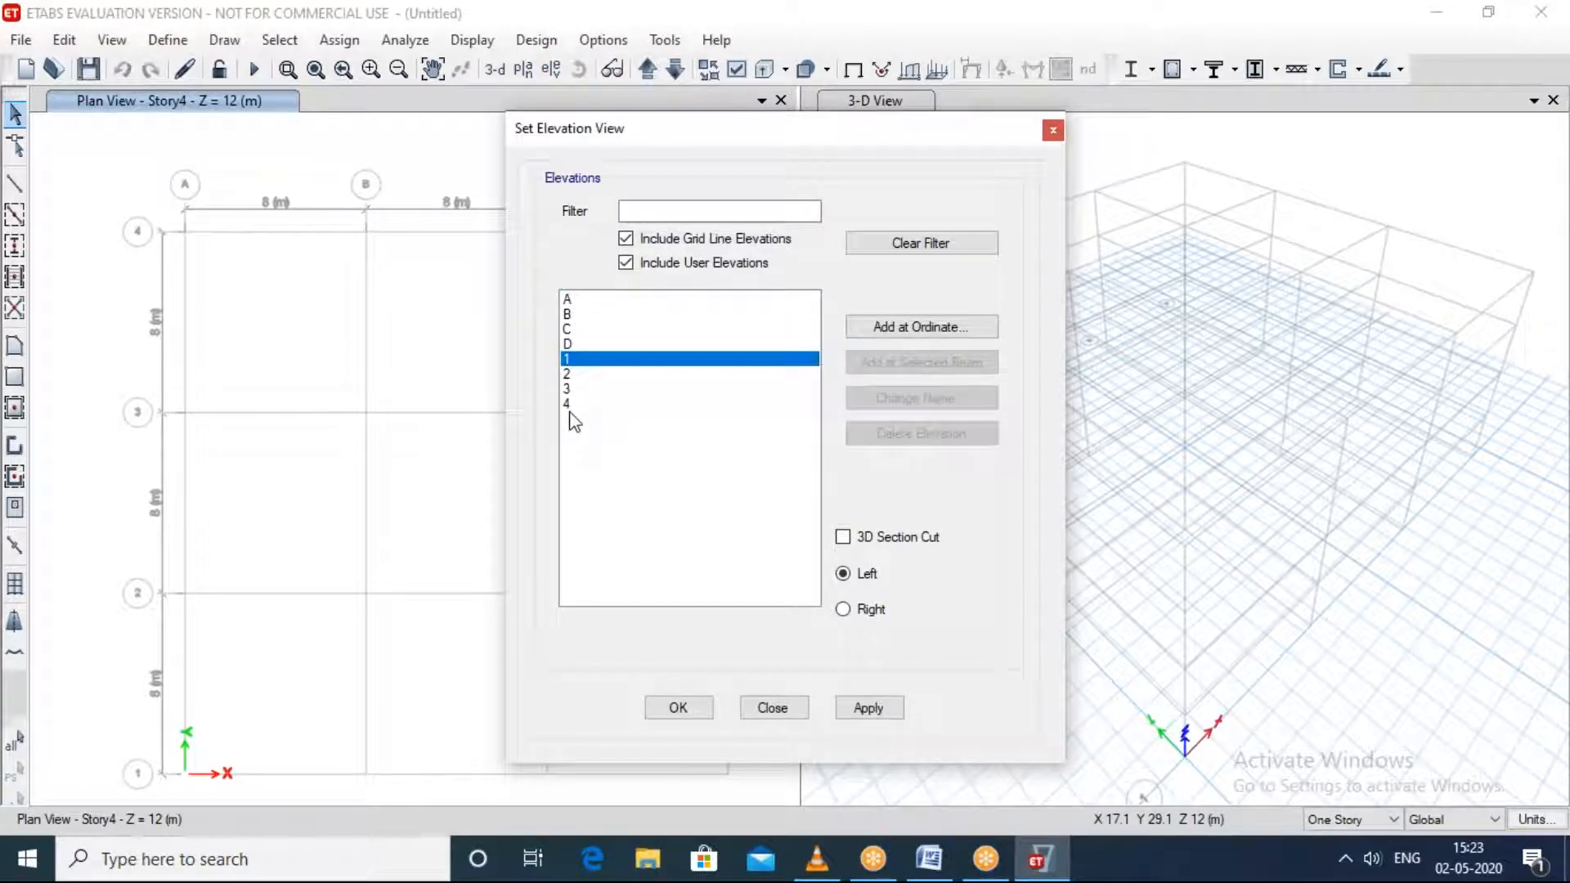
{"action": "left_click", "coordinate": [1053, 130]}
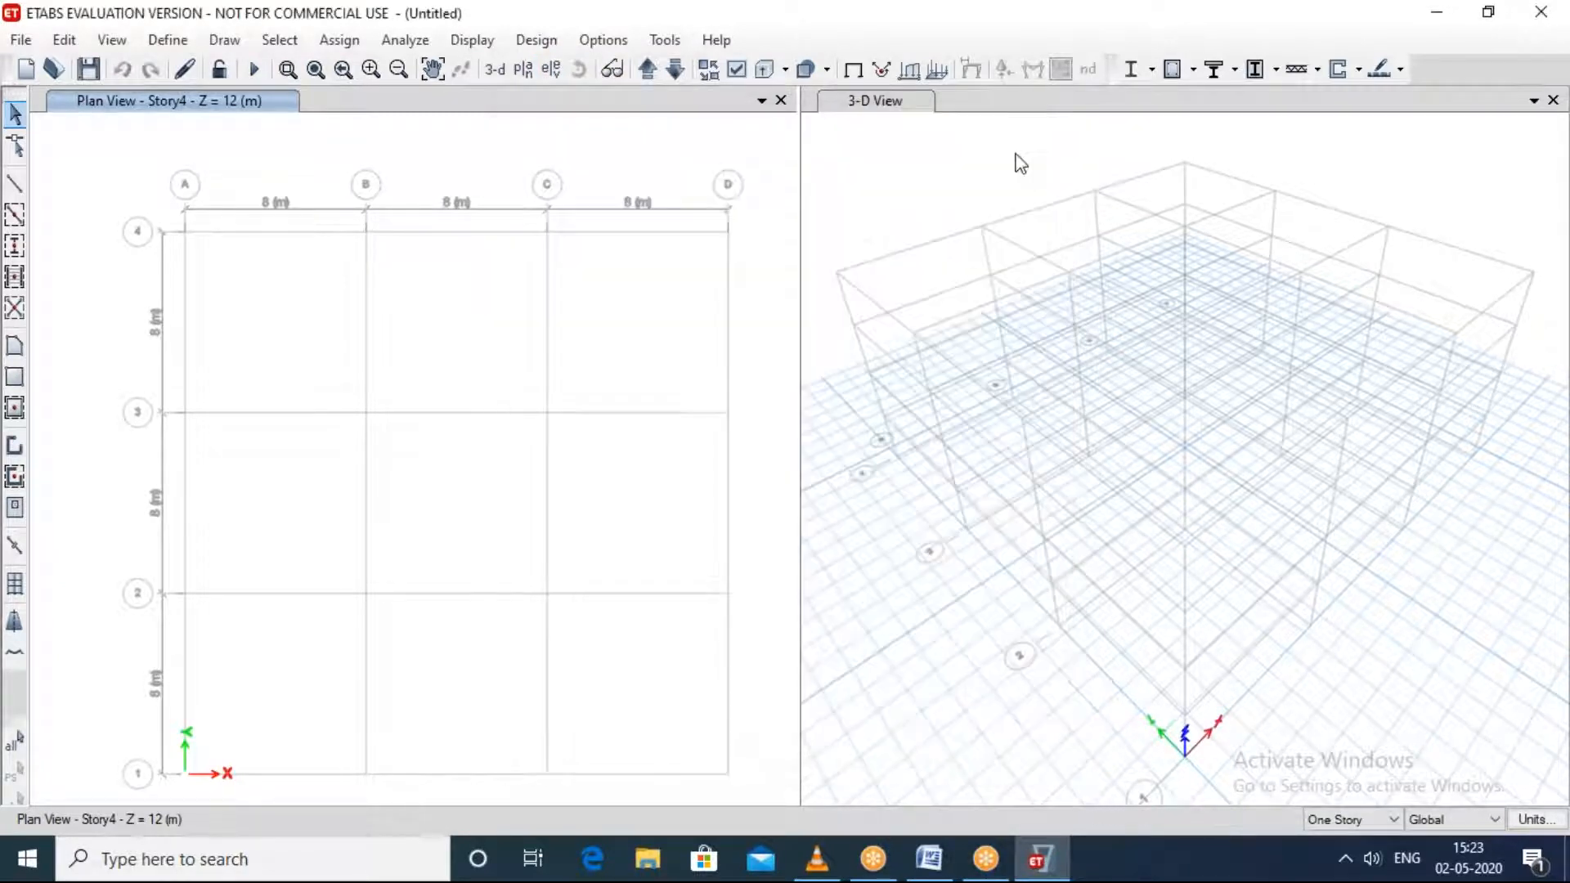
{"action": "left_click", "coordinate": [527, 75]}
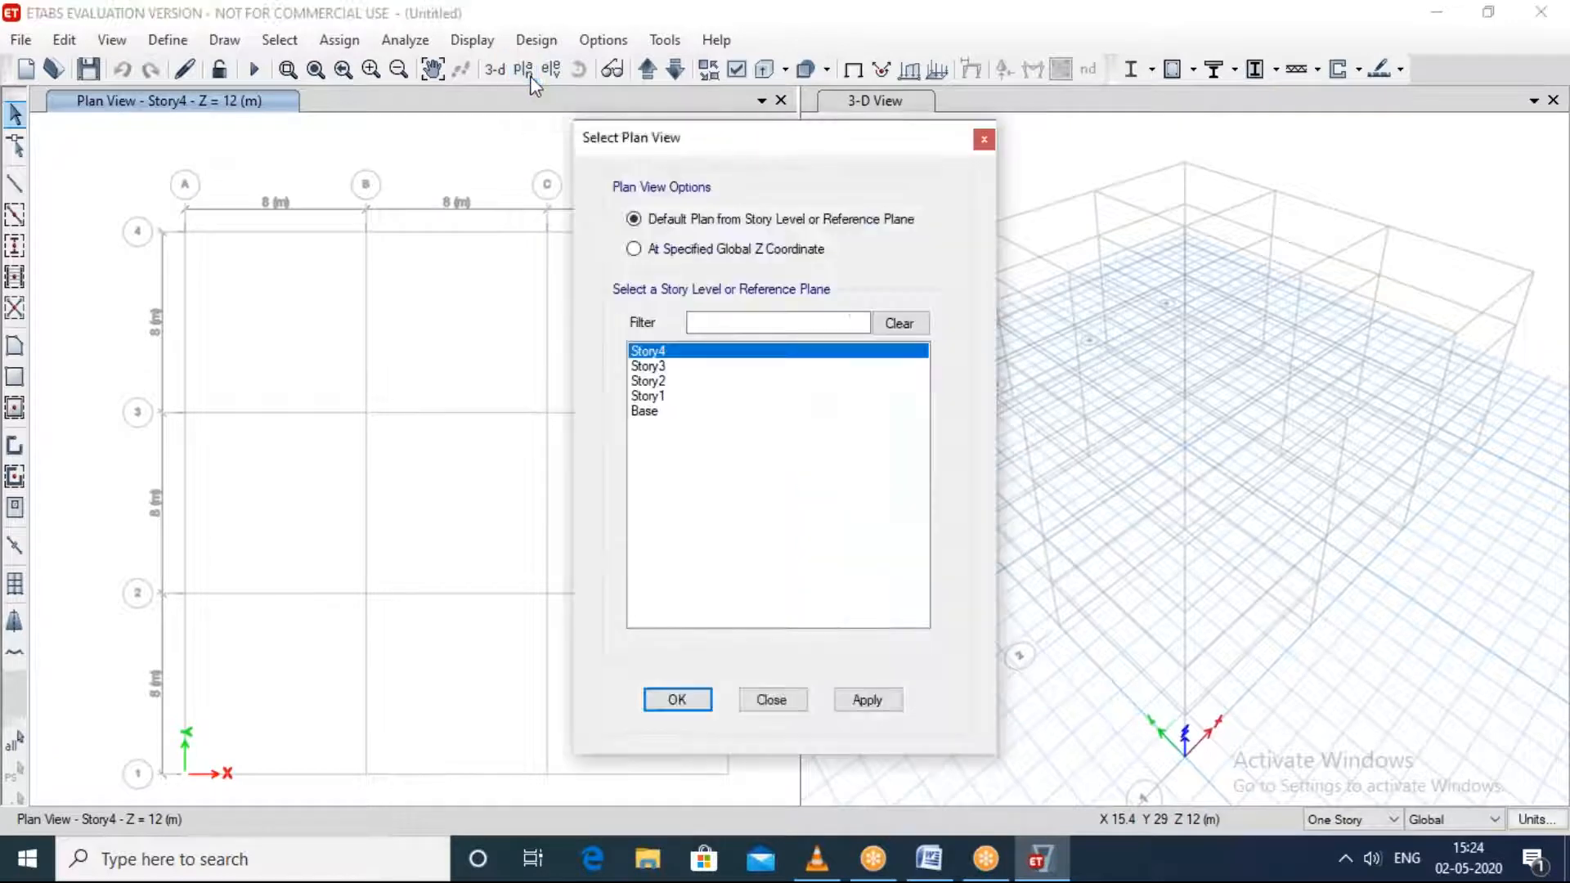
{"action": "left_click", "coordinate": [984, 139]}
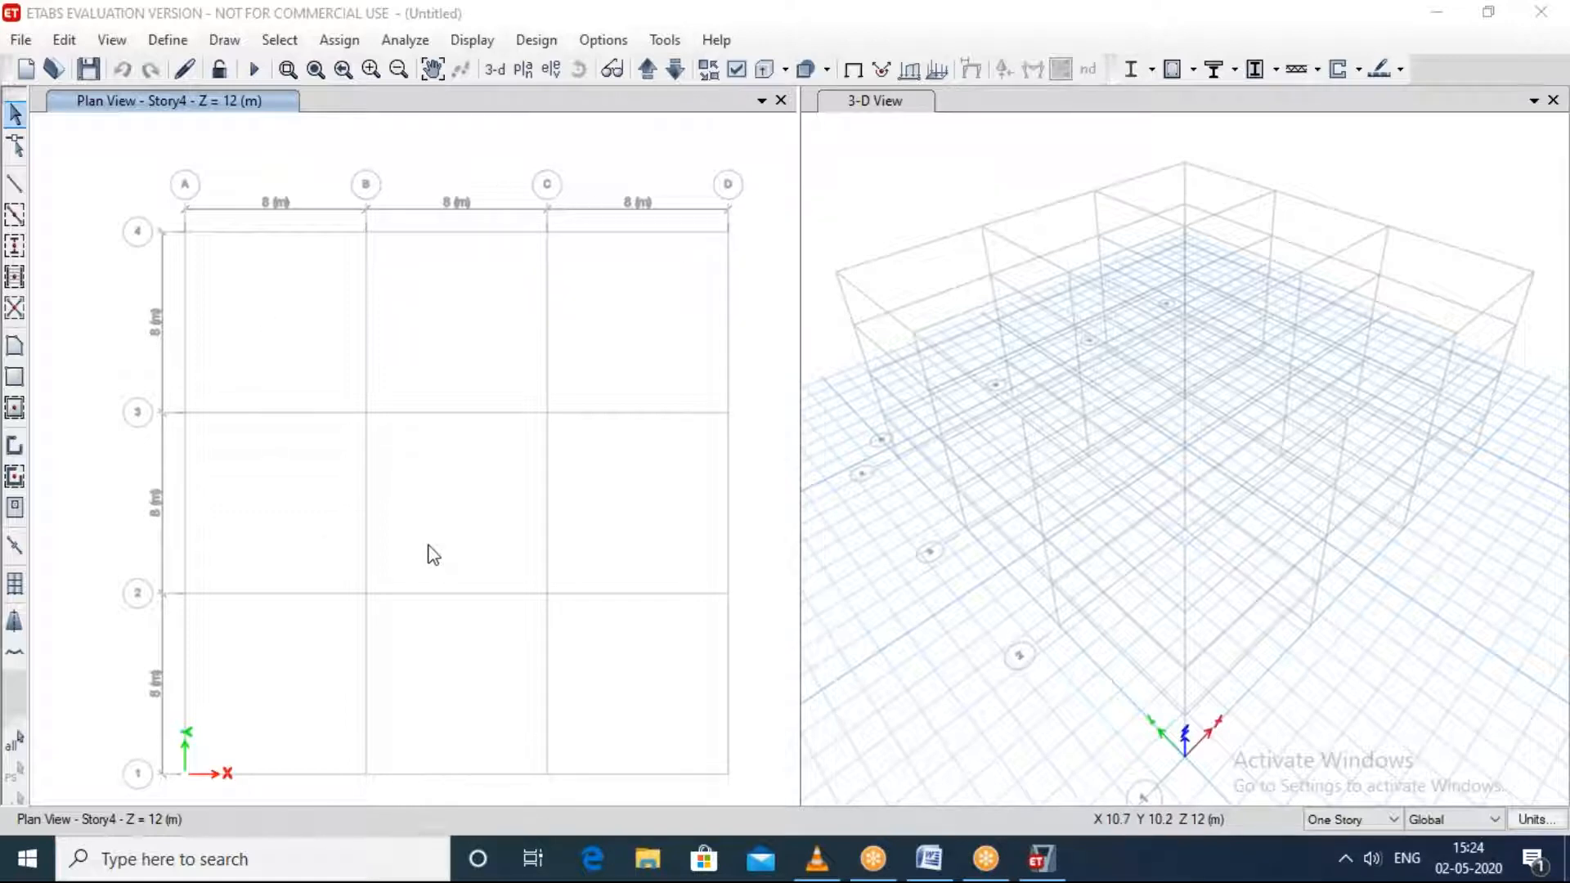
Step: Orbit the 3-D view to examine the building grid from several sides and heights
{"action": "left_click", "coordinate": [931, 419]}
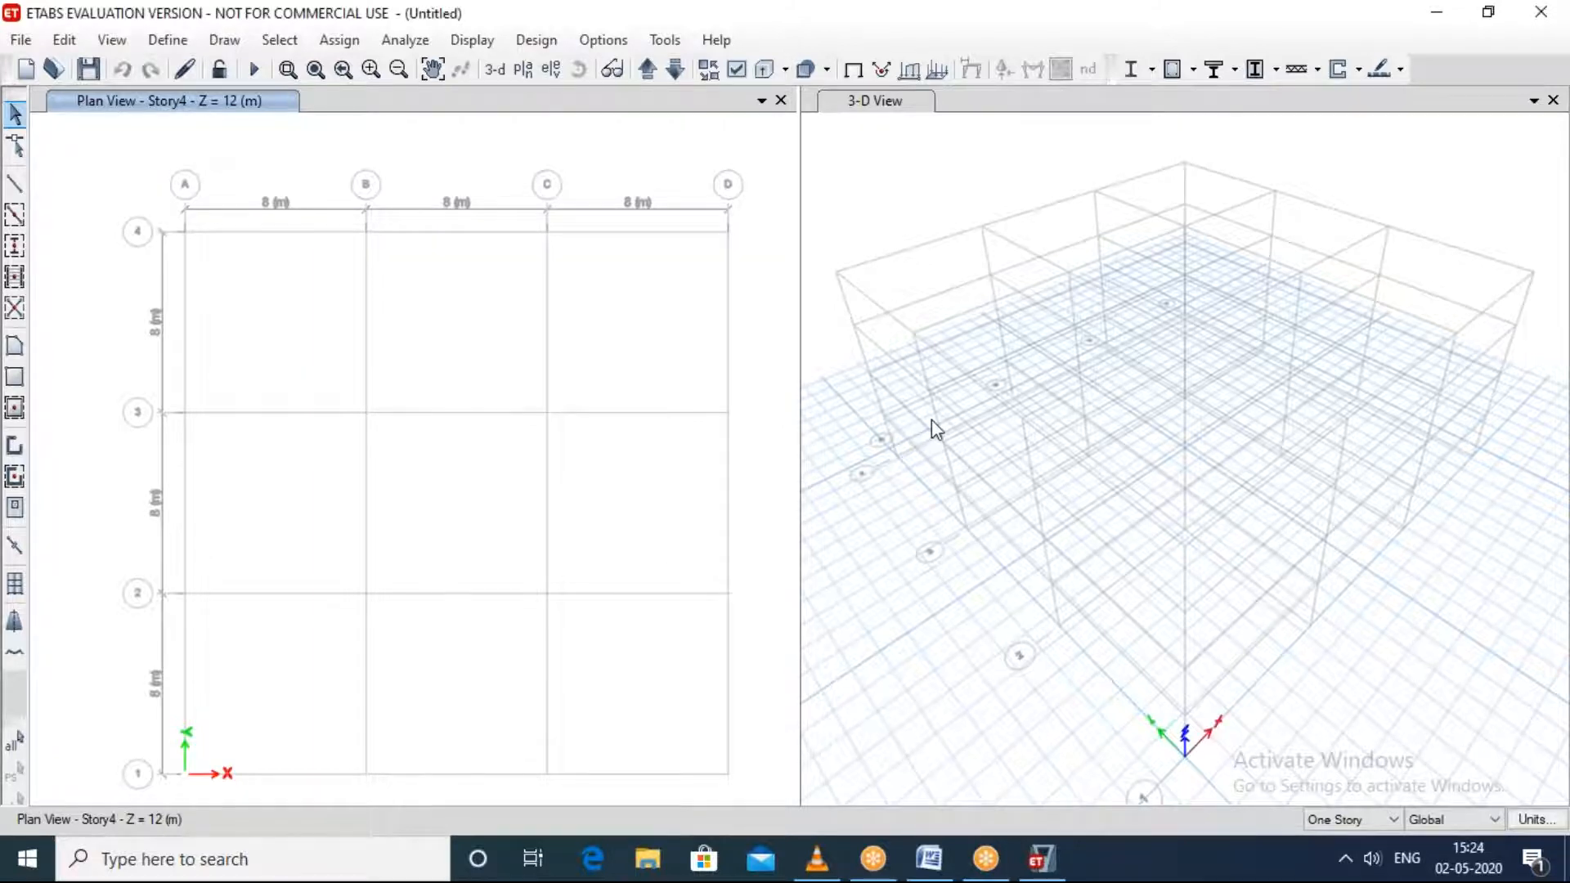
{"action": "mouse_move", "coordinate": [931, 421]}
{"action": "middle_mouse_down", "text": "shift"}
{"action": "mouse_move", "coordinate": [946, 410]}
{"action": "mouse_move", "coordinate": [942, 455]}
{"action": "mouse_move", "coordinate": [953, 427]}
{"action": "mouse_move", "coordinate": [925, 417]}
{"action": "middle_mouse_up", "text": "shift"}
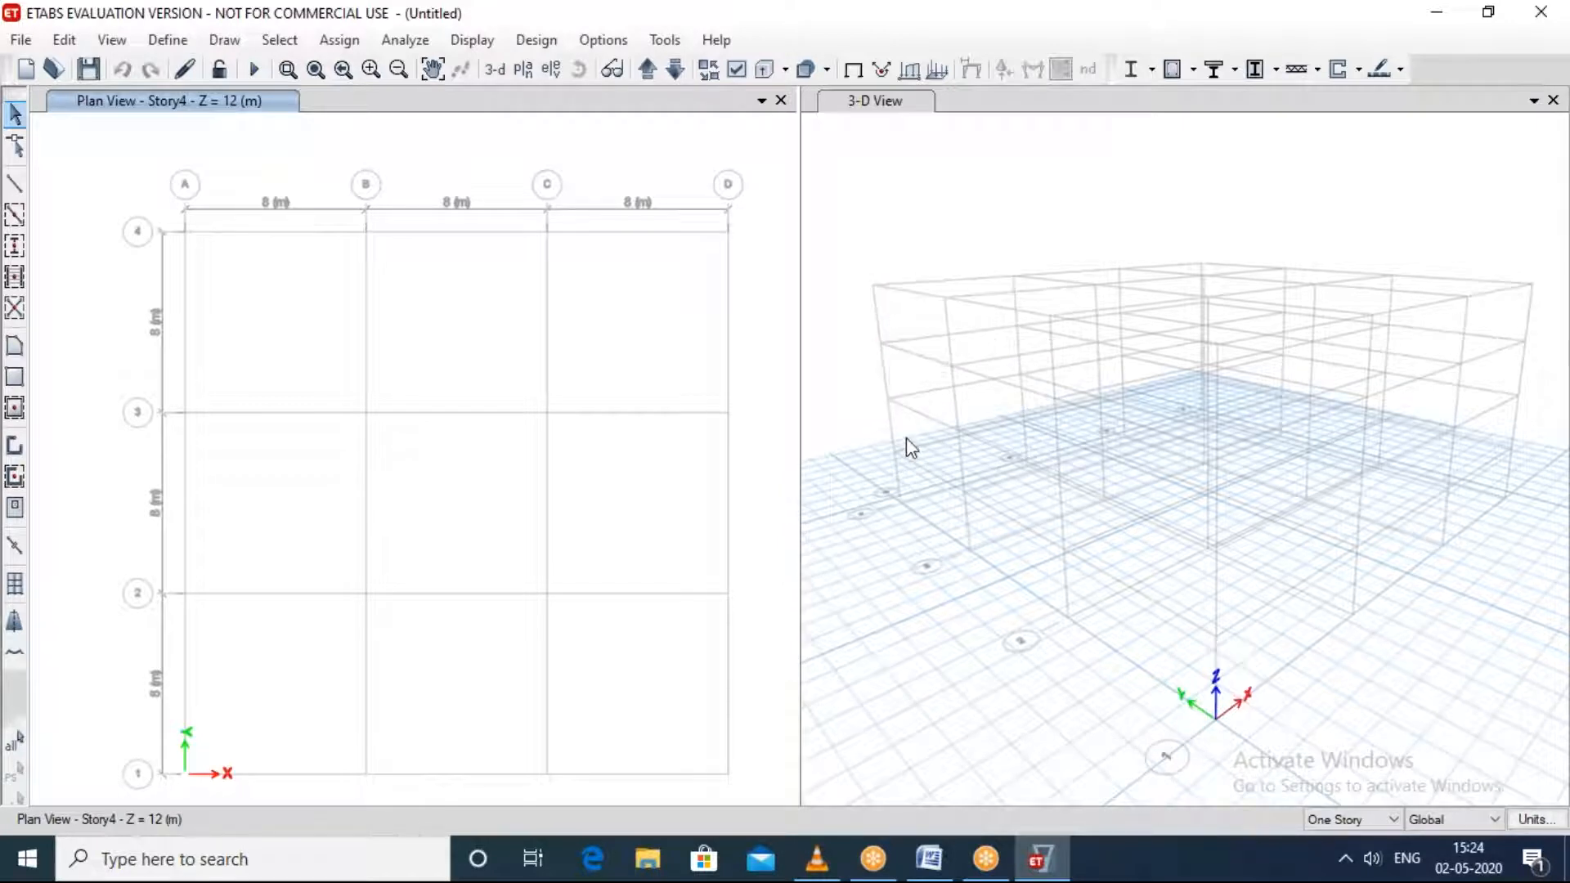
{"action": "middle_click_drag", "start_coordinate": [906, 438], "coordinate": [782, 486], "text": "shift"}
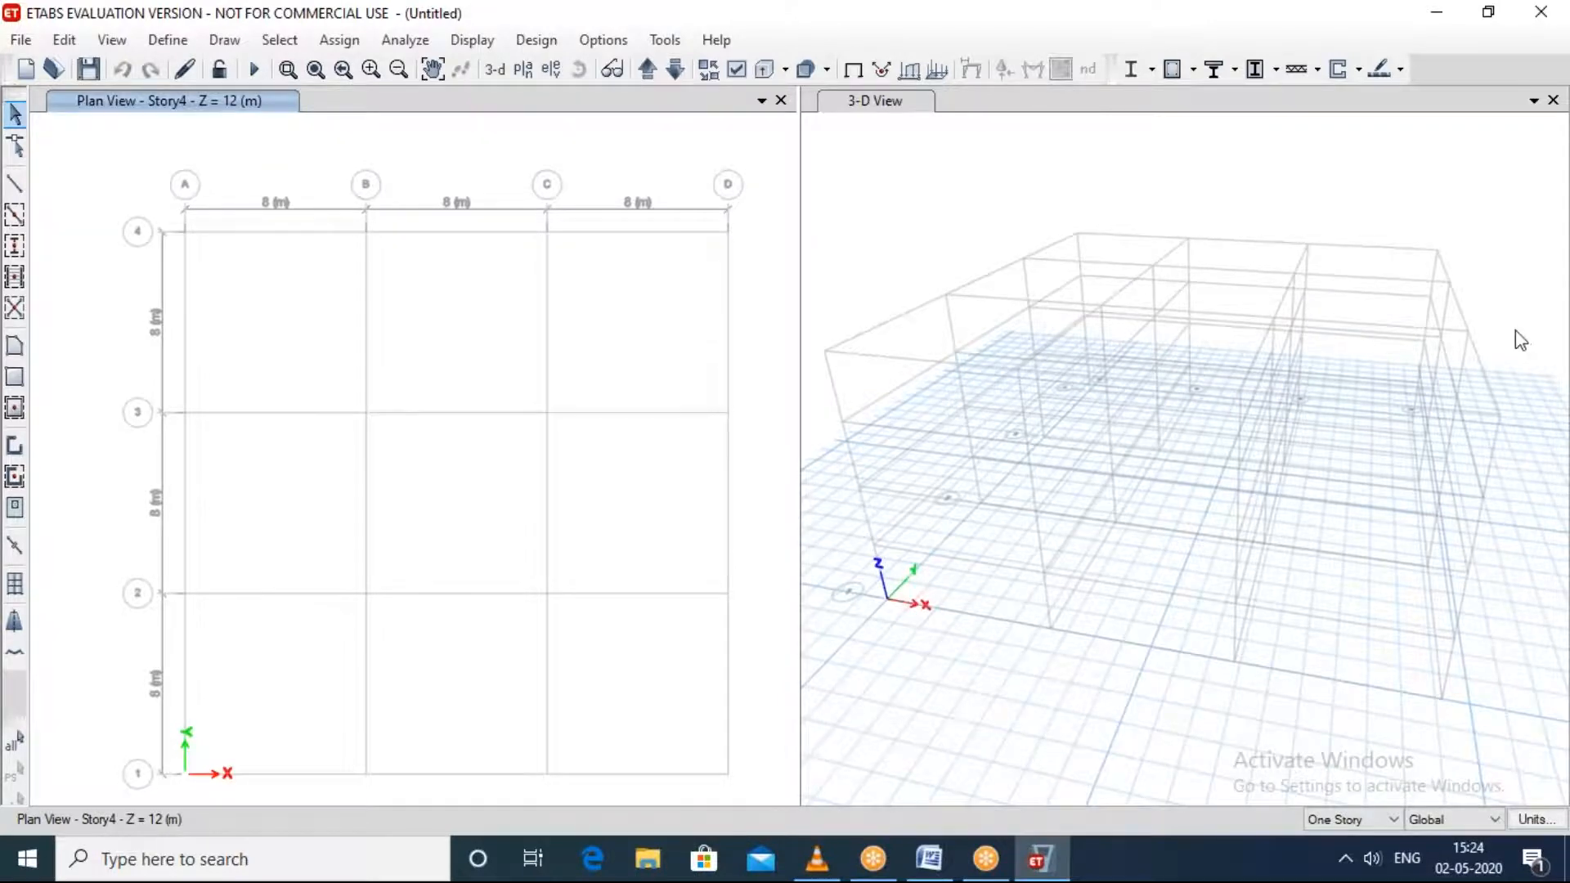
{"action": "middle_click_drag", "start_coordinate": [1468, 350], "coordinate": [1278, 356], "text": "shift"}
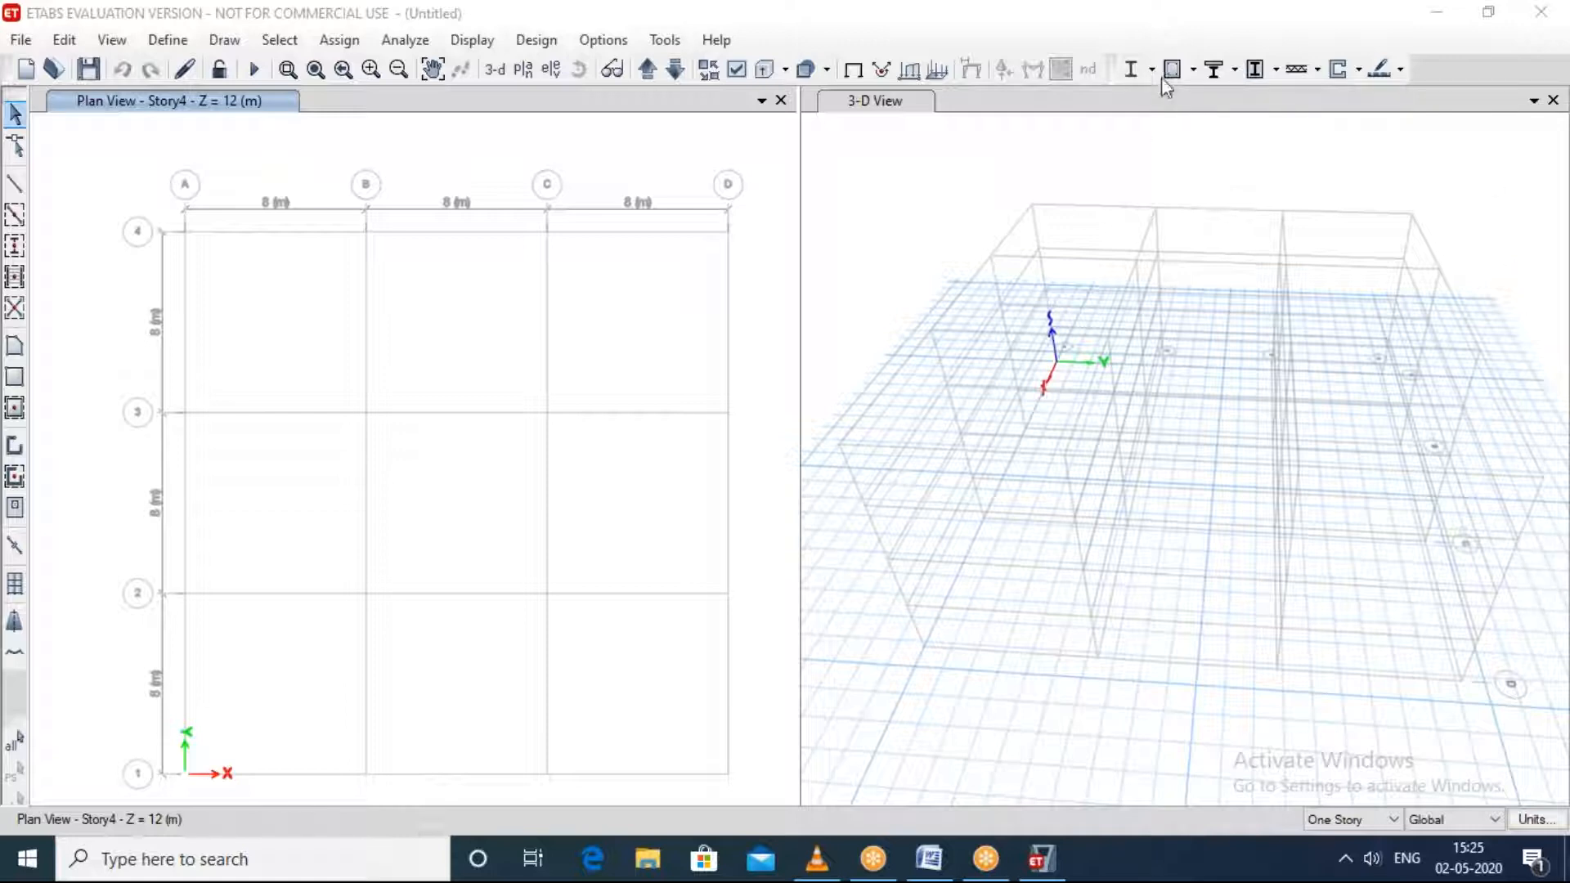
{"action": "left_click", "coordinate": [1175, 161]}
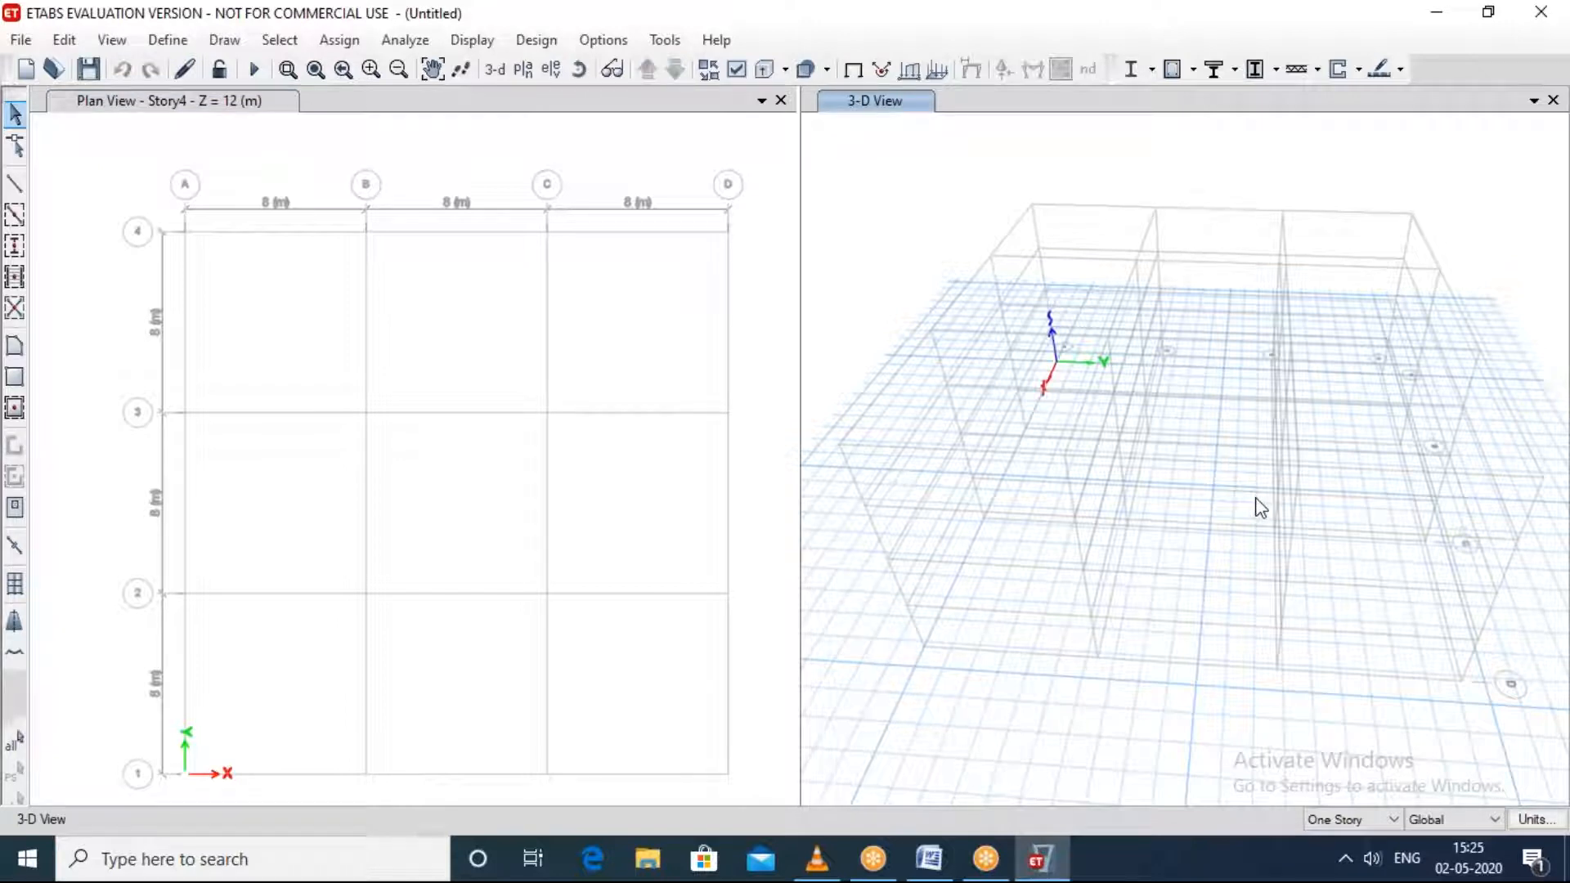
{"action": "middle_click_drag", "start_coordinate": [1259, 509], "coordinate": [1068, 384], "text": "shift"}
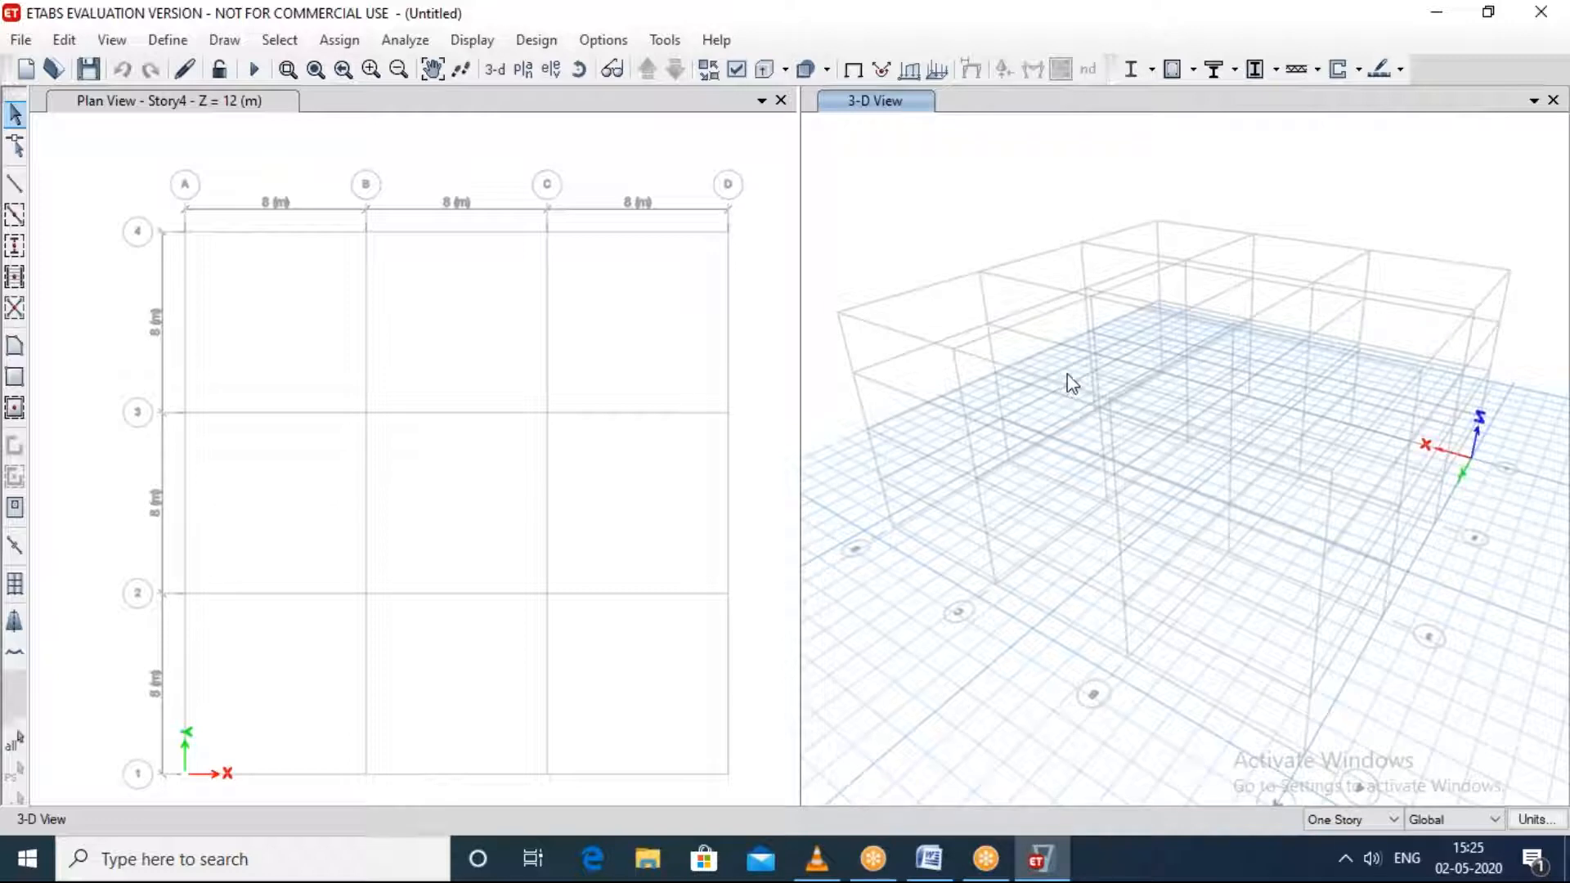
{"action": "middle_click_drag", "start_coordinate": [1072, 383], "coordinate": [1100, 10]}
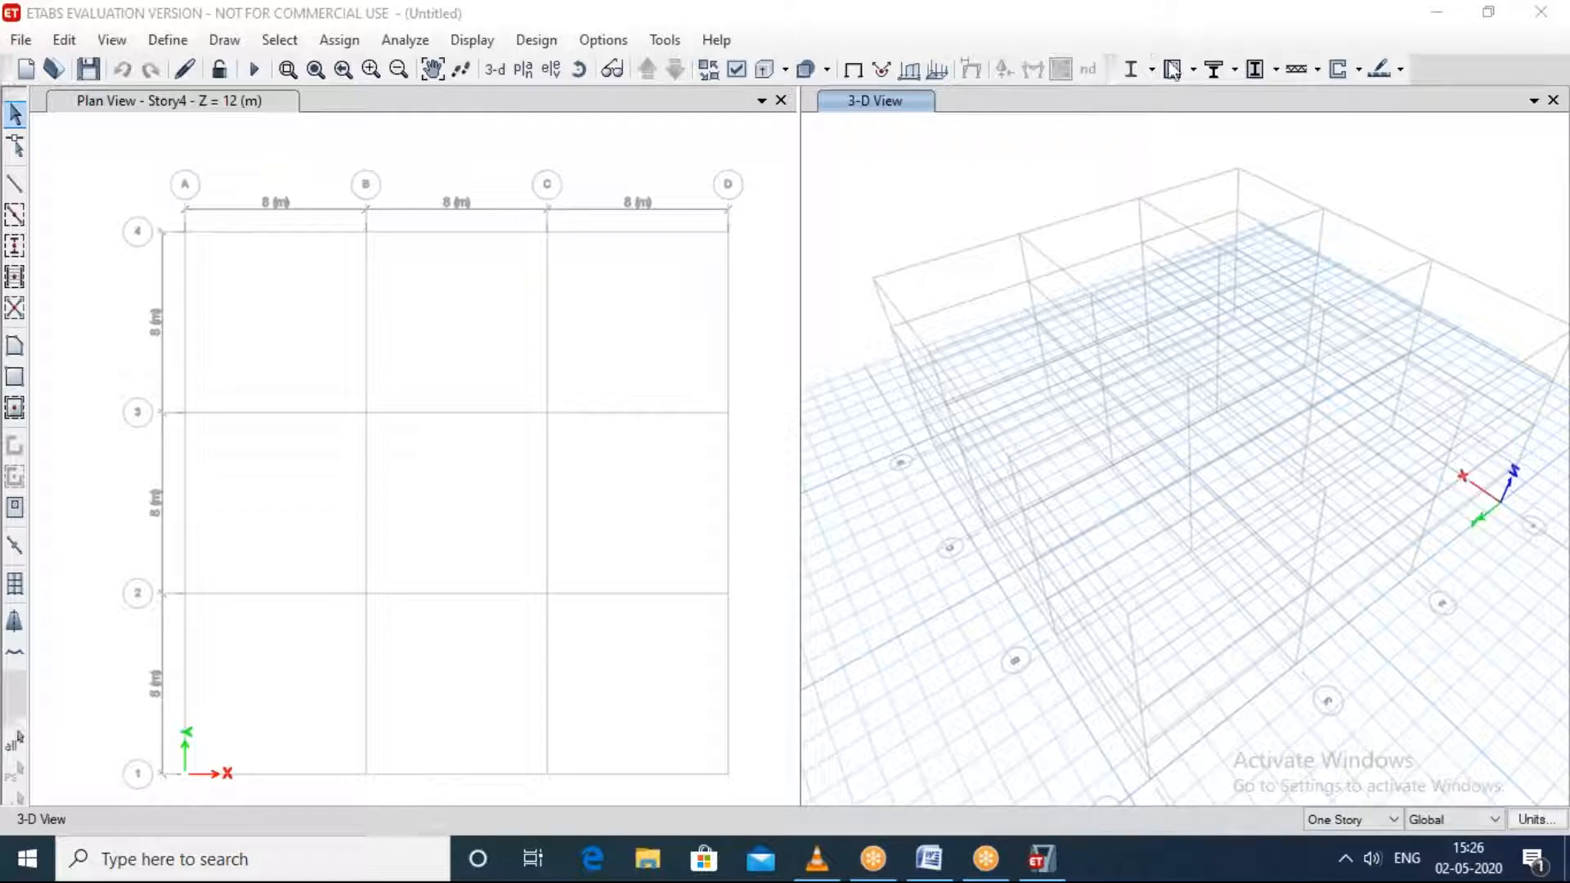
Step: Look over the story and grid system editing options for the model, without making changes
{"action": "right_click", "coordinate": [466, 515]}
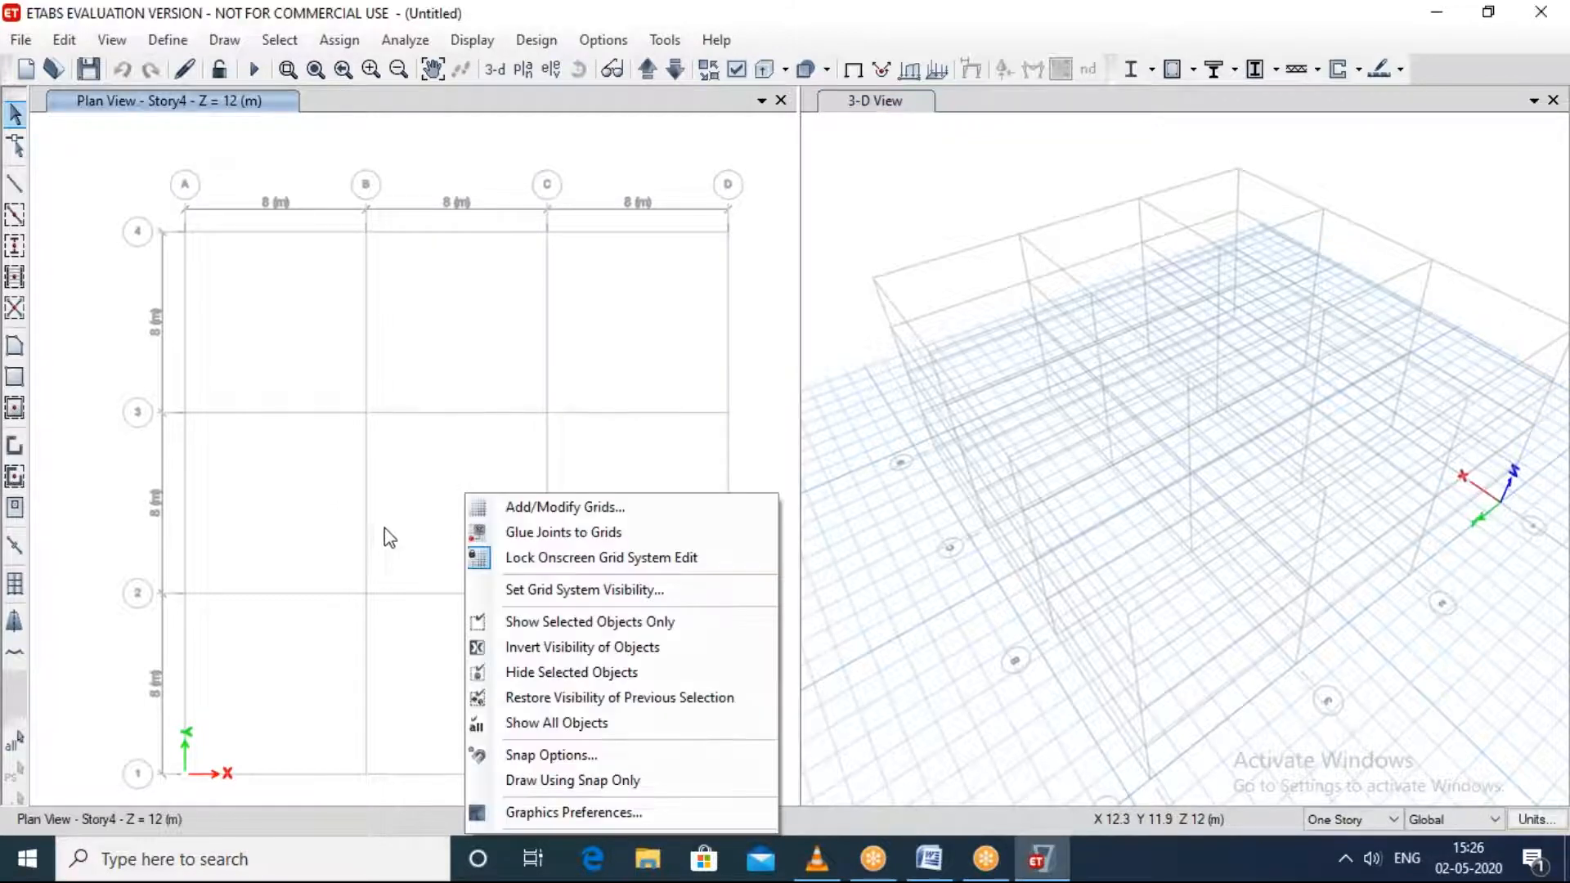
{"action": "left_click", "coordinate": [468, 414]}
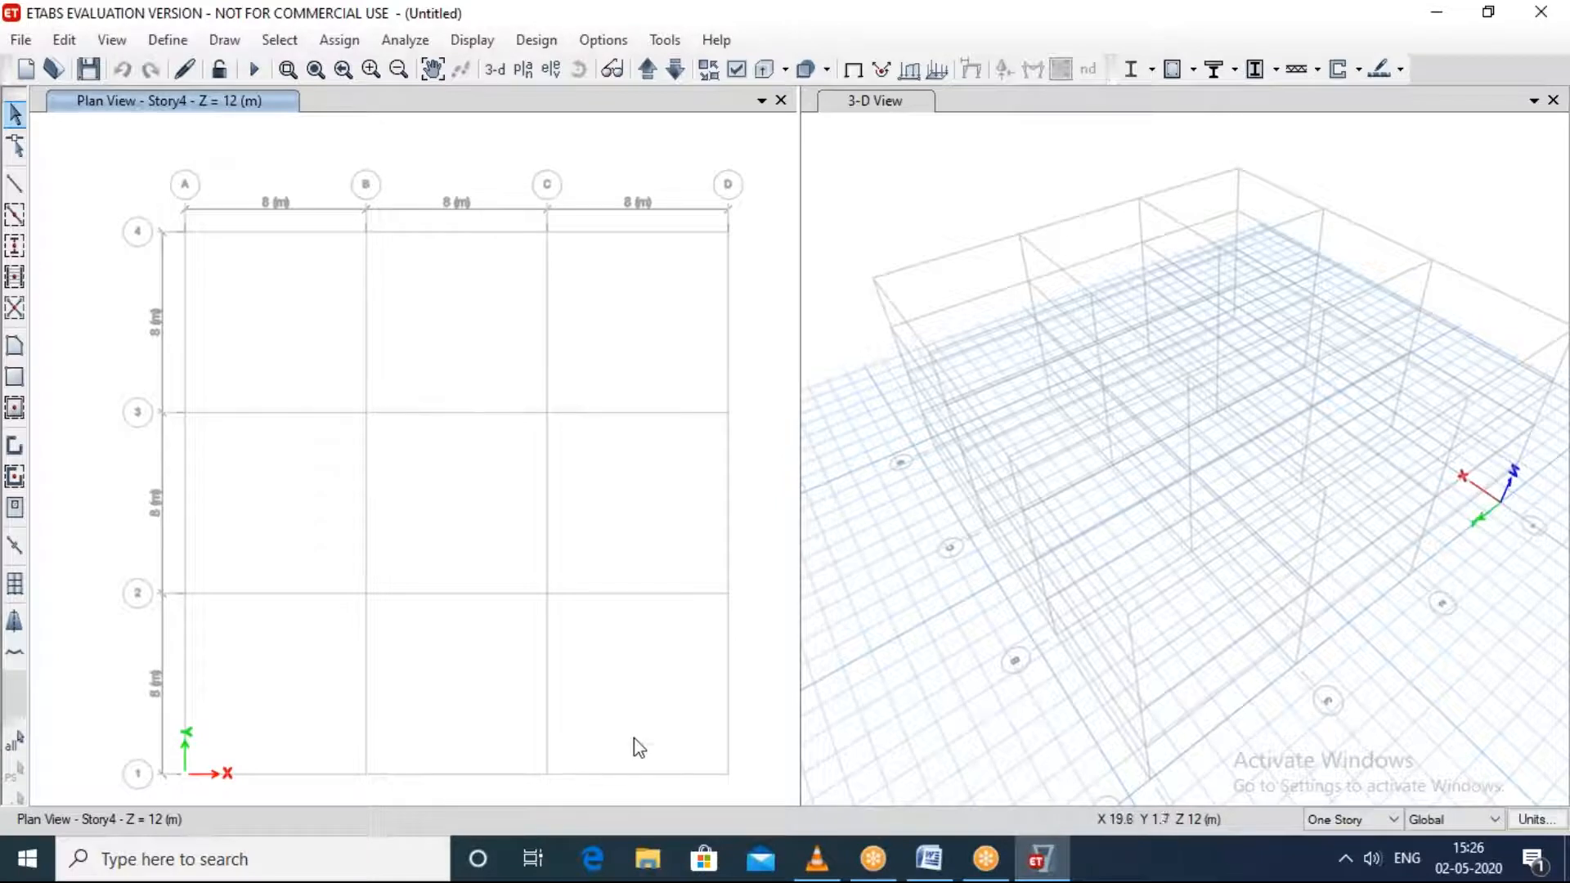
{"action": "right_click", "coordinate": [494, 499]}
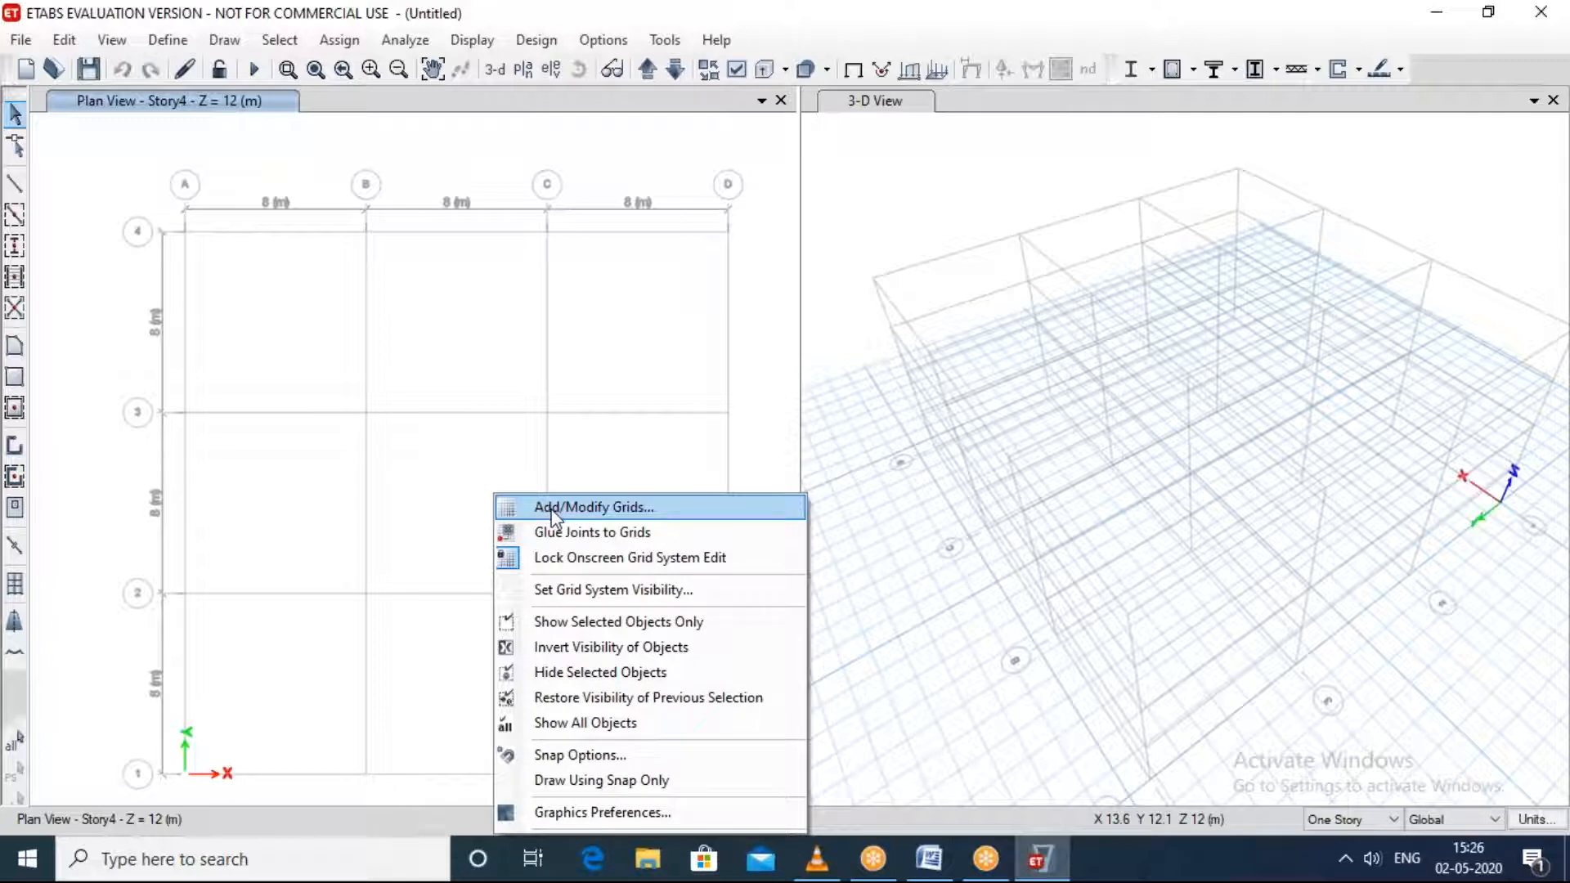
{"action": "left_click", "coordinate": [553, 511]}
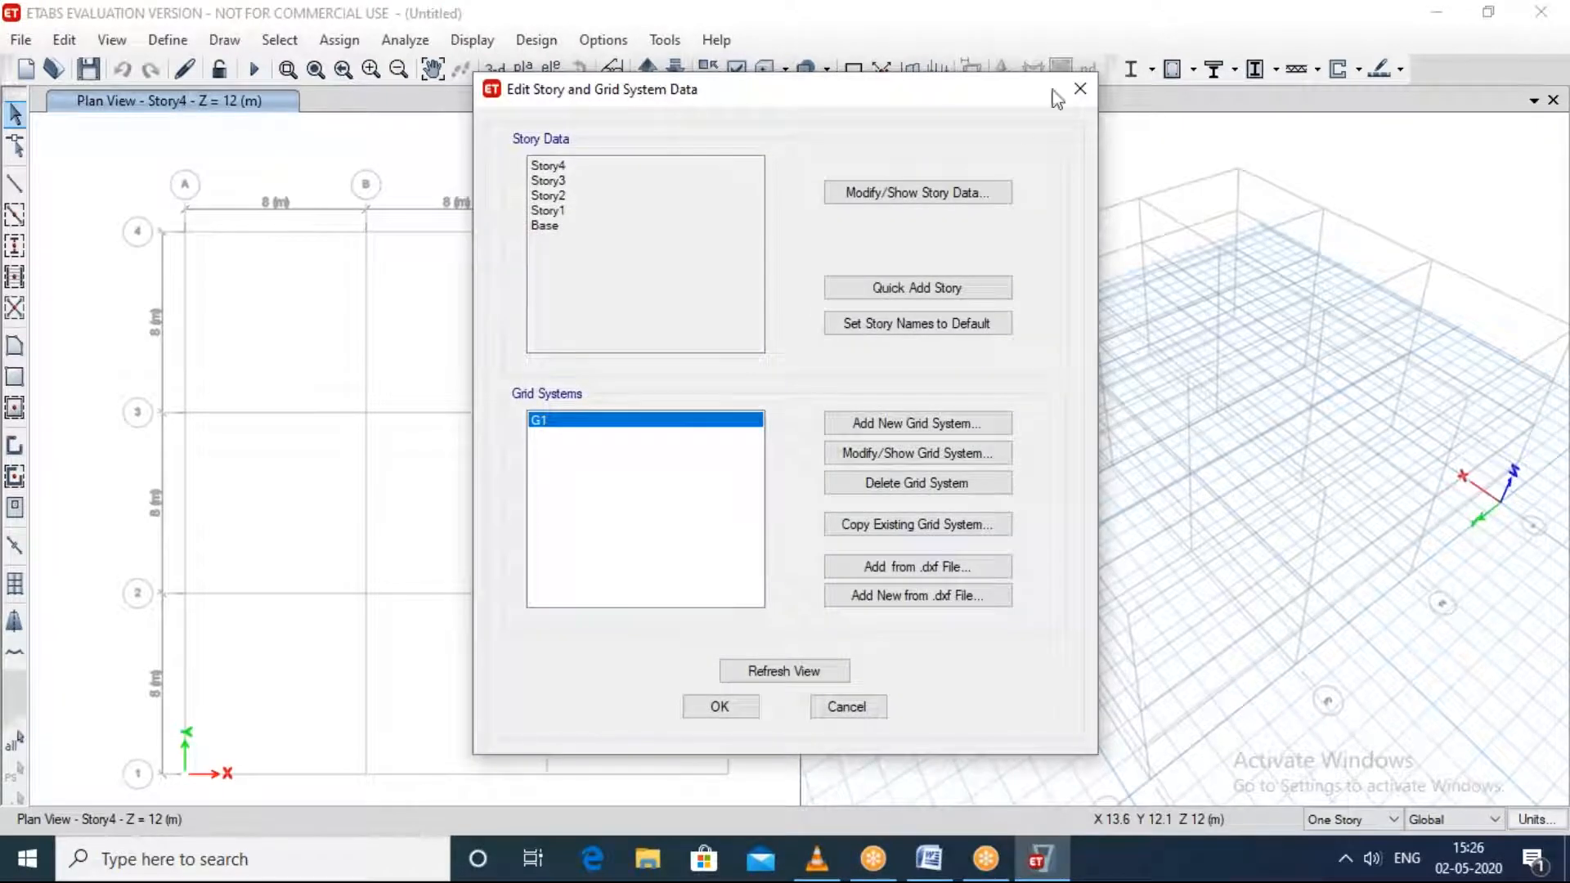
{"action": "left_click", "coordinate": [1092, 81]}
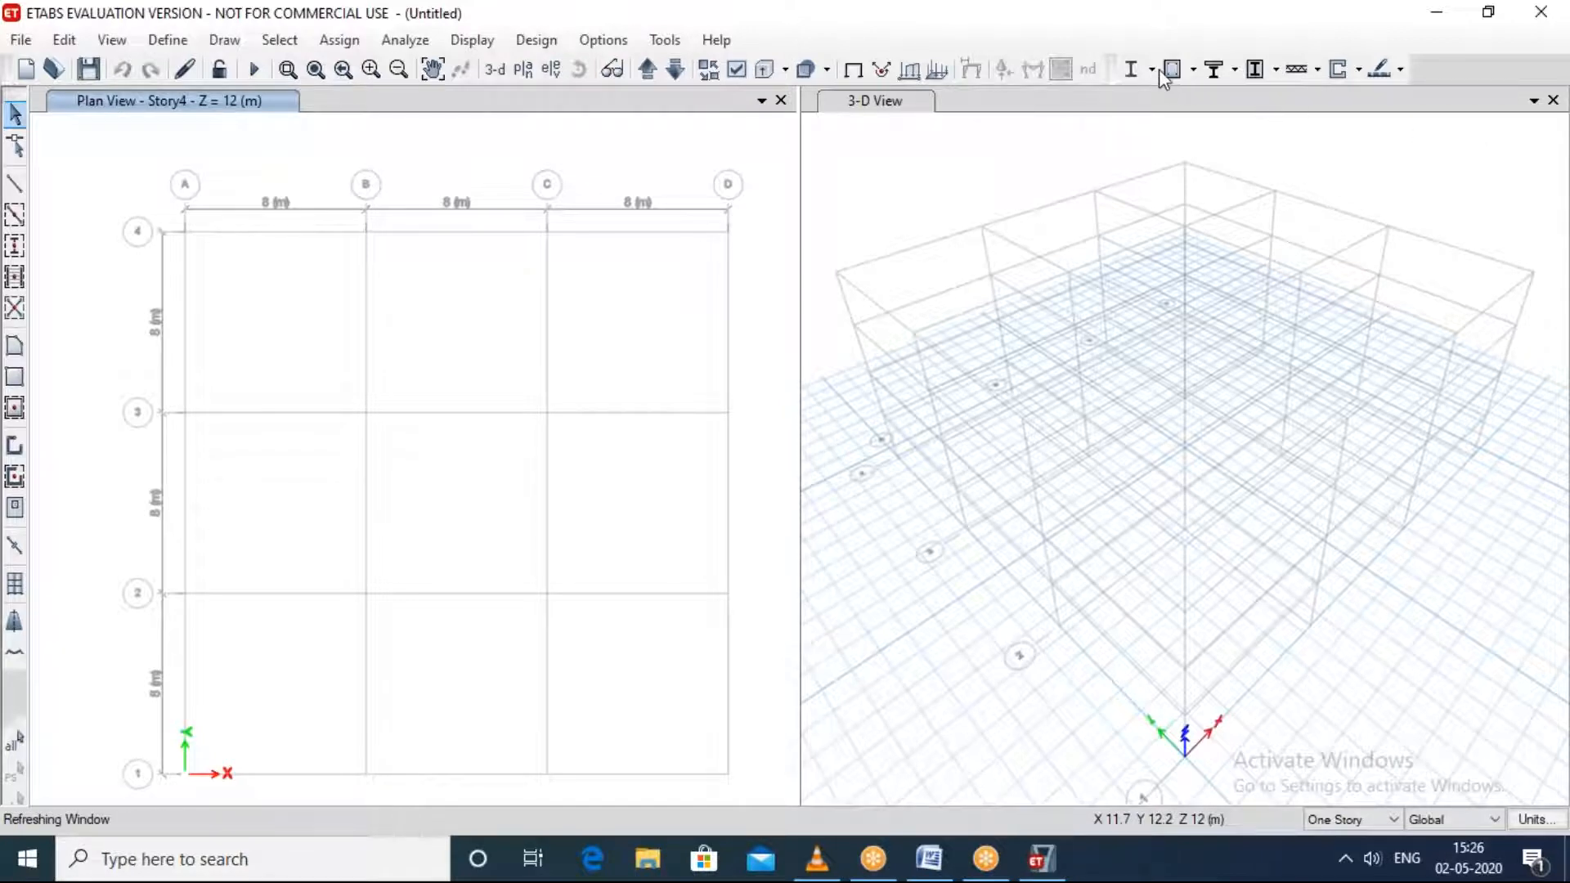
Step: Review the name and elevation of each level in the story data, from Base up to Story4
{"action": "right_click", "coordinate": [919, 299]}
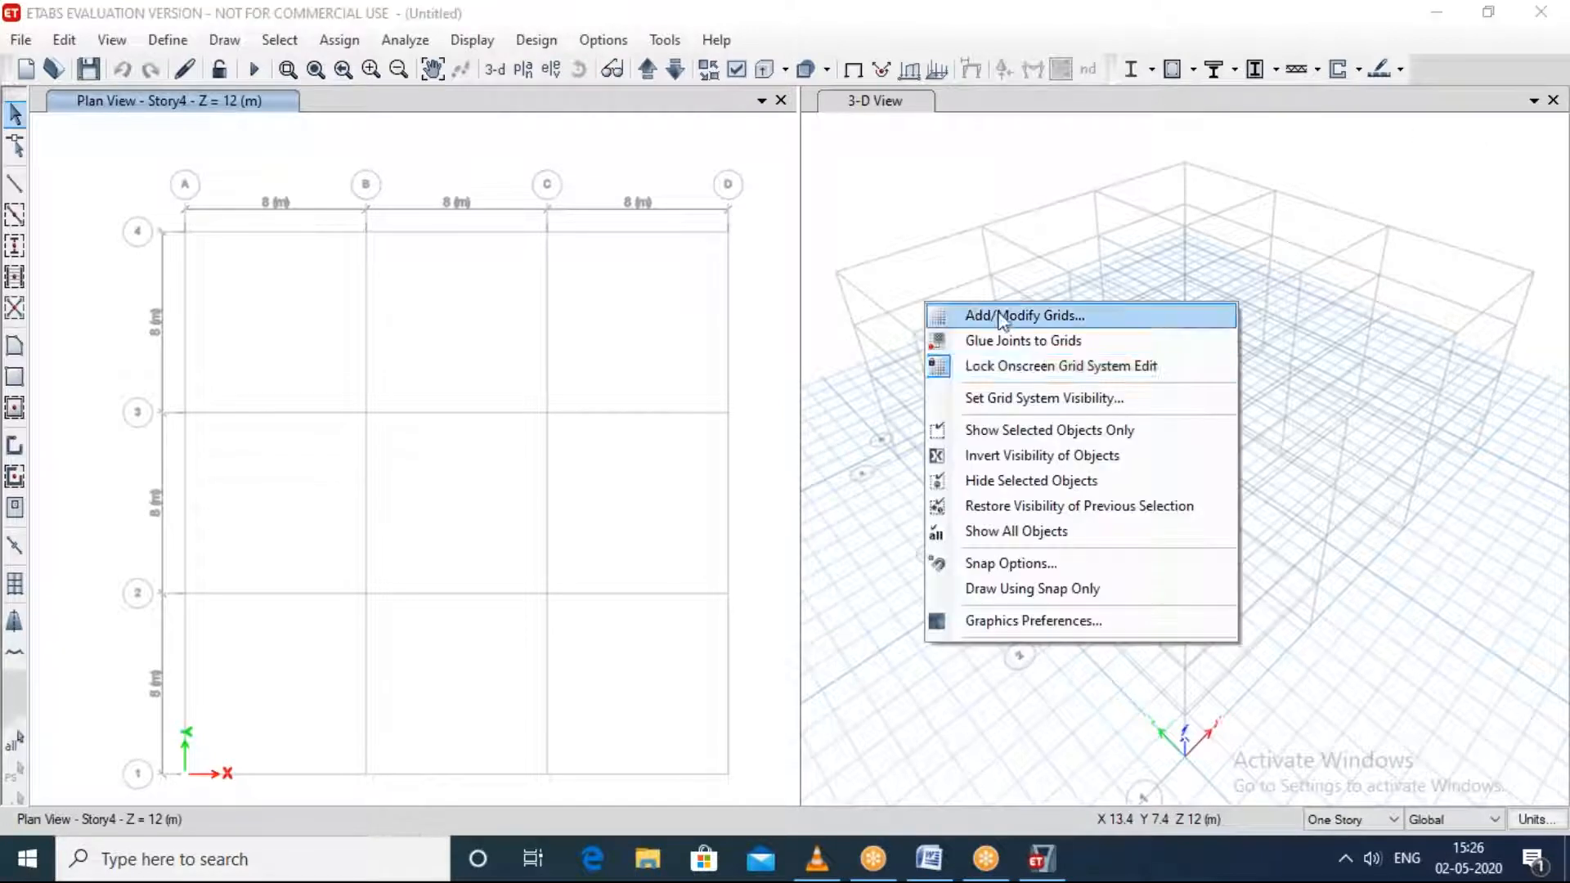
{"action": "left_click", "coordinate": [433, 454]}
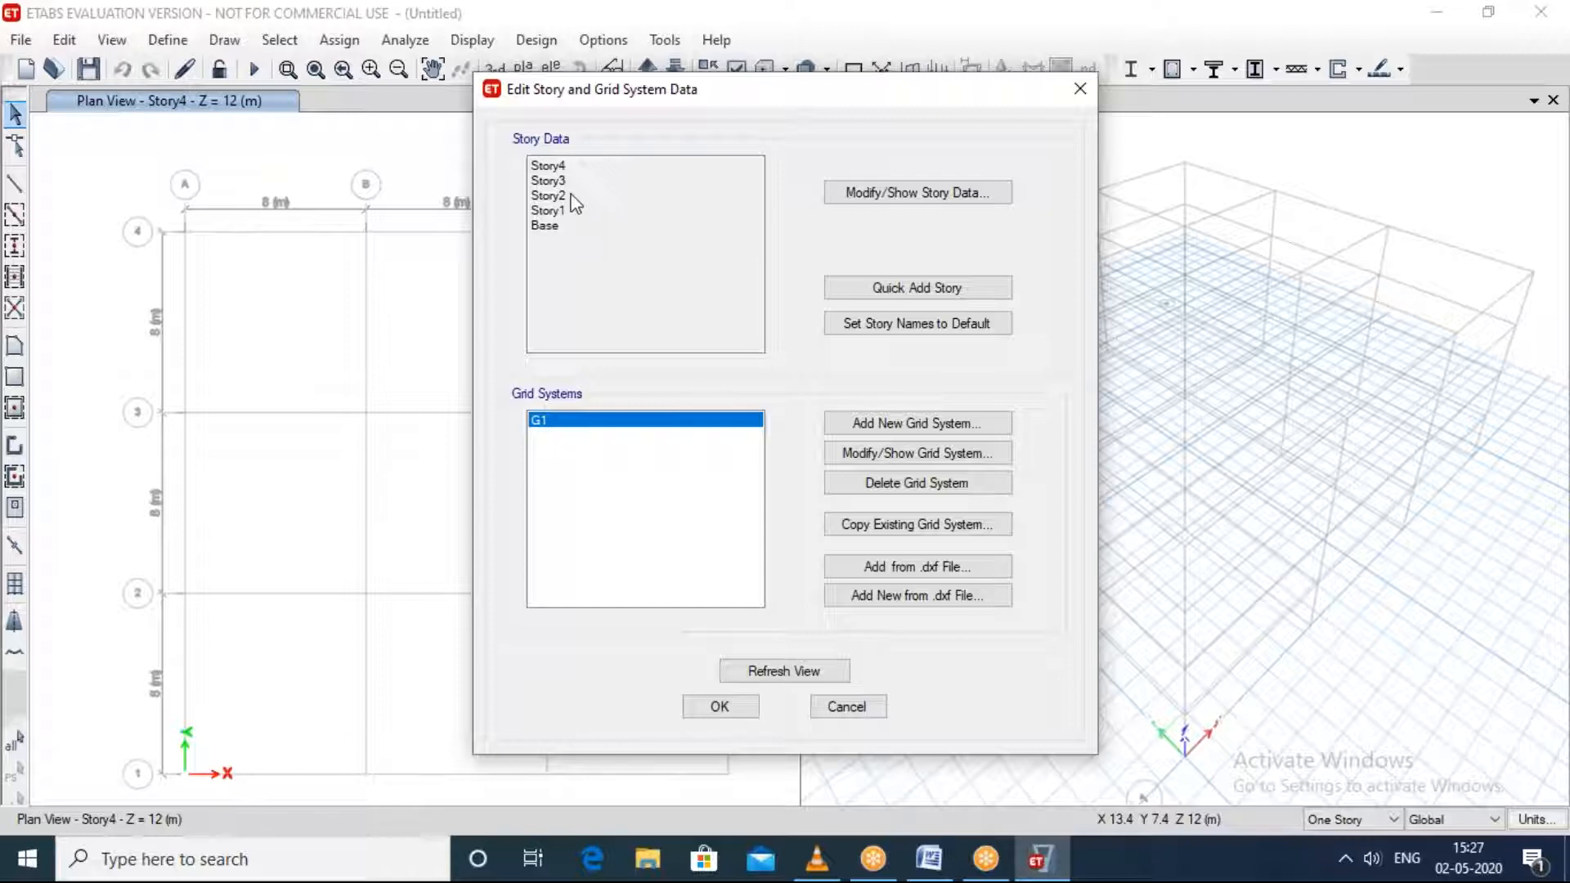
{"action": "left_click", "coordinate": [929, 197]}
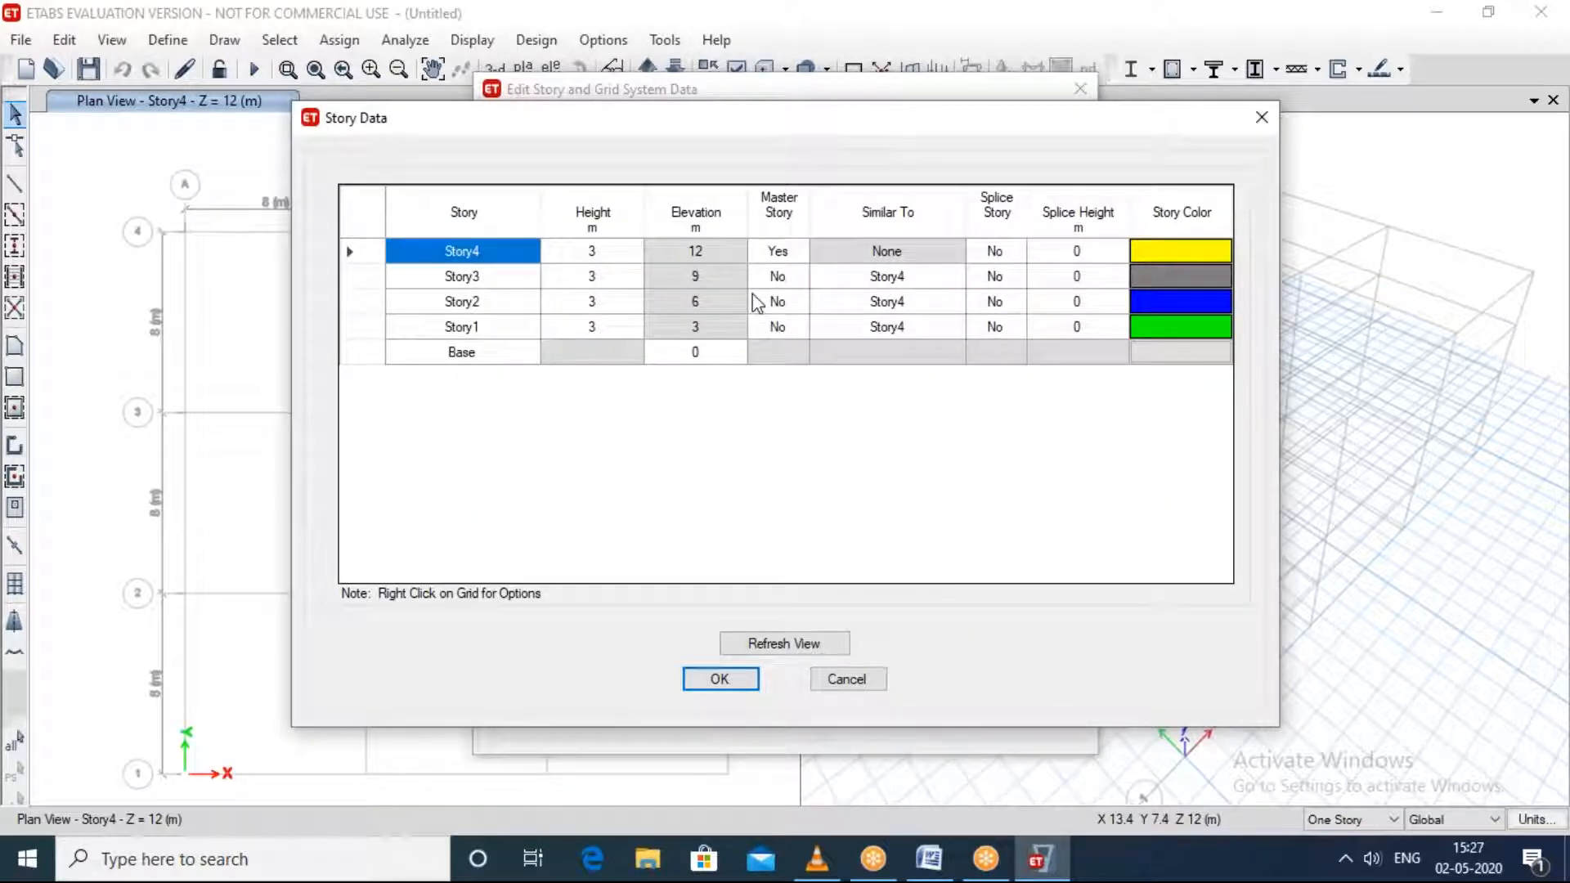
{"action": "left_click", "coordinate": [484, 360]}
{"action": "left_click", "coordinate": [433, 350]}
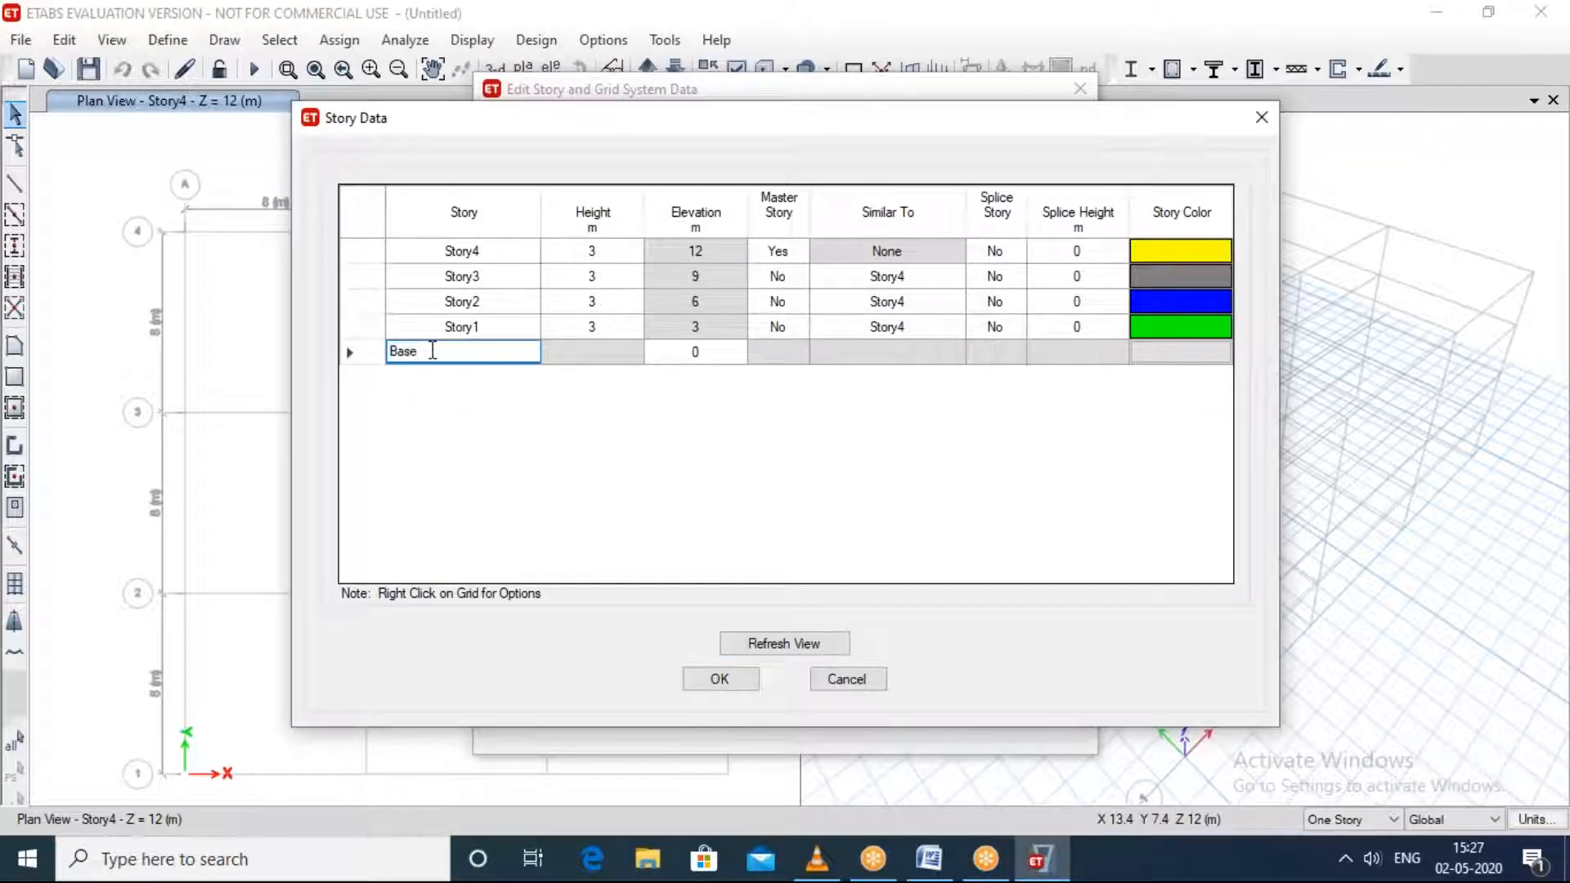
{"action": "left_click", "coordinate": [695, 353]}
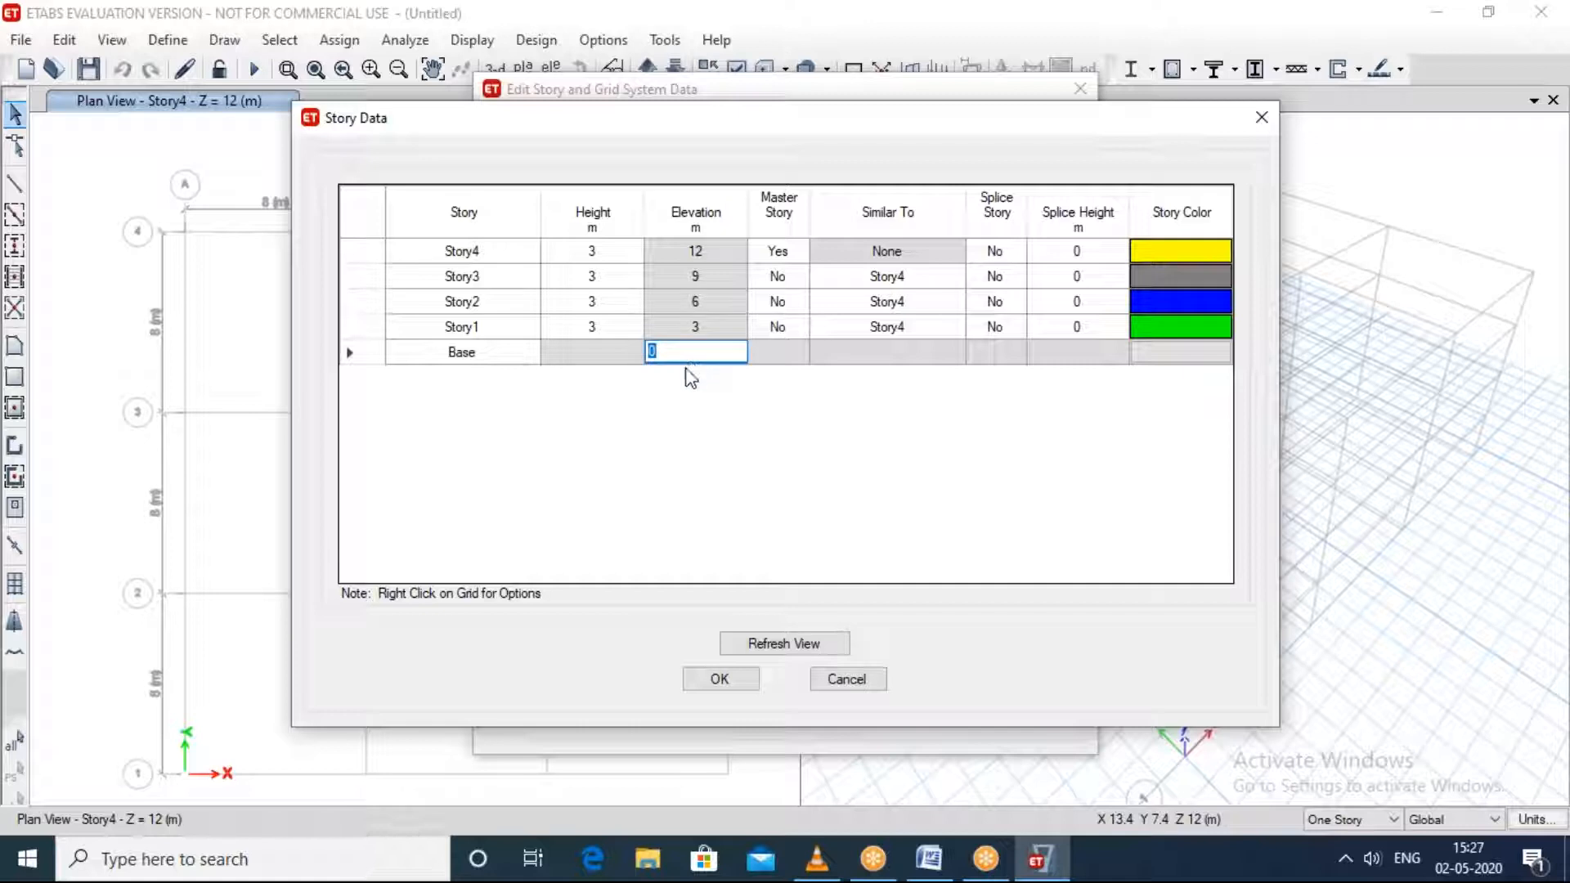
{"action": "left_click", "coordinate": [503, 328]}
{"action": "left_click", "coordinate": [709, 334]}
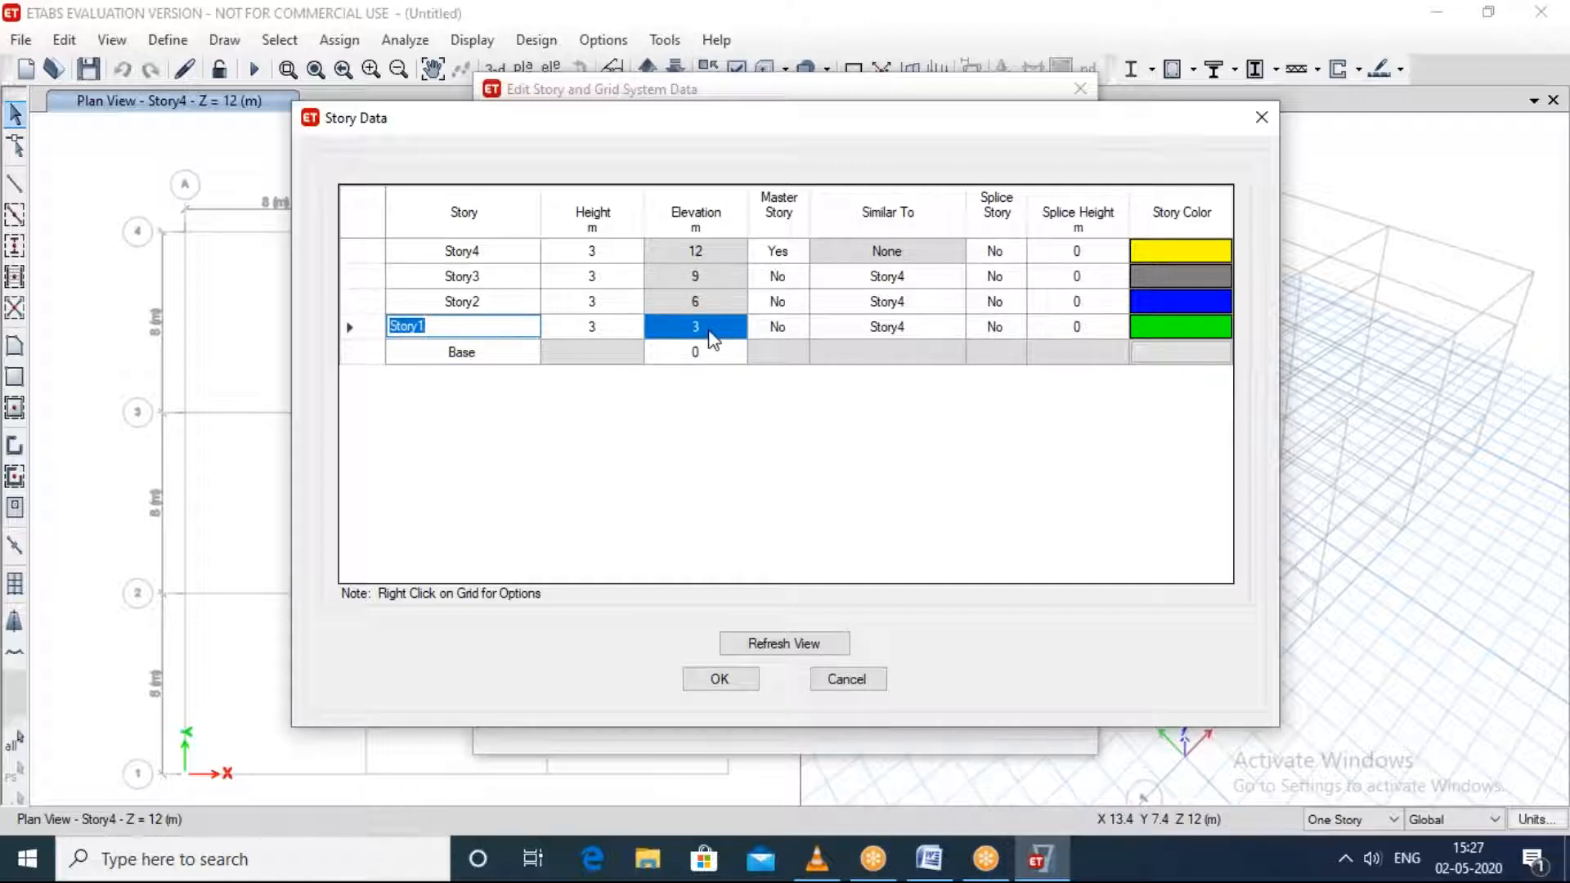
{"action": "left_click", "coordinate": [497, 300]}
{"action": "left_click", "coordinate": [695, 308]}
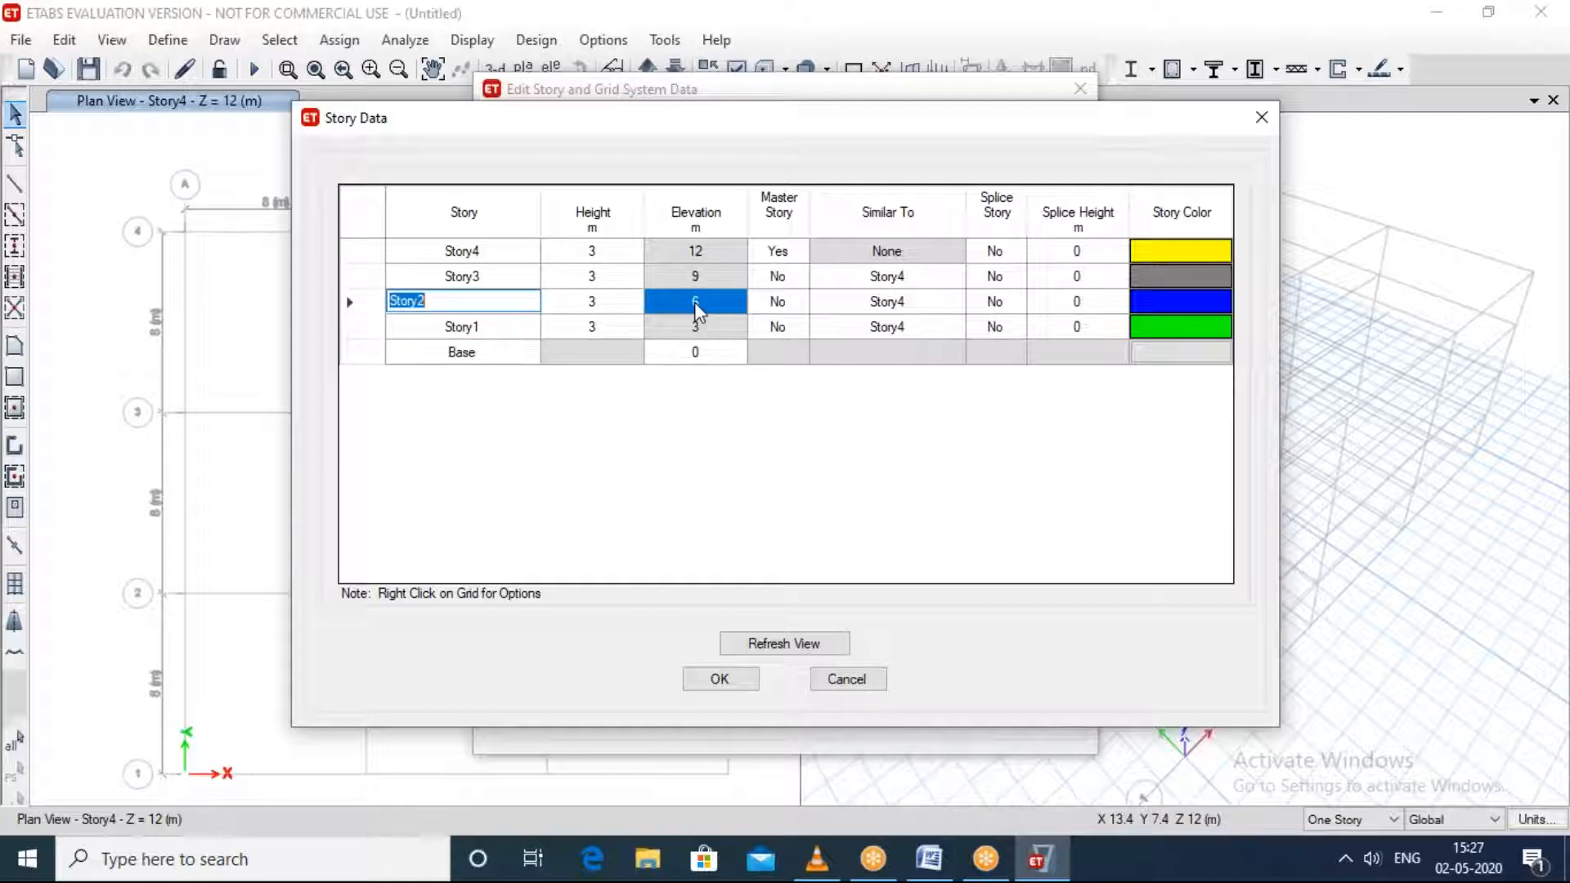
{"action": "left_click", "coordinate": [521, 278]}
{"action": "left_click", "coordinate": [703, 278]}
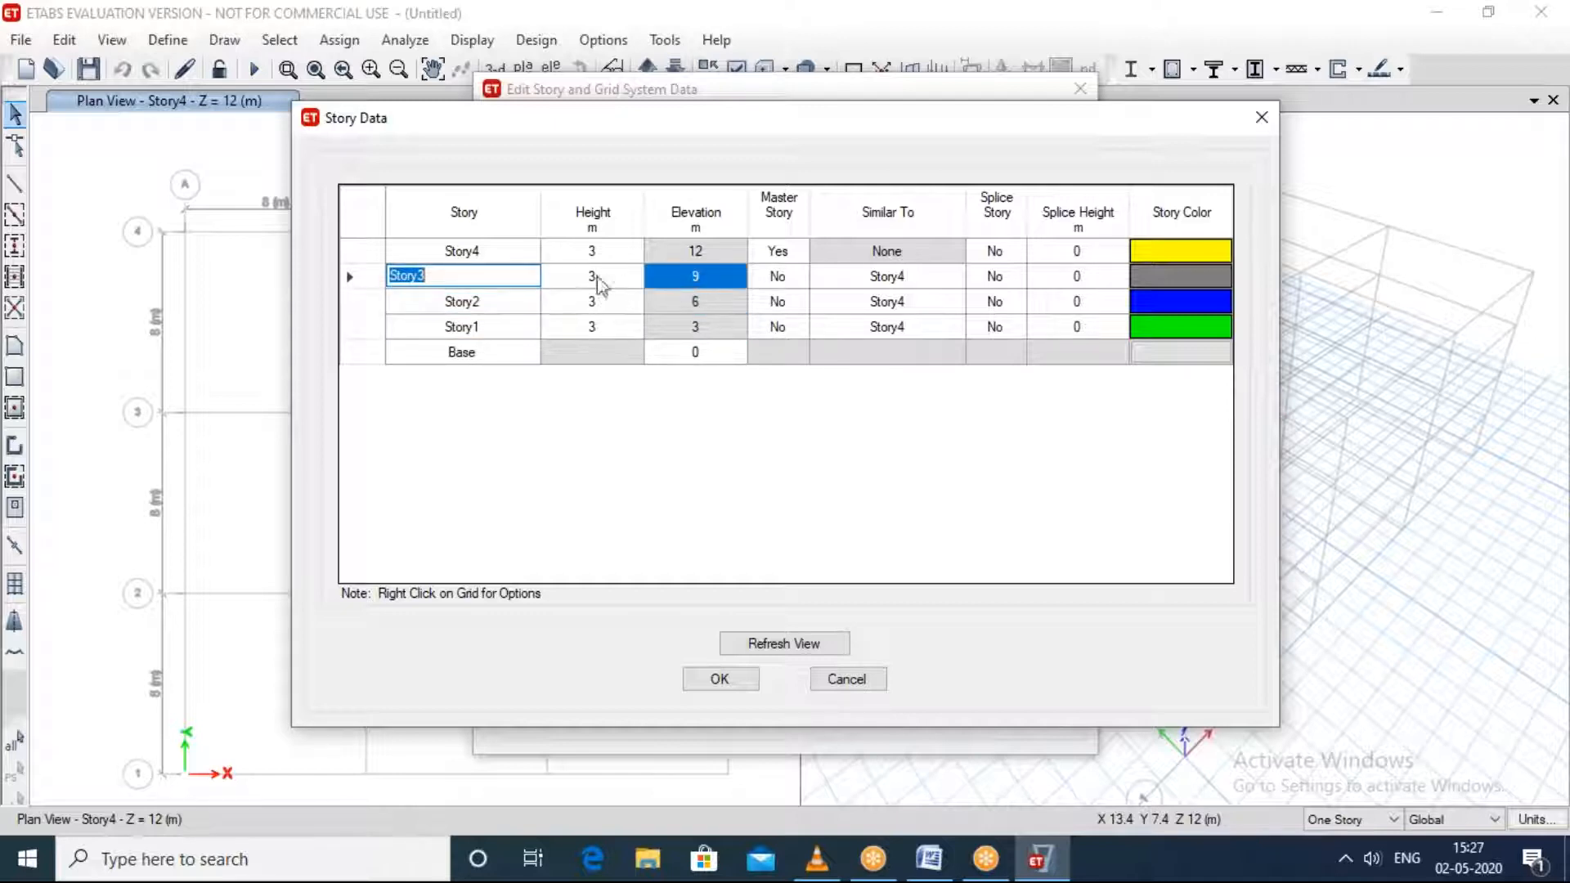
{"action": "left_click", "coordinate": [512, 253]}
{"action": "left_click", "coordinate": [702, 260]}
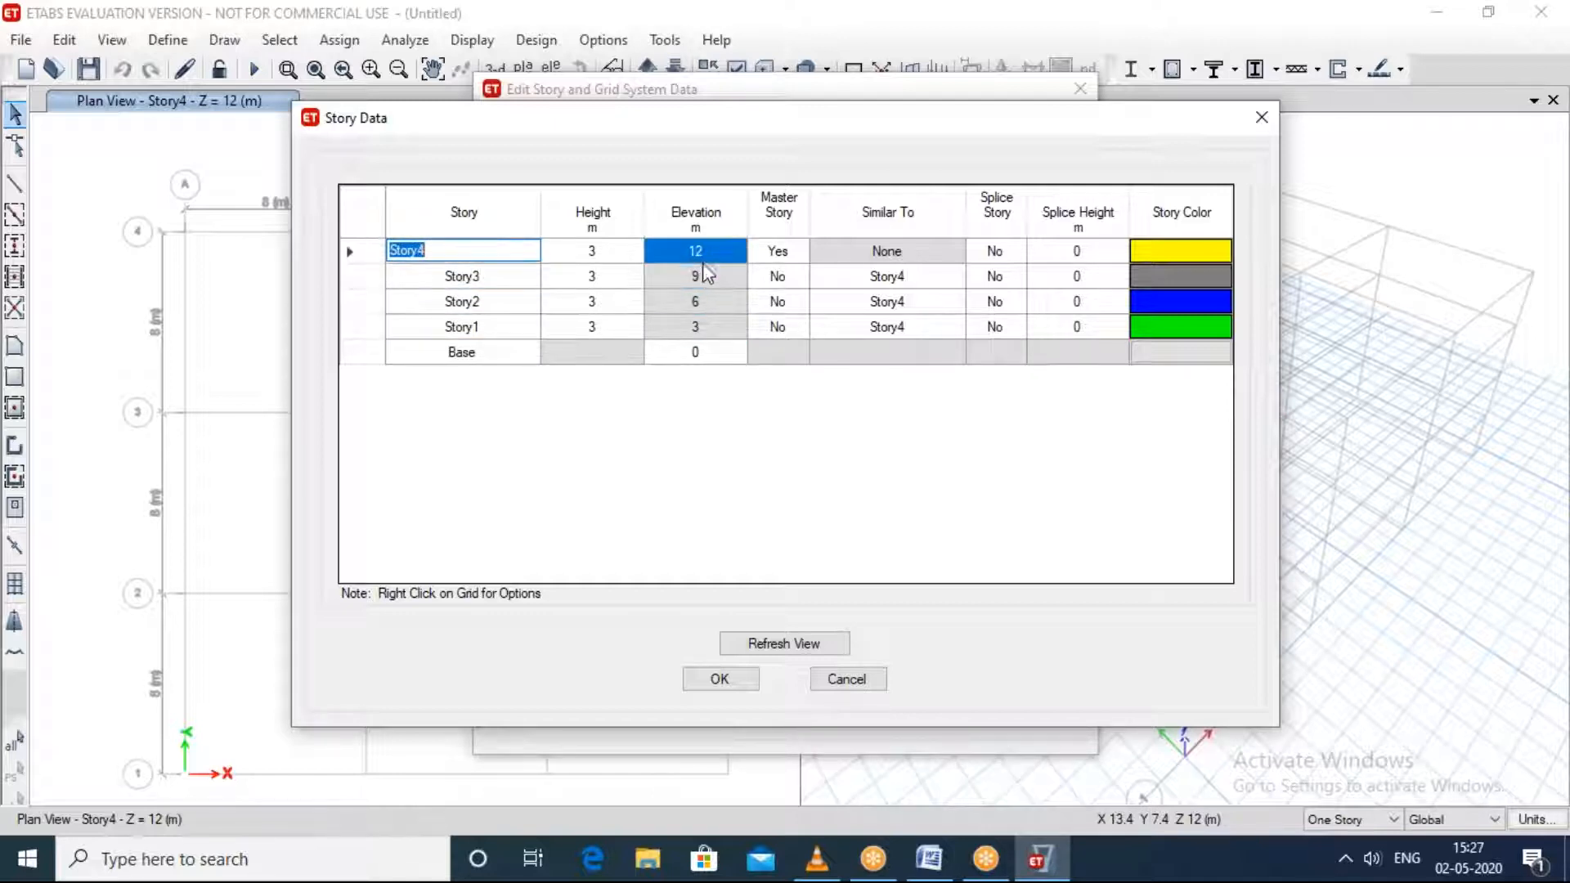
{"action": "left_click", "coordinate": [700, 678]}
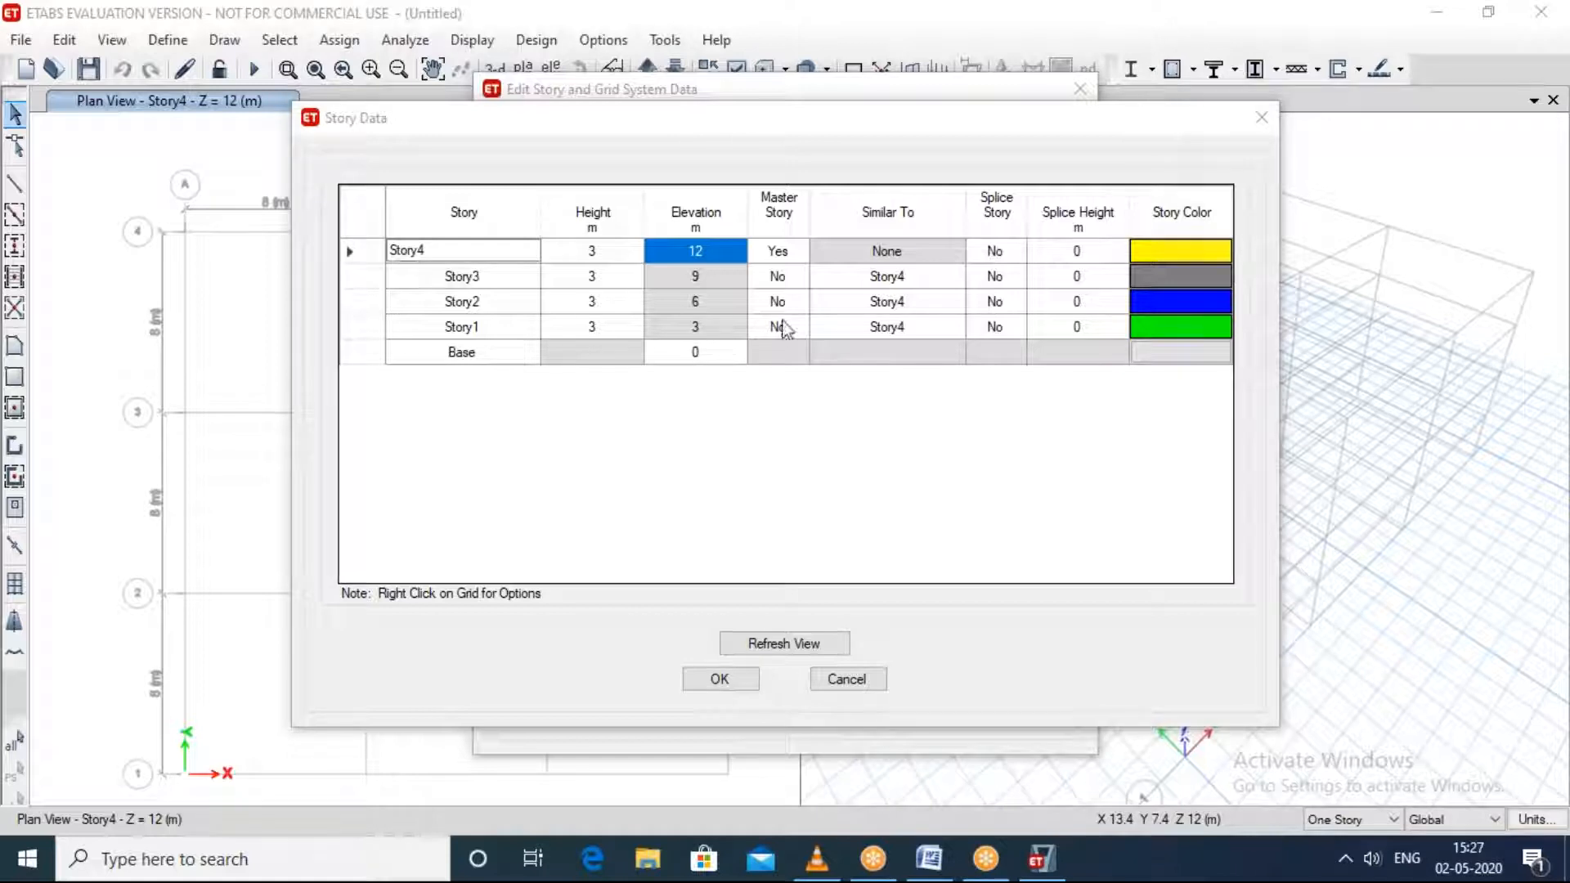
Step: Delete Story2 from the story data together with the existing structure at that story
{"action": "left_click", "coordinate": [515, 353]}
{"action": "left_click", "coordinate": [491, 327]}
{"action": "left_click", "coordinate": [479, 305]}
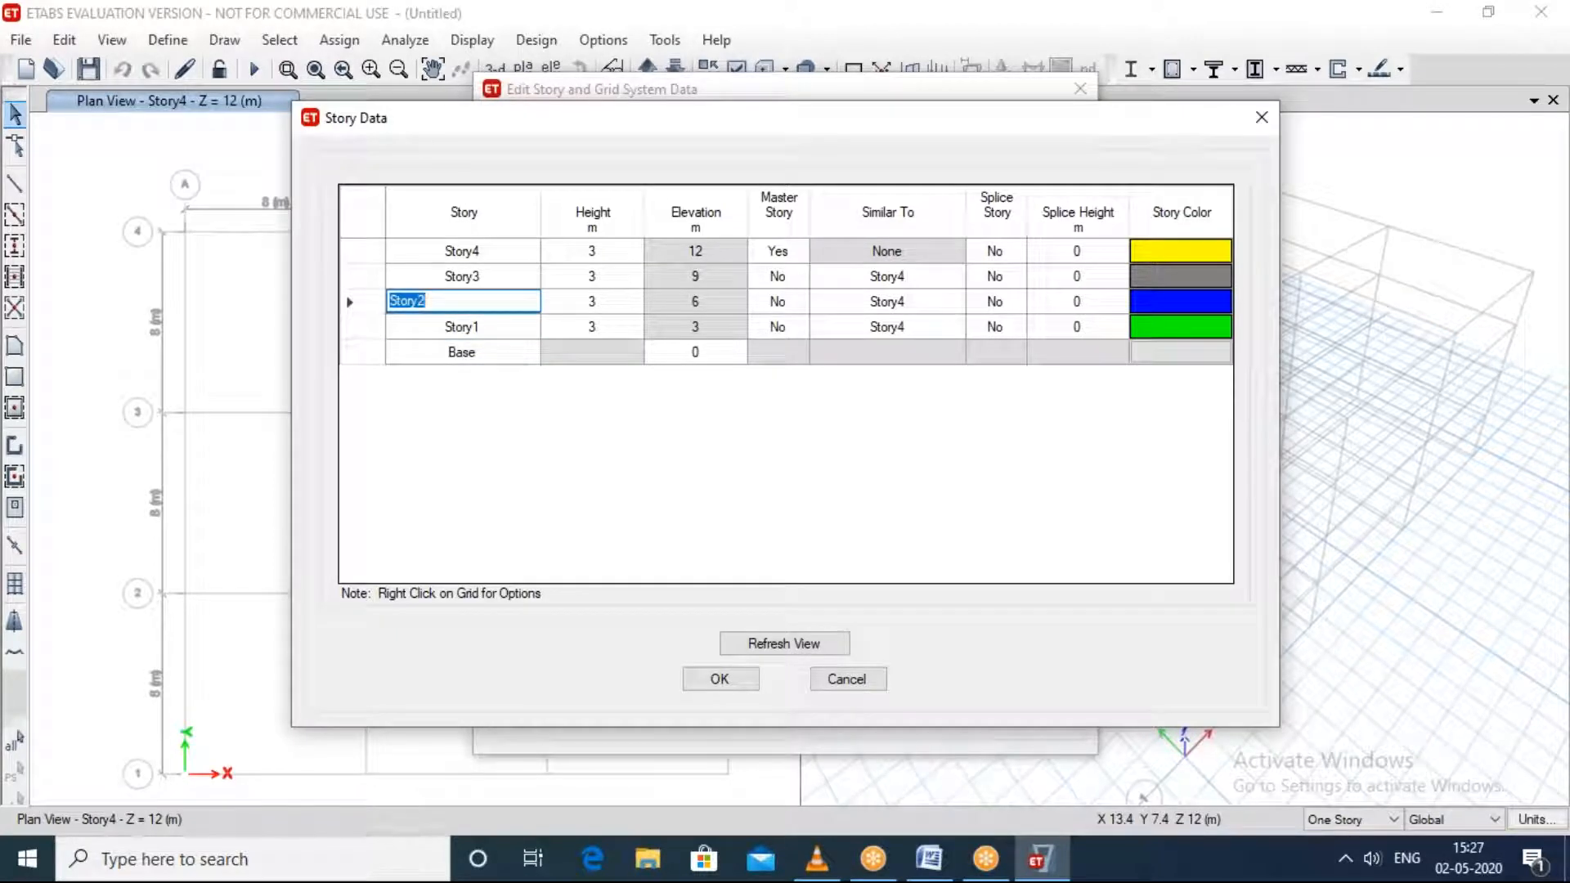
{"action": "right_click", "coordinate": [478, 301]}
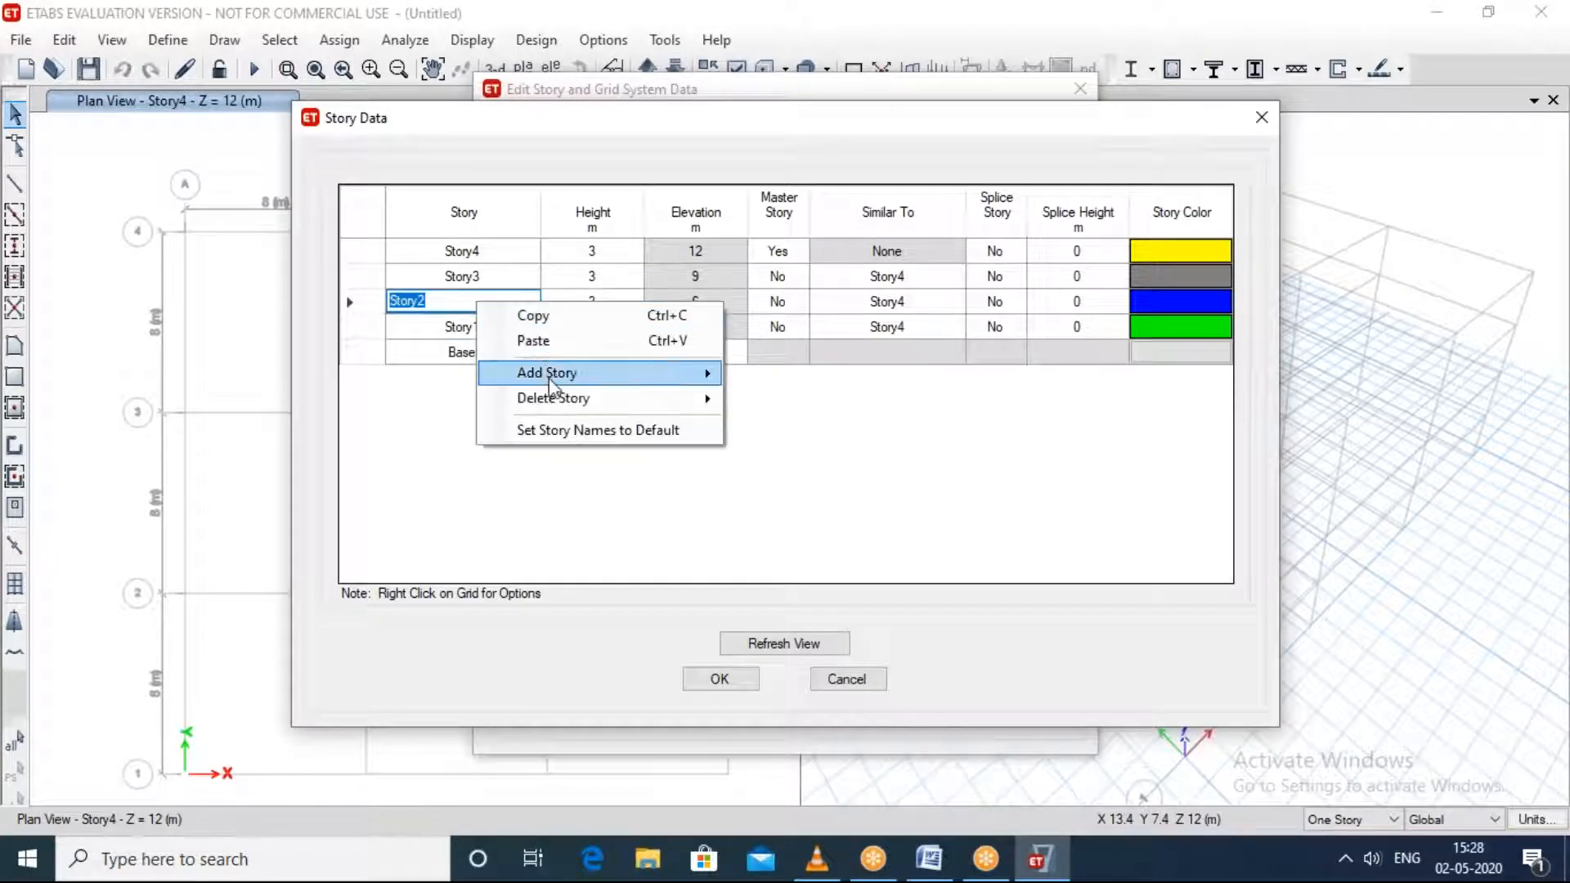
{"action": "mouse_move", "coordinate": [553, 398]}
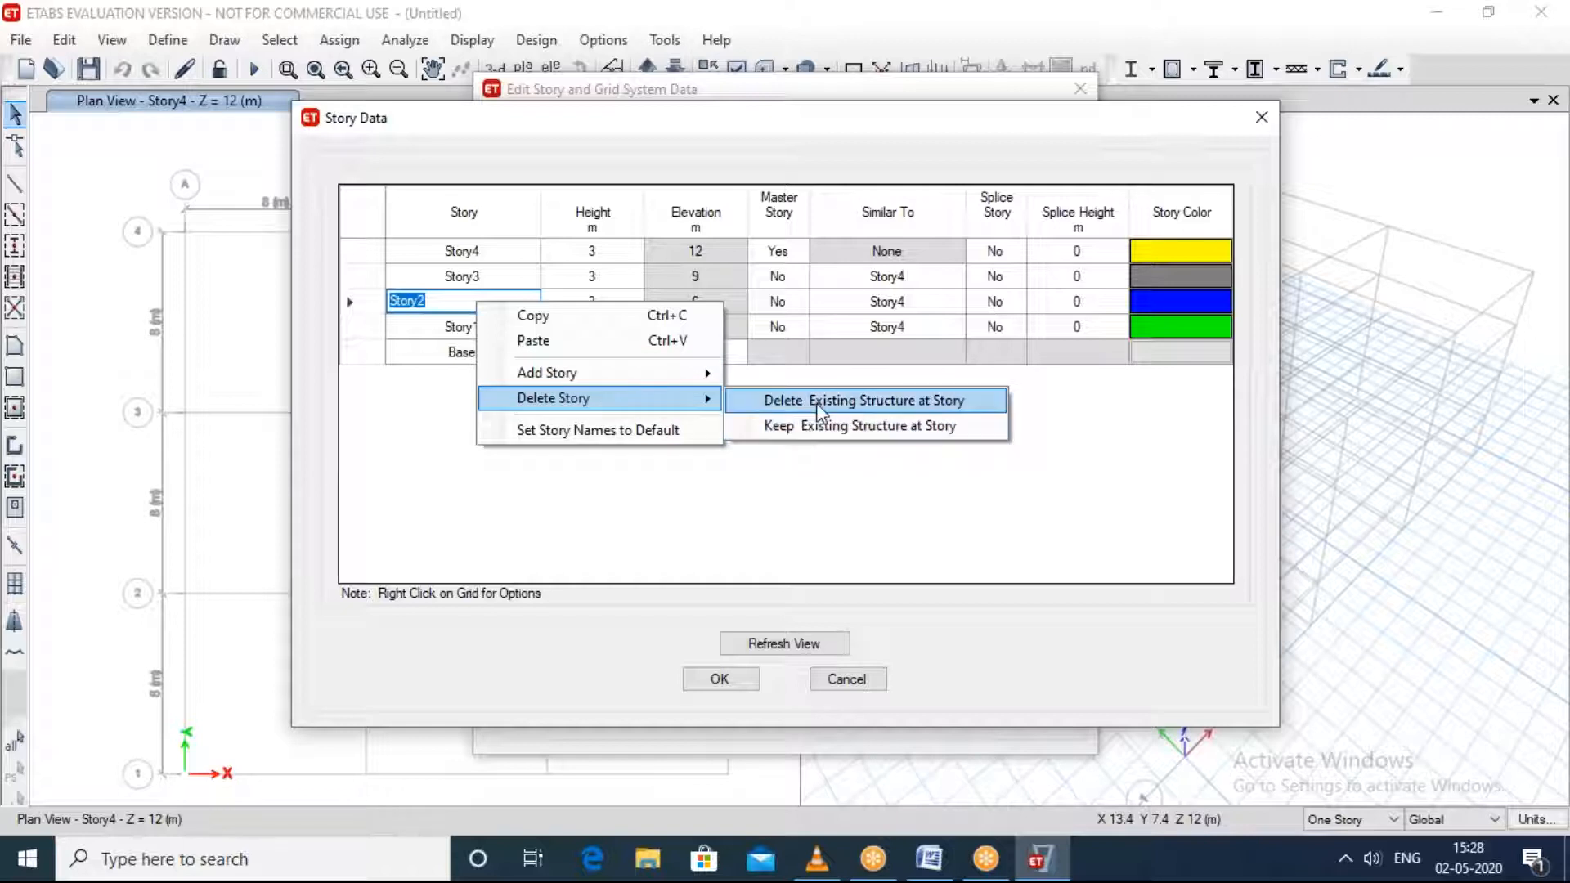
{"action": "left_click", "coordinate": [802, 406]}
Step: Delete Story3 from the story data, including the existing structure at that level
{"action": "left_click", "coordinate": [483, 276]}
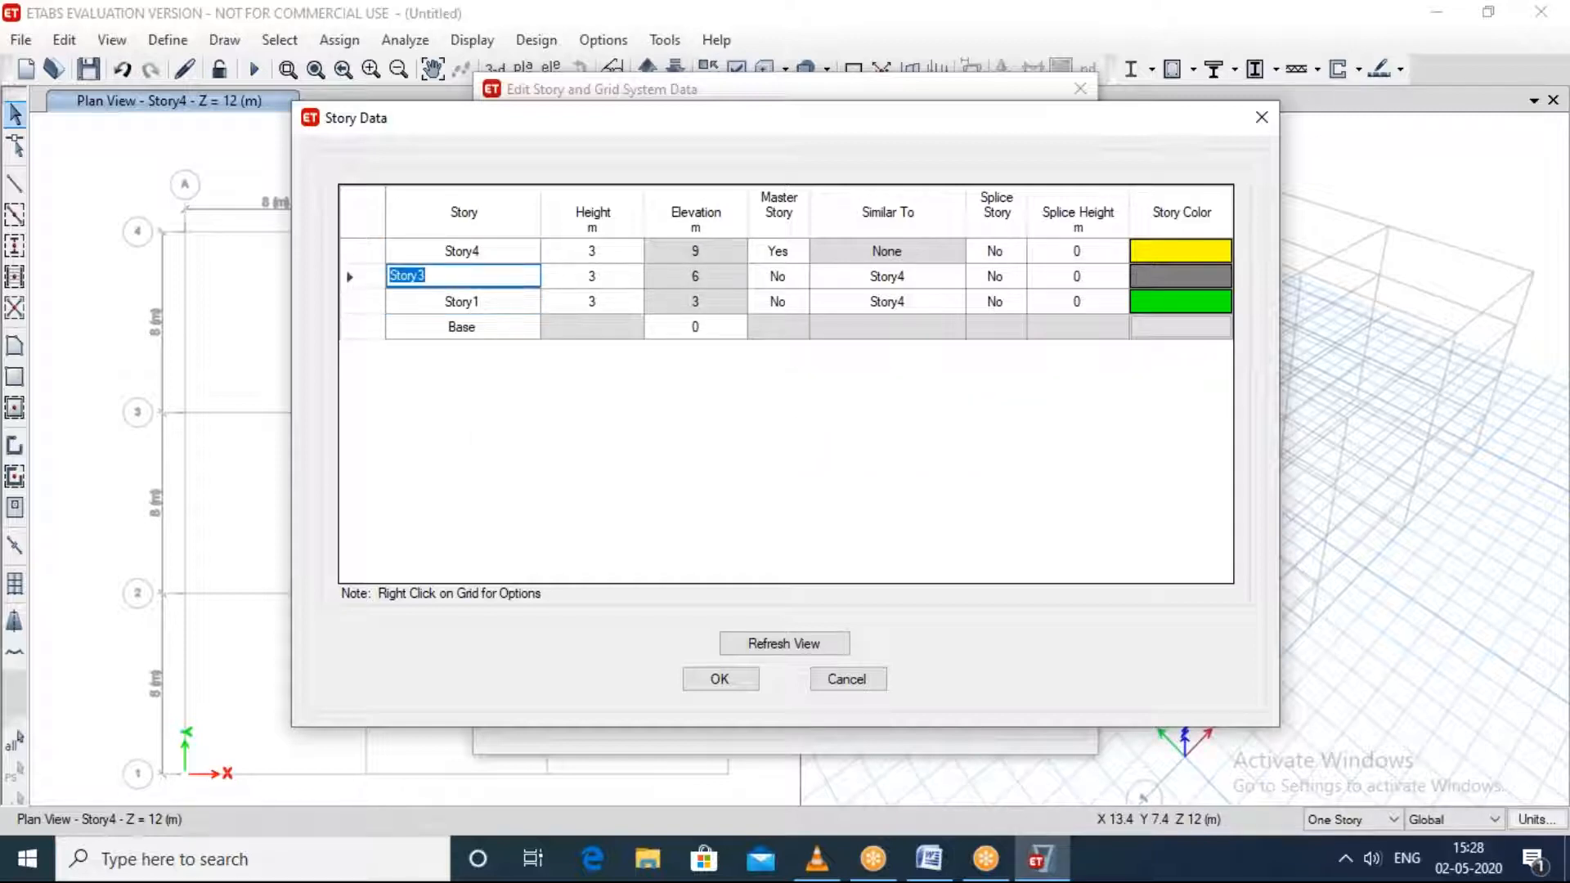
{"action": "right_click", "coordinate": [490, 278]}
{"action": "mouse_move", "coordinate": [670, 376]}
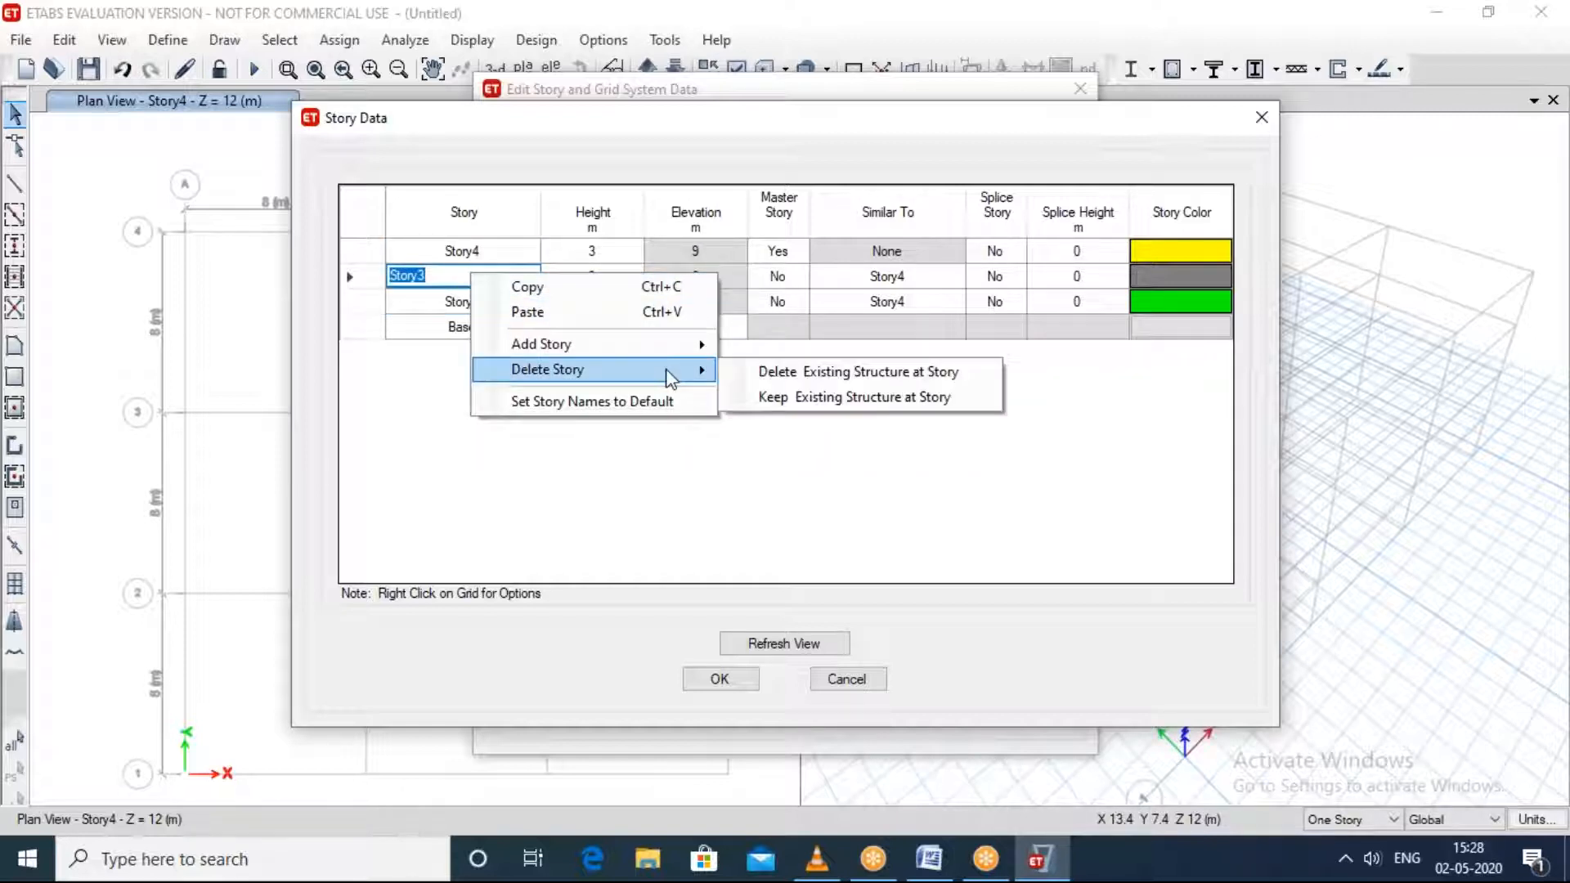
{"action": "left_click", "coordinate": [816, 374]}
Step: Delete Story4 together with its existing structure and apply the revised story data to the model
{"action": "left_click", "coordinate": [465, 248]}
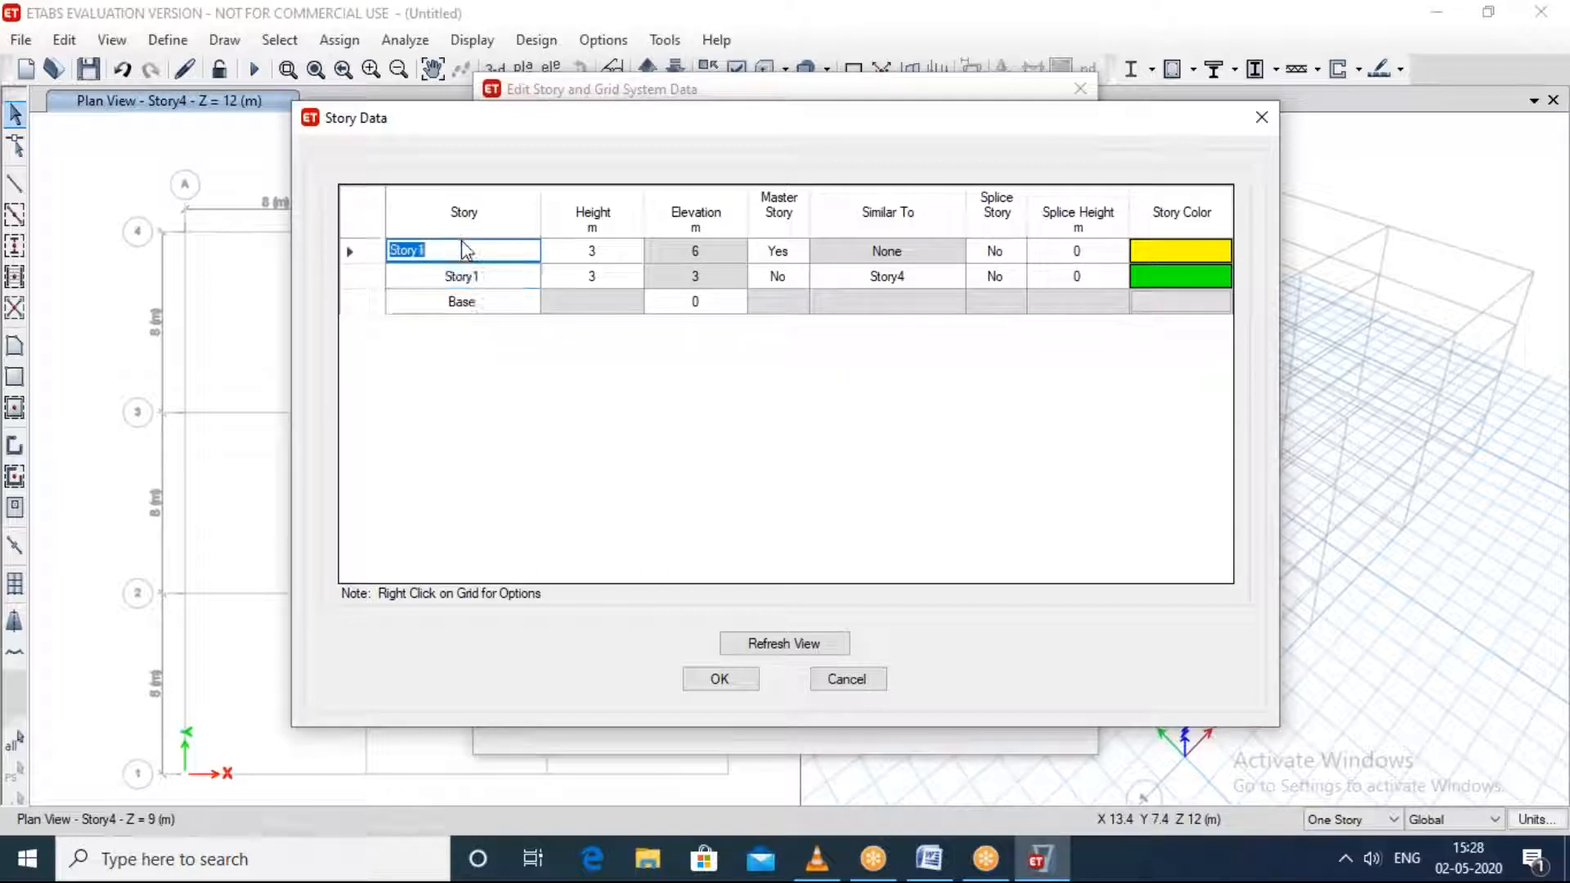
{"action": "right_click", "coordinate": [464, 249]}
{"action": "mouse_move", "coordinate": [665, 348]}
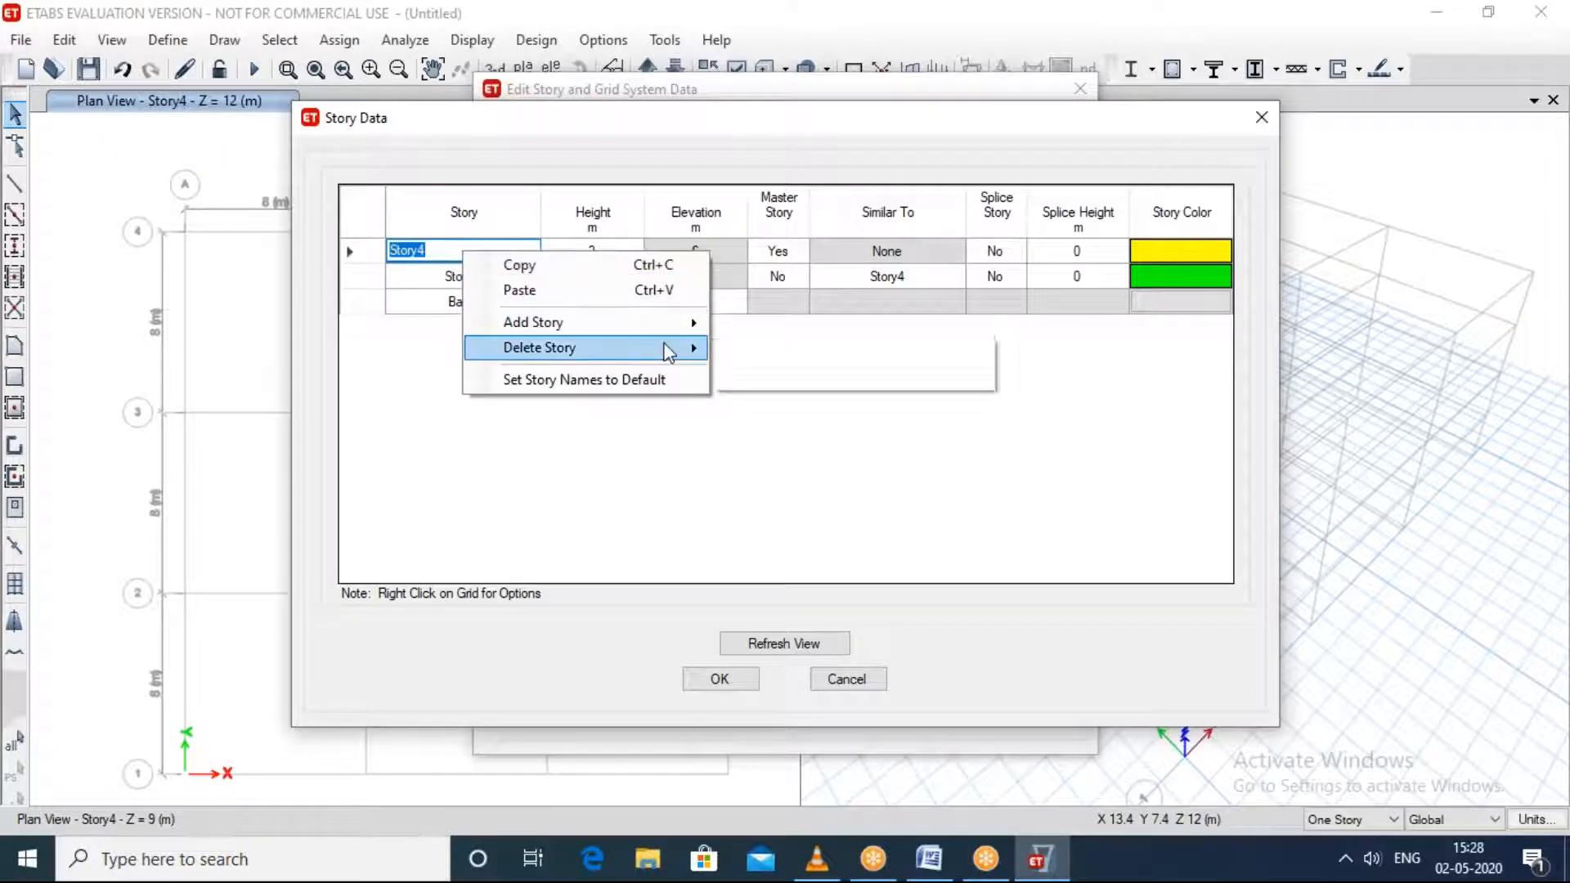
{"action": "left_click", "coordinate": [790, 365]}
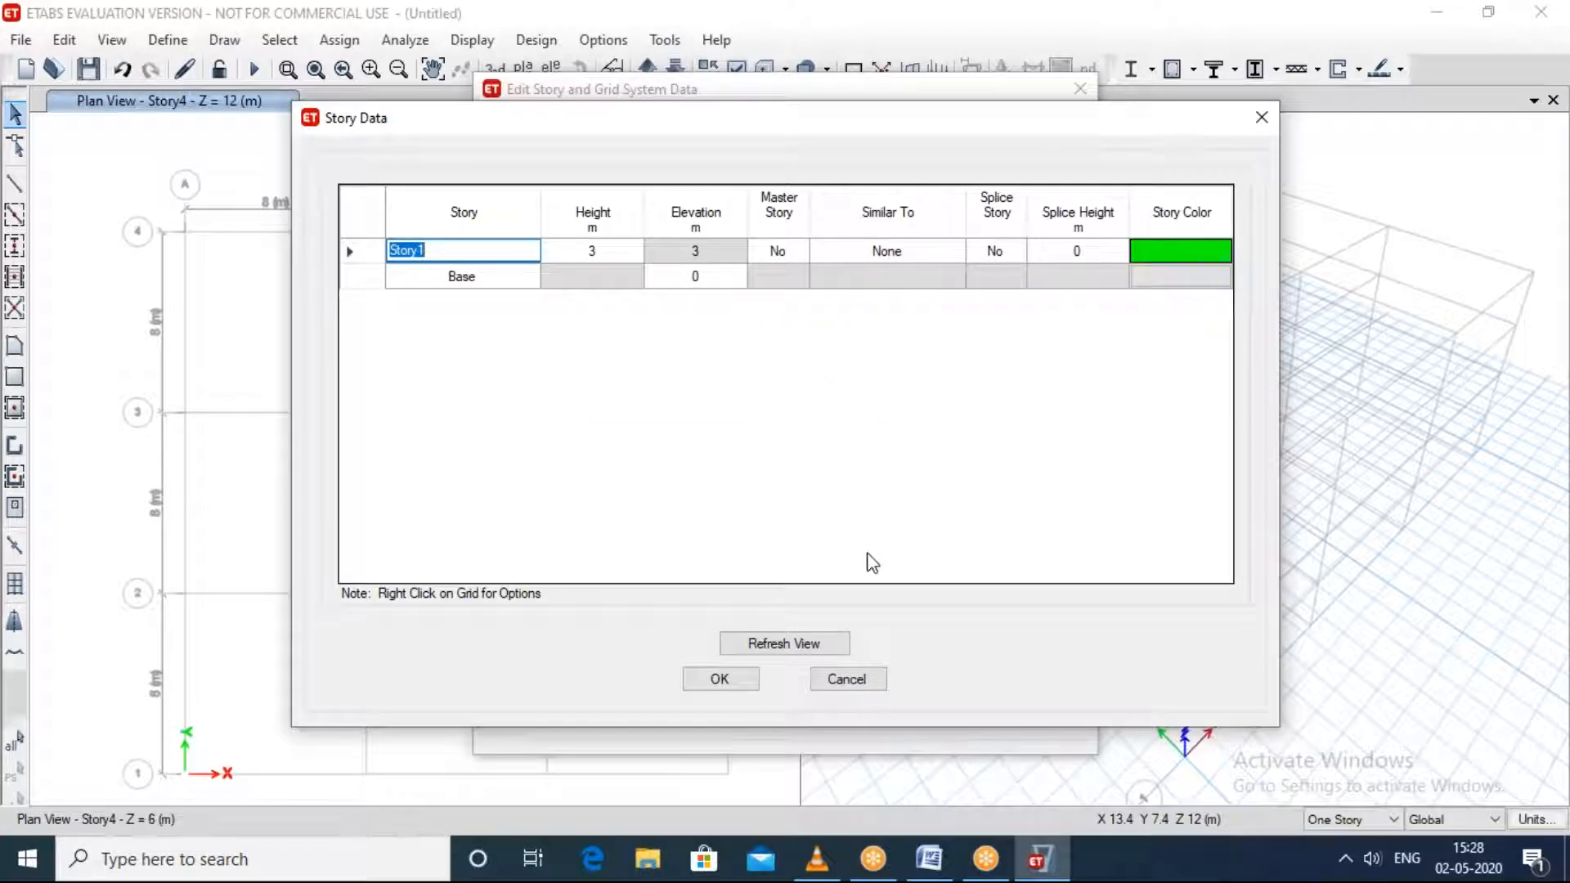
{"action": "left_click", "coordinate": [726, 680]}
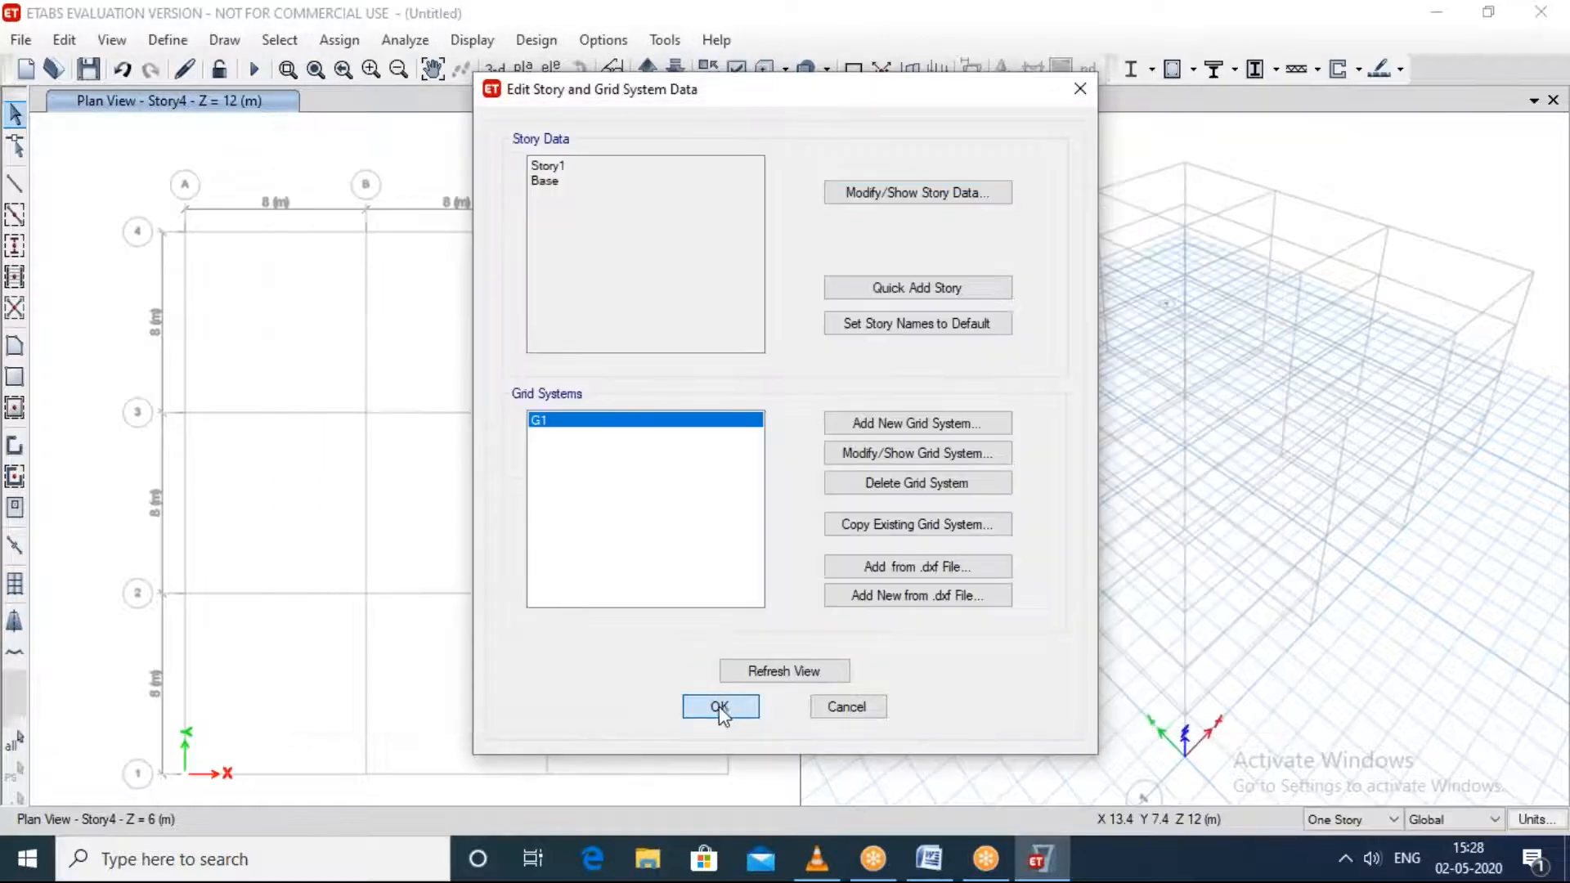
{"action": "left_click", "coordinate": [718, 706]}
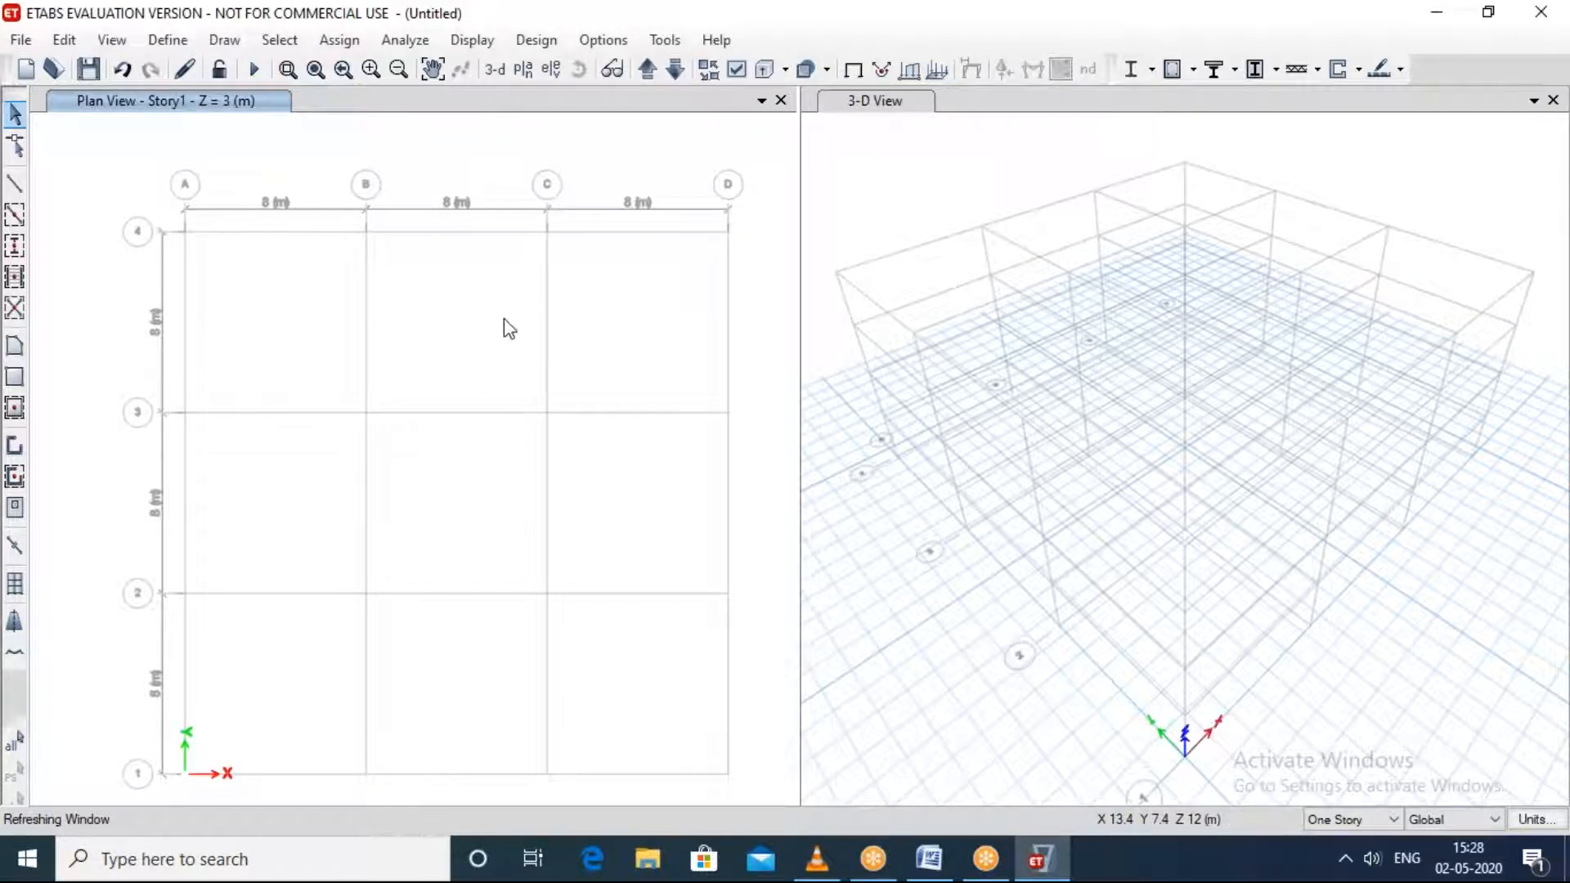
Step: Examine the reduced building grid in the 3-D view and in the Story1 plan view
{"action": "scroll", "coordinate": [540, 343], "scroll_direction": "down", "scroll_amount": 3}
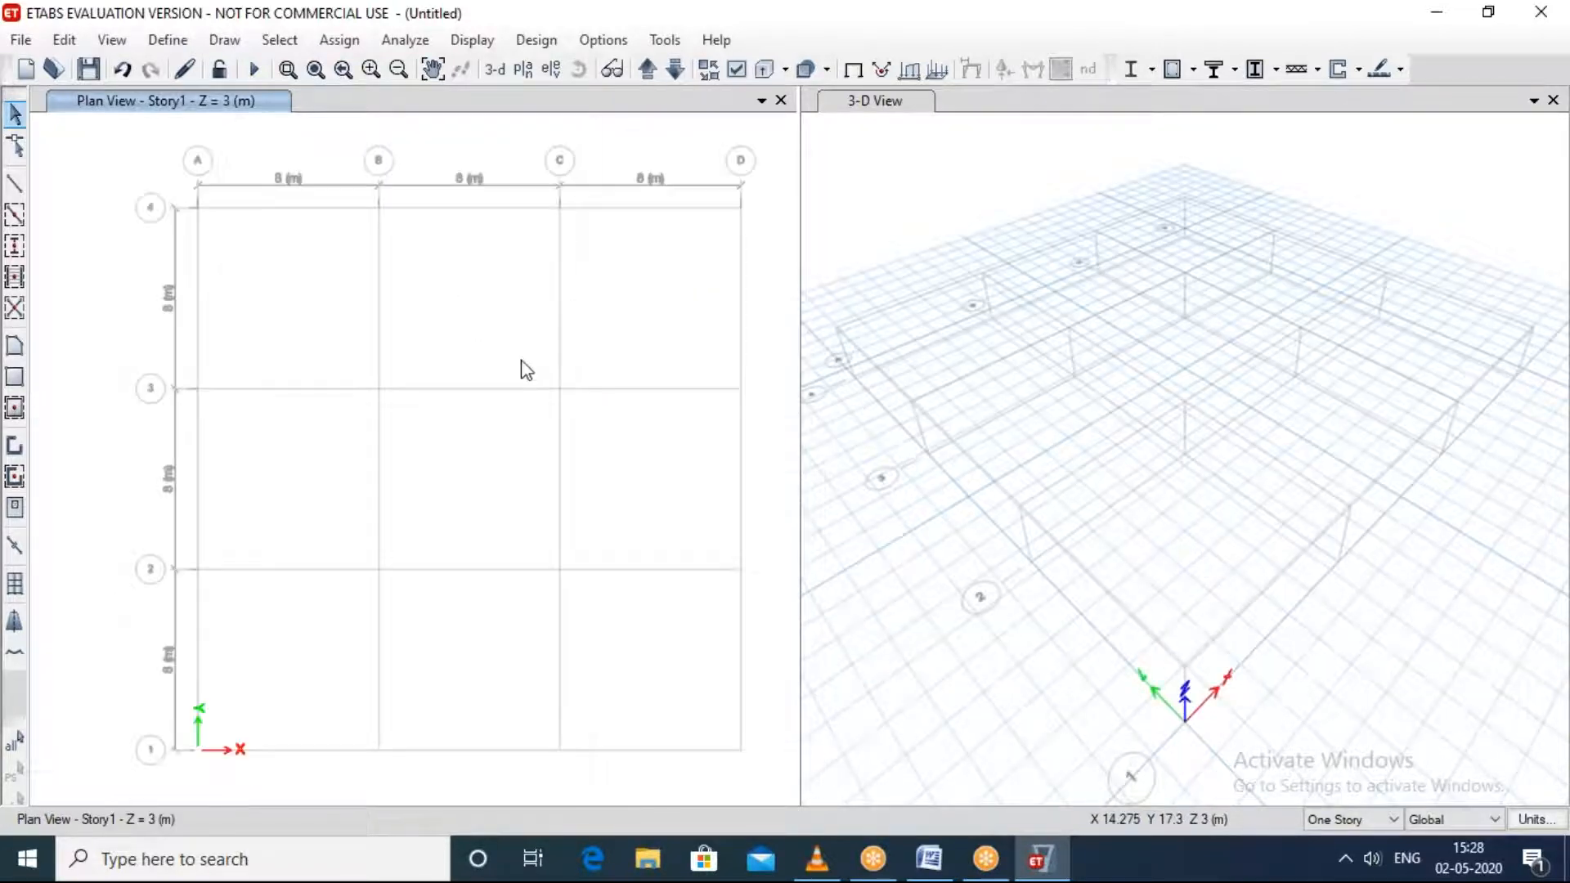
{"action": "scroll", "coordinate": [1051, 435], "scroll_direction": "up", "scroll_amount": 3}
{"action": "scroll", "coordinate": [1051, 436], "scroll_direction": "down", "scroll_amount": 3}
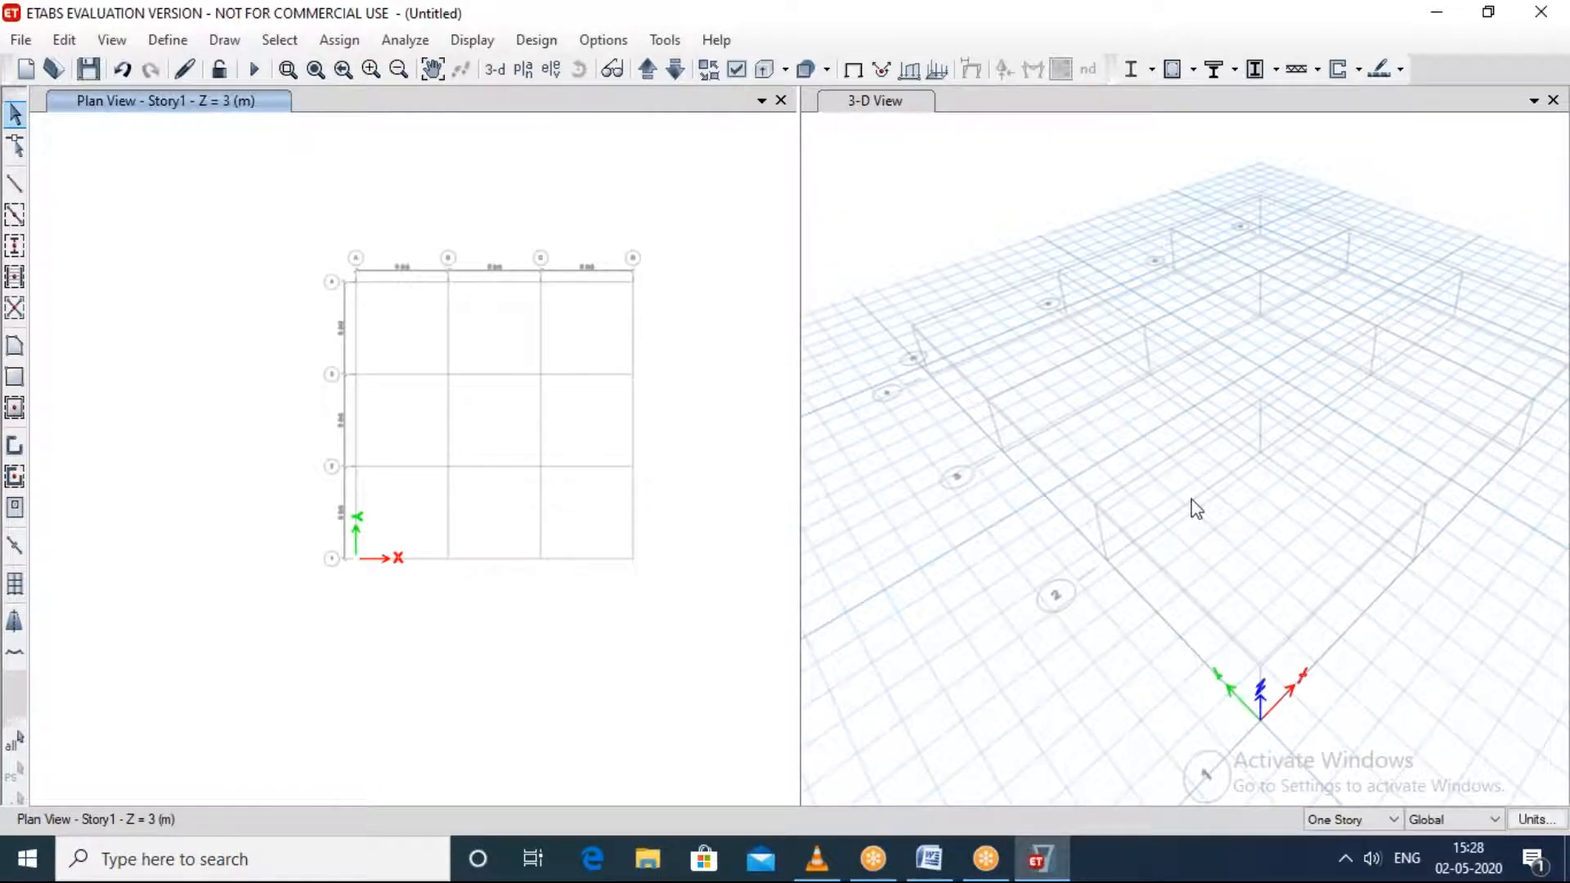
{"action": "middle_click_drag", "start_coordinate": [1188, 508], "coordinate": [1233, 434], "text": "shift"}
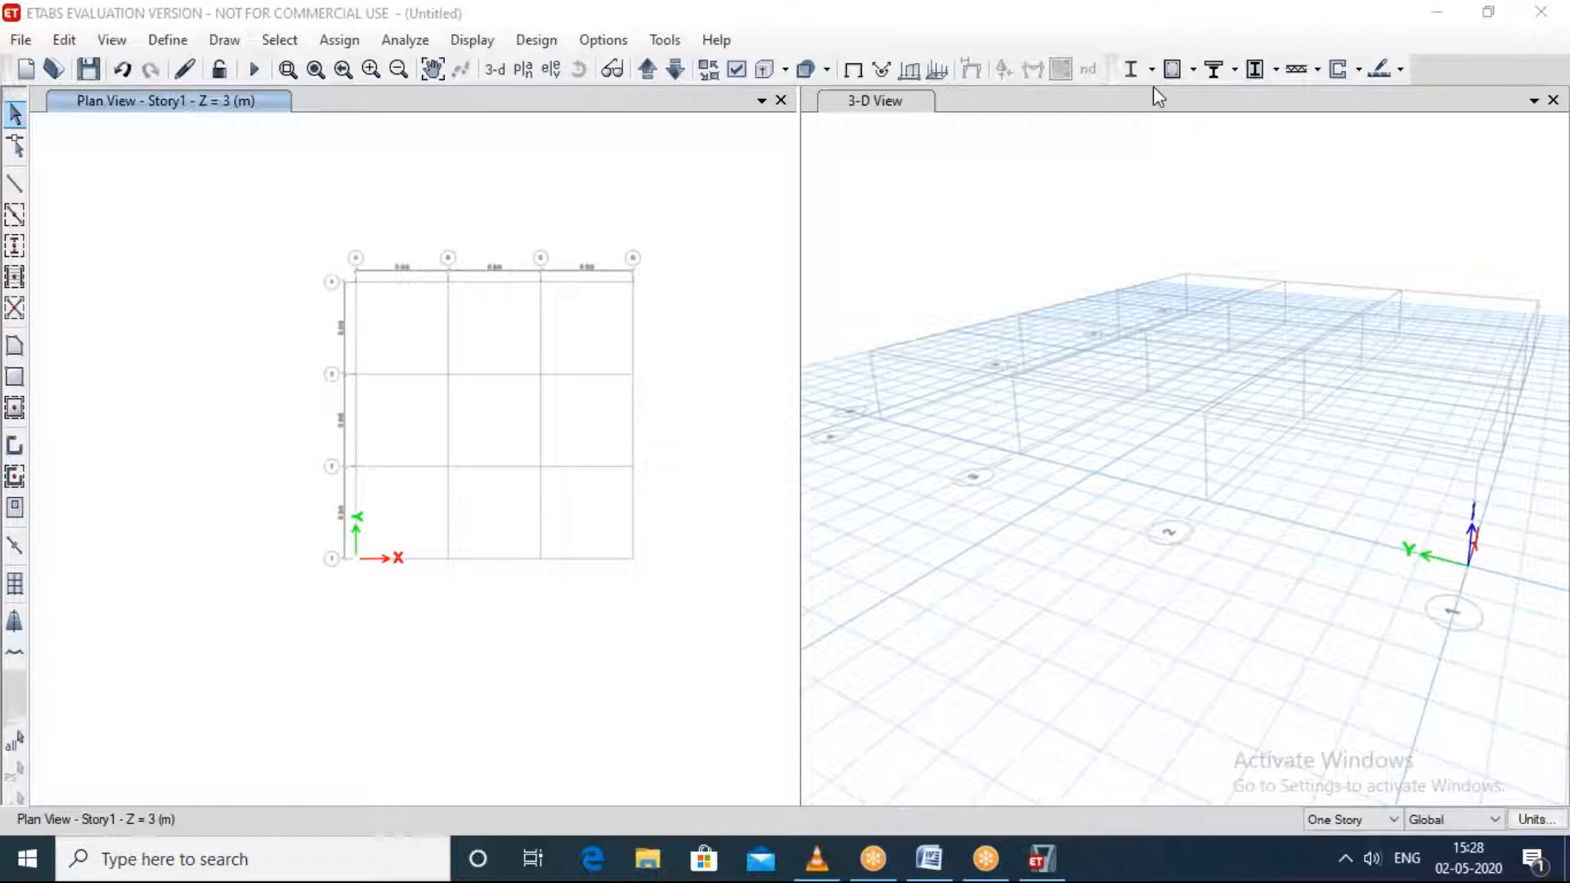
{"action": "left_click", "coordinate": [730, 380]}
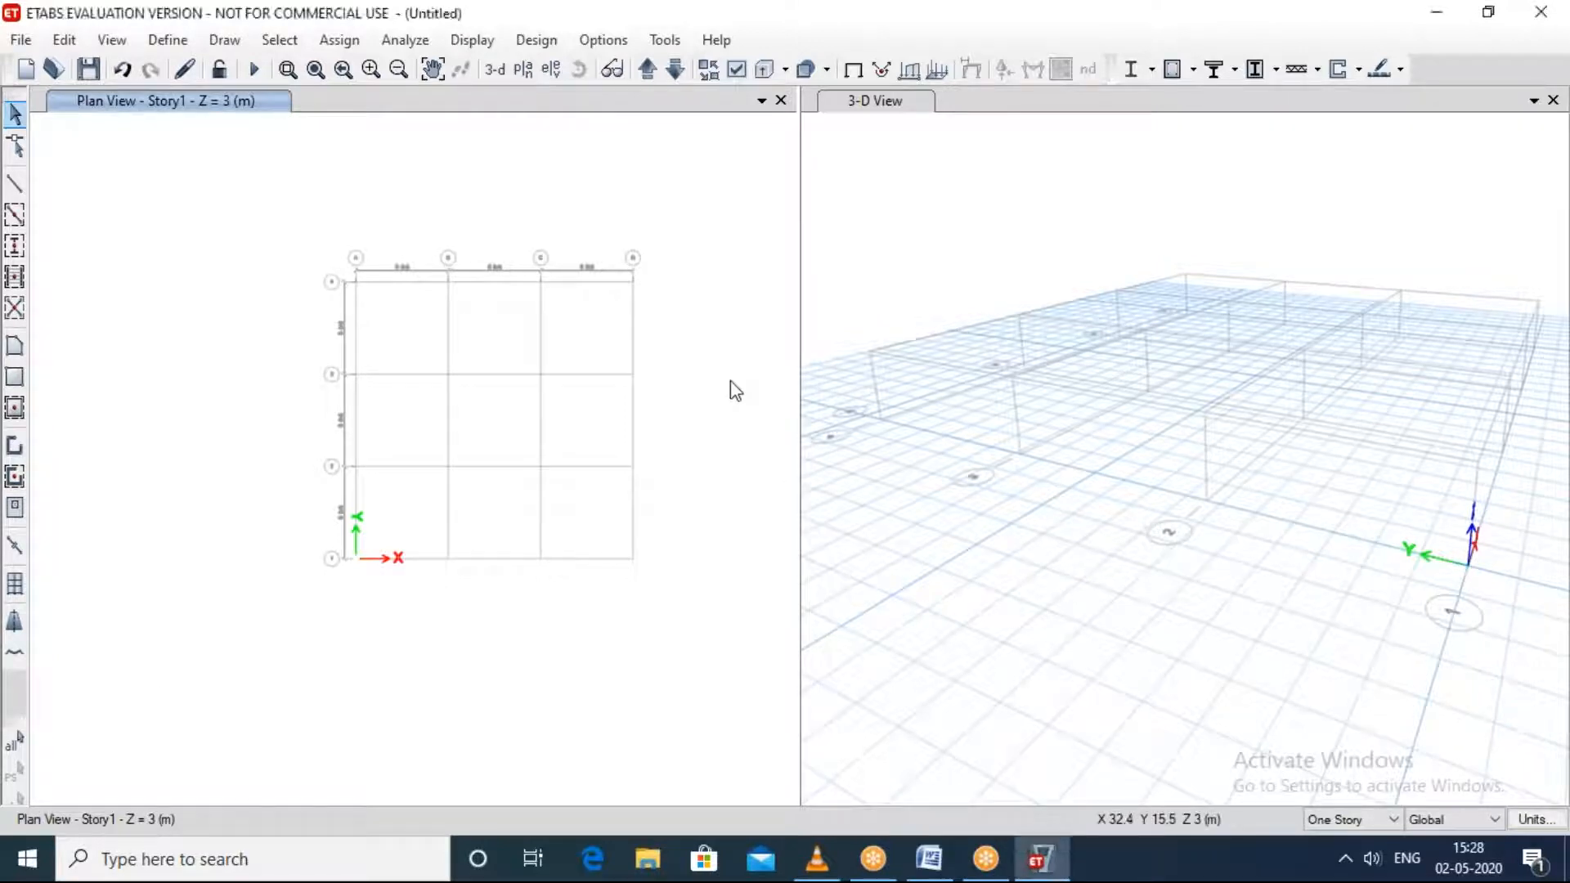
{"action": "scroll", "coordinate": [729, 380], "scroll_direction": "up", "scroll_amount": 1}
{"action": "scroll", "coordinate": [720, 394], "scroll_direction": "up", "scroll_amount": 2}
{"action": "scroll", "coordinate": [641, 450], "scroll_direction": "down", "scroll_amount": 2}
{"action": "scroll", "coordinate": [640, 448], "scroll_direction": "up", "scroll_amount": 1}
{"action": "scroll", "coordinate": [636, 437], "scroll_direction": "down", "scroll_amount": 2}
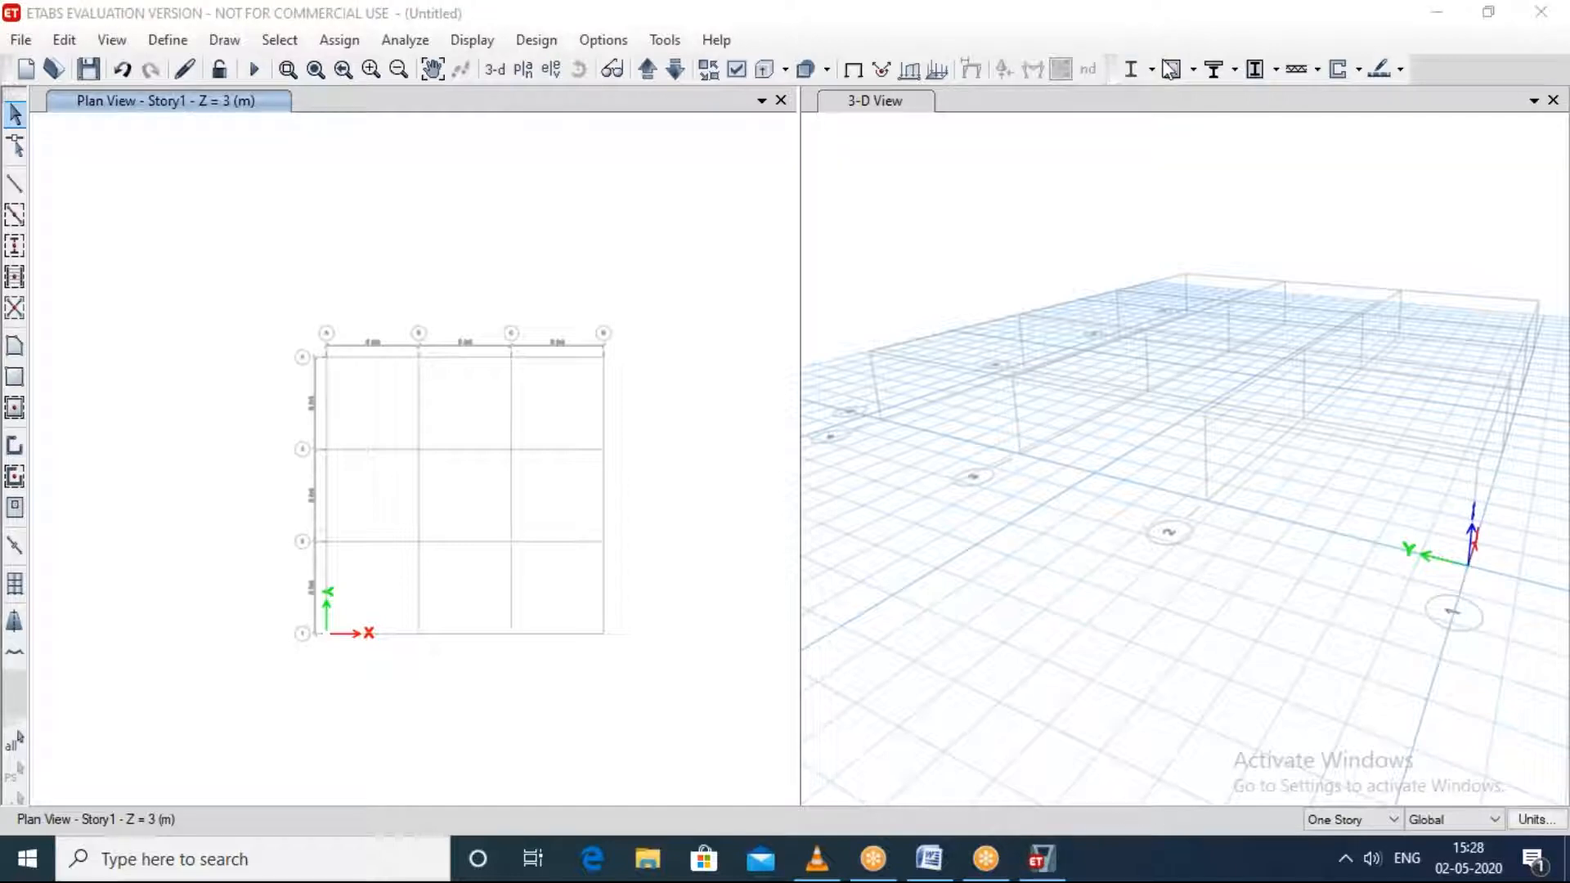
{"action": "scroll", "coordinate": [422, 464], "scroll_direction": "up", "scroll_amount": 2}
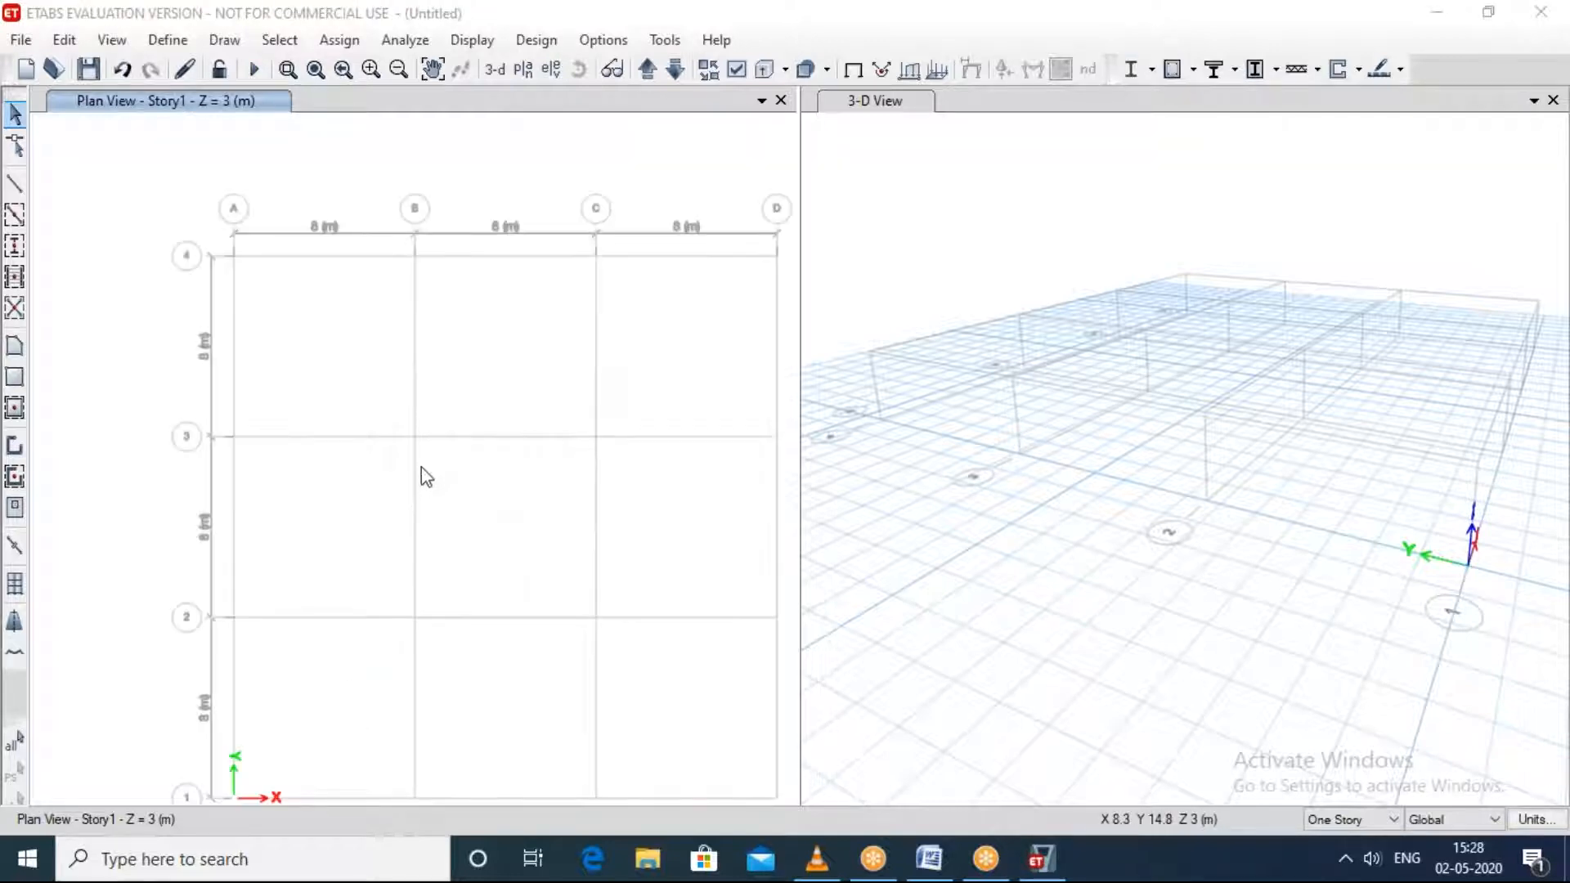
{"action": "middle_click_drag", "start_coordinate": [470, 489], "coordinate": [406, 462]}
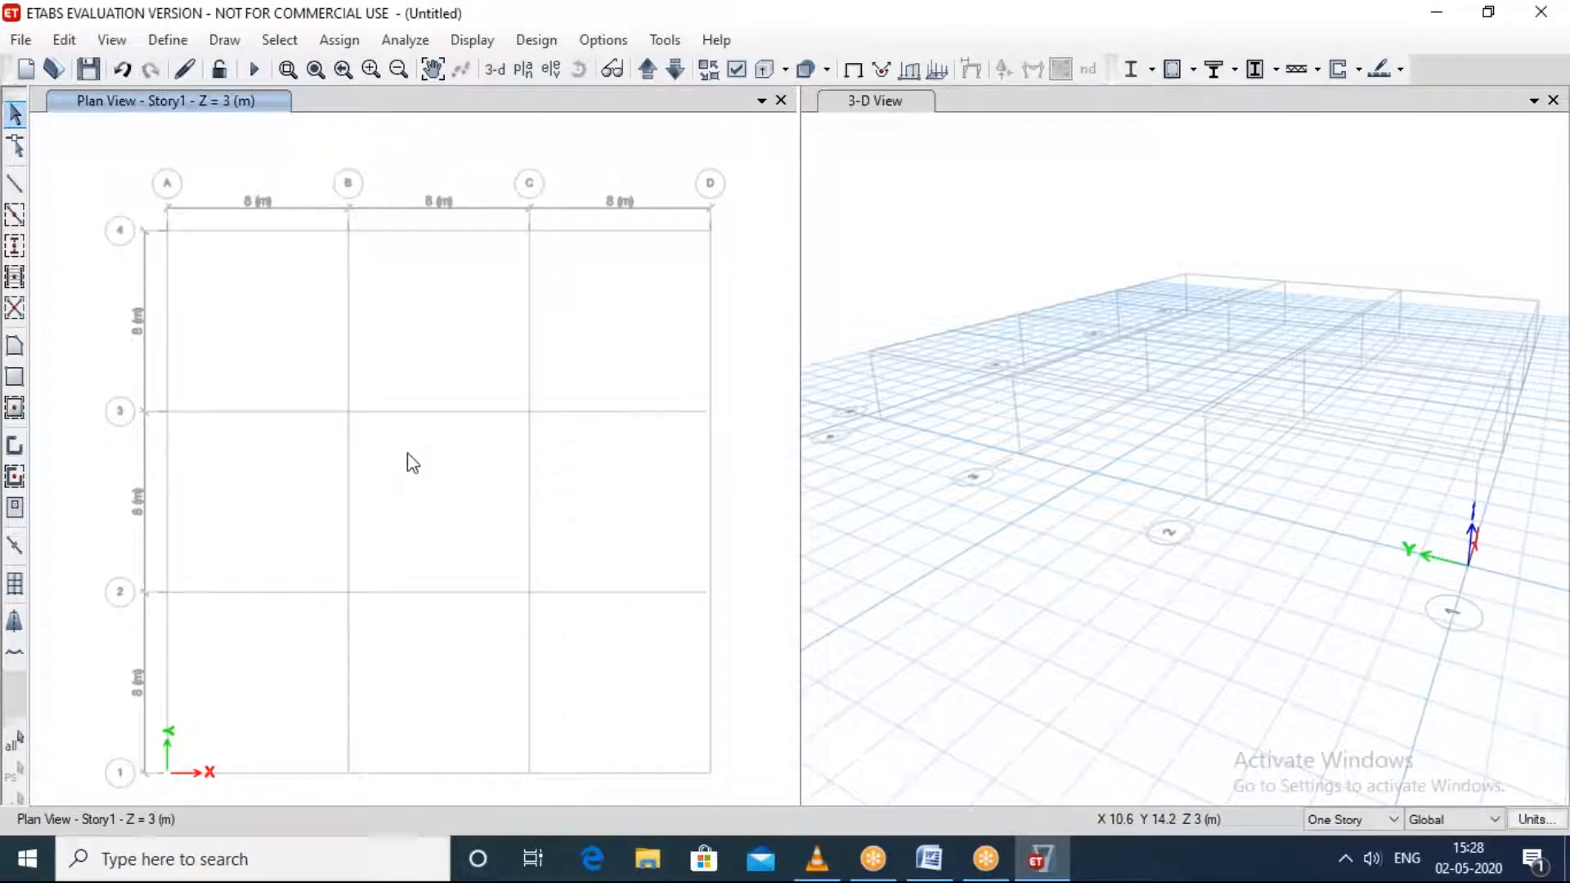
Step: Check the remaining stories and grid systems in the story and grid system data, without changing them
{"action": "right_click", "coordinate": [425, 467]}
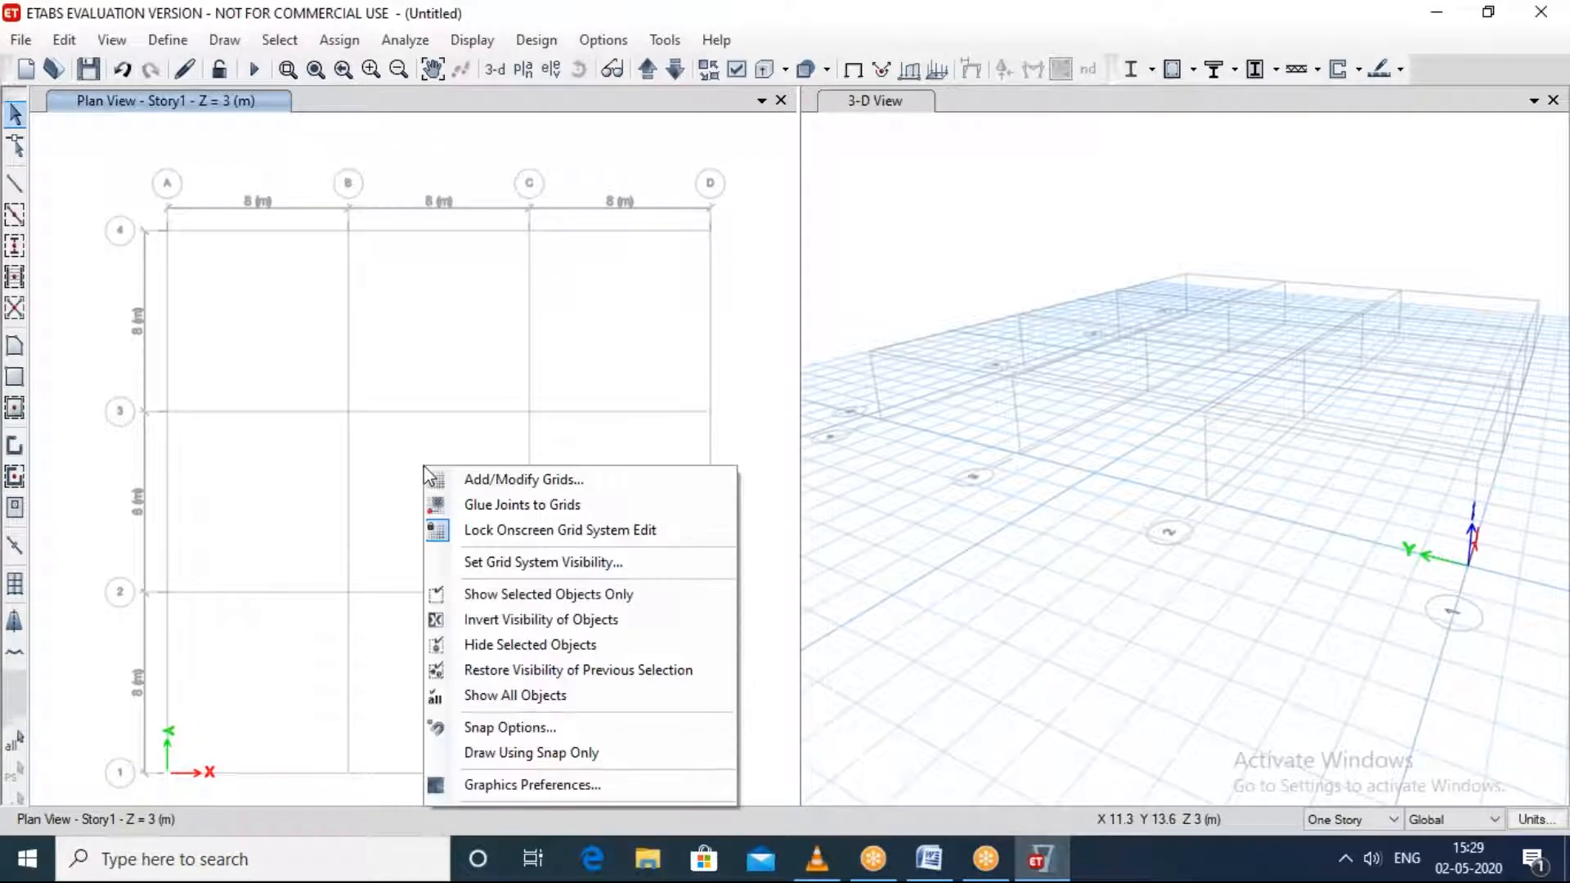
{"action": "left_click", "coordinate": [479, 480]}
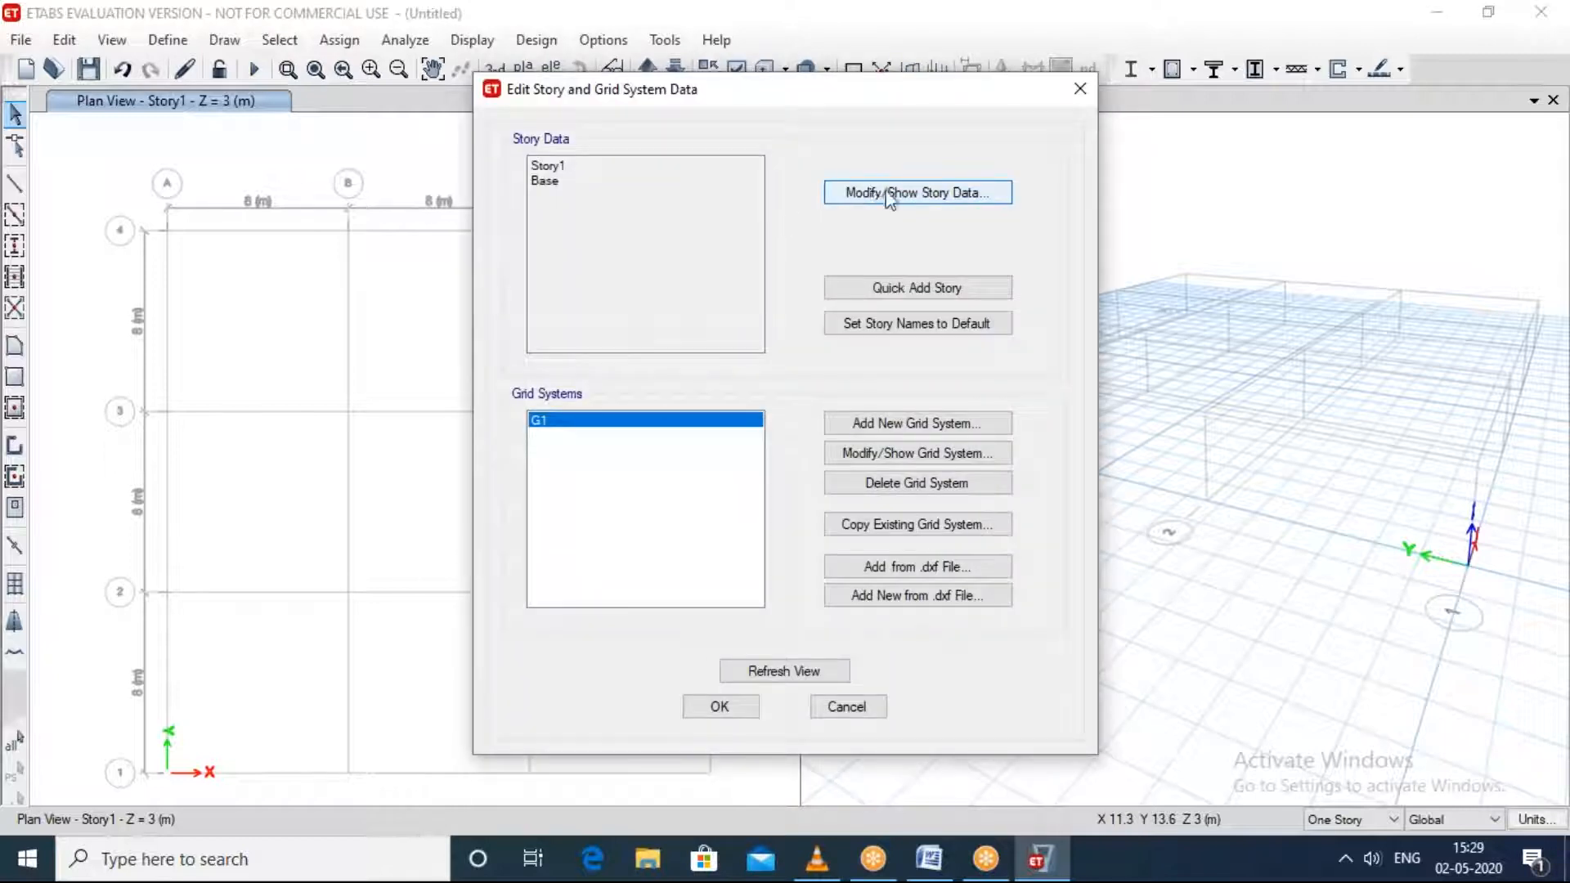
{"action": "left_click", "coordinate": [1079, 89]}
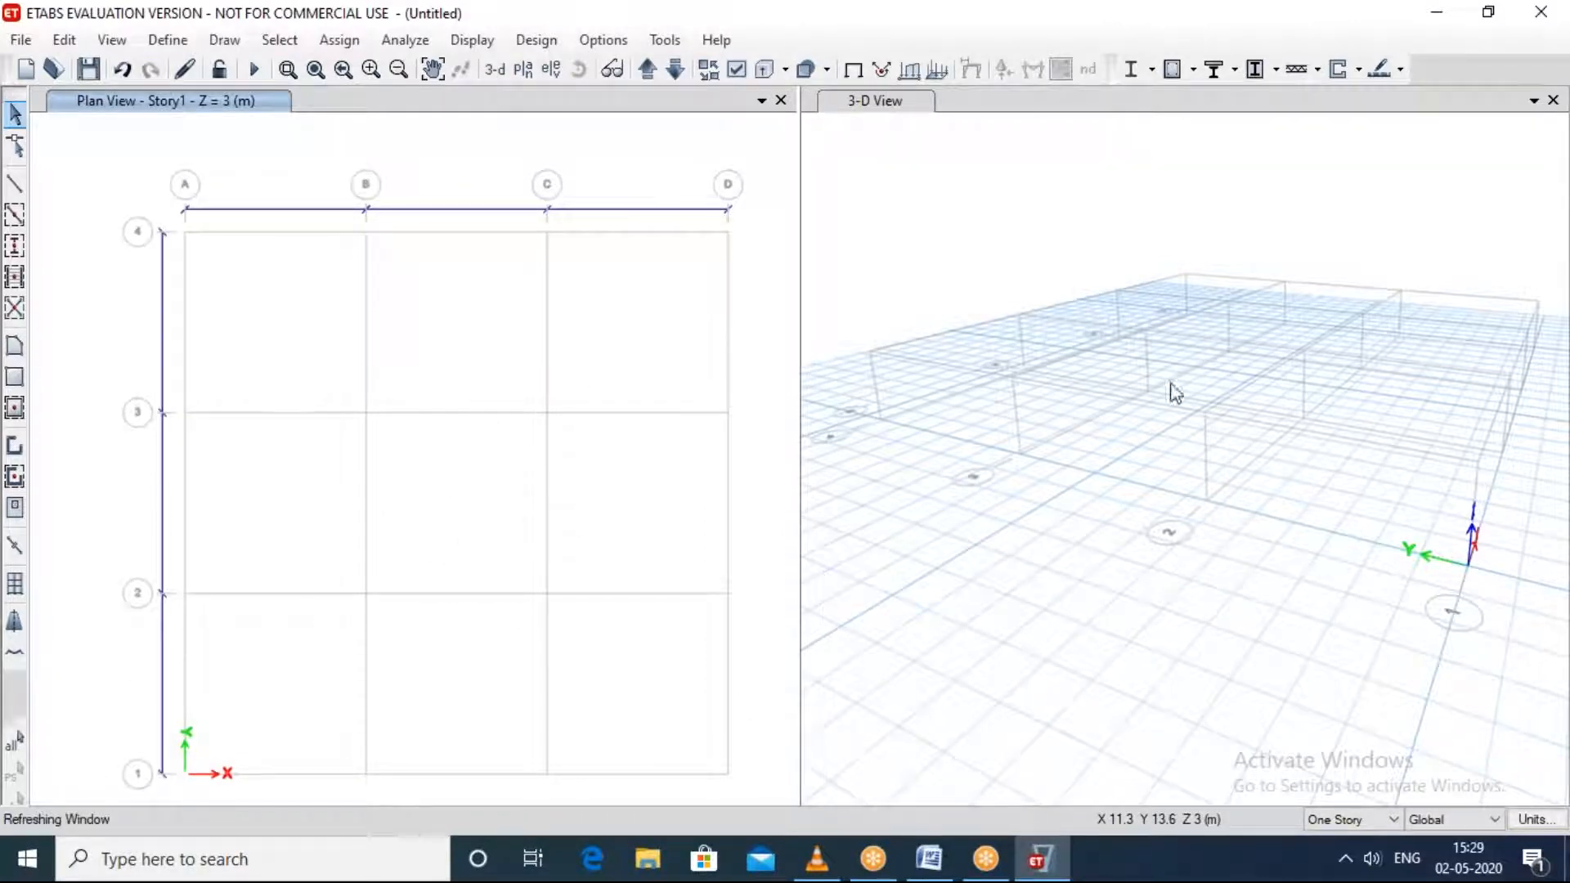
Step: Add one 3 m story above Story1, keeping the existing story heights, and apply it to the model
{"action": "right_click", "coordinate": [1514, 200]}
{"action": "left_click", "coordinate": [1444, 204]}
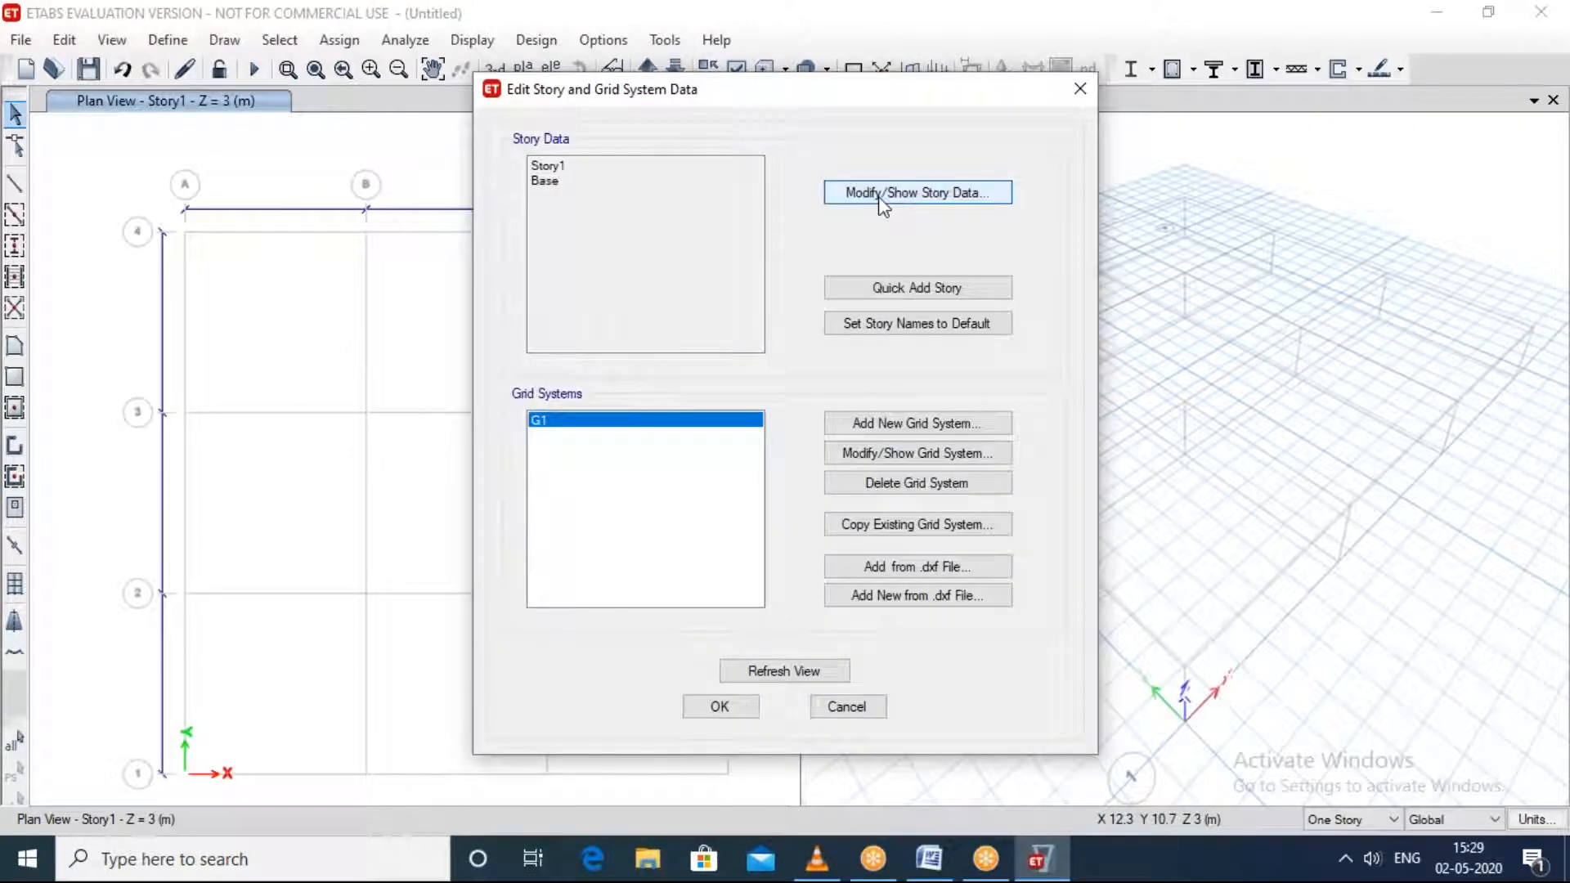
{"action": "left_click", "coordinate": [881, 196]}
{"action": "left_click", "coordinate": [480, 257]}
{"action": "right_click", "coordinate": [481, 259]}
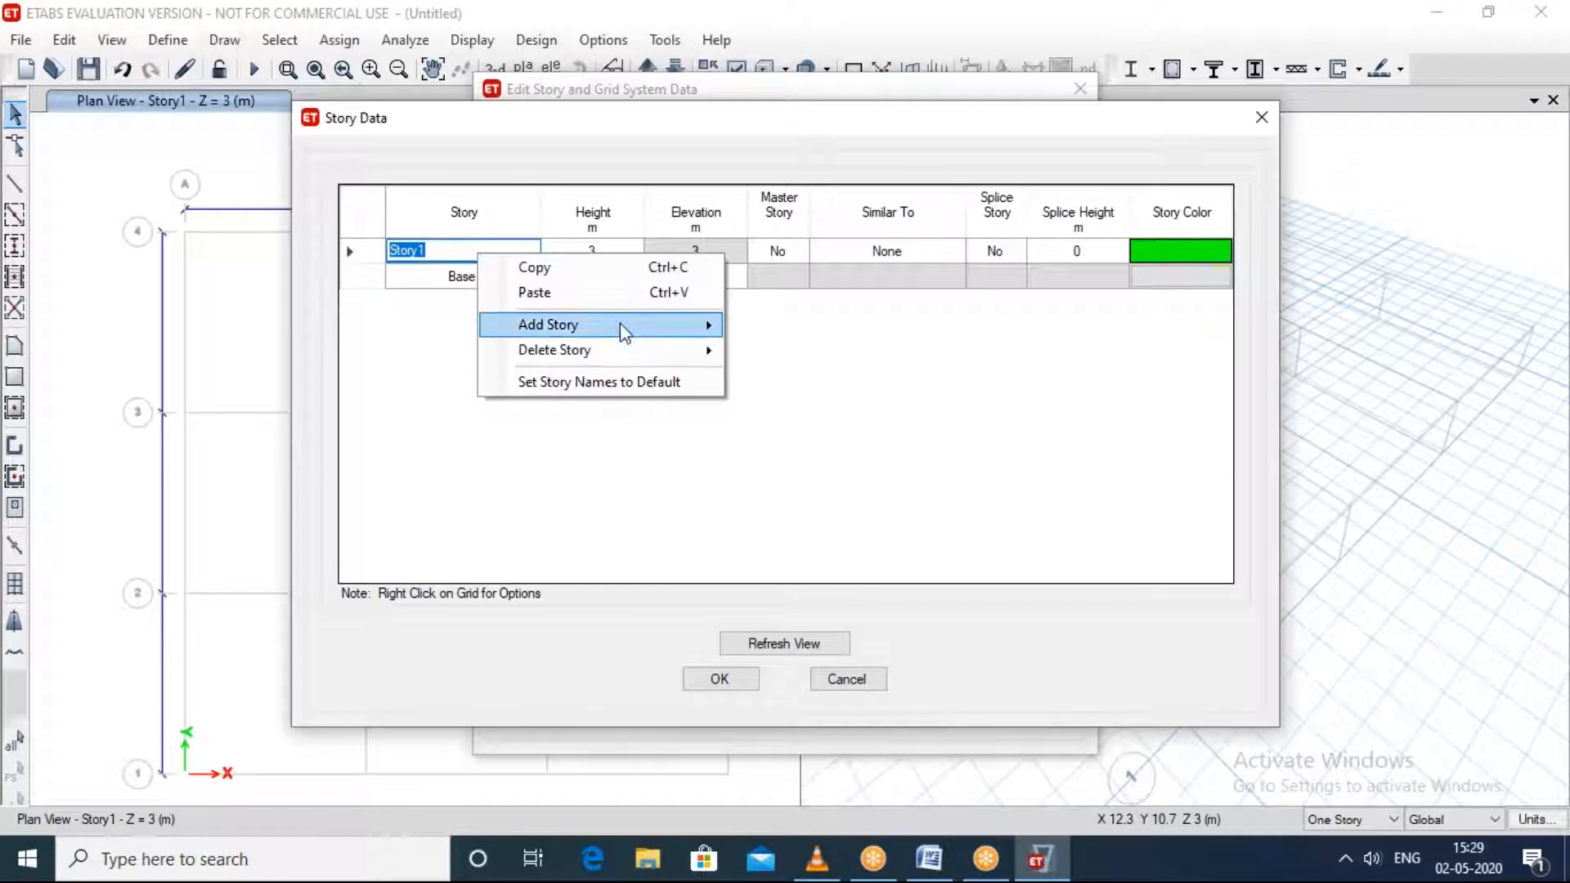
{"action": "mouse_move", "coordinate": [620, 325]}
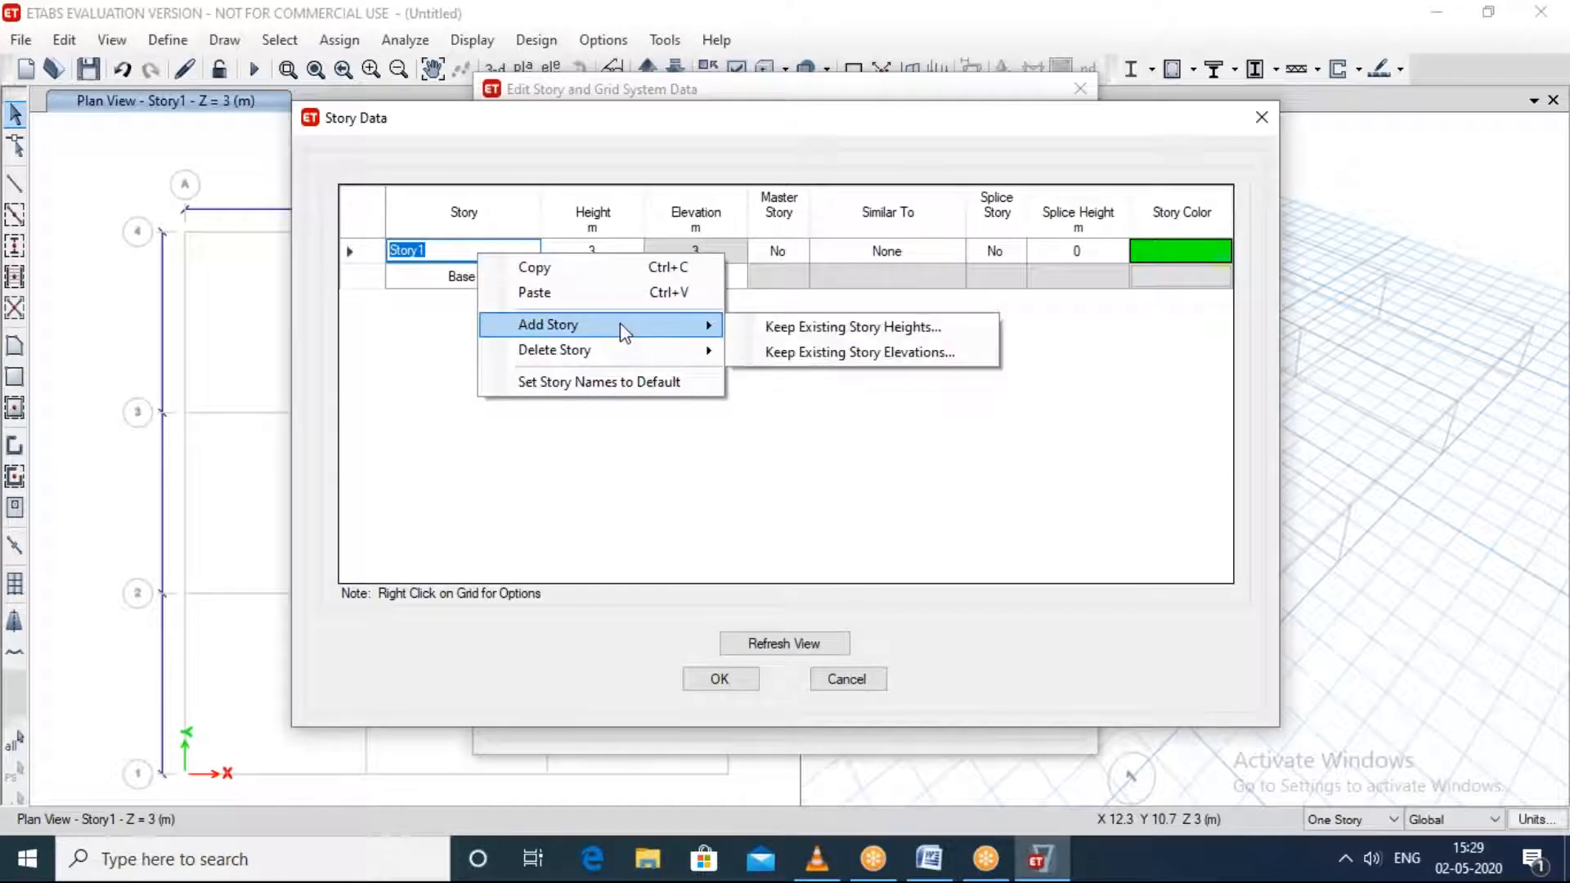
{"action": "left_click", "coordinate": [781, 326]}
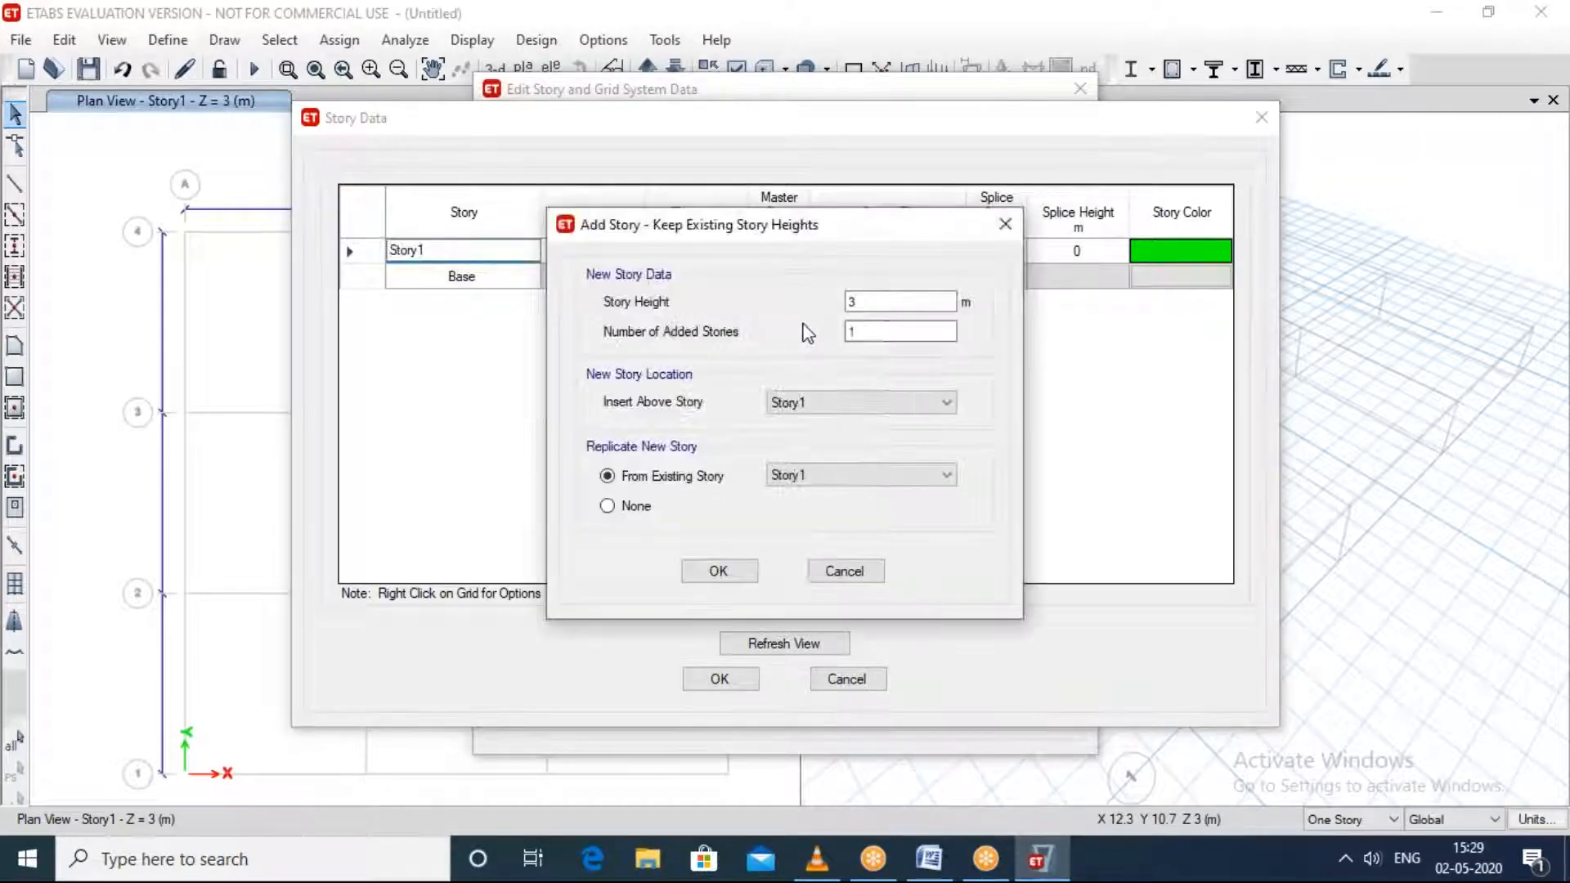
{"action": "left_click", "coordinate": [719, 570]}
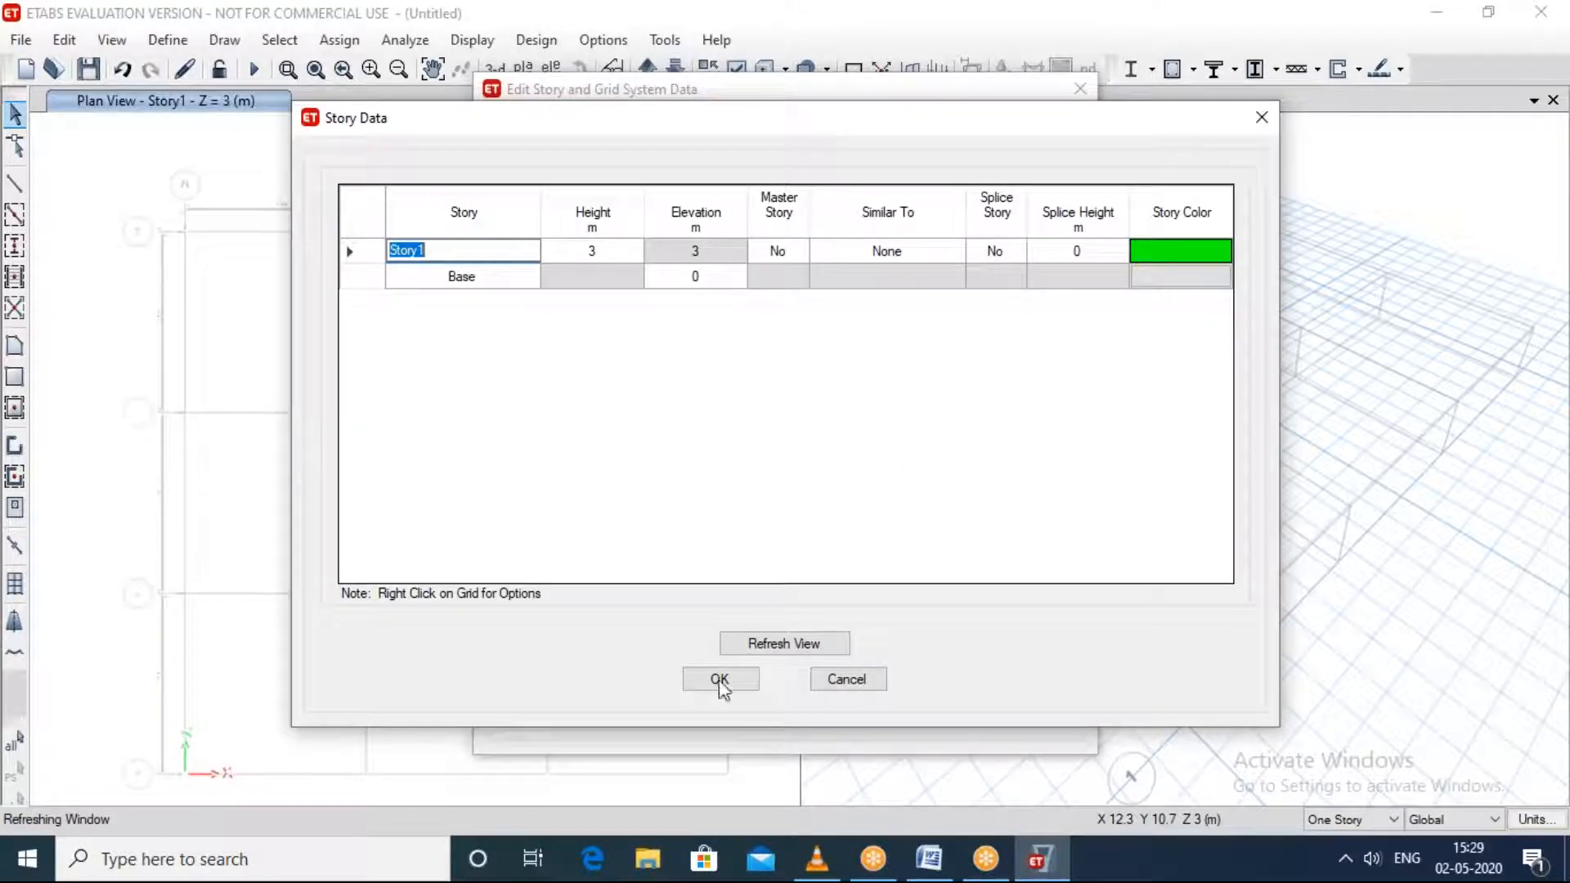
{"action": "left_click", "coordinate": [1261, 117]}
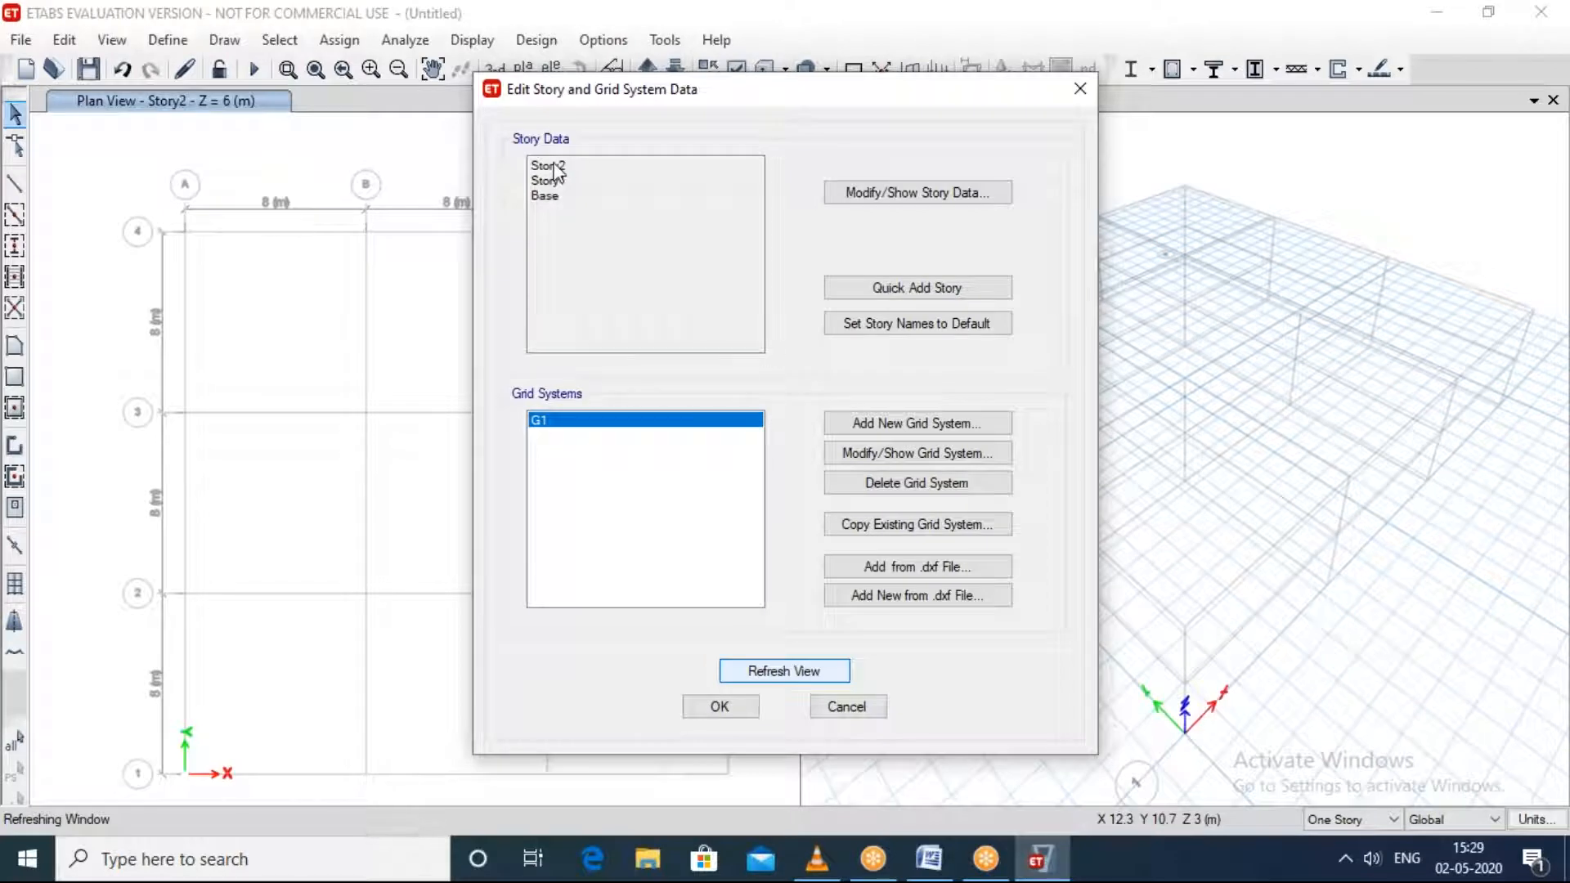
Step: Examine the two-story grid in the 3-D view and the Story2 plan view, and close the 3-D view
{"action": "left_click", "coordinate": [890, 193]}
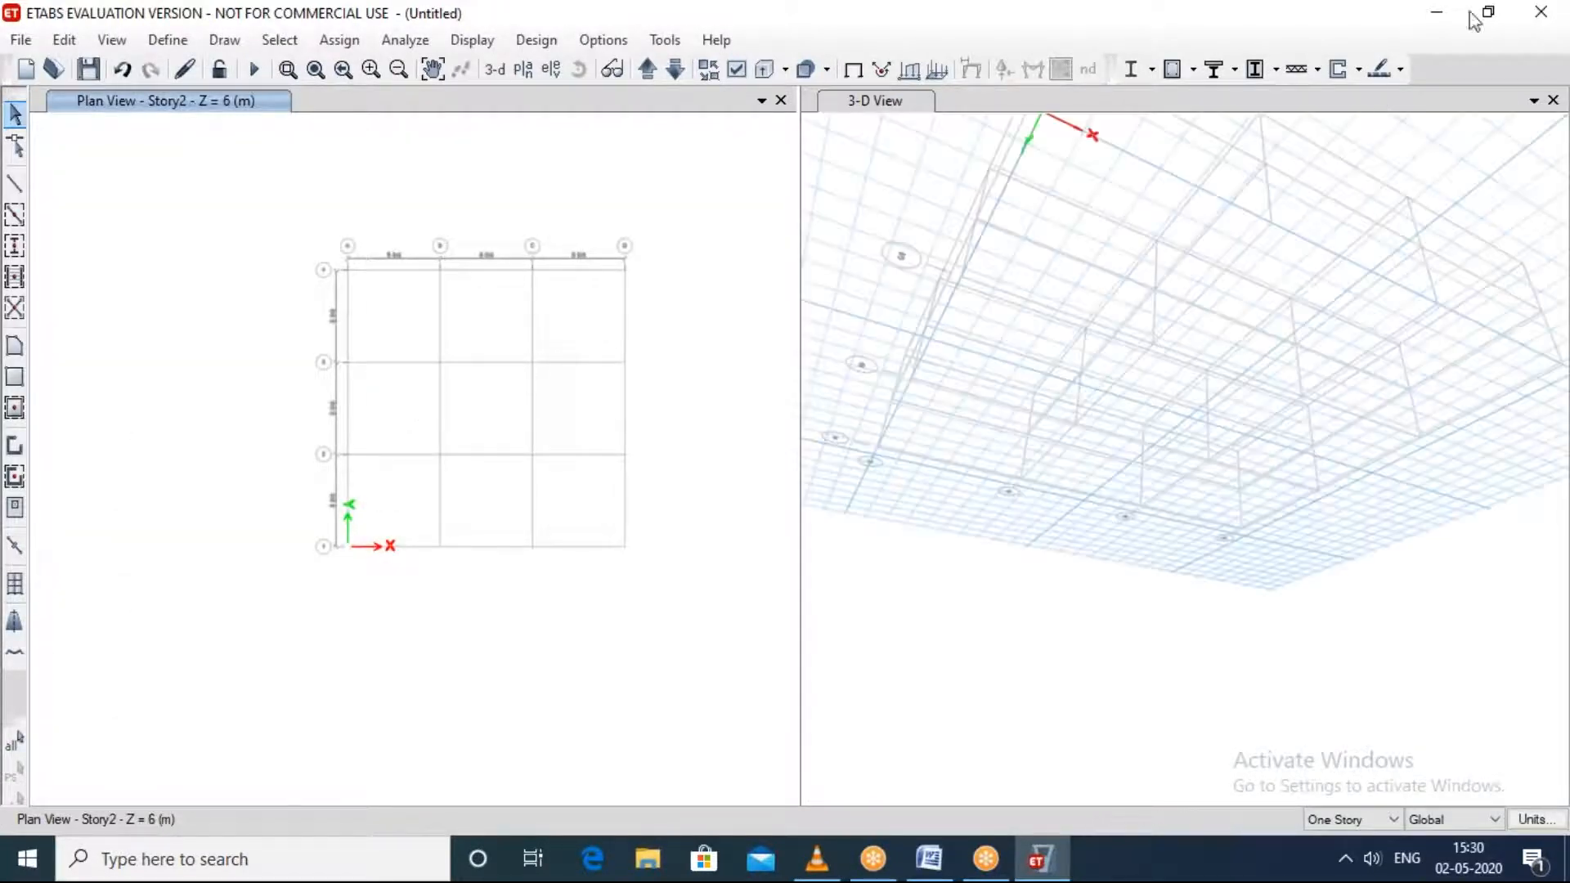
{"action": "left_click", "coordinate": [1257, 664]}
{"action": "middle_click_drag", "start_coordinate": [1224, 535], "coordinate": [1219, 559]}
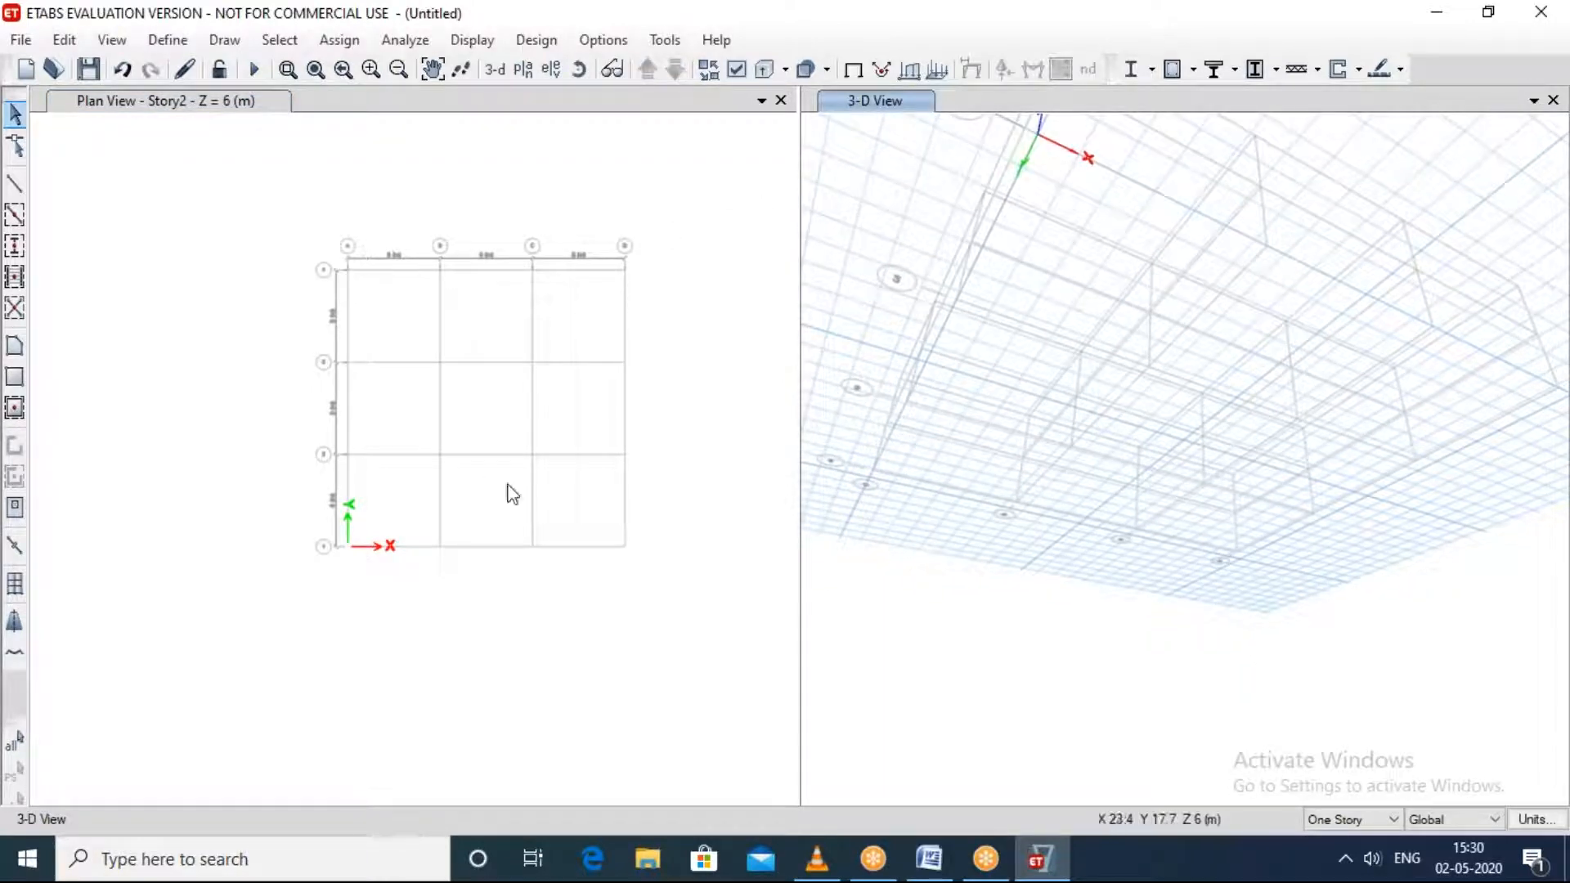
{"action": "scroll", "coordinate": [494, 374], "scroll_direction": "up", "scroll_amount": 3}
{"action": "scroll", "coordinate": [463, 405], "scroll_direction": "down", "scroll_amount": 2}
{"action": "left_click", "coordinate": [461, 406]}
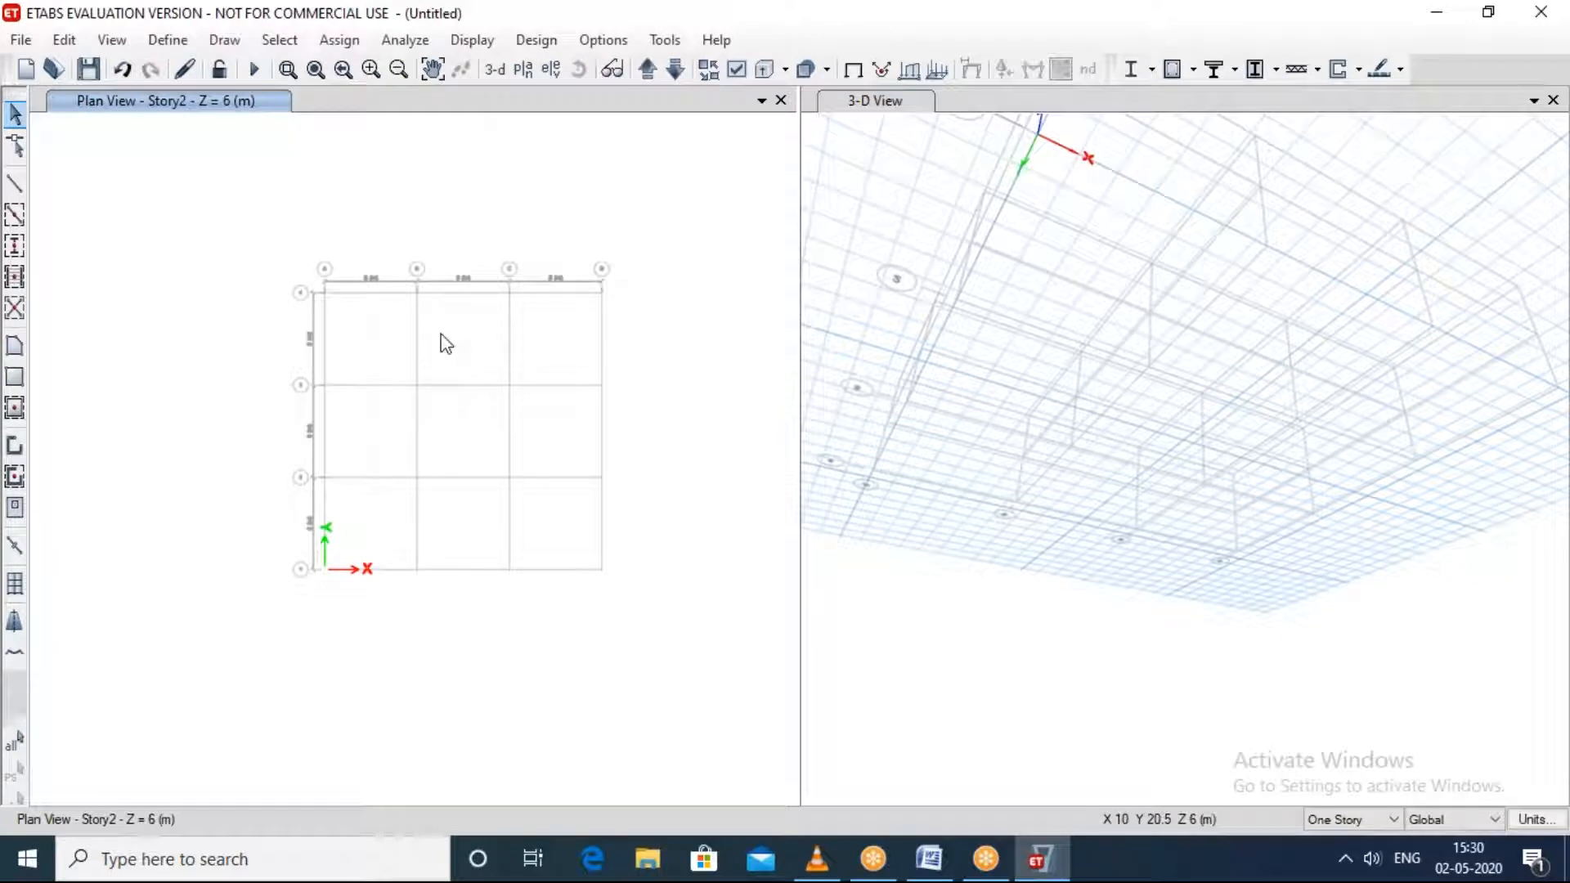
{"action": "left_click", "coordinate": [1145, 36]}
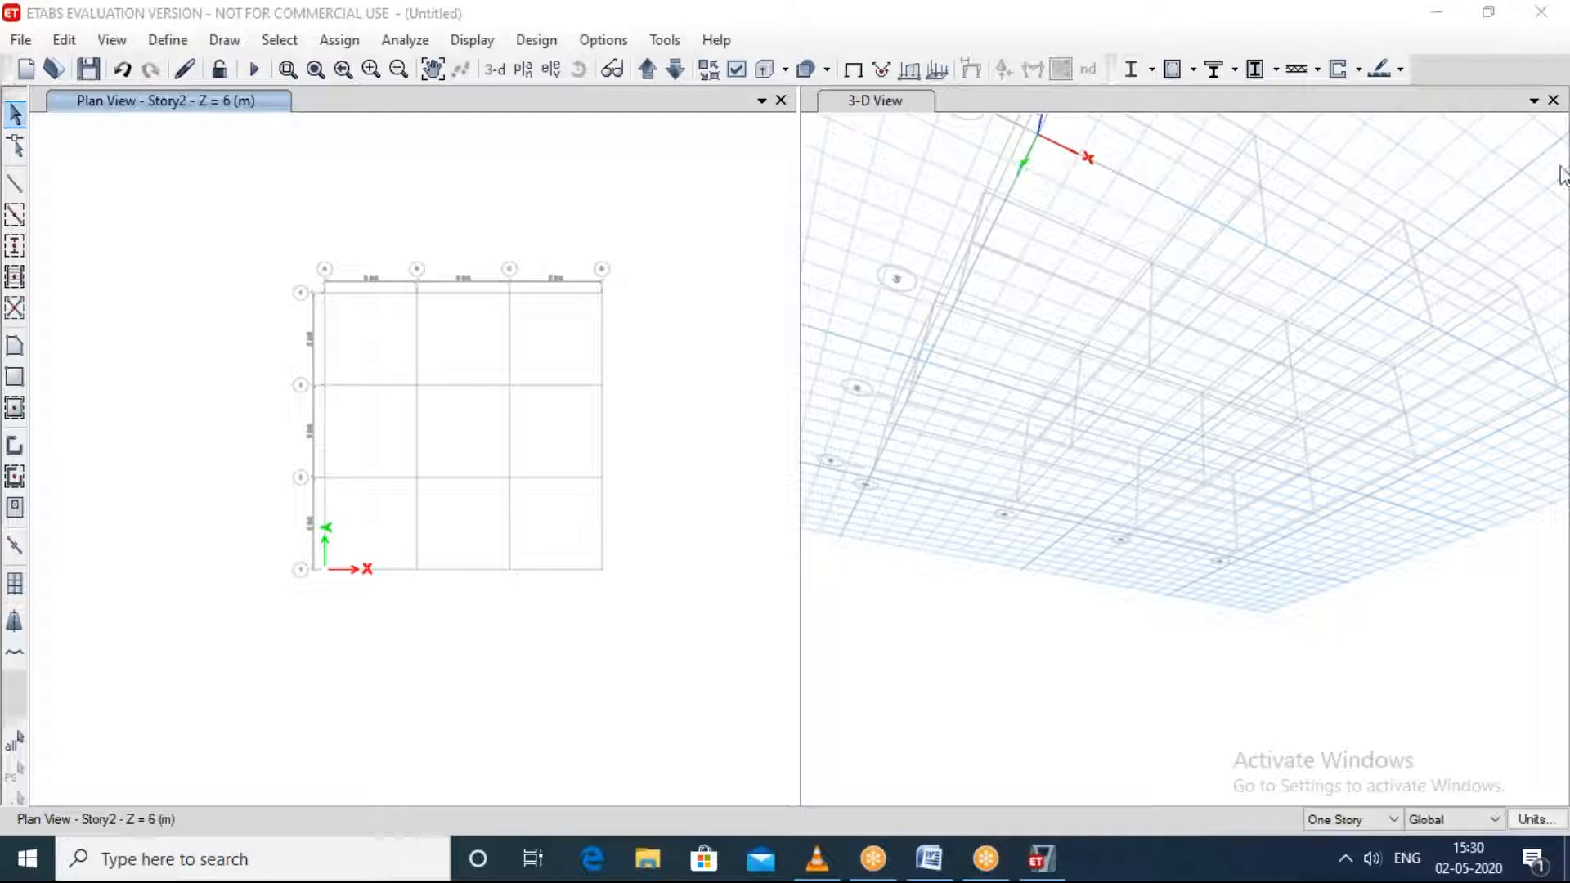
{"action": "left_click", "coordinate": [1234, 653]}
{"action": "left_click", "coordinate": [1551, 100]}
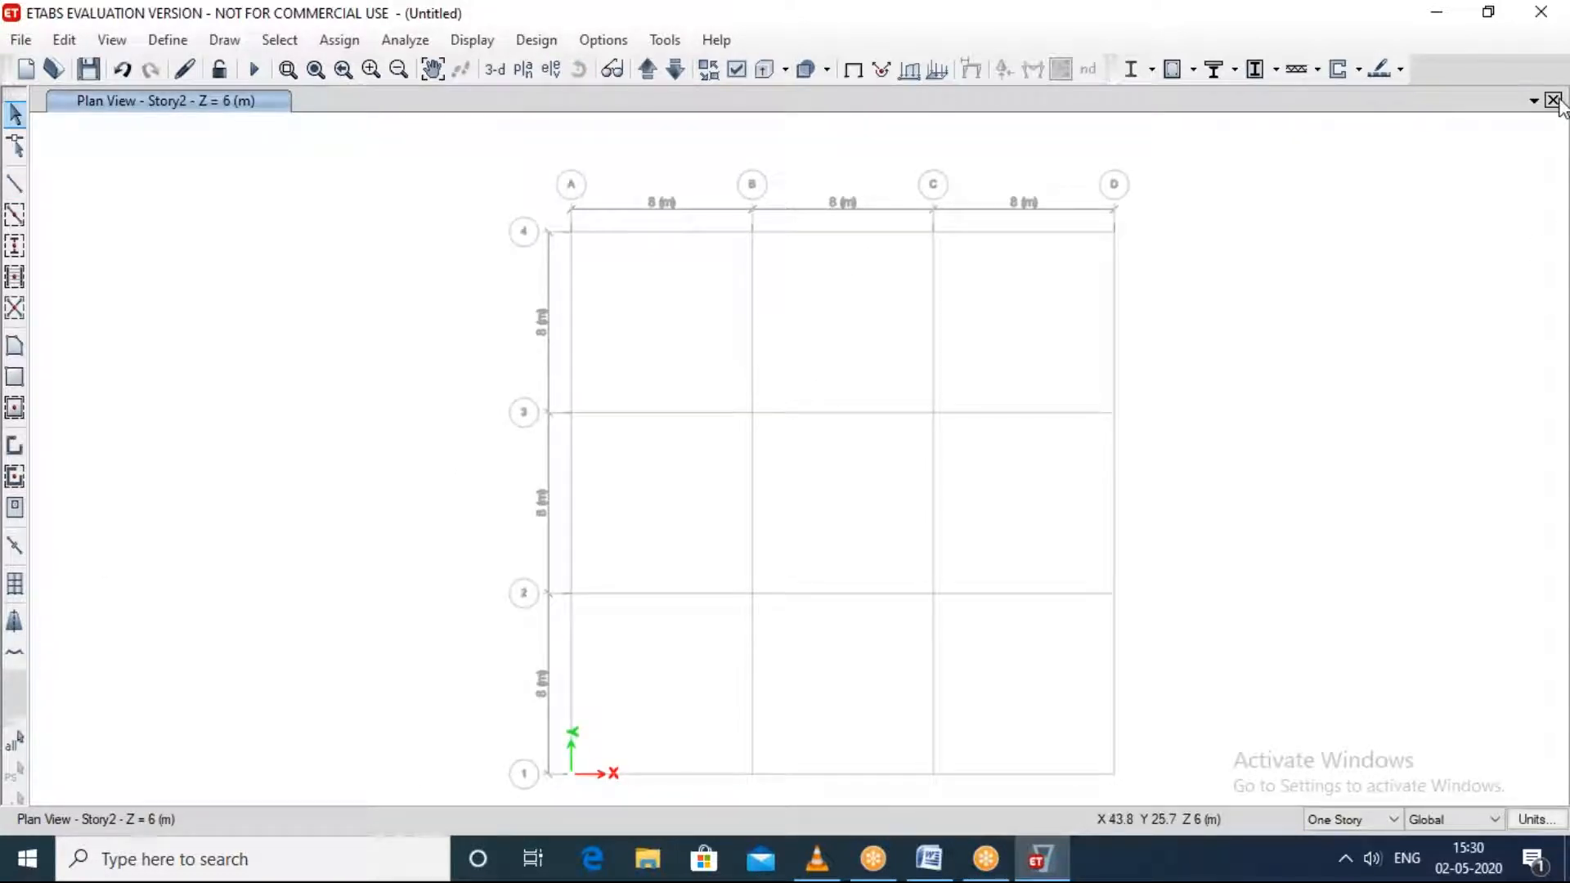
Step: Create a new grid-only model without saving the current one, using Metric SI, Indian codes, a 4-by-4 grid at 8 m and four 3 m stories
{"action": "mouse_move", "coordinate": [1045, 873]}
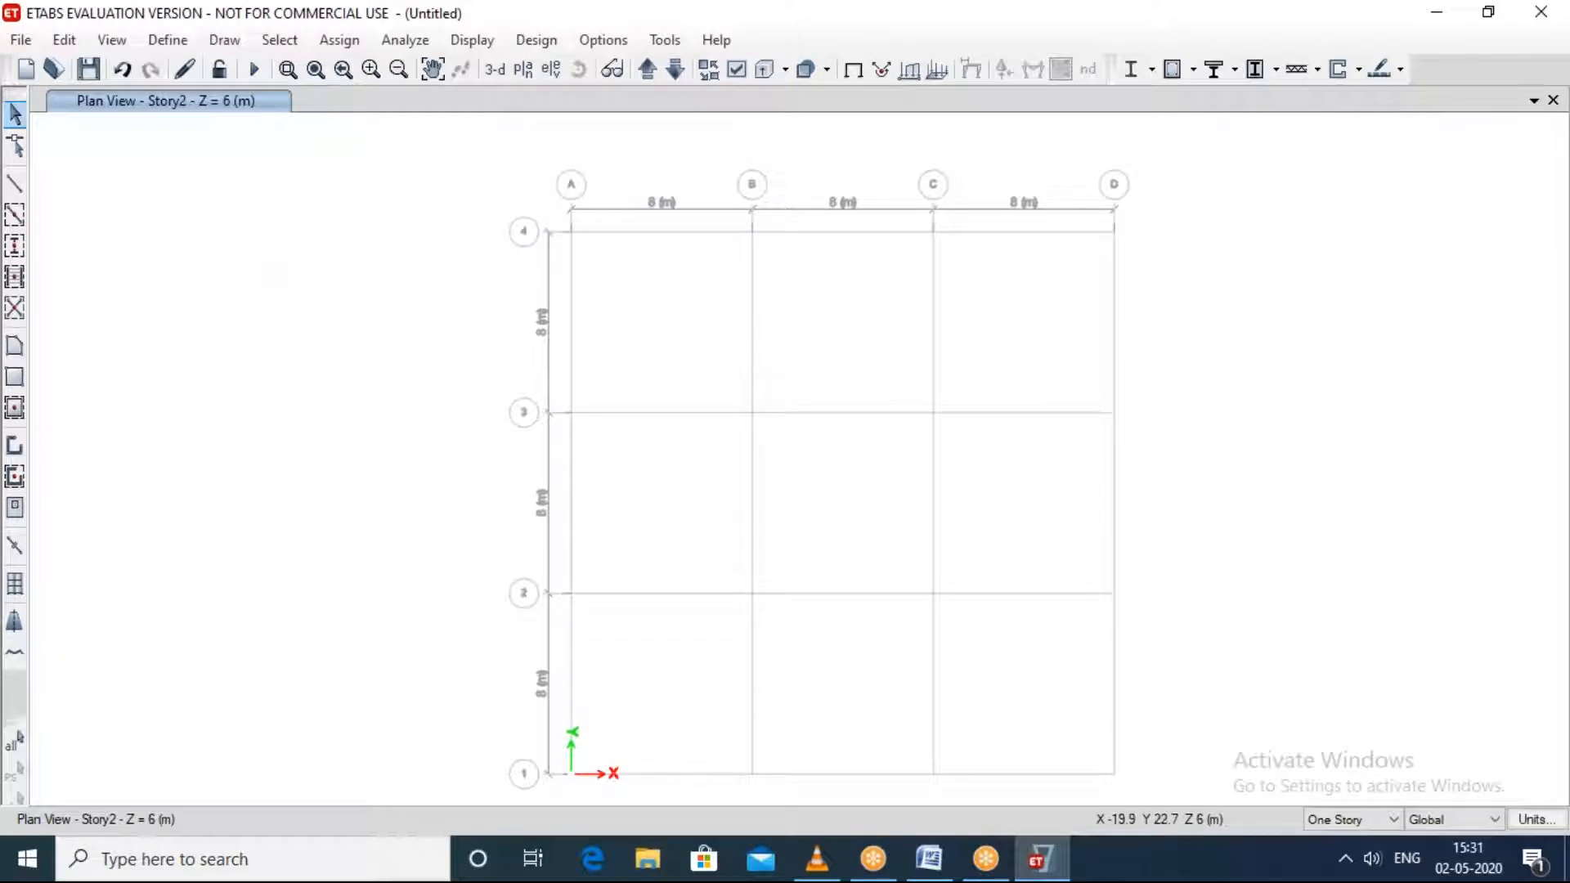
{"action": "left_click", "coordinate": [20, 39]}
{"action": "left_click", "coordinate": [49, 63]}
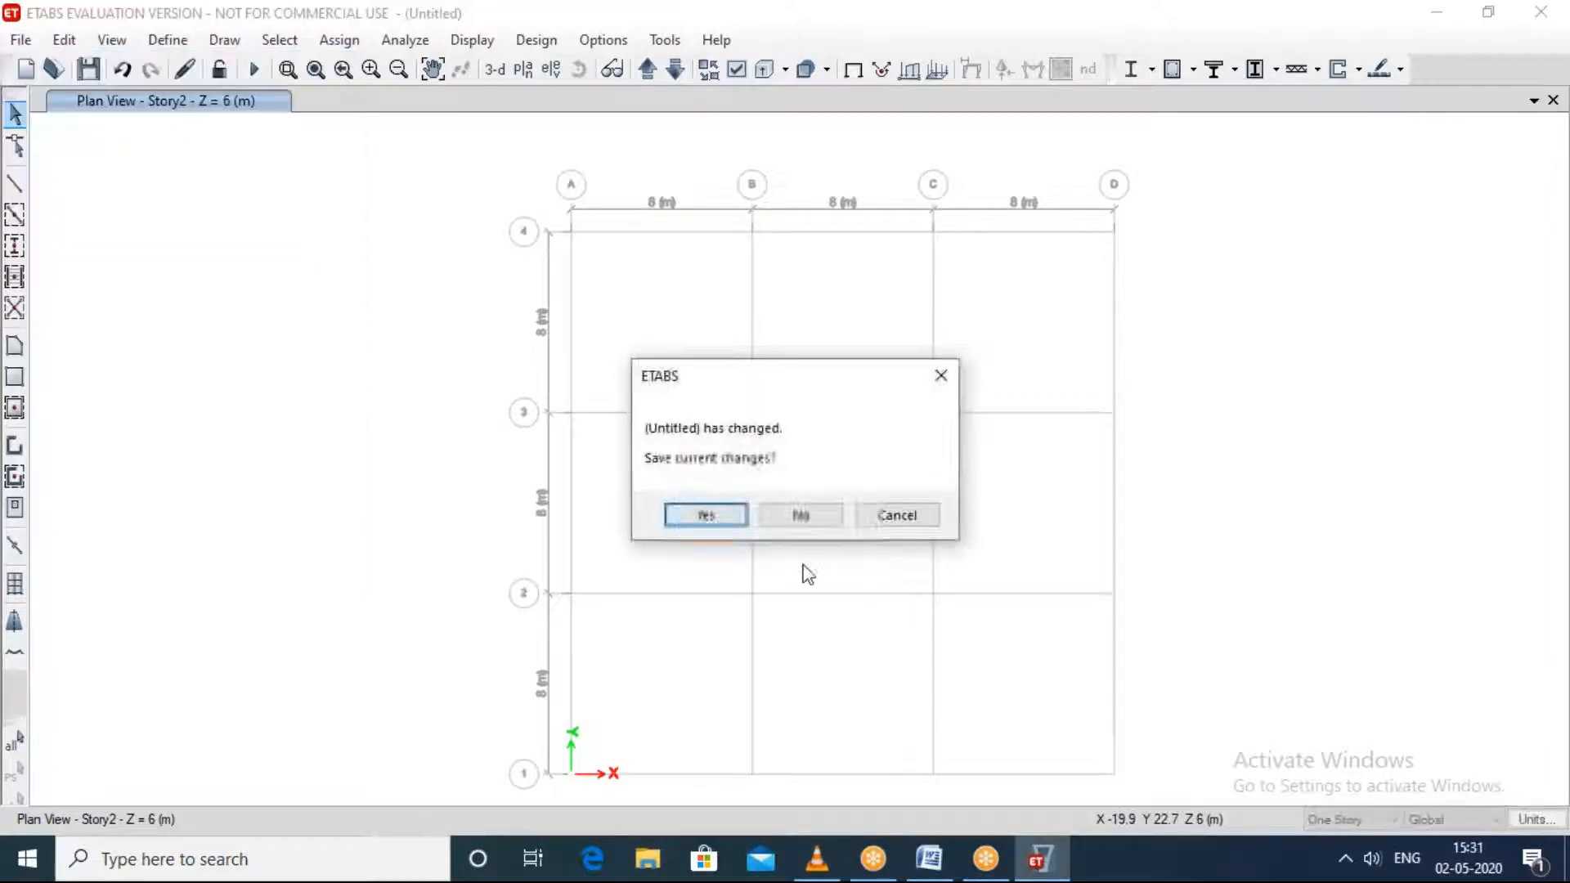
{"action": "left_click", "coordinate": [805, 515]}
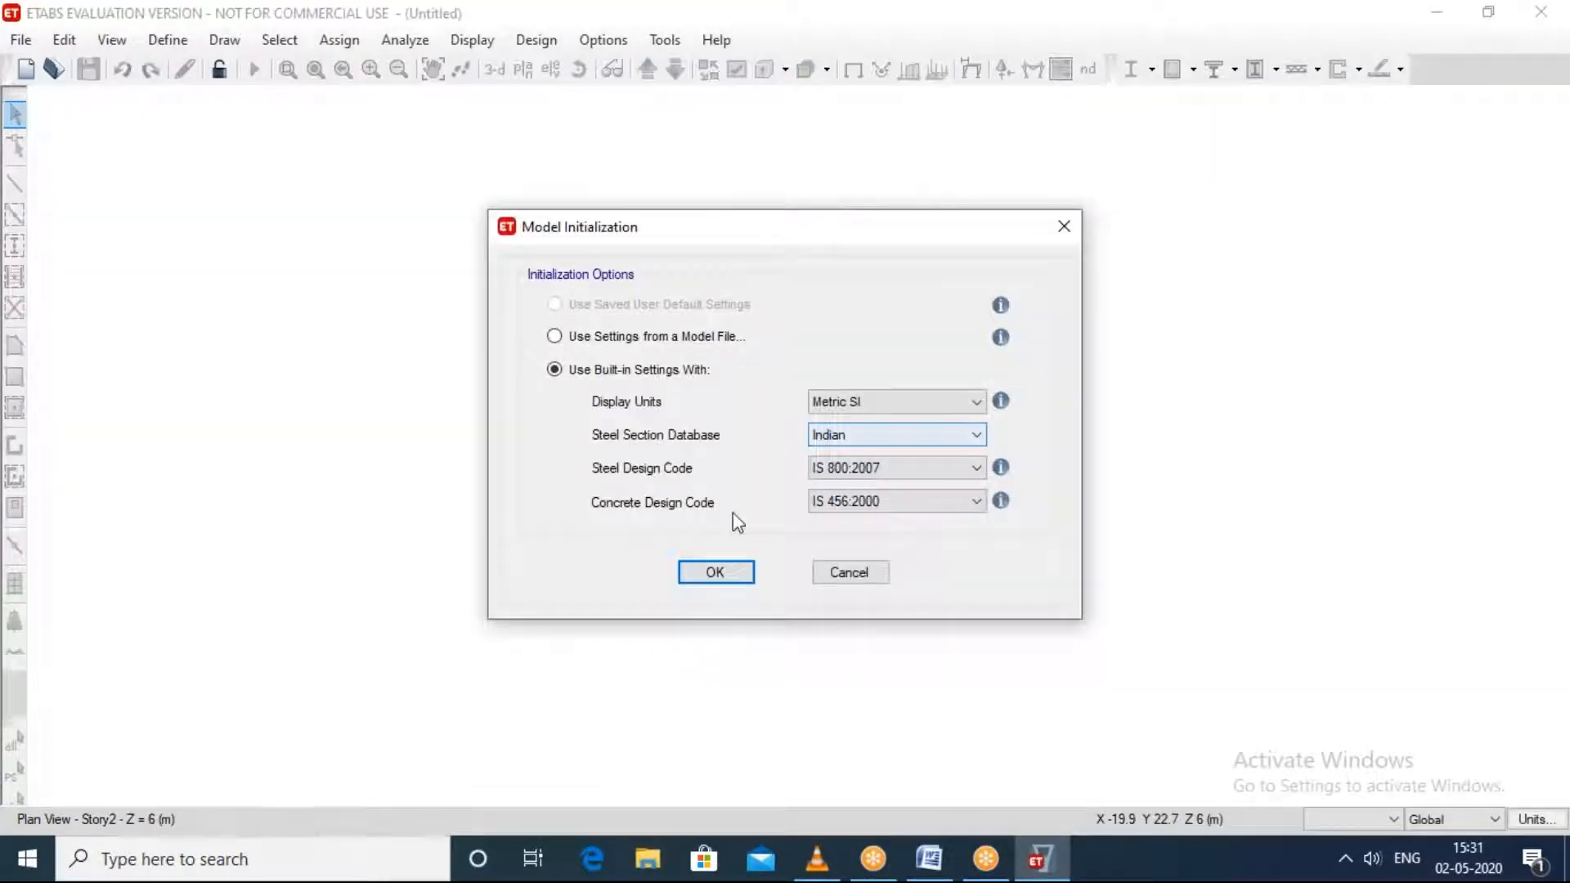
{"action": "left_click", "coordinate": [713, 574]}
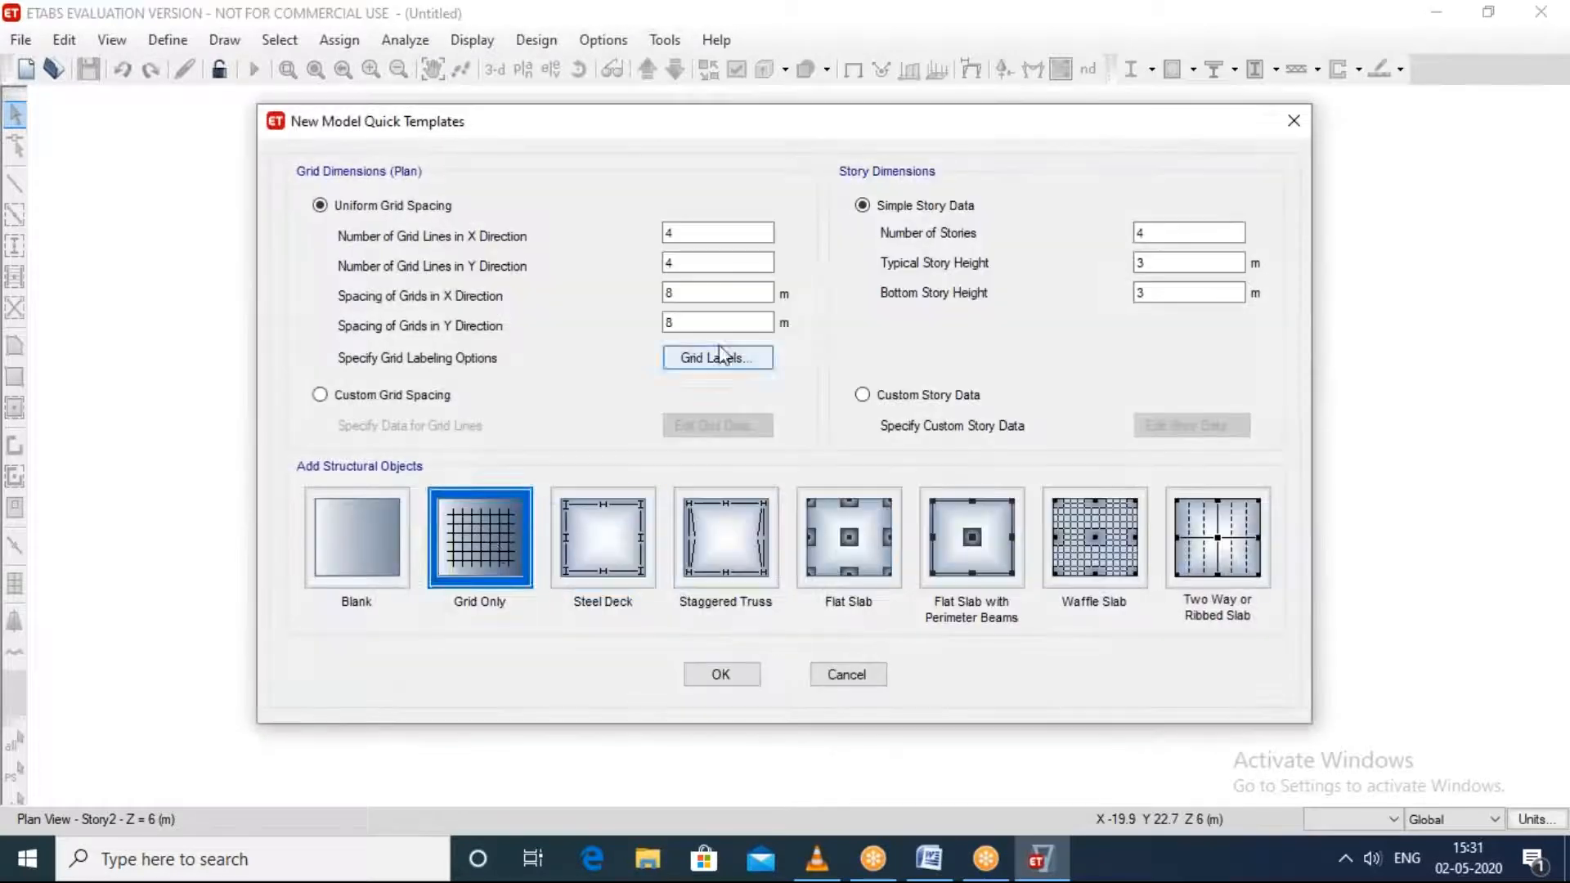
{"action": "left_click", "coordinate": [728, 675]}
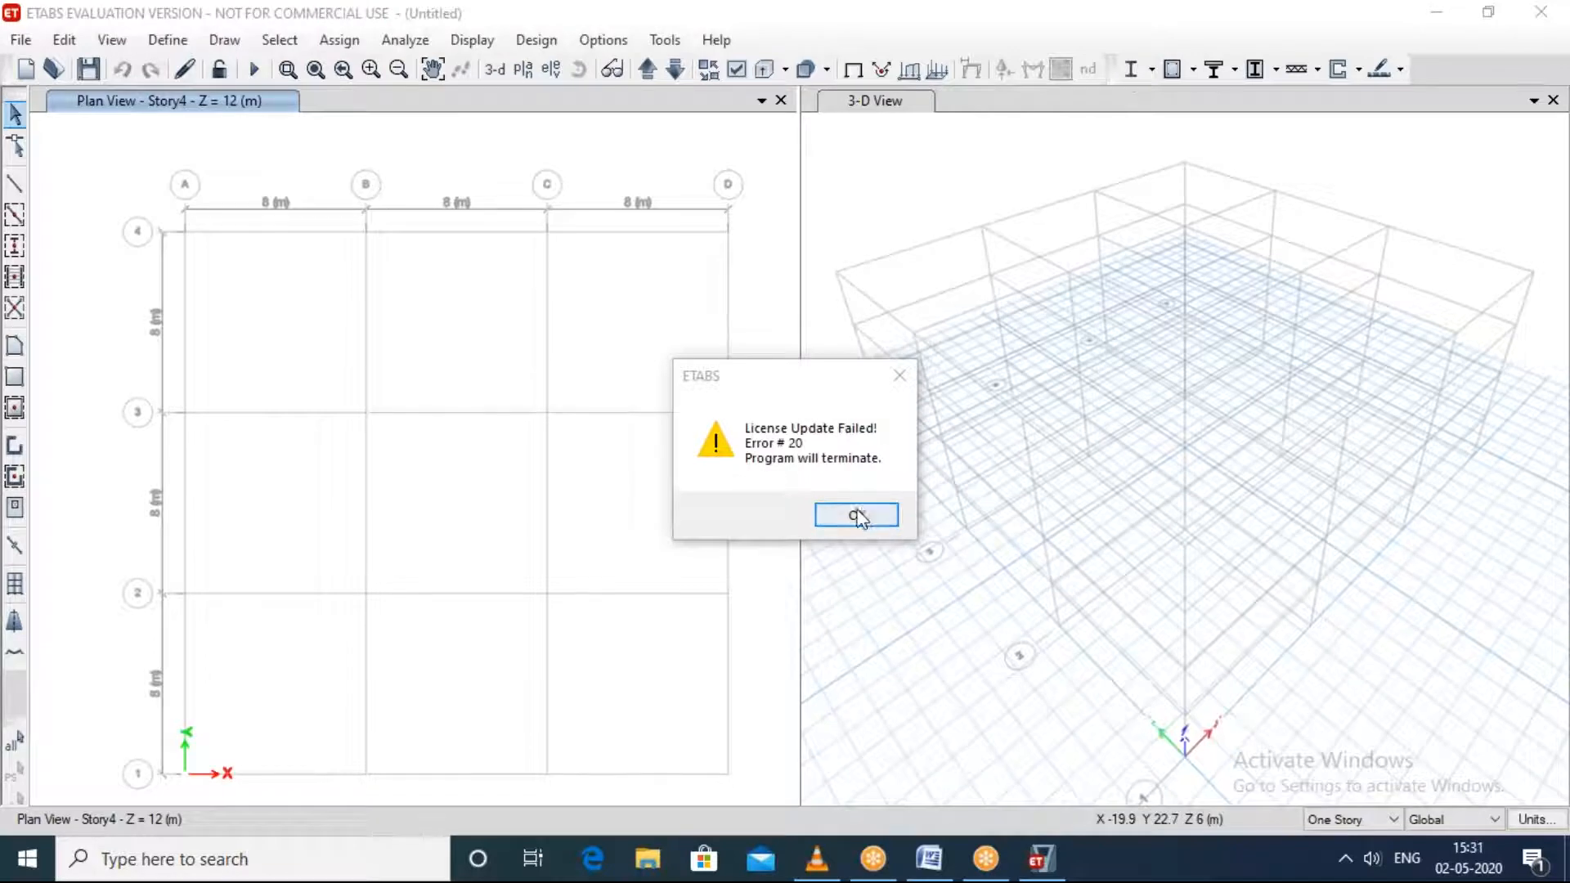
{"action": "left_click", "coordinate": [898, 375]}
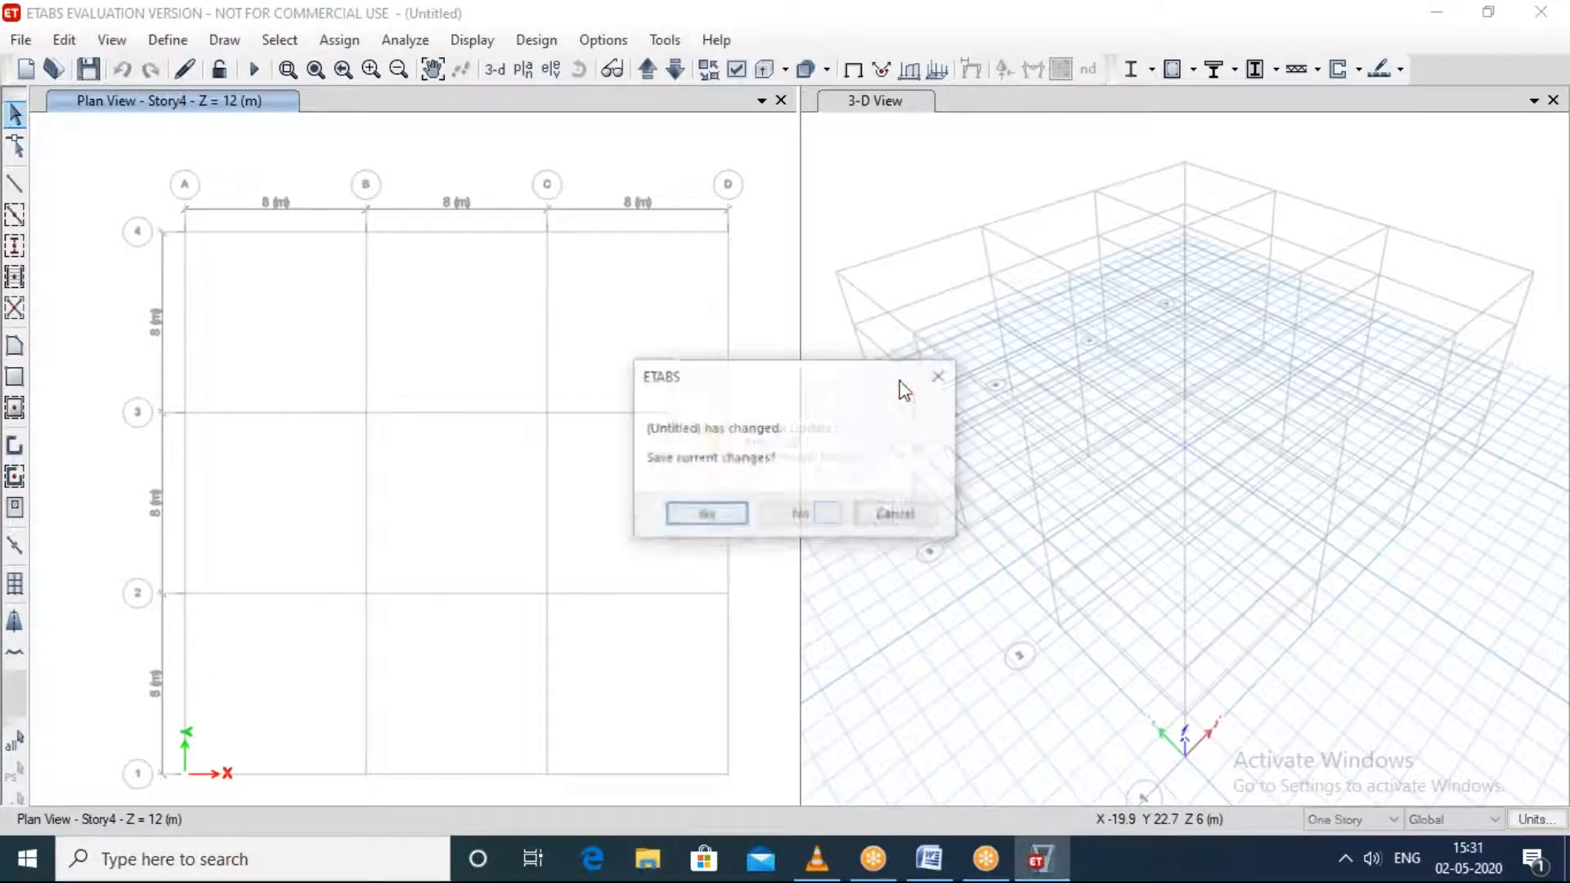
{"action": "left_click", "coordinate": [888, 513]}
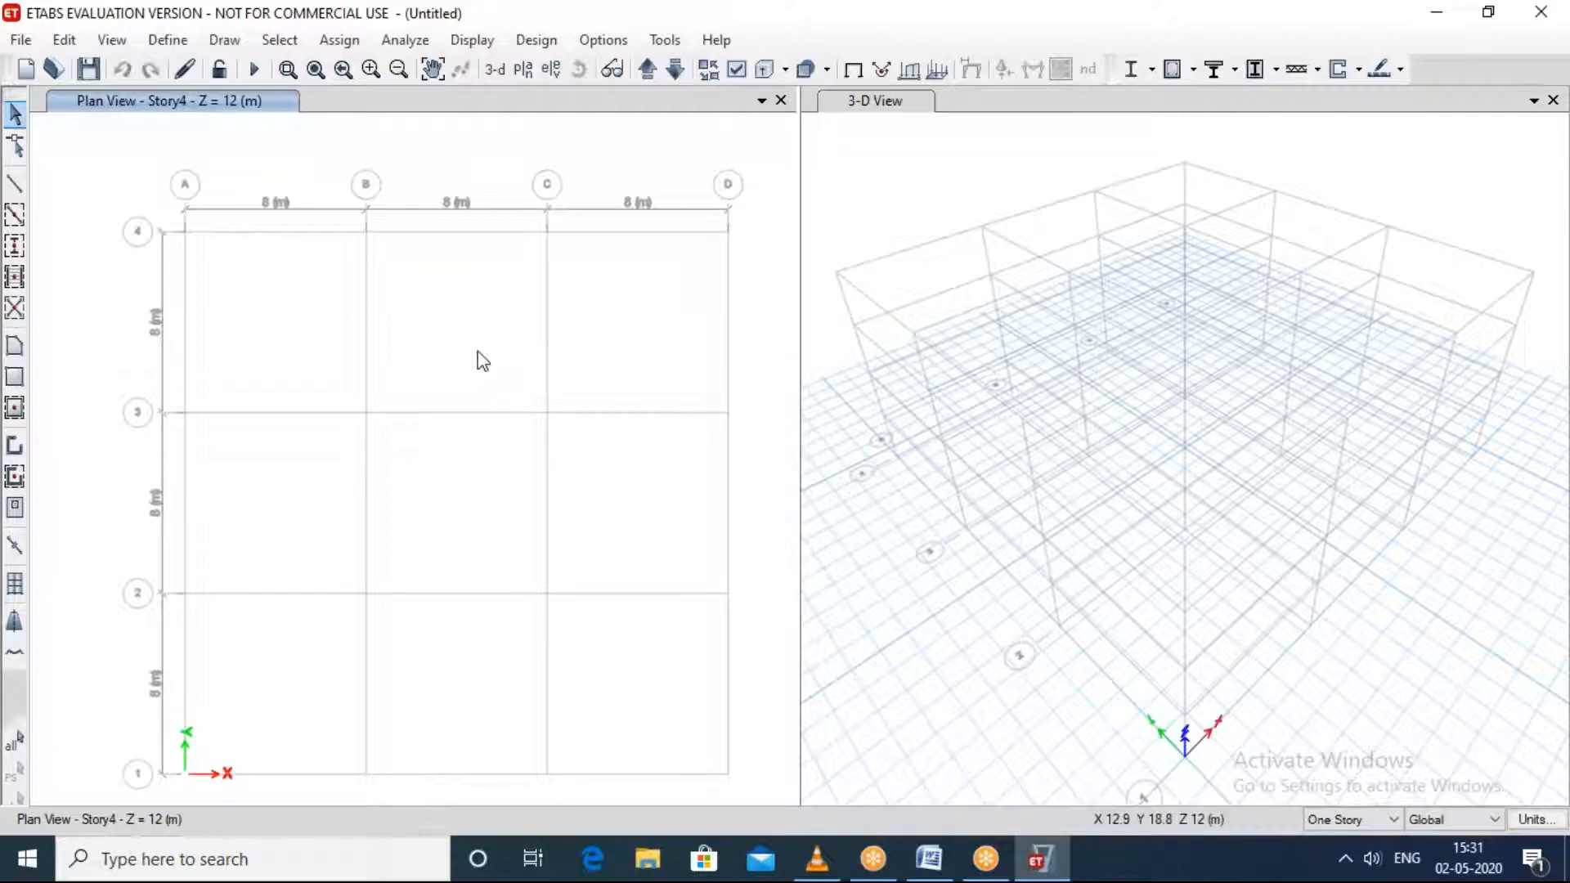
Step: Add one 3 m story above Story4 in the new model's story data, keeping the existing story heights
{"action": "right_click", "coordinate": [459, 483]}
{"action": "left_click", "coordinate": [513, 490]}
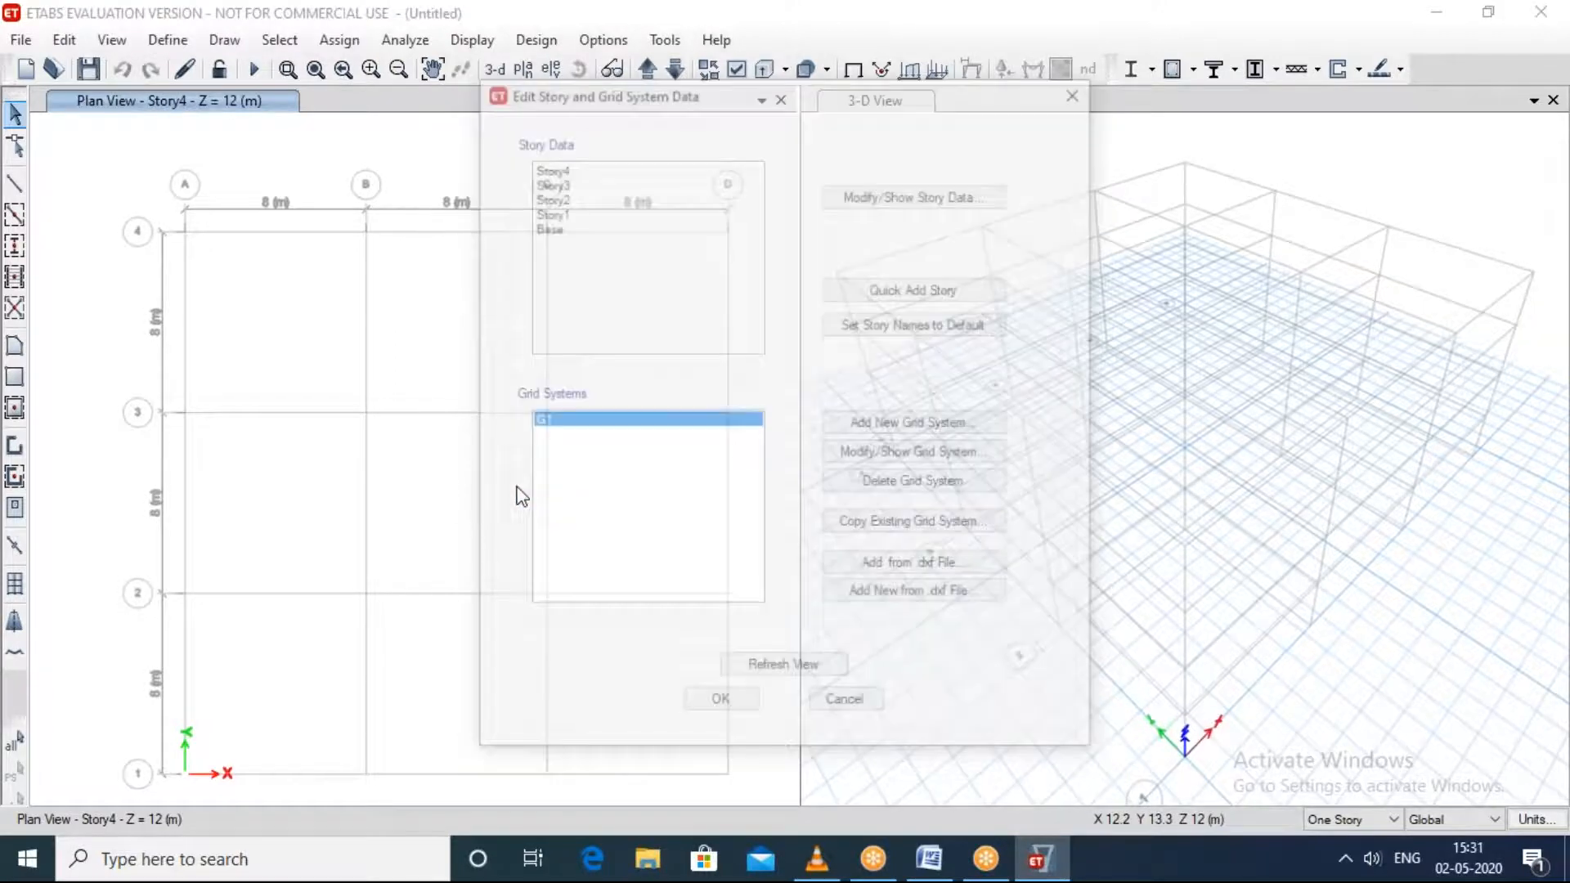
{"action": "left_click", "coordinate": [855, 203]}
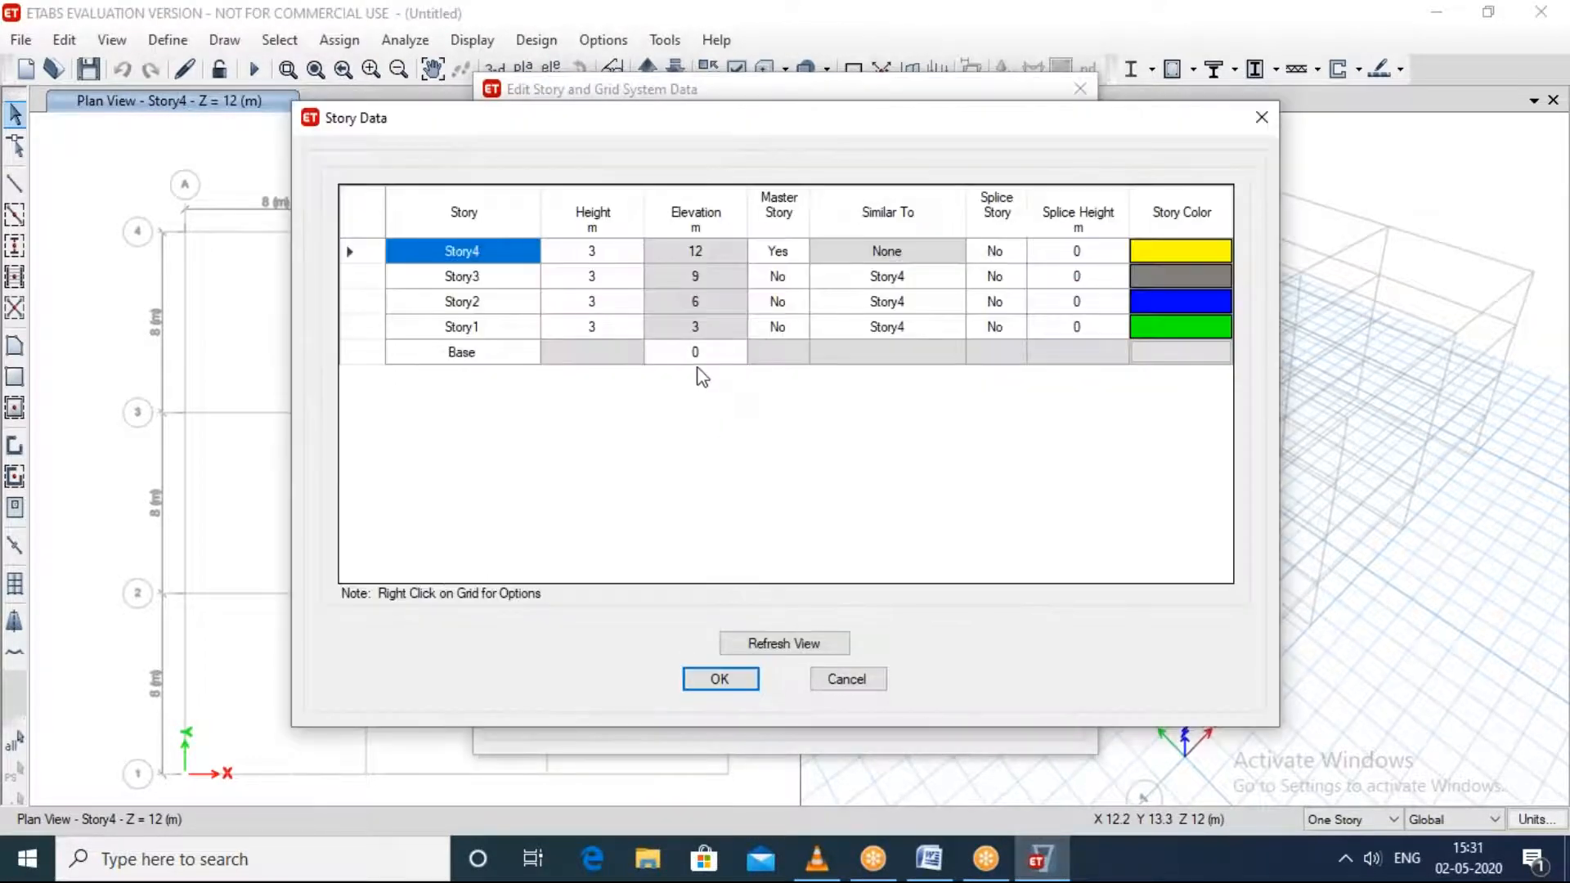
{"action": "right_click", "coordinate": [508, 253]}
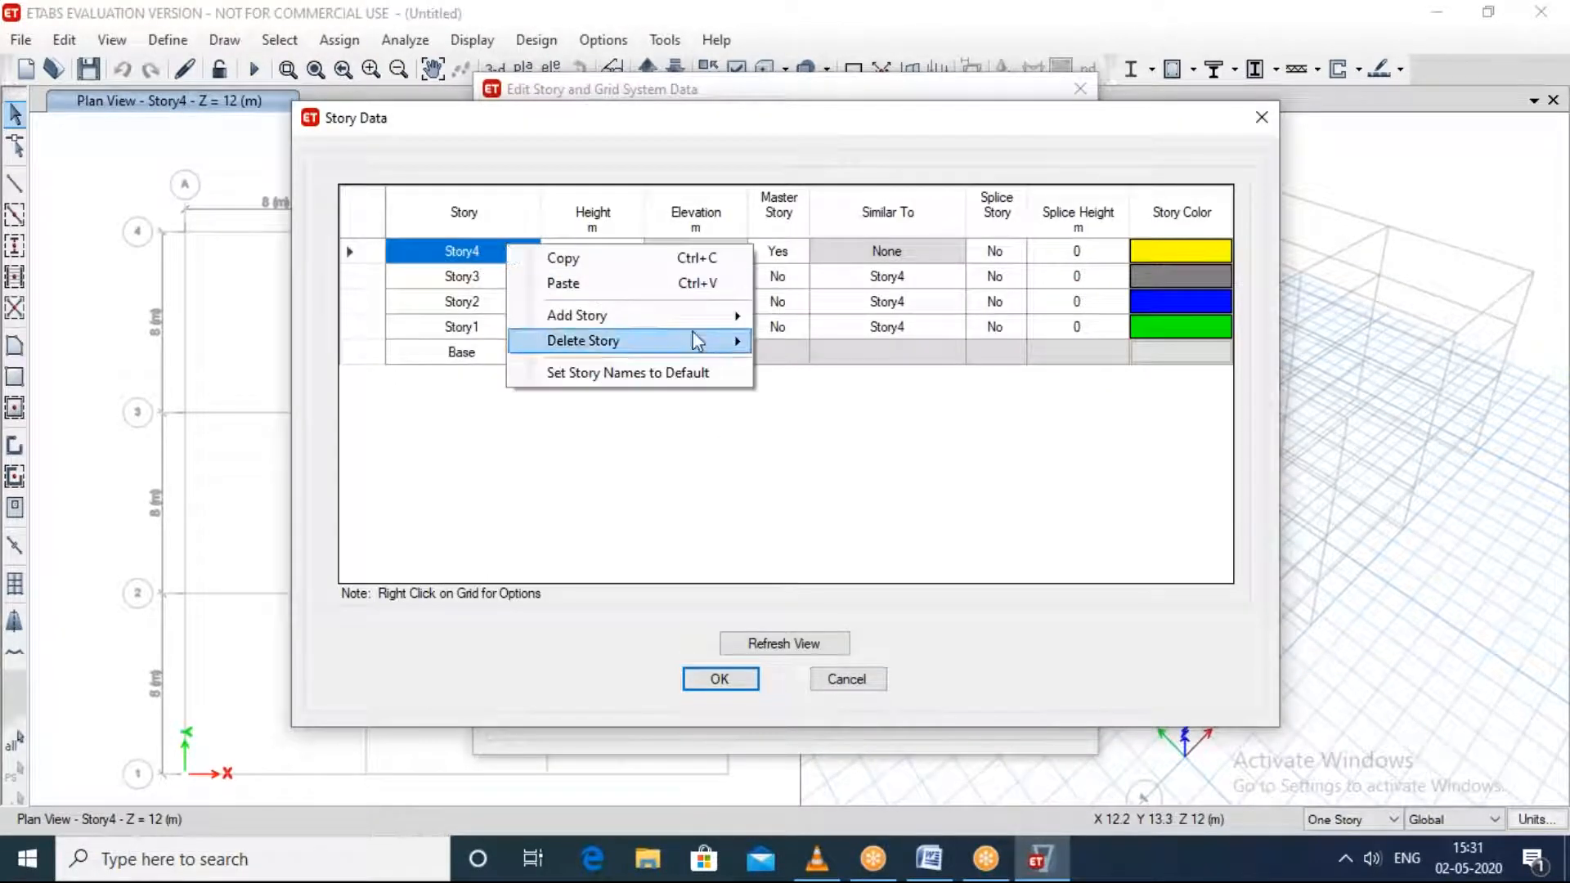
{"action": "mouse_move", "coordinate": [695, 317]}
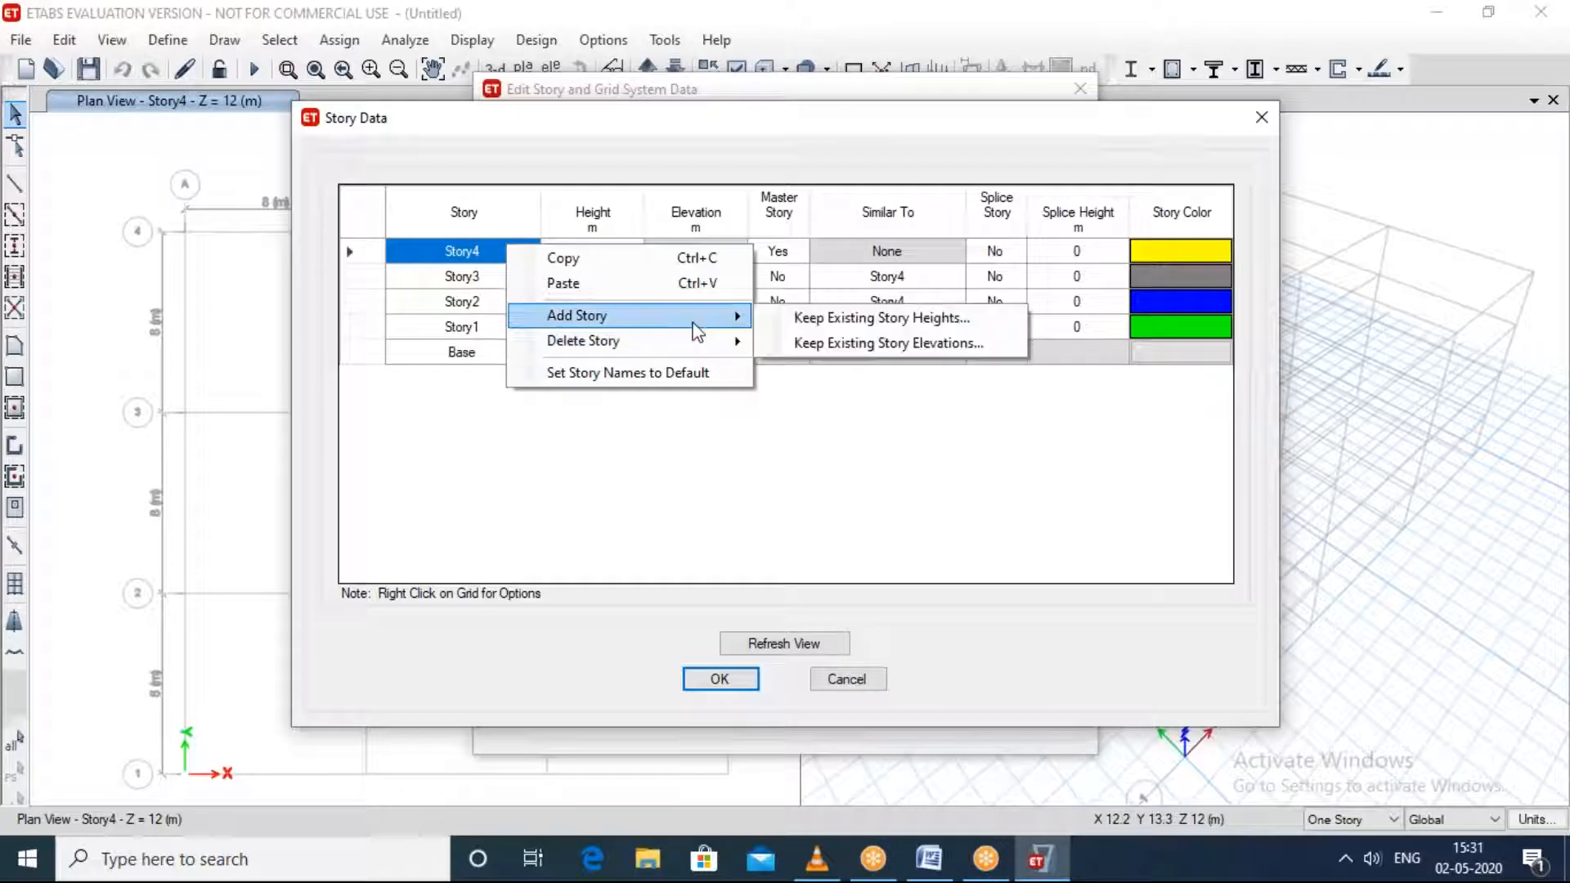
{"action": "left_click", "coordinate": [836, 325]}
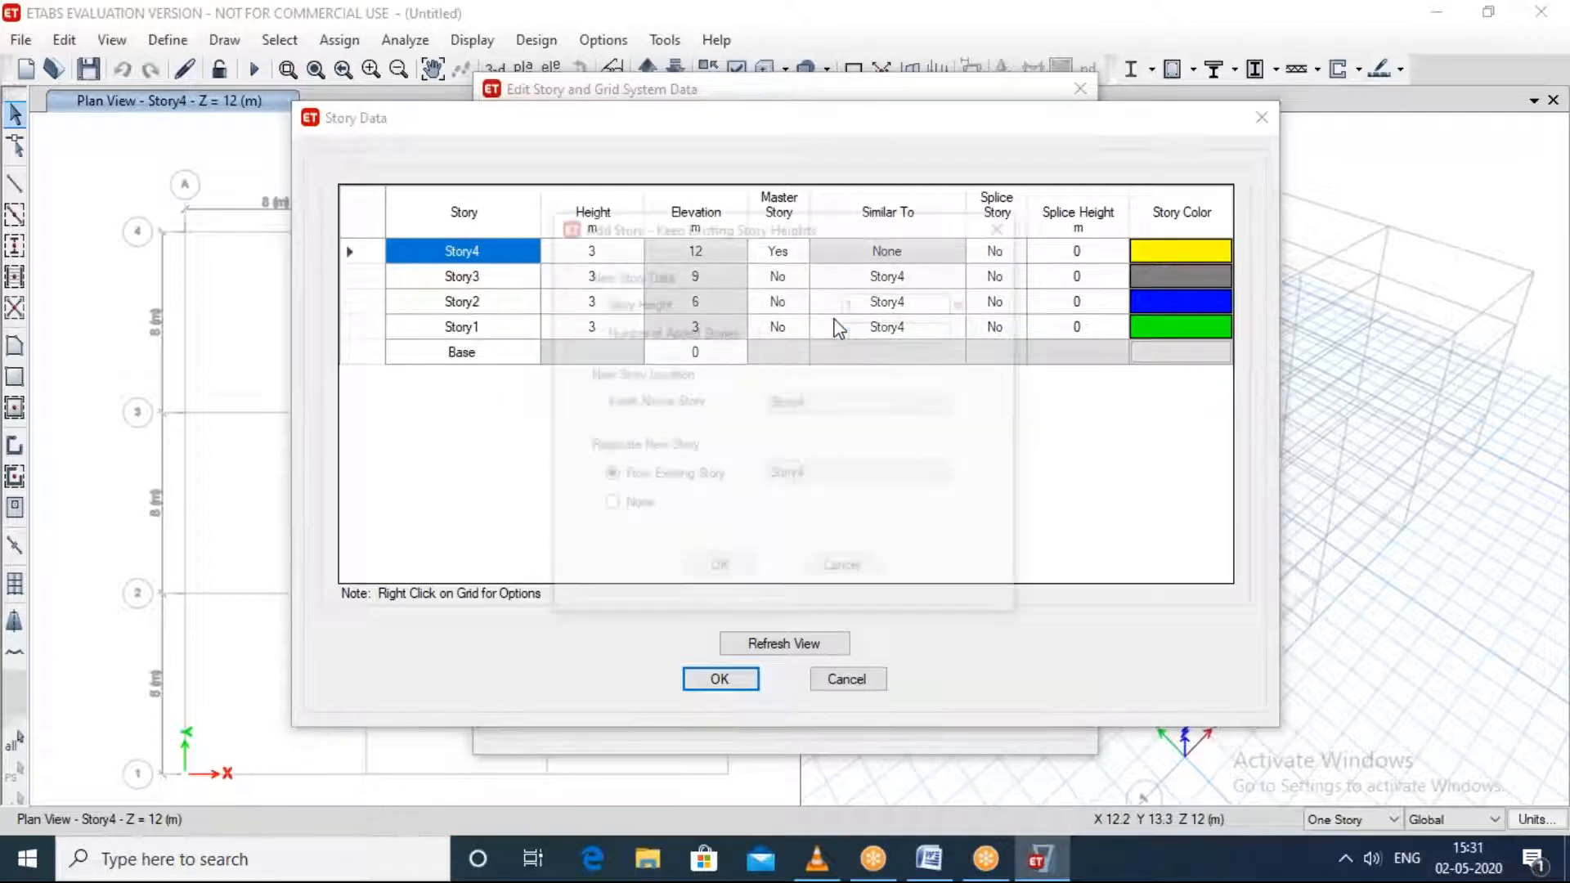
{"action": "left_click", "coordinate": [718, 571]}
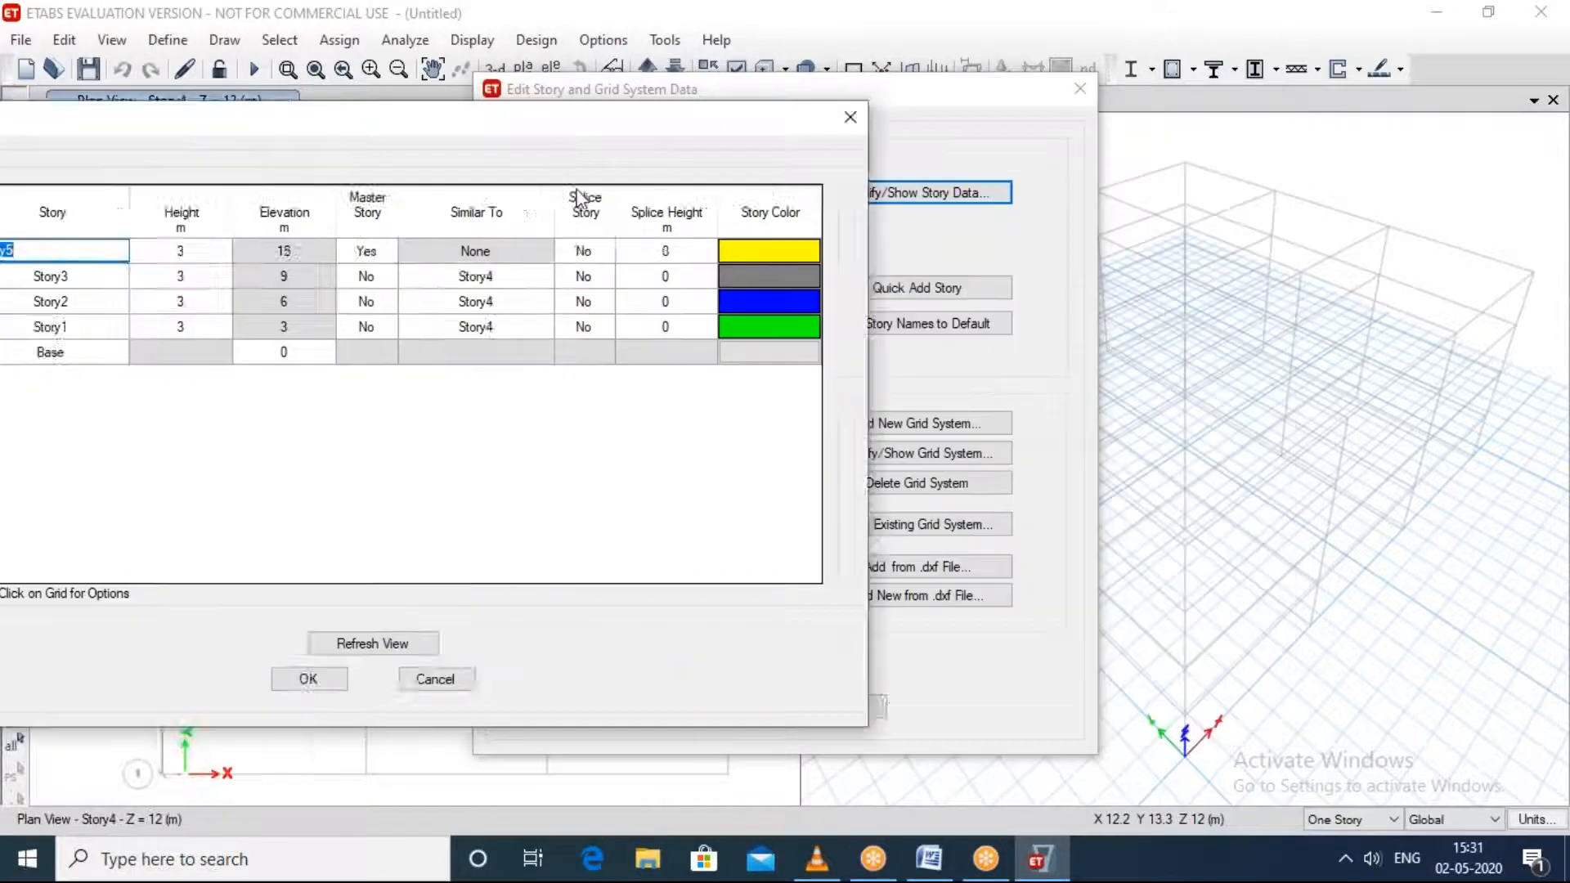
{"action": "left_click_drag", "start_coordinate": [400, 149], "coordinate": [685, 163]}
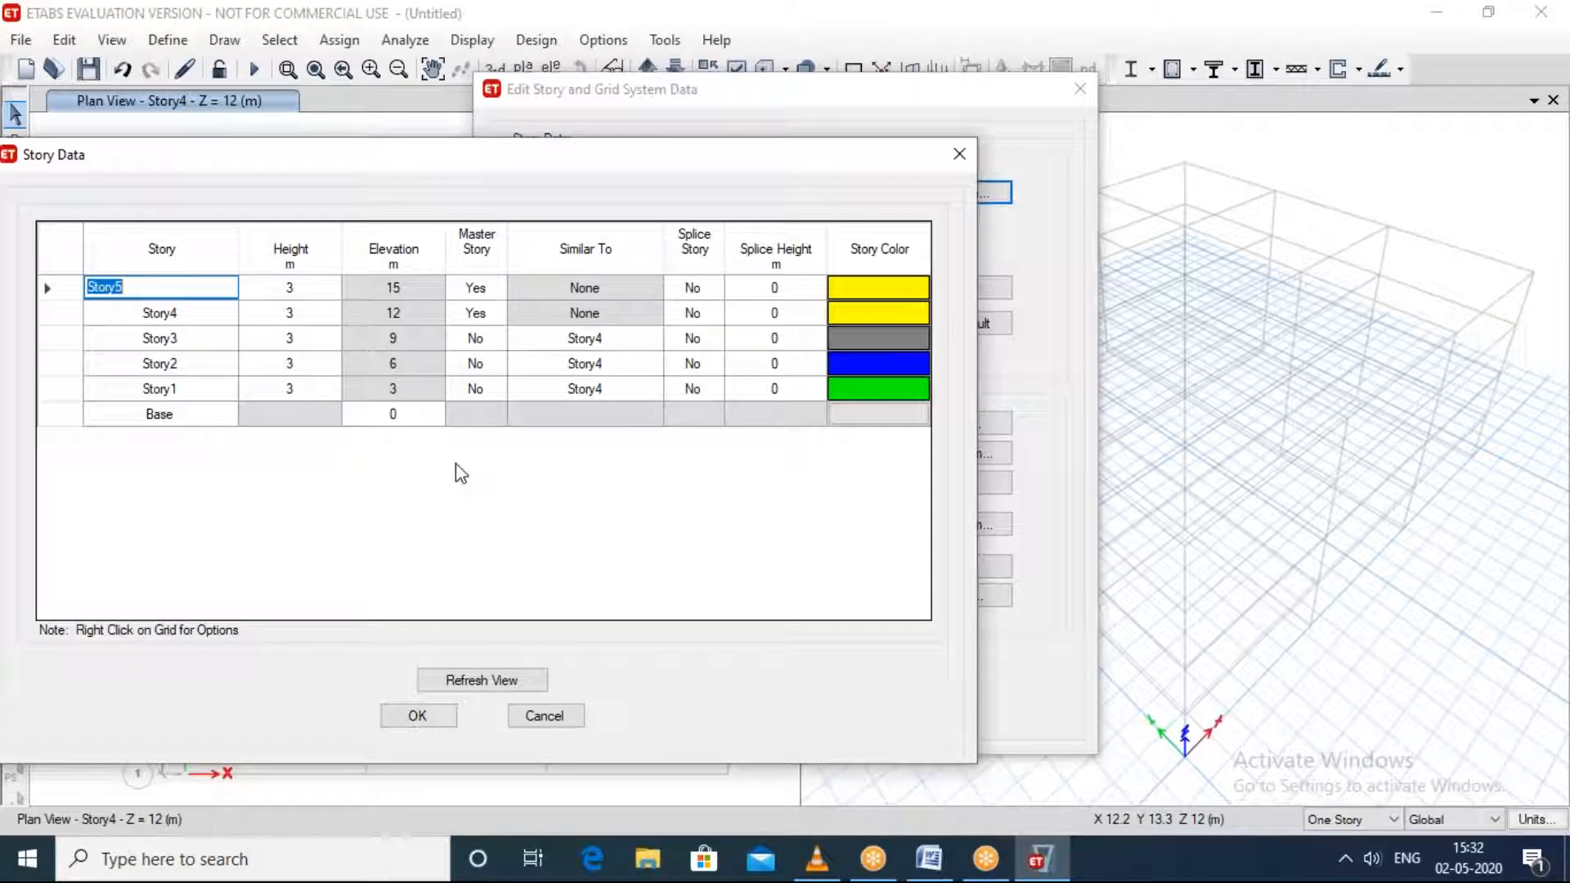
Step: Set Master Story to No for Story5 and Story4, and finish editing the story data without saving the model
{"action": "left_click", "coordinate": [478, 314]}
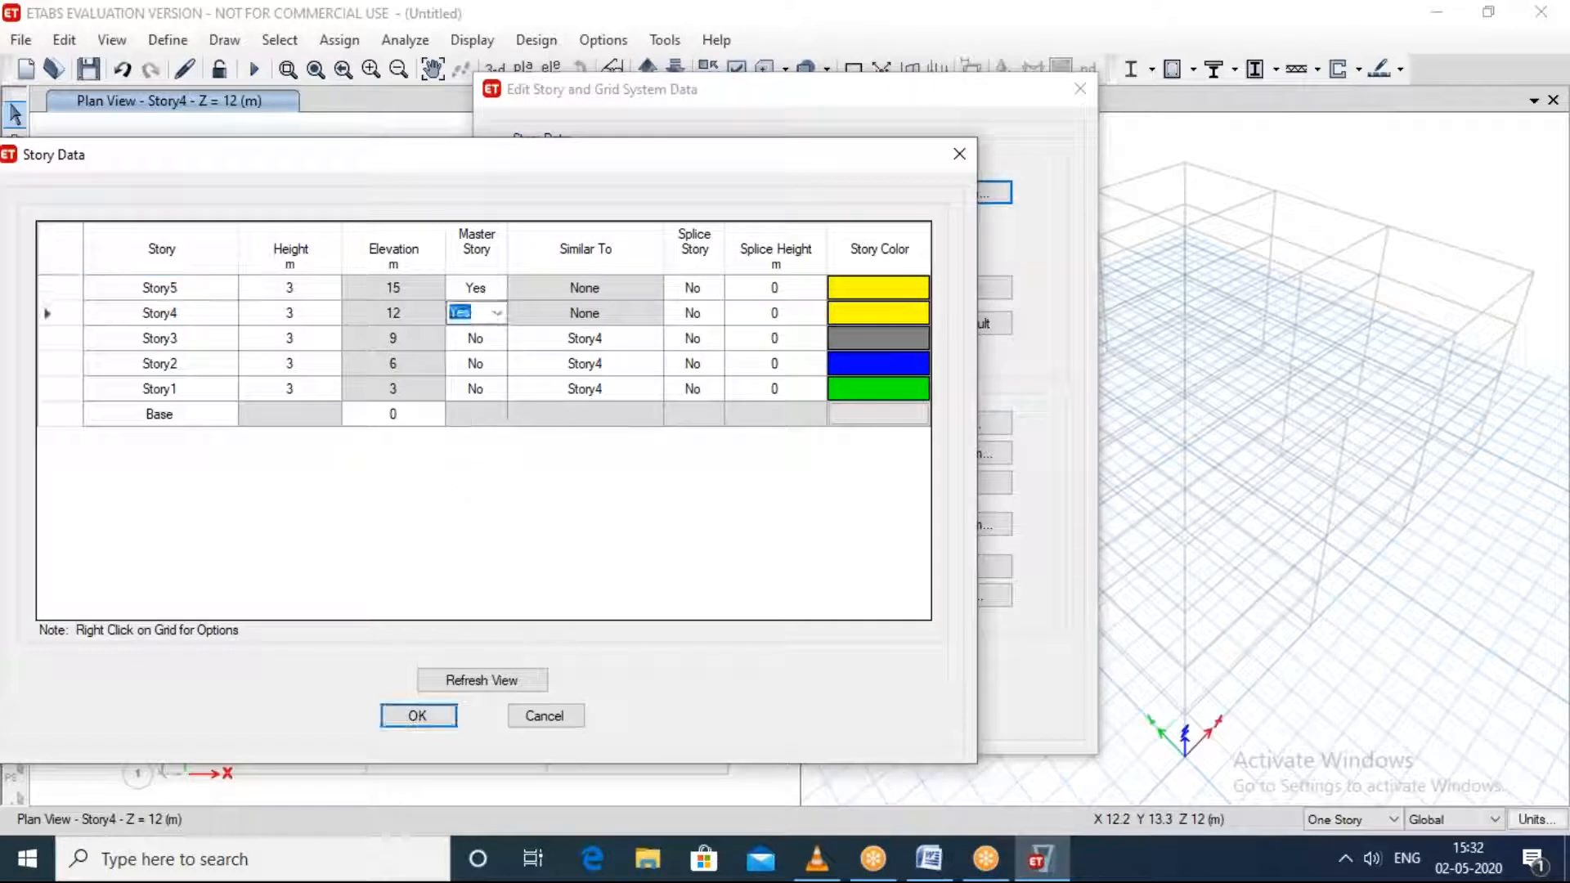
{"action": "left_click", "coordinate": [488, 290]}
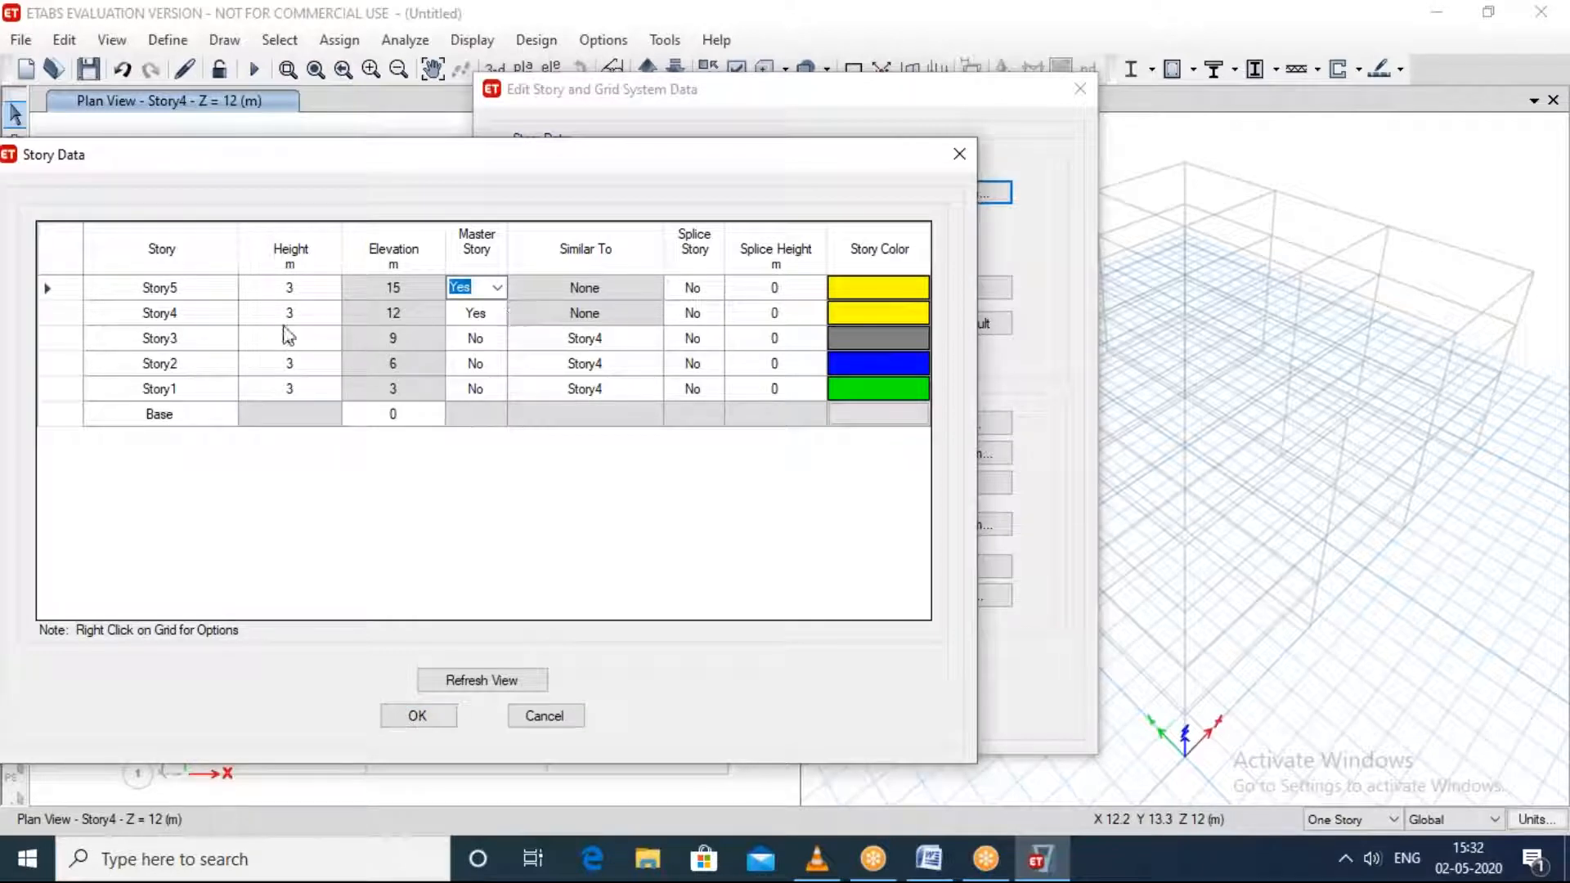
{"action": "left_click", "coordinate": [196, 321]}
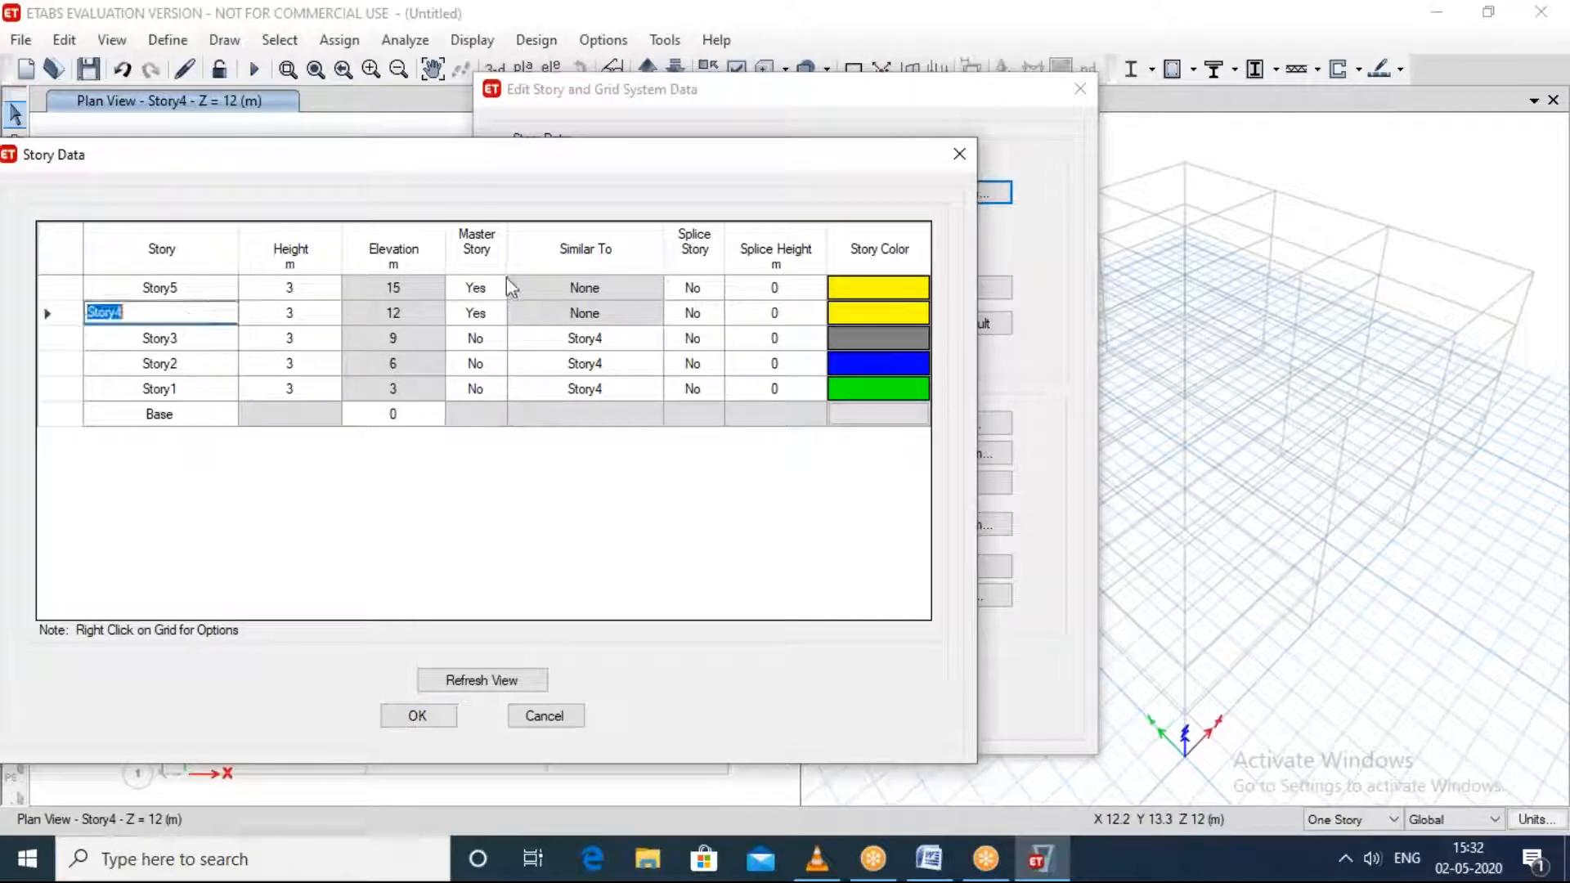
{"action": "left_click", "coordinate": [492, 318]}
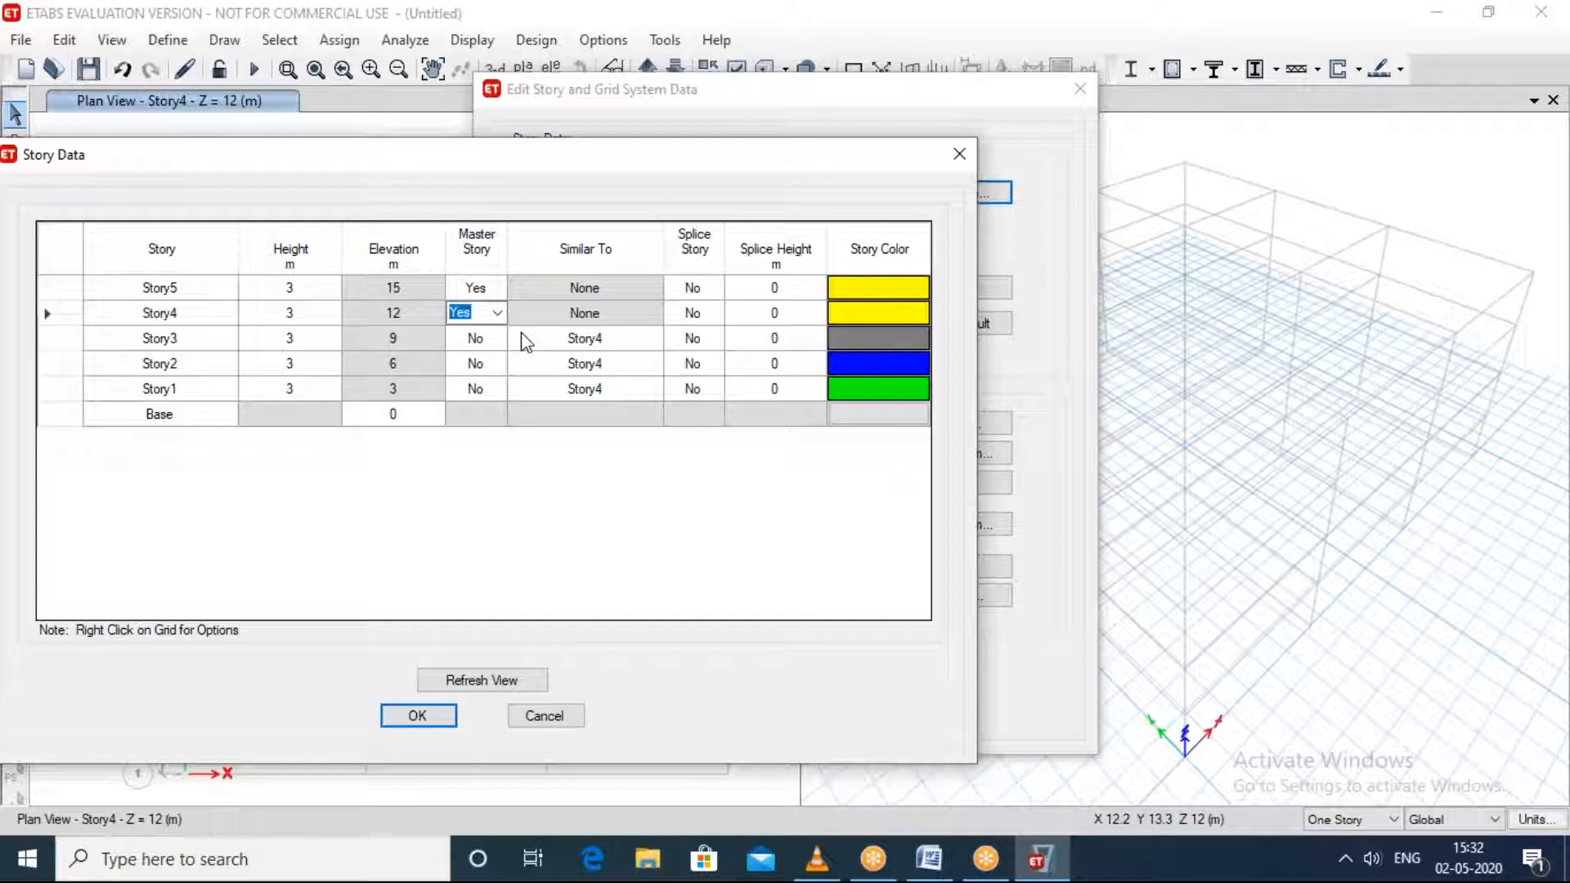
{"action": "left_click", "coordinate": [505, 296]}
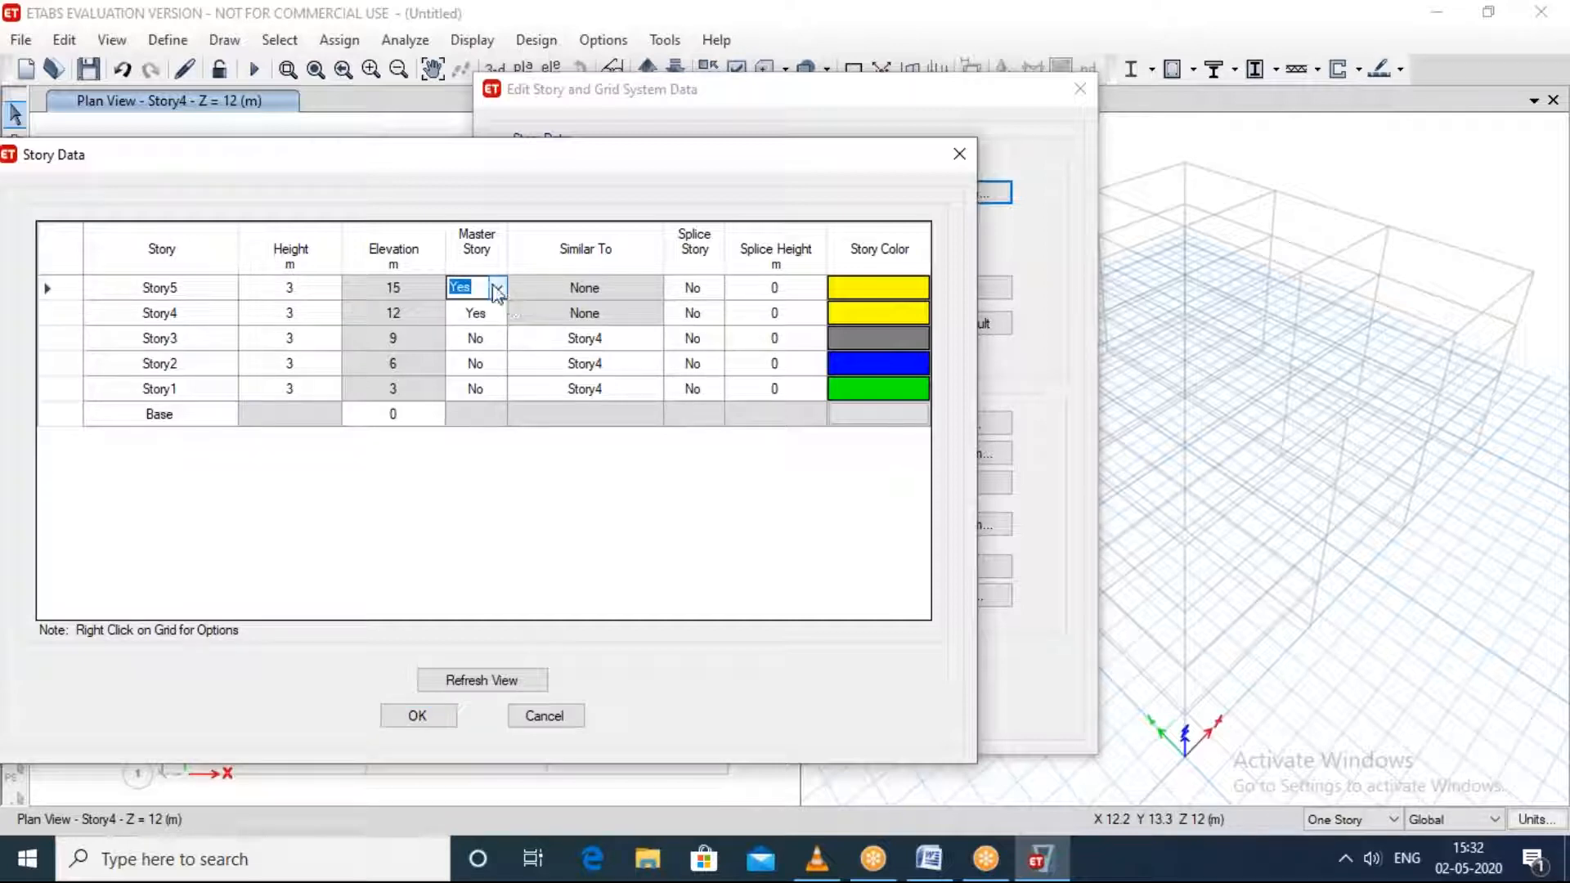
{"action": "left_click", "coordinate": [497, 288]}
{"action": "left_click", "coordinate": [501, 323]}
{"action": "left_click", "coordinate": [500, 319]}
{"action": "left_click", "coordinate": [496, 313]}
{"action": "left_click", "coordinate": [482, 348]}
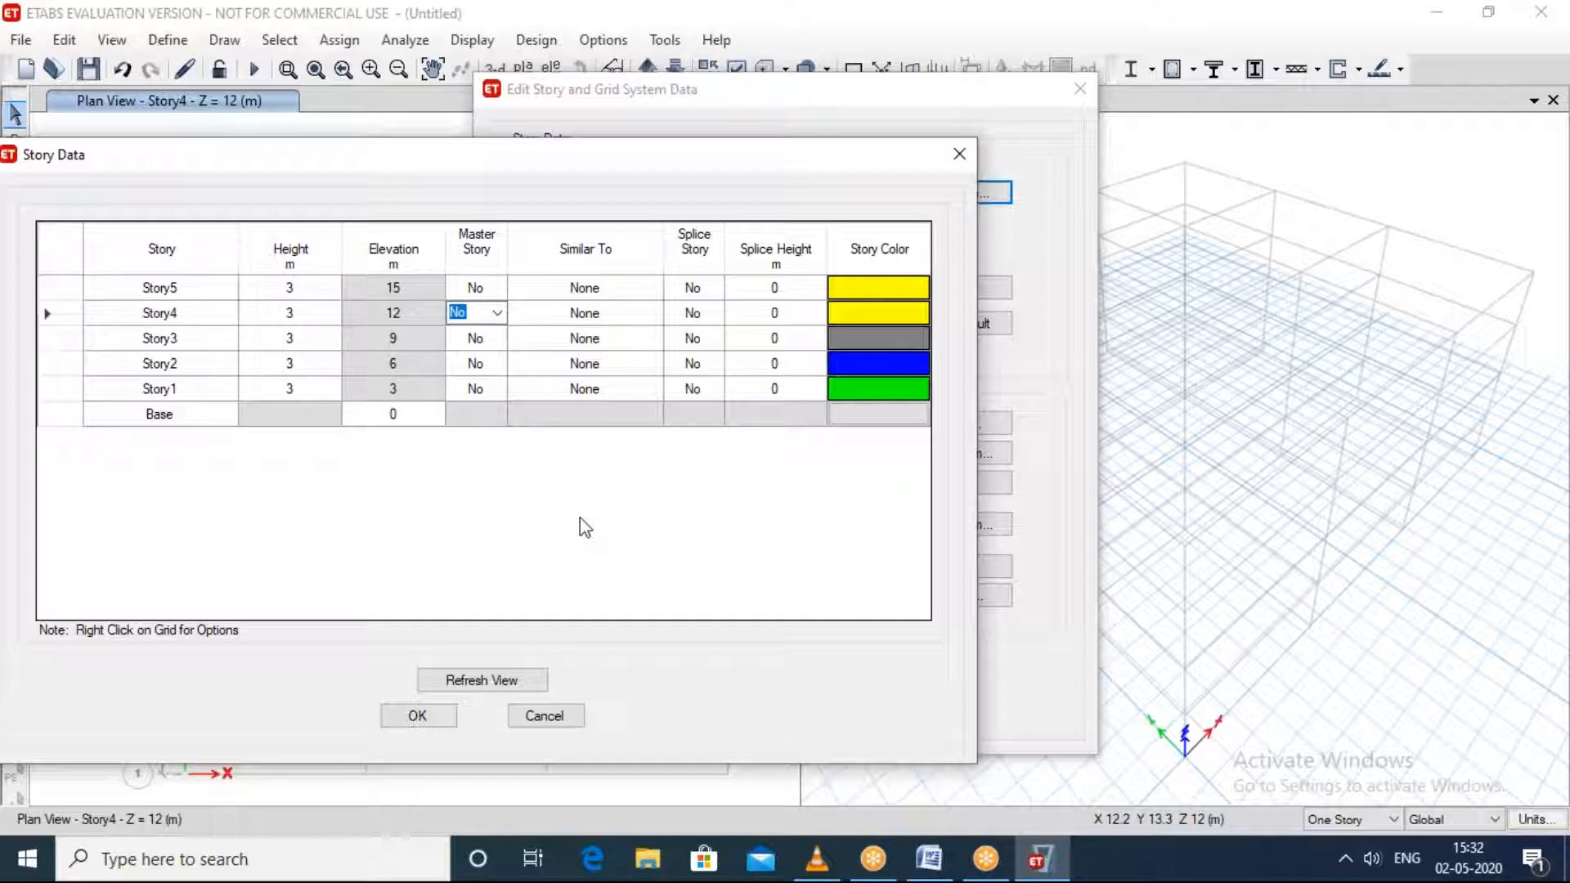
{"action": "left_click", "coordinate": [1403, 123]}
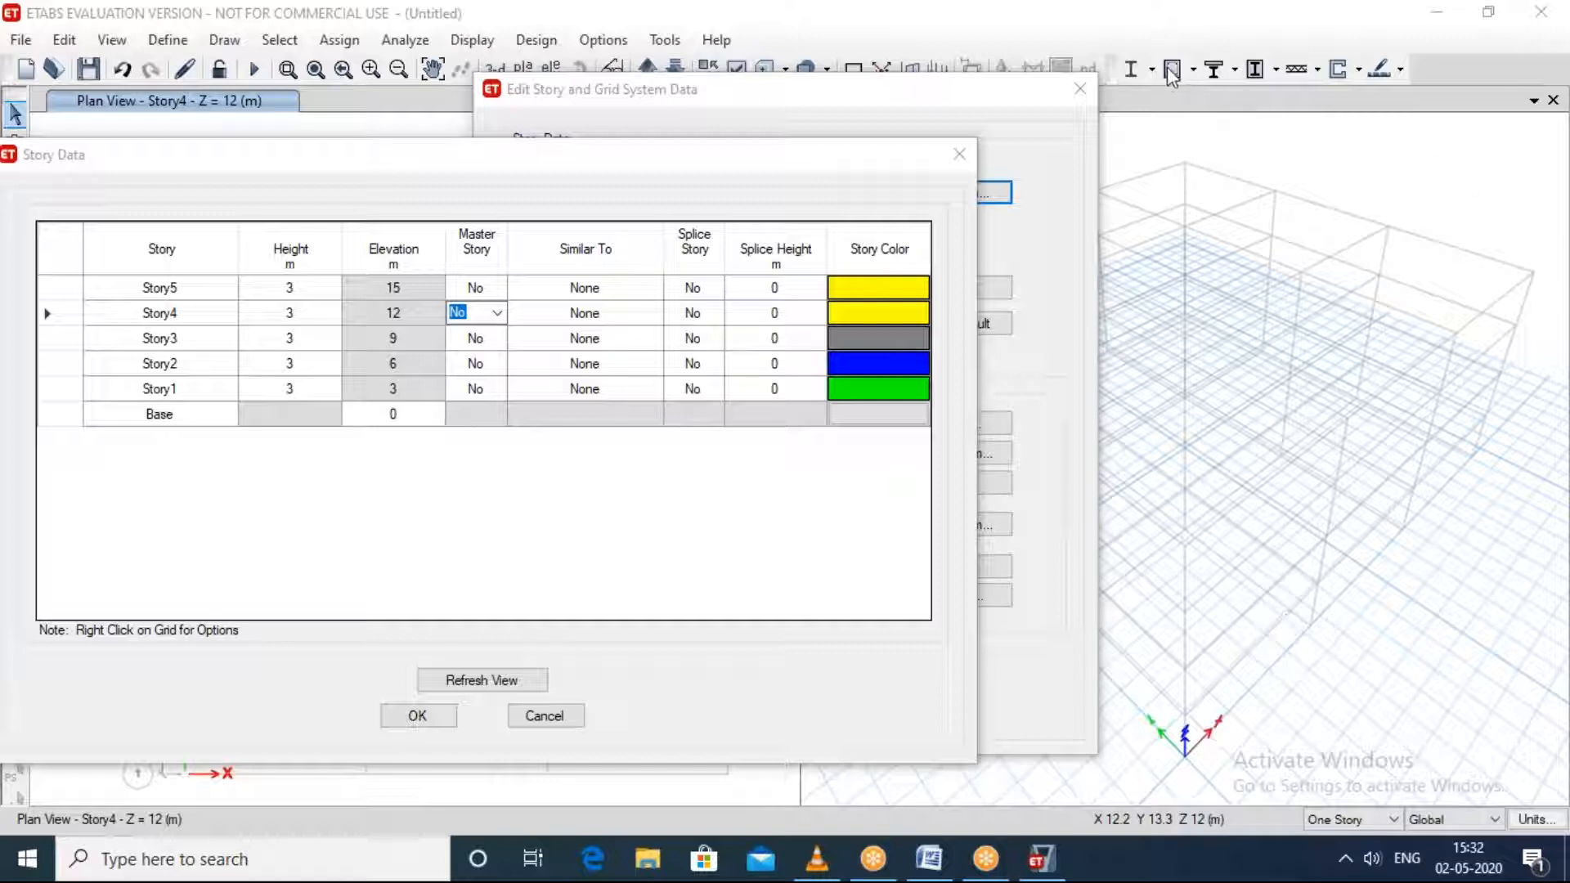
{"action": "left_click", "coordinate": [958, 154]}
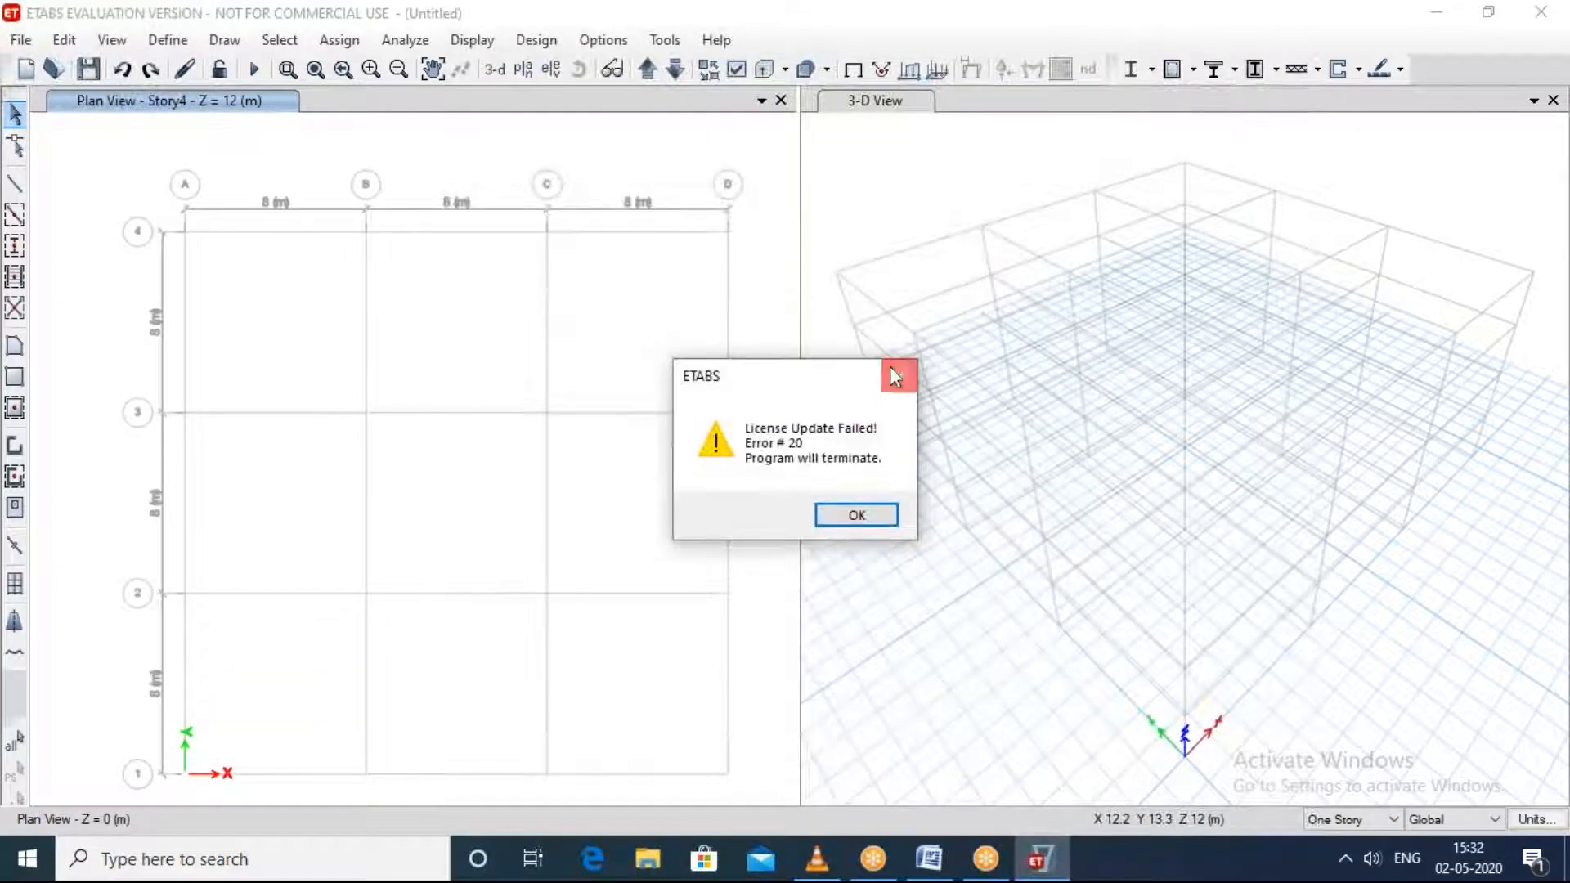
{"action": "left_click", "coordinate": [900, 373]}
{"action": "left_click", "coordinate": [905, 517]}
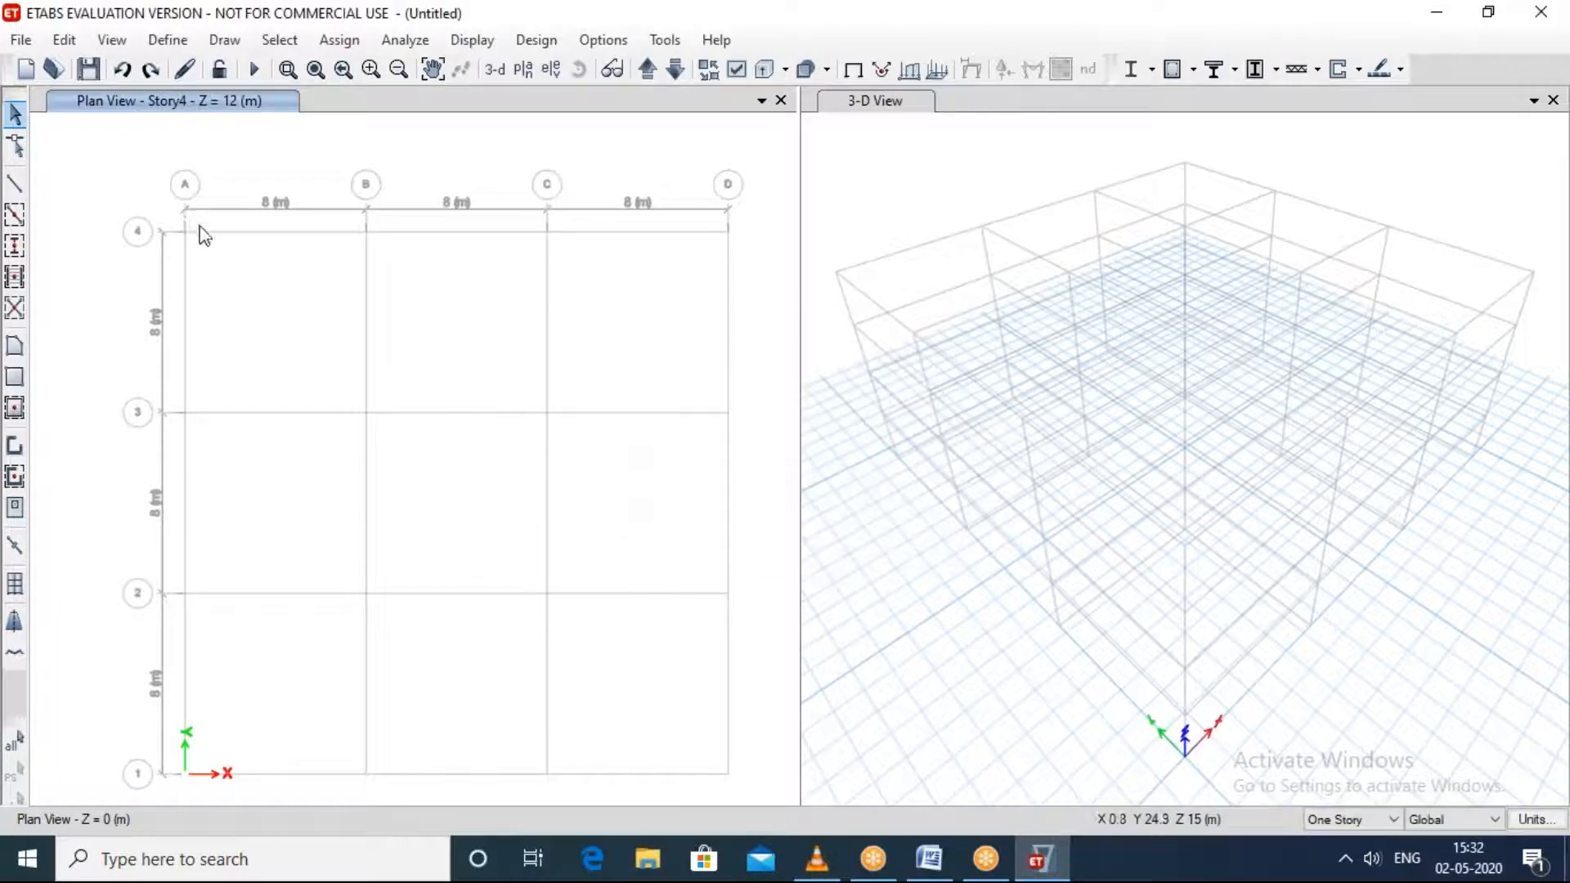
Step: Delete Story4, Story3 and Story2 from the story data, keeping only Story1 above the base
{"action": "right_click", "coordinate": [437, 306]}
{"action": "left_click", "coordinate": [470, 321]}
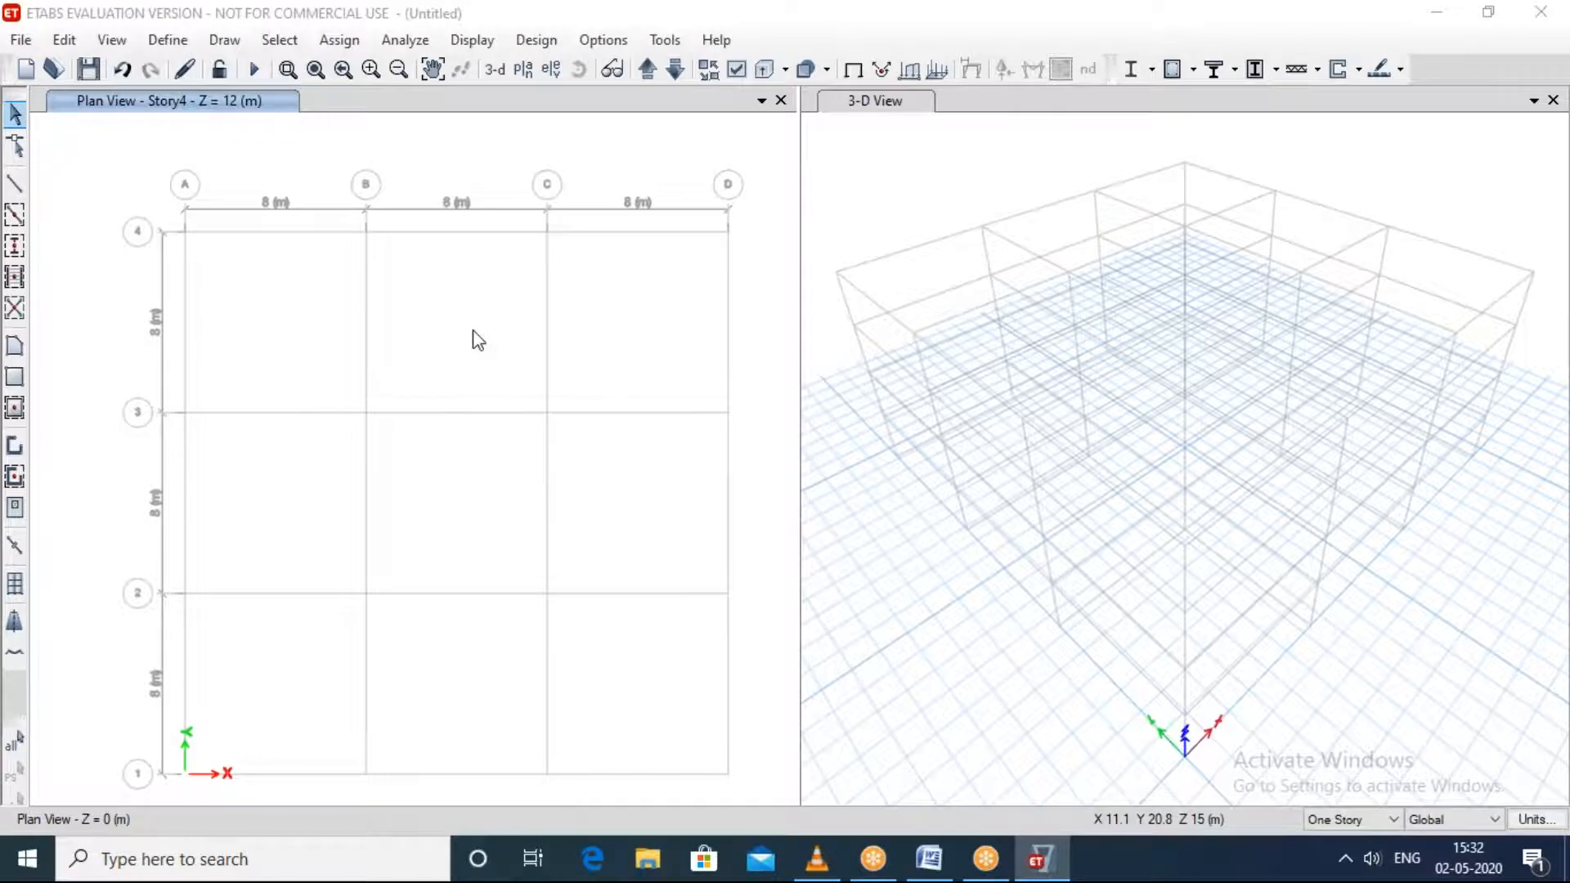
{"action": "left_click", "coordinate": [844, 190]}
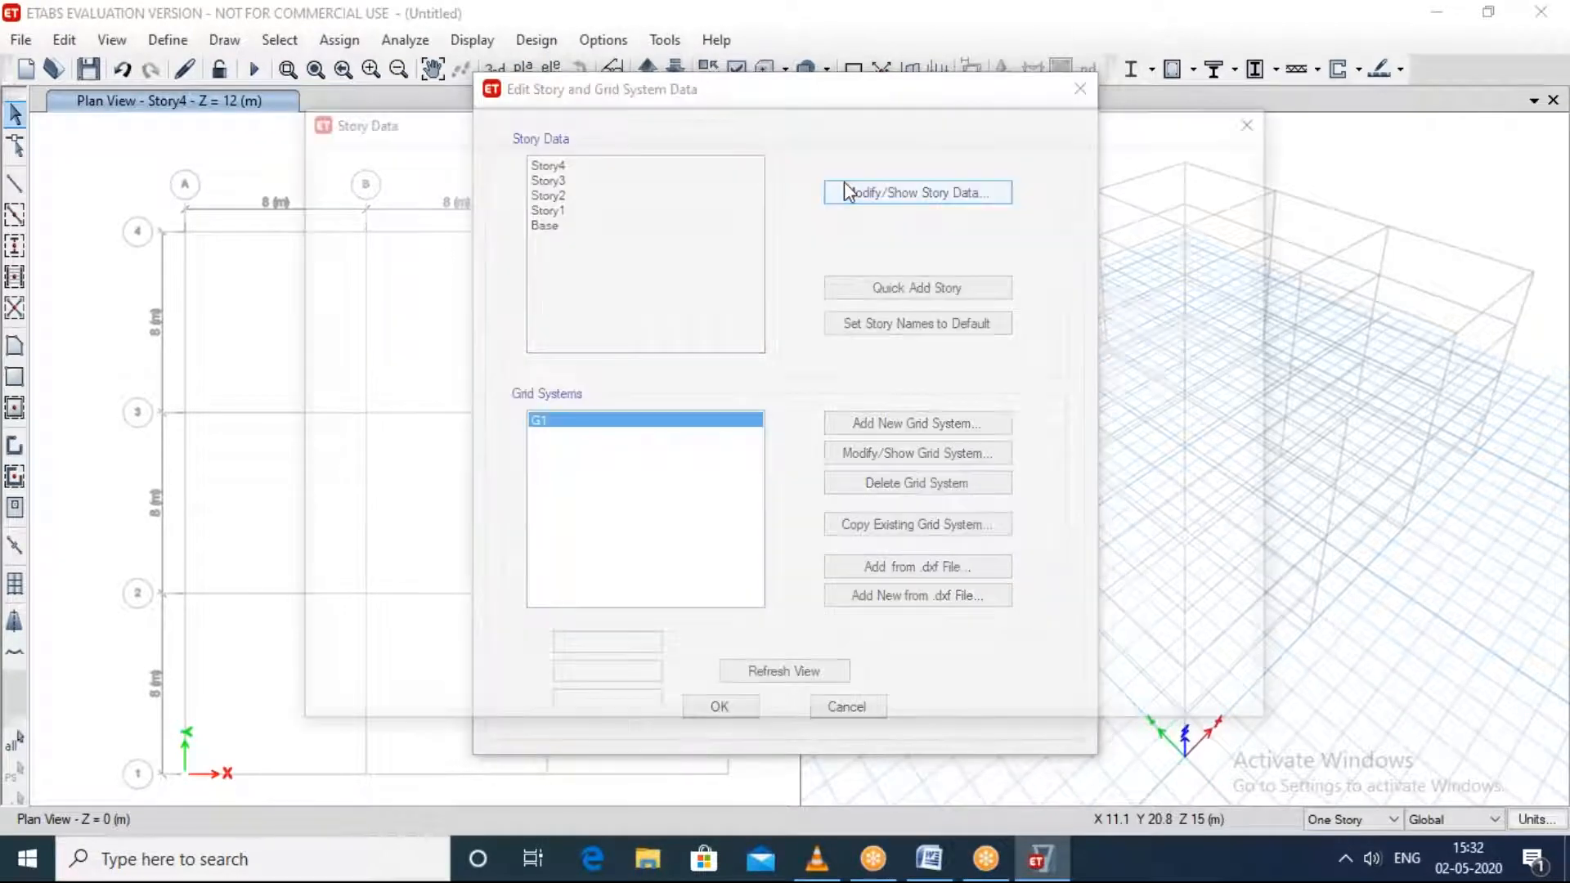
{"action": "left_click", "coordinate": [488, 280]}
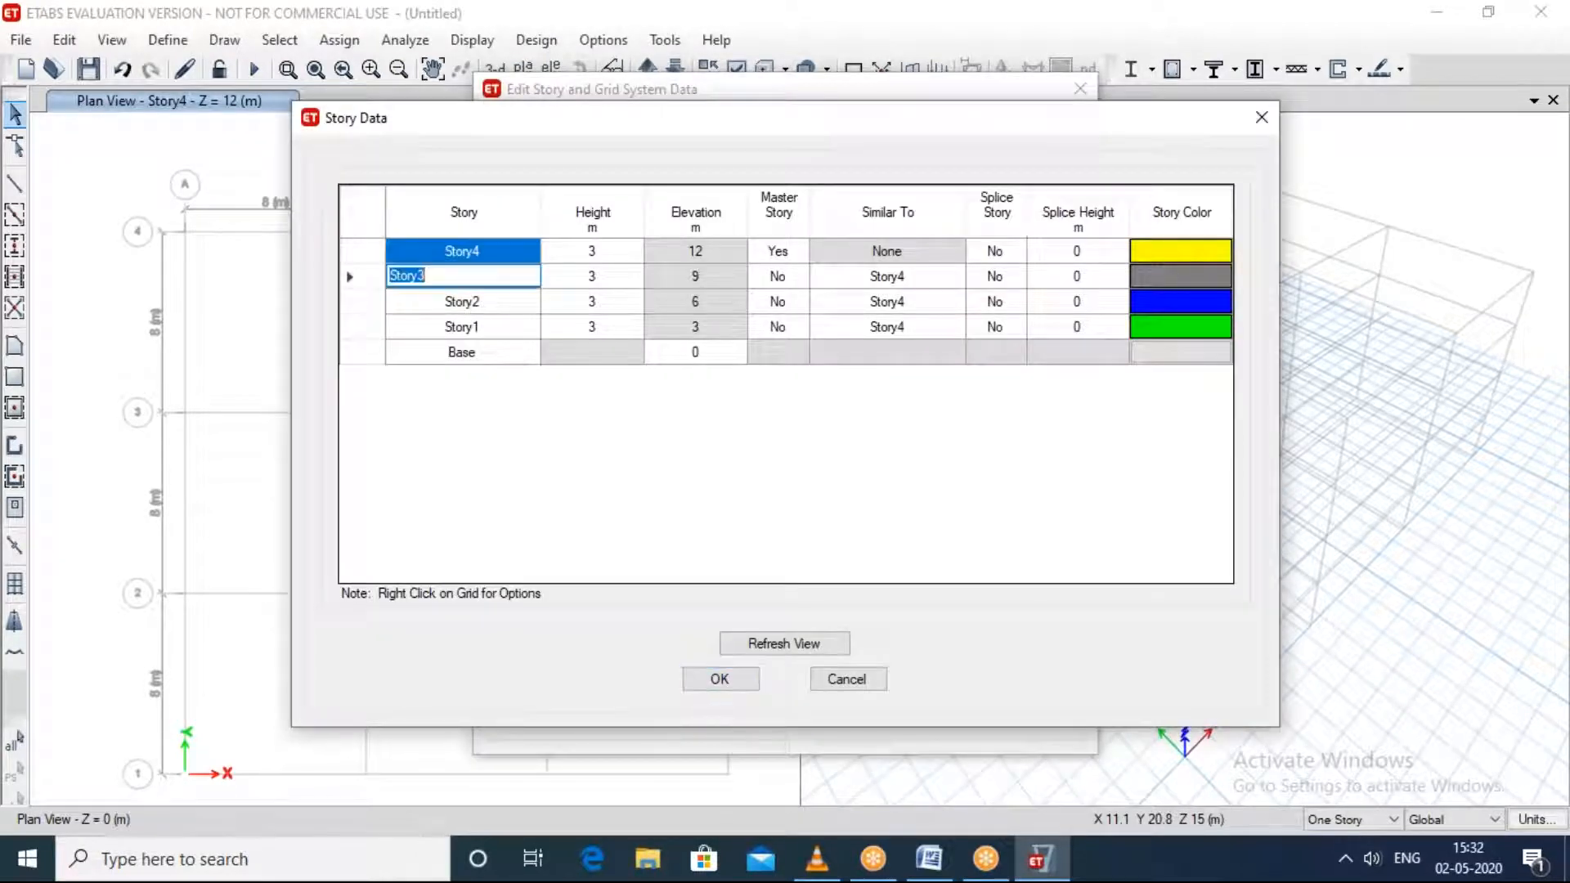
{"action": "left_click", "coordinate": [472, 304]}
{"action": "right_click", "coordinate": [475, 304]}
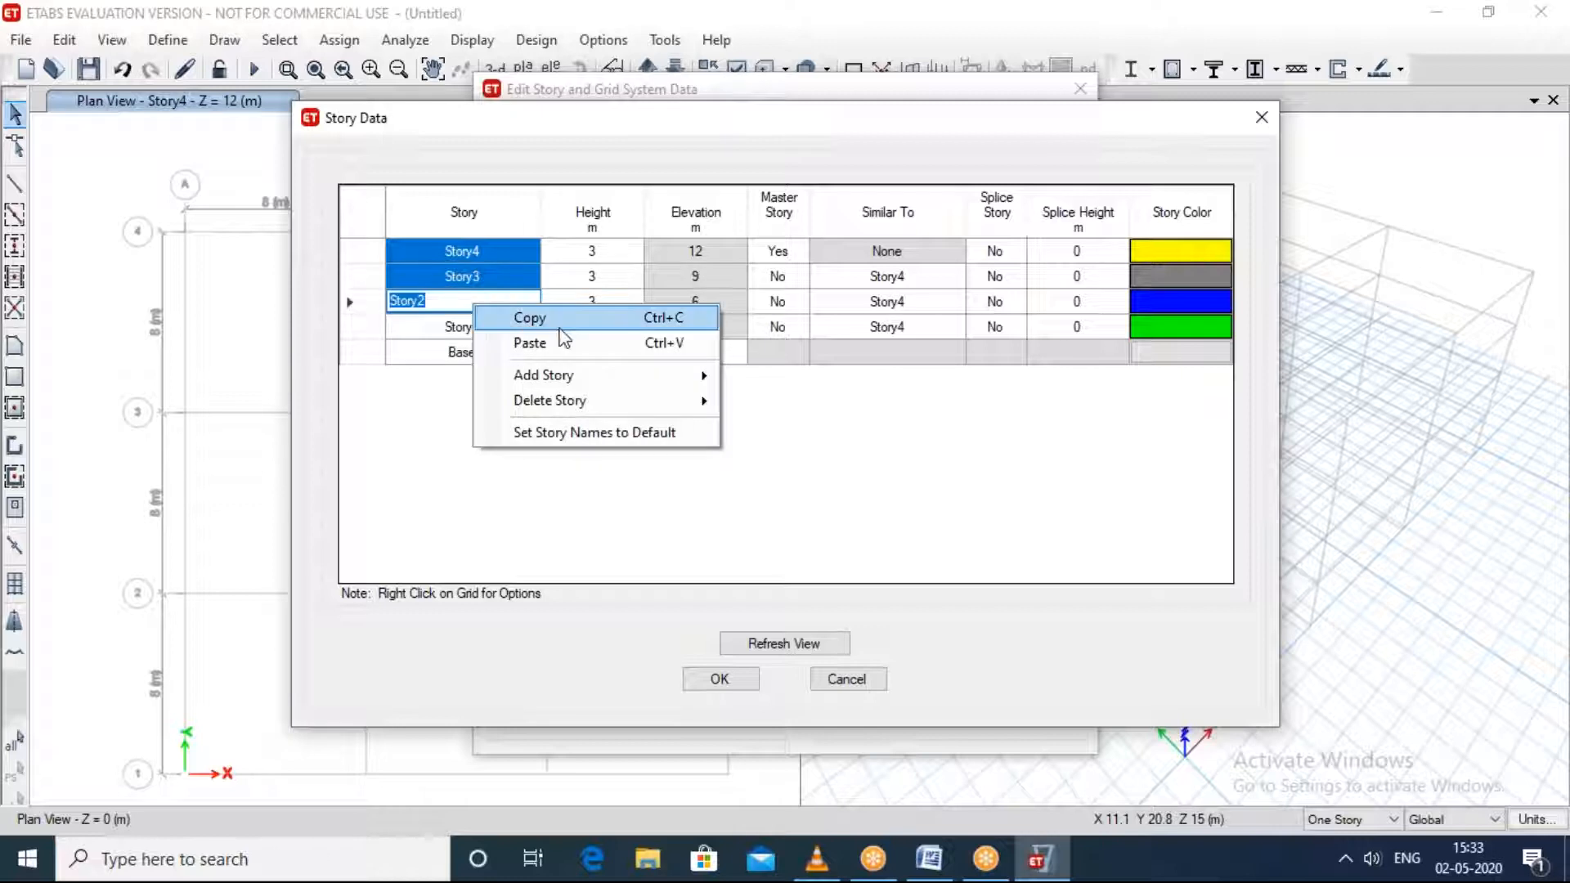
{"action": "mouse_move", "coordinate": [602, 399]}
{"action": "left_click", "coordinate": [789, 400]}
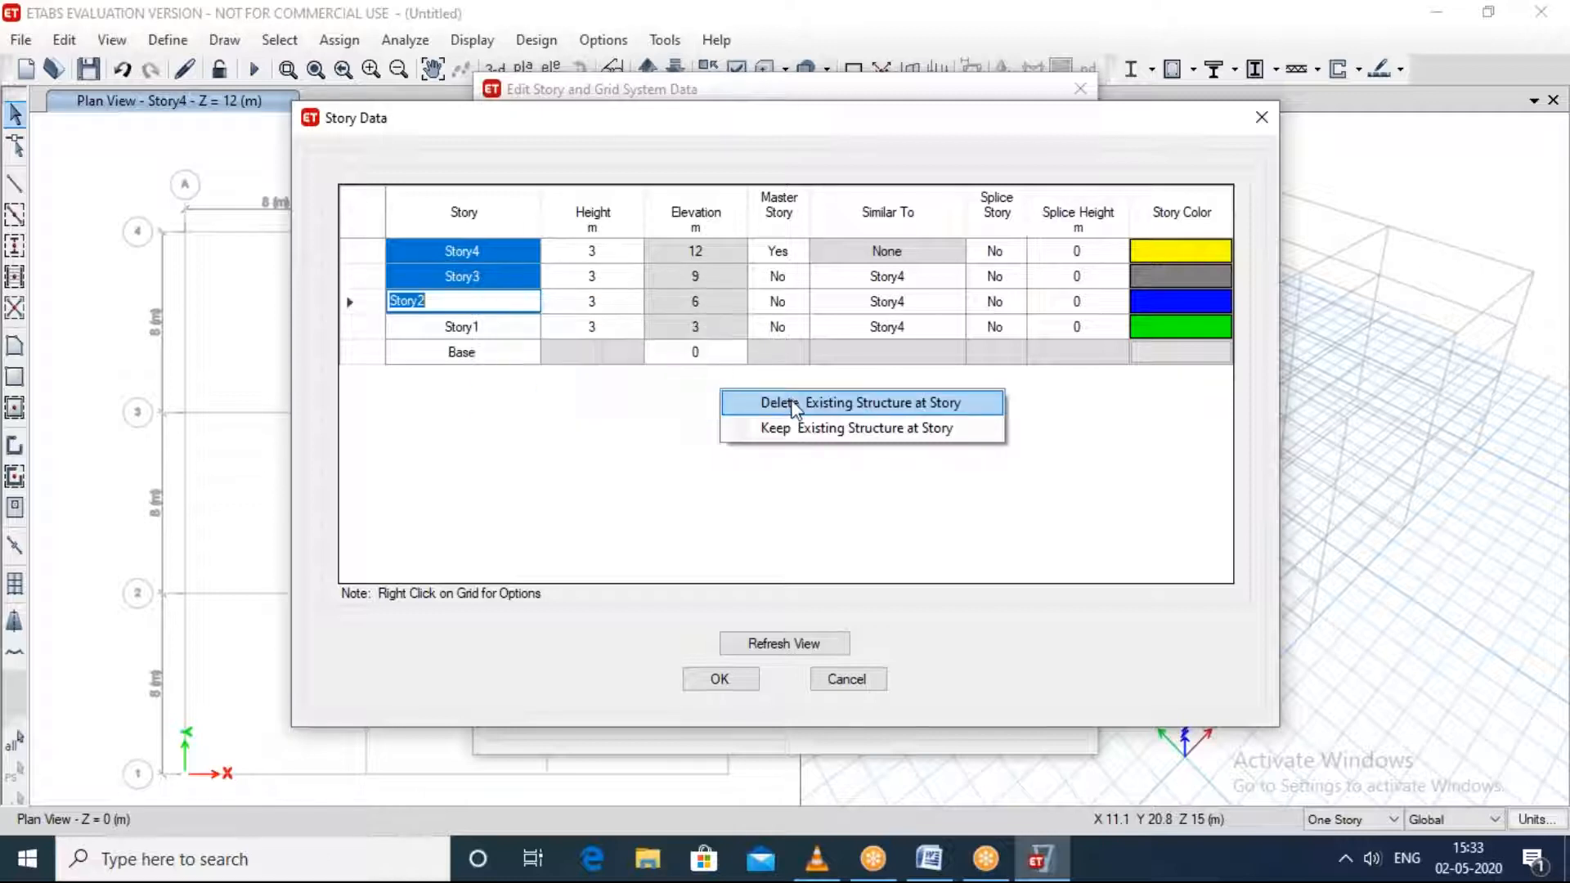
{"action": "left_click", "coordinate": [721, 689]}
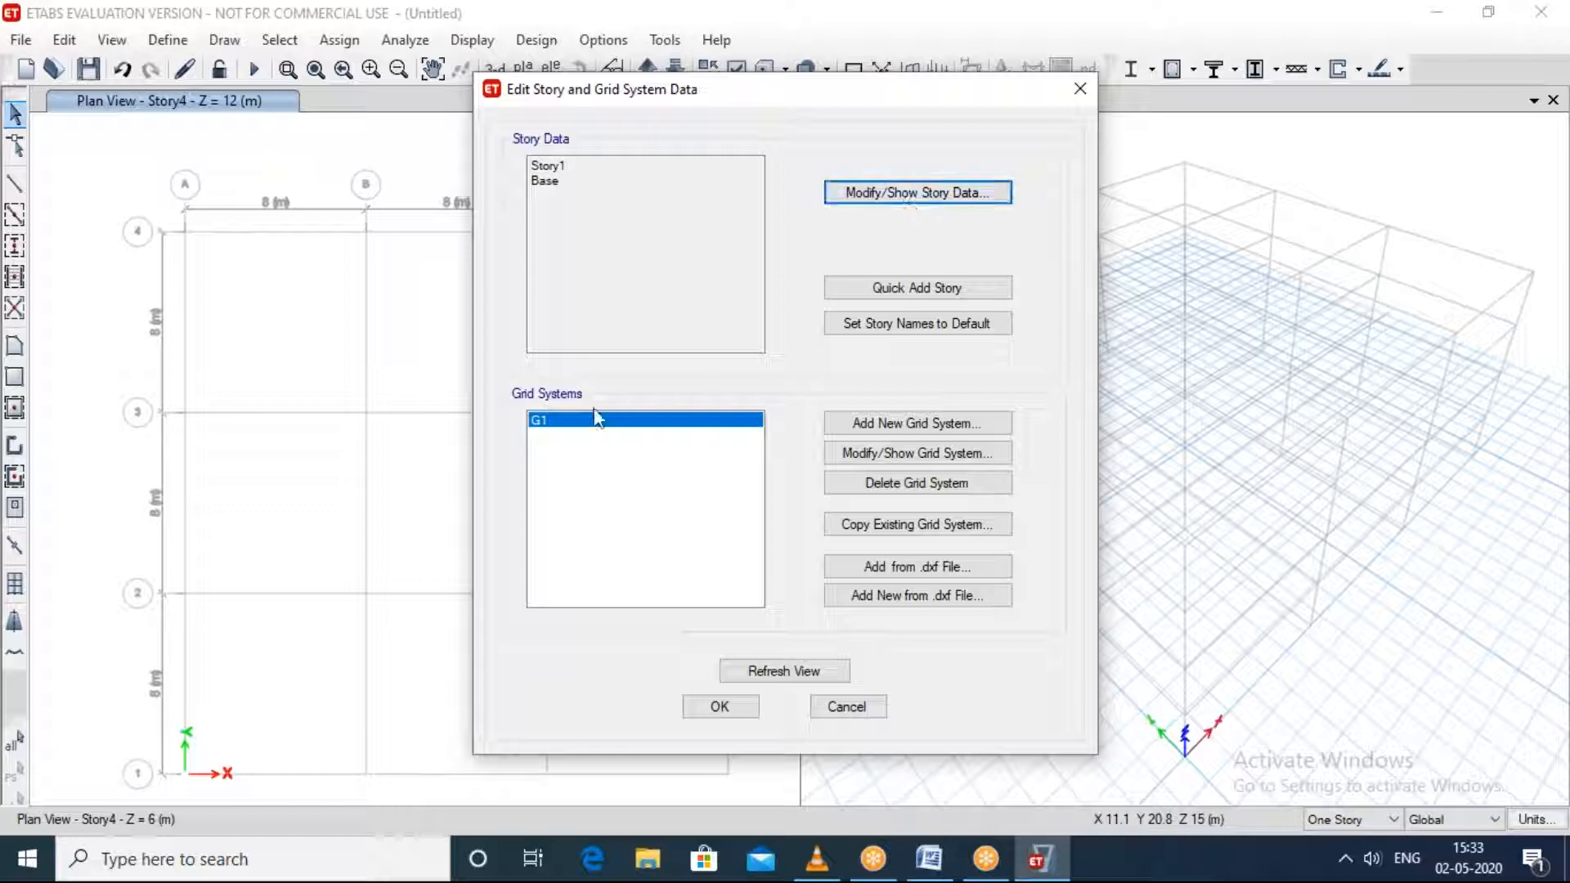
Step: Open grid system G1 for modification and review the ordinates of its X and Y grid lines
{"action": "left_click", "coordinate": [901, 456]}
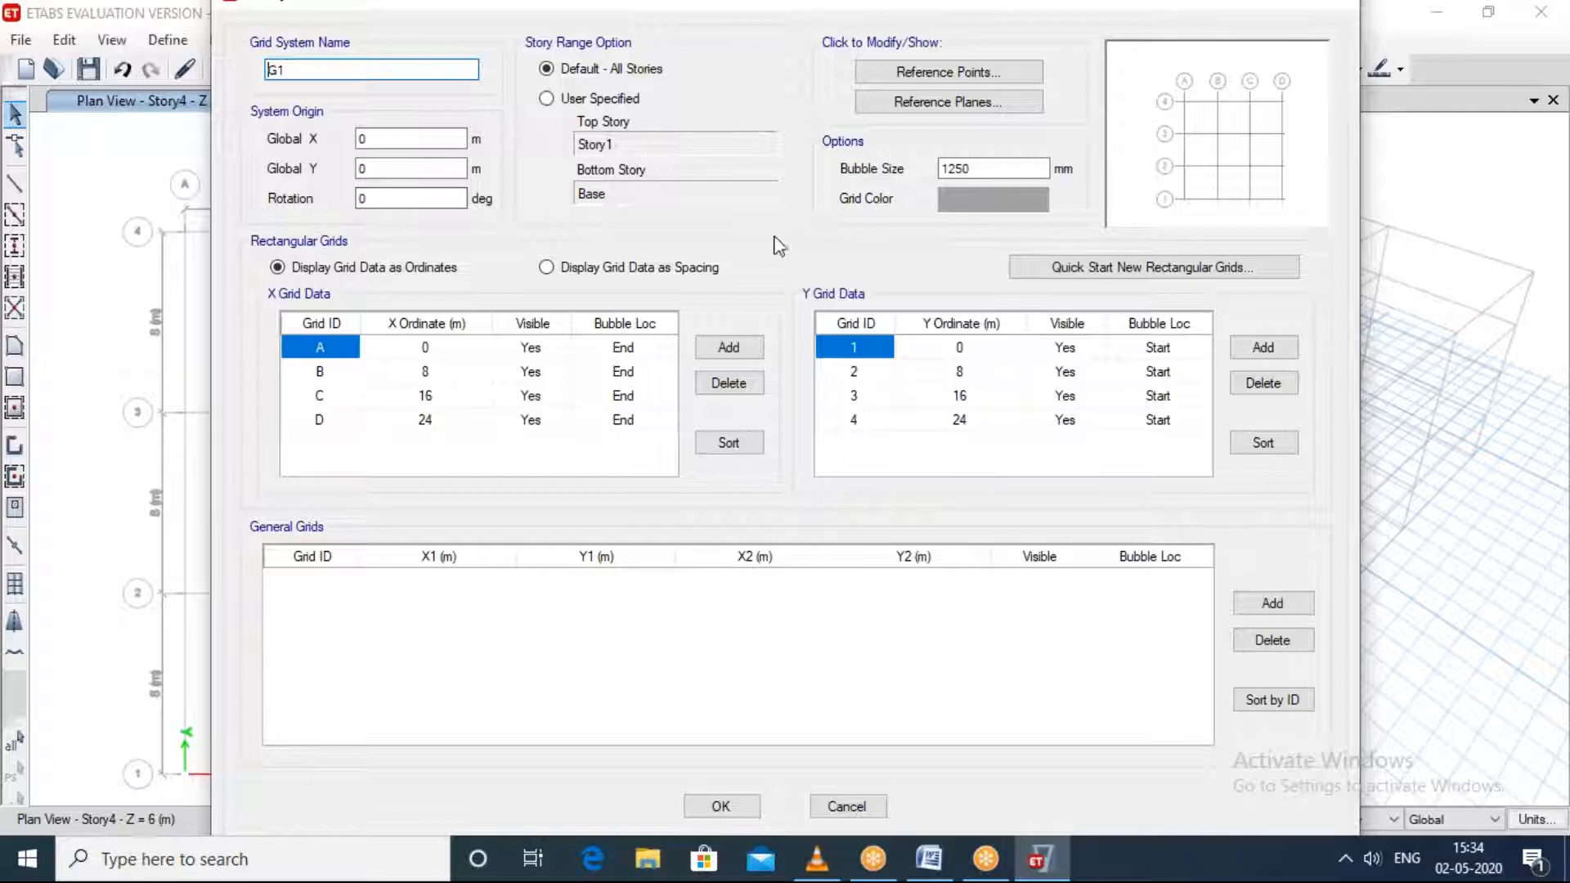
{"action": "left_click", "coordinate": [452, 349]}
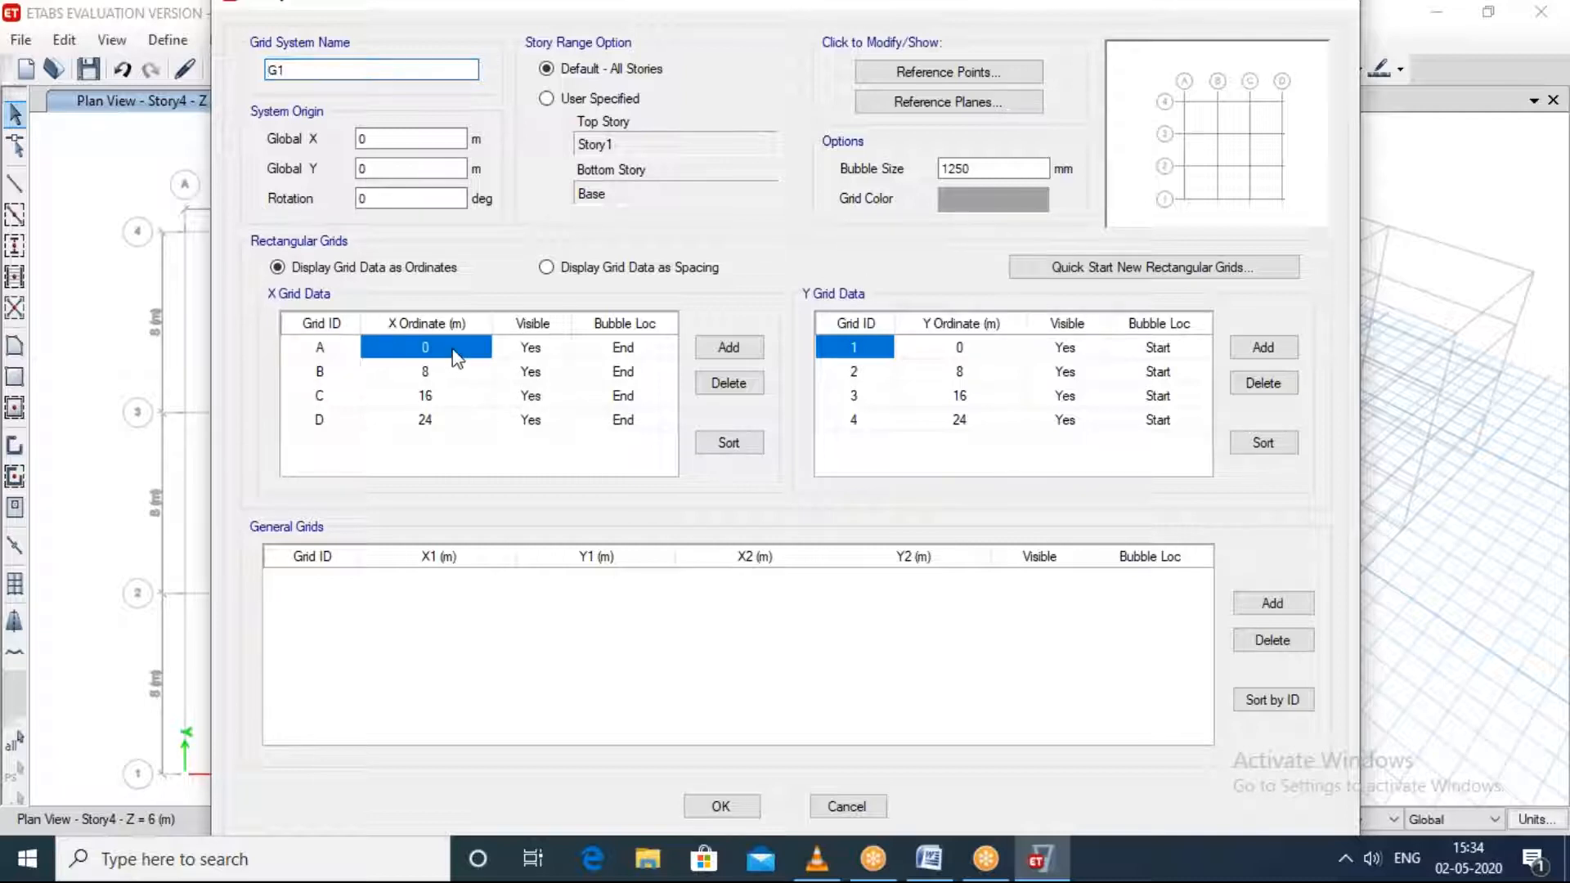
{"action": "key", "text": "Down"}
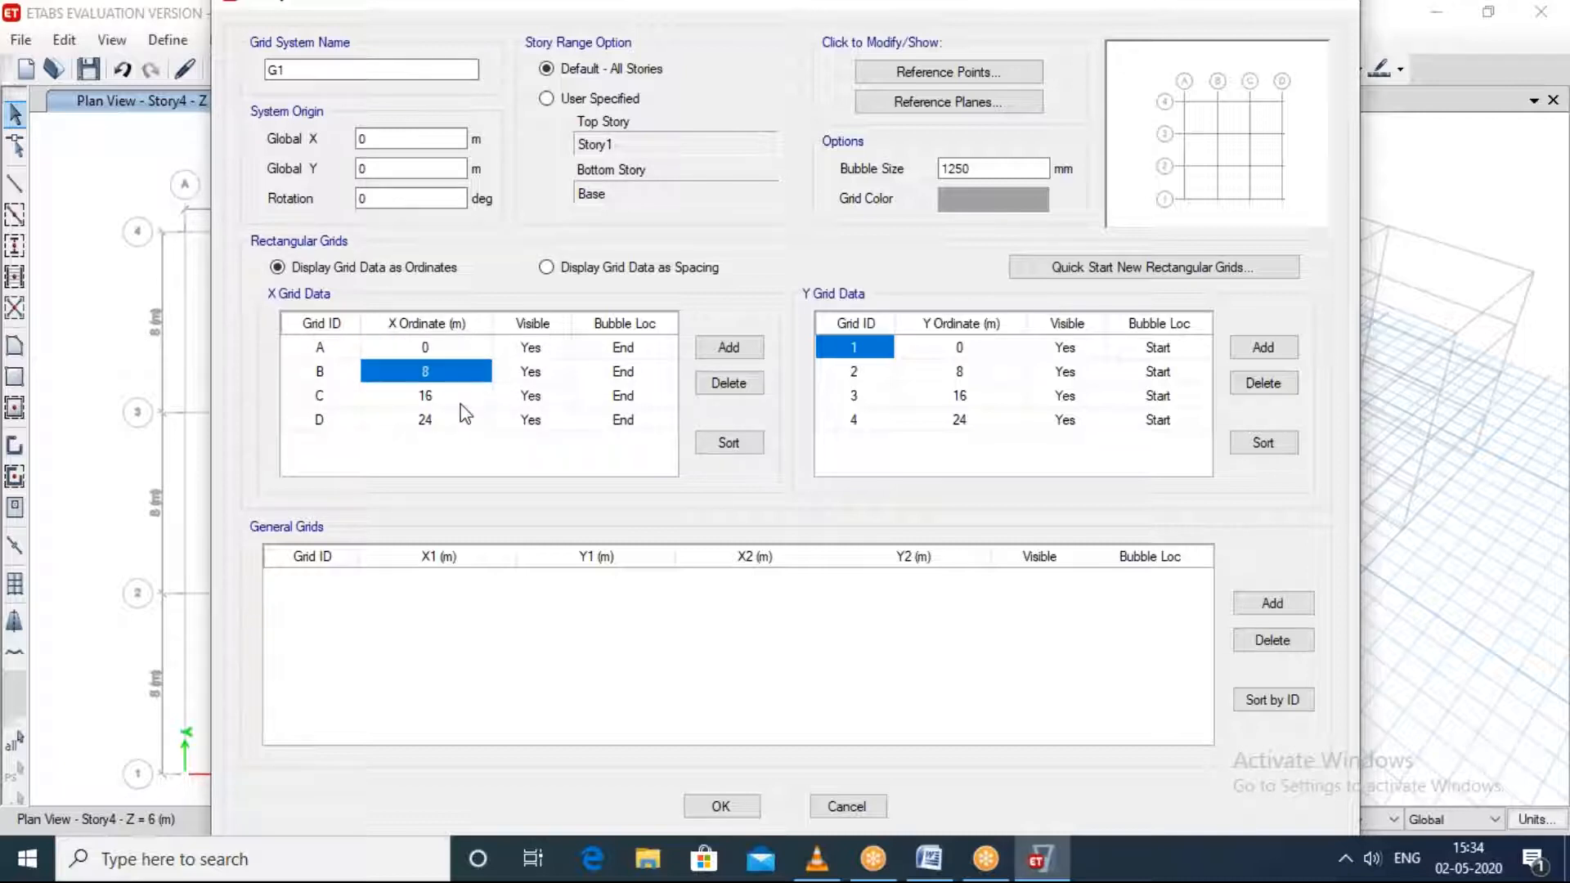
{"action": "key", "text": "Down"}
{"action": "left_click", "coordinate": [443, 425]}
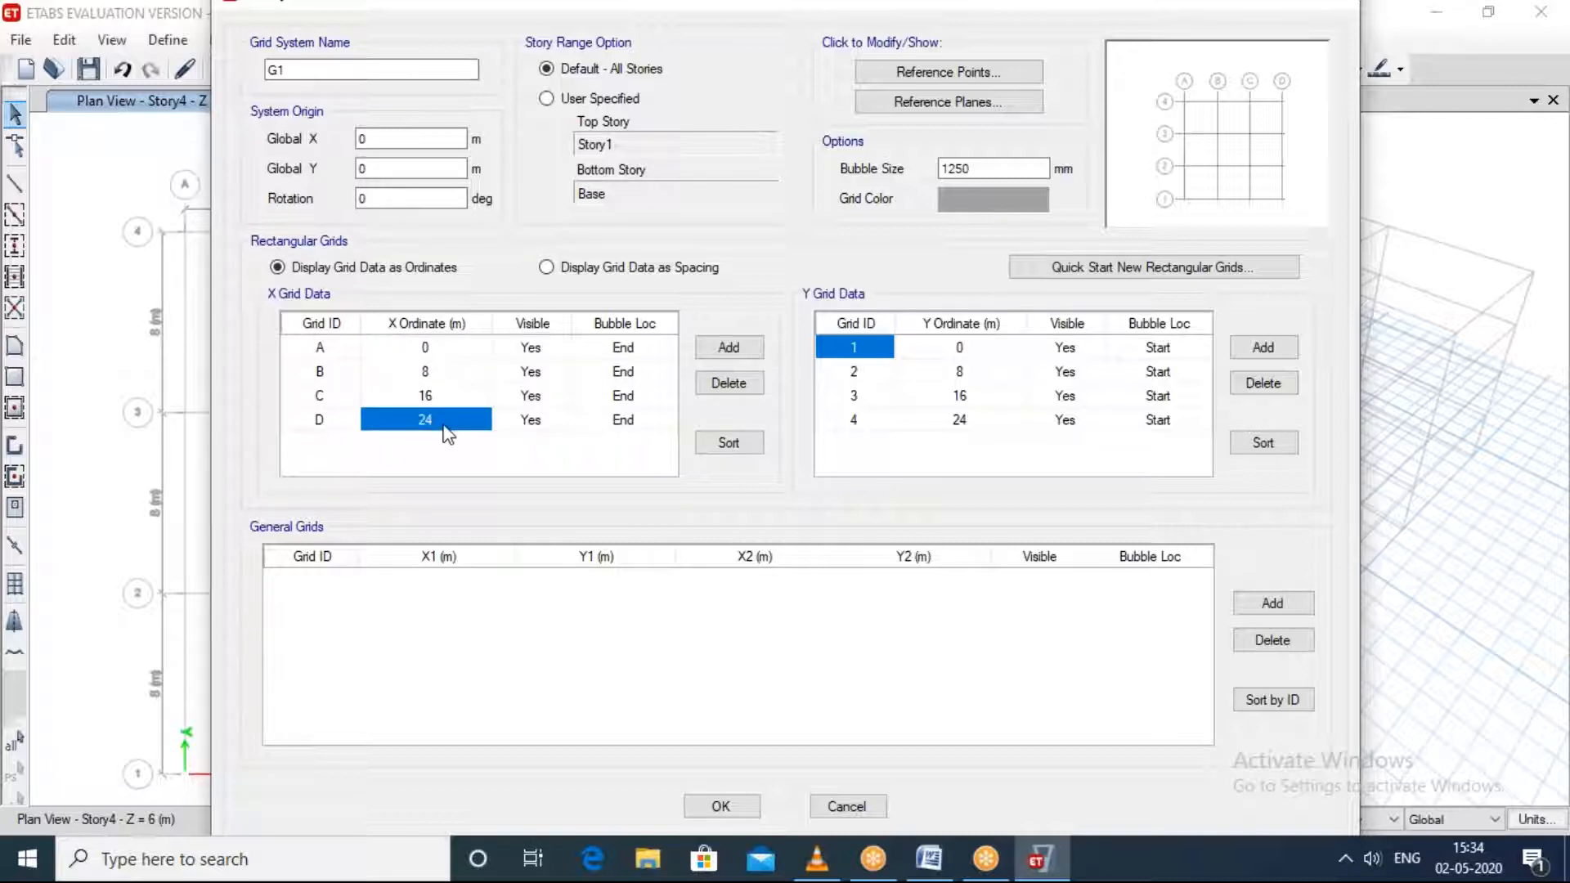
{"action": "left_click", "coordinate": [969, 353]}
{"action": "left_click", "coordinate": [968, 377]}
{"action": "left_click", "coordinate": [970, 397]}
{"action": "left_click", "coordinate": [972, 420]}
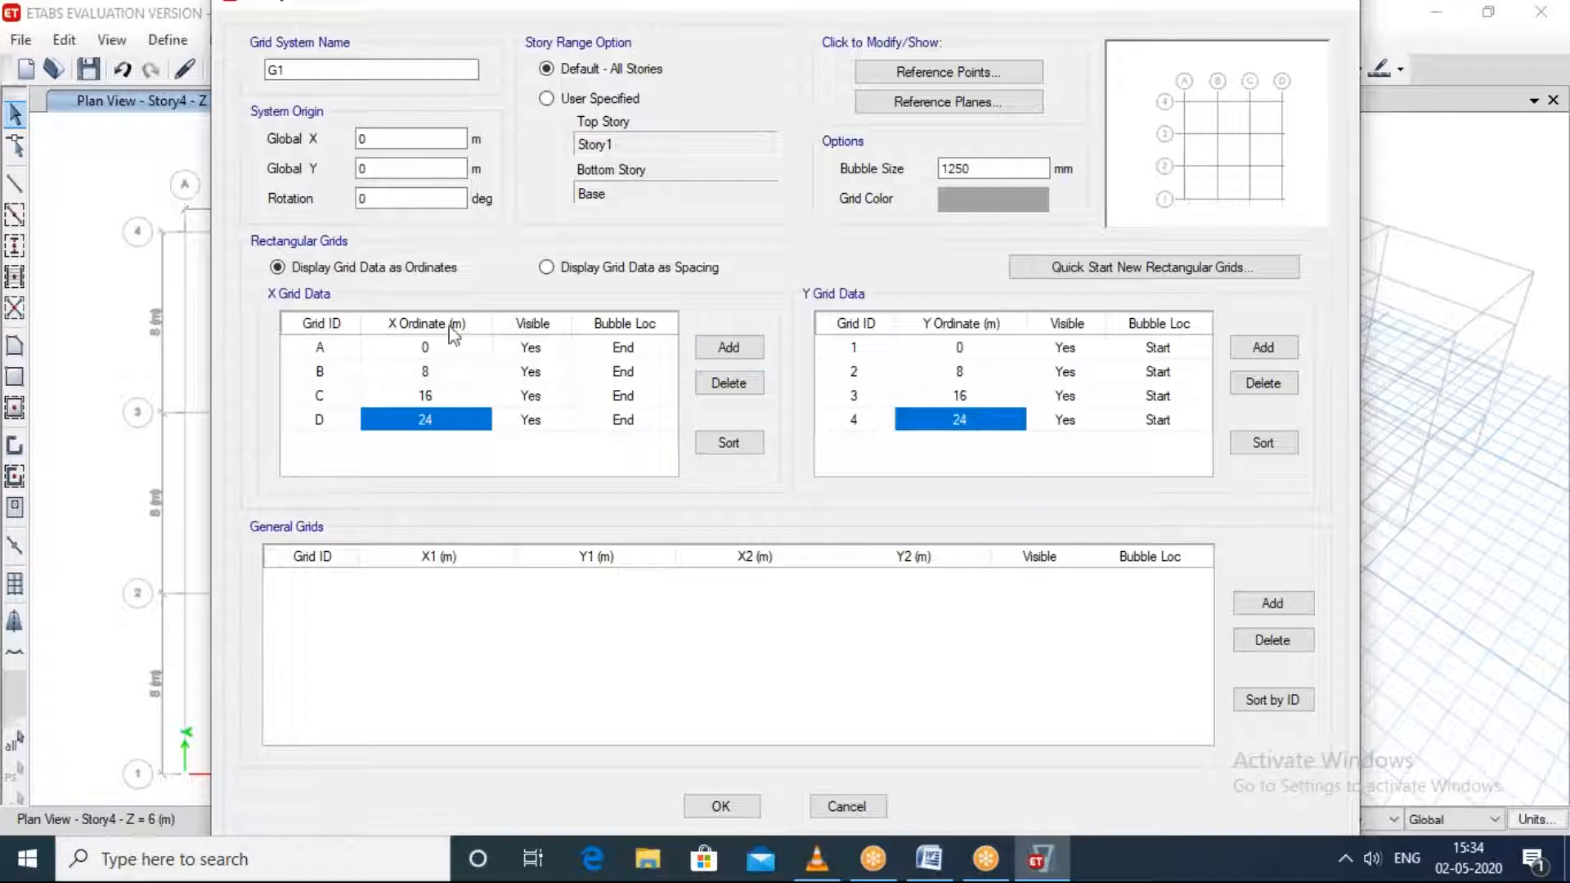
Step: Set grid line B's X ordinate to 10 m and delete X grid lines C and D
{"action": "left_click", "coordinate": [435, 347]}
{"action": "left_click", "coordinate": [433, 372]}
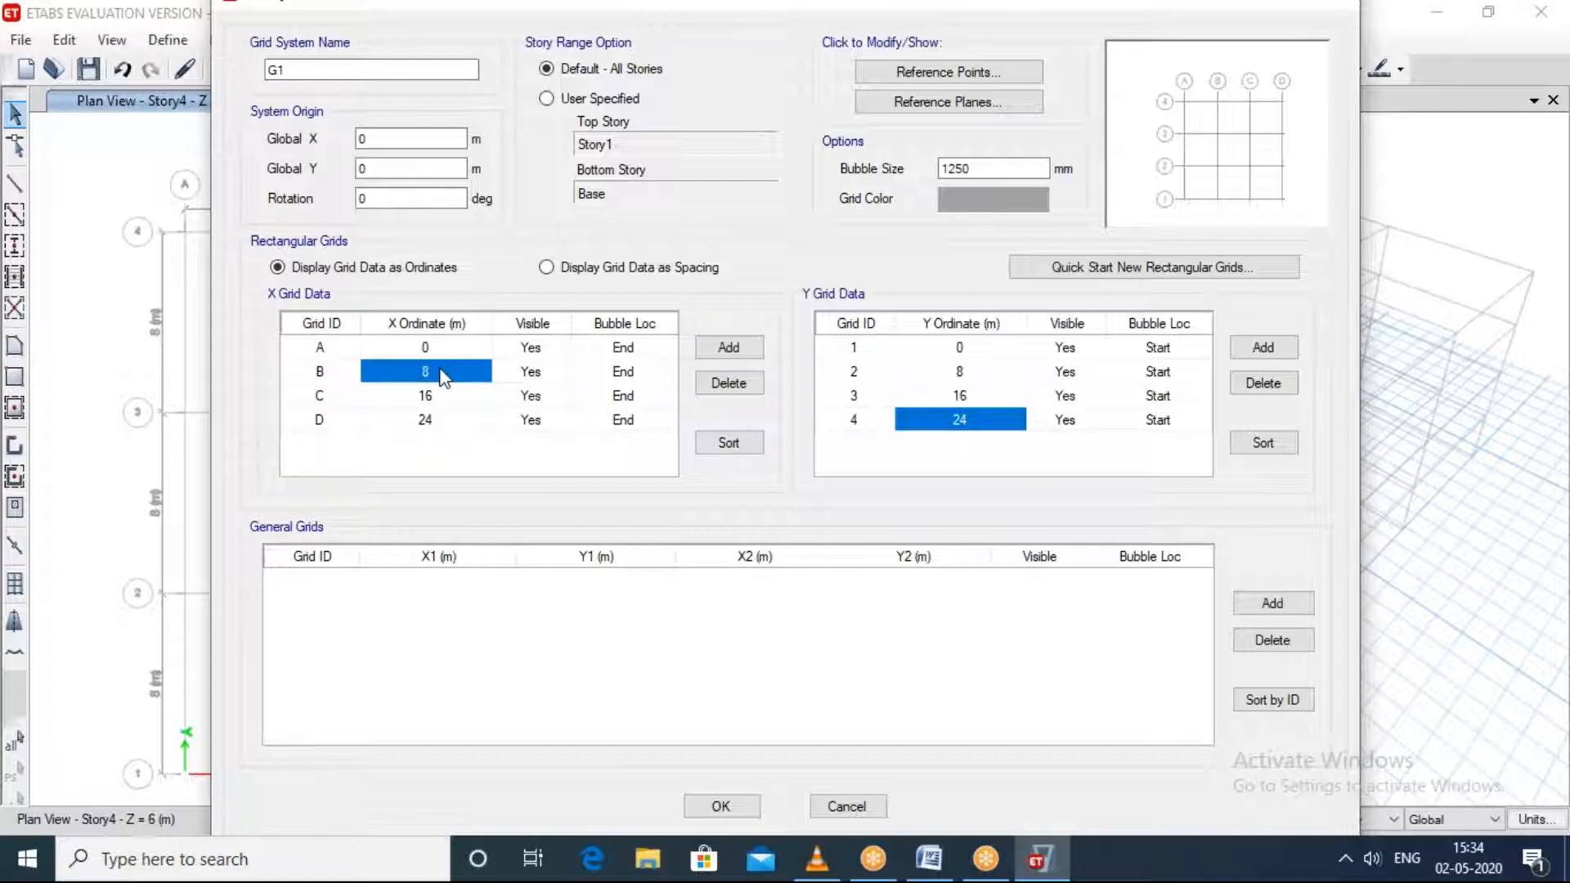
{"action": "type", "text": "10"}
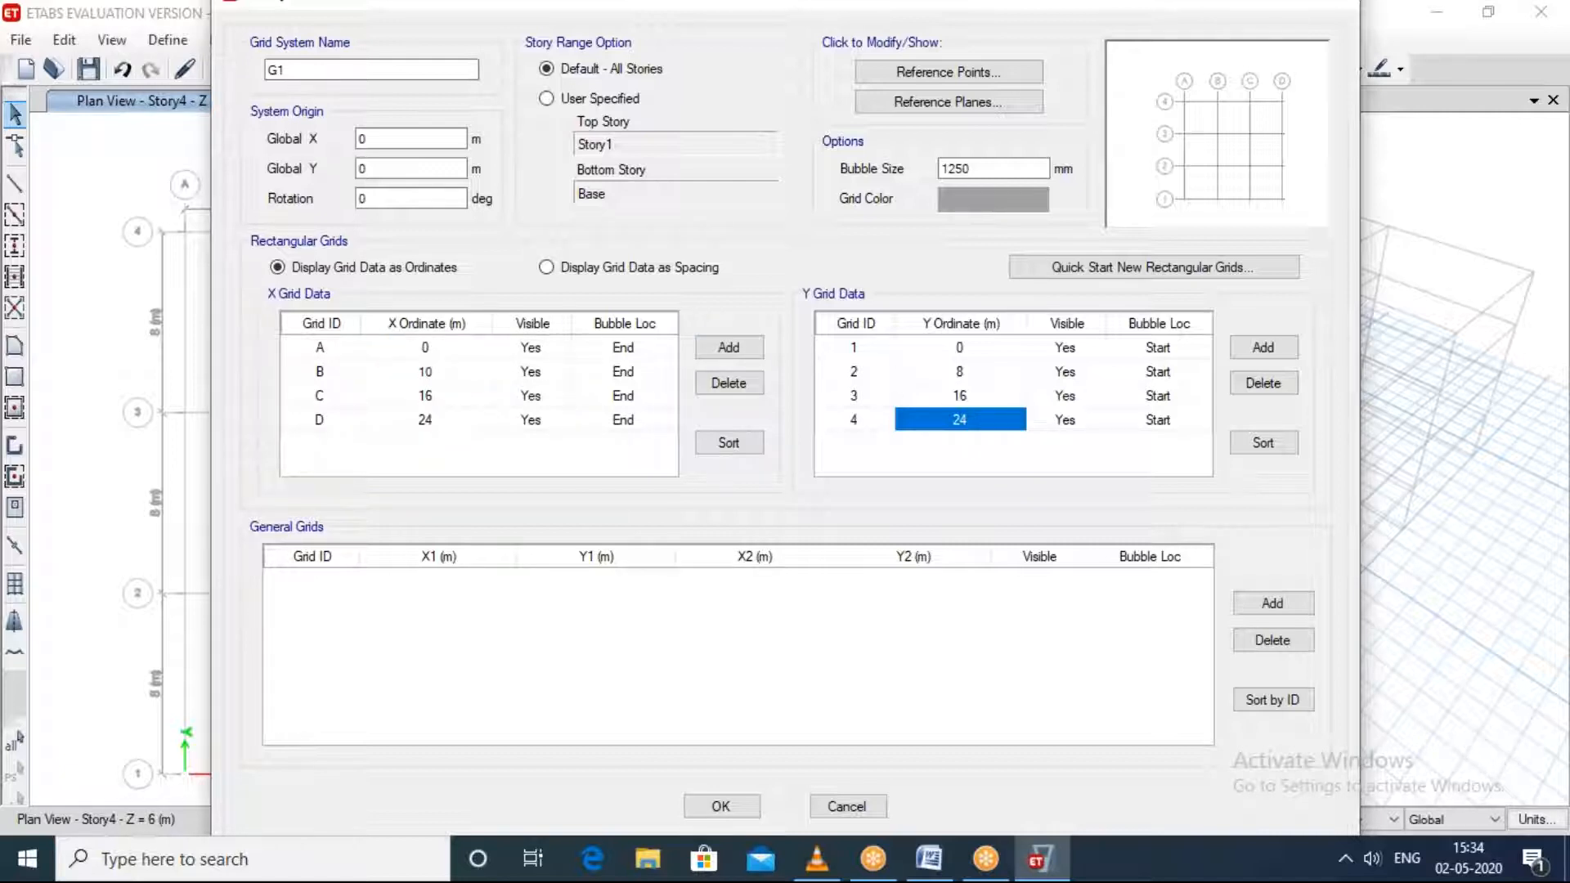
{"action": "left_click", "coordinate": [460, 400]}
{"action": "left_click", "coordinate": [715, 383]}
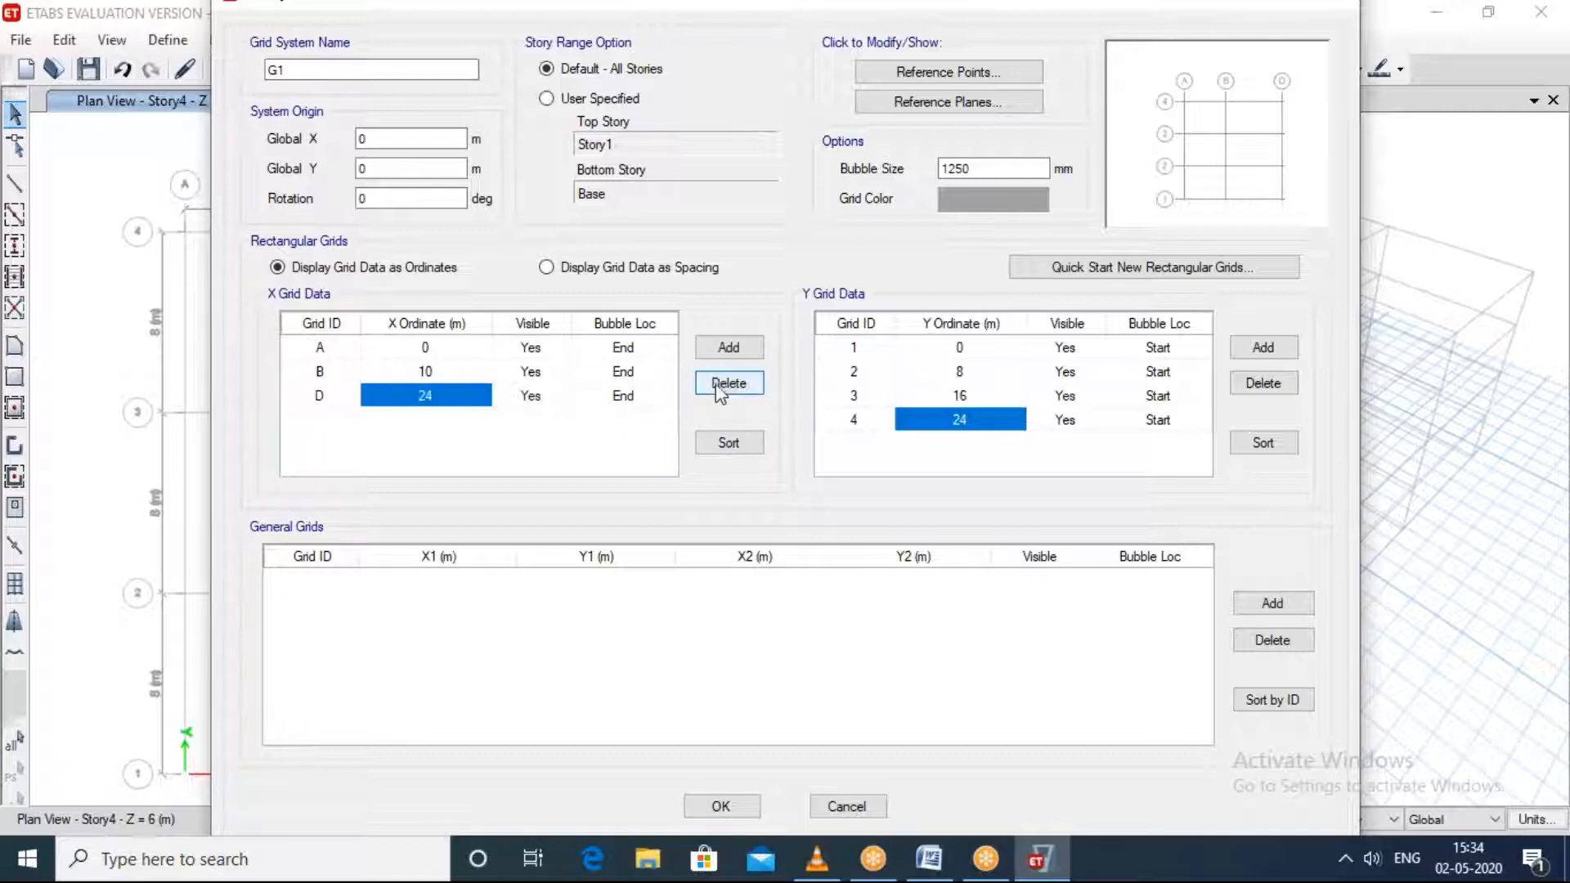
{"action": "left_click", "coordinate": [716, 384]}
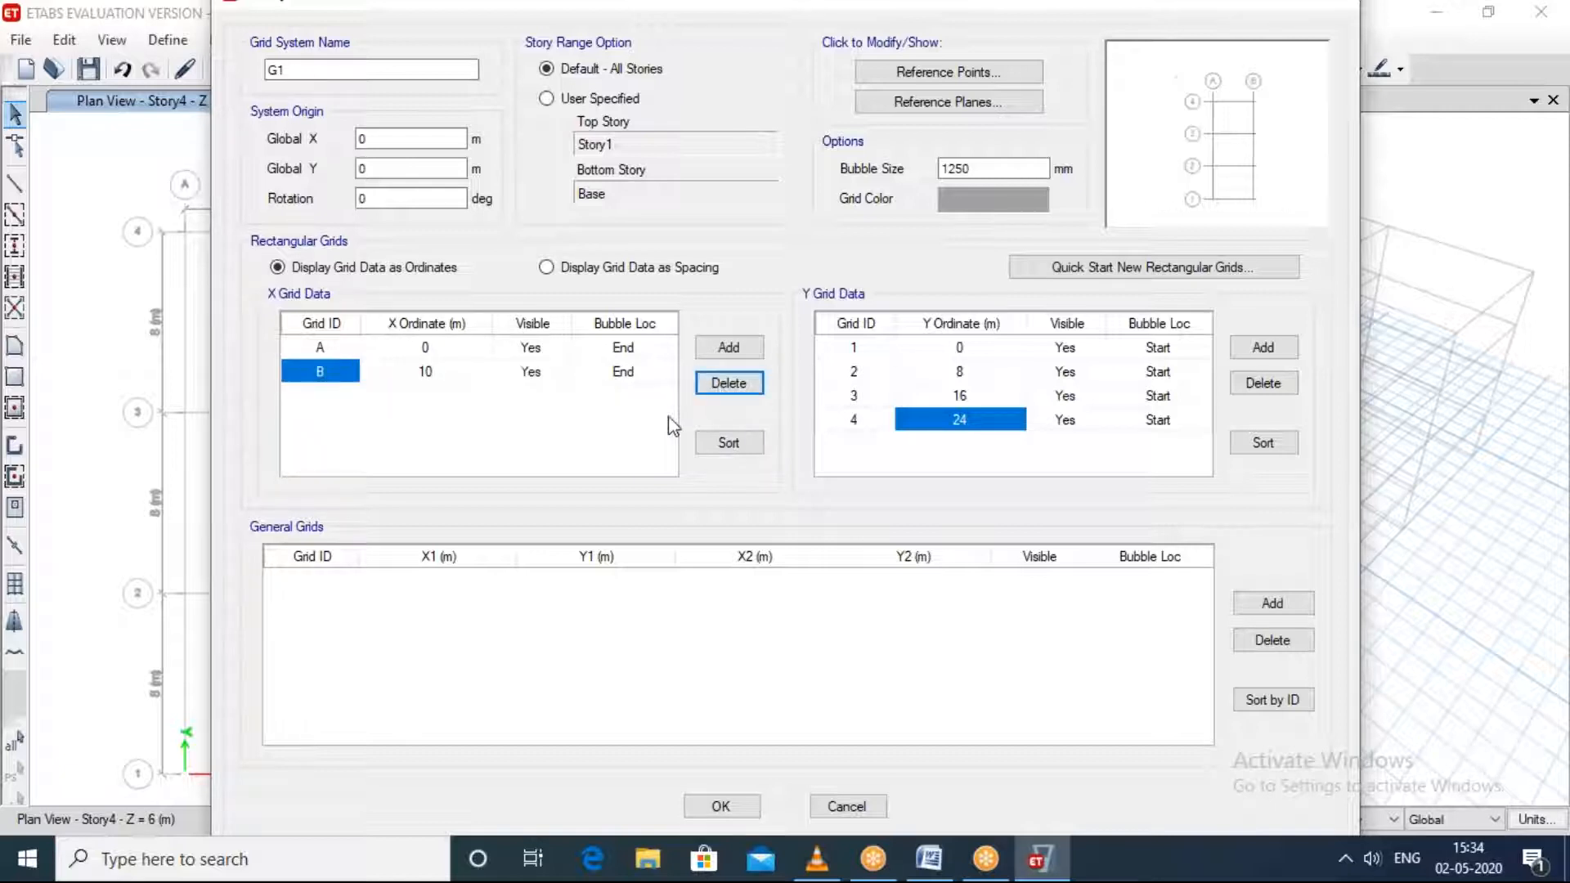
Step: Set grid line 2's Y ordinate to 10 m, delete Y grid lines 3 and 4, and accept the grid system
{"action": "left_click", "coordinate": [970, 372]}
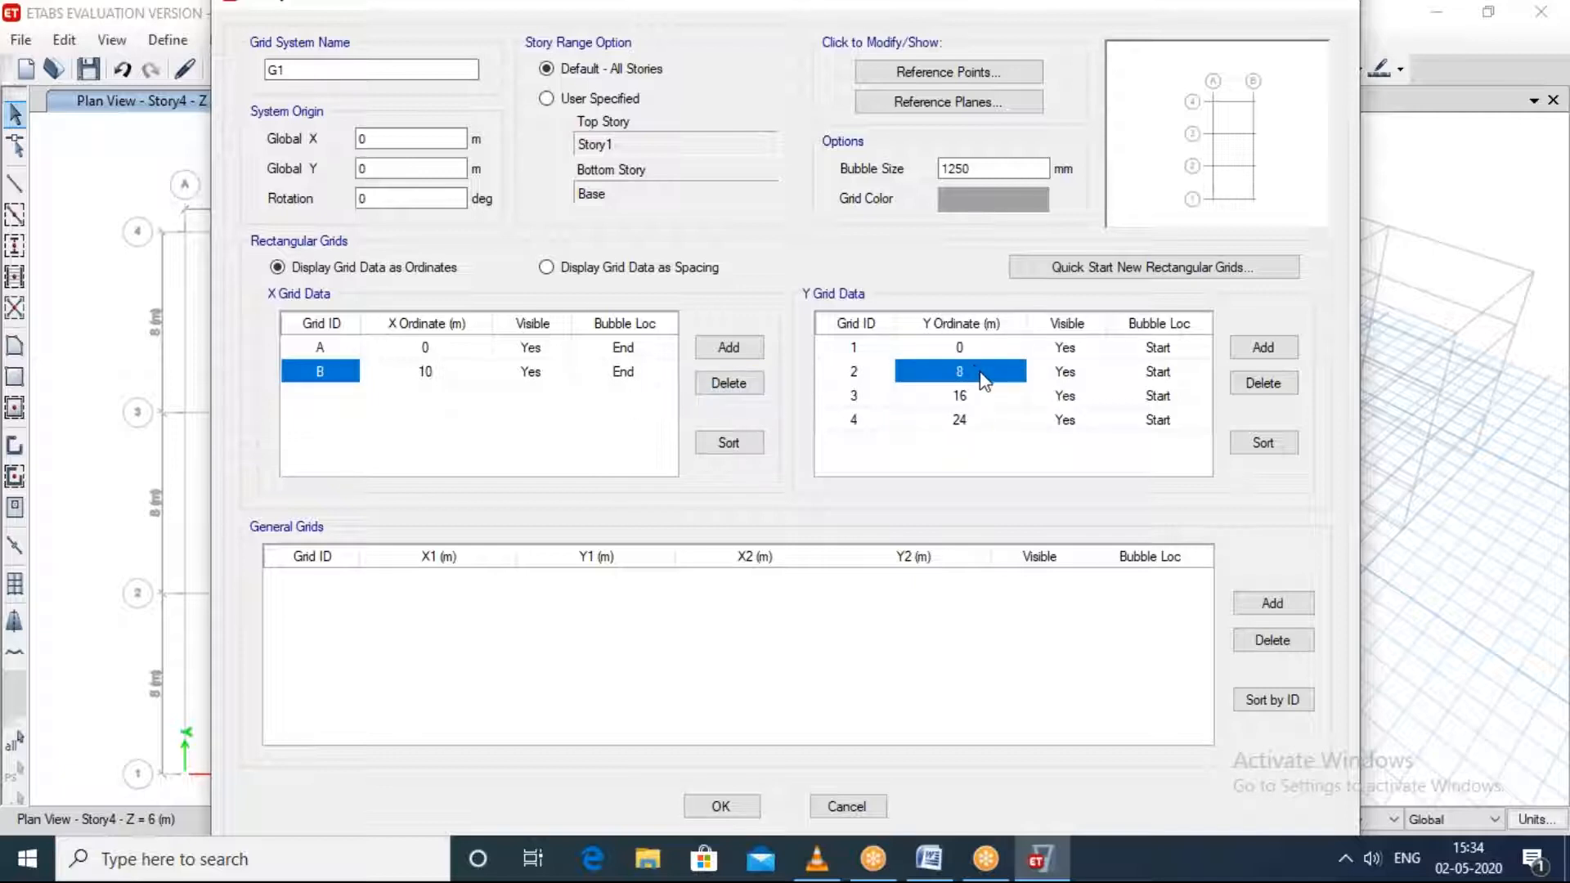
{"action": "type", "text": "10"}
{"action": "left_click", "coordinate": [976, 400]}
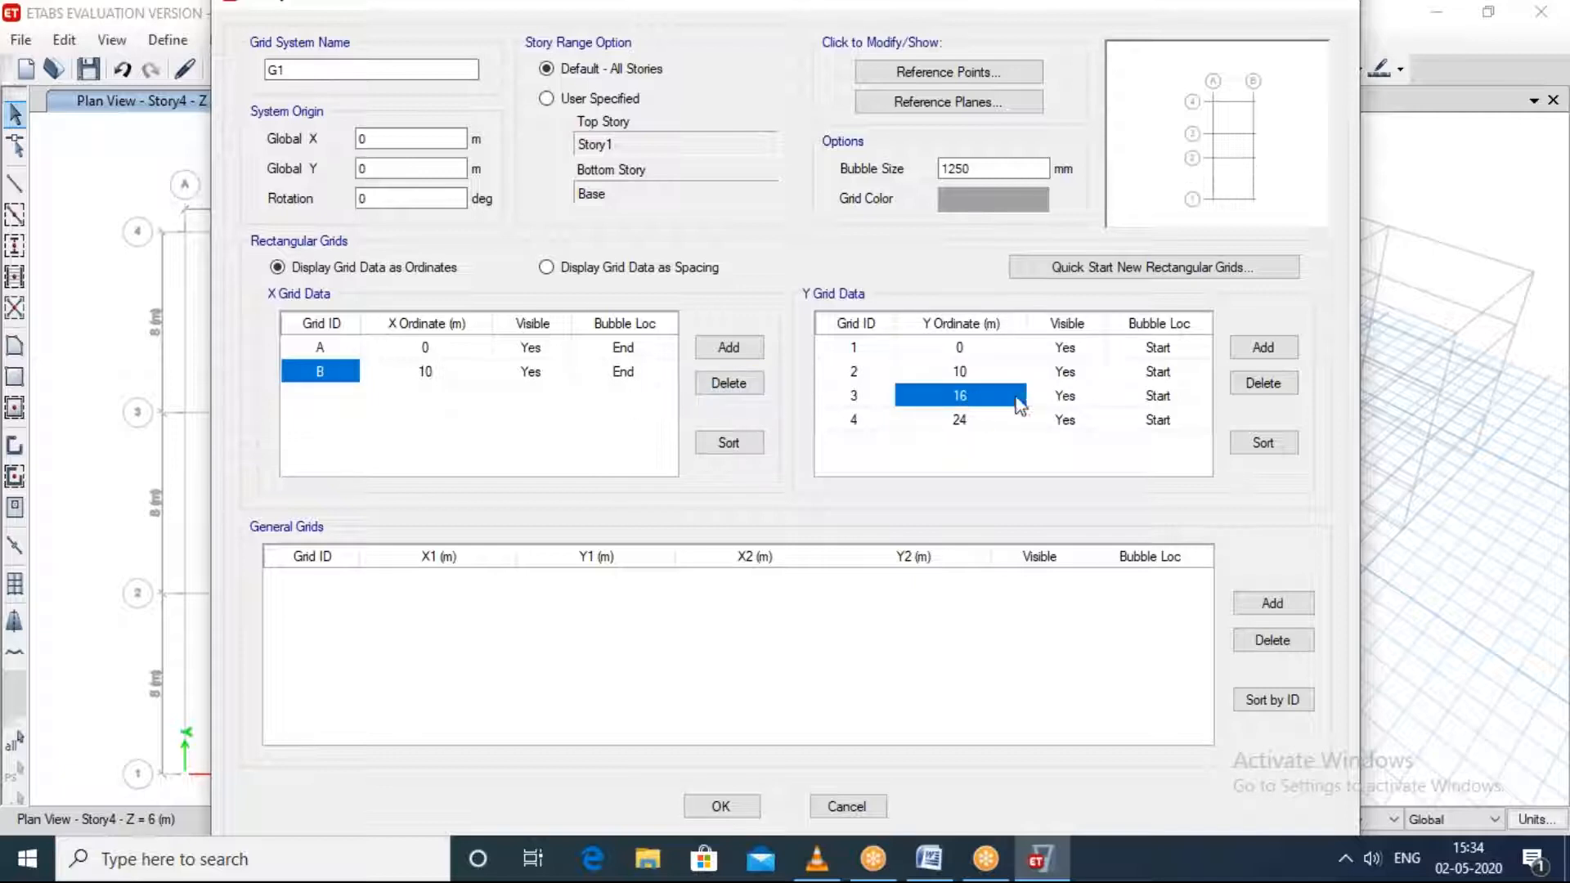
{"action": "left_click", "coordinate": [1247, 384]}
{"action": "left_click", "coordinate": [1002, 397]}
{"action": "left_click", "coordinate": [1263, 382]}
{"action": "left_click", "coordinate": [728, 806]}
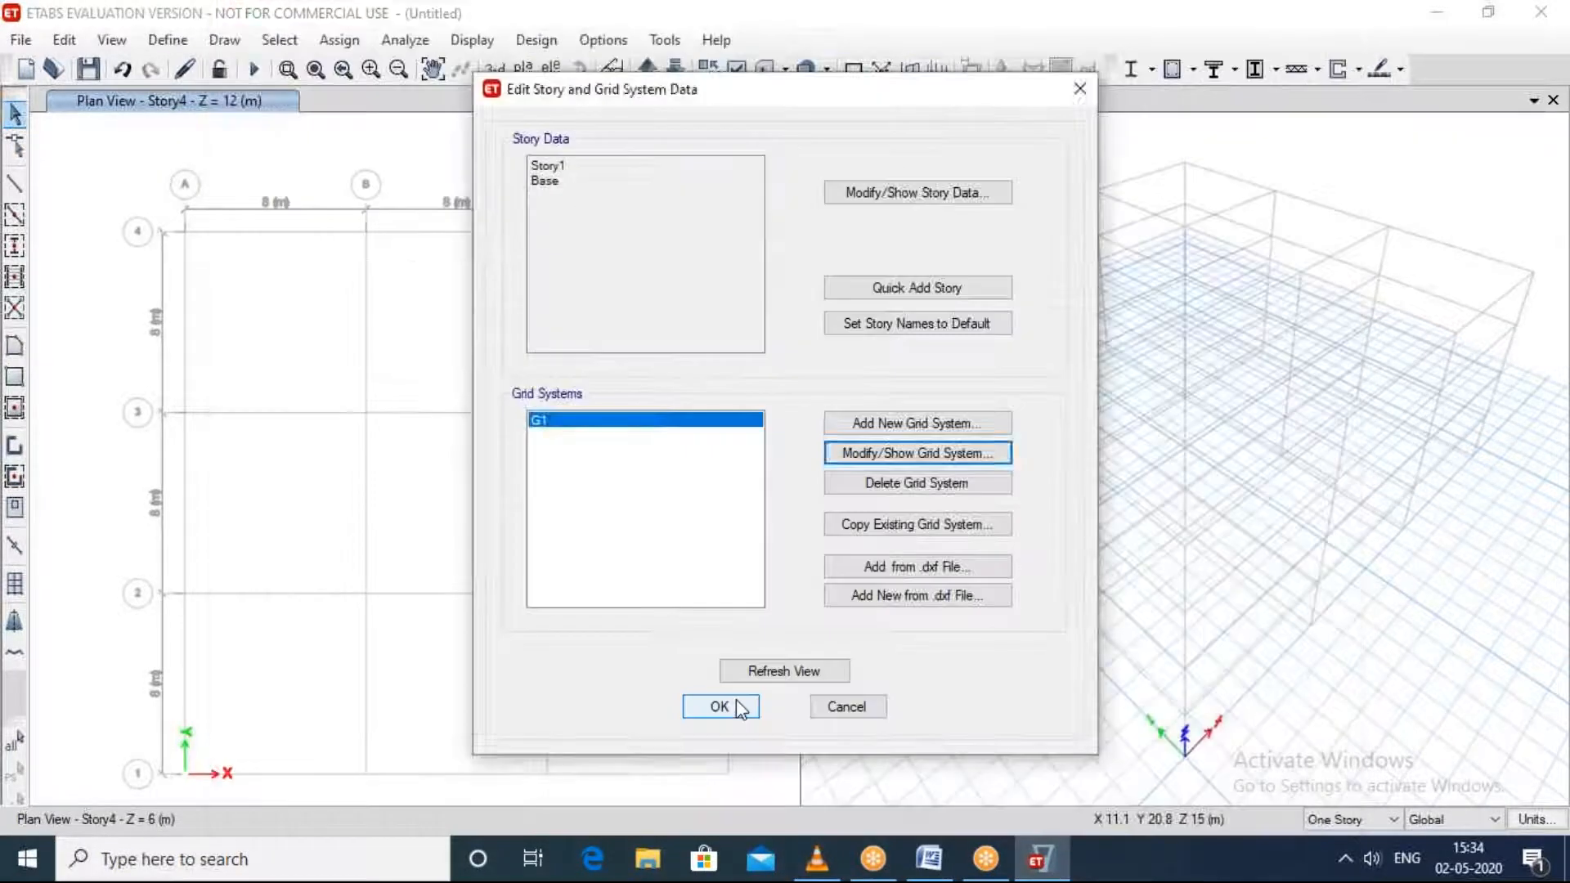
Step: Apply the story and grid edits, dismiss the license message and cancel closing the unsaved model
{"action": "left_click", "coordinate": [719, 707]}
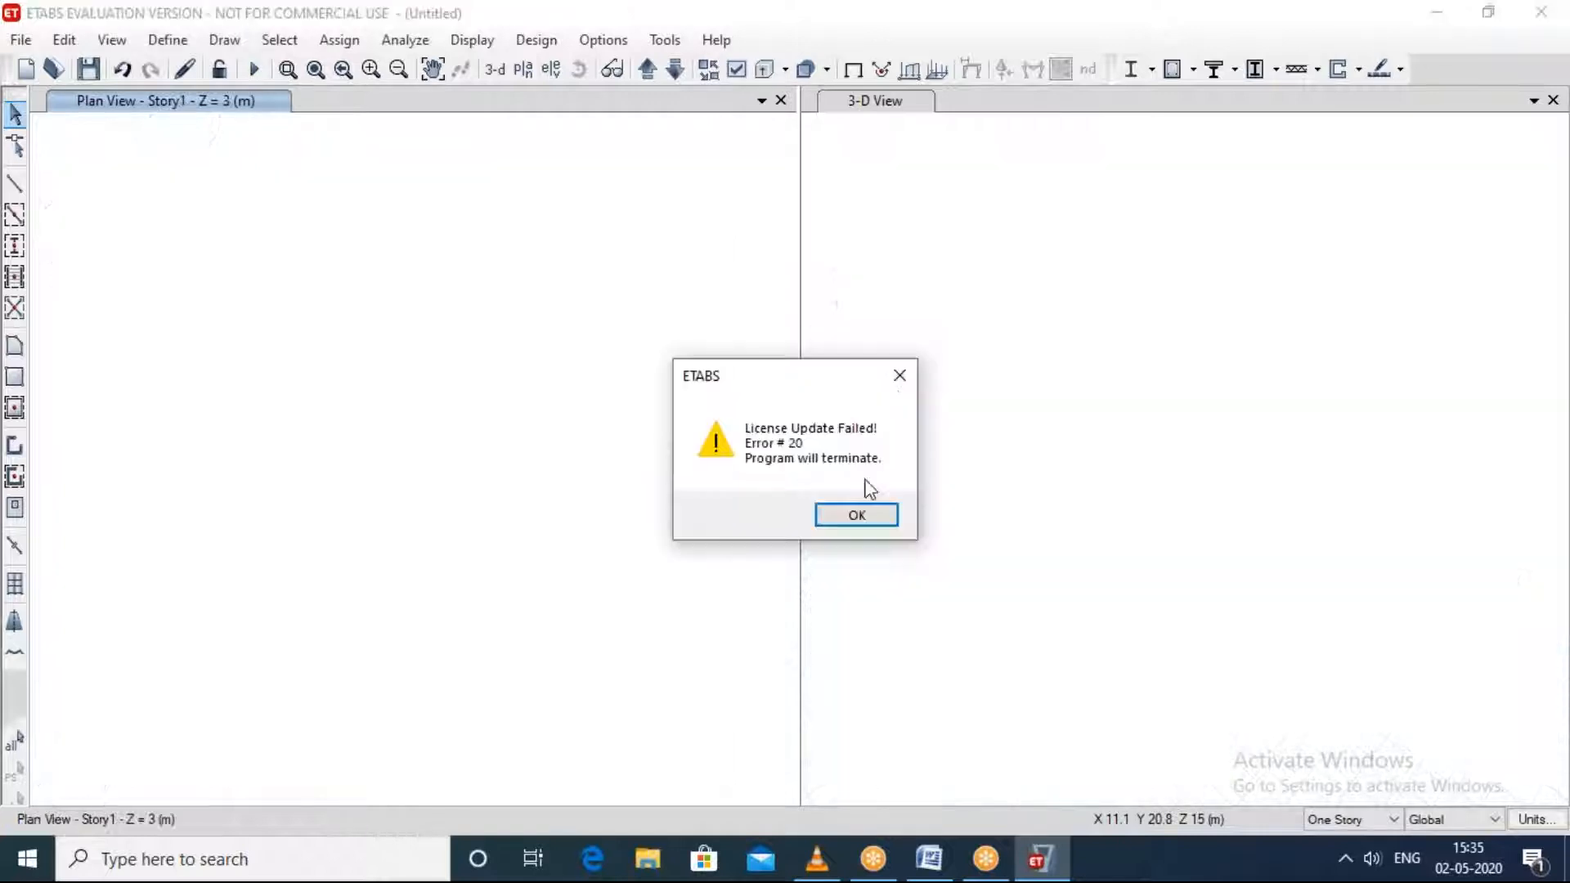
{"action": "left_click", "coordinate": [900, 378]}
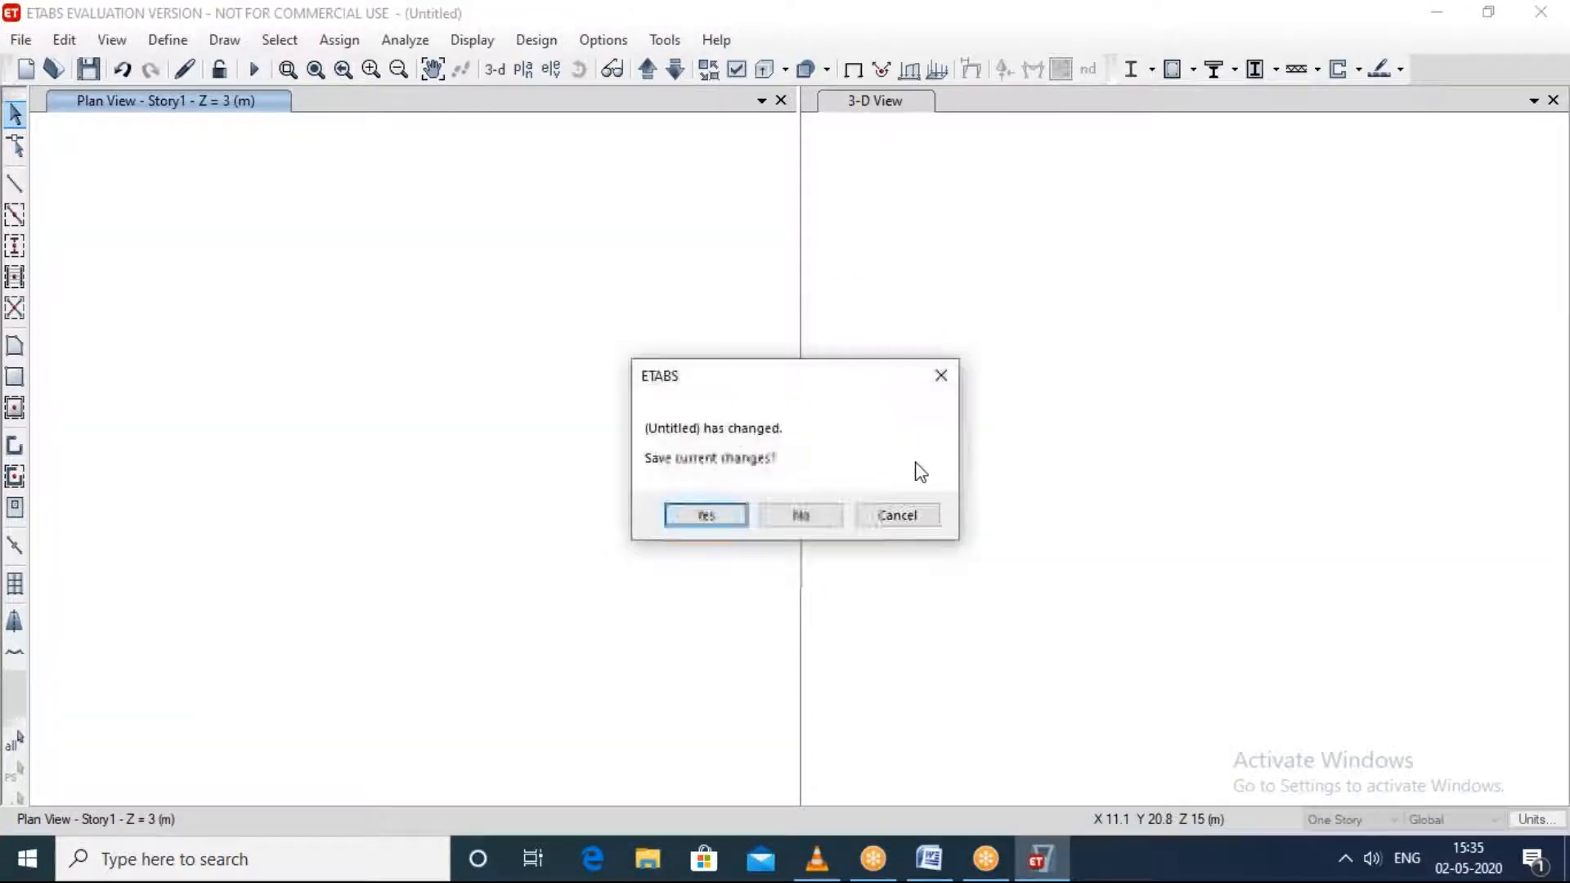
{"action": "left_click", "coordinate": [900, 514]}
Step: Examine the Story1 plan view, checking the grid labels and the spacing dimensions in both directions
{"action": "scroll", "coordinate": [554, 364], "scroll_direction": "down", "scroll_amount": 6}
{"action": "scroll", "coordinate": [536, 378], "scroll_direction": "up", "scroll_amount": 6}
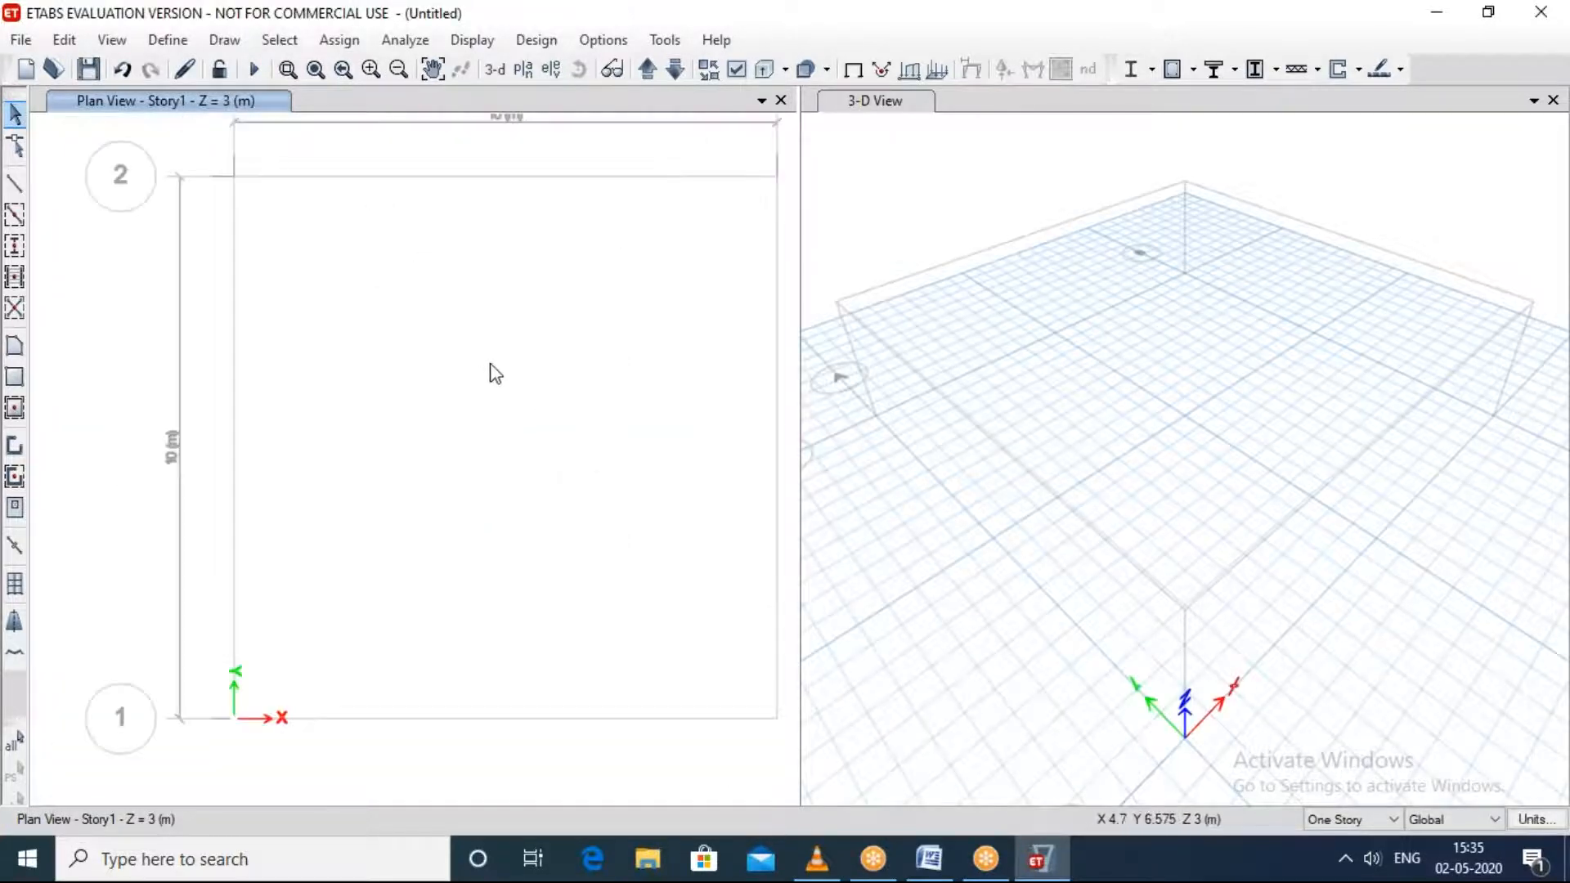
{"action": "scroll", "coordinate": [489, 360], "scroll_direction": "down", "scroll_amount": 3}
{"action": "middle_click_drag", "start_coordinate": [486, 361], "coordinate": [448, 376]}
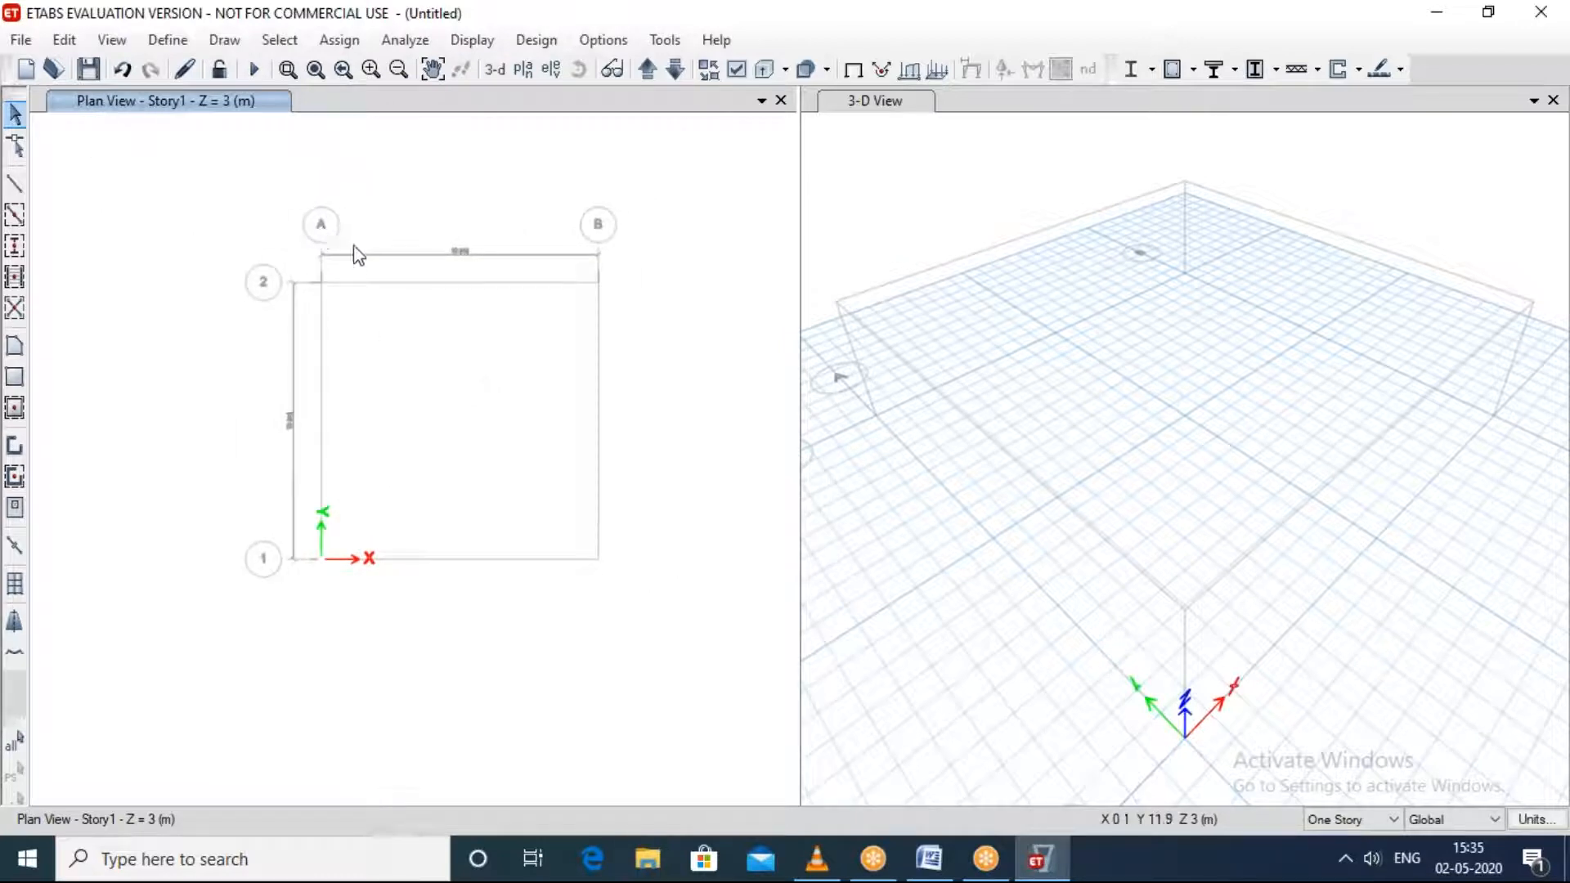
{"action": "scroll", "coordinate": [410, 172], "scroll_direction": "up", "scroll_amount": 6}
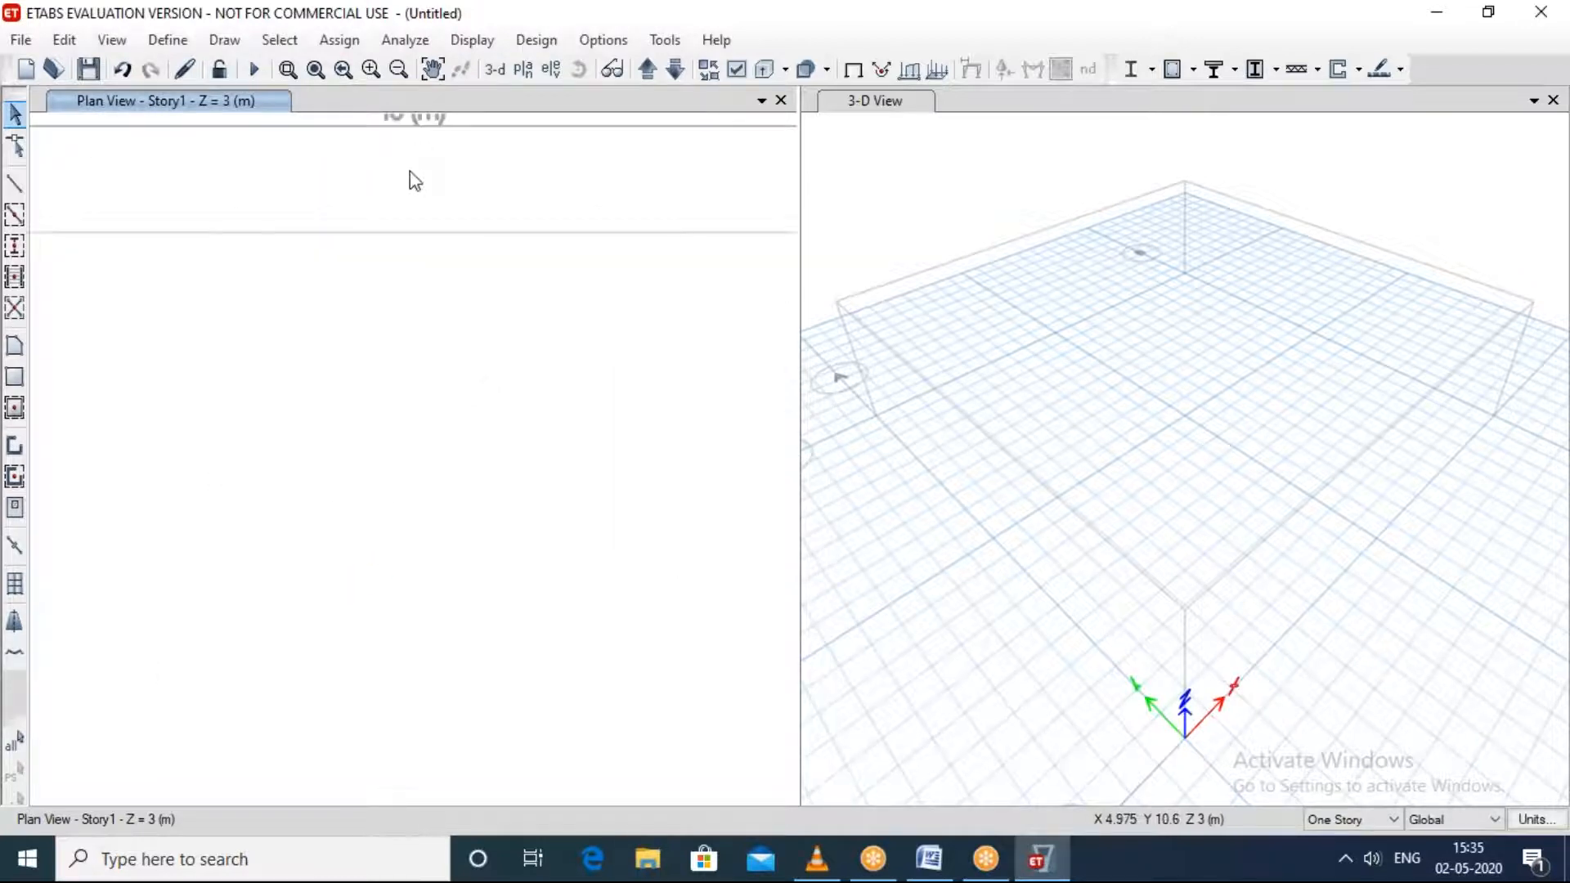
{"action": "scroll", "coordinate": [412, 170], "scroll_direction": "down", "scroll_amount": 4}
{"action": "middle_click_drag", "start_coordinate": [412, 170], "coordinate": [403, 241]}
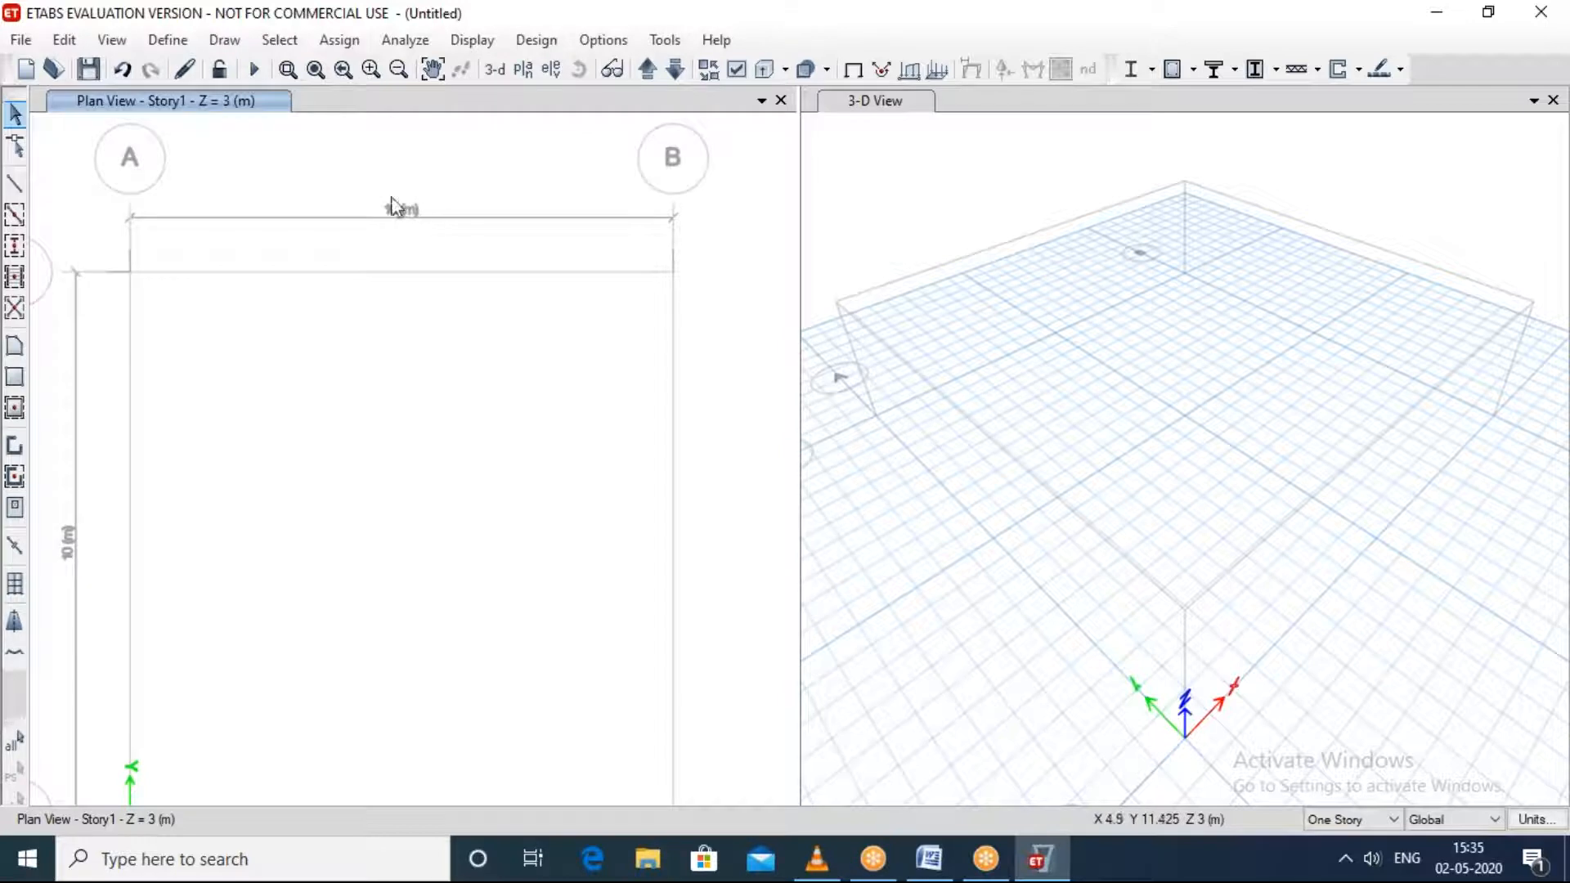
{"action": "scroll", "coordinate": [413, 220], "scroll_direction": "down", "scroll_amount": 4}
{"action": "scroll", "coordinate": [360, 296], "scroll_direction": "up", "scroll_amount": 4}
{"action": "scroll", "coordinate": [327, 298], "scroll_direction": "down", "scroll_amount": 4}
{"action": "middle_click_drag", "start_coordinate": [312, 301], "coordinate": [383, 295]}
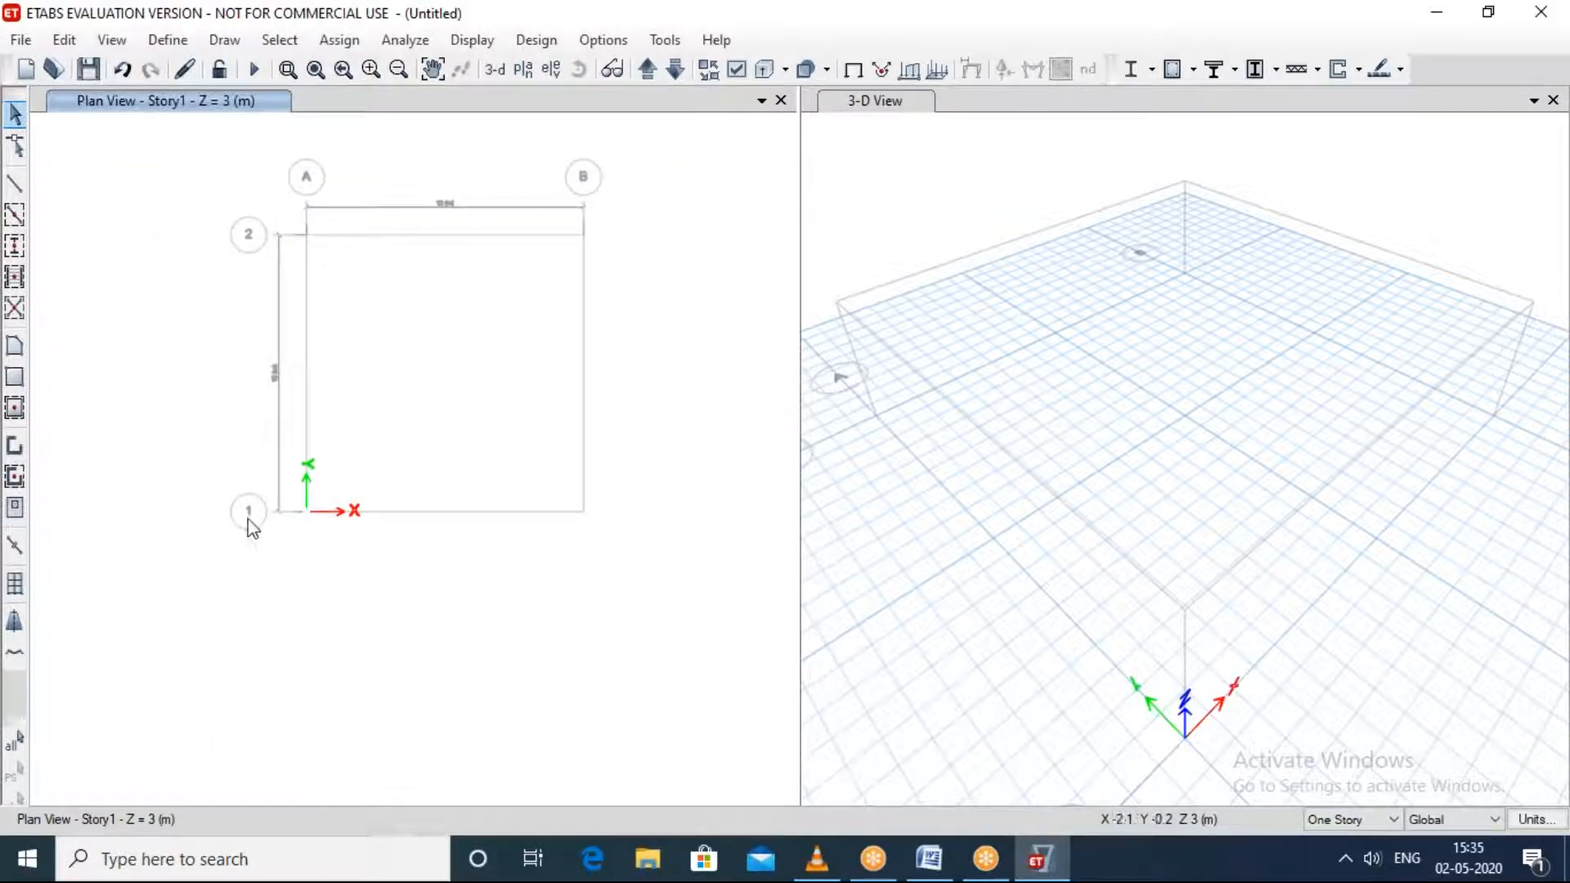
{"action": "scroll", "coordinate": [256, 441], "scroll_direction": "up", "scroll_amount": 7}
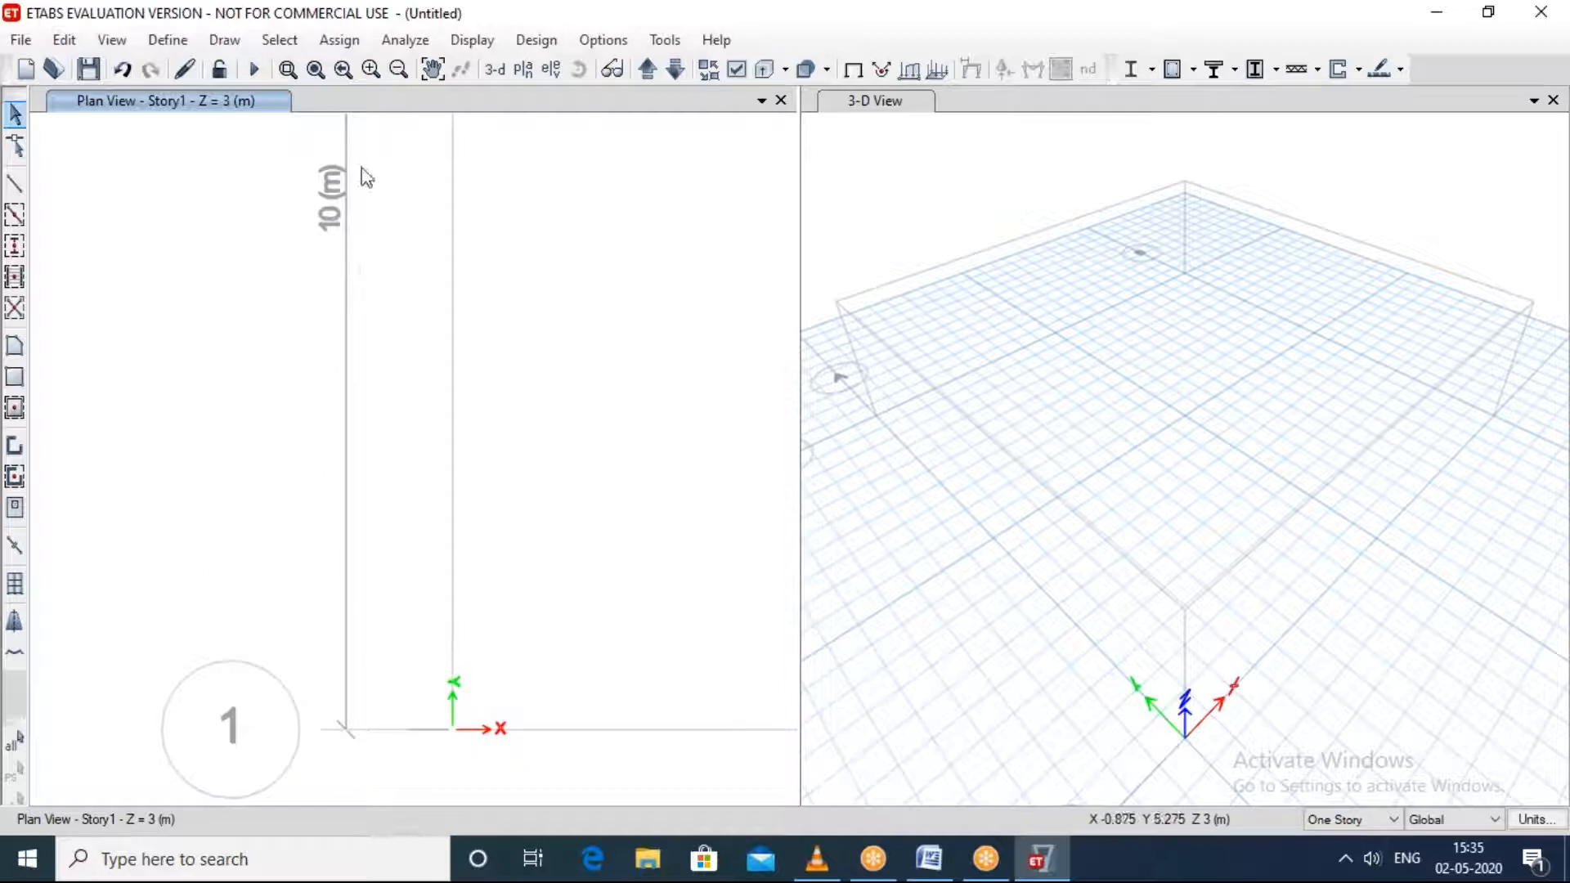
{"action": "scroll", "coordinate": [378, 250], "scroll_direction": "down", "scroll_amount": 6}
{"action": "middle_click_drag", "start_coordinate": [431, 281], "coordinate": [364, 344]}
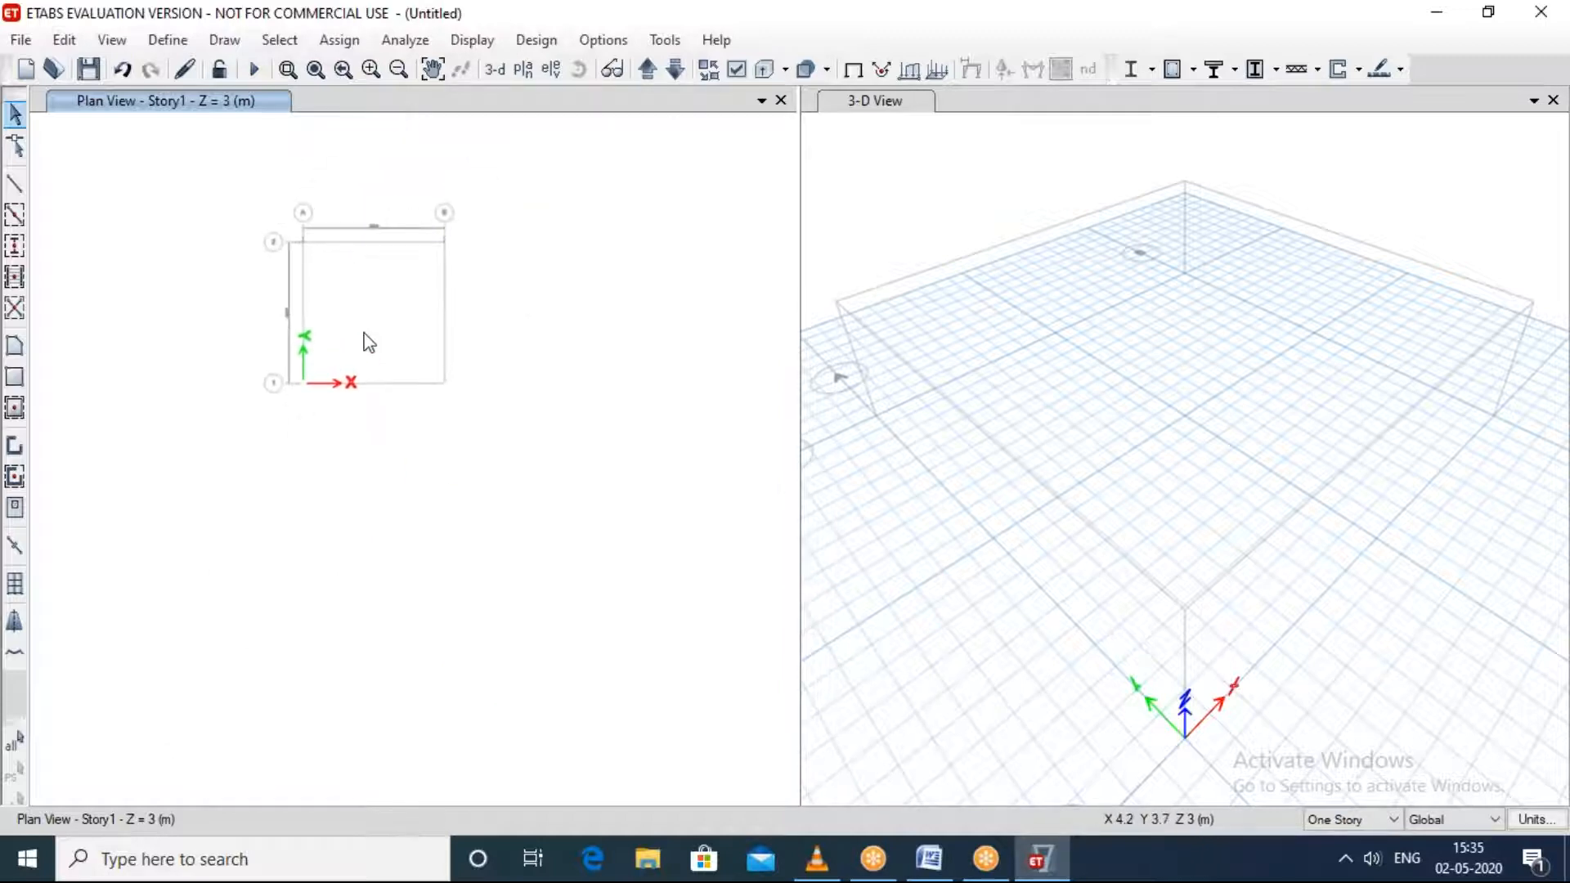
{"action": "left_click", "coordinate": [1142, 42]}
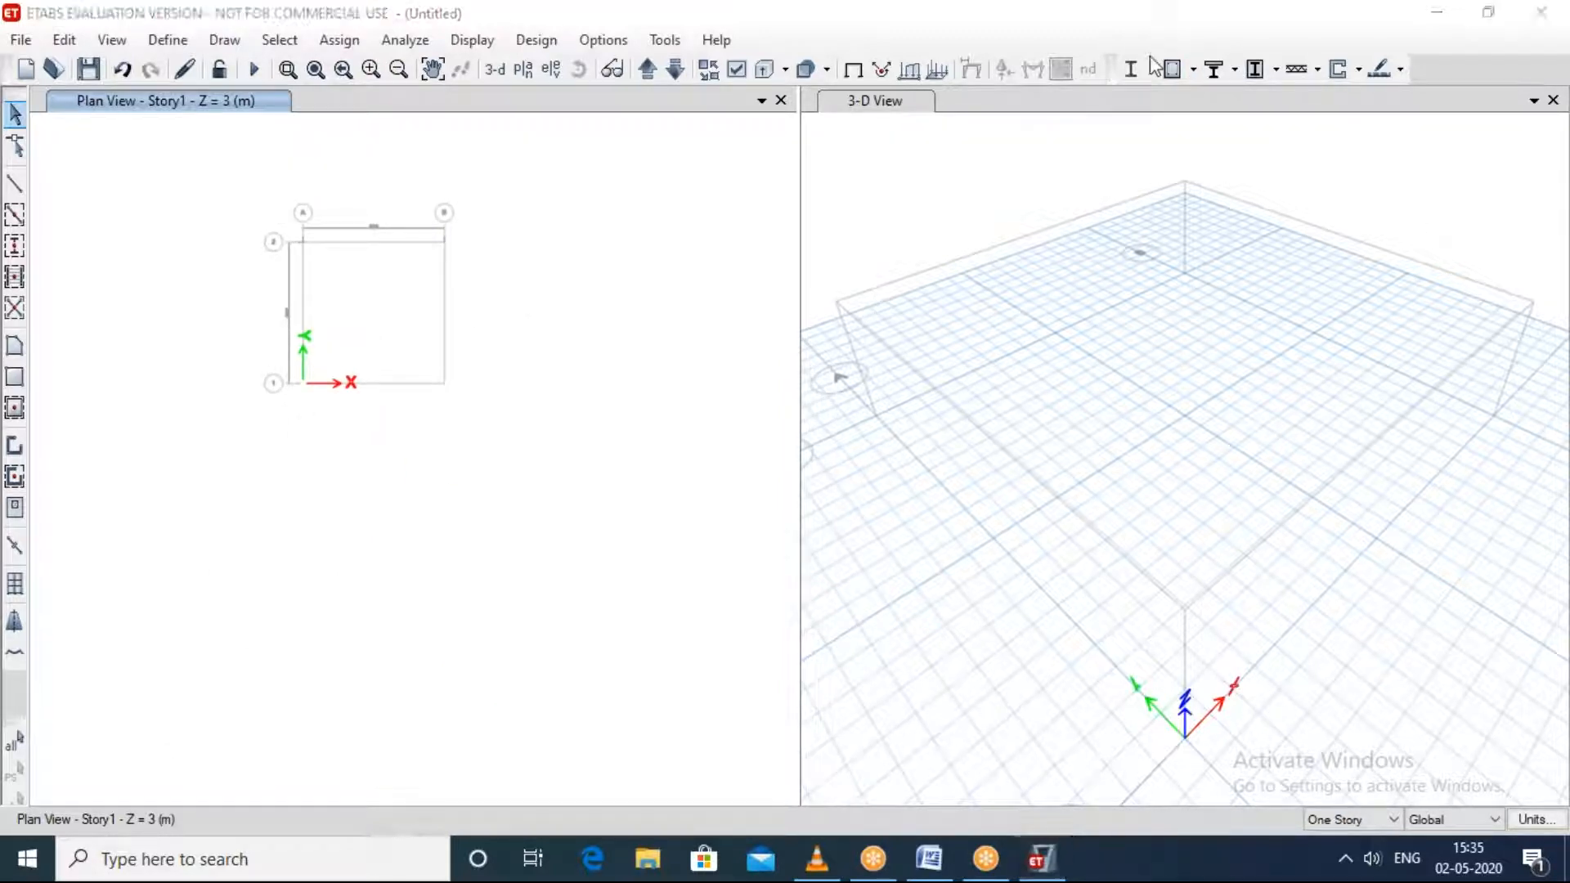
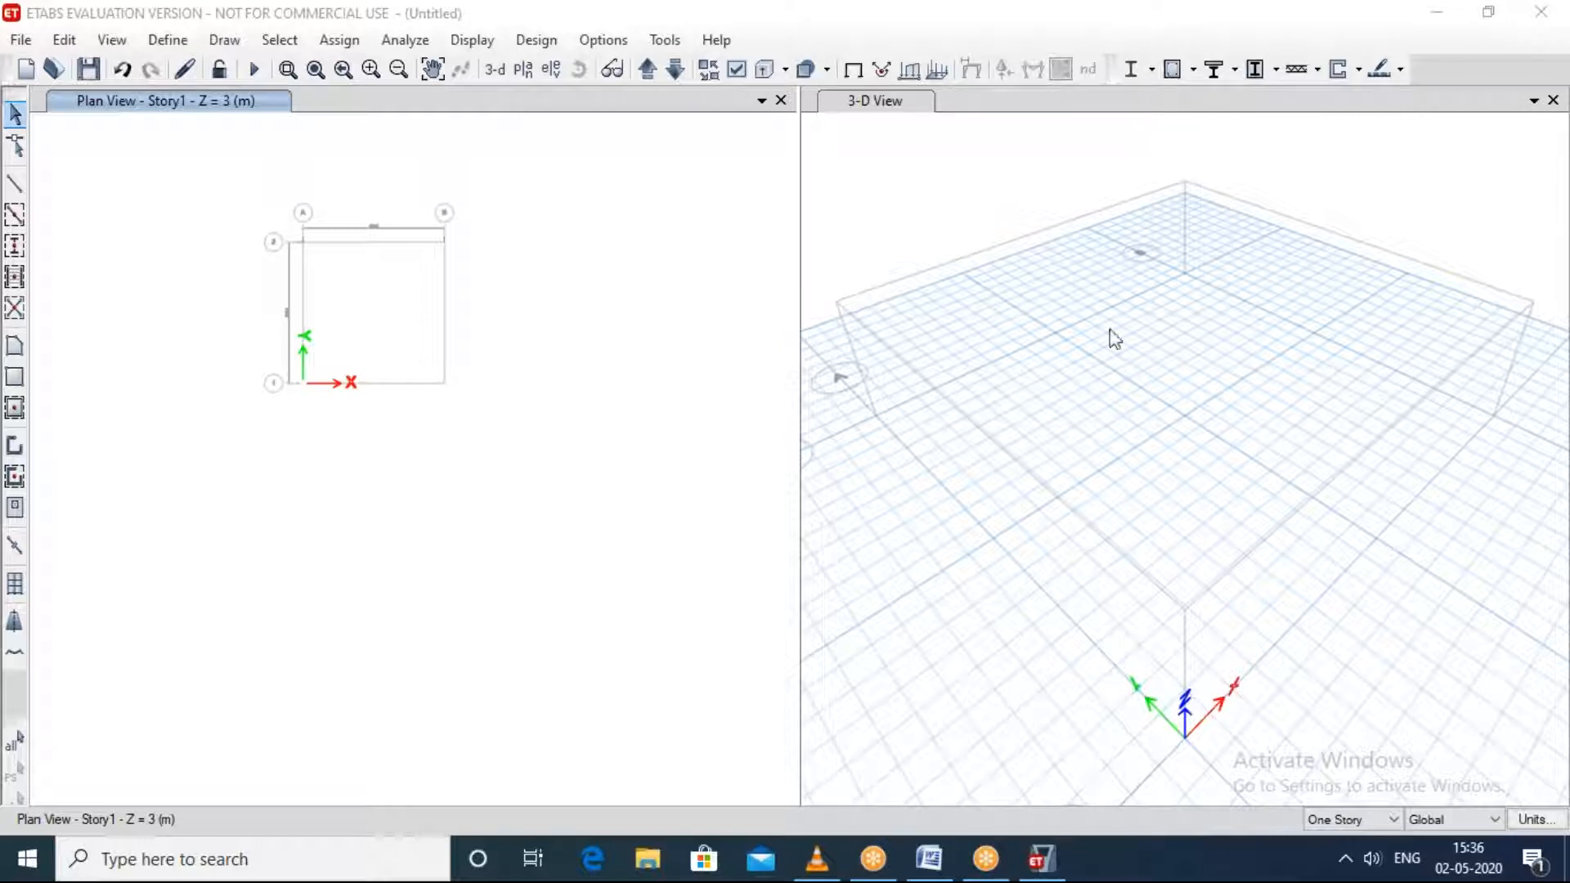
Step: Examine the single-story grid in the 3-D view from several angles, then the plan view's grid lines
{"action": "left_click", "coordinate": [1198, 557]}
{"action": "scroll", "coordinate": [1199, 552], "scroll_direction": "up", "scroll_amount": 3}
{"action": "scroll", "coordinate": [1194, 555], "scroll_direction": "down", "scroll_amount": 3}
{"action": "middle_click_drag", "start_coordinate": [1175, 592], "coordinate": [1072, 512], "text": "shift"}
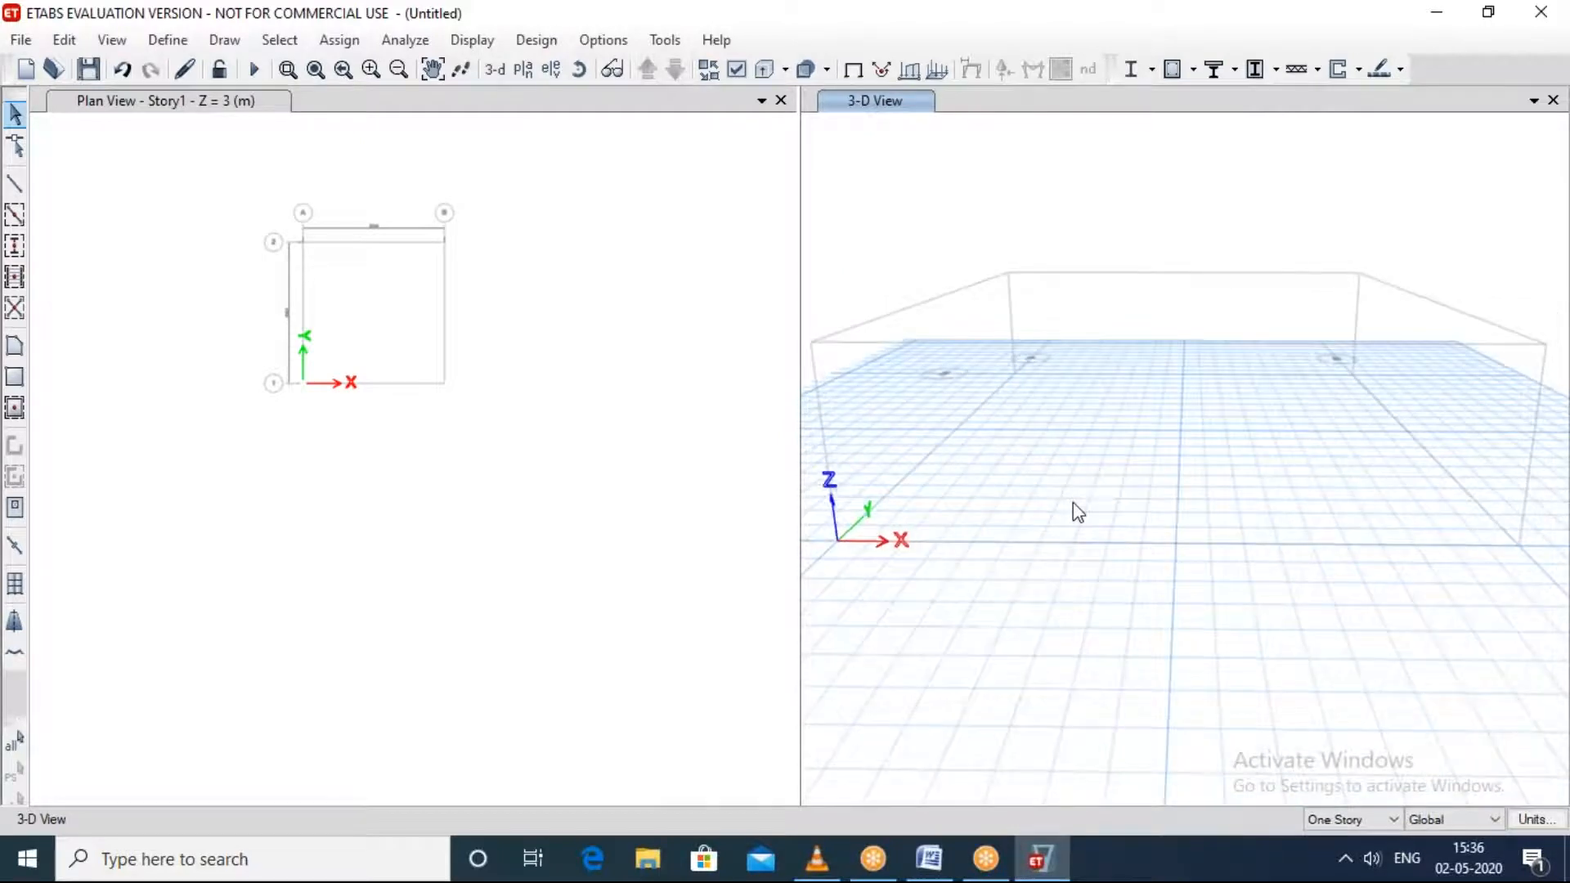
{"action": "scroll", "coordinate": [1073, 512], "scroll_direction": "down", "scroll_amount": 2}
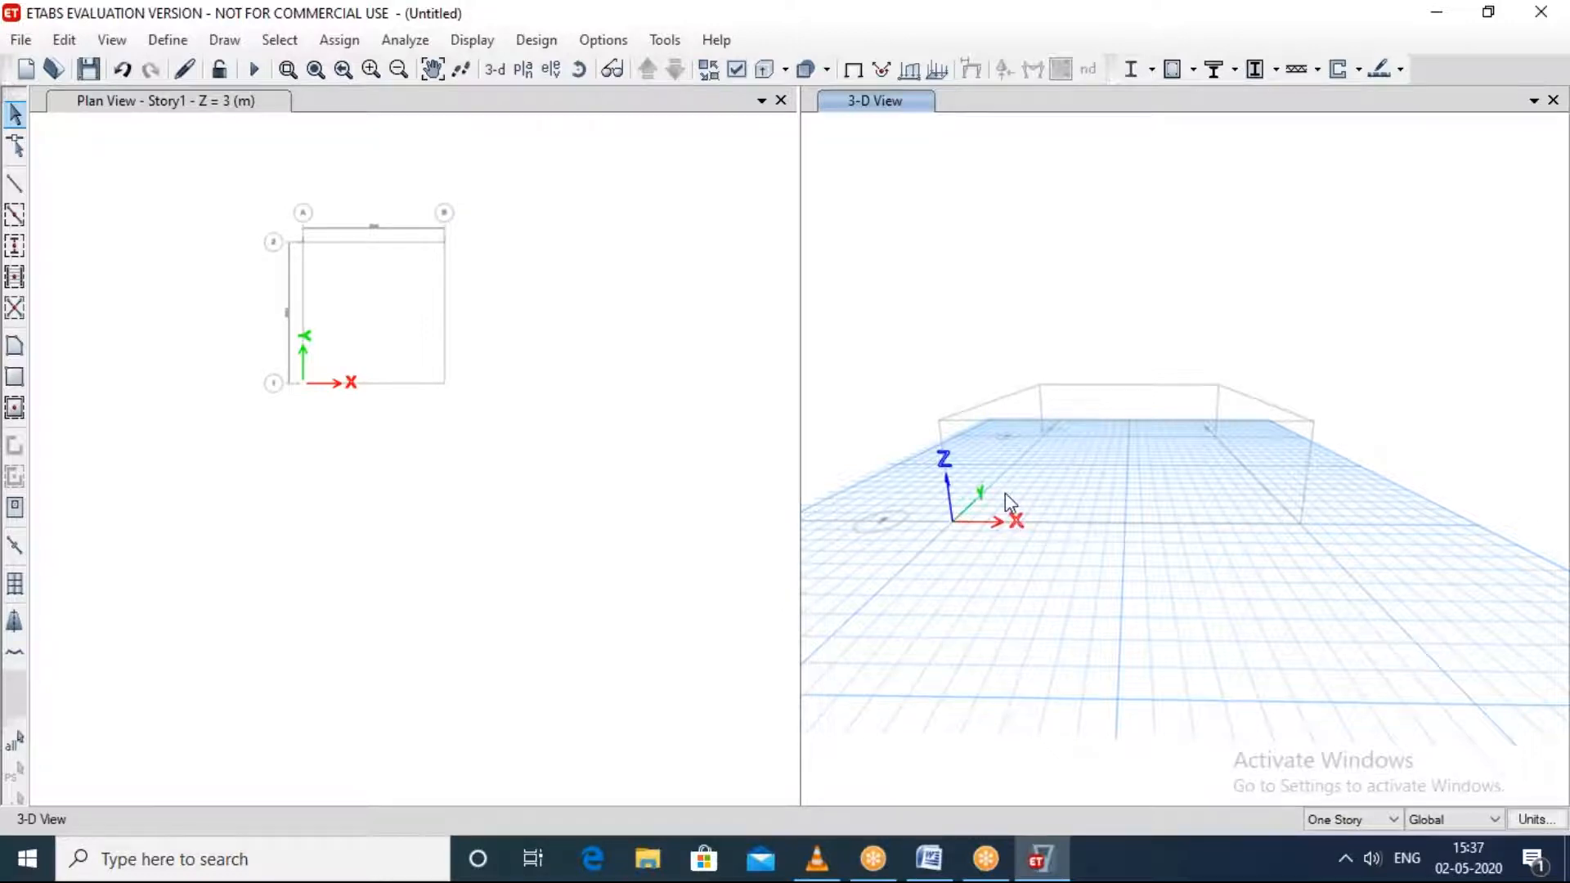
{"action": "scroll", "coordinate": [1004, 493], "scroll_direction": "up", "scroll_amount": 2}
{"action": "middle_click_drag", "start_coordinate": [982, 533], "coordinate": [1010, 572]}
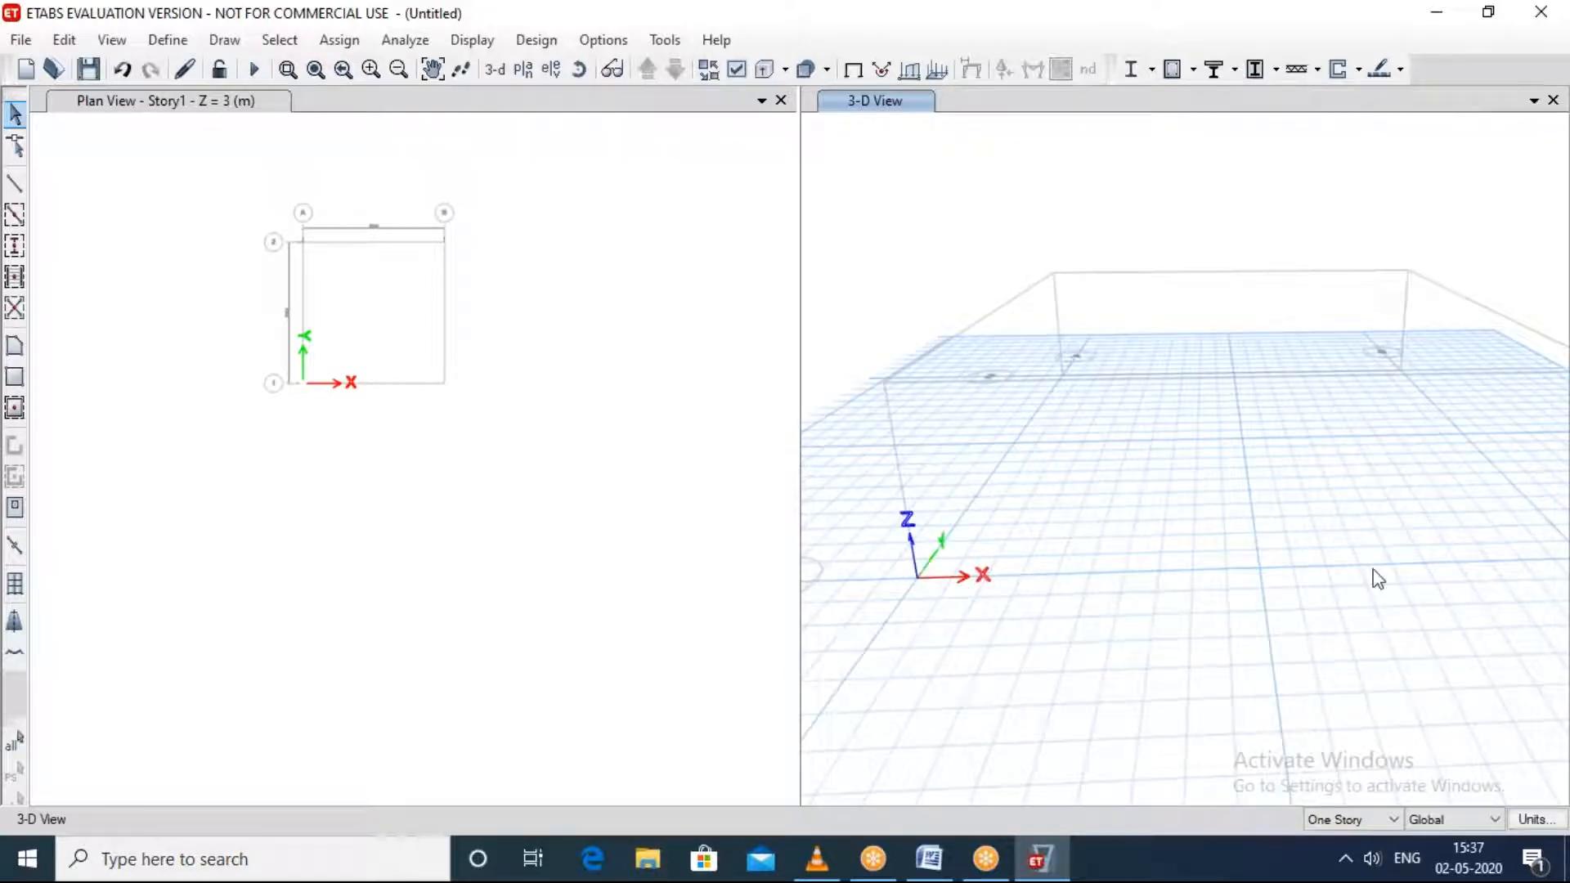
{"action": "middle_click_drag", "start_coordinate": [978, 592], "coordinate": [925, 544], "text": "shift"}
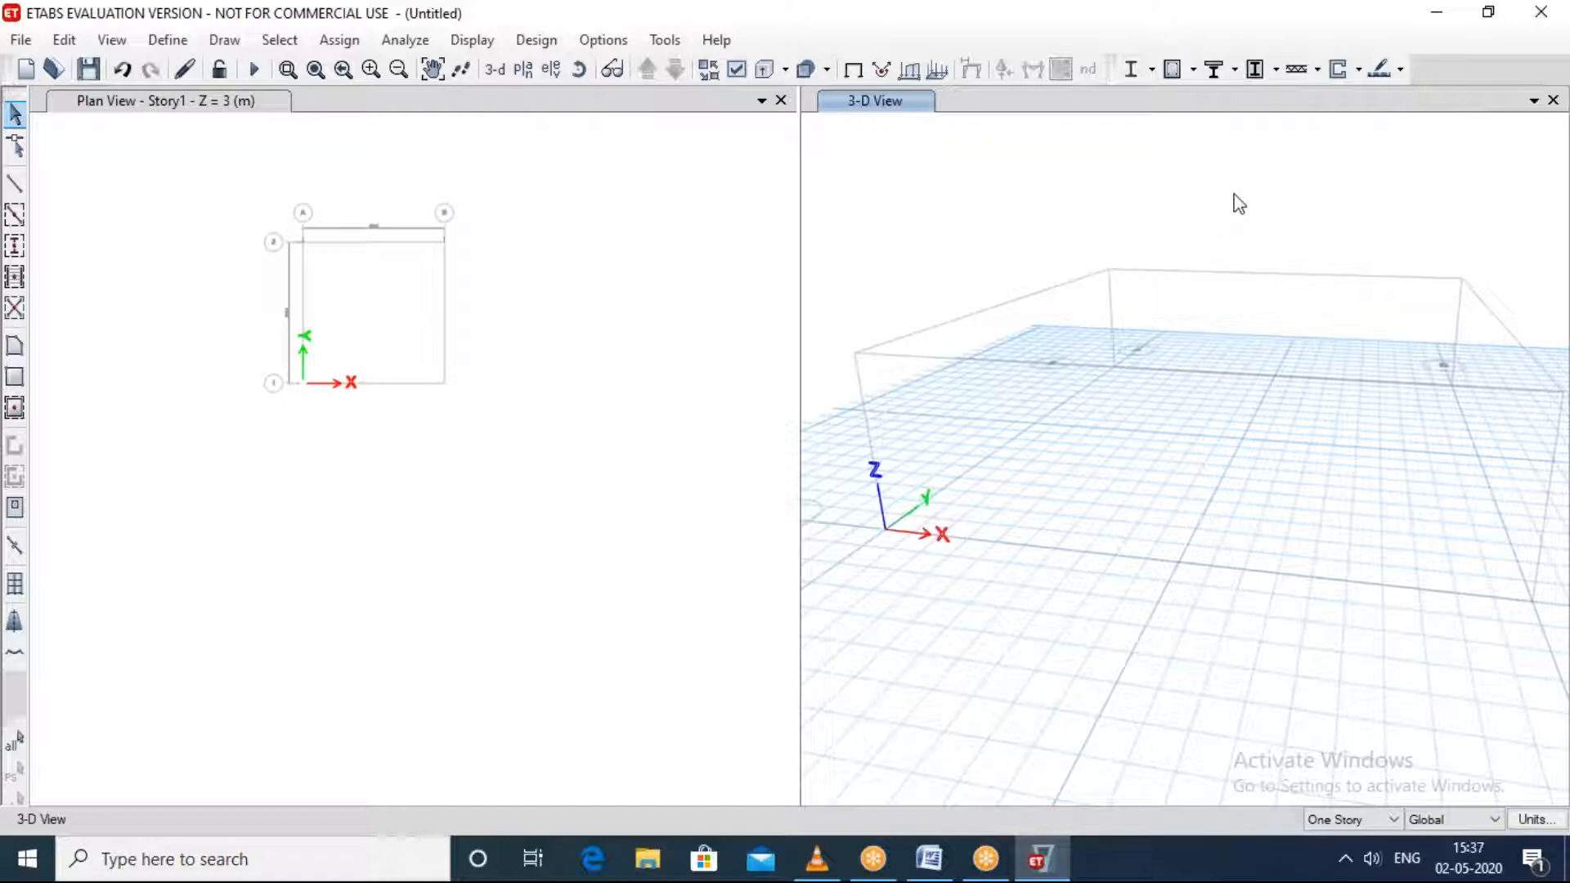
{"action": "left_click", "coordinate": [1146, 32]}
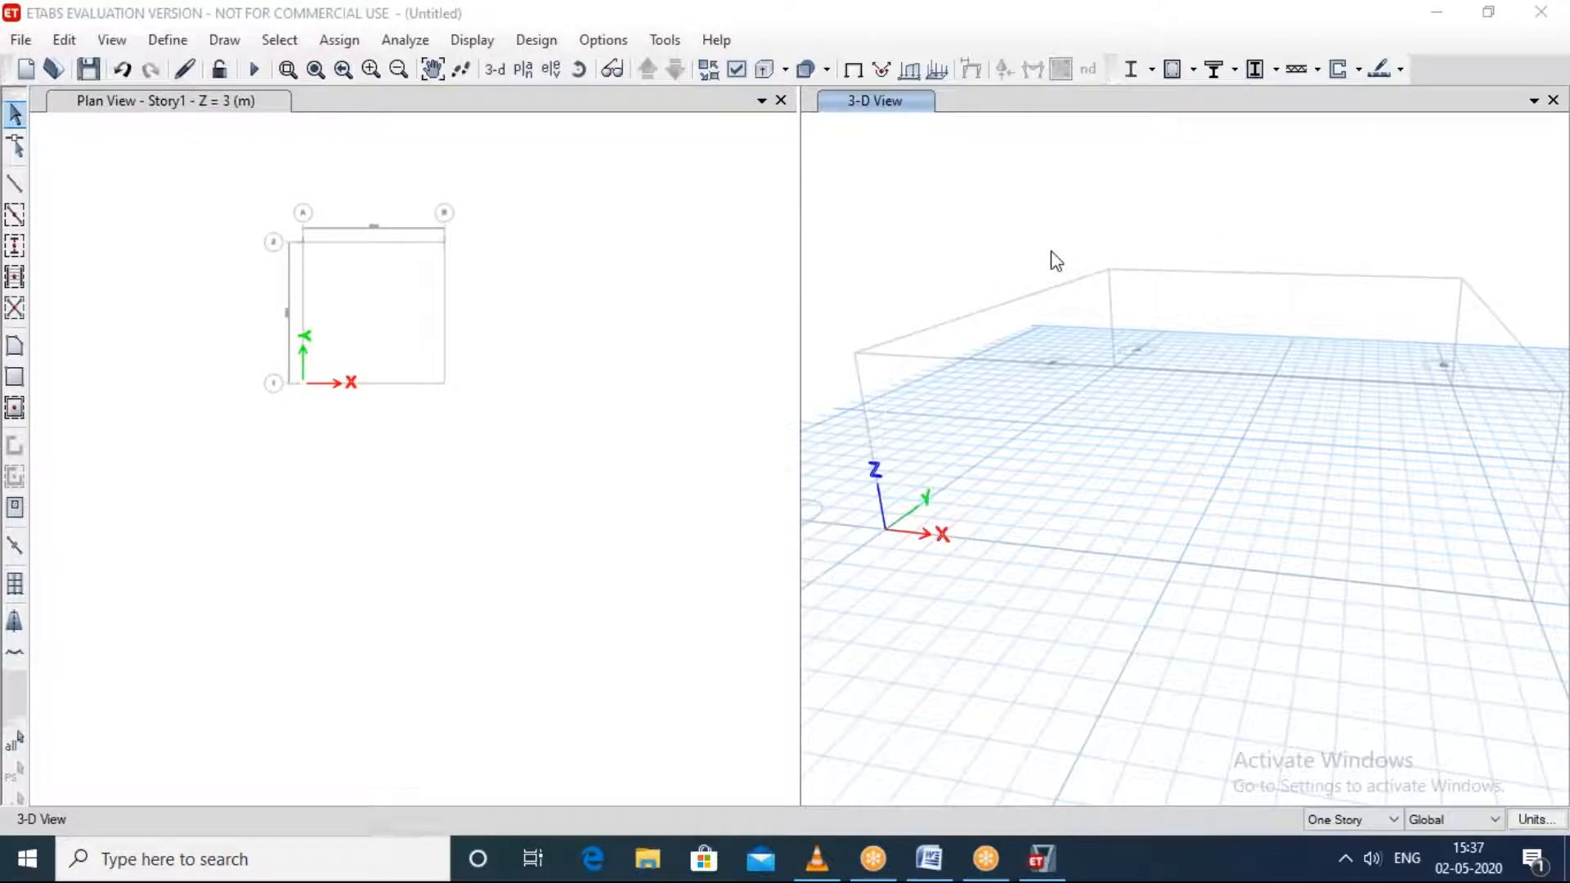
{"action": "left_click", "coordinate": [1326, 613]}
{"action": "middle_click_drag", "start_coordinate": [1323, 614], "coordinate": [1306, 640], "text": "shift"}
{"action": "scroll", "coordinate": [1306, 640], "scroll_direction": "up", "scroll_amount": 4}
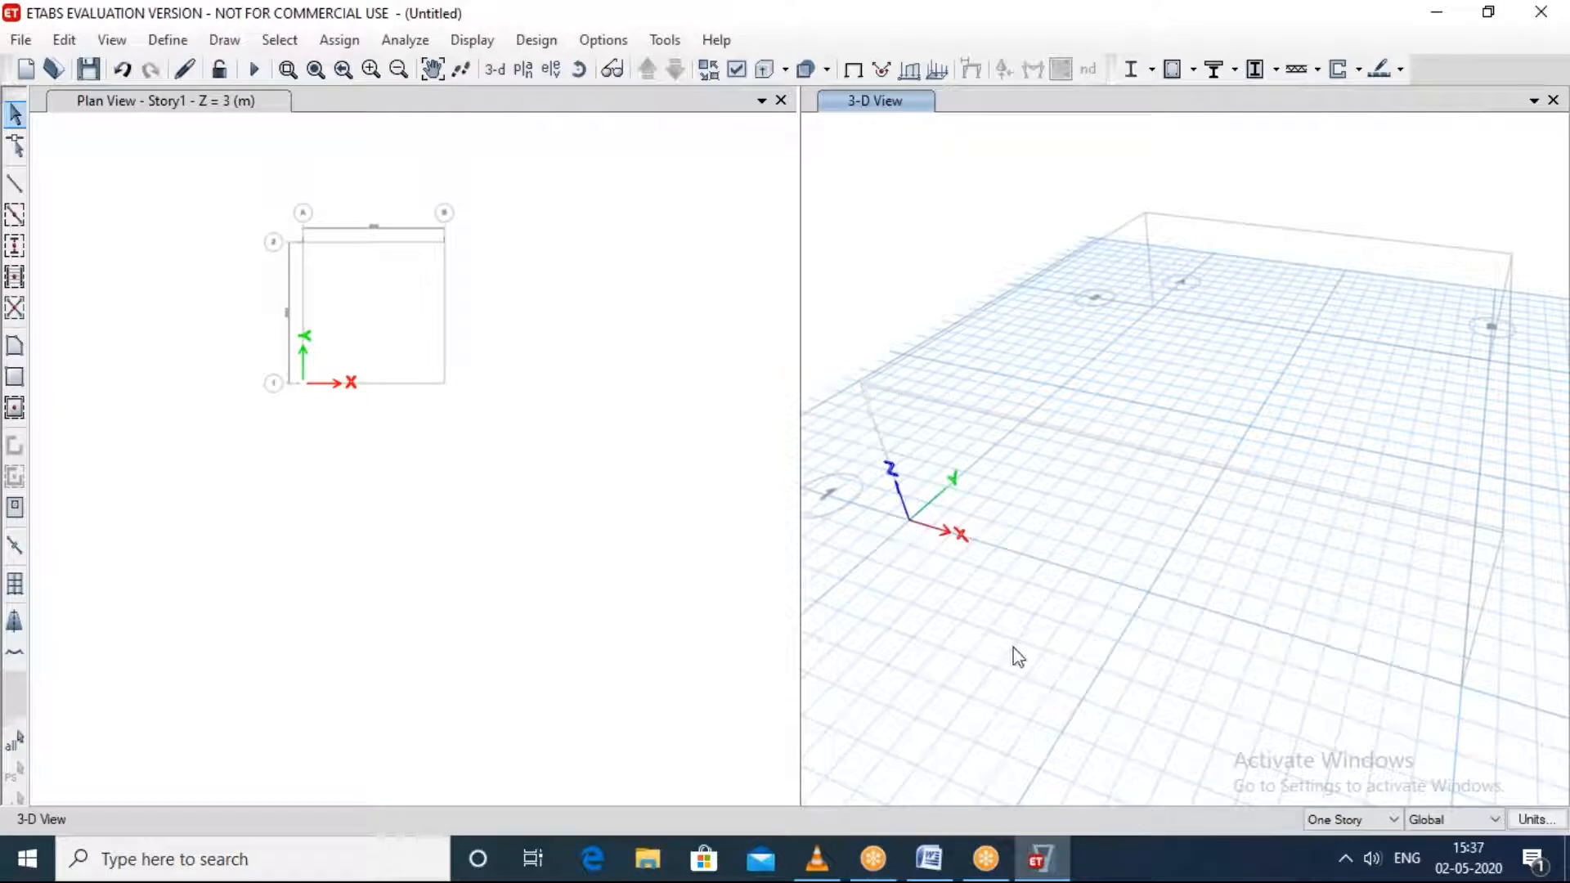
{"action": "middle_click_drag", "start_coordinate": [1012, 620], "coordinate": [1255, 459], "text": "shift"}
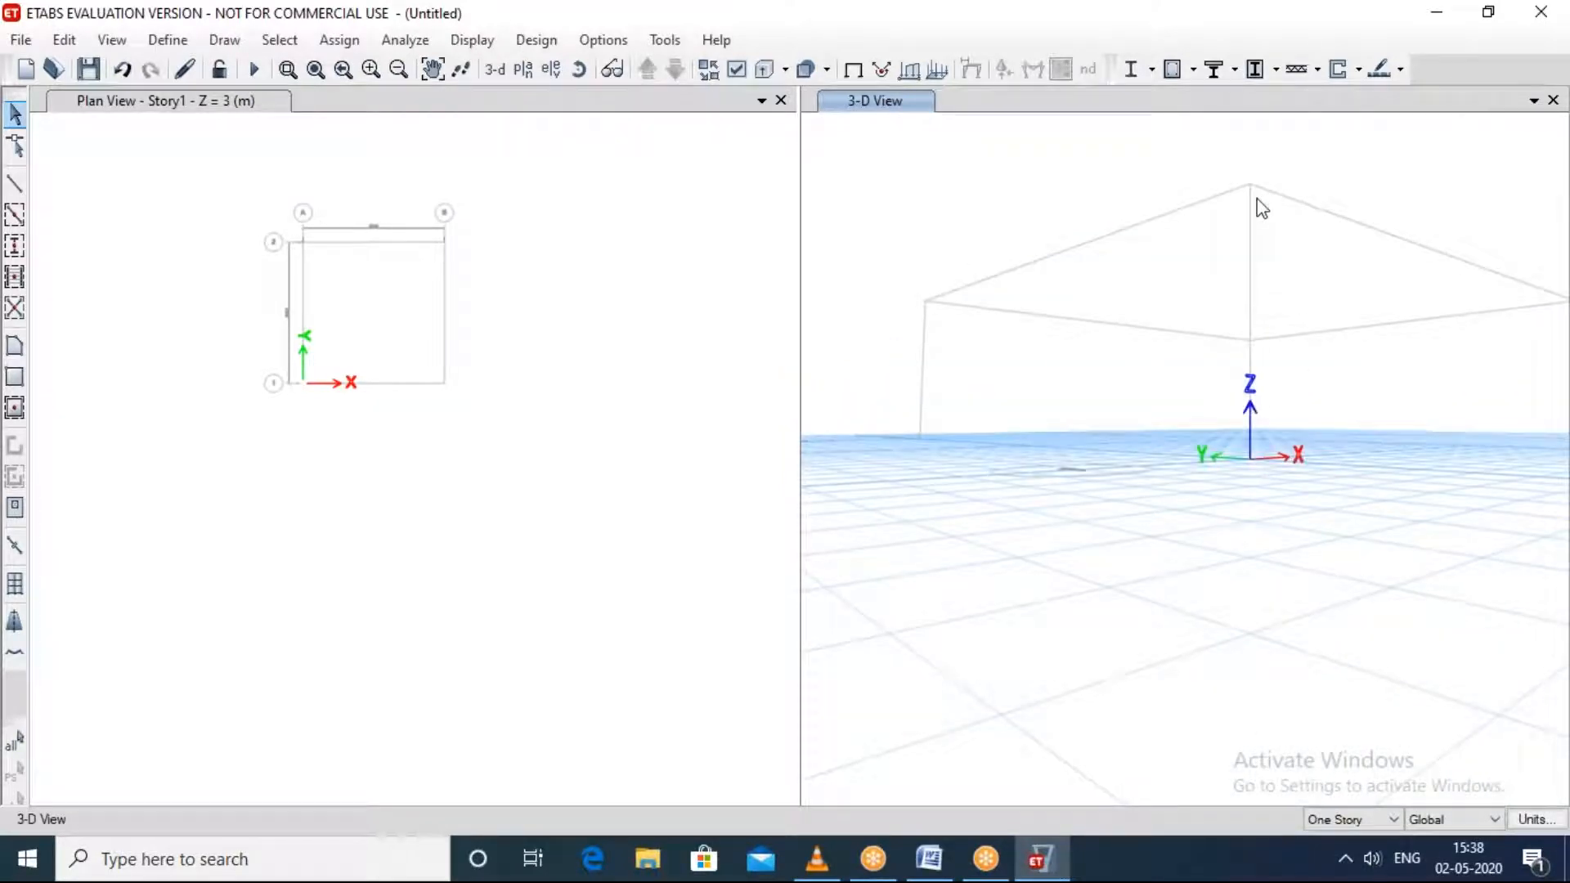
{"action": "middle_click_drag", "start_coordinate": [1286, 259], "coordinate": [1115, 399], "text": "shift"}
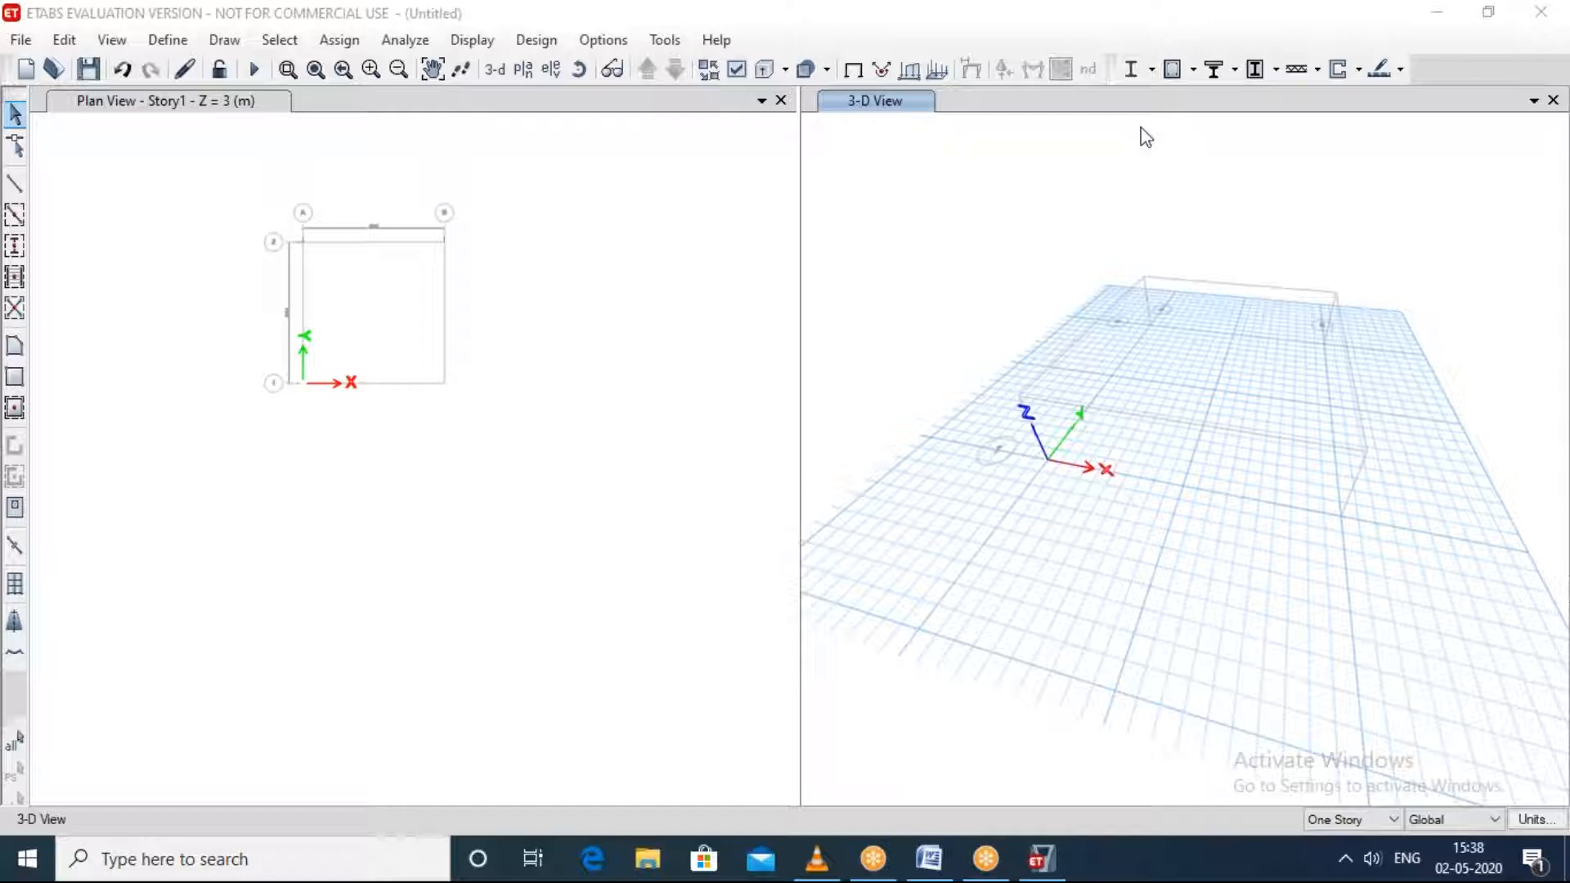
{"action": "scroll", "coordinate": [486, 408], "scroll_direction": "up", "scroll_amount": 3}
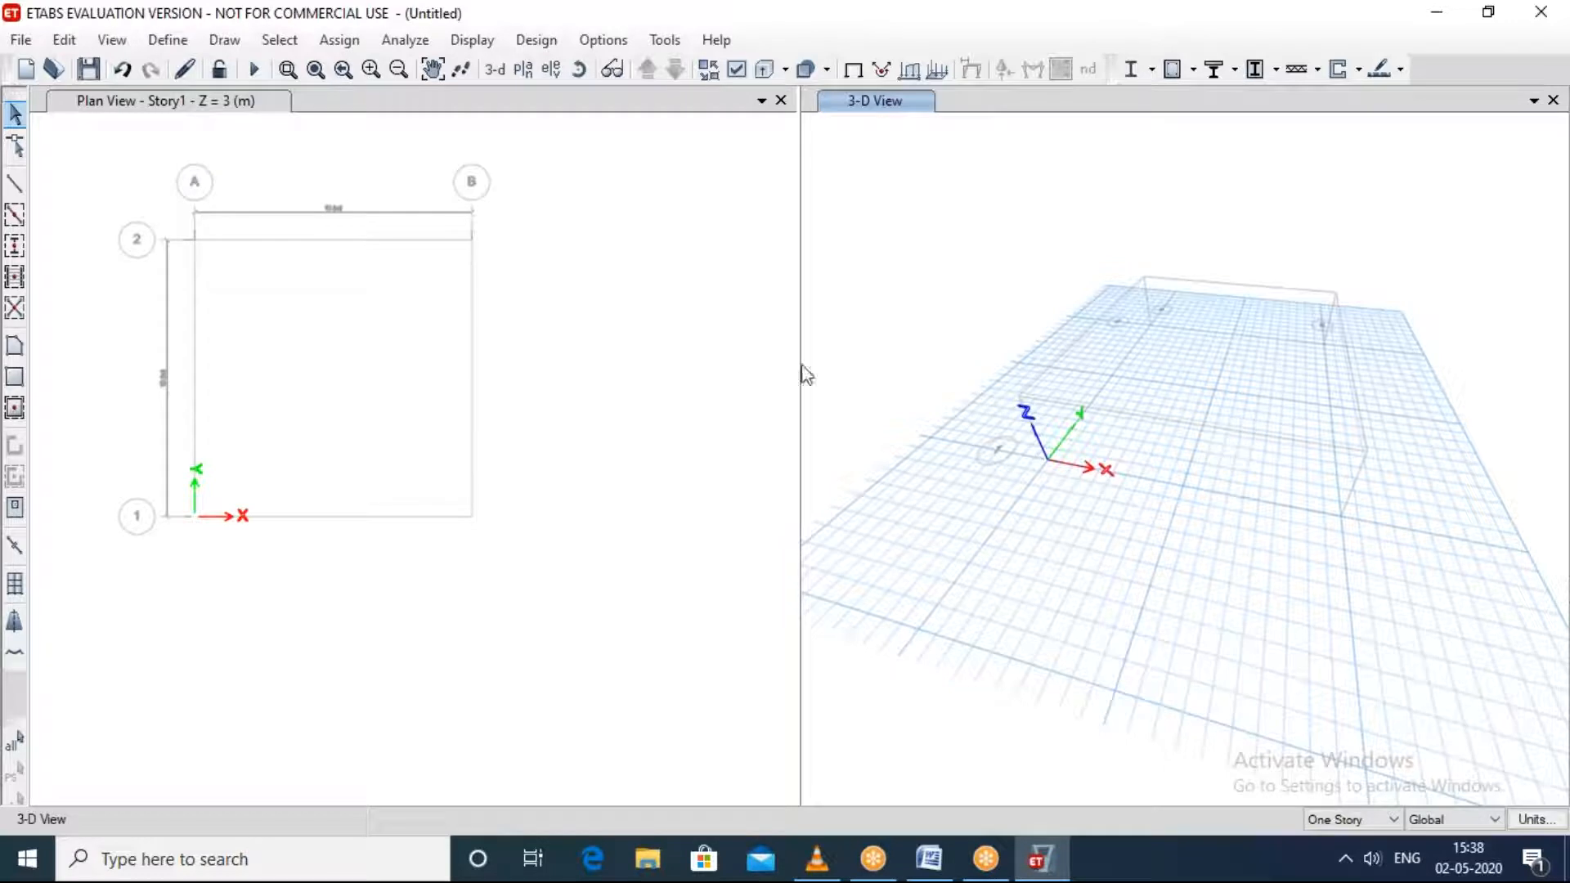
Step: Set Story1's height to 5 m in the story data
{"action": "left_click", "coordinate": [341, 373]}
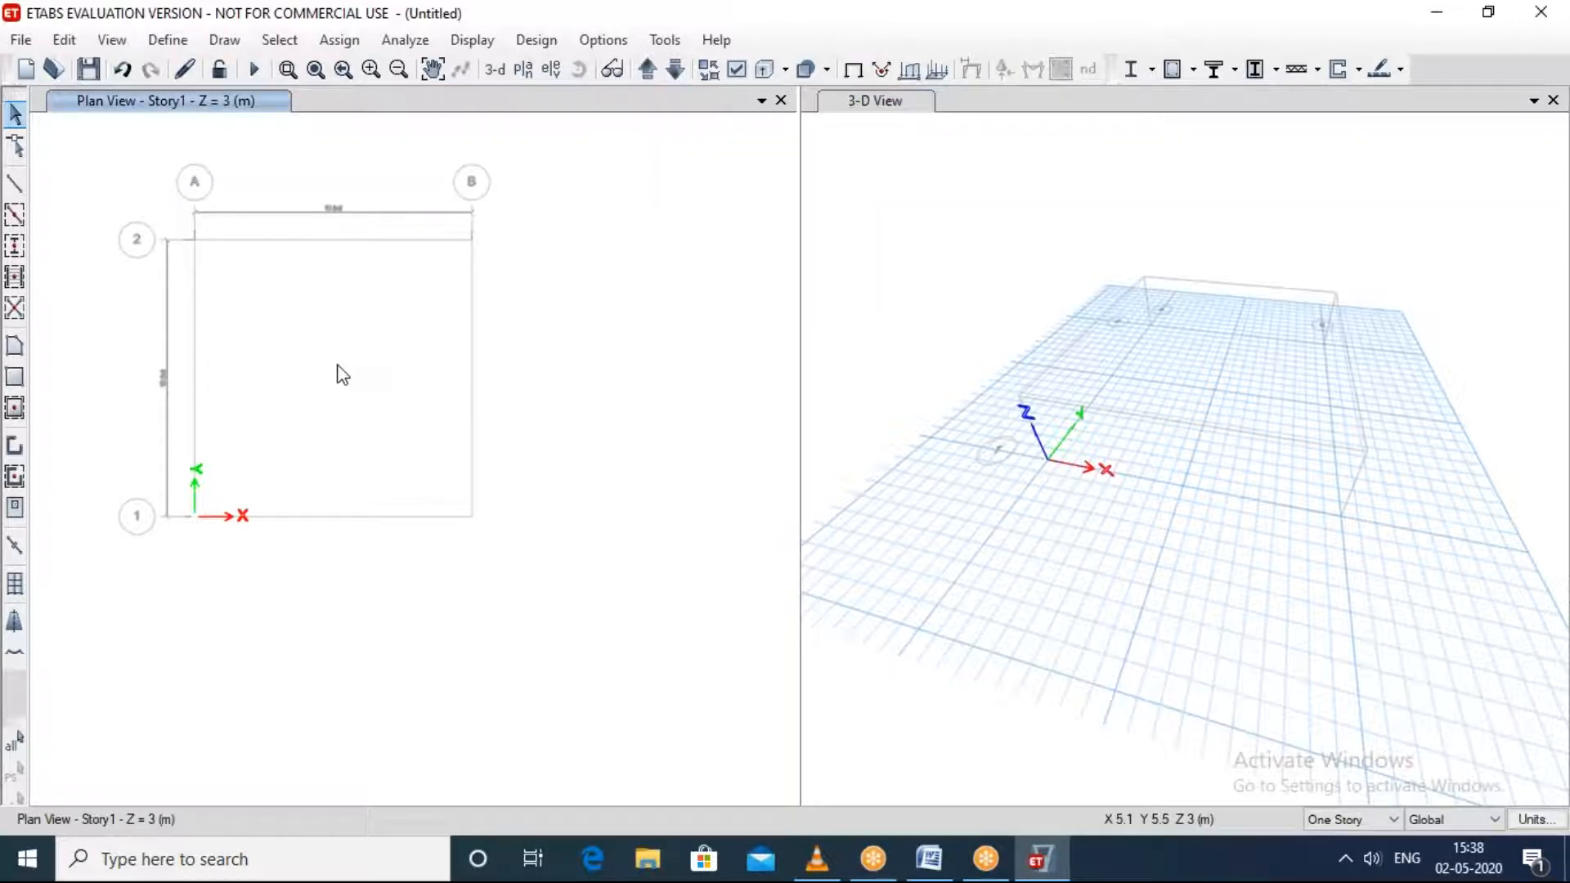
{"action": "right_click", "coordinate": [337, 366]}
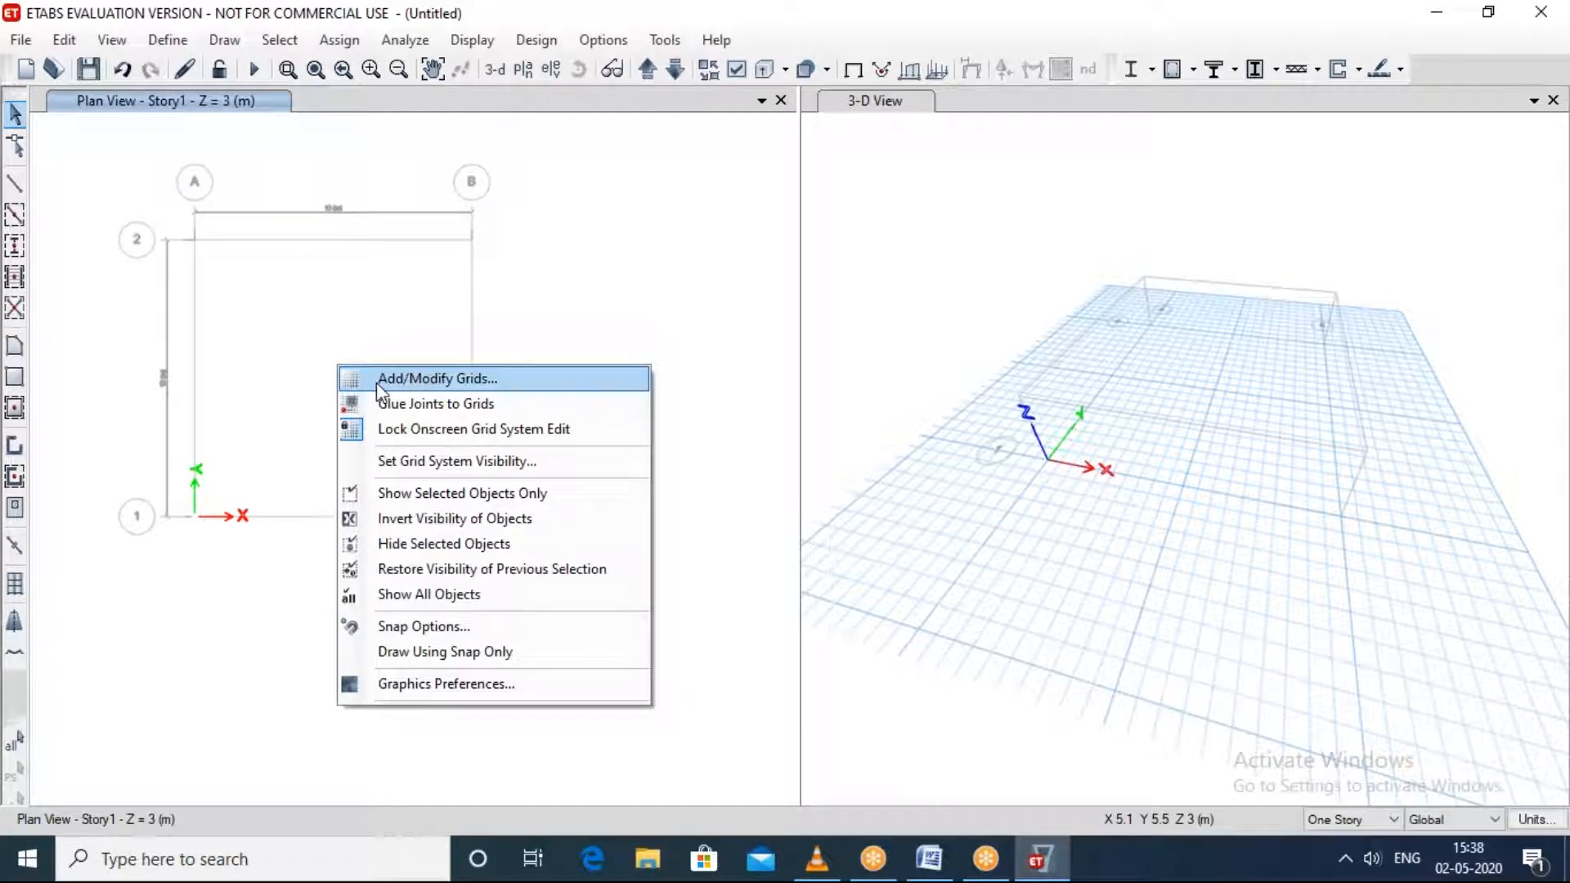
{"action": "left_click", "coordinate": [378, 383]}
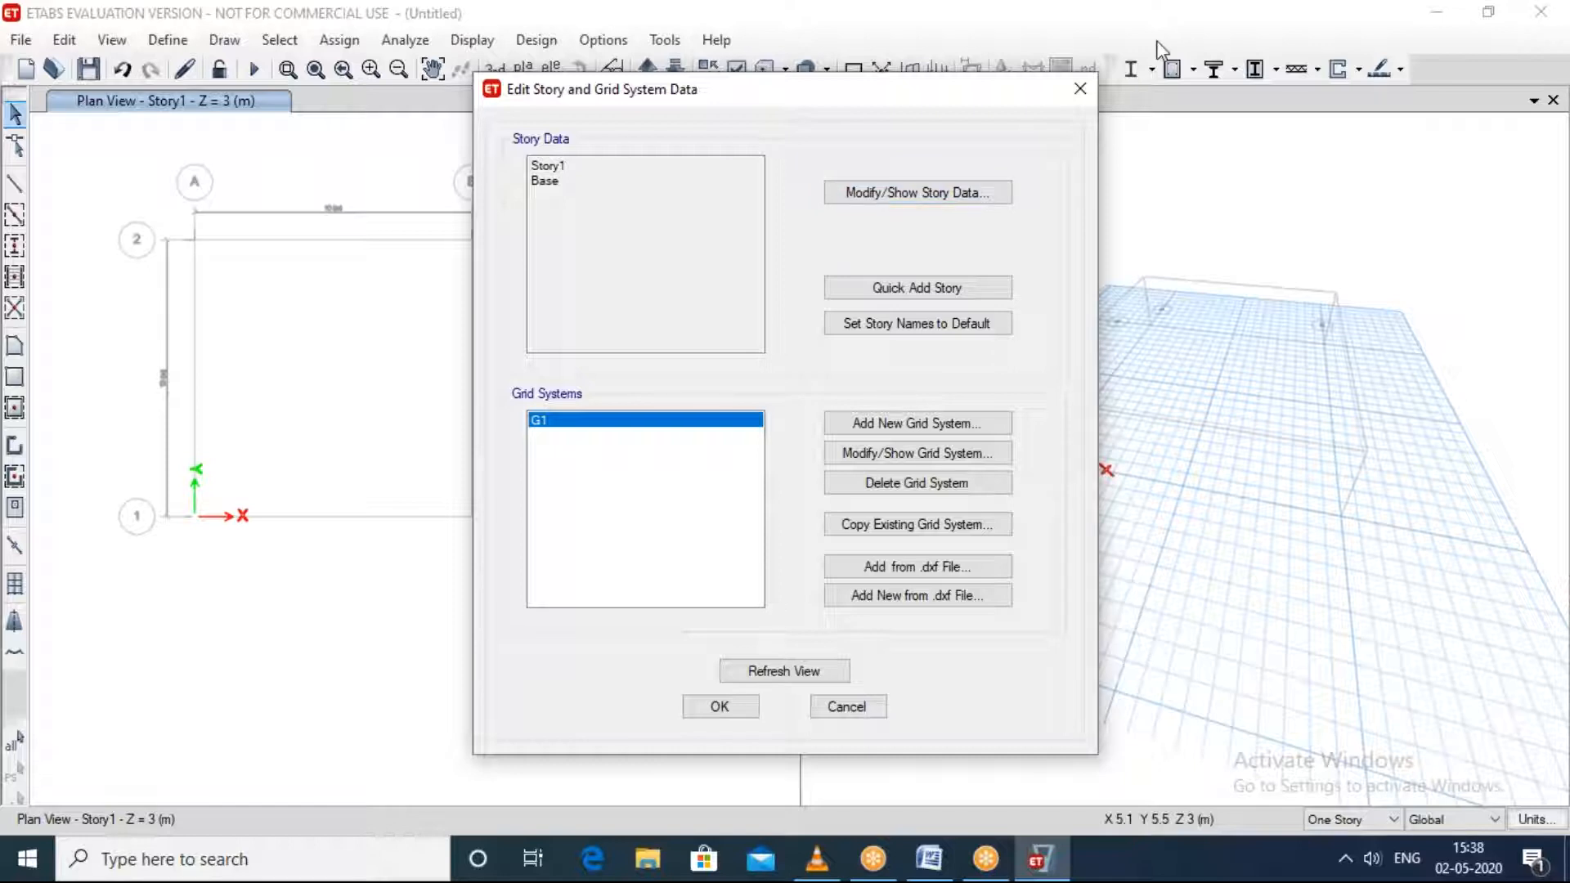
{"action": "left_click", "coordinate": [1167, 100]}
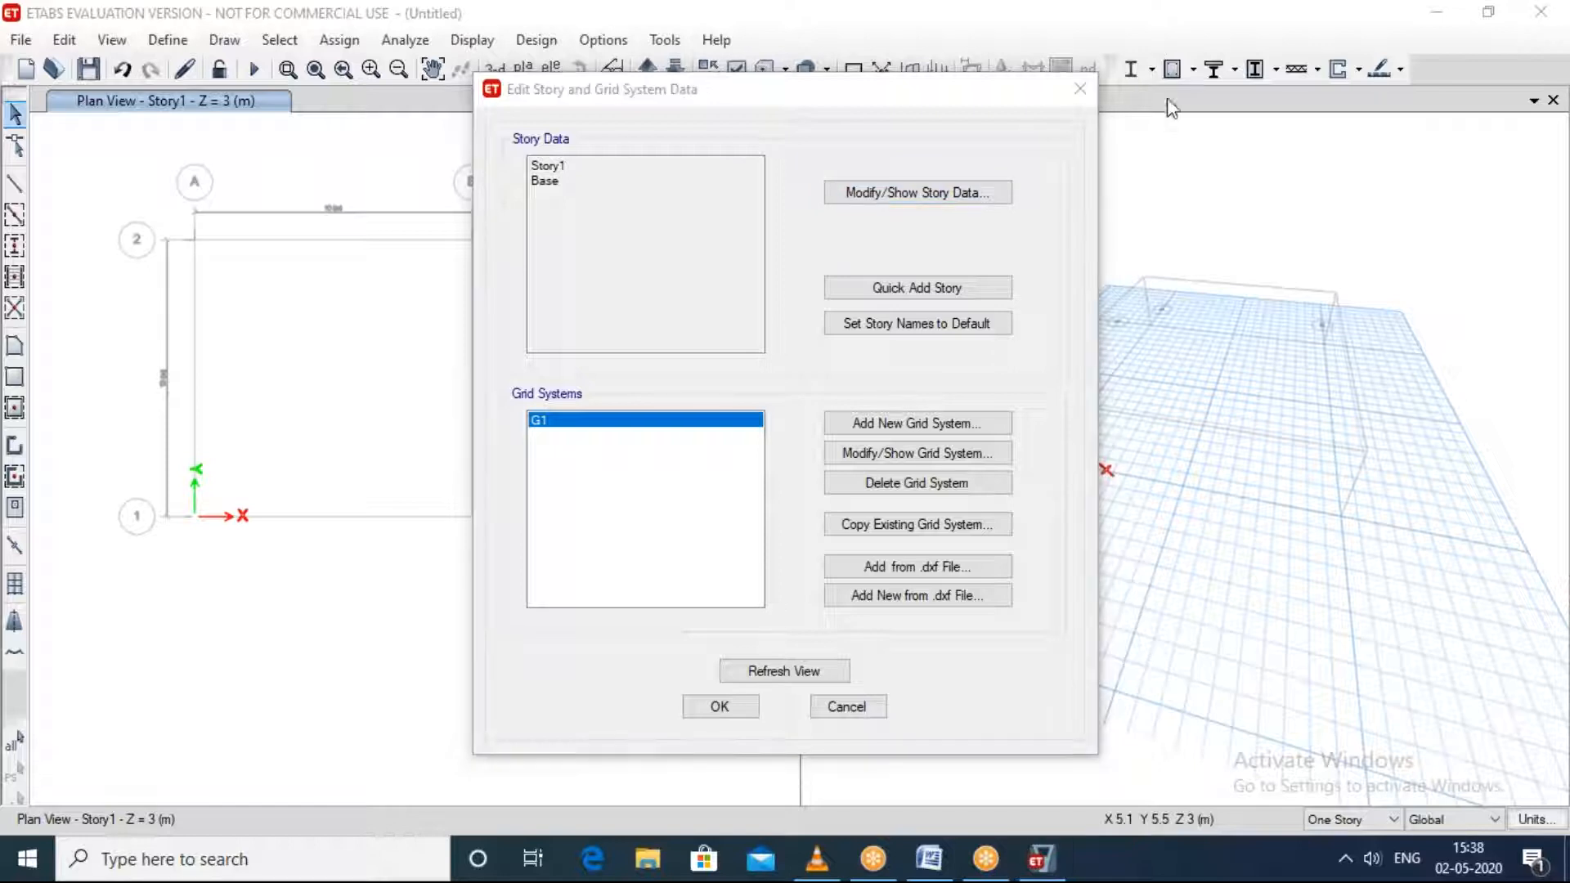
{"action": "left_click", "coordinate": [918, 197]}
{"action": "left_click", "coordinate": [917, 194]}
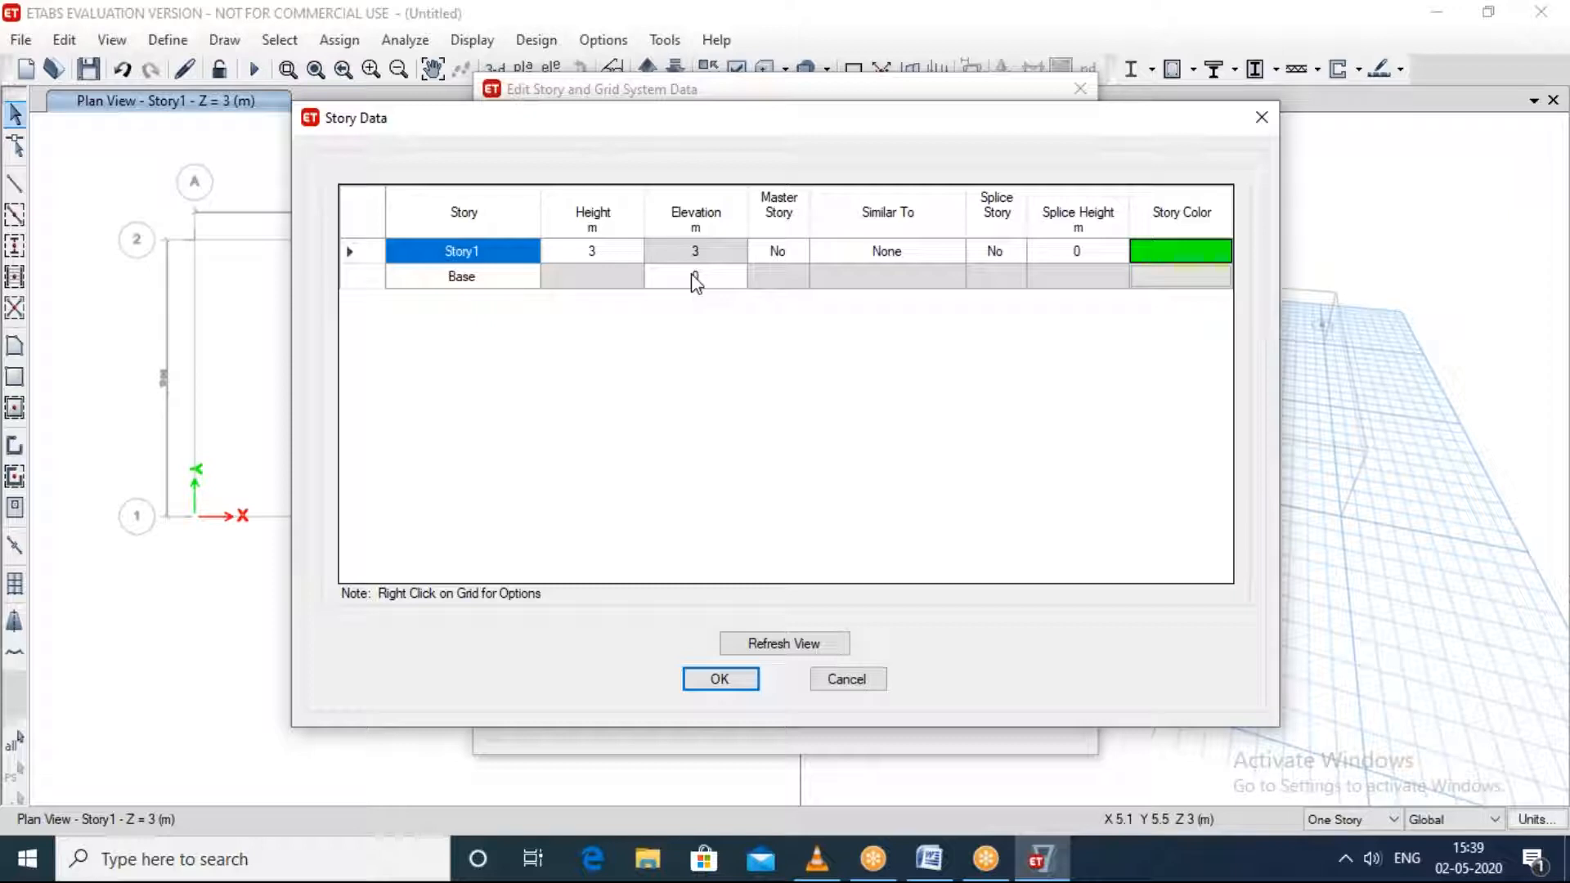
{"action": "left_click", "coordinate": [603, 251]}
{"action": "type", "text": "5"}
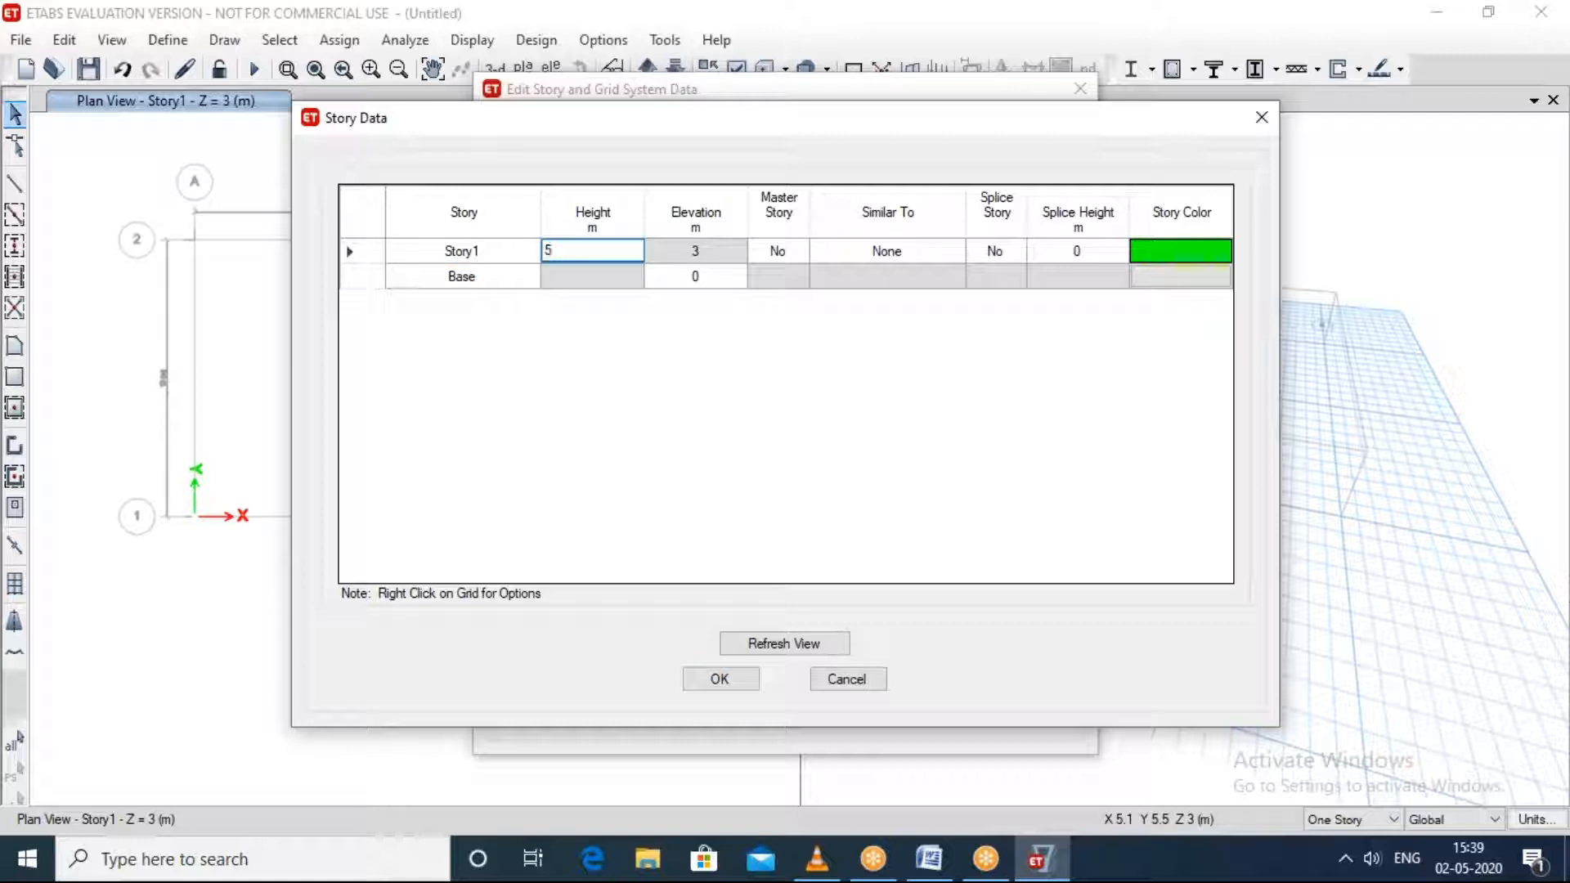
{"action": "left_click", "coordinate": [585, 452]}
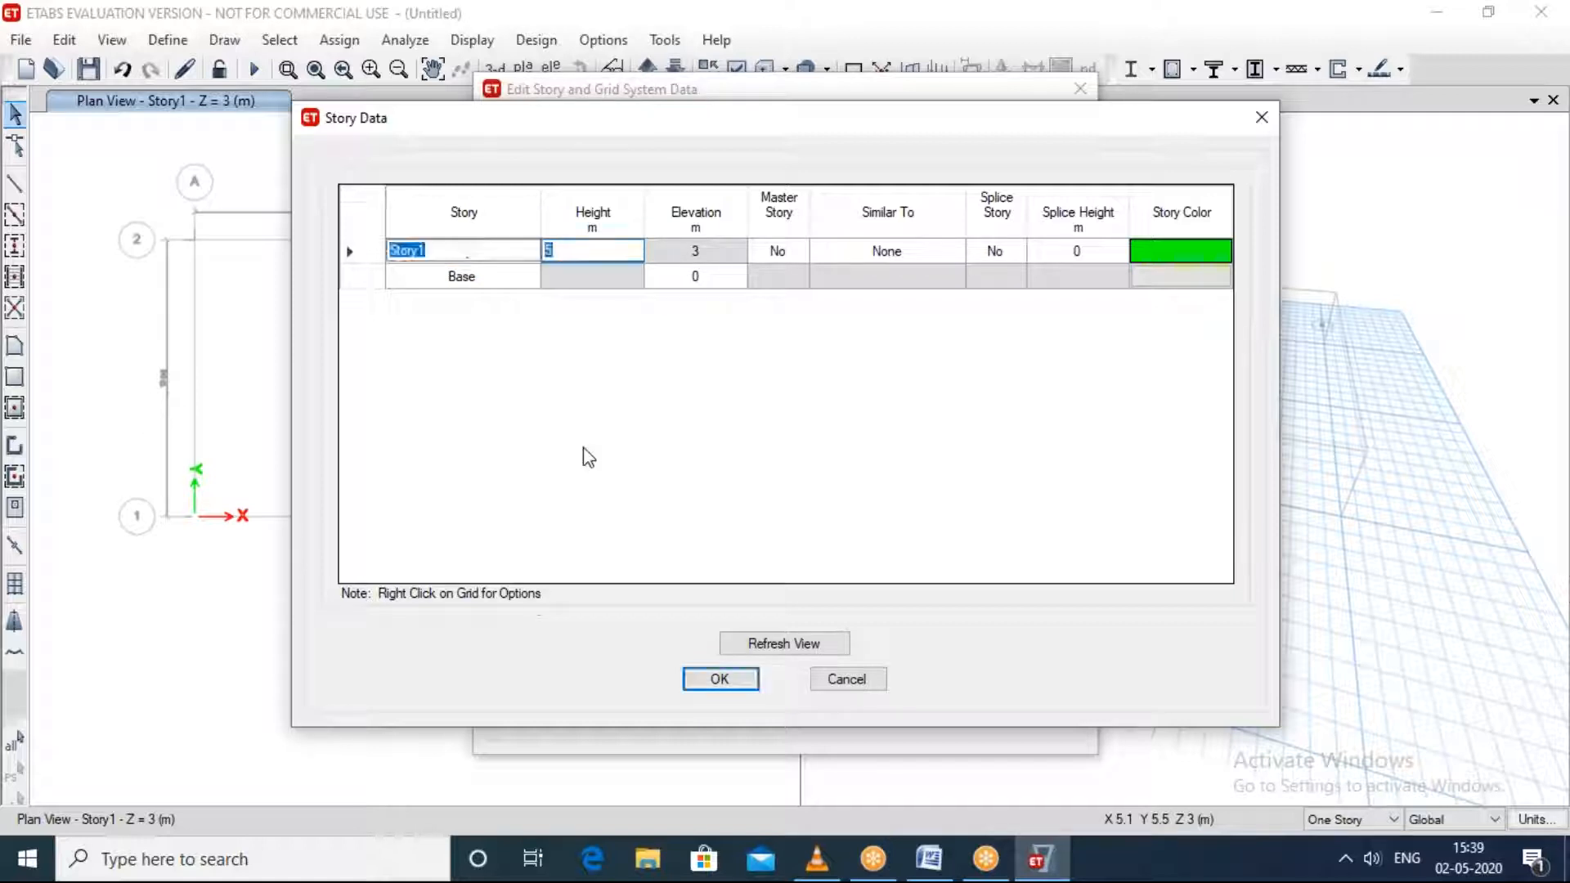
Step: Accept the Story1 height and grid edits, dismiss the license message and cancel closing the unsaved model
{"action": "left_click", "coordinate": [721, 680]}
{"action": "left_click", "coordinate": [719, 704]}
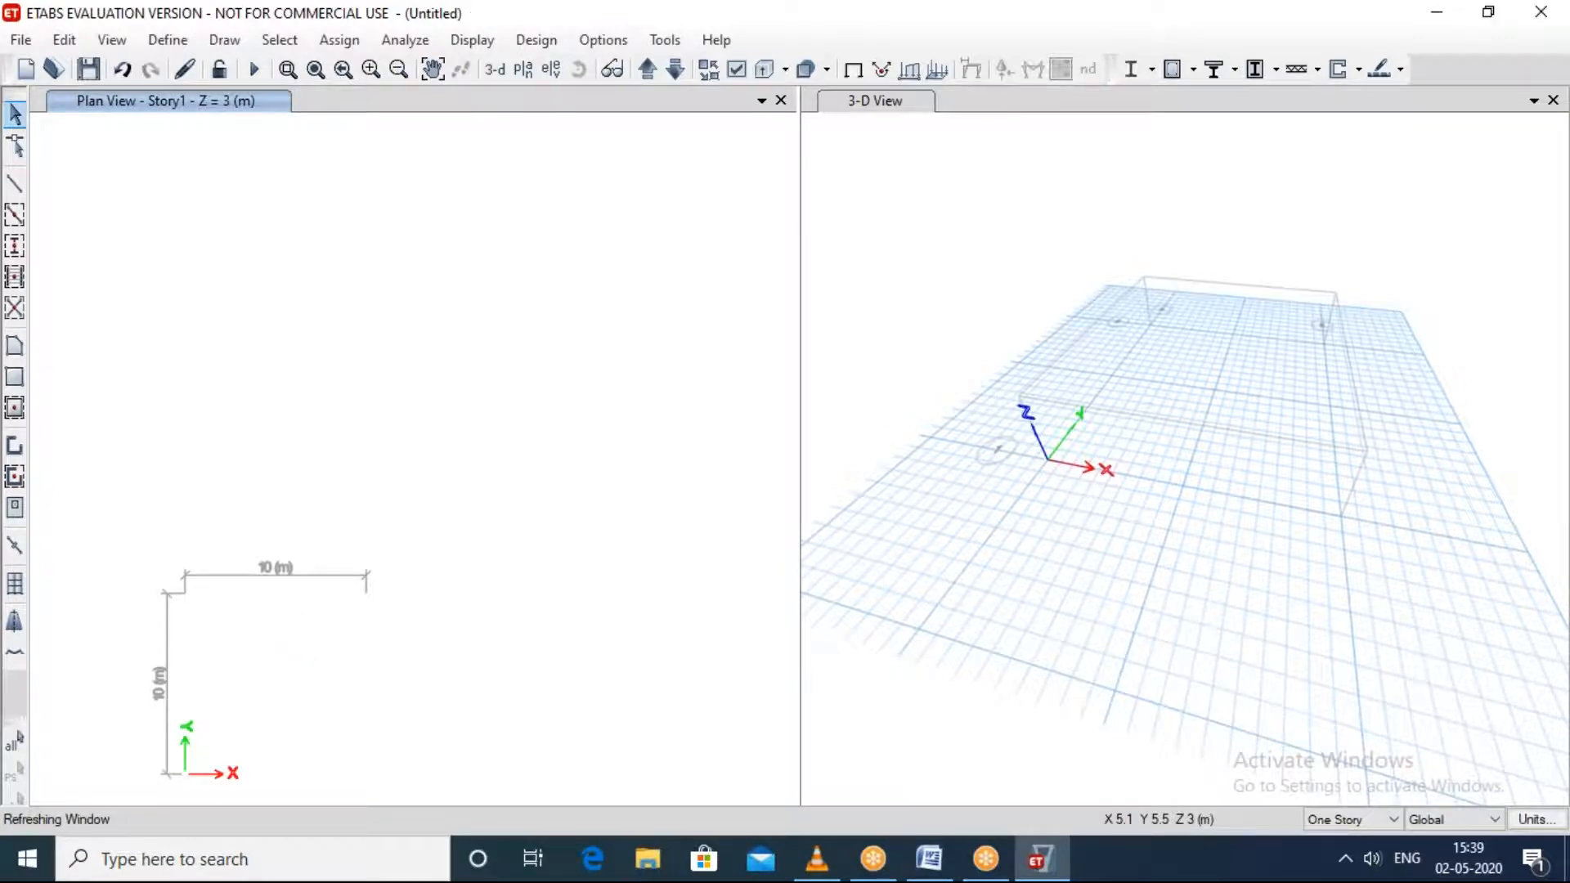
{"action": "left_click", "coordinate": [900, 377]}
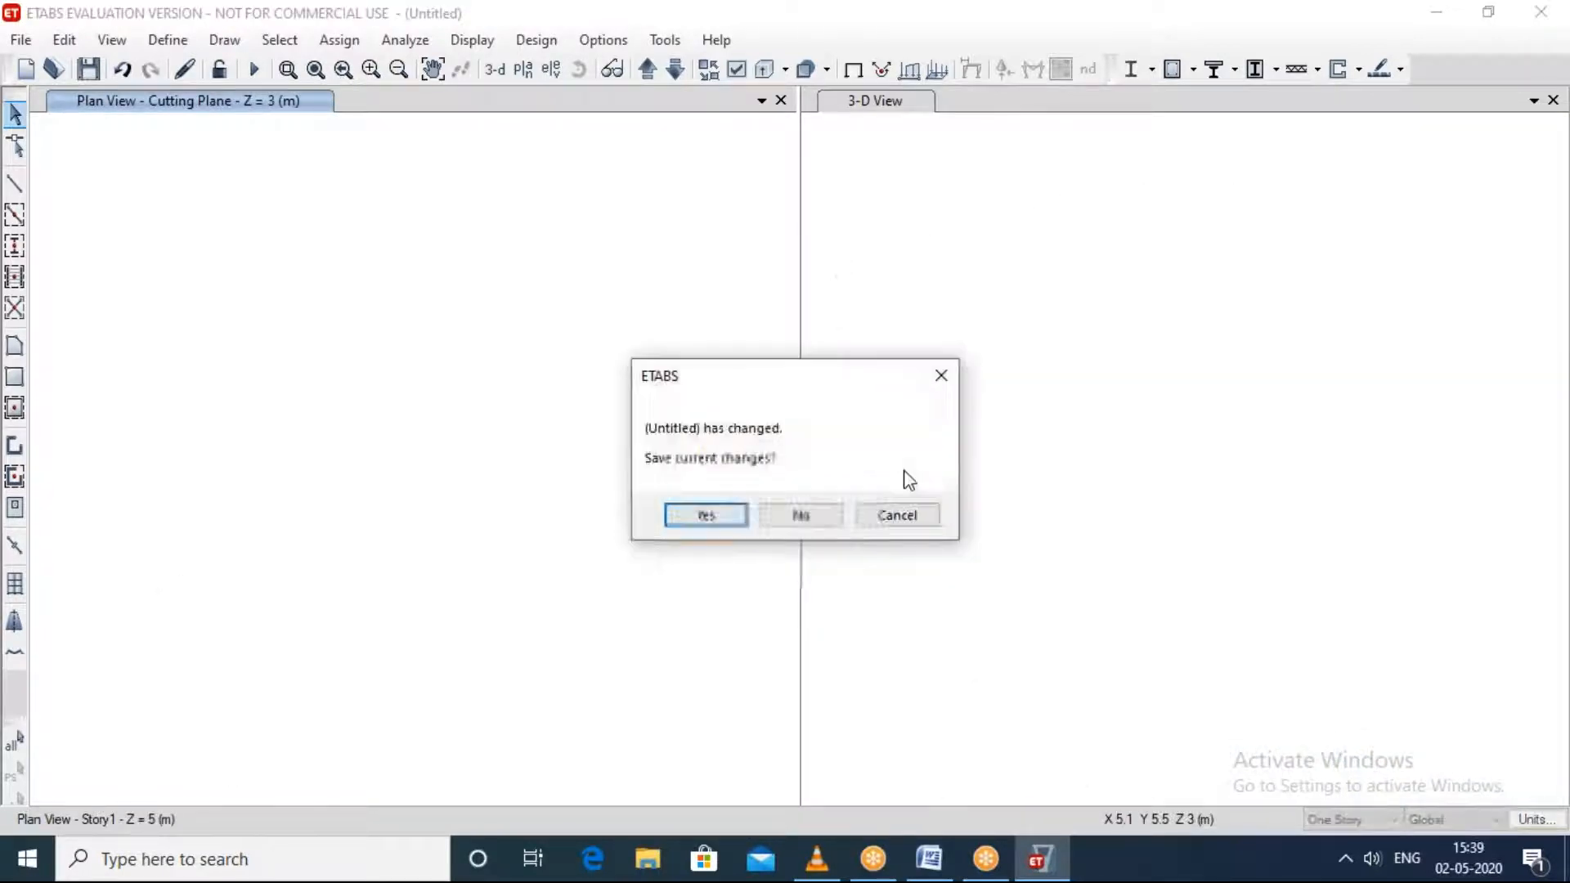
{"action": "left_click", "coordinate": [897, 515]}
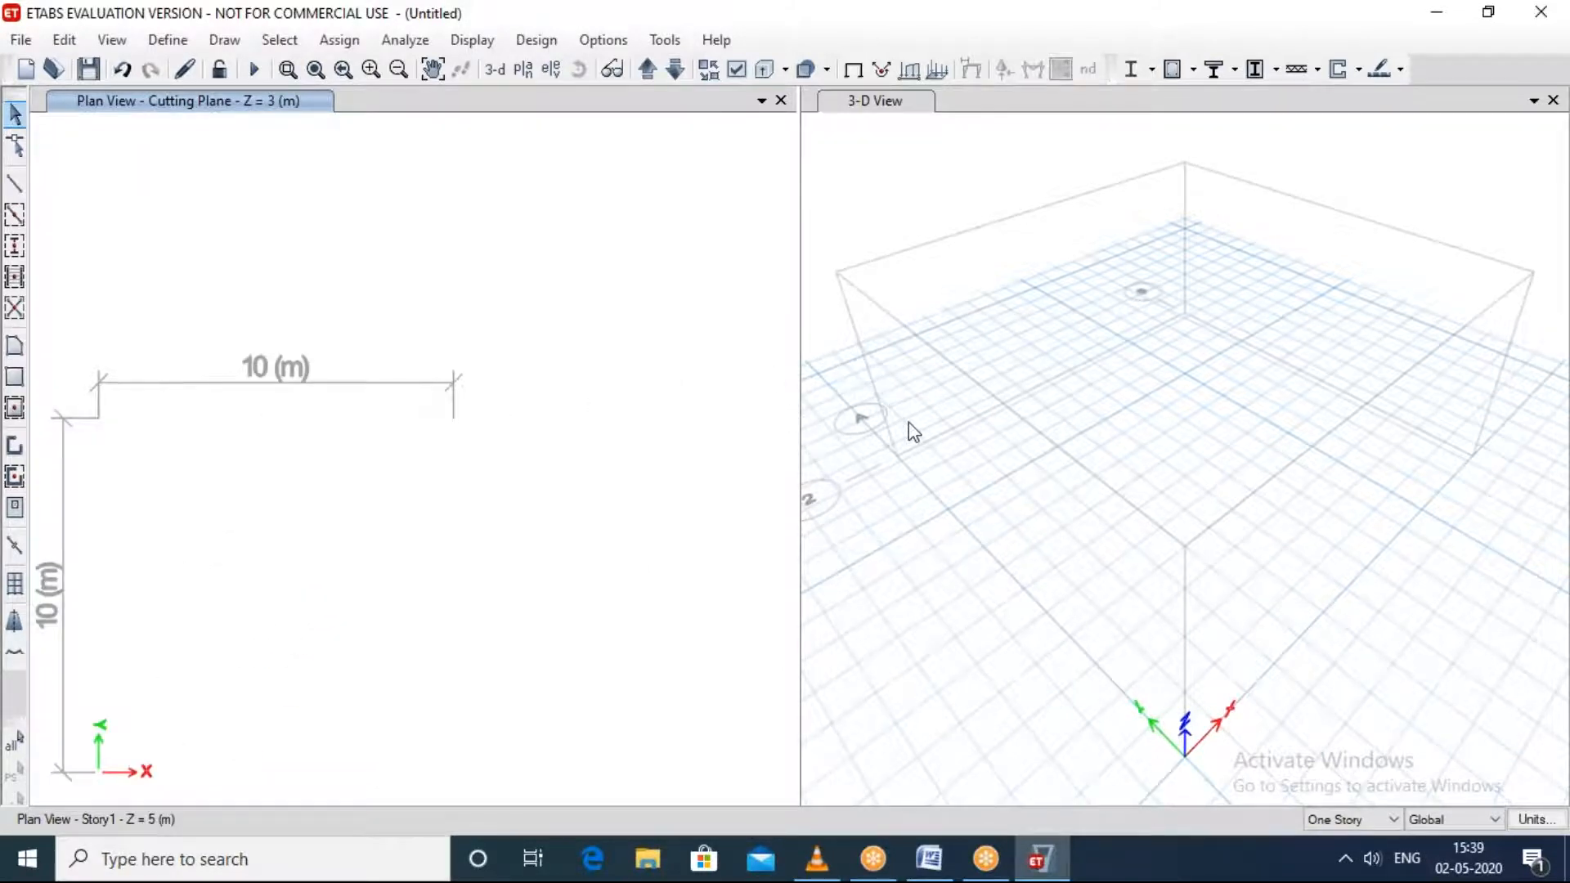
{"action": "middle_click_drag", "start_coordinate": [944, 418], "coordinate": [1066, 428]}
{"action": "middle_click_drag", "start_coordinate": [1199, 349], "coordinate": [1091, 417]}
{"action": "scroll", "coordinate": [312, 505], "scroll_direction": "down", "scroll_amount": 3}
{"action": "right_click", "coordinate": [311, 507]}
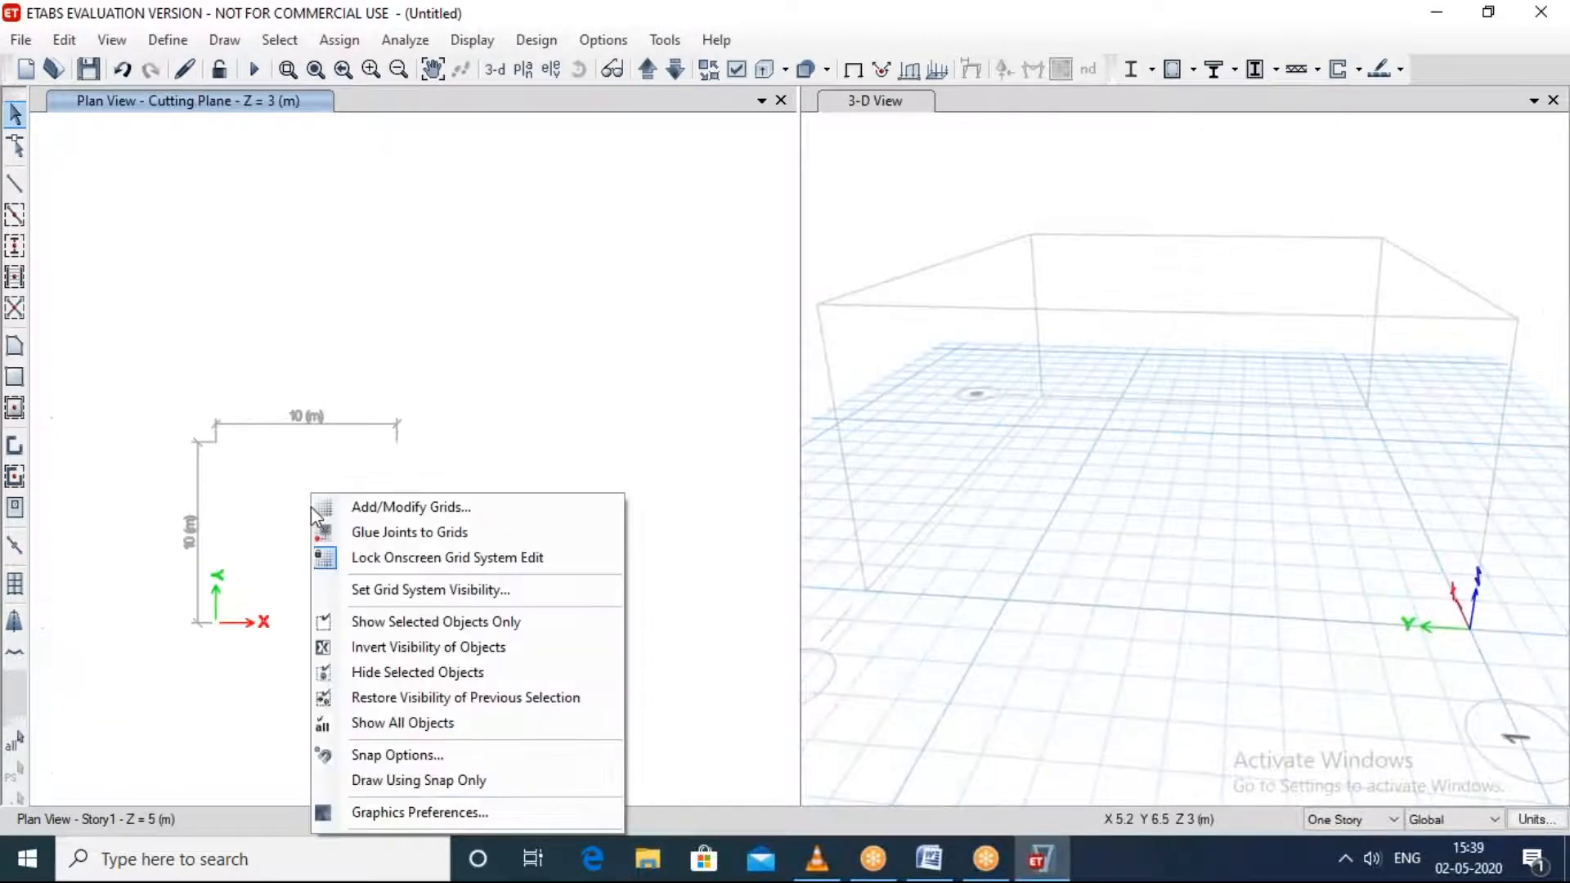
{"action": "left_click", "coordinate": [383, 507]}
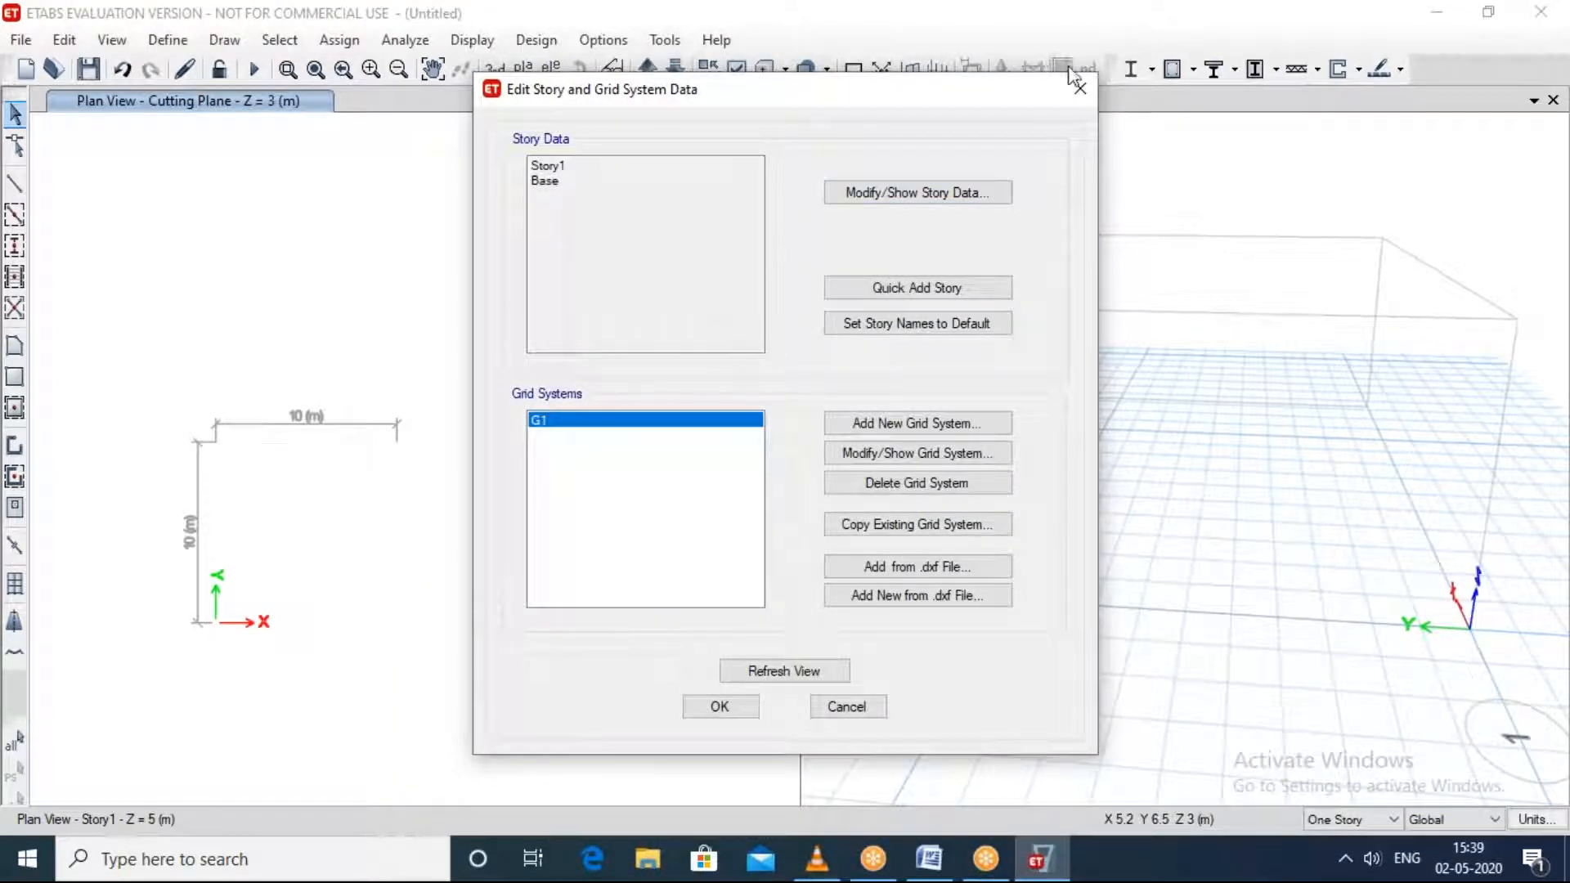
{"action": "left_click", "coordinate": [1086, 87]}
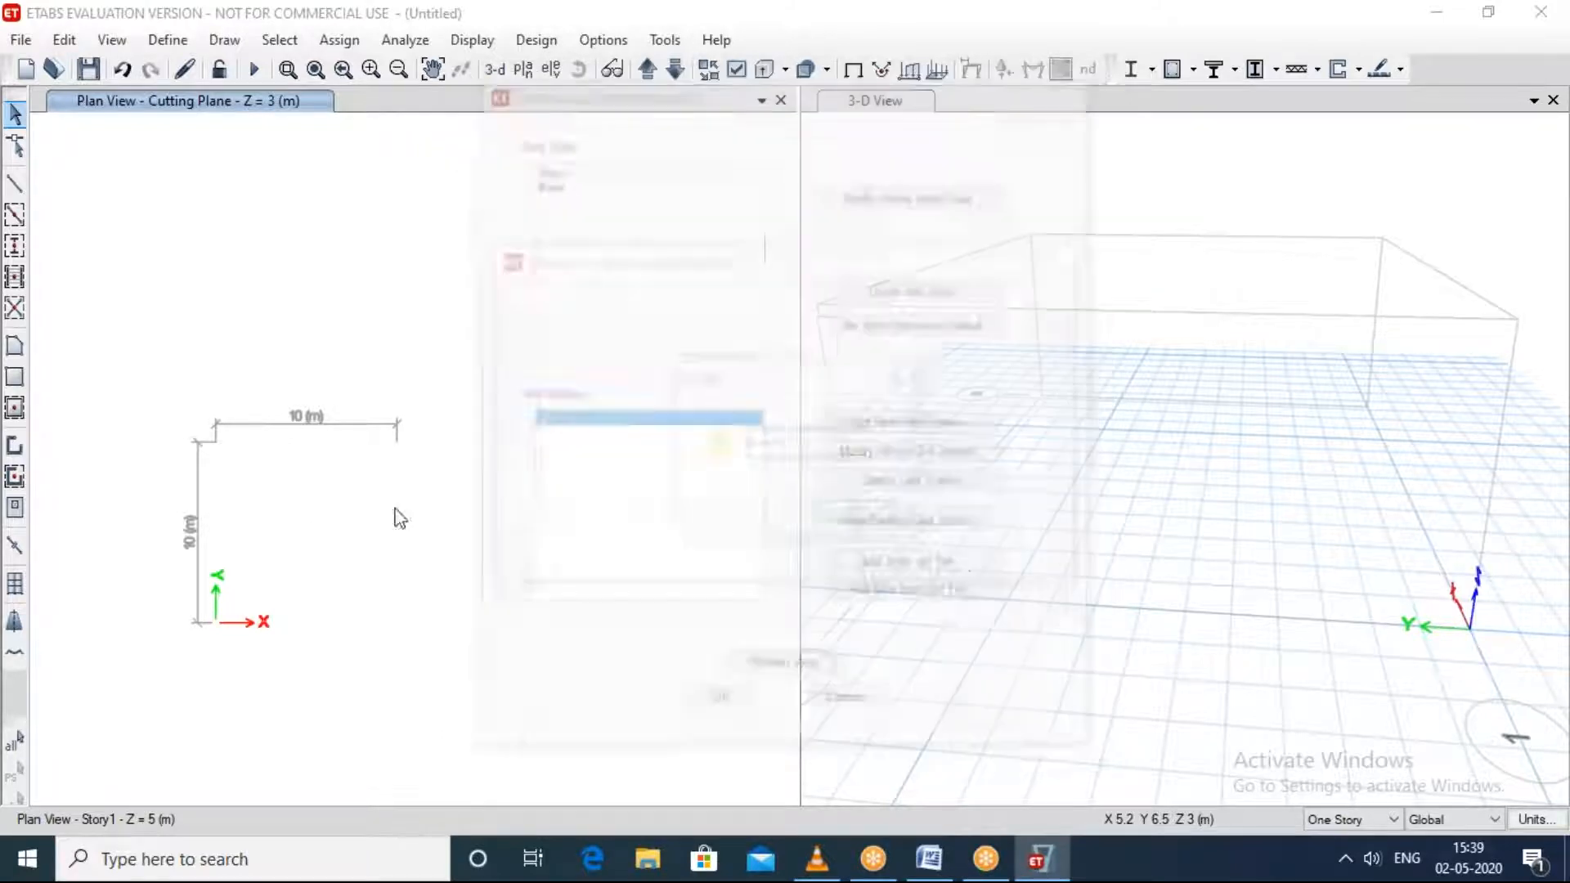
{"action": "left_click", "coordinate": [899, 515]}
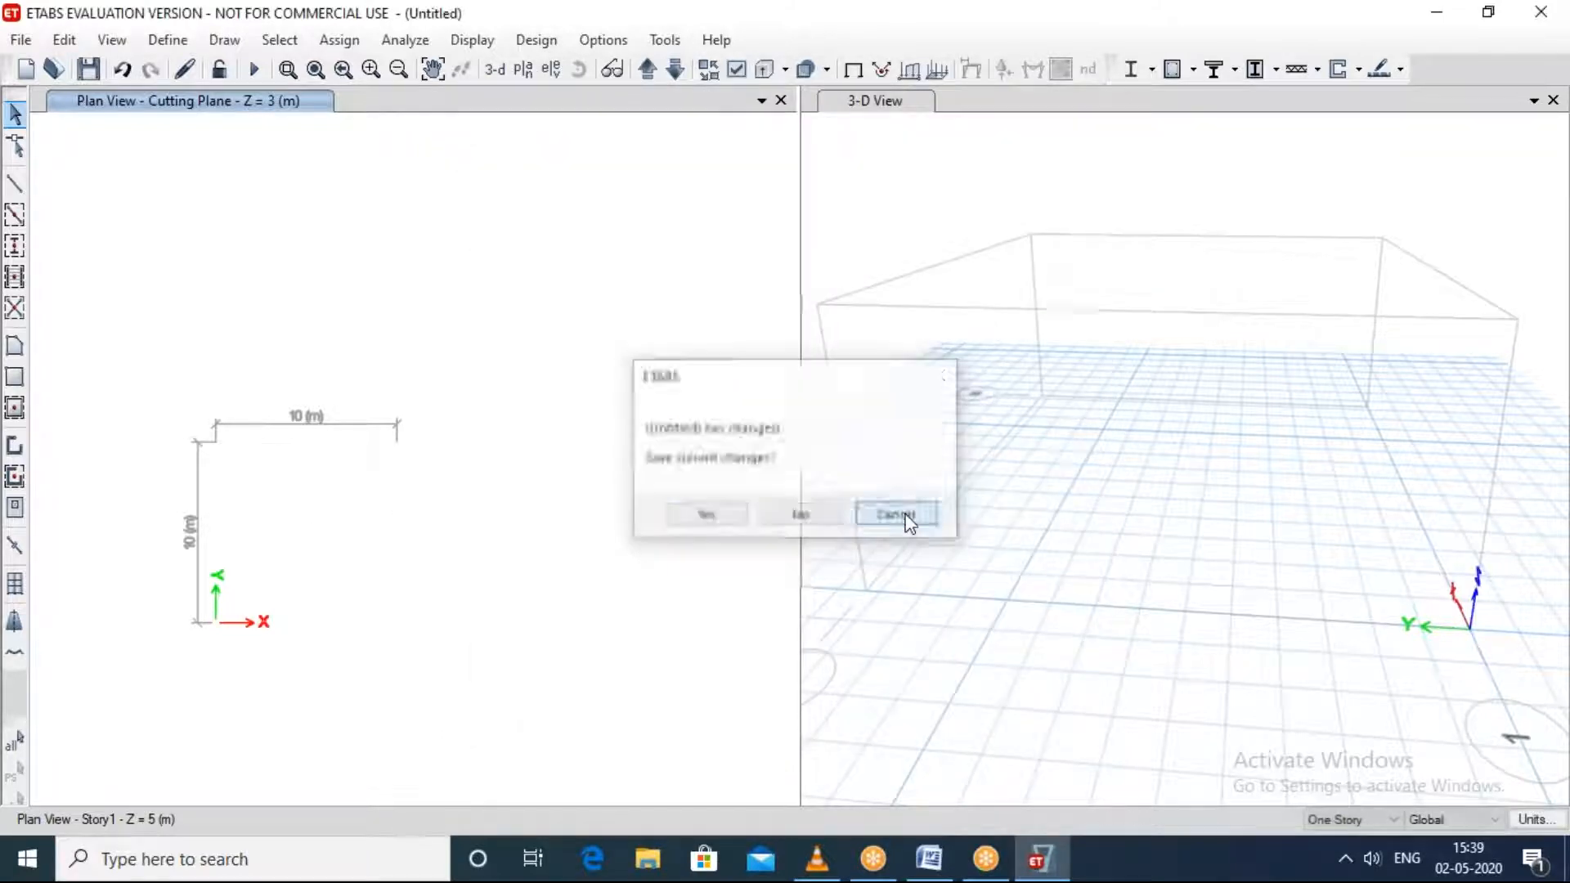
Step: Add one 5 m high story above Story1, keeping existing story heights and replicating Story1, and refresh the view
{"action": "right_click", "coordinate": [311, 485]}
{"action": "left_click", "coordinate": [366, 505]}
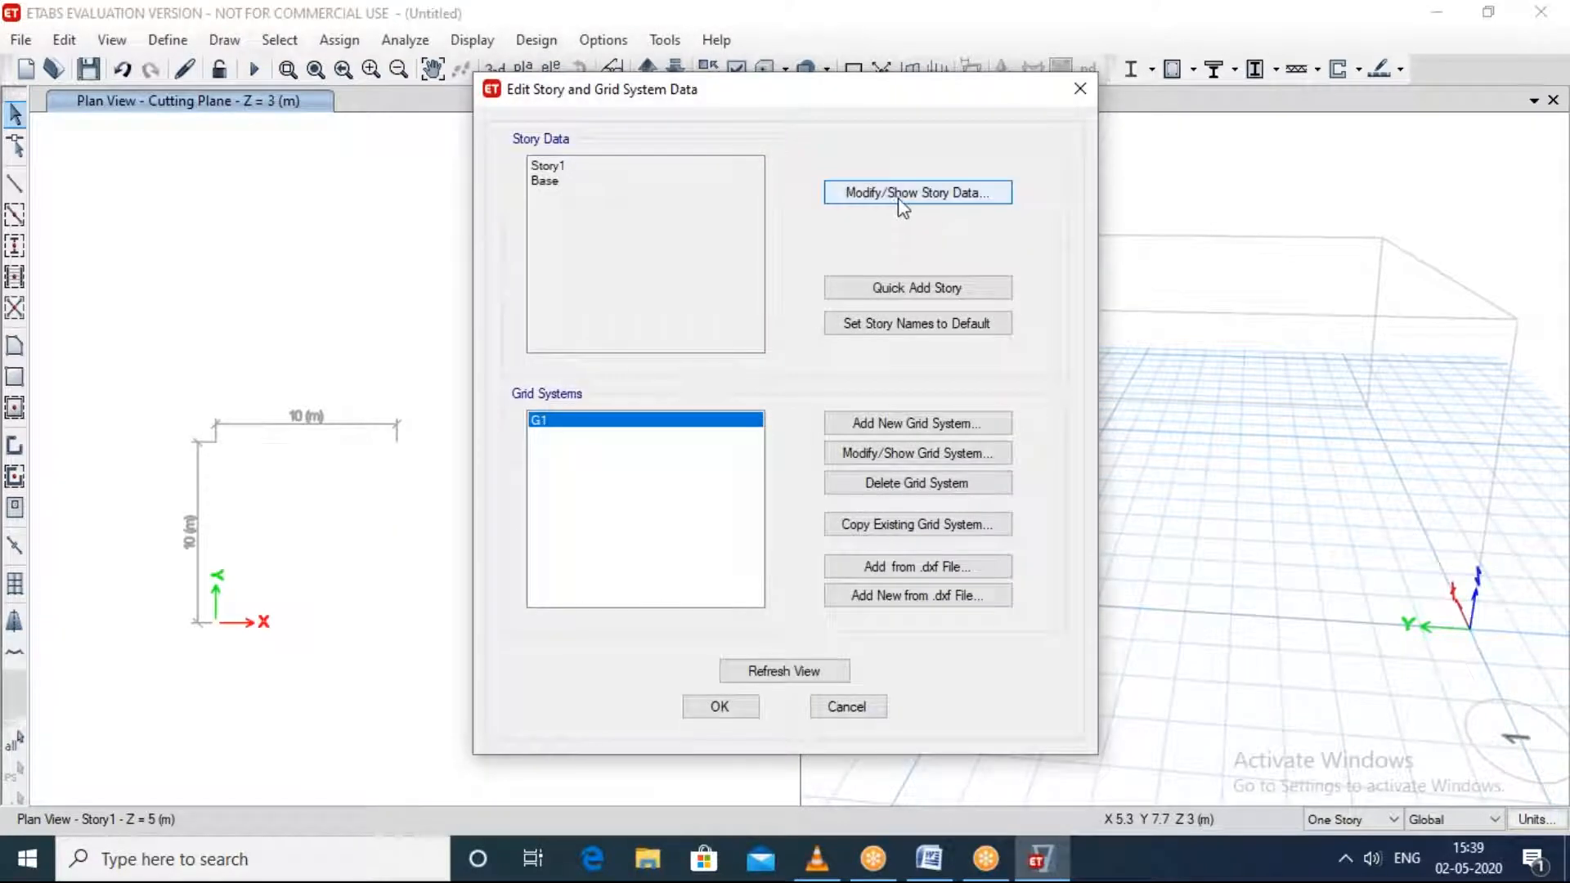
{"action": "left_click", "coordinate": [903, 206]}
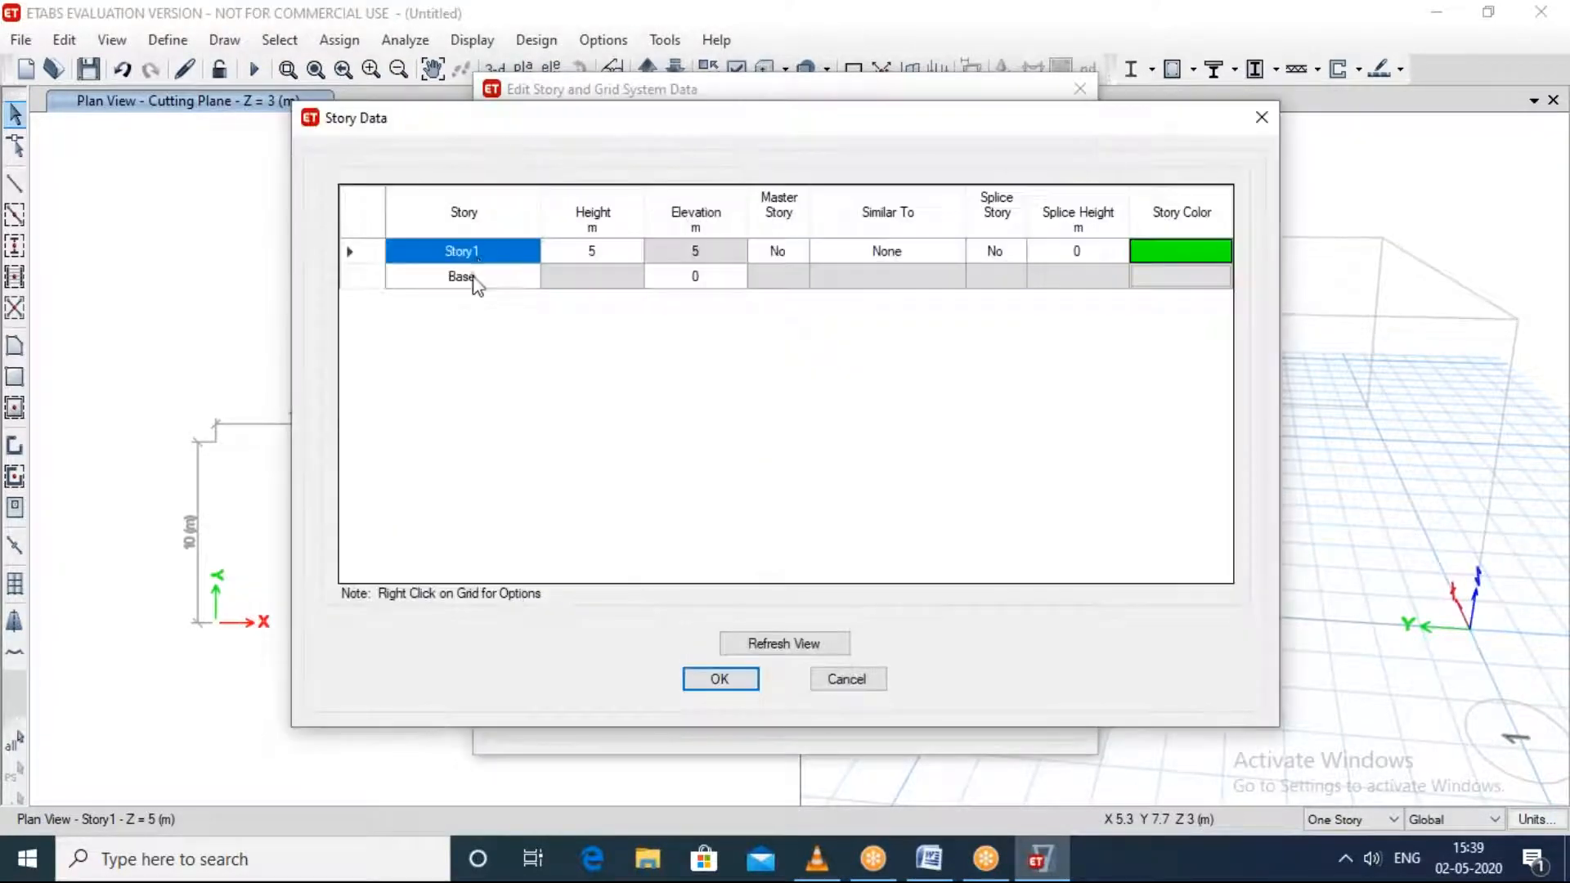
{"action": "right_click", "coordinate": [522, 255]}
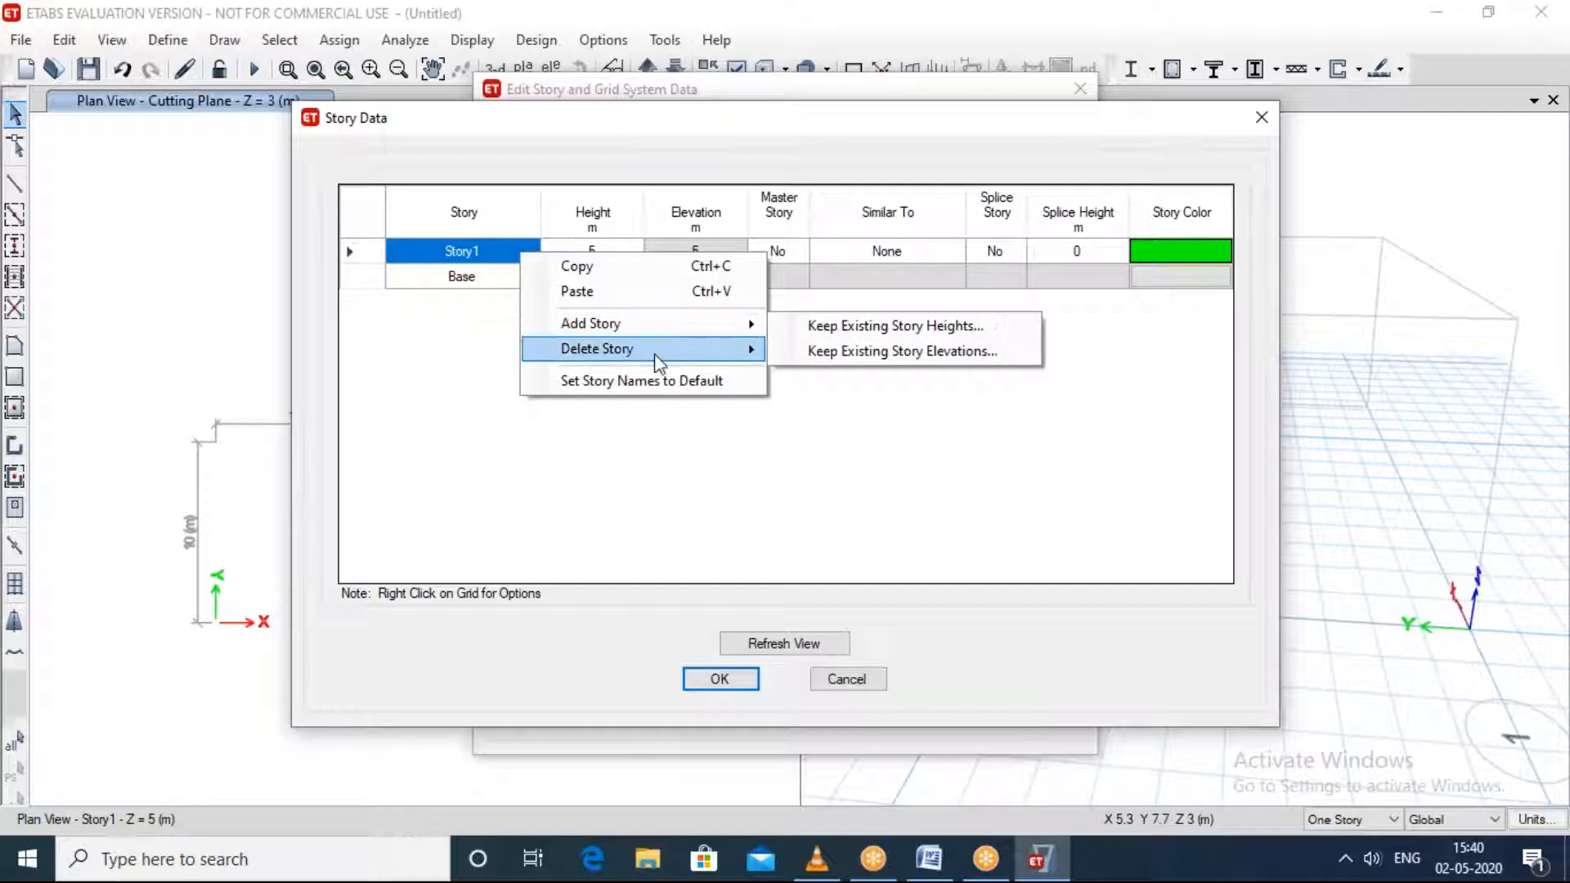
{"action": "mouse_move", "coordinate": [658, 364]}
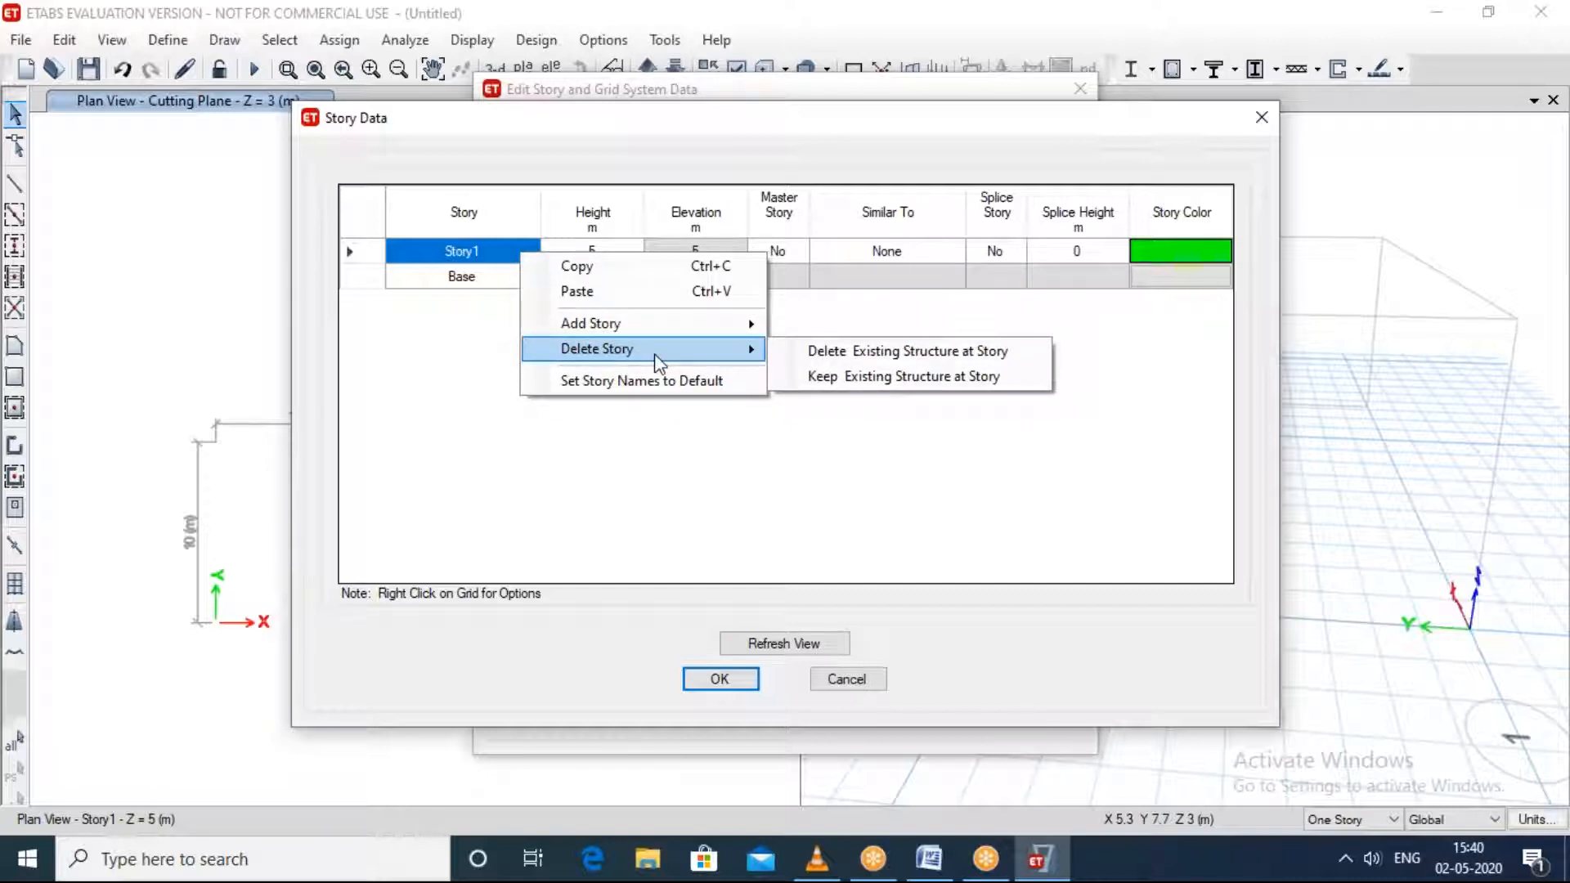
{"action": "mouse_move", "coordinate": [710, 327]}
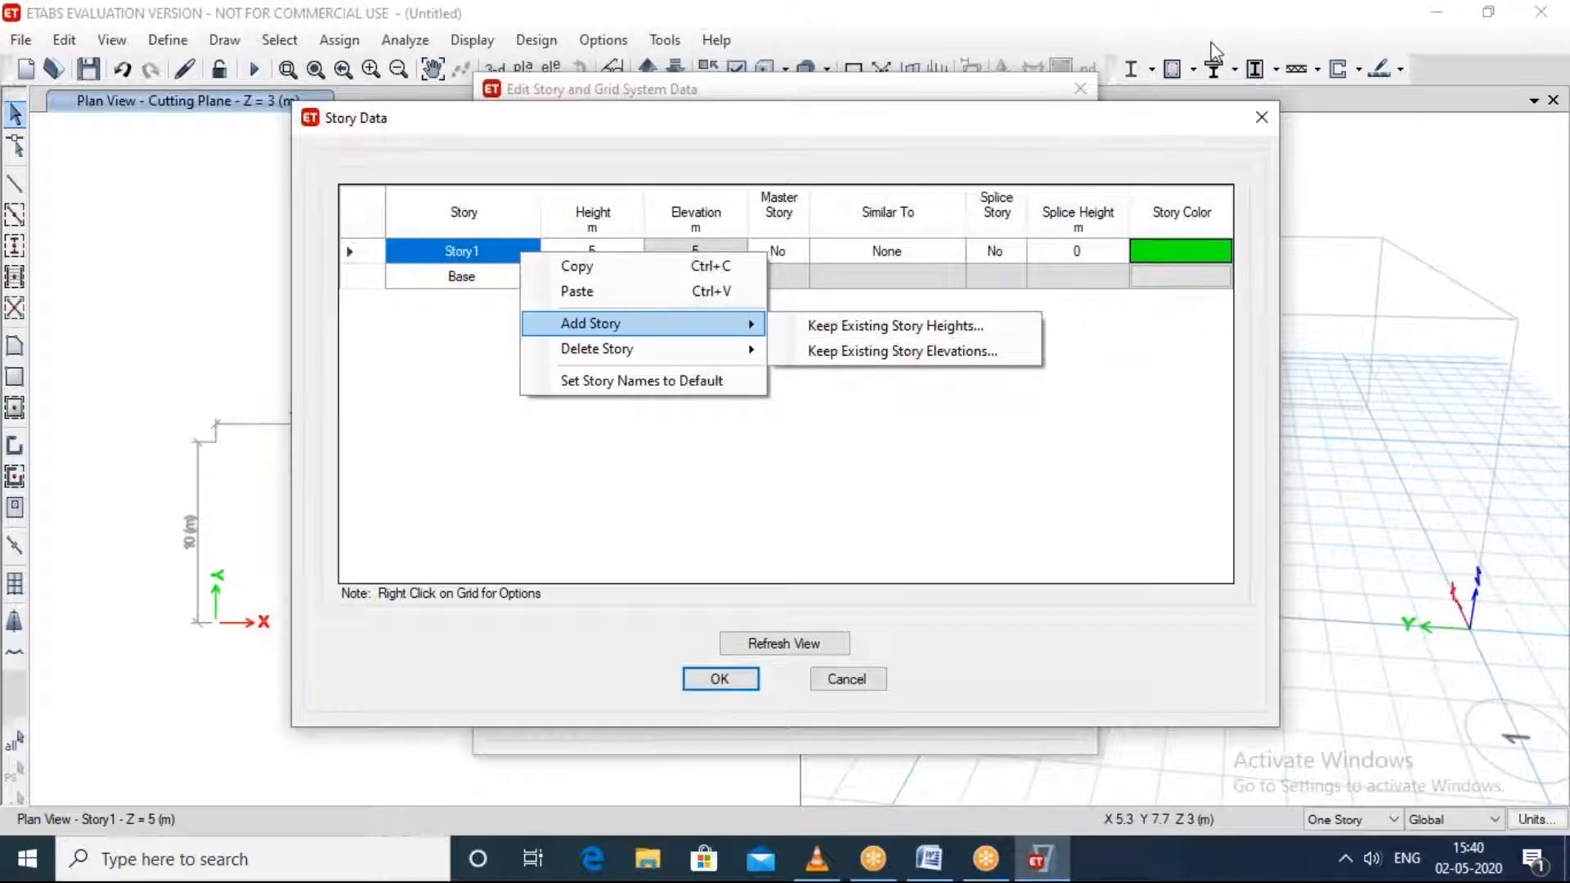
{"action": "left_click", "coordinate": [1161, 46]}
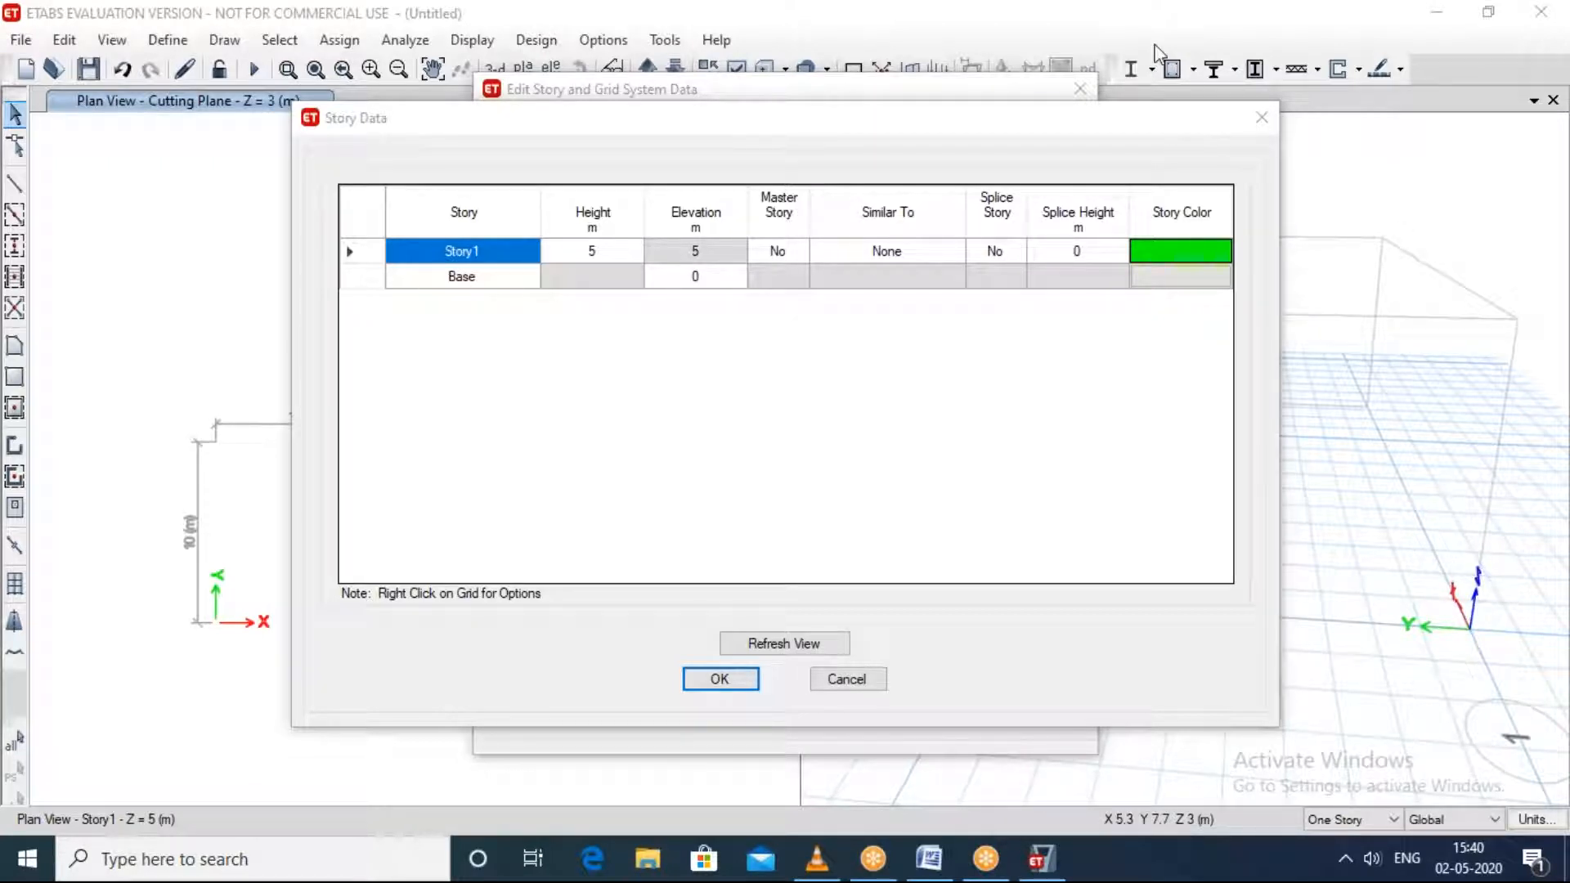
{"action": "right_click", "coordinate": [487, 271]}
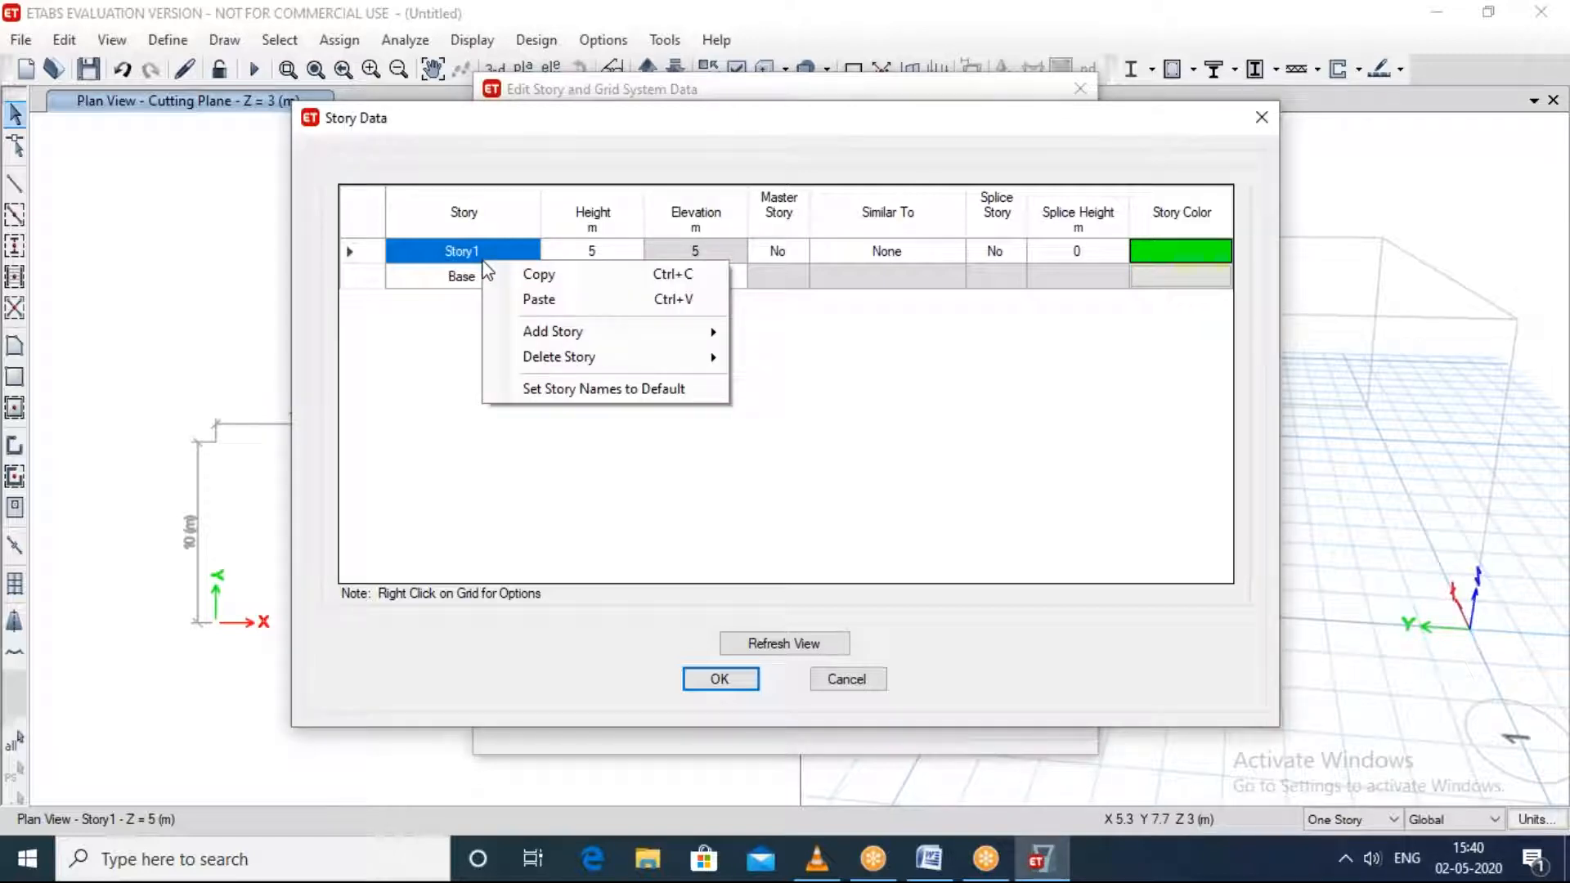
{"action": "mouse_move", "coordinate": [637, 335]}
{"action": "left_click", "coordinate": [789, 336]}
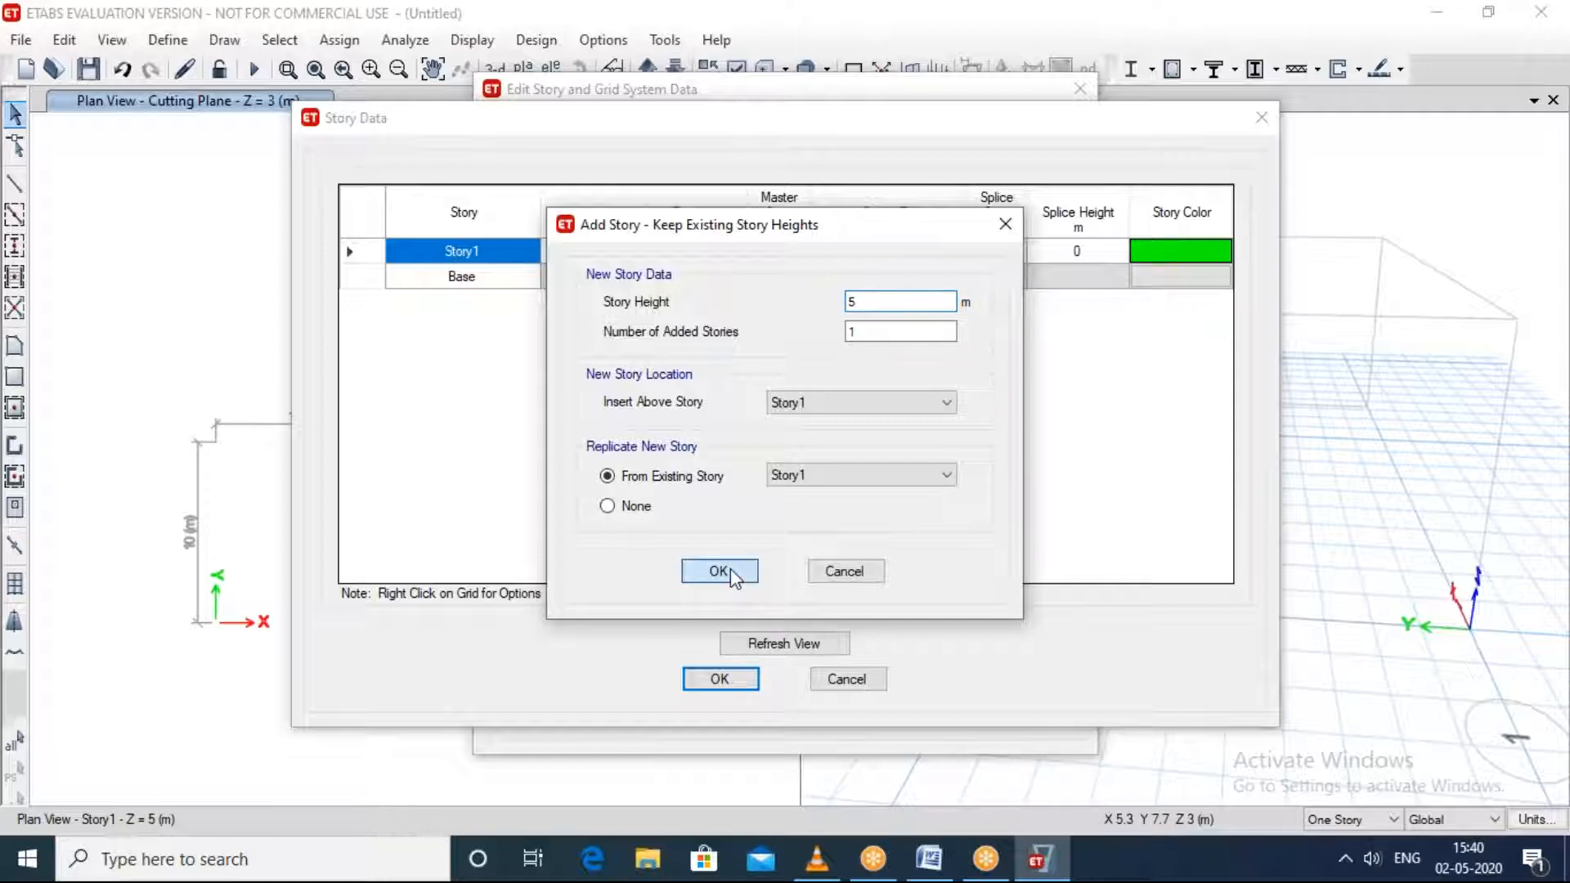
{"action": "left_click", "coordinate": [719, 570]}
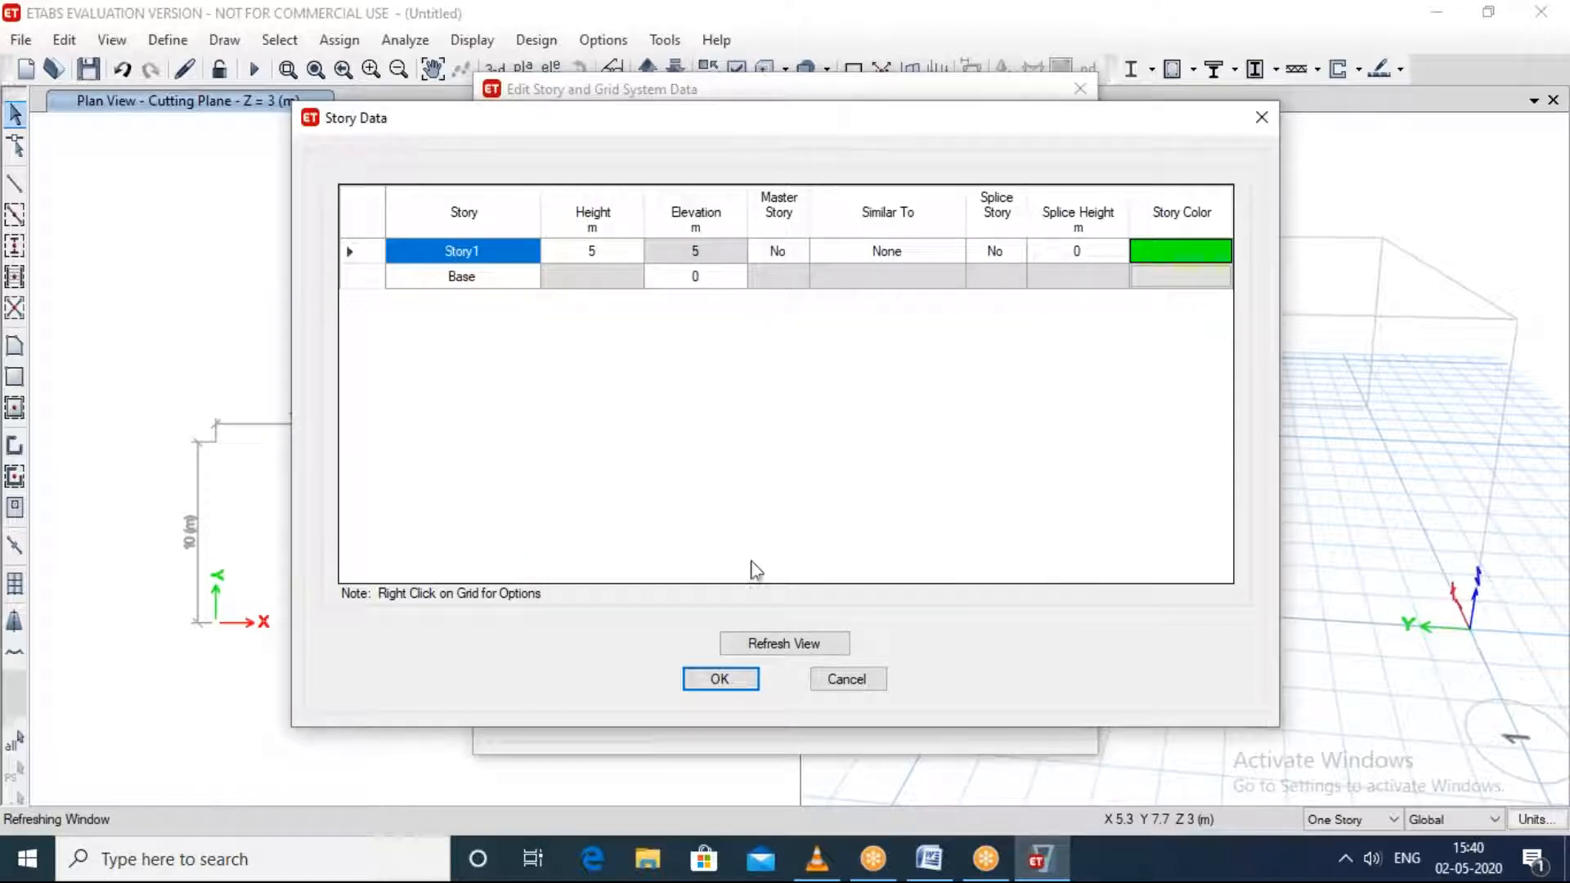
{"action": "left_click", "coordinate": [771, 644]}
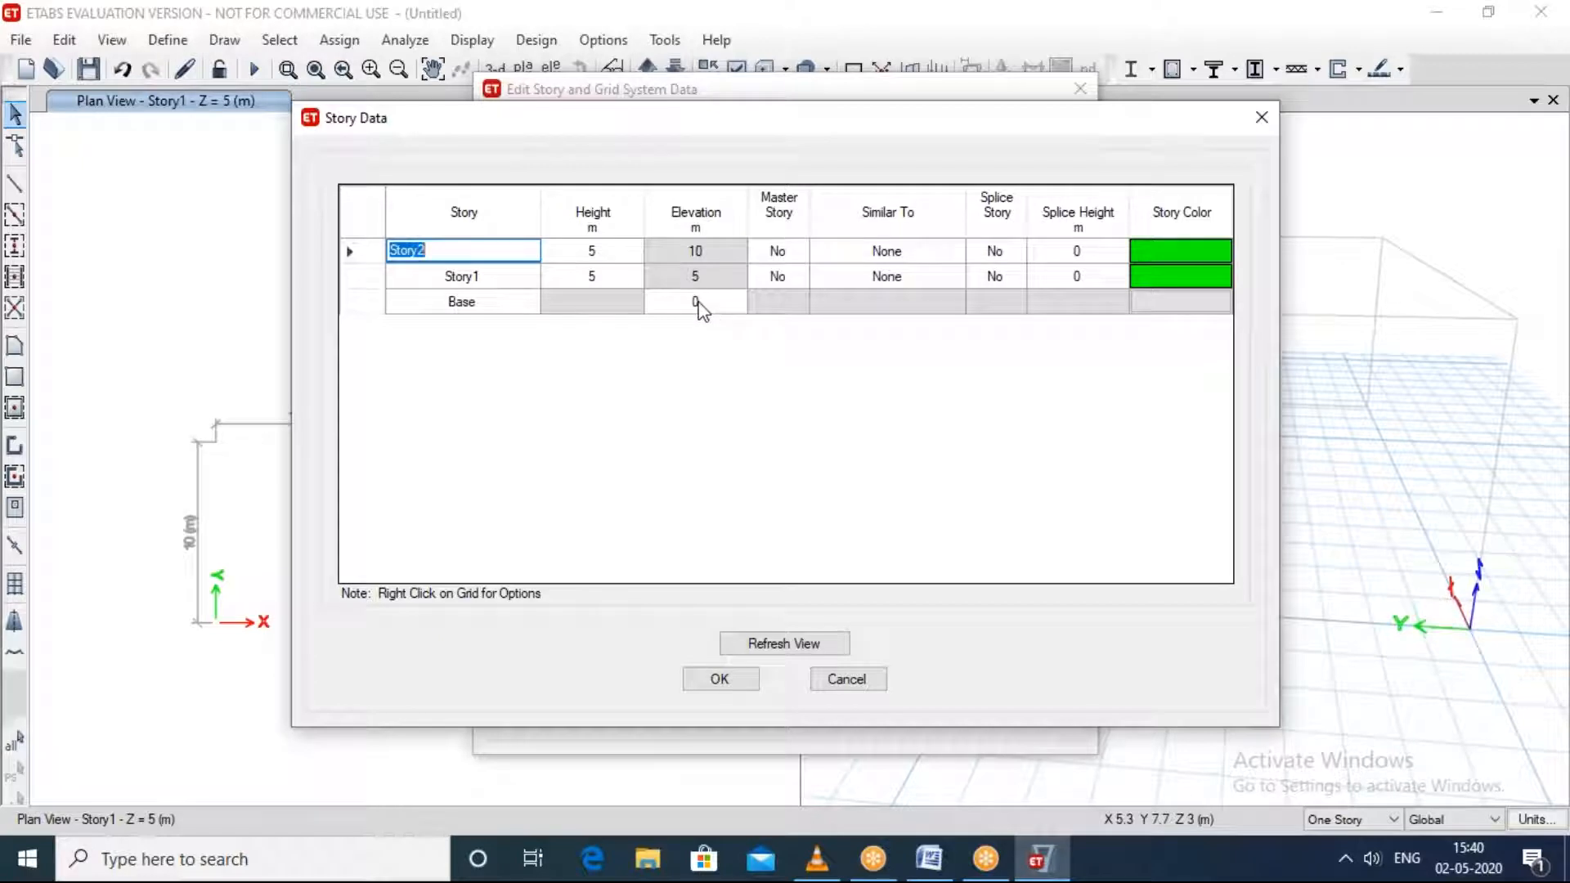
Step: Accept the two-story data, apply the story and grid edits, and dismiss the license message
{"action": "left_click", "coordinate": [605, 251]}
{"action": "left_click", "coordinate": [721, 680]}
{"action": "left_click", "coordinate": [725, 702]}
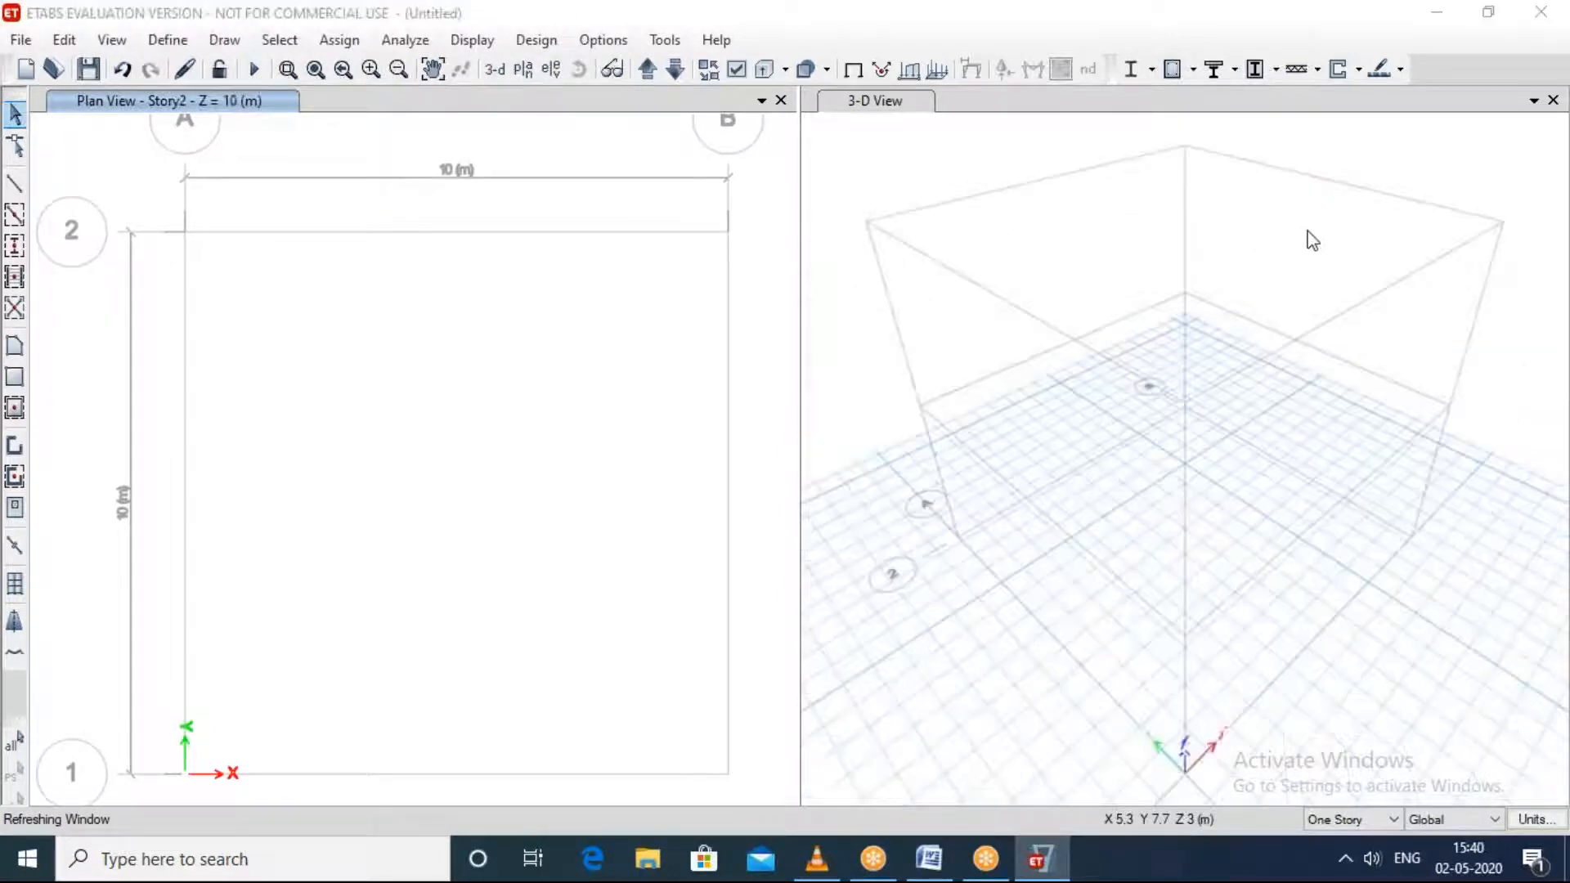
{"action": "left_click", "coordinate": [937, 378]}
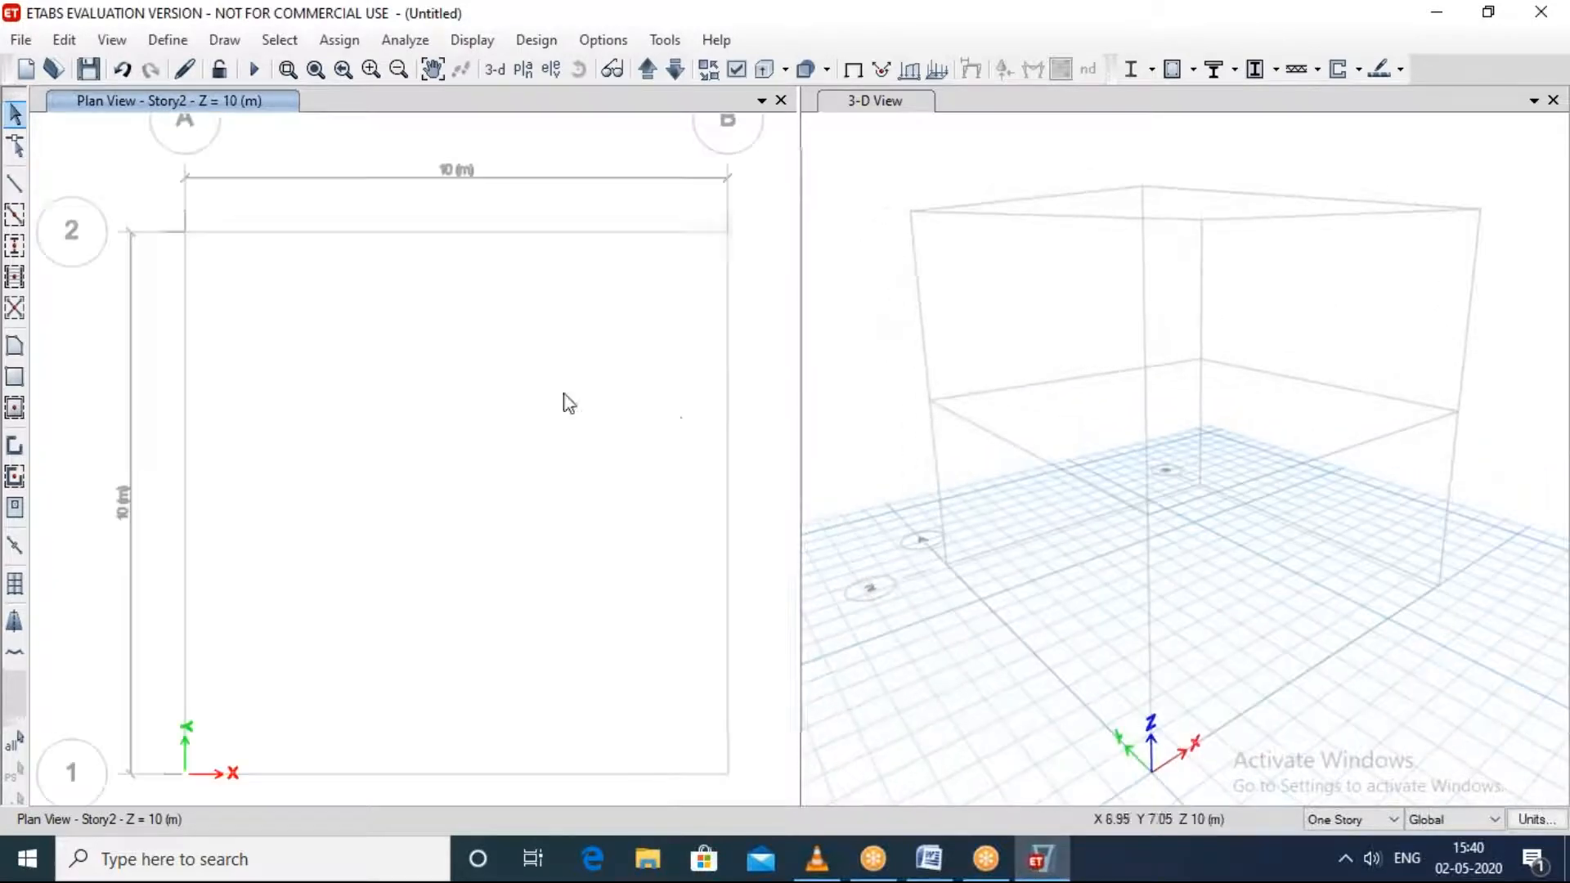
{"action": "middle_click_drag", "start_coordinate": [1204, 384], "coordinate": [1218, 350], "text": "shift"}
{"action": "scroll", "coordinate": [1218, 350], "scroll_direction": "down", "scroll_amount": 2}
{"action": "scroll", "coordinate": [476, 396], "scroll_direction": "down", "scroll_amount": 2}
{"action": "scroll", "coordinate": [476, 396], "scroll_direction": "up", "scroll_amount": 2}
{"action": "scroll", "coordinate": [483, 356], "scroll_direction": "down", "scroll_amount": 2}
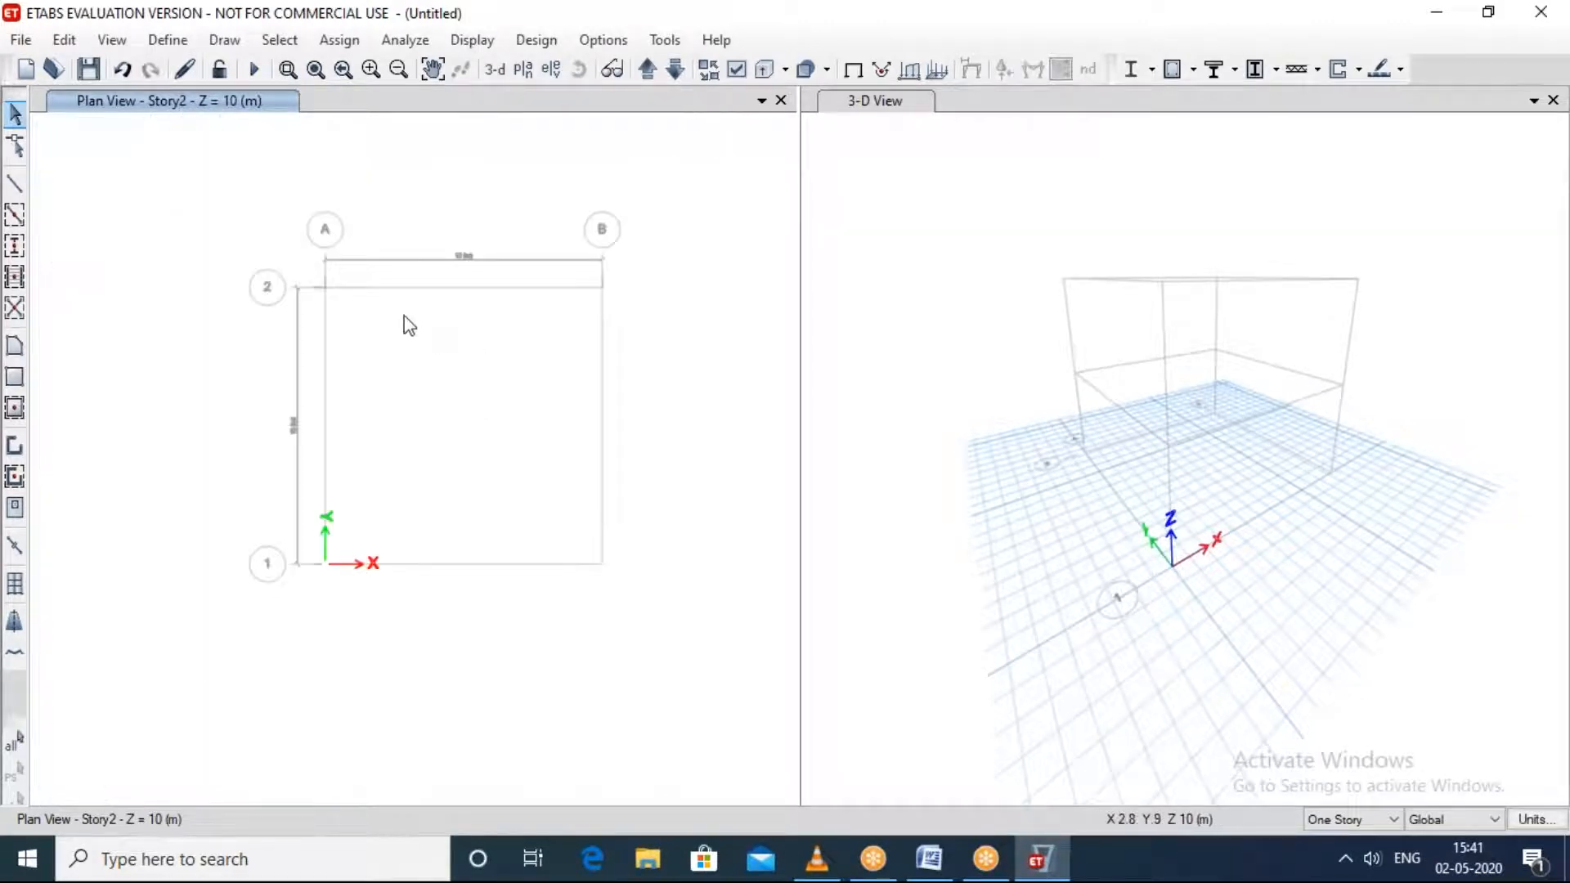
{"action": "scroll", "coordinate": [421, 327], "scroll_direction": "up", "scroll_amount": 2}
{"action": "middle_click_drag", "start_coordinate": [480, 360], "coordinate": [470, 354]}
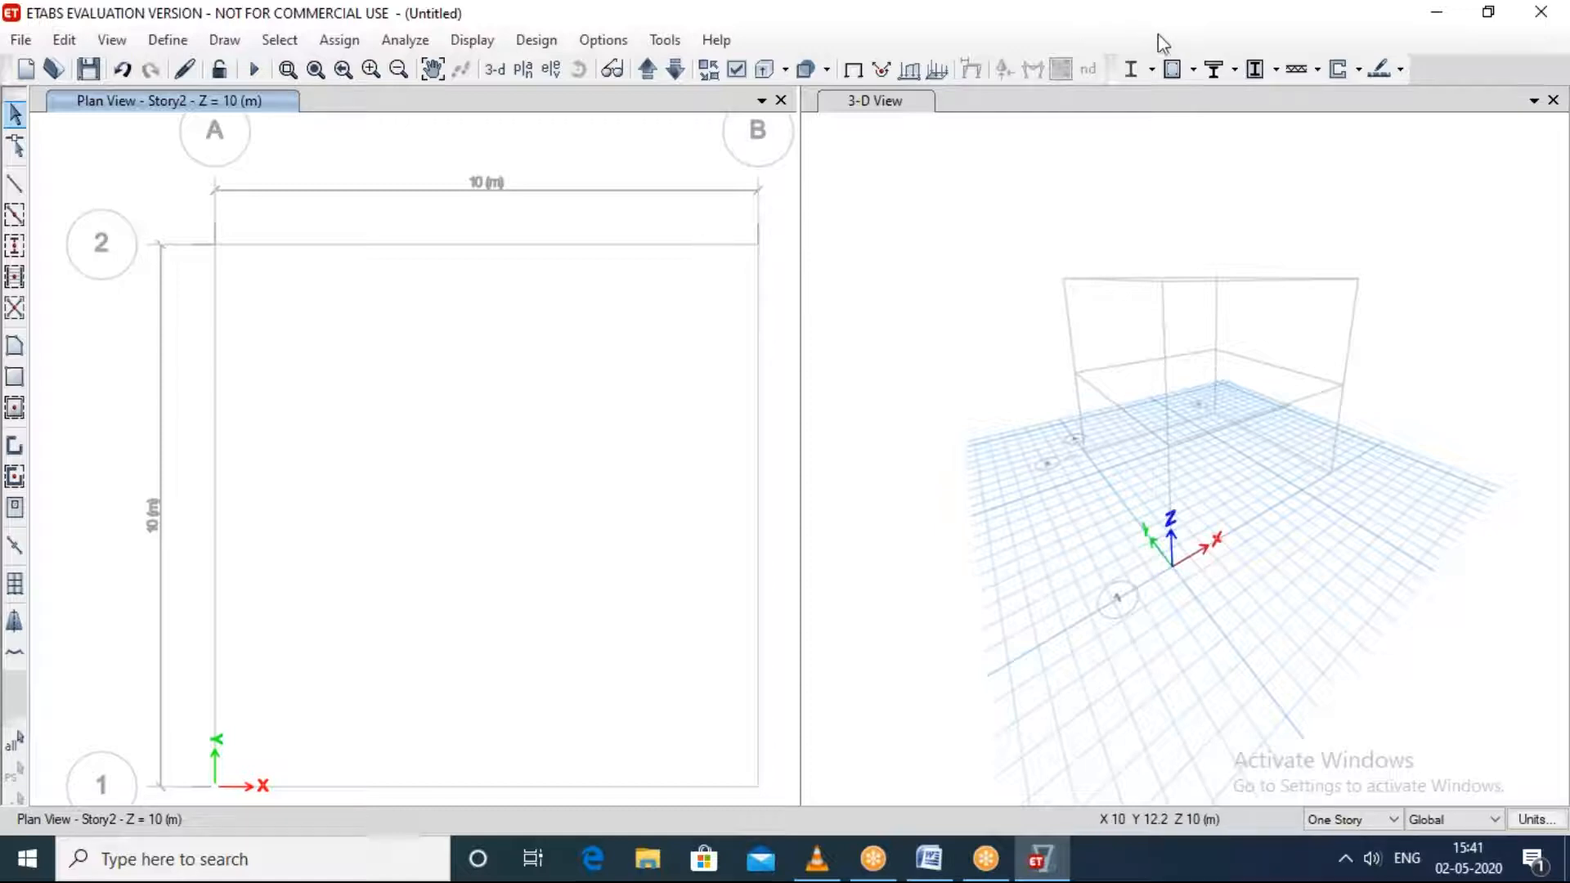
{"action": "left_click", "coordinate": [1166, 71]}
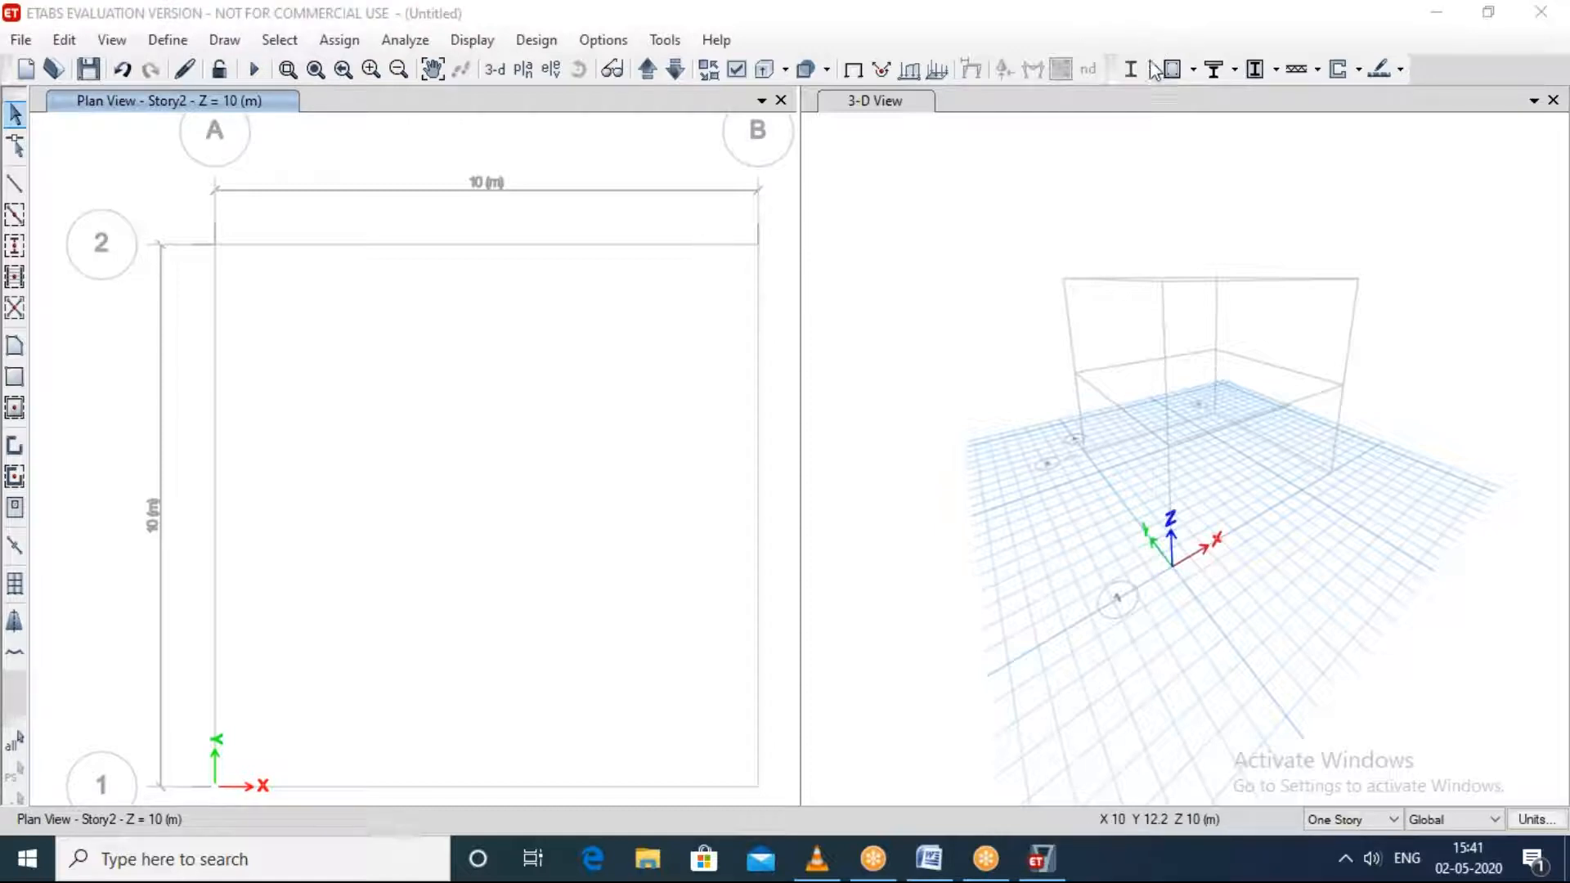
{"action": "left_click", "coordinate": [637, 363]}
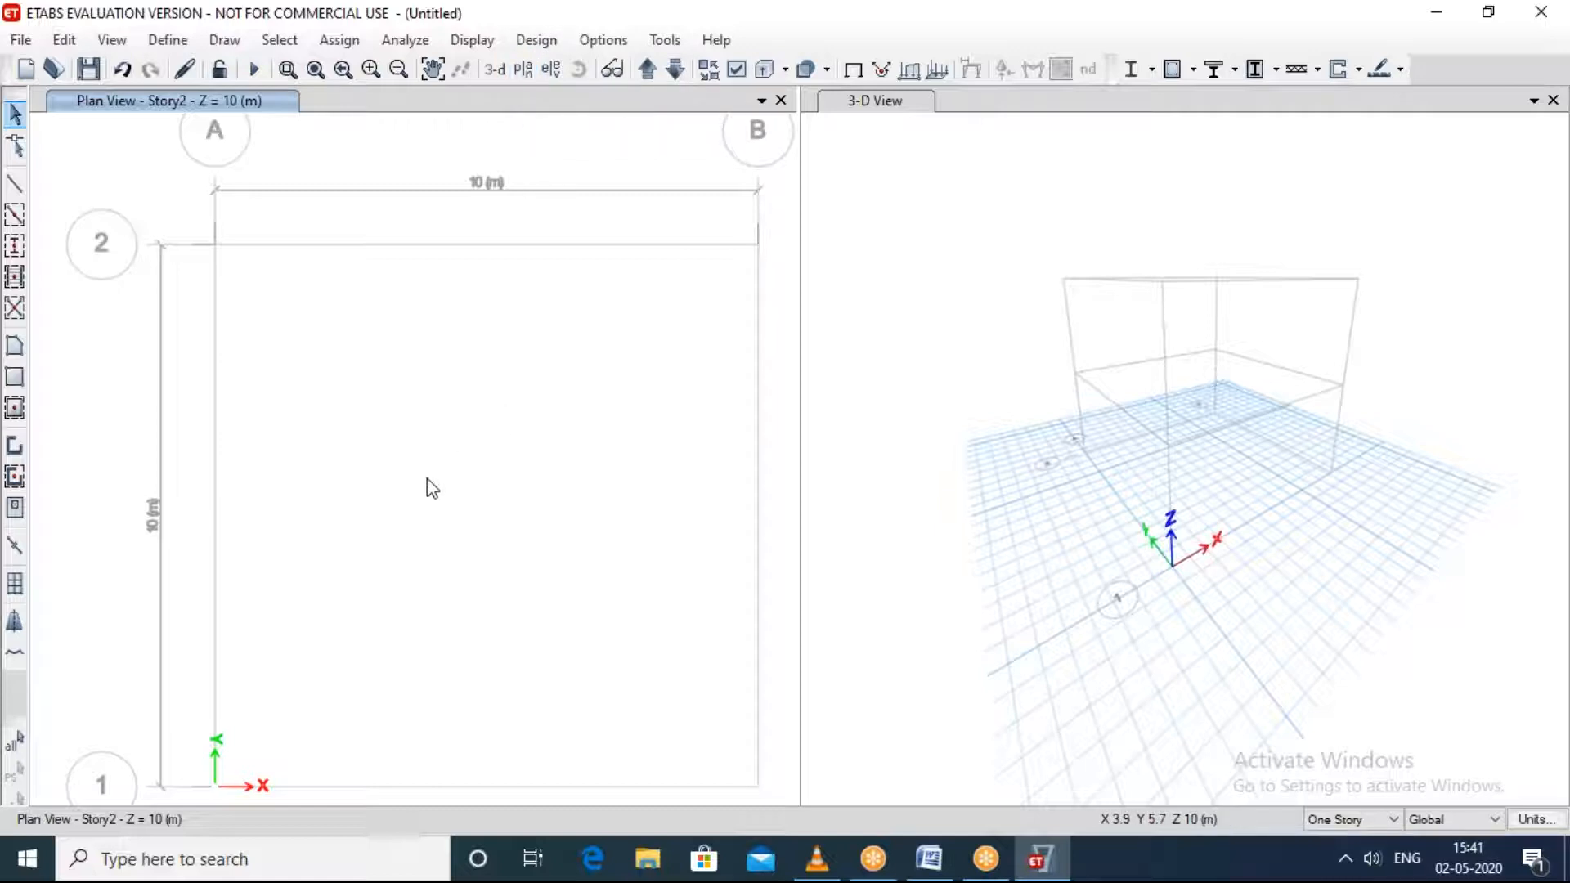
{"action": "scroll", "coordinate": [427, 479], "scroll_direction": "up", "scroll_amount": 4}
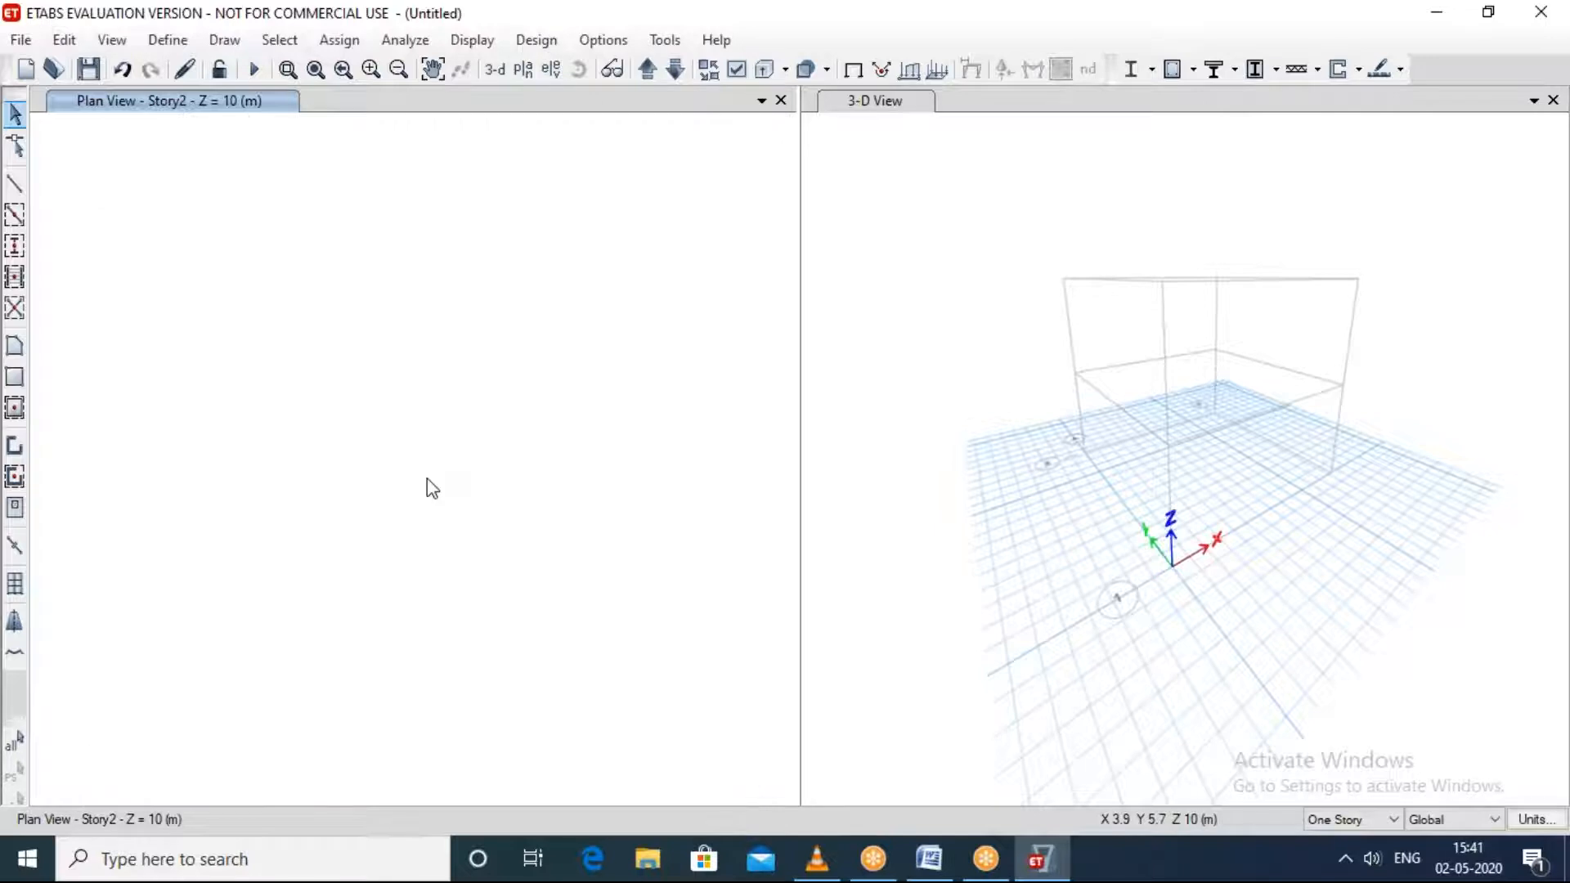
{"action": "scroll", "coordinate": [426, 479], "scroll_direction": "down", "scroll_amount": 5}
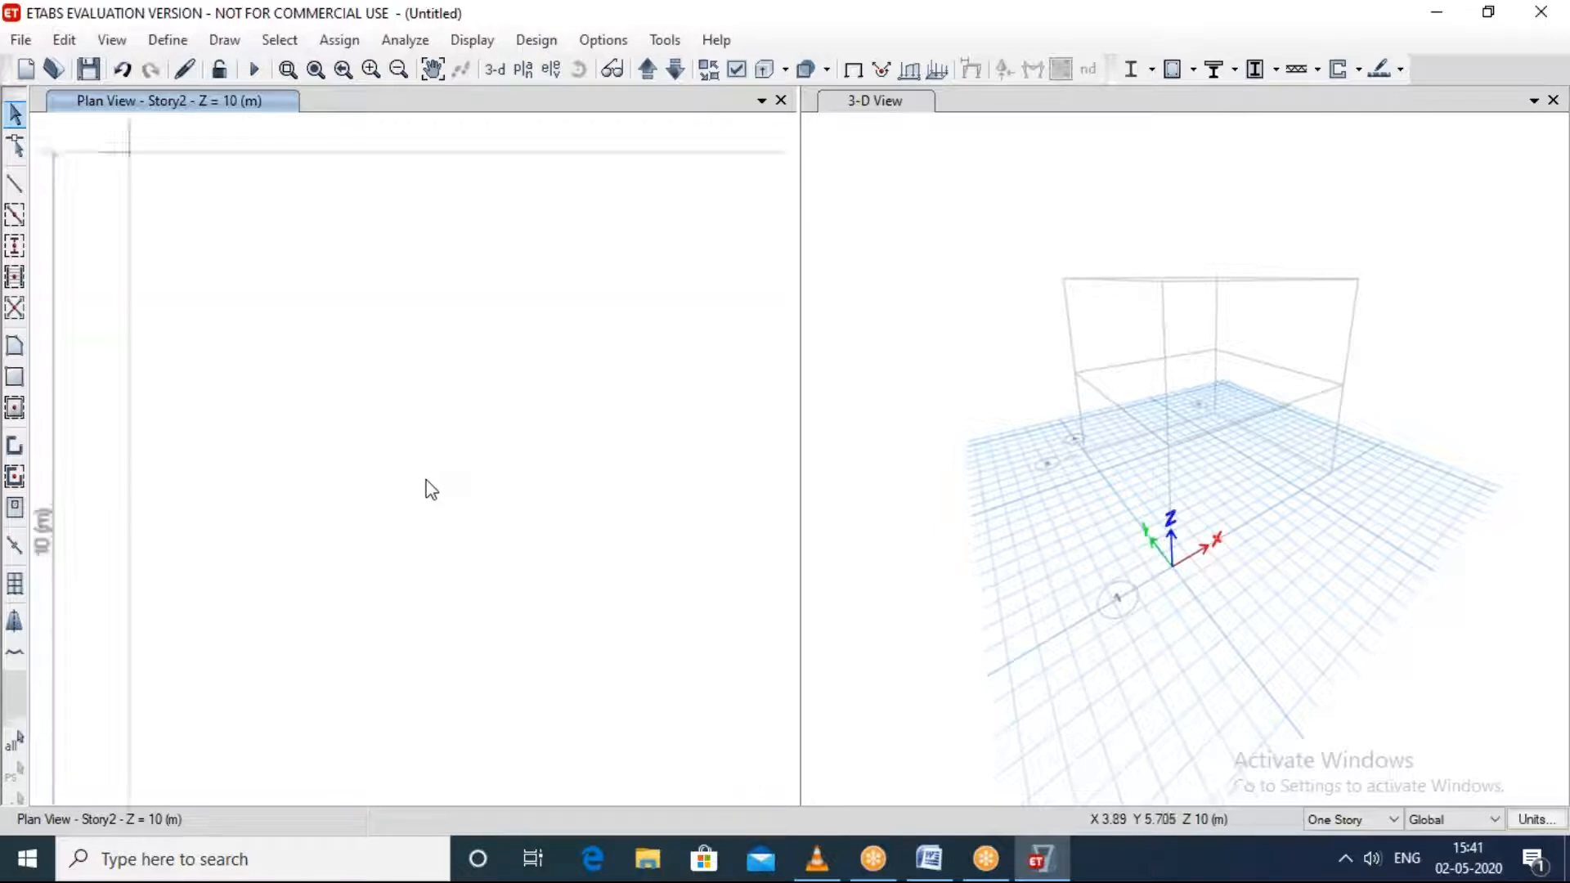
{"action": "scroll", "coordinate": [431, 489], "scroll_direction": "up", "scroll_amount": 3}
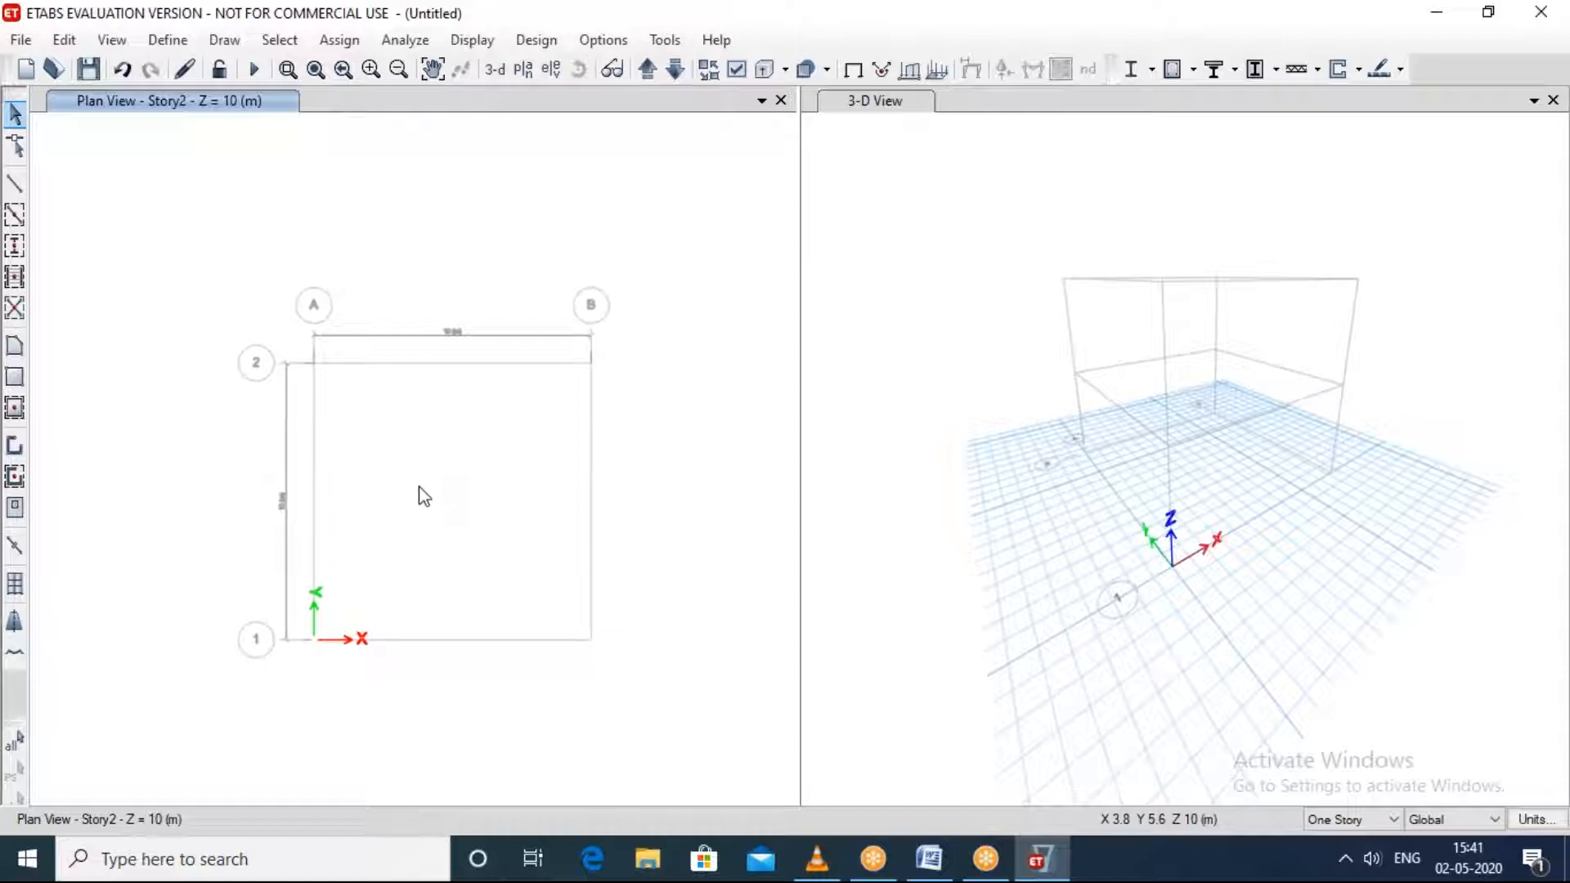
{"action": "middle_click_drag", "start_coordinate": [419, 488], "coordinate": [390, 459]}
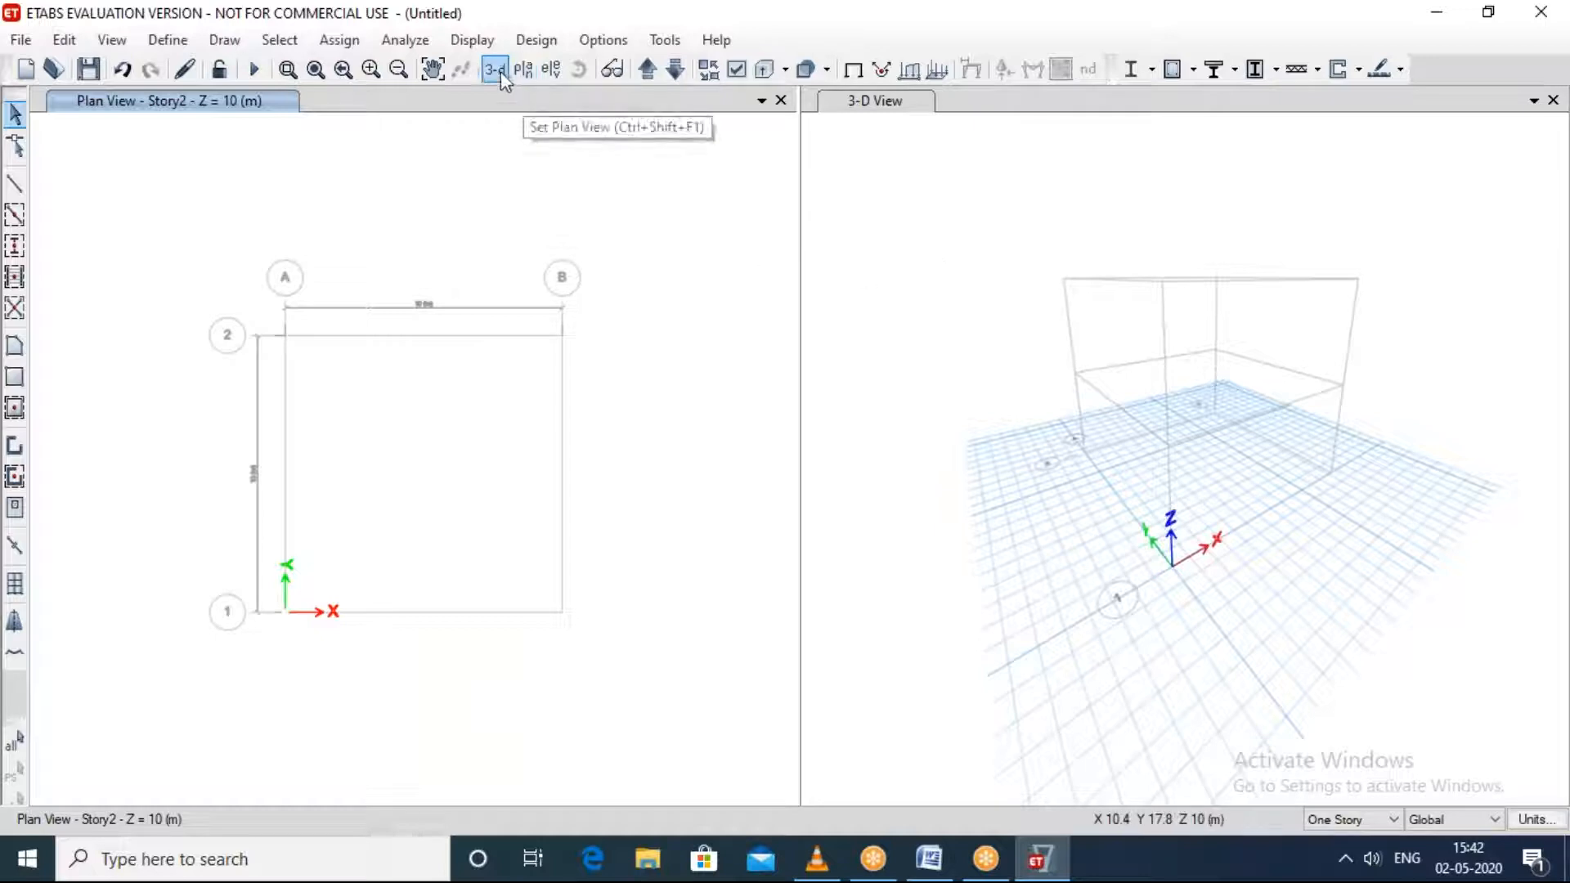
{"action": "left_click", "coordinate": [523, 75]}
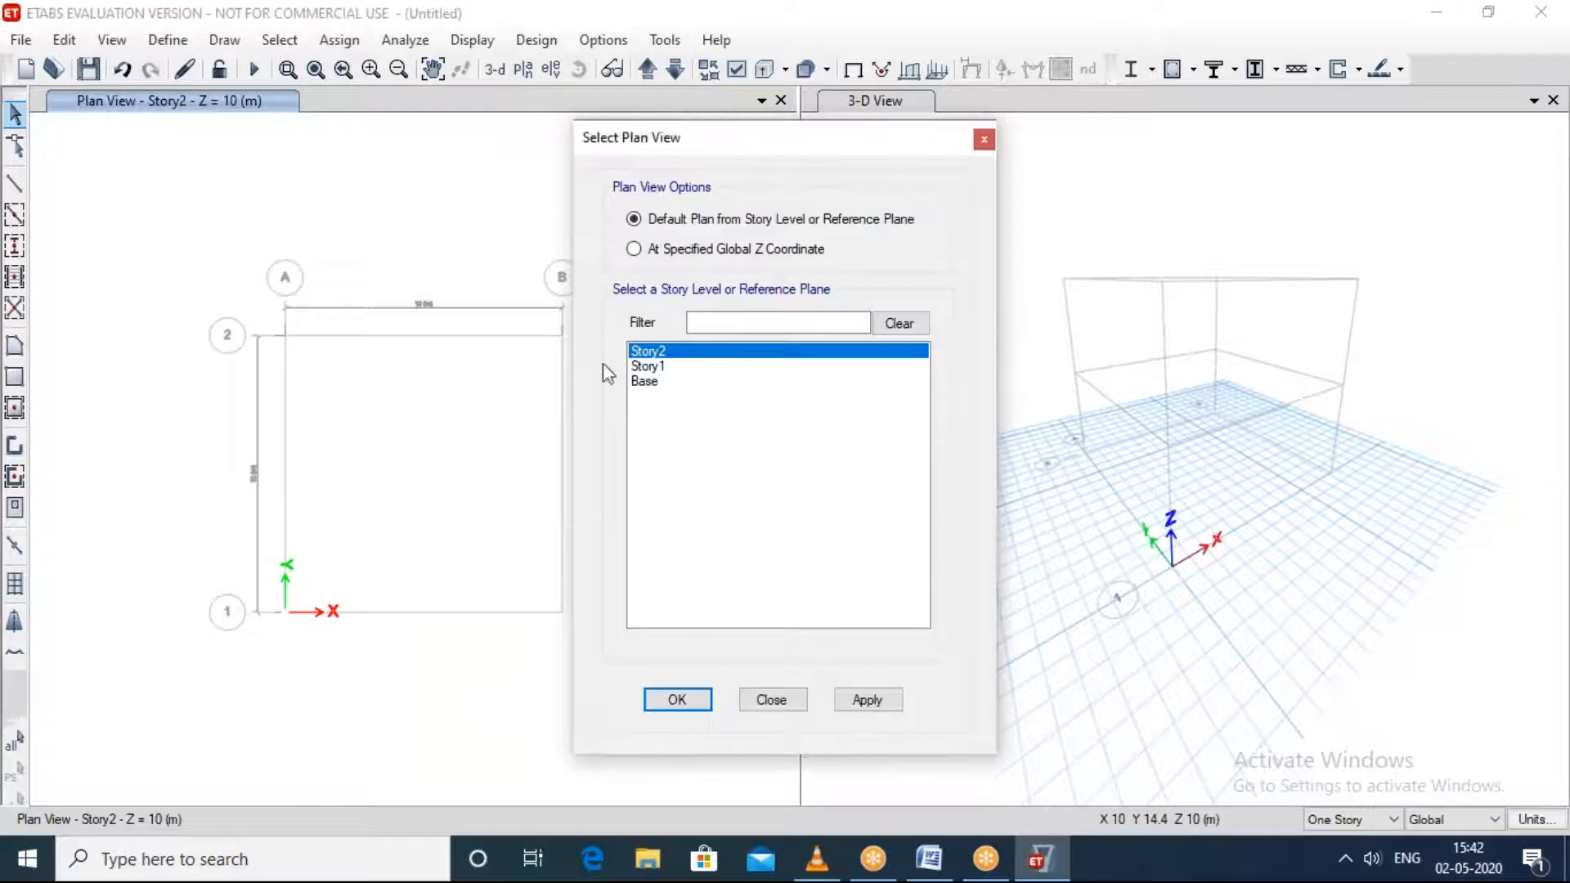
{"action": "left_click", "coordinate": [646, 382]}
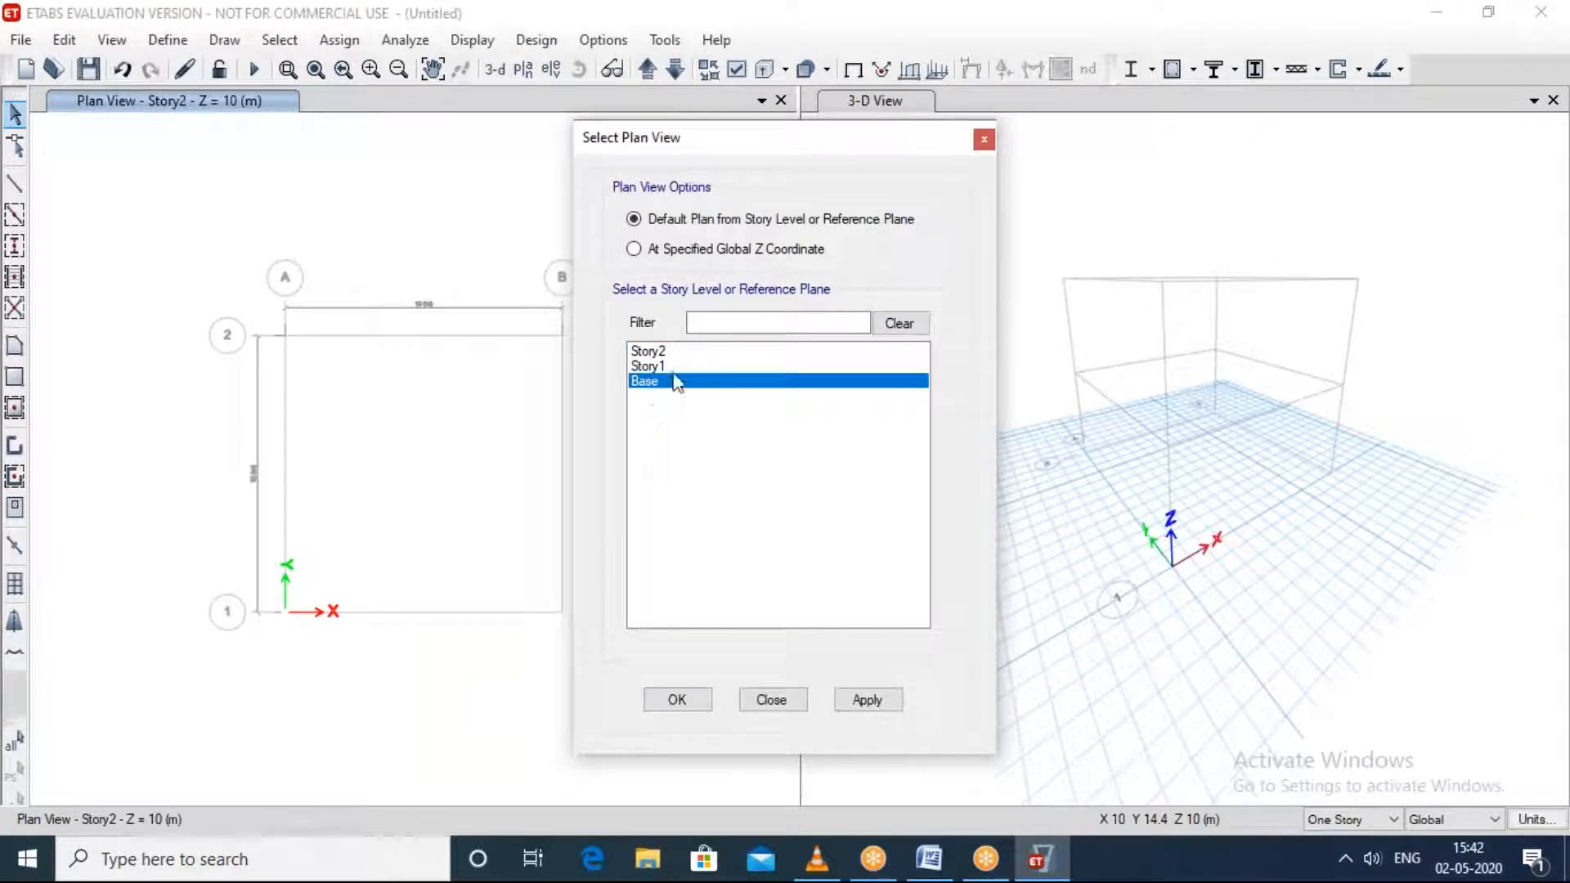
{"action": "left_click", "coordinate": [669, 368]}
{"action": "left_click", "coordinate": [665, 352]}
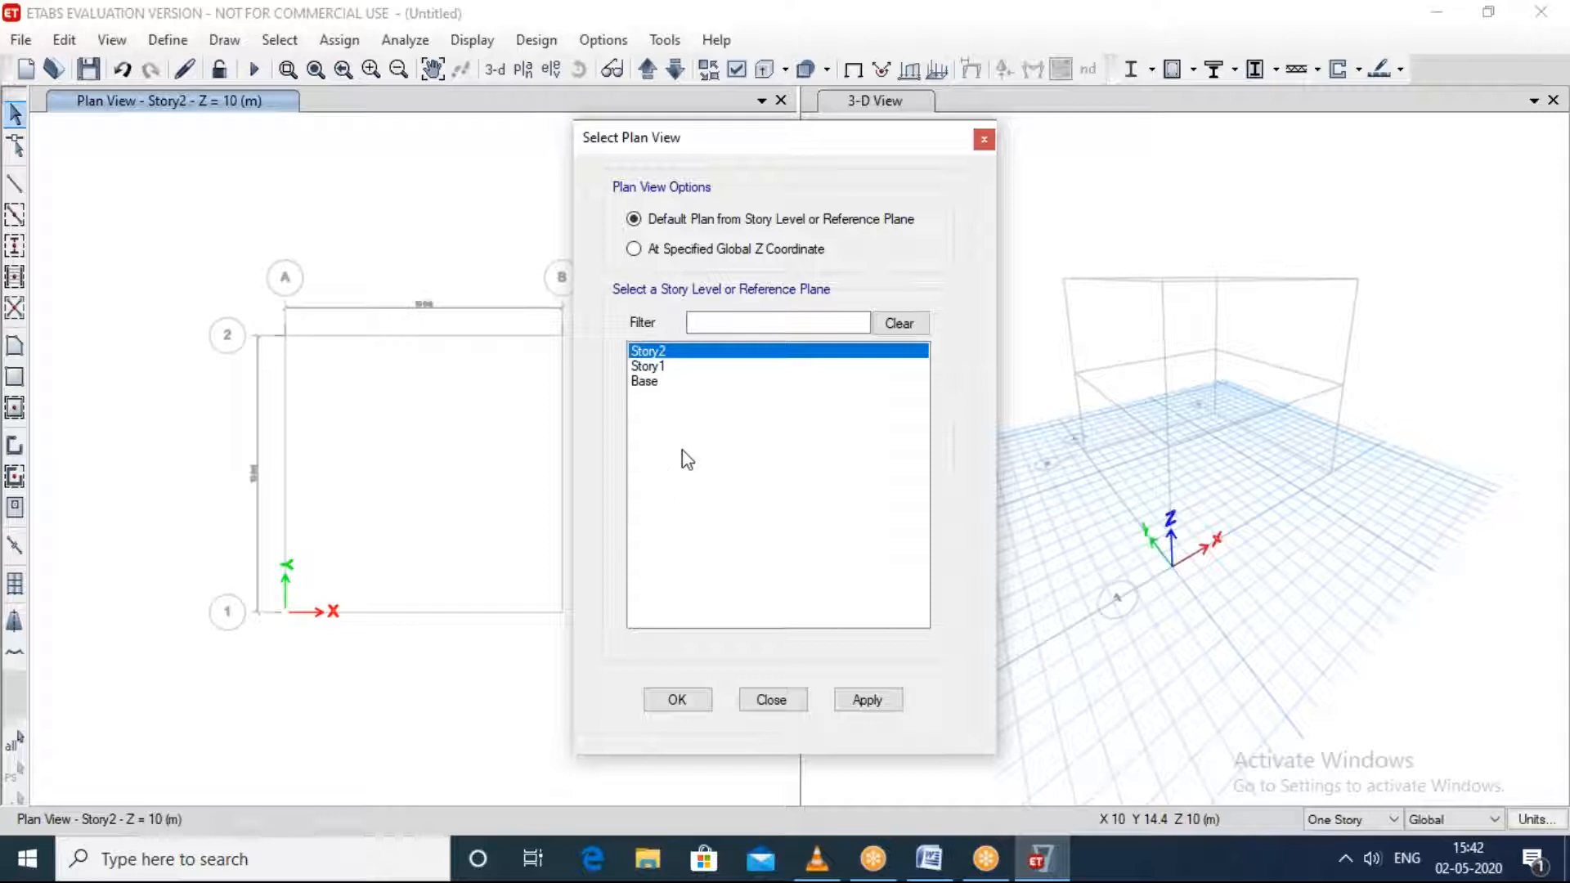
{"action": "left_click", "coordinate": [646, 382]}
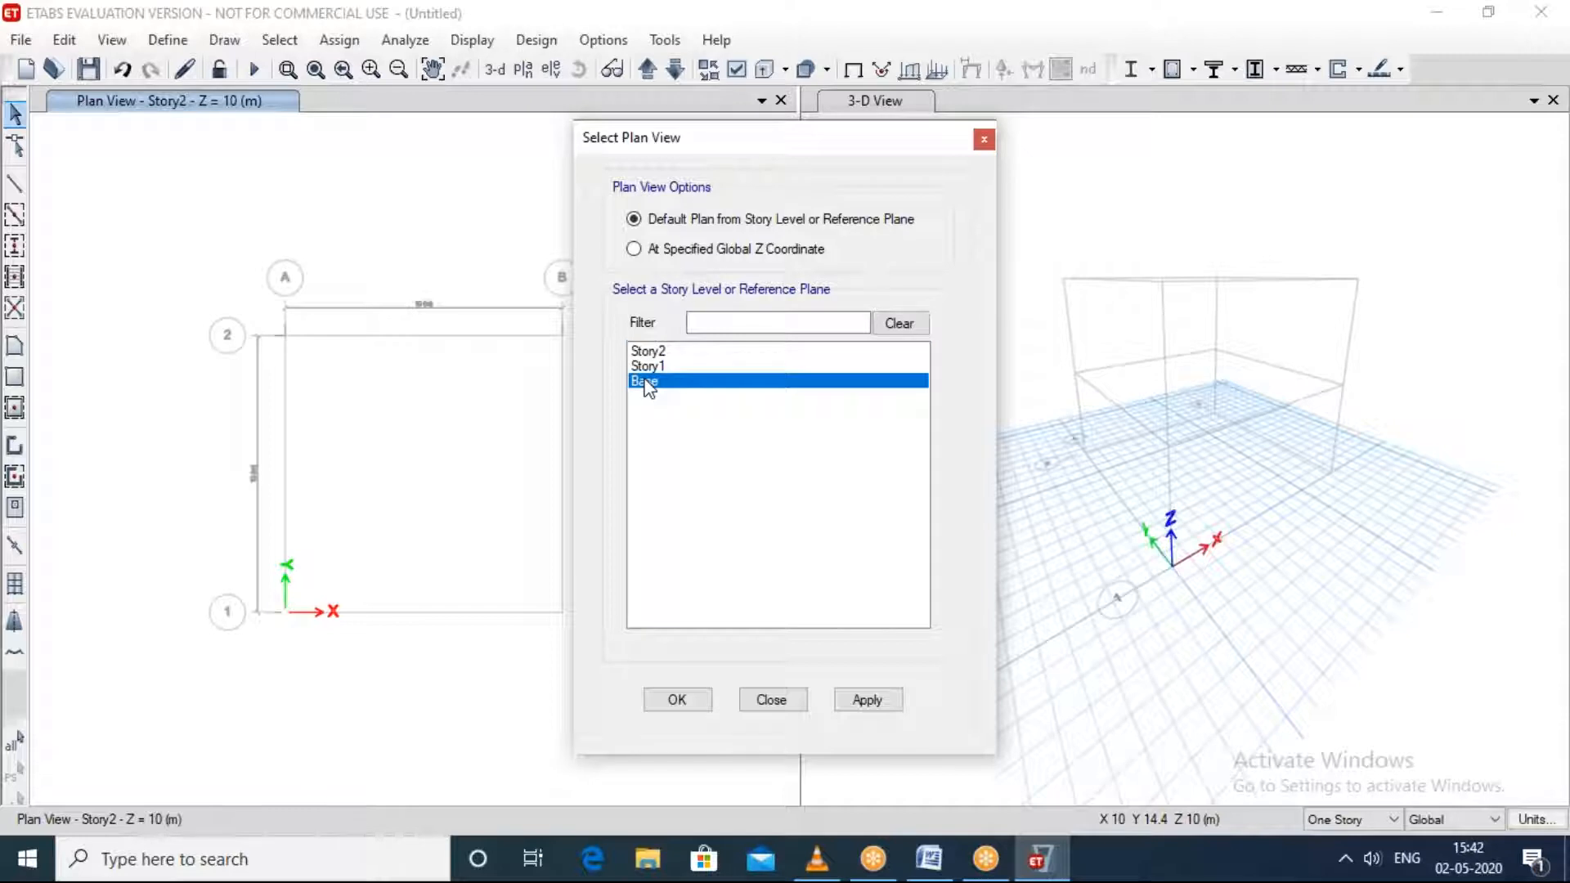
{"action": "left_click", "coordinate": [984, 140]}
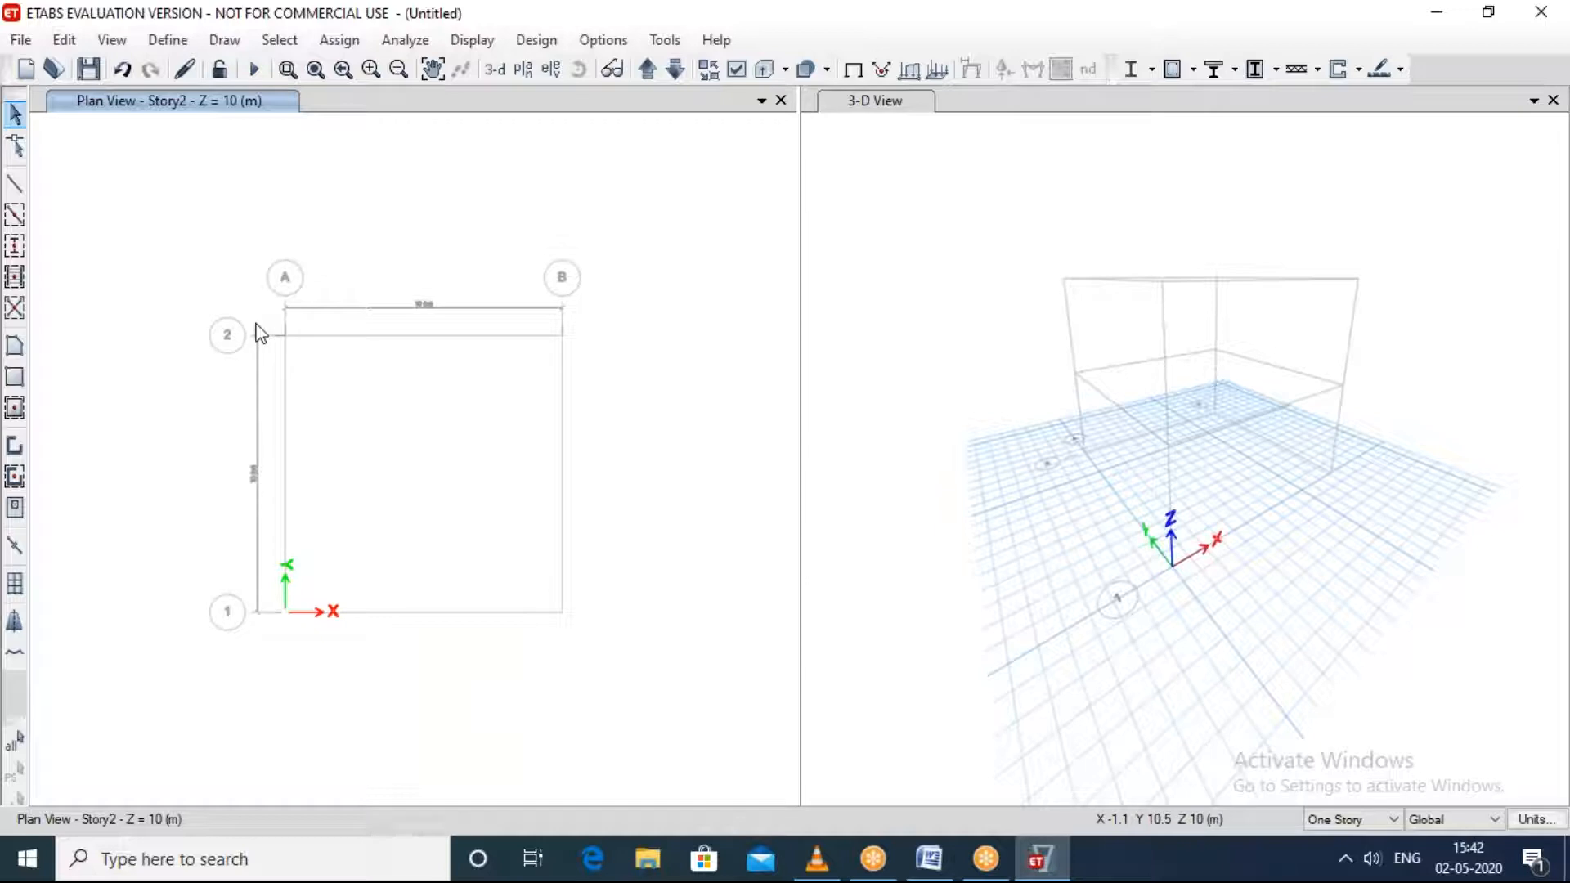
Step: Set the plan view to the Base level, using the default plan from the story level
{"action": "left_click", "coordinate": [524, 70]}
{"action": "left_click", "coordinate": [651, 381]}
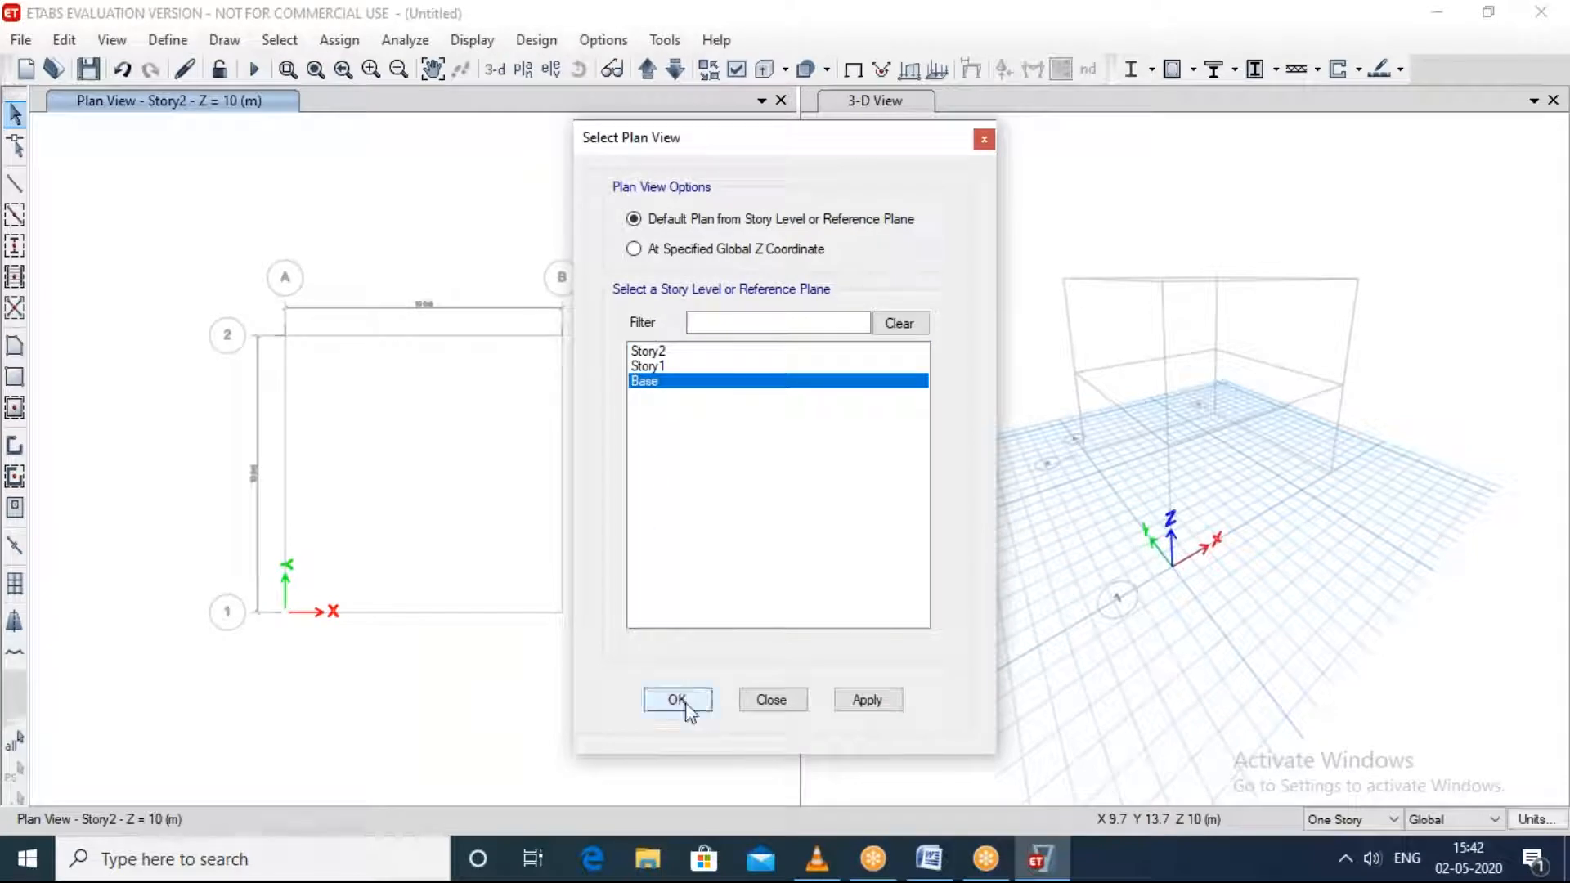
{"action": "left_click", "coordinate": [869, 700]}
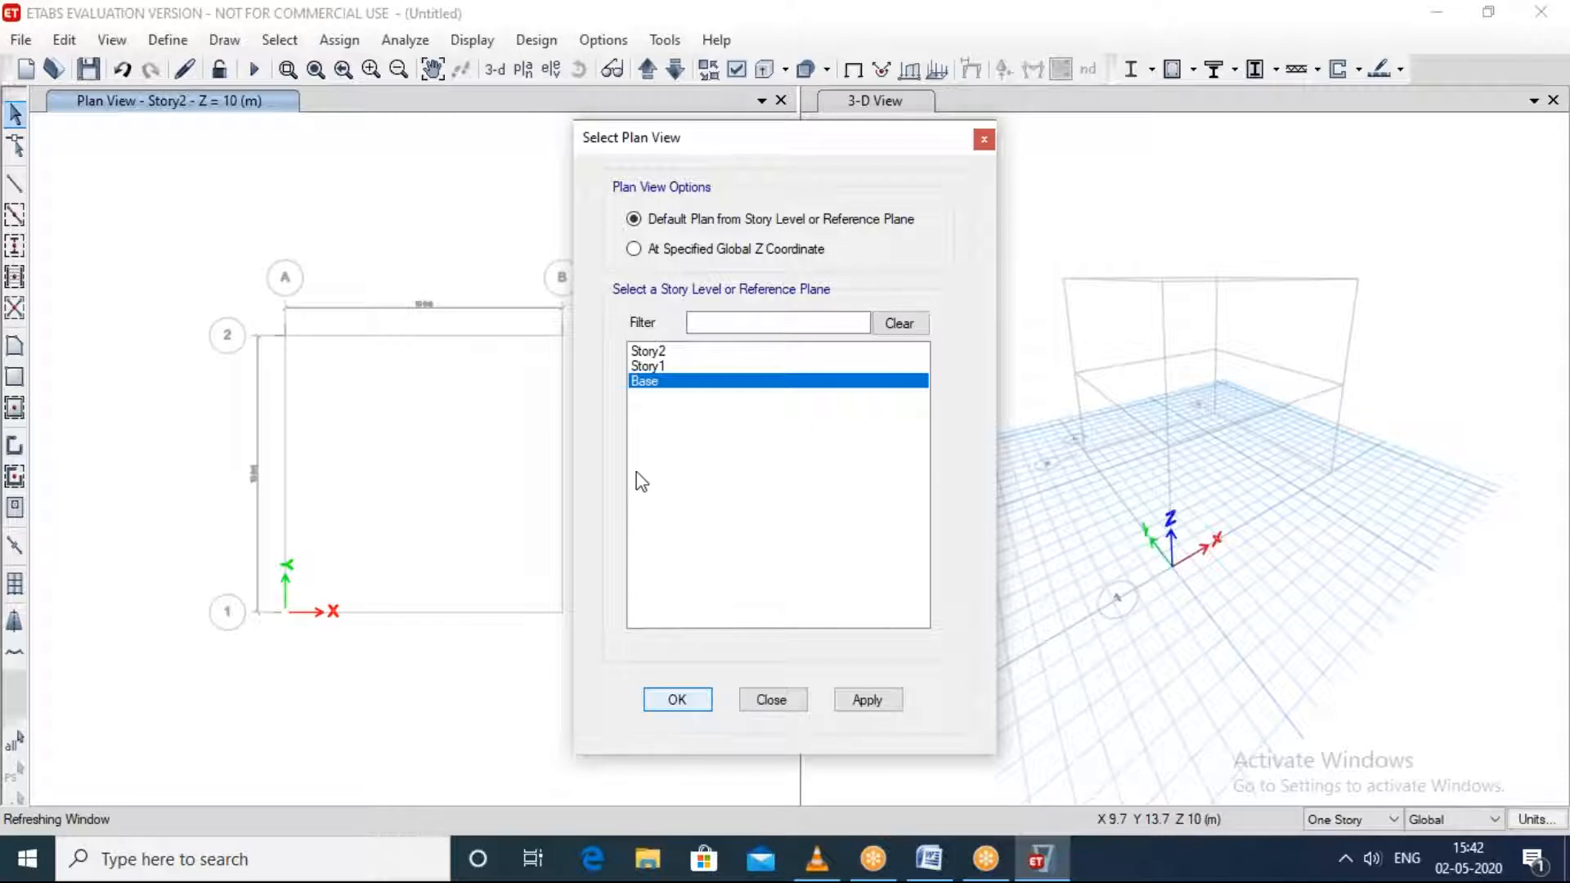
{"action": "left_click", "coordinate": [425, 355]}
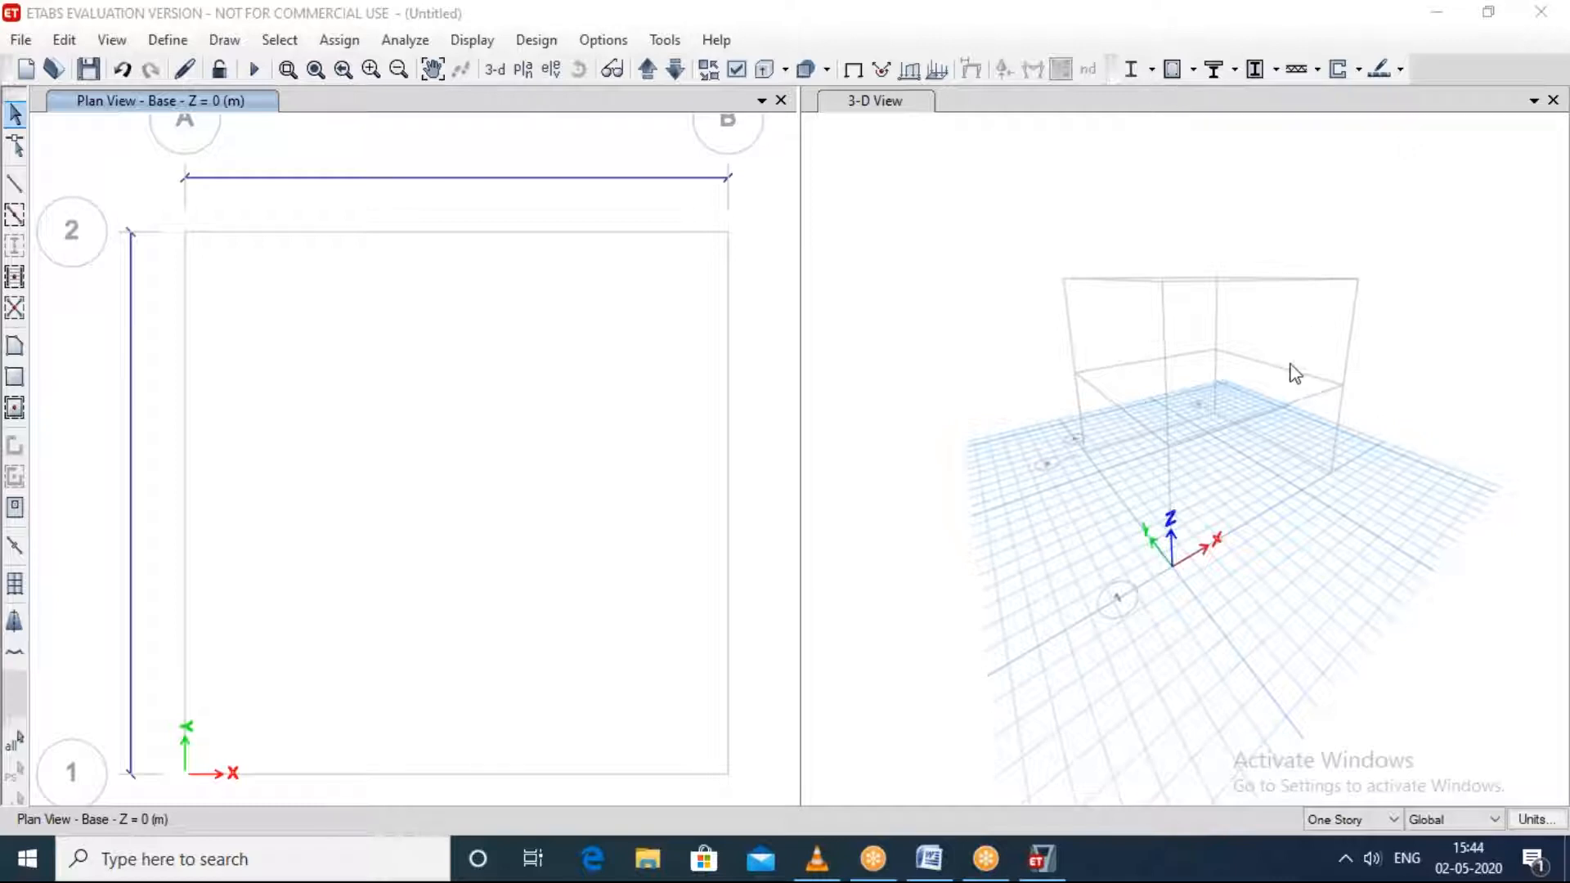
Step: Switch the 3-D view window to the default plan view of the Base level
{"action": "middle_click_drag", "start_coordinate": [1342, 515], "coordinate": [1277, 372], "text": "shift"}
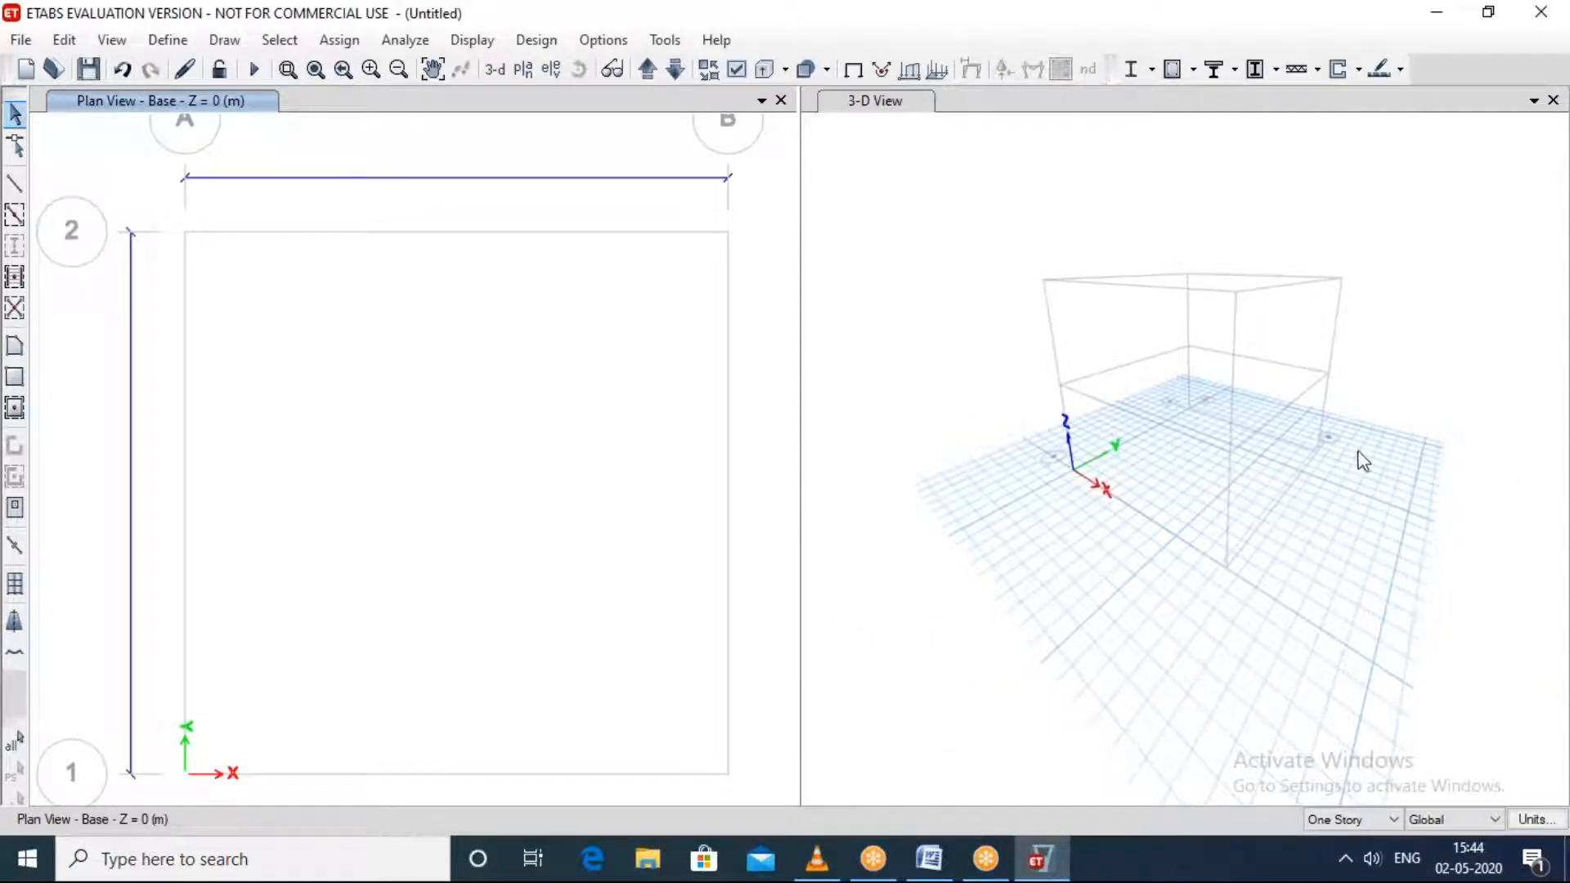
{"action": "middle_click_drag", "start_coordinate": [1354, 499], "coordinate": [1296, 516], "text": "shift"}
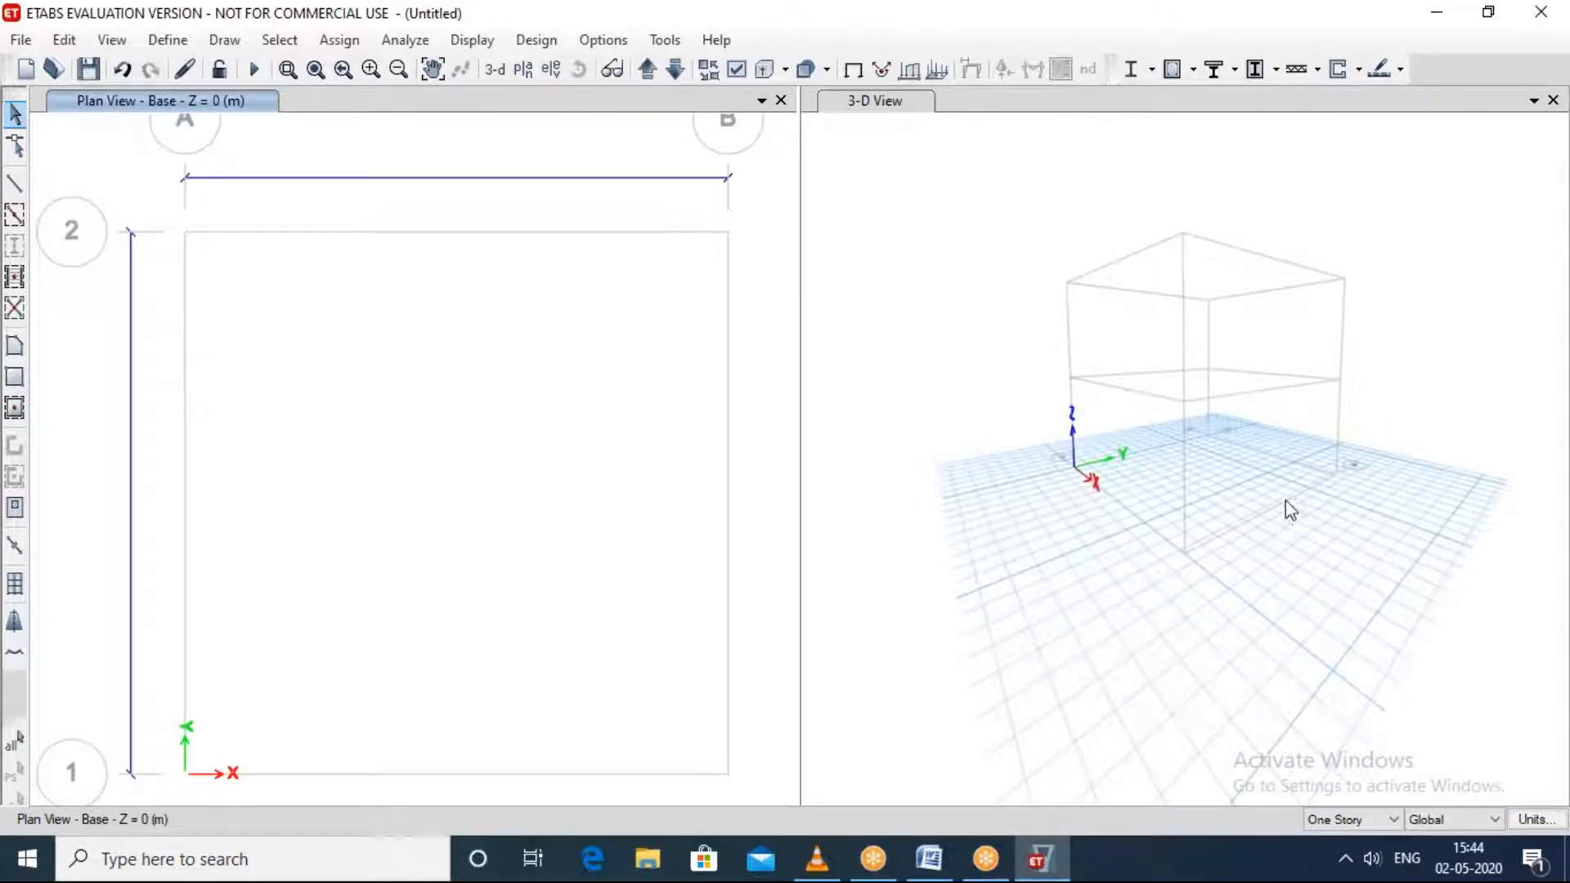
{"action": "left_click", "coordinate": [1289, 509]}
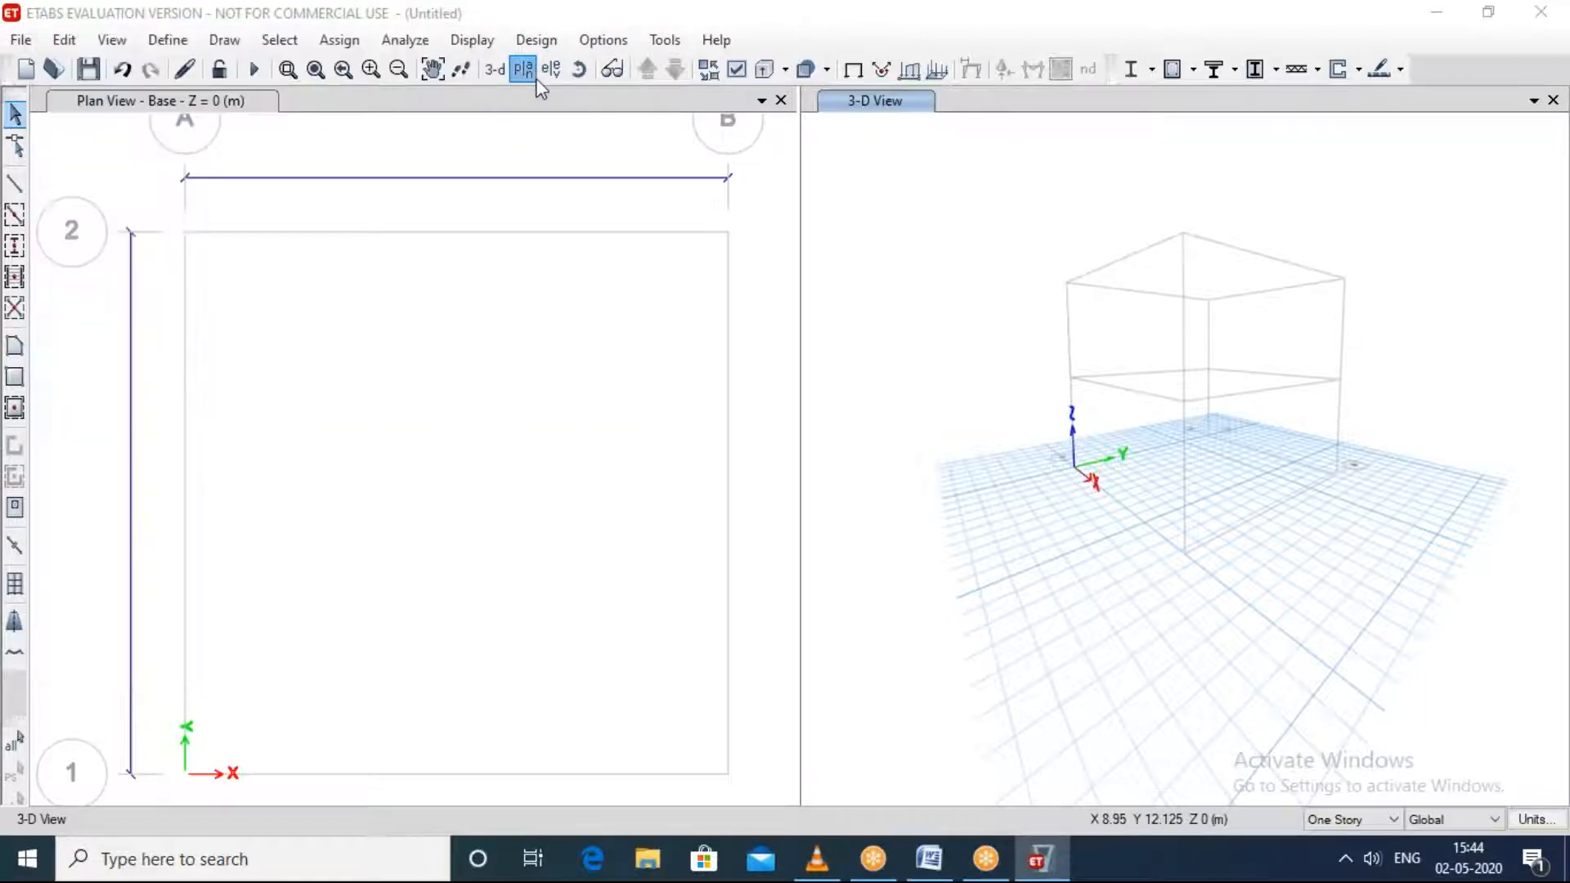
{"action": "left_click", "coordinate": [536, 74]}
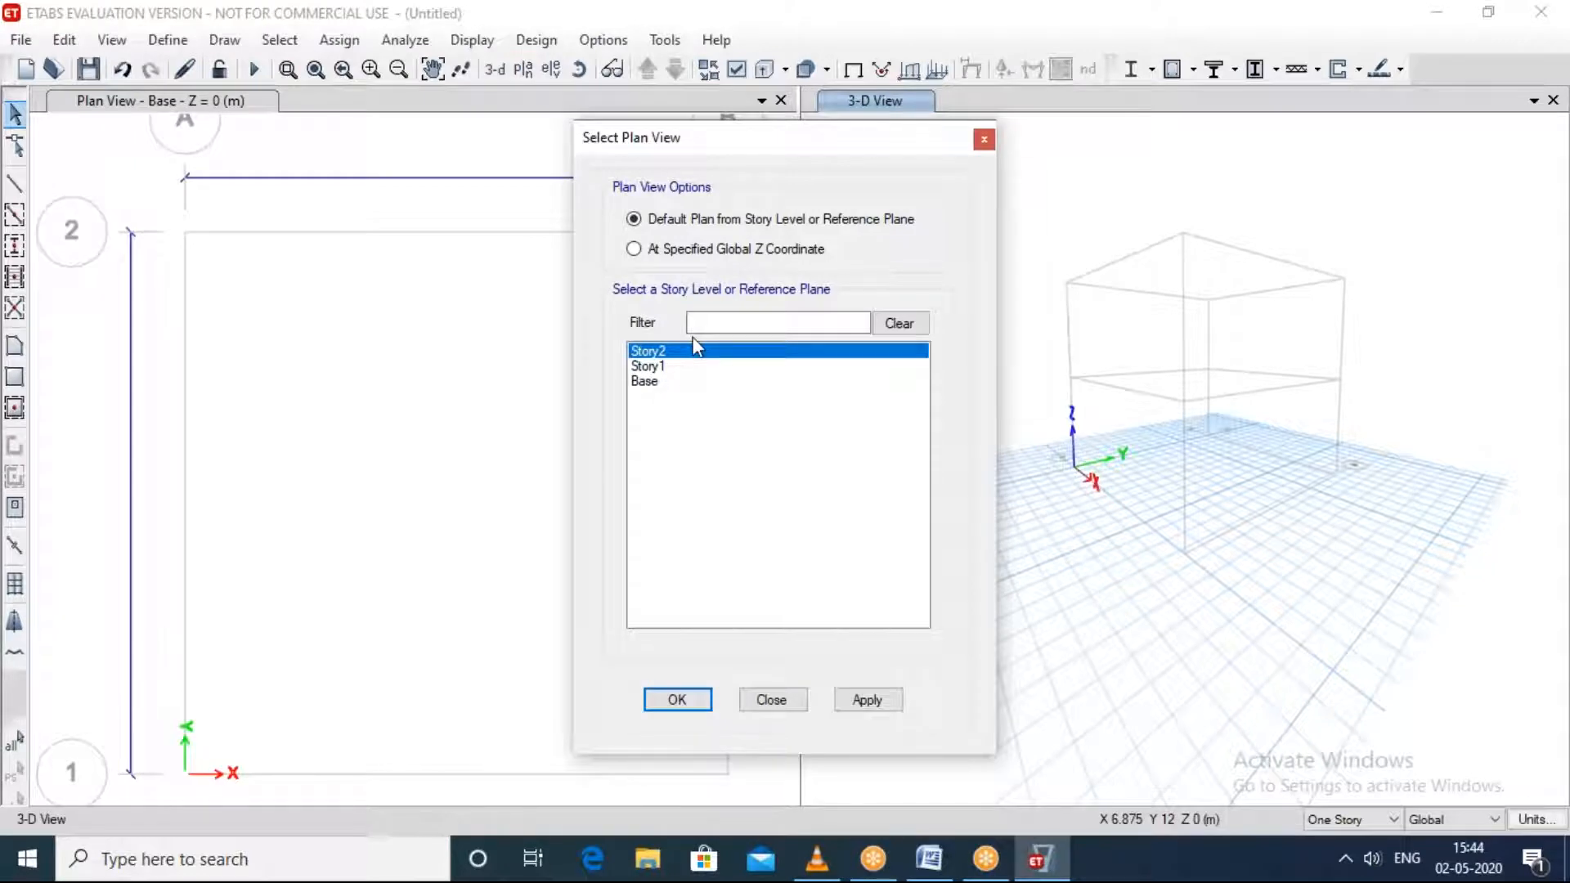
{"action": "key", "text": "Escape"}
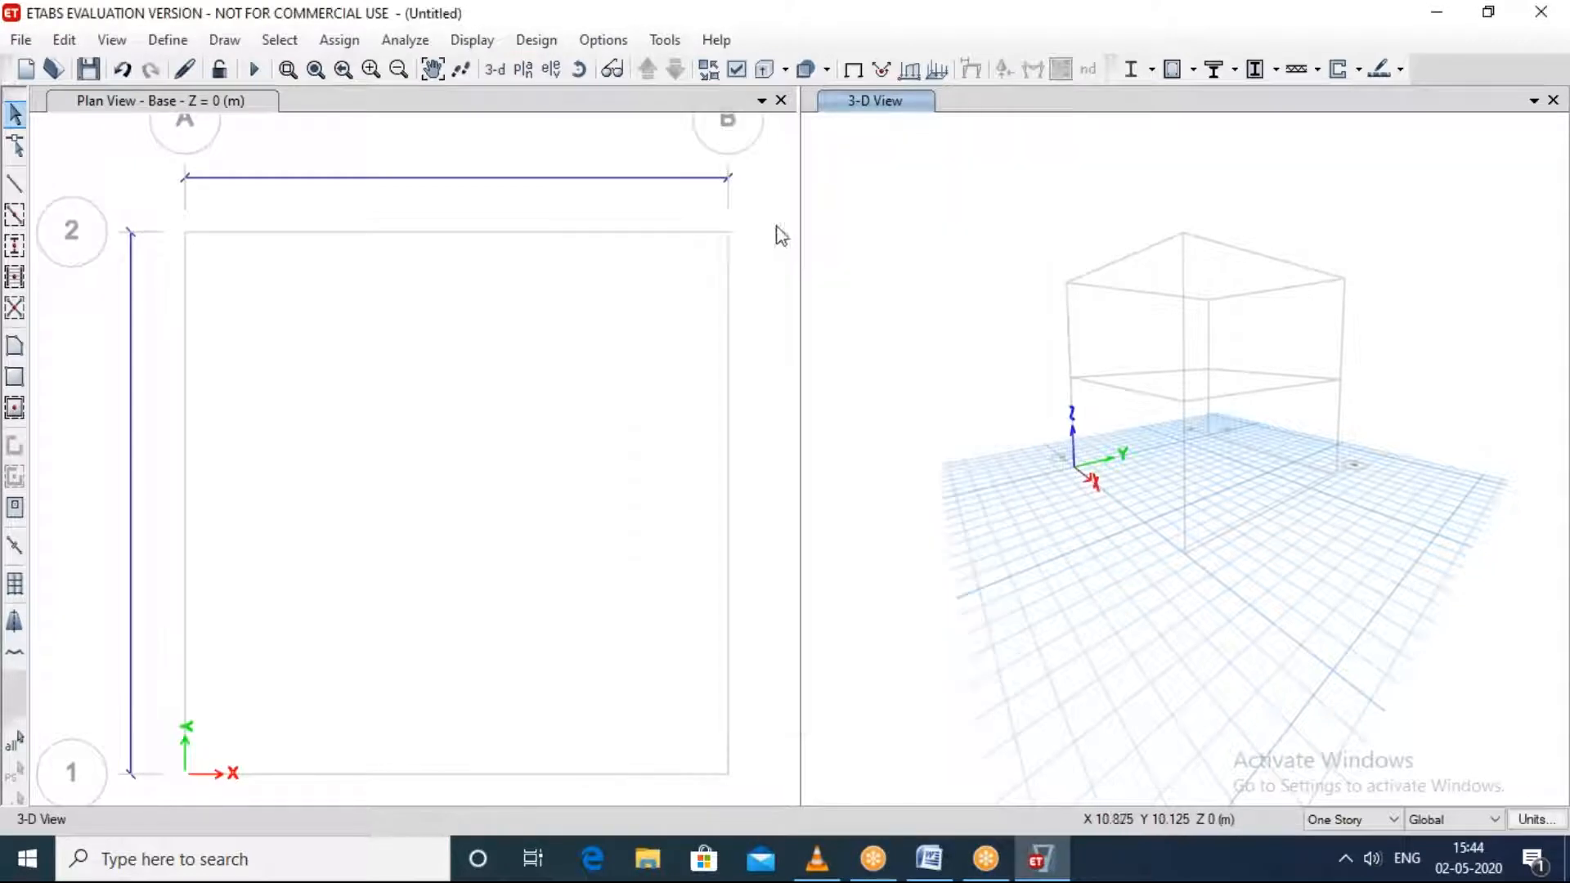
{"action": "left_click", "coordinate": [524, 72]}
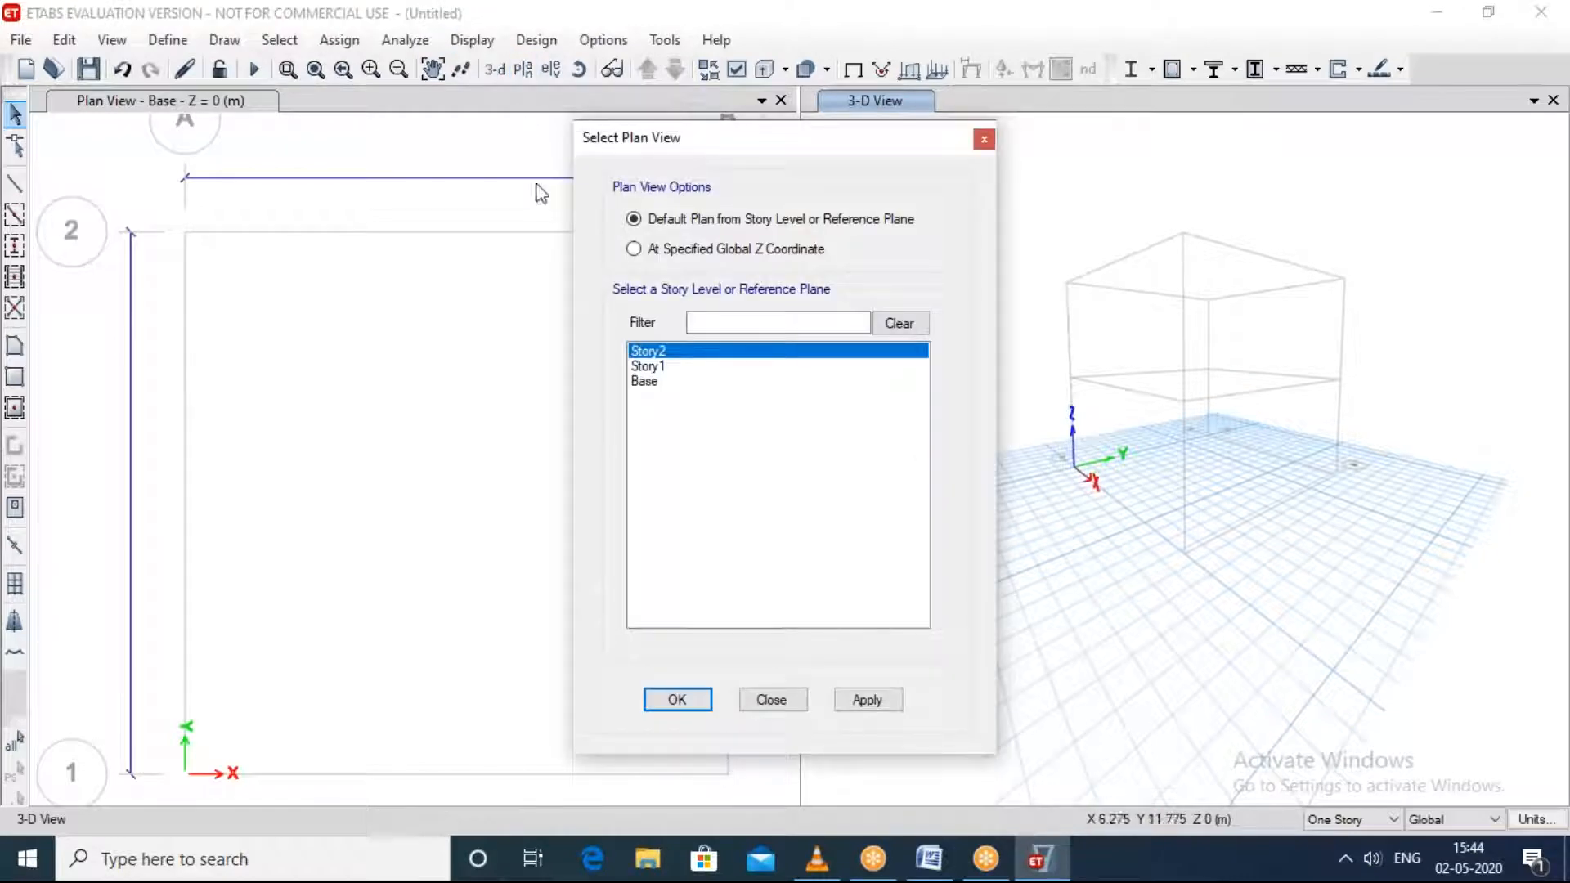
{"action": "left_click", "coordinate": [653, 386]}
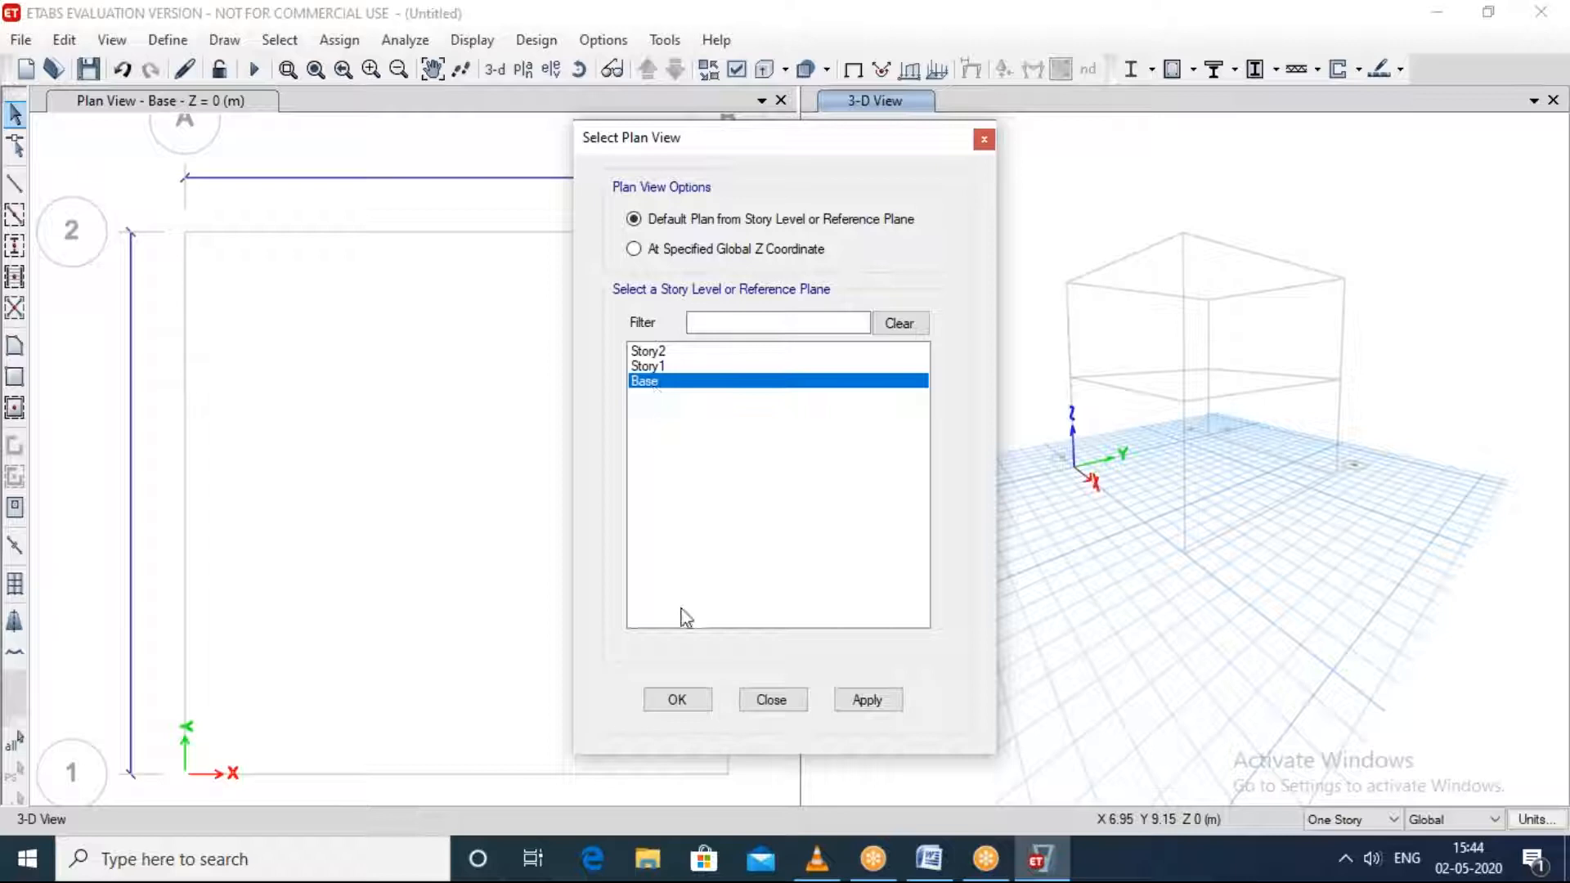
{"action": "left_click", "coordinate": [818, 701]}
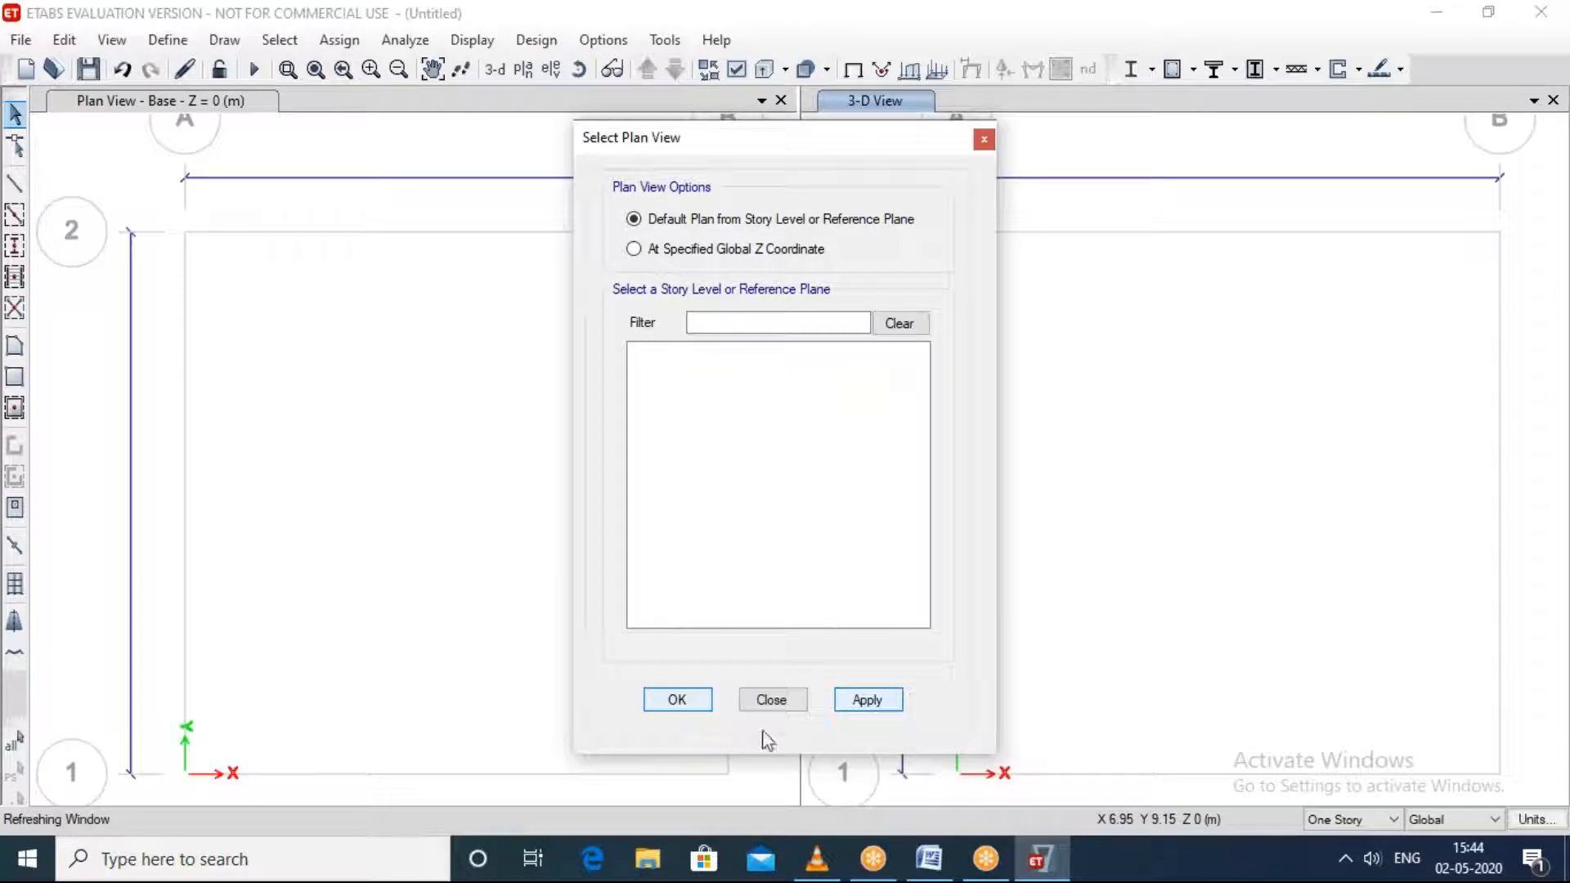
{"action": "left_click", "coordinate": [985, 140]}
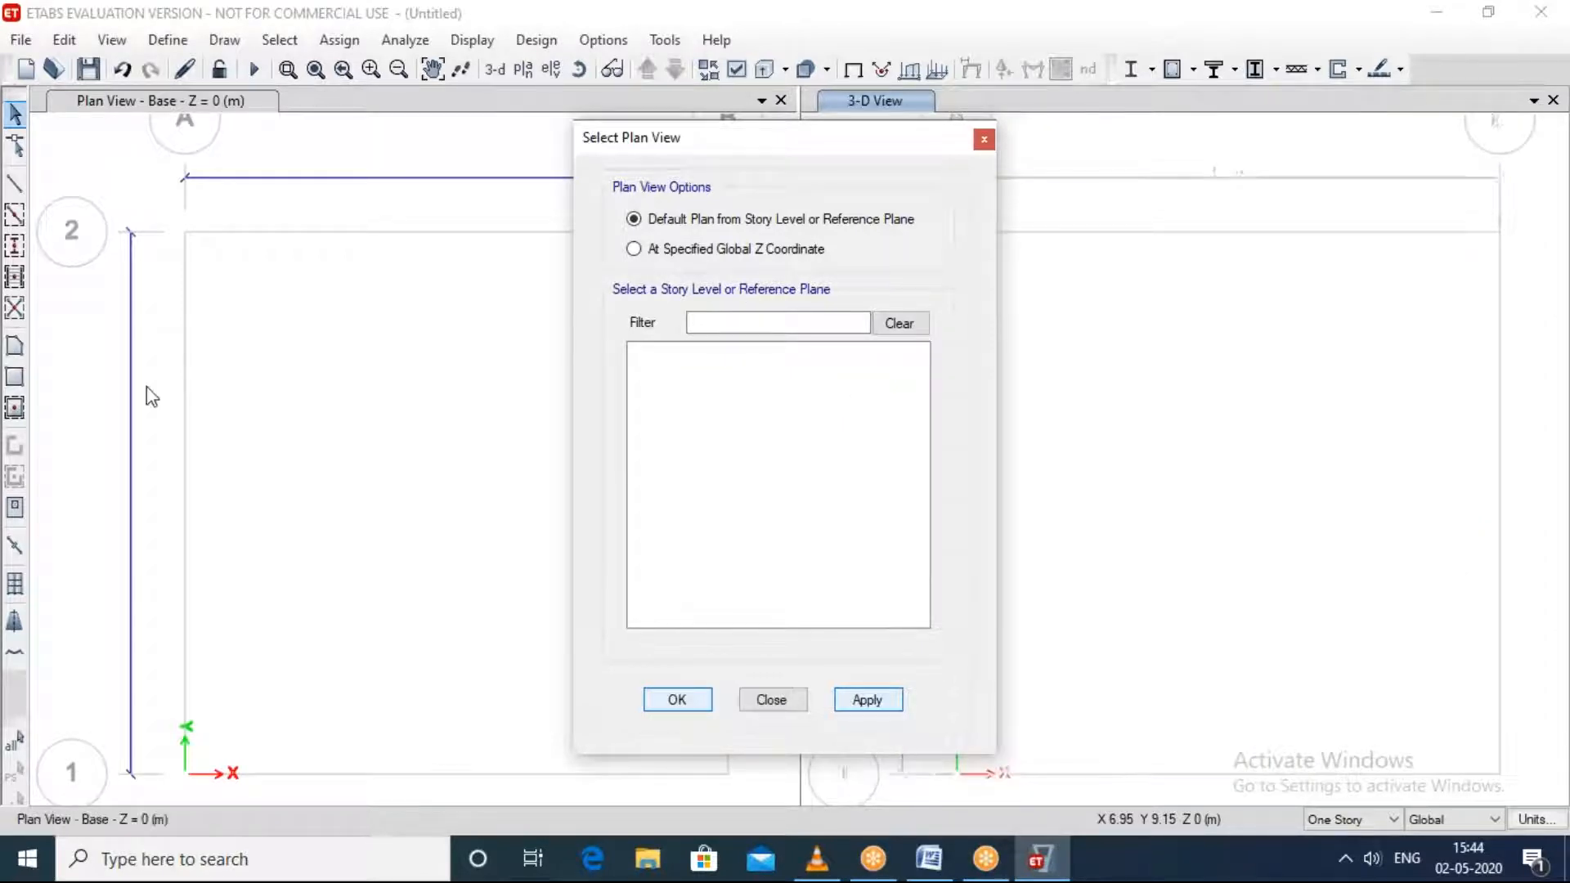
Step: Draw A-LatBm frame beams with continuous moment releases along all four Base grid lines, with the second window set to a 3-D view
{"action": "scroll", "coordinate": [482, 480], "scroll_direction": "down", "scroll_amount": 2}
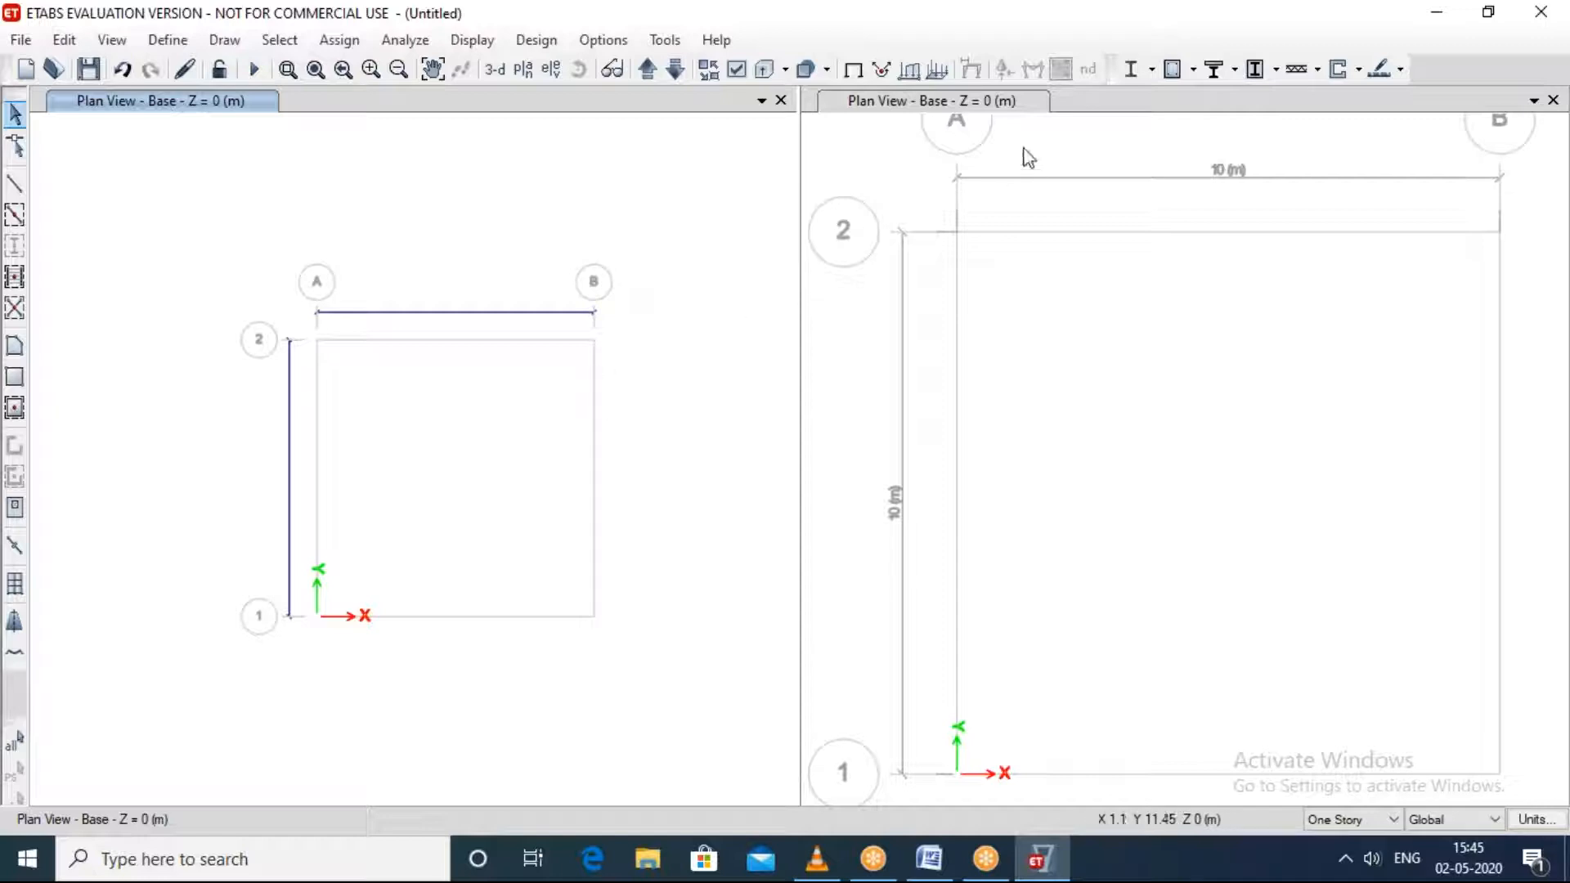
{"action": "left_click", "coordinate": [1151, 50]}
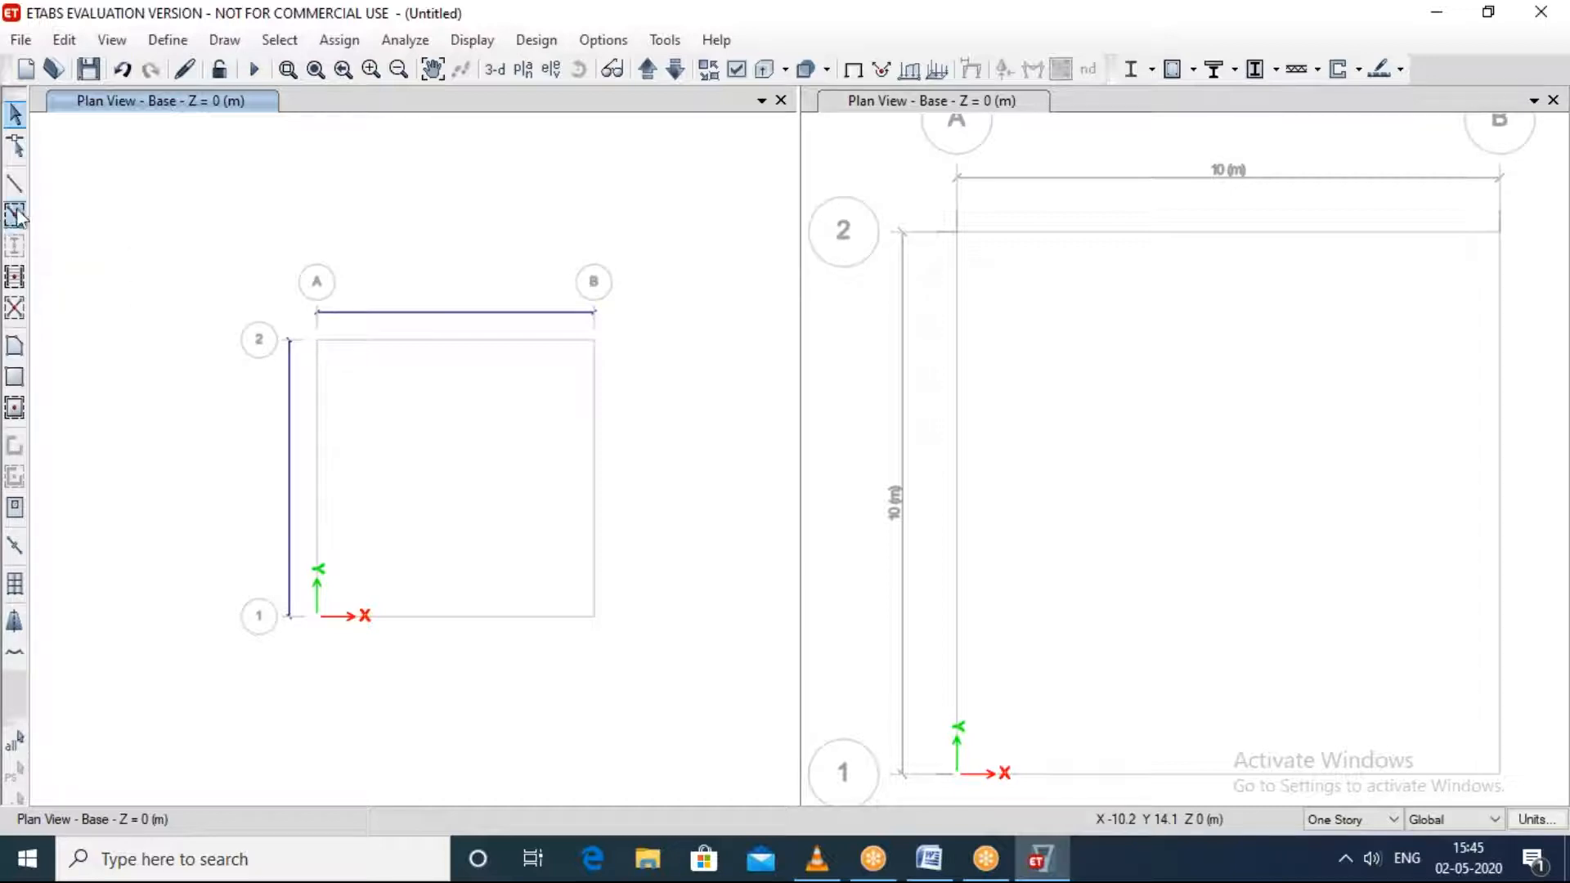
{"action": "left_click", "coordinate": [15, 214]}
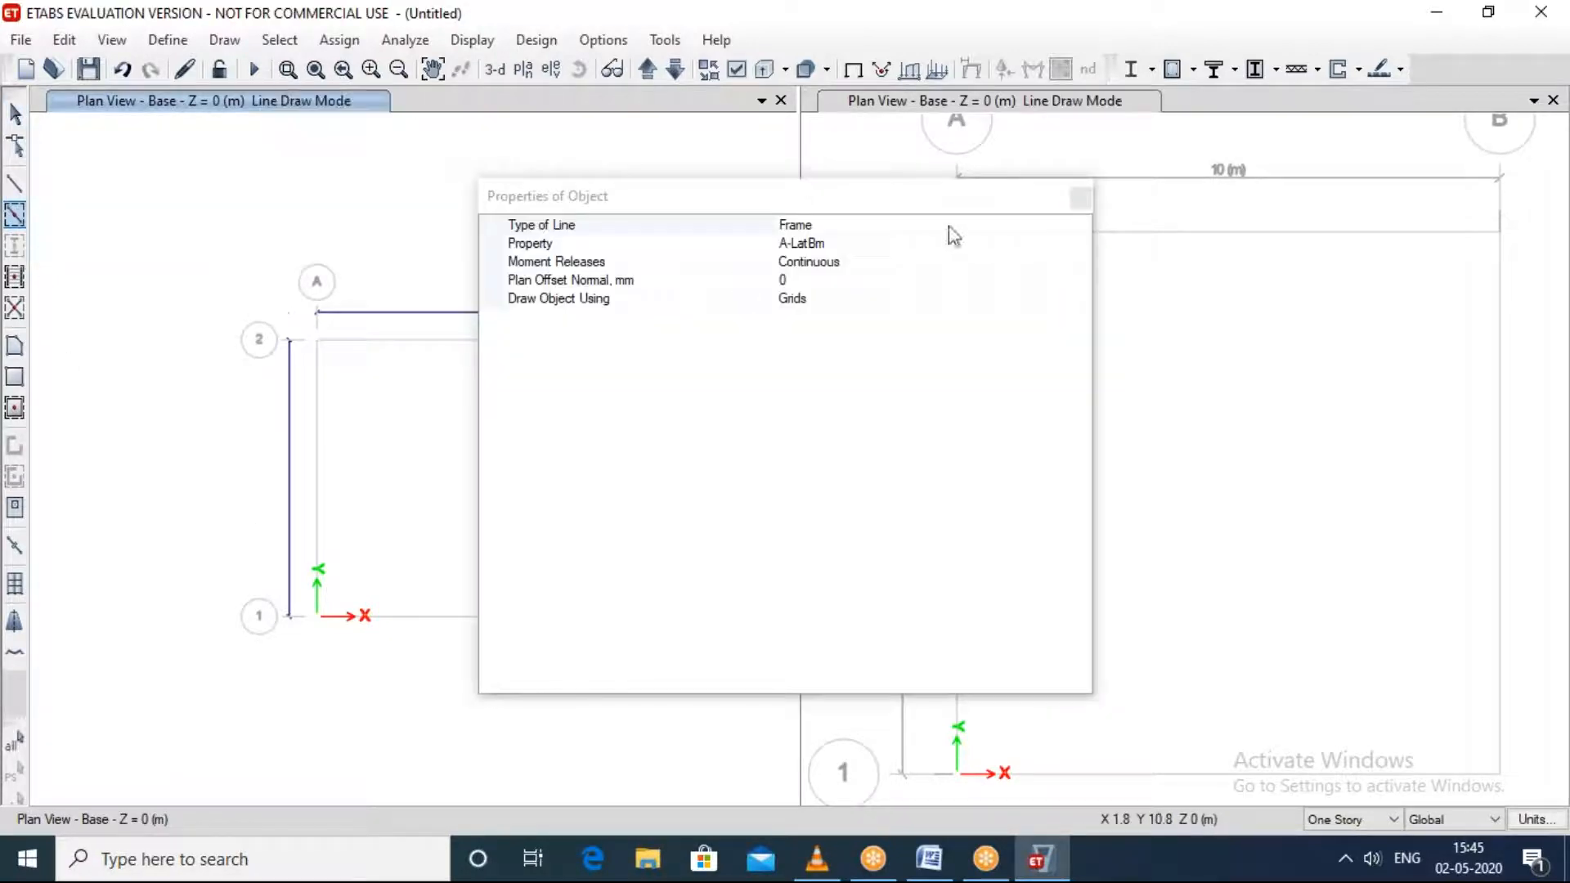
{"action": "left_click_drag", "start_coordinate": [880, 196], "coordinate": [1246, 139]}
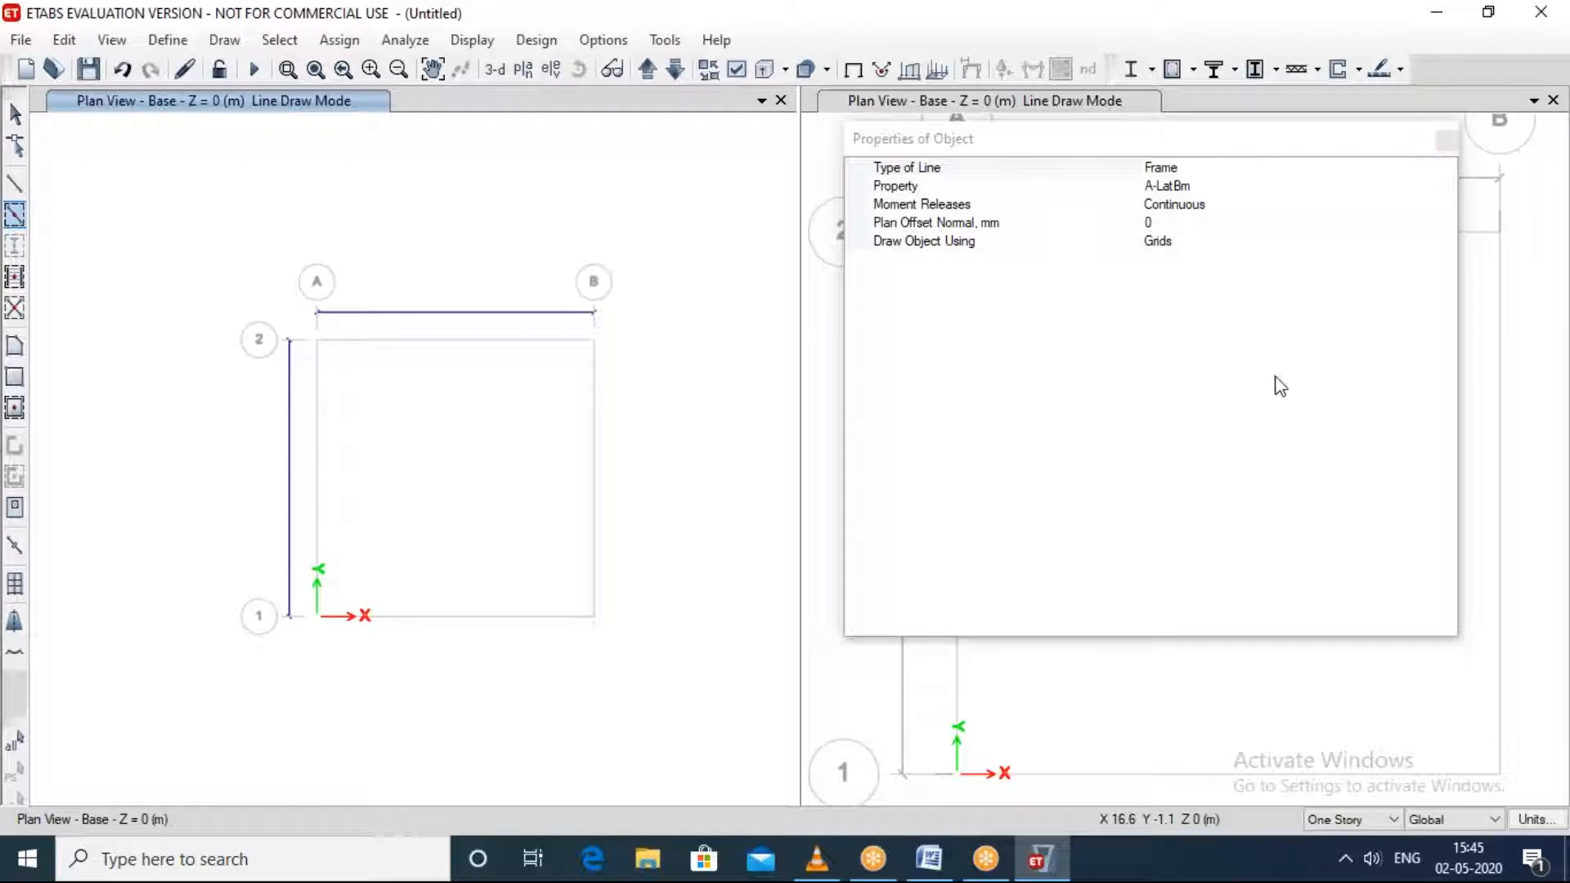
{"action": "left_click", "coordinate": [1444, 141]}
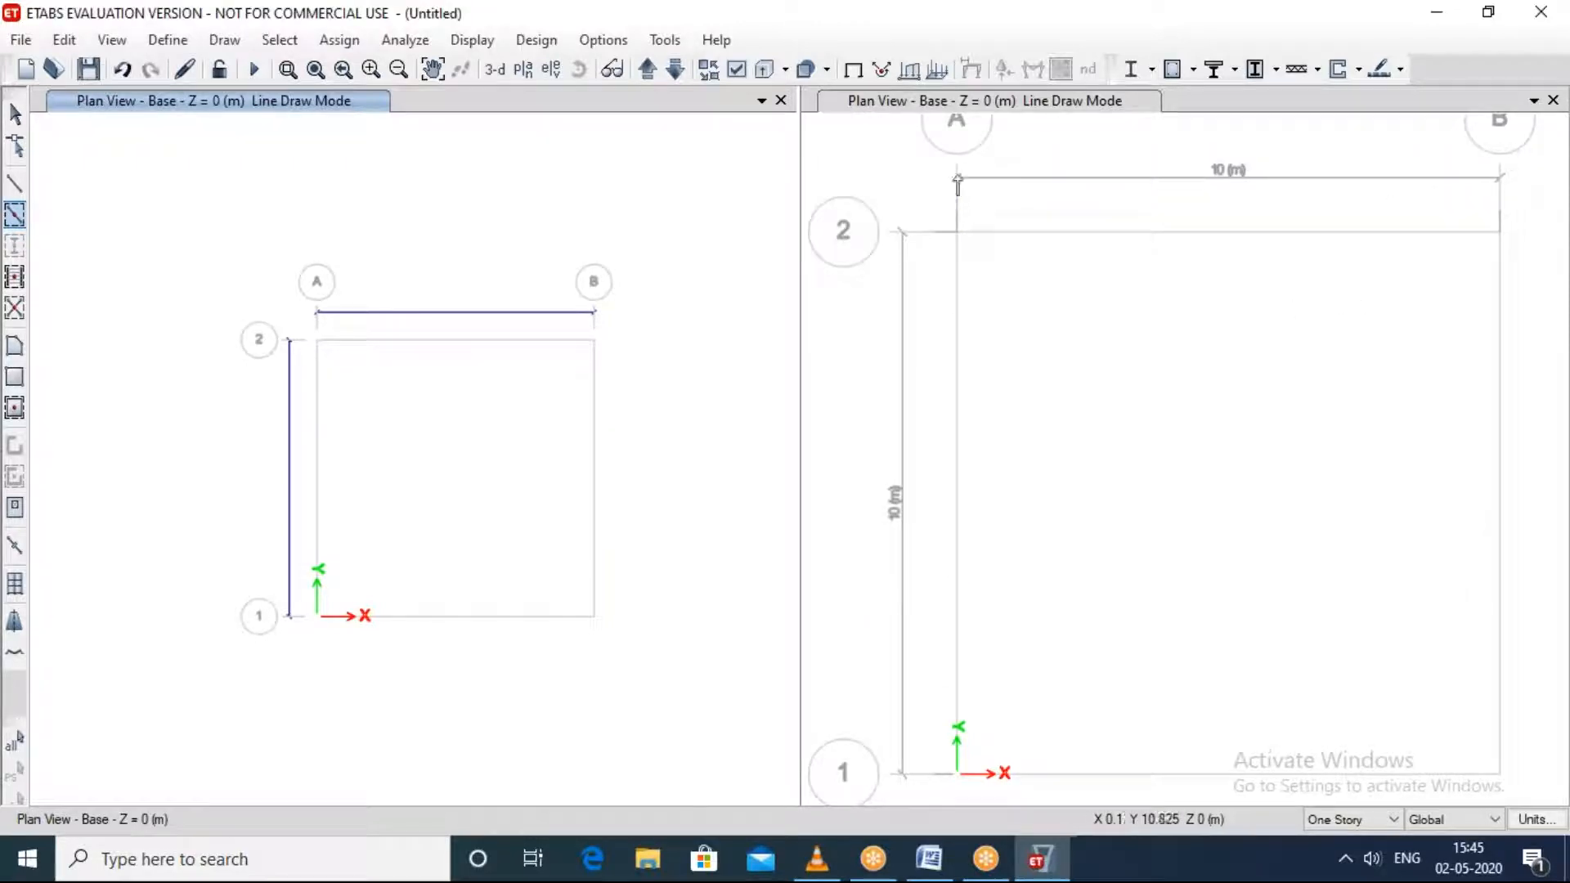
{"action": "left_click", "coordinate": [495, 70]}
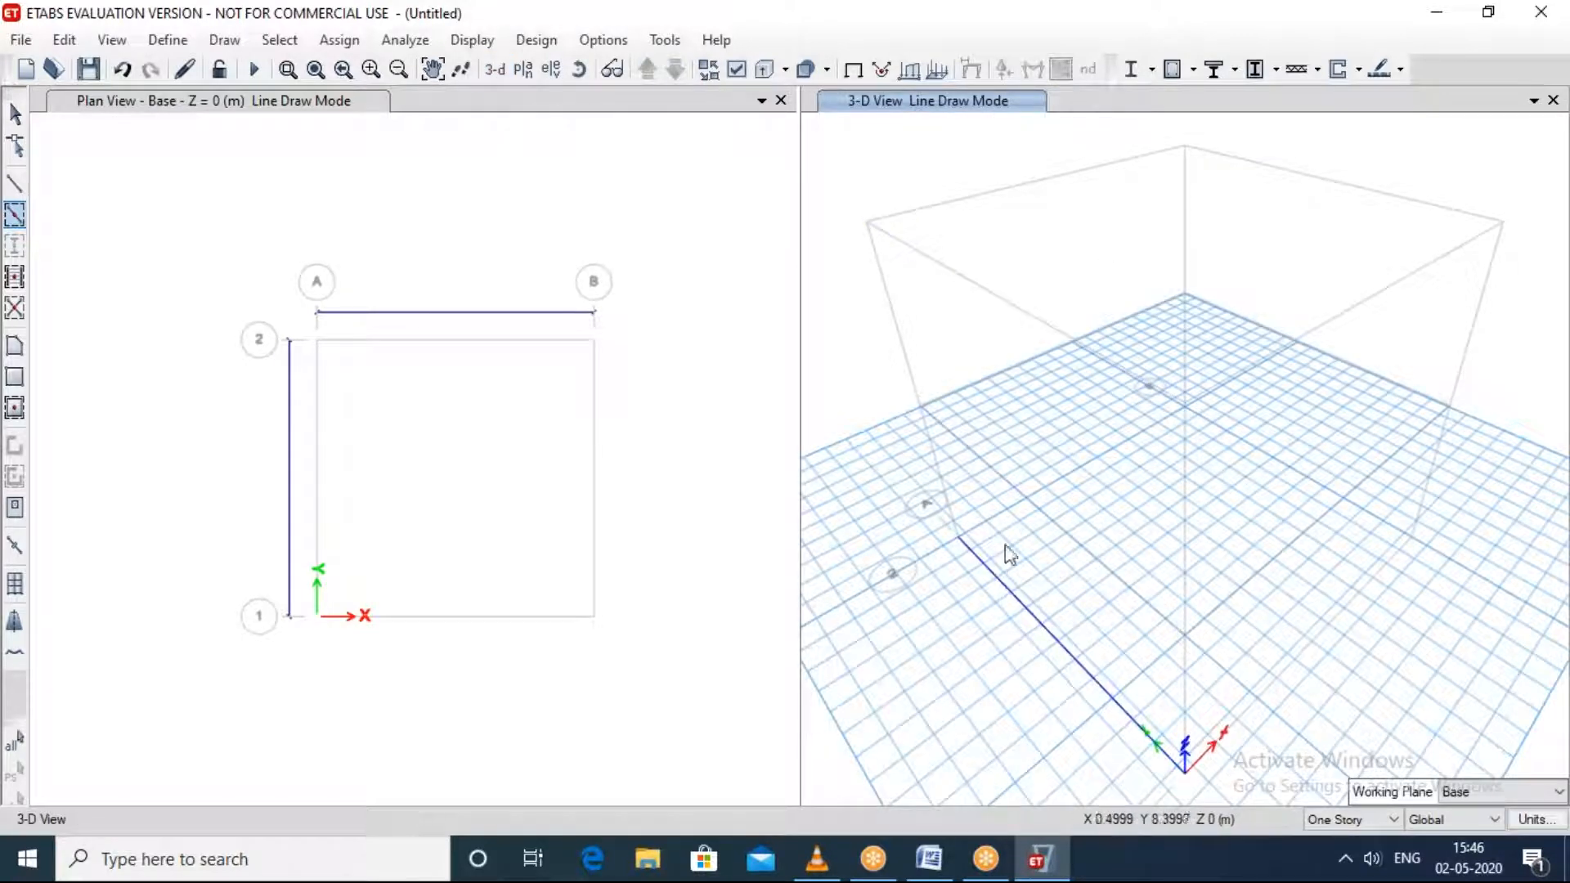
{"action": "right_click_drag", "start_coordinate": [1339, 668], "coordinate": [1123, 563], "text": "ctrl"}
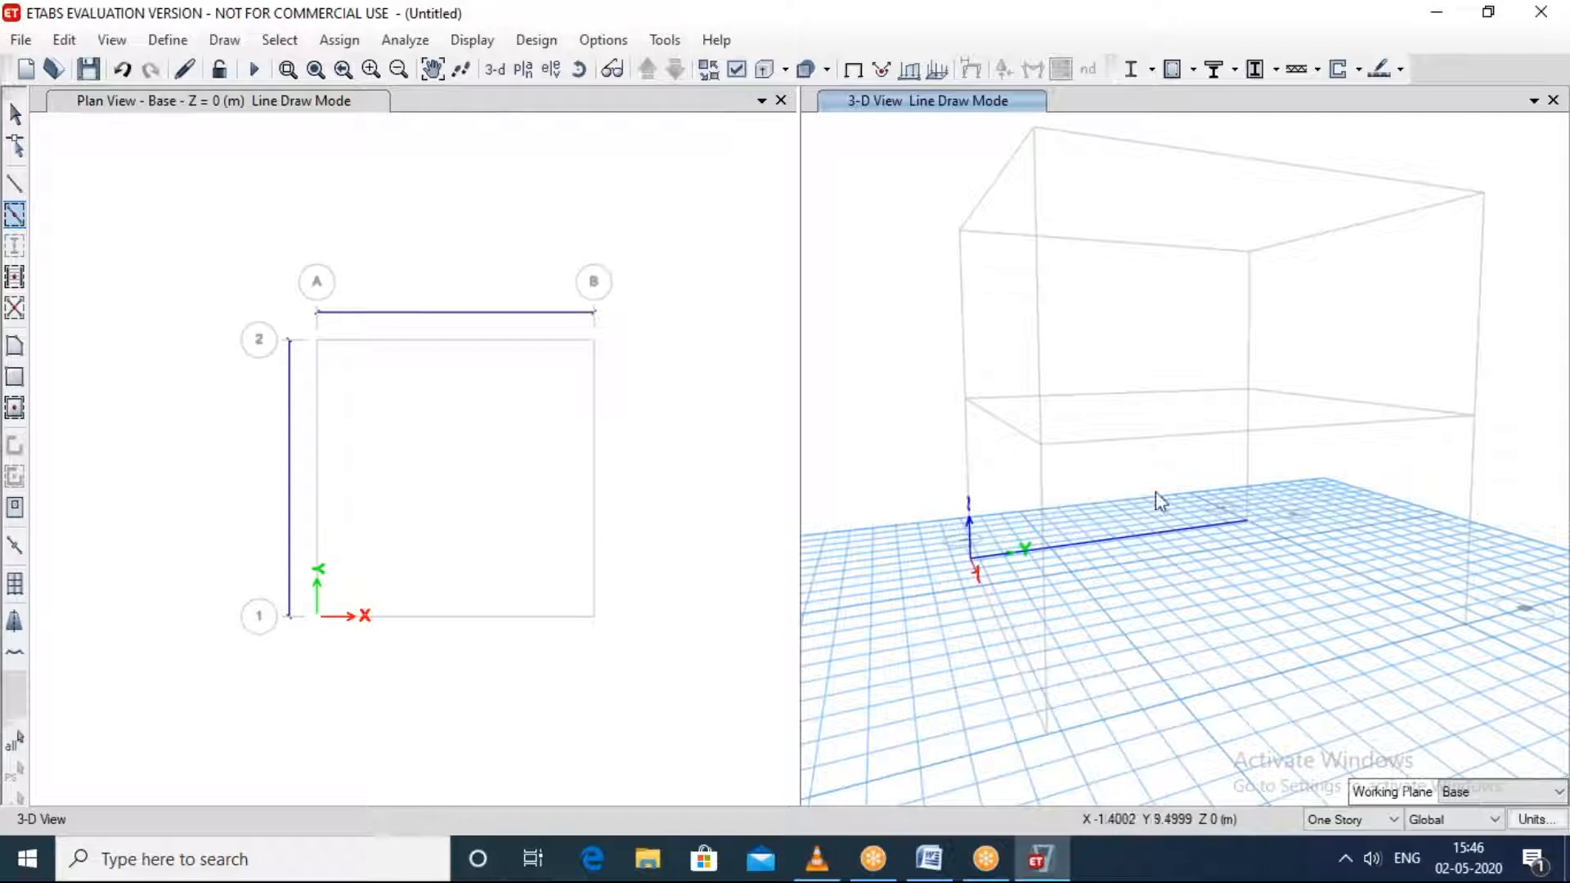
{"action": "key", "text": "Escape"}
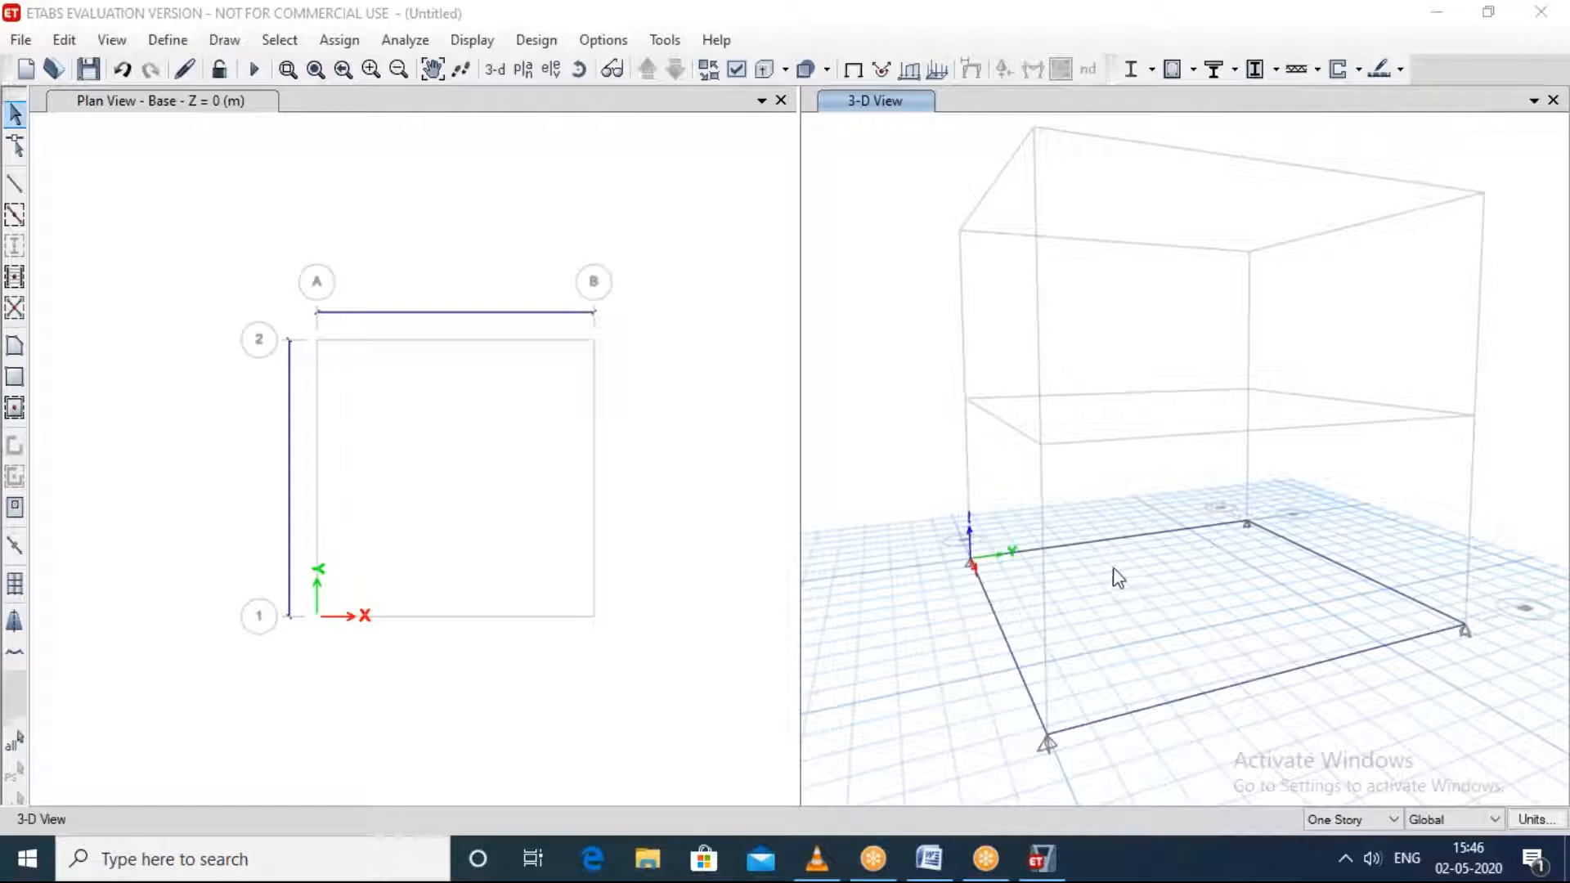
Step: Switch the 3-D view window to the default plan view of the Story1 level
{"action": "left_click", "coordinate": [532, 71]}
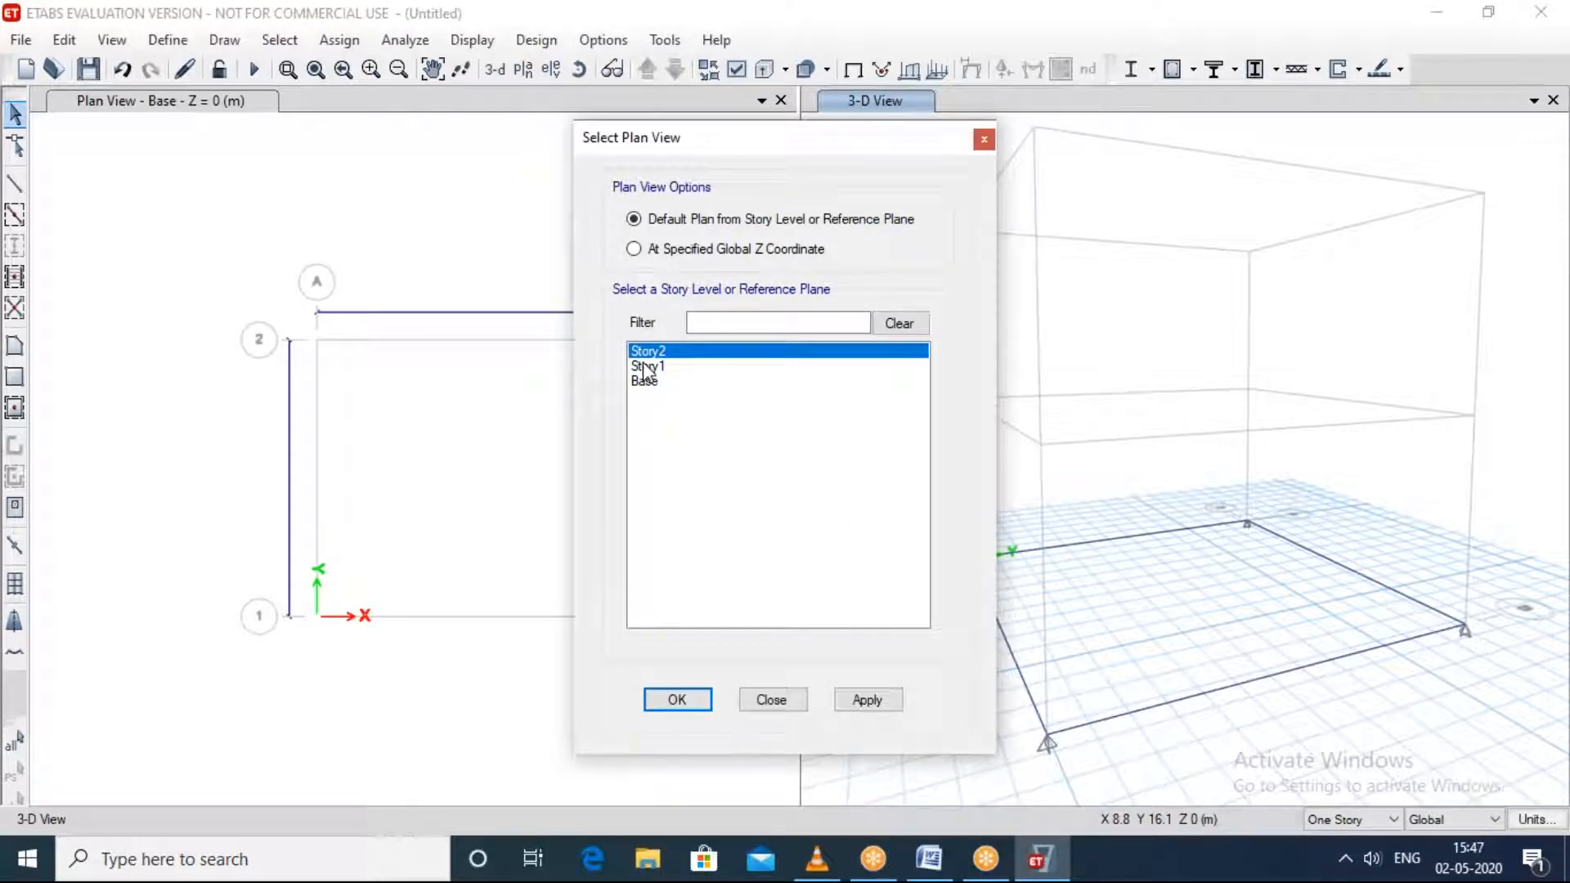
{"action": "left_click", "coordinate": [648, 367]}
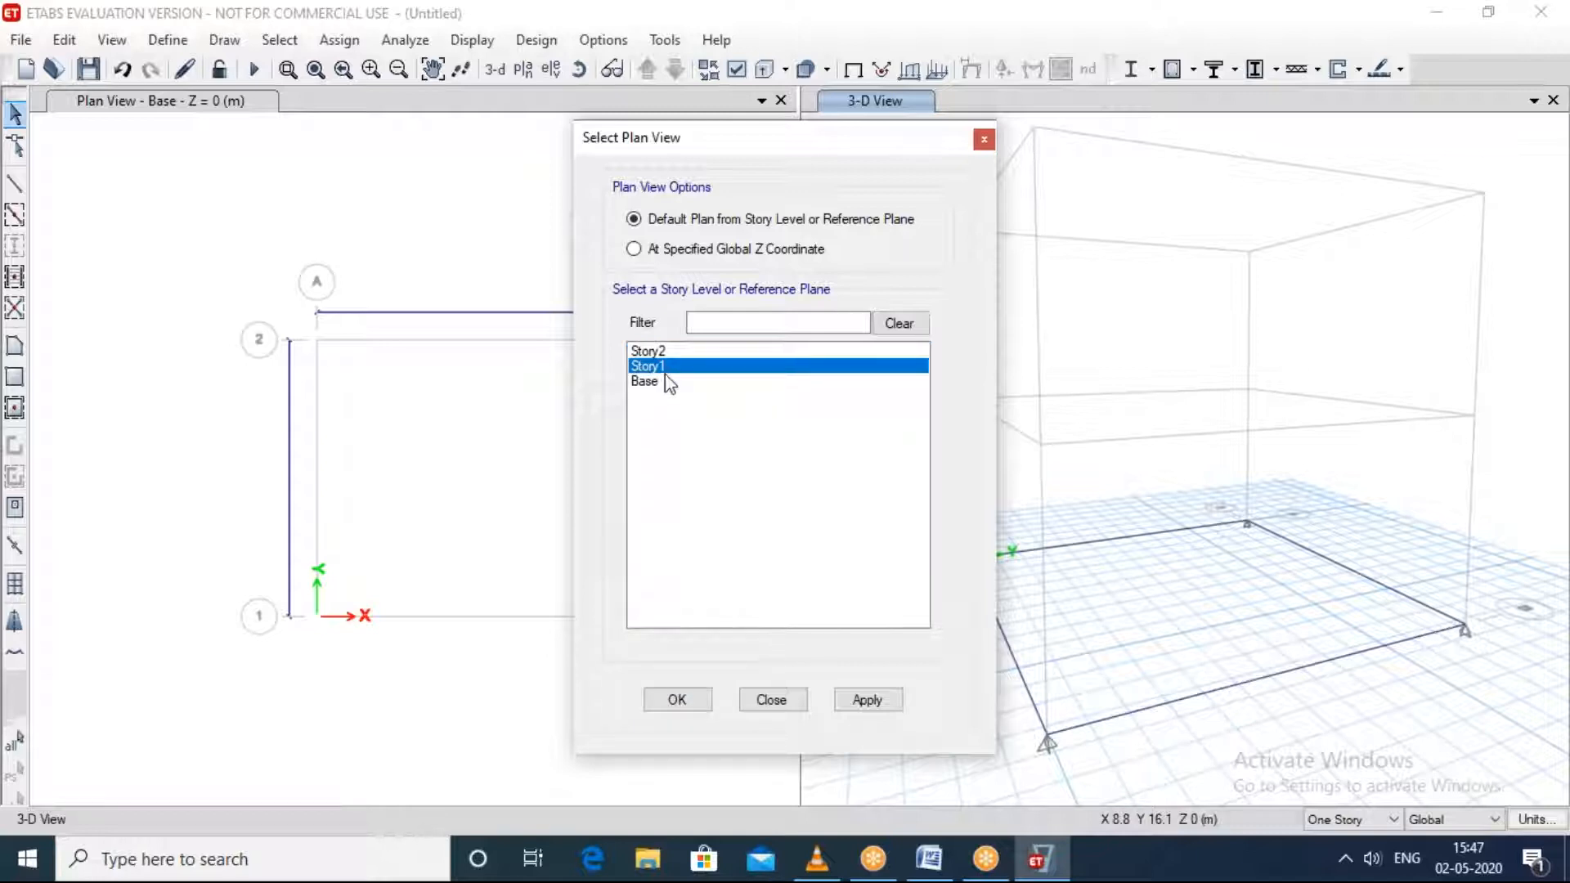
{"action": "left_click", "coordinate": [854, 701]}
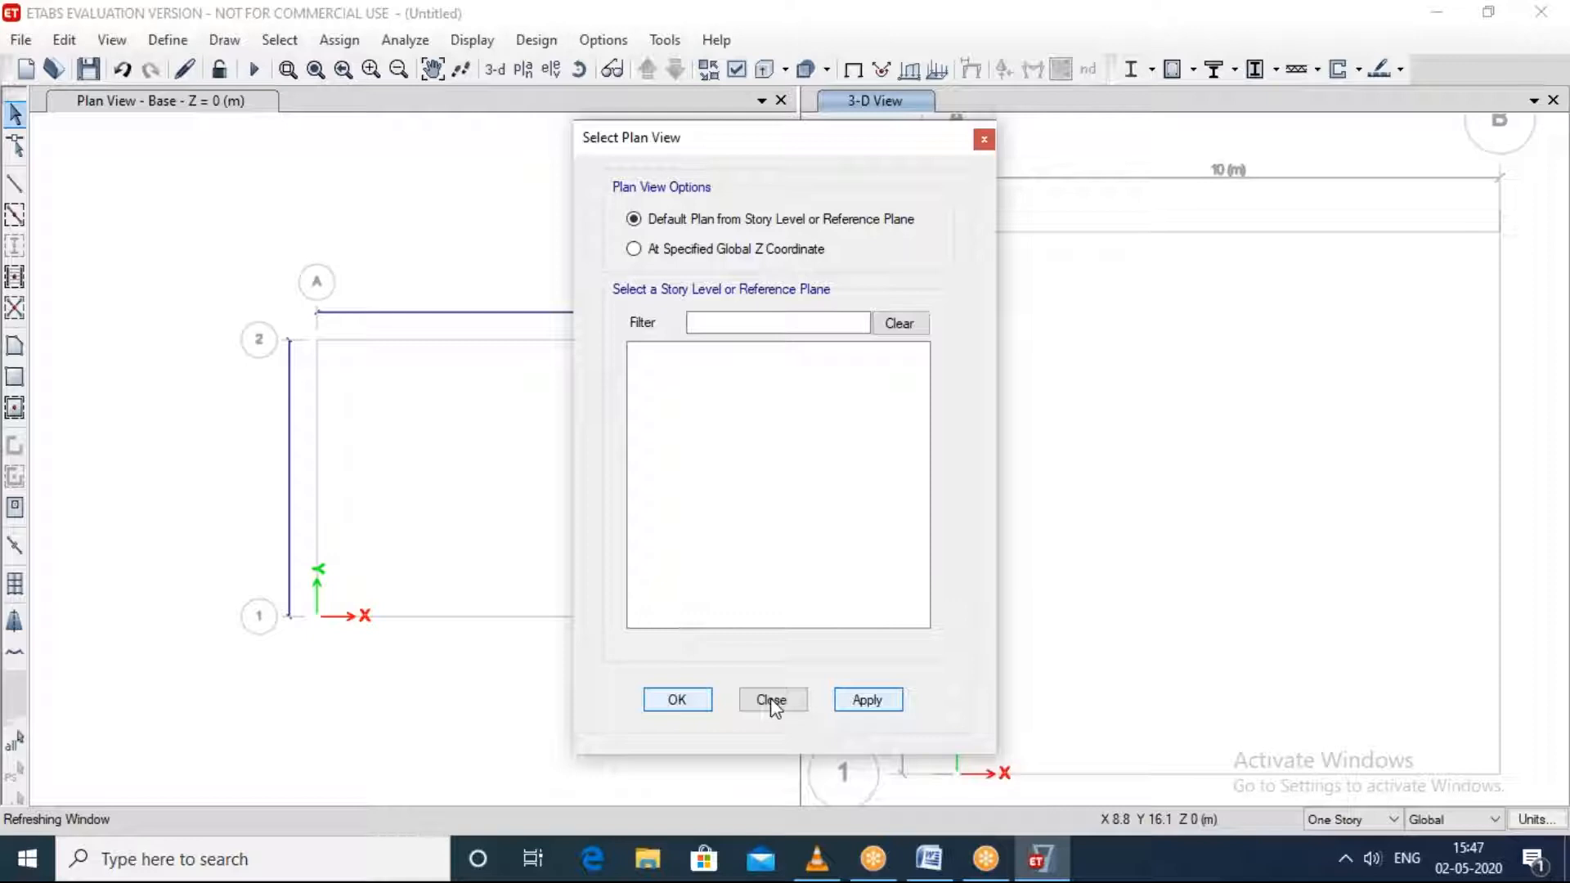
{"action": "left_click", "coordinate": [771, 700]}
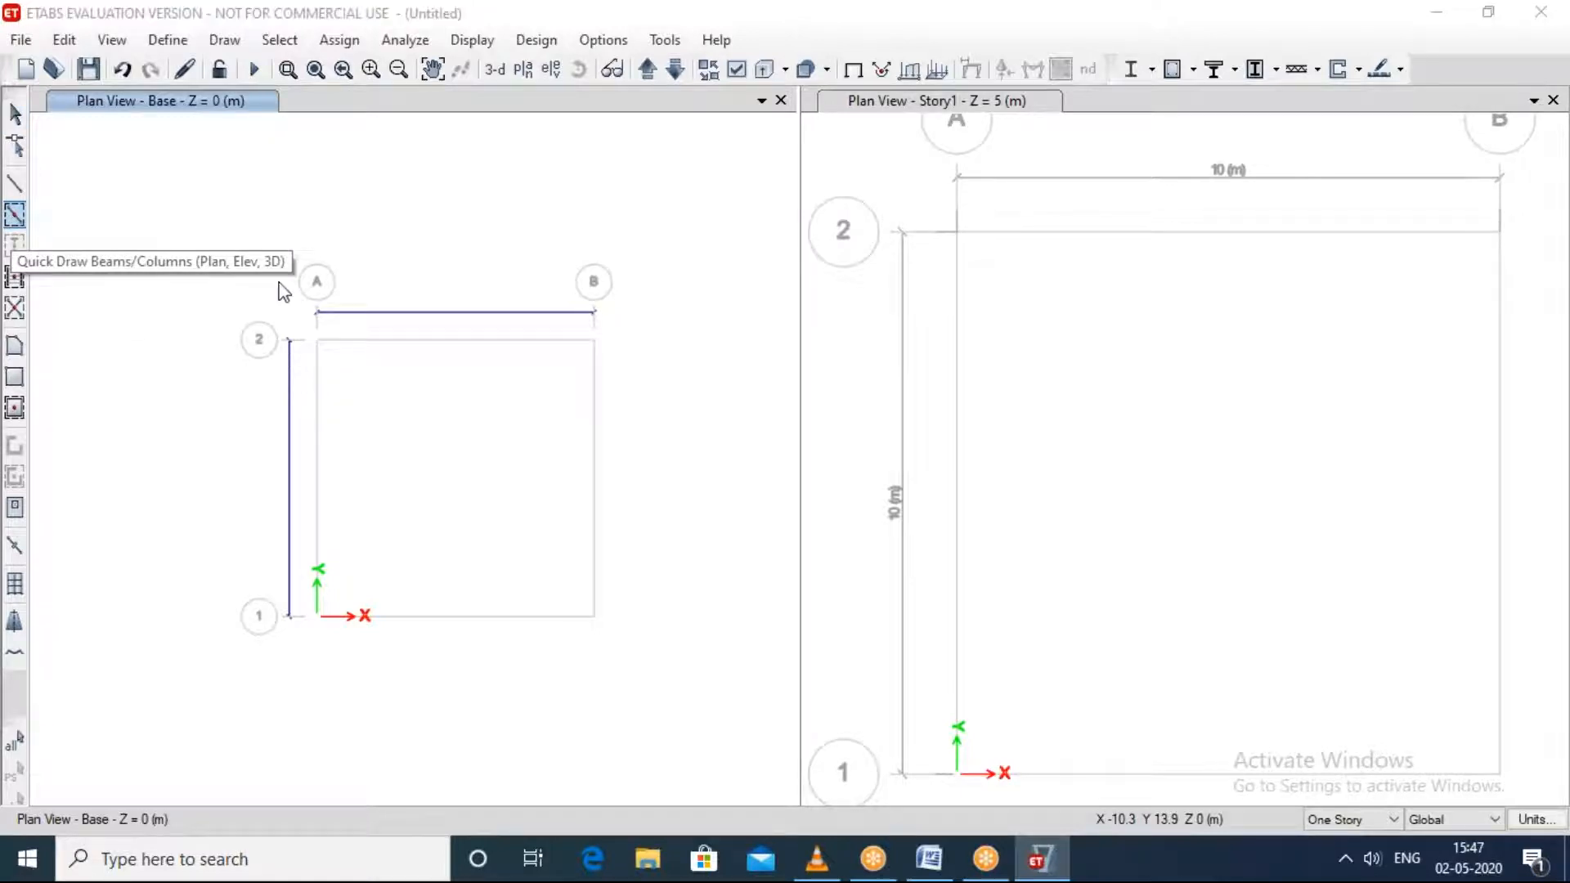
Step: Draw A-LatBm frame beams with continuous moment releases around the whole Base plan grid, and return the second window to a 3-D view
{"action": "left_click", "coordinate": [15, 217]}
{"action": "mouse_move", "coordinate": [214, 226]}
{"action": "left_mouse_down"}
{"action": "mouse_move", "coordinate": [508, 684]}
{"action": "mouse_move", "coordinate": [728, 799]}
{"action": "mouse_move", "coordinate": [692, 781]}
{"action": "left_mouse_up"}
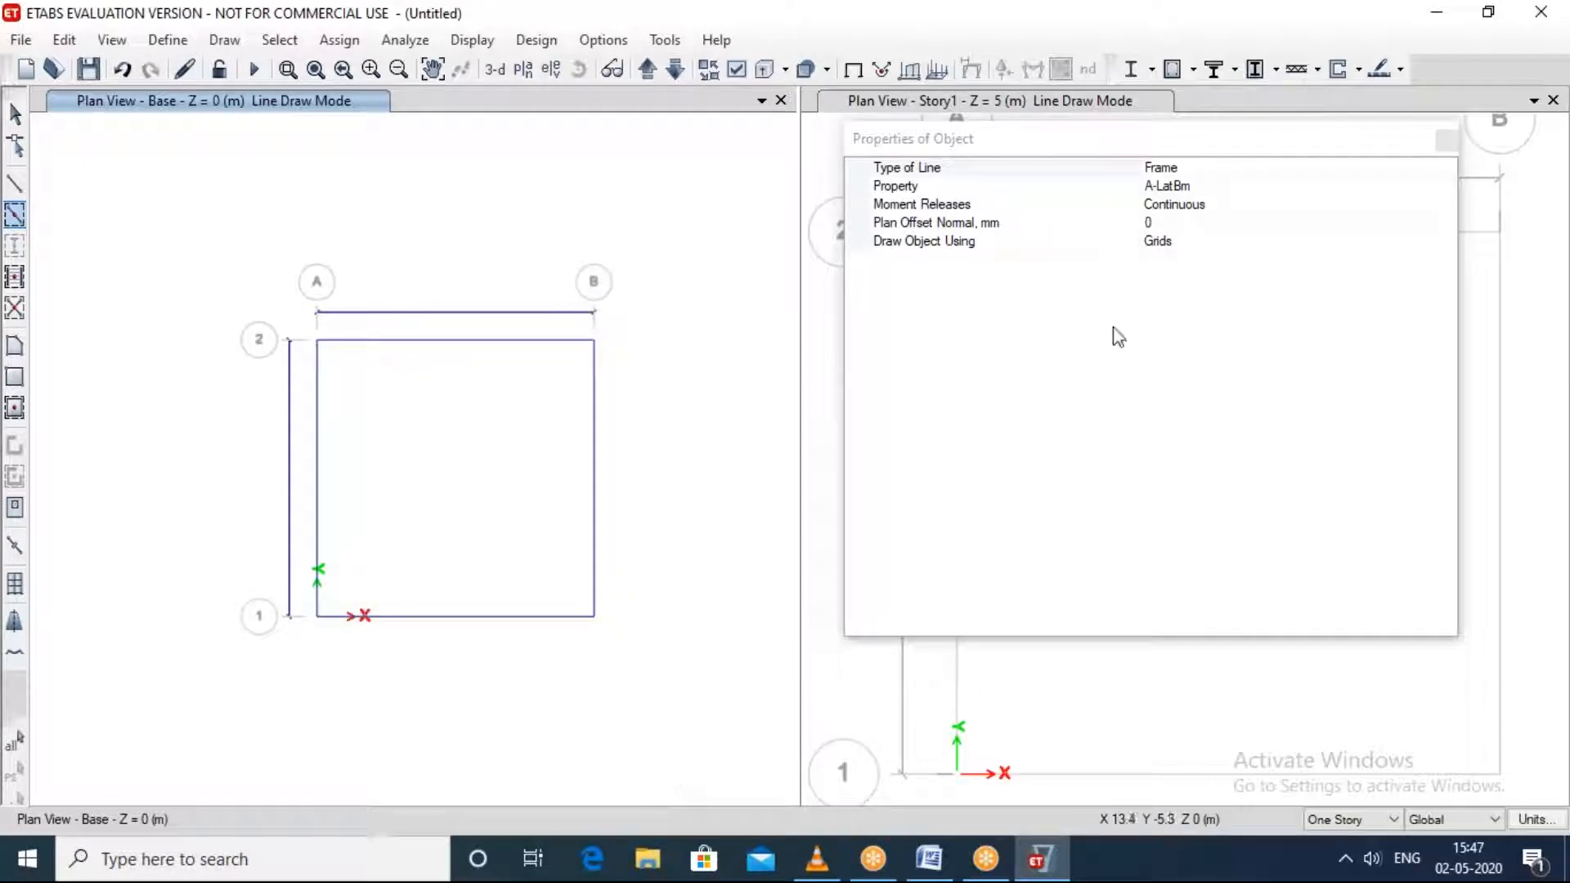
{"action": "left_click", "coordinate": [1447, 142]}
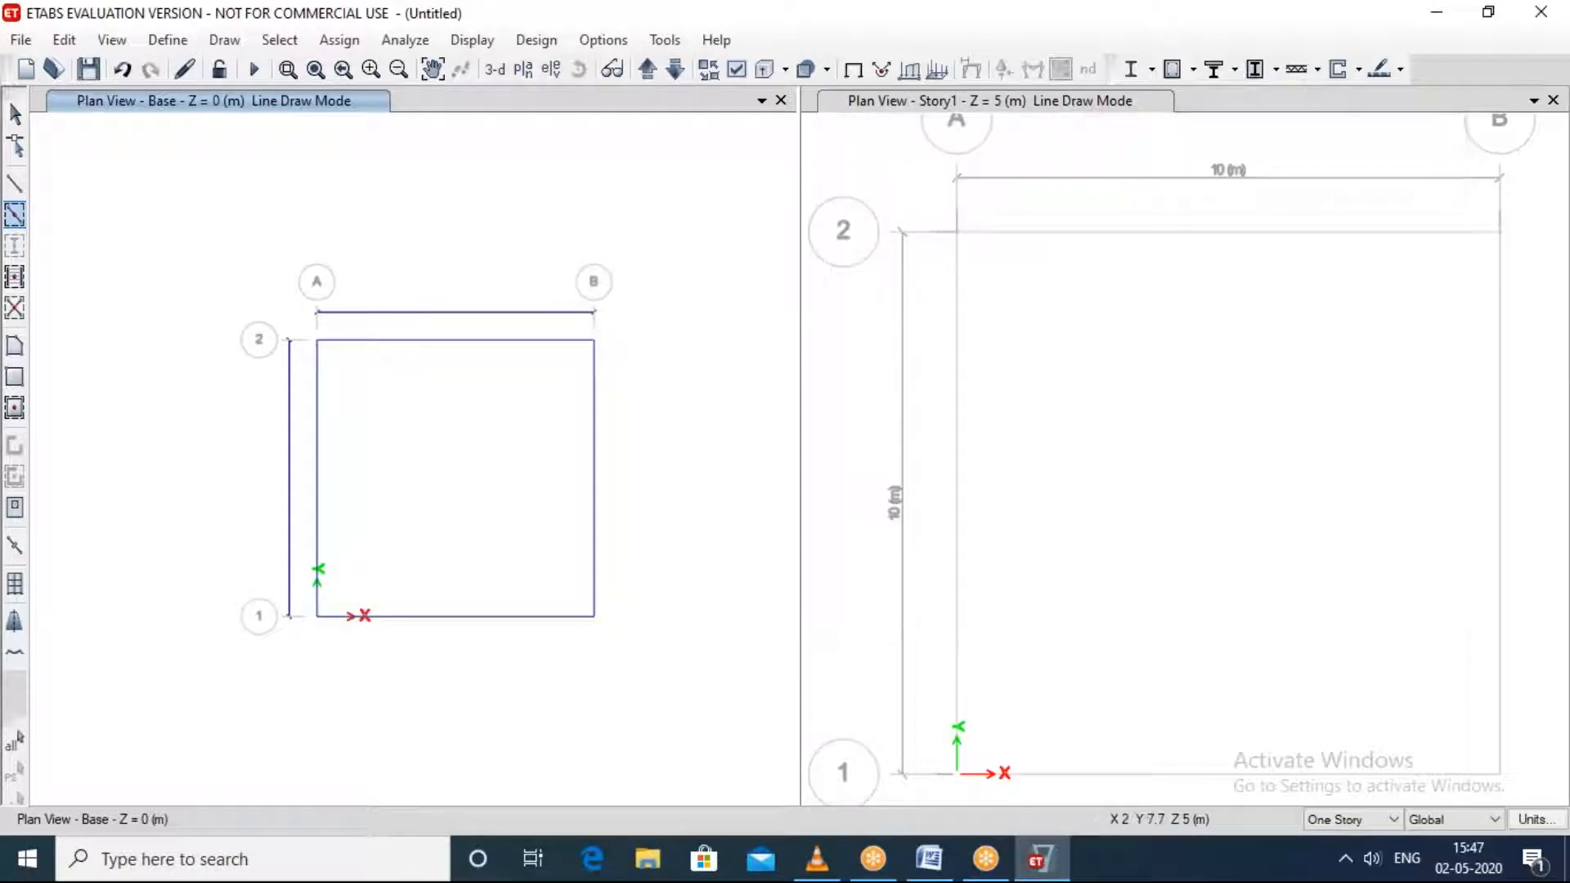
{"action": "left_click", "coordinate": [1378, 367]}
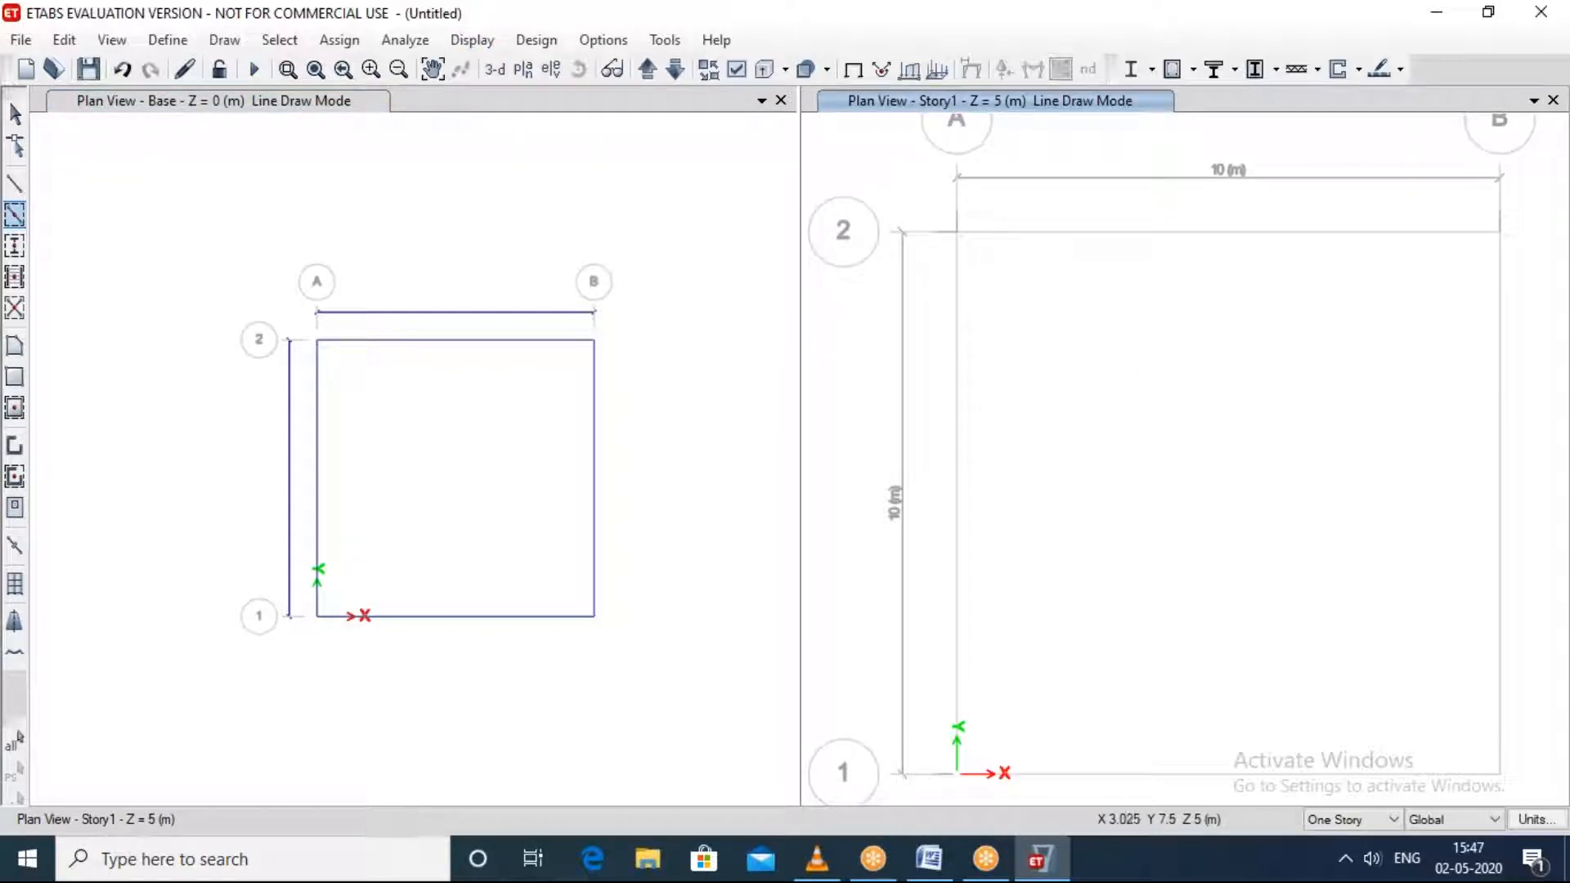
{"action": "left_click", "coordinate": [498, 72]}
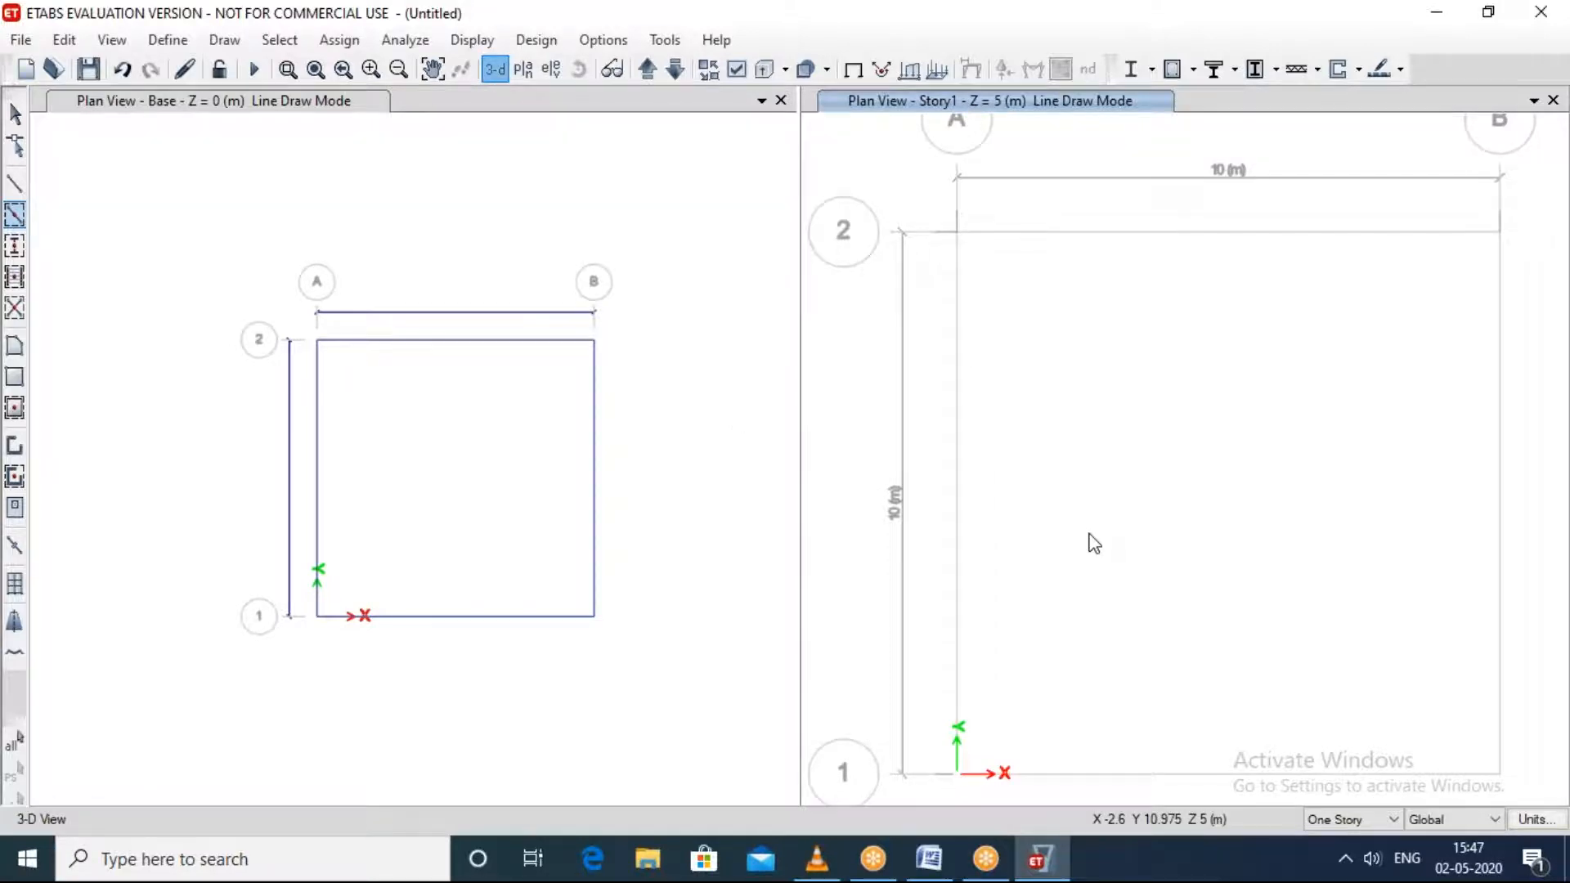
{"action": "middle_click_drag", "start_coordinate": [1418, 683], "coordinate": [1524, 721], "text": "shift"}
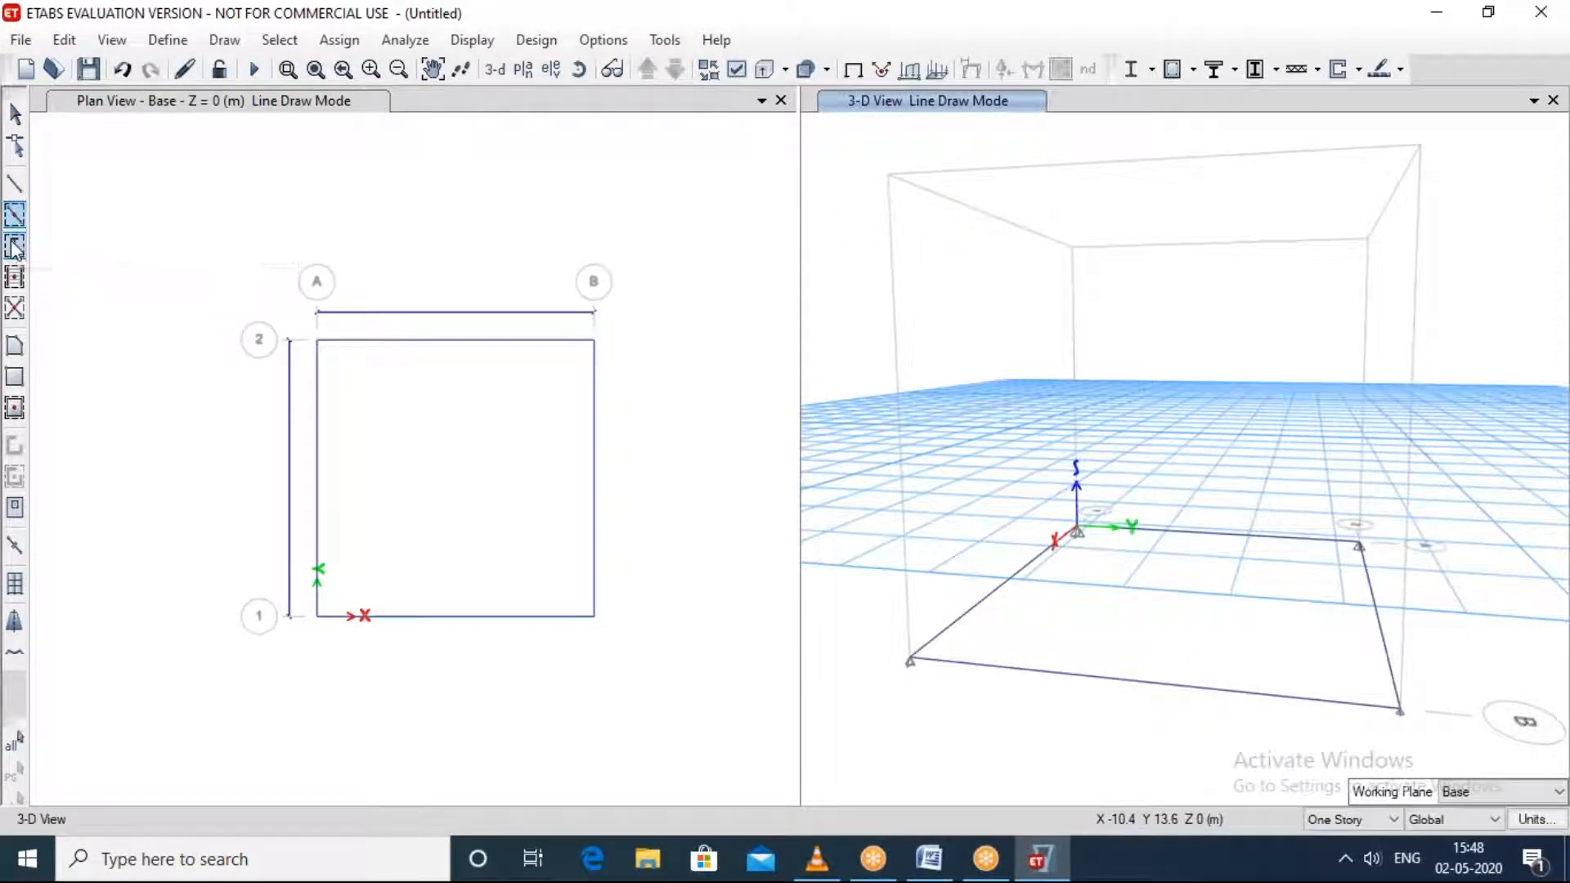
Step: Try to place A-LatCol columns with continuous moment releases at the Base grid intersections, including grid point B 2
{"action": "left_click", "coordinate": [14, 250]}
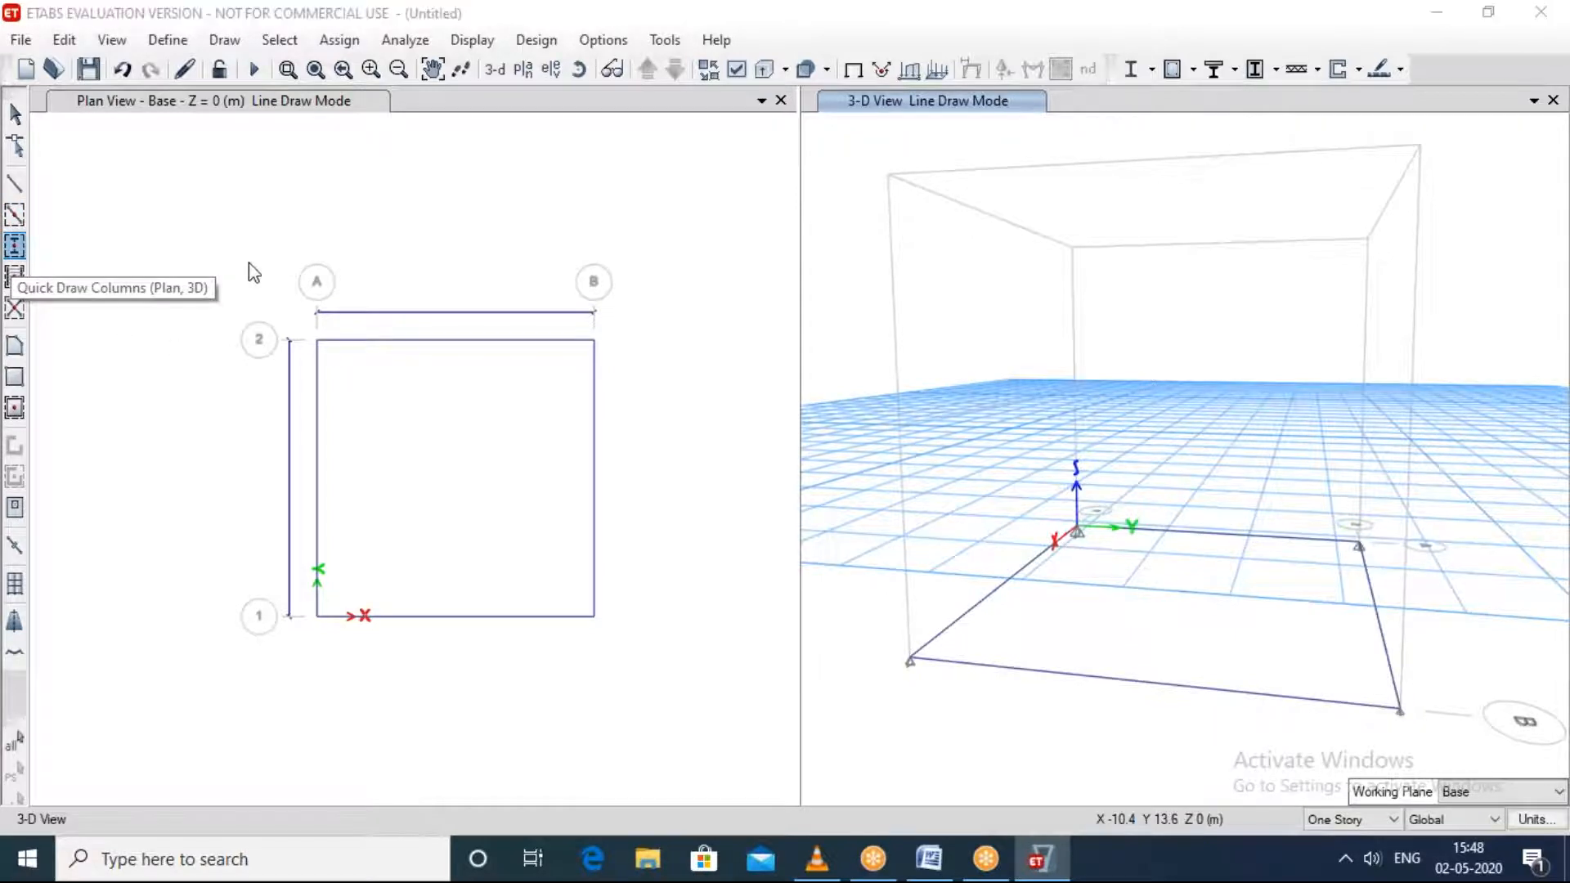
{"action": "left_click_drag", "start_coordinate": [341, 485], "coordinate": [690, 717]}
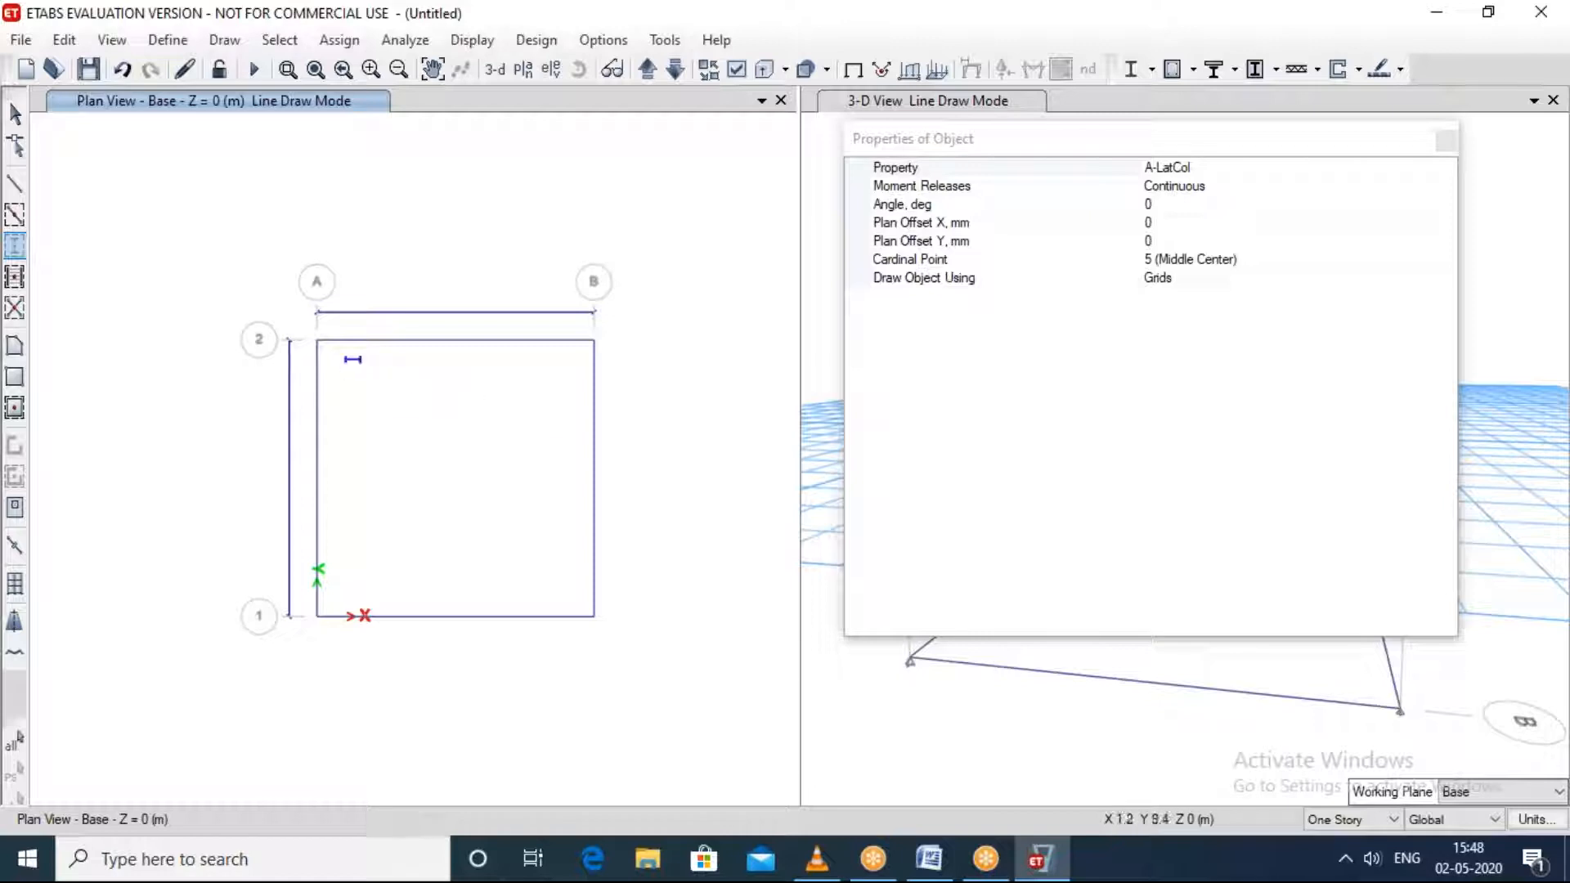
{"action": "mouse_move", "coordinate": [317, 340]}
{"action": "left_mouse_down"}
{"action": "mouse_move", "coordinate": [417, 493]}
{"action": "mouse_move", "coordinate": [589, 627]}
{"action": "left_mouse_up"}
{"action": "left_click", "coordinate": [1443, 141]}
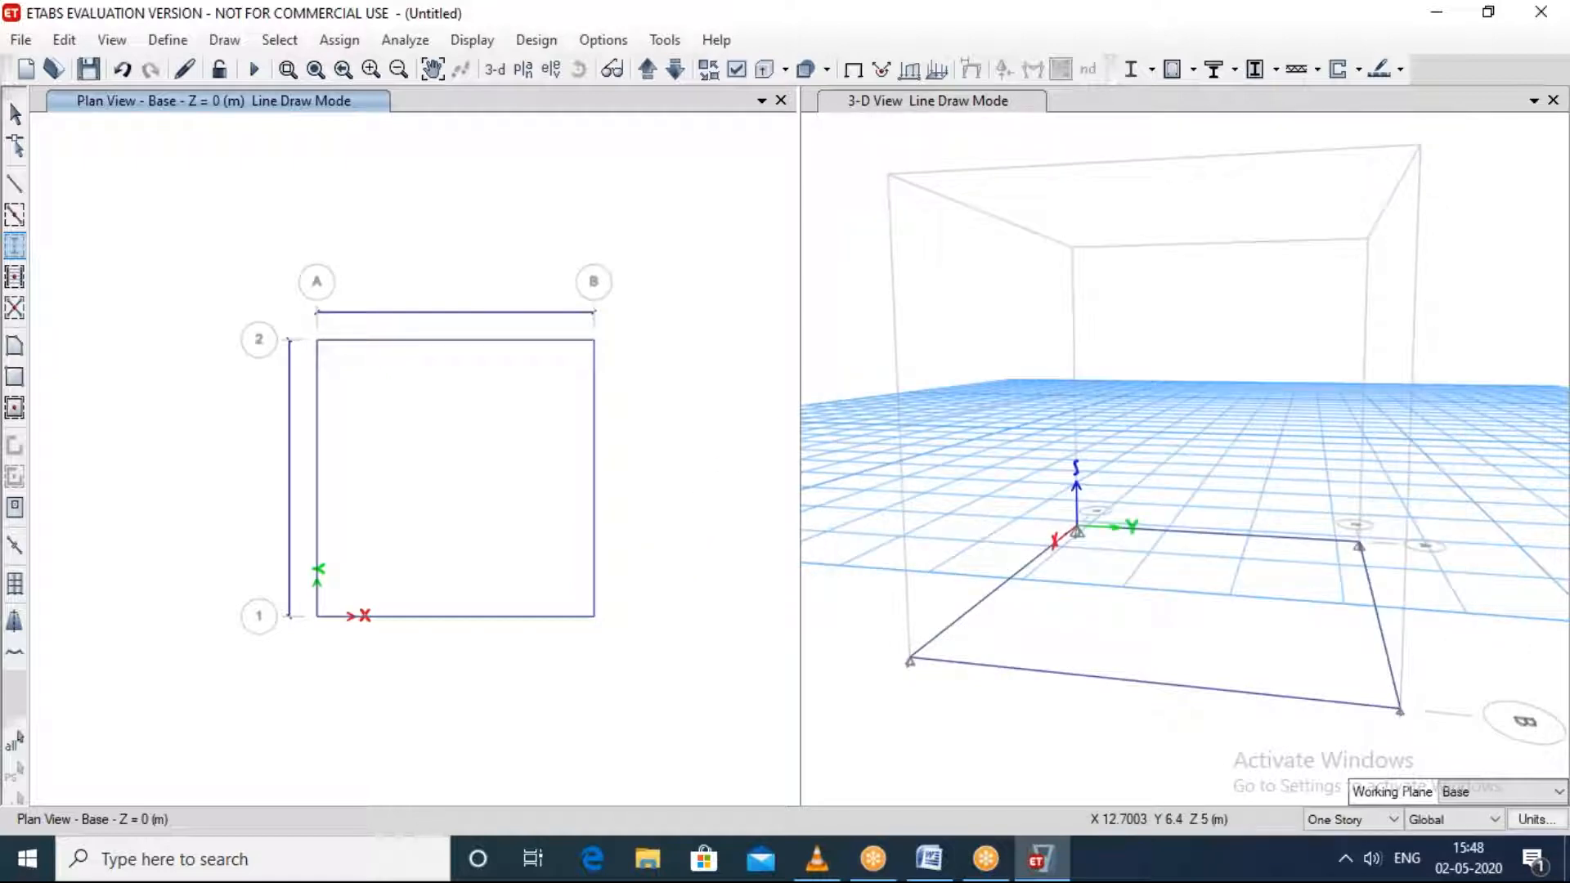
{"action": "left_click", "coordinate": [1333, 535]}
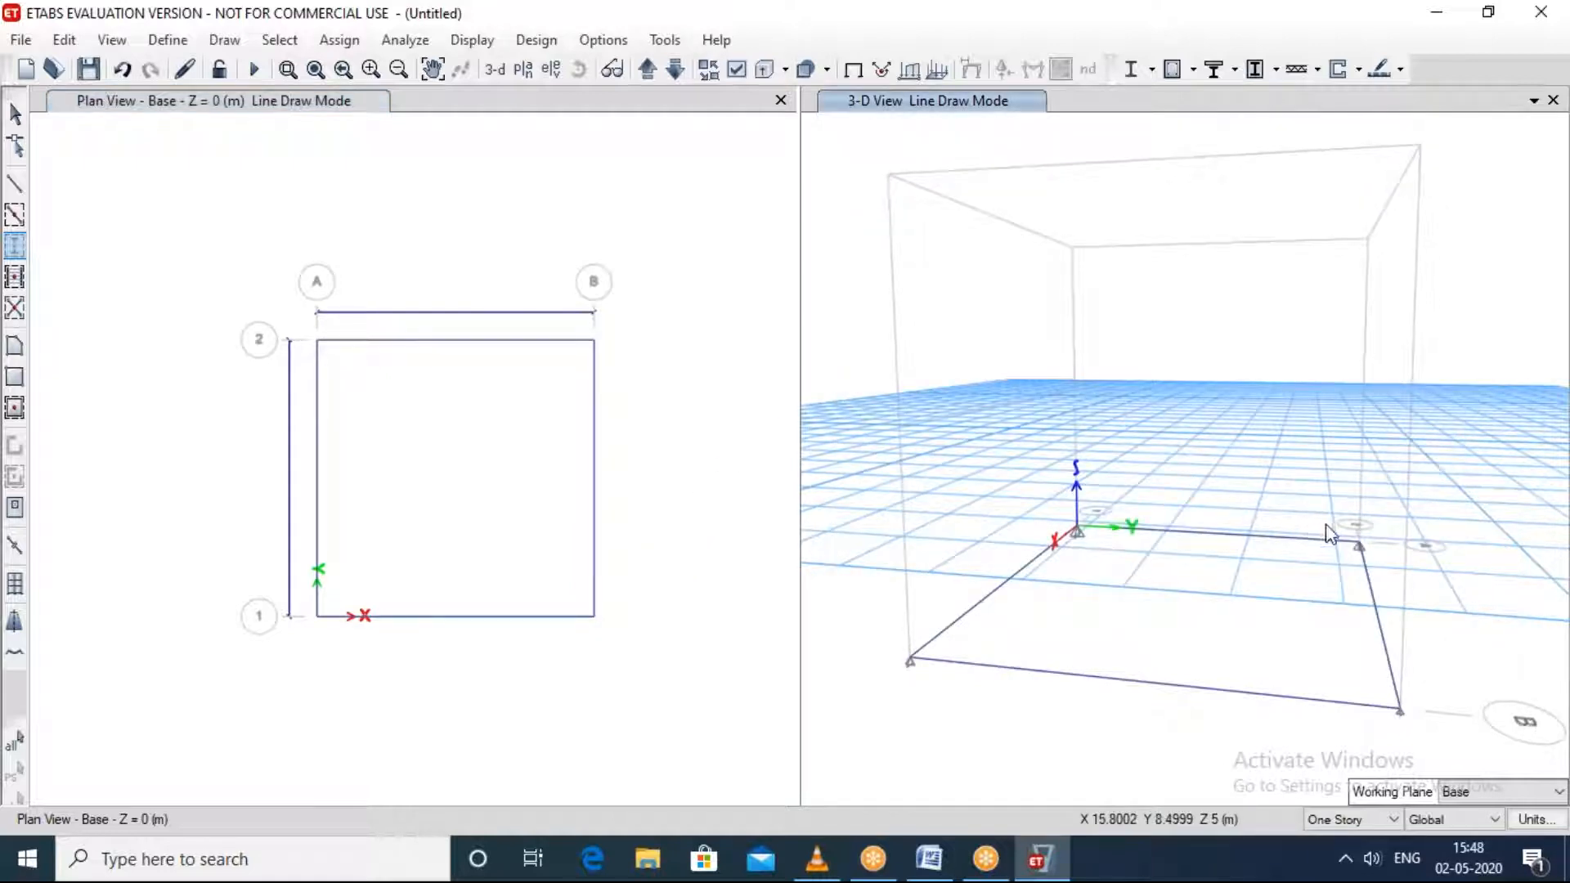
{"action": "middle_click_drag", "start_coordinate": [1332, 536], "coordinate": [756, 524], "text": "shift"}
{"action": "middle_click_drag", "start_coordinate": [929, 504], "coordinate": [911, 528], "text": "shift"}
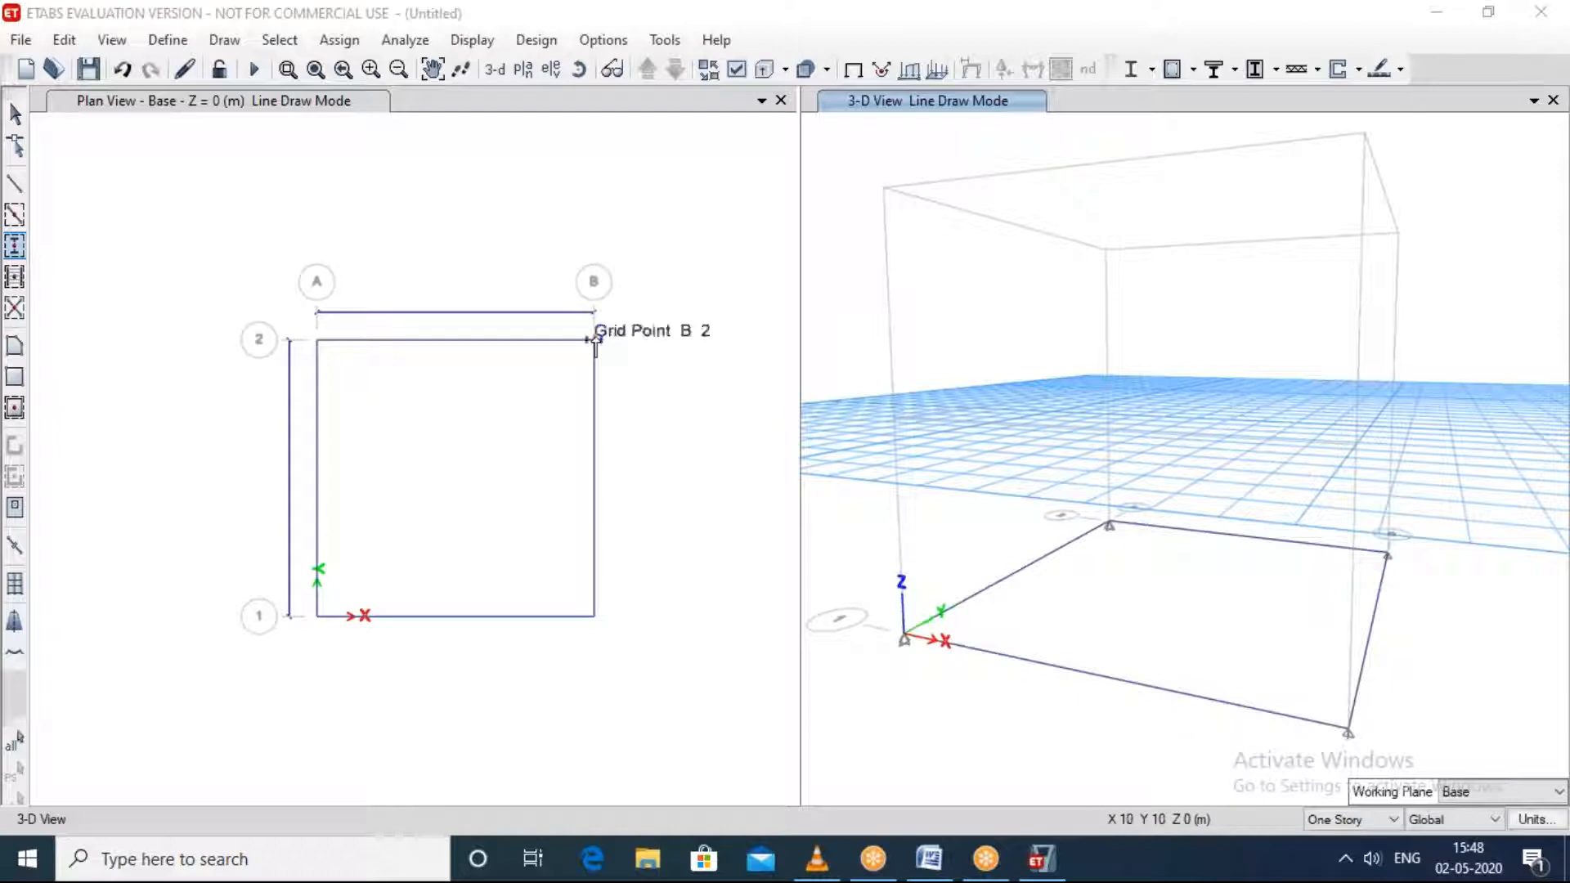
{"action": "left_click", "coordinate": [611, 400]}
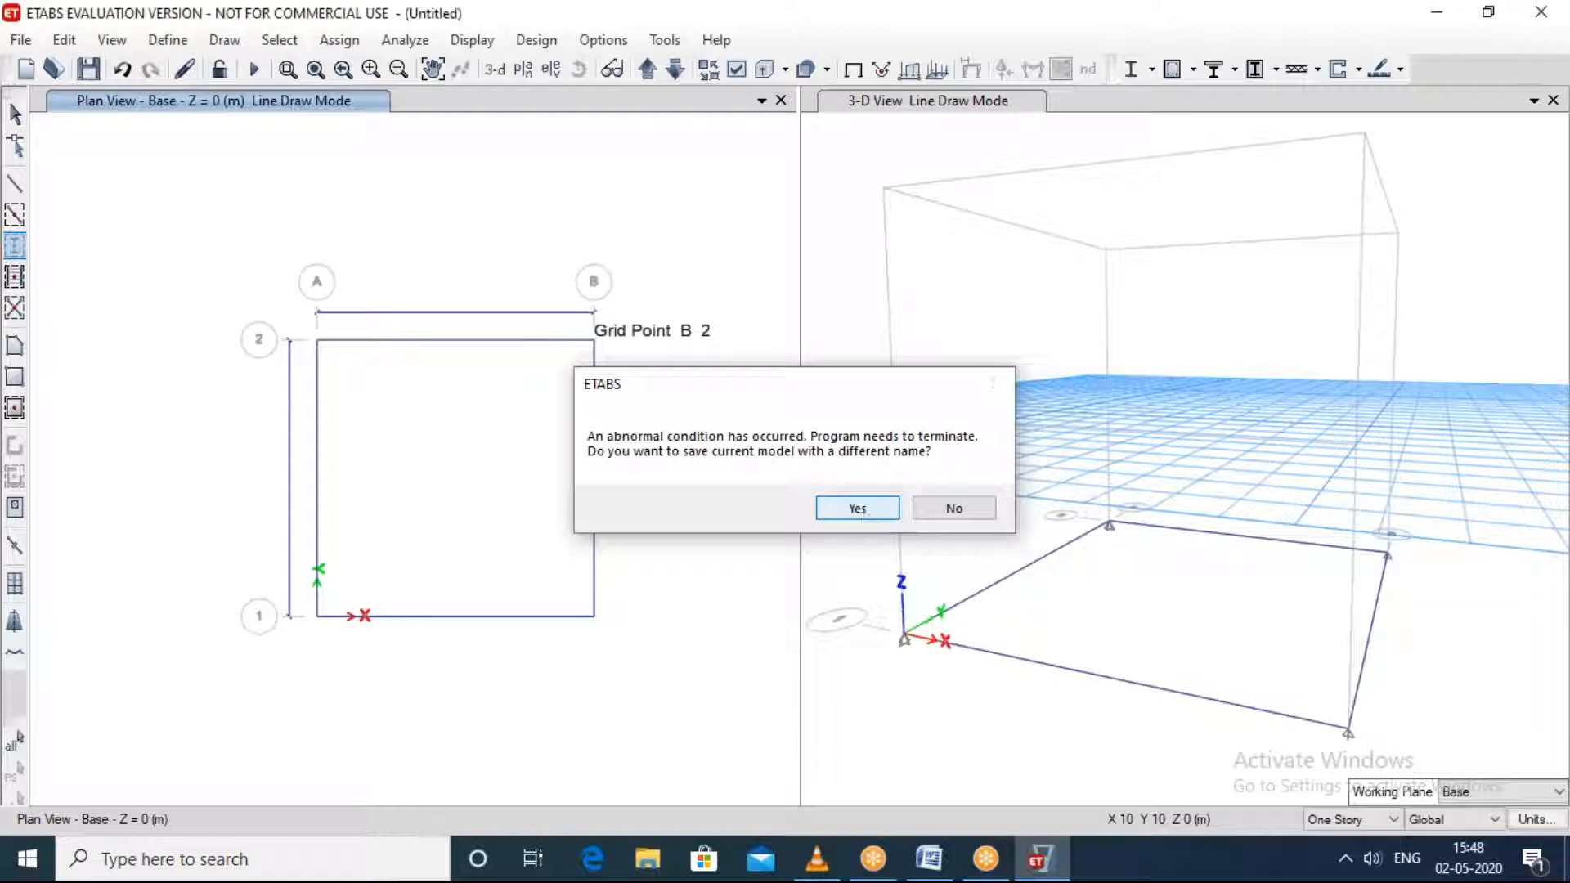
Step: Dismiss the program termination prompts and exit without saving the model under a different name
{"action": "left_click", "coordinate": [858, 509]}
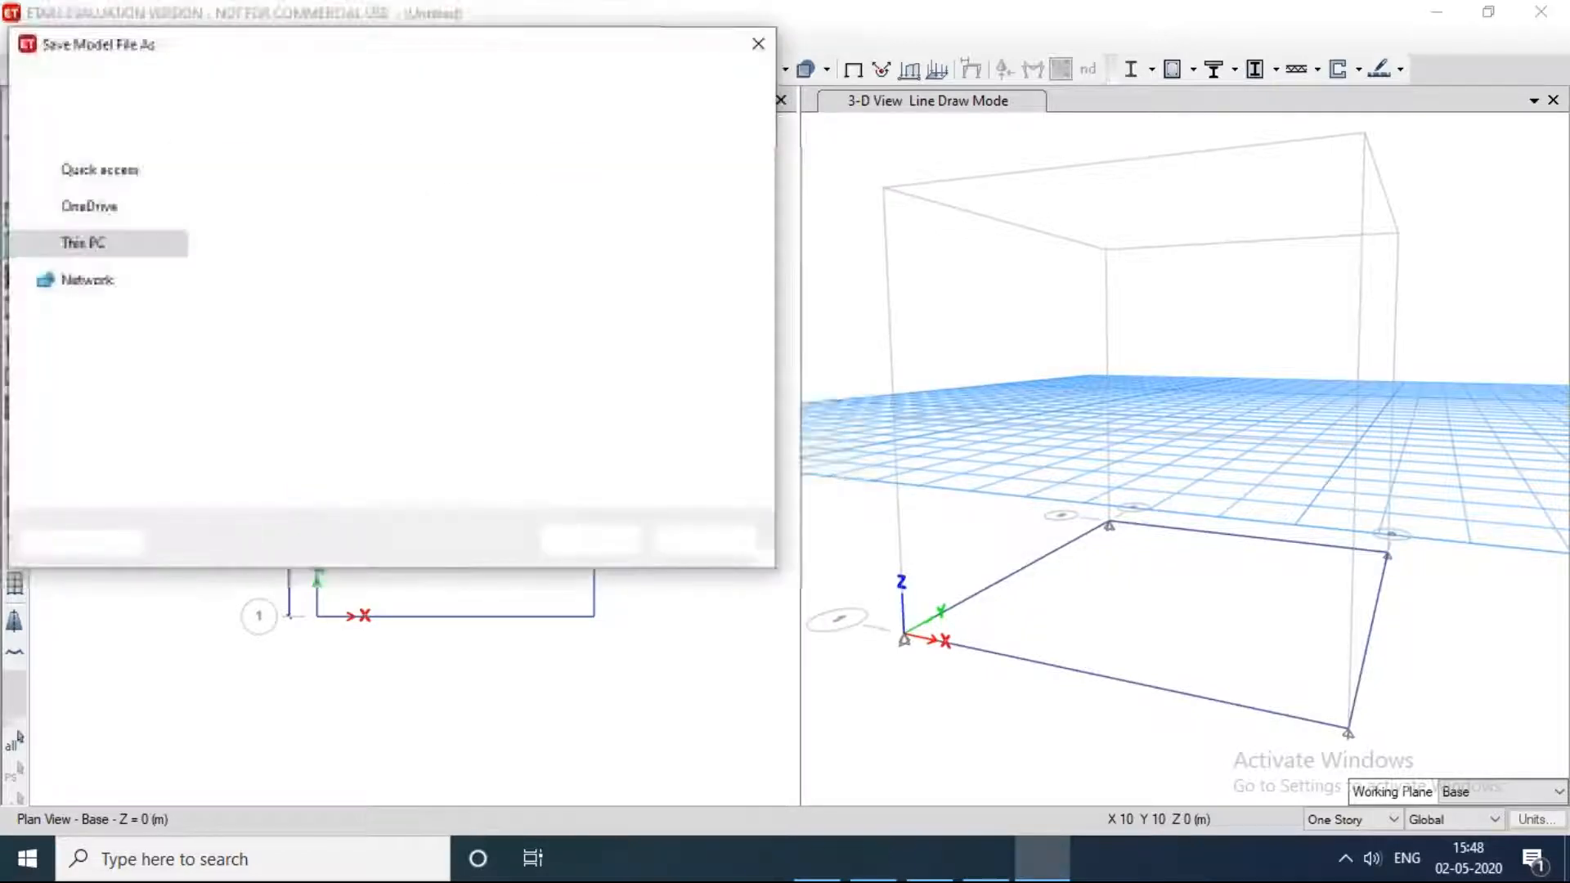
{"action": "left_click", "coordinate": [758, 49]}
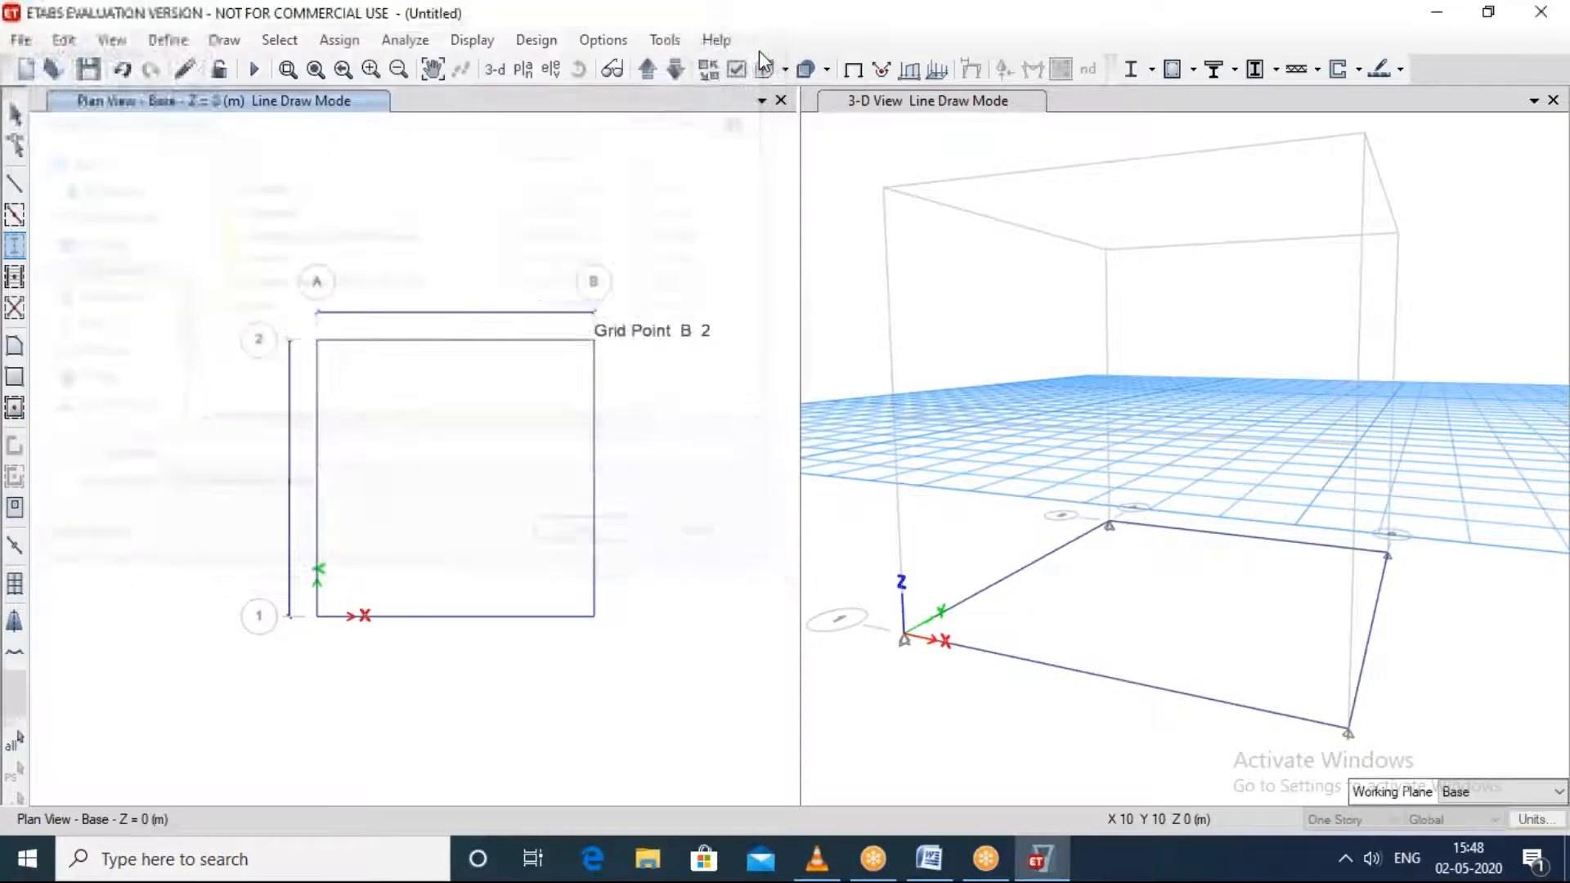
{"action": "left_click", "coordinate": [900, 375]}
{"action": "left_click", "coordinate": [918, 514]}
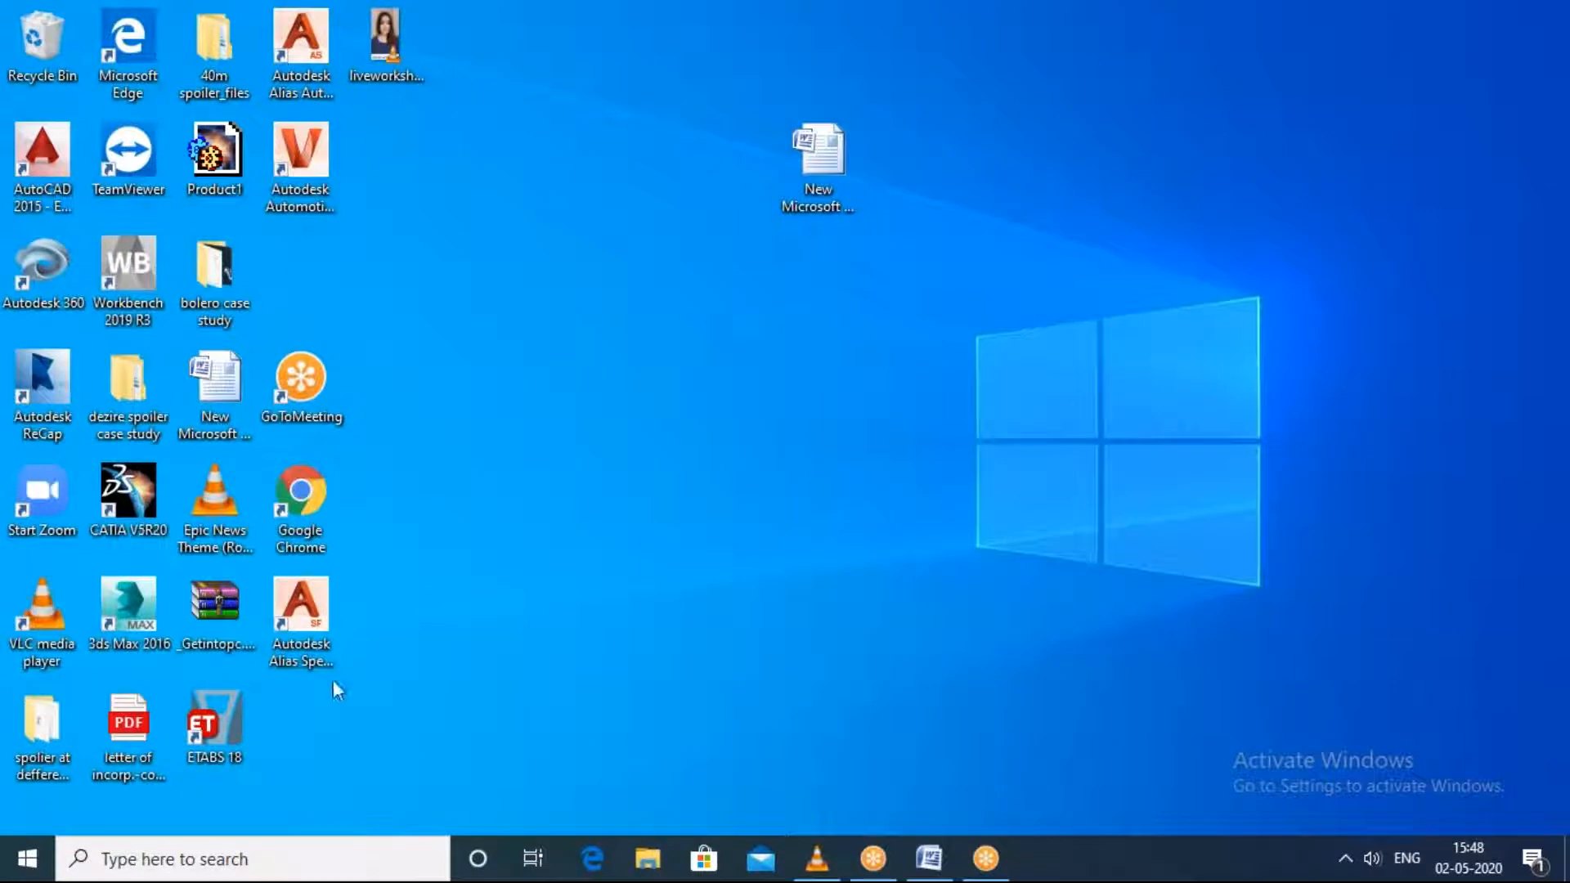
Step: Relaunch ETABS 18 from the desktop, accept the evaluation notice, and start a new model
{"action": "double_click", "coordinate": [205, 734]}
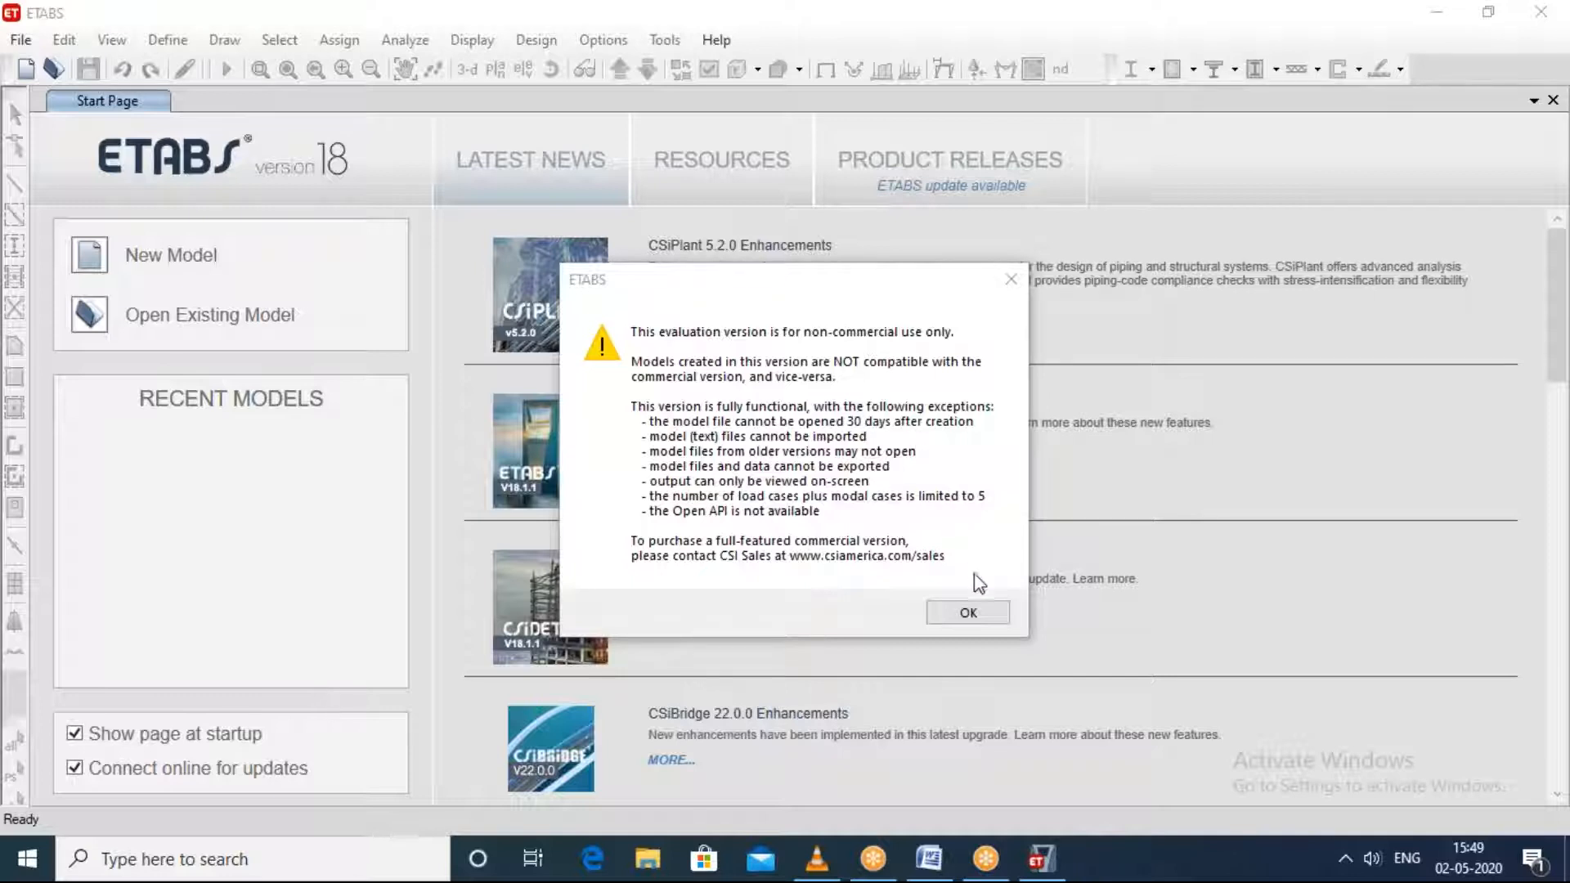
{"action": "left_click", "coordinate": [968, 613]}
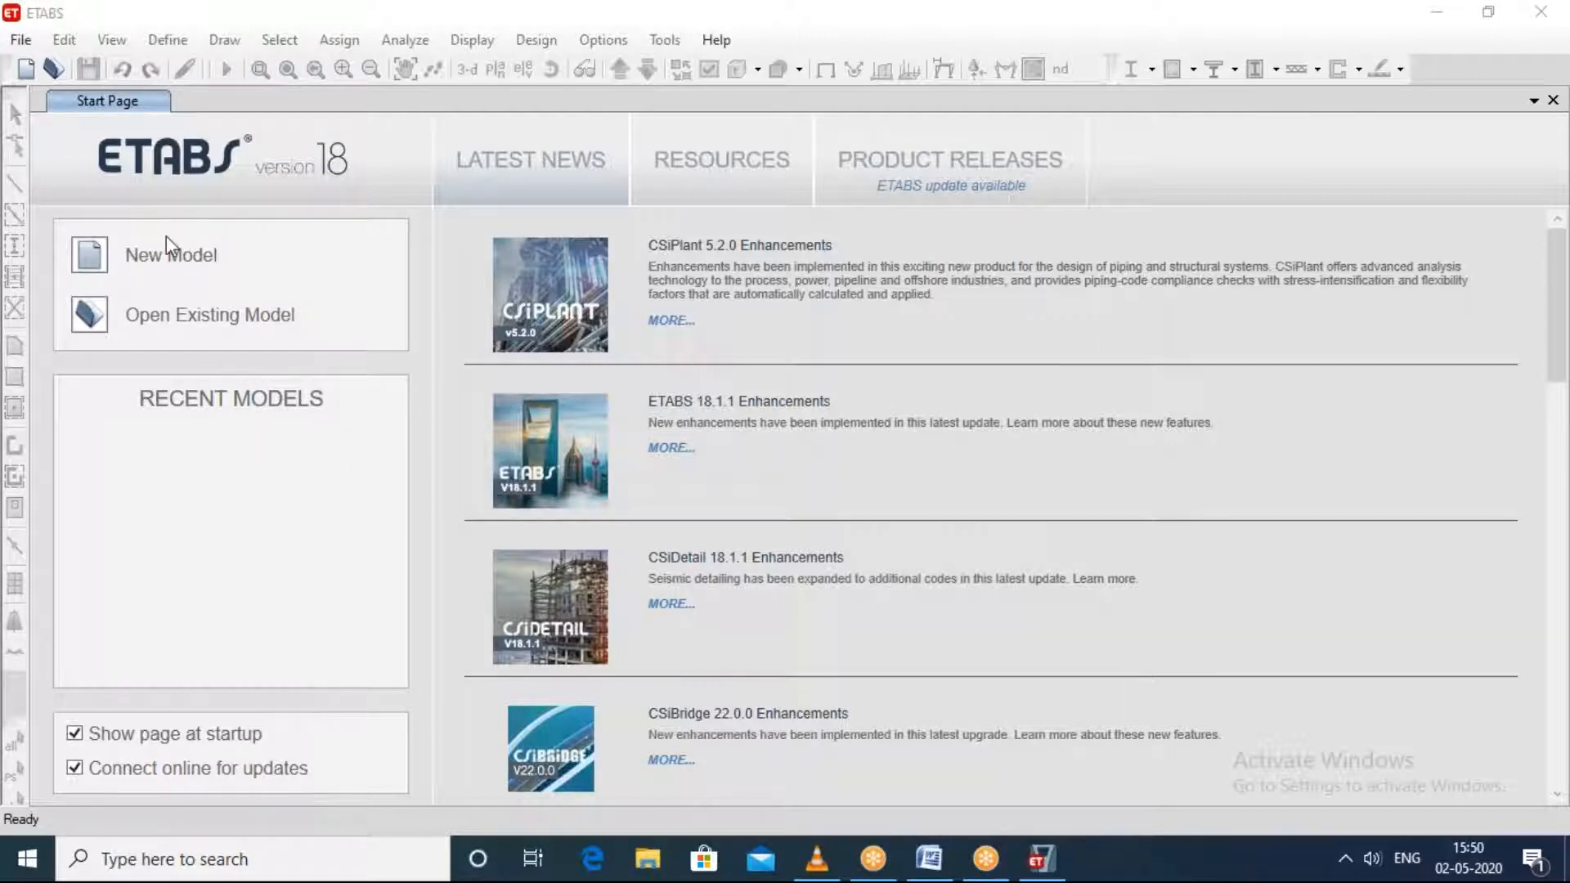
{"action": "left_click", "coordinate": [25, 40]}
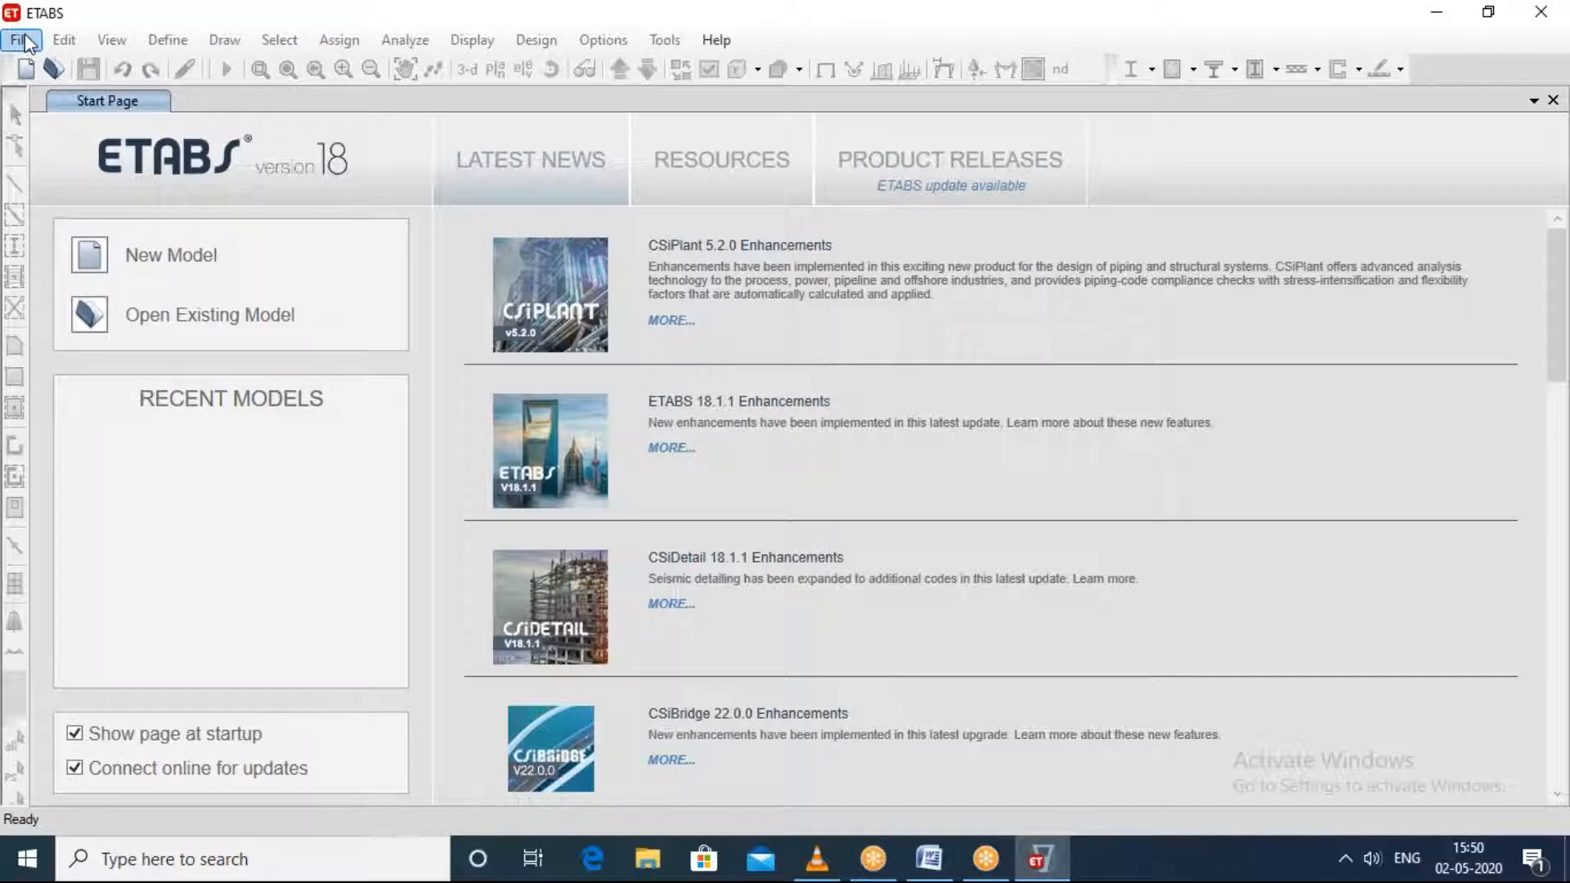
{"action": "left_click", "coordinate": [23, 41]}
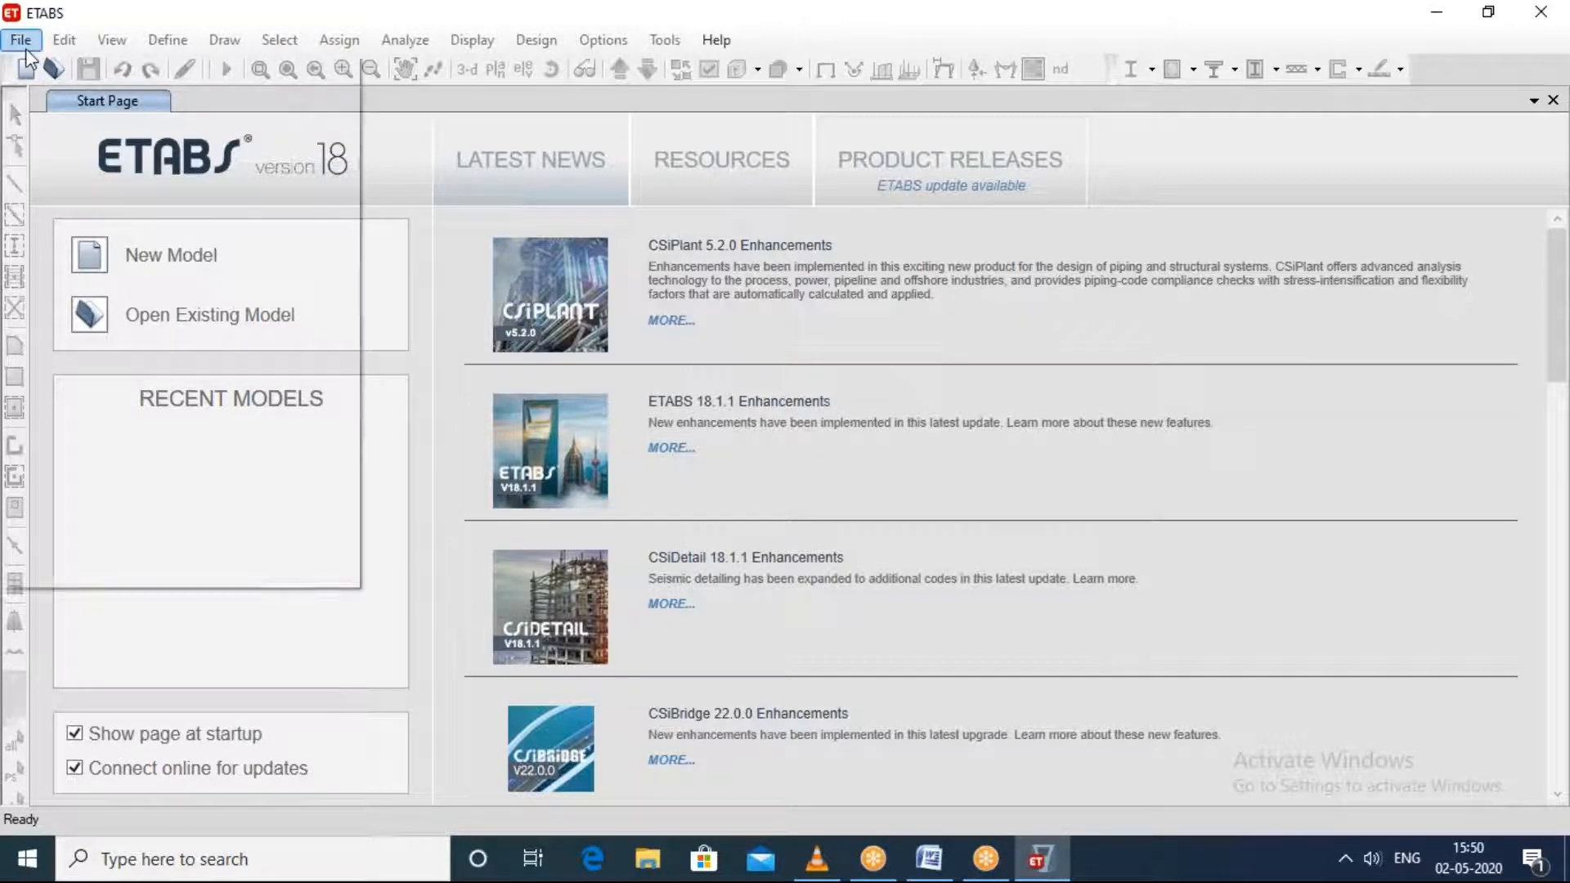
{"action": "left_click", "coordinate": [61, 69]}
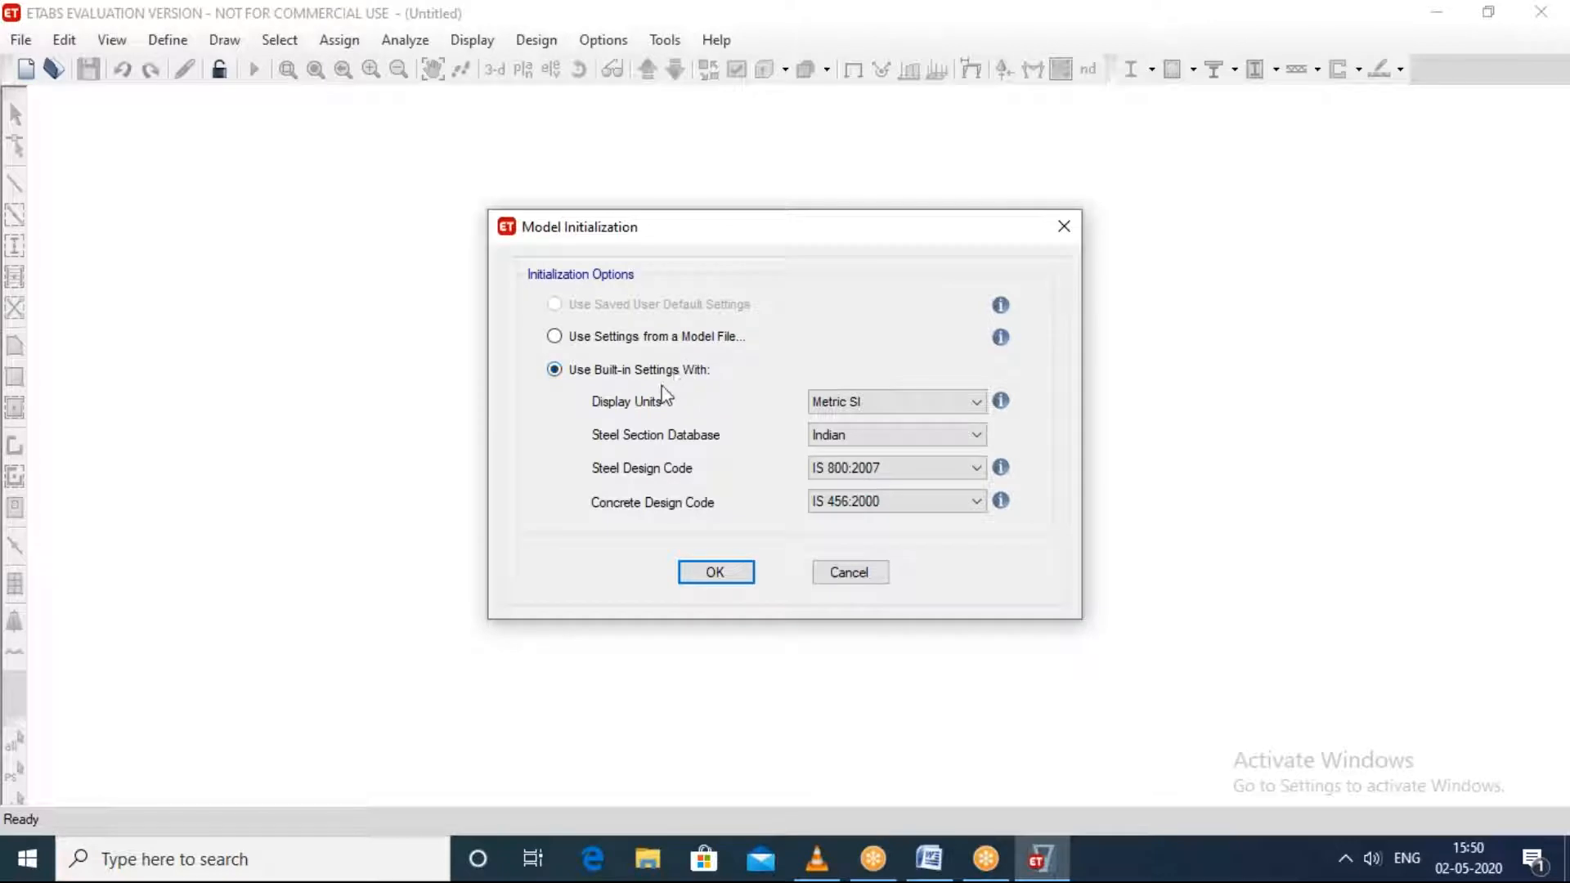
Step: Initialize the model with Metric SI units, the Indian steel section database, IS 800:2007 steel code and IS 456:2000 concrete code
{"action": "left_click", "coordinate": [839, 410]}
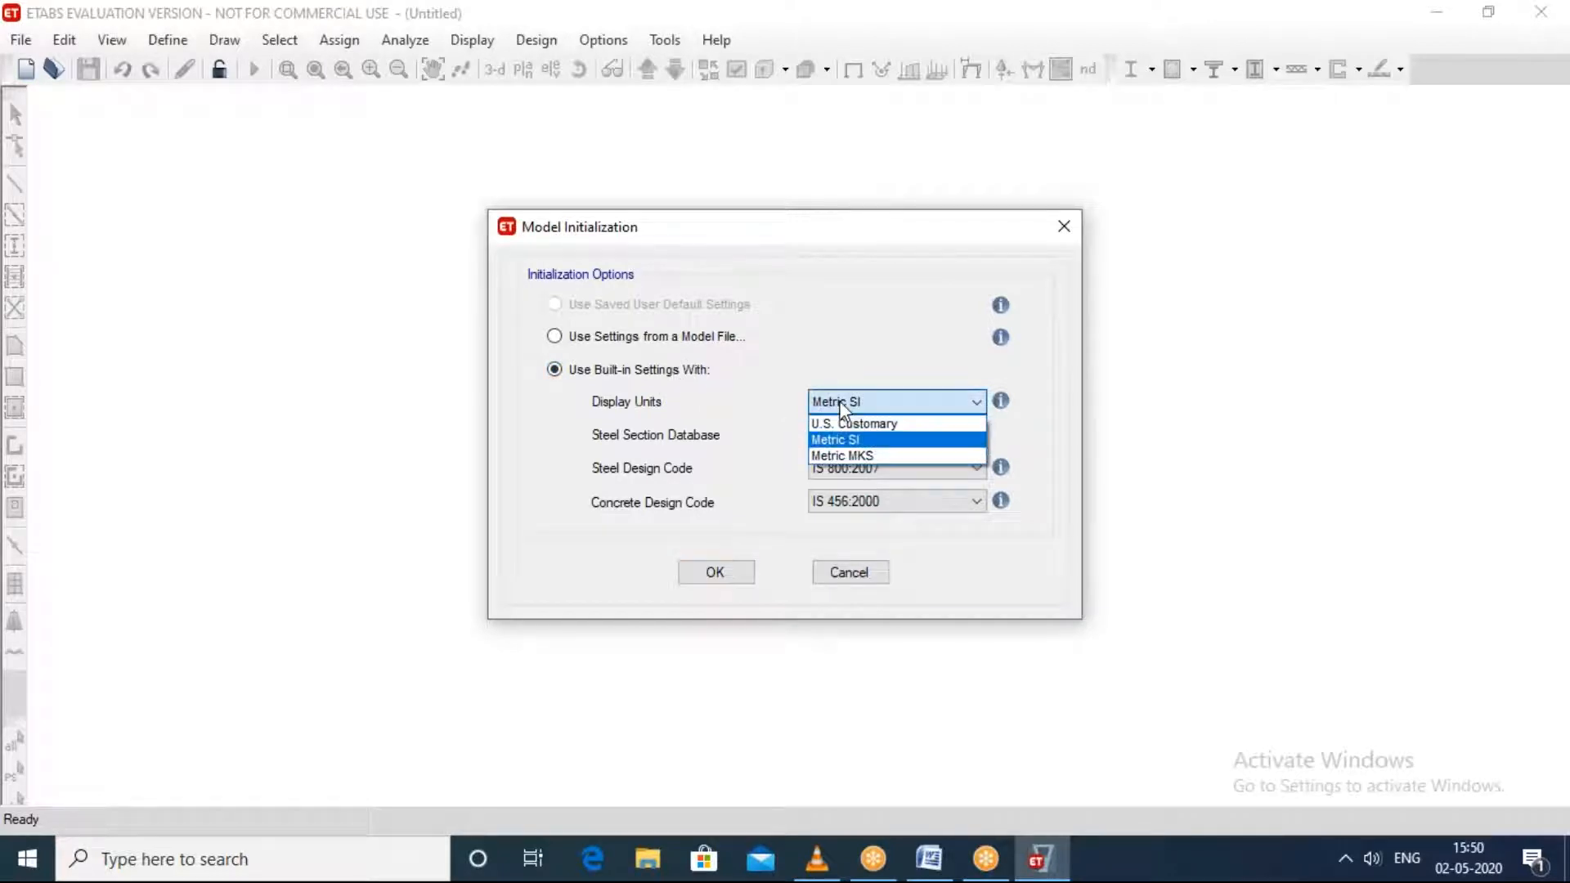
{"action": "left_click", "coordinate": [857, 446]}
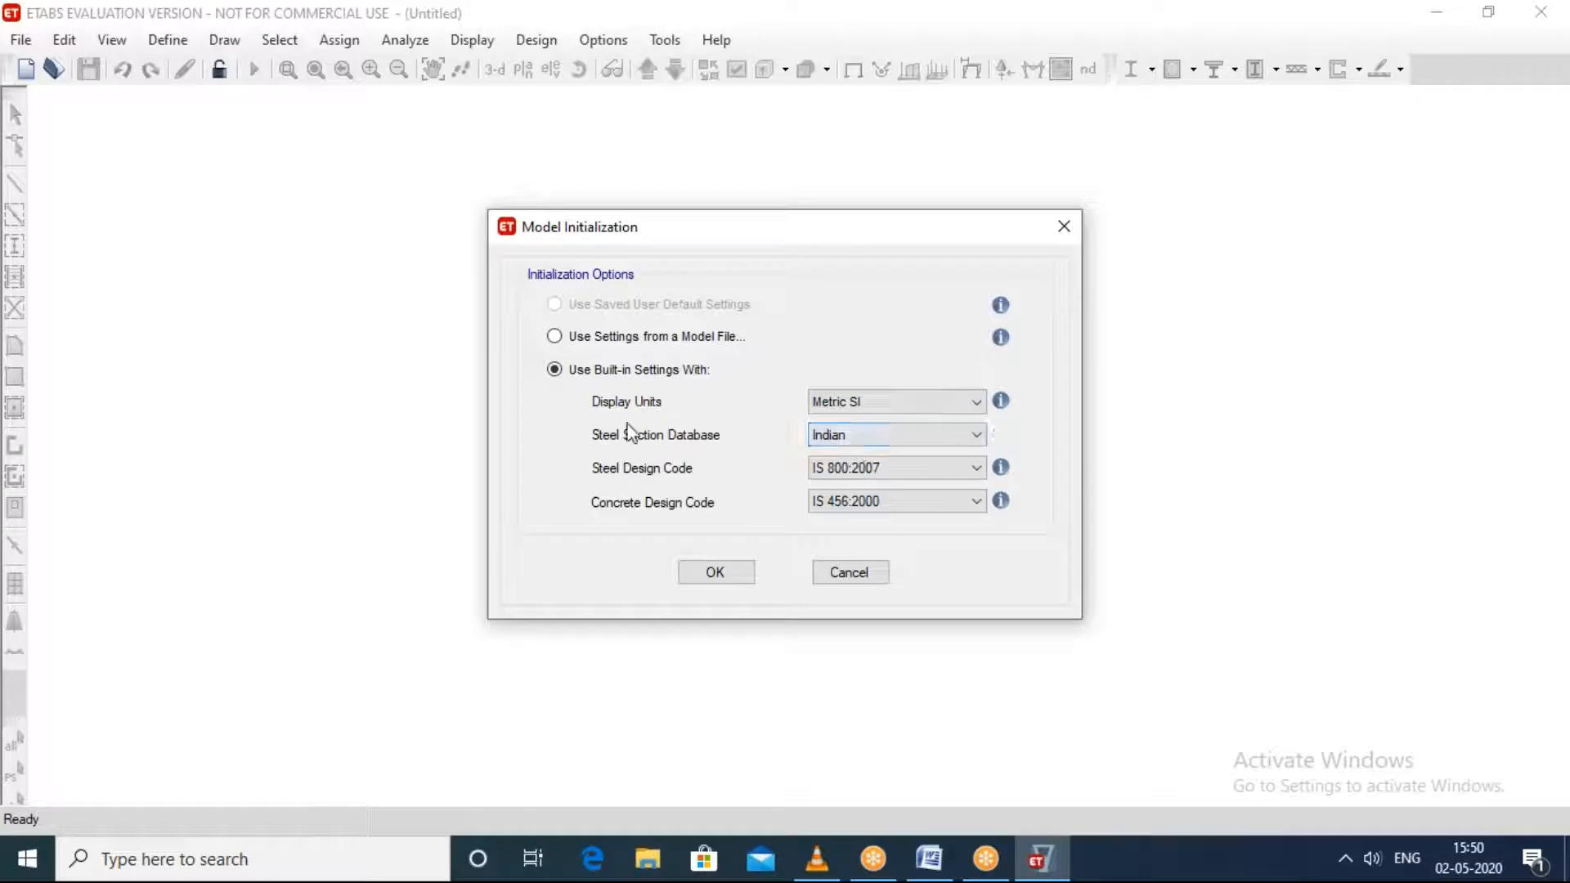
{"action": "left_click", "coordinate": [917, 434]}
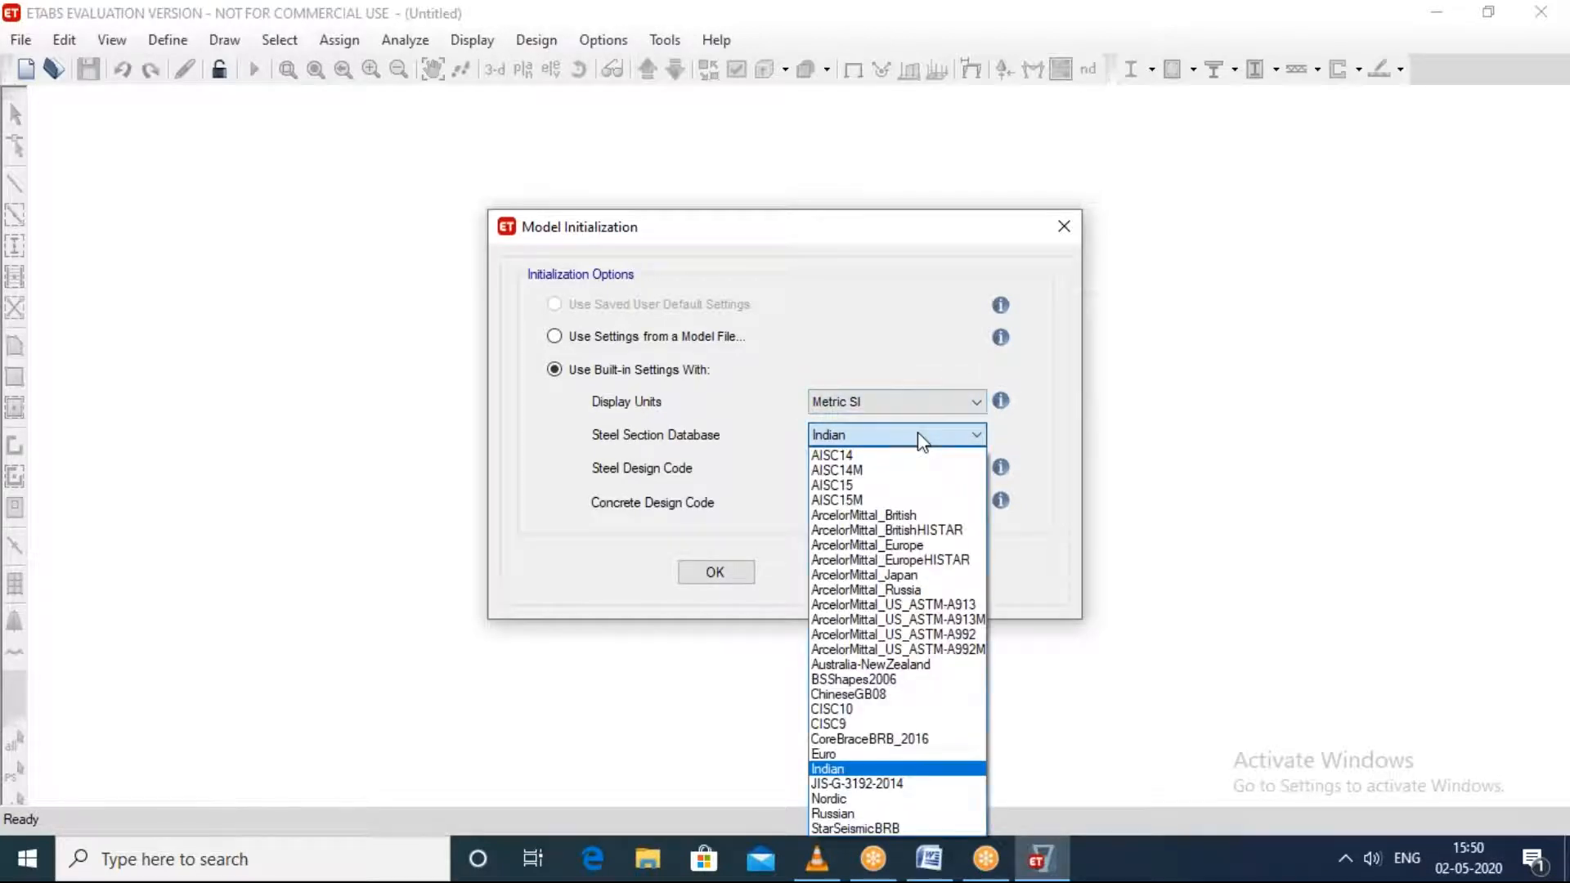
{"action": "left_click", "coordinate": [847, 767]}
{"action": "left_click", "coordinate": [955, 436]}
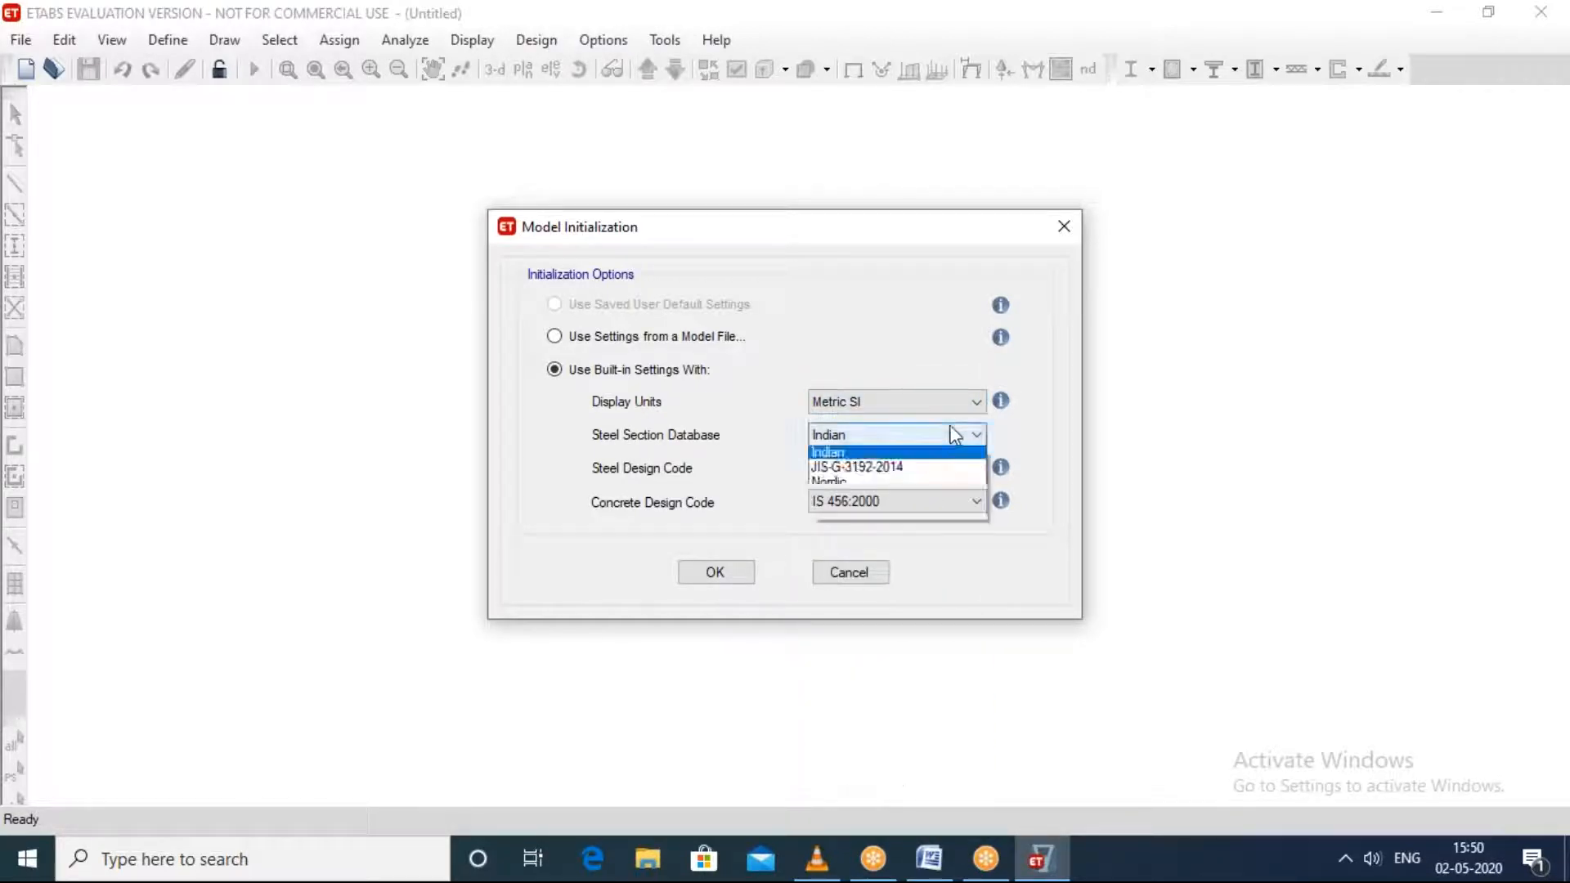
{"action": "left_click", "coordinate": [527, 496]}
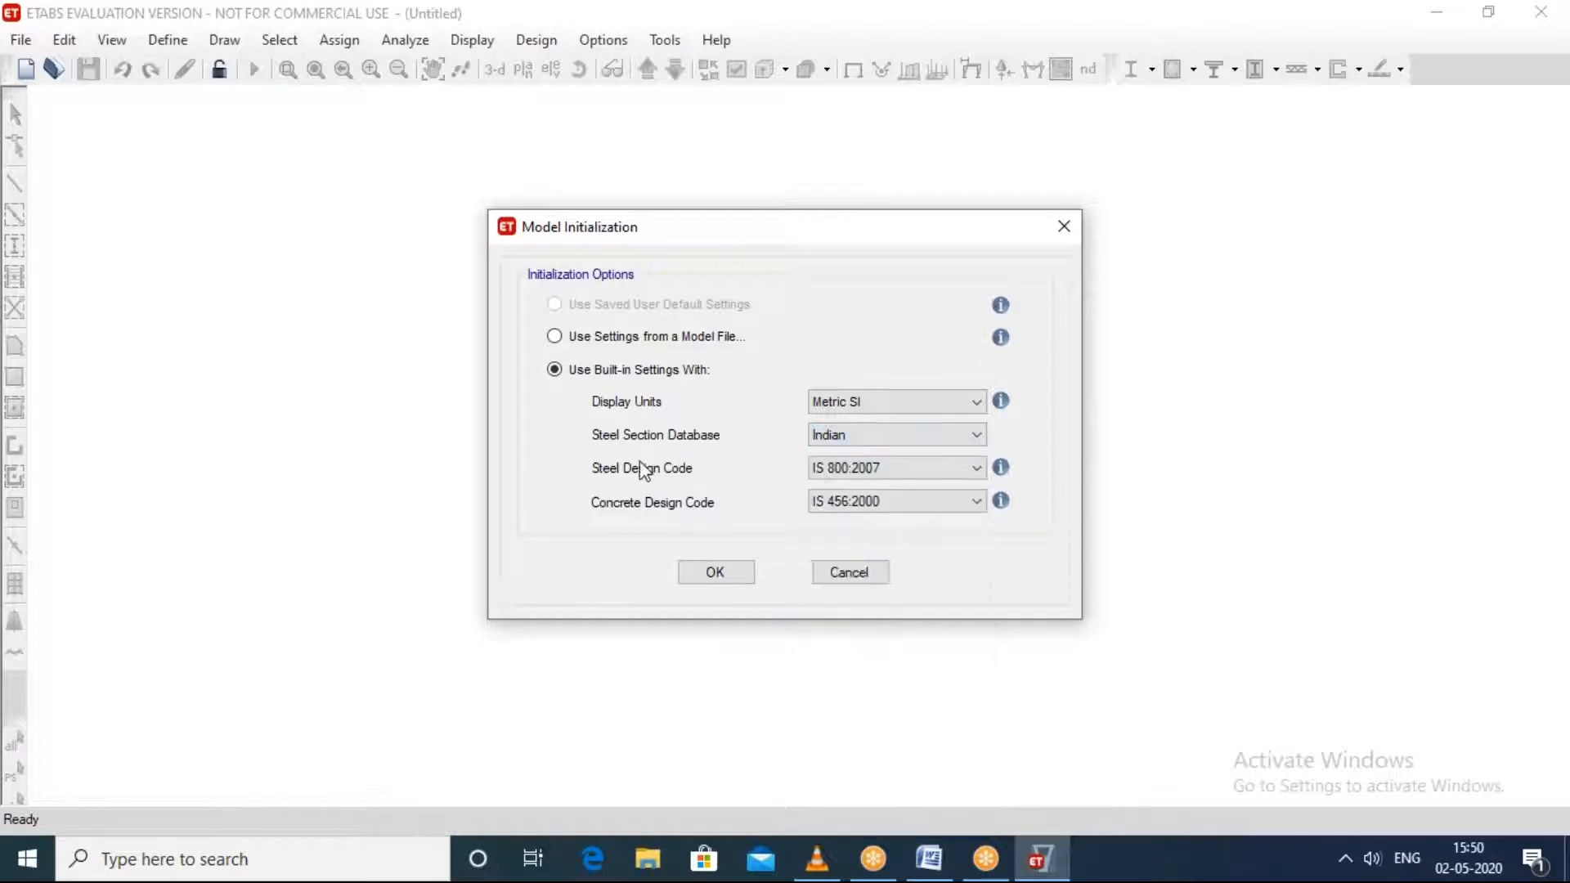
{"action": "left_click", "coordinate": [906, 472]}
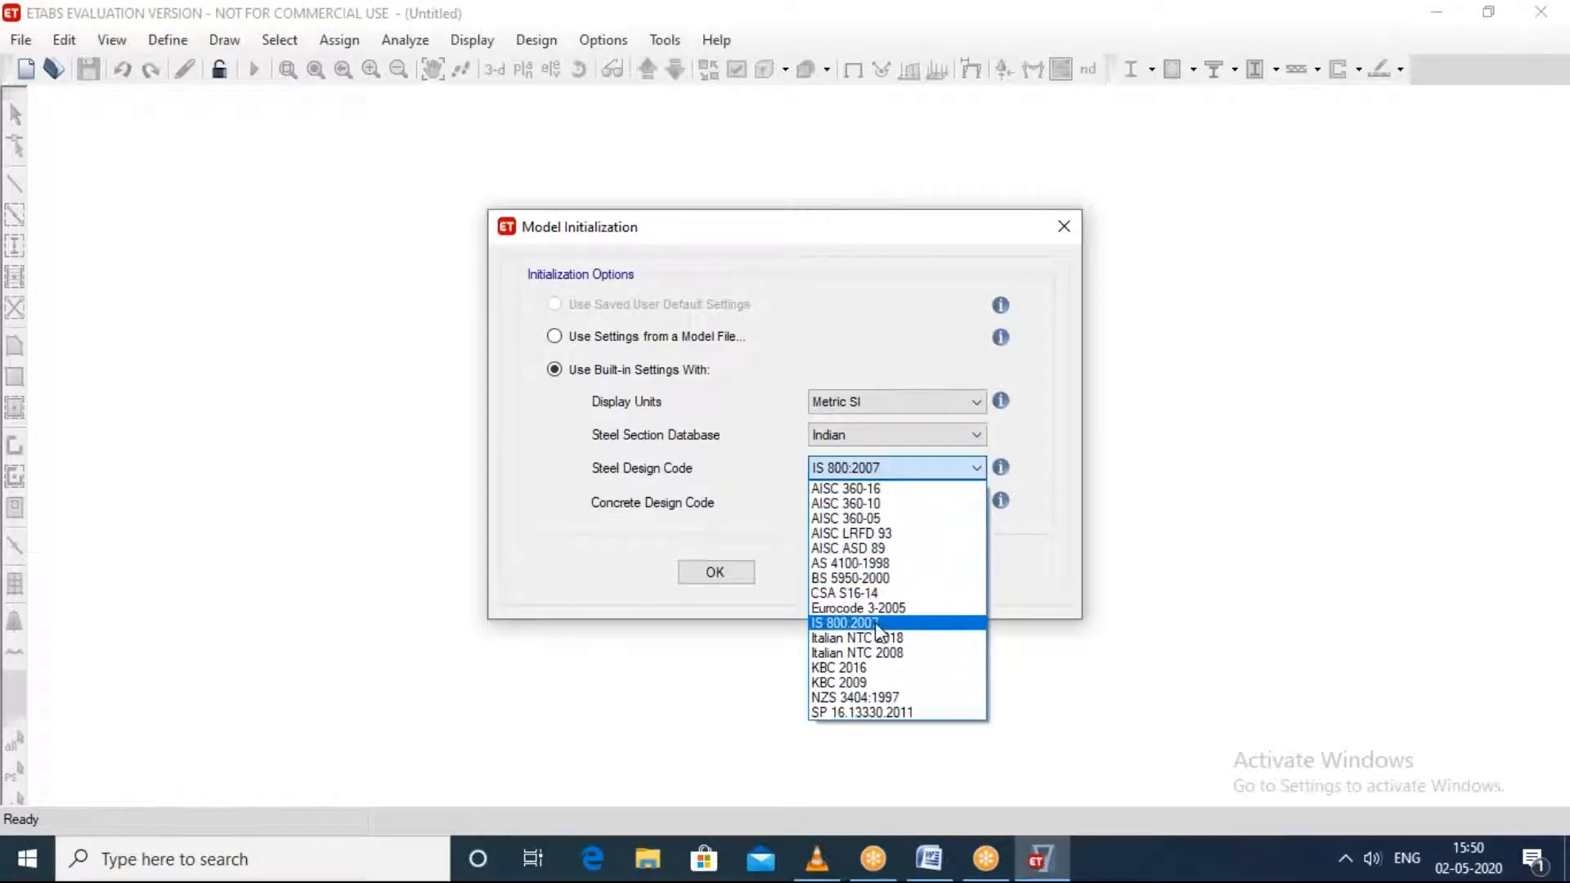
{"action": "left_click", "coordinate": [989, 537]}
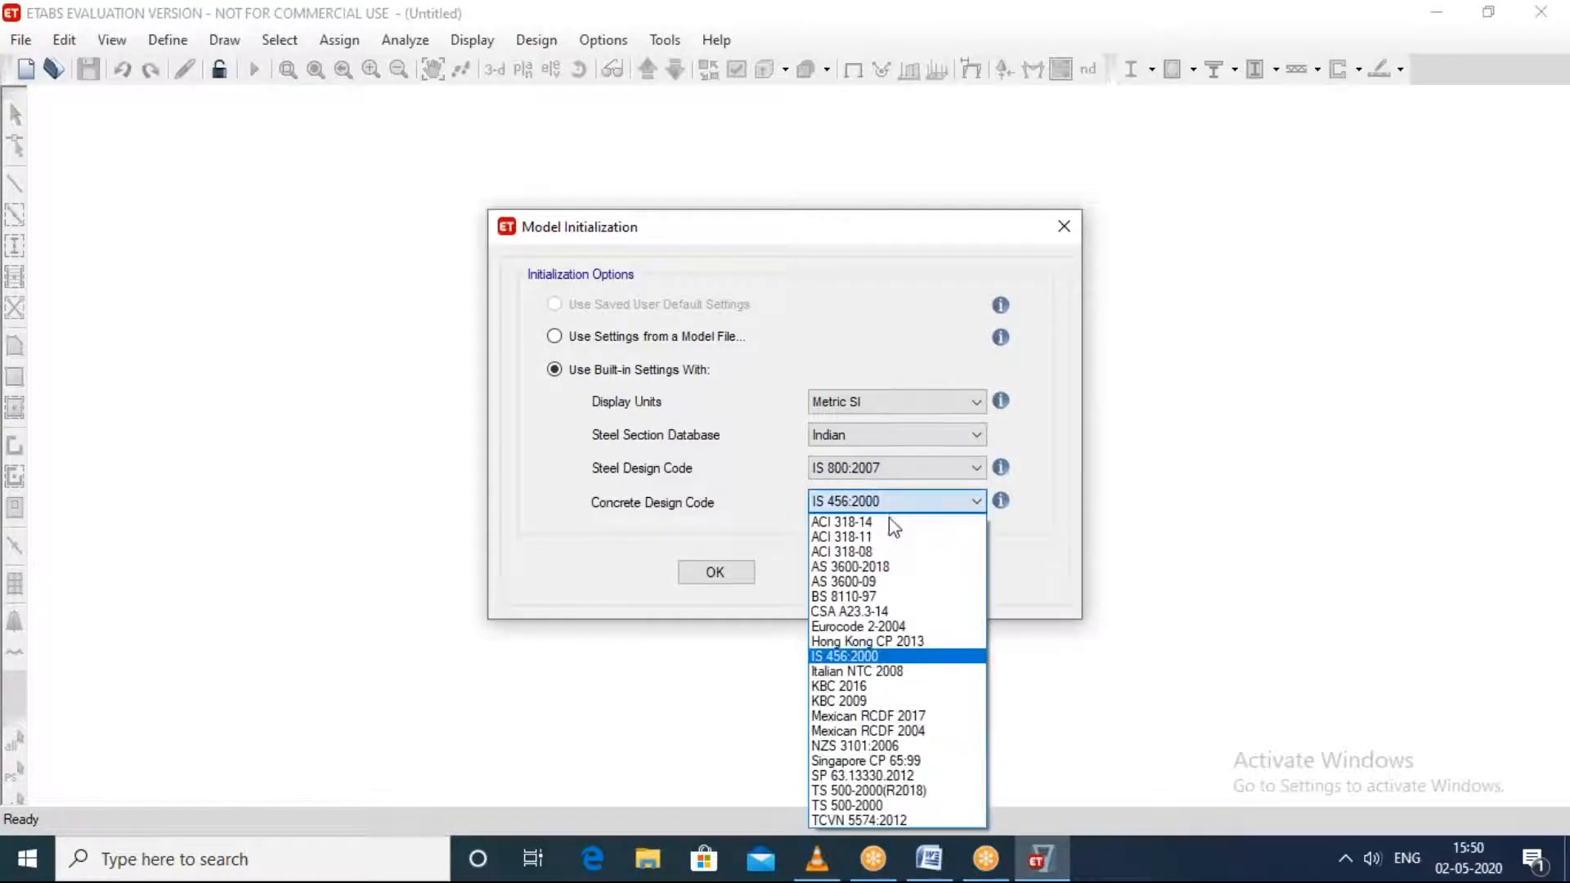
{"action": "left_click", "coordinate": [1132, 488]}
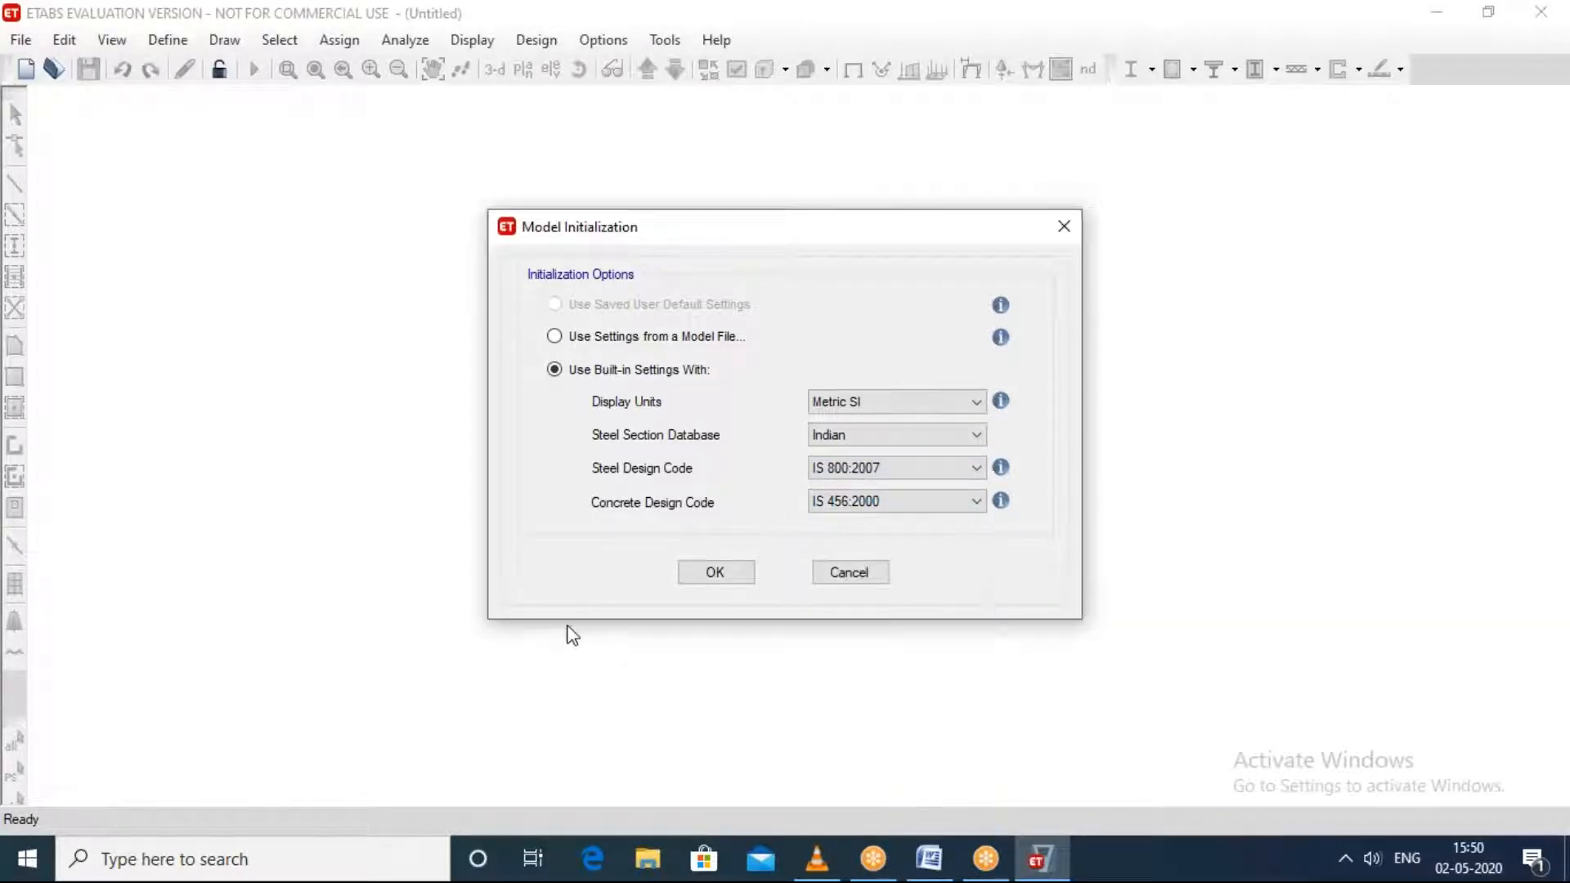
{"action": "left_click", "coordinate": [703, 572]}
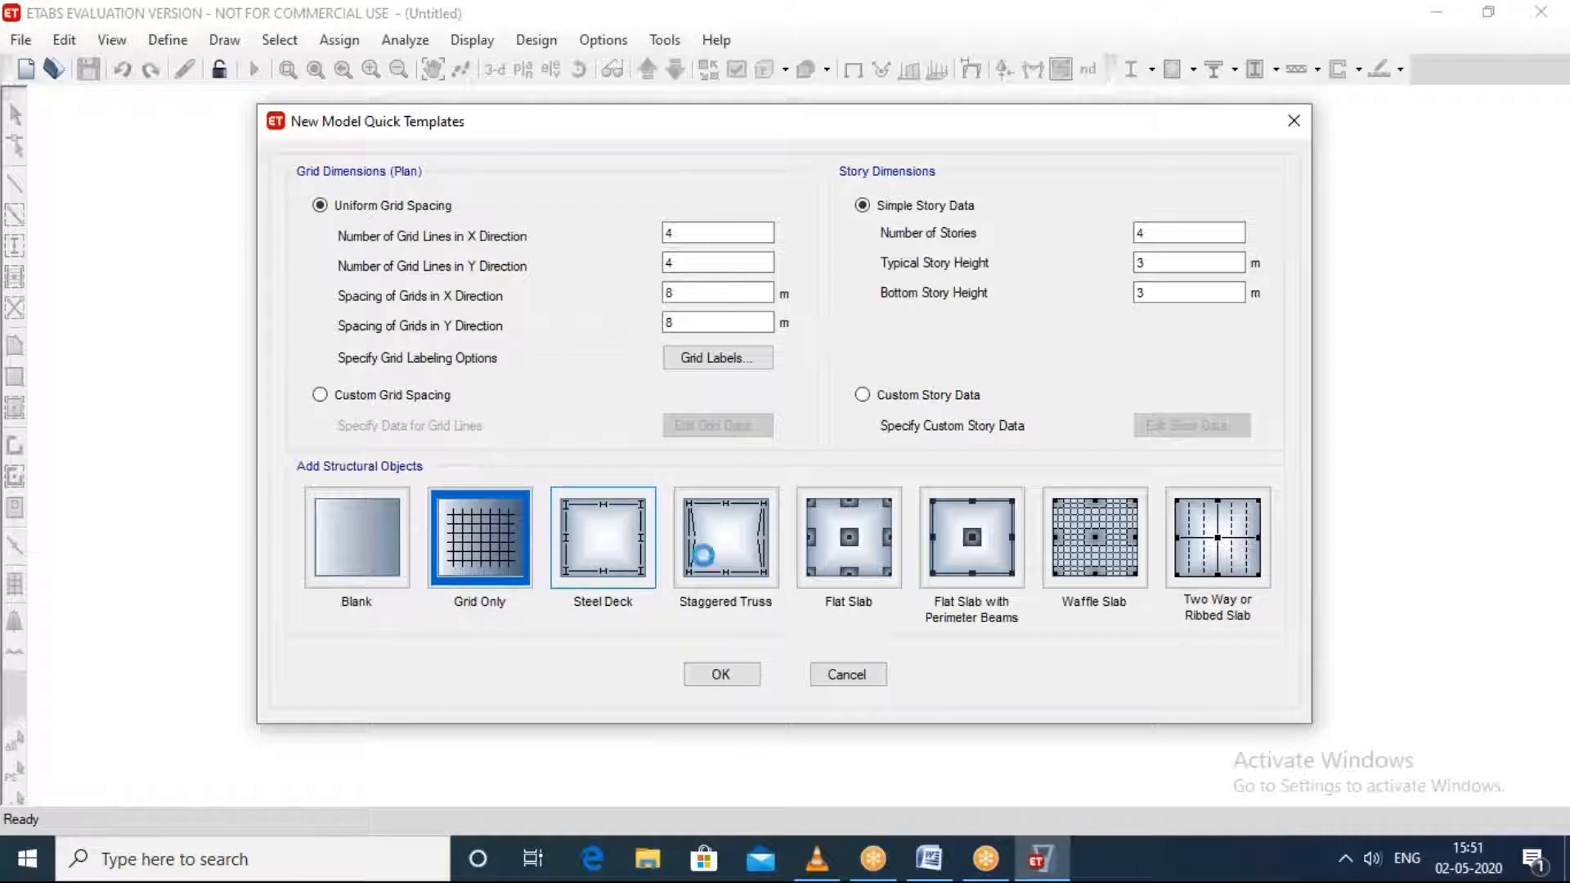
Step: Create a Grid Only model with four grid lines each way at 8 m spacing and four stories 3 m high
{"action": "left_click", "coordinate": [603, 564]}
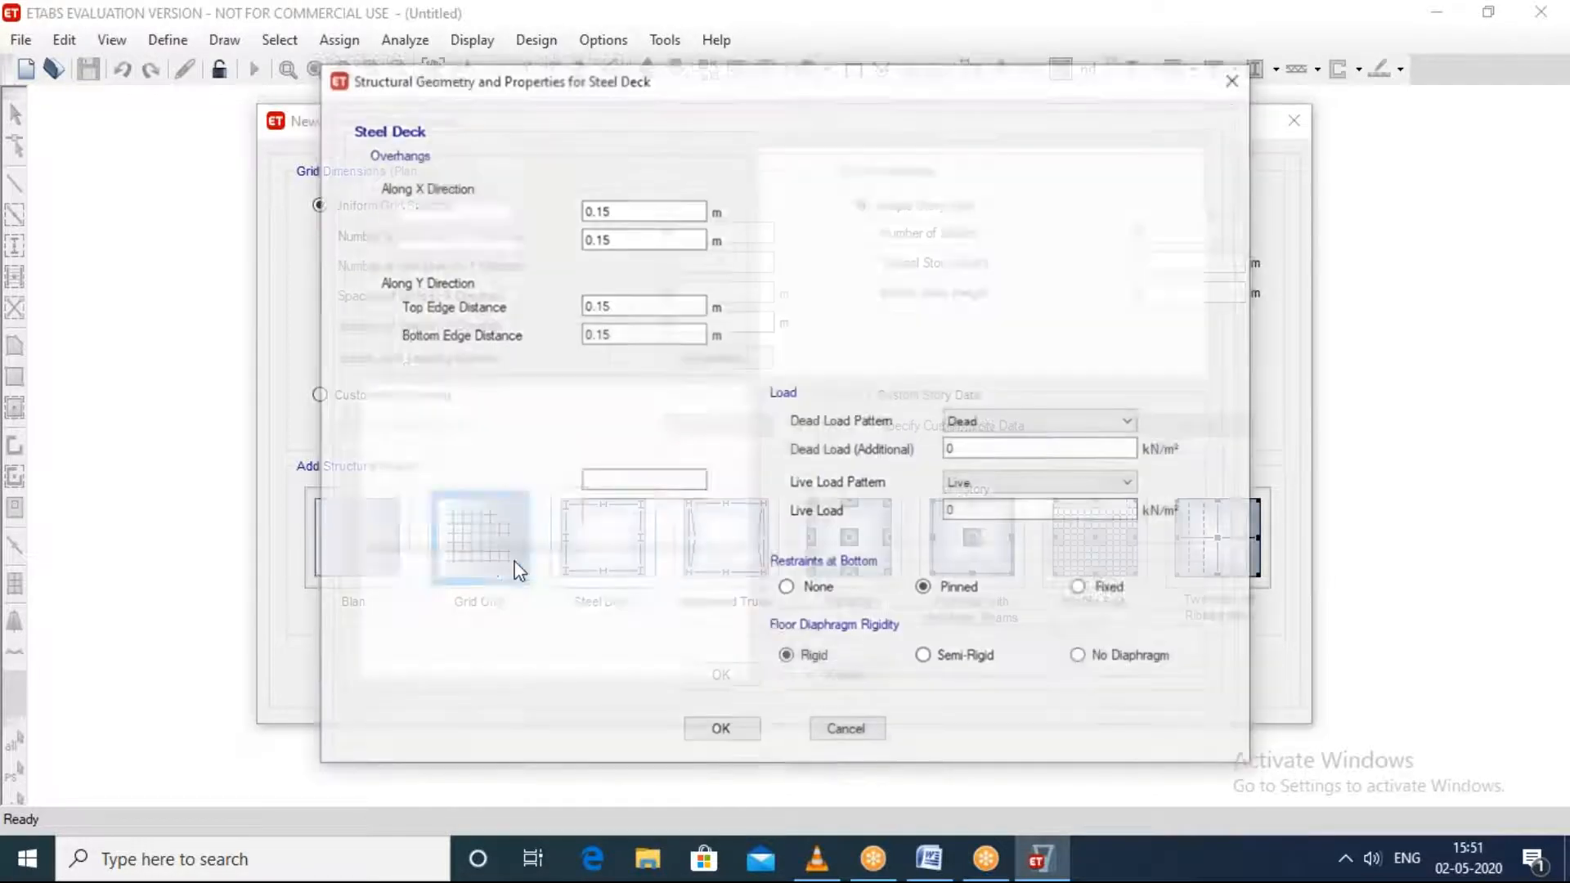
{"action": "left_click", "coordinate": [1233, 81]}
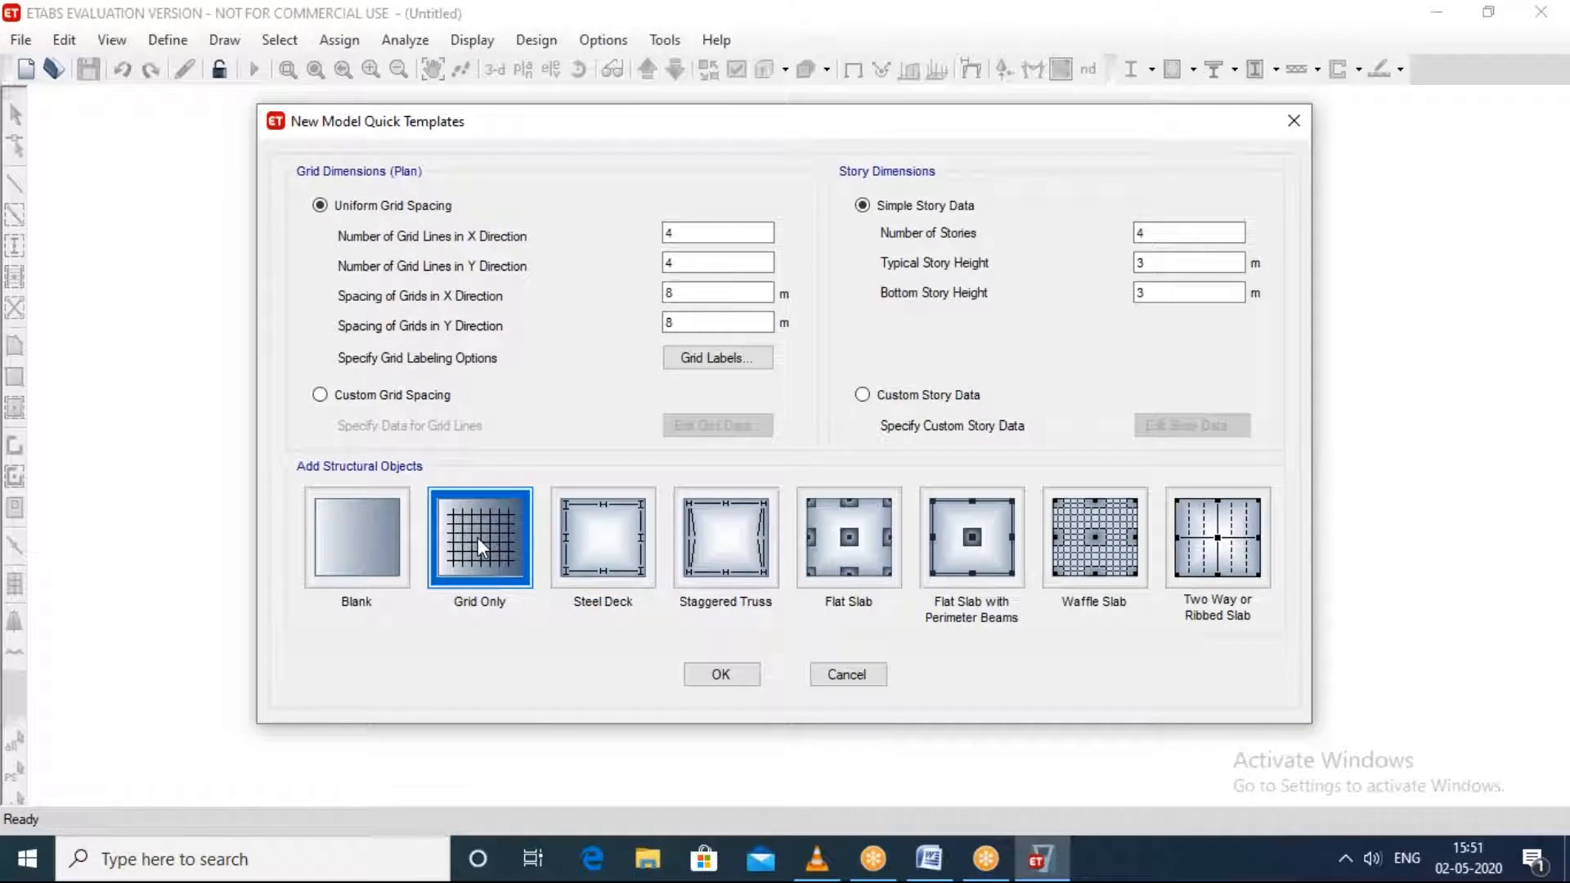
{"action": "left_click", "coordinate": [736, 674]}
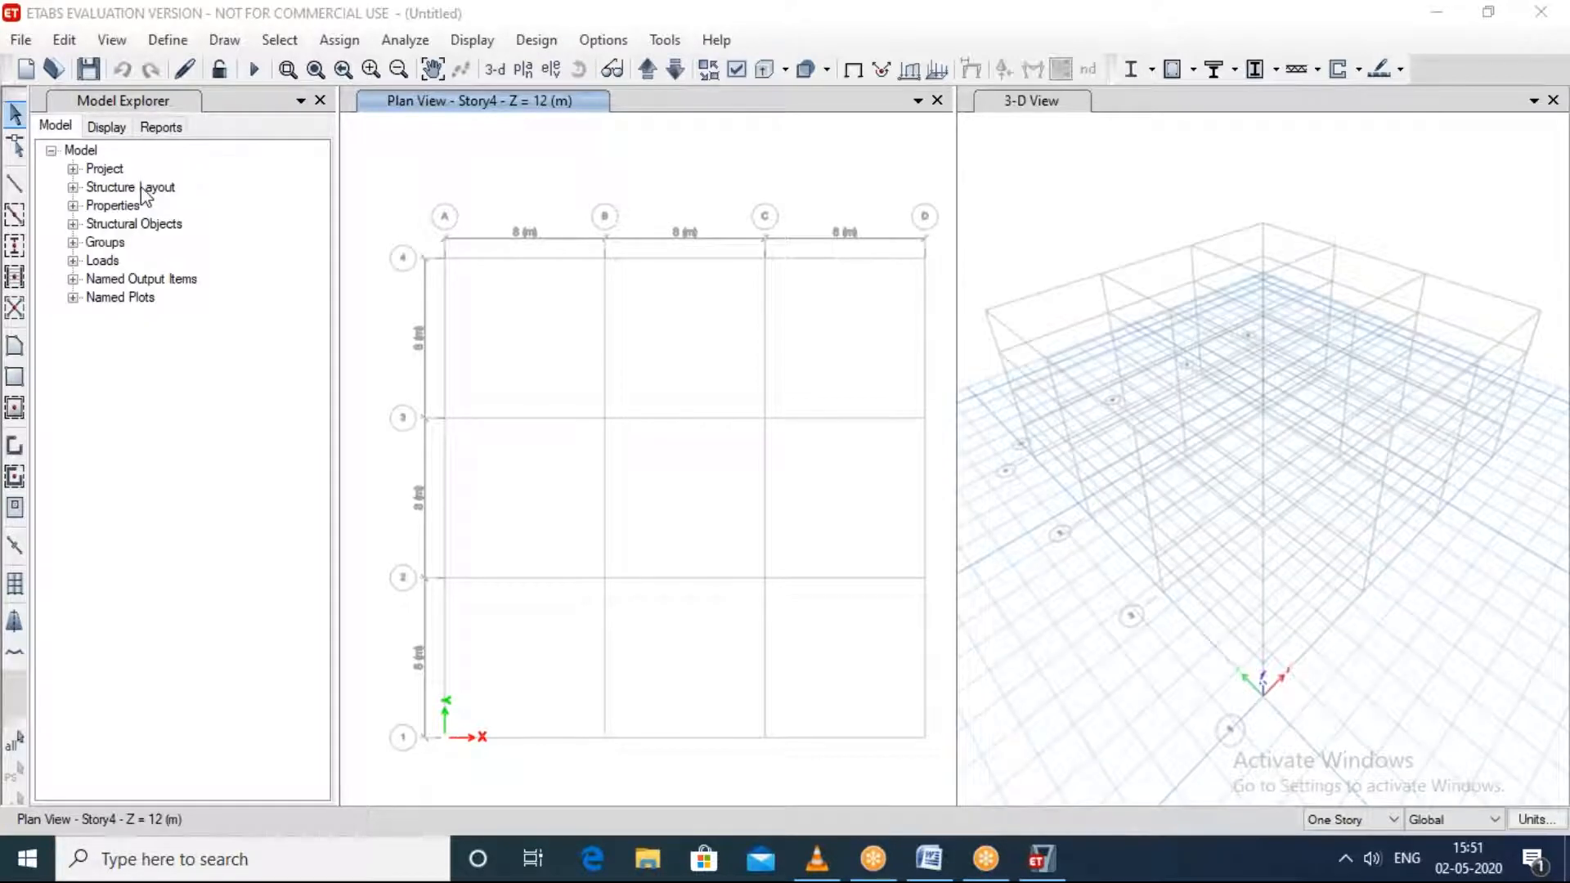
Step: Close the Model Explorer to enlarge the plan and 3-D views
{"action": "left_click", "coordinate": [320, 106]}
{"action": "left_click", "coordinate": [319, 105]}
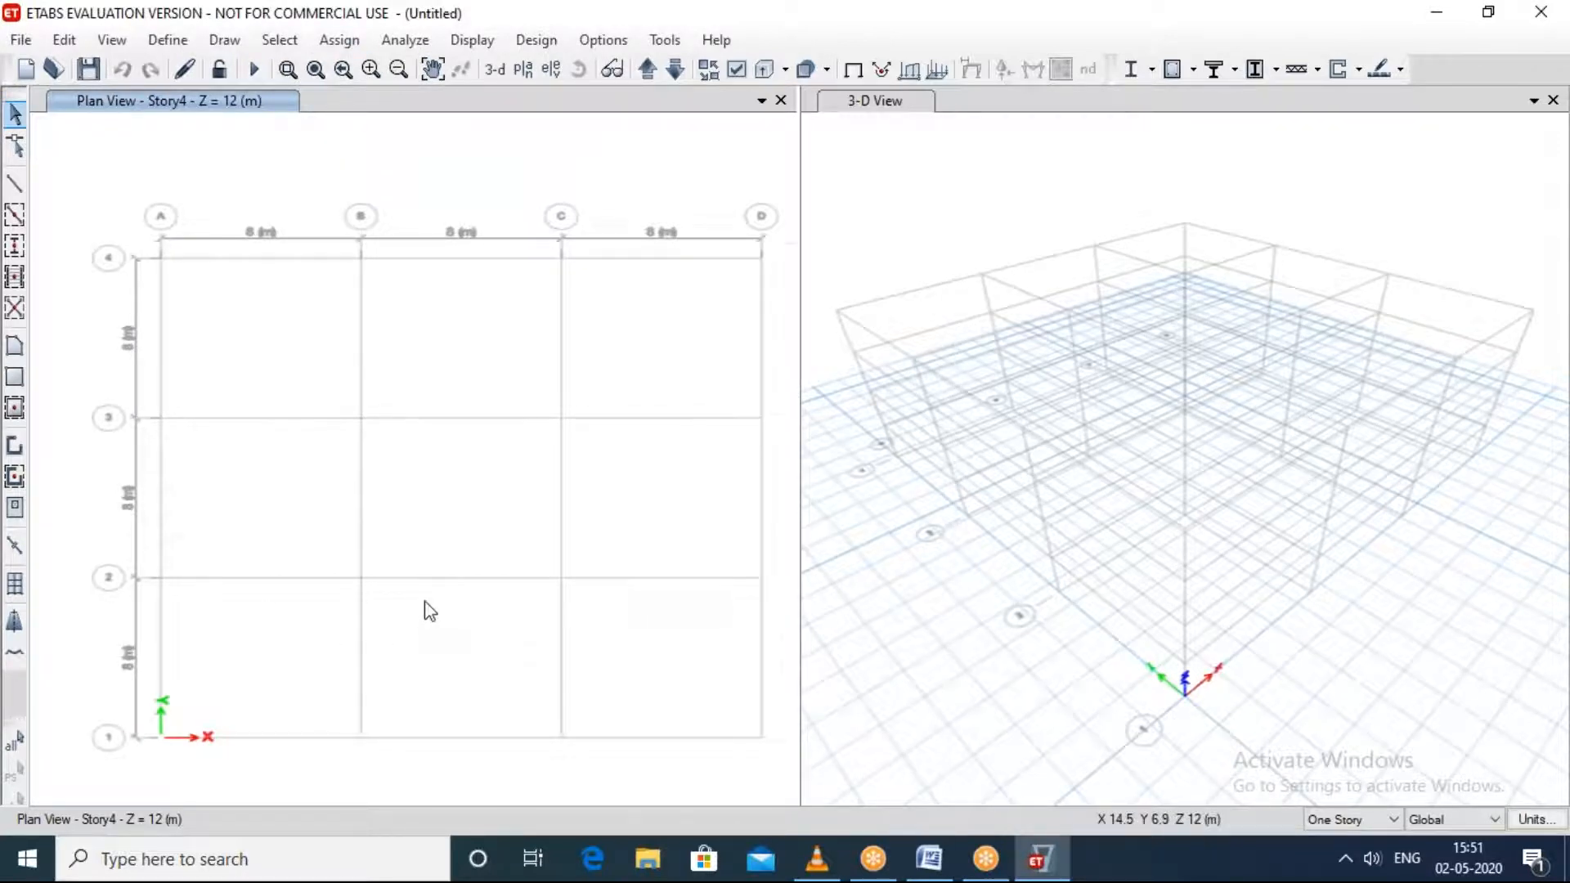
Step: Examine the four-story grid in the plan and 3-D views
{"action": "scroll", "coordinate": [429, 610], "scroll_direction": "up", "scroll_amount": 5}
{"action": "scroll", "coordinate": [431, 606], "scroll_direction": "down", "scroll_amount": 5}
{"action": "scroll", "coordinate": [434, 596], "scroll_direction": "up", "scroll_amount": 4}
{"action": "scroll", "coordinate": [1185, 389], "scroll_direction": "up", "scroll_amount": 5}
{"action": "scroll", "coordinate": [1184, 378], "scroll_direction": "down", "scroll_amount": 5}
{"action": "scroll", "coordinate": [1185, 377], "scroll_direction": "up", "scroll_amount": 4}
{"action": "scroll", "coordinate": [1185, 377], "scroll_direction": "down", "scroll_amount": 4}
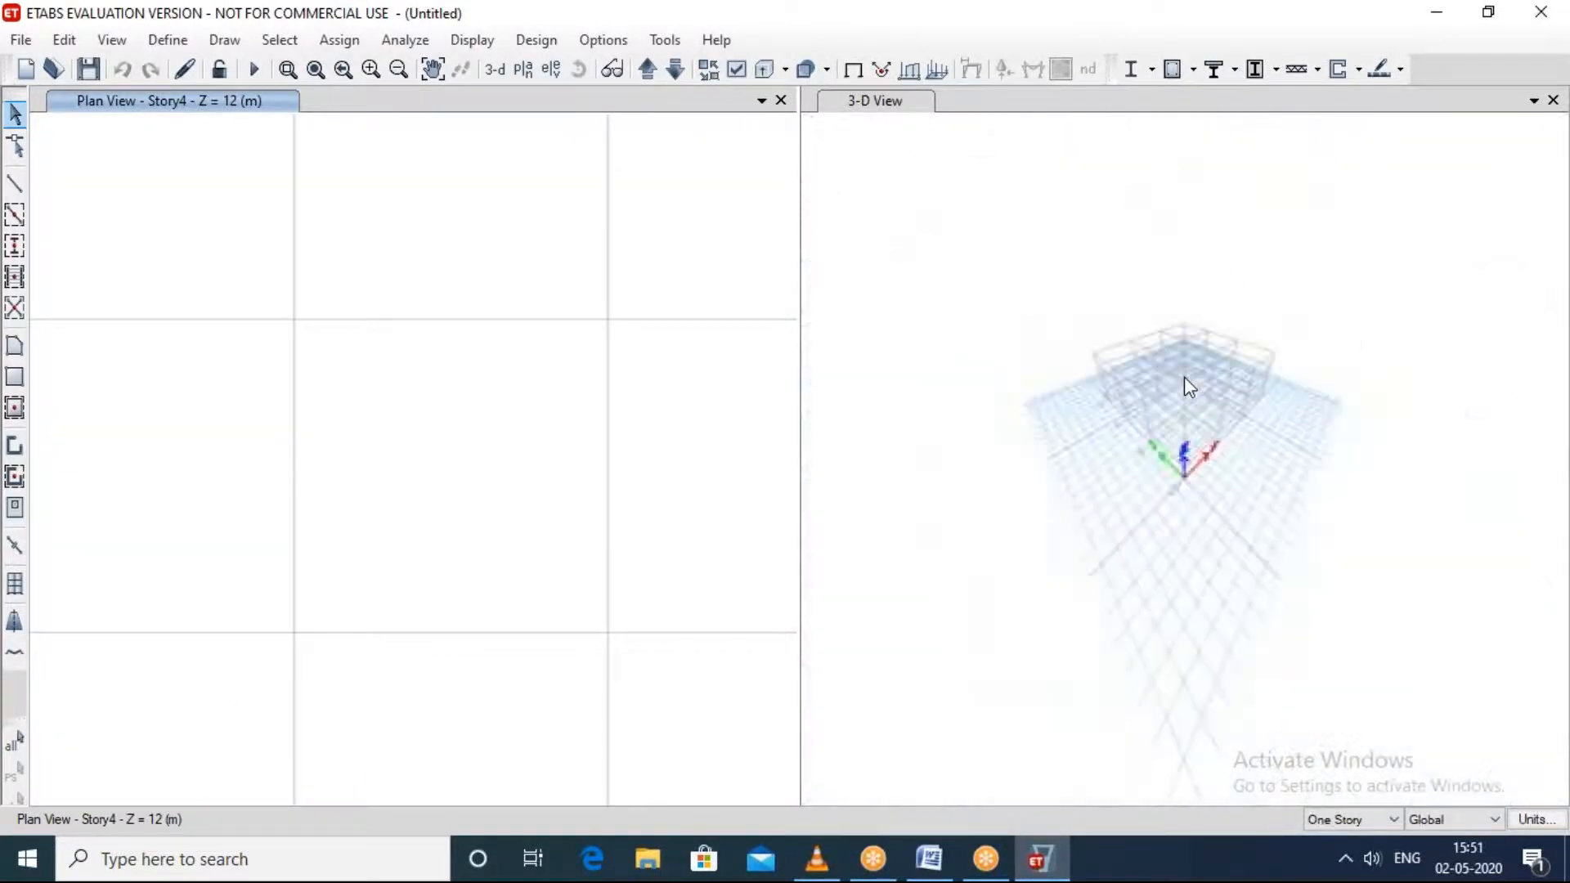
{"action": "scroll", "coordinate": [1187, 385], "scroll_direction": "up", "scroll_amount": 2}
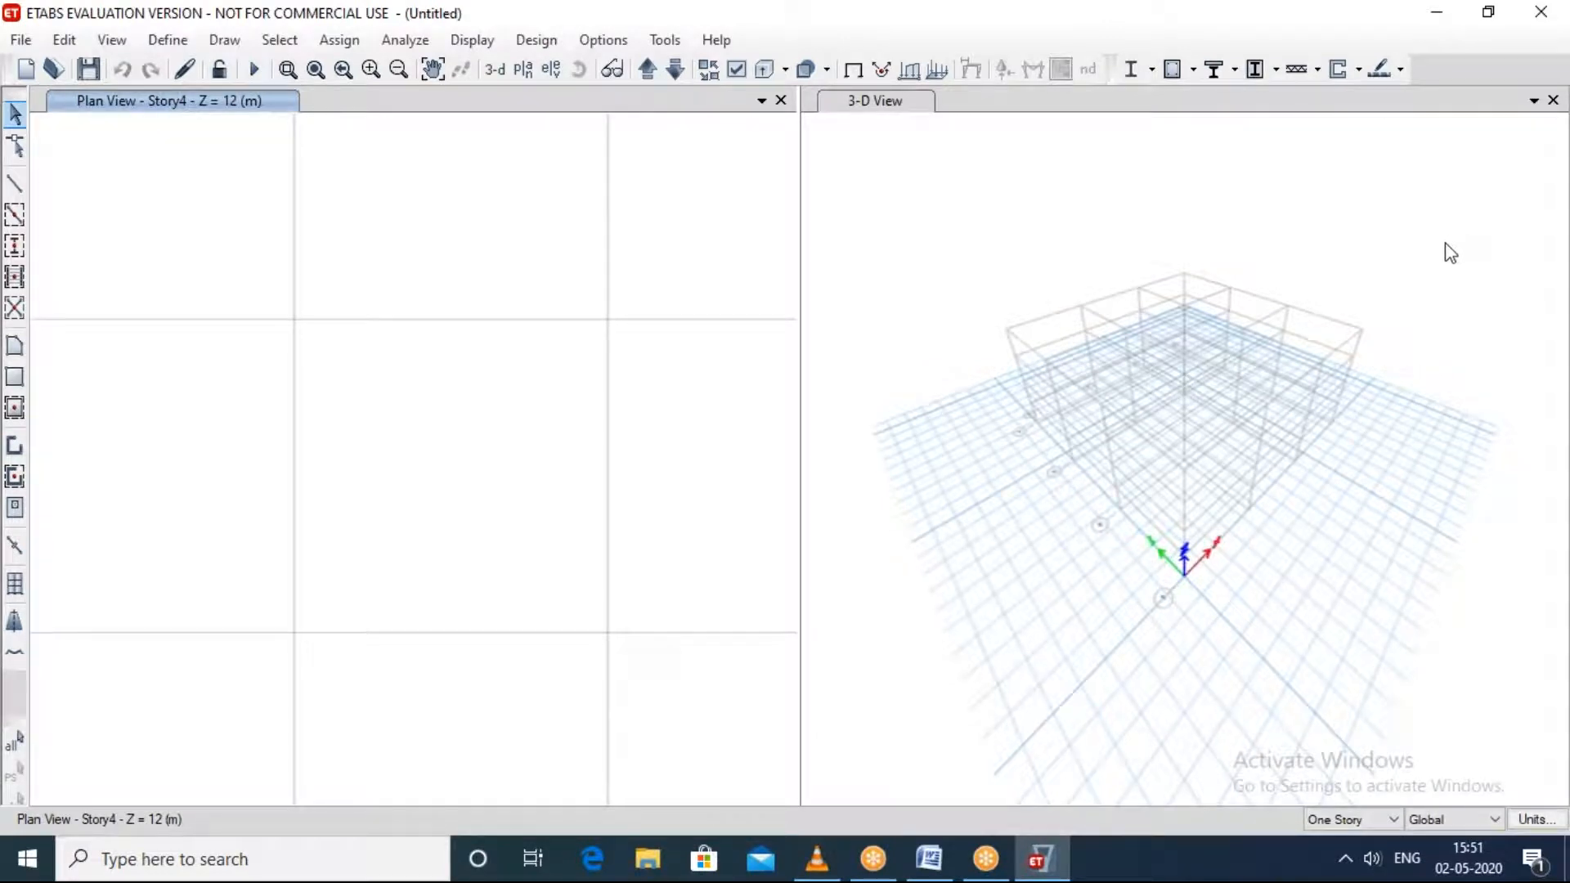
{"action": "middle_click_drag", "start_coordinate": [1440, 256], "coordinate": [1276, 245], "text": "shift"}
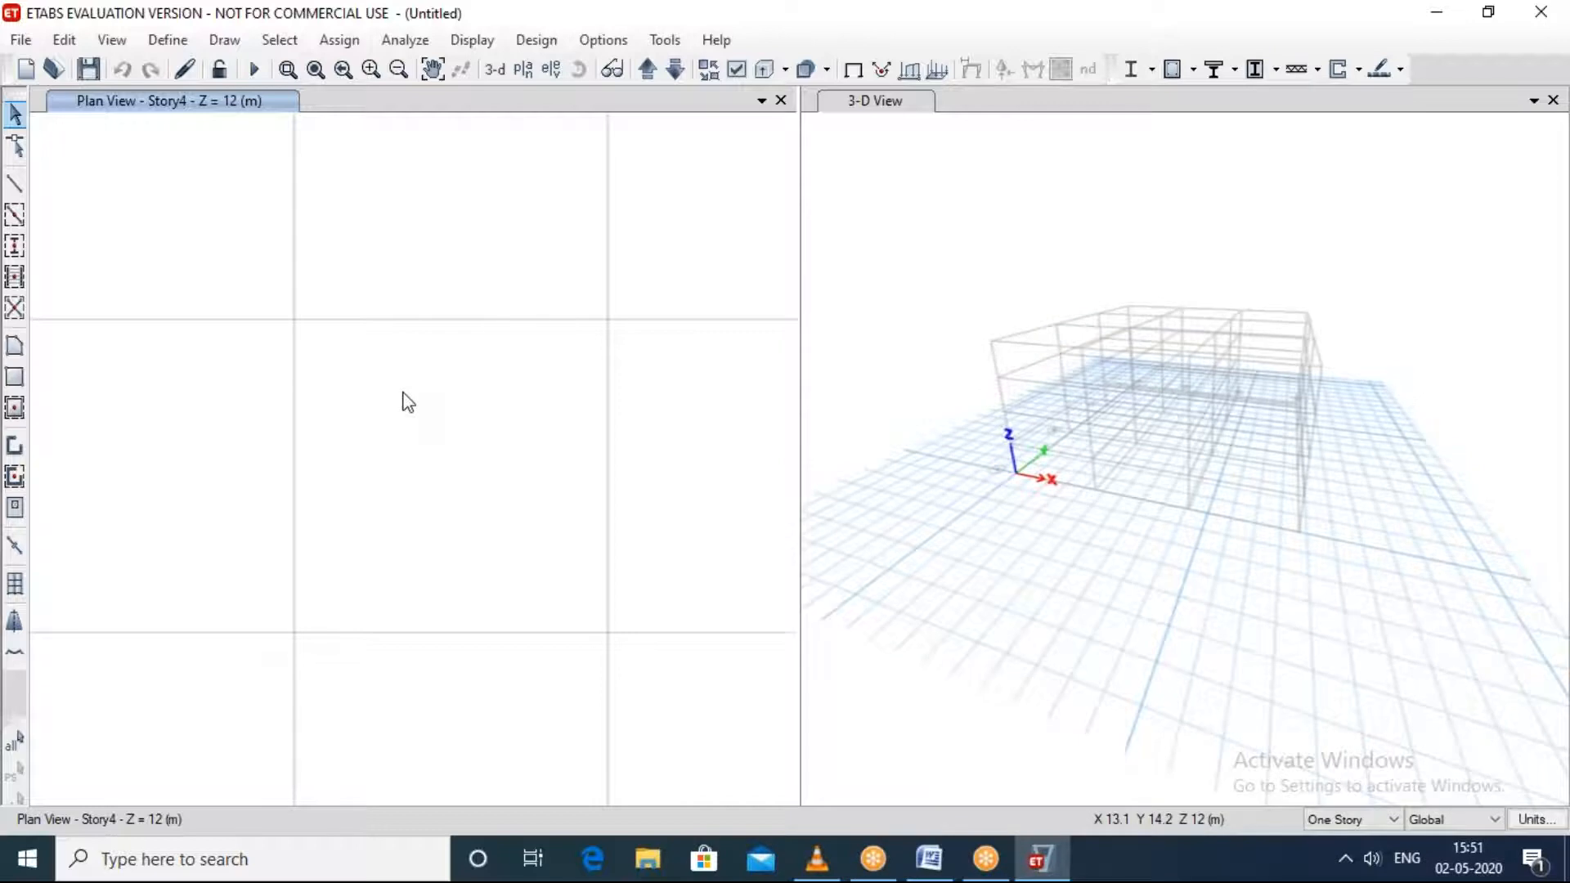
{"action": "scroll", "coordinate": [403, 400], "scroll_direction": "down", "scroll_amount": 3}
{"action": "scroll", "coordinate": [403, 401], "scroll_direction": "up", "scroll_amount": 2}
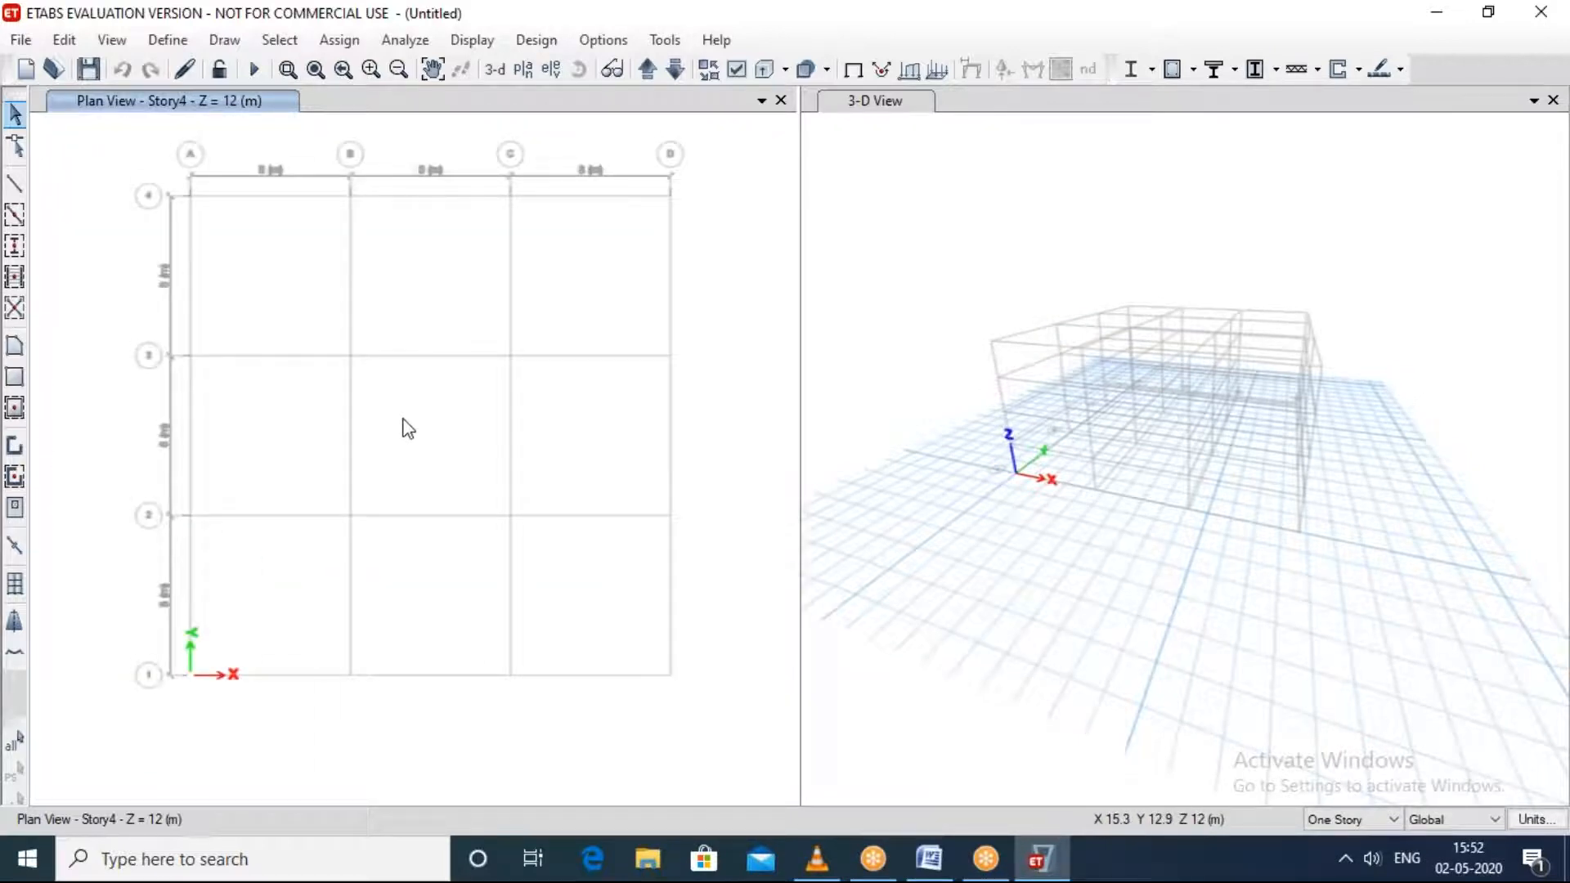
Step: Delete Story1, Story2 and Story3 from the story data, including the existing structure at those stories
{"action": "right_click", "coordinate": [444, 475]}
{"action": "left_click", "coordinate": [529, 491]}
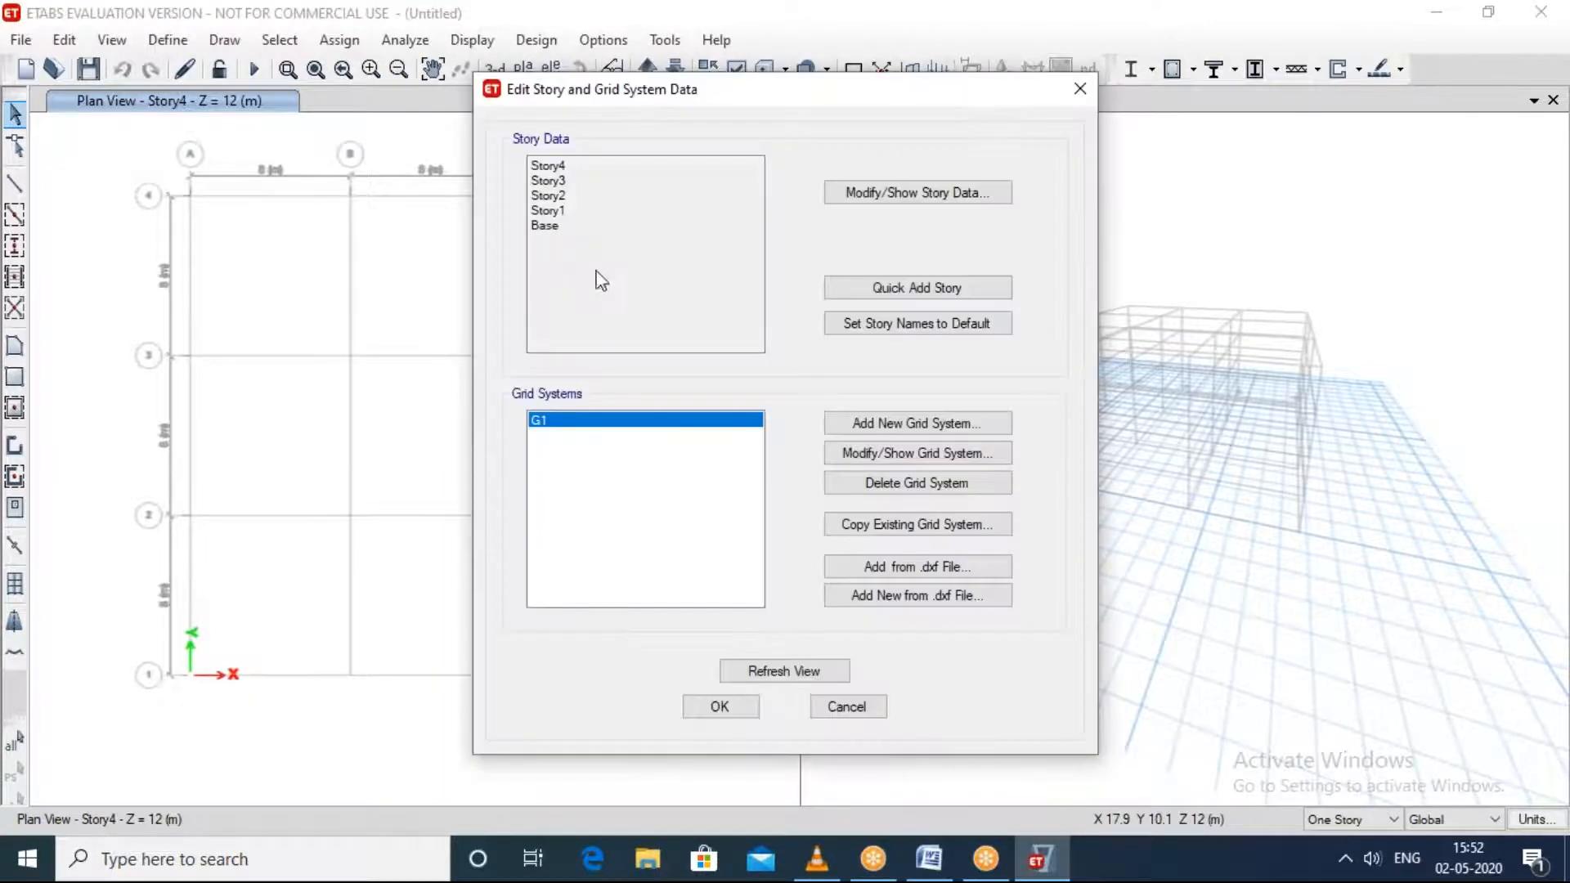
{"action": "left_click", "coordinate": [870, 196]}
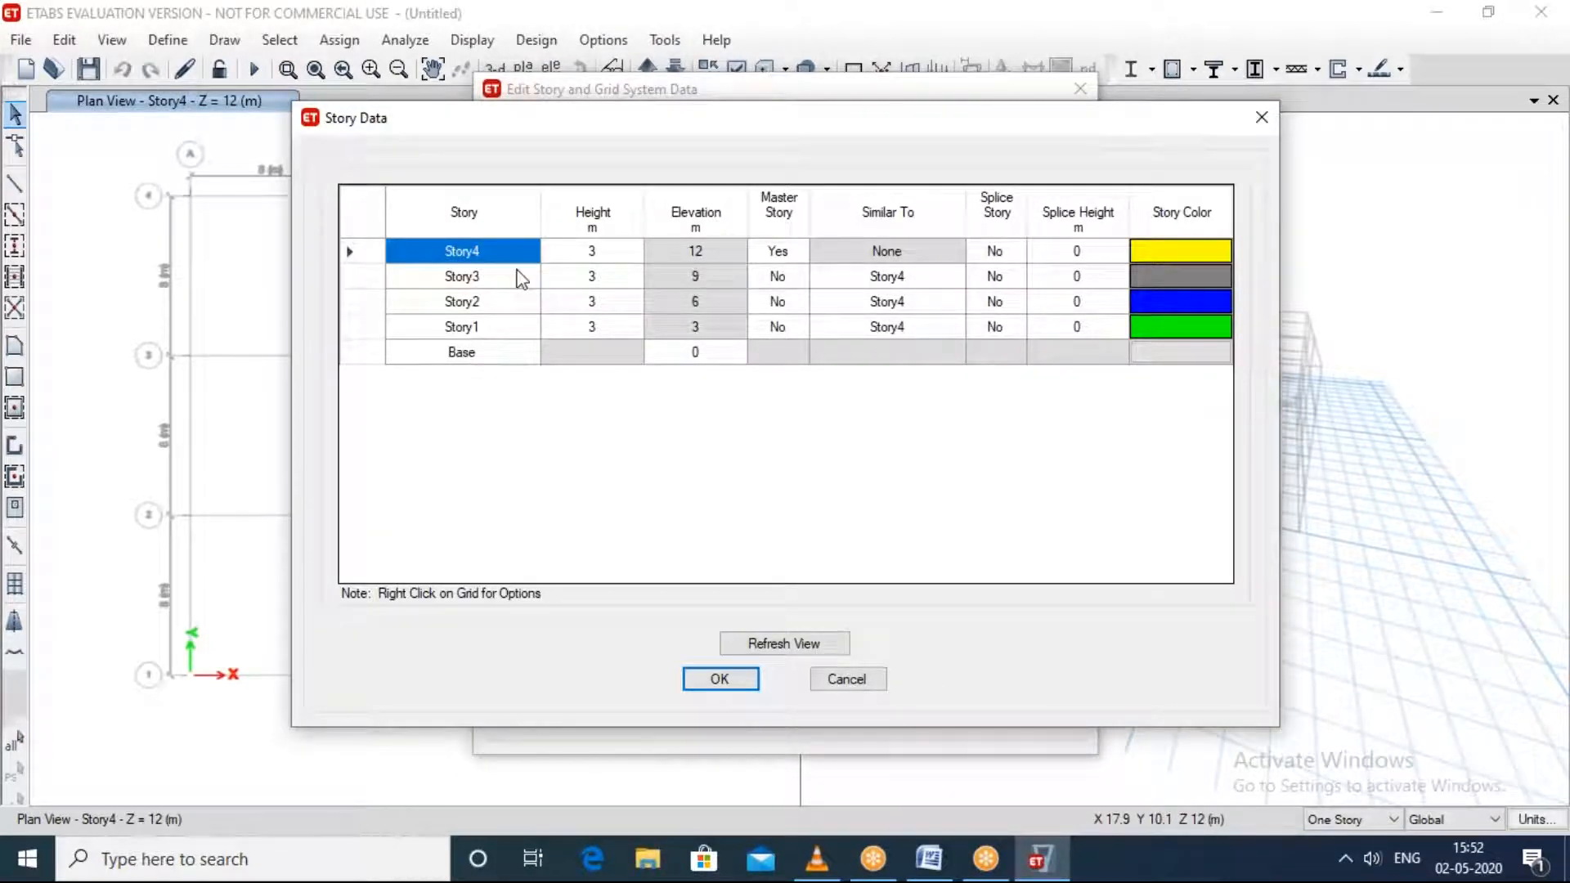
{"action": "left_click_drag", "start_coordinate": [517, 284], "coordinate": [492, 327]}
{"action": "right_click", "coordinate": [491, 327]}
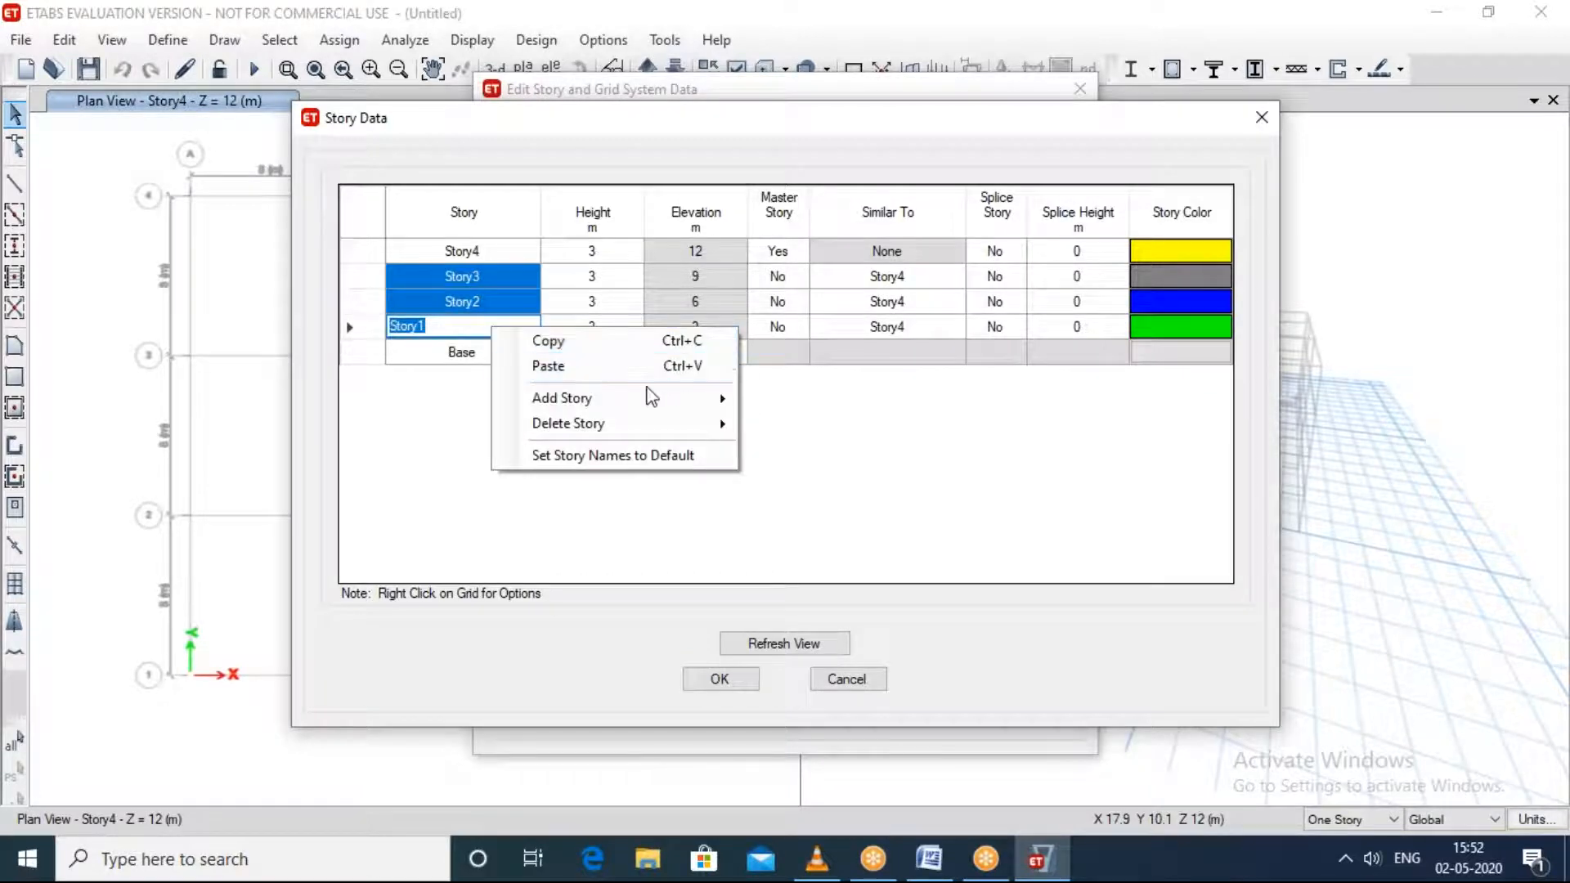
{"action": "mouse_move", "coordinate": [638, 424]}
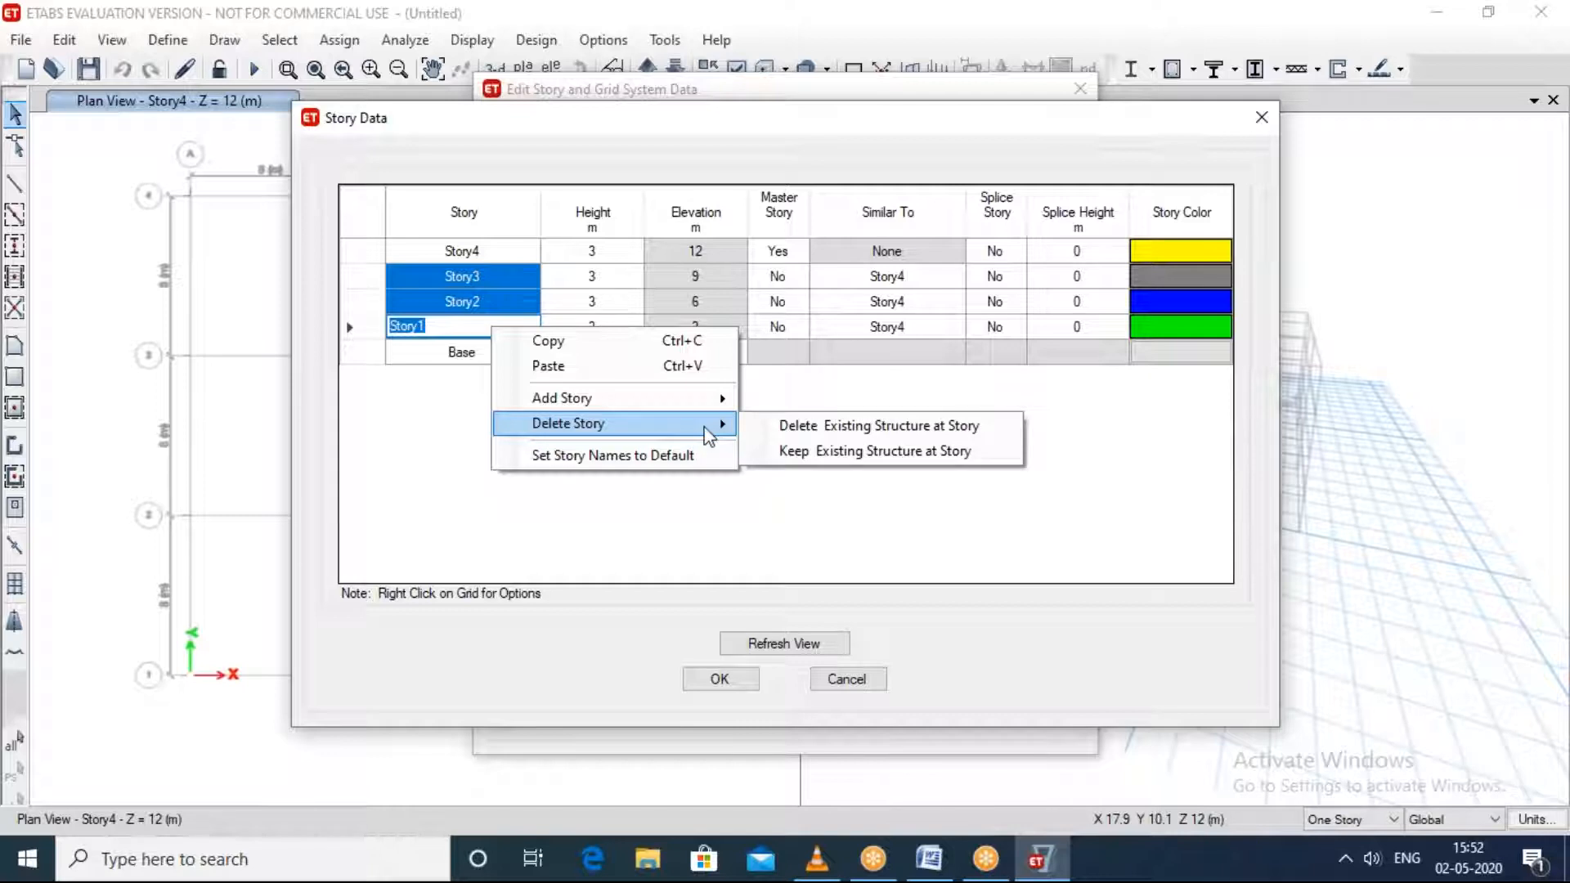
{"action": "left_click", "coordinate": [879, 426]}
{"action": "left_click", "coordinate": [720, 680]}
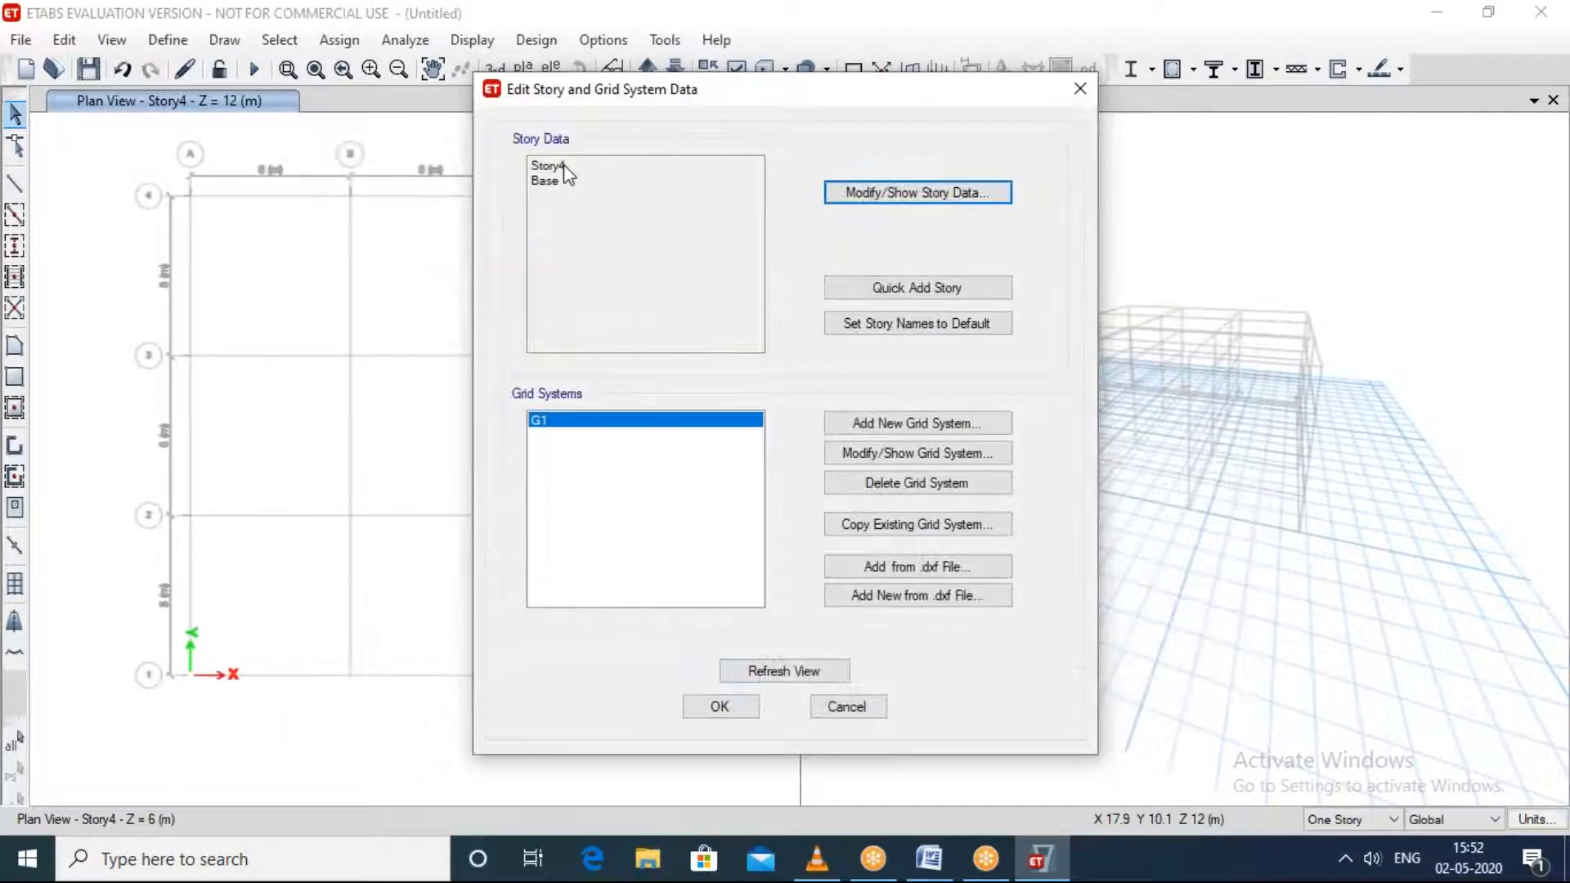
Step: Try to delete Story4 from the story data, and rename it as "story 1"
{"action": "left_click", "coordinate": [927, 204]}
{"action": "right_click", "coordinate": [496, 243]}
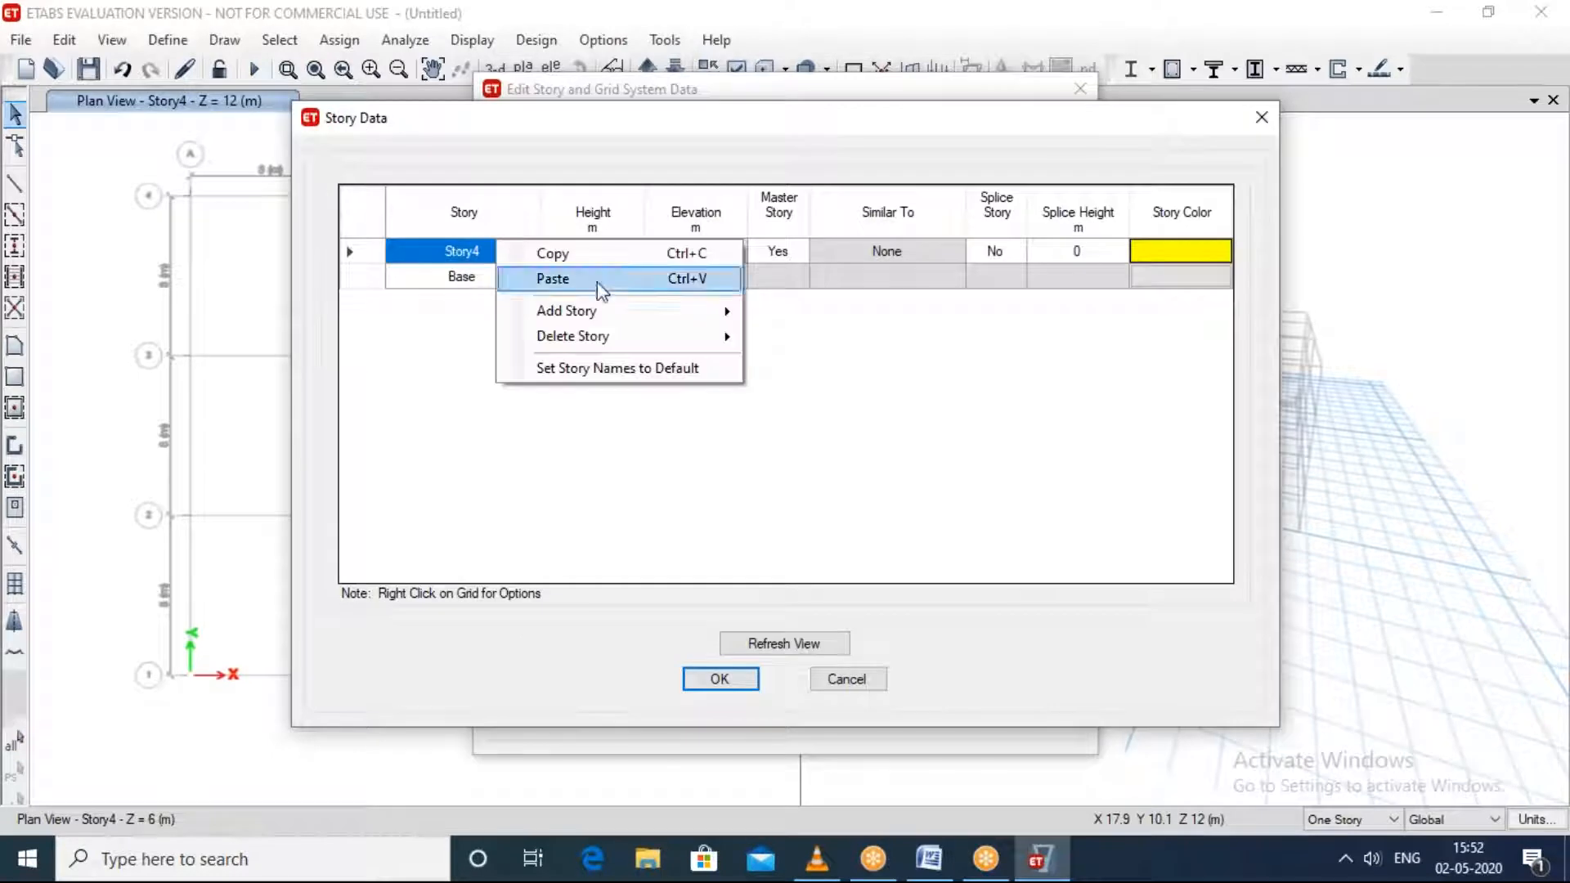
{"action": "mouse_move", "coordinate": [588, 336]}
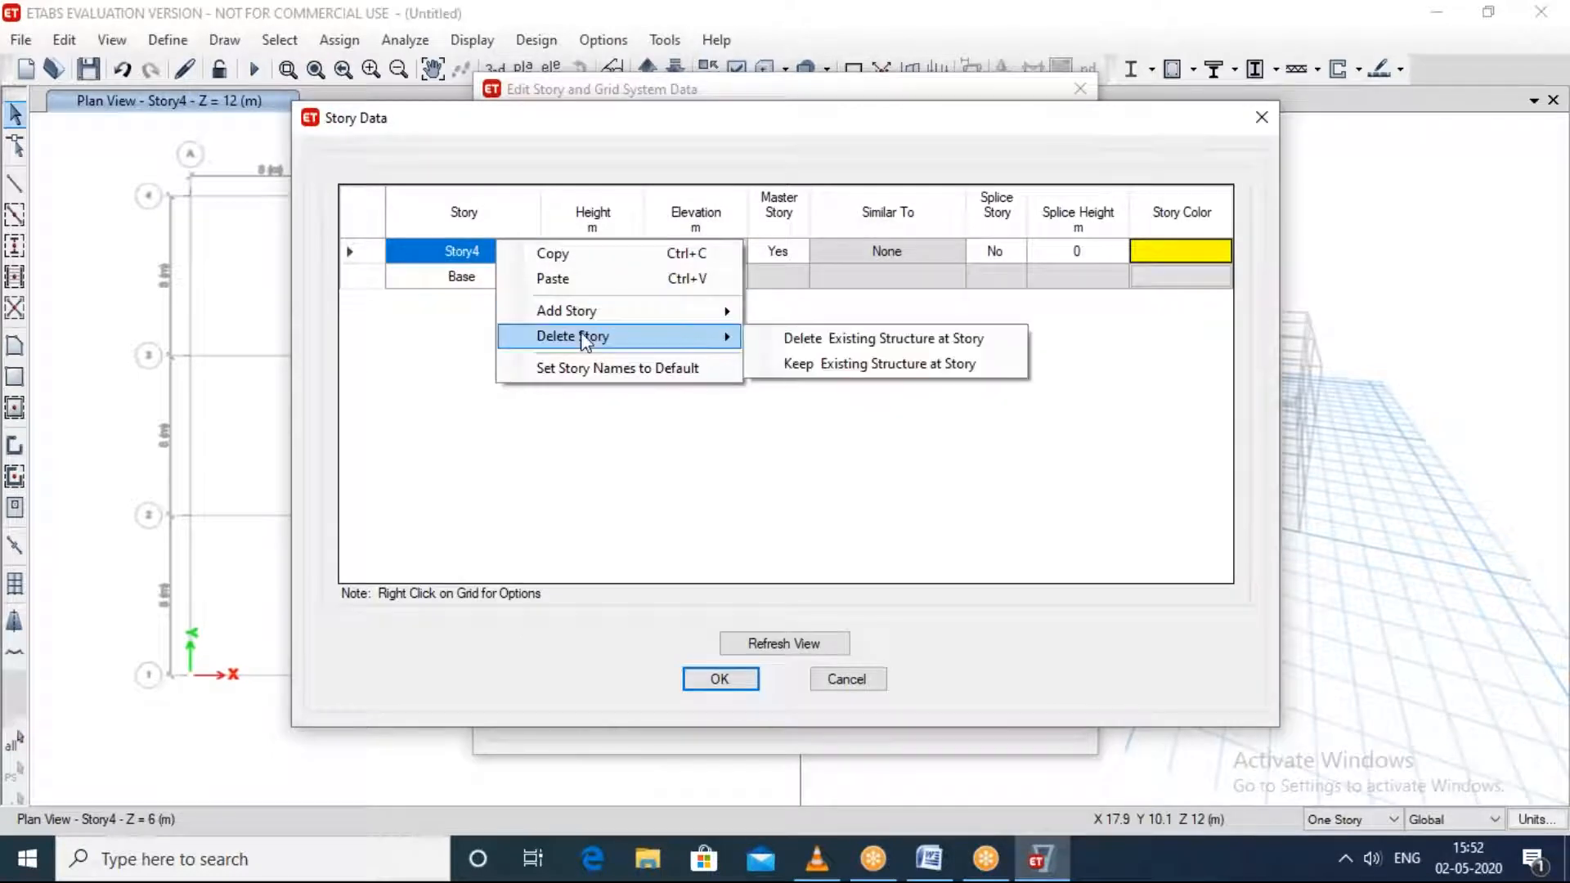
{"action": "left_click", "coordinate": [929, 347]}
{"action": "left_click", "coordinate": [954, 512]}
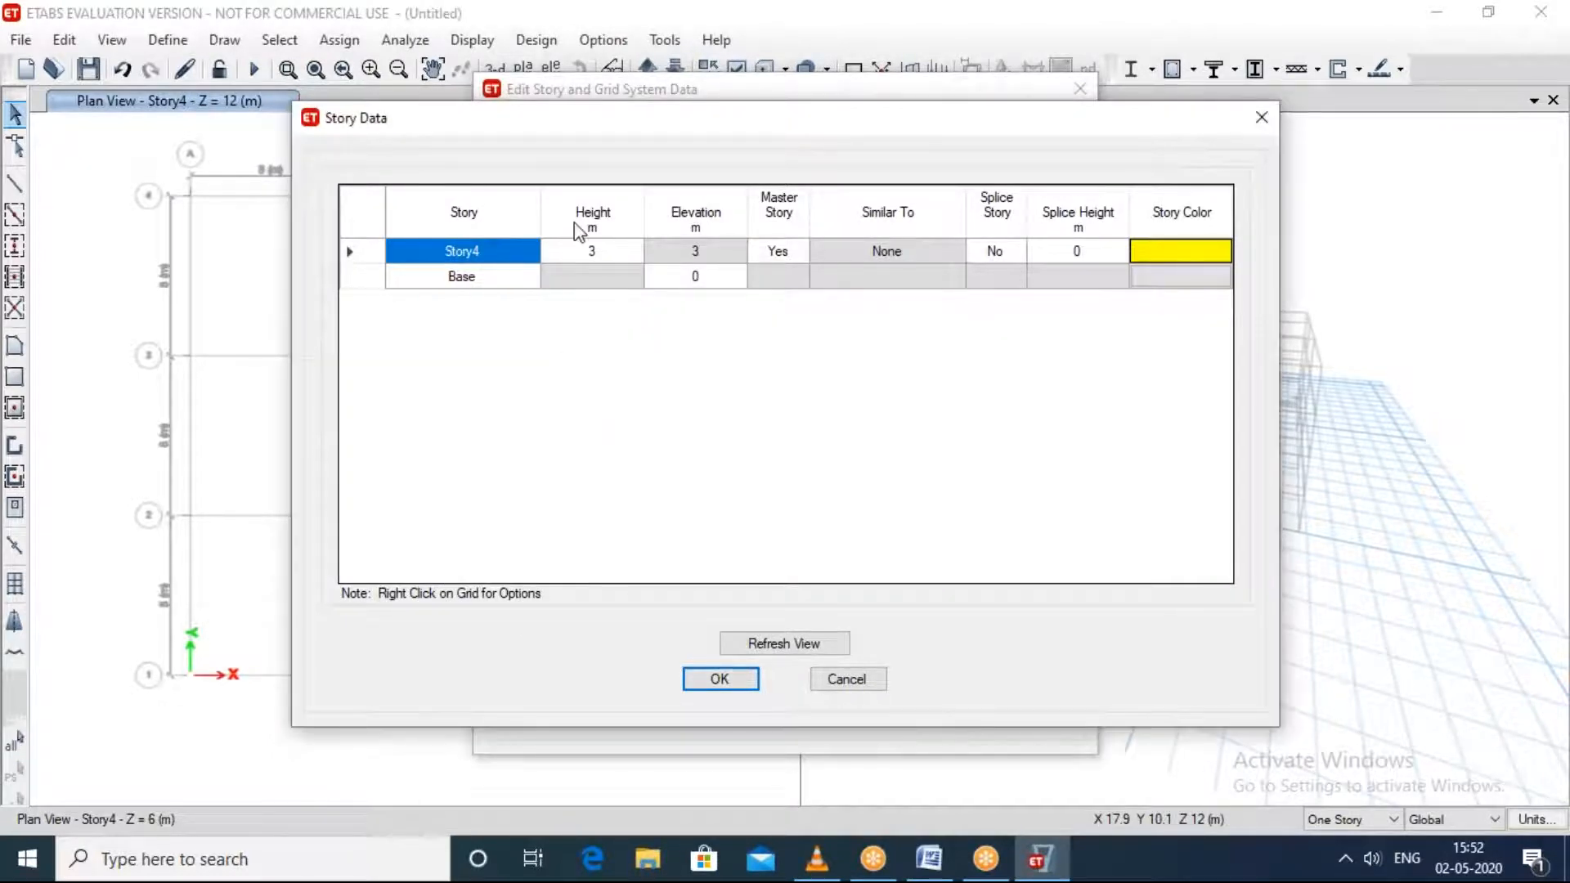
{"action": "left_click", "coordinate": [484, 254]}
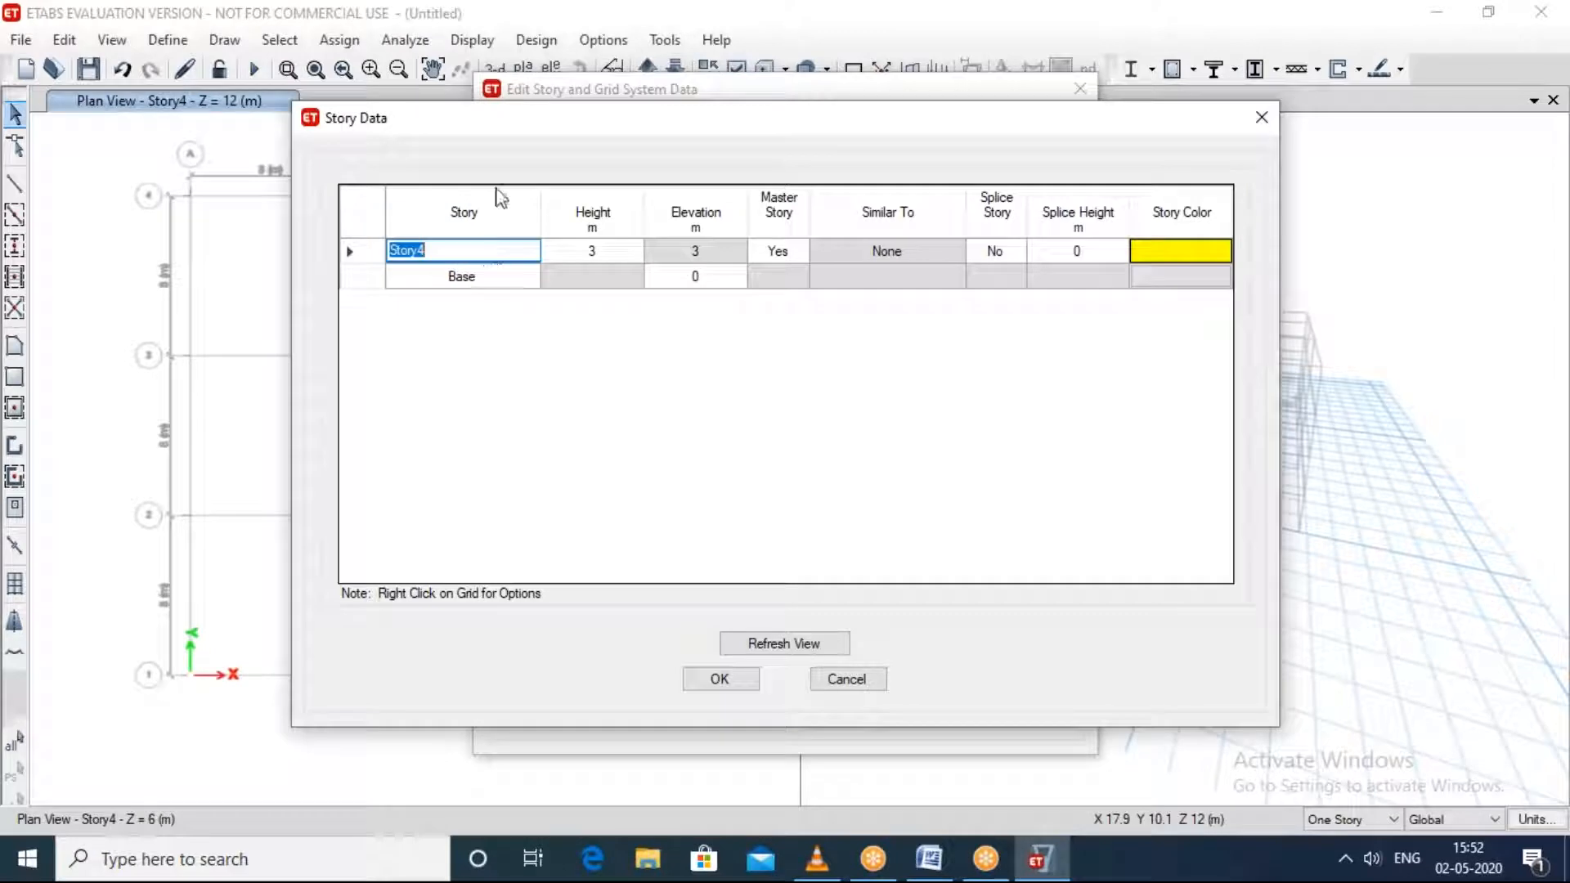
{"action": "type", "text": "story 1"}
{"action": "left_click", "coordinate": [718, 679]}
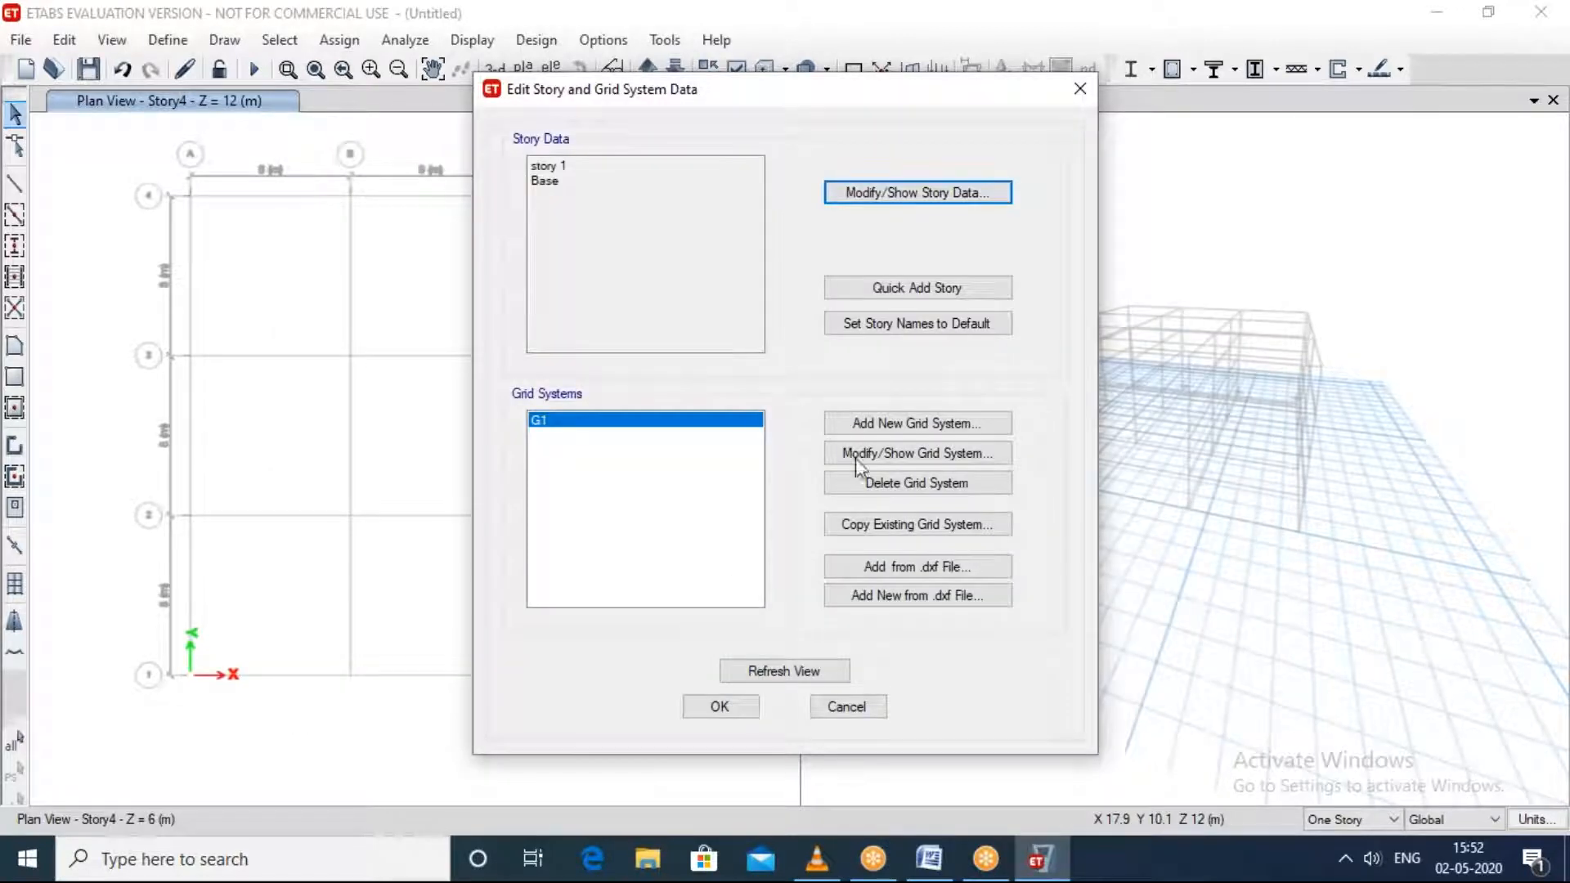
Step: In grid system G1, set the X ordinate of grid B to 10 m and delete X grids C and D
{"action": "left_click", "coordinate": [878, 432]}
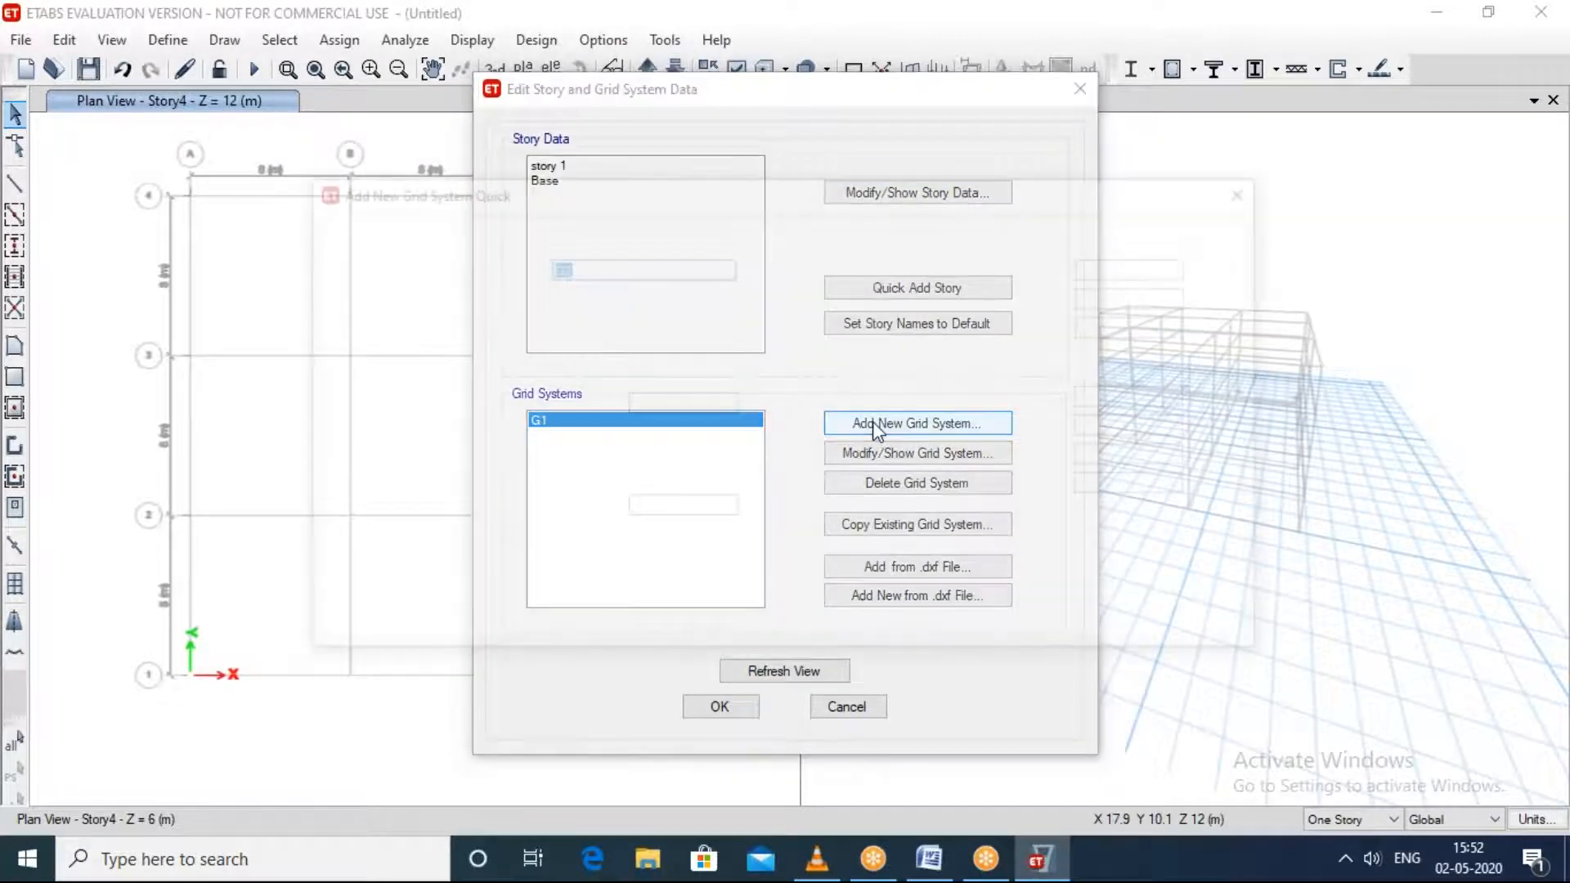
{"action": "left_click", "coordinate": [1271, 189]}
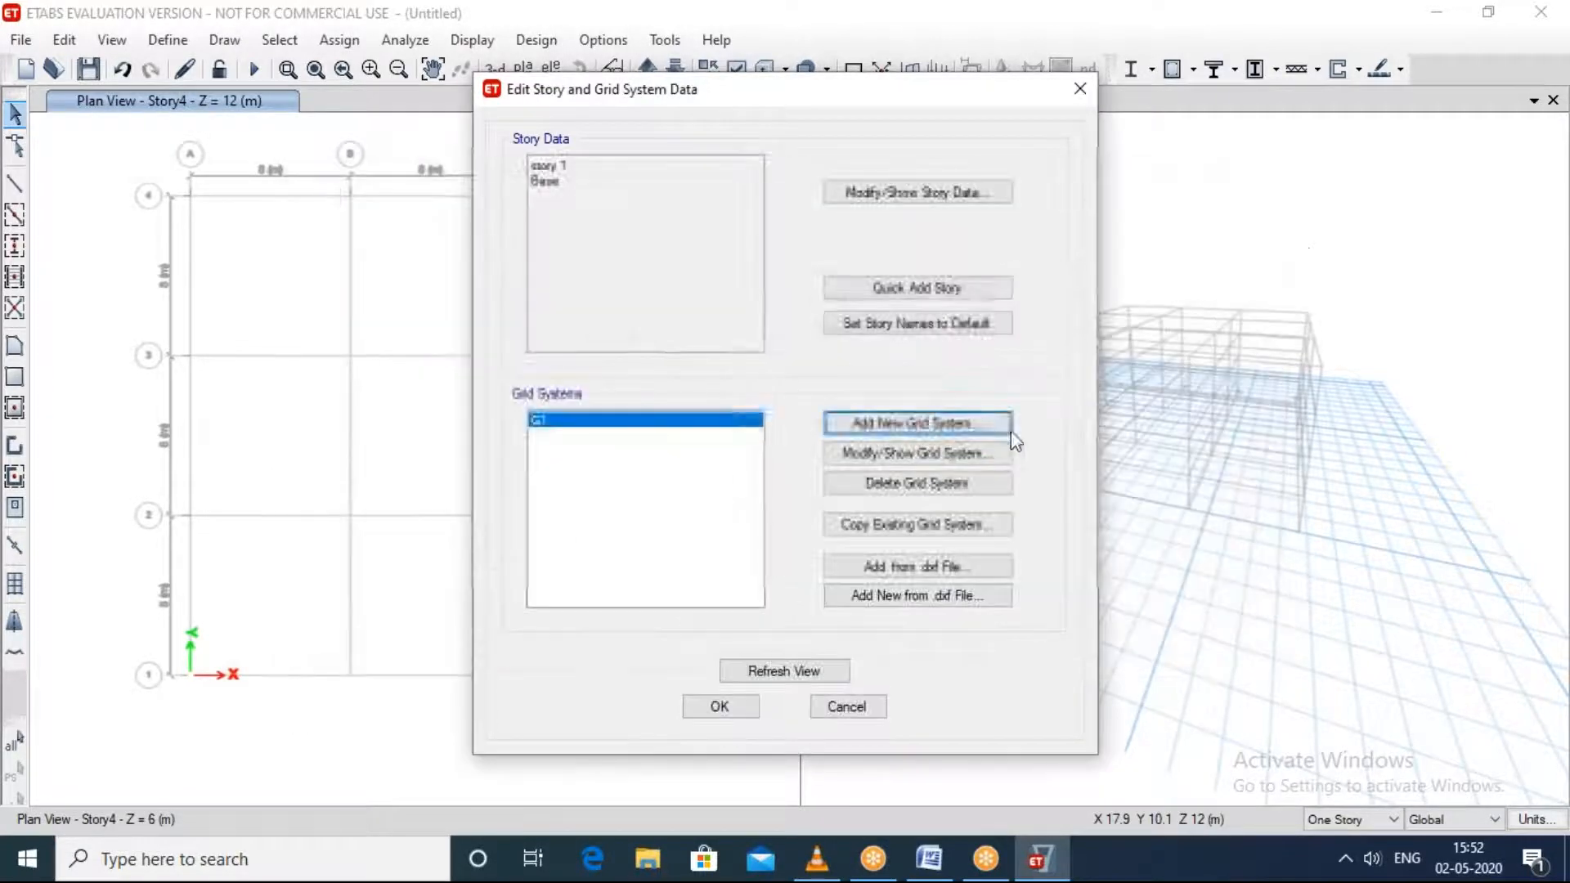
{"action": "left_click", "coordinate": [956, 452]}
{"action": "left_click", "coordinate": [445, 376]}
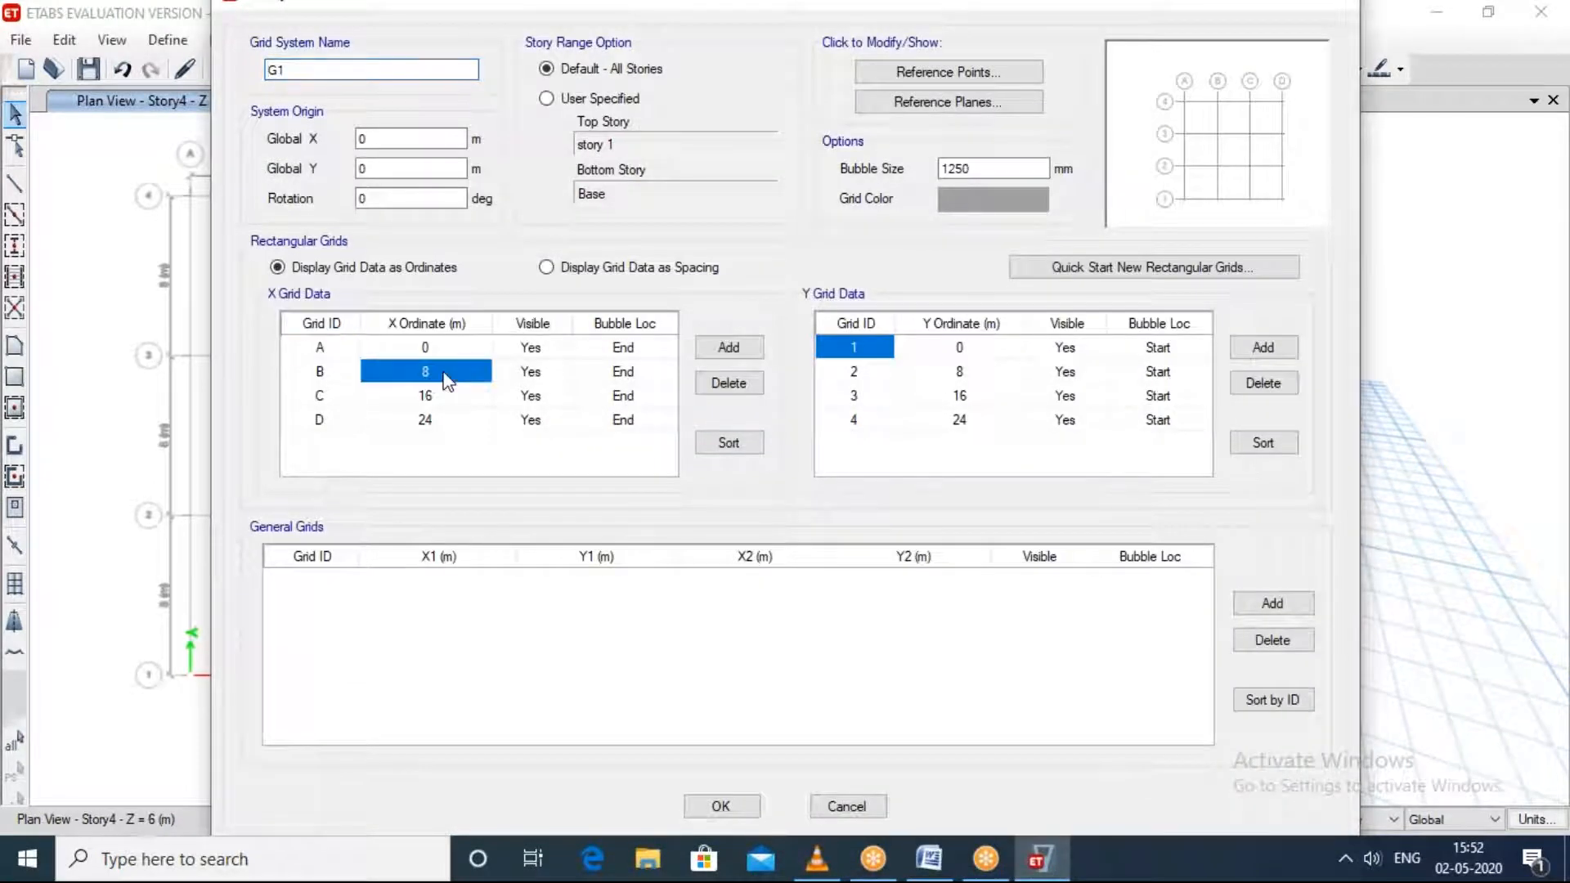
{"action": "left_click", "coordinate": [445, 376]}
{"action": "type", "text": "10"}
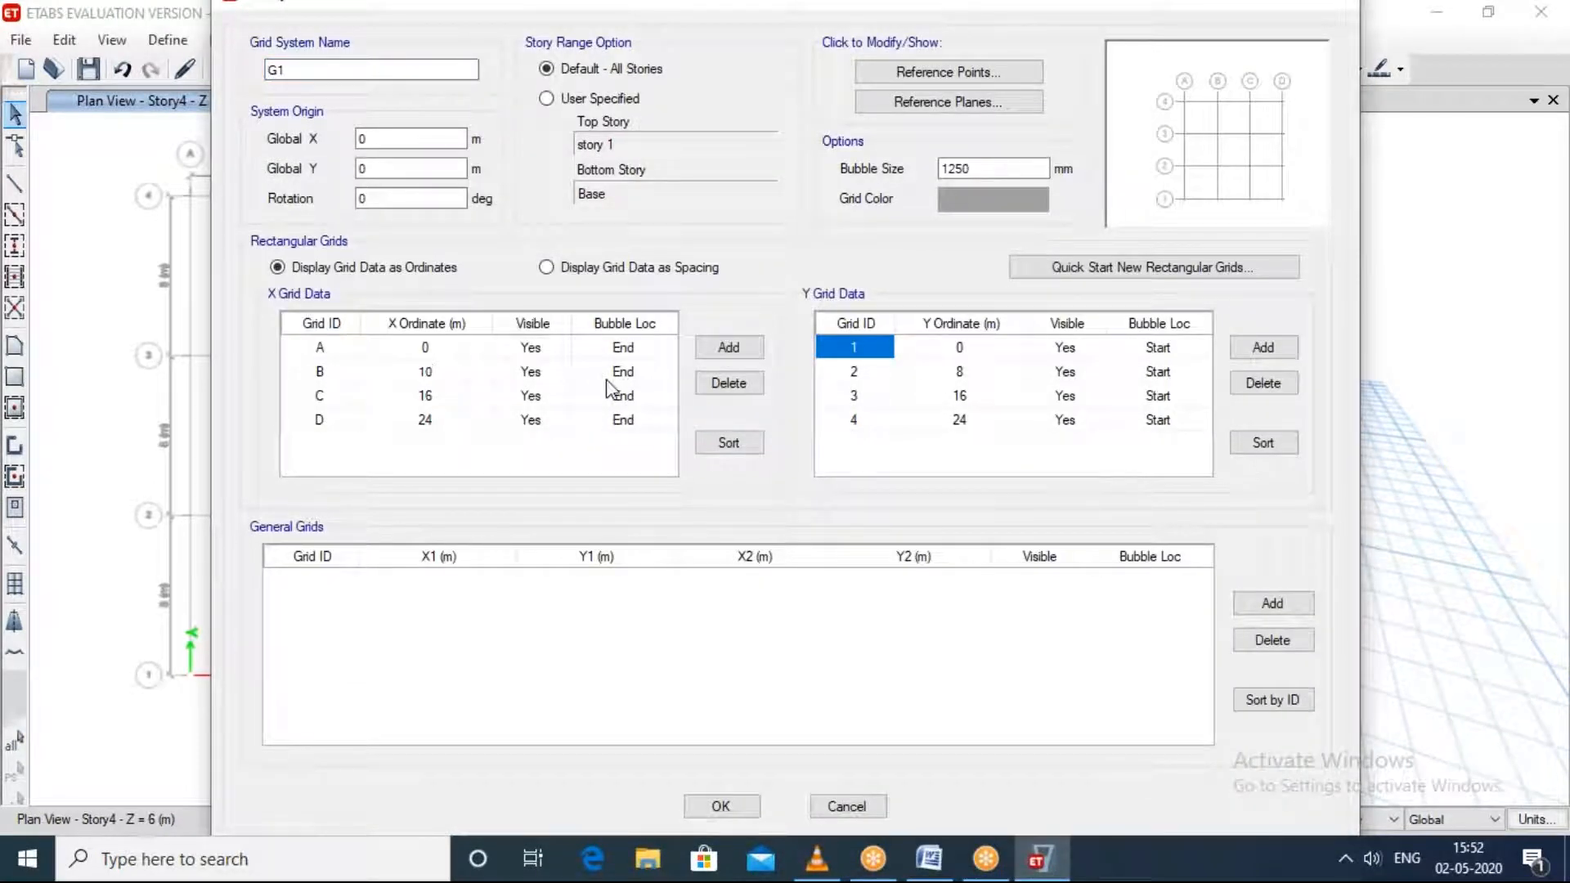
{"action": "left_click", "coordinate": [460, 403]}
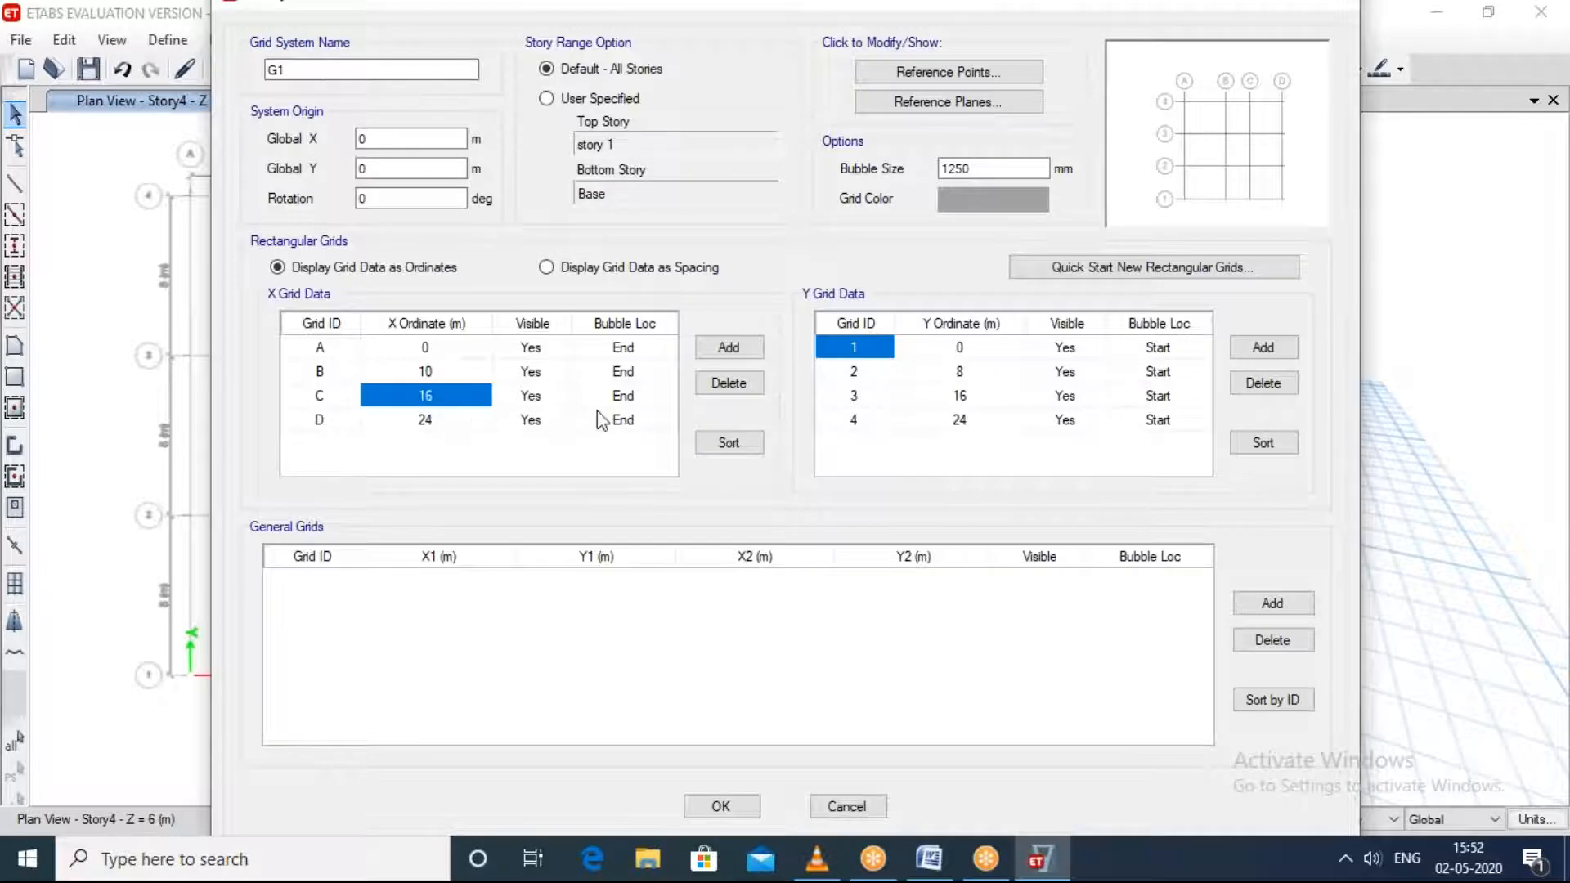
{"action": "left_click", "coordinate": [729, 384]}
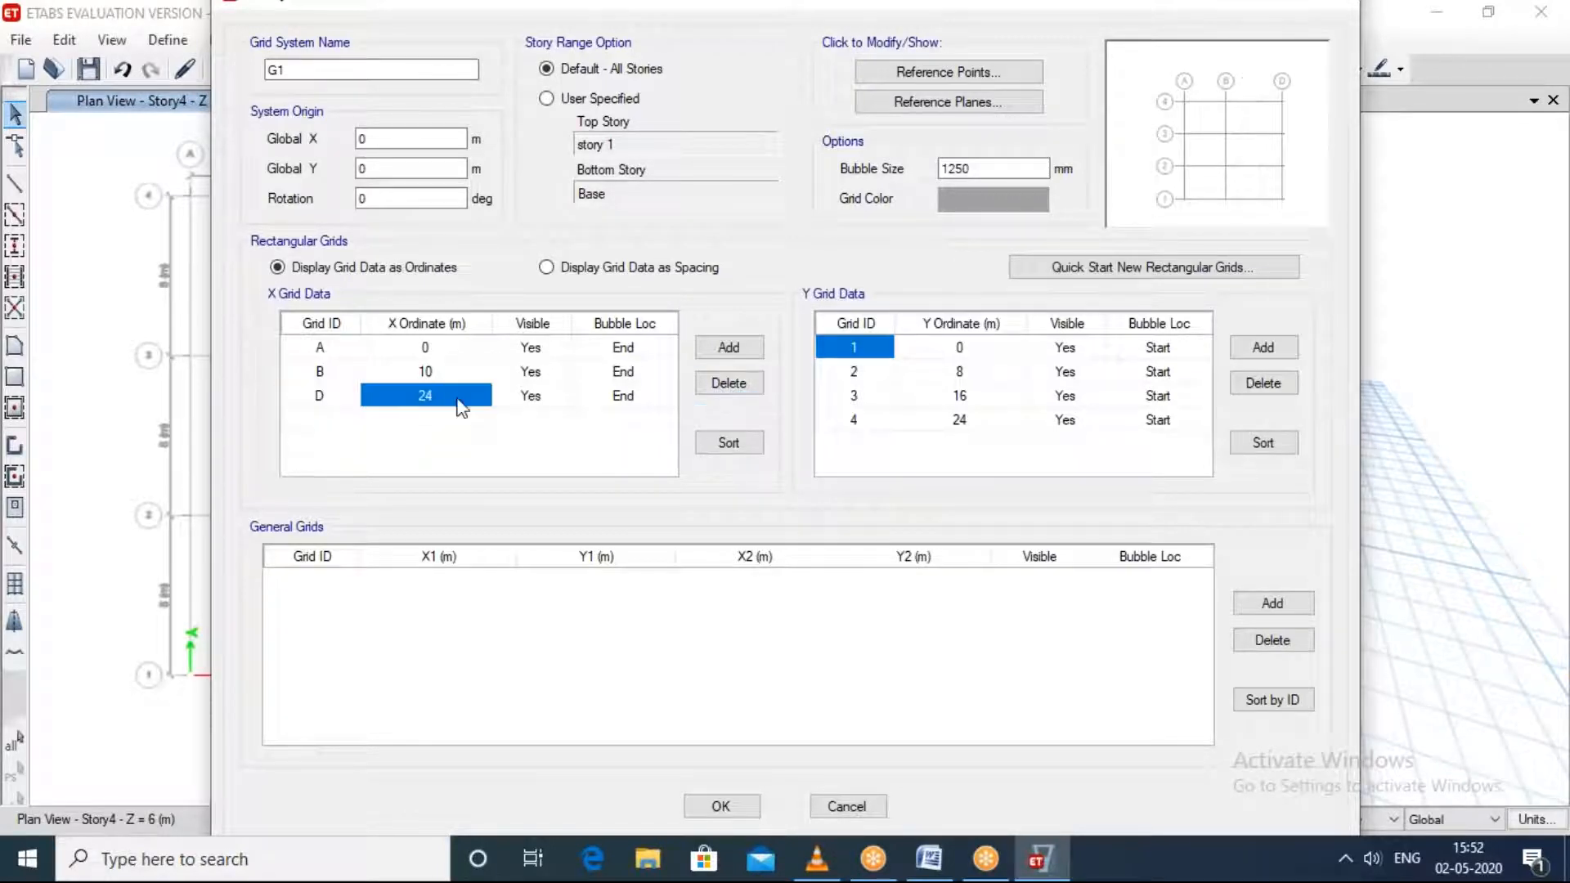
{"action": "left_click", "coordinate": [729, 384]}
Step: Delete Y grids 2, 3 and 4 from grid system G1 and apply the story and grid edits
{"action": "left_click", "coordinate": [999, 377]}
{"action": "left_click", "coordinate": [1255, 383]}
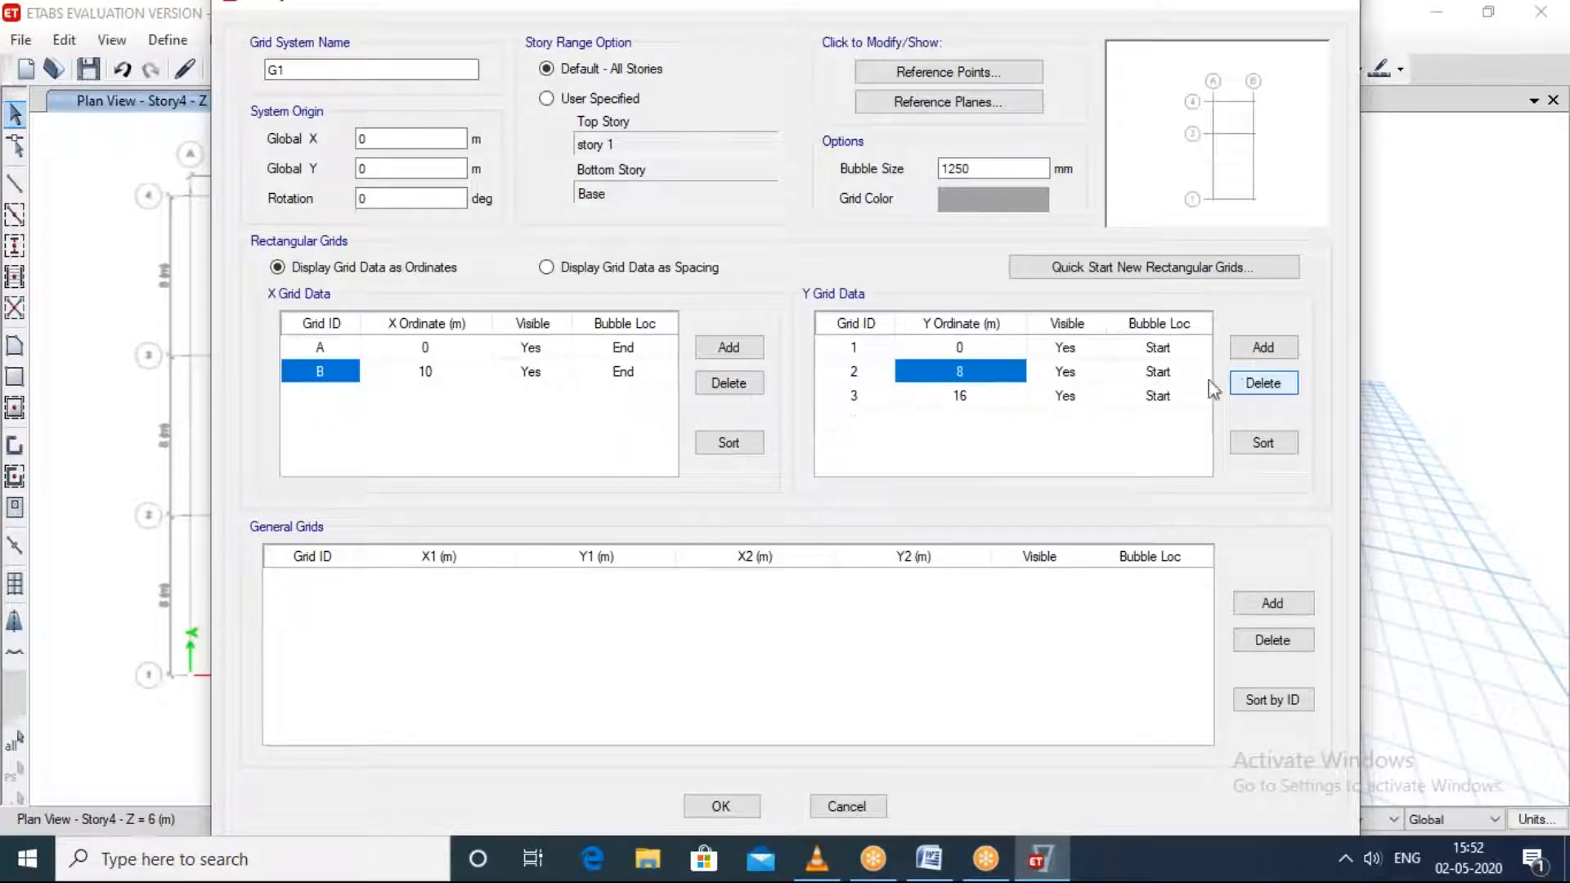
{"action": "left_click", "coordinate": [985, 374]}
{"action": "left_click", "coordinate": [1277, 385]}
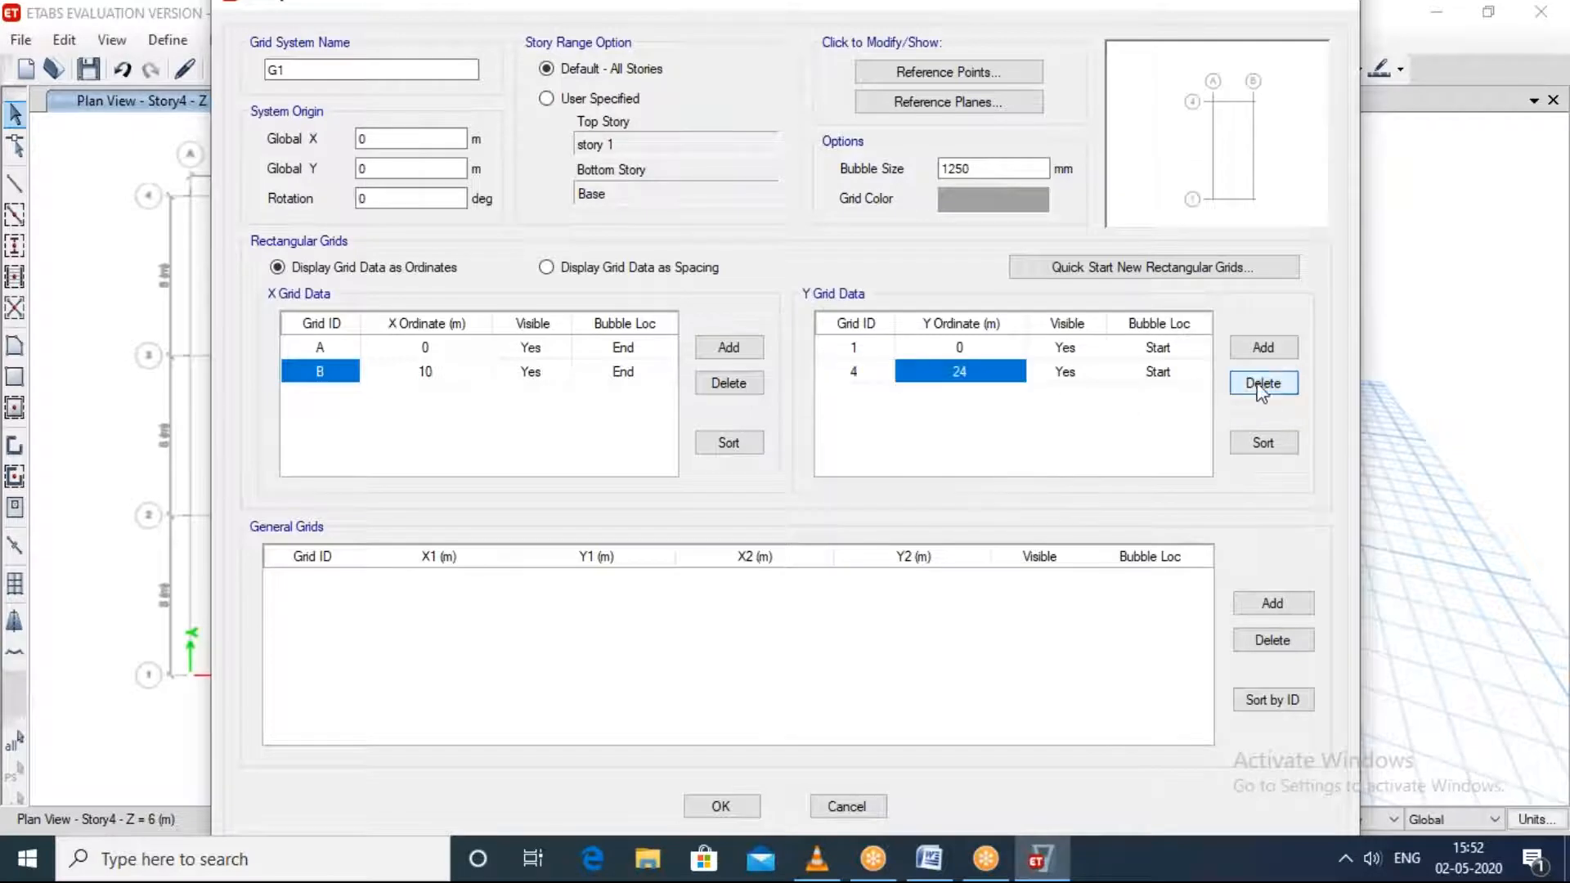
{"action": "left_click", "coordinate": [1259, 389]}
{"action": "left_click", "coordinate": [723, 808]}
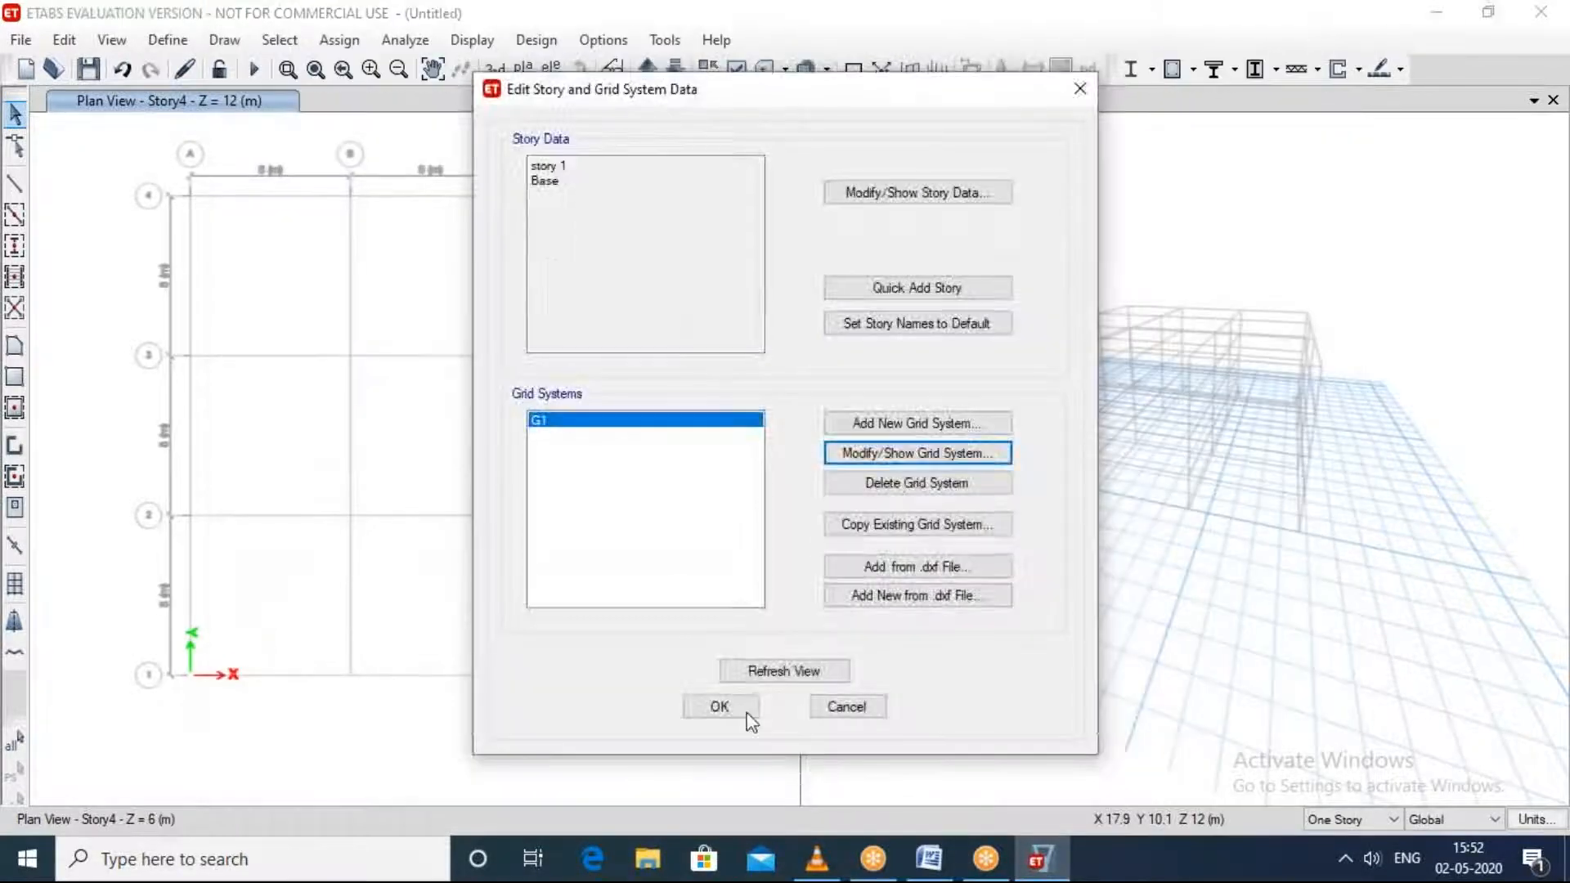
{"action": "left_click", "coordinate": [718, 704]}
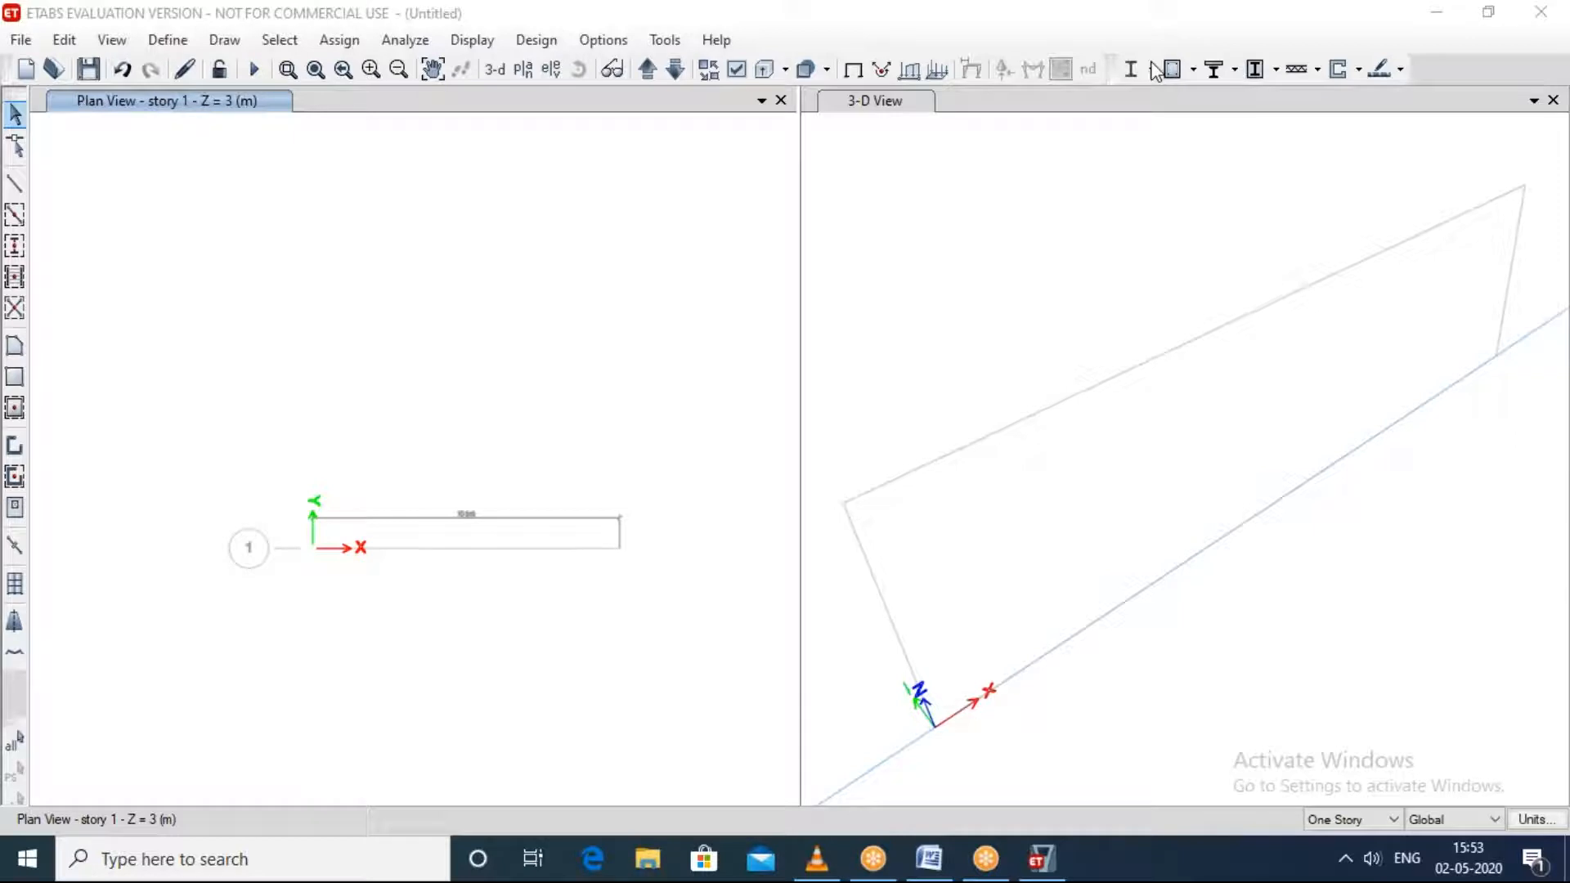
Step: Examine the single-bay, one-story grid in the plan and 3-D views
{"action": "scroll", "coordinate": [536, 494], "scroll_direction": "up", "scroll_amount": 3}
{"action": "scroll", "coordinate": [481, 544], "scroll_direction": "down", "scroll_amount": 3}
{"action": "scroll", "coordinate": [434, 621], "scroll_direction": "up", "scroll_amount": 2}
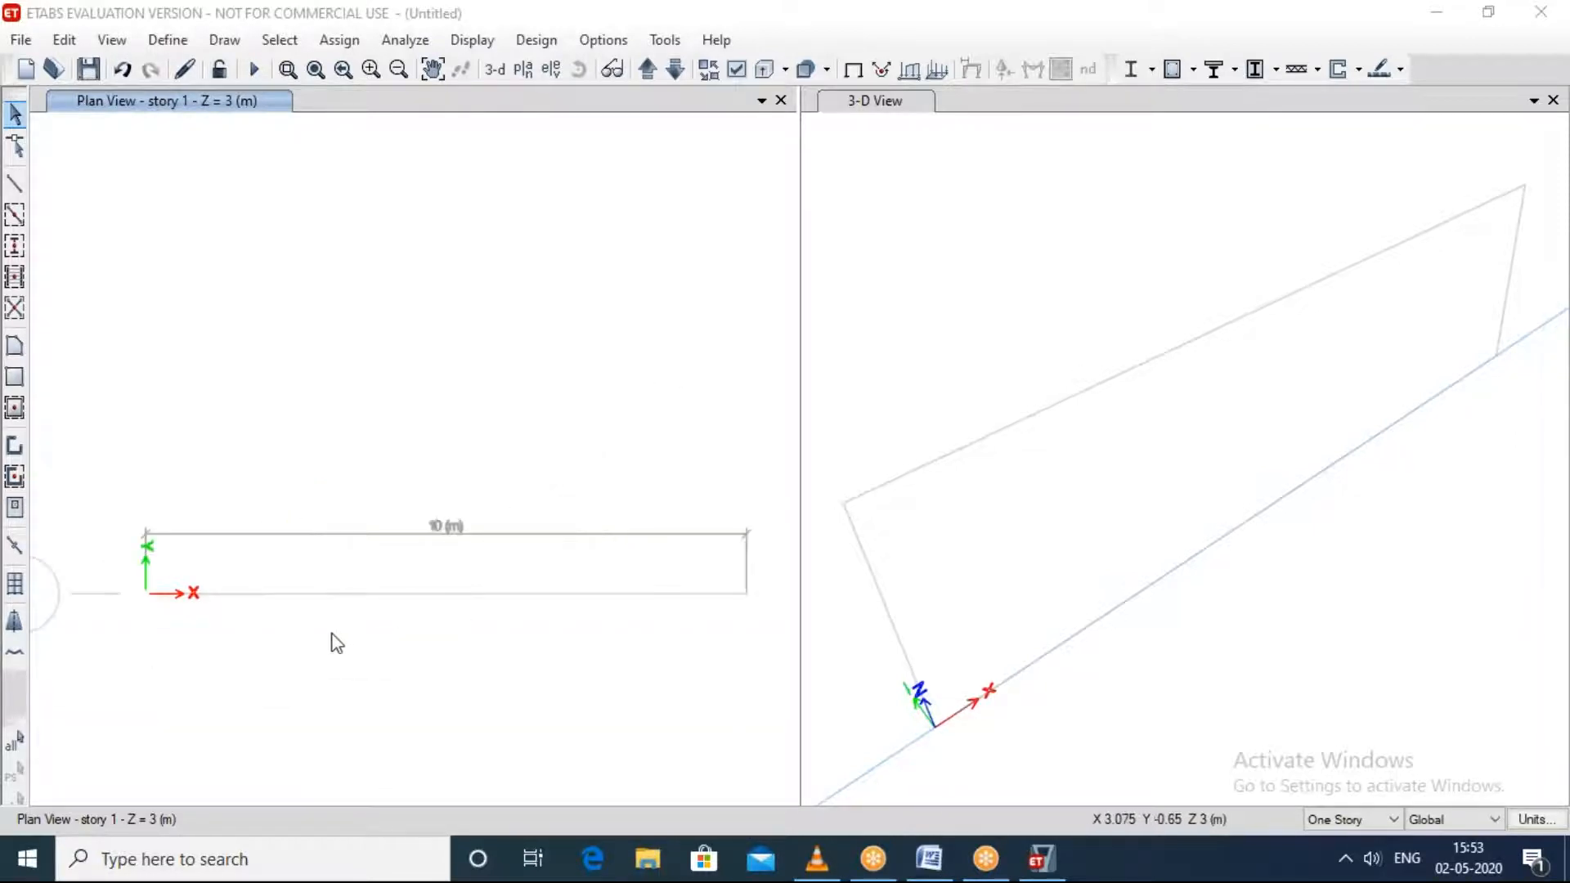
{"action": "middle_click_drag", "start_coordinate": [271, 637], "coordinate": [248, 580]}
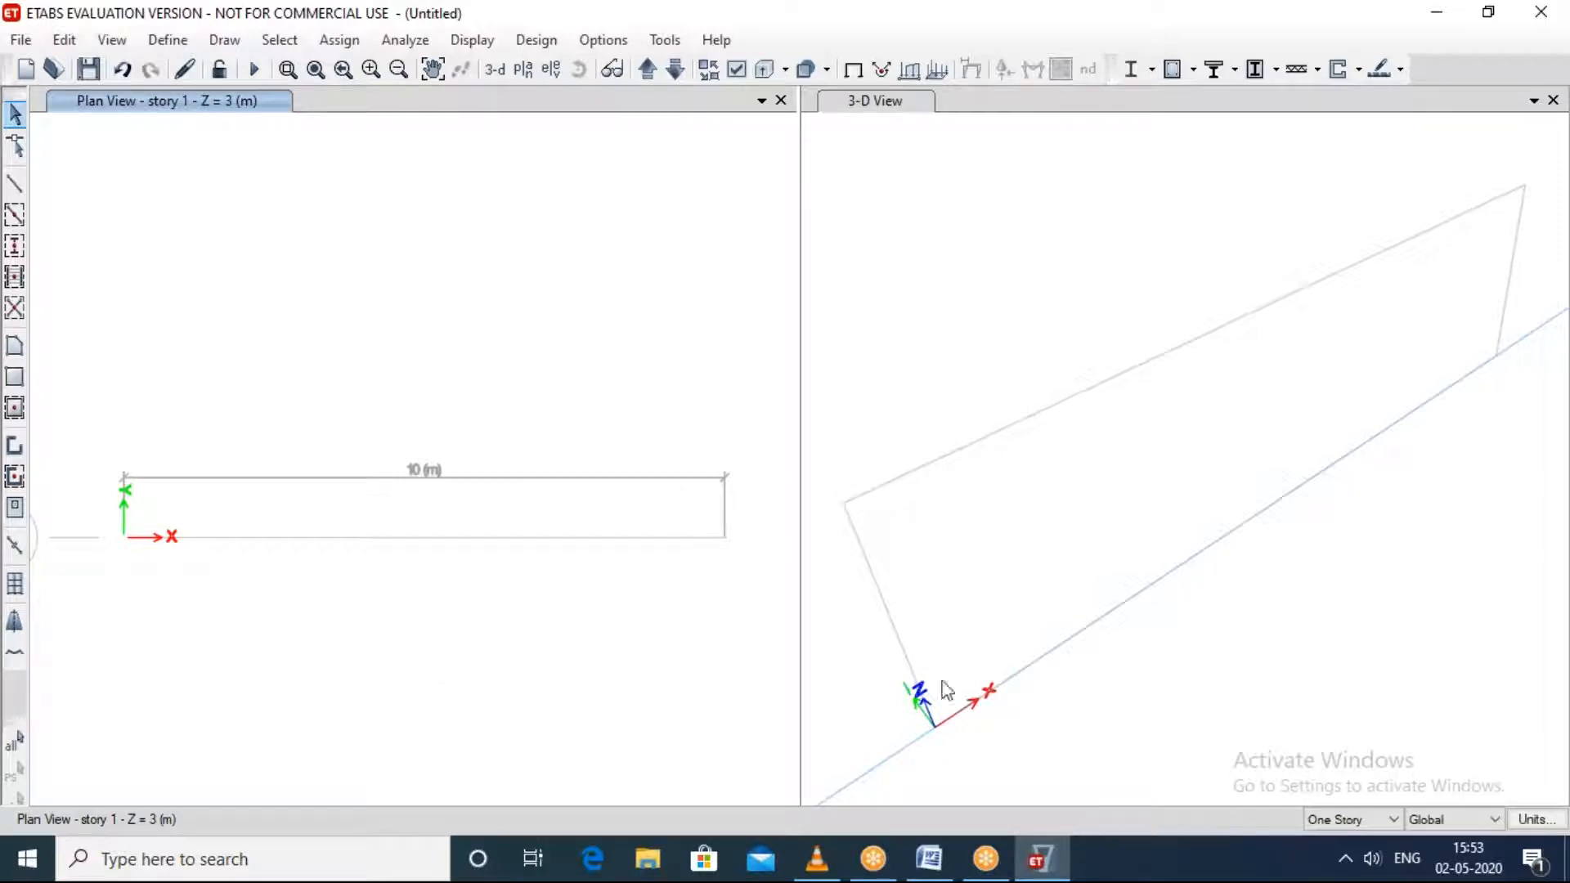
{"action": "left_click", "coordinate": [1297, 569]}
{"action": "middle_click_drag", "start_coordinate": [1296, 569], "coordinate": [1284, 540]}
{"action": "scroll", "coordinate": [1279, 530], "scroll_direction": "down", "scroll_amount": 3}
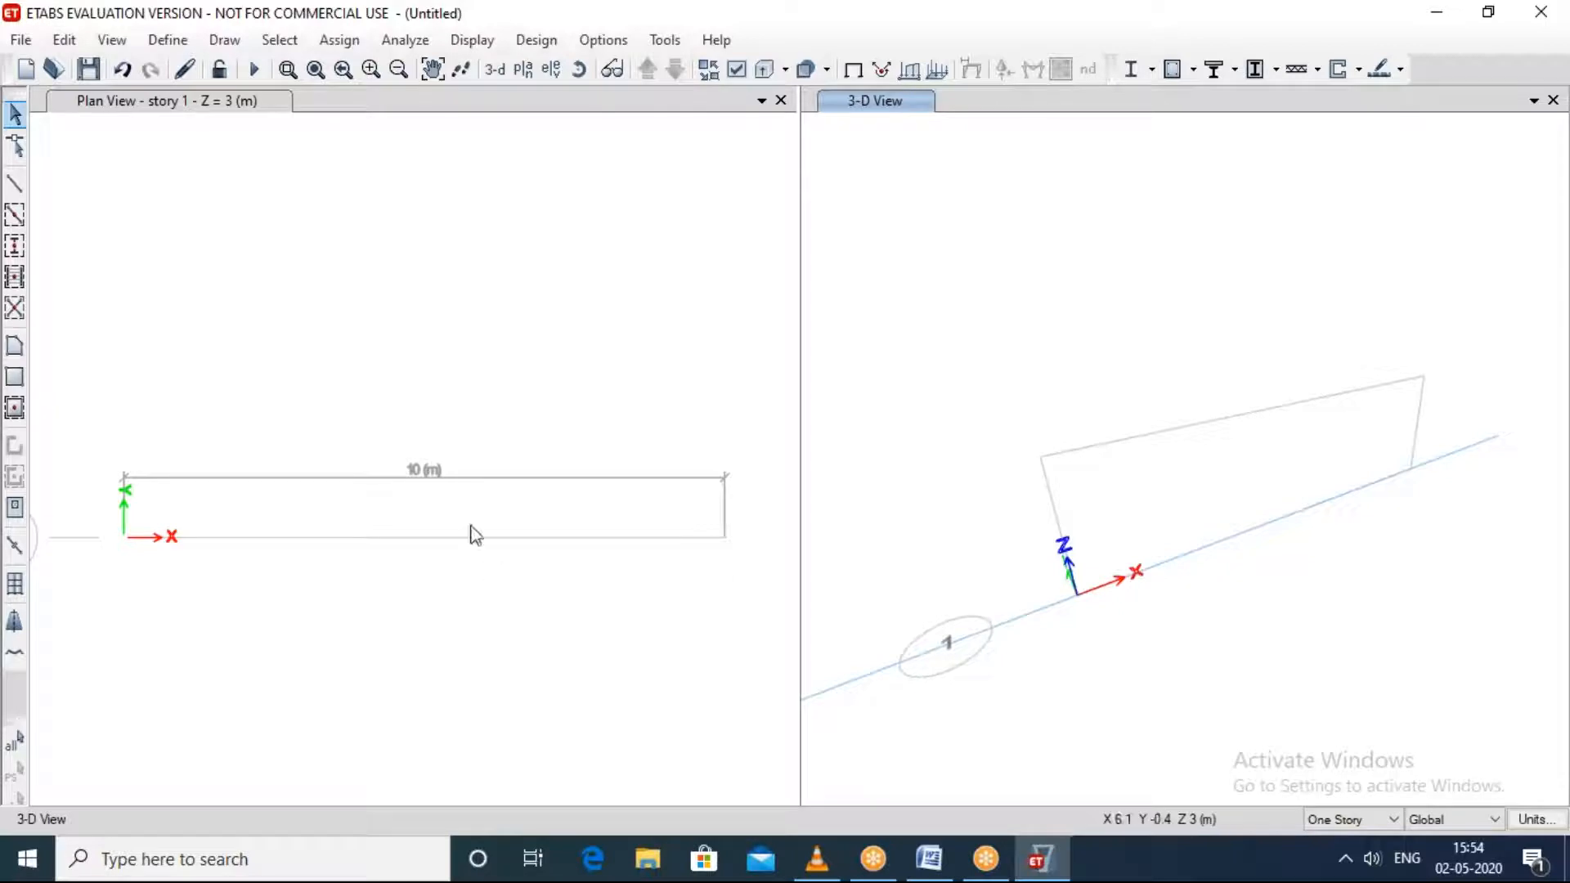
{"action": "left_click", "coordinate": [459, 402]}
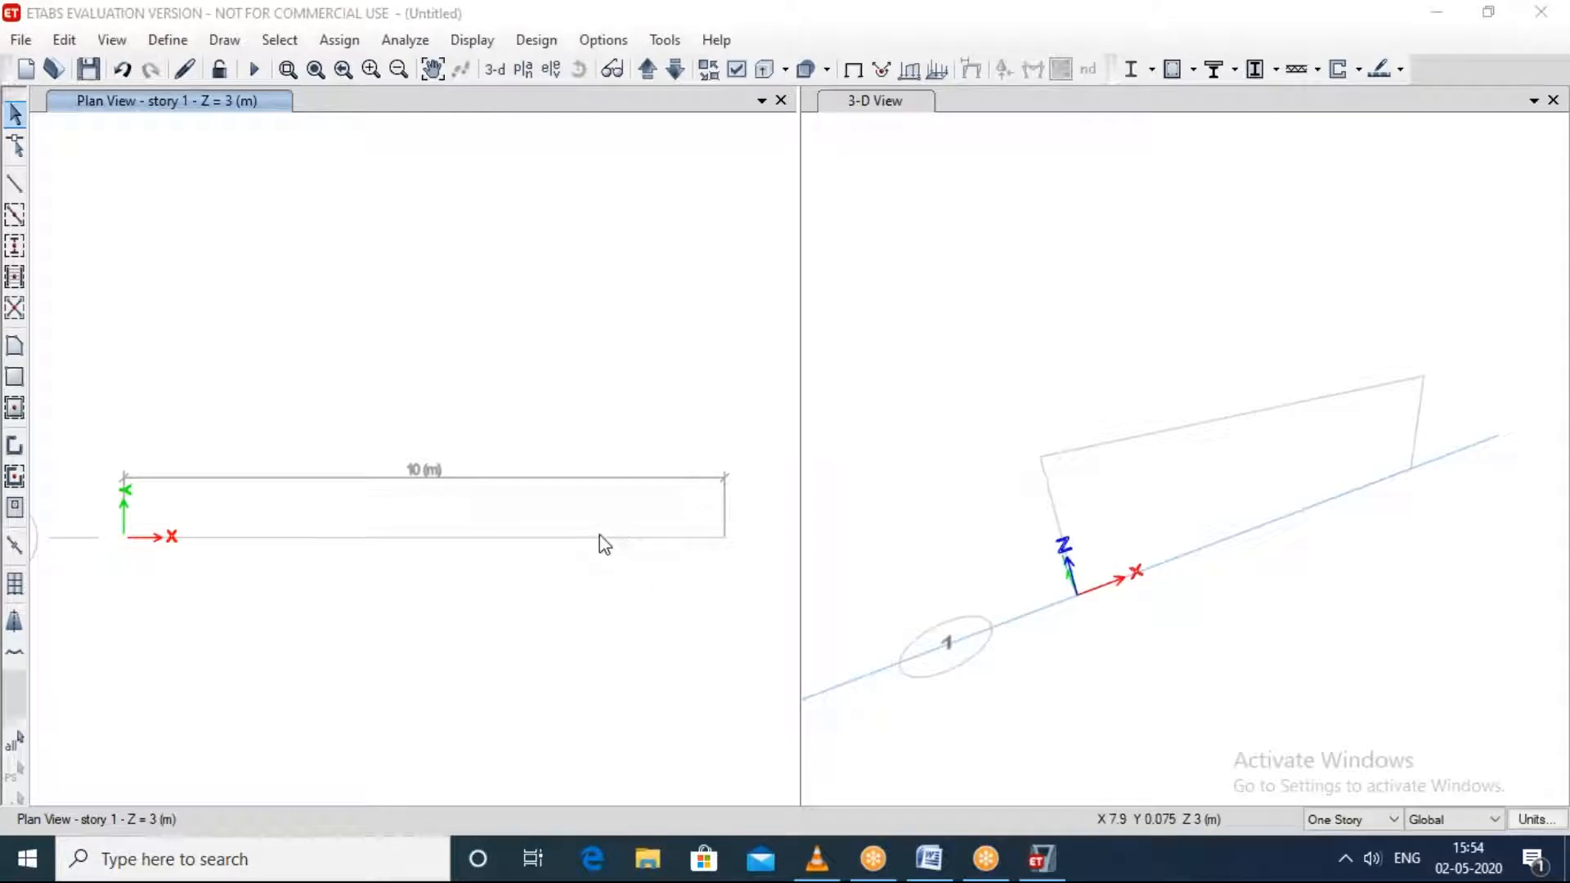
{"action": "left_click", "coordinate": [542, 285]}
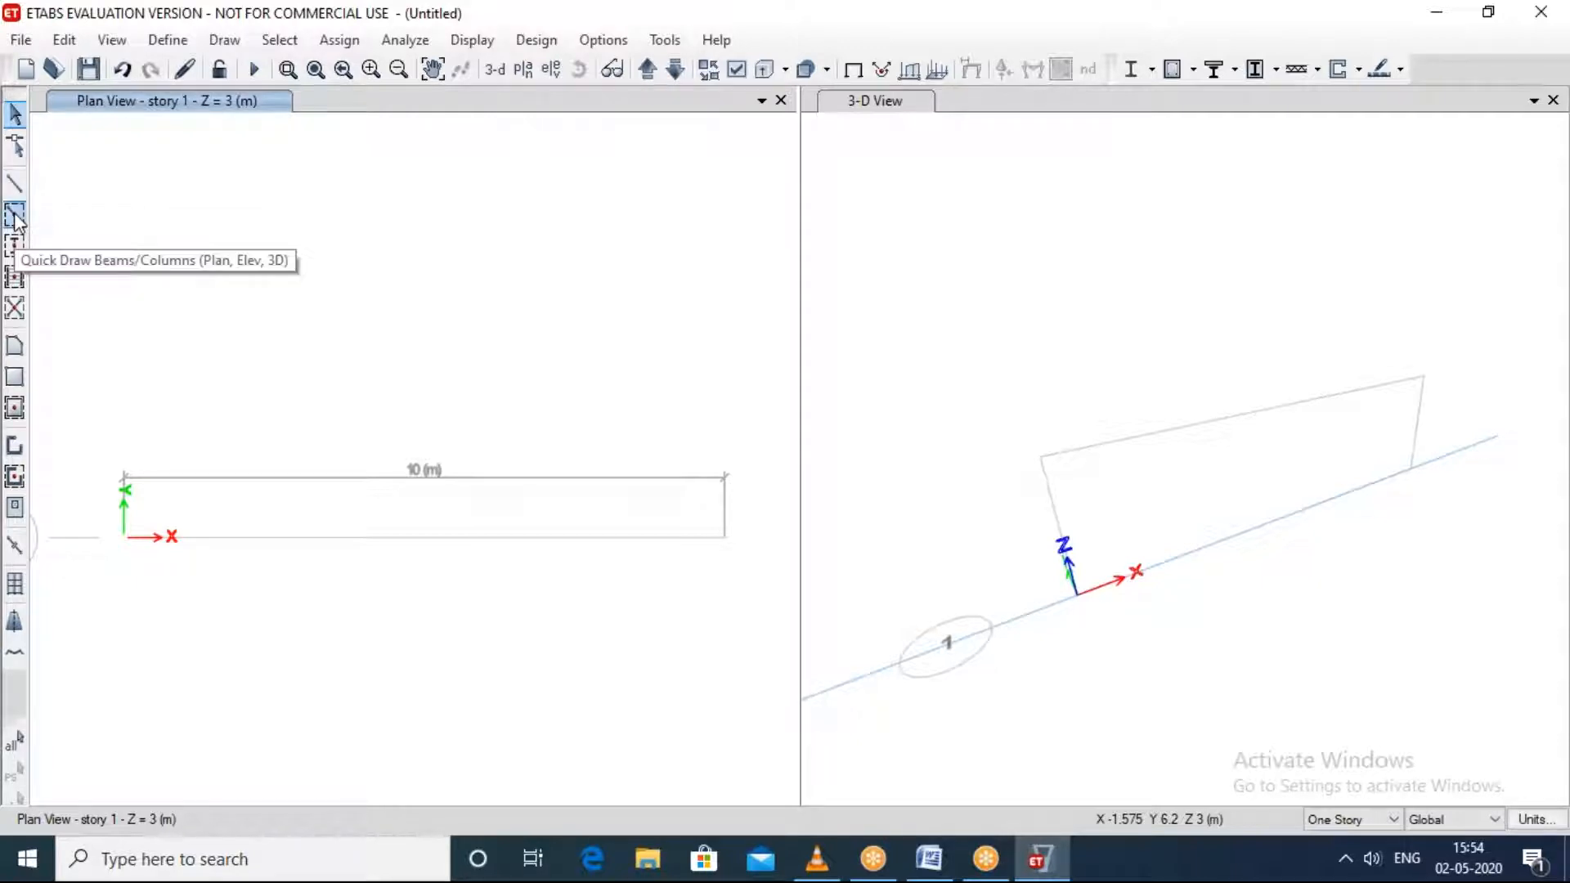
Step: Draw a straight A-LatBm frame beam along grid 1 from A to B at story 1, with continuous moment releases
{"action": "left_click", "coordinate": [15, 183]}
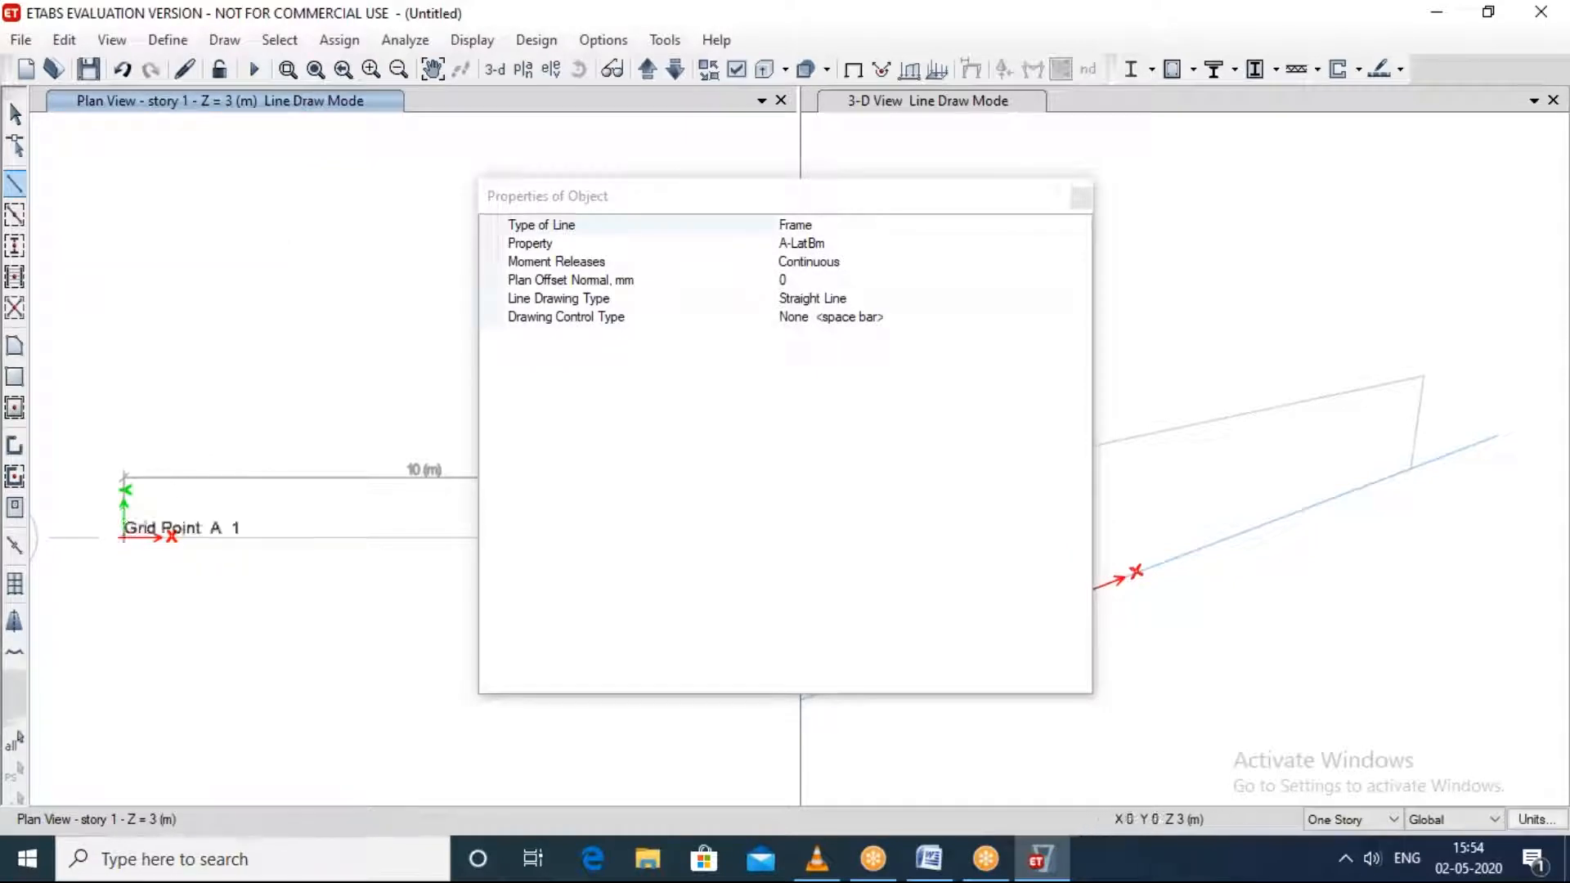
{"action": "left_click_drag", "start_coordinate": [628, 204], "coordinate": [1277, 178]}
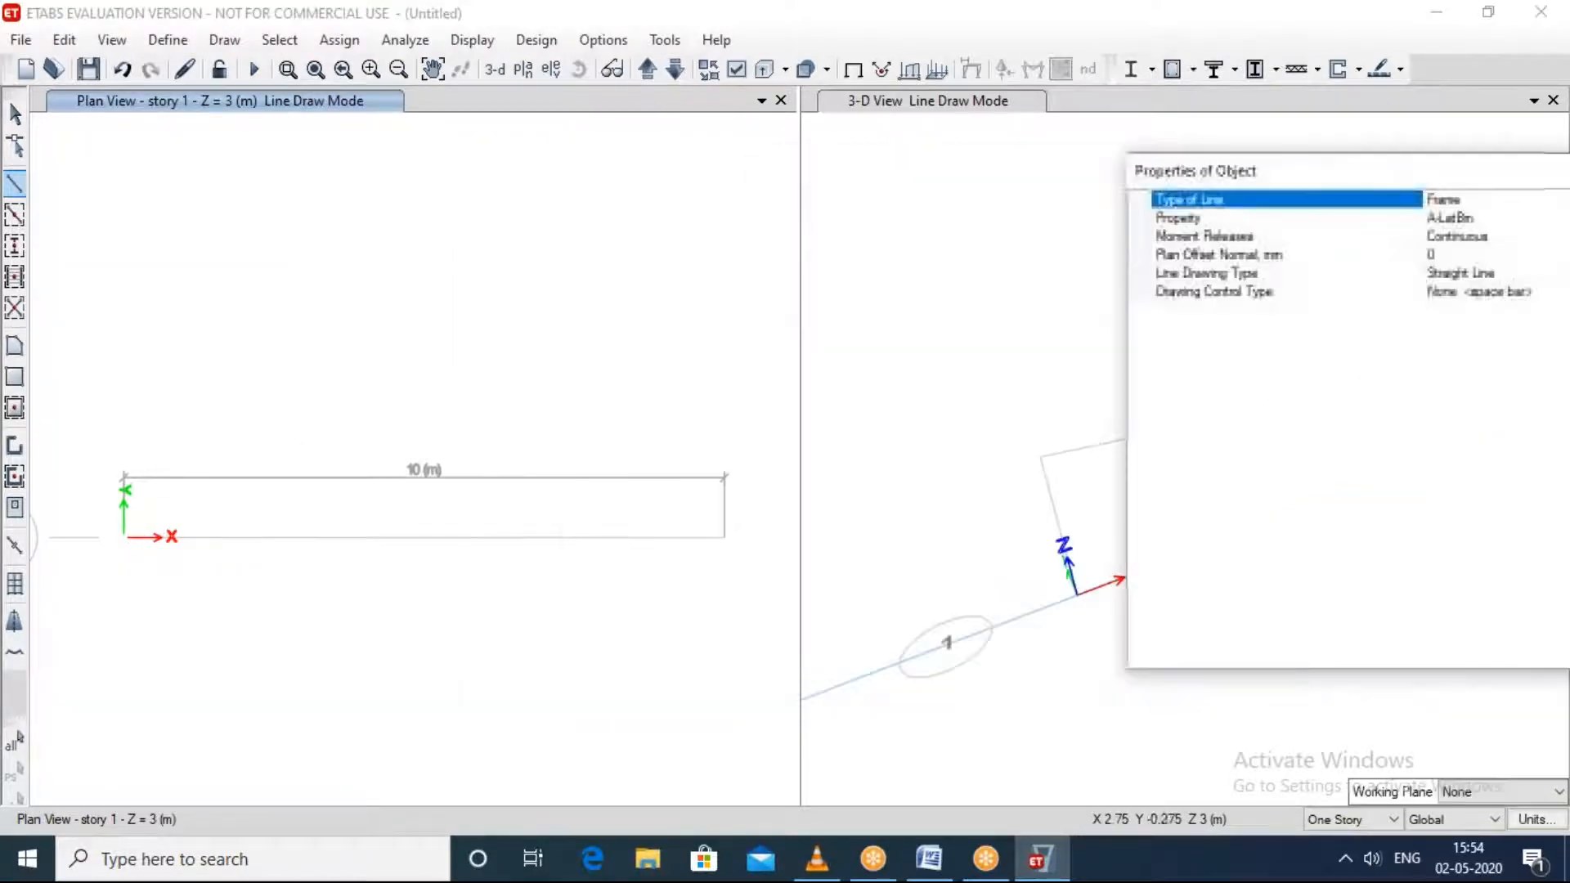
{"action": "left_click", "coordinate": [123, 536]}
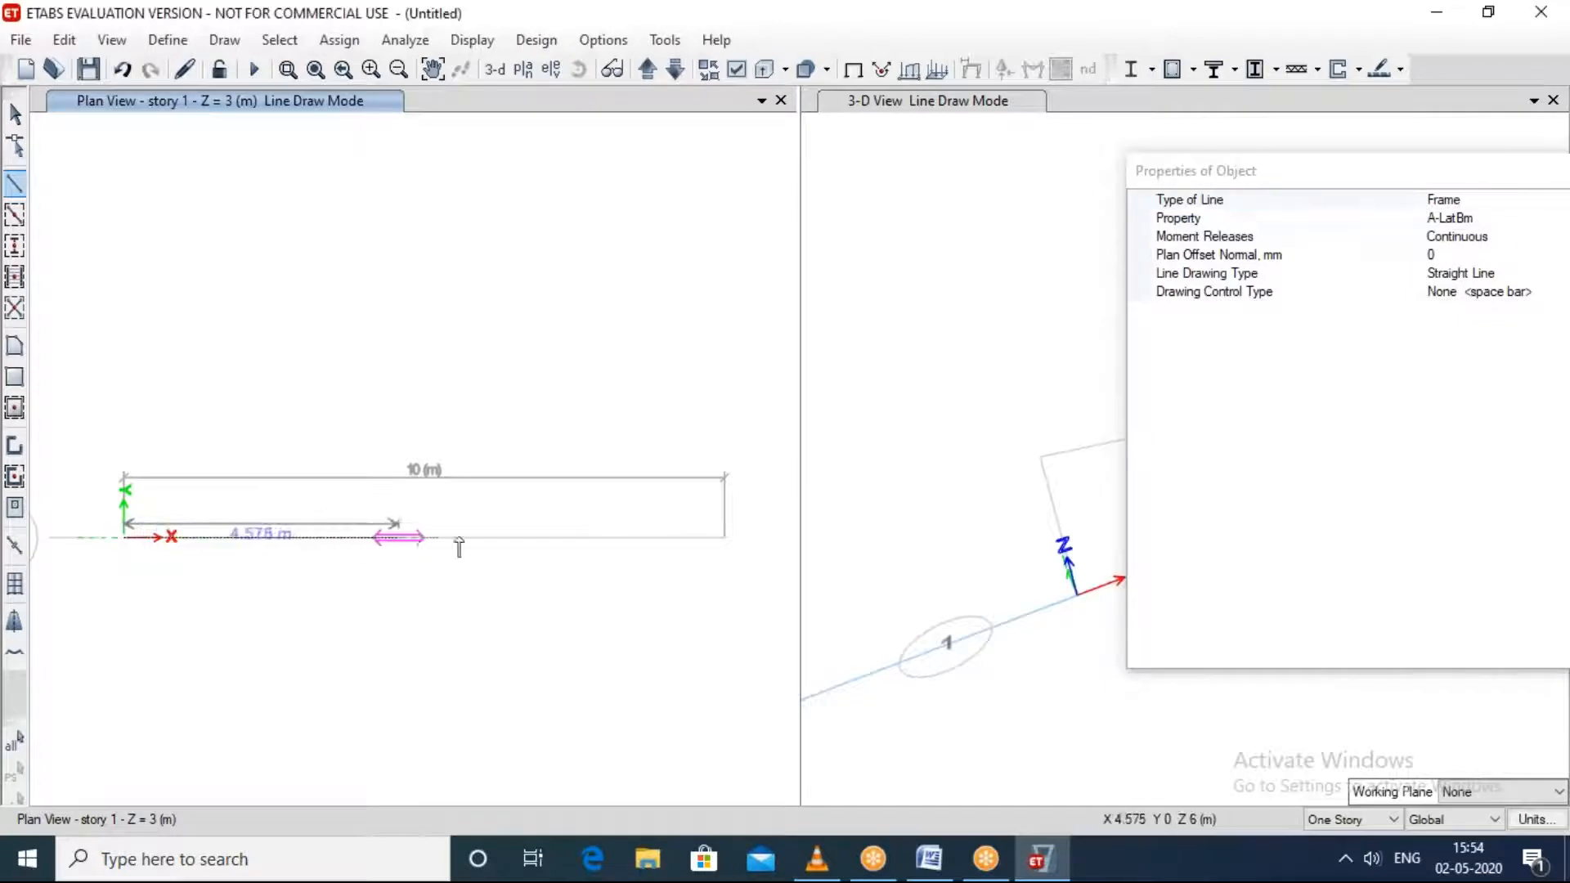
{"action": "left_click", "coordinate": [727, 537]}
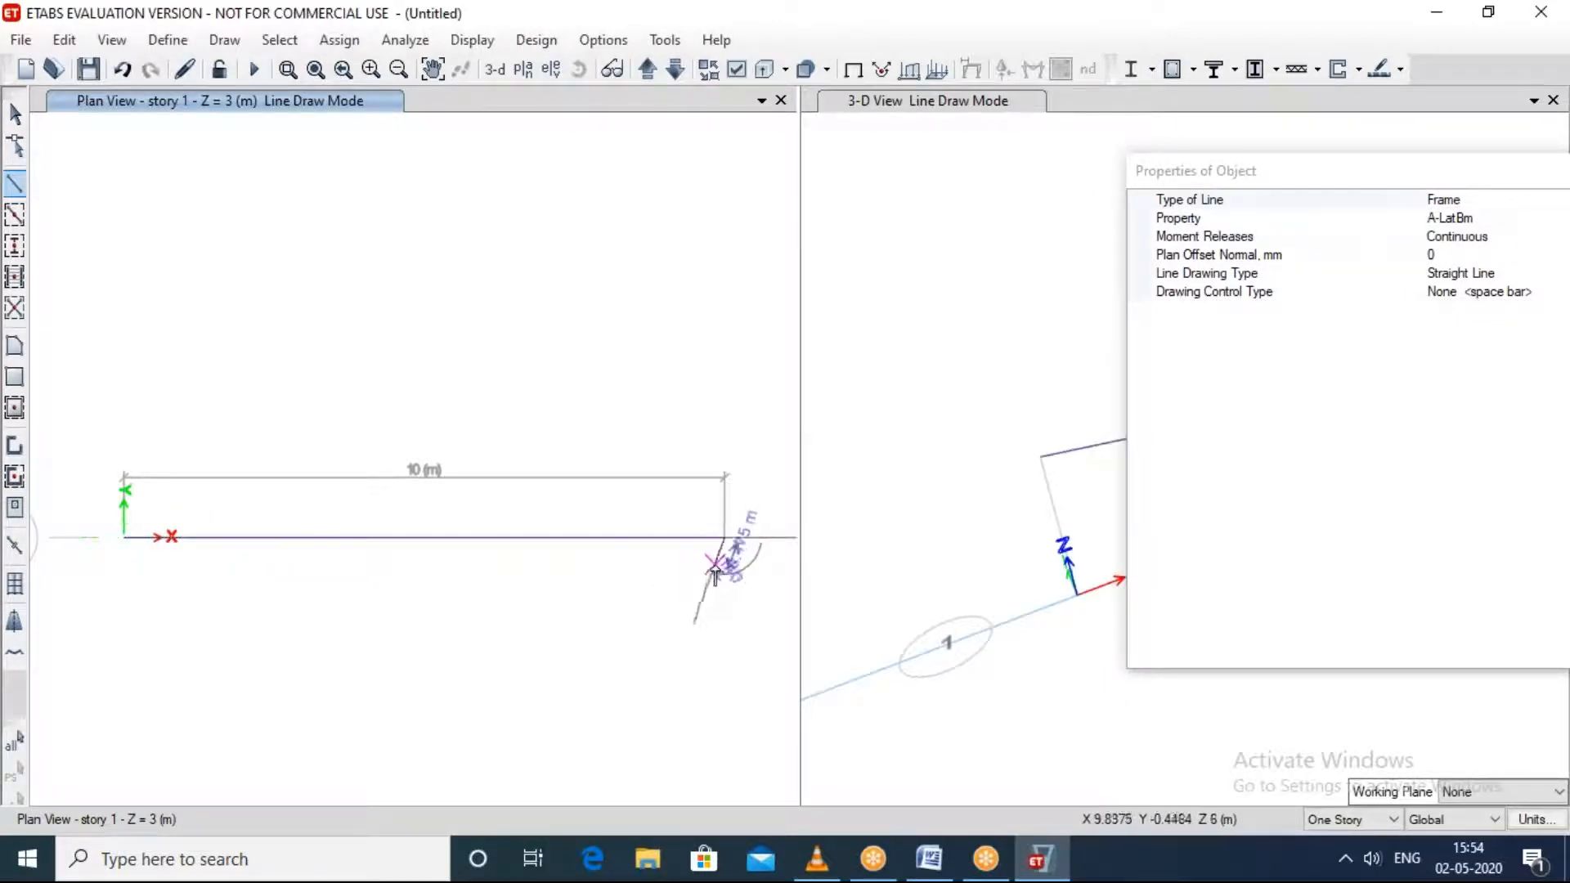
{"action": "key", "text": "Escape"}
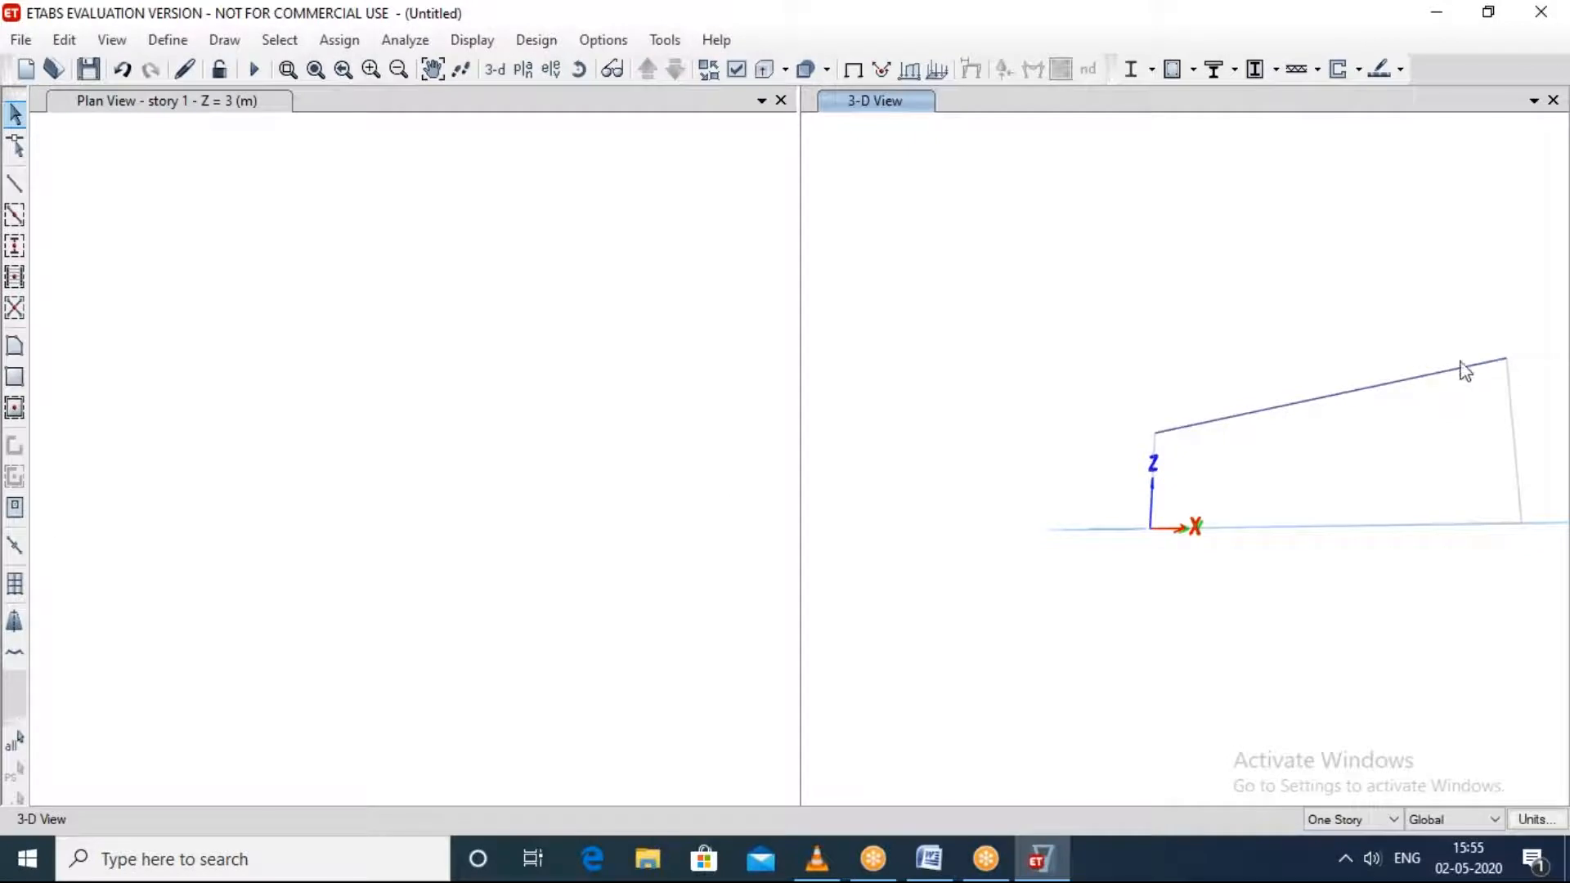
{"action": "mouse_move", "coordinate": [1371, 459]}
{"action": "middle_mouse_down", "text": "shift"}
{"action": "mouse_move", "coordinate": [1324, 505]}
{"action": "mouse_move", "coordinate": [927, 605]}
{"action": "middle_mouse_up", "text": "shift"}
{"action": "left_click", "coordinate": [227, 448]}
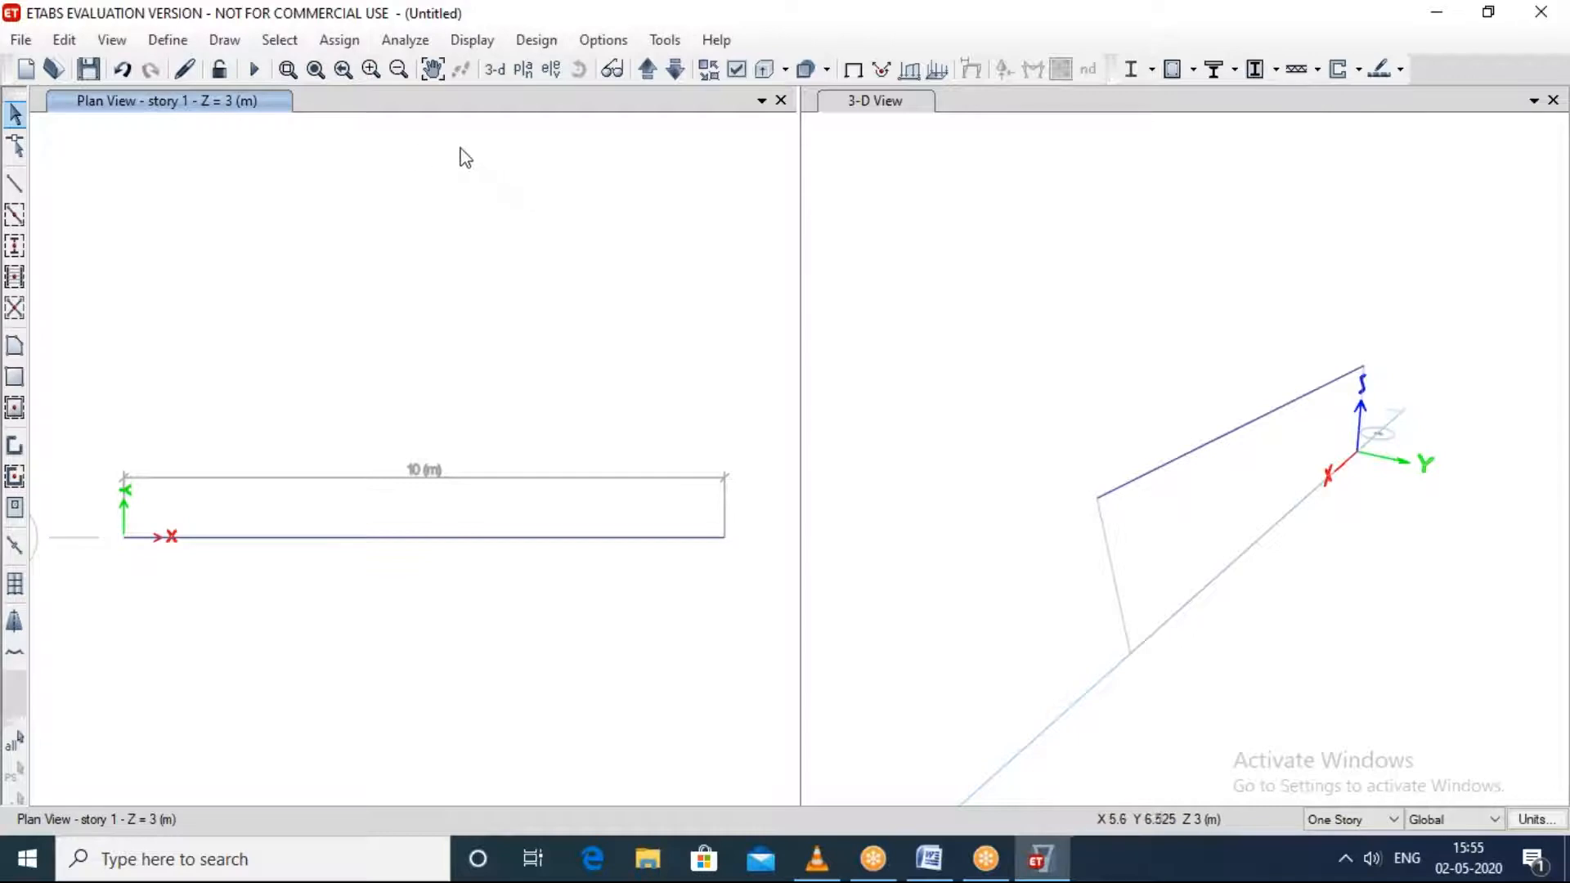
{"action": "left_click", "coordinate": [320, 48]}
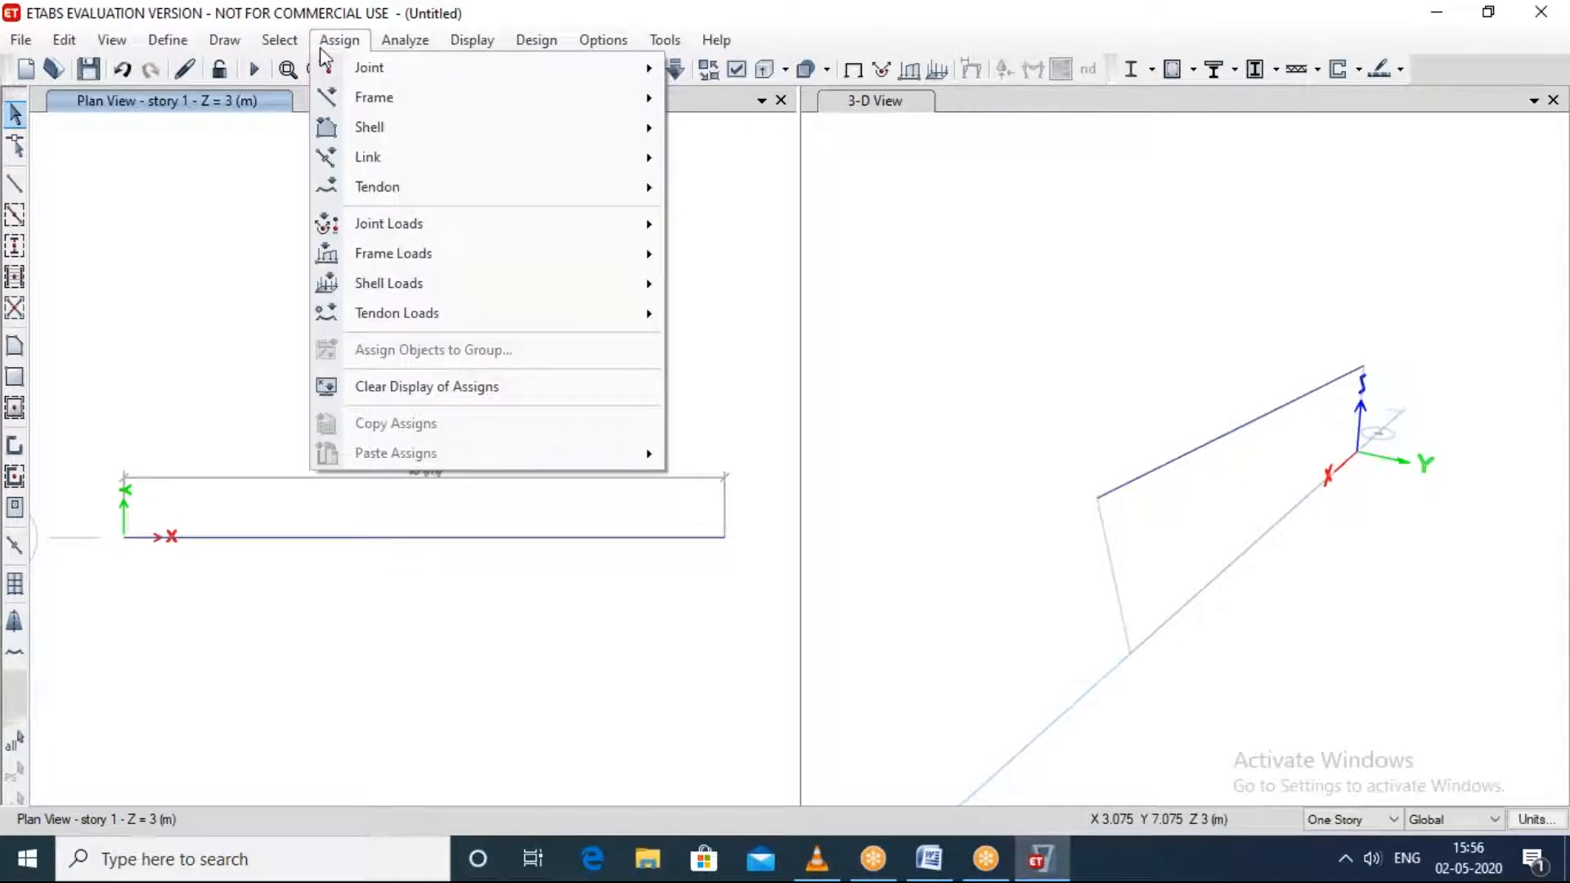
{"action": "mouse_move", "coordinate": [386, 82]}
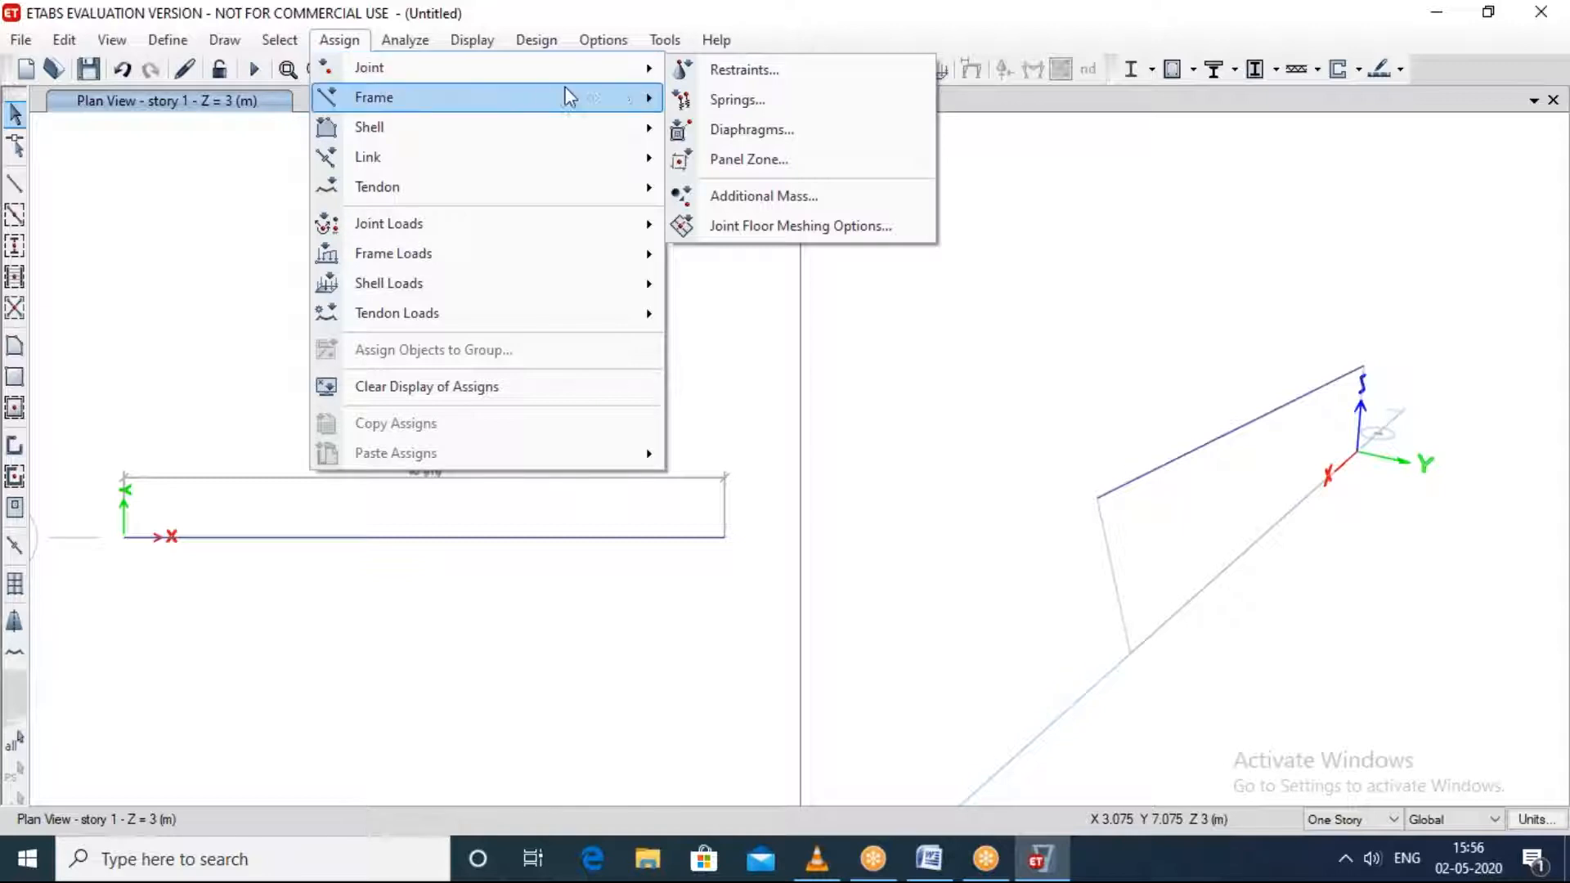
{"action": "left_click", "coordinate": [721, 70]}
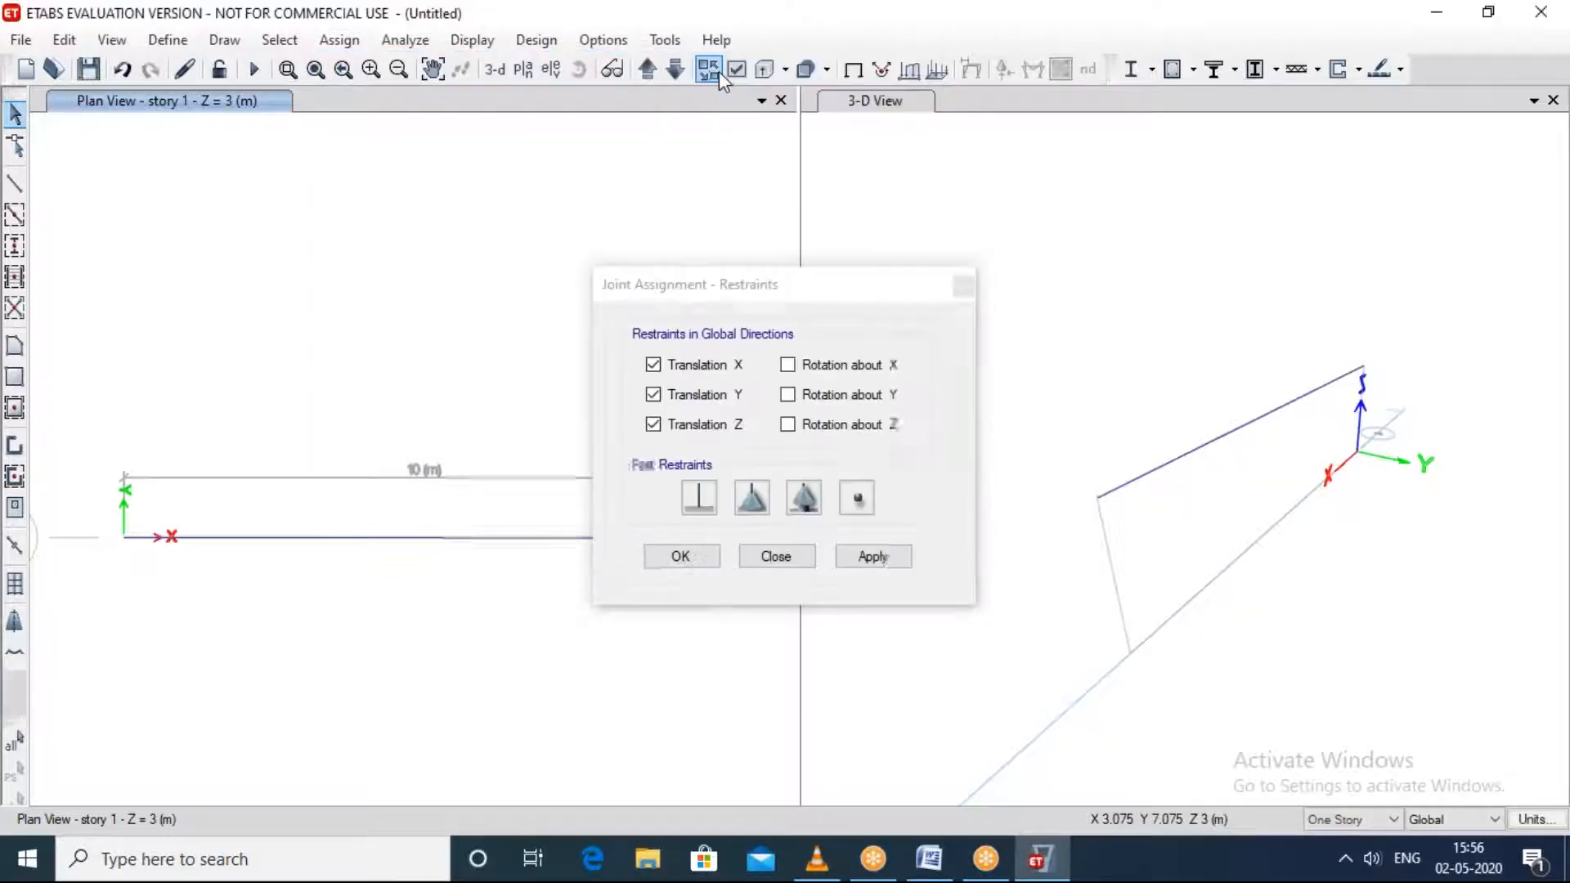
{"action": "left_click", "coordinate": [959, 286]}
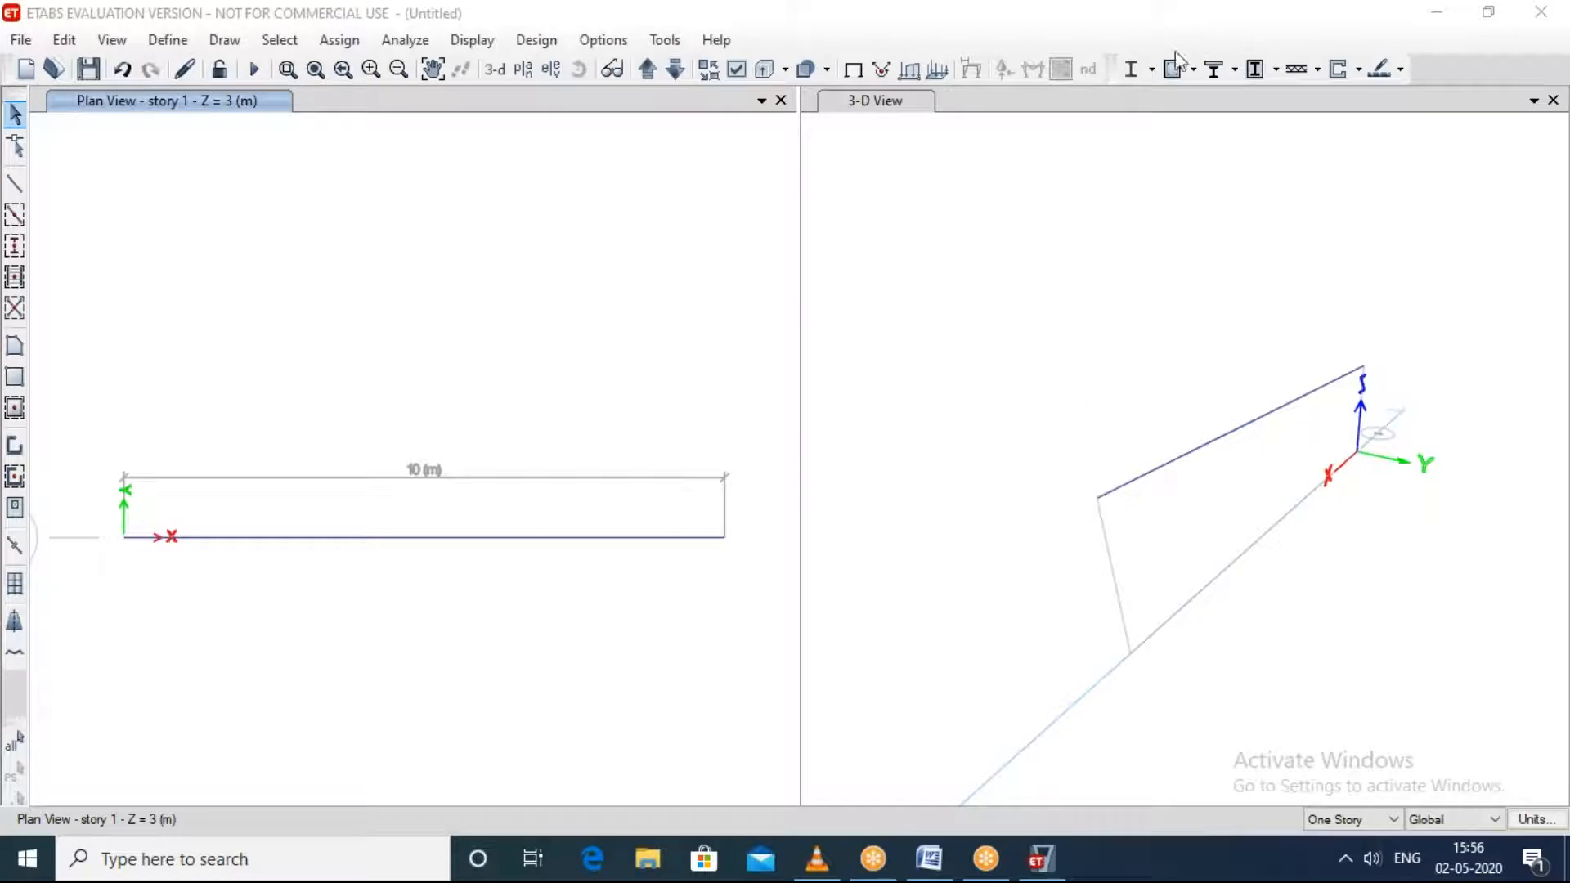
Step: Assign fixed restraints, with all translations and rotations restrained, to the beam's end joints at B-1 and A-1 on story 1
{"action": "left_click", "coordinate": [335, 49]}
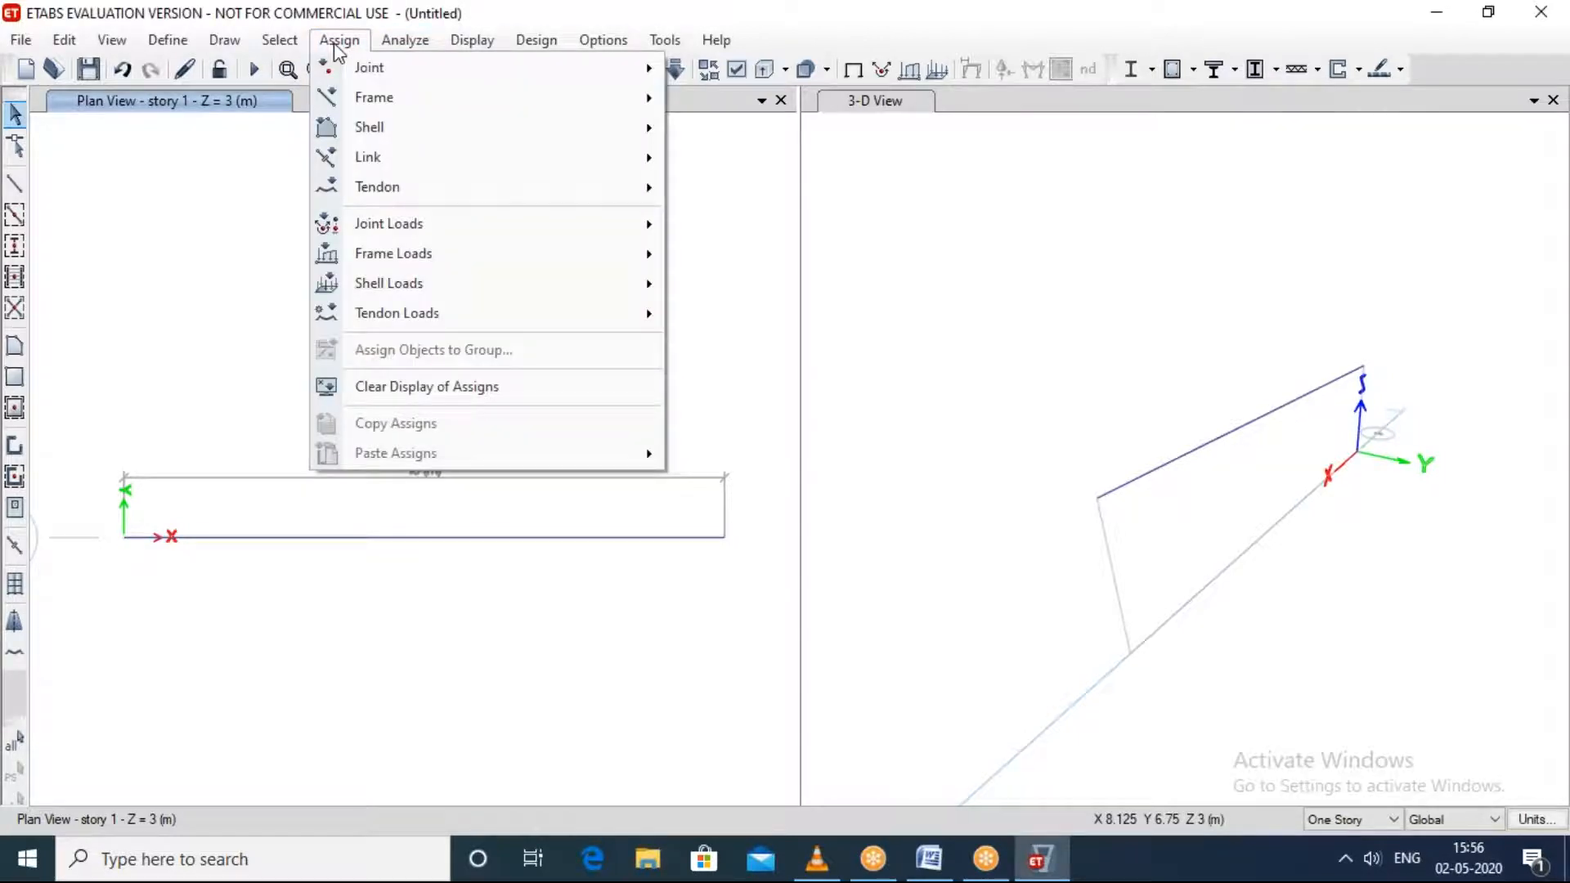
{"action": "left_click", "coordinate": [335, 45]}
{"action": "left_click", "coordinate": [458, 45]}
{"action": "mouse_move", "coordinate": [348, 47]}
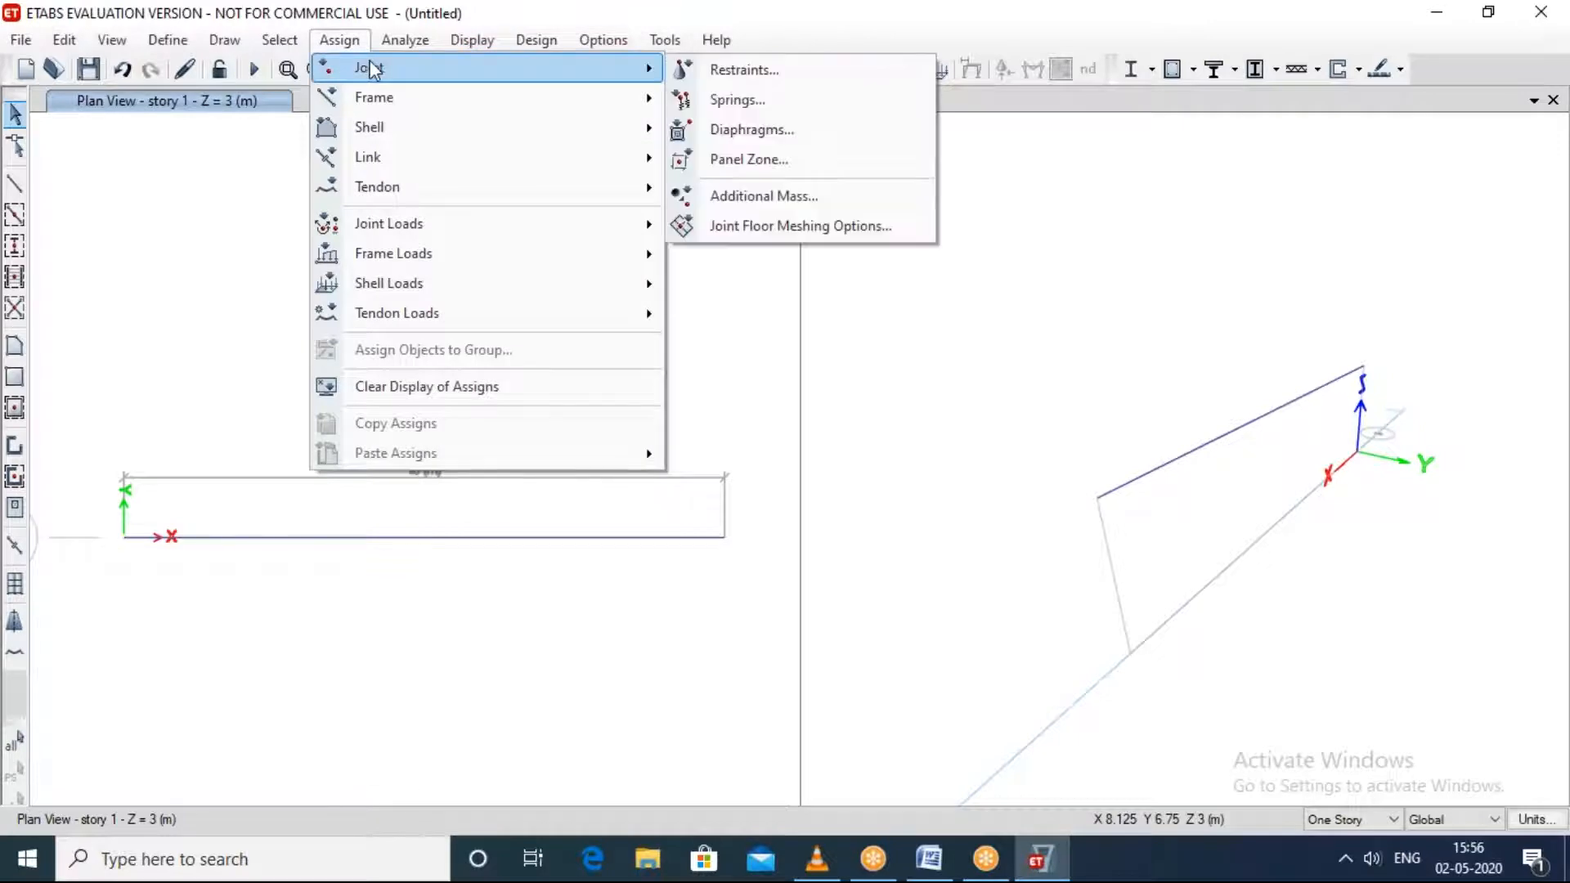
{"action": "left_click", "coordinate": [713, 68]}
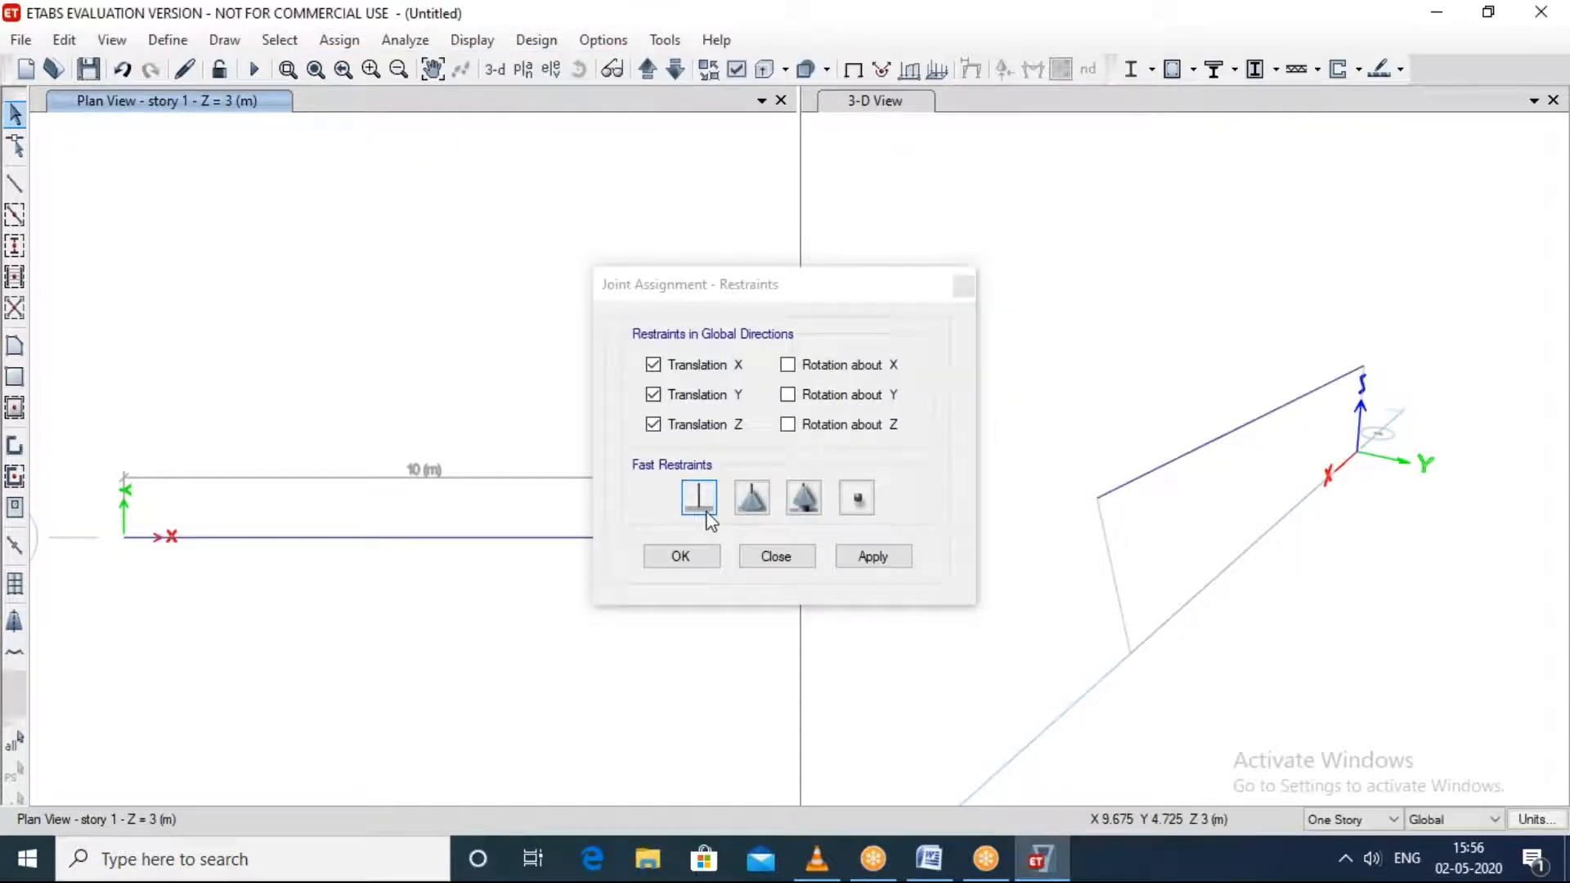
{"action": "left_click", "coordinate": [701, 505]}
{"action": "left_click_drag", "start_coordinate": [776, 278], "coordinate": [1020, 88]}
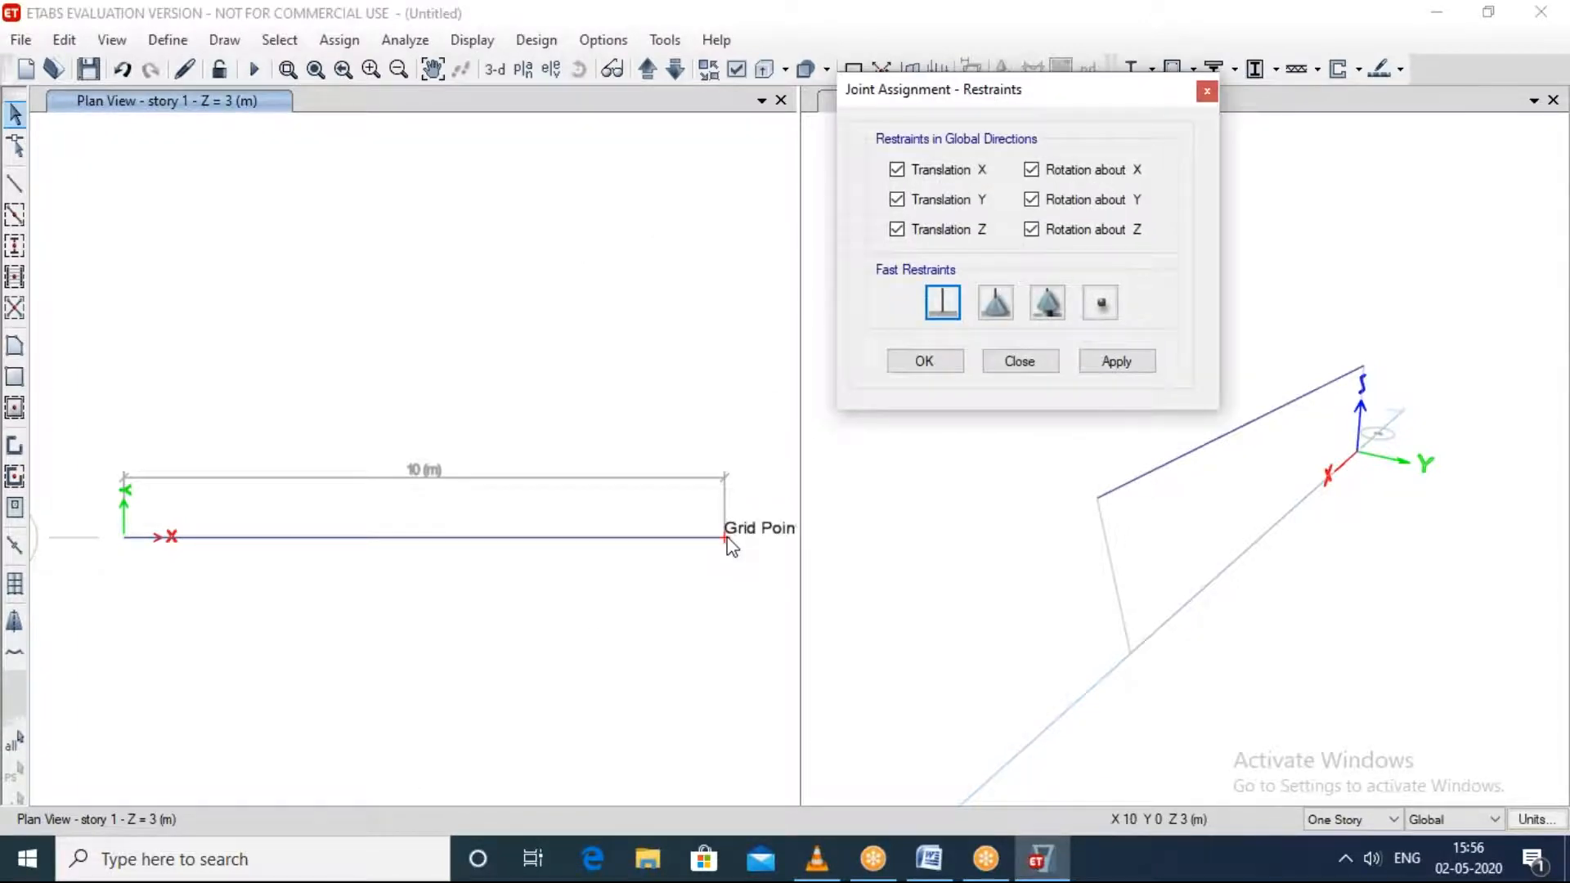
{"action": "left_click", "coordinate": [725, 538]}
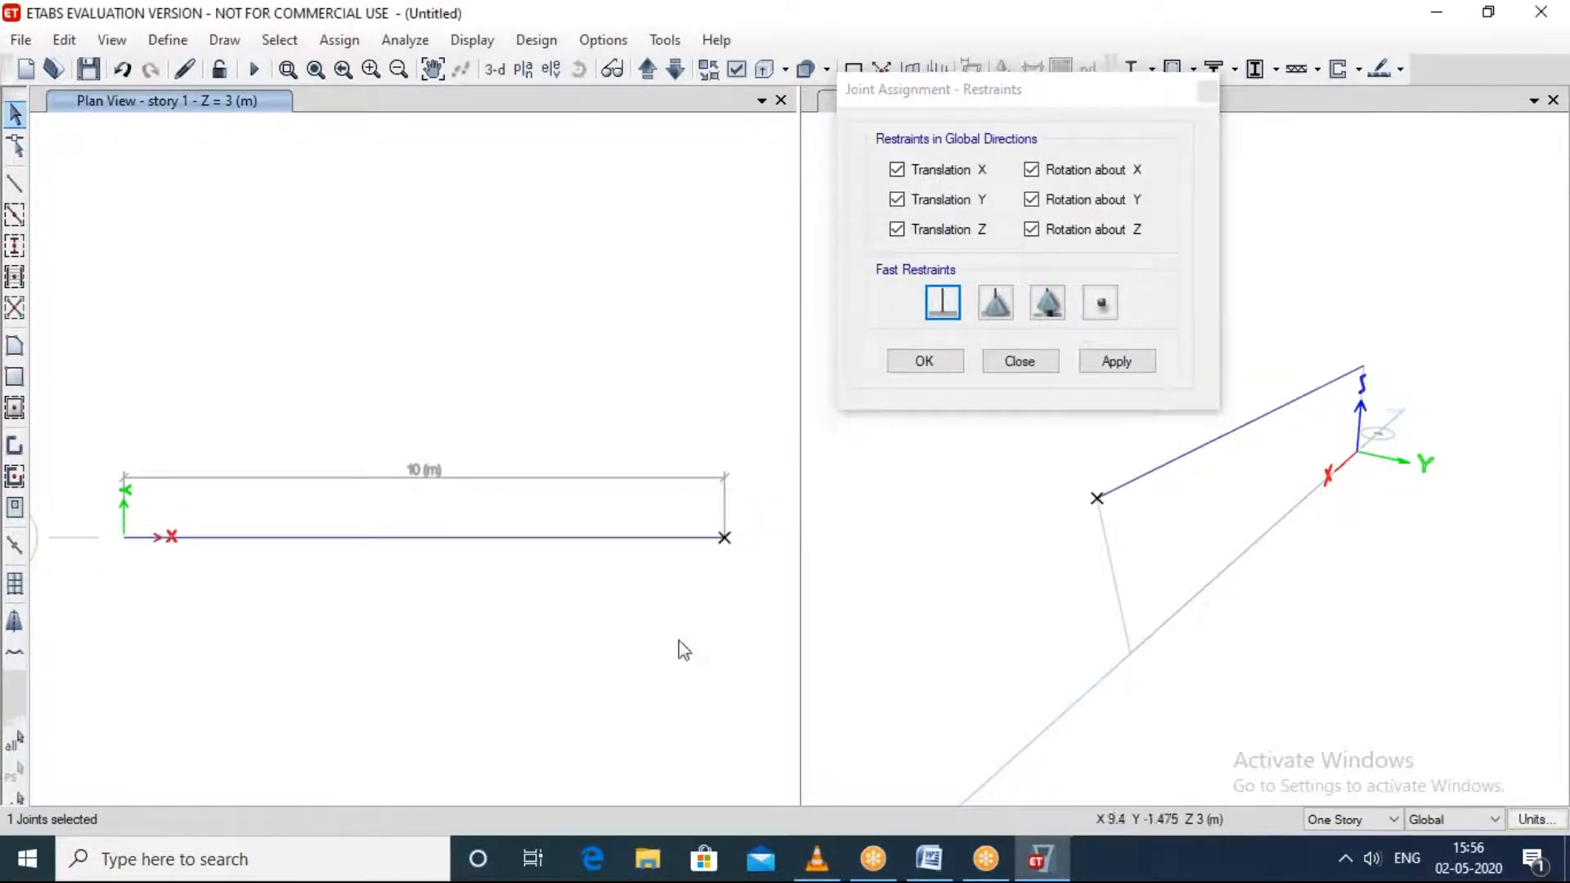
{"action": "left_click", "coordinate": [125, 538]}
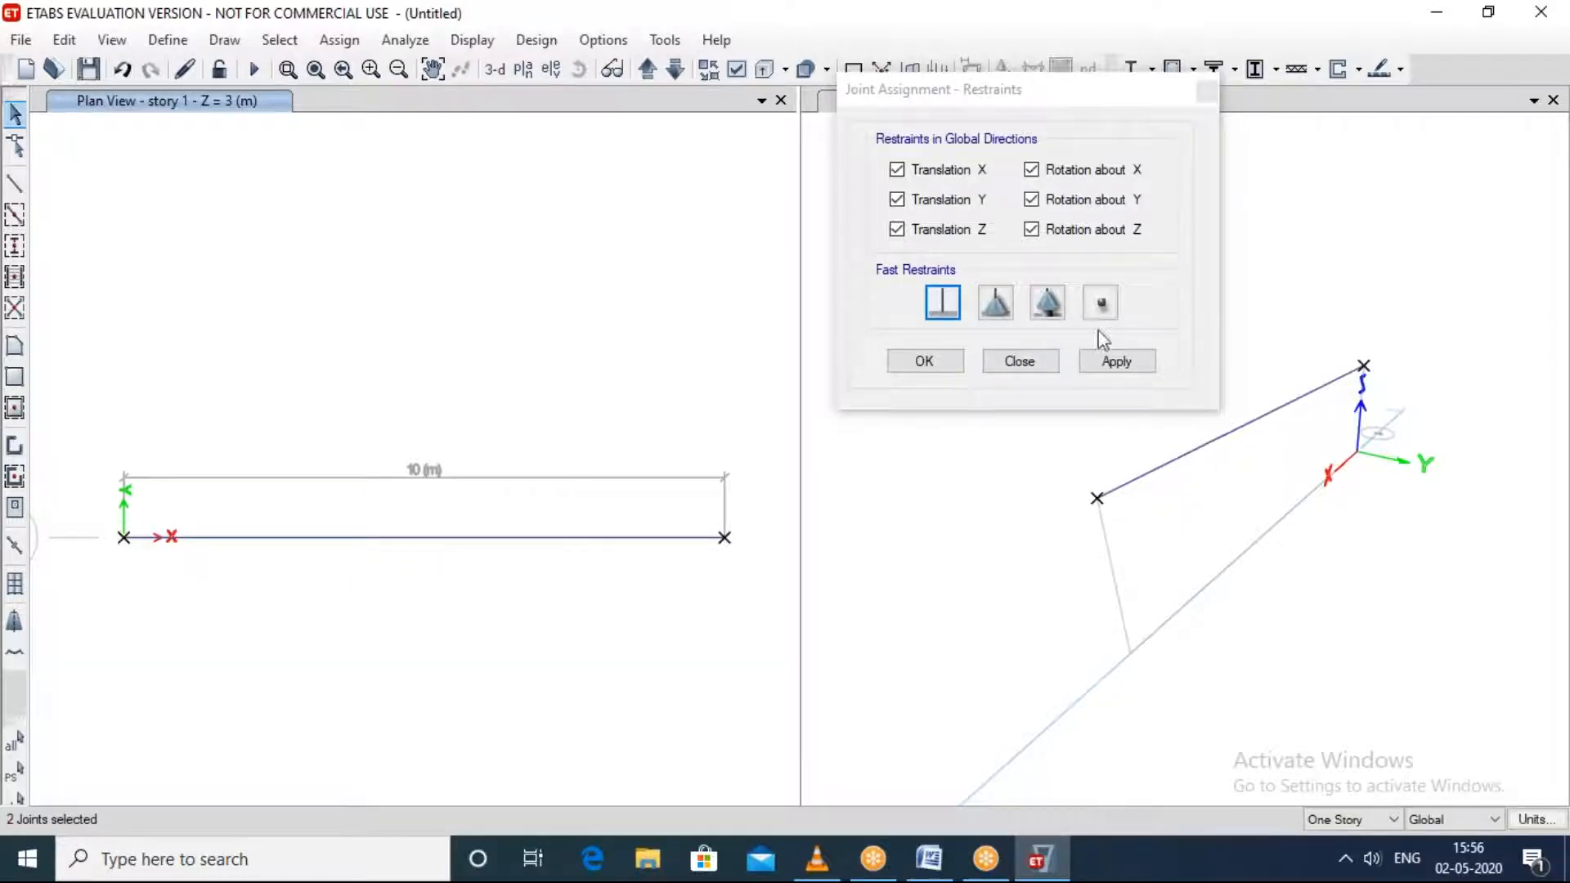
{"action": "left_click", "coordinate": [1115, 360]}
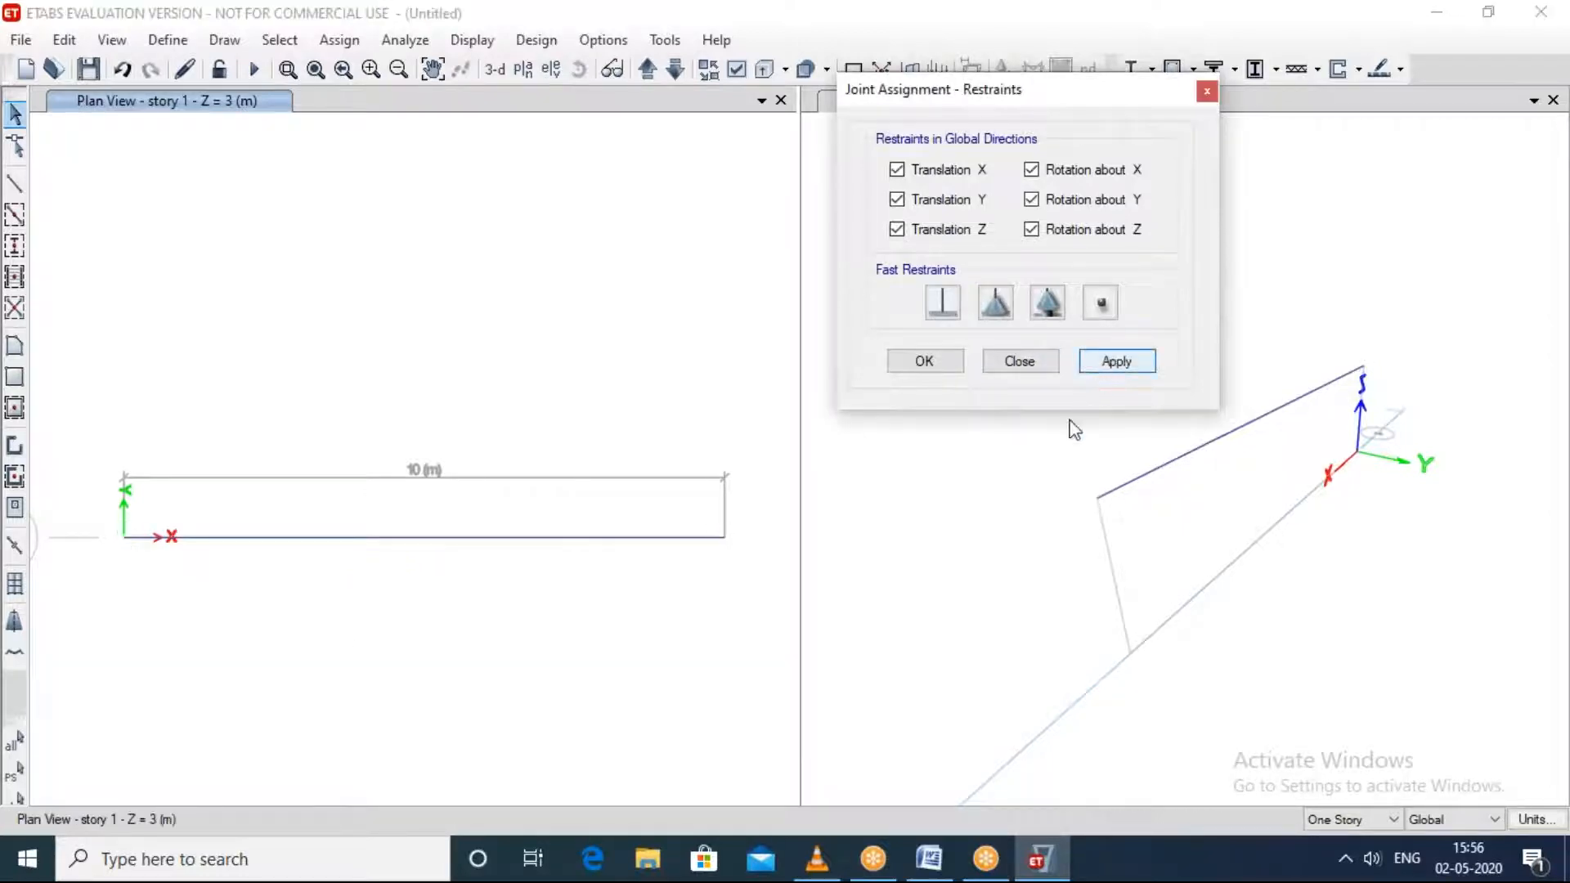
{"action": "left_click", "coordinate": [931, 359]}
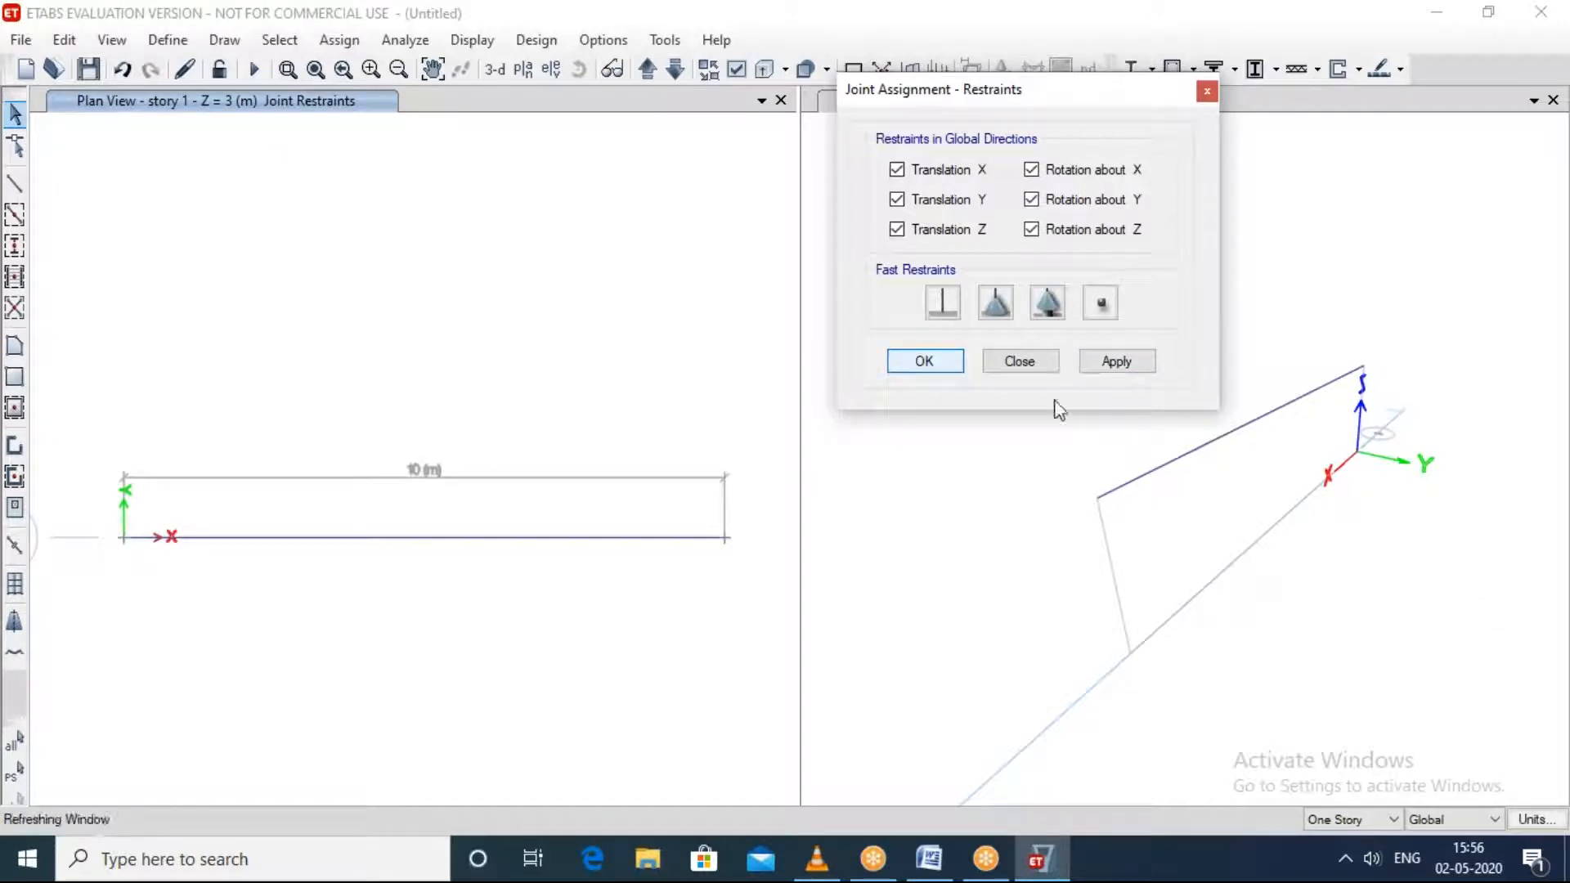
{"action": "left_click", "coordinate": [1018, 362]}
Step: Assign pinned restraints, with only translations X, Y and Z restrained, to the beam's end joints at B-1 and A-1 on story 1
{"action": "middle_click_drag", "start_coordinate": [1345, 601], "coordinate": [1062, 463], "text": "shift"}
{"action": "left_click", "coordinate": [718, 566]}
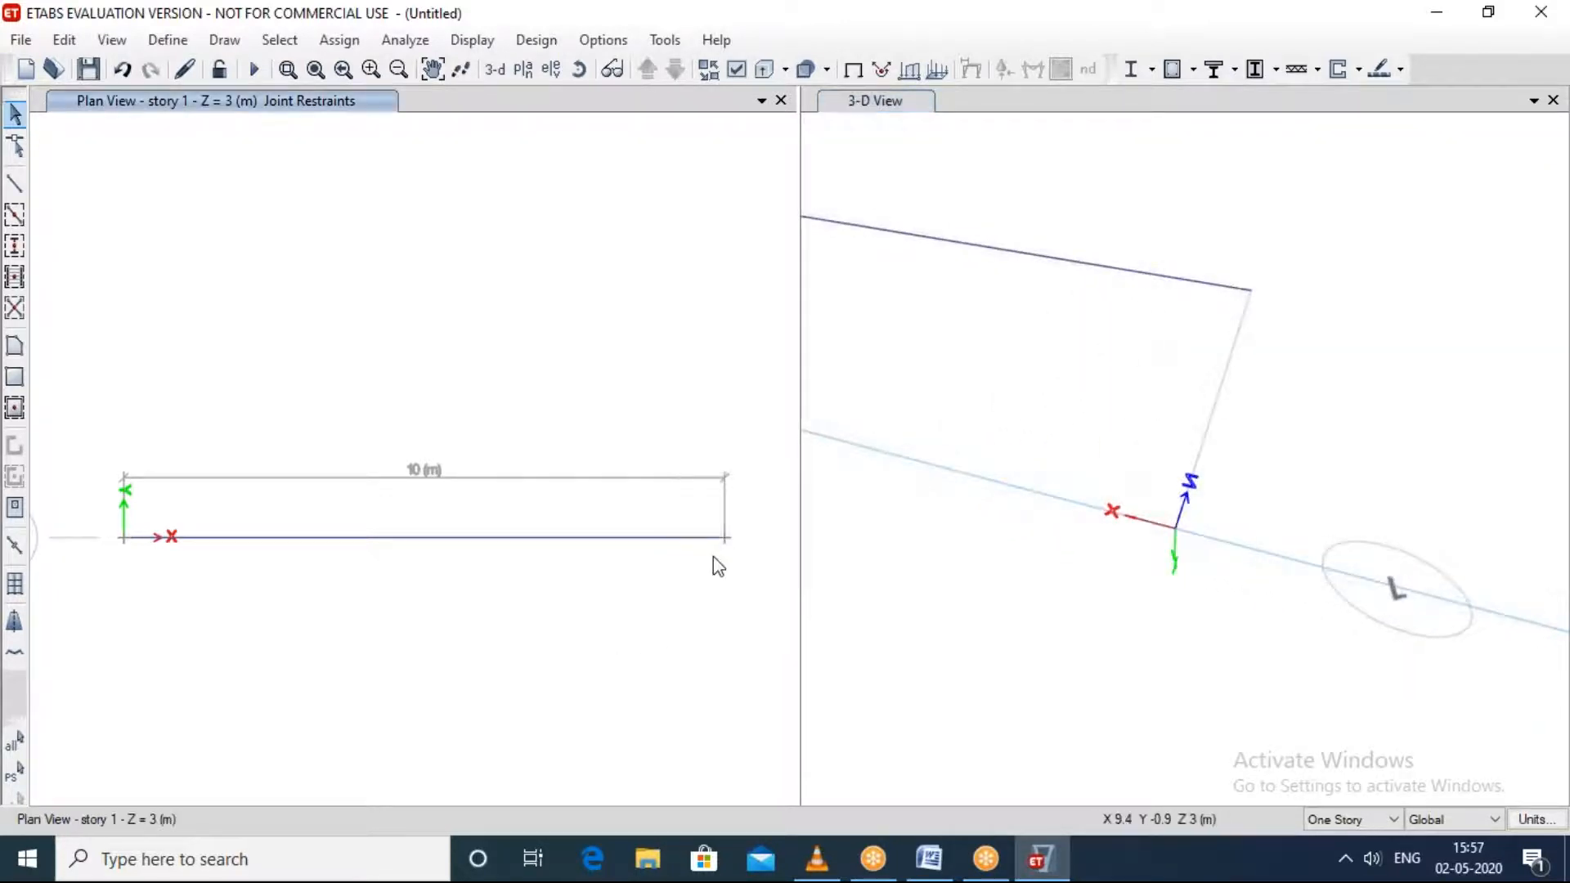
{"action": "left_click", "coordinate": [339, 41]}
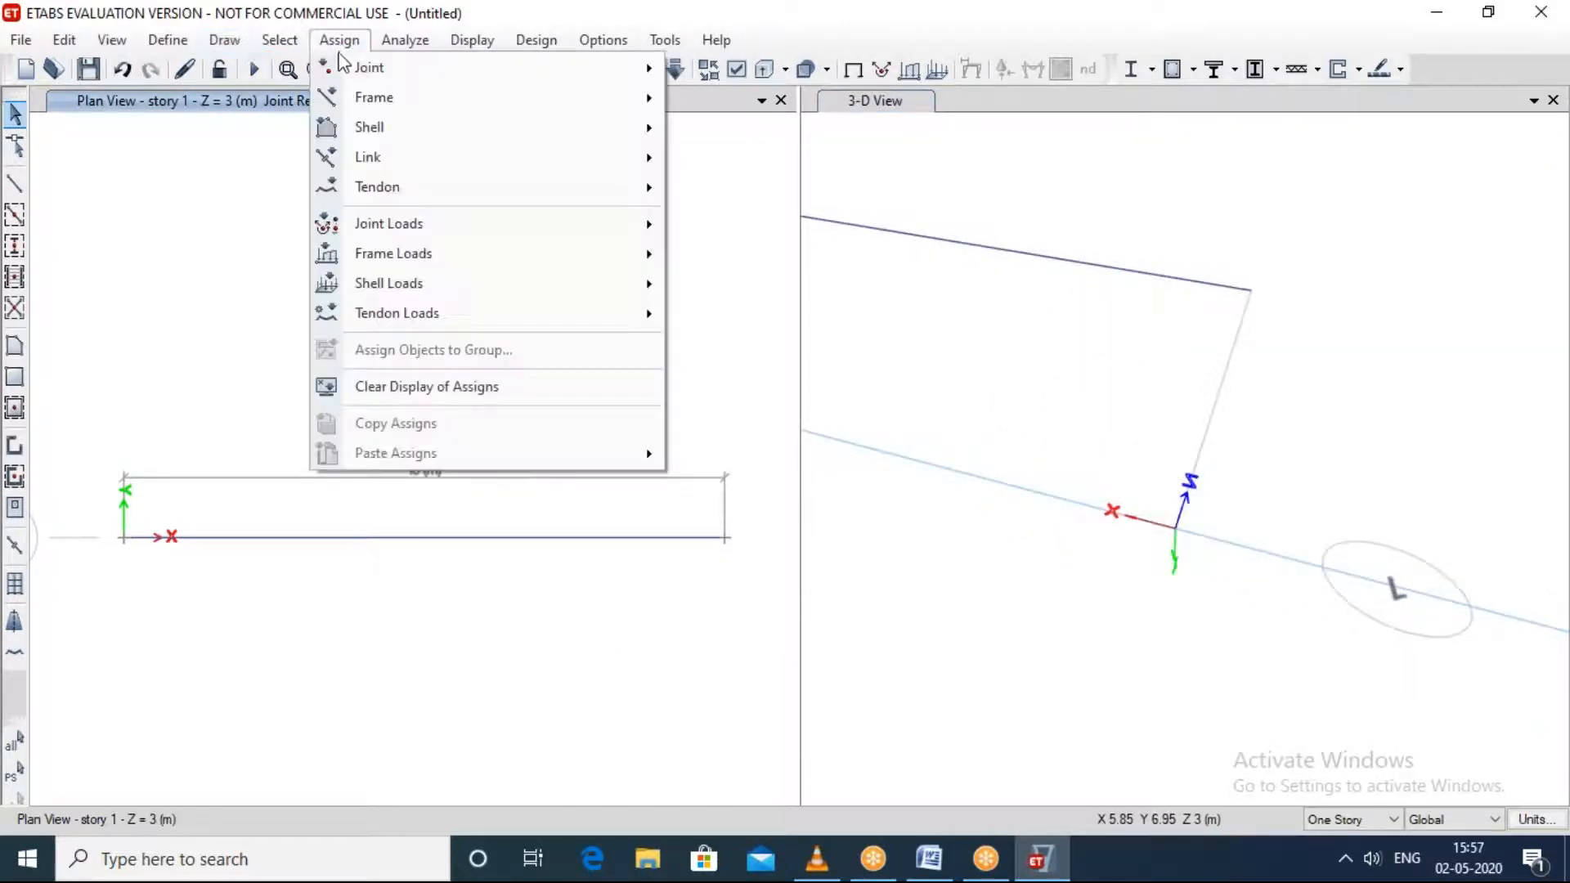
{"action": "left_click", "coordinate": [746, 72]}
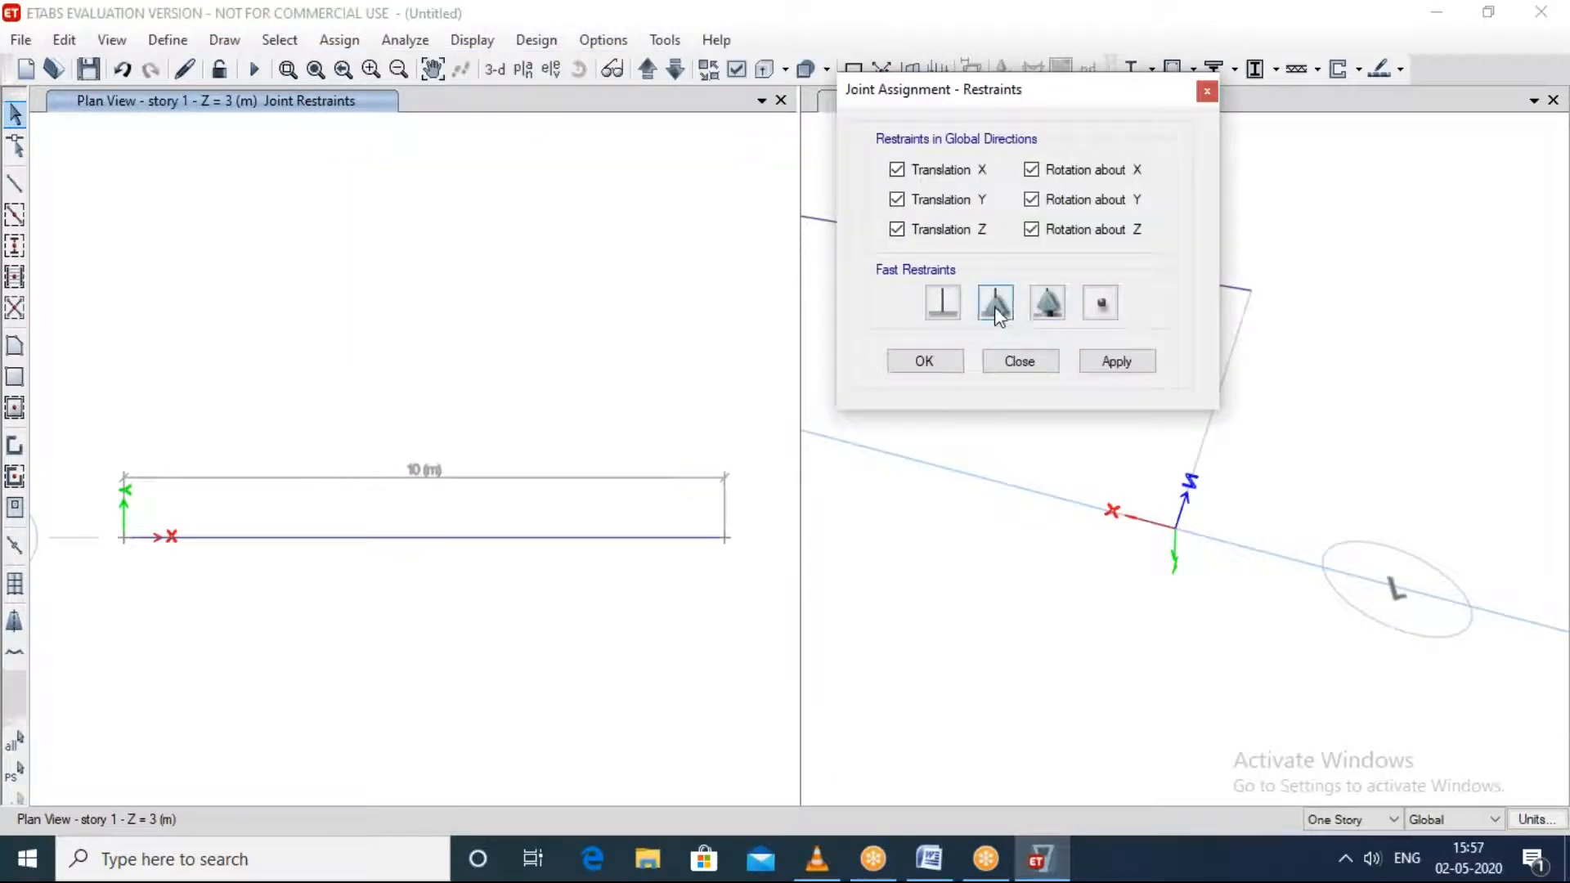
{"action": "left_click", "coordinate": [995, 306]}
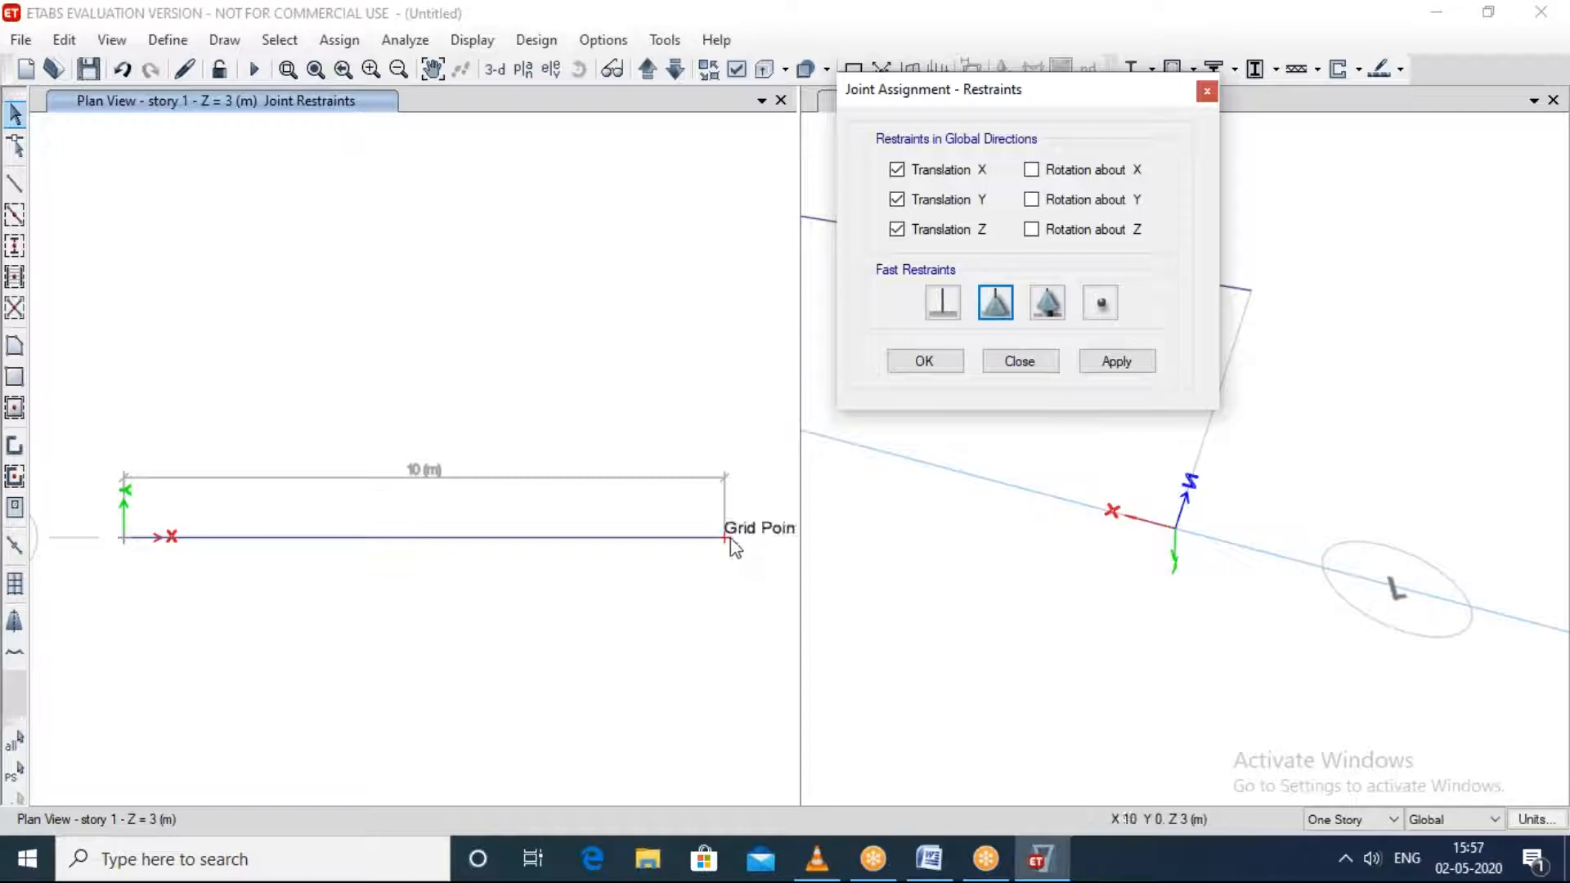
{"action": "left_click", "coordinate": [729, 540]}
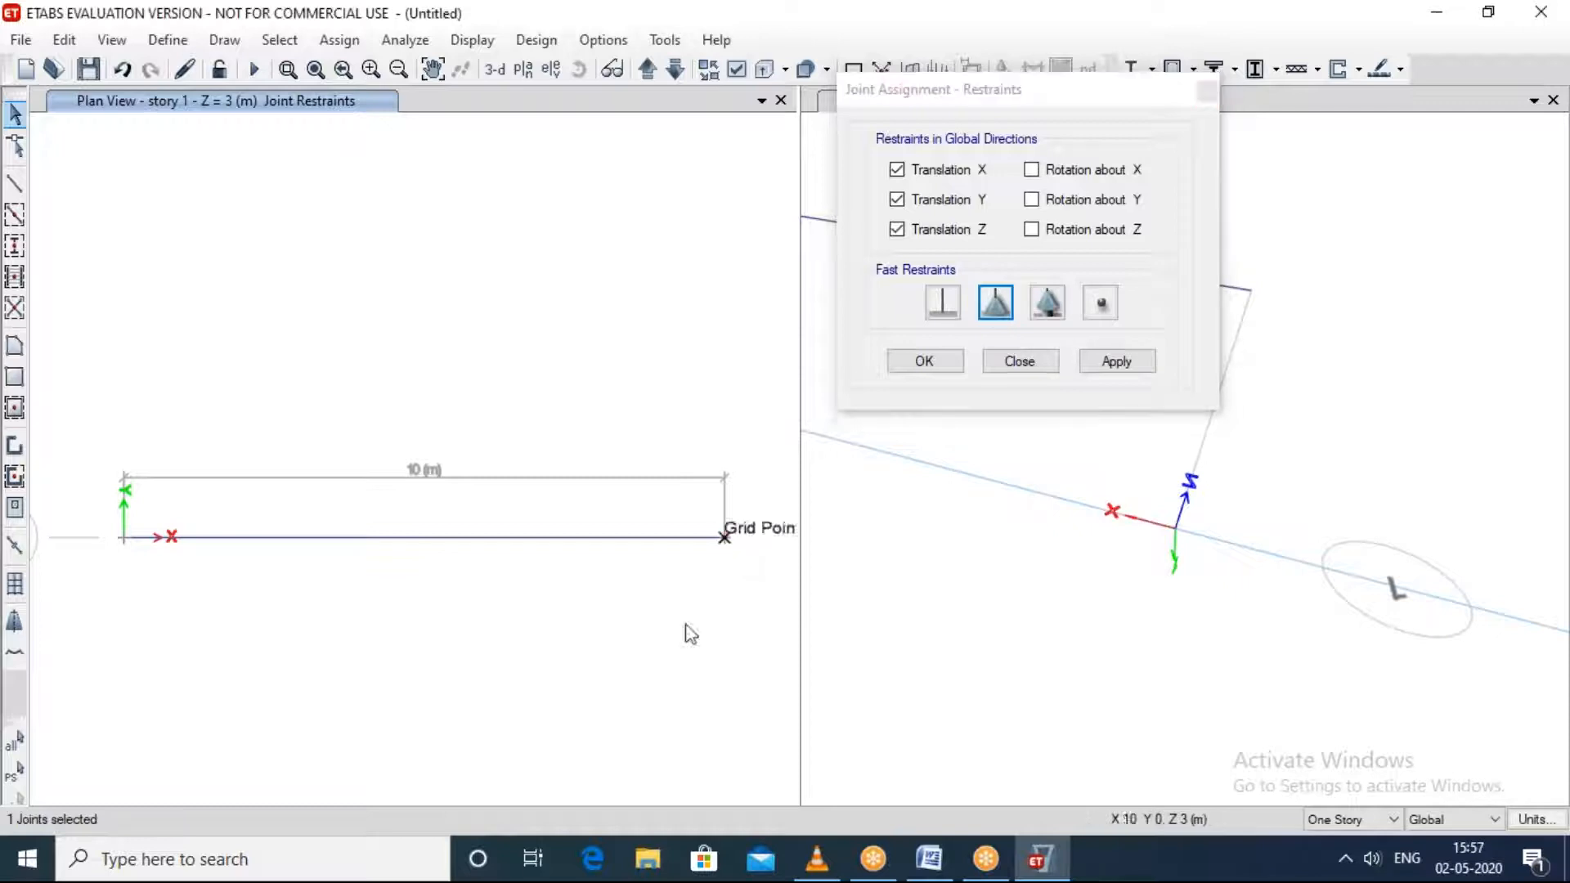
{"action": "left_click", "coordinate": [124, 540]}
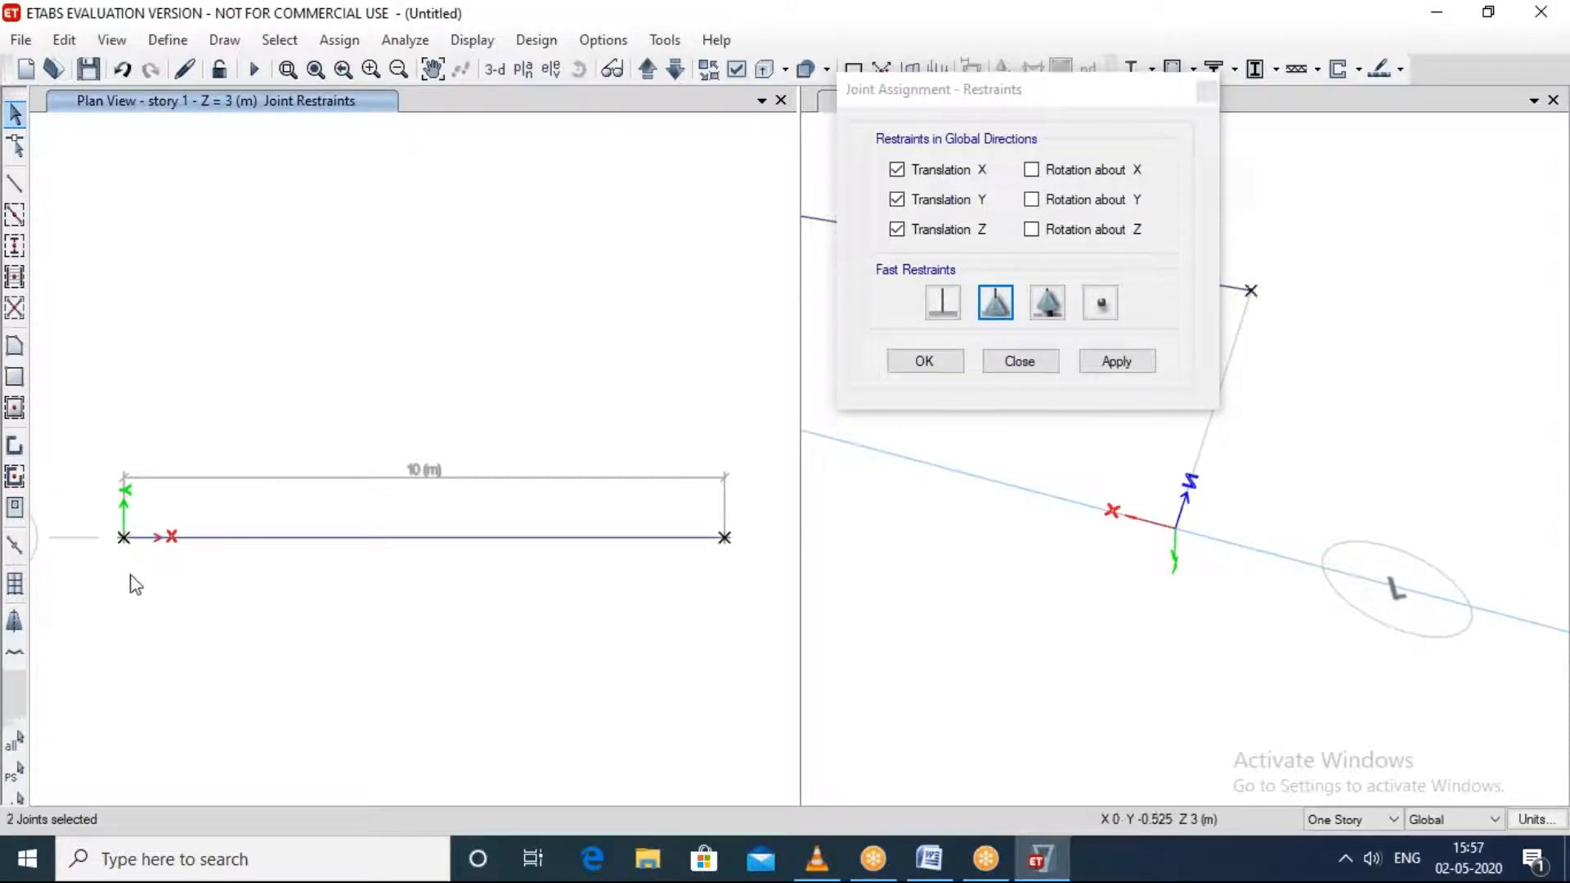
{"action": "left_click", "coordinate": [1132, 358]}
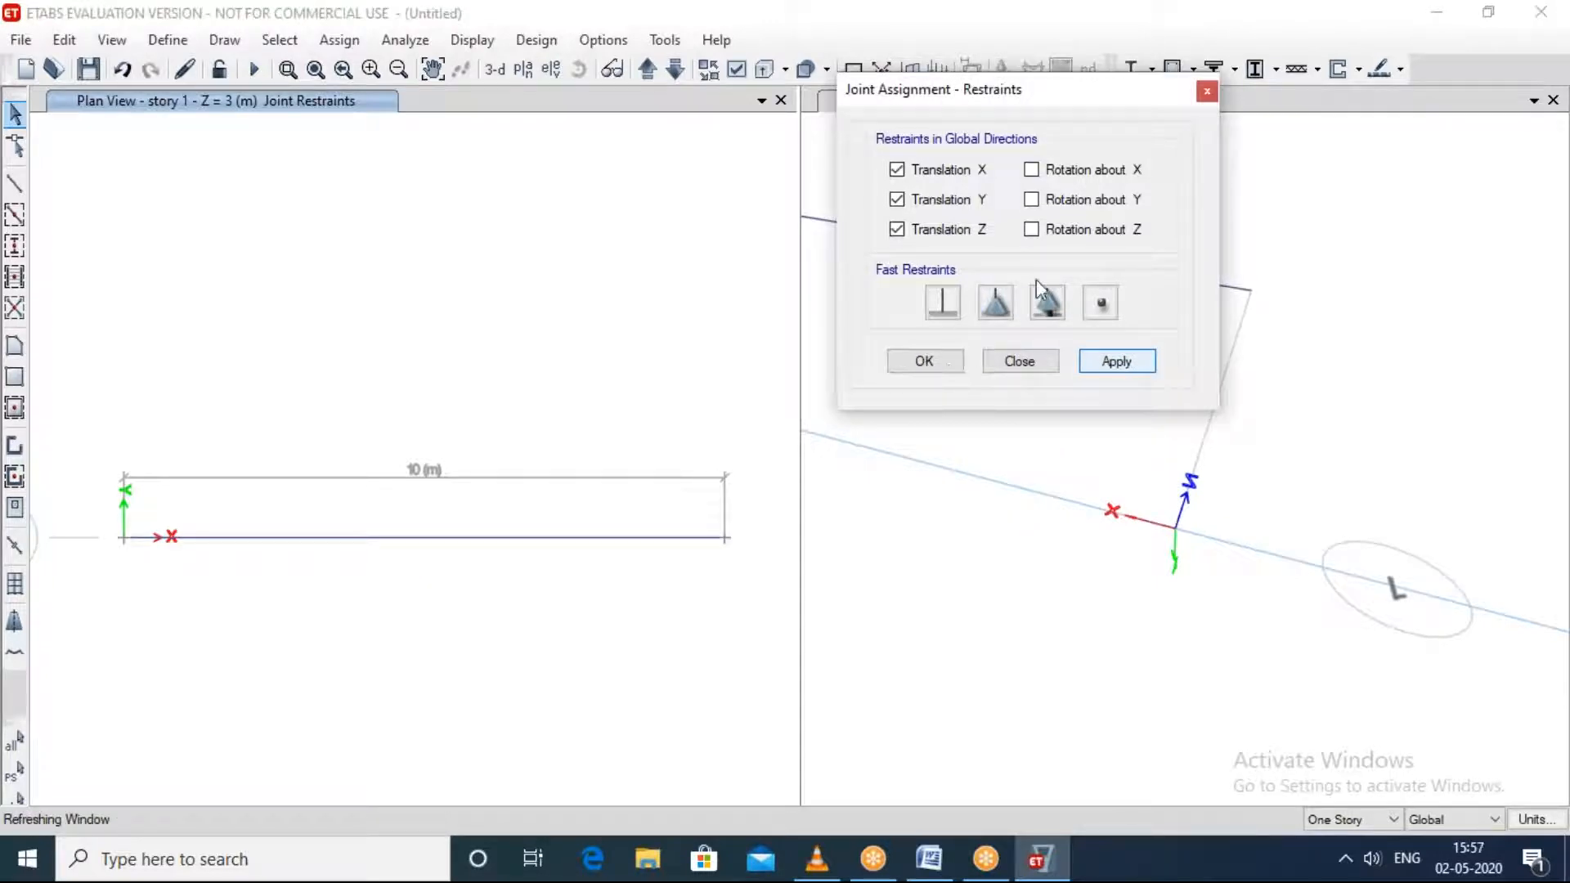
{"action": "left_click", "coordinate": [1029, 362]}
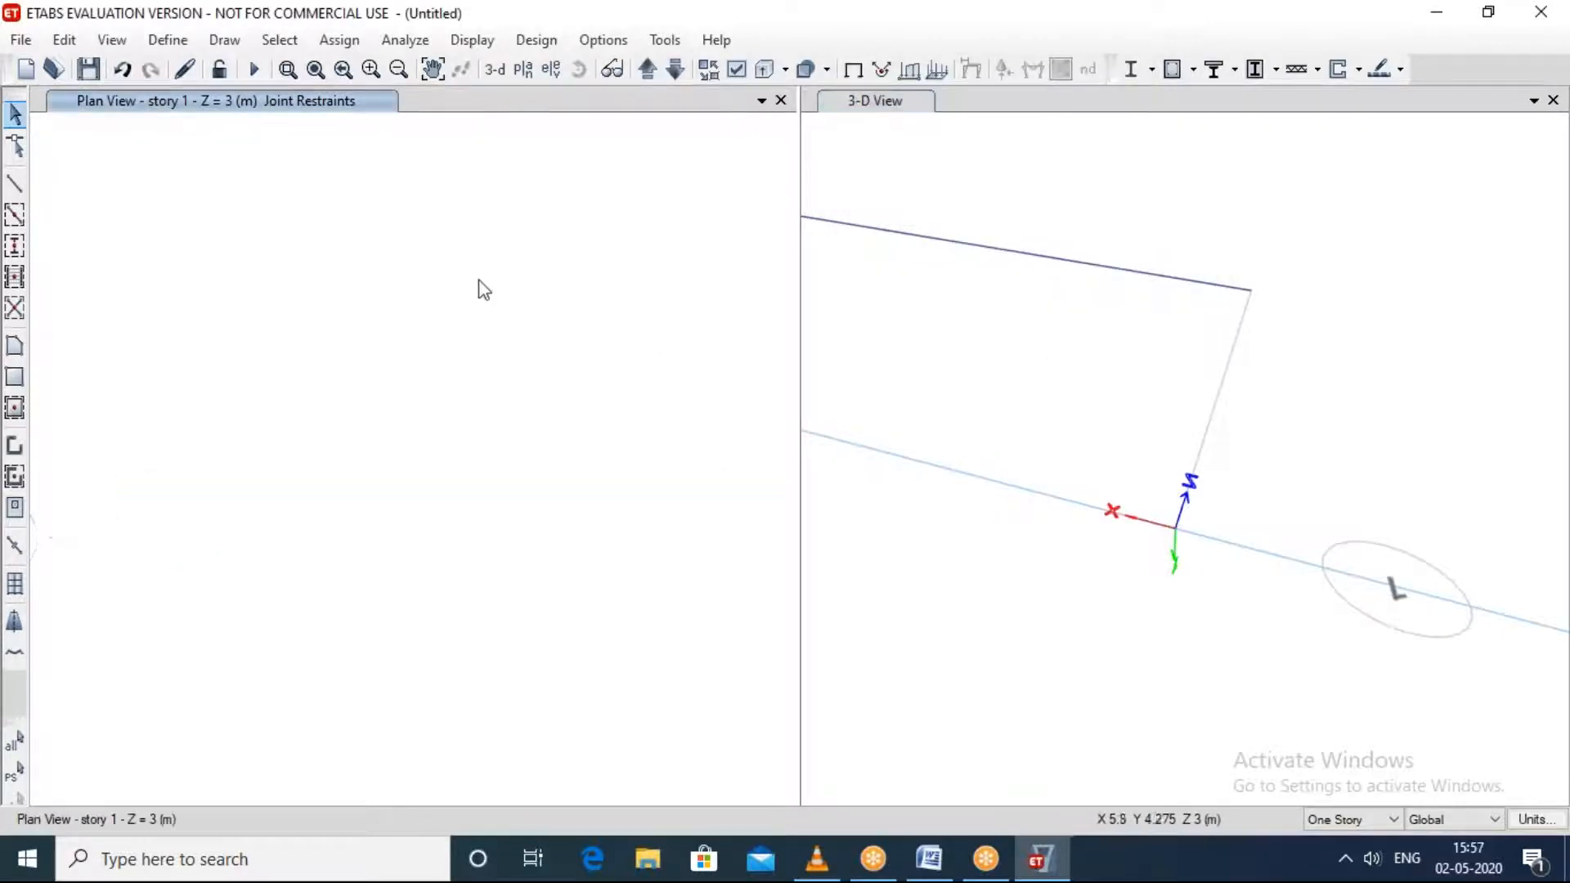
Step: Try to apply a joint force of -50 kN in global Z under the Dead load pattern, replacing existing loads
{"action": "left_click", "coordinate": [348, 45]}
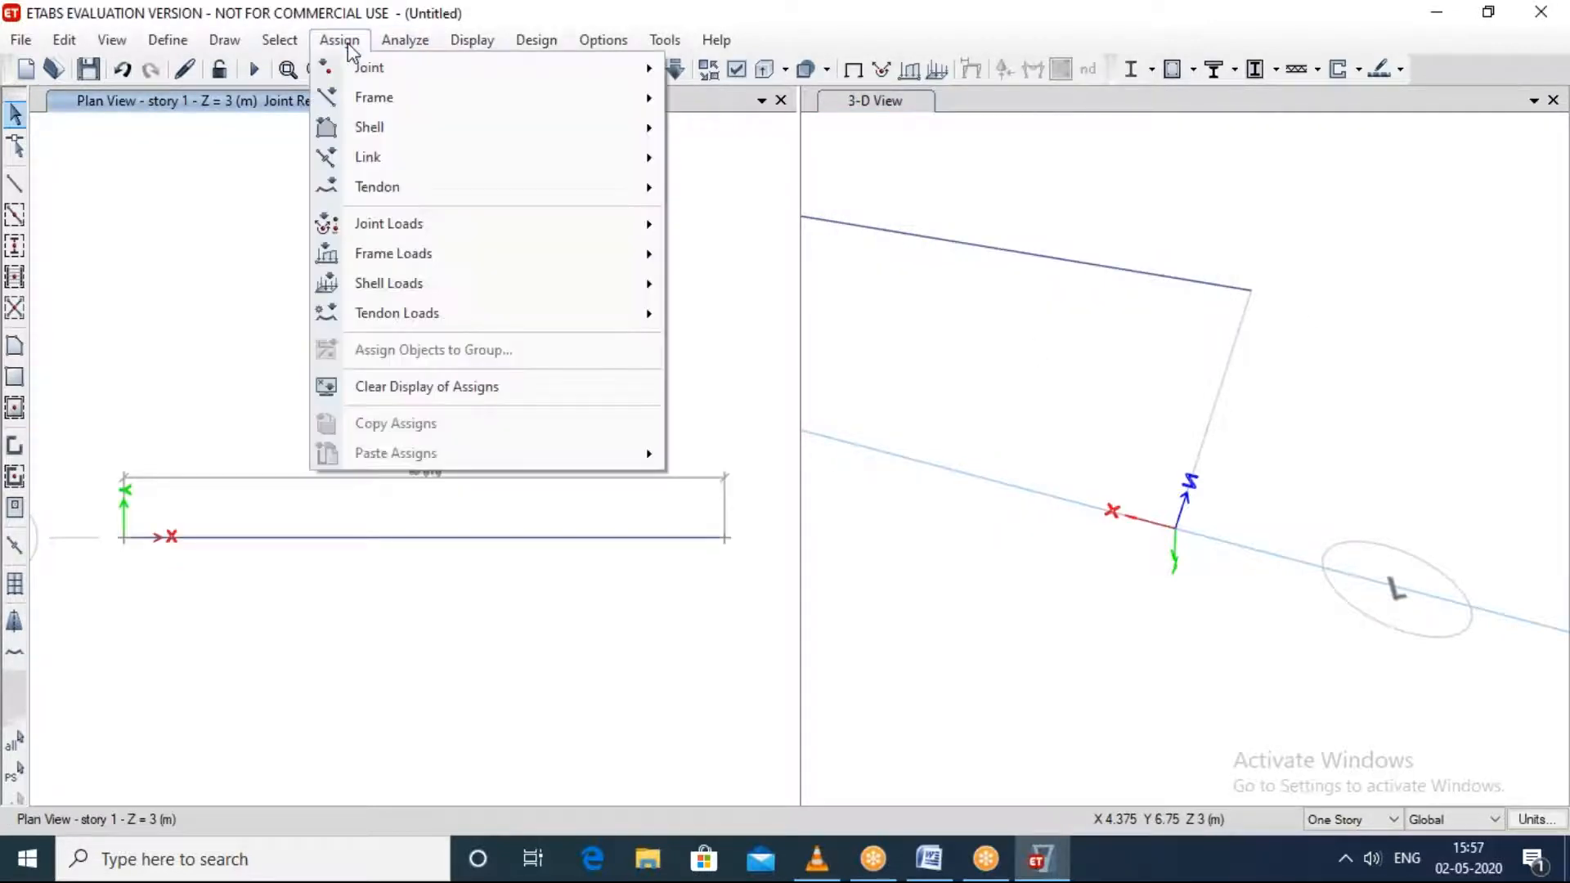
{"action": "mouse_move", "coordinate": [503, 227]}
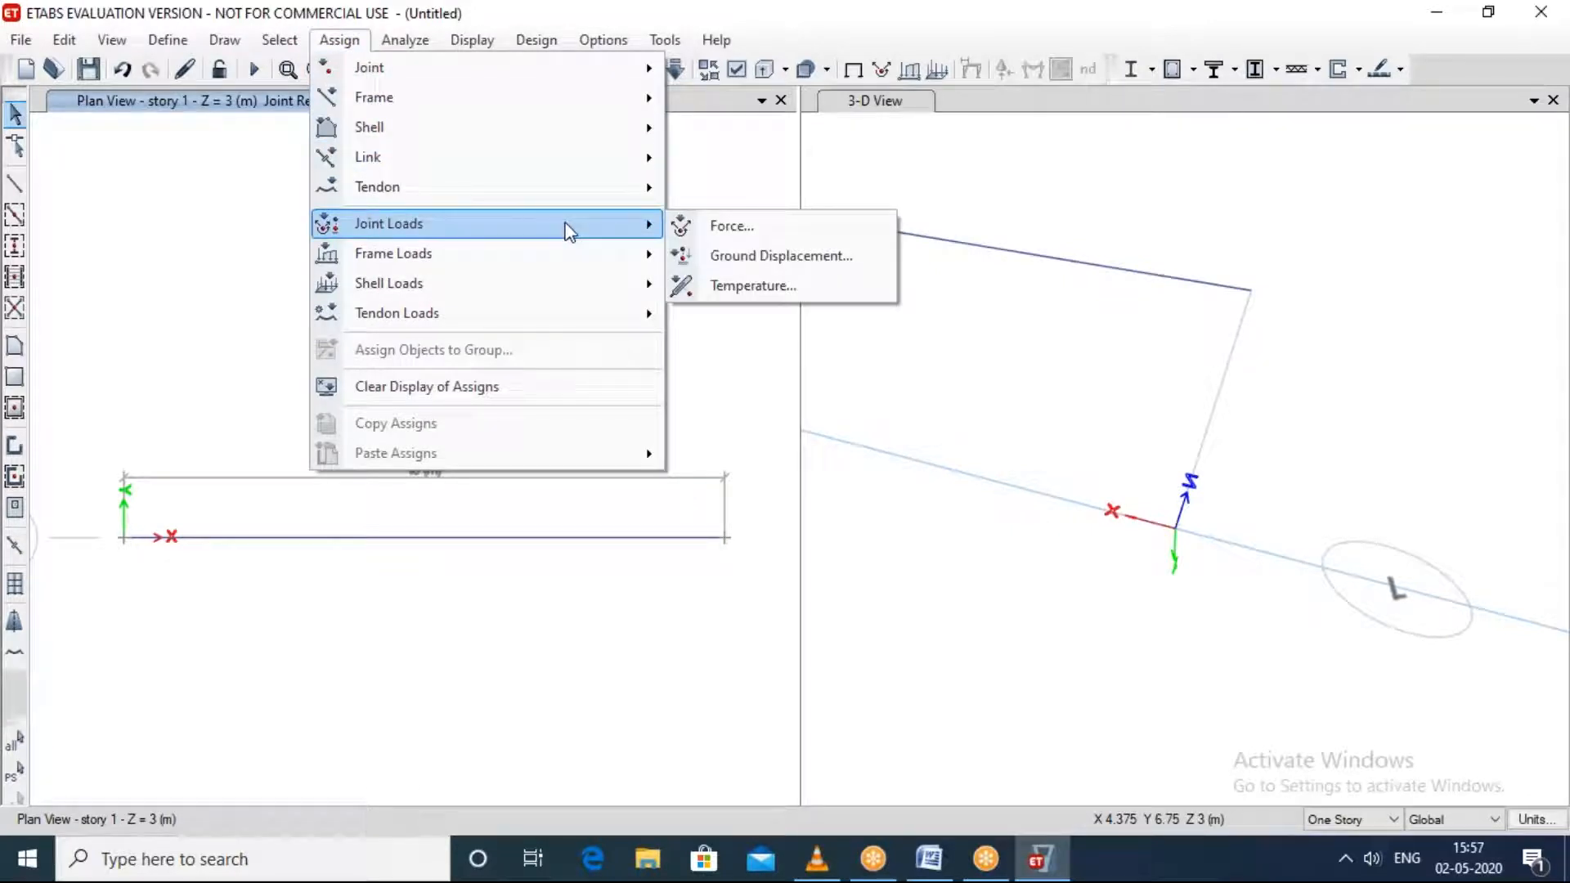
{"action": "left_click", "coordinate": [713, 227]}
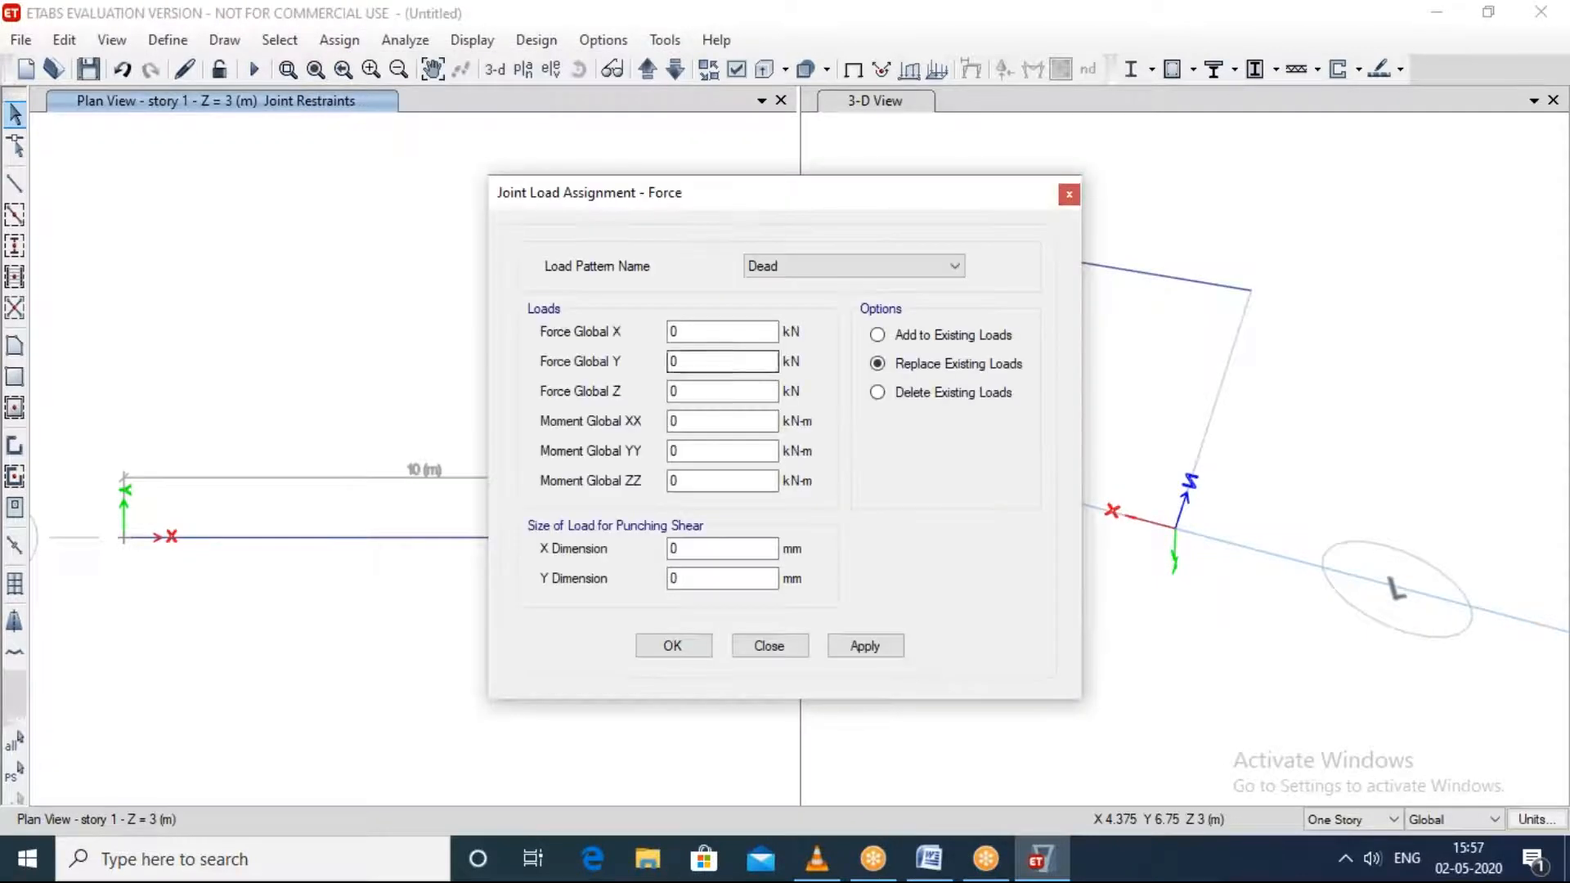
{"action": "left_click", "coordinate": [710, 333]}
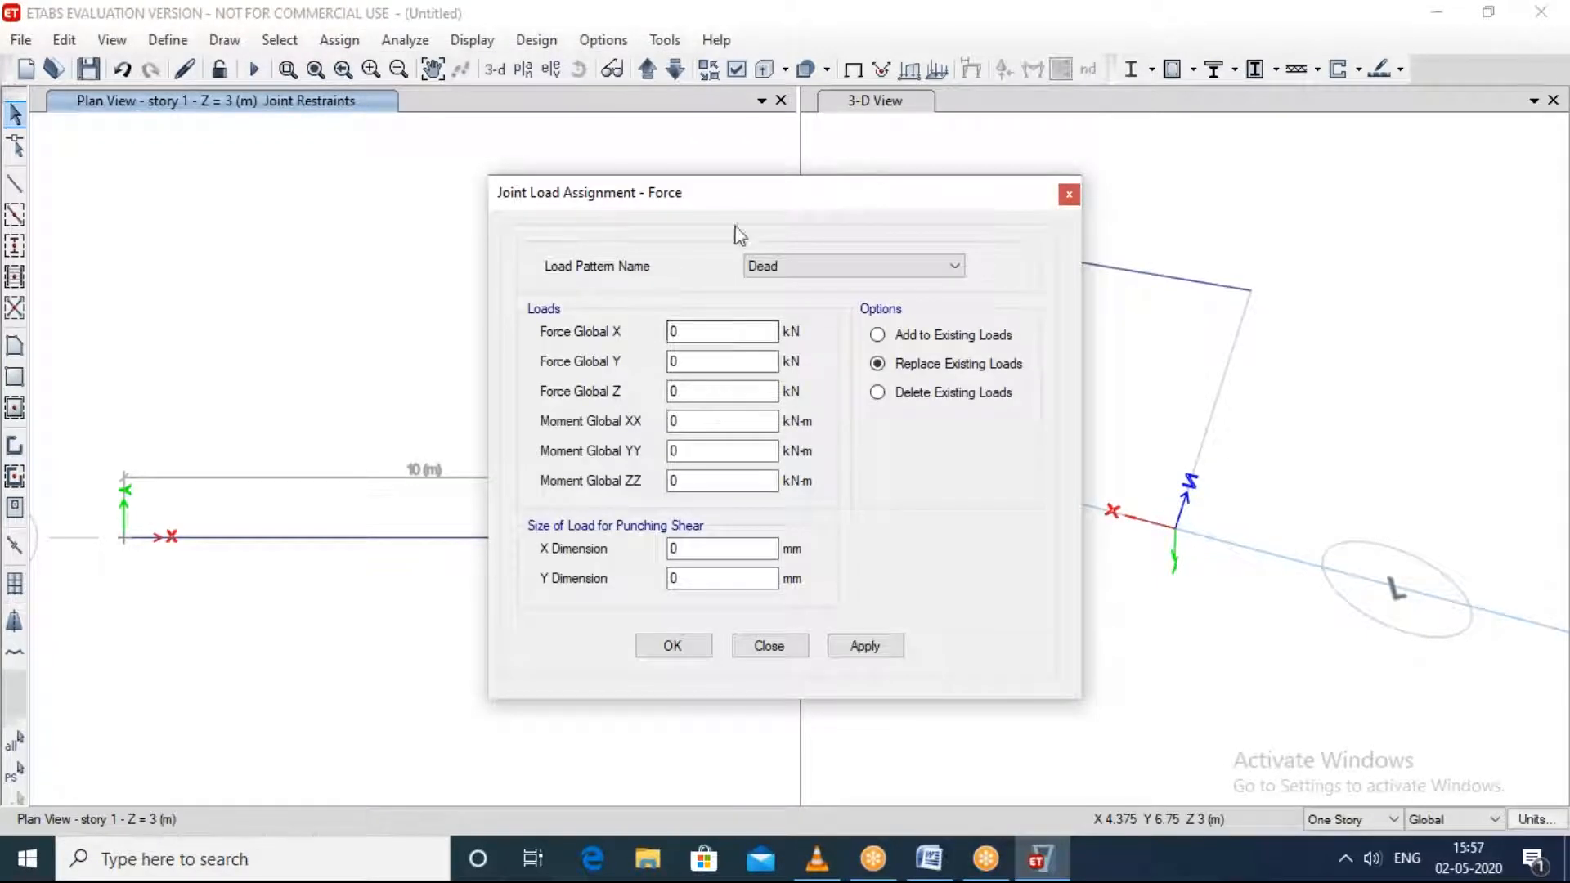
{"action": "left_click_drag", "start_coordinate": [725, 196], "coordinate": [530, 148]}
{"action": "middle_click_drag", "start_coordinate": [1414, 656], "coordinate": [1349, 608], "text": "shift"}
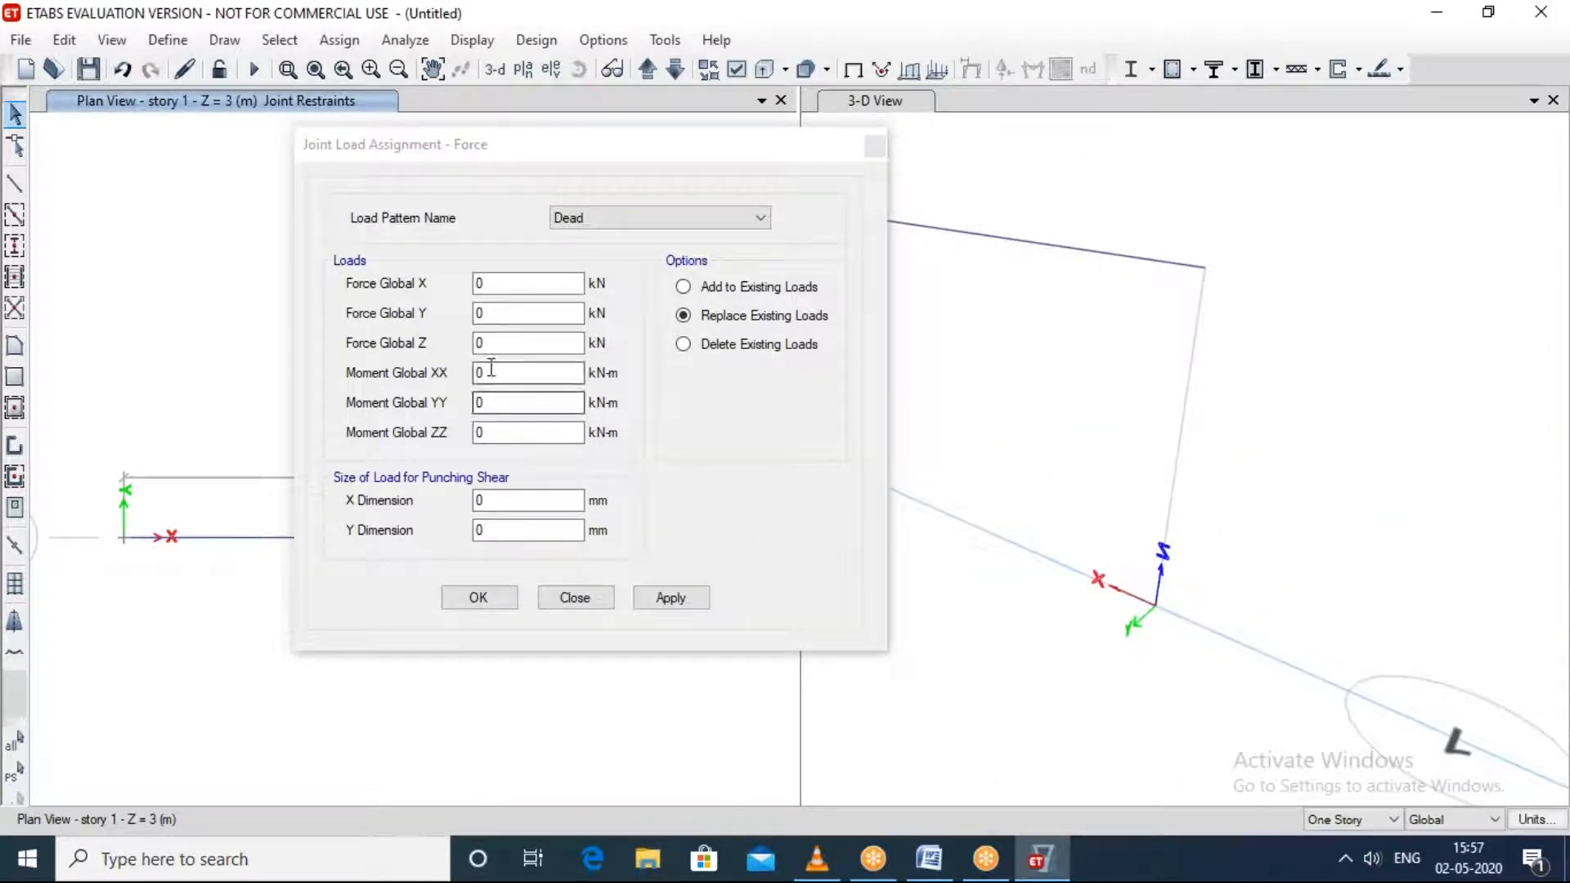
{"action": "left_click", "coordinate": [488, 343]}
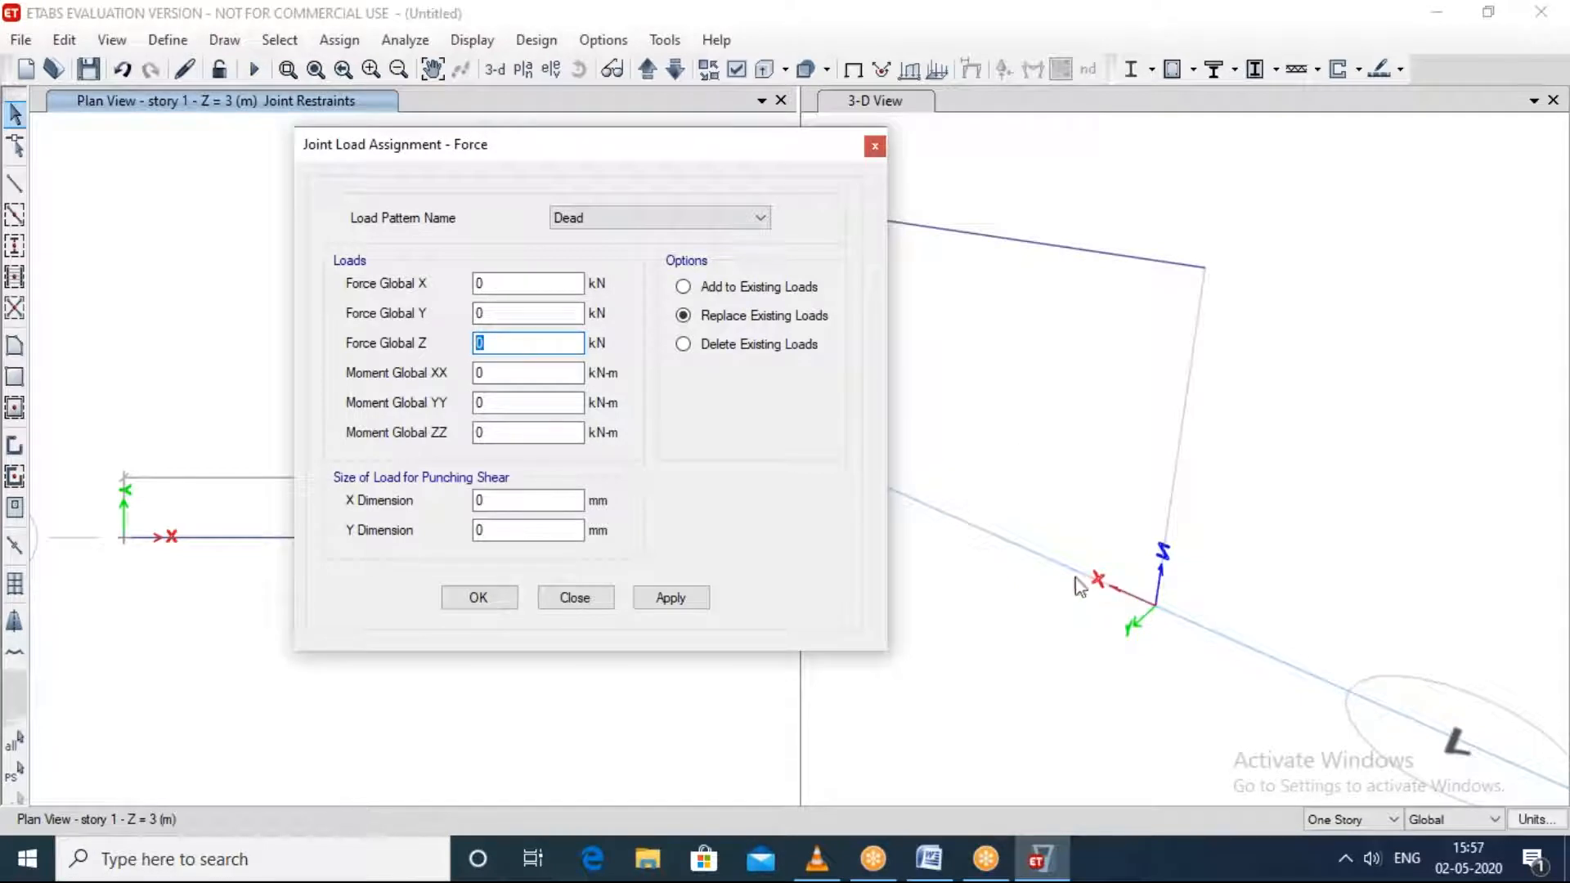
{"action": "mouse_move", "coordinate": [874, 860]}
{"action": "type", "text": "-5"}
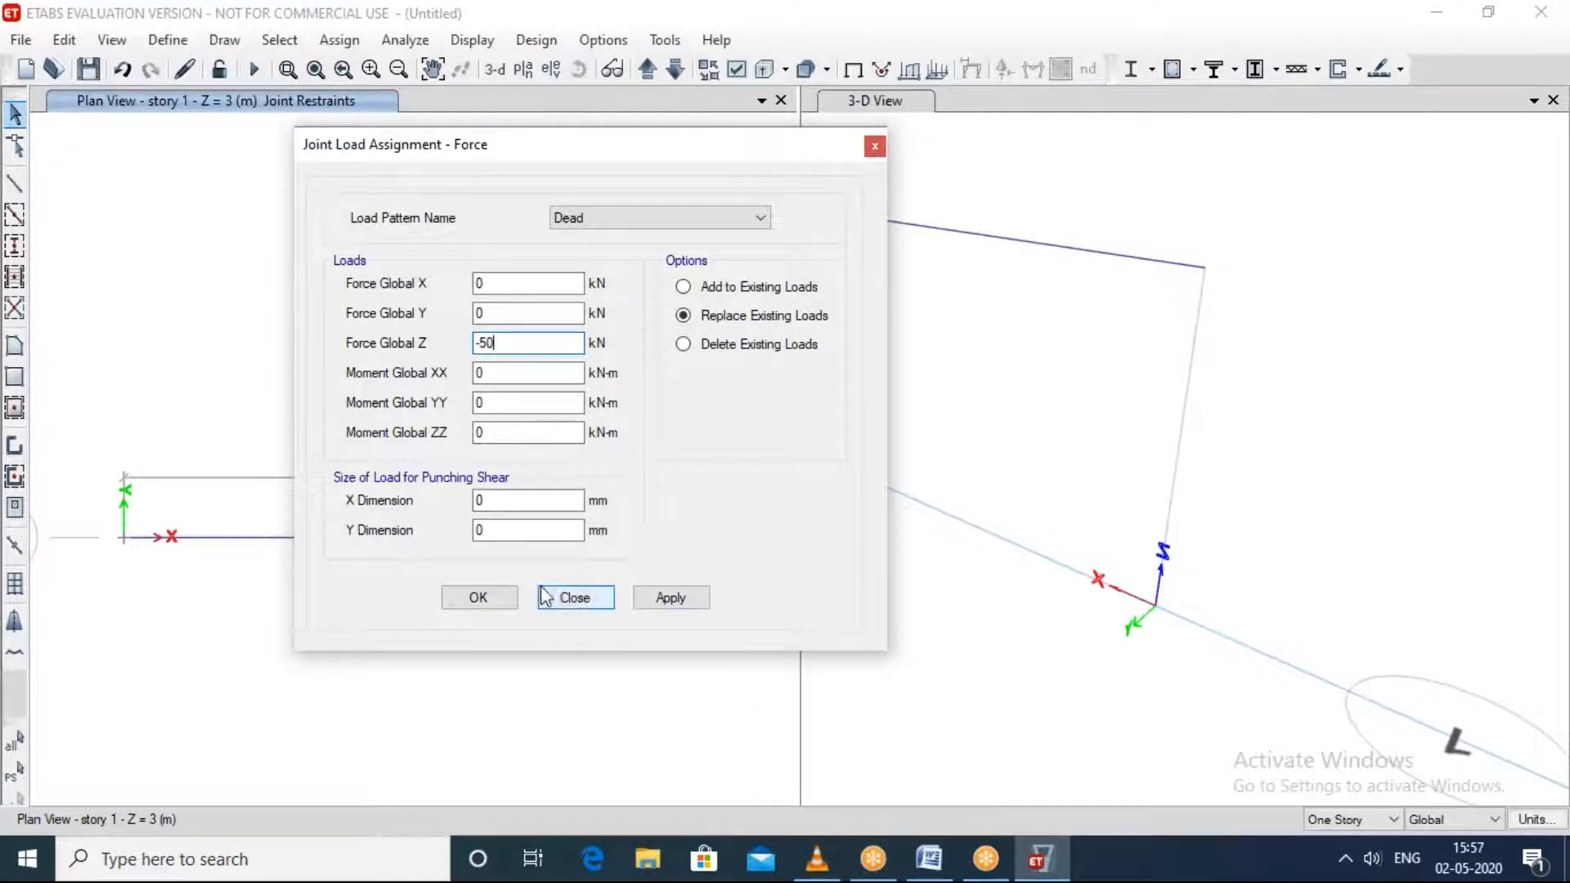
{"action": "left_click", "coordinate": [666, 600]}
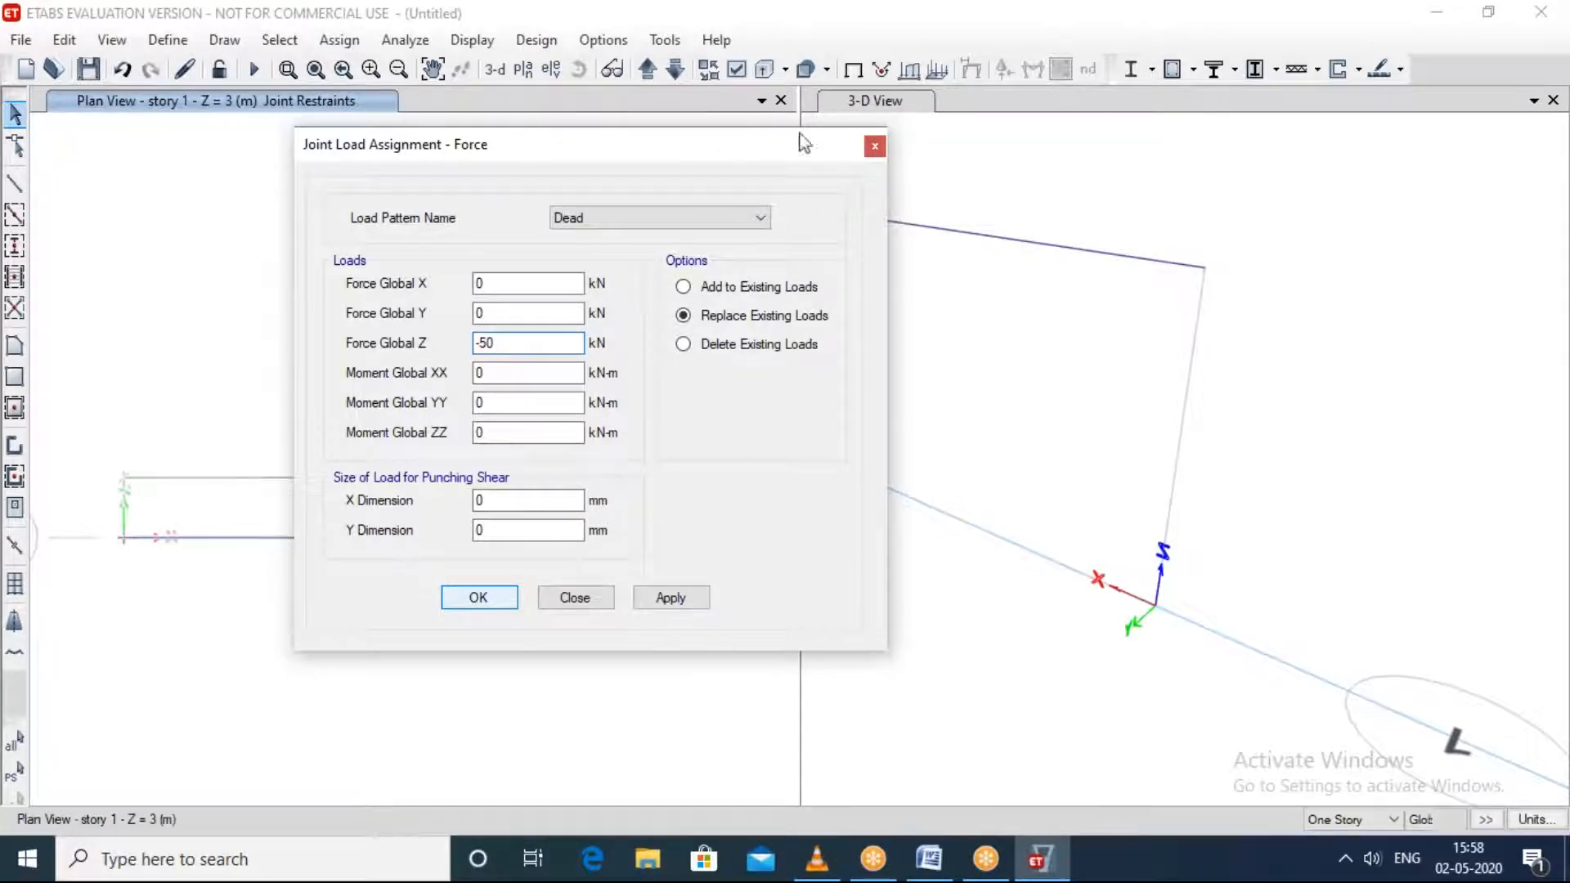
{"action": "left_click", "coordinate": [875, 146]}
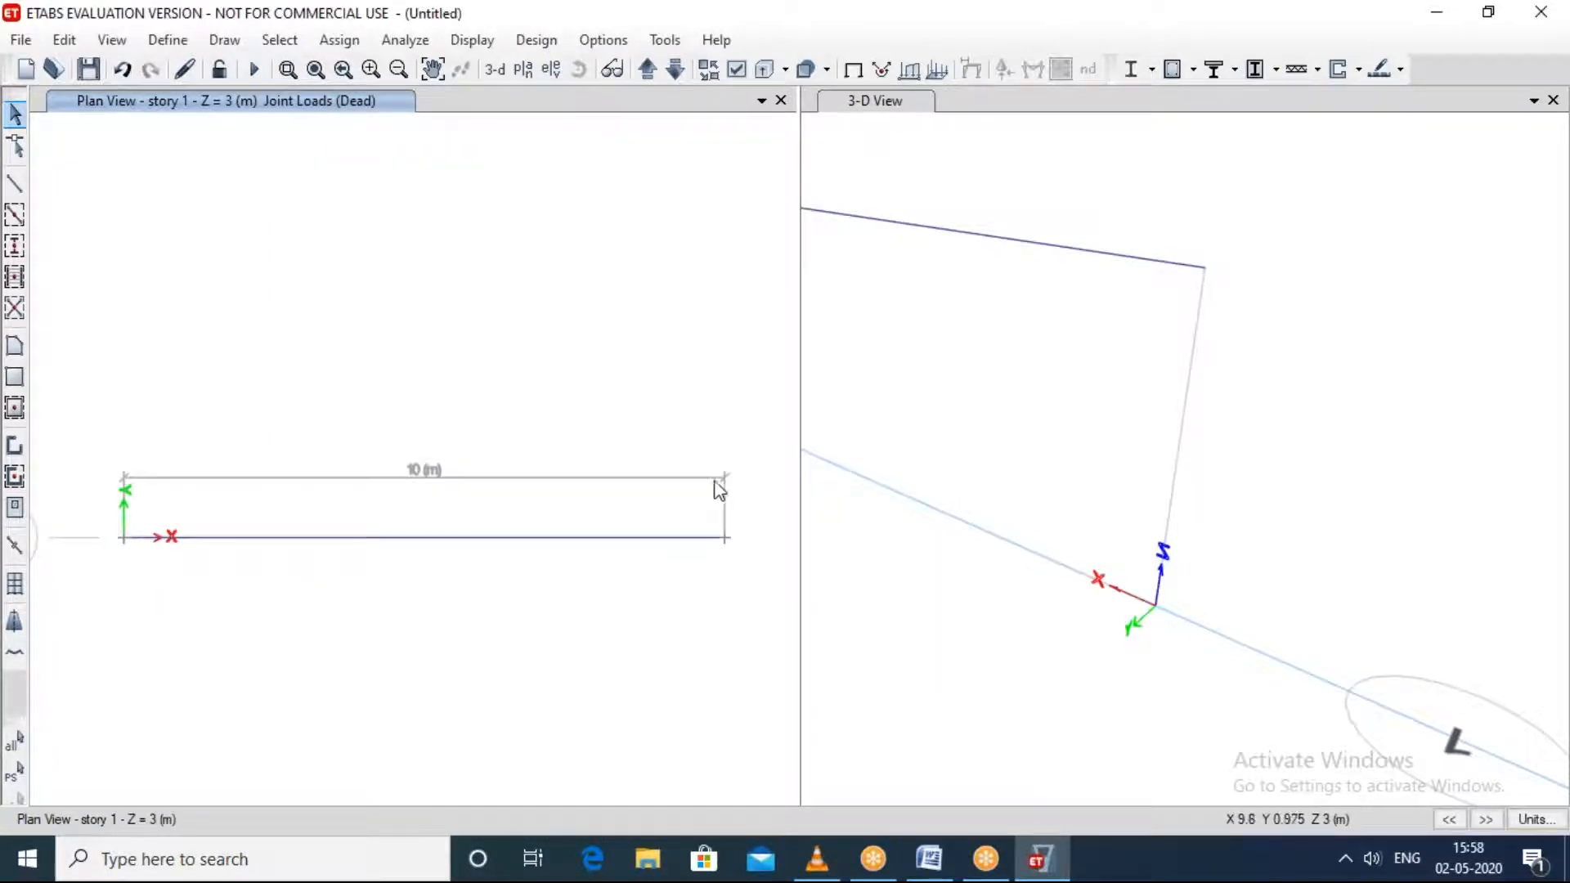
Step: Assign a Dead load joint force of -50 kN in global Z to the beam's end joints B-1 and A-1, replacing existing loads
{"action": "left_click", "coordinate": [724, 537]}
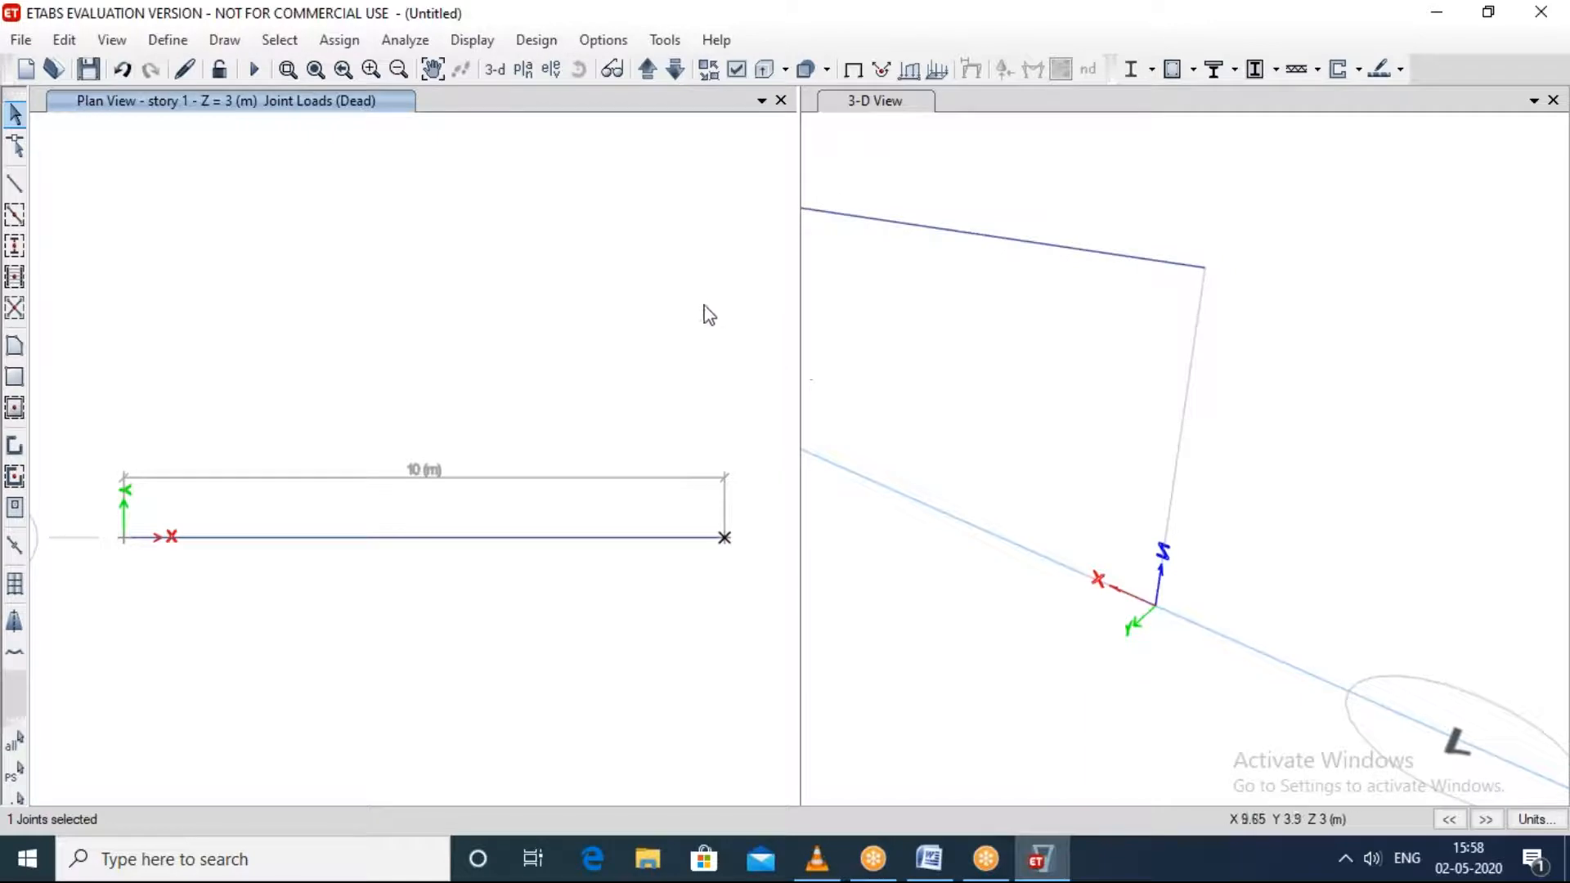
{"action": "scroll", "coordinate": [1304, 329], "scroll_direction": "up", "scroll_amount": 2}
{"action": "scroll", "coordinate": [1267, 376], "scroll_direction": "down", "scroll_amount": 6}
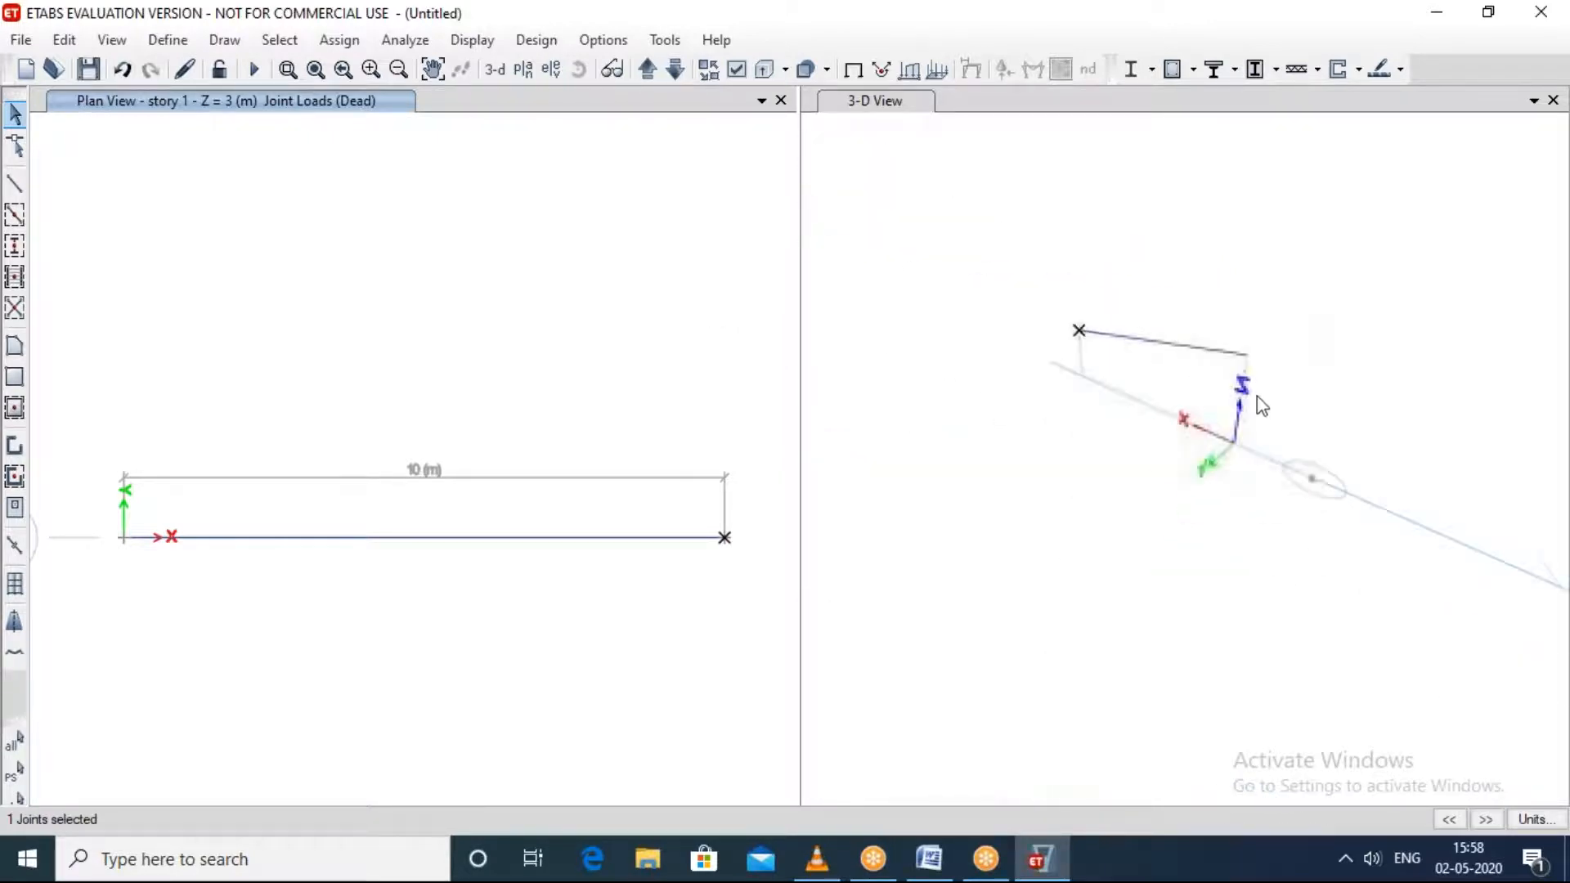
{"action": "scroll", "coordinate": [1252, 405], "scroll_direction": "up", "scroll_amount": 2}
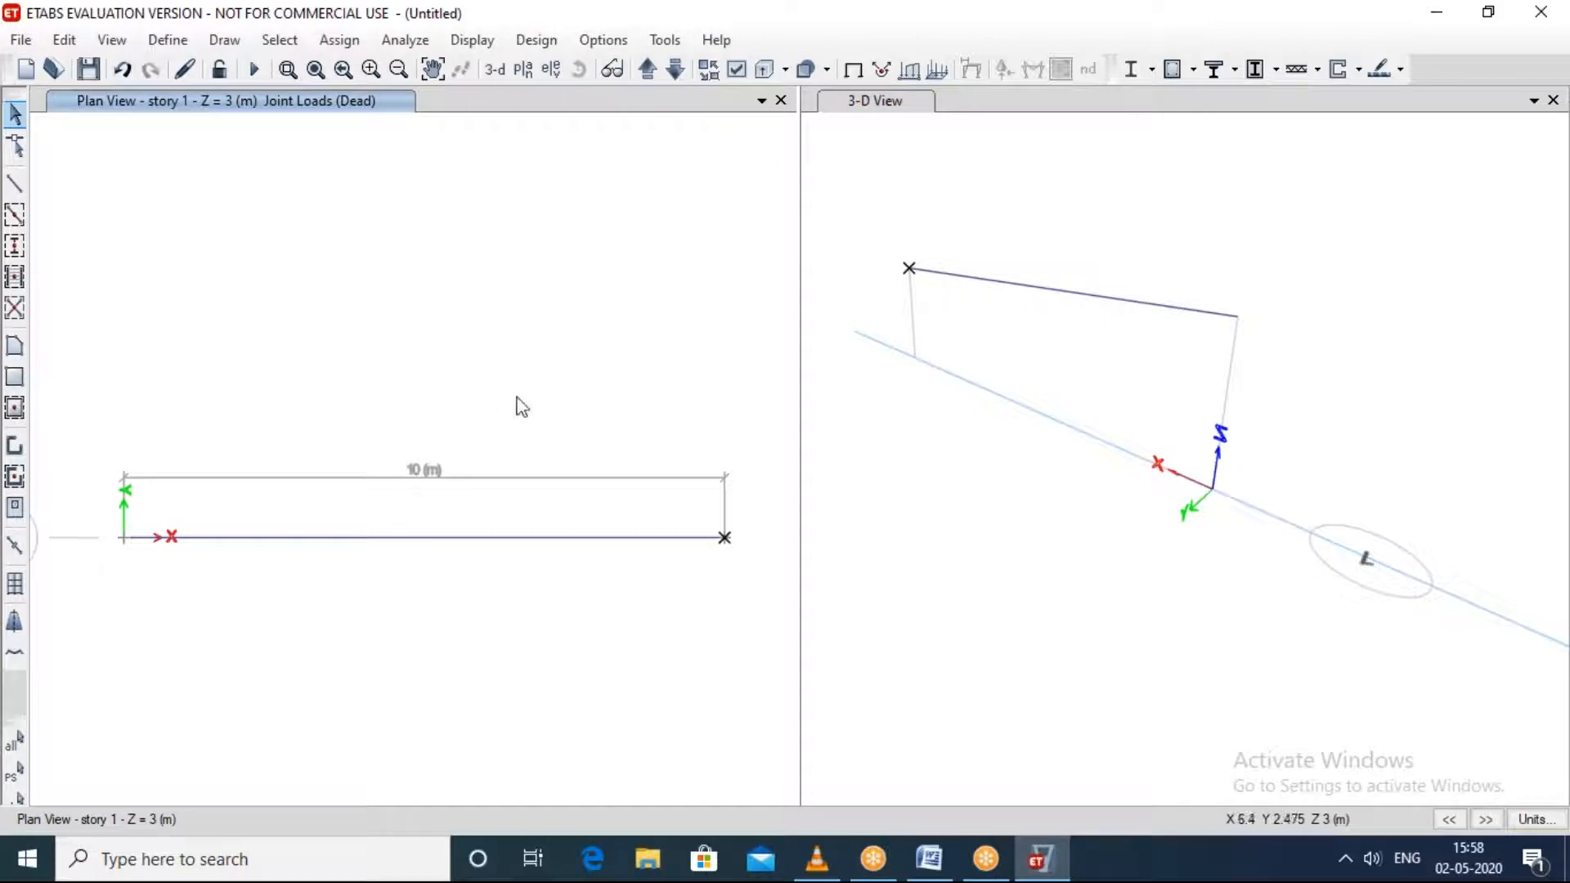
{"action": "scroll", "coordinate": [532, 425], "scroll_direction": "up", "scroll_amount": 2}
{"action": "scroll", "coordinate": [548, 446], "scroll_direction": "down", "scroll_amount": 2}
{"action": "scroll", "coordinate": [552, 430], "scroll_direction": "up", "scroll_amount": 2}
{"action": "scroll", "coordinate": [554, 430], "scroll_direction": "down", "scroll_amount": 2}
{"action": "middle_click_drag", "start_coordinate": [568, 428], "coordinate": [483, 368]}
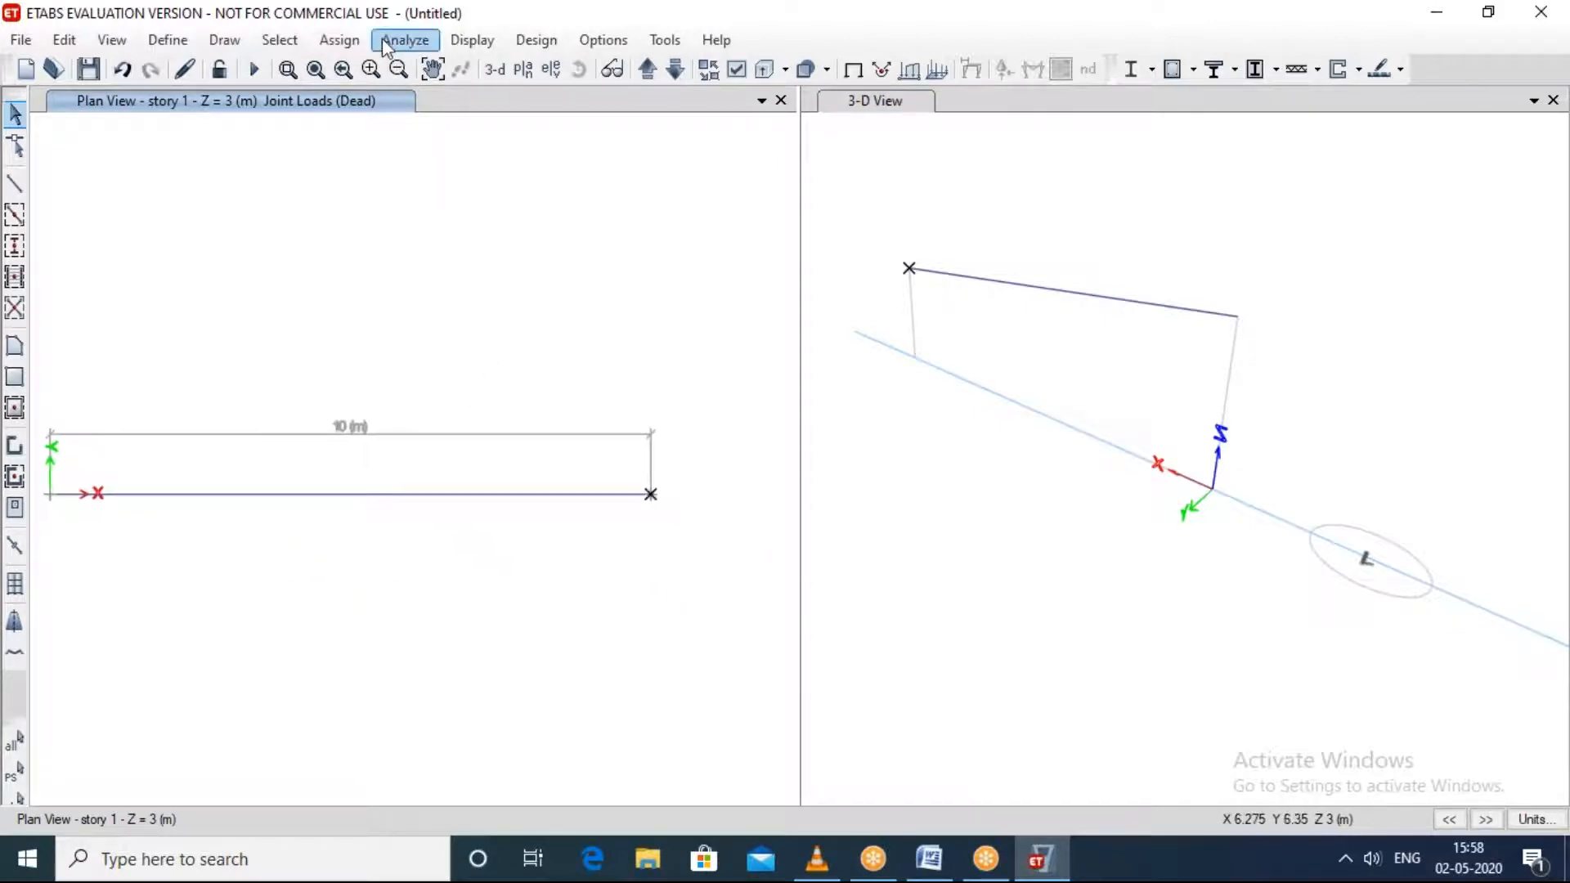
{"action": "left_click", "coordinate": [404, 39]}
{"action": "left_click", "coordinate": [1044, 255]}
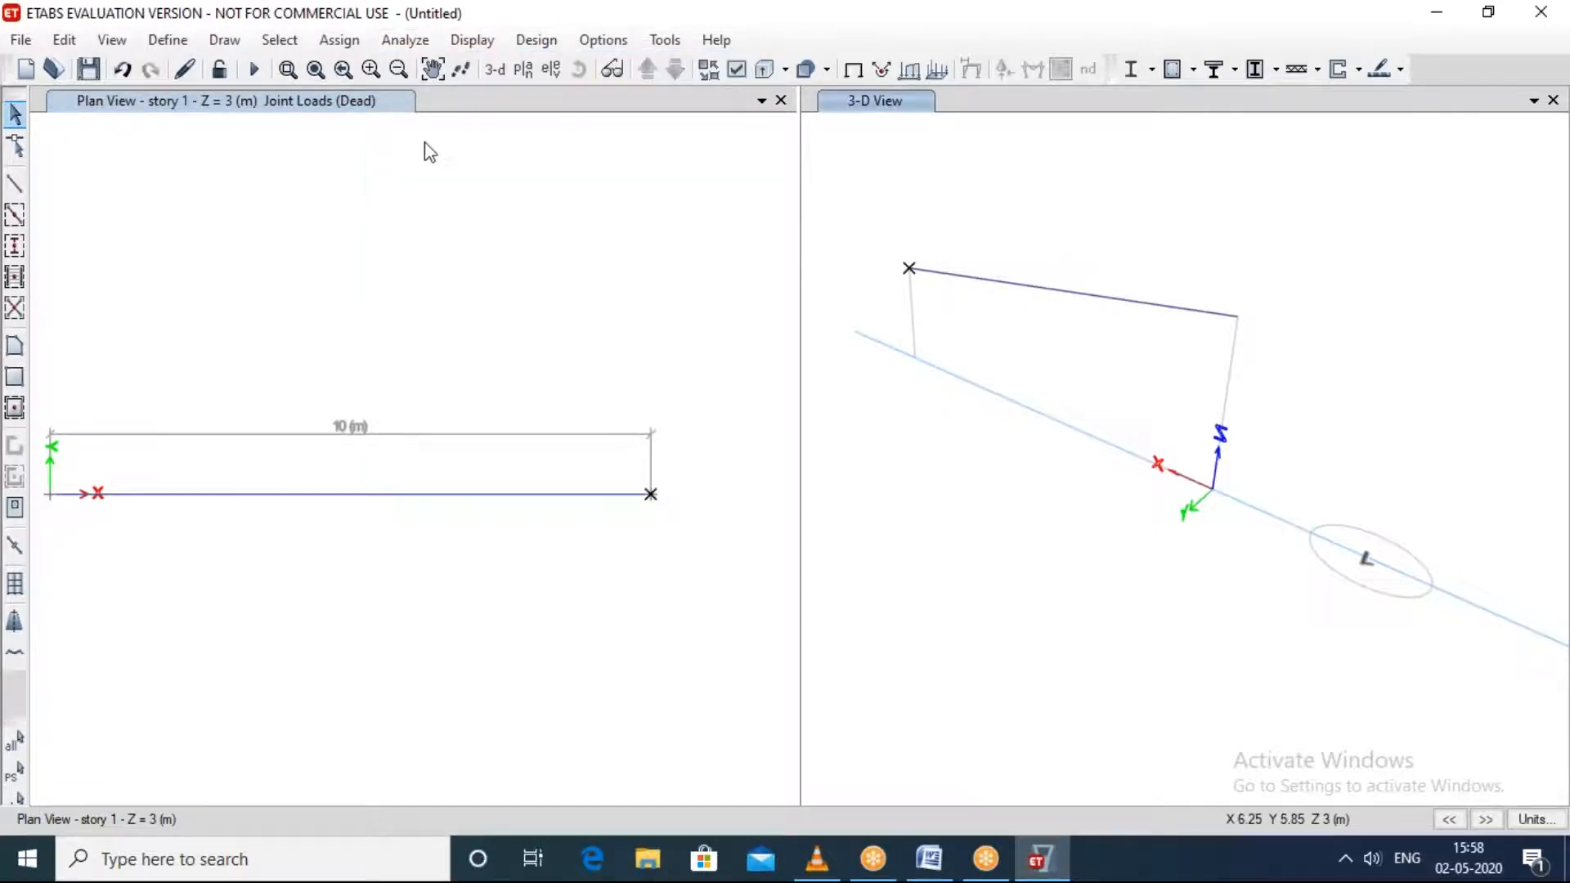
{"action": "left_click", "coordinate": [343, 39]}
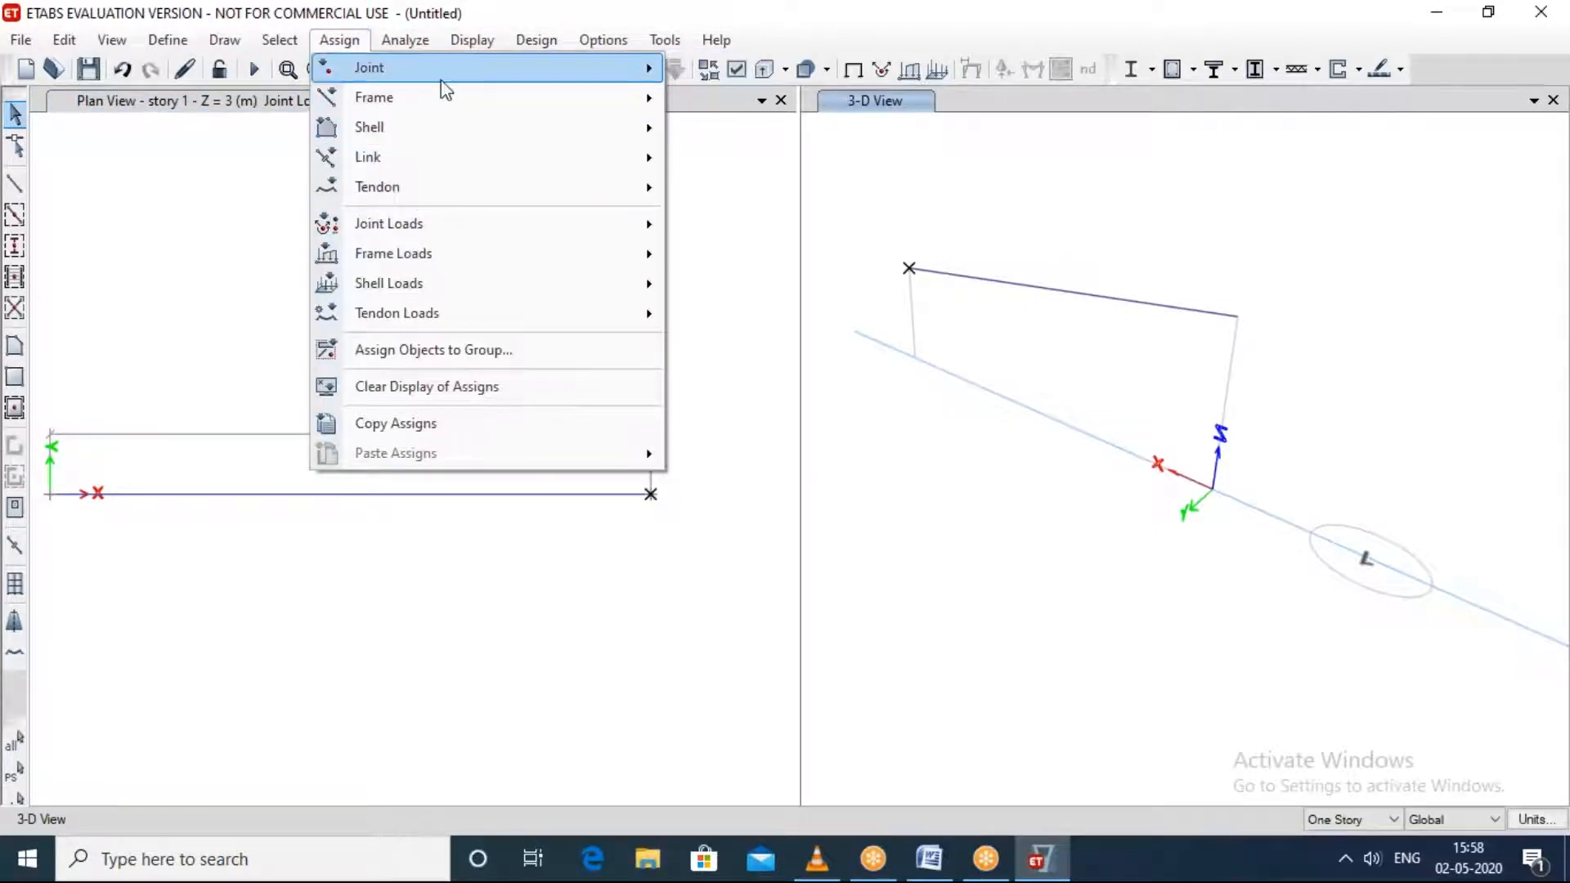
{"action": "mouse_move", "coordinate": [441, 79]}
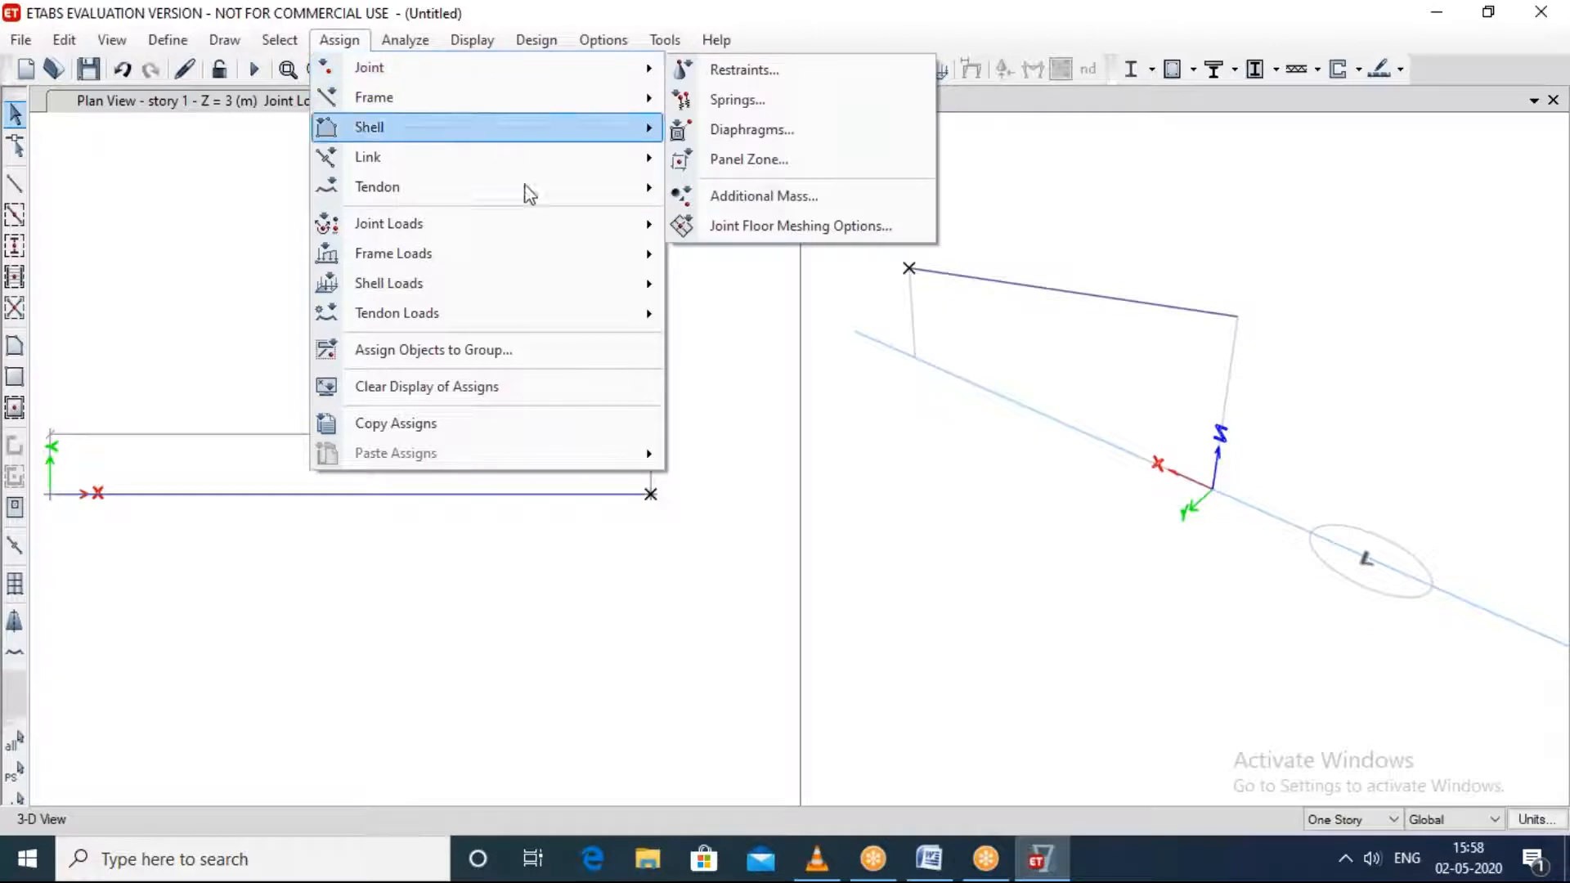
{"action": "mouse_move", "coordinate": [540, 231]}
{"action": "left_click", "coordinate": [719, 224]}
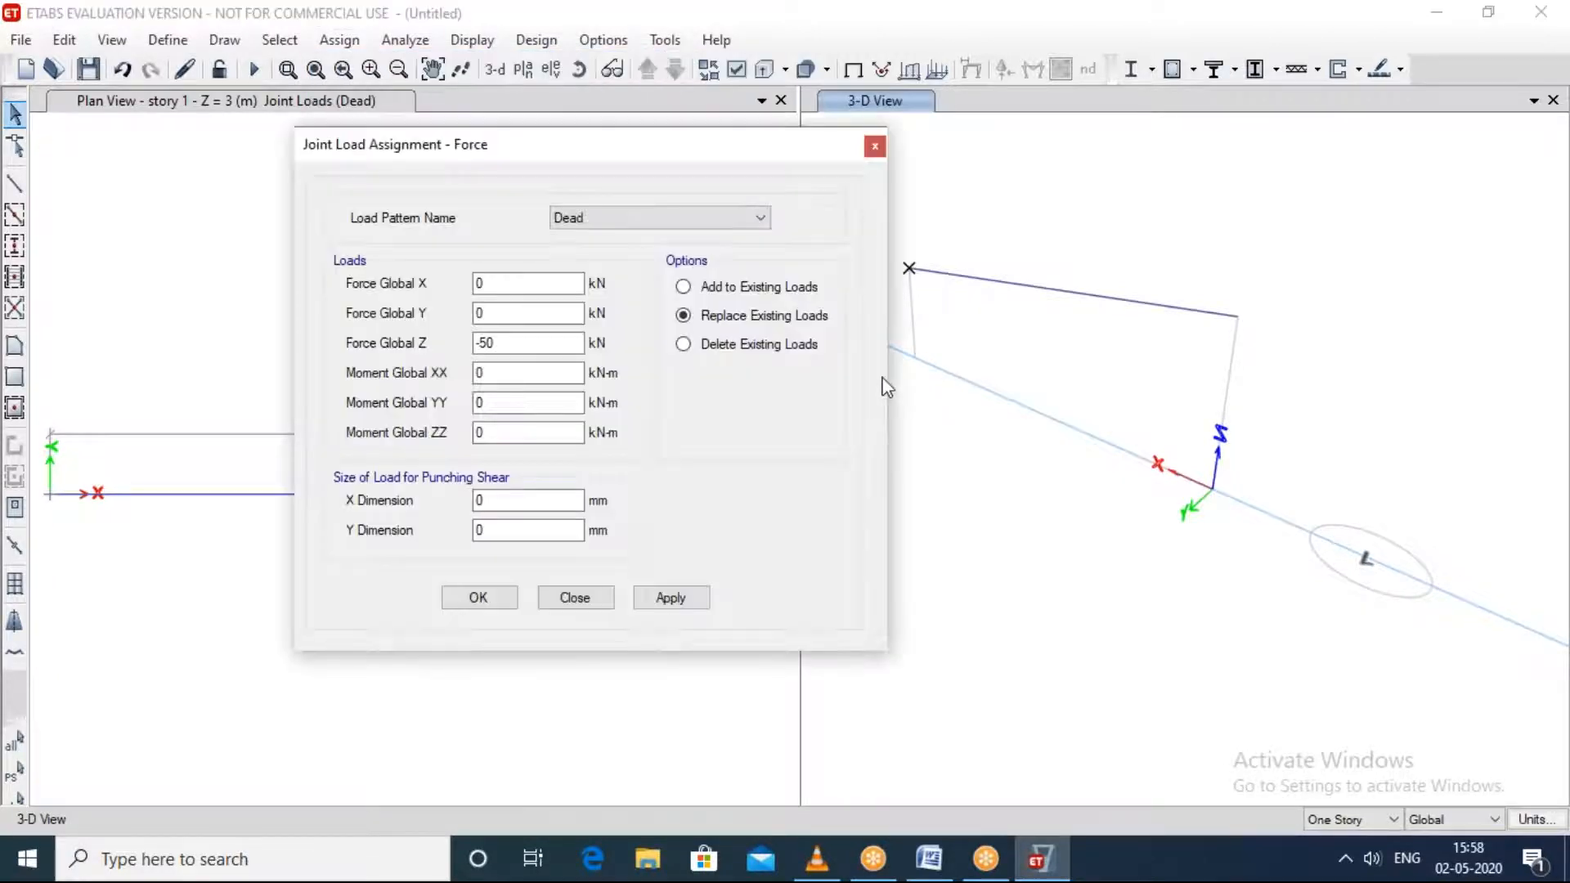
{"action": "left_click_drag", "start_coordinate": [570, 148], "coordinate": [1026, 83]}
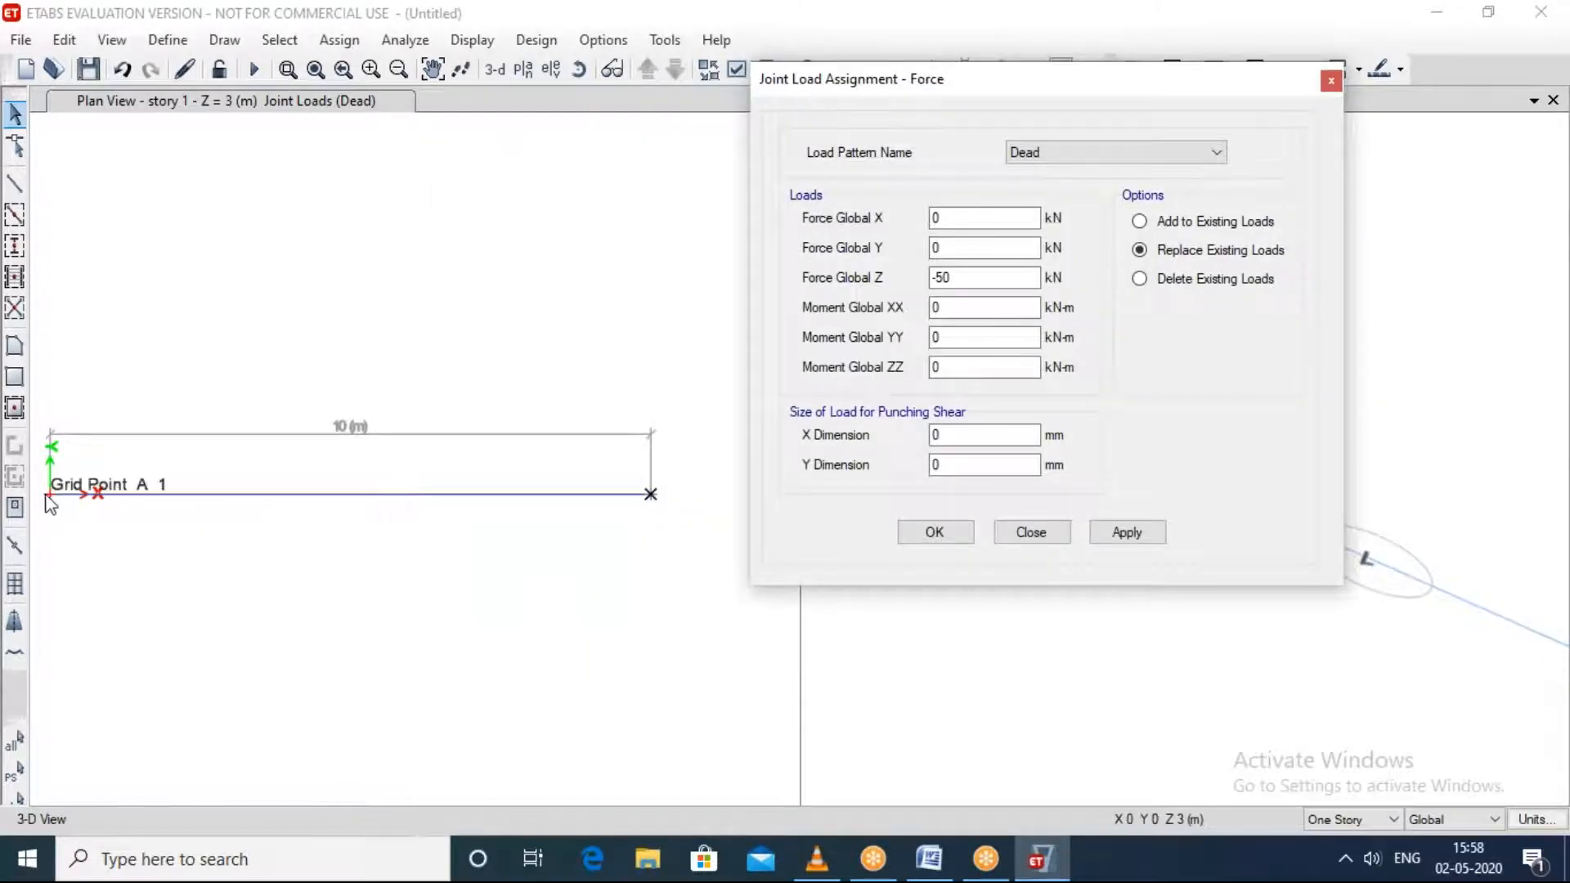
{"action": "left_click", "coordinate": [1097, 536]}
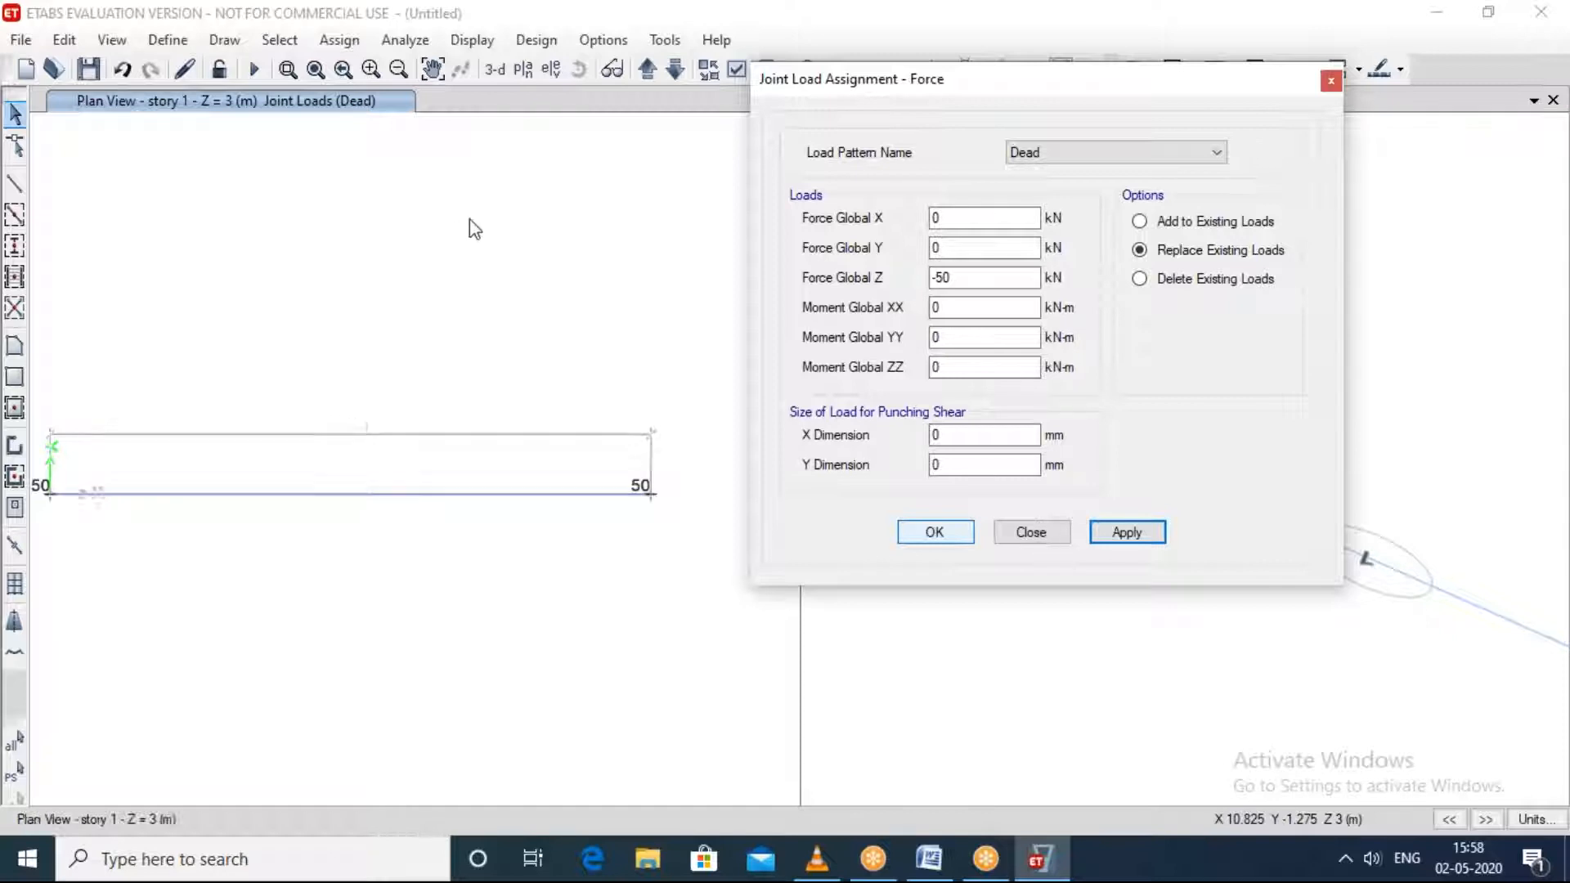
{"action": "scroll", "coordinate": [572, 523], "scroll_direction": "up", "scroll_amount": 8}
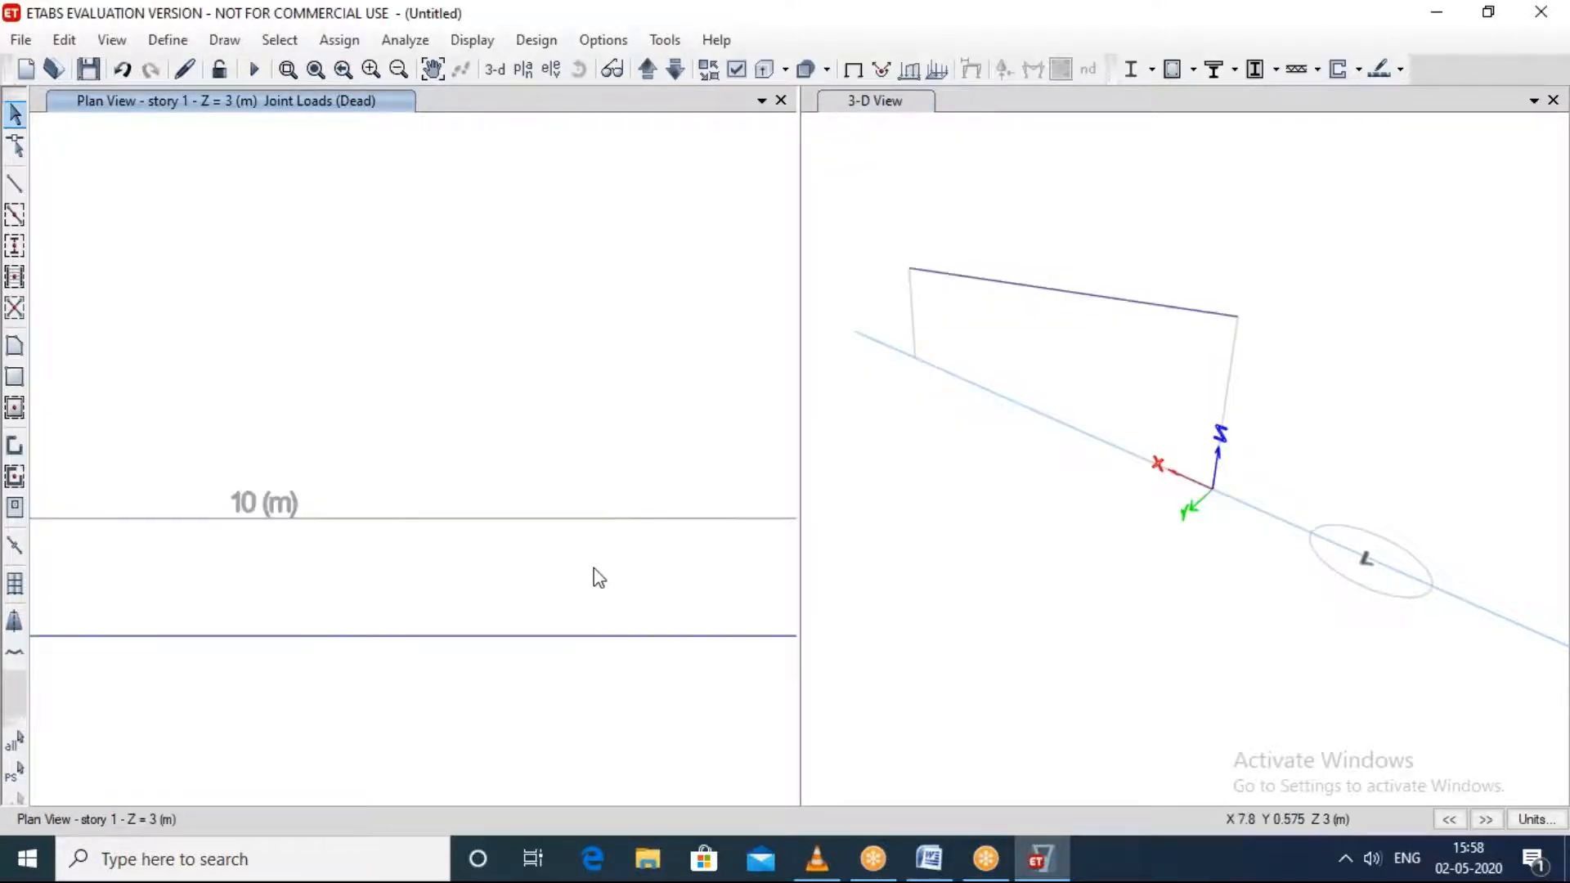
{"action": "scroll", "coordinate": [464, 502], "scroll_direction": "down", "scroll_amount": 7}
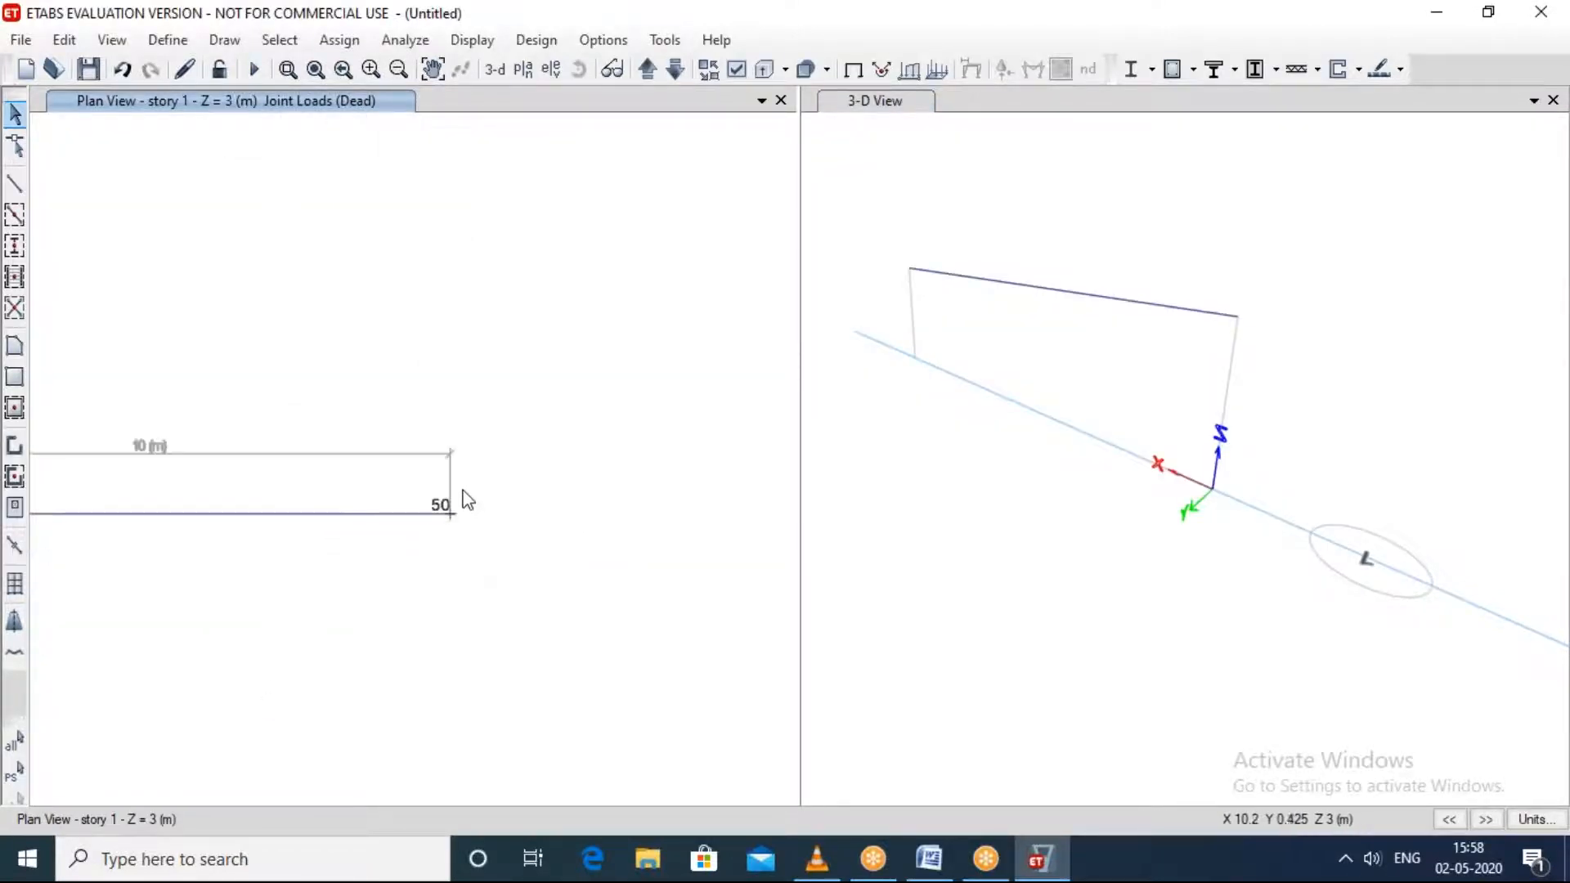
Step: Run the analysis, saving the model in Documents as an ETABS model file named q
{"action": "left_click", "coordinate": [405, 40]}
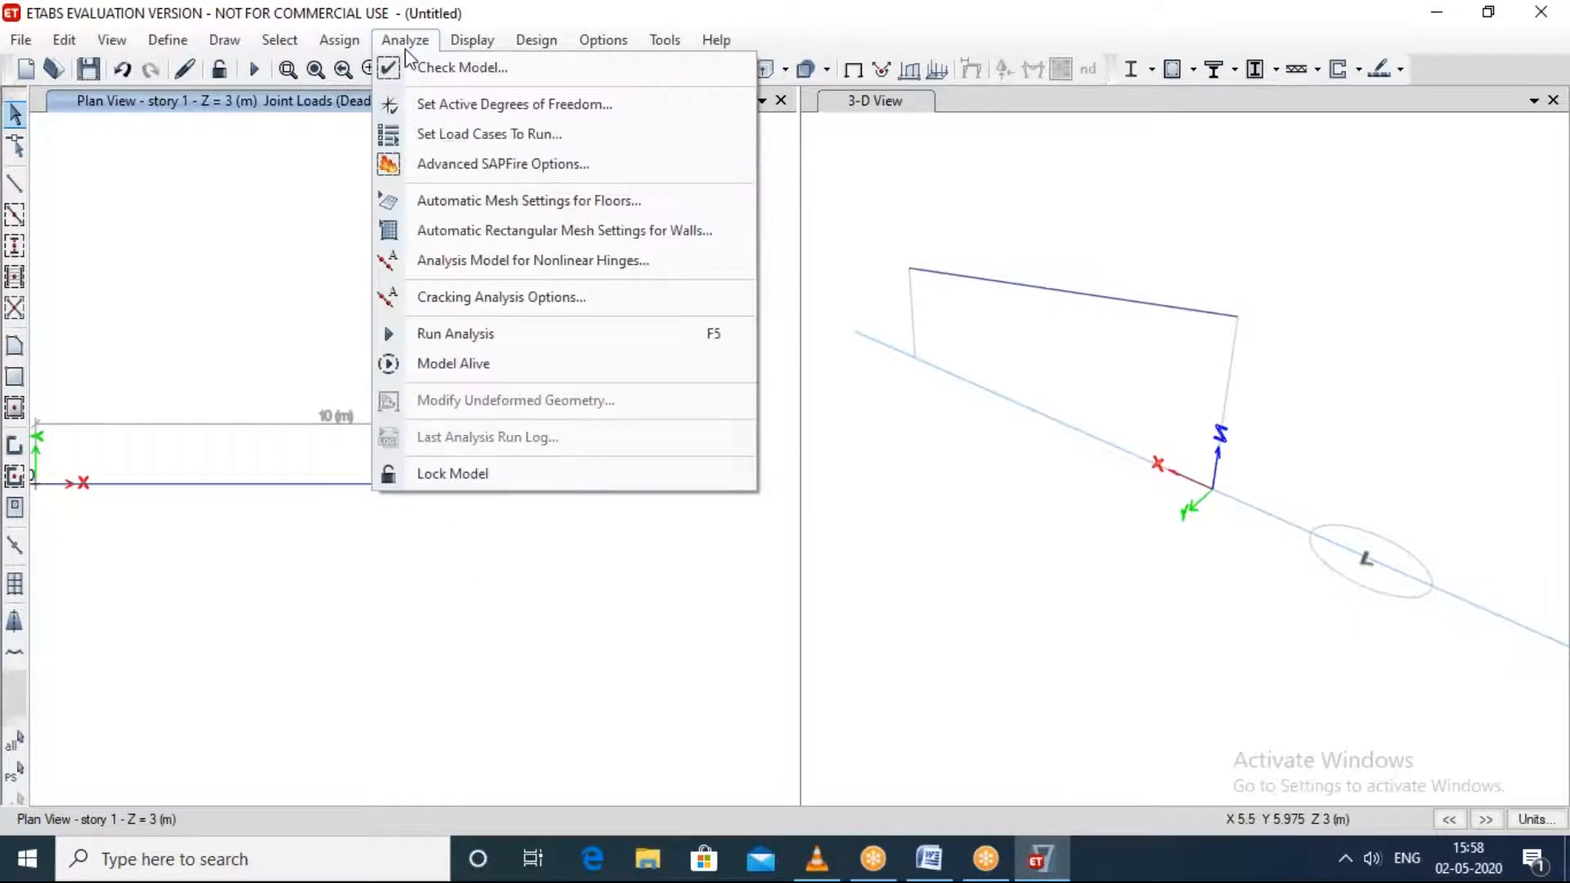
{"action": "left_click", "coordinate": [453, 333]}
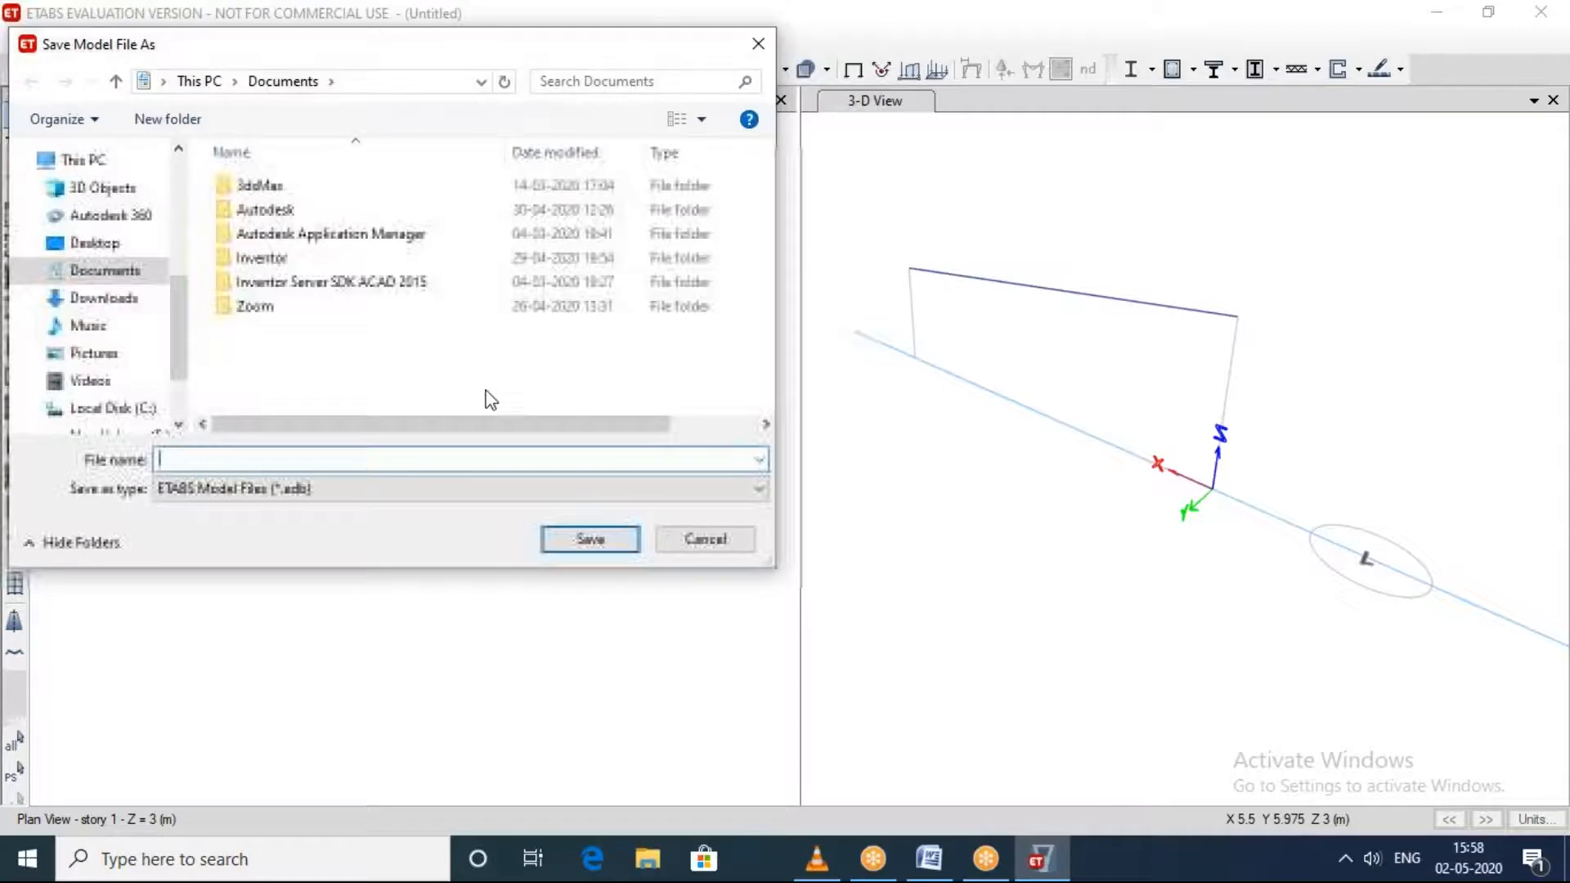
{"action": "type", "text": "q"}
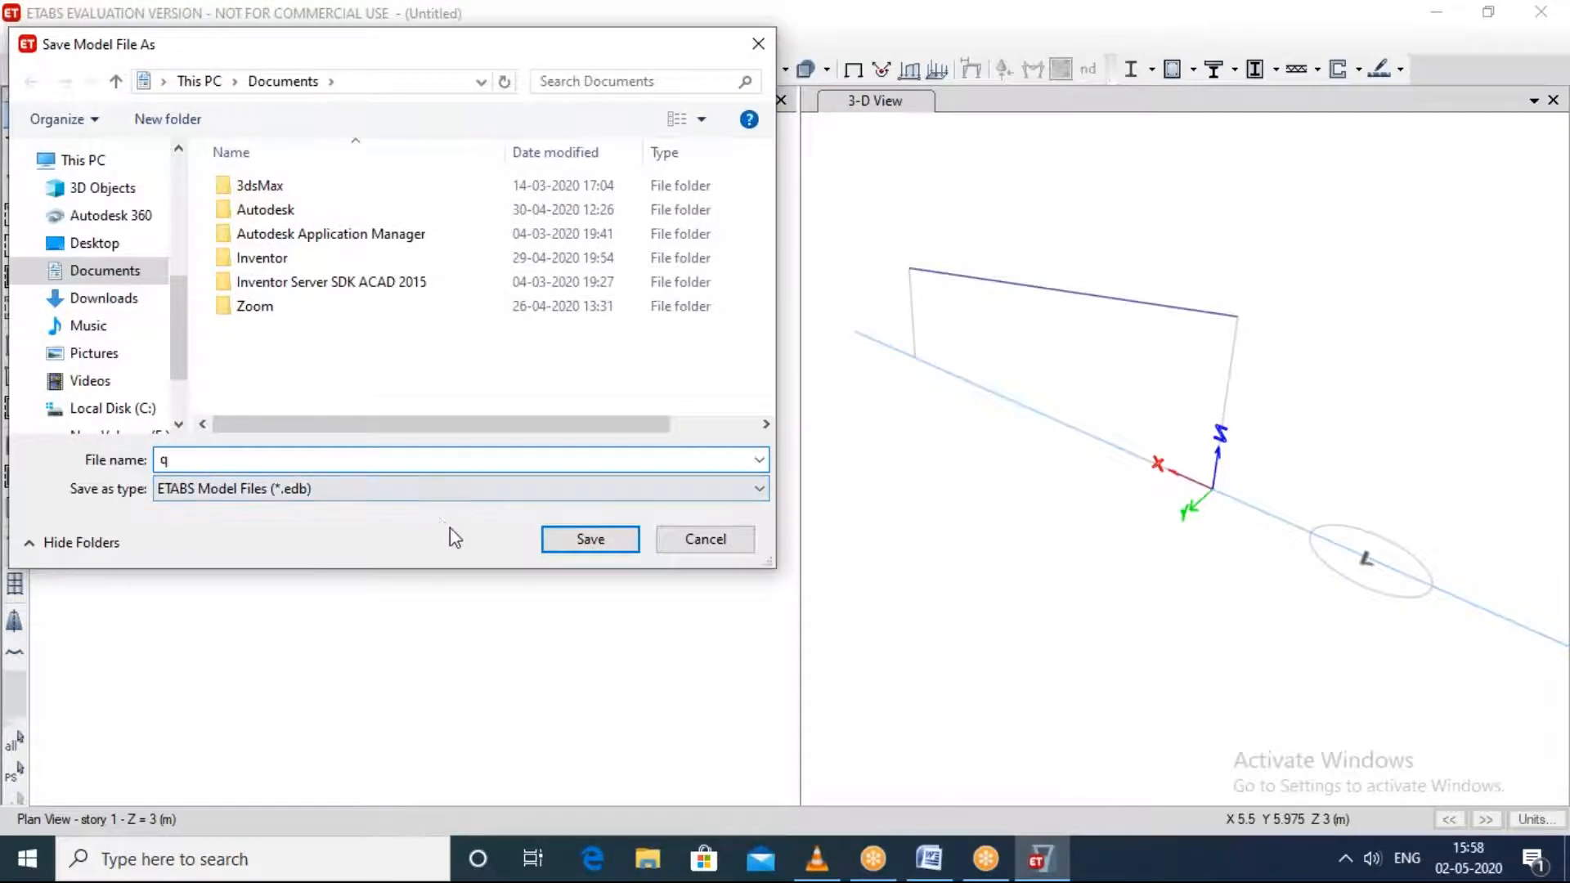
{"action": "left_click", "coordinate": [564, 540]}
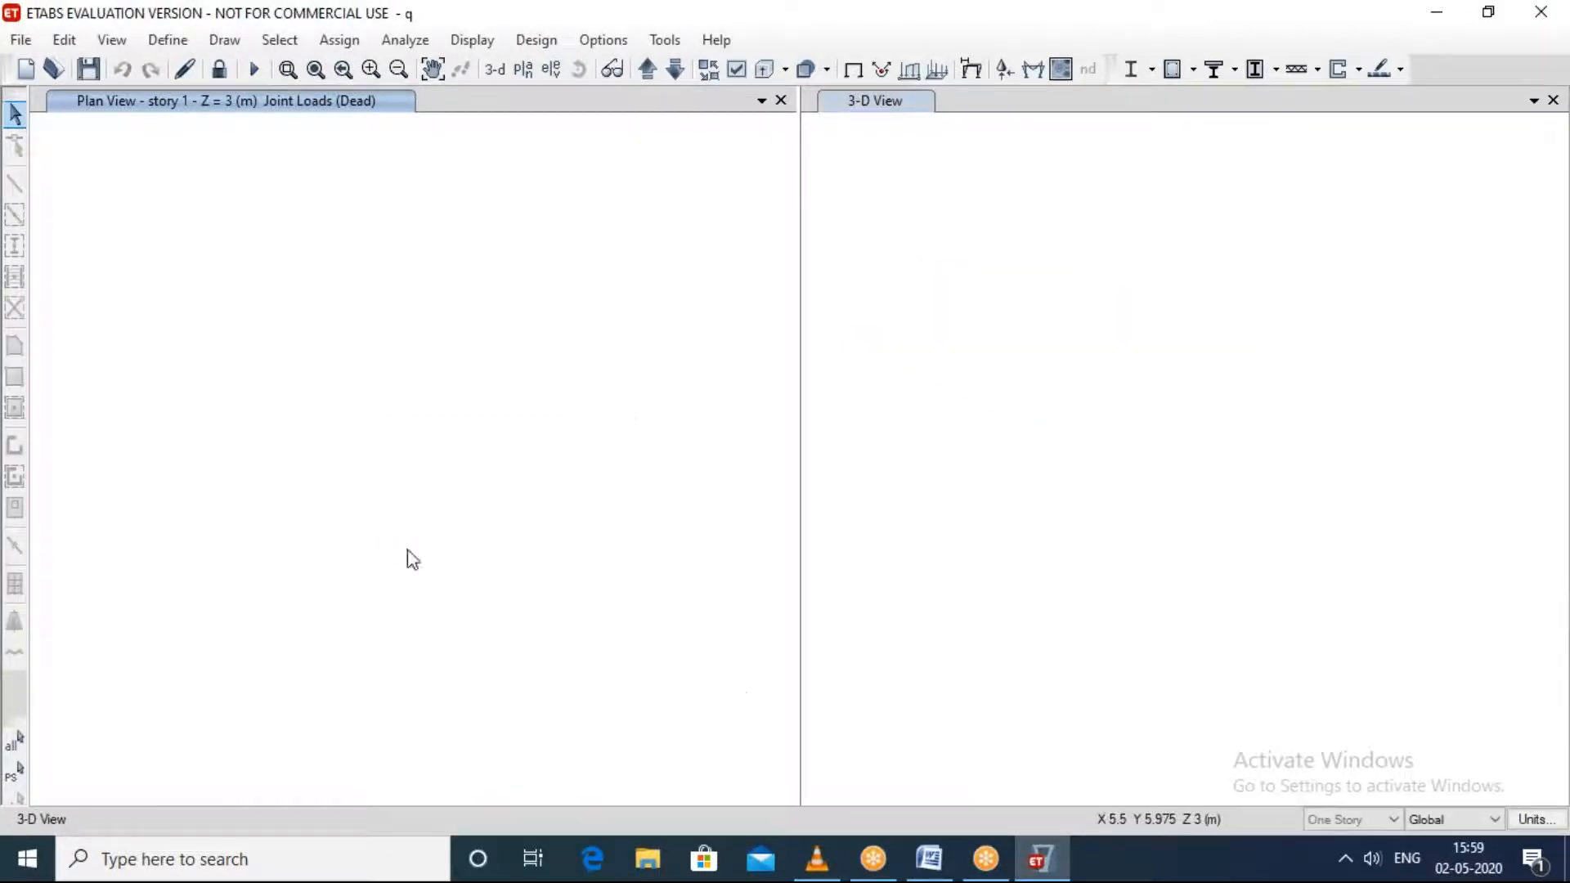
{"action": "mouse_move", "coordinate": [1043, 855]}
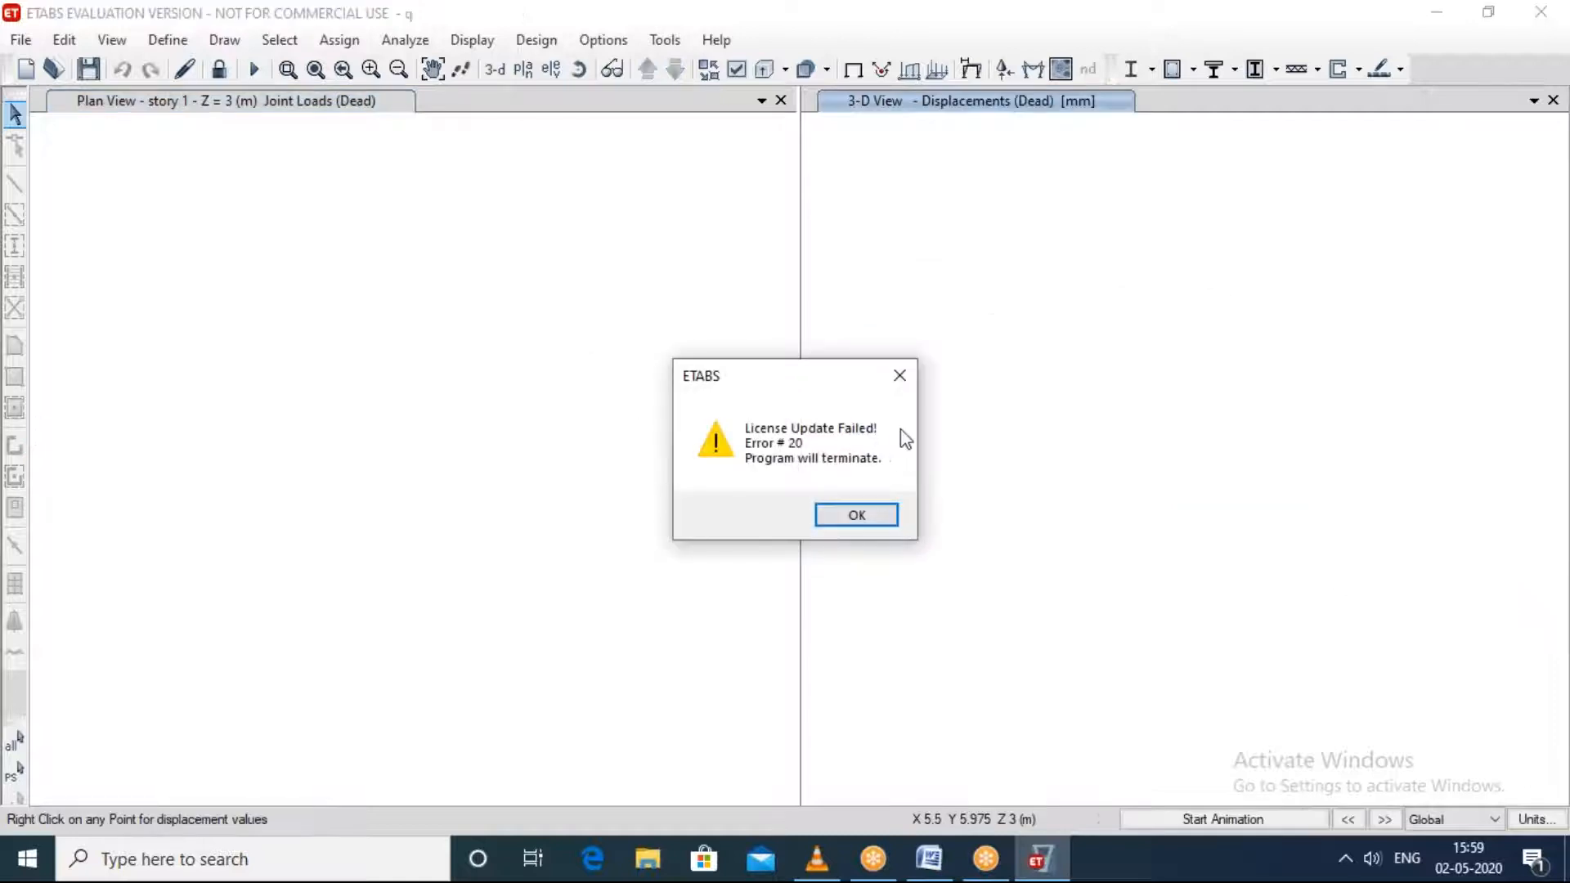
{"action": "left_click", "coordinate": [899, 375]}
{"action": "left_click", "coordinate": [895, 517]}
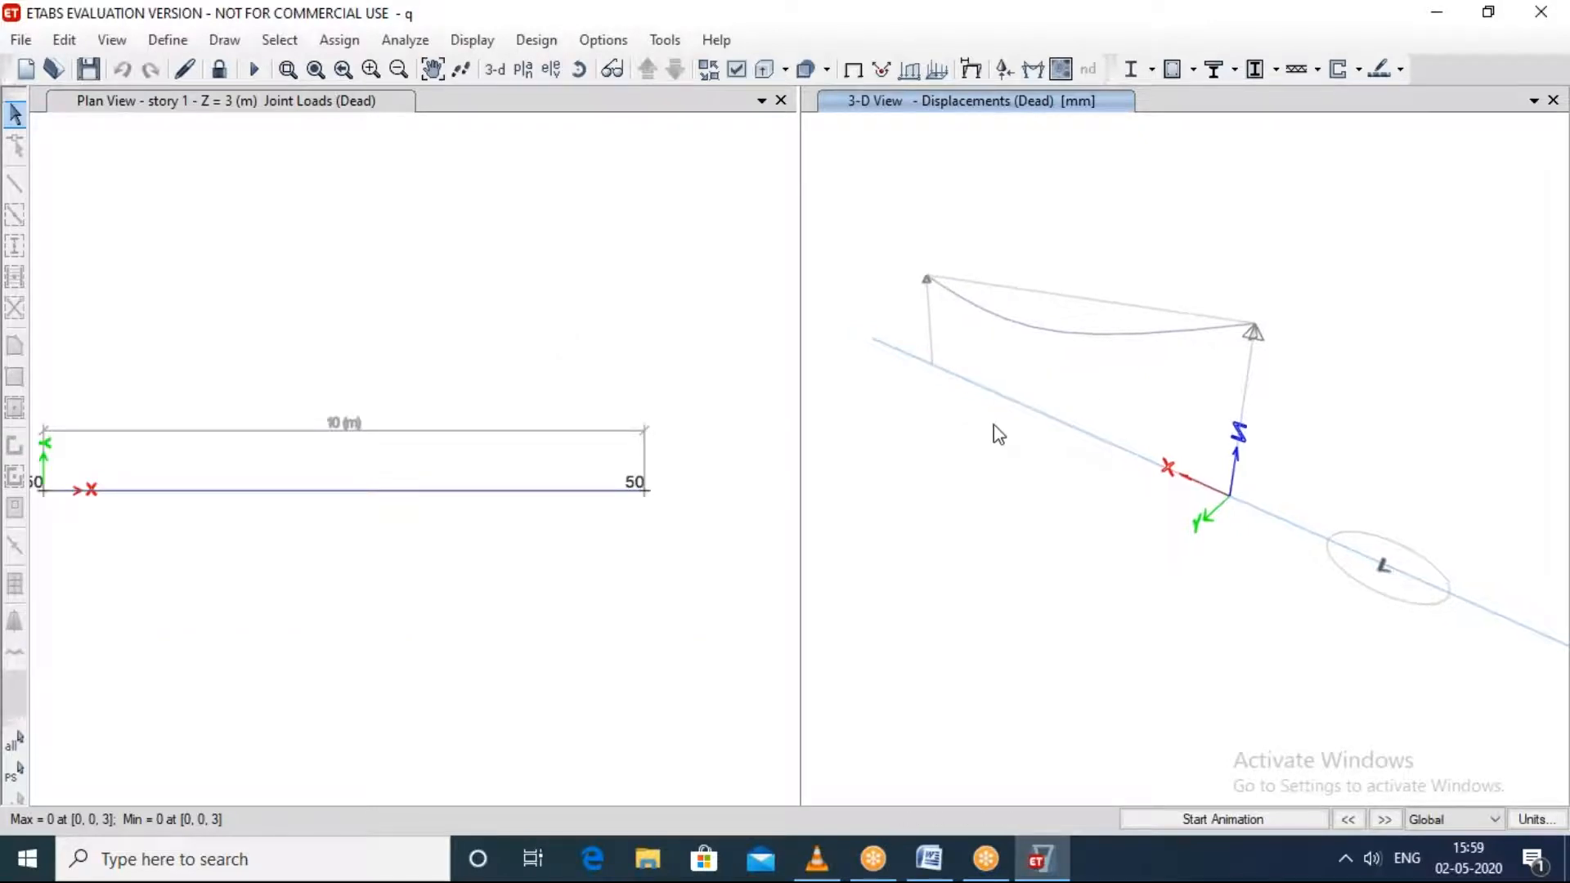
Step: Inspect the beam's deformed shape under Dead load and read the displacement values at its end joint A-1
{"action": "scroll", "coordinate": [1216, 368], "scroll_direction": "up", "scroll_amount": 3}
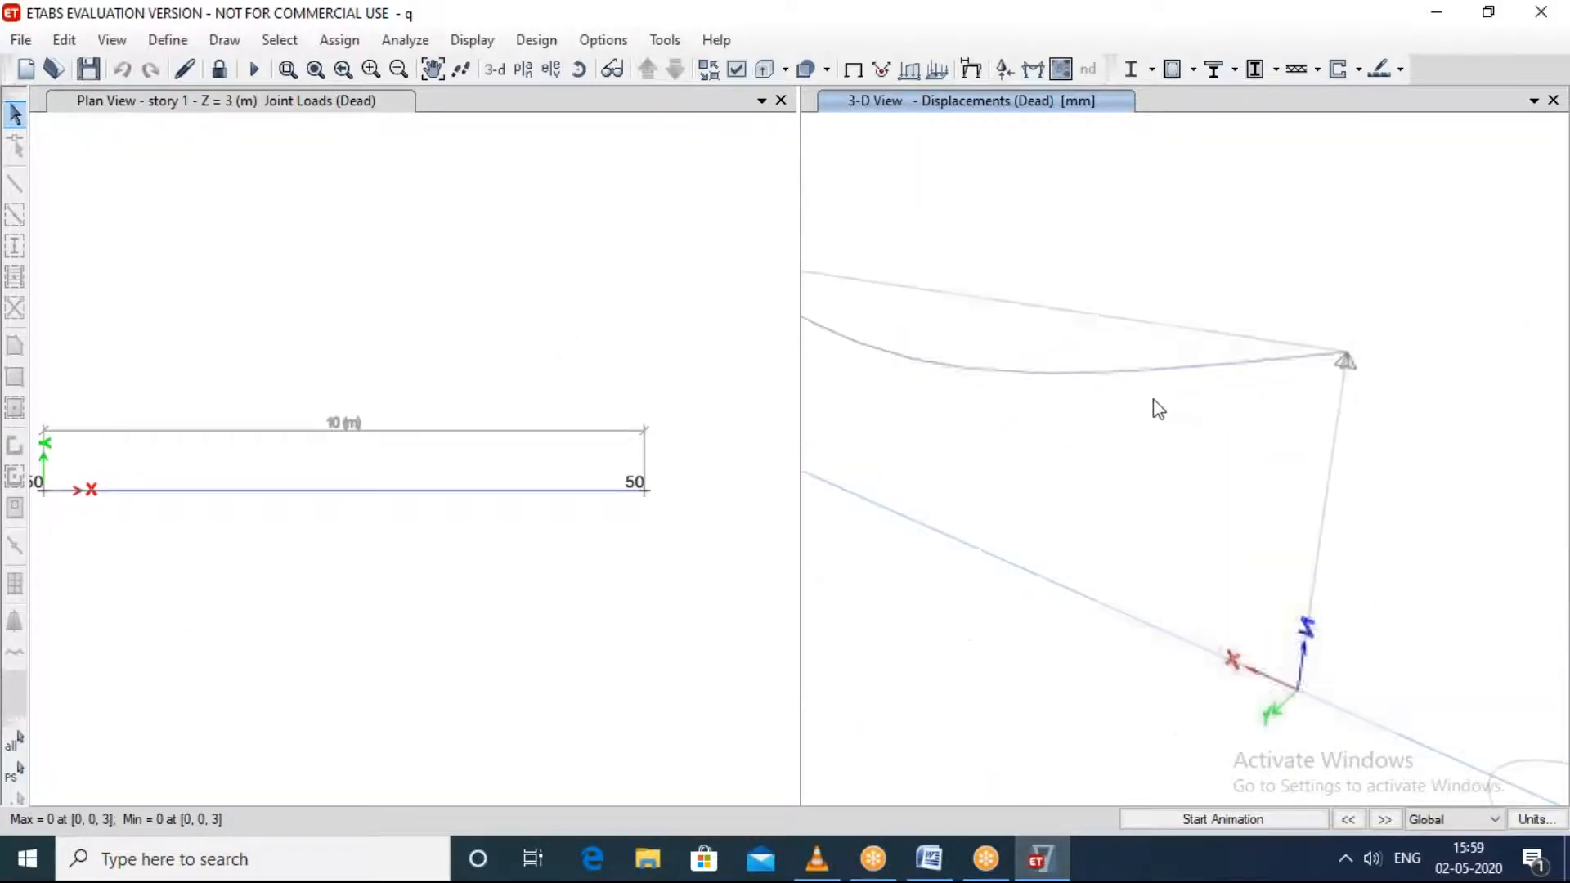
{"action": "scroll", "coordinate": [948, 386], "scroll_direction": "down", "scroll_amount": 2}
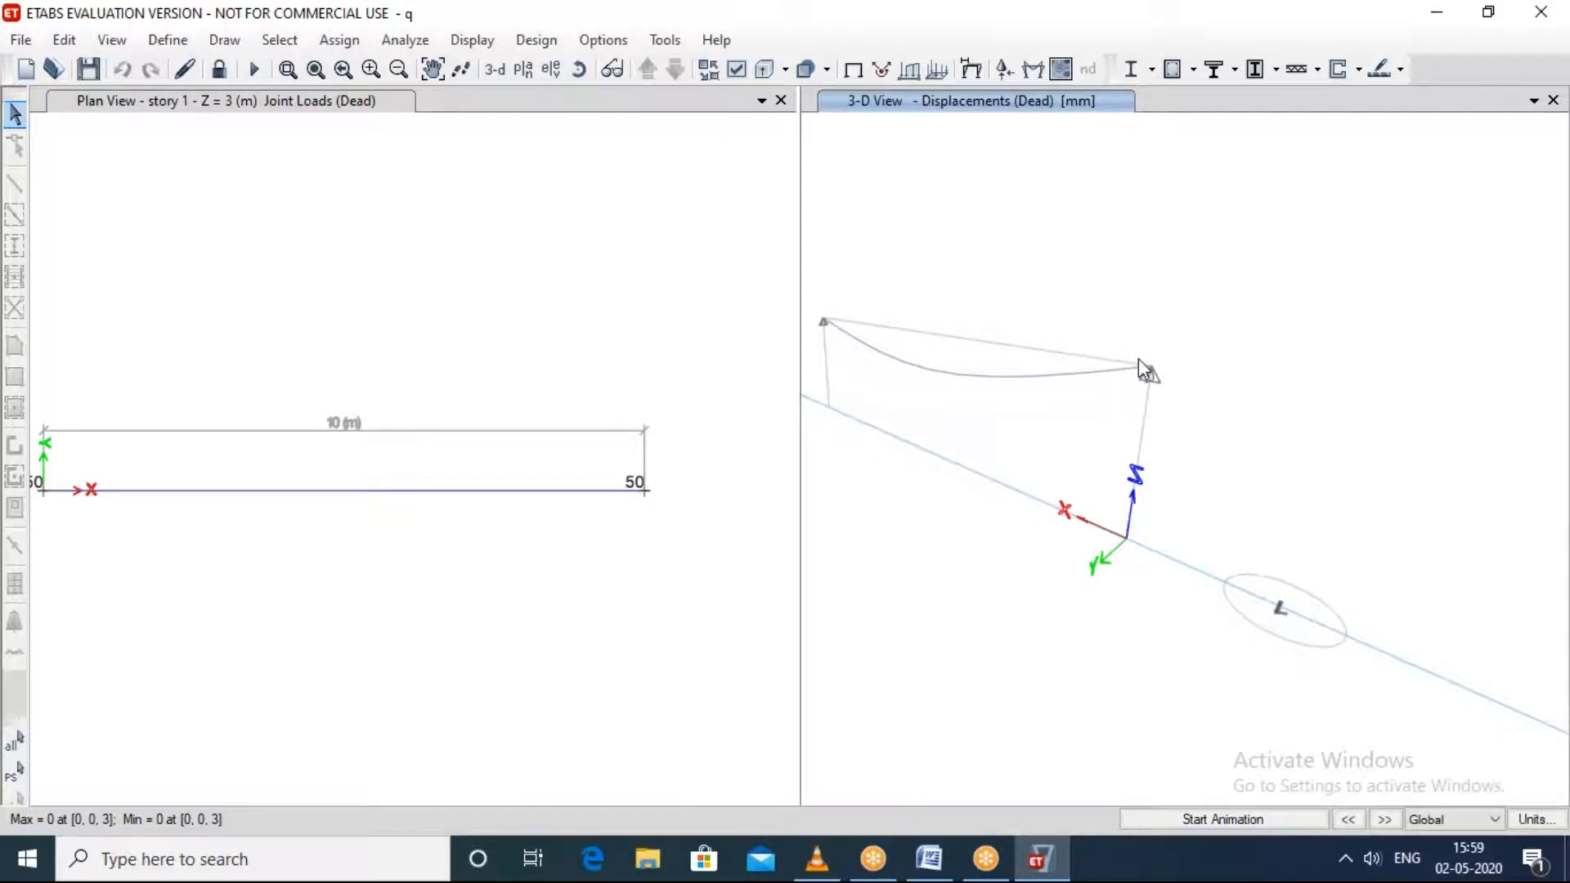
{"action": "middle_click_drag", "start_coordinate": [1096, 458], "coordinate": [1219, 571]}
{"action": "scroll", "coordinate": [1235, 502], "scroll_direction": "up", "scroll_amount": 3}
{"action": "right_click", "coordinate": [1181, 542]}
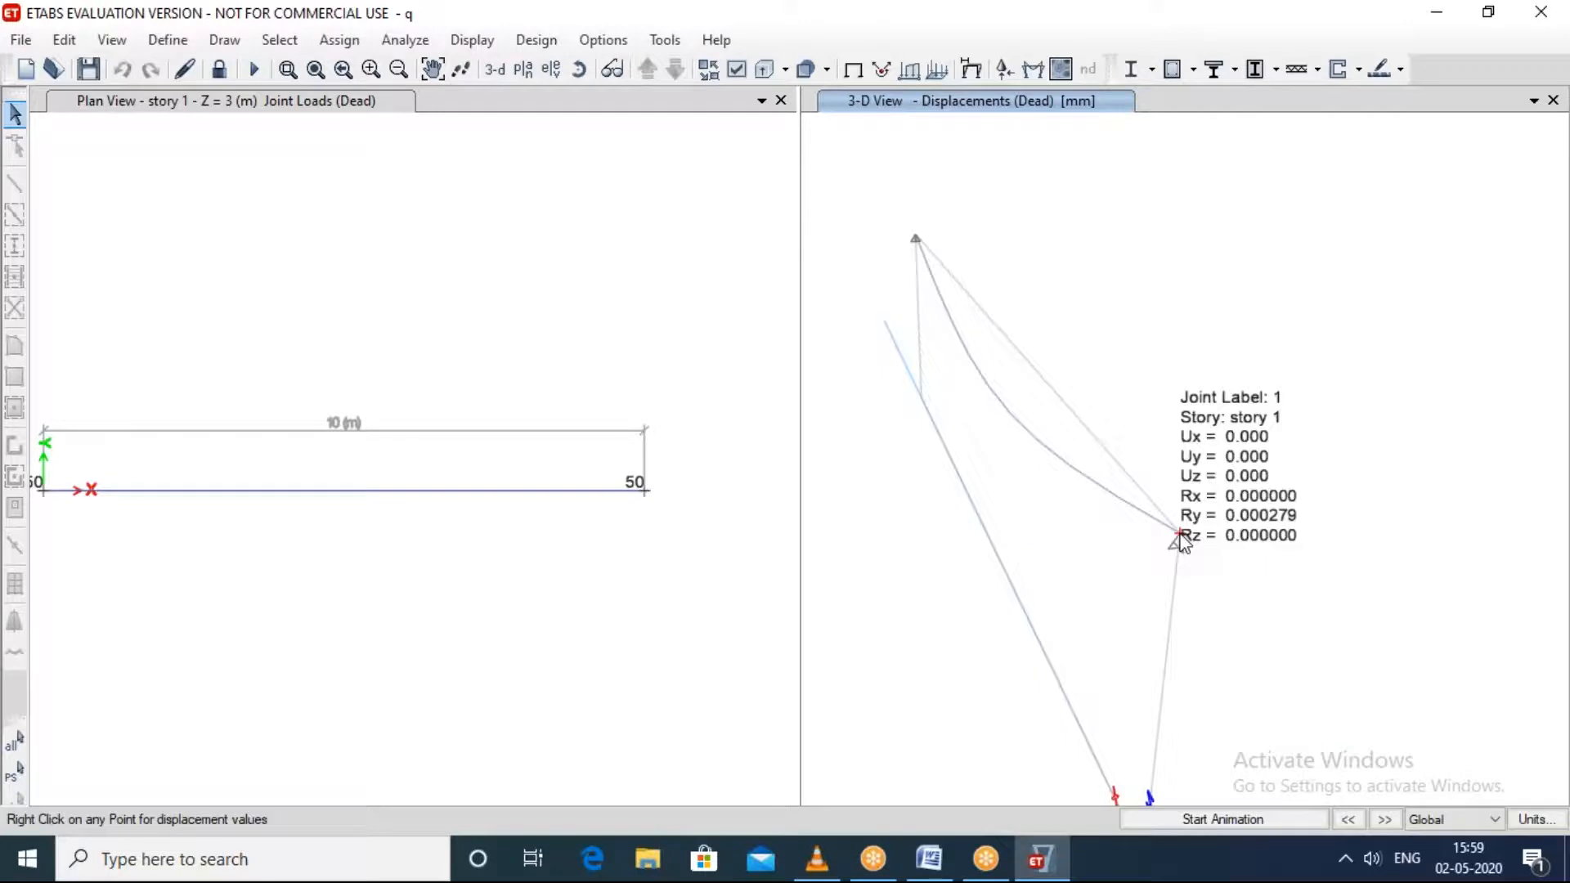
{"action": "middle_click_drag", "start_coordinate": [1084, 578], "coordinate": [1166, 582]}
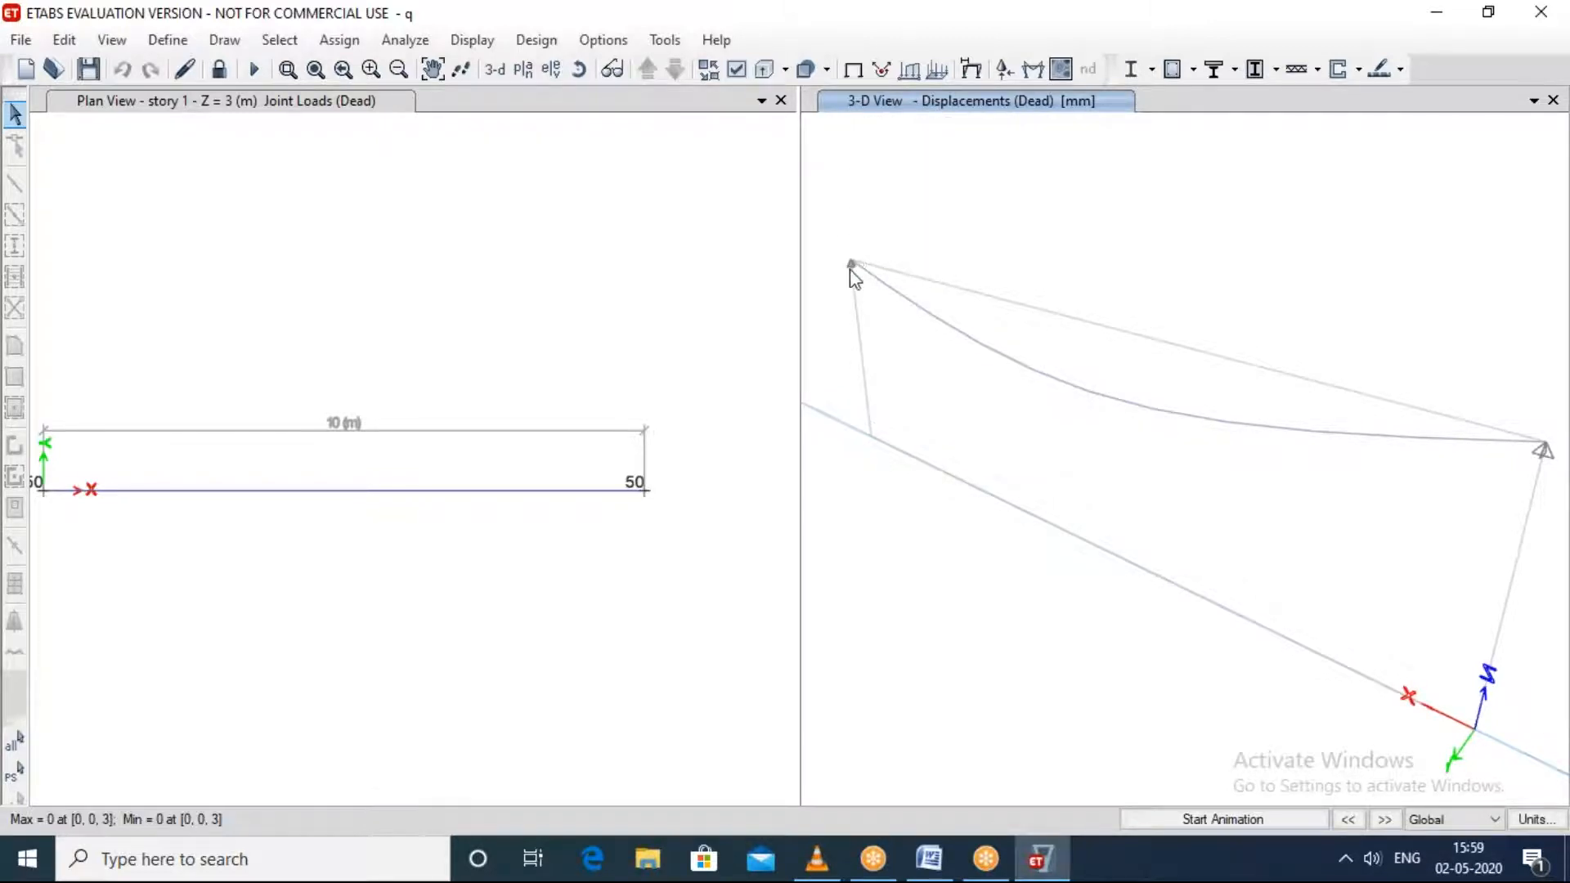
Step: Examine the beam's Dead load deflection from several angles in the 3-D view and animate the deformed shape
{"action": "middle_click_drag", "start_coordinate": [971, 365], "coordinate": [1300, 544], "text": "shift"}
{"action": "scroll", "coordinate": [1299, 543], "scroll_direction": "up", "scroll_amount": 4}
{"action": "middle_click_drag", "start_coordinate": [1284, 426], "coordinate": [1291, 471], "text": "shift"}
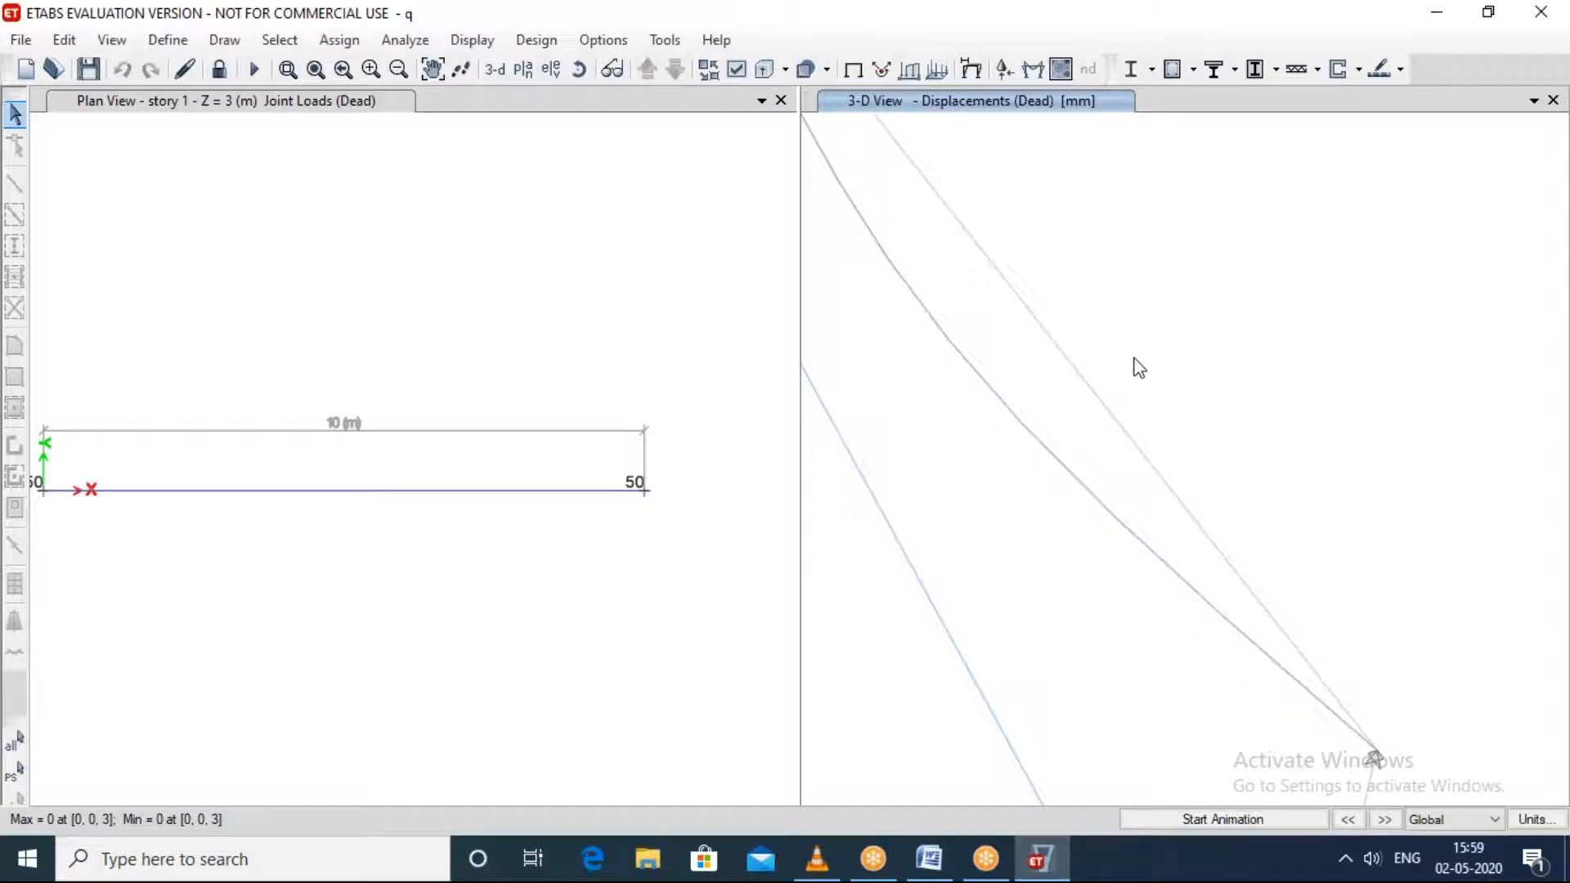
{"action": "middle_click_drag", "start_coordinate": [1220, 327], "coordinate": [1267, 218], "text": "shift"}
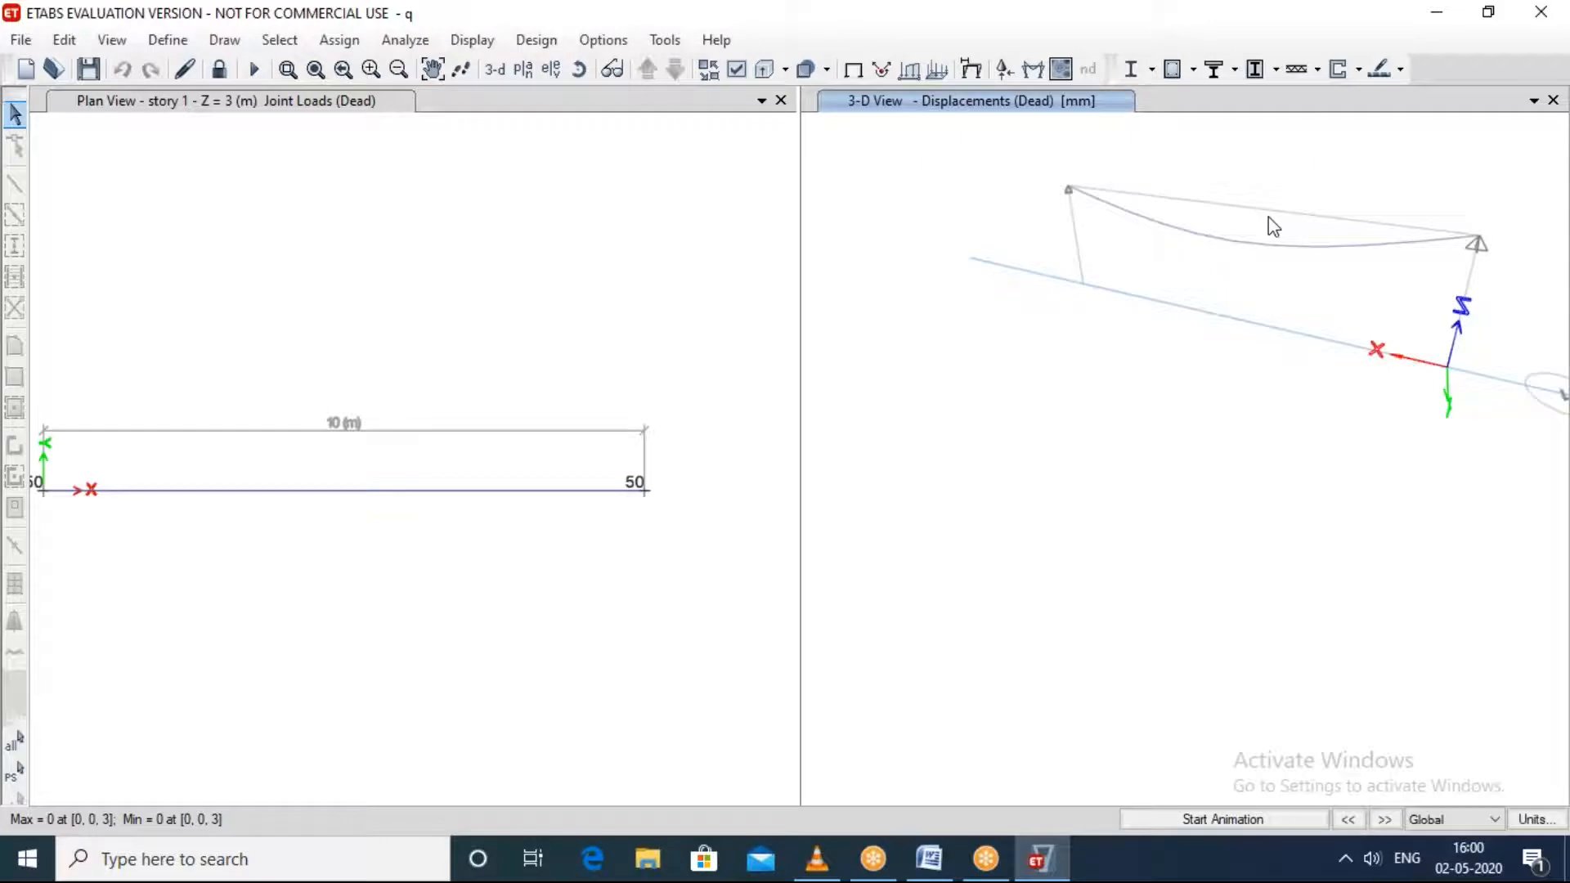
{"action": "left_click", "coordinate": [1240, 814]}
{"action": "middle_click_drag", "start_coordinate": [1194, 455], "coordinate": [1139, 532]}
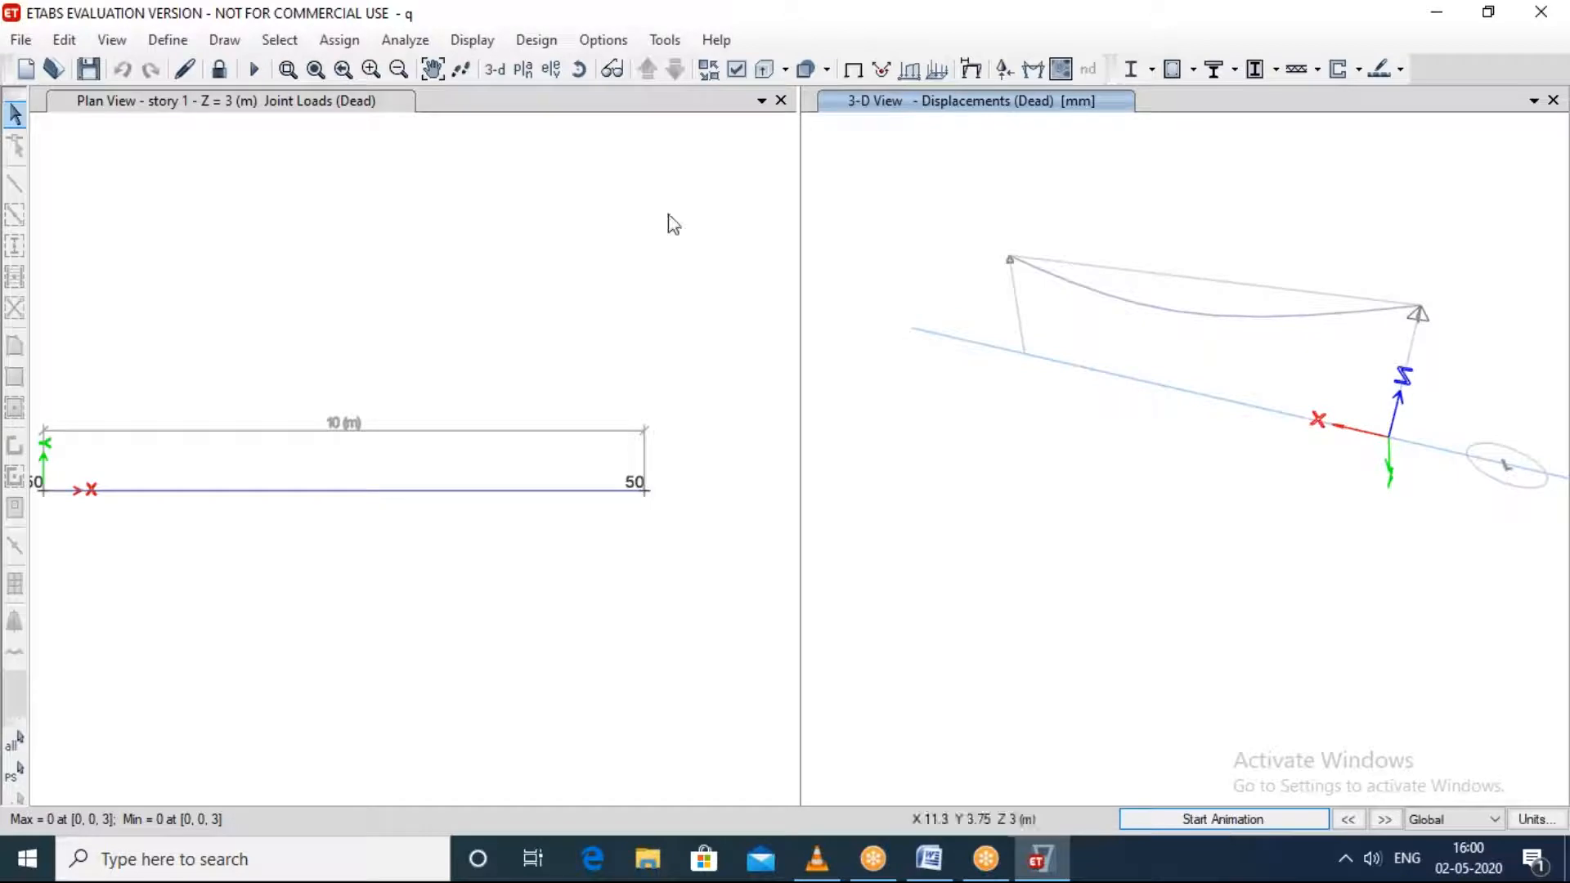
Step: Display the Fz support reactions for the Dead case as arrows in the 3-D view
{"action": "left_click", "coordinate": [470, 42]}
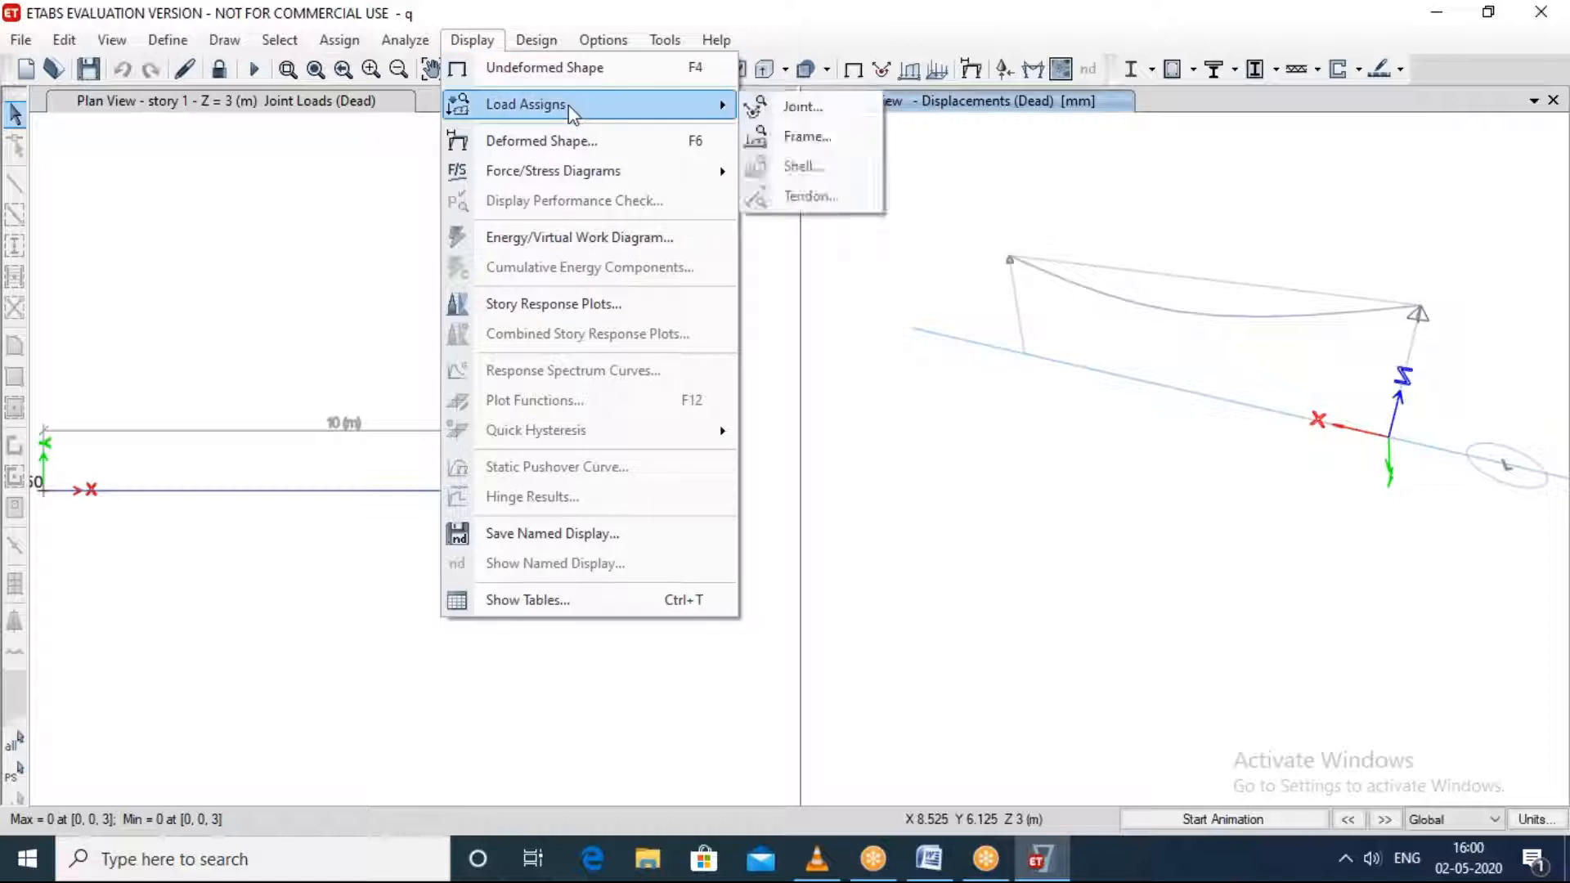
{"action": "mouse_move", "coordinate": [585, 183]}
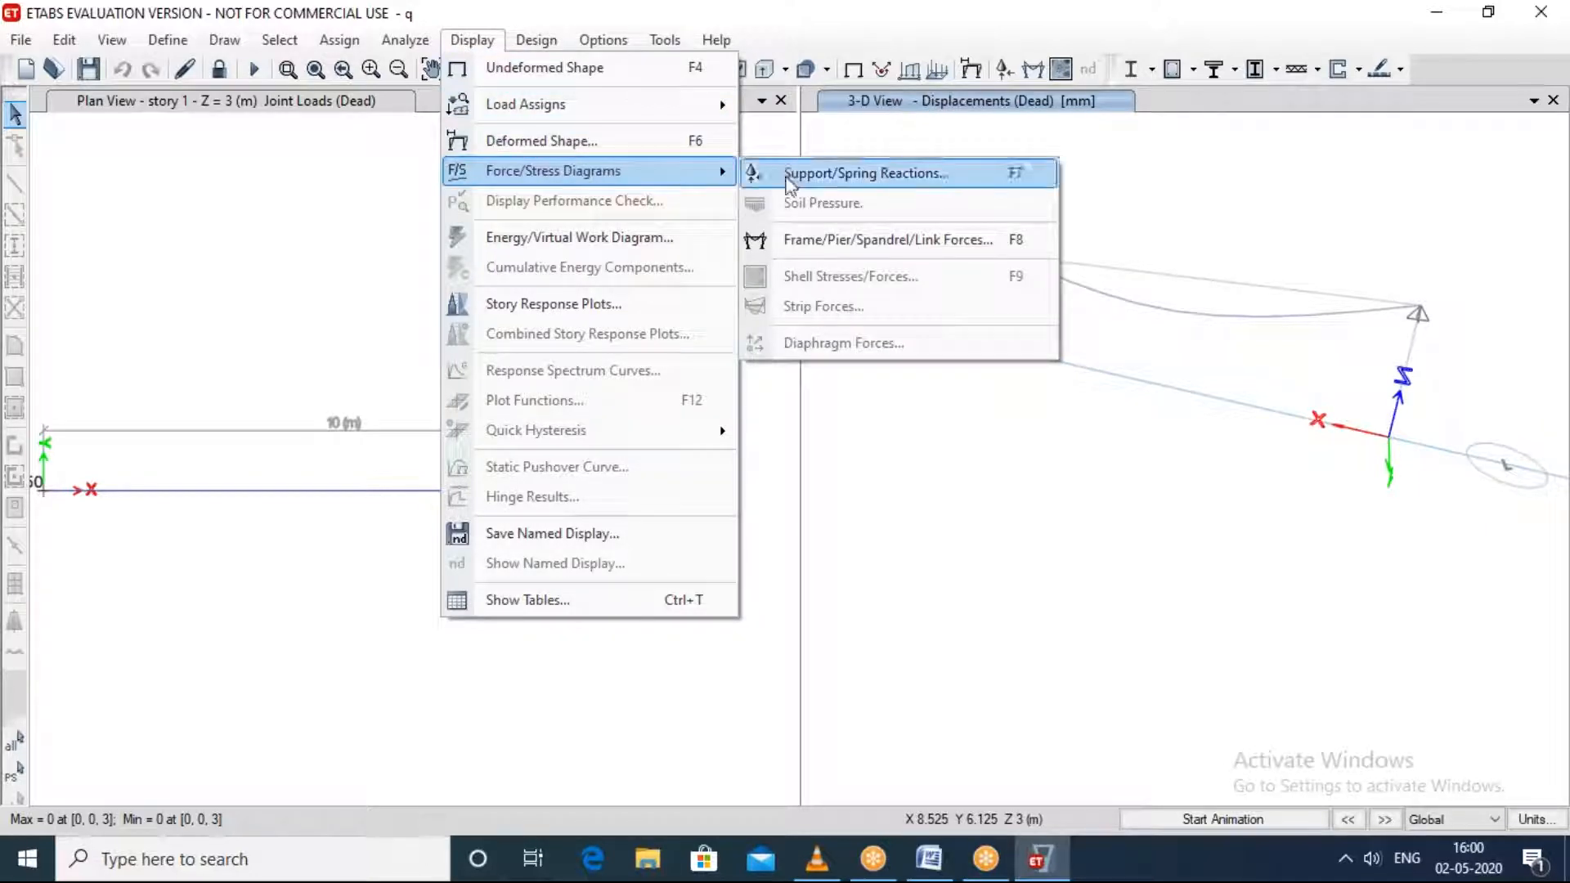
{"action": "left_click", "coordinate": [827, 173]}
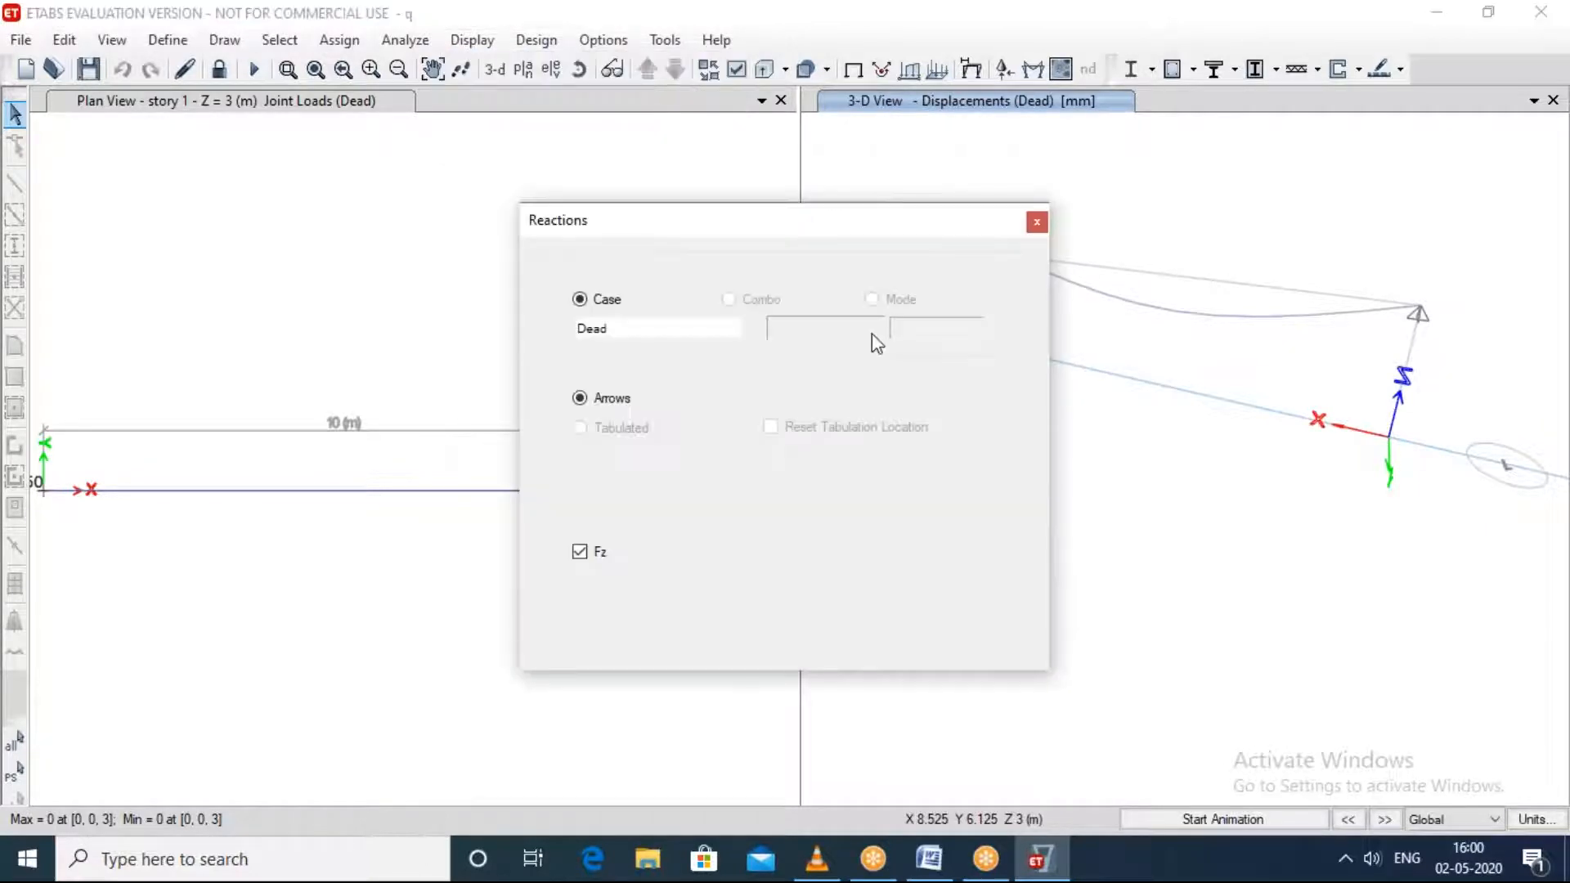
{"action": "left_click", "coordinate": [883, 619]}
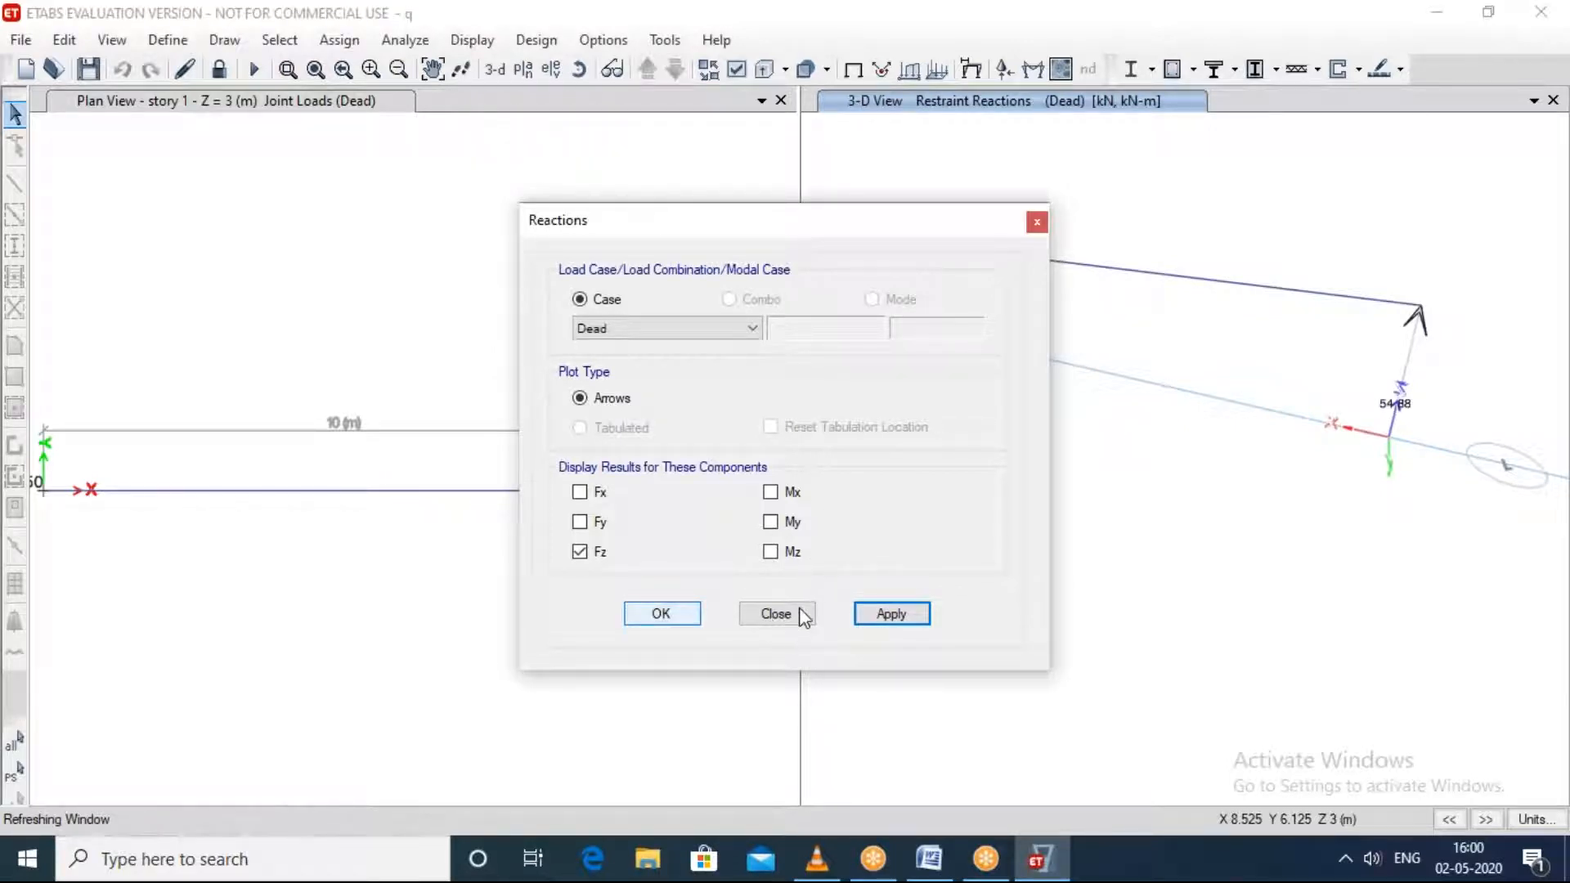
Step: Examine the vertical reaction arrows and their values at both beam supports in the 3-D view
{"action": "scroll", "coordinate": [1308, 439], "scroll_direction": "up", "scroll_amount": 1}
{"action": "scroll", "coordinate": [1312, 448], "scroll_direction": "down", "scroll_amount": 1}
{"action": "scroll", "coordinate": [1209, 431], "scroll_direction": "up", "scroll_amount": 1}
{"action": "middle_click_drag", "start_coordinate": [1202, 422], "coordinate": [1525, 642]}
{"action": "scroll", "coordinate": [1003, 272], "scroll_direction": "up", "scroll_amount": 2}
{"action": "scroll", "coordinate": [1189, 360], "scroll_direction": "up", "scroll_amount": 2}
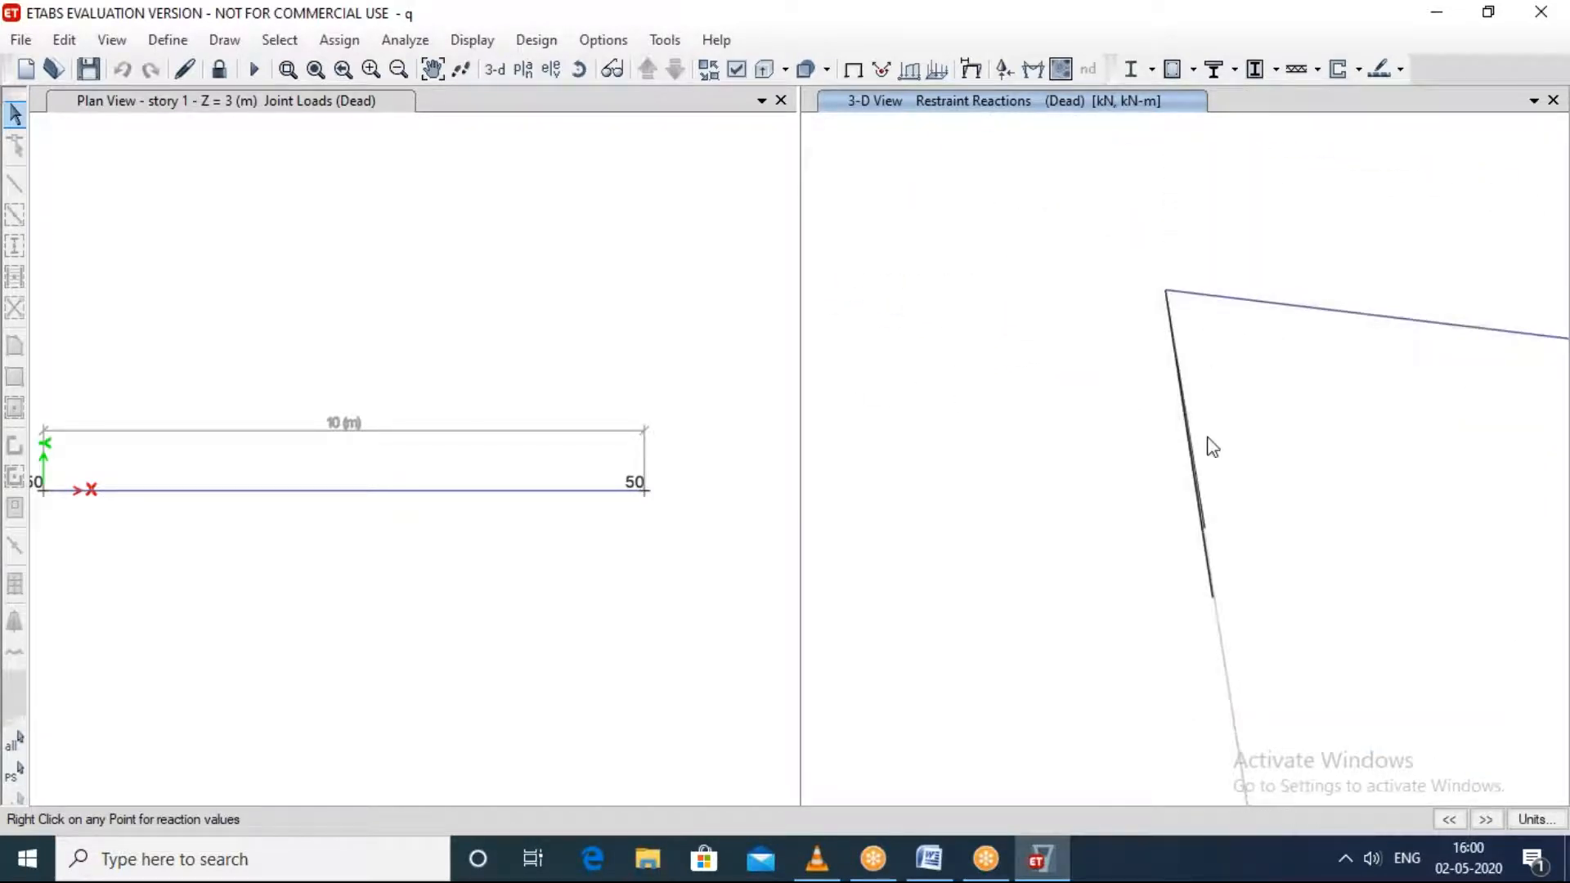
{"action": "scroll", "coordinate": [1203, 439], "scroll_direction": "up", "scroll_amount": 2}
{"action": "scroll", "coordinate": [1192, 473], "scroll_direction": "down", "scroll_amount": 2}
{"action": "scroll", "coordinate": [1202, 484], "scroll_direction": "down", "scroll_amount": 4}
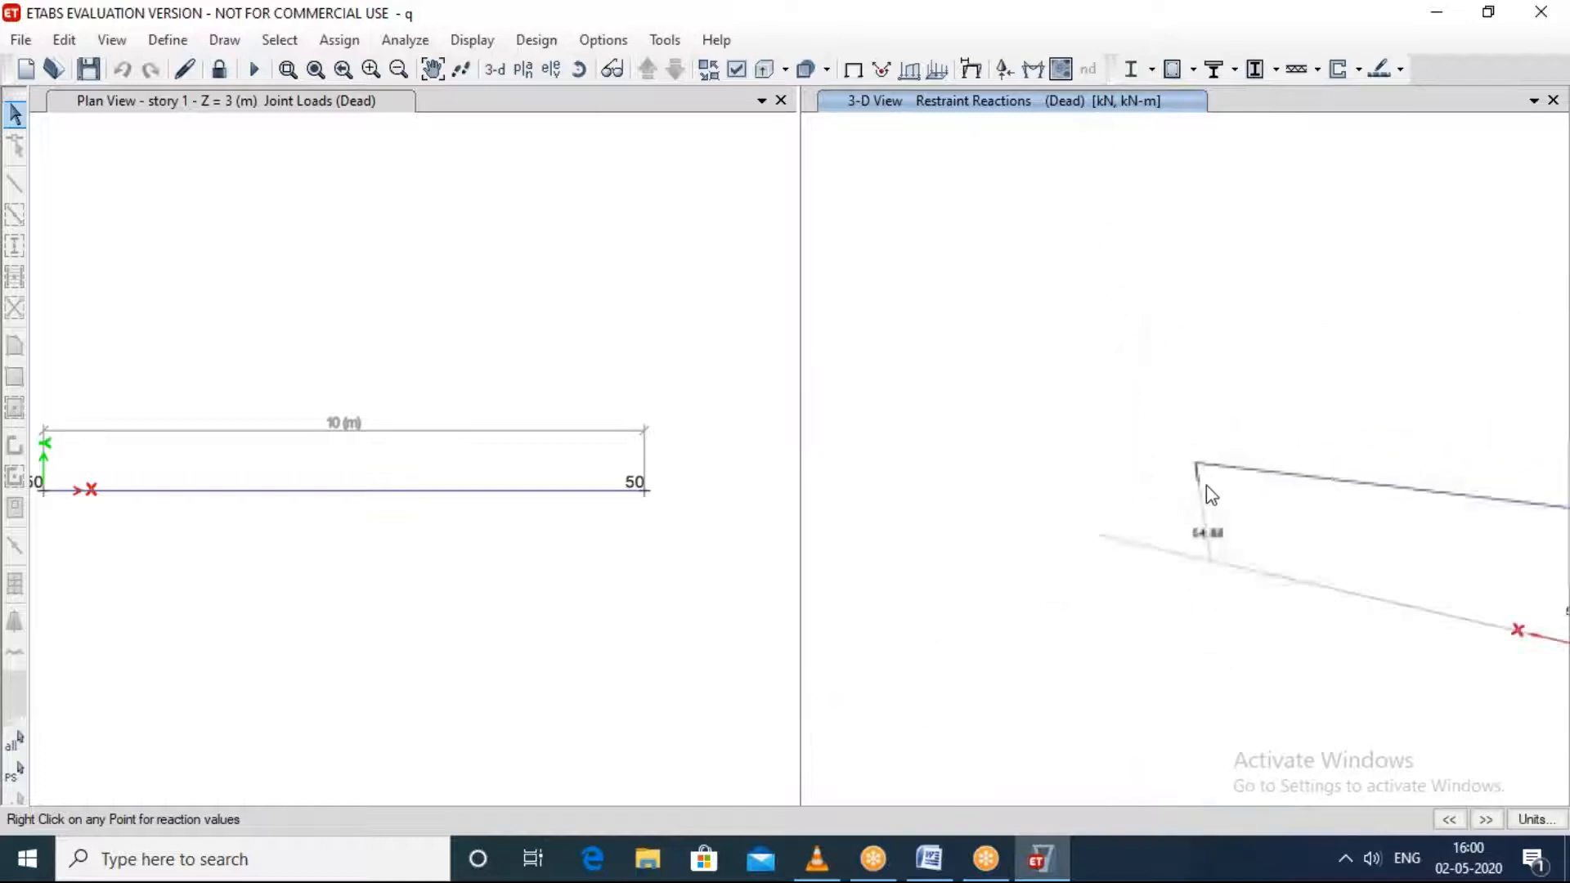
Step: Display the energy/virtual work diagram with values shown, using Dead as both the force and displacement load case
{"action": "left_click", "coordinate": [471, 39]}
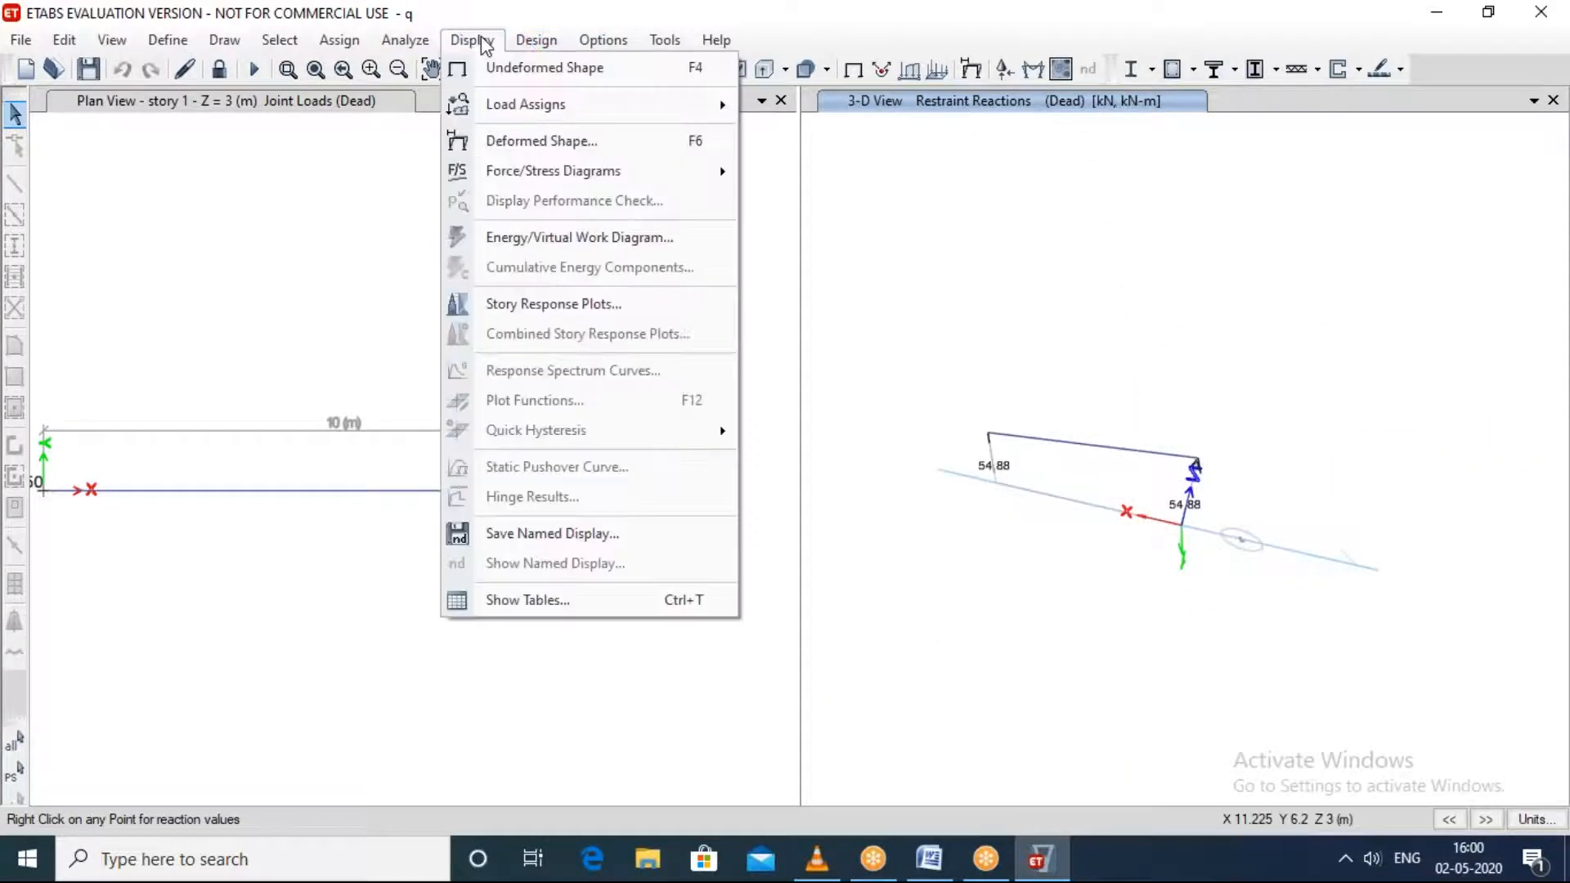
{"action": "left_click", "coordinate": [627, 245]}
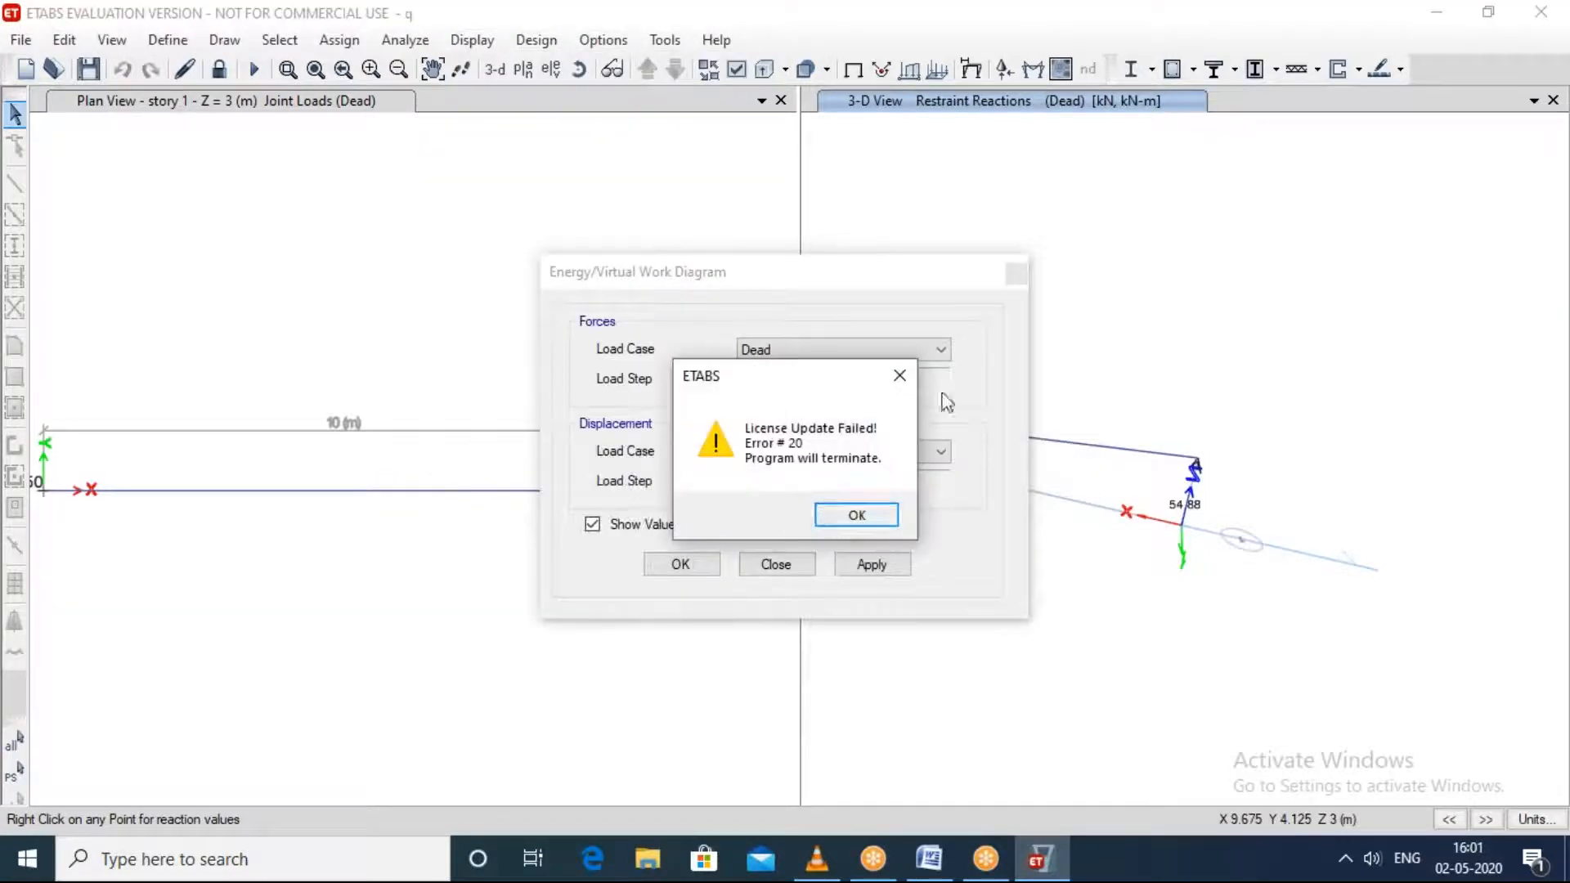
{"action": "left_click", "coordinate": [899, 375]}
{"action": "left_click", "coordinate": [939, 376]}
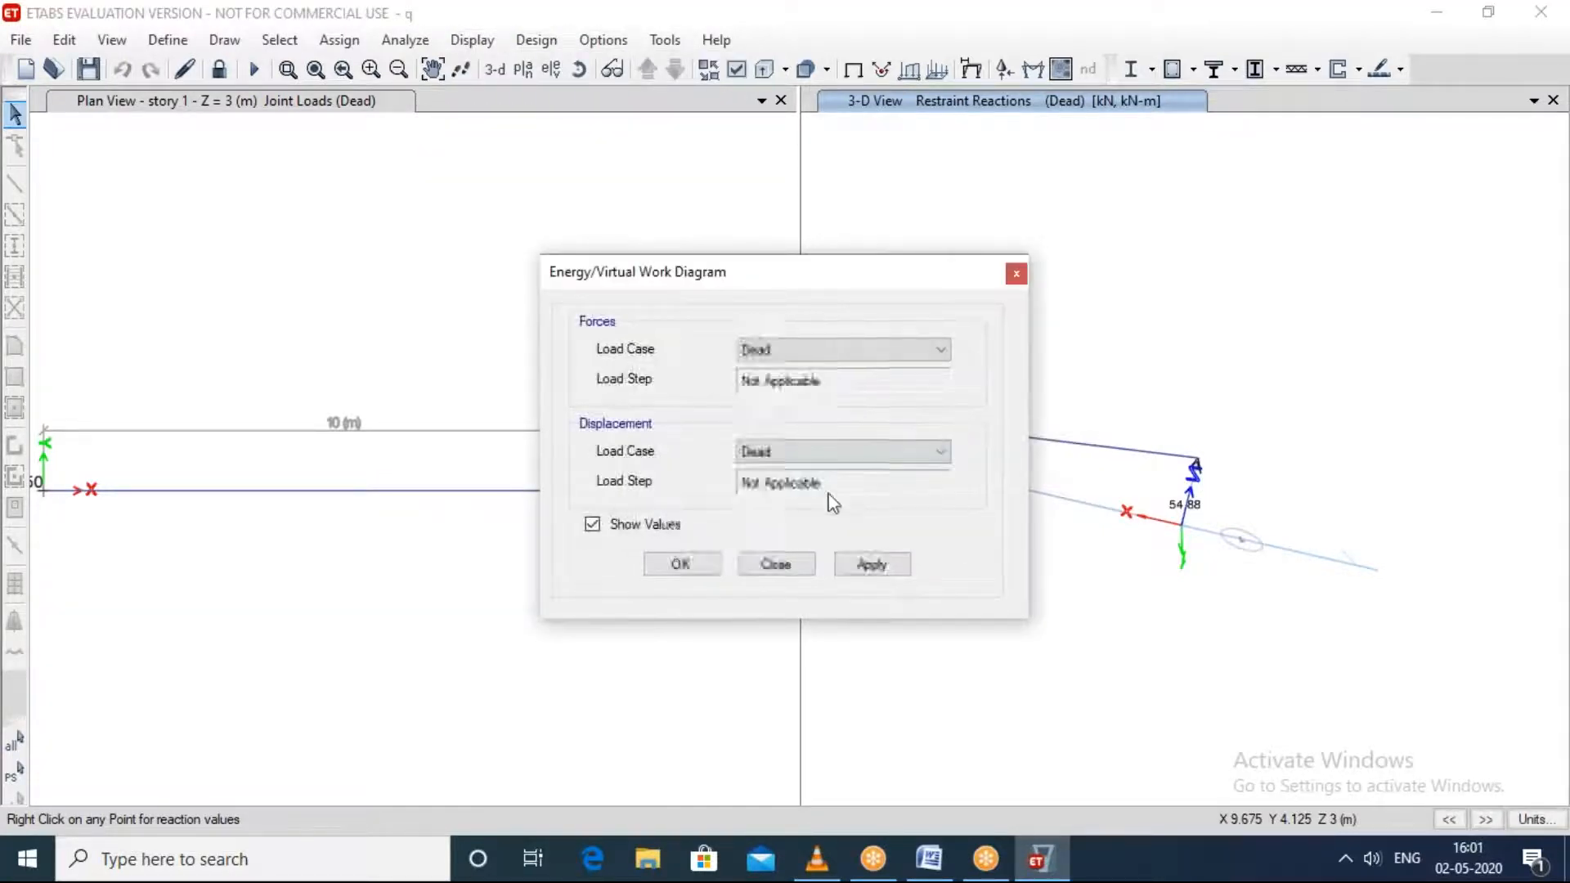
{"action": "left_click", "coordinate": [886, 561]}
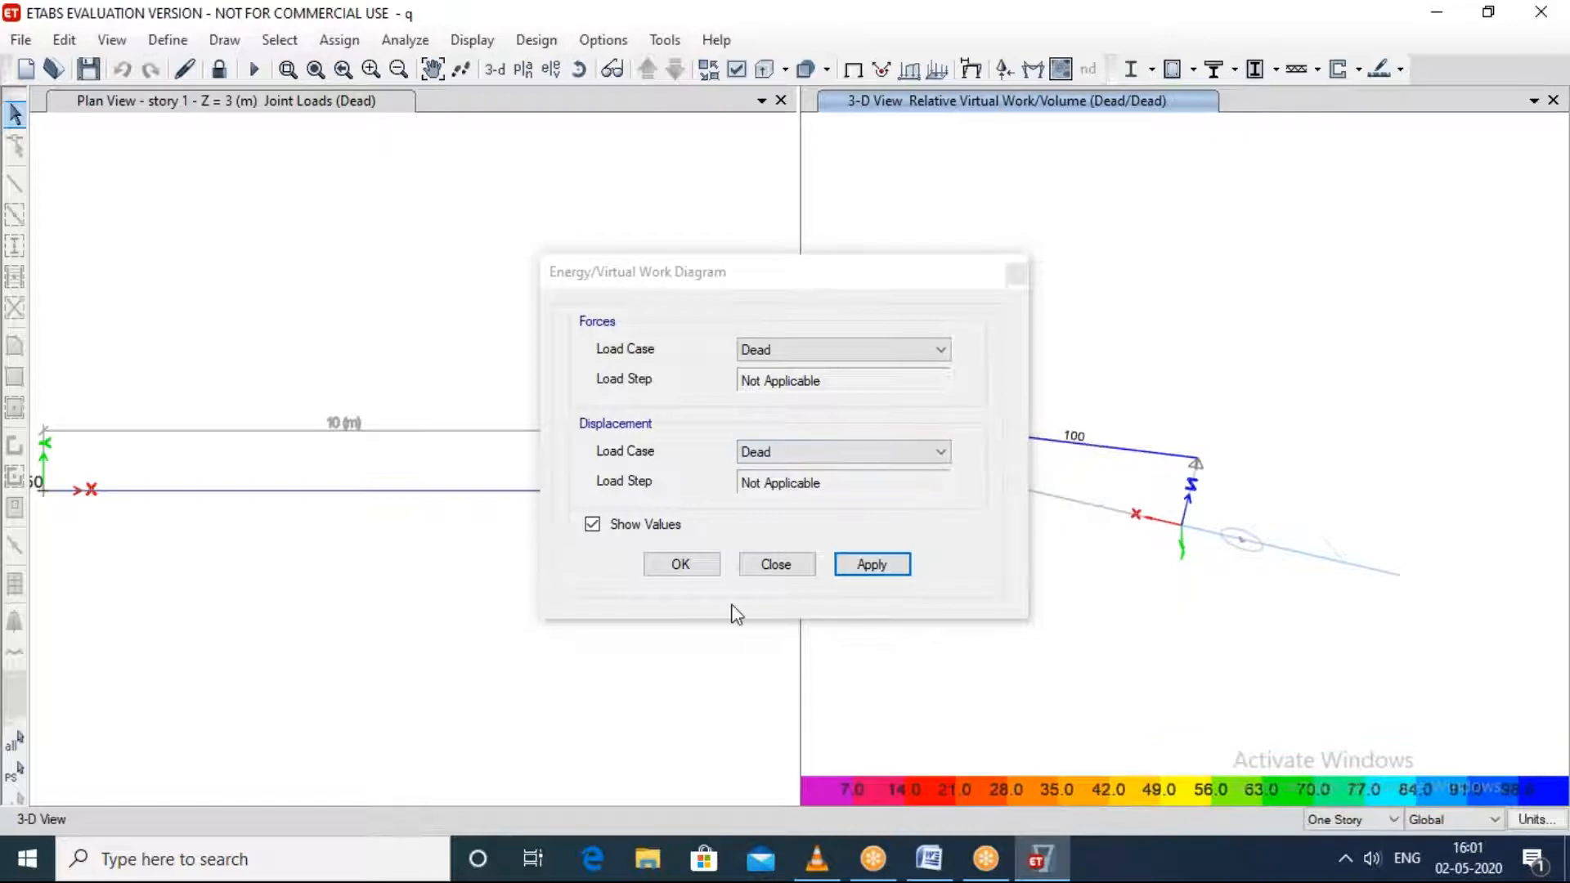
Step: Apply the energy/virtual work diagram settings, close the dialog and examine the beam's relative virtual work value in the 3-D view
{"action": "left_click", "coordinate": [683, 562]}
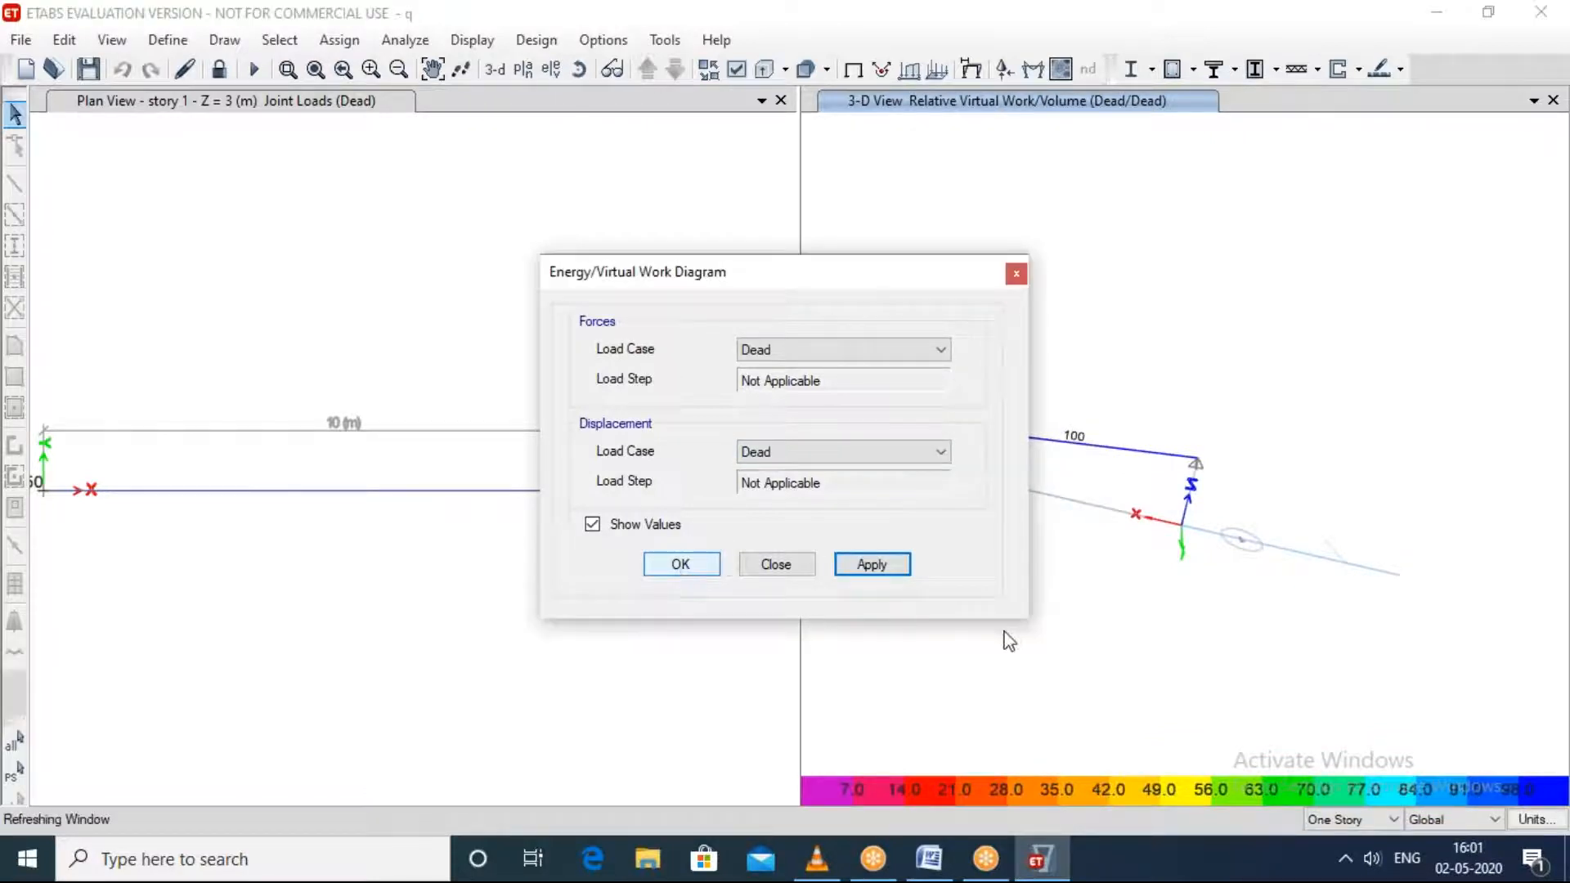
{"action": "left_click", "coordinate": [777, 564]}
{"action": "scroll", "coordinate": [1227, 719], "scroll_direction": "up", "scroll_amount": 3}
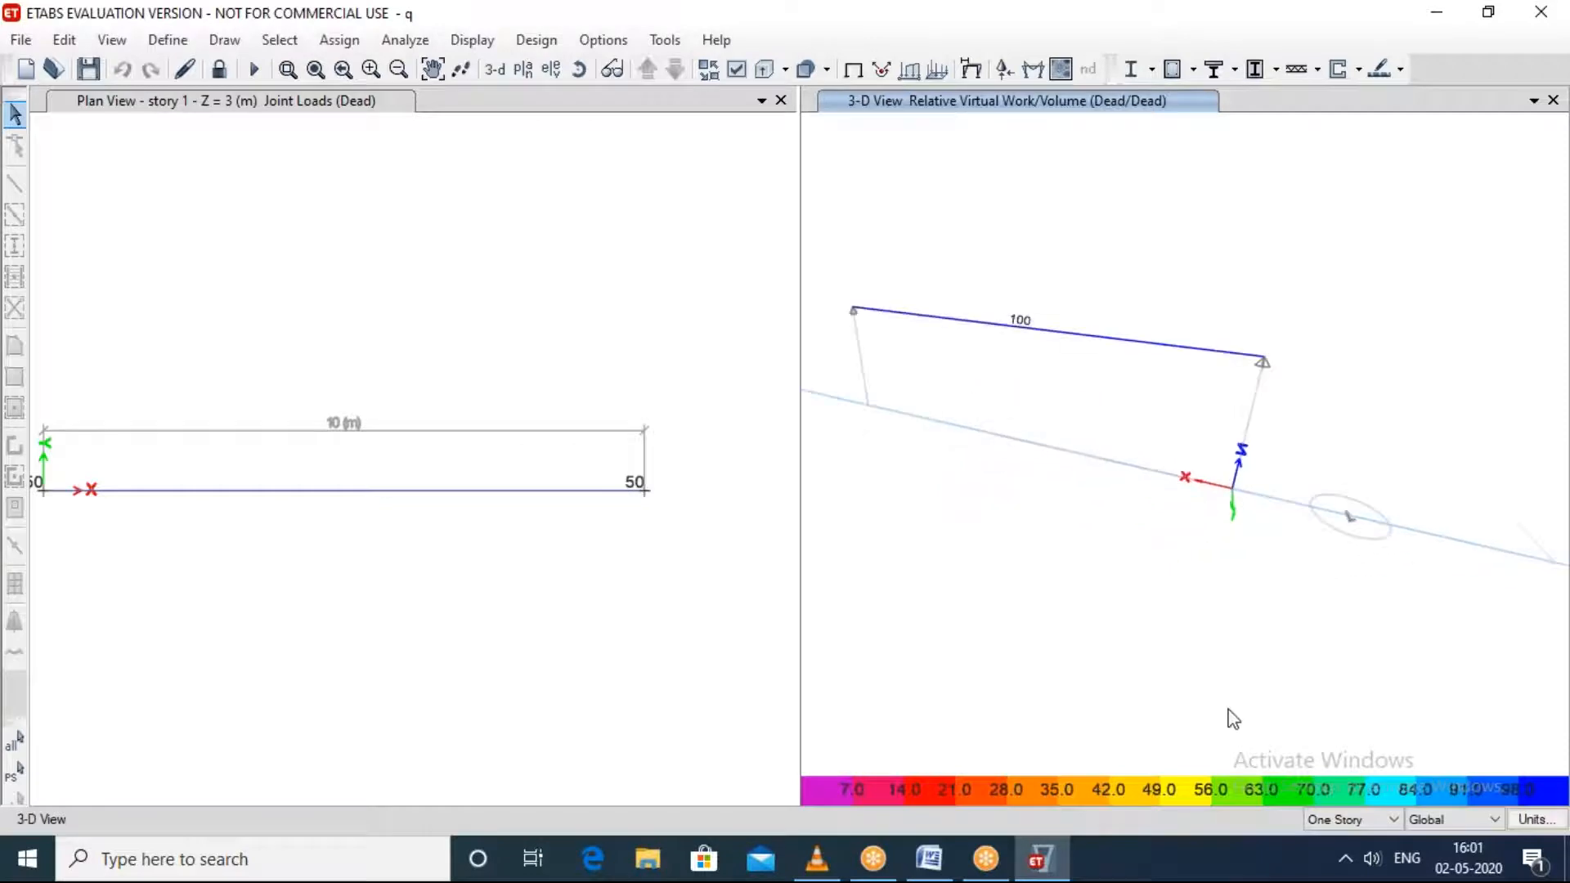
{"action": "middle_click_drag", "start_coordinate": [885, 337], "coordinate": [1149, 536]}
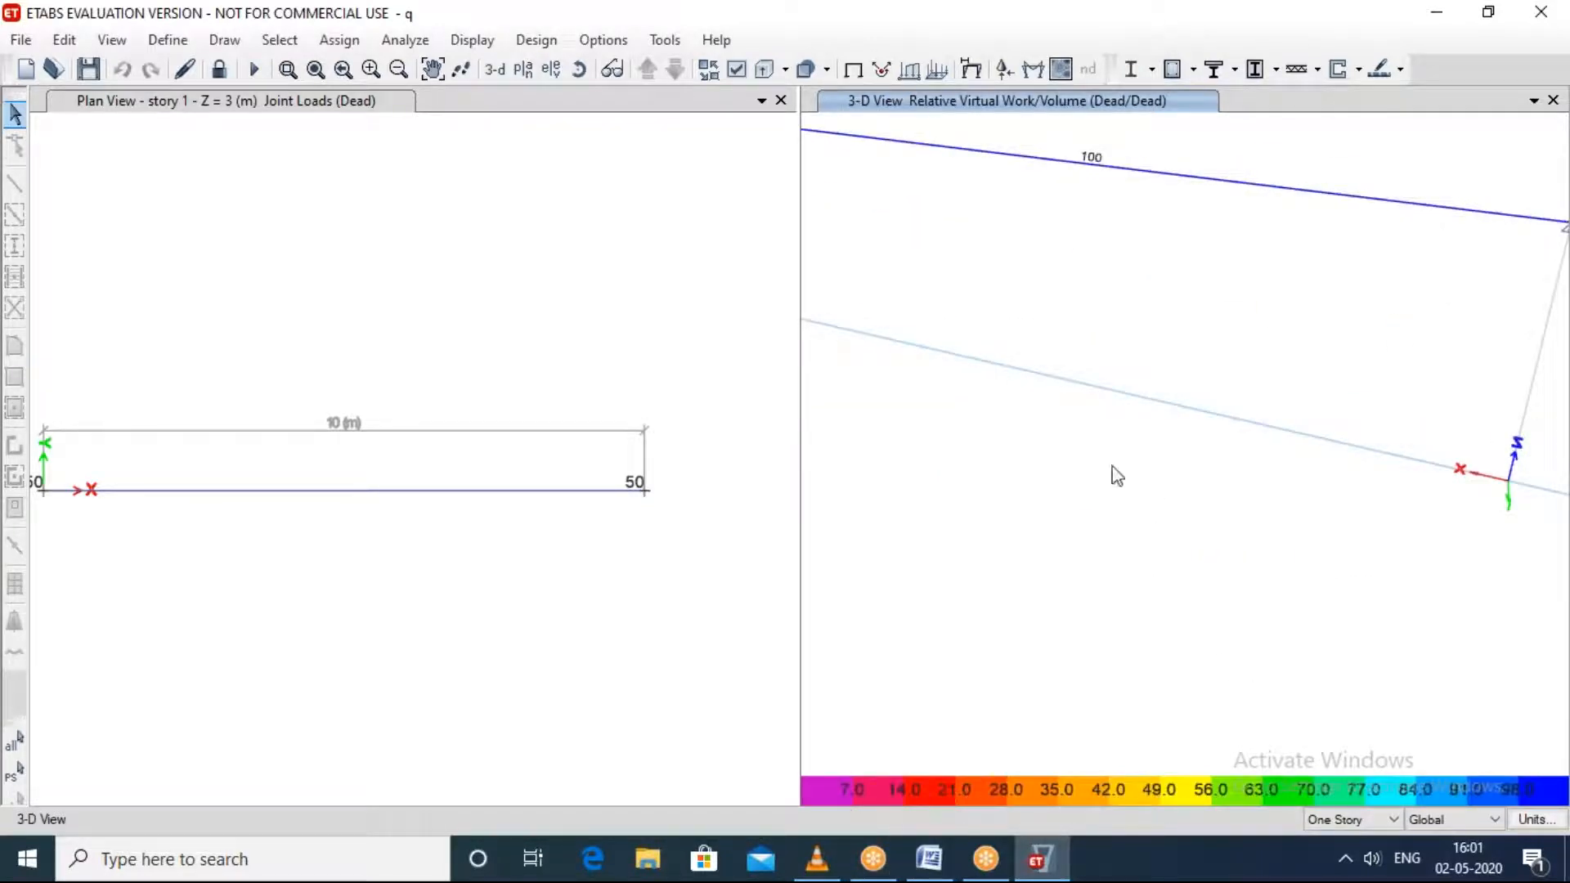
{"action": "scroll", "coordinate": [1116, 475], "scroll_direction": "down", "scroll_amount": 3}
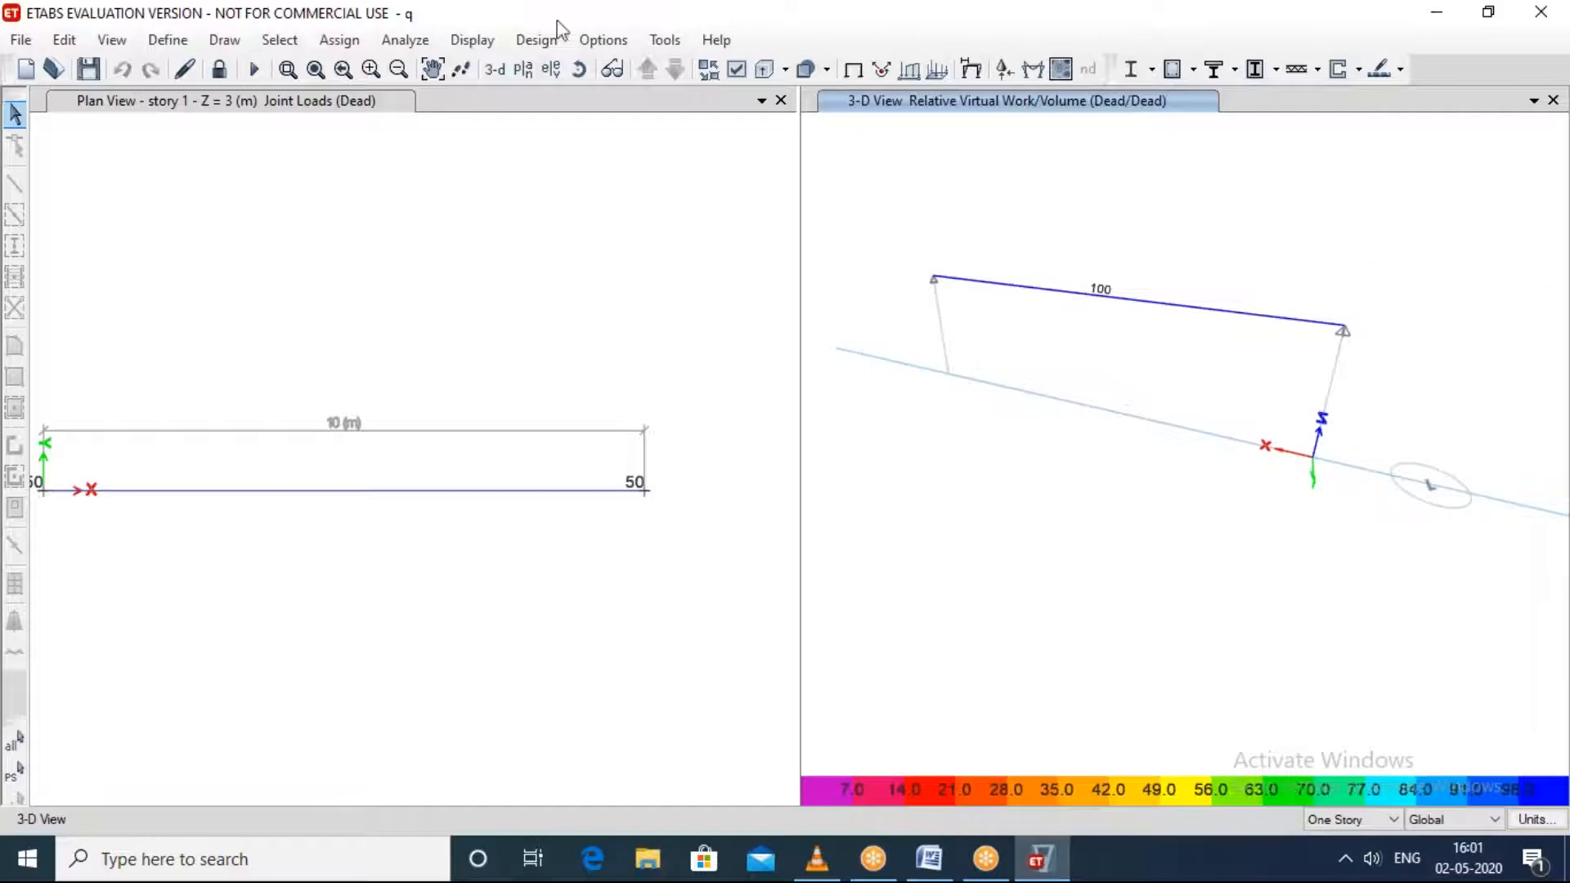
{"action": "left_click", "coordinate": [415, 43]}
{"action": "left_click", "coordinate": [1139, 527]}
{"action": "left_click", "coordinate": [1165, 68]}
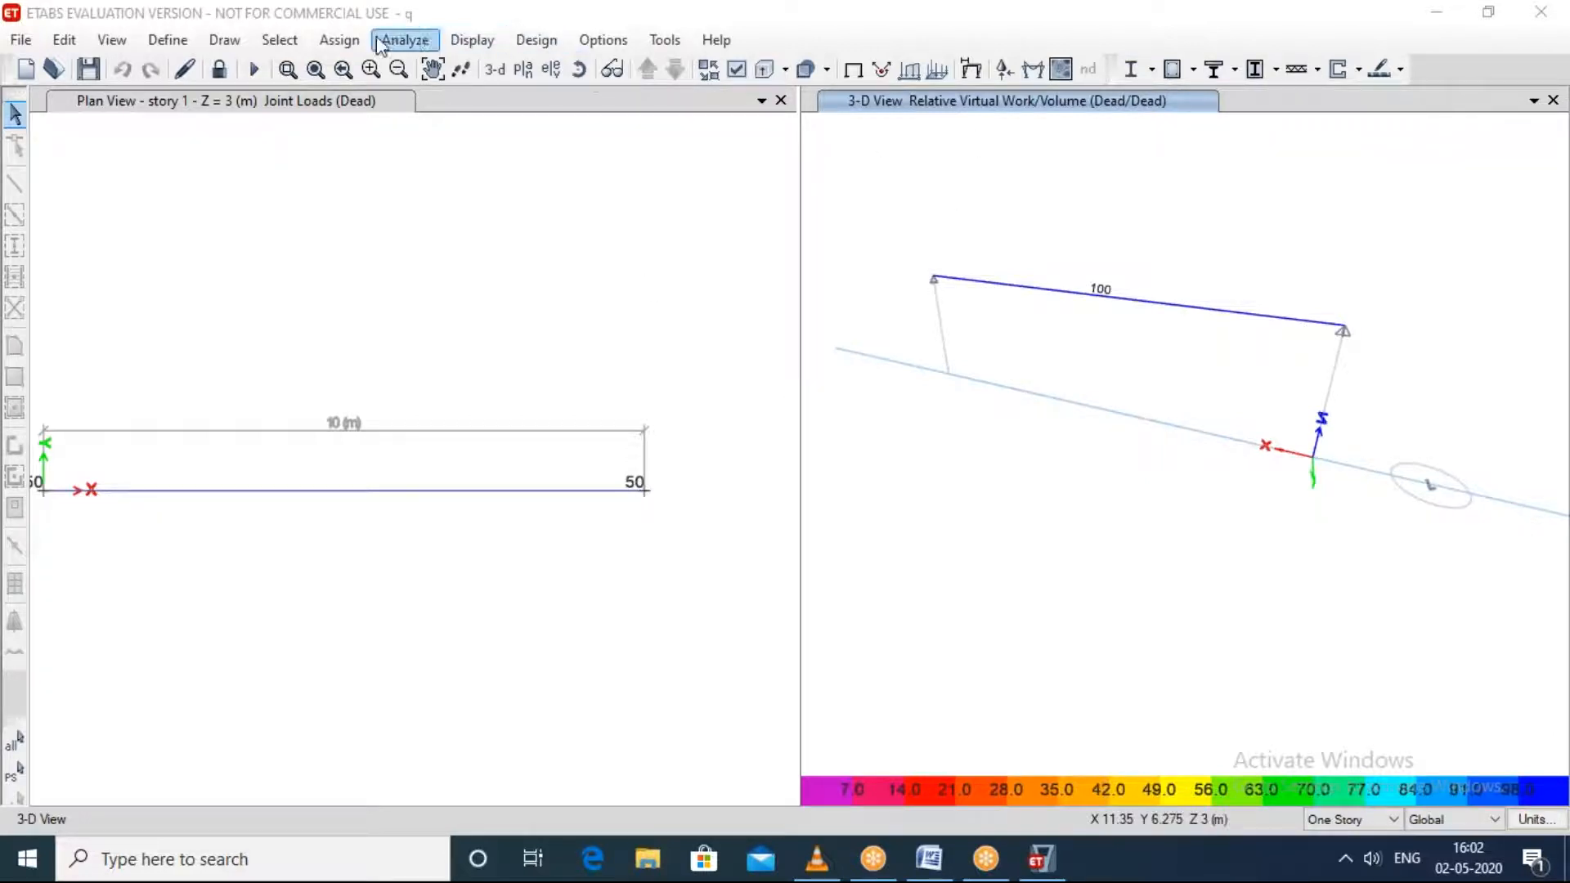
{"action": "left_click", "coordinate": [346, 39]}
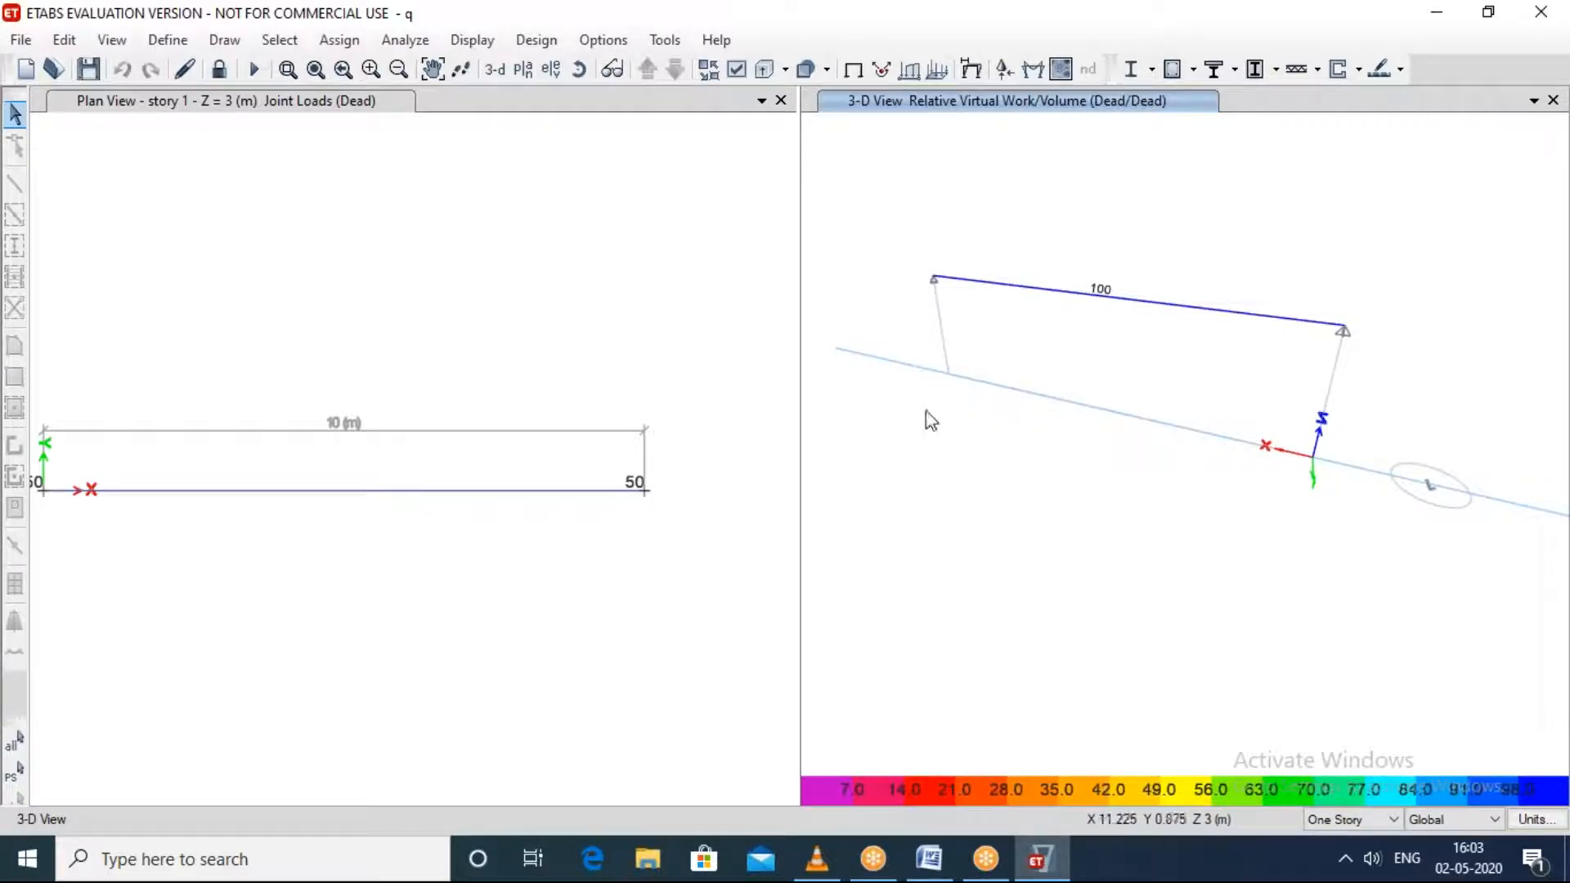
{"action": "left_click", "coordinate": [1158, 41]}
{"action": "left_click", "coordinate": [1146, 93]}
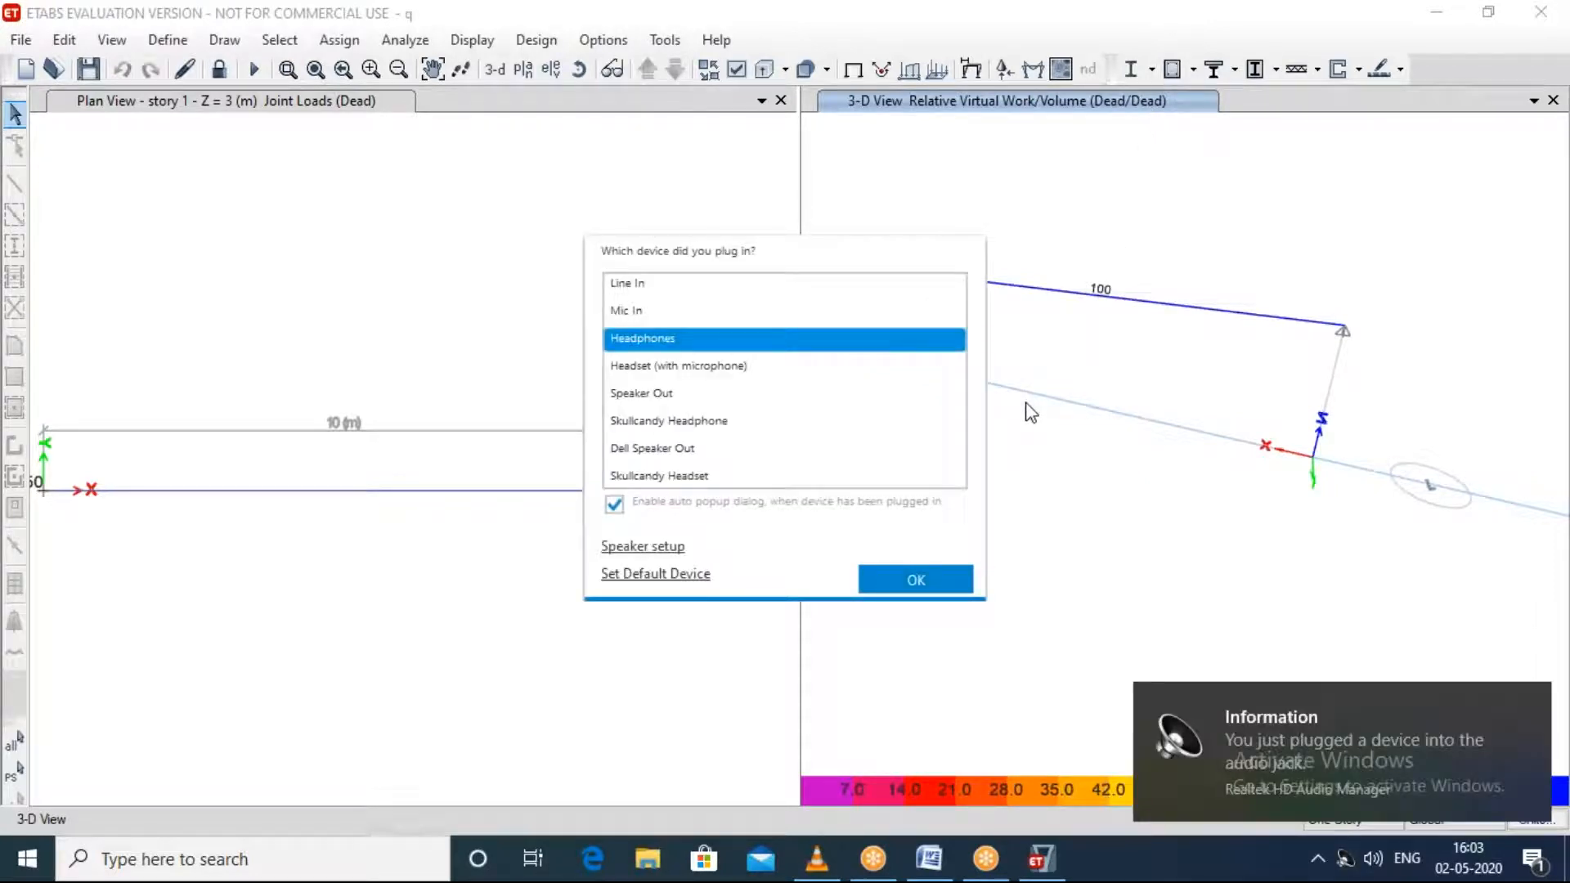
{"action": "left_click", "coordinate": [1030, 169]}
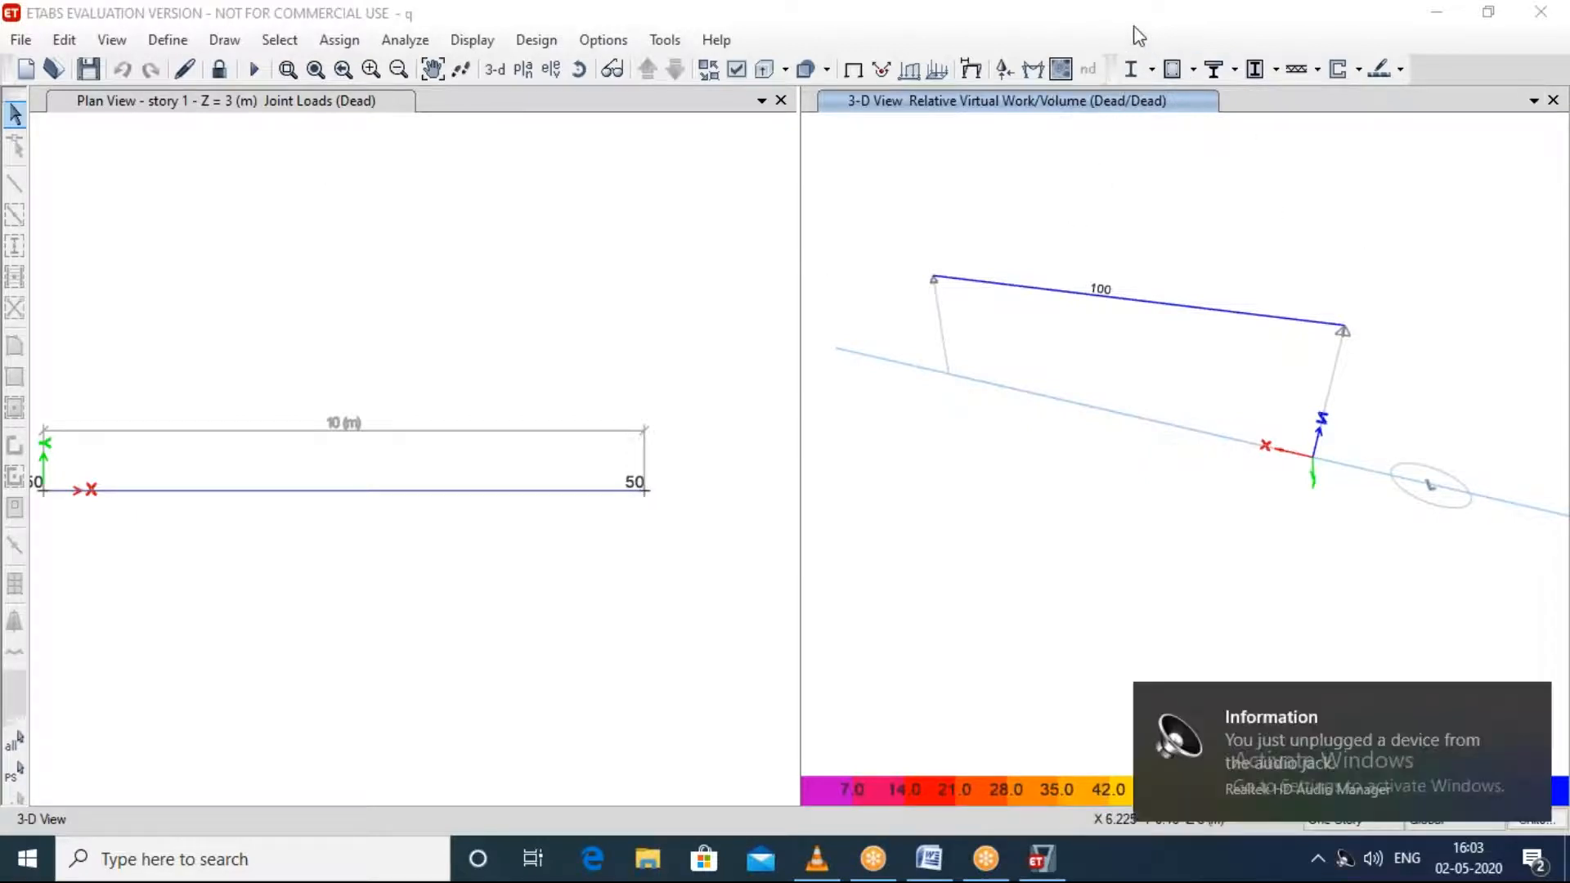
Step: Switch to VLC media player, play the video liveworkshopadd.mp4 and set the system speaker volume to 100
{"action": "left_click", "coordinate": [1451, 22]}
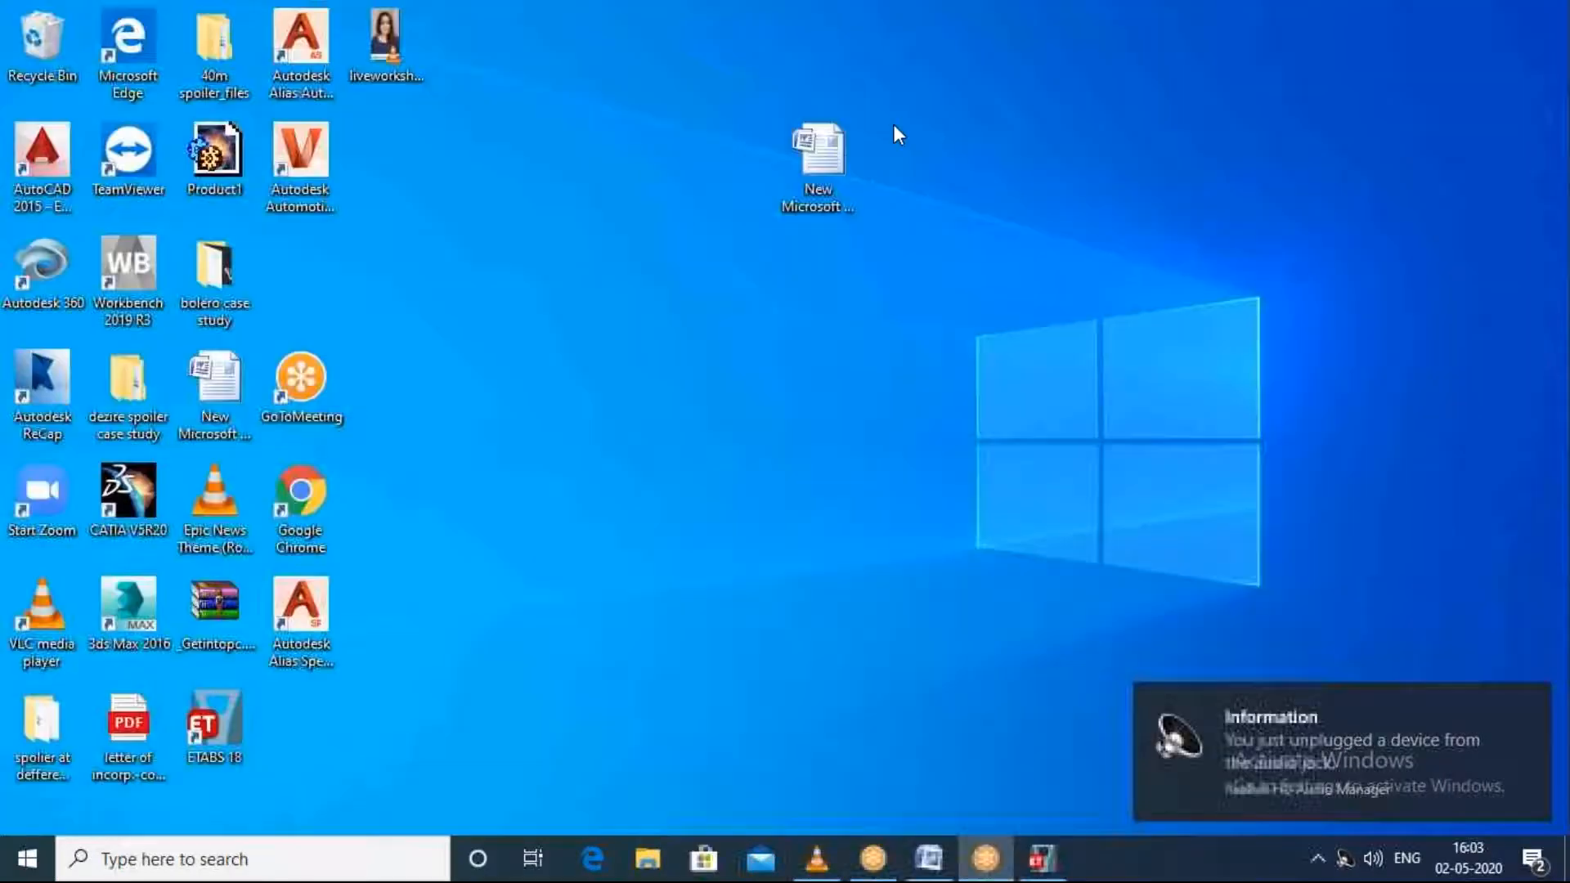
{"action": "left_click", "coordinate": [827, 858]}
{"action": "left_click", "coordinate": [21, 816]}
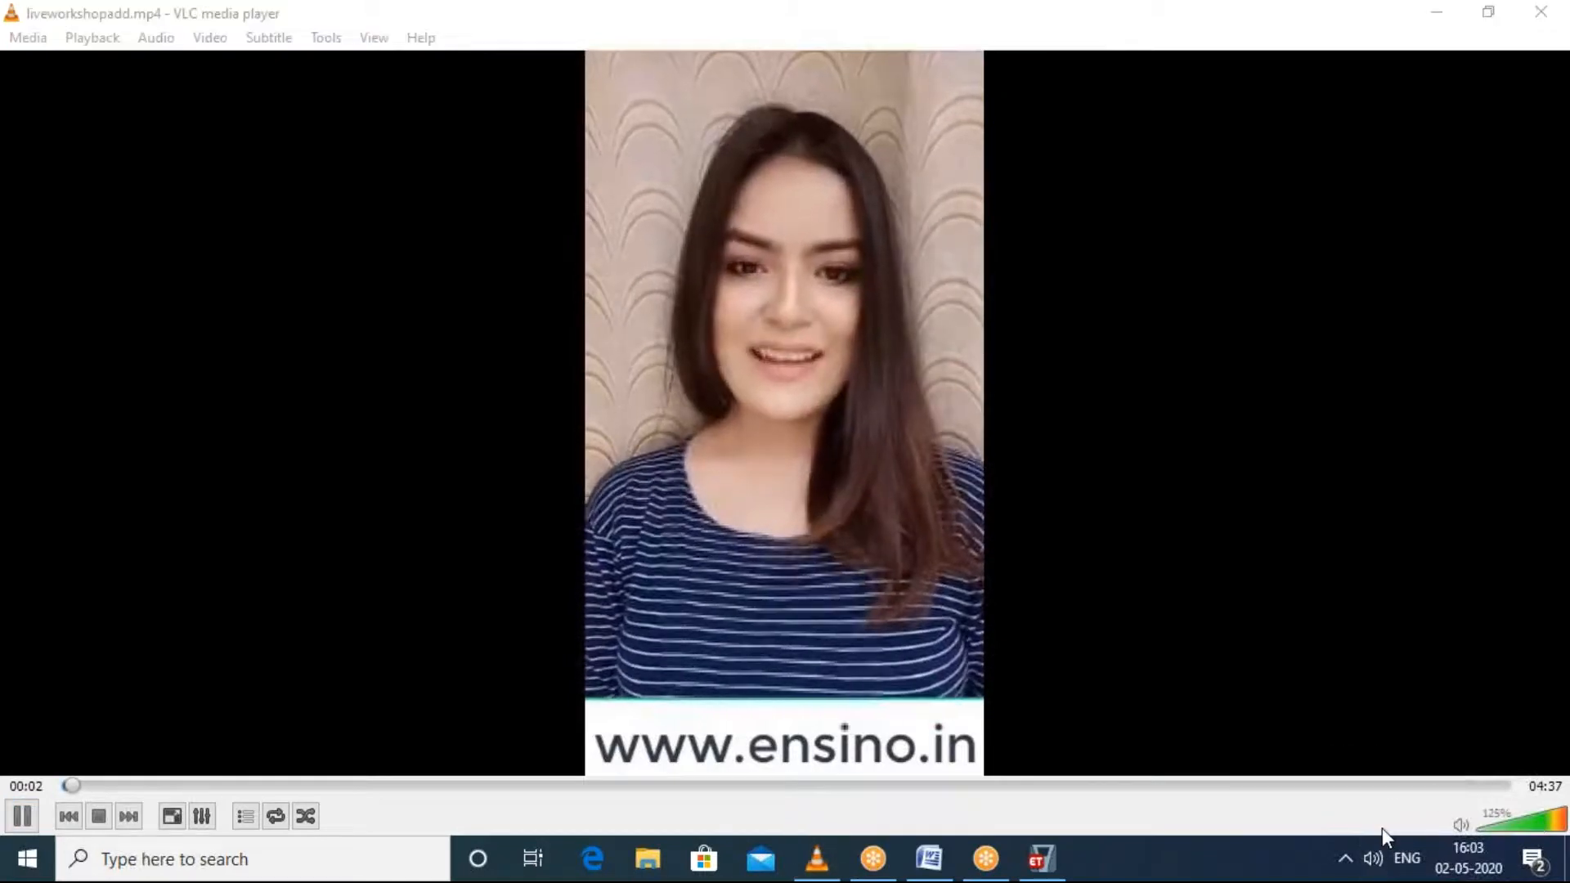
{"action": "left_click", "coordinate": [1373, 855]}
{"action": "left_click_drag", "start_coordinate": [1407, 805], "coordinate": [1492, 804]}
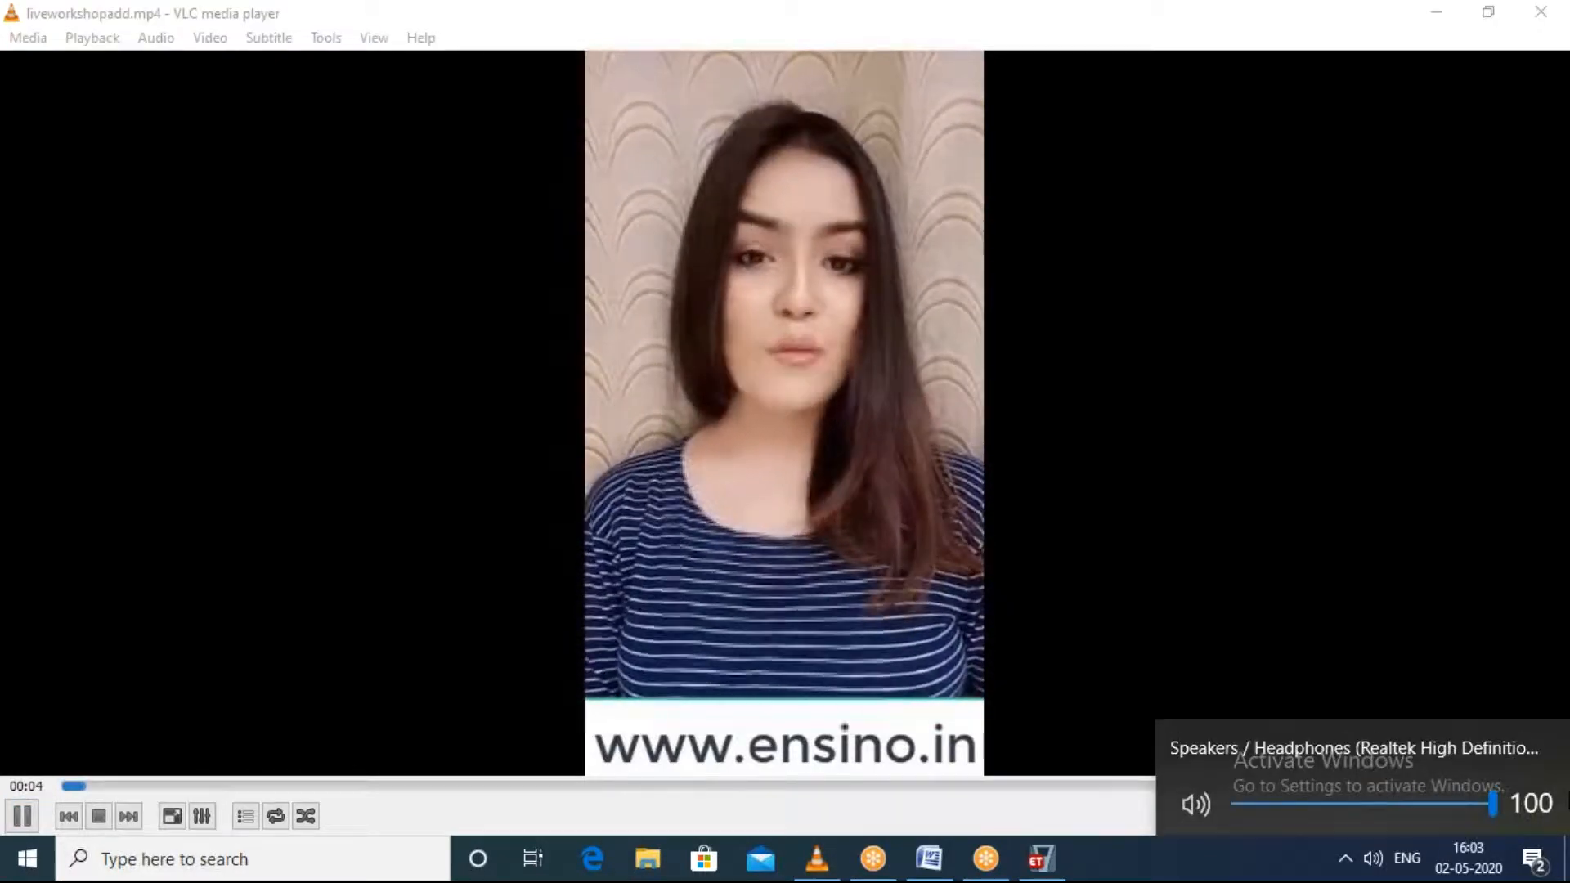
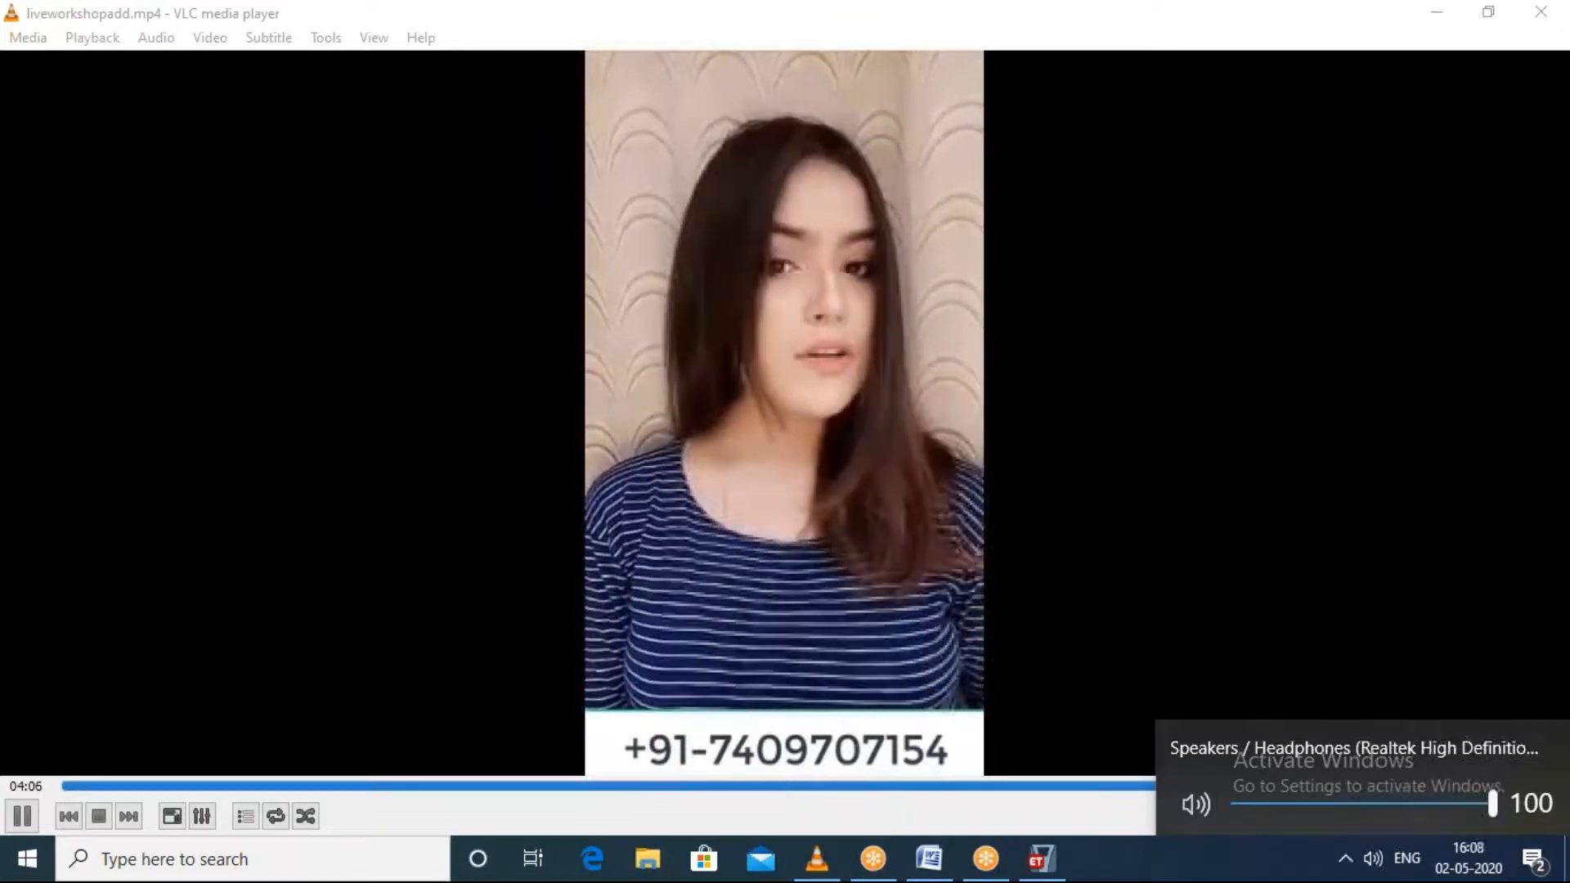
Step: Close the VLC video, switch back to ETABS and close the 3-D view of the beam's relative virtual work
{"action": "left_click", "coordinate": [1327, 371]}
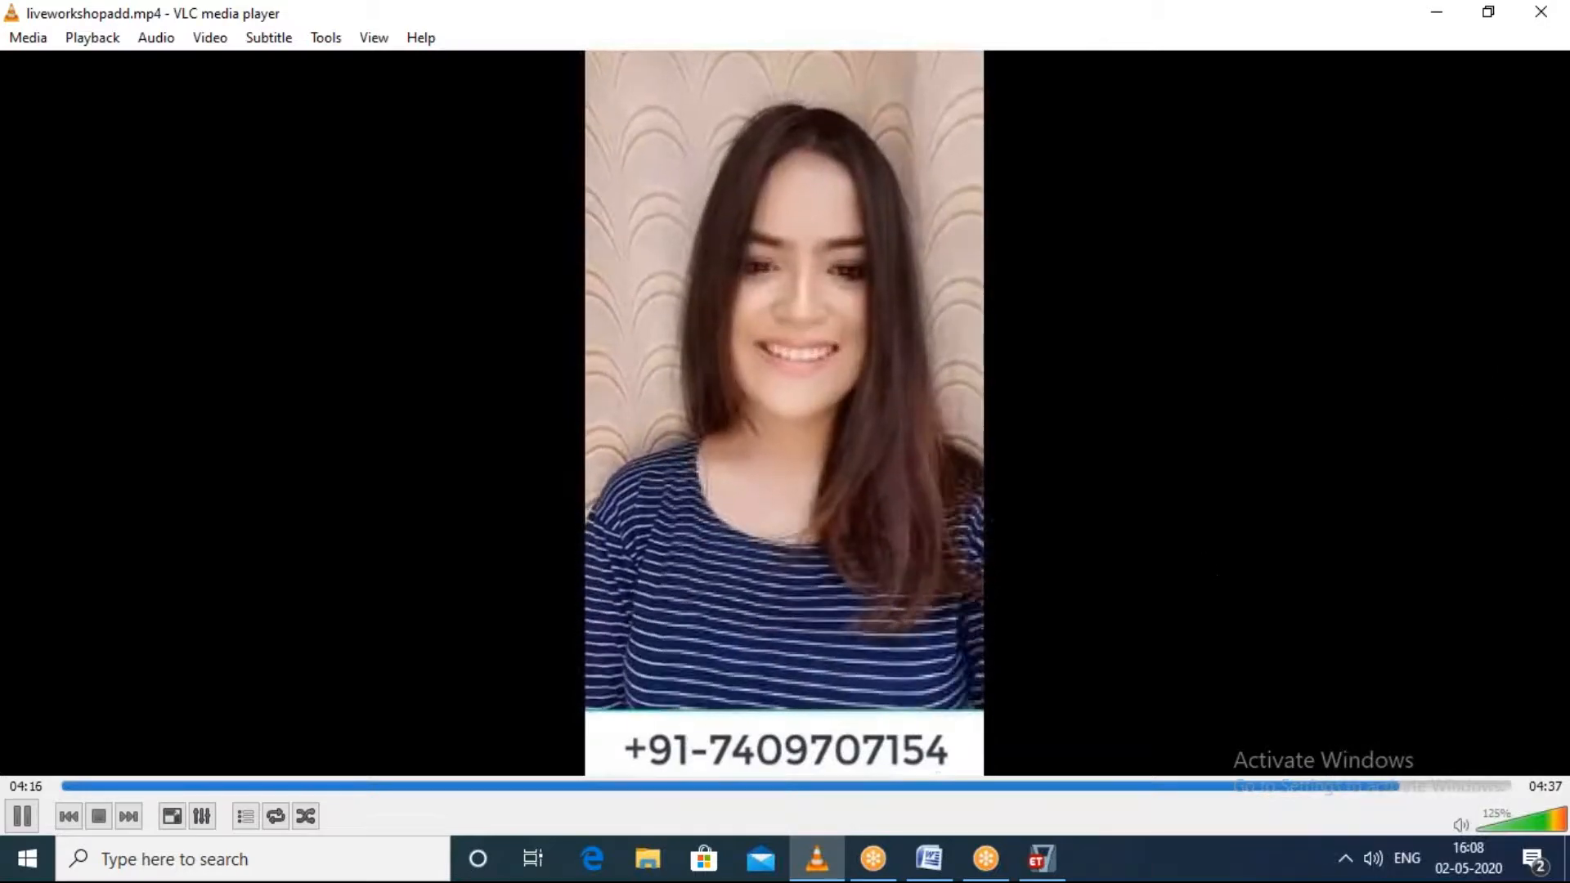
{"action": "left_click", "coordinate": [1540, 11]}
{"action": "left_click", "coordinate": [916, 579]}
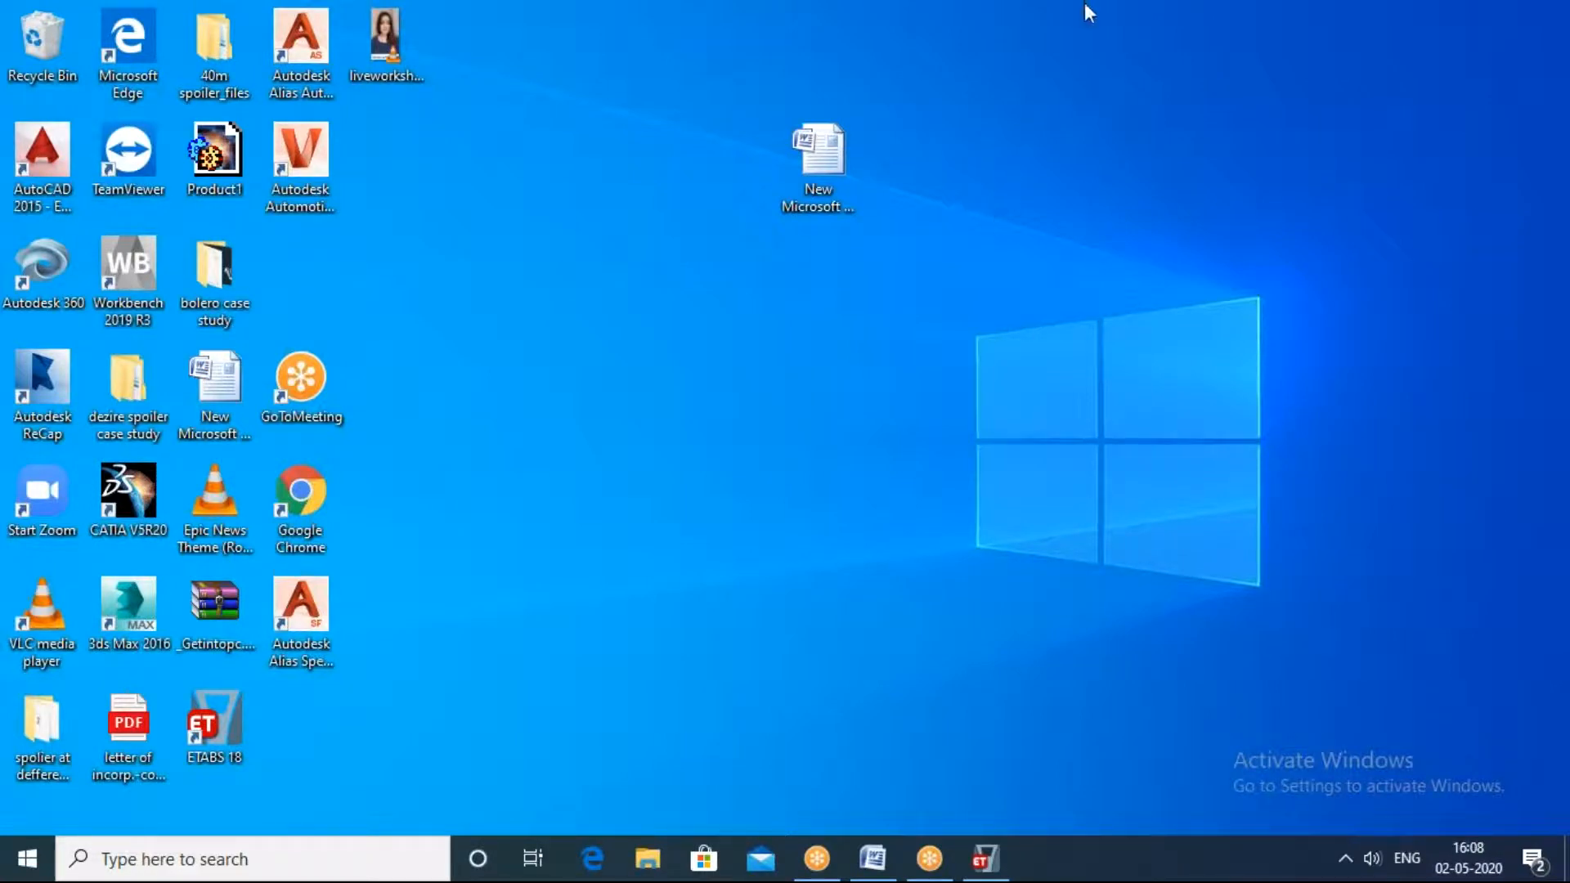
{"action": "left_click", "coordinate": [987, 855]}
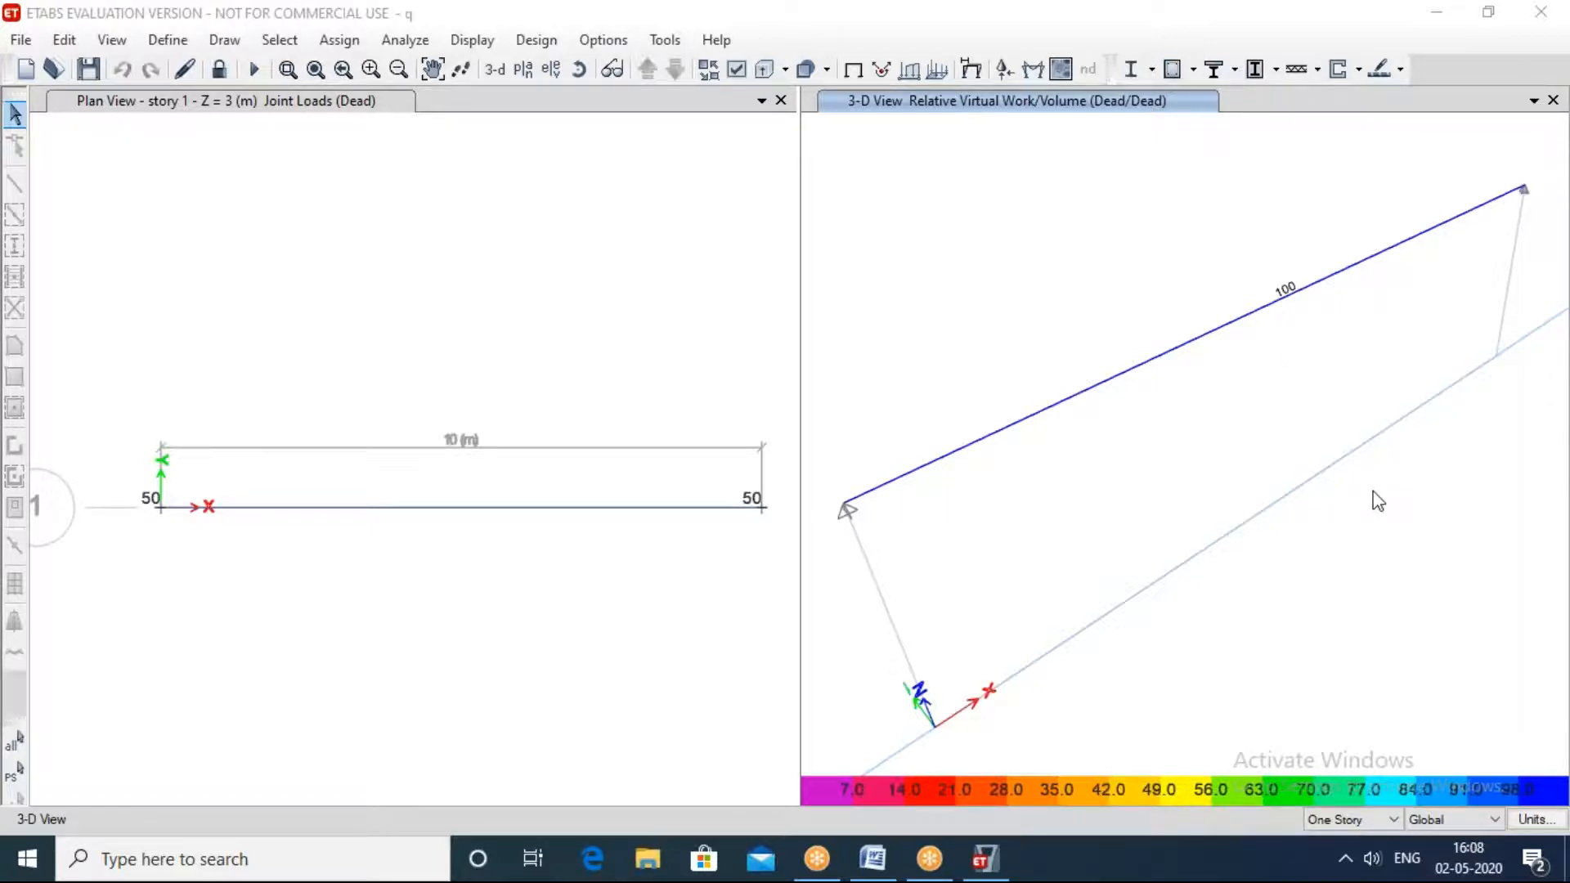
{"action": "left_click", "coordinate": [1551, 99]}
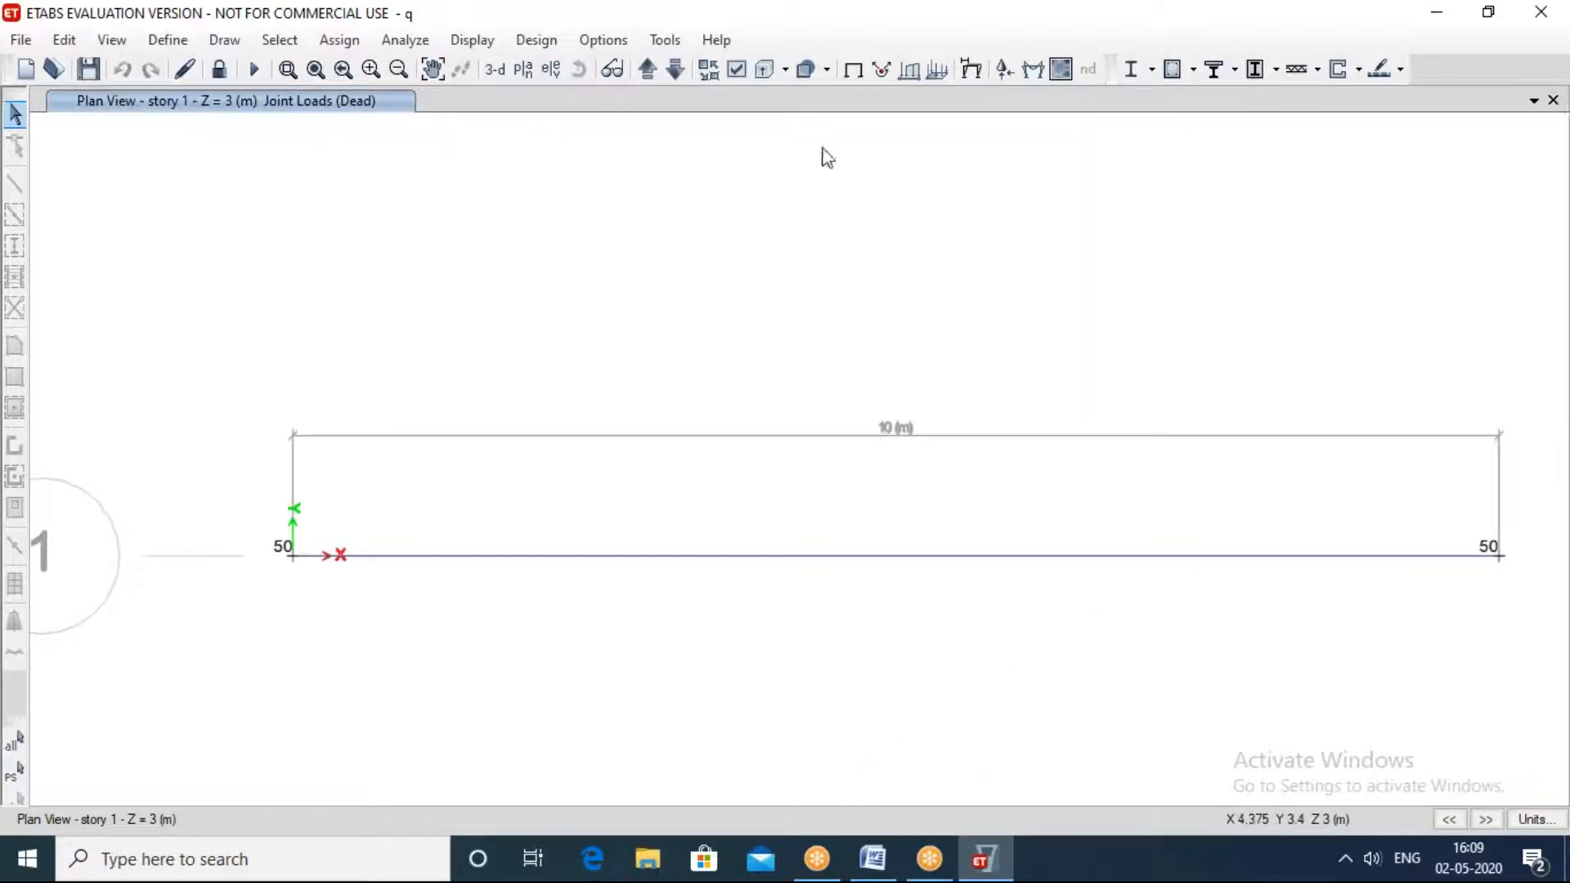
Step: Create a new grid-only model with built-in Metric SI and Indian settings, discarding changes to q, and dismiss the licence and save dialogs without saving
{"action": "left_click", "coordinate": [21, 39]}
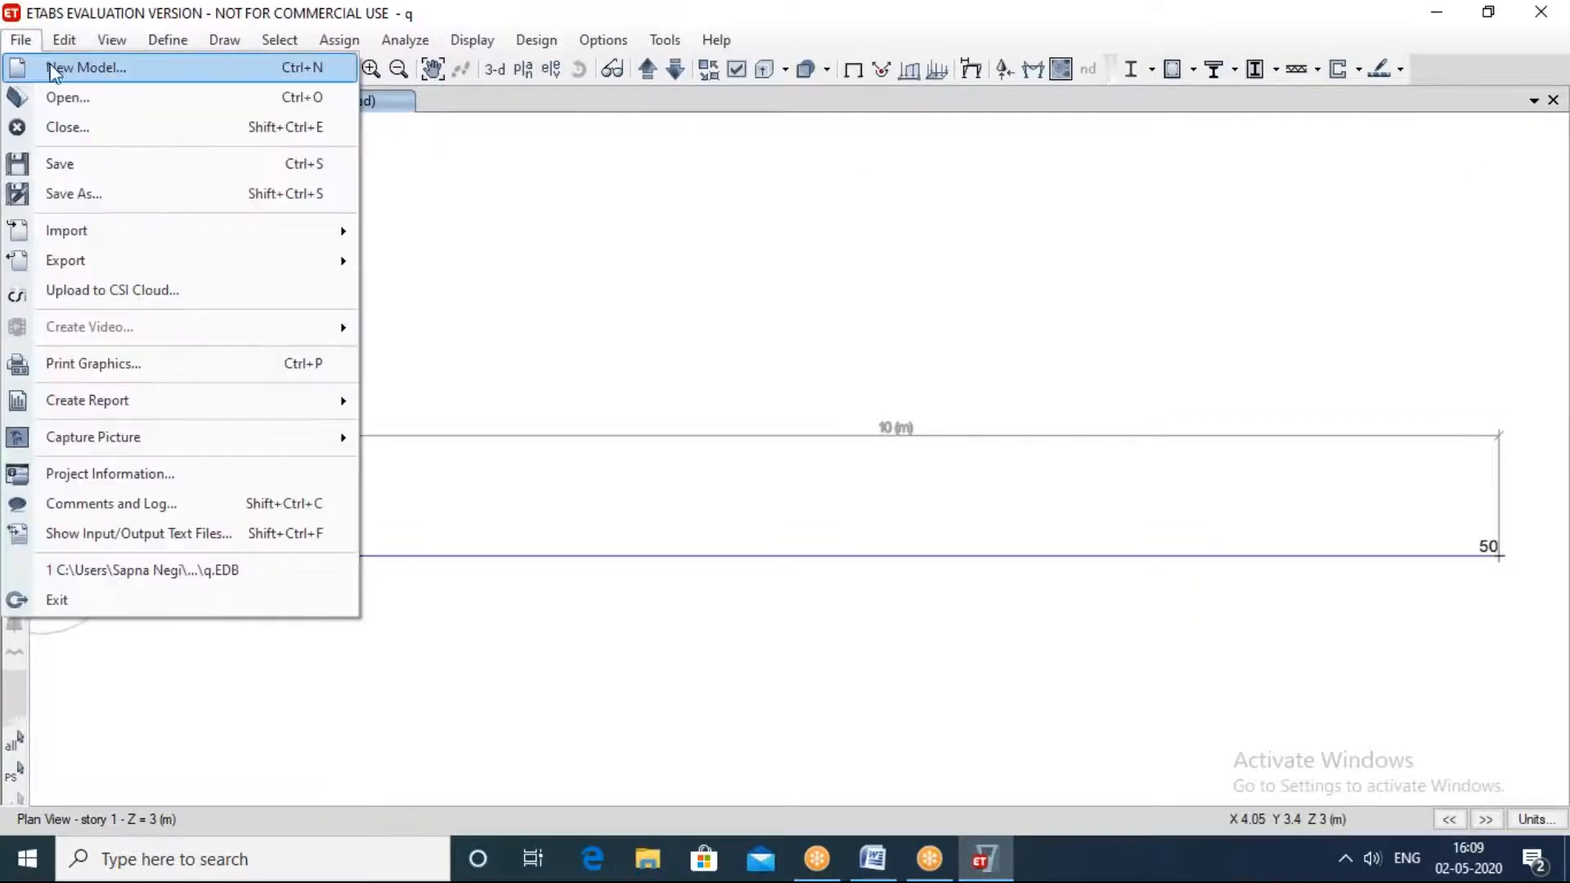
{"action": "left_click", "coordinate": [51, 64]}
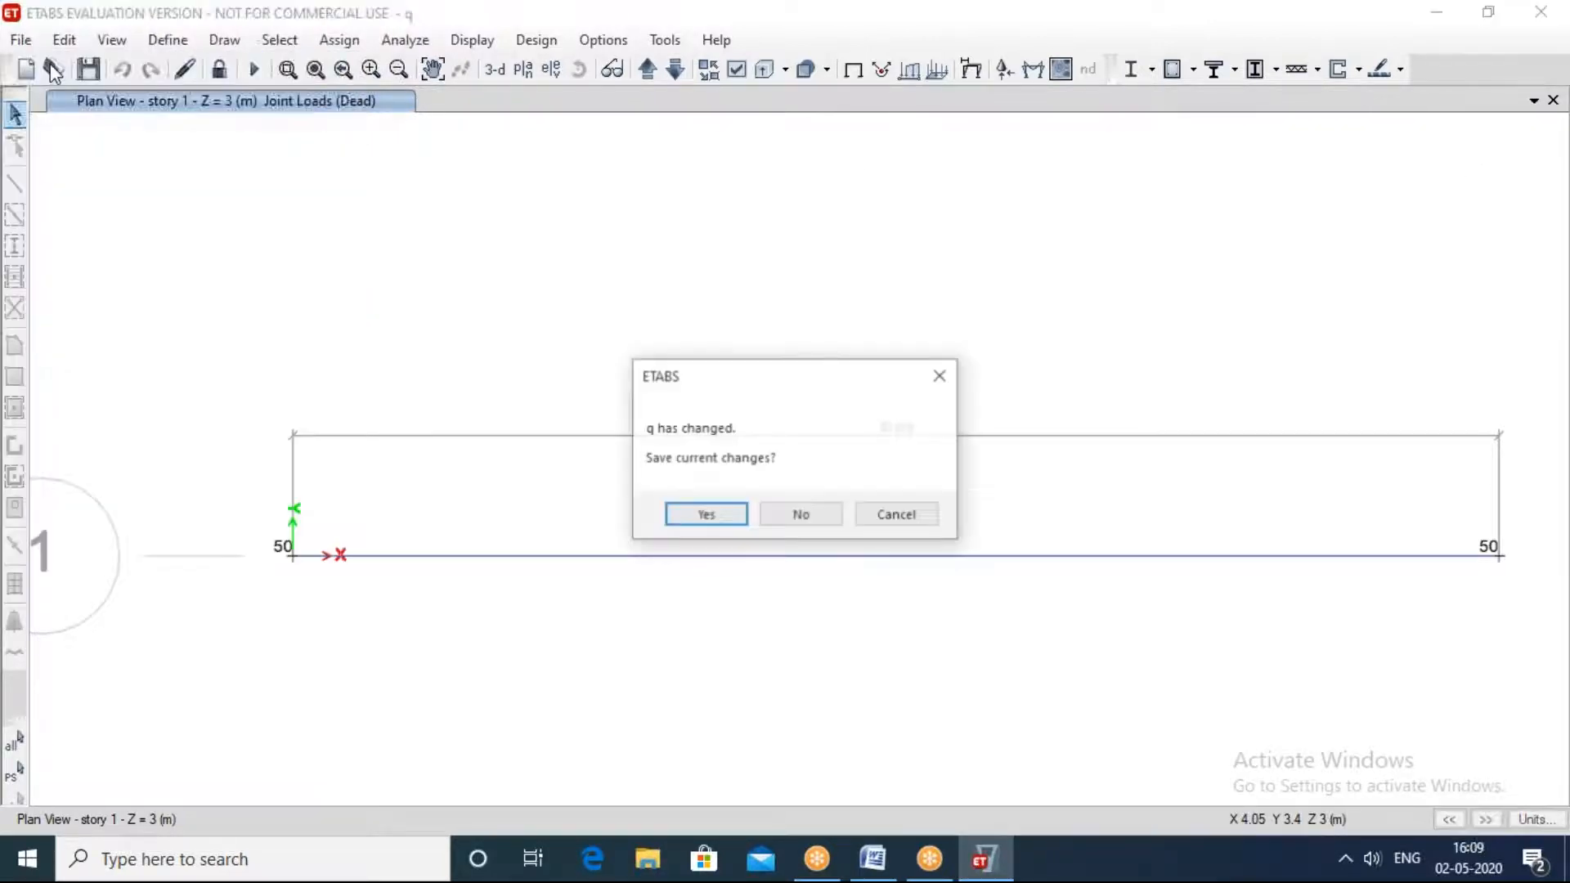
{"action": "left_click", "coordinate": [783, 517]}
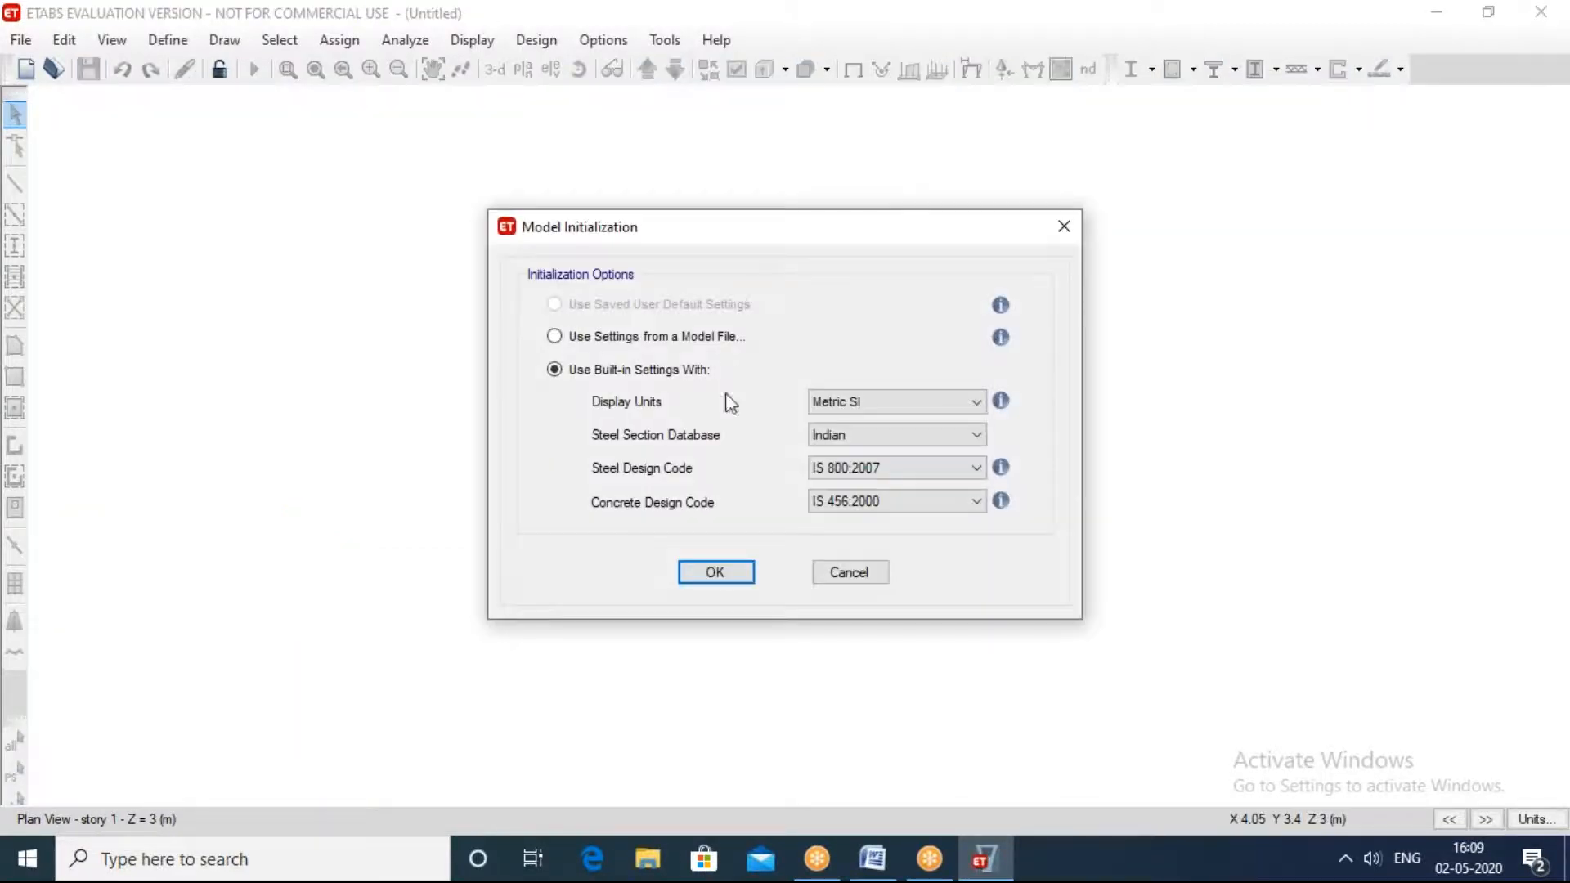
{"action": "left_click", "coordinate": [723, 572]}
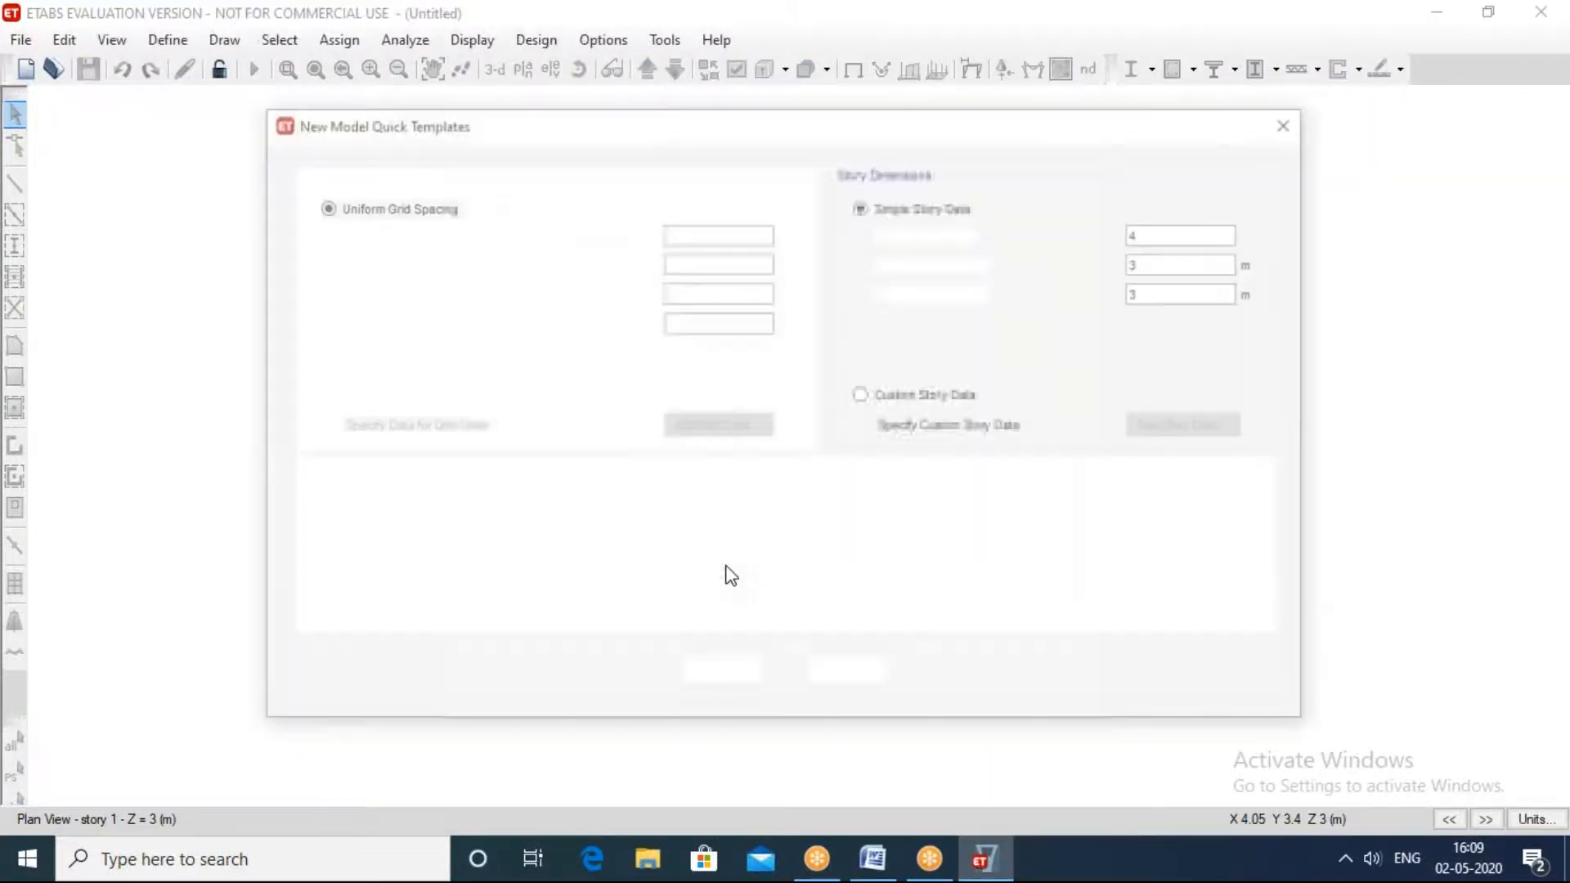
{"action": "left_click", "coordinate": [481, 525]}
{"action": "left_click", "coordinate": [720, 674]}
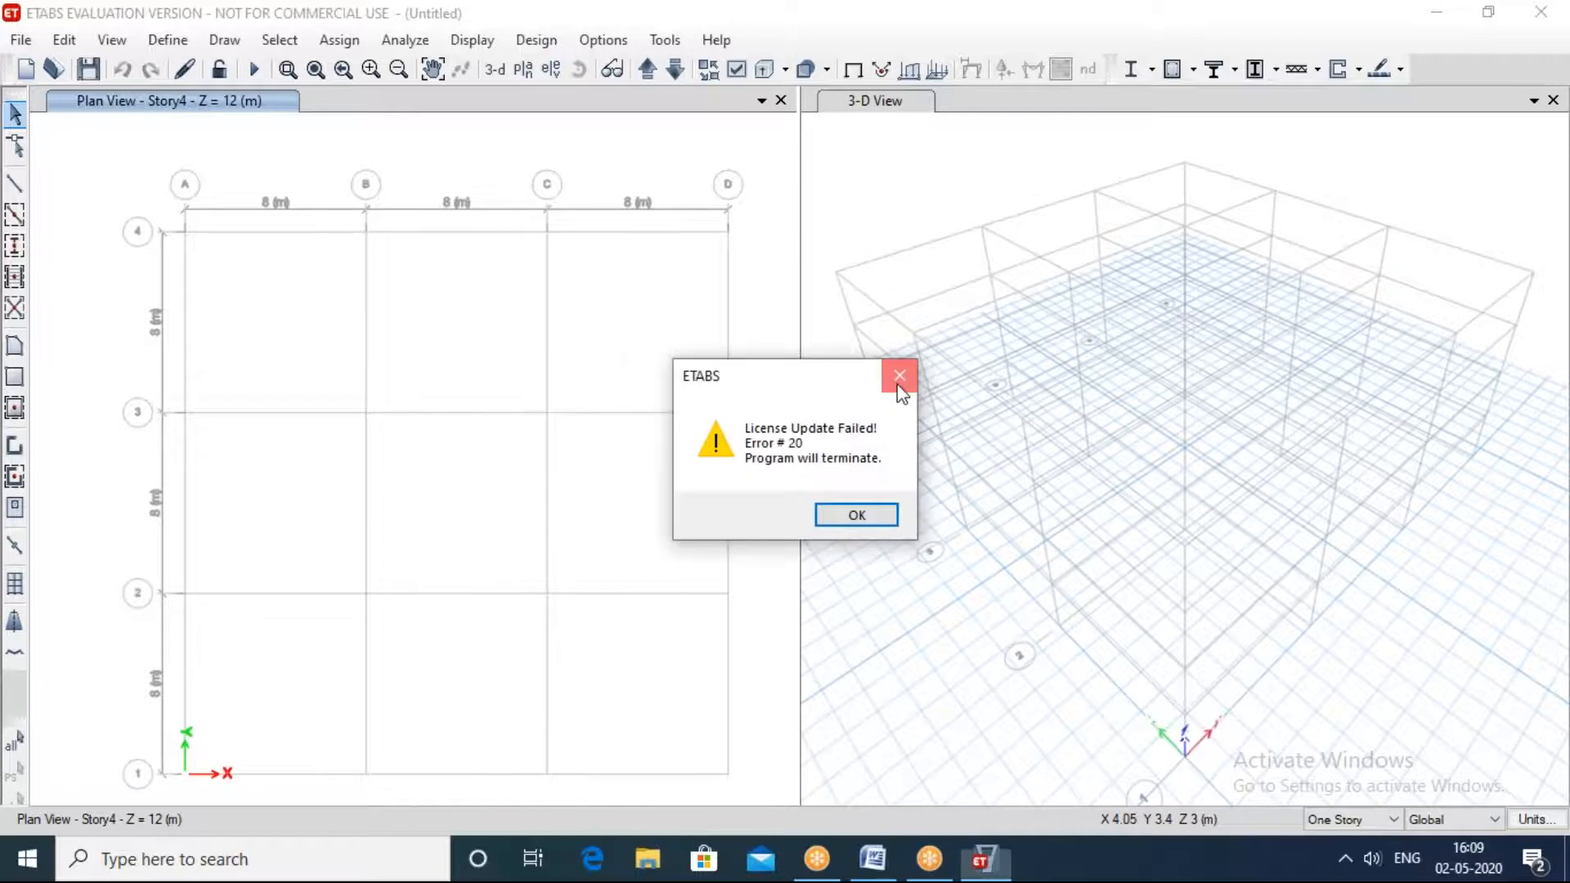
{"action": "left_click", "coordinate": [899, 376]}
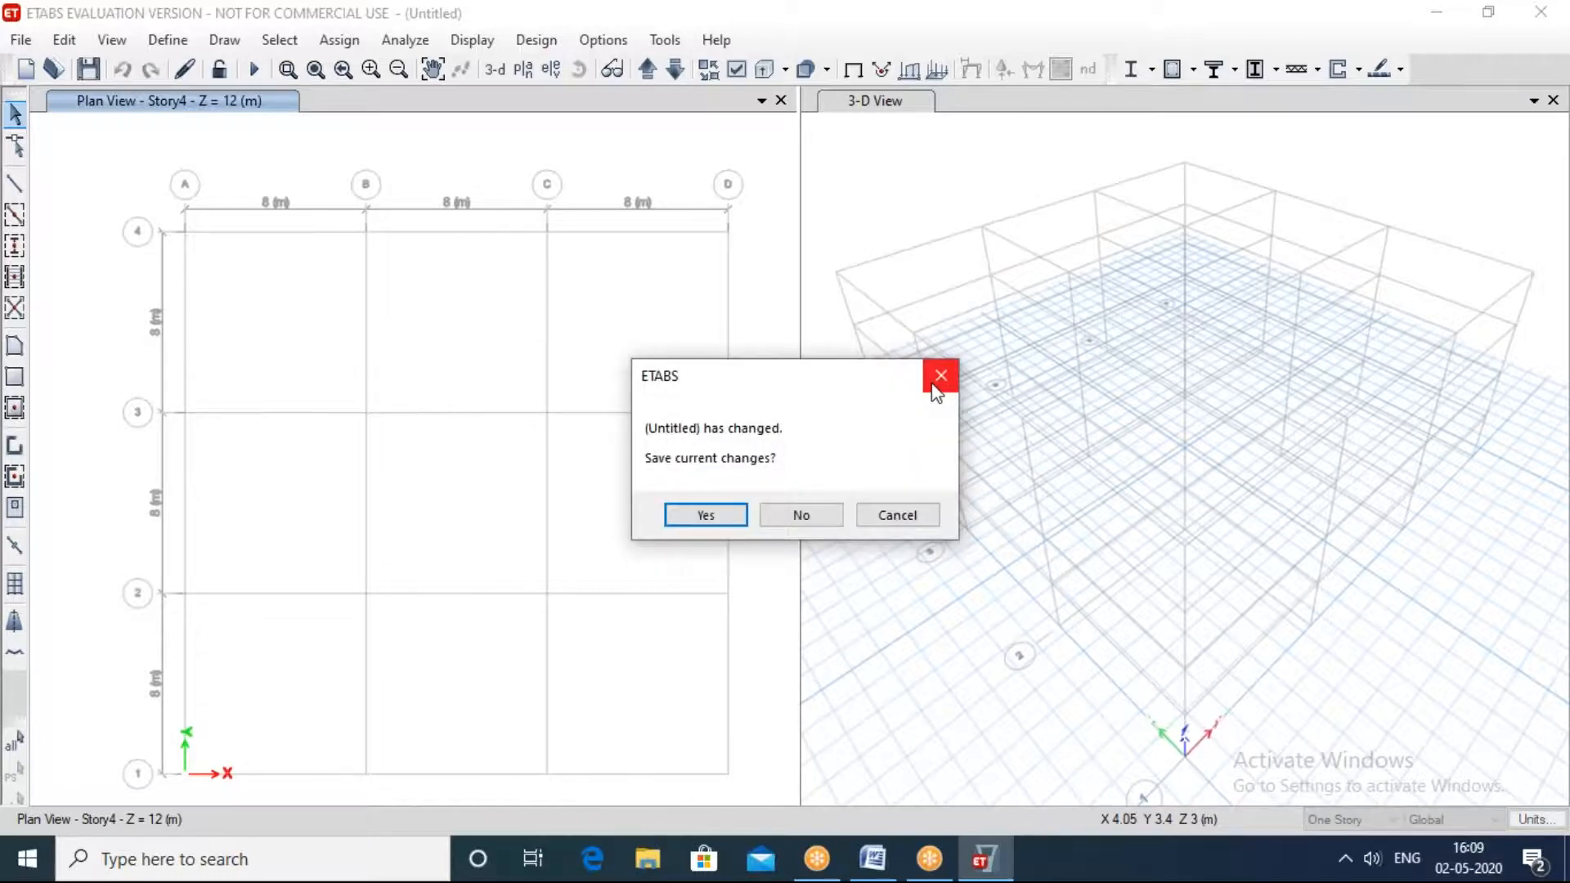
{"action": "left_click", "coordinate": [936, 382]}
Step: Open the story data for modification and delete Story4 and Story3, keeping Story2, Story1 and Base
{"action": "right_click", "coordinate": [404, 449]}
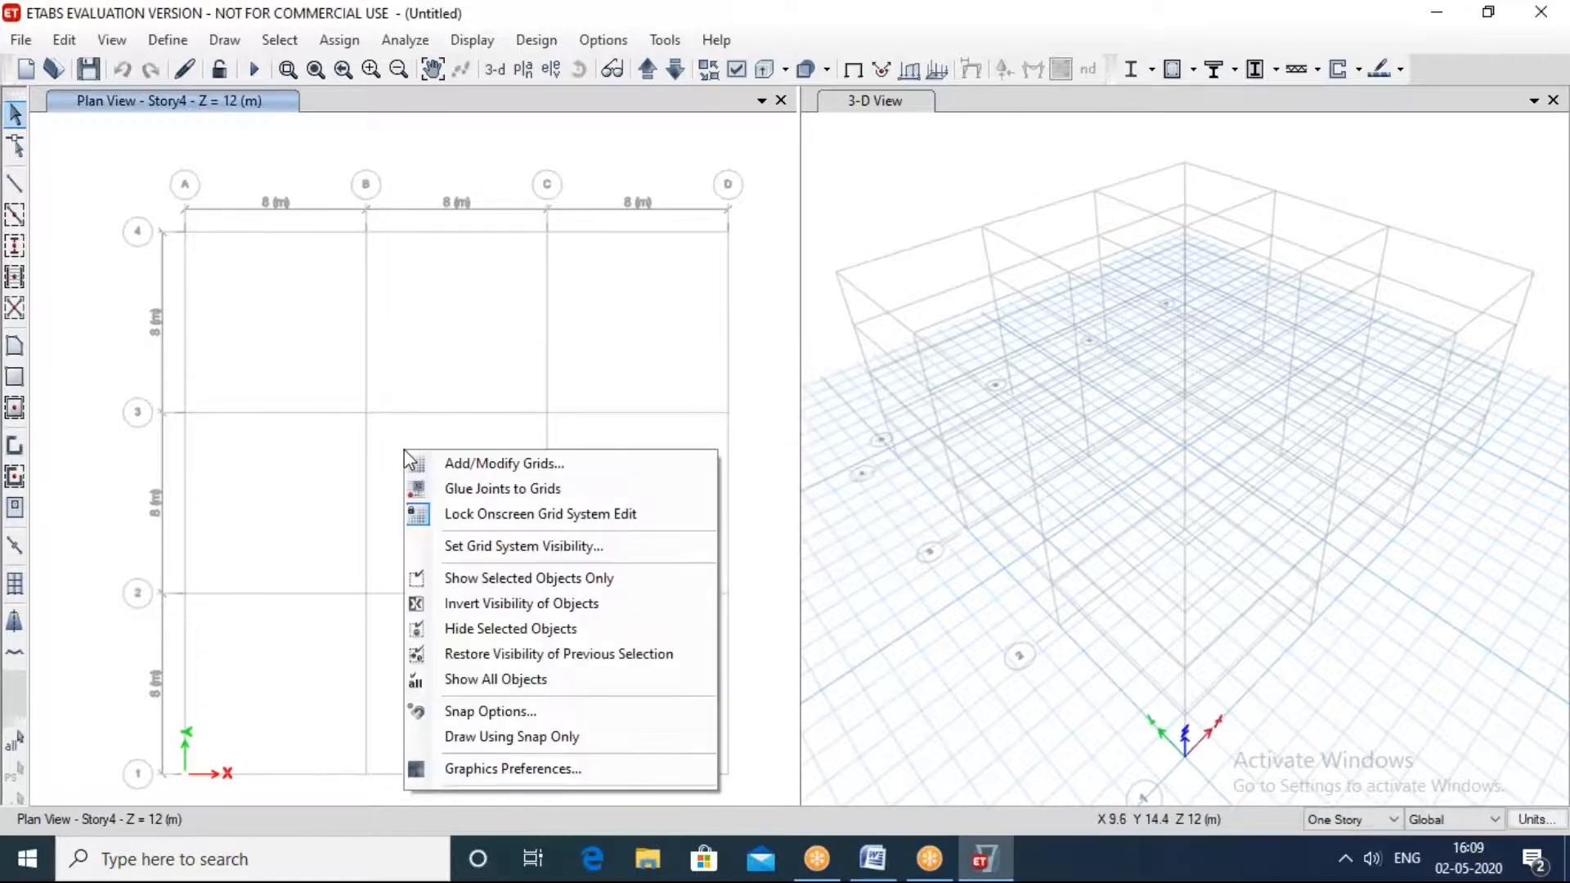
{"action": "left_click", "coordinate": [508, 461]}
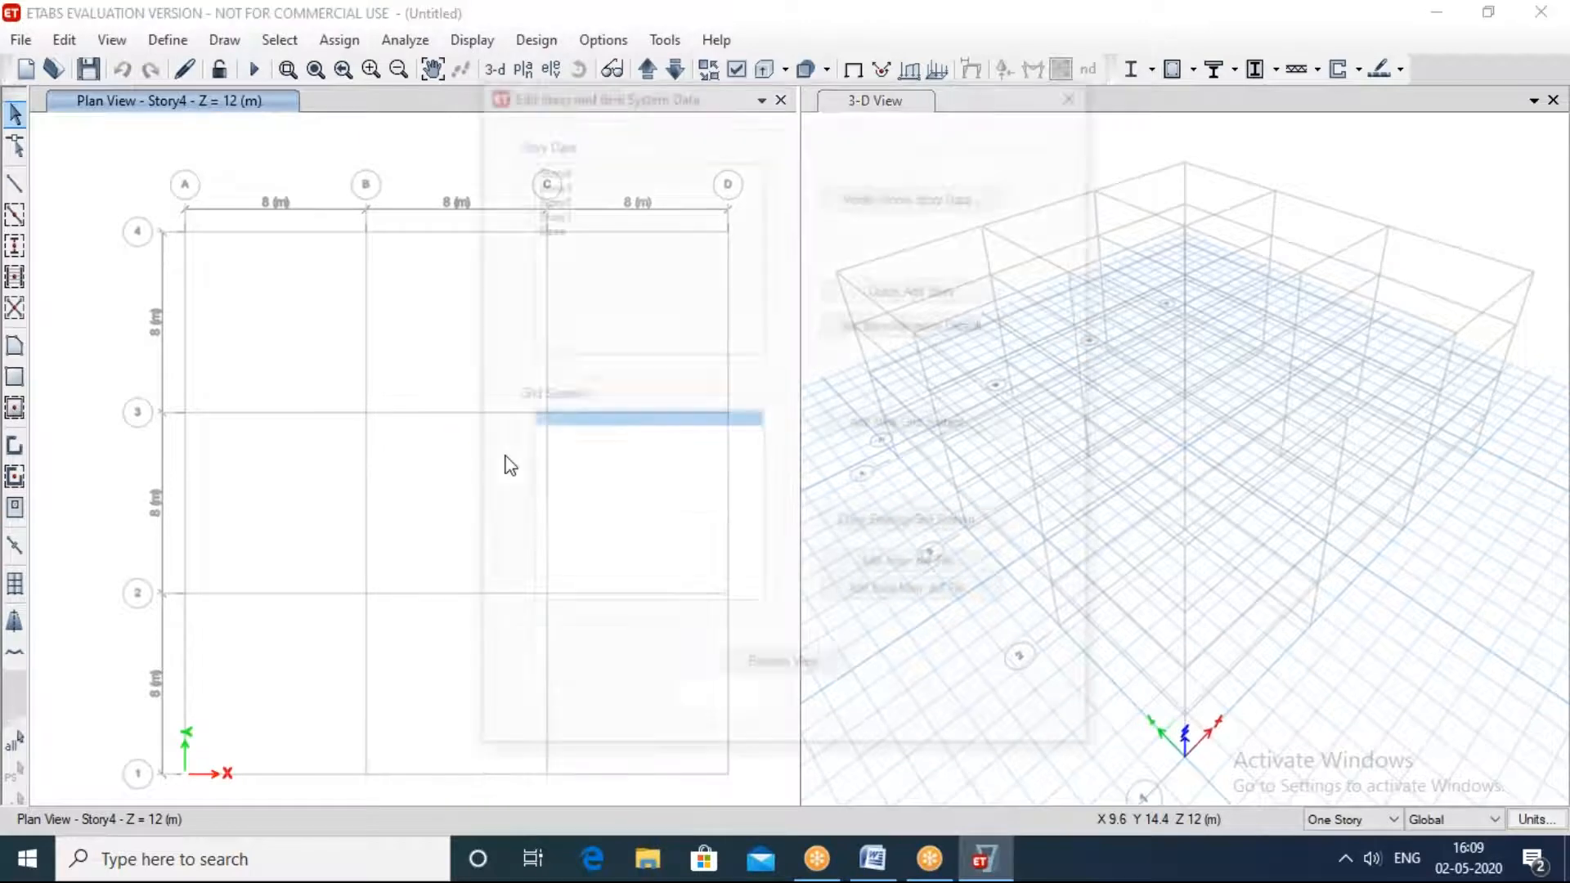
{"action": "left_click", "coordinate": [875, 206]}
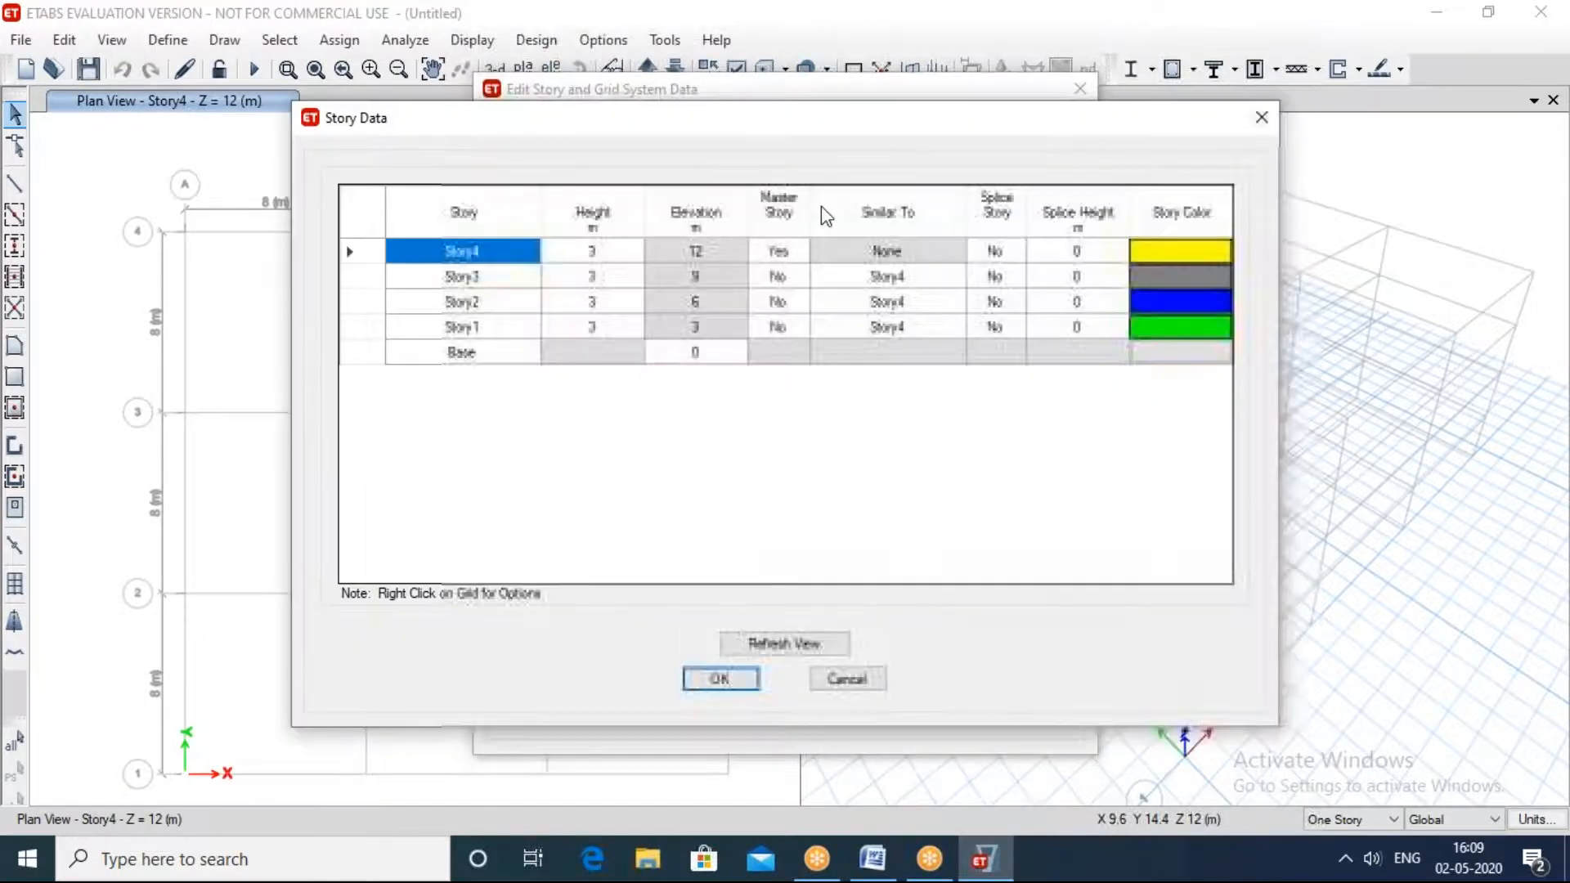
{"action": "left_click", "coordinate": [481, 277]}
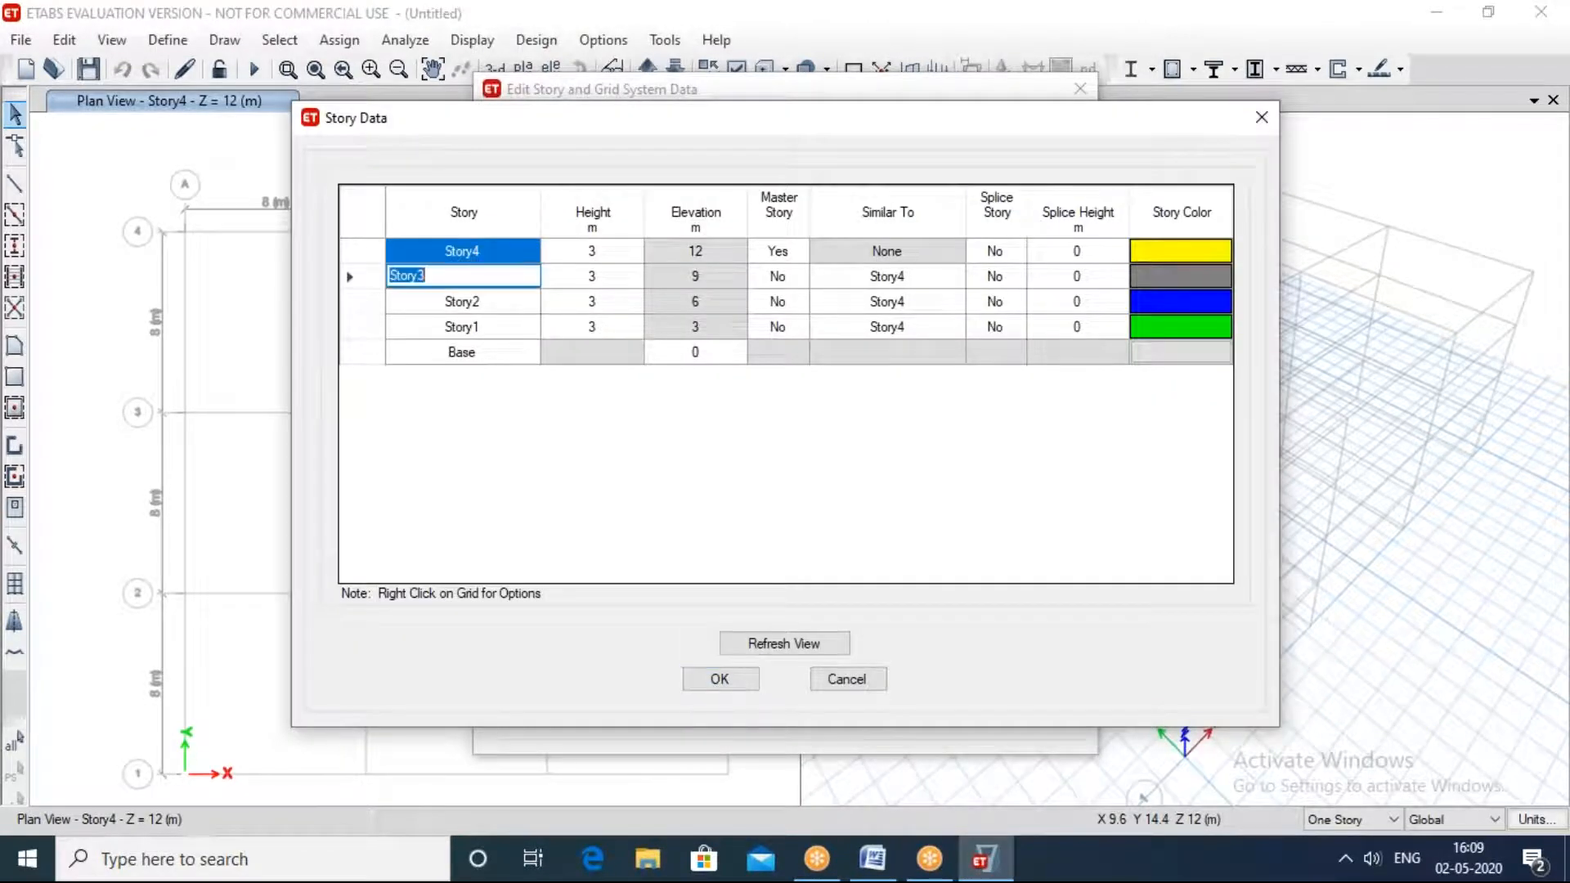
{"action": "right_click", "coordinate": [480, 276]}
{"action": "mouse_move", "coordinate": [671, 372]}
{"action": "left_click", "coordinate": [788, 371]}
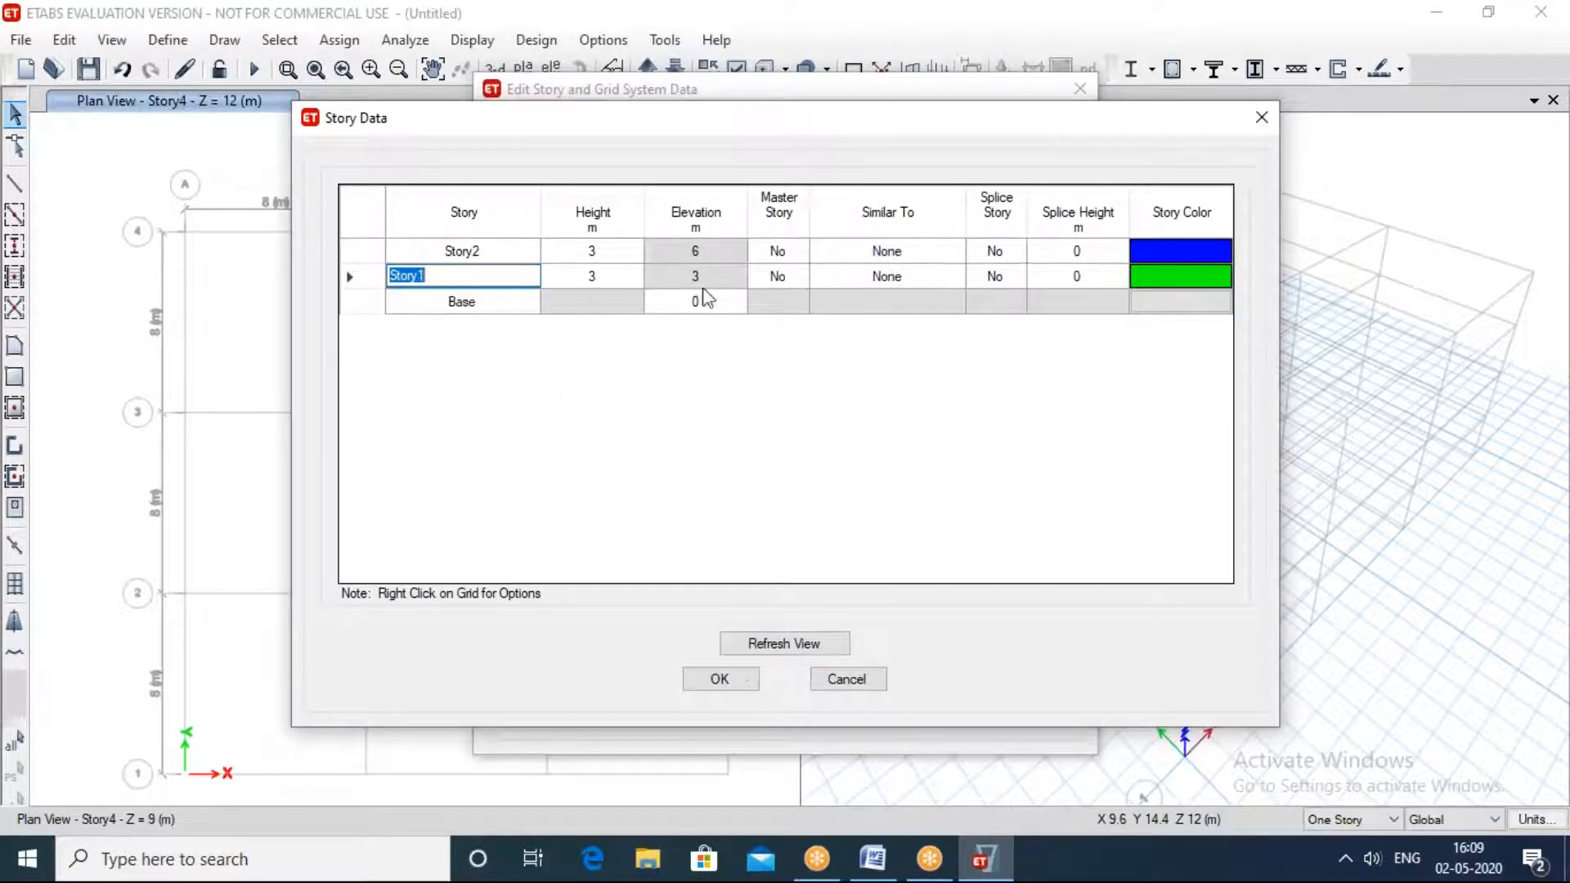
Step: Set the heights of Story1 and Story2 to 5 m each and accept the story data
{"action": "left_click", "coordinate": [719, 278]}
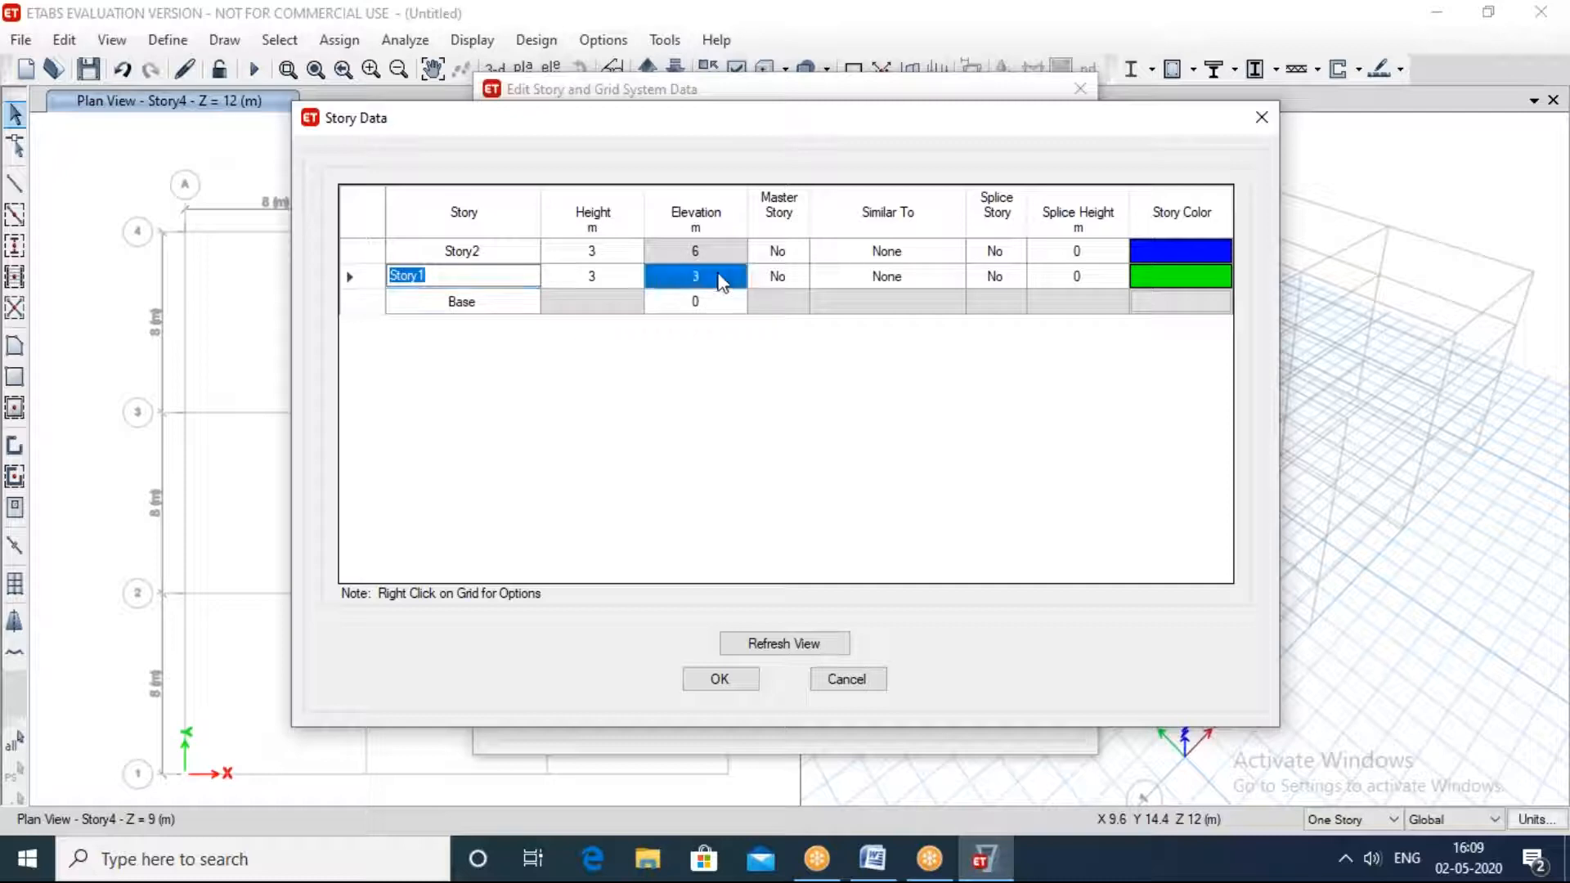
{"action": "left_click", "coordinate": [623, 279]}
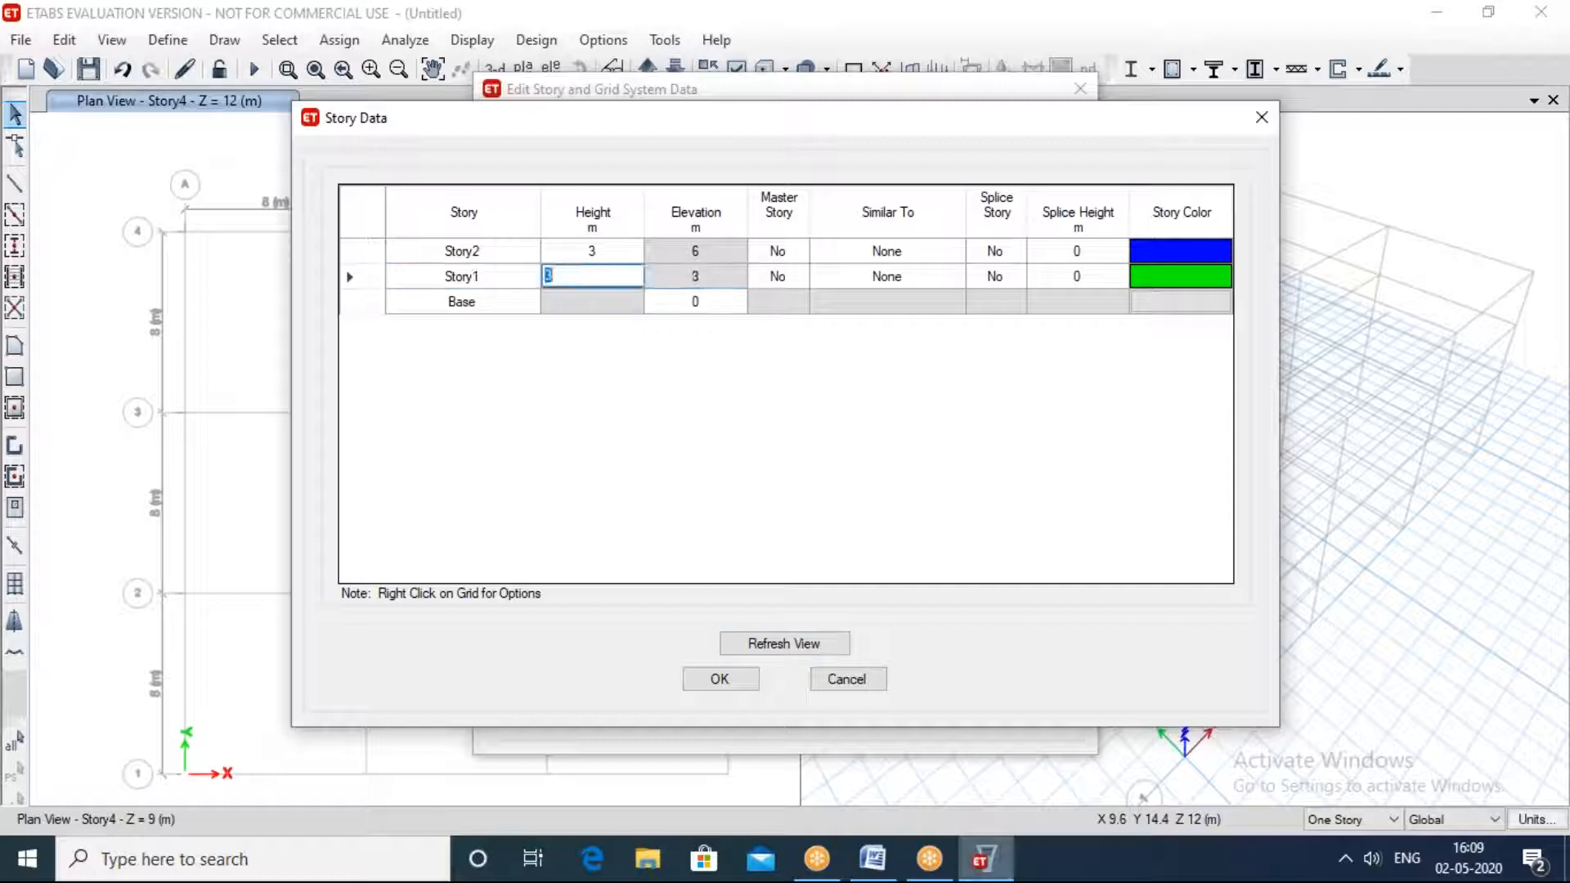
{"action": "type", "text": "5"}
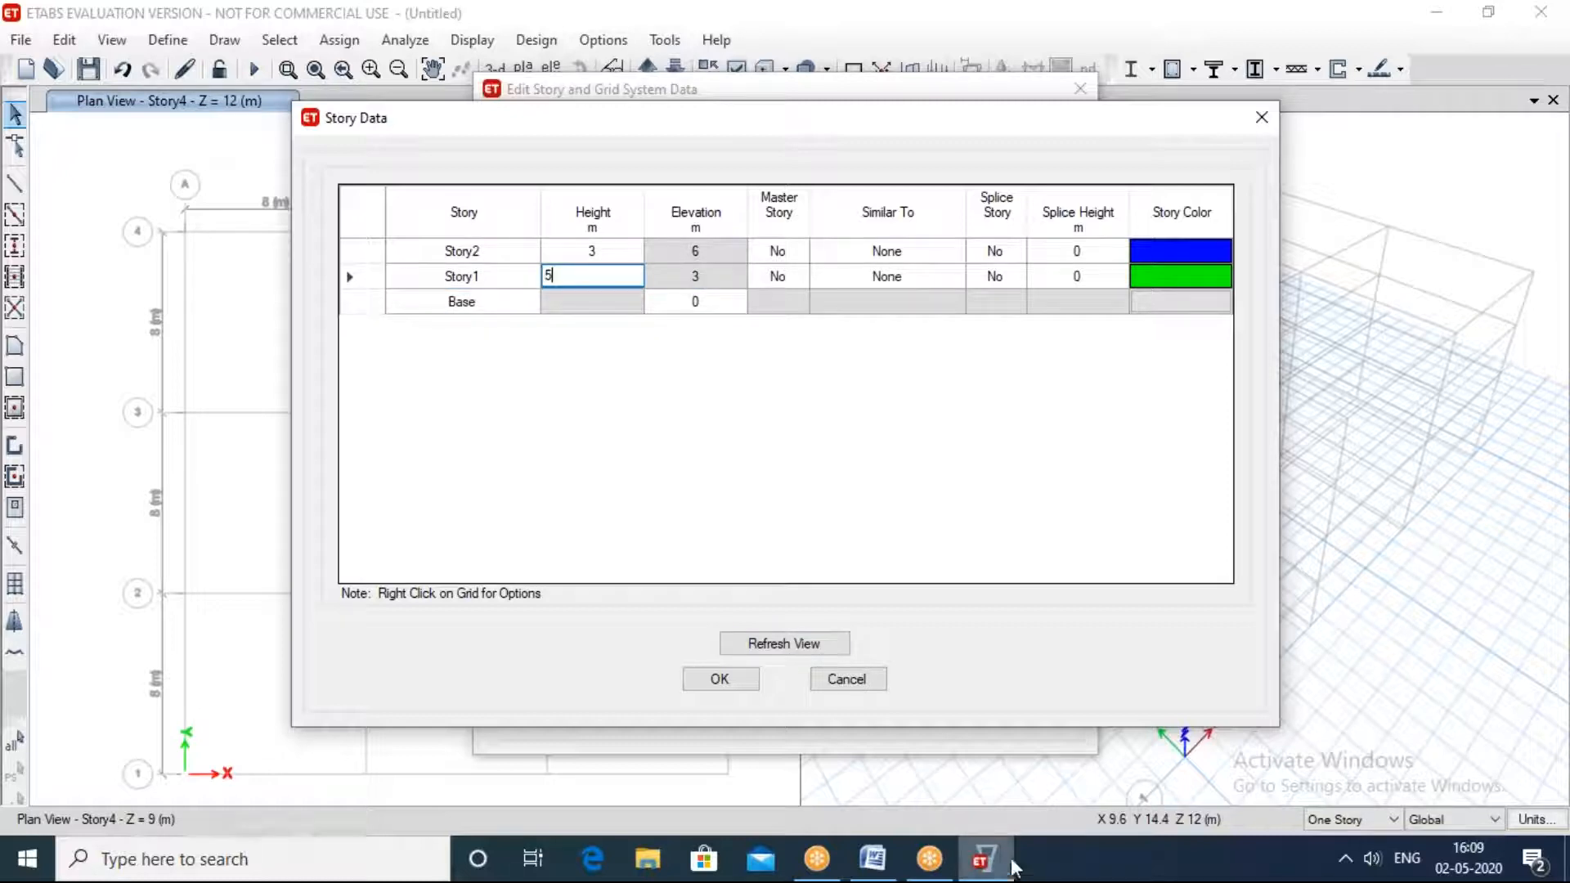
{"action": "left_click", "coordinate": [620, 250]}
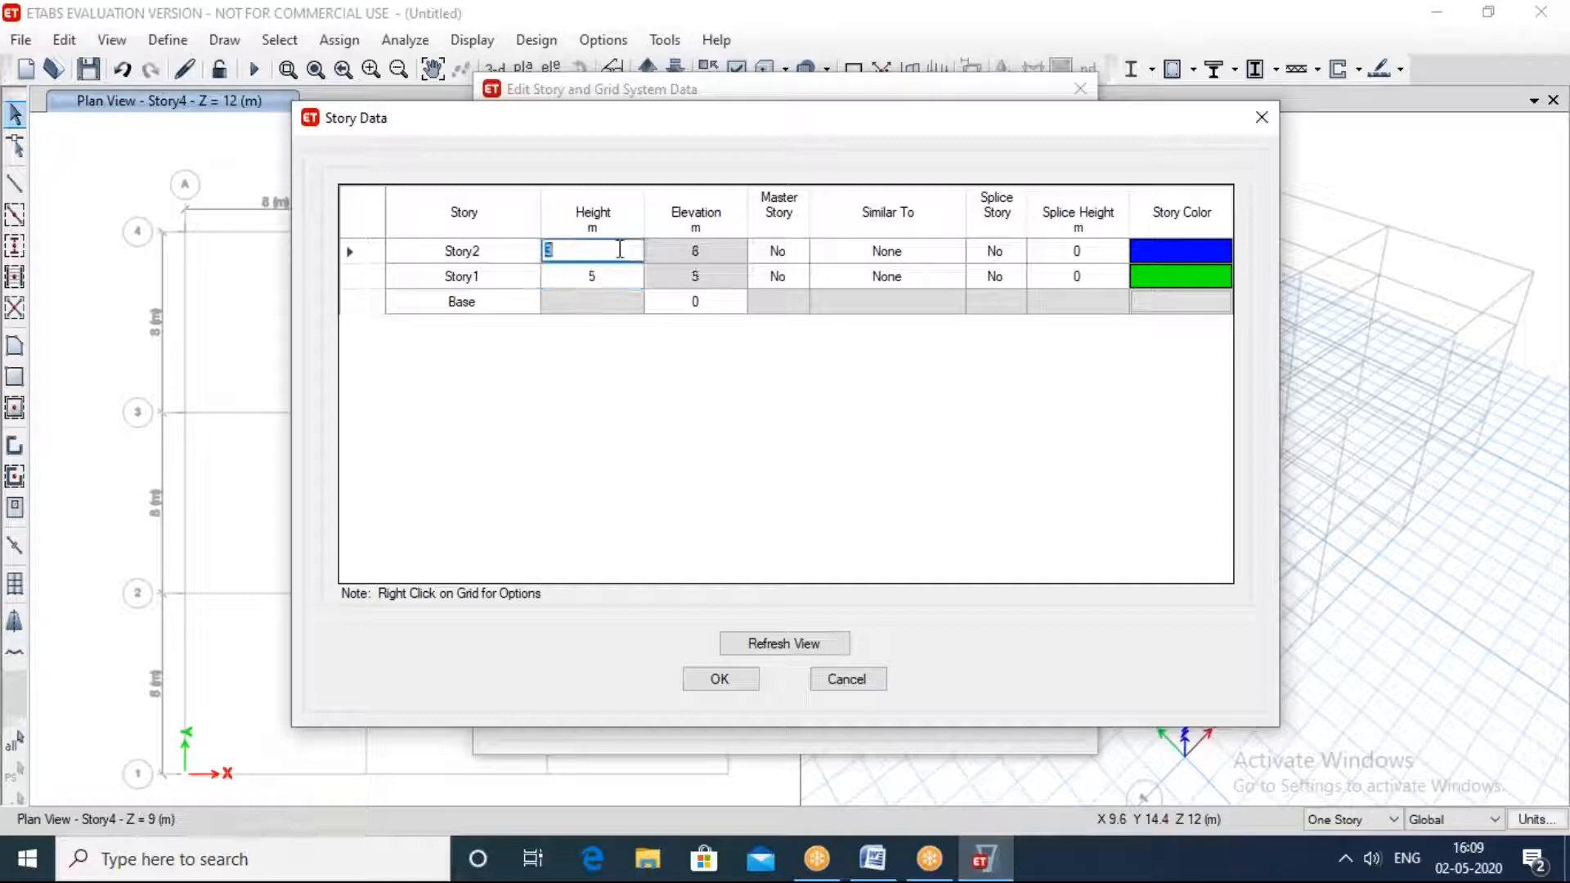
{"action": "type", "text": "5"}
{"action": "key", "text": "Return"}
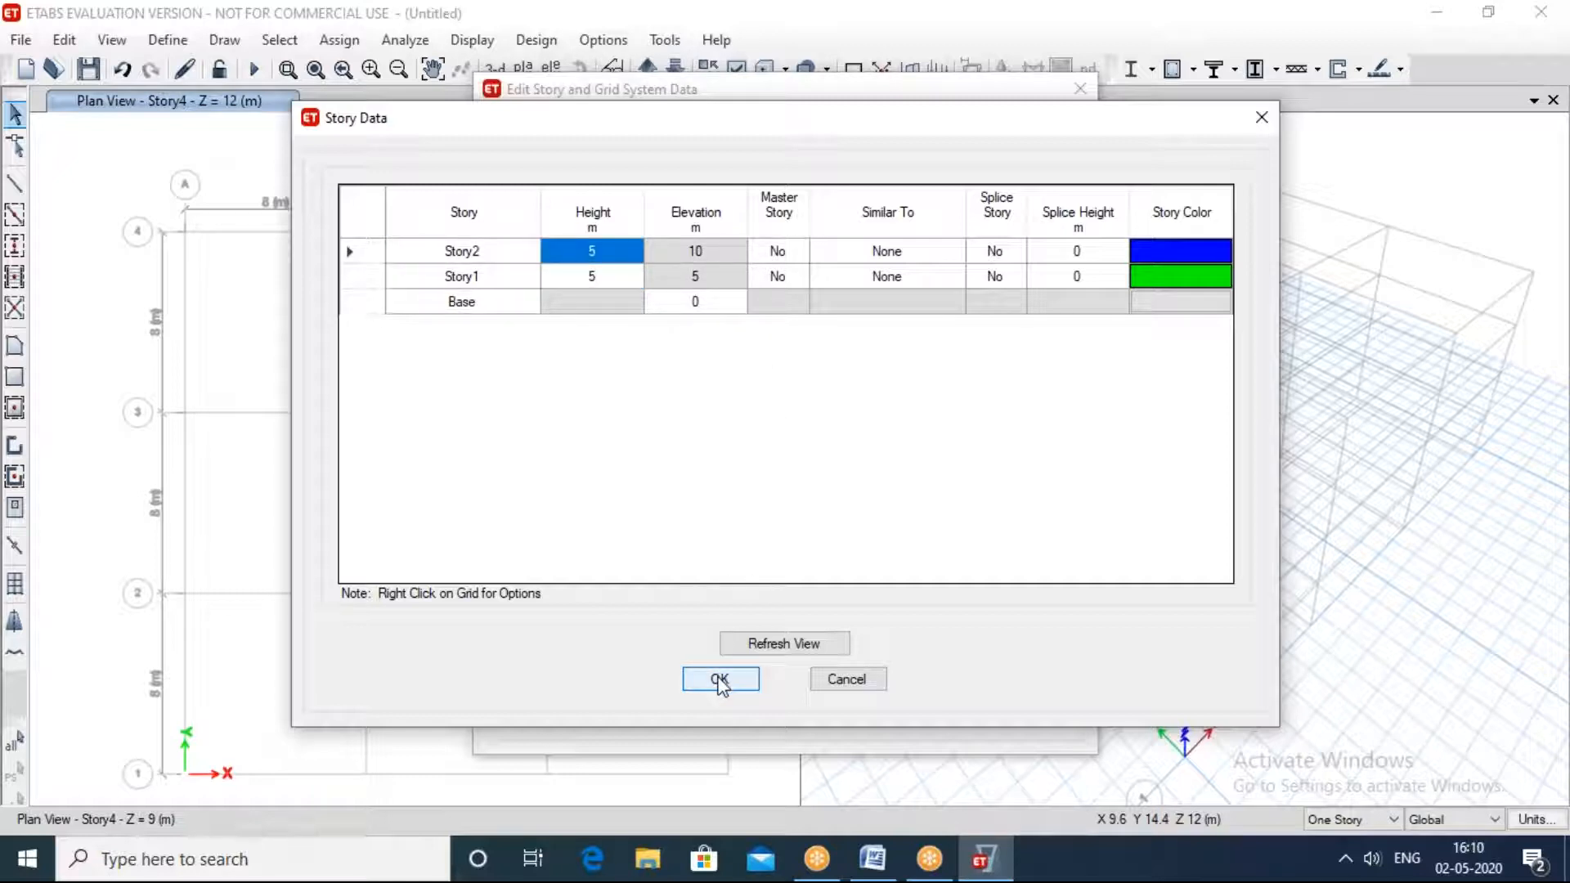
{"action": "left_click", "coordinate": [719, 680]}
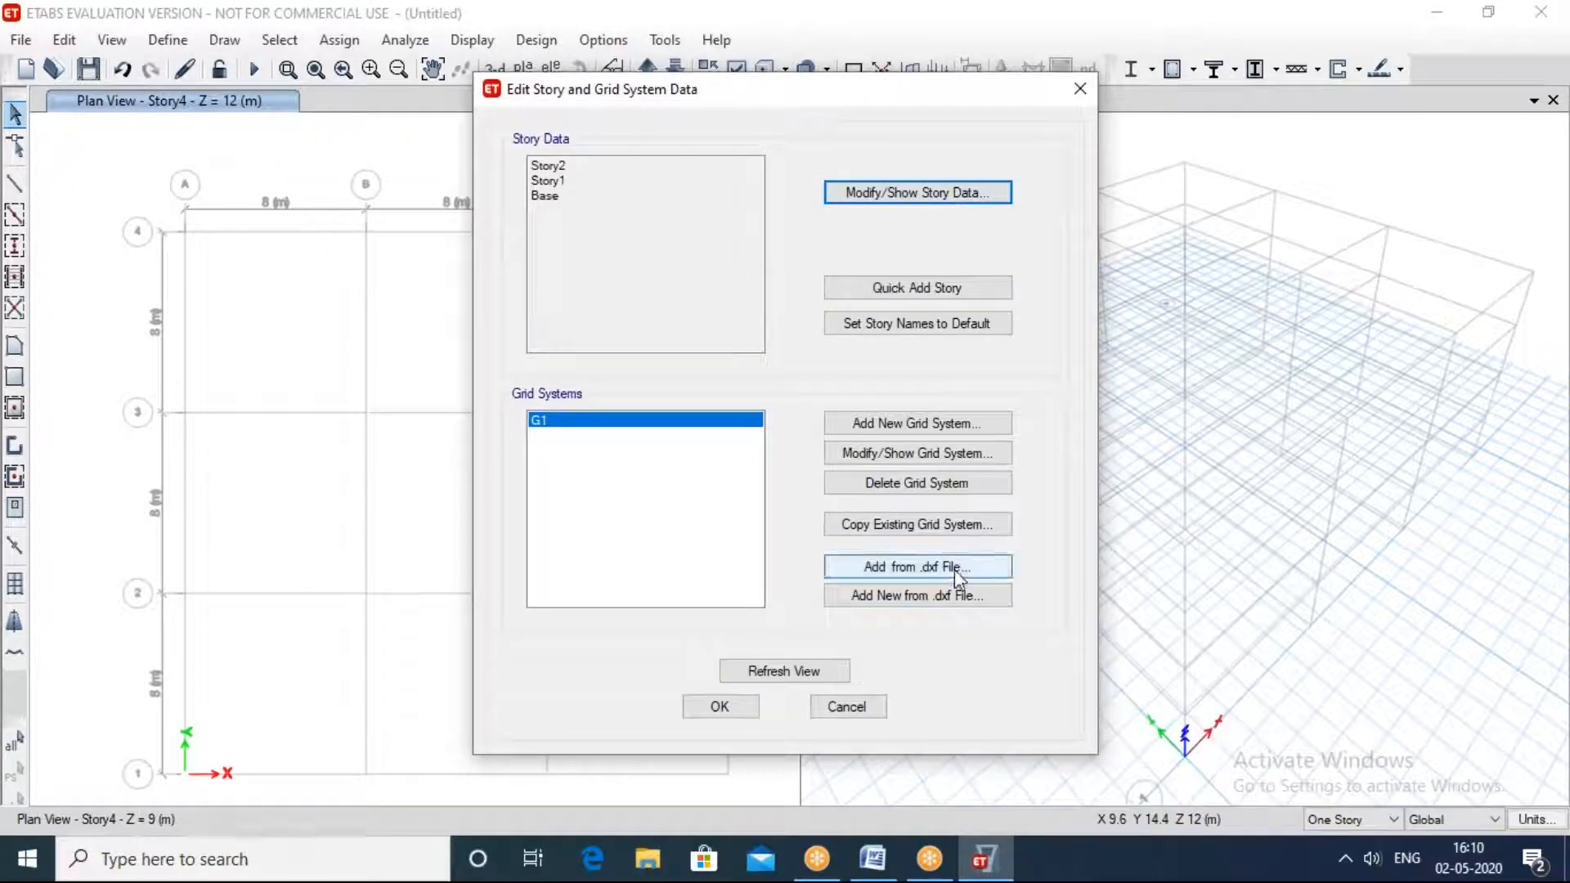
Step: In grid system G1, set the X ordinate of grid B to 20 m and delete X grids C and D
{"action": "left_click", "coordinate": [889, 454]}
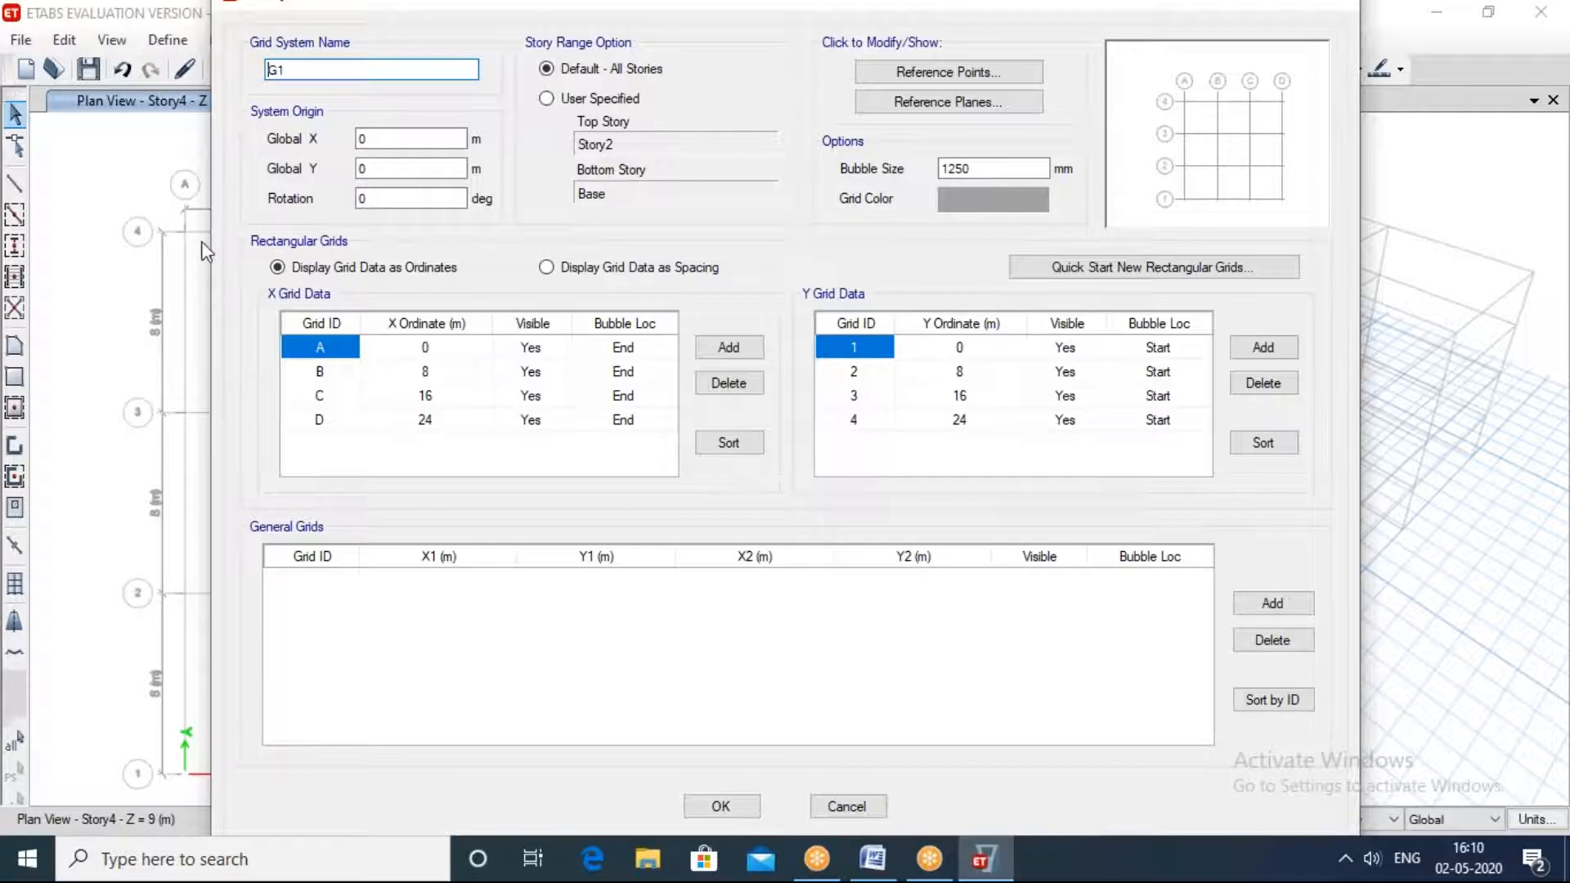
{"action": "left_click", "coordinate": [229, 3]}
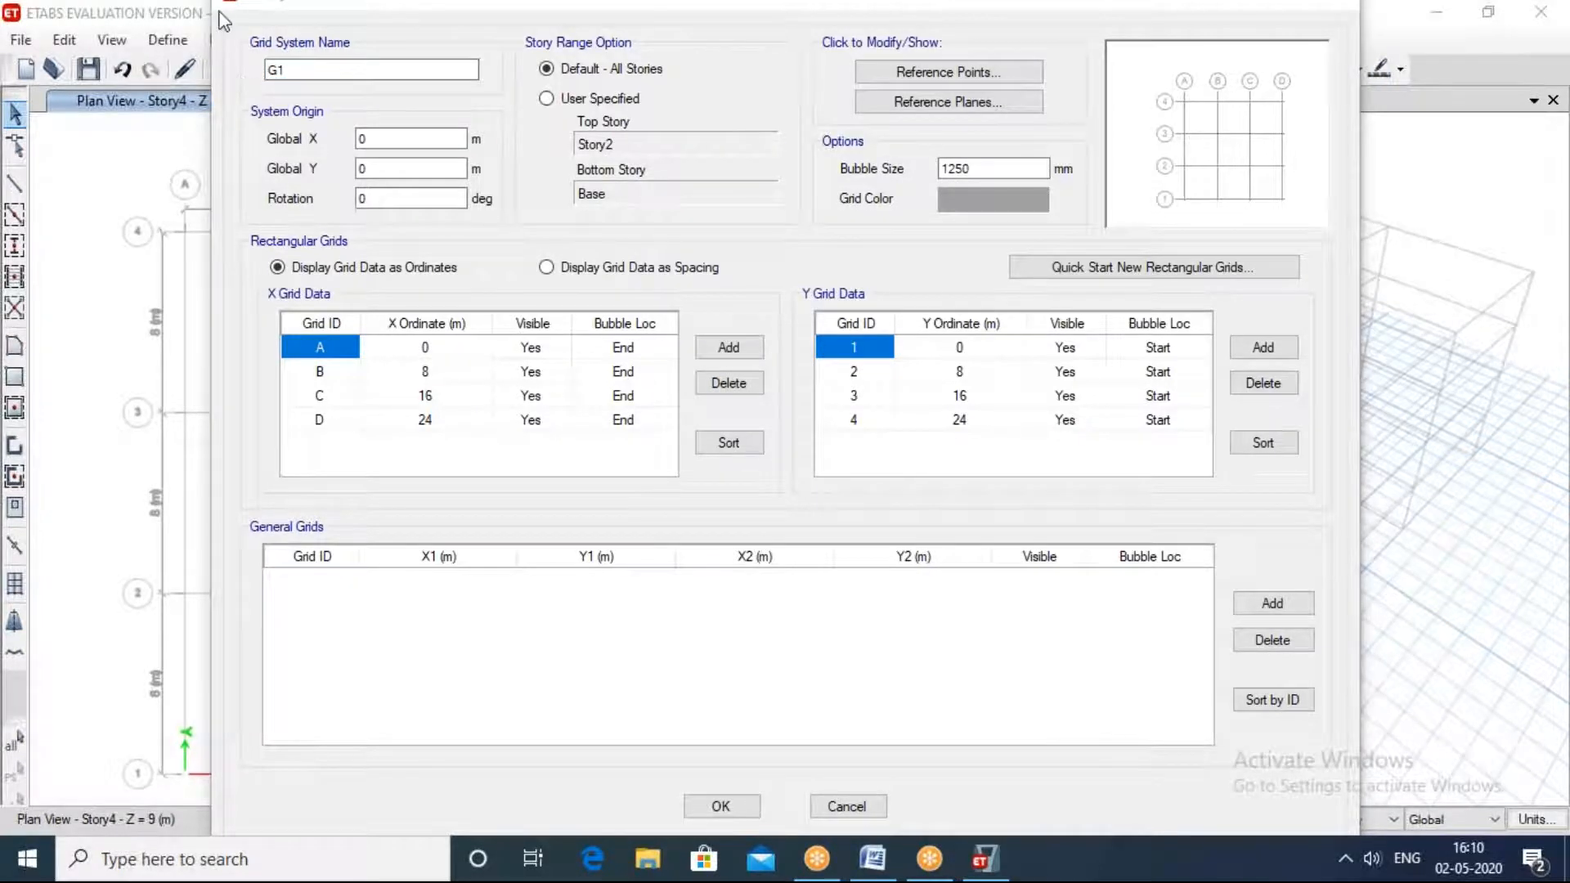
{"action": "left_click", "coordinate": [223, 20]}
{"action": "left_click", "coordinate": [1385, 143]}
{"action": "left_click", "coordinate": [1339, 11]}
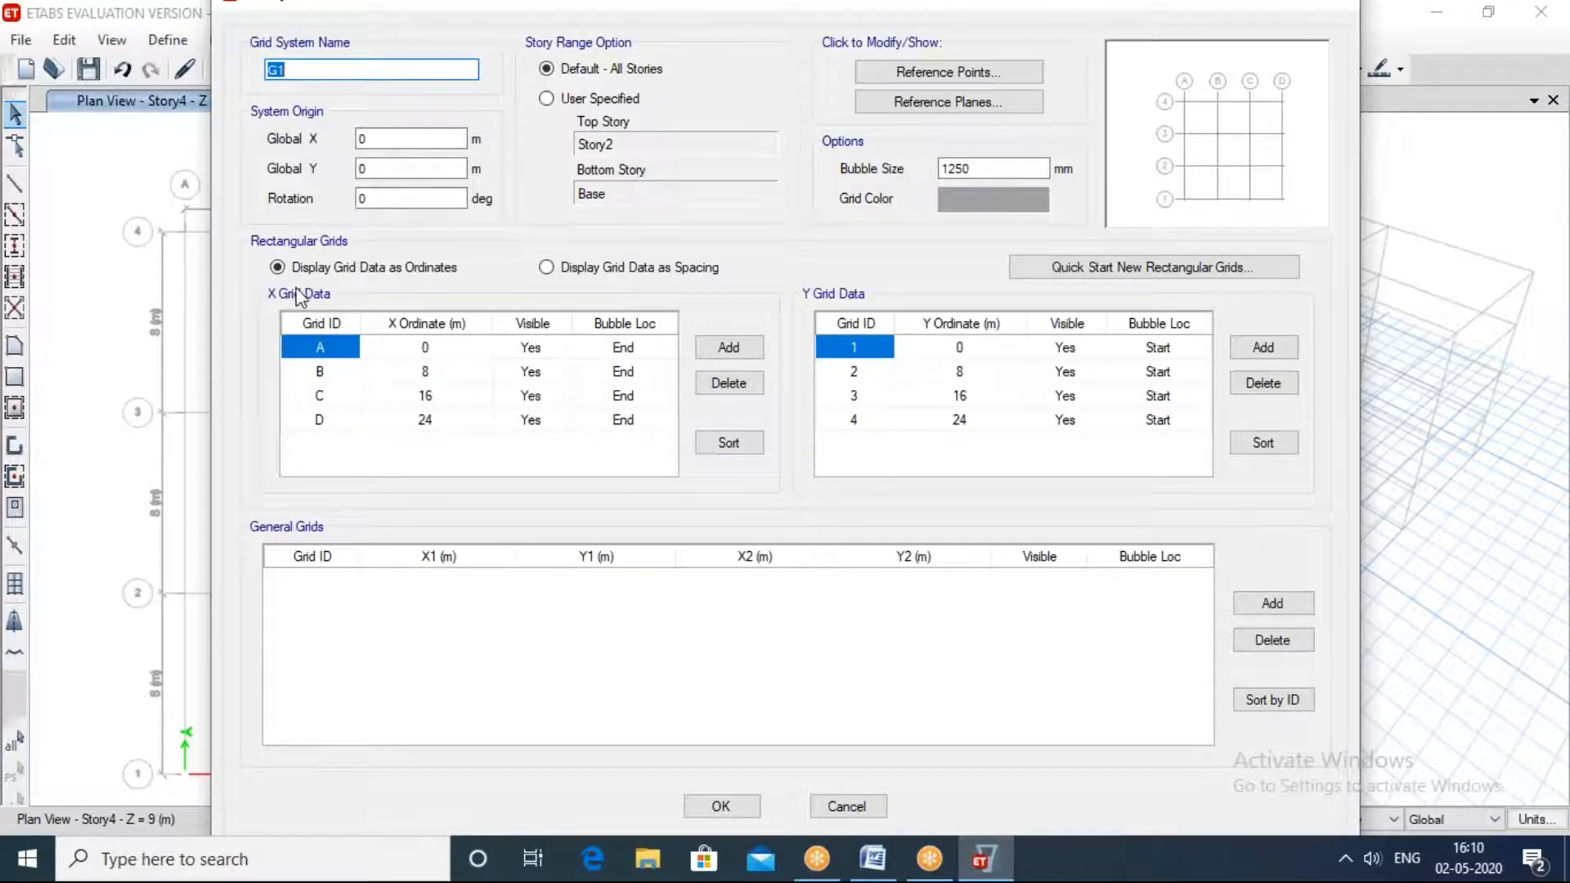
{"action": "left_click", "coordinate": [469, 378]}
{"action": "type", "text": "20"}
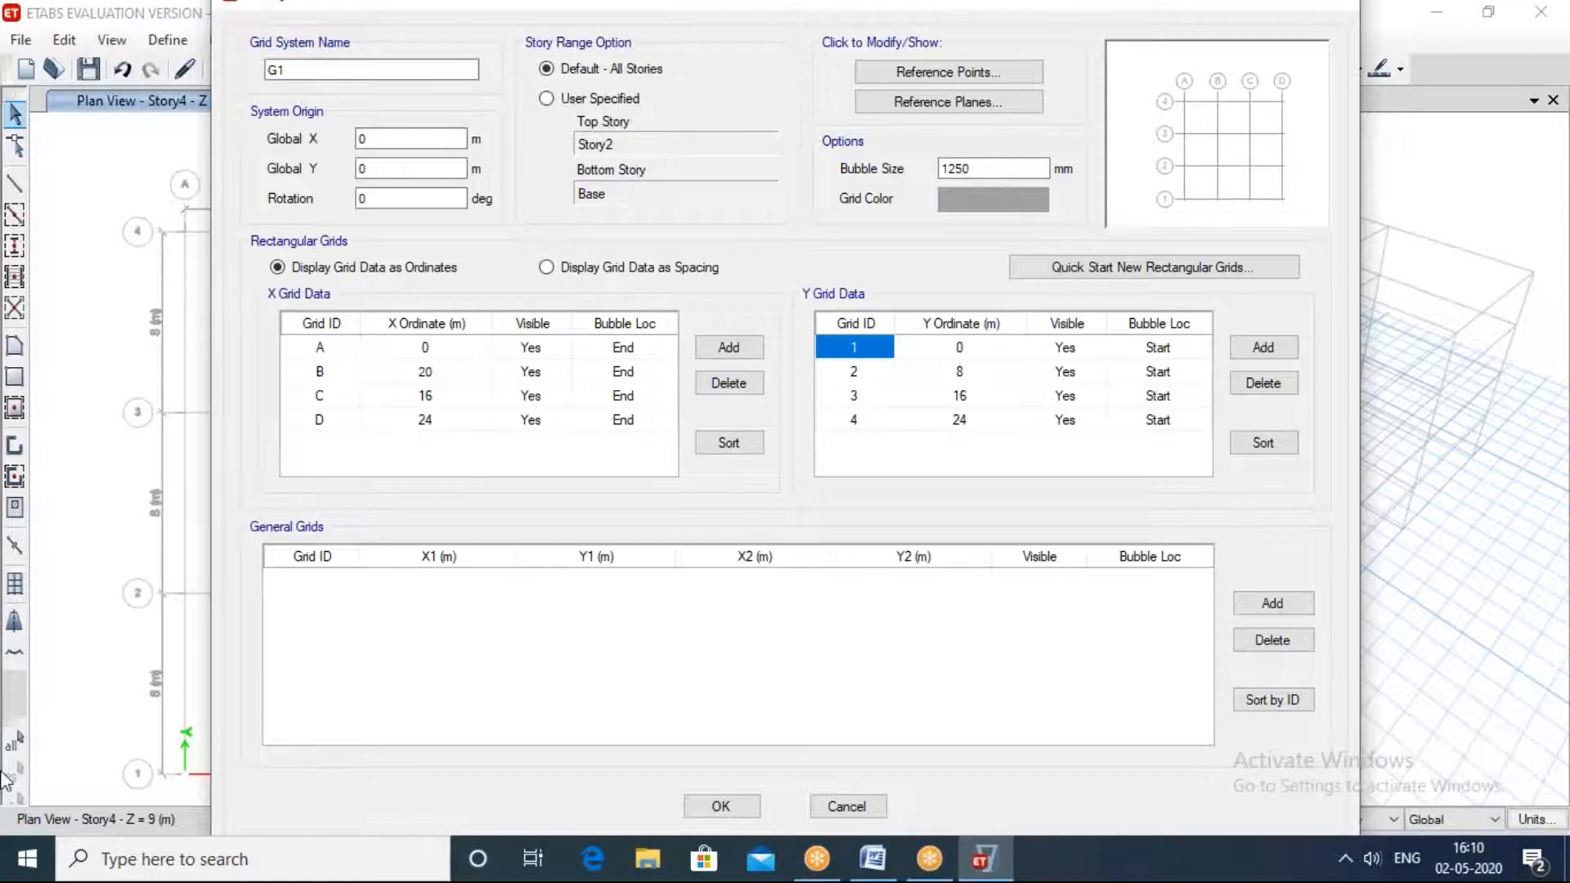
{"action": "left_click", "coordinate": [729, 383]}
{"action": "left_click", "coordinate": [728, 383]}
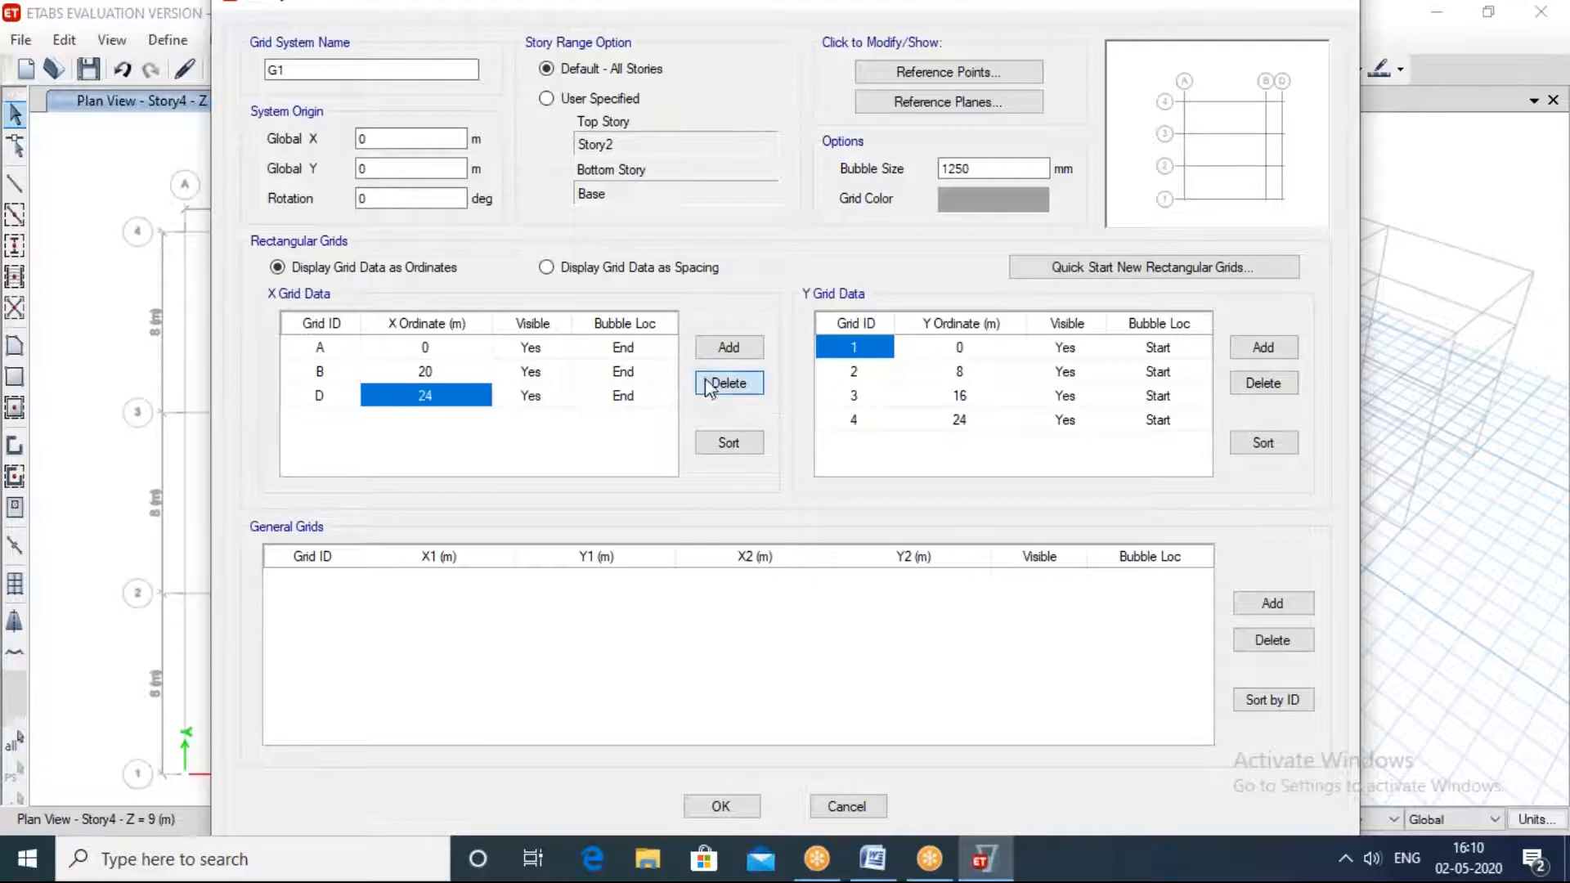
Step: Set the Y ordinate of grid 2 to 18 m, delete Y grids 3 and 4, and accept the grid system
{"action": "left_click", "coordinate": [989, 378]}
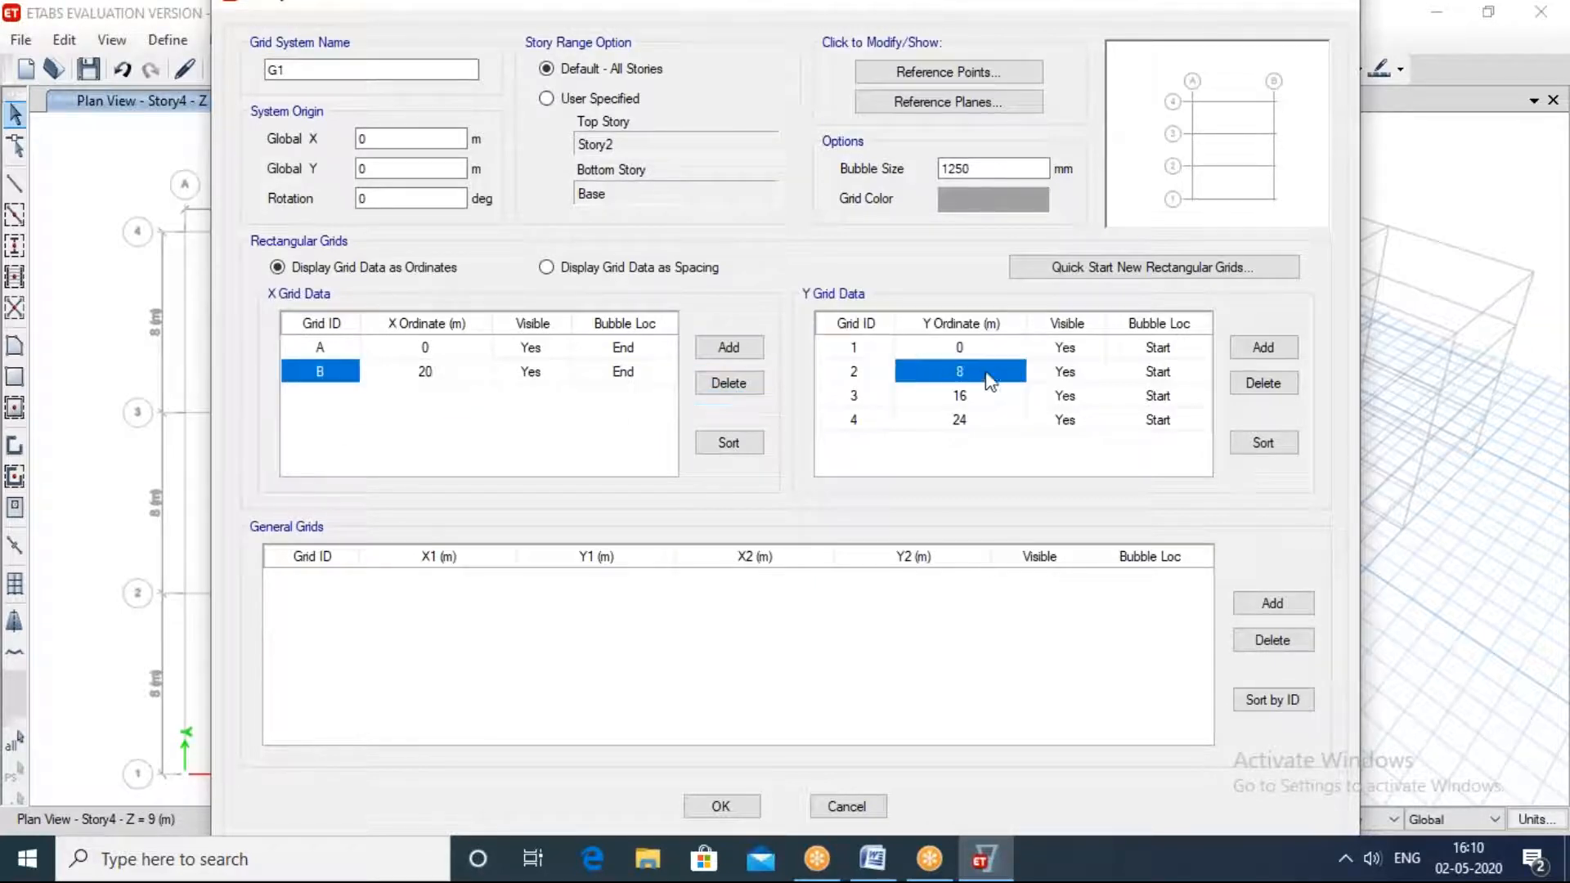
{"action": "type", "text": "18"}
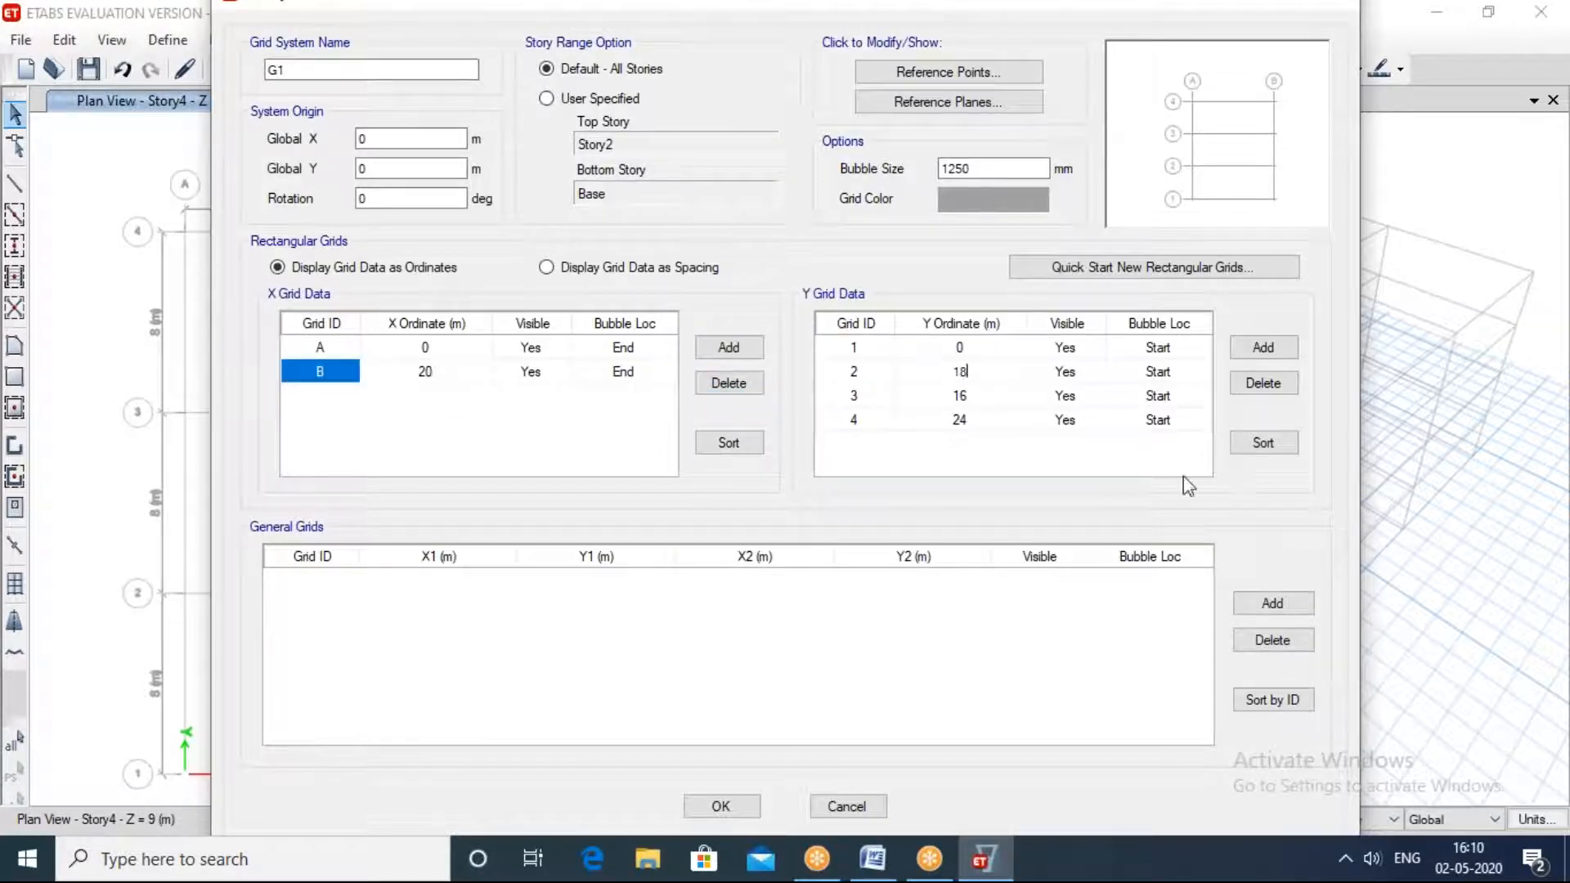
{"action": "left_click", "coordinate": [985, 397]}
{"action": "left_click", "coordinate": [1249, 398]}
{"action": "left_click", "coordinate": [1002, 405]}
{"action": "left_click", "coordinate": [1263, 384]}
{"action": "left_click", "coordinate": [905, 685]}
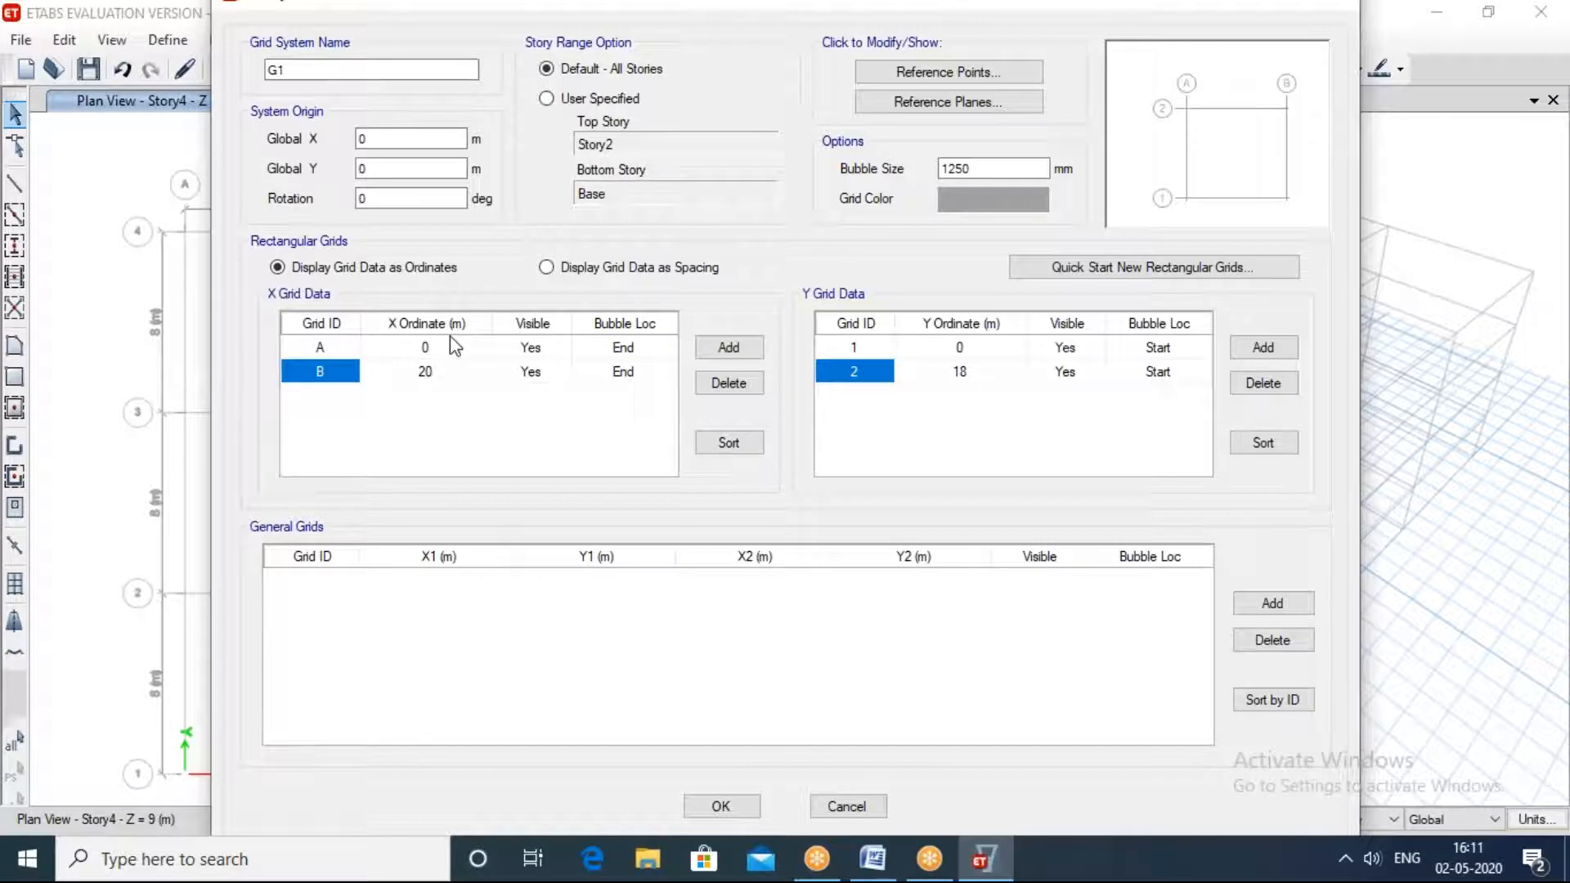
{"action": "left_click", "coordinate": [719, 806]}
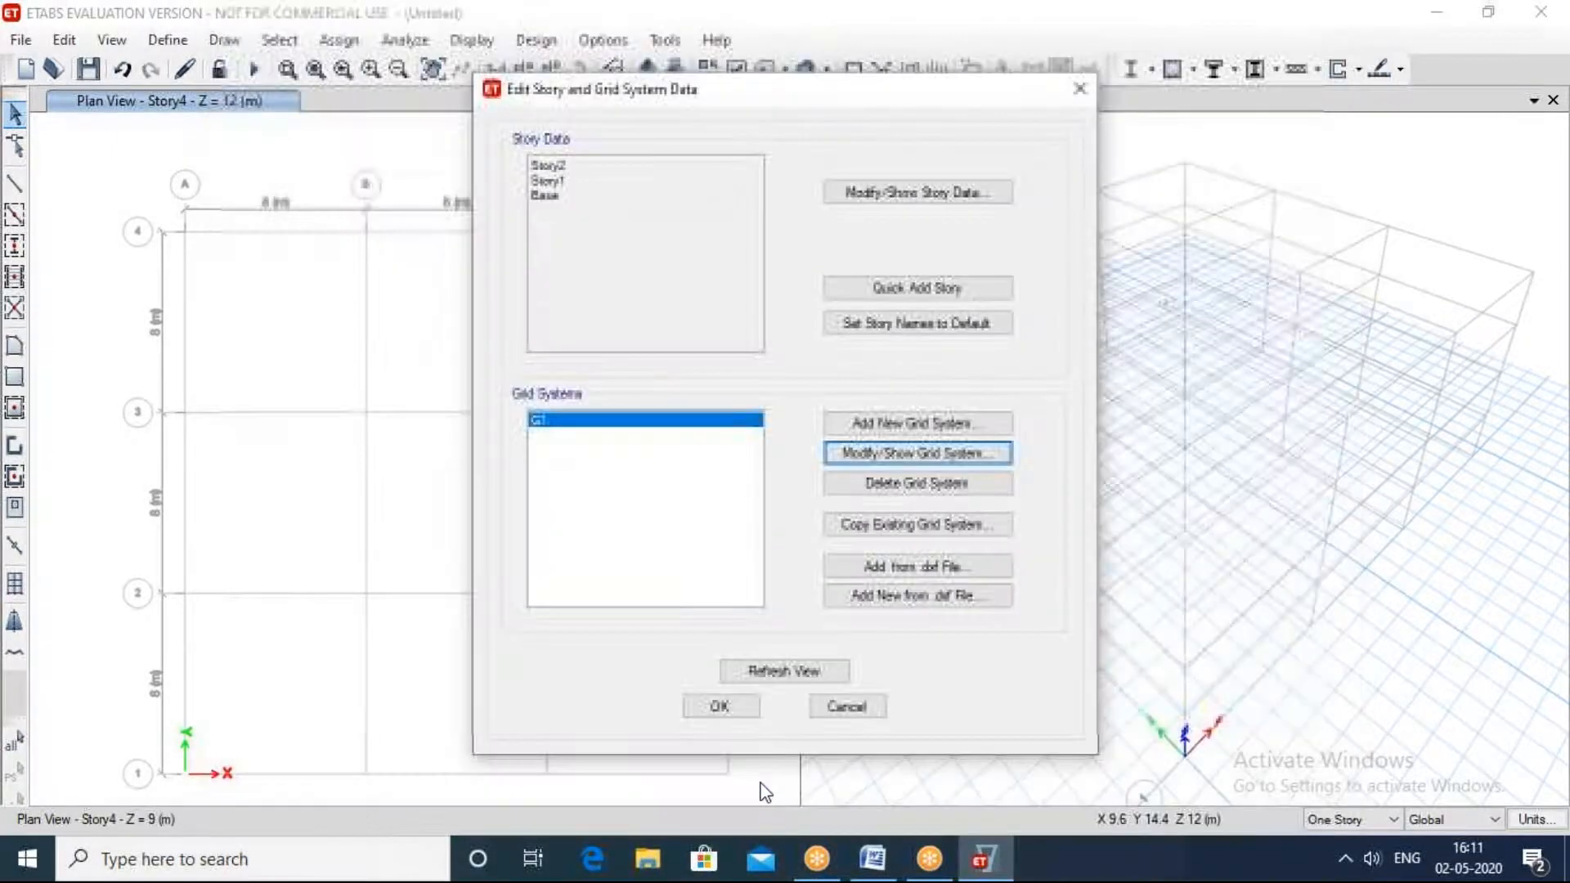
Step: Apply the edited story and grid data to the model, dismiss the licence message and cancel the save prompt
{"action": "left_click", "coordinate": [742, 705]}
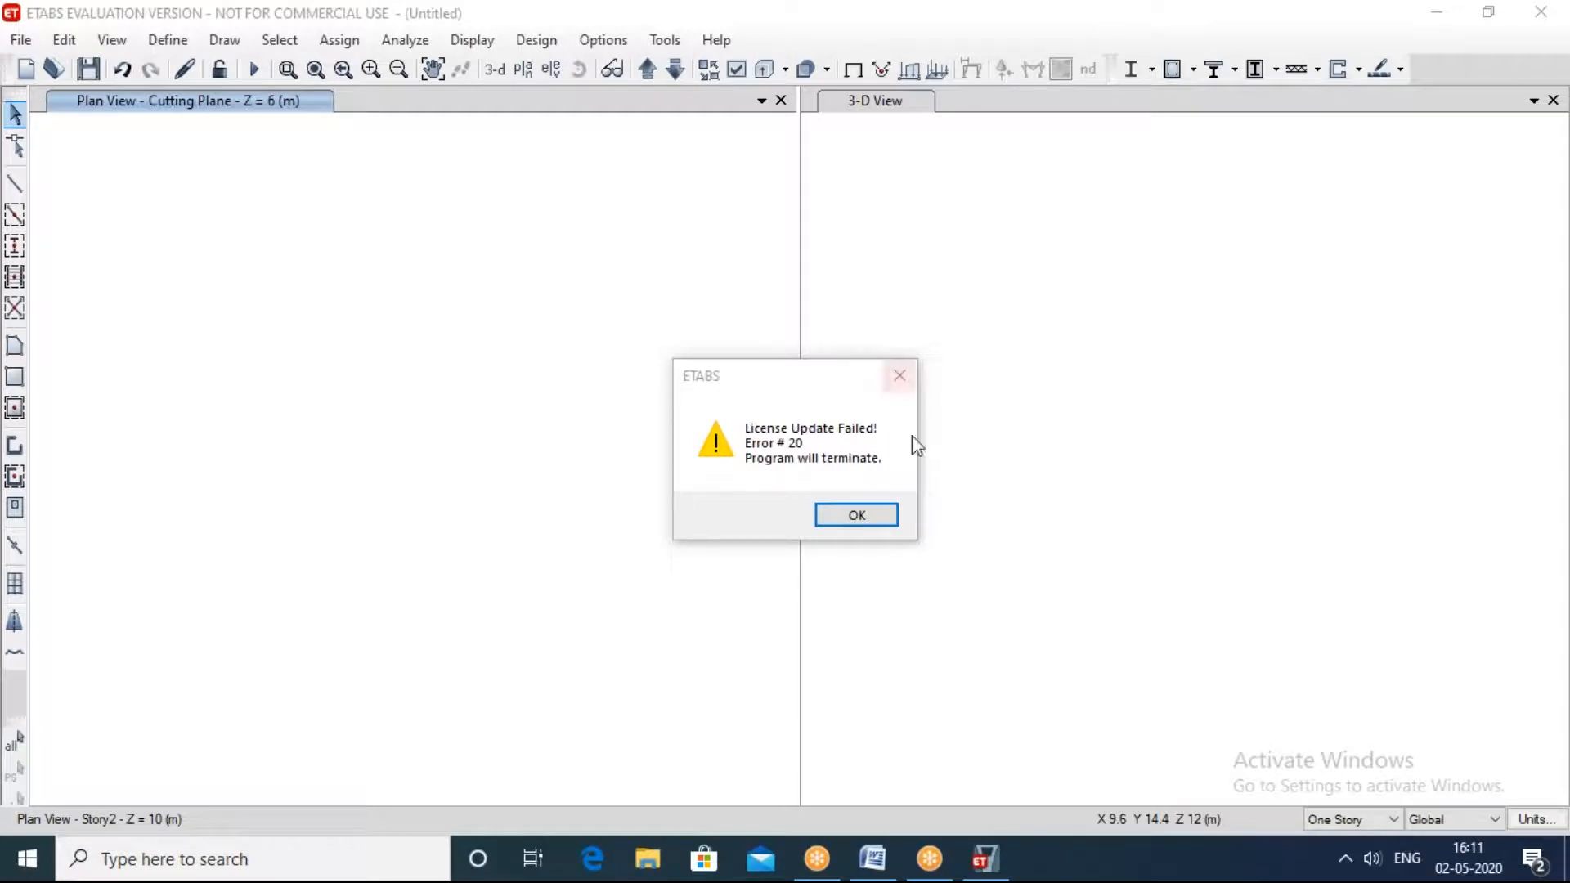
{"action": "left_click", "coordinate": [855, 508]}
{"action": "left_click", "coordinate": [901, 378]}
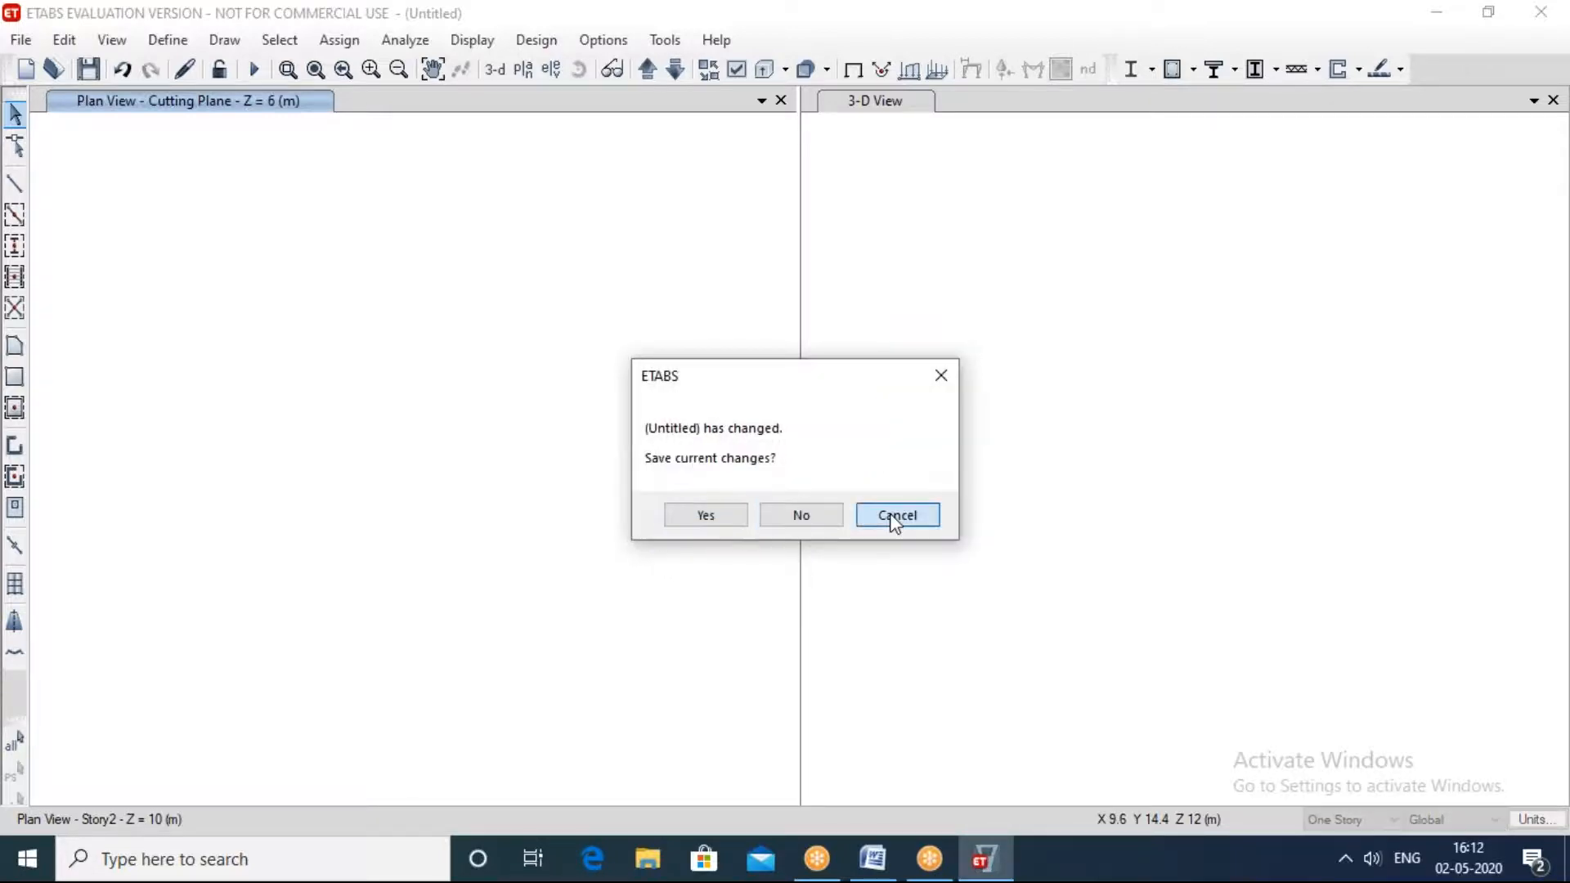
{"action": "left_click", "coordinate": [899, 517]}
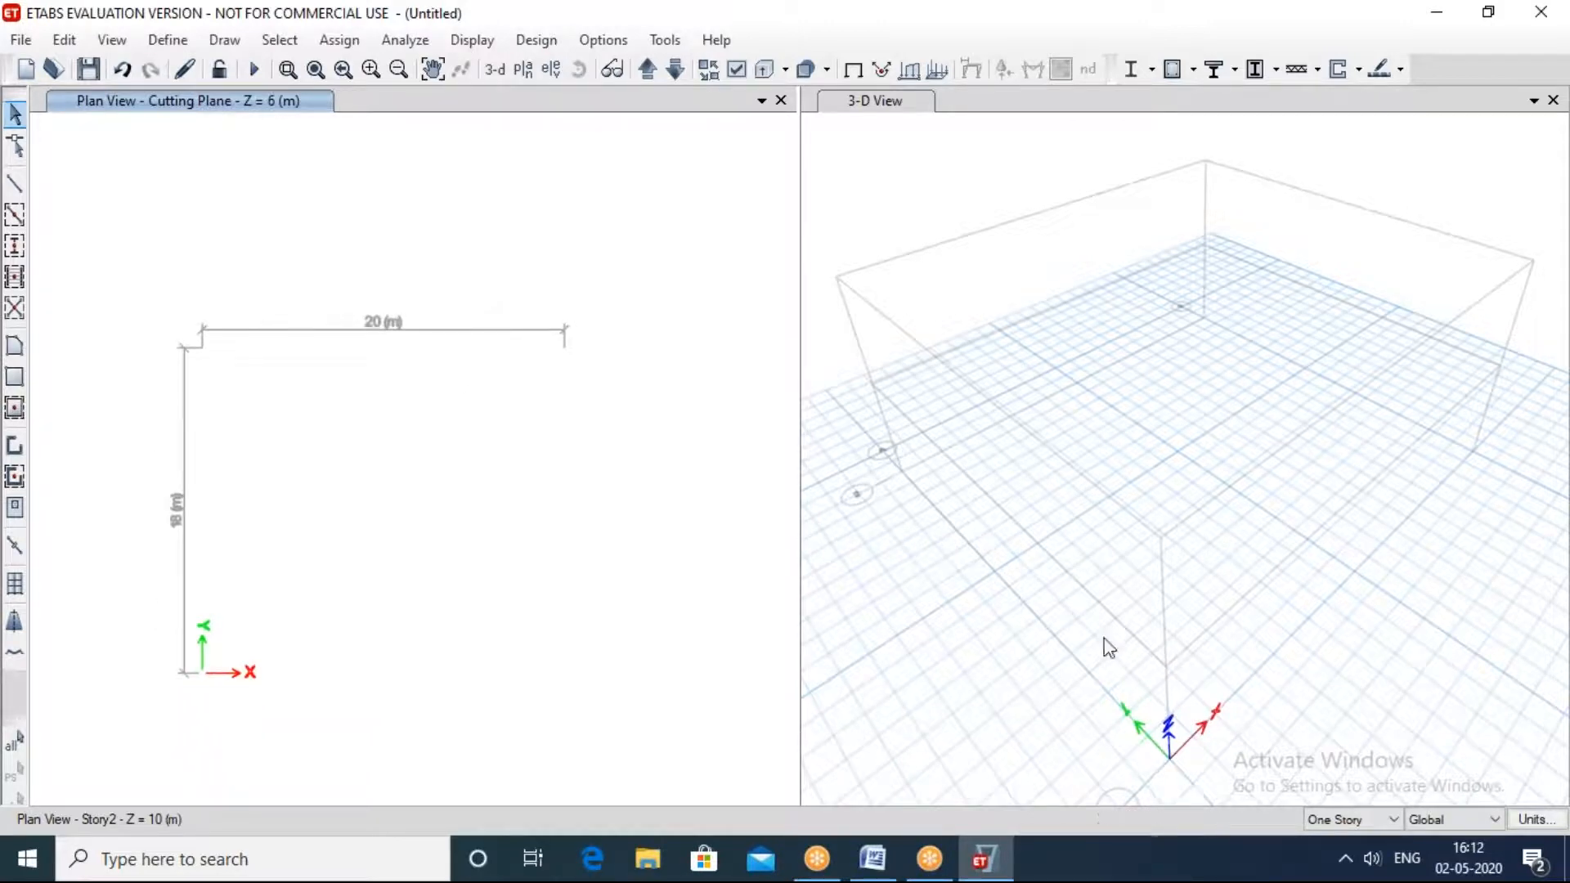
{"action": "middle_click_drag", "start_coordinate": [1140, 603], "coordinate": [1106, 509]}
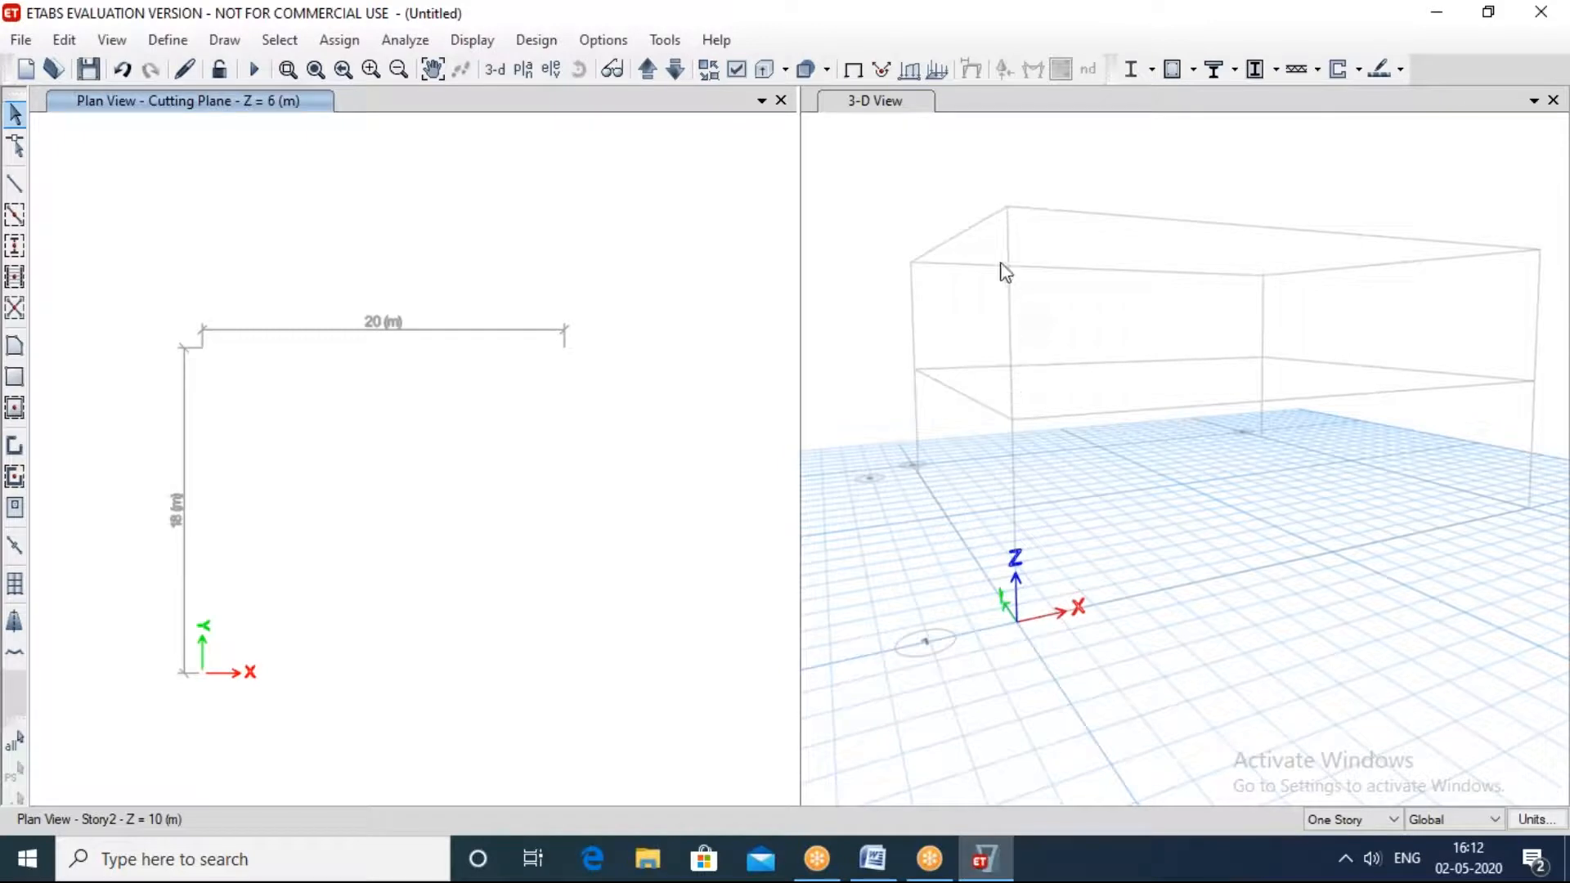
Step: Set the first view window to the Story1 plan
{"action": "middle_click_drag", "start_coordinate": [1116, 540], "coordinate": [1054, 543]}
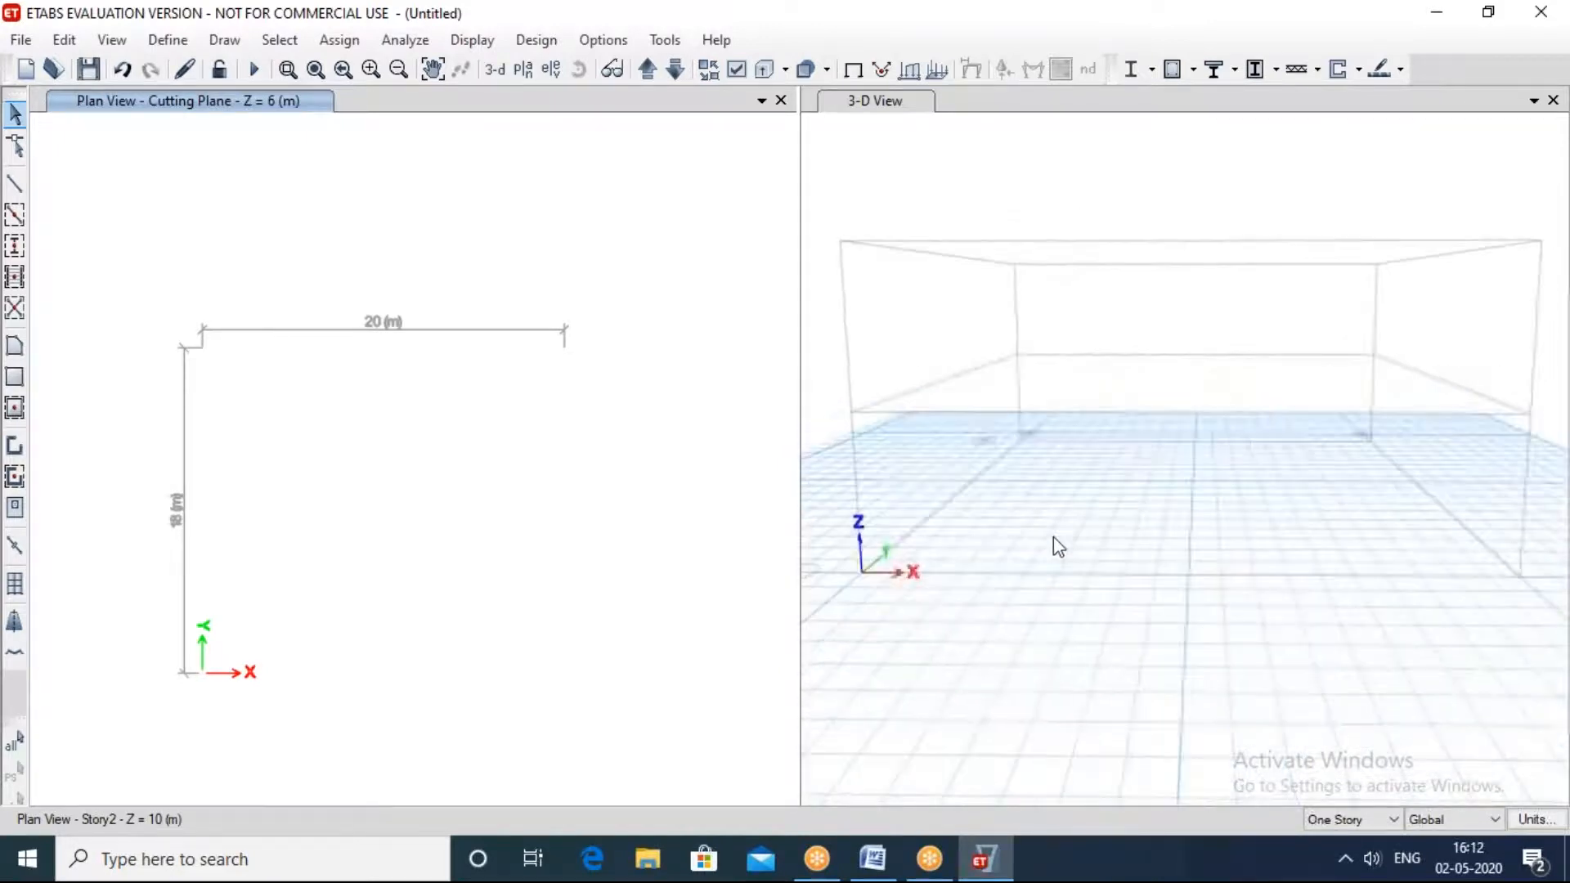
{"action": "middle_click_drag", "start_coordinate": [973, 427], "coordinate": [1002, 455]}
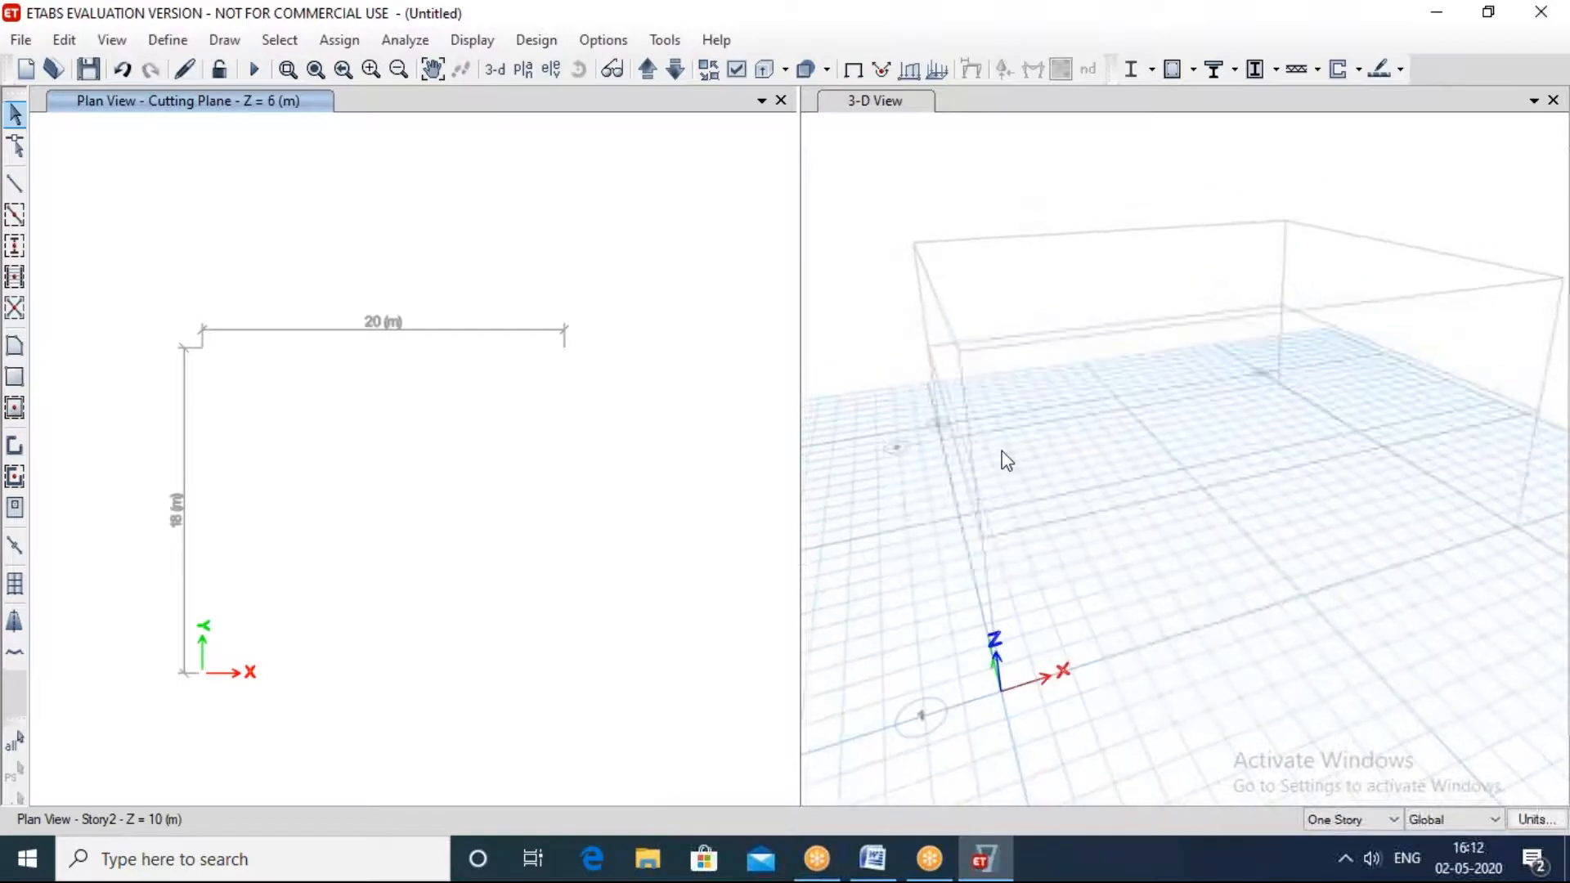
{"action": "left_click", "coordinate": [530, 72]}
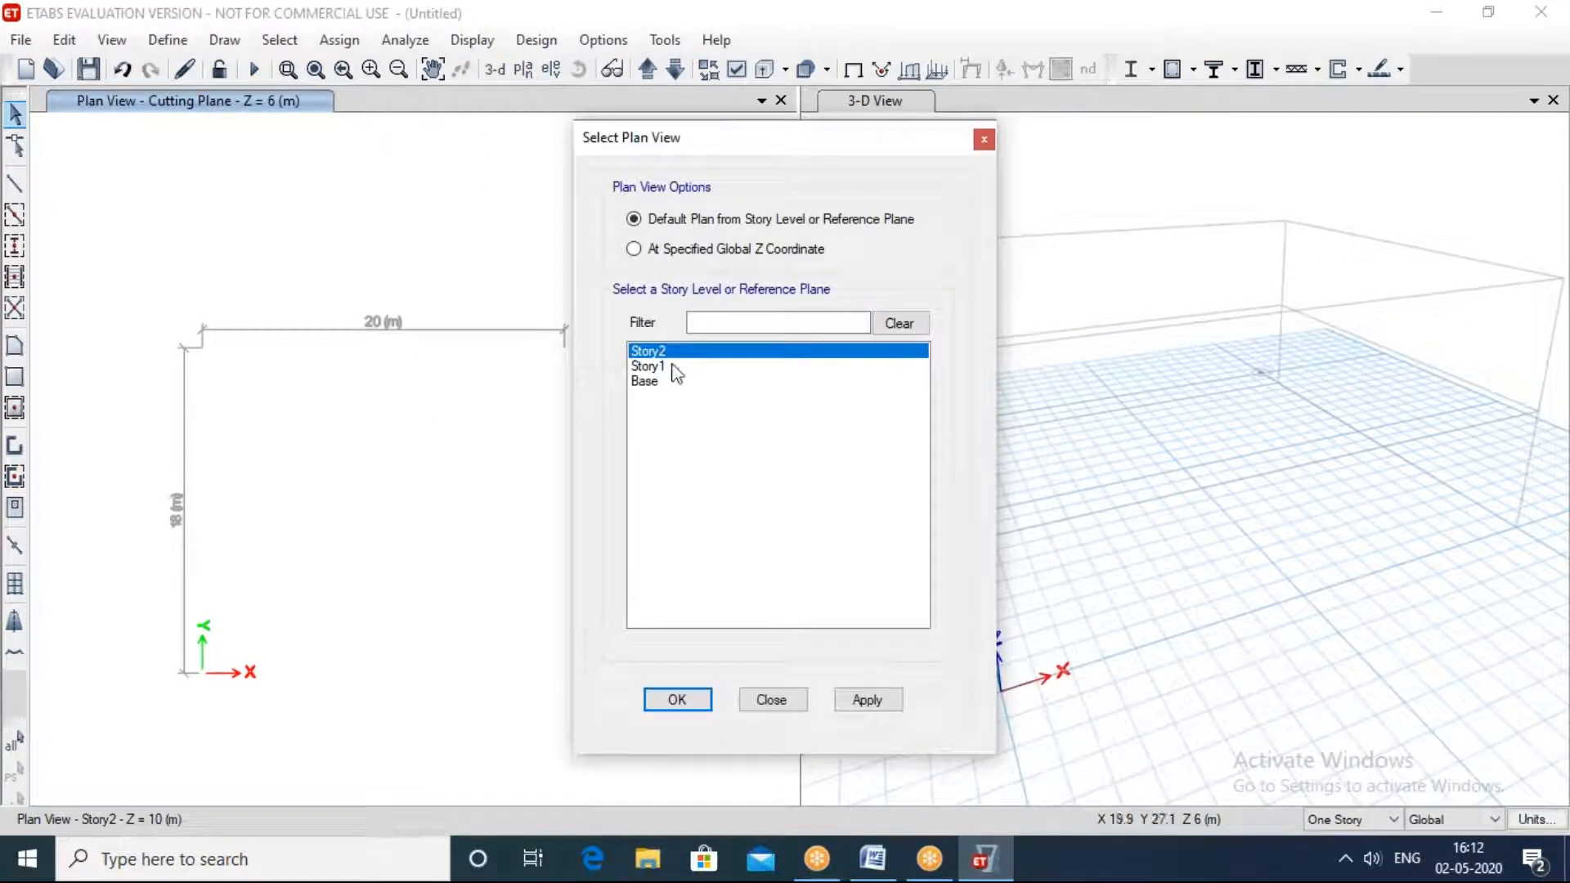
{"action": "left_click", "coordinate": [675, 370]}
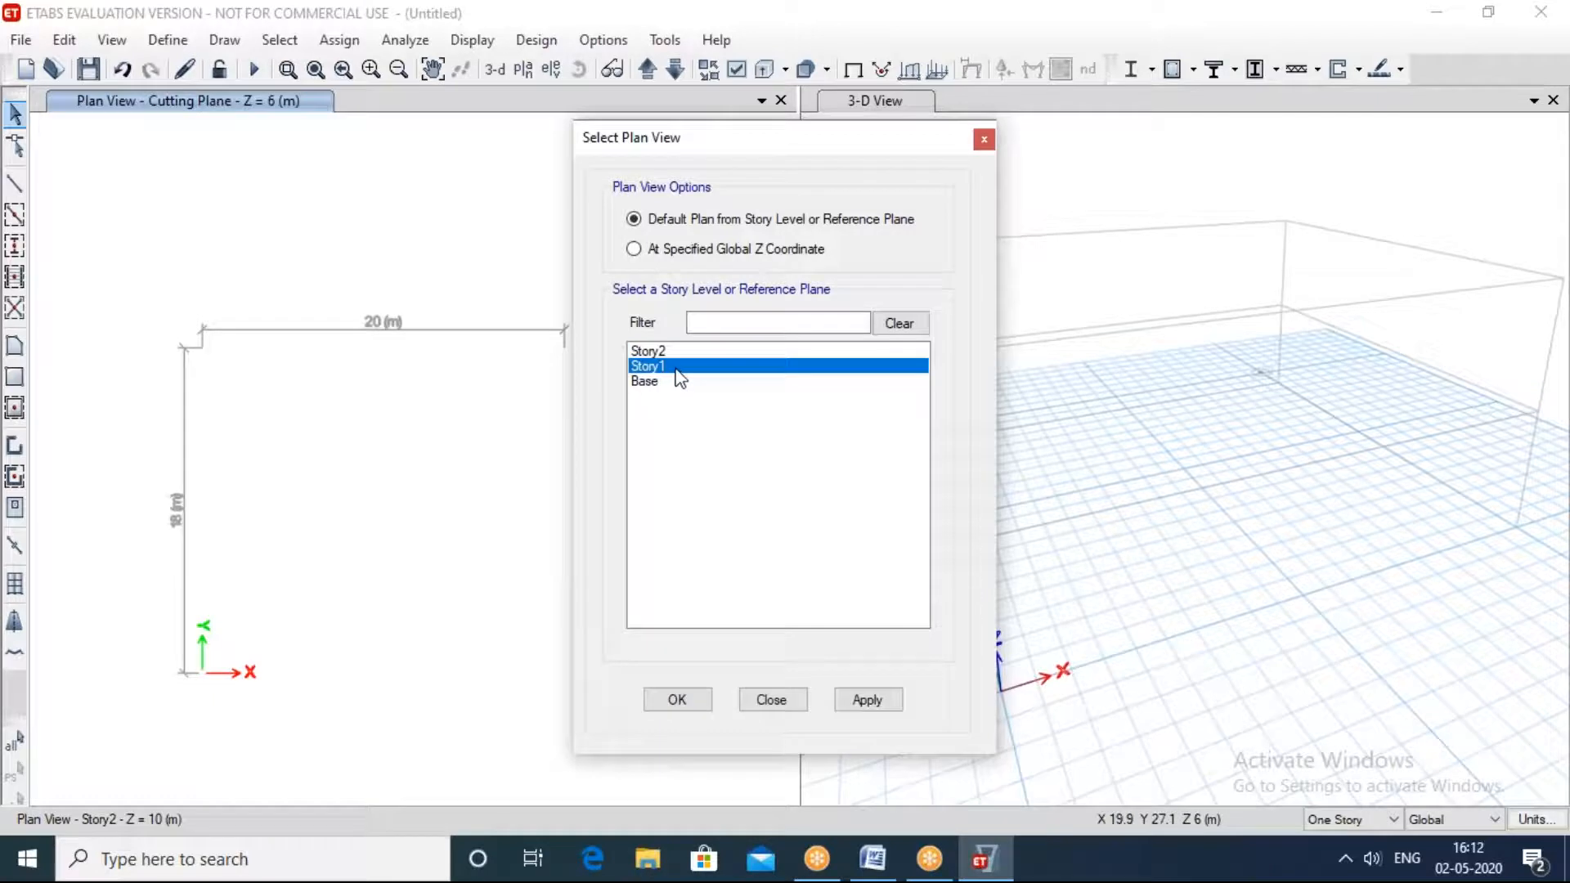
{"action": "left_click", "coordinate": [868, 700]}
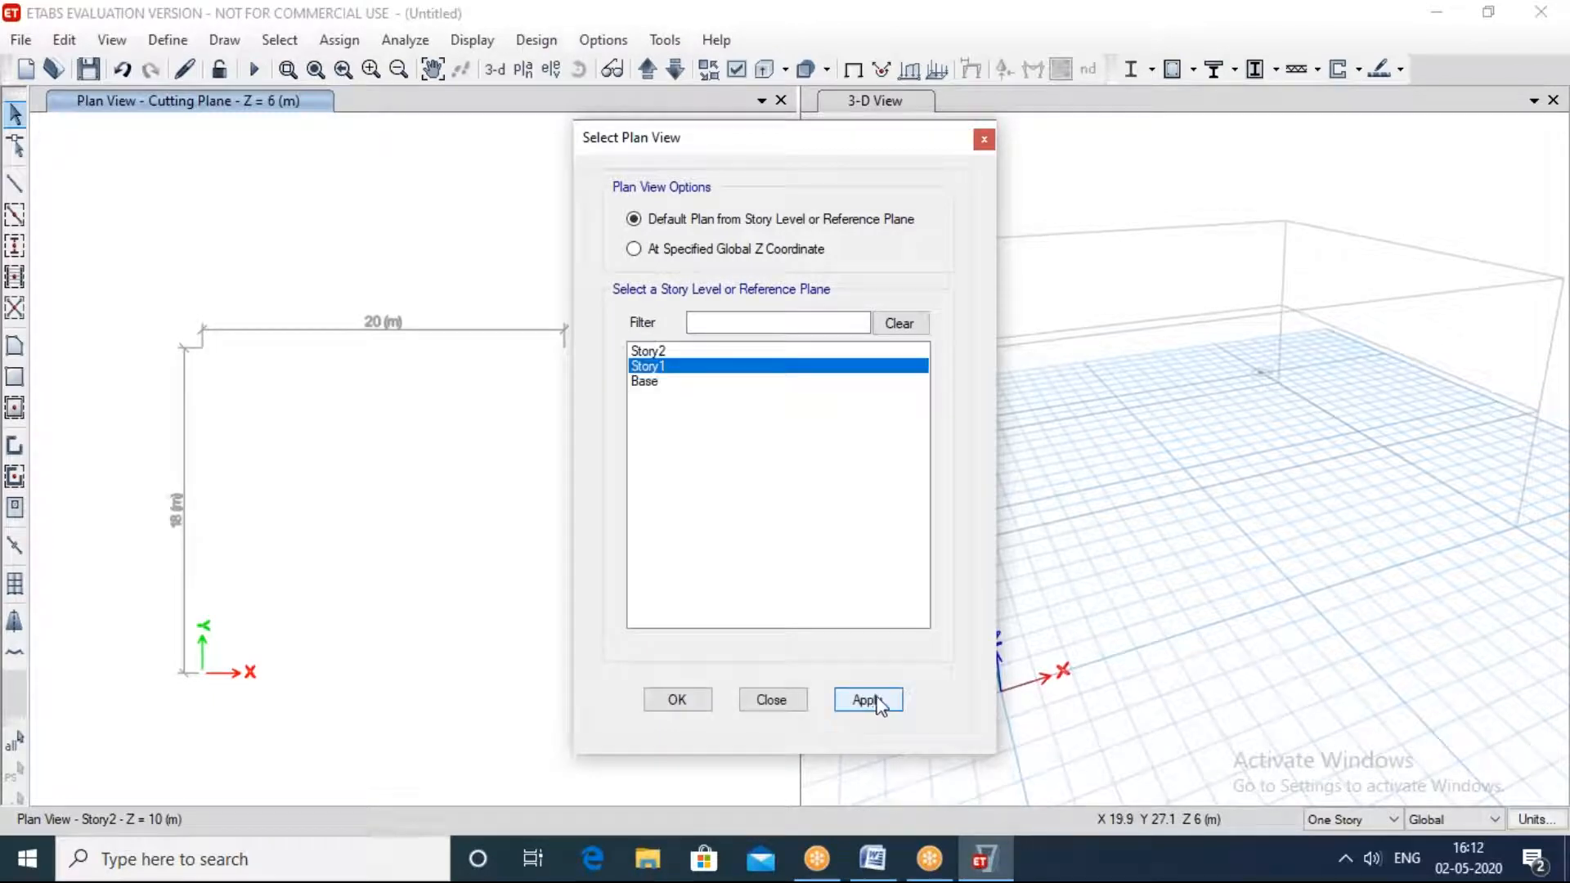
{"action": "left_click", "coordinate": [678, 700]}
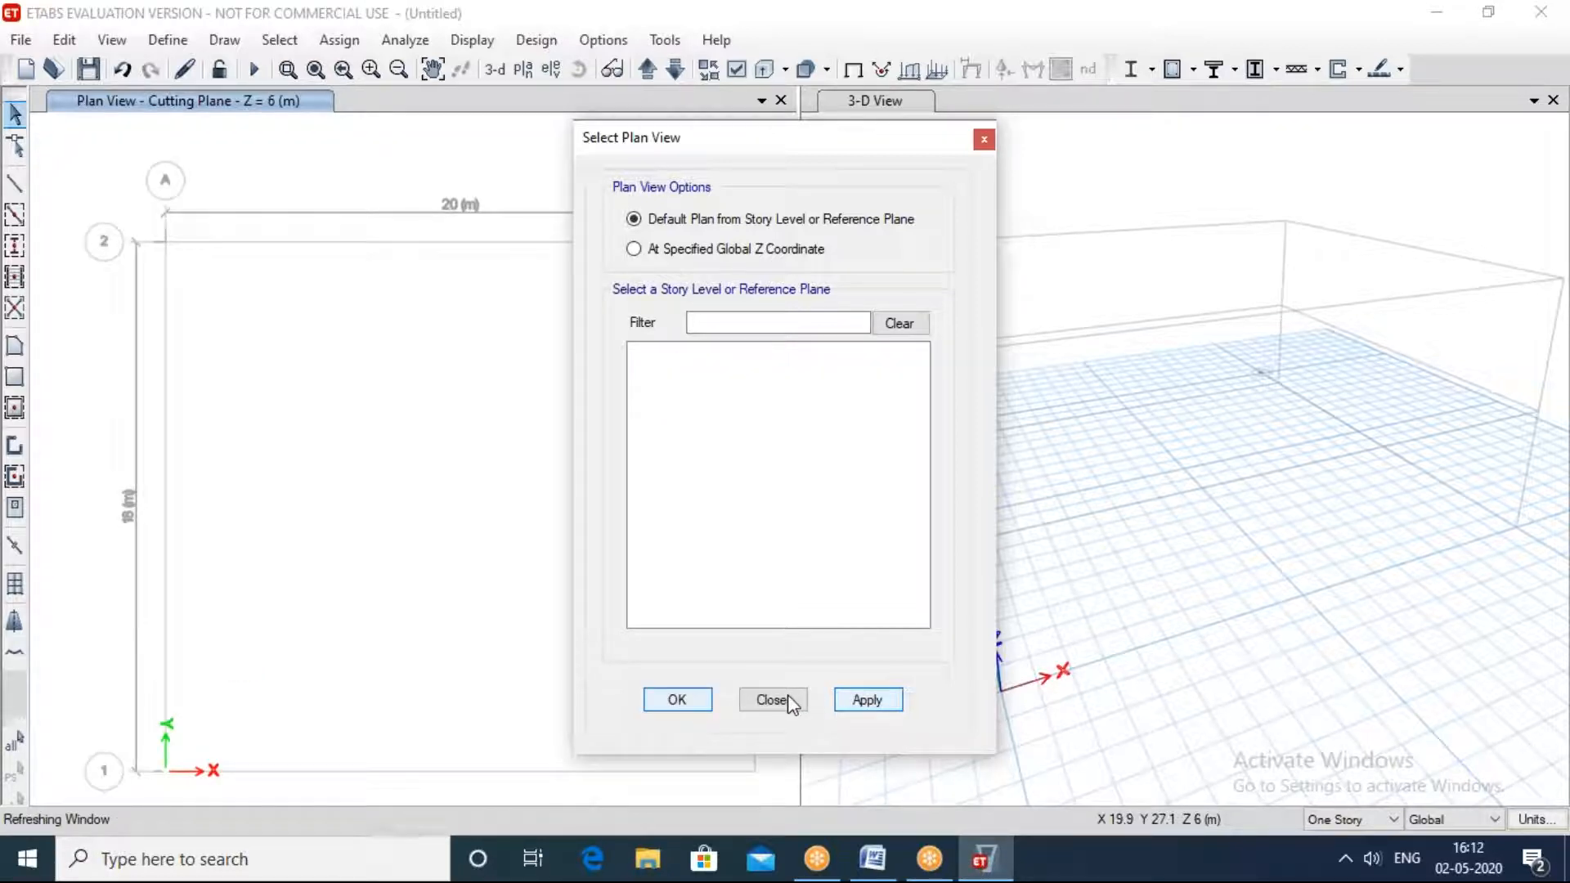
{"action": "left_click", "coordinate": [787, 700]}
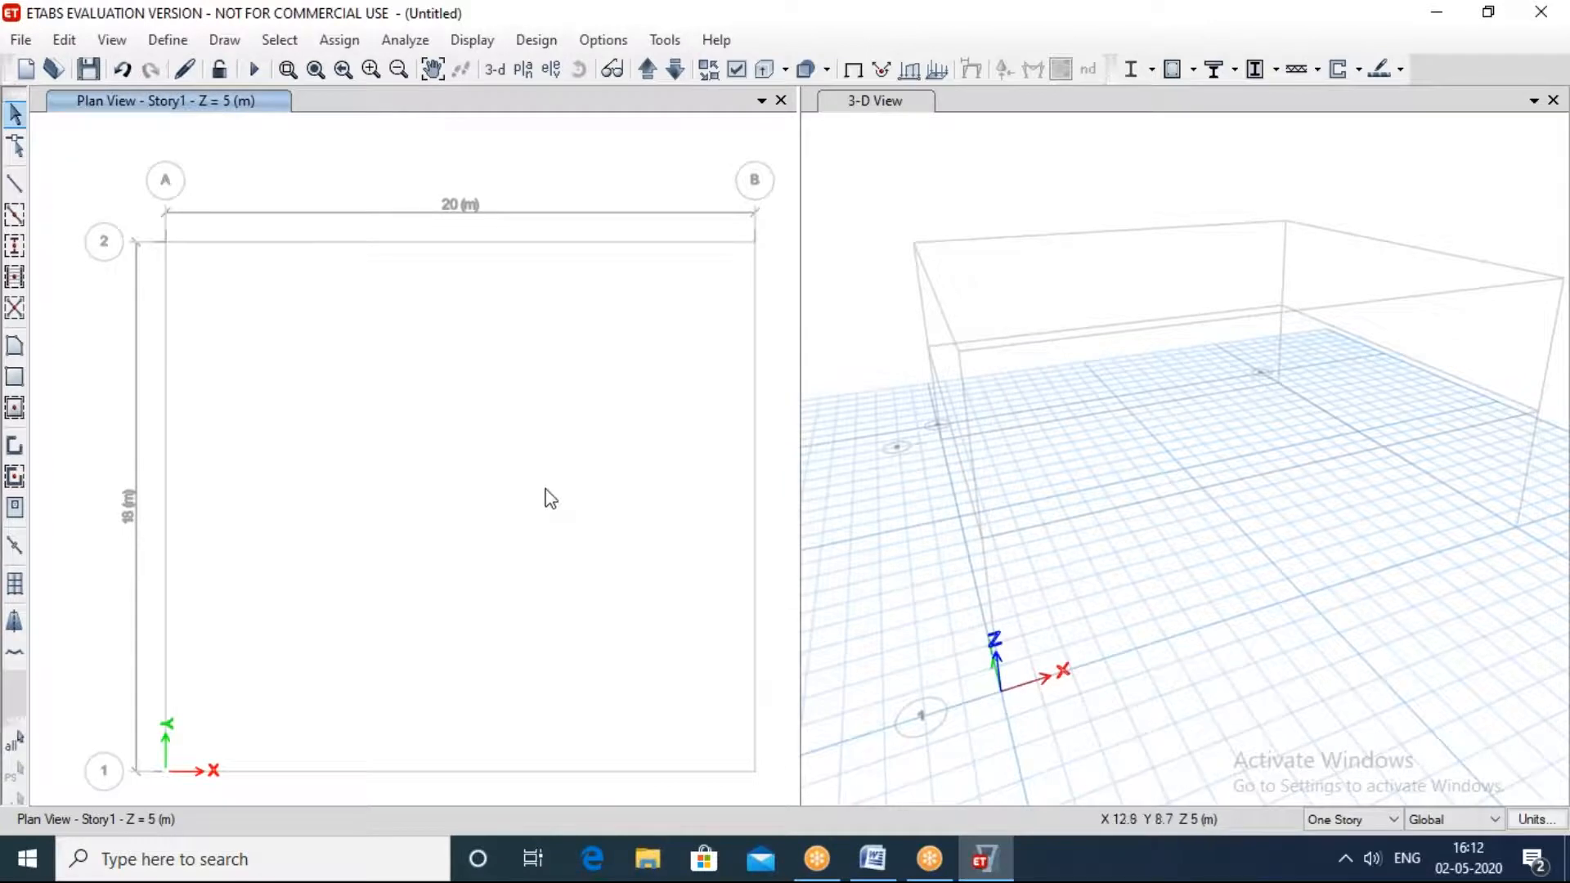
Step: Quick-draw A-LatCol columns at all four grid intersections of the Story1 plan and close the object properties
{"action": "scroll", "coordinate": [549, 497], "scroll_direction": "down", "scroll_amount": 3}
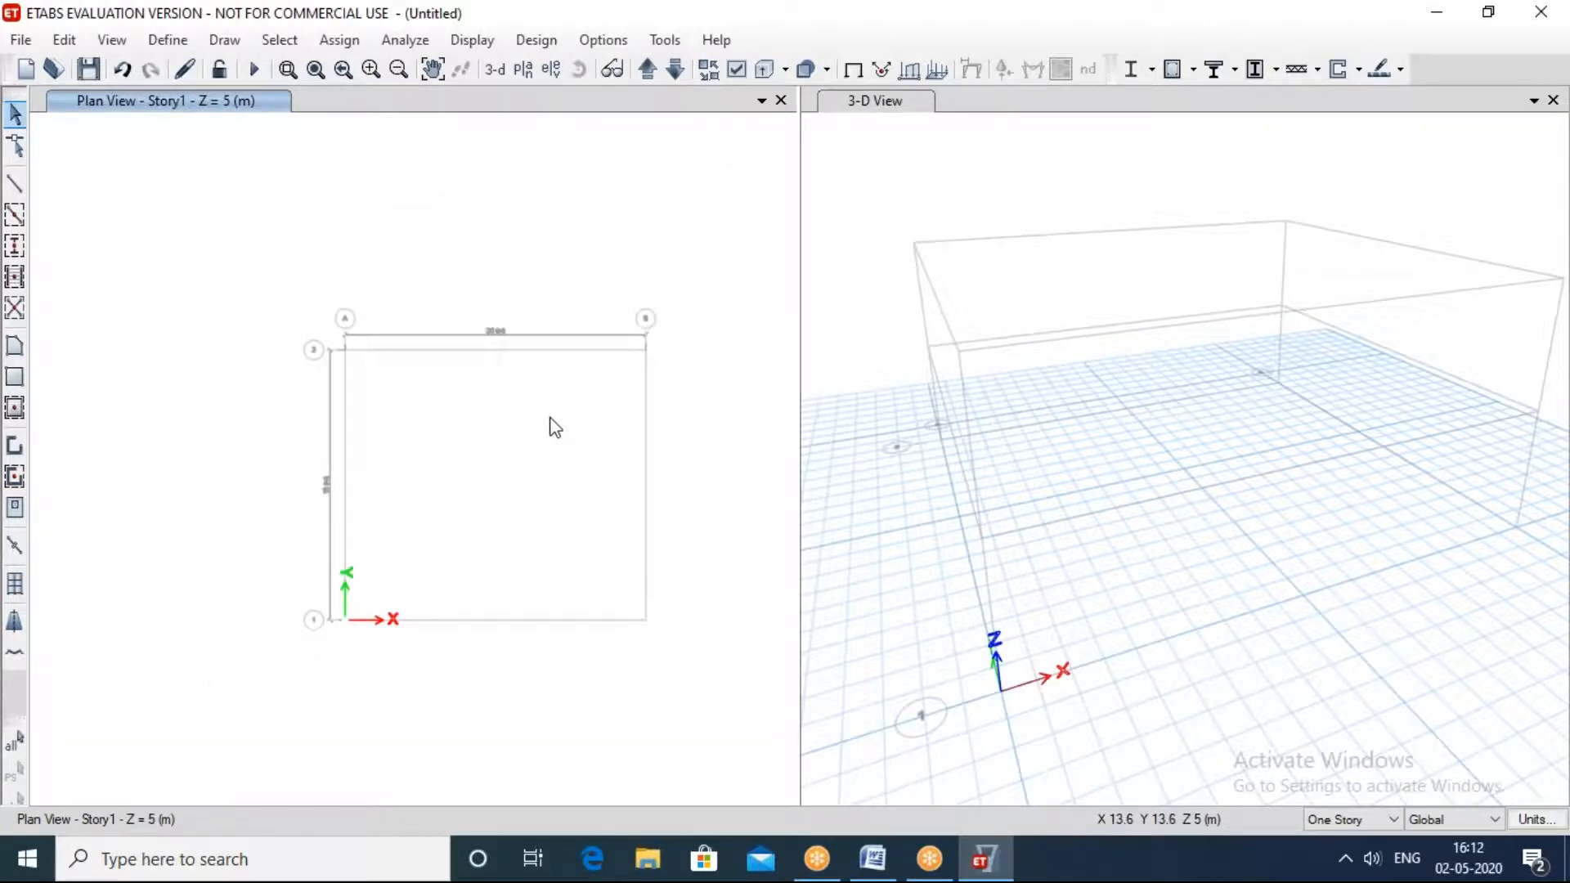
{"action": "left_click", "coordinate": [14, 246]}
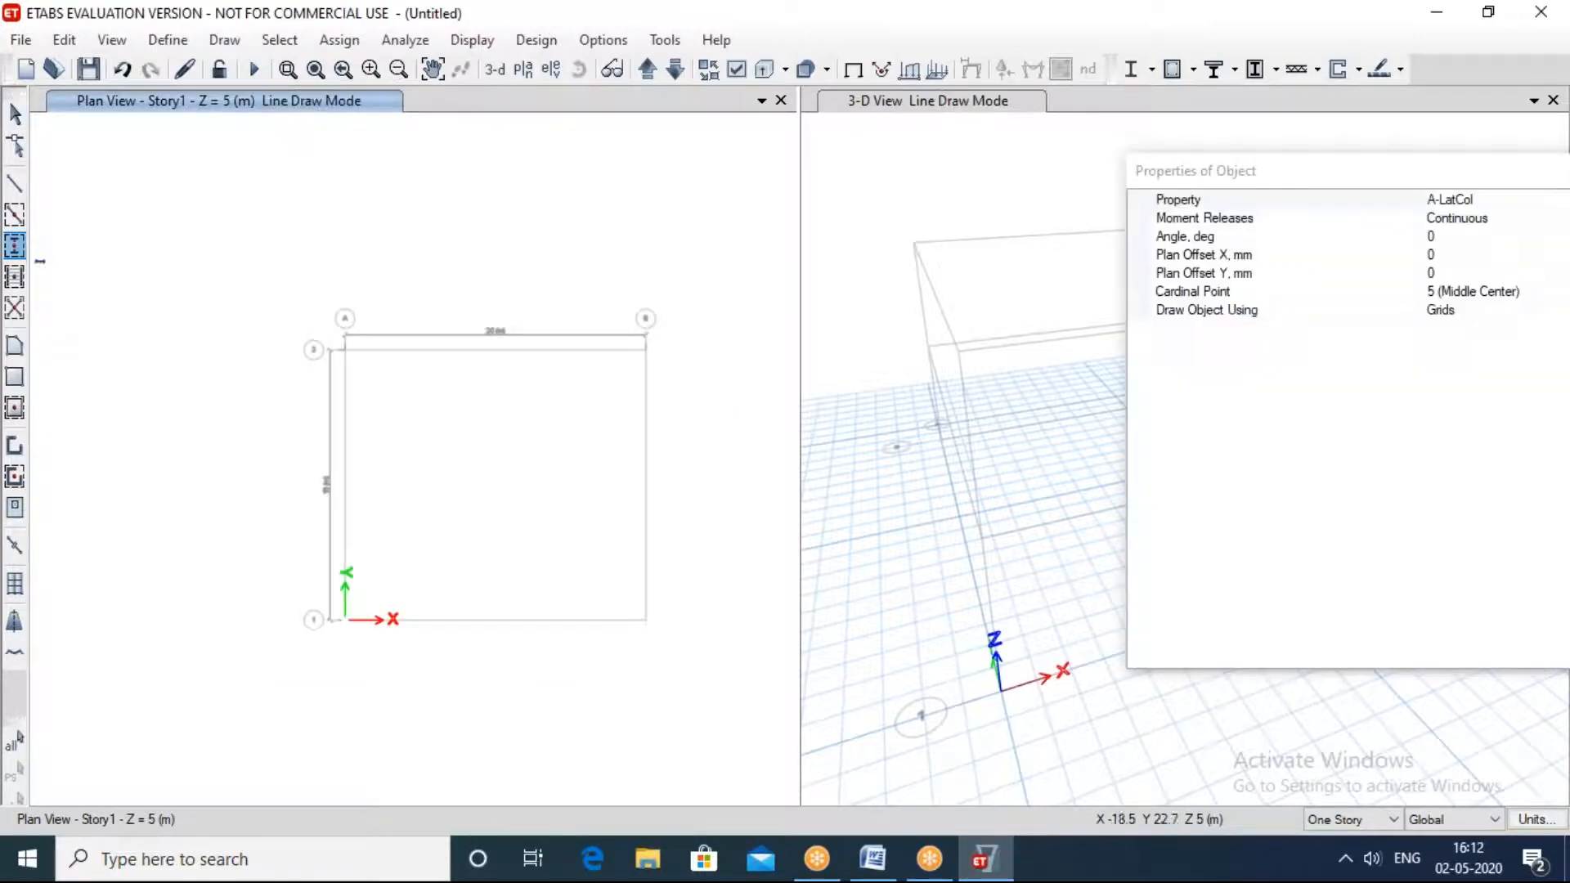
{"action": "left_click_drag", "start_coordinate": [257, 290], "coordinate": [708, 661]}
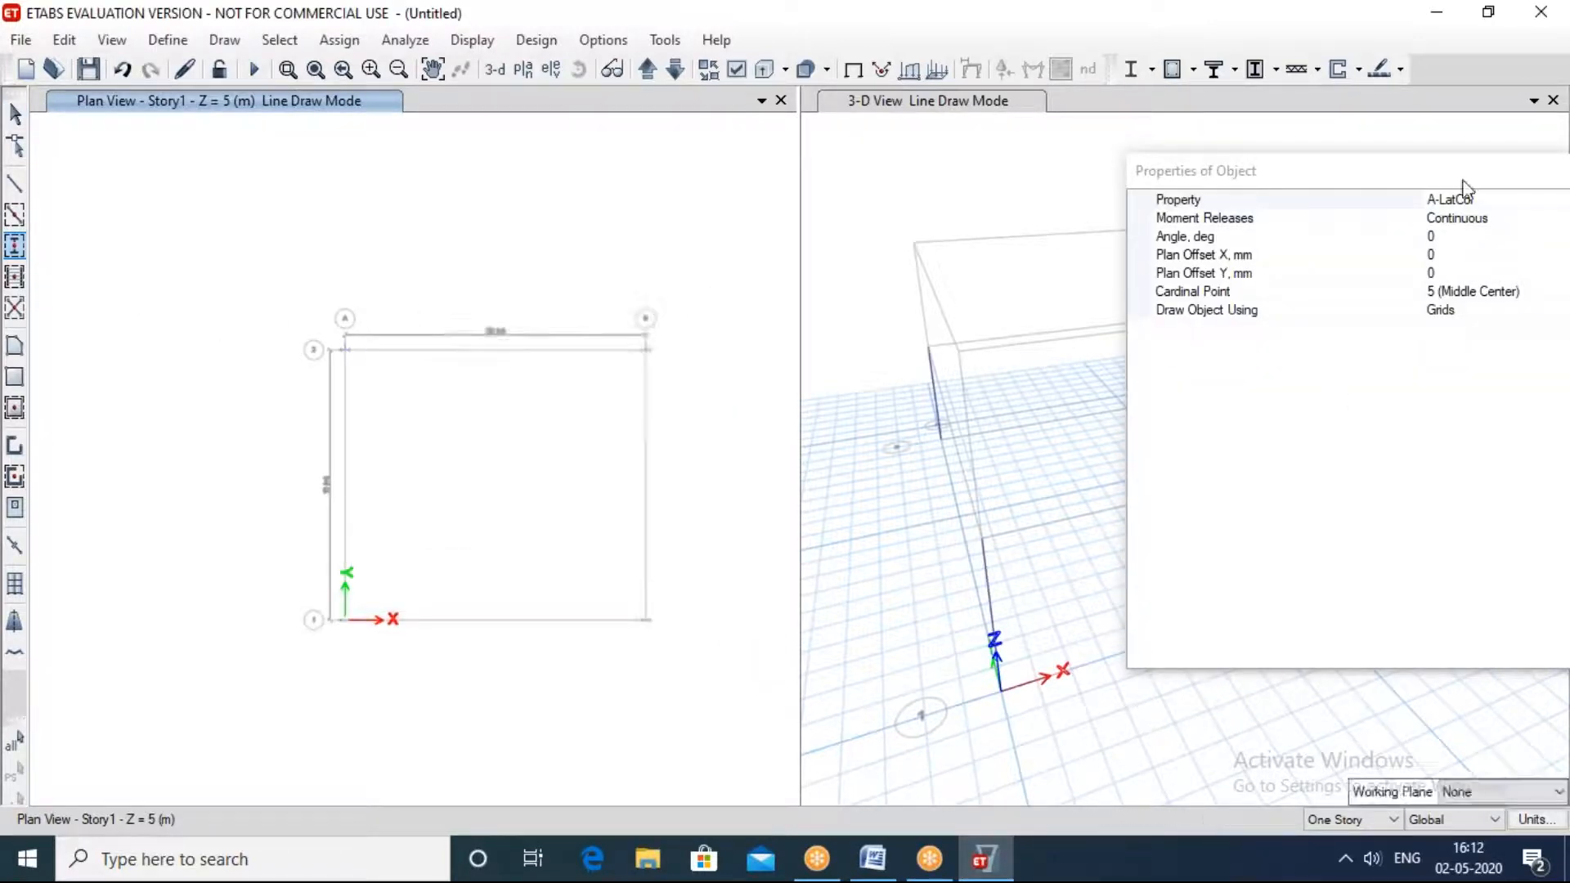
{"action": "left_click_drag", "start_coordinate": [1454, 182], "coordinate": [888, 167]}
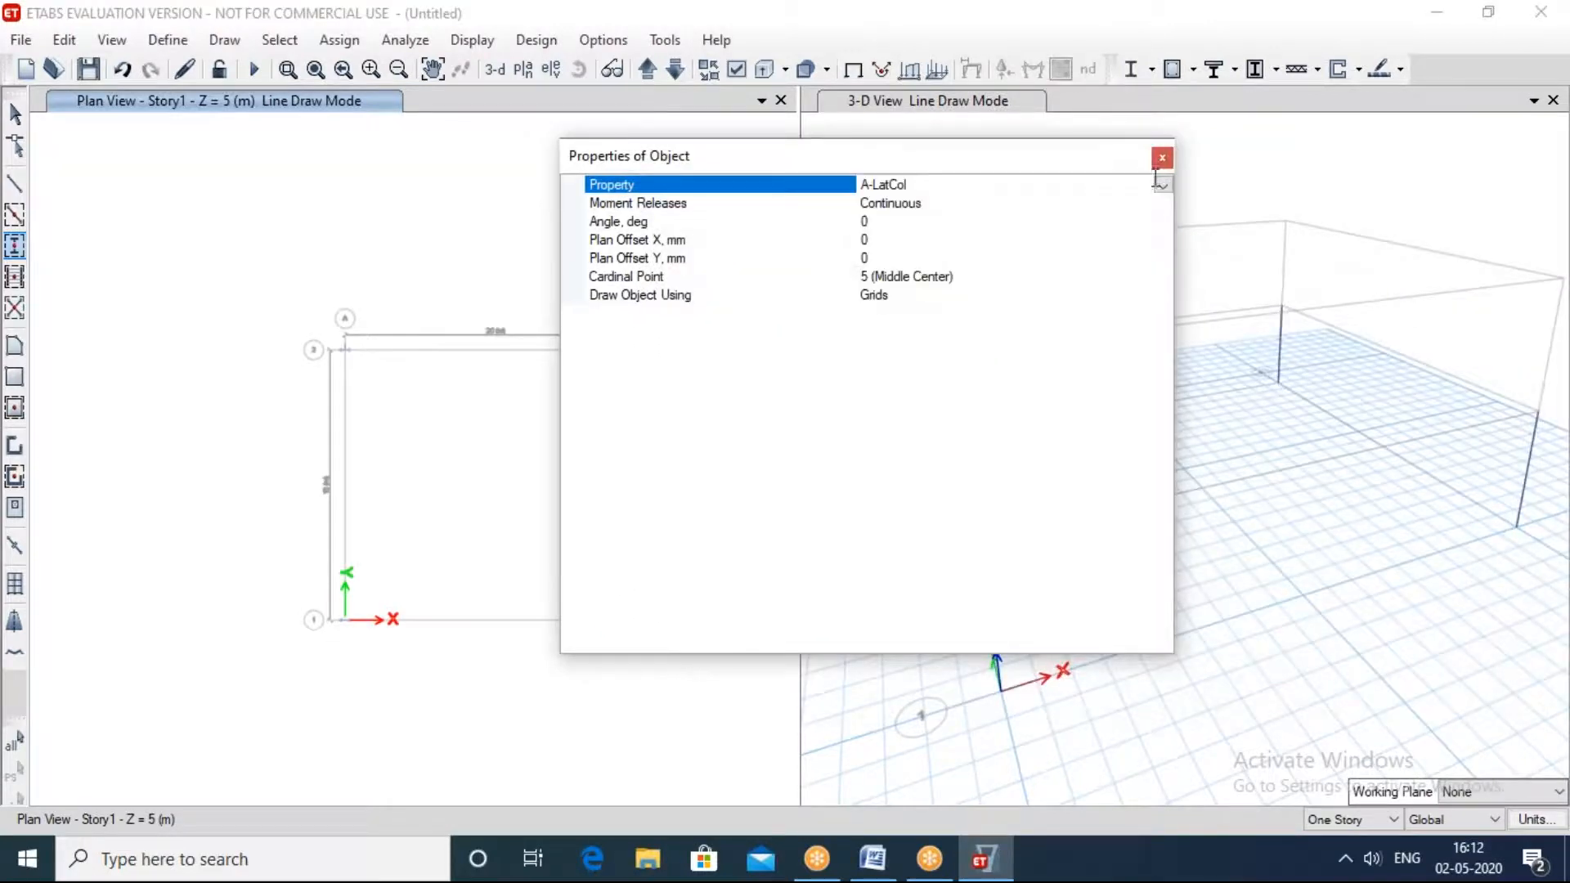
{"action": "left_click", "coordinate": [1165, 162]}
{"action": "left_click", "coordinate": [1375, 618]}
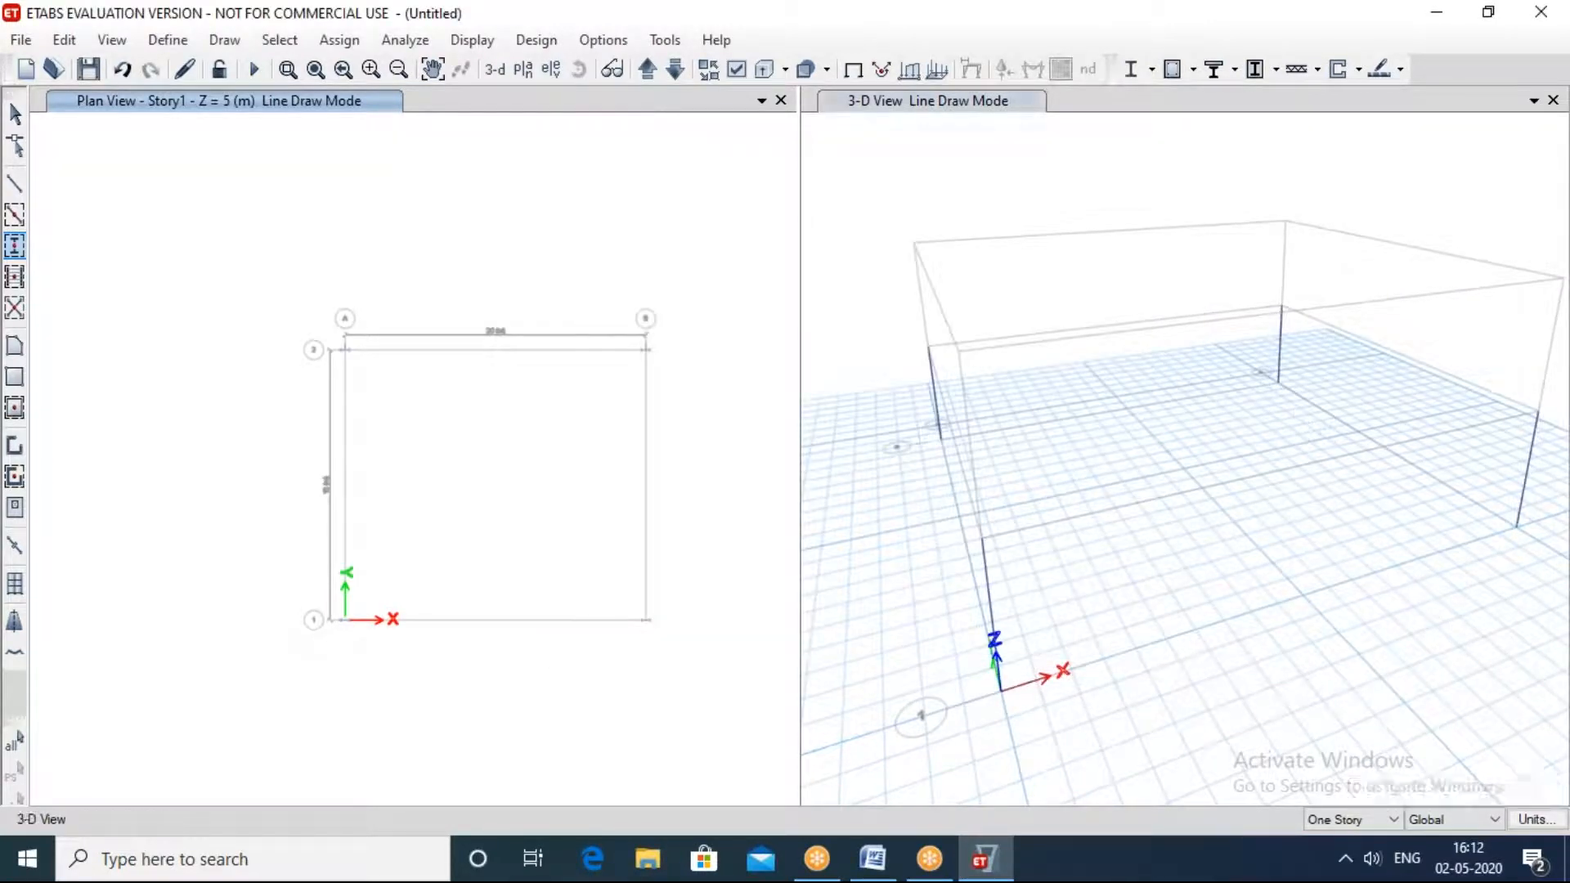
{"action": "middle_click_drag", "start_coordinate": [1373, 618], "coordinate": [1139, 372], "text": "shift"}
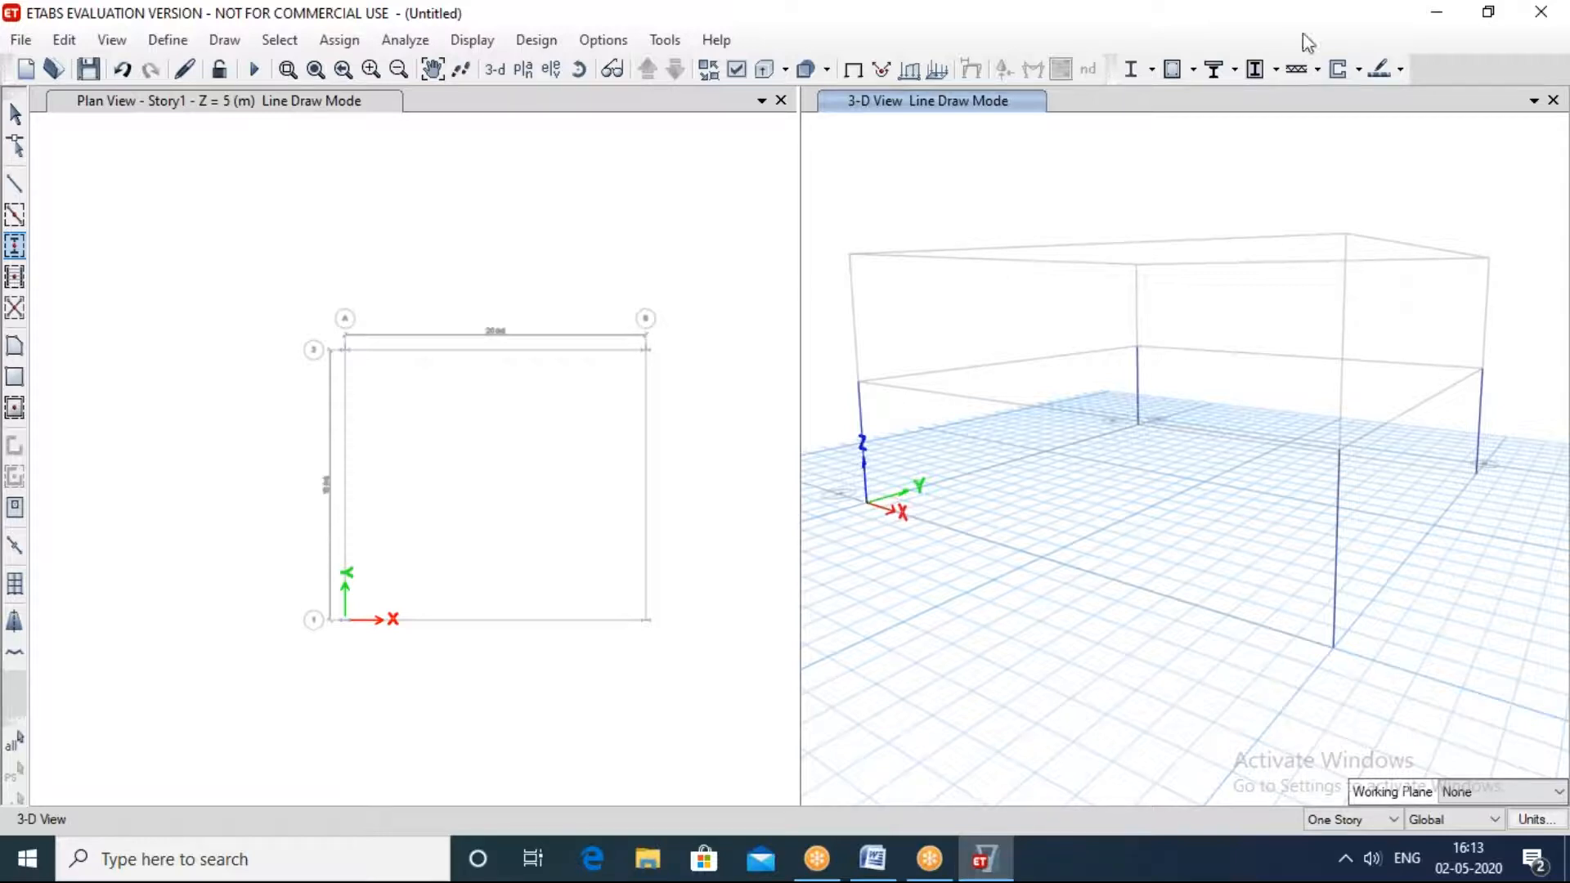
{"action": "left_click", "coordinate": [1149, 36]}
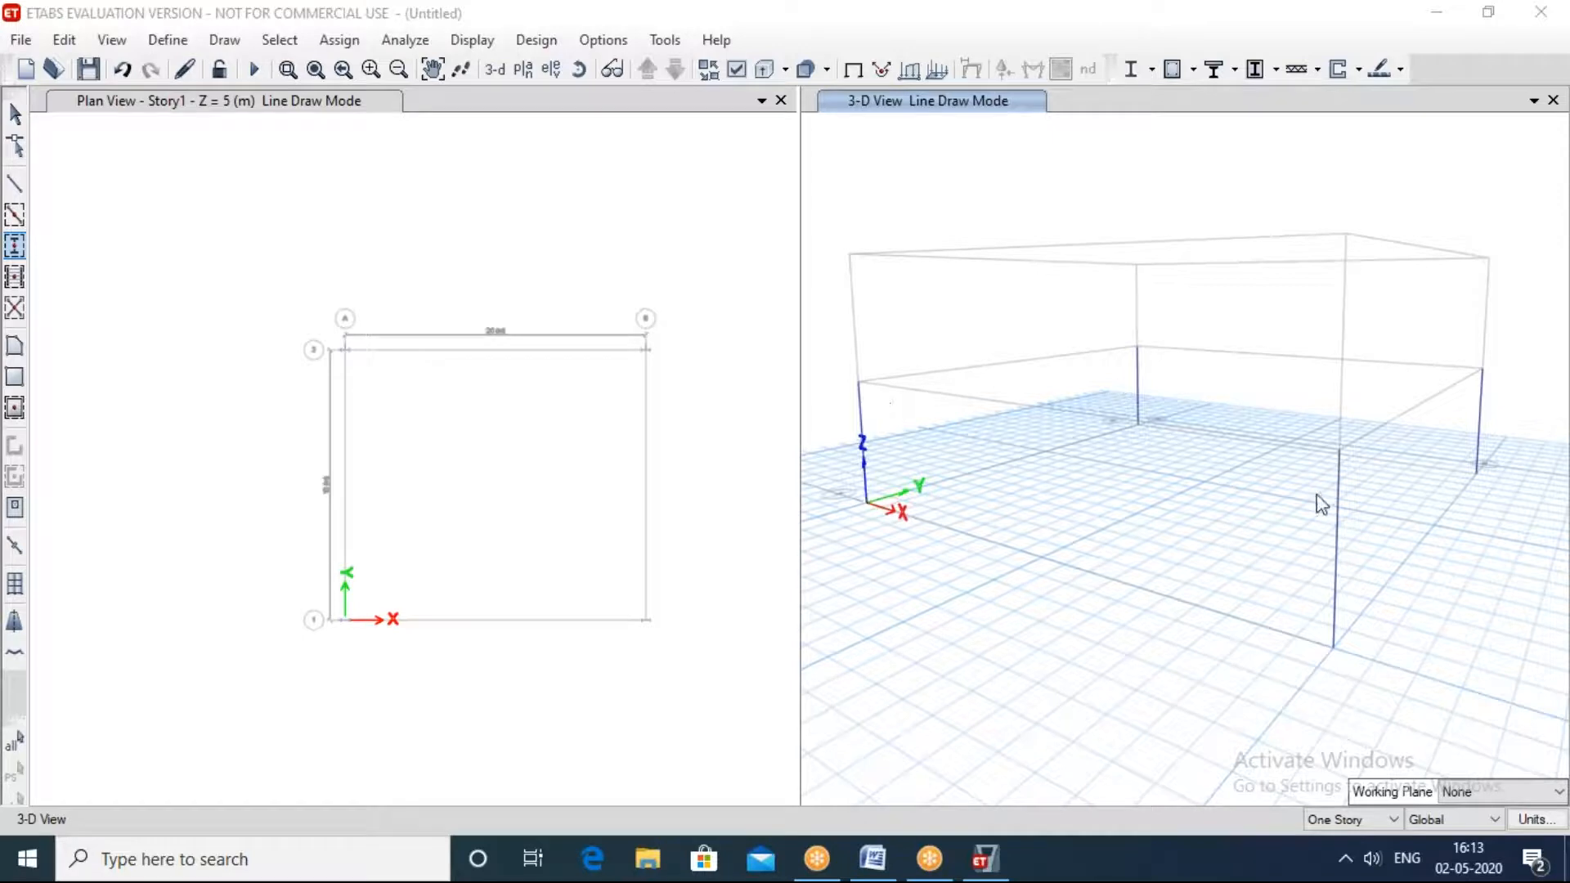
{"action": "middle_click_drag", "start_coordinate": [1315, 495], "coordinate": [1154, 385], "text": "shift"}
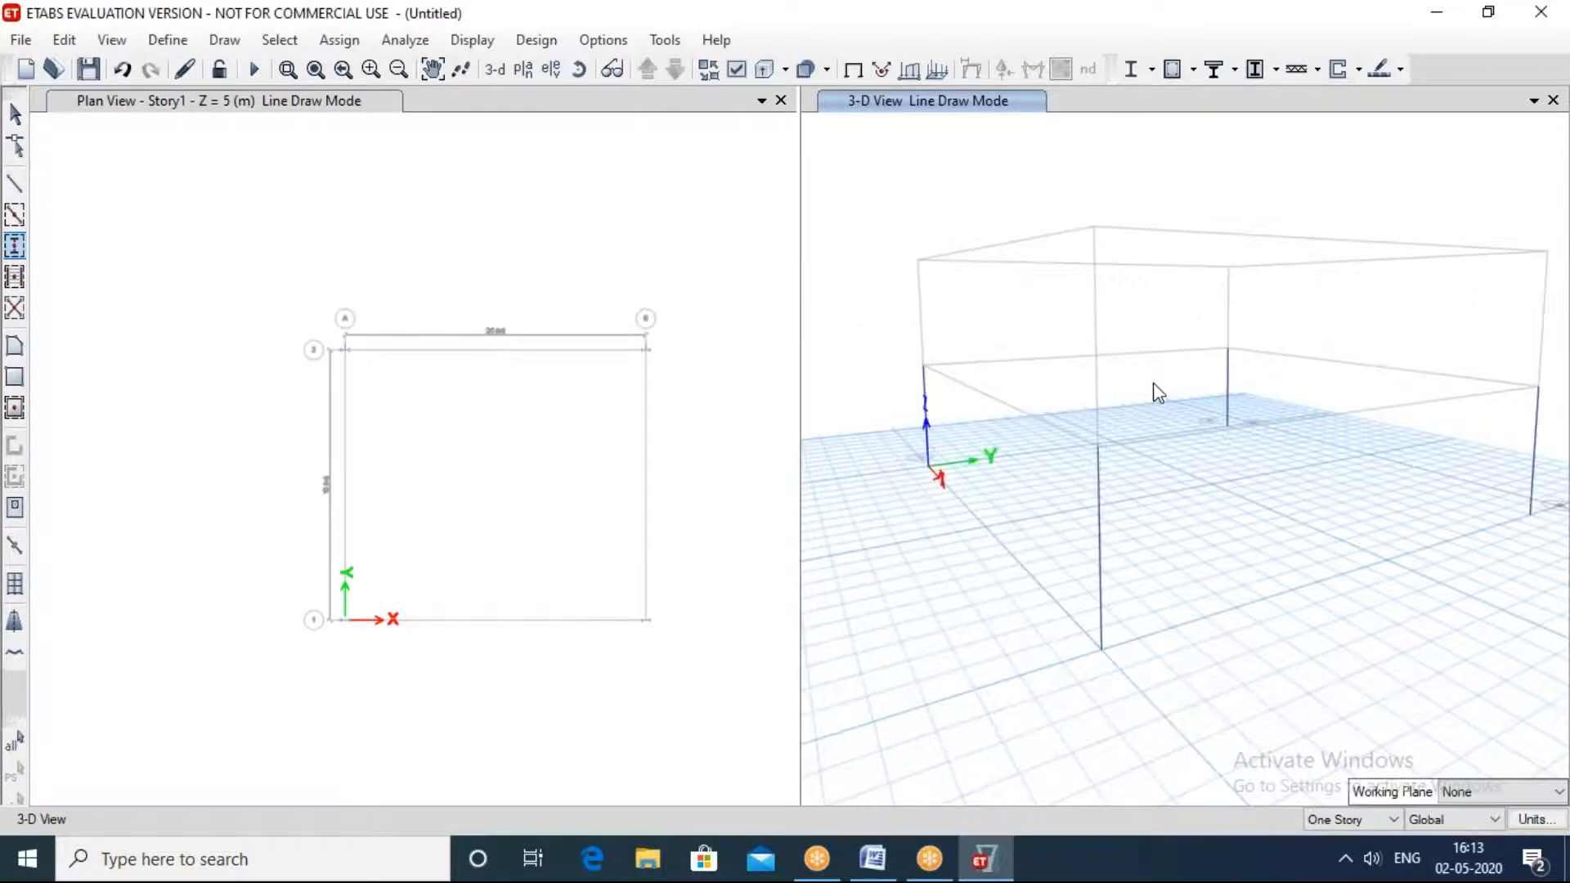
Step: Quick-draw A-LatBm frame beams along all four grid lines of the Story1 plan and close the object properties
{"action": "left_click", "coordinate": [13, 218]}
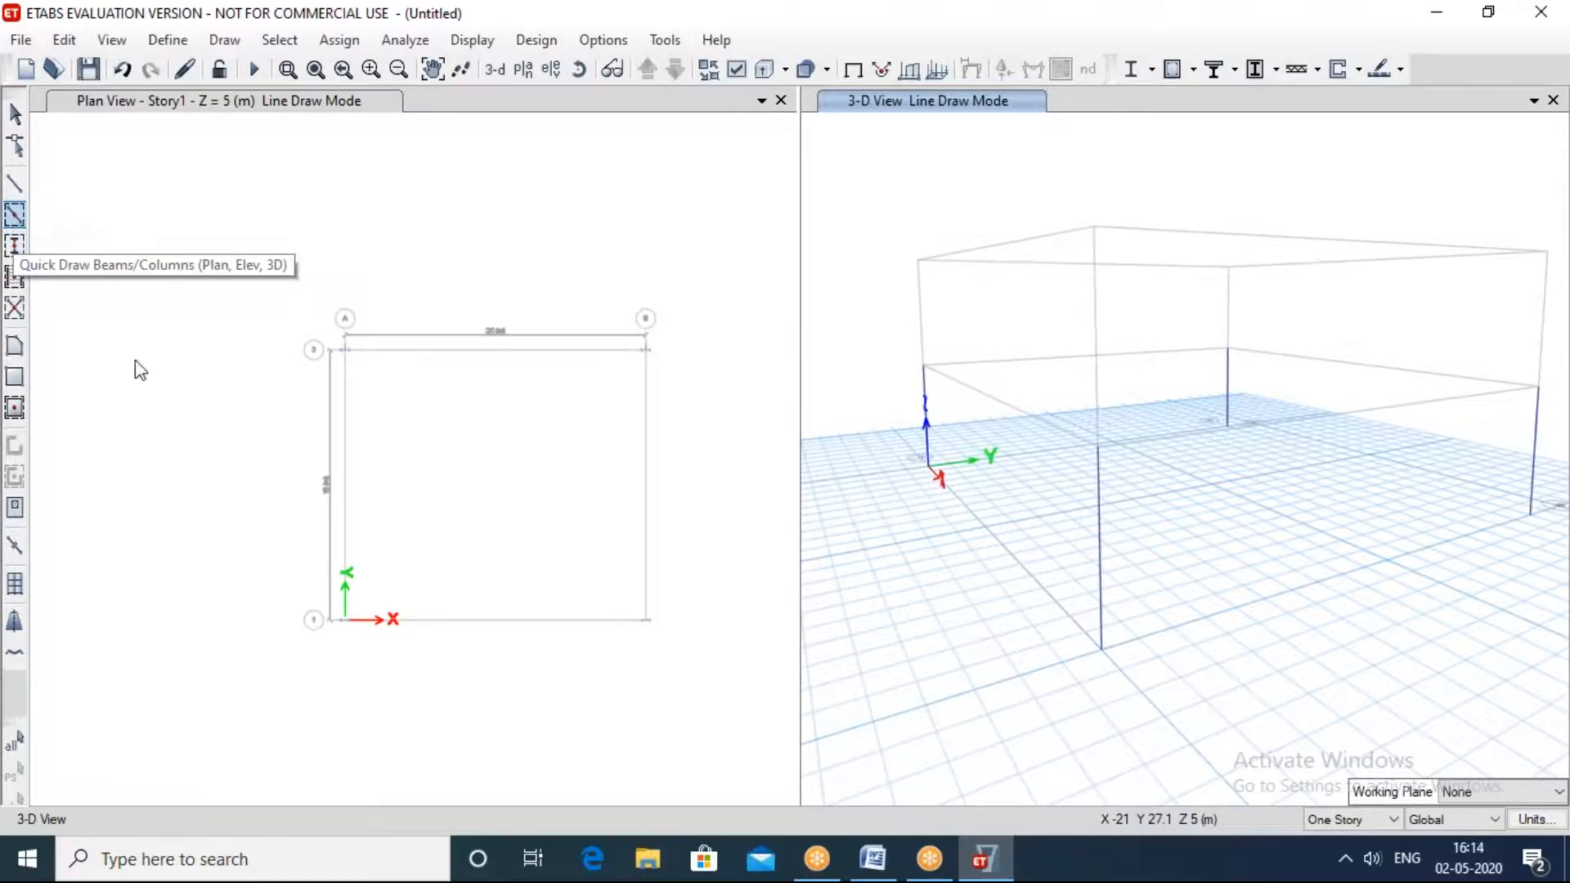
{"action": "left_click_drag", "start_coordinate": [572, 158], "coordinate": [1018, 170]}
{"action": "mouse_move", "coordinate": [204, 262]}
{"action": "left_mouse_down"}
{"action": "mouse_move", "coordinate": [561, 641]}
{"action": "mouse_move", "coordinate": [698, 714]}
{"action": "mouse_move", "coordinate": [729, 712]}
{"action": "left_mouse_up"}
{"action": "left_click_drag", "start_coordinate": [1151, 179], "coordinate": [196, 163]}
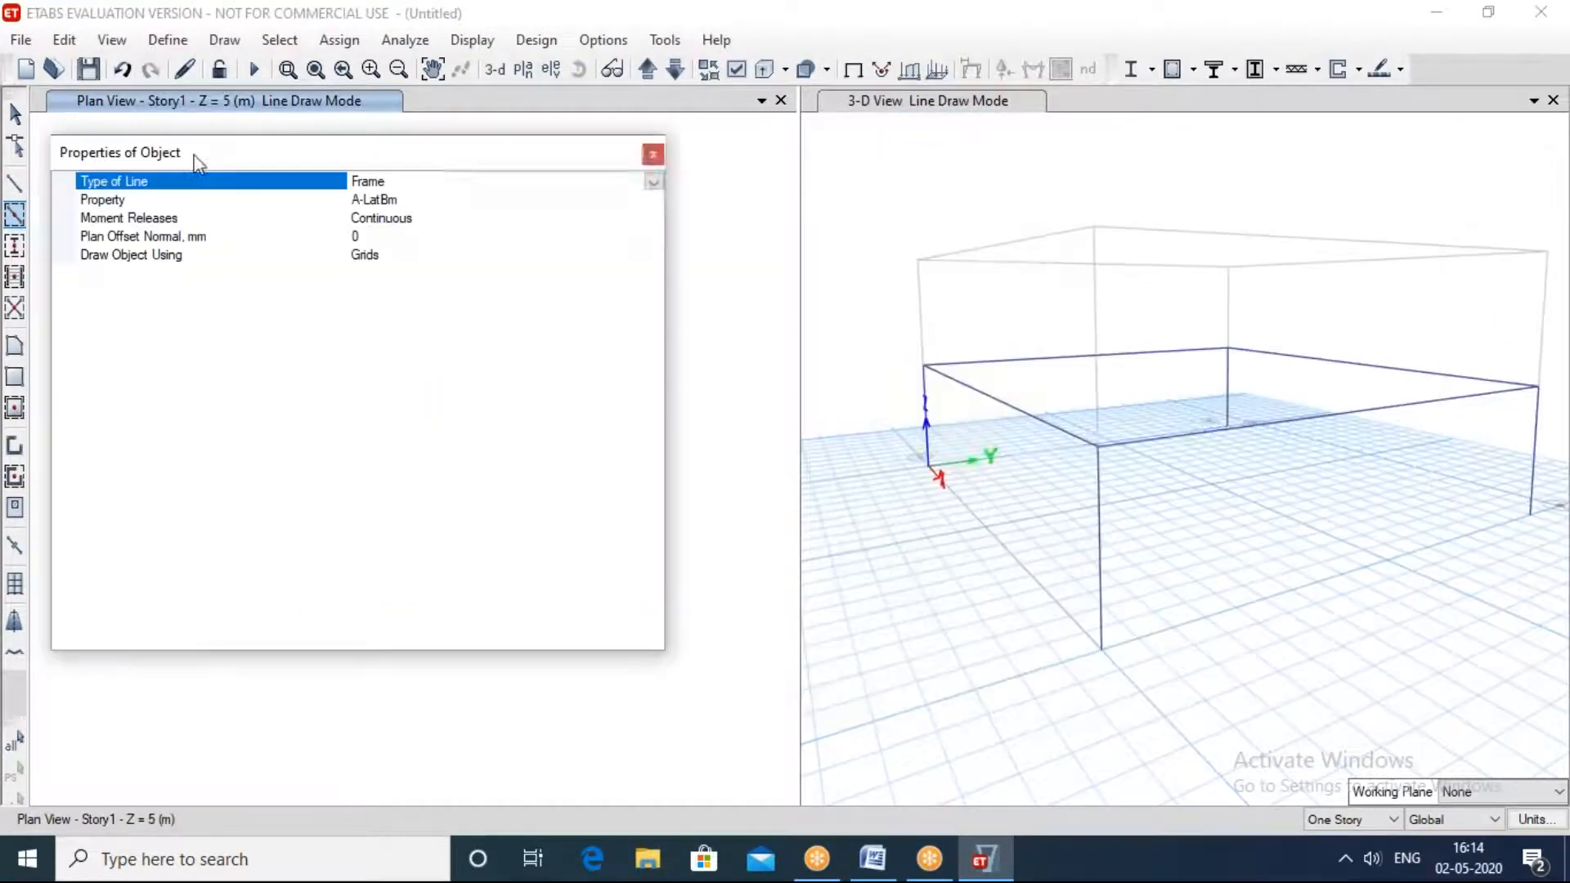
{"action": "left_click", "coordinate": [653, 153]}
{"action": "mouse_move", "coordinate": [1385, 345]}
{"action": "middle_mouse_down"}
{"action": "mouse_move", "coordinate": [1209, 401]}
{"action": "mouse_move", "coordinate": [1165, 356]}
{"action": "mouse_move", "coordinate": [1259, 315]}
{"action": "mouse_move", "coordinate": [1357, 327]}
{"action": "mouse_move", "coordinate": [1364, 343]}
{"action": "middle_mouse_up"}
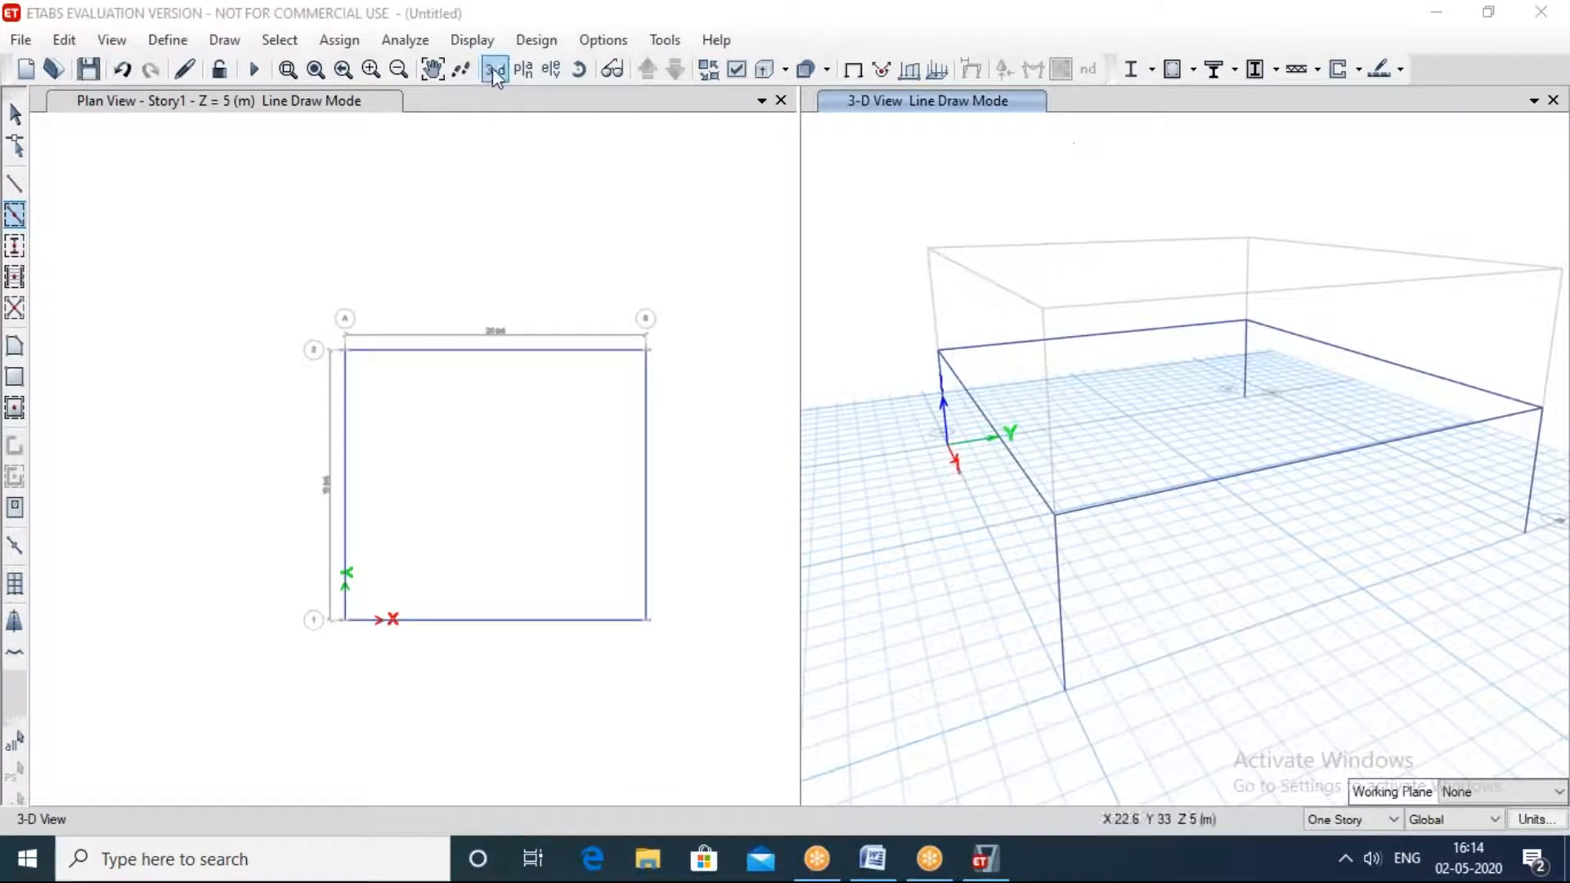
Step: Replace the 3-D view with the Story2 plan, and restore the 3-D view in that window
{"action": "left_click", "coordinate": [522, 69]}
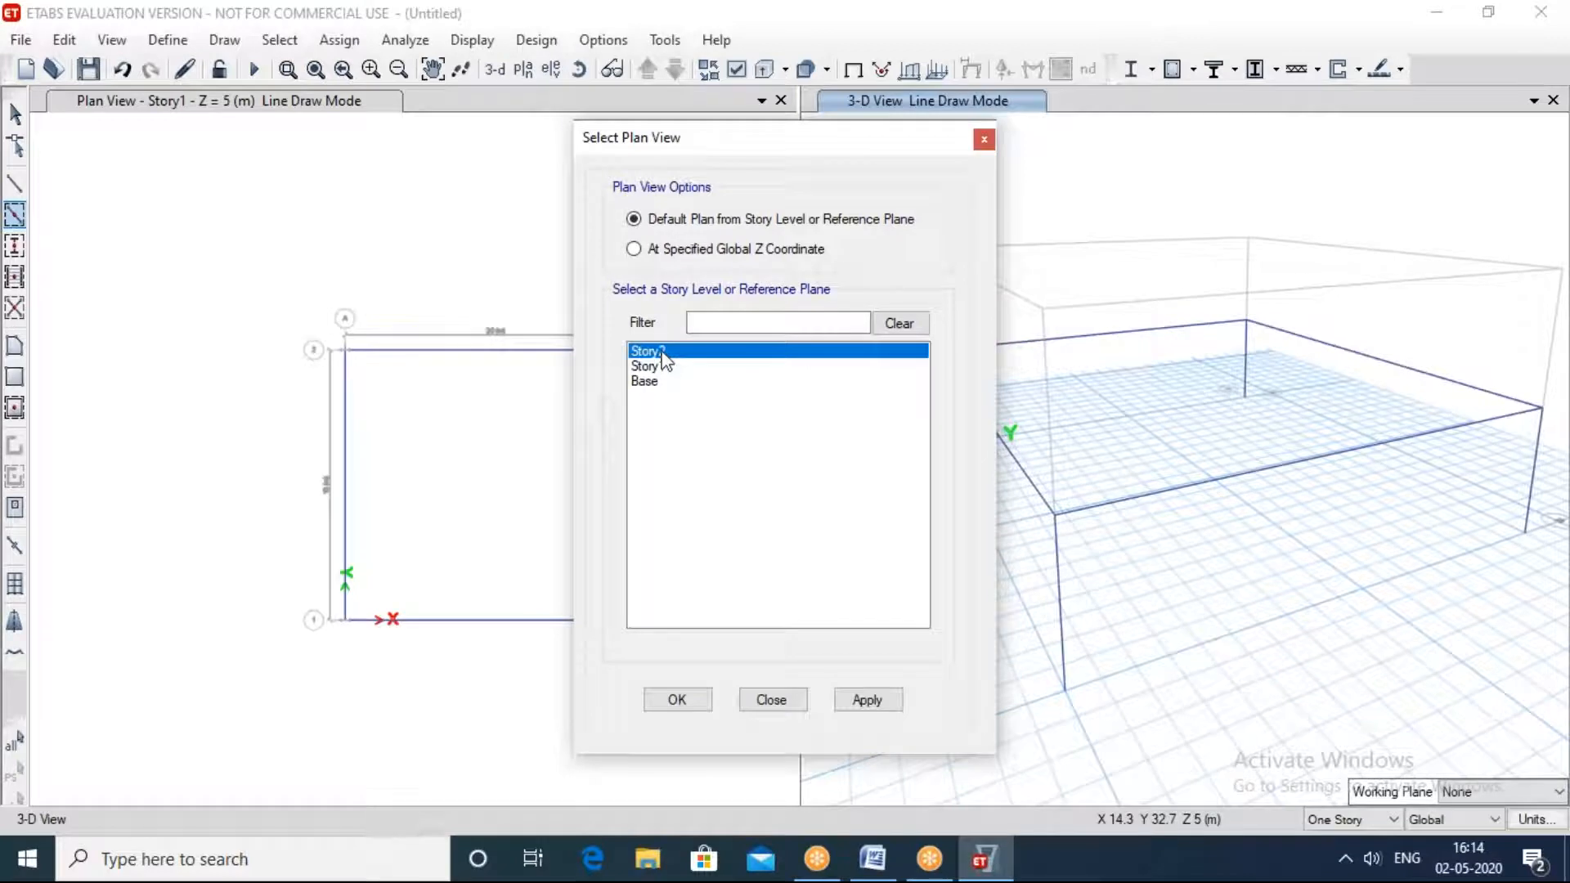
{"action": "left_click", "coordinate": [870, 702]}
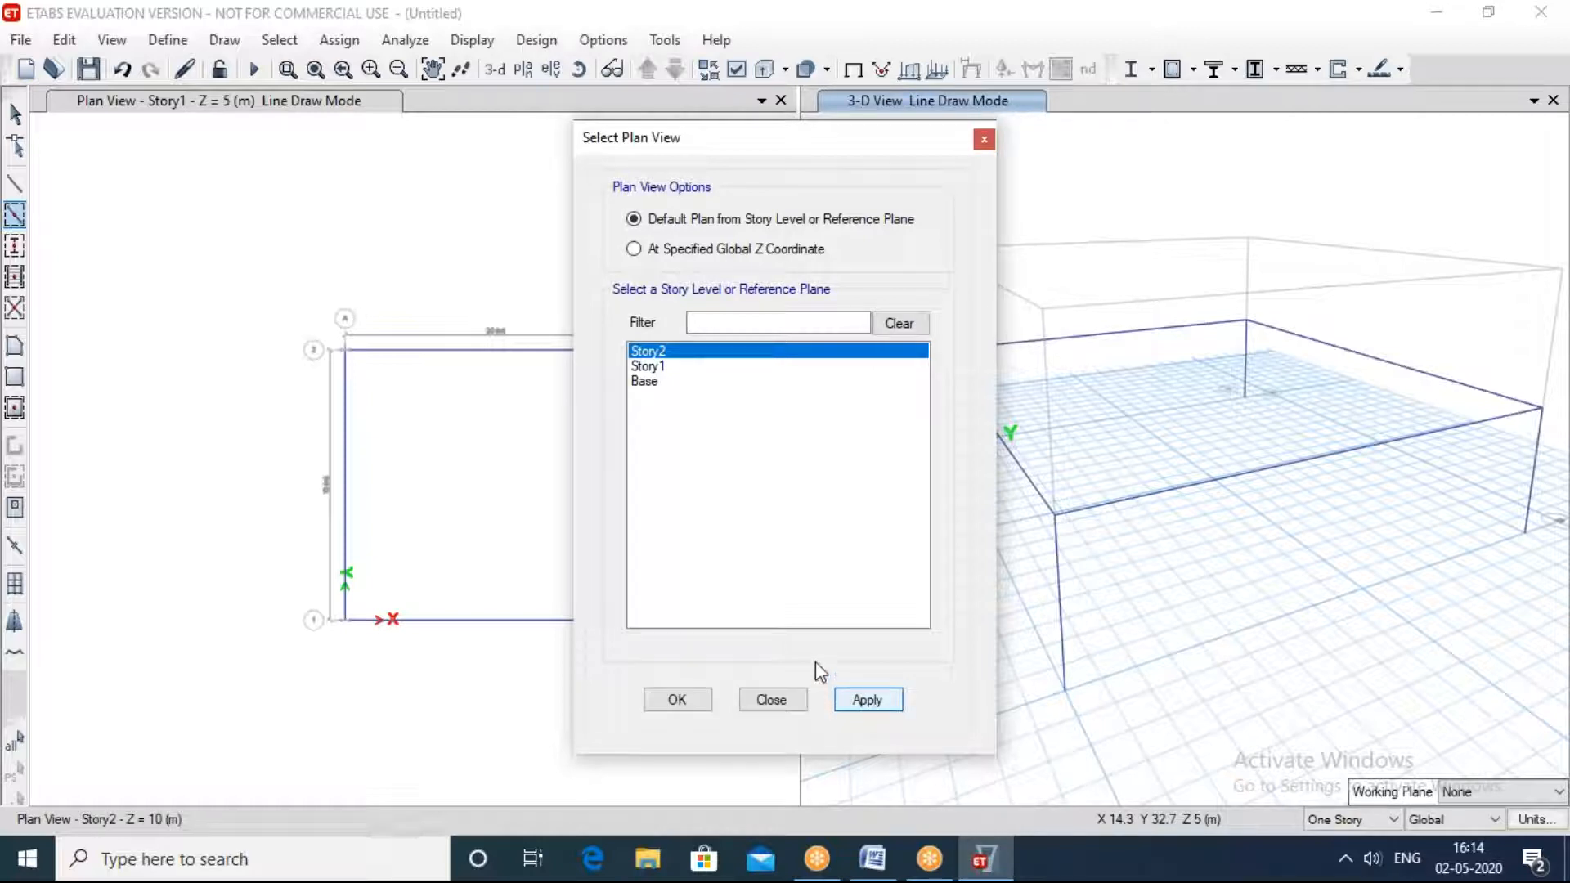
{"action": "left_click", "coordinate": [678, 699]}
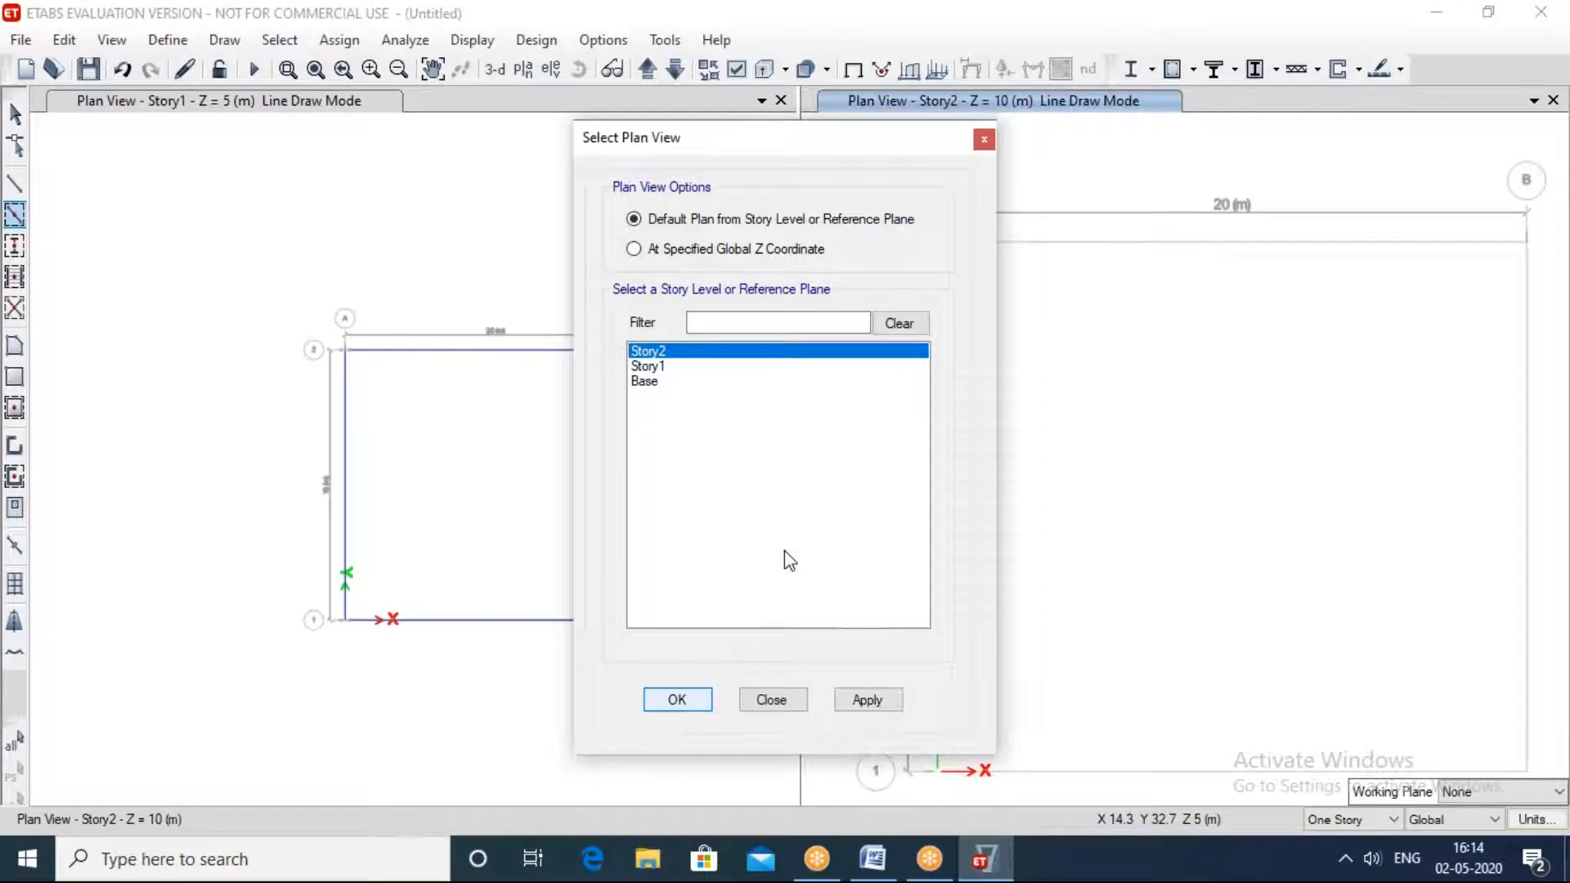
{"action": "left_click", "coordinate": [773, 699]}
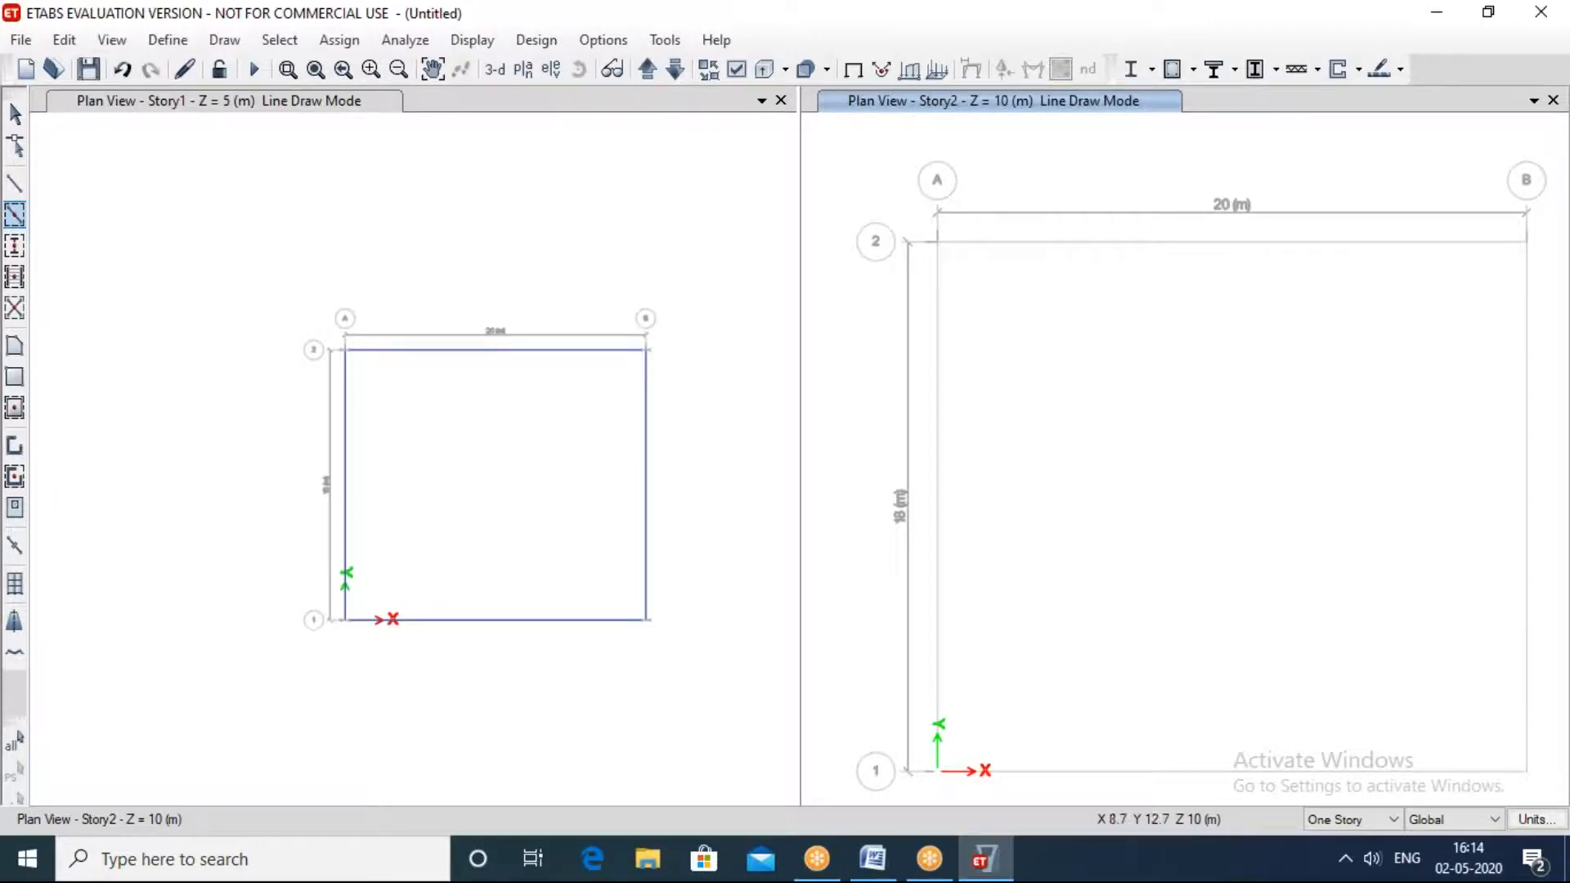
{"action": "left_click", "coordinate": [494, 70]}
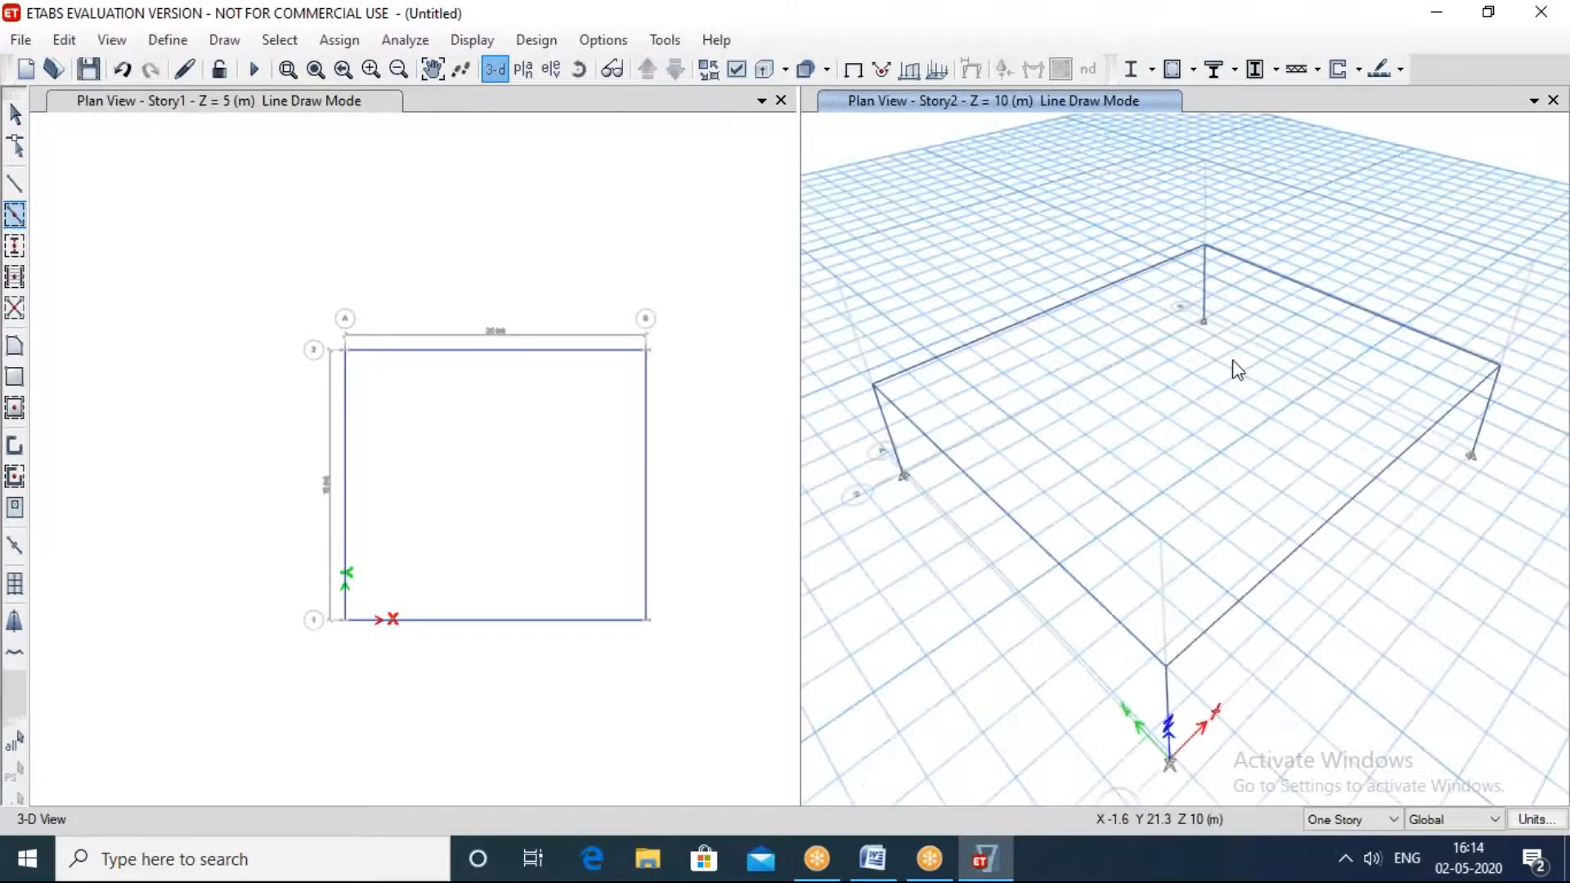
{"action": "middle_click_drag", "start_coordinate": [1168, 495], "coordinate": [1037, 334], "text": "shift"}
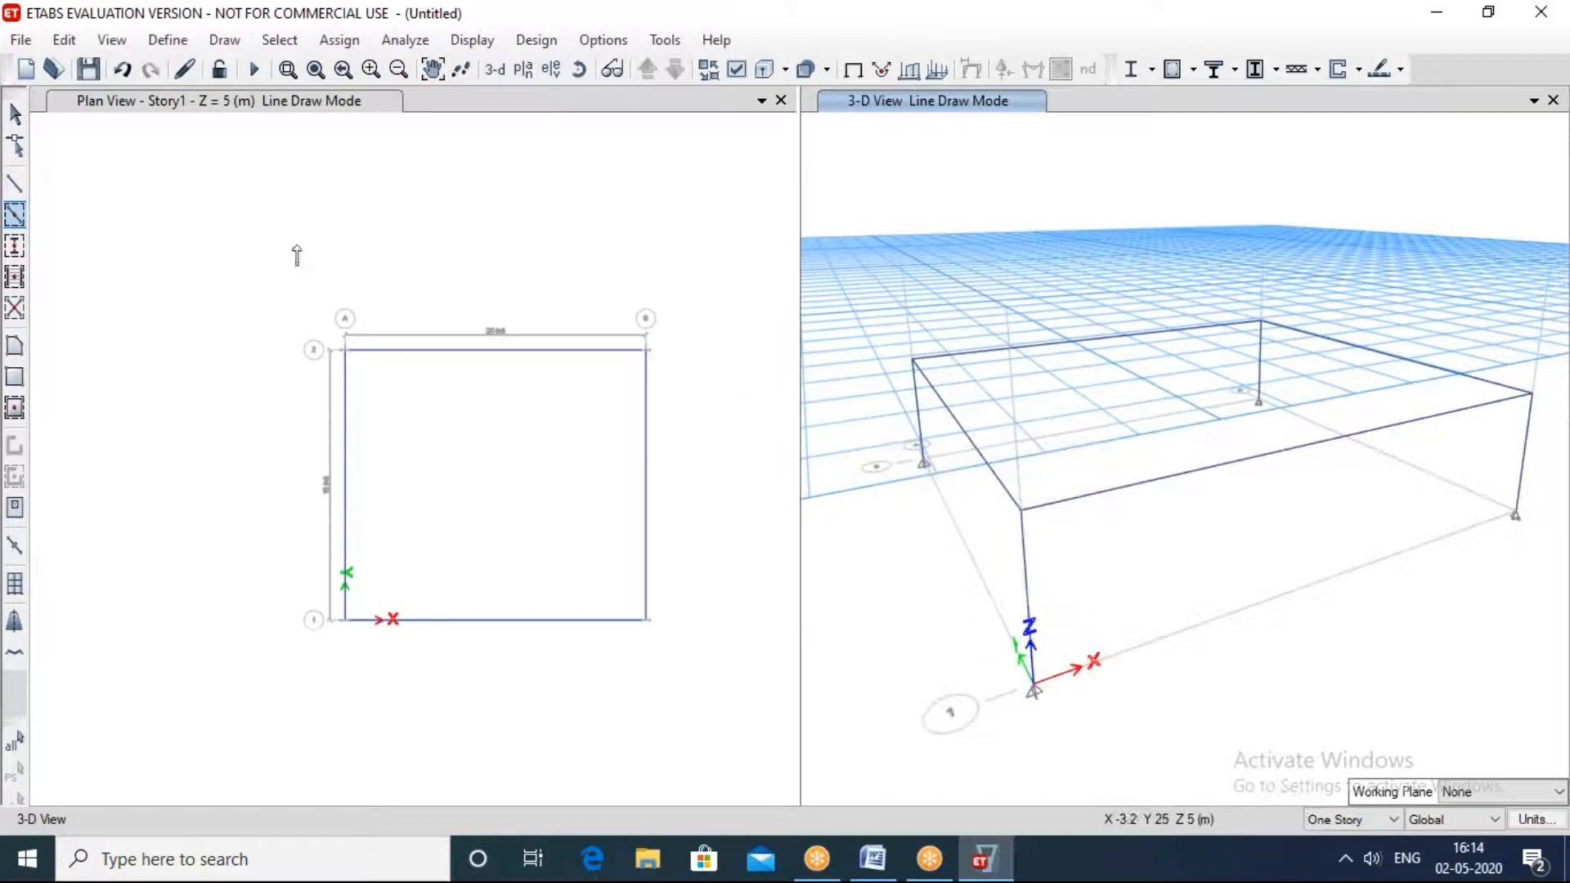
Step: Try to quick-draw A-LatCol columns again at all grid intersections in the Story1 plan
{"action": "left_click", "coordinate": [16, 244]}
{"action": "left_click_drag", "start_coordinate": [387, 155], "coordinate": [933, 132]}
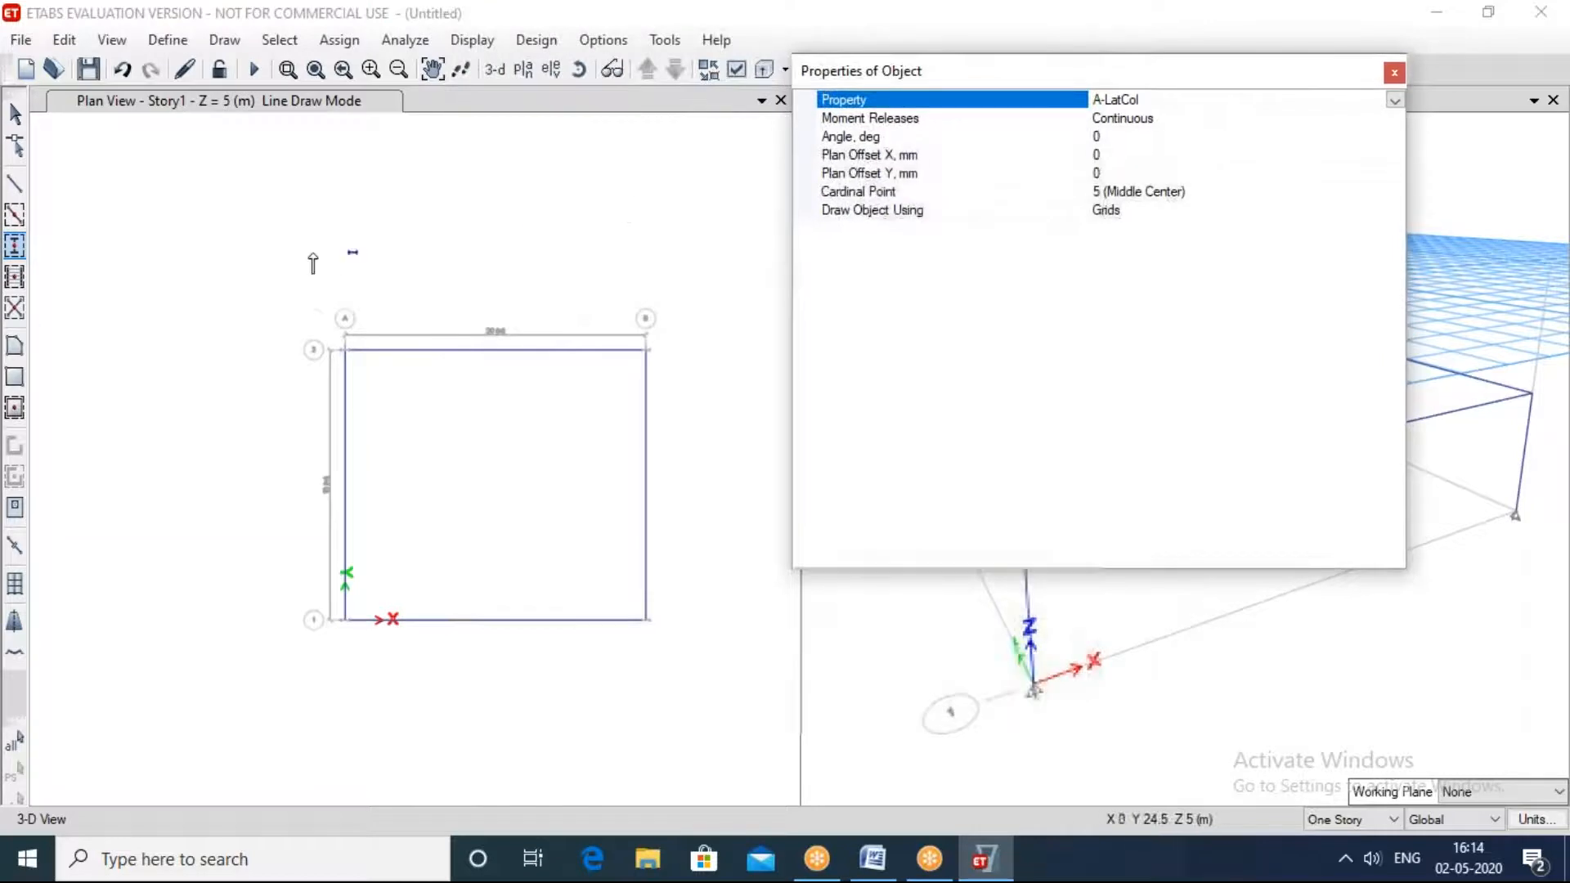
{"action": "left_click_drag", "start_coordinate": [266, 247], "coordinate": [703, 704]}
{"action": "left_click_drag", "start_coordinate": [940, 69], "coordinate": [380, 95]}
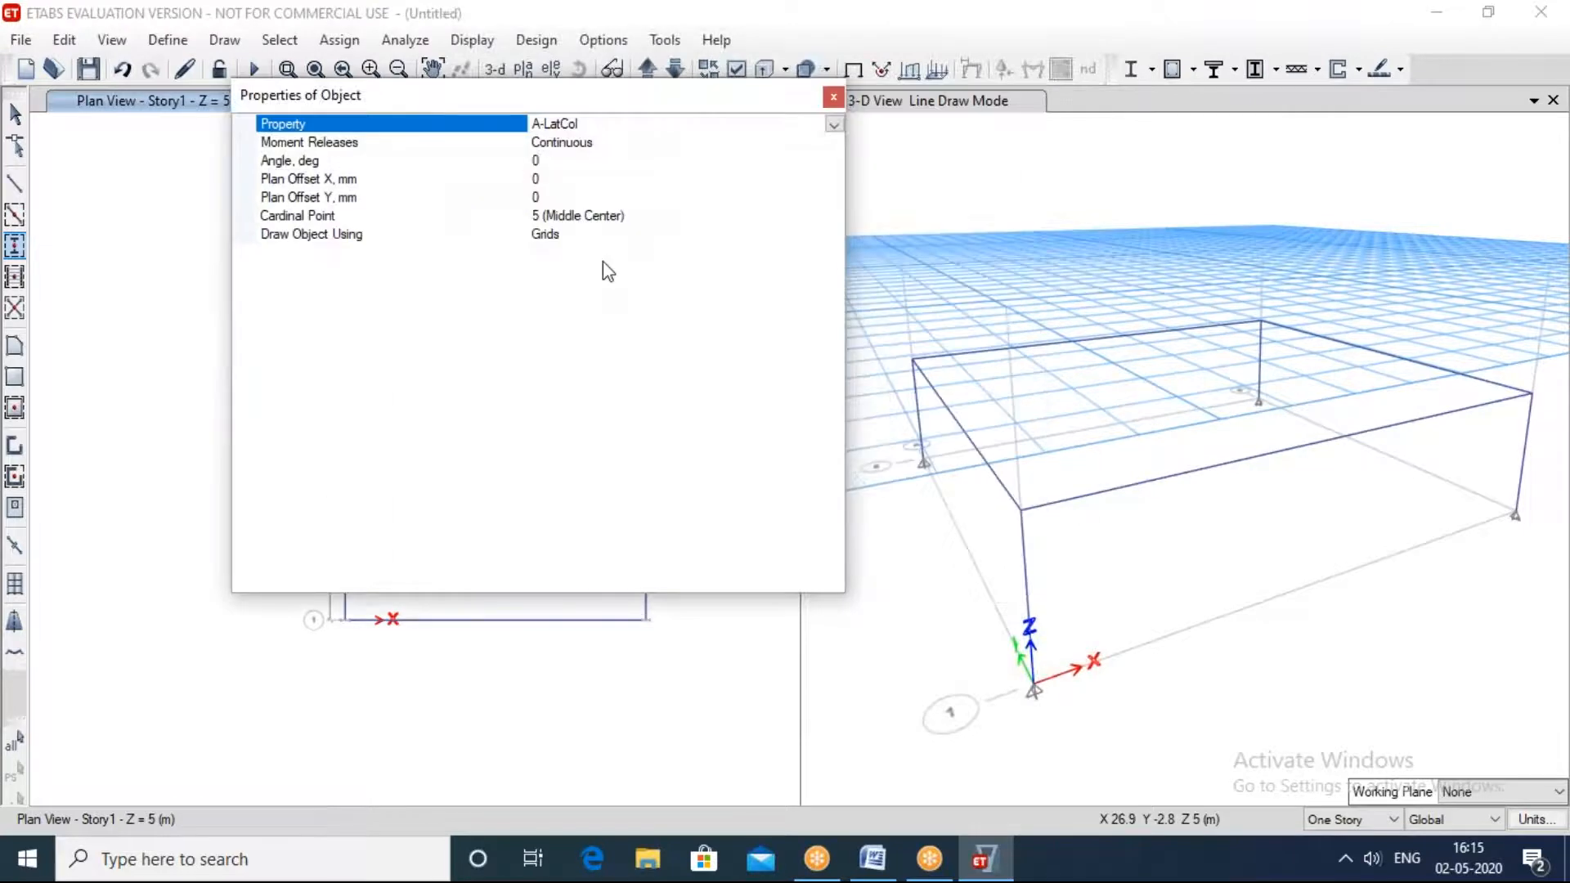
{"action": "middle_click_drag", "start_coordinate": [1251, 561], "coordinate": [1169, 540], "text": "shift"}
{"action": "left_click_drag", "start_coordinate": [692, 91], "coordinate": [963, 151]}
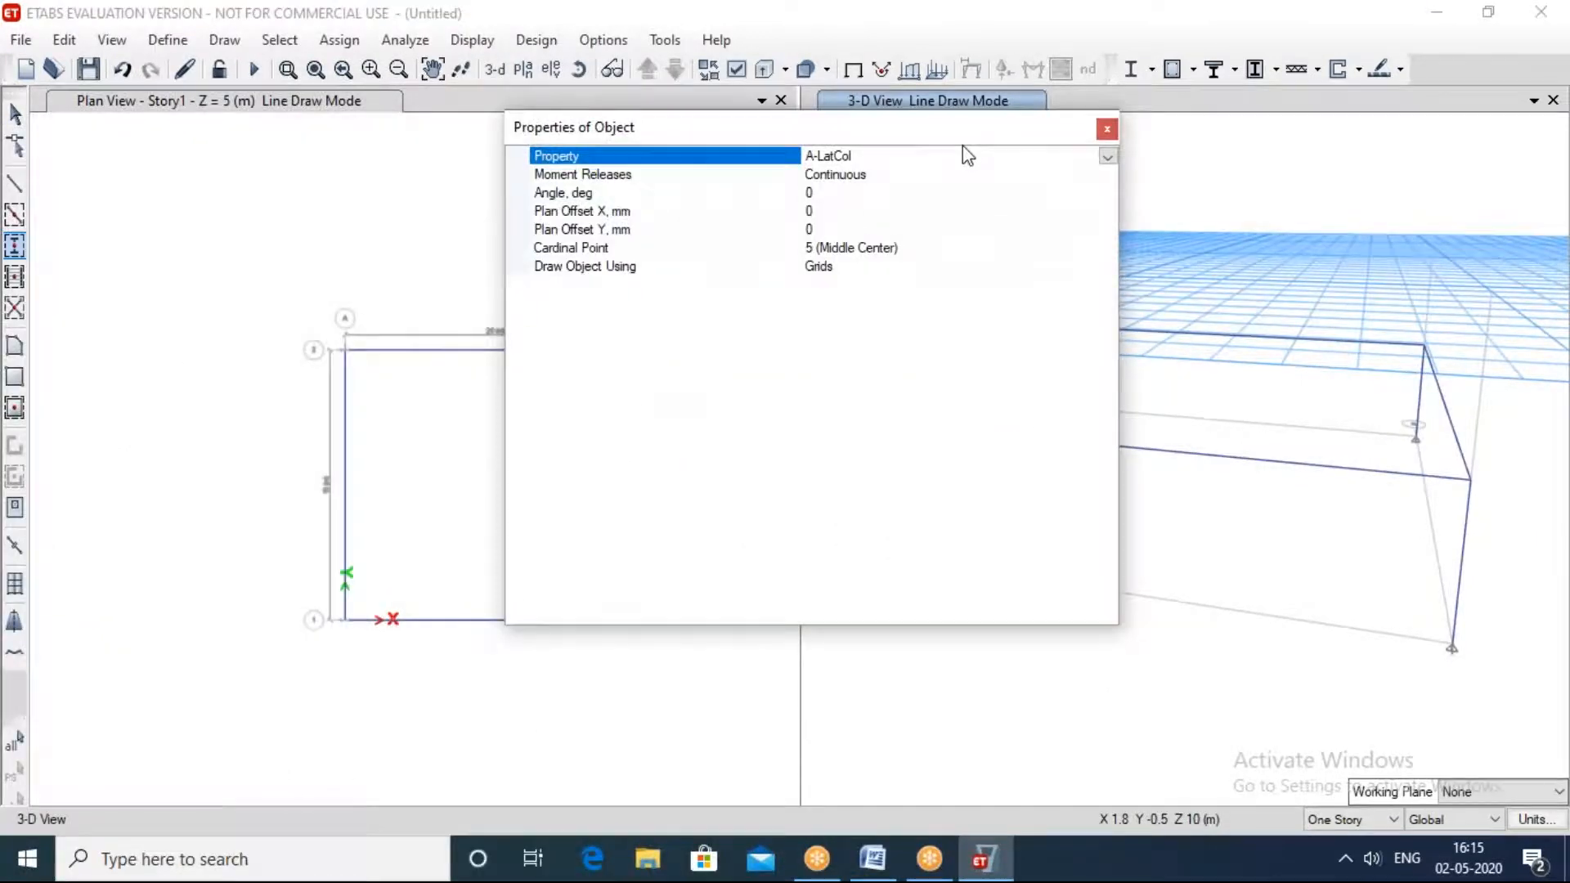
{"action": "left_click", "coordinate": [1107, 129]}
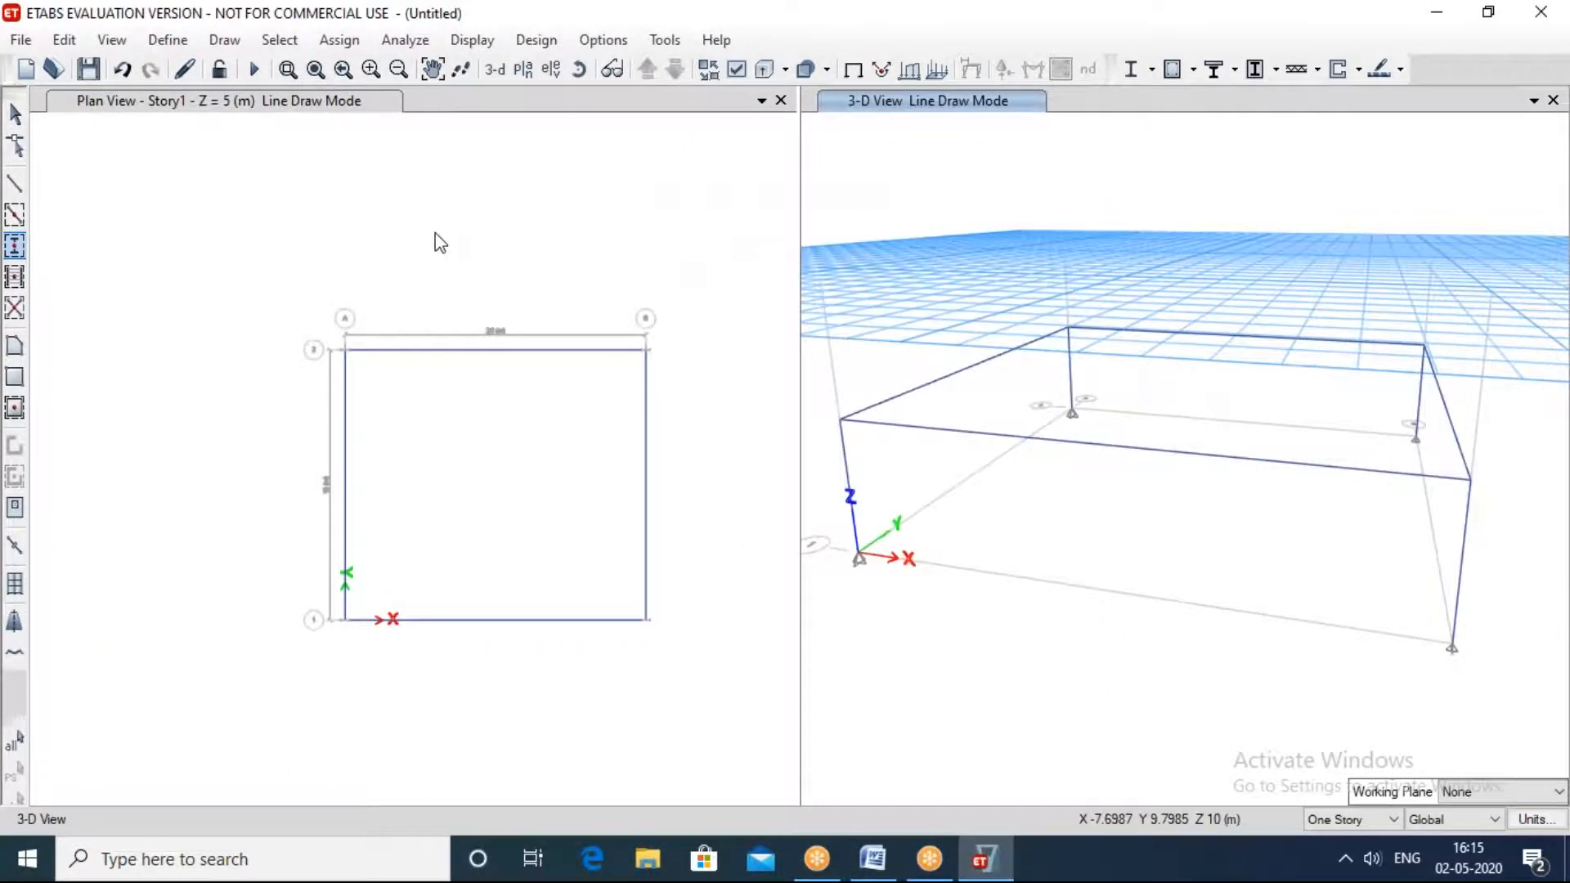
Step: Retry the quick column placement with a tighter window around the Story1 grid and close the object properties
{"action": "left_click", "coordinate": [15, 249]}
{"action": "mouse_move", "coordinate": [301, 312]}
{"action": "left_mouse_down"}
{"action": "mouse_move", "coordinate": [641, 644]}
{"action": "mouse_move", "coordinate": [669, 650]}
{"action": "left_mouse_up"}
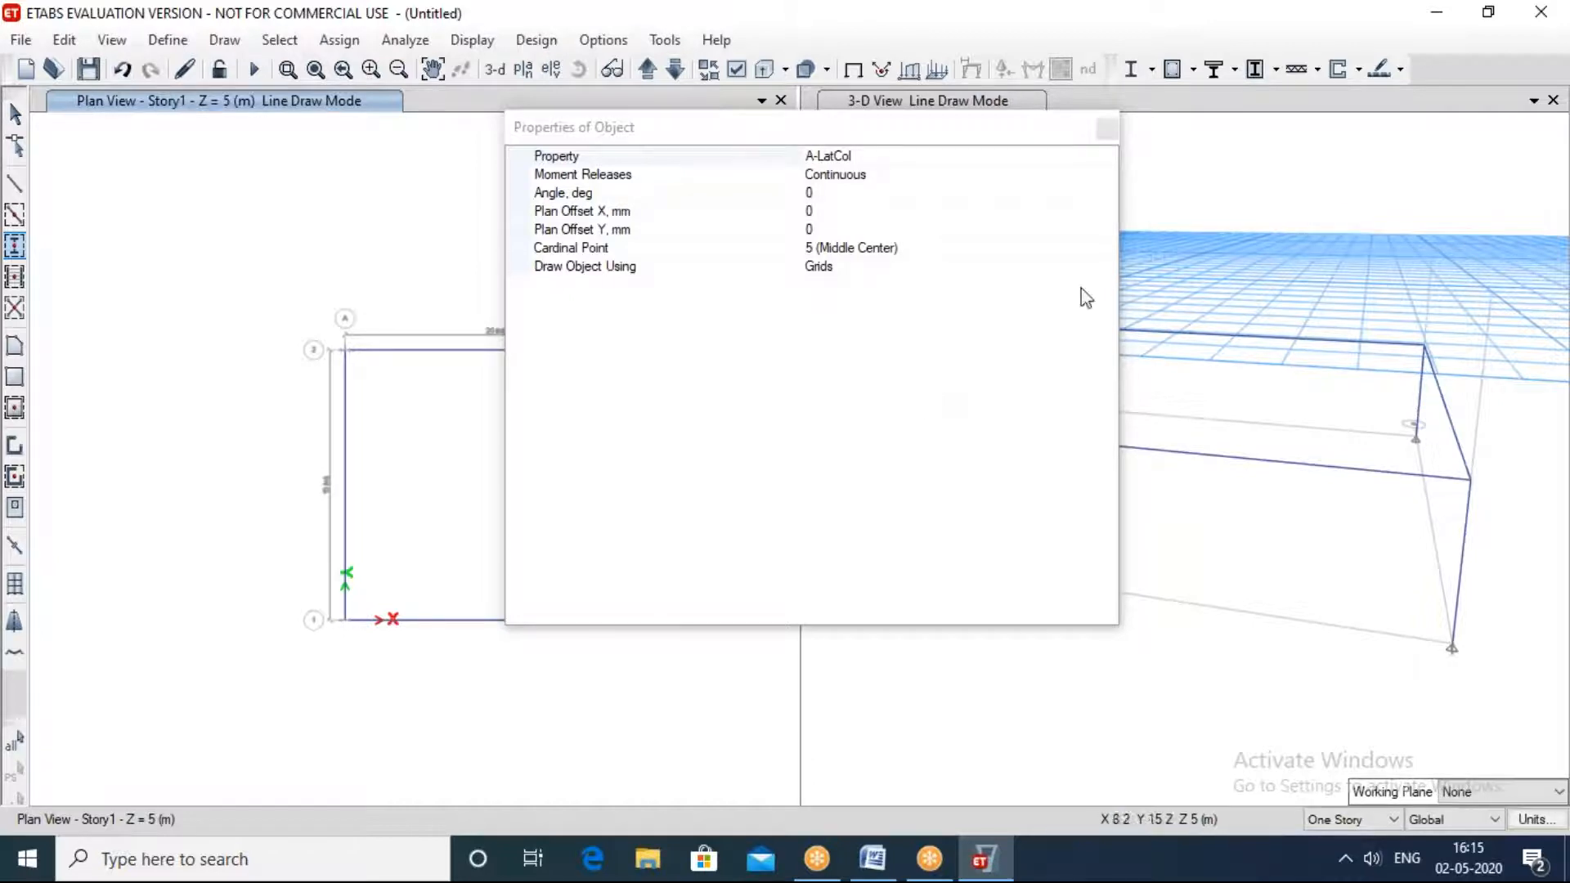
{"action": "left_click", "coordinate": [1108, 133]}
{"action": "left_click", "coordinate": [1210, 393]}
{"action": "right_click_drag", "start_coordinate": [1210, 392], "coordinate": [855, 375], "text": "ctrl"}
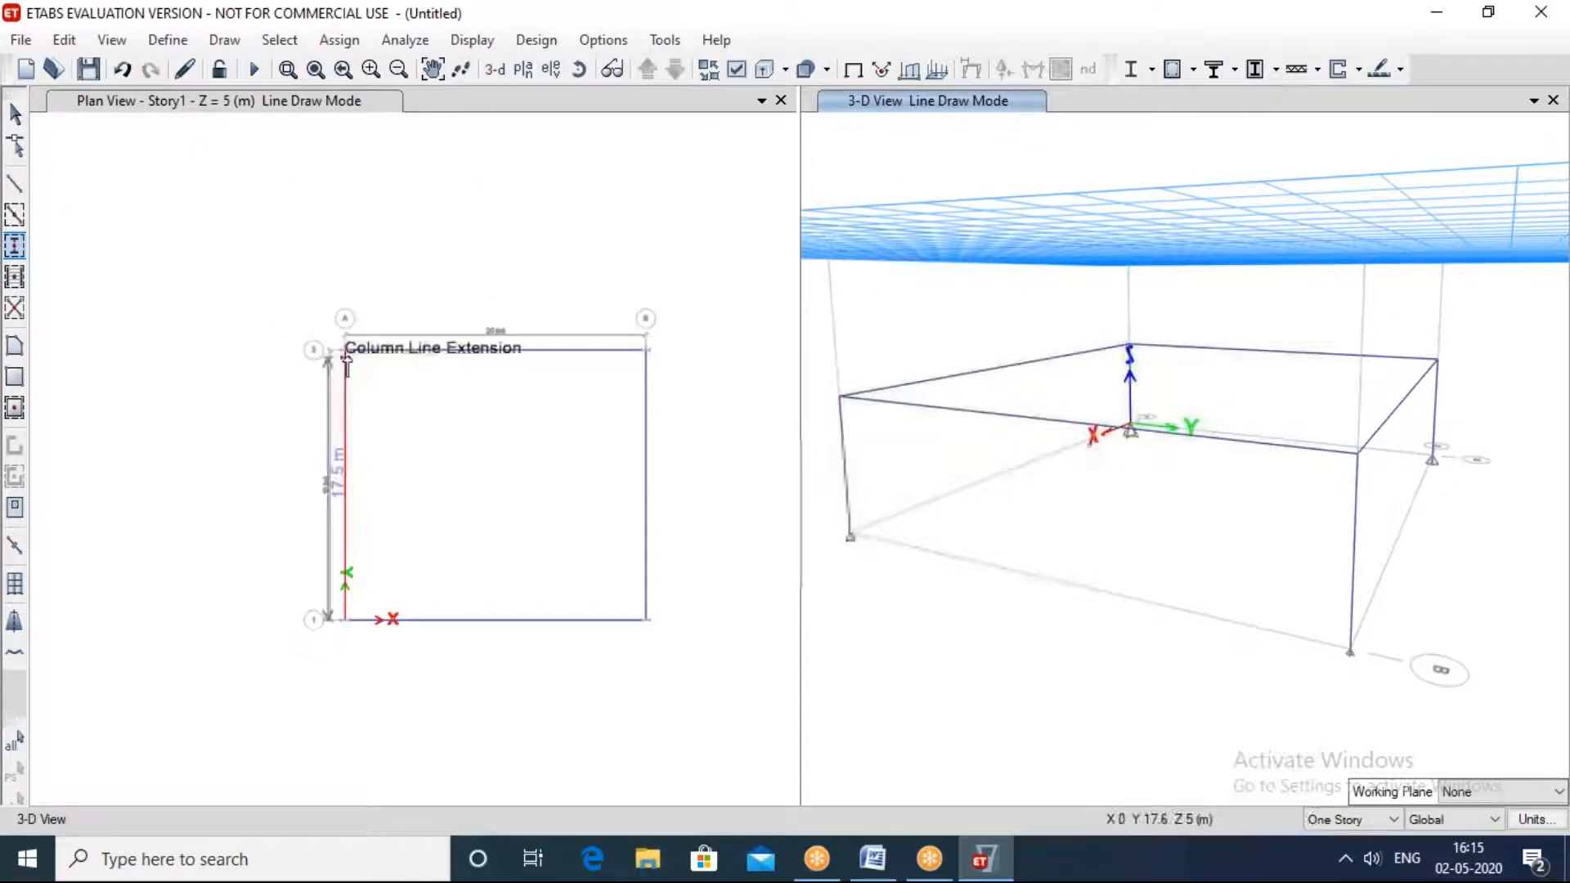
Step: Try to place columns by windowing from grid point A-2 to B-1, and leave the draw mode
{"action": "left_click_drag", "start_coordinate": [348, 351], "coordinate": [645, 619]}
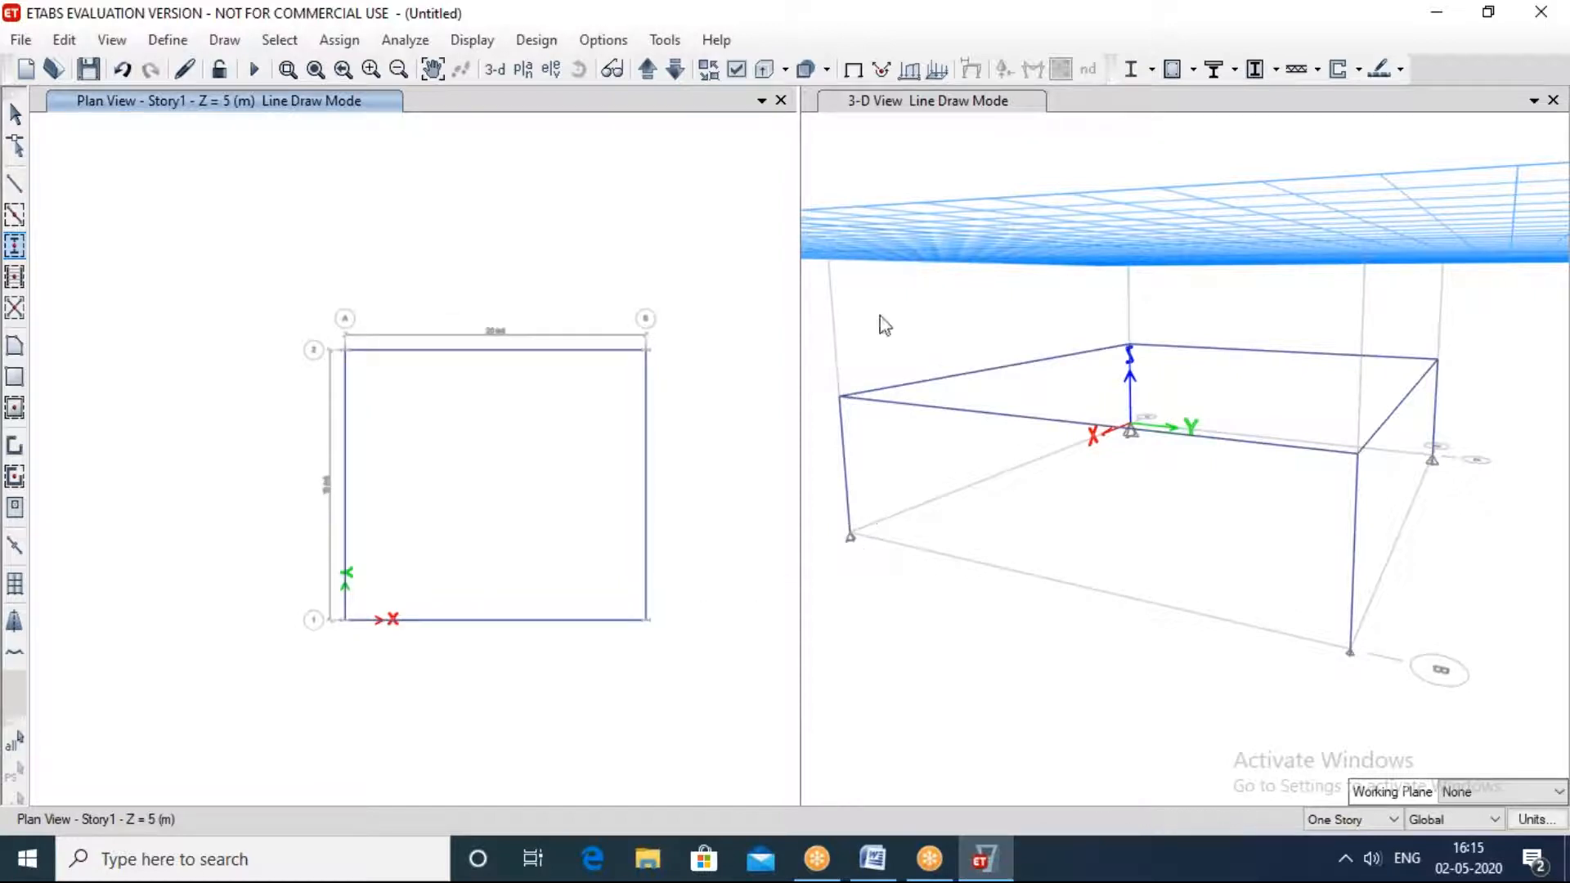
{"action": "left_click", "coordinate": [1420, 510]}
{"action": "middle_click_drag", "start_coordinate": [1359, 526], "coordinate": [1160, 528], "text": "shift"}
{"action": "mouse_move", "coordinate": [965, 438]}
{"action": "middle_mouse_down", "text": "shift"}
{"action": "mouse_move", "coordinate": [1108, 413]}
{"action": "mouse_move", "coordinate": [1093, 431]}
{"action": "middle_mouse_up", "text": "shift"}
{"action": "key", "text": "Escape"}
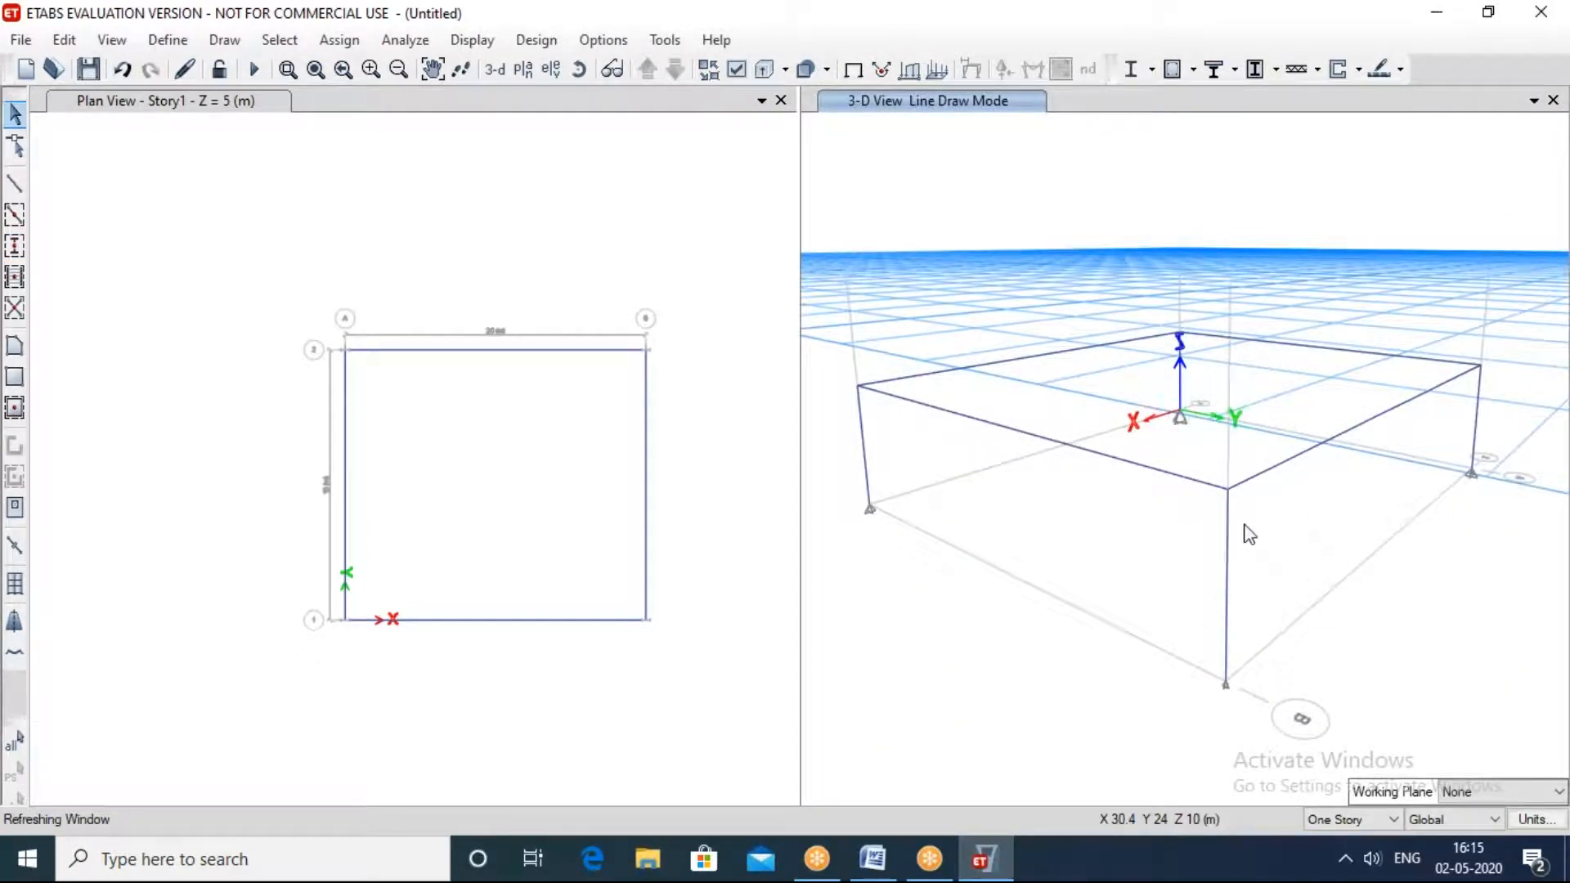
Step: Try to quick-draw A-LatBm frame beams again over the whole Story1 grid
{"action": "mouse_move", "coordinate": [1351, 625]}
{"action": "middle_mouse_down", "text": "shift"}
{"action": "mouse_move", "coordinate": [1317, 518]}
{"action": "mouse_move", "coordinate": [1303, 567]}
{"action": "mouse_move", "coordinate": [1334, 625]}
{"action": "middle_mouse_up", "text": "shift"}
{"action": "scroll", "coordinate": [1334, 625], "scroll_direction": "down", "scroll_amount": 2}
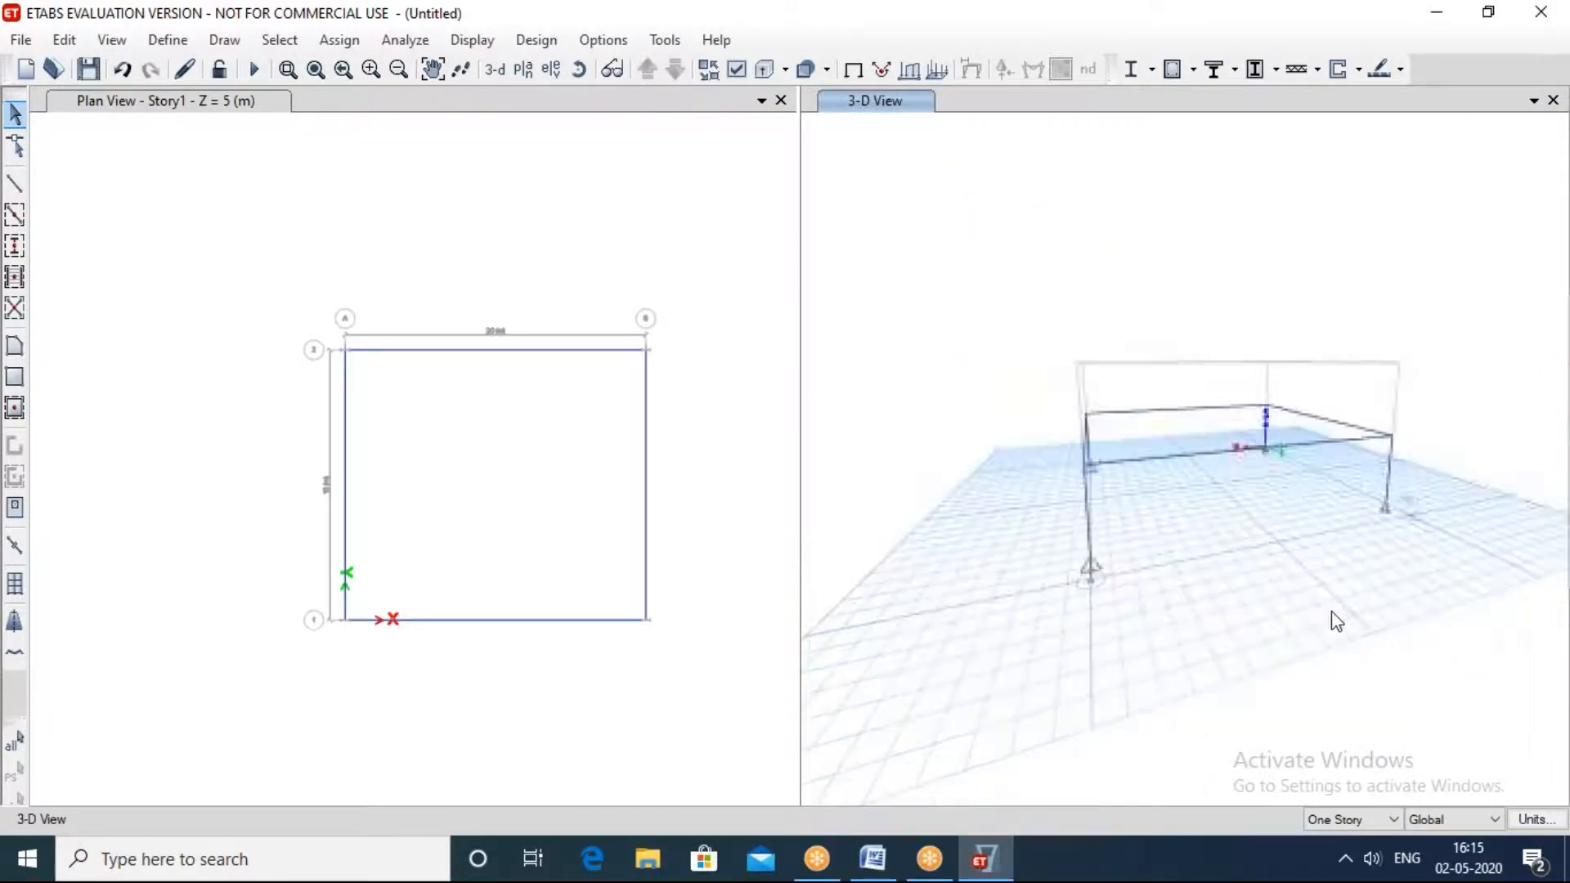
{"action": "middle_click_drag", "start_coordinate": [1430, 378], "coordinate": [1363, 378], "text": "shift"}
{"action": "left_click", "coordinate": [676, 208]}
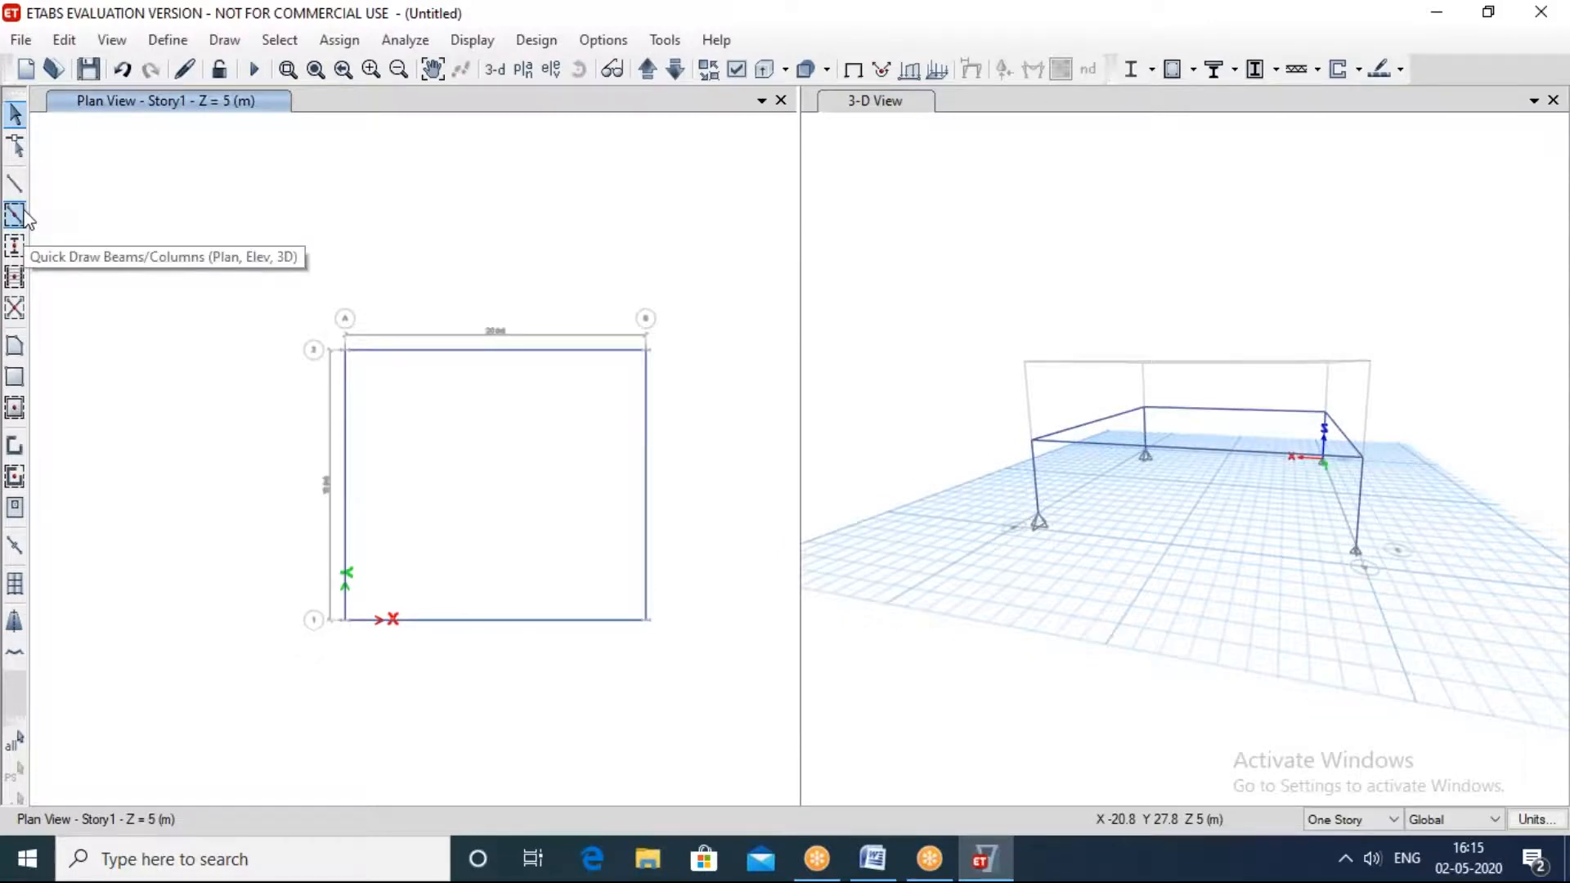
{"action": "left_click", "coordinate": [15, 214]}
{"action": "mouse_move", "coordinate": [262, 286]}
{"action": "left_mouse_down"}
{"action": "mouse_move", "coordinate": [762, 761]}
{"action": "mouse_move", "coordinate": [767, 711]}
{"action": "left_mouse_up"}
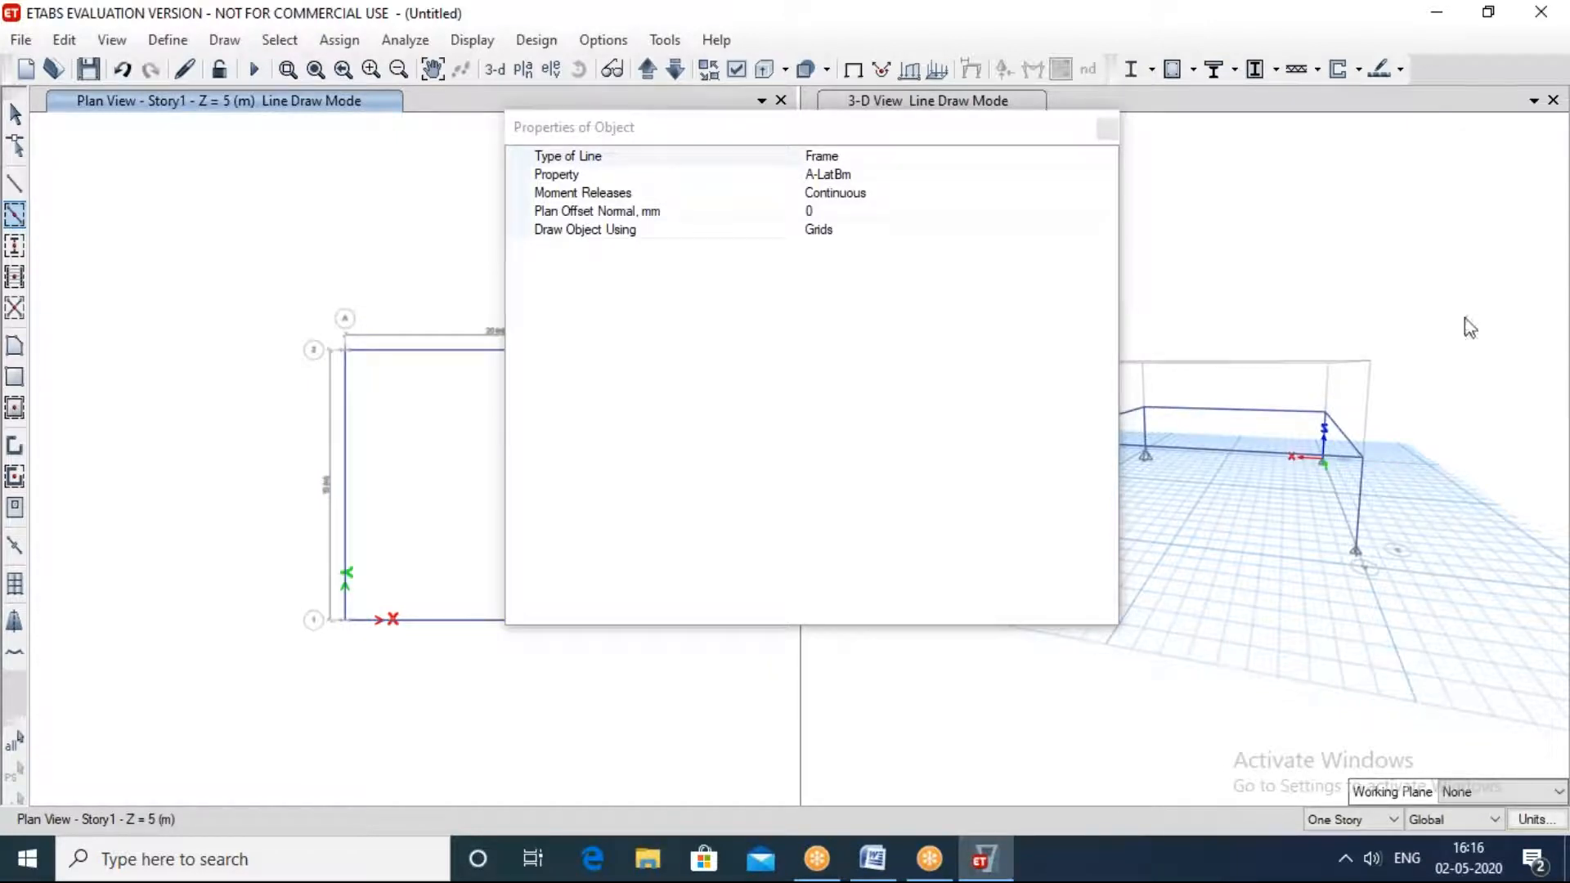
Step: Close the beam's object properties and rotate the 3-D view to examine the Story1 beams and columns
{"action": "left_click", "coordinate": [1108, 129]}
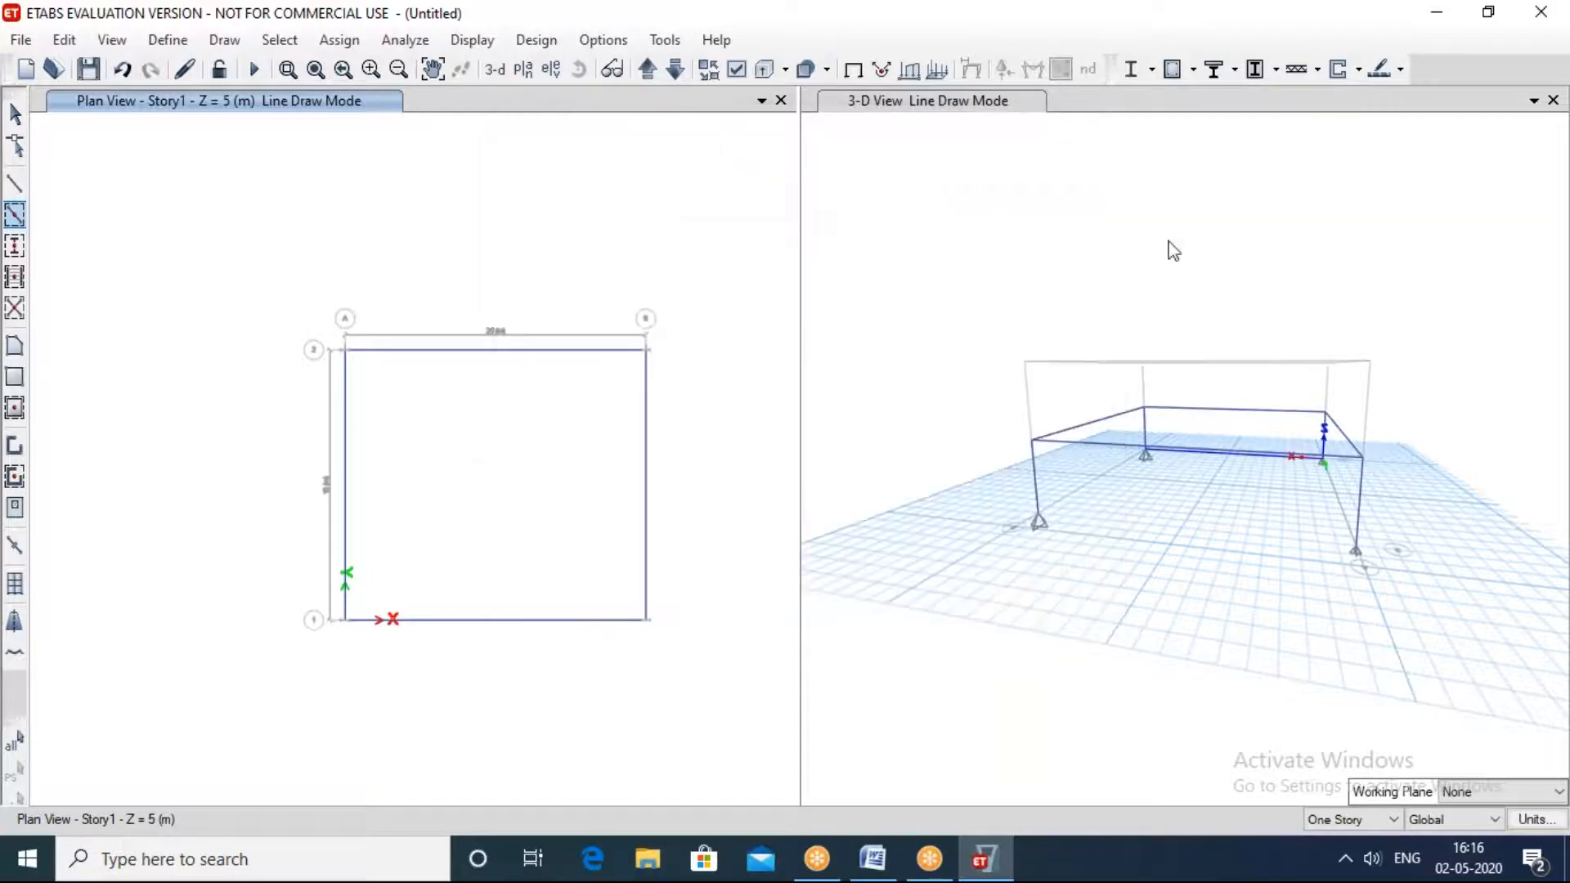
{"action": "left_click", "coordinate": [1389, 411]}
{"action": "middle_click_drag", "start_coordinate": [1464, 477], "coordinate": [867, 445]}
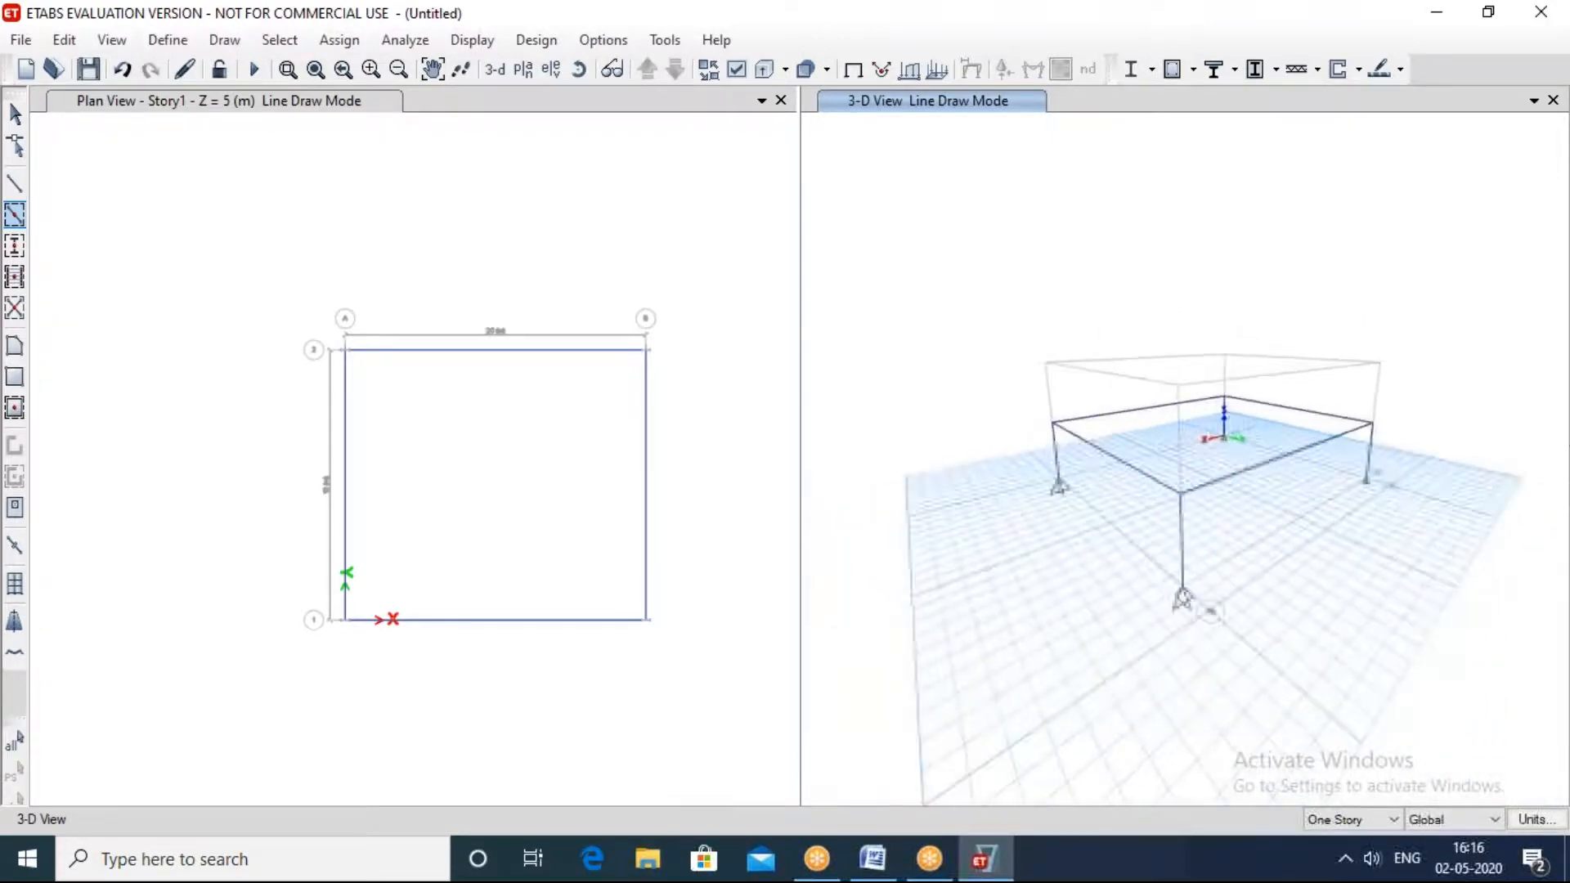
Step: Reapply the Story1 level to the plan view and leave the whole grid in sight
{"action": "left_click", "coordinate": [654, 249]}
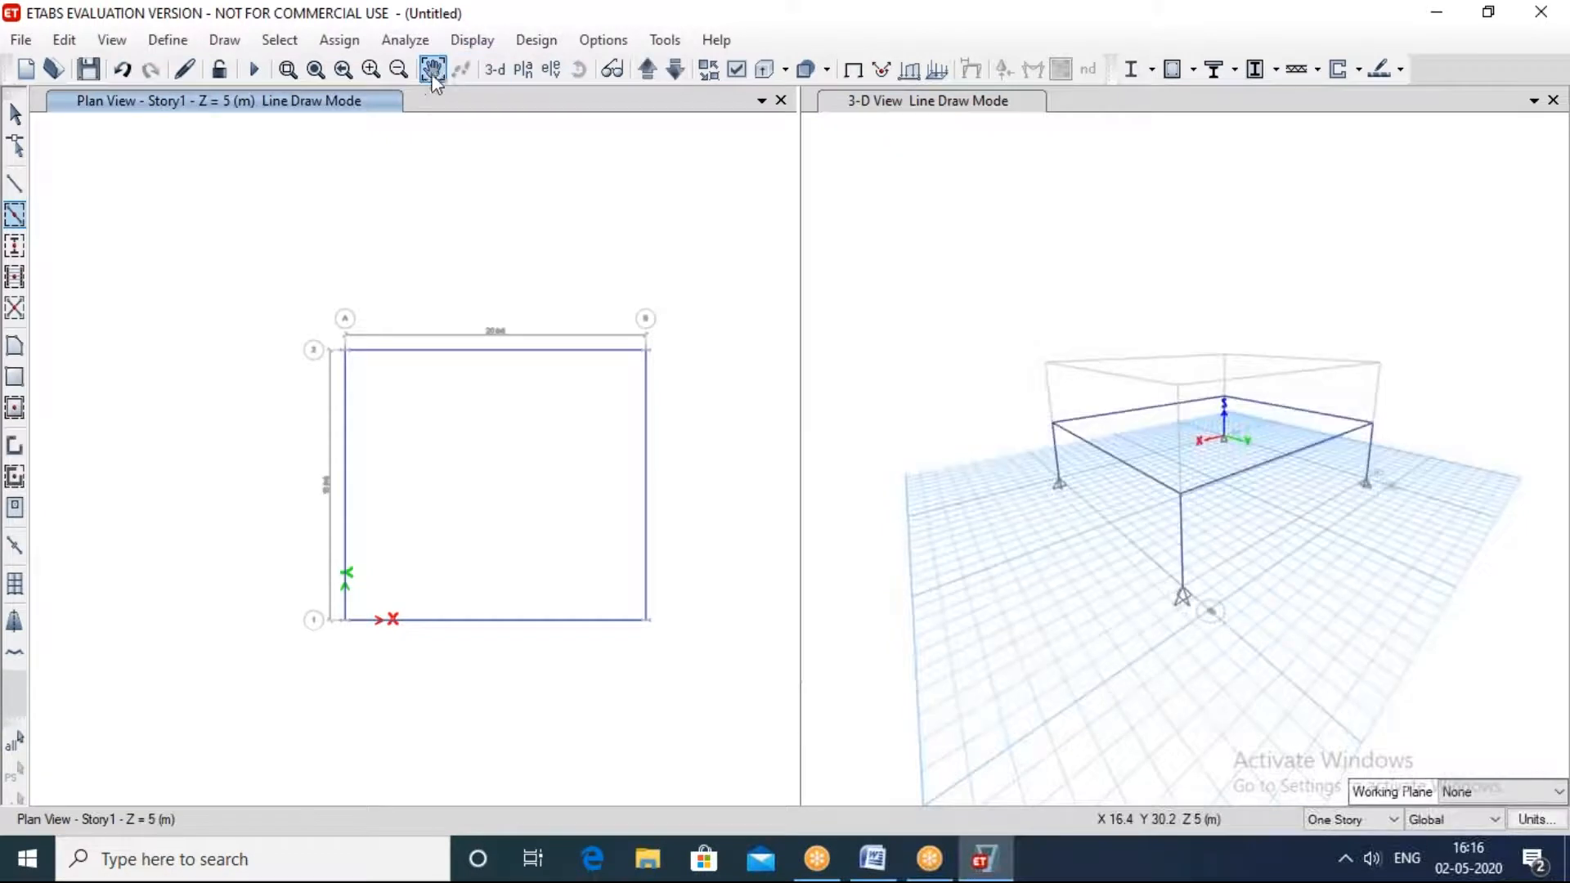
{"action": "left_click", "coordinate": [523, 69]}
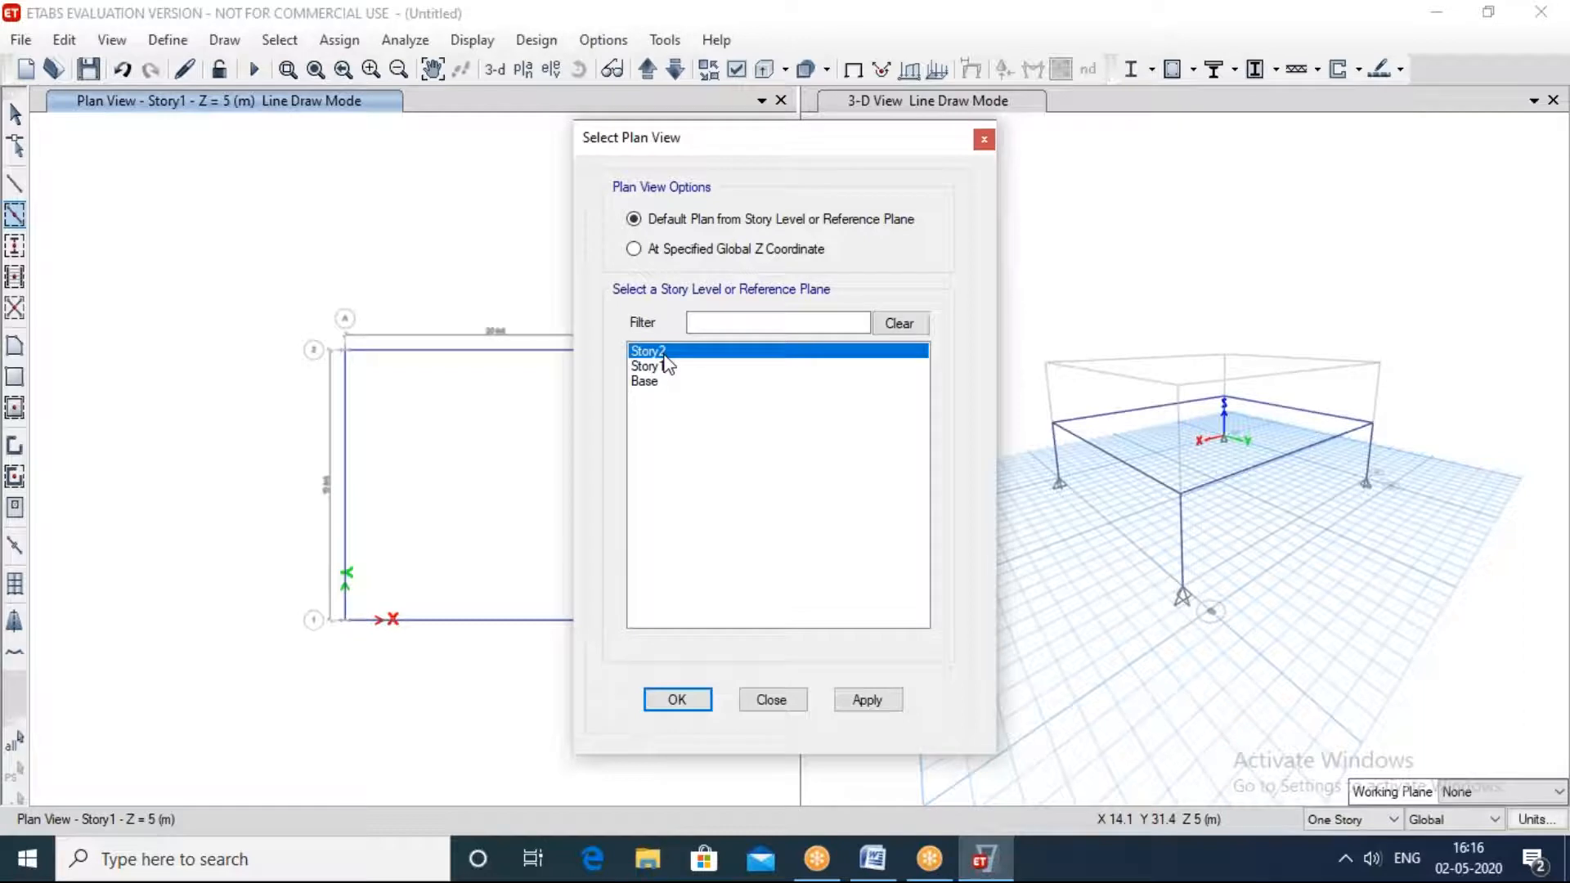
{"action": "left_click", "coordinate": [657, 367]}
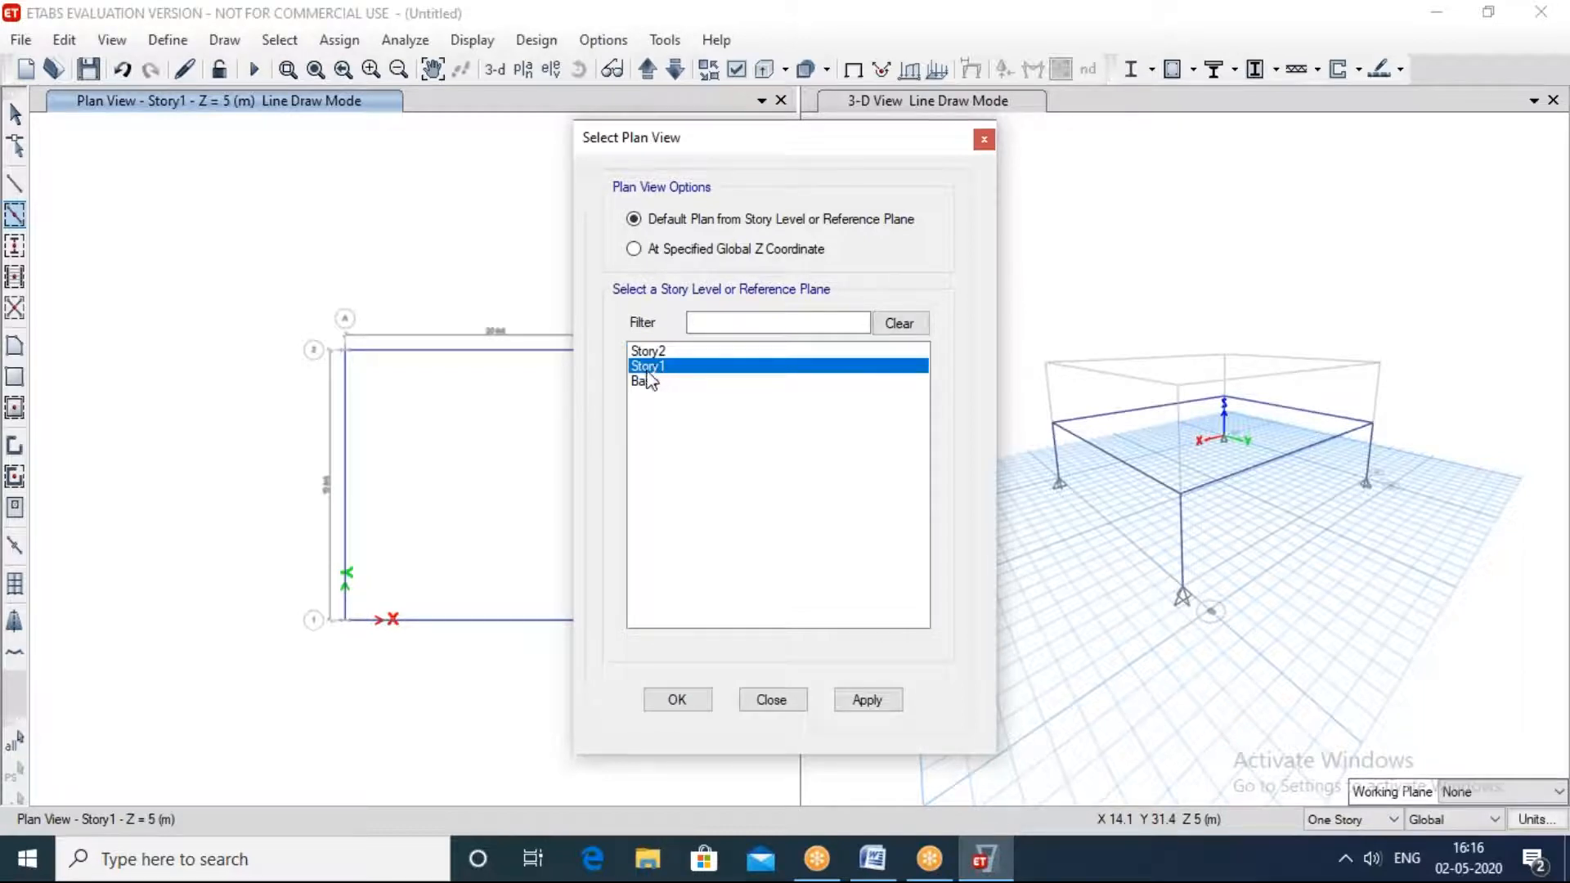
{"action": "left_click", "coordinate": [882, 702]}
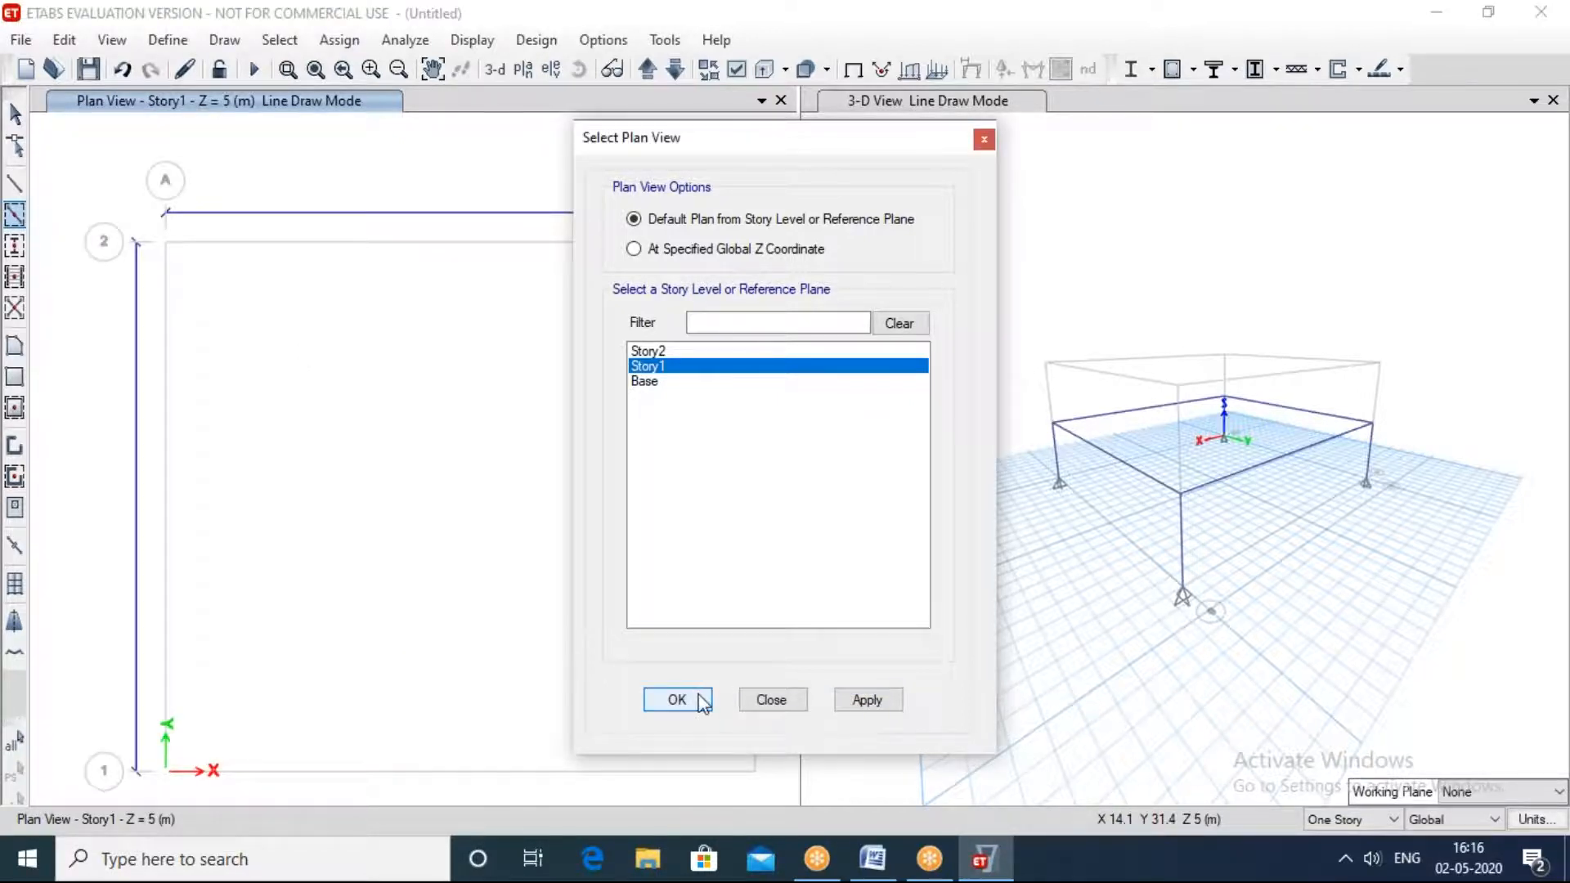
{"action": "left_click", "coordinate": [773, 699]}
{"action": "scroll", "coordinate": [543, 246], "scroll_direction": "down", "scroll_amount": 4}
{"action": "scroll", "coordinate": [545, 303], "scroll_direction": "up", "scroll_amount": 3}
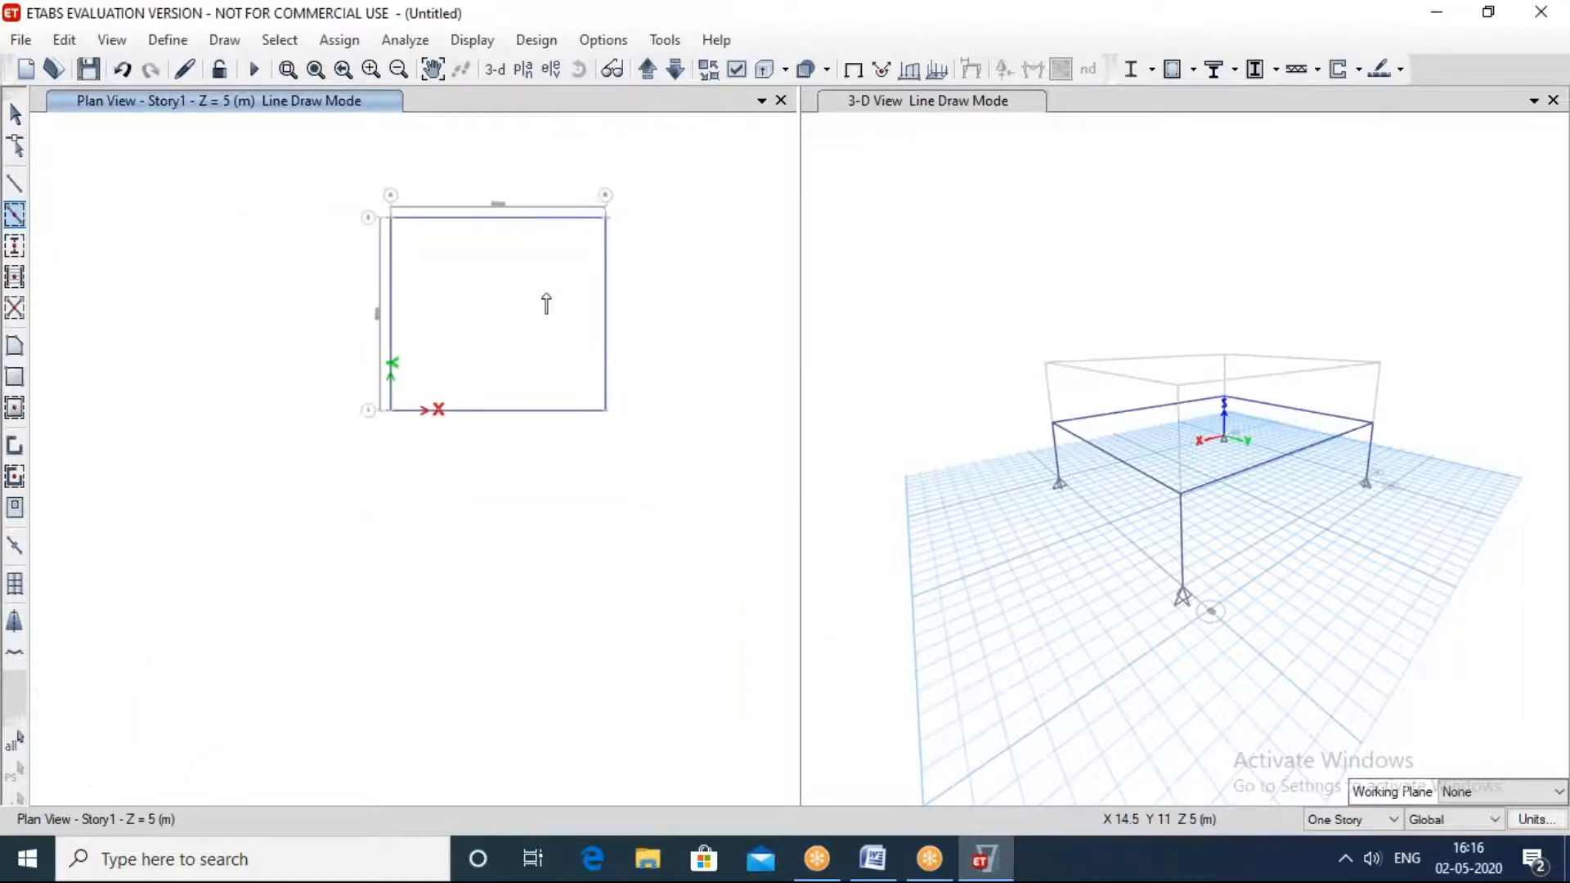
Step: Draw a rectangular Slab1 floor, 20 m by 18 m, from grid point A-2 to B-1 in the Story1 plan and close the object properties
{"action": "left_click", "coordinate": [17, 381]}
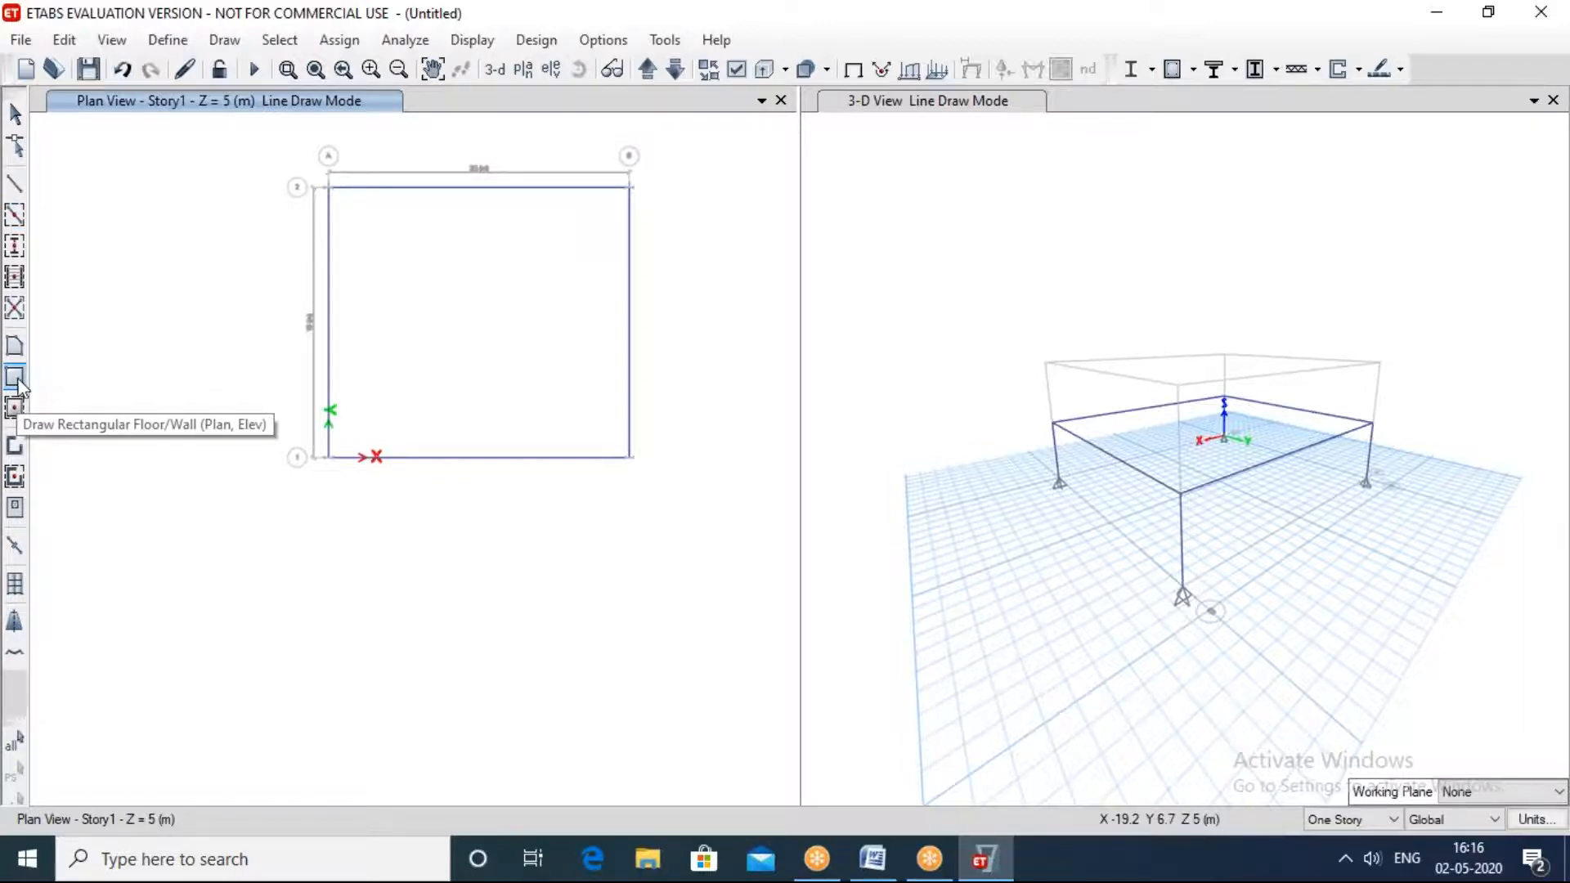
{"action": "left_click_drag", "start_coordinate": [529, 133], "coordinate": [533, 657]}
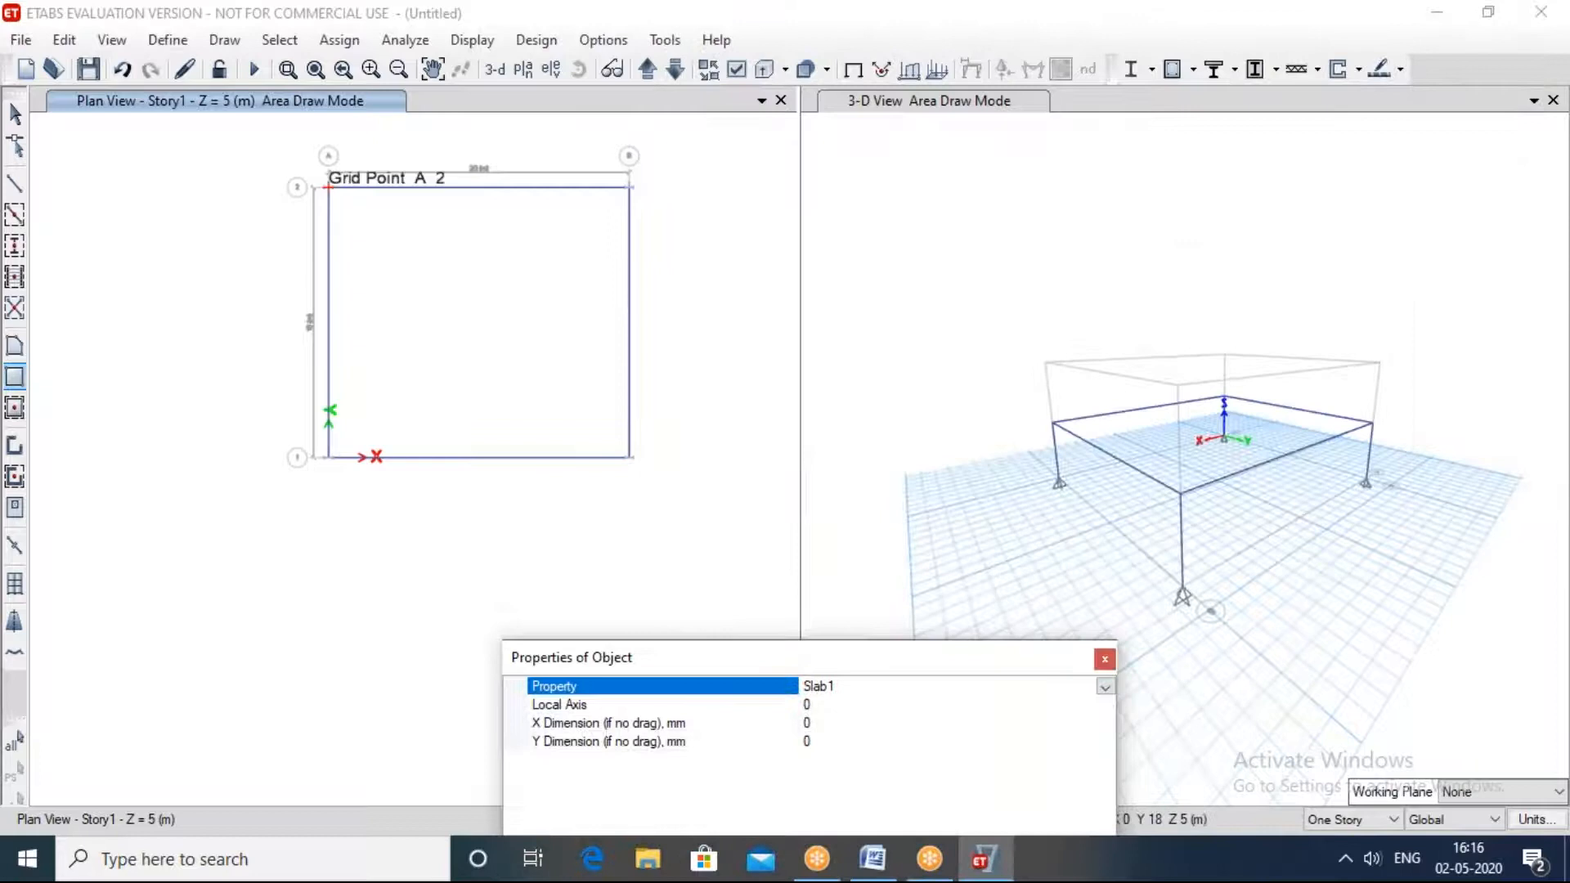
{"action": "left_click_drag", "start_coordinate": [329, 189], "coordinate": [626, 460]}
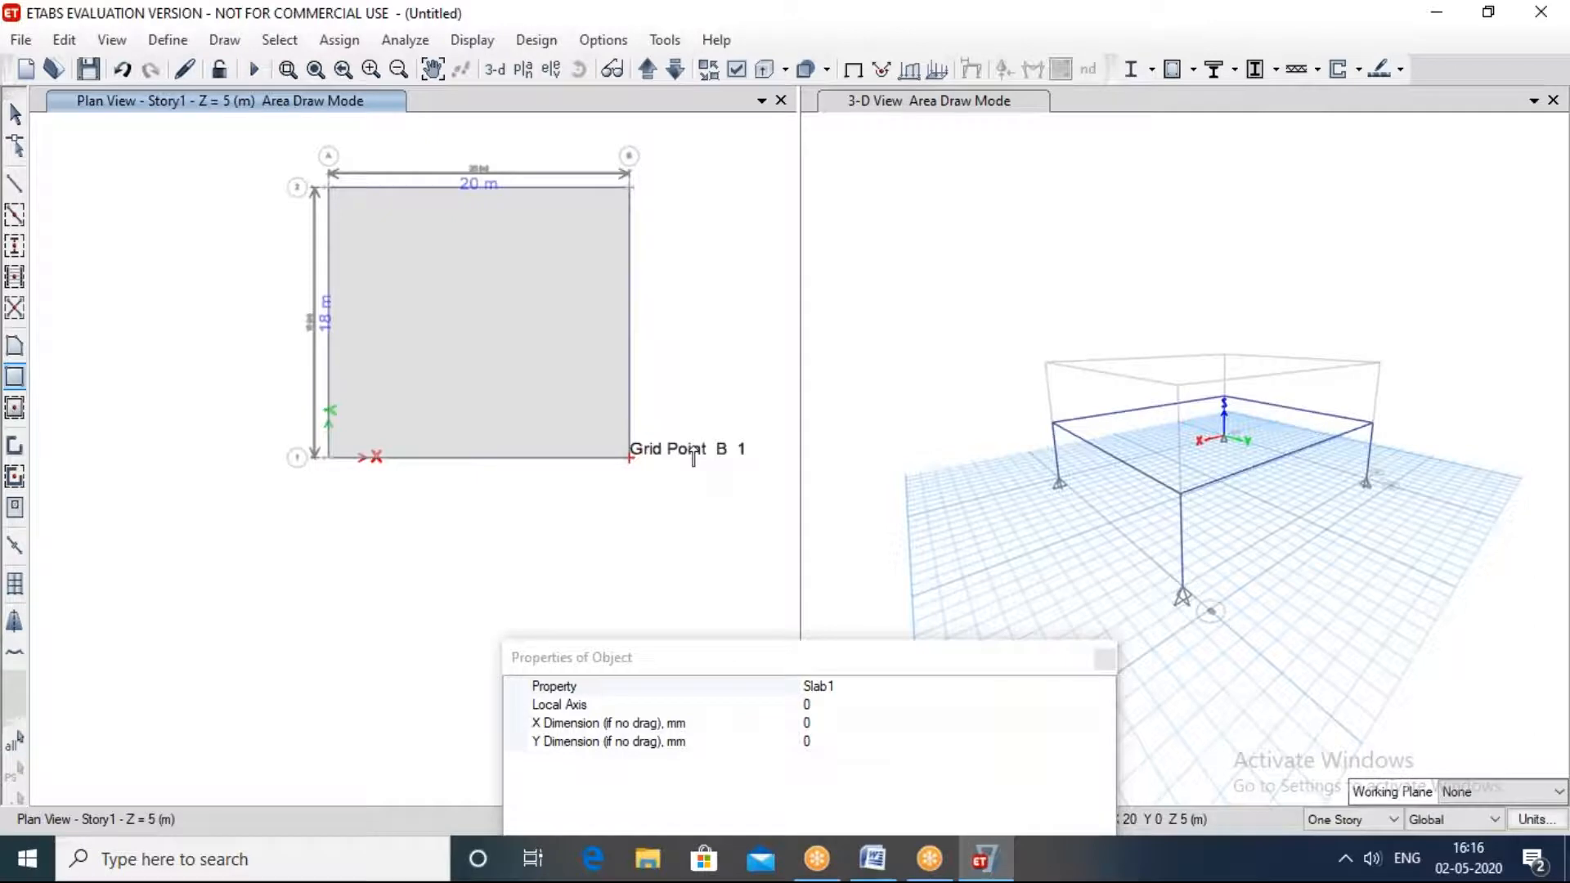
{"action": "middle_click_drag", "start_coordinate": [1050, 498], "coordinate": [822, 409], "text": "shift"}
{"action": "middle_click_drag", "start_coordinate": [736, 458], "coordinate": [691, 441], "text": "shift"}
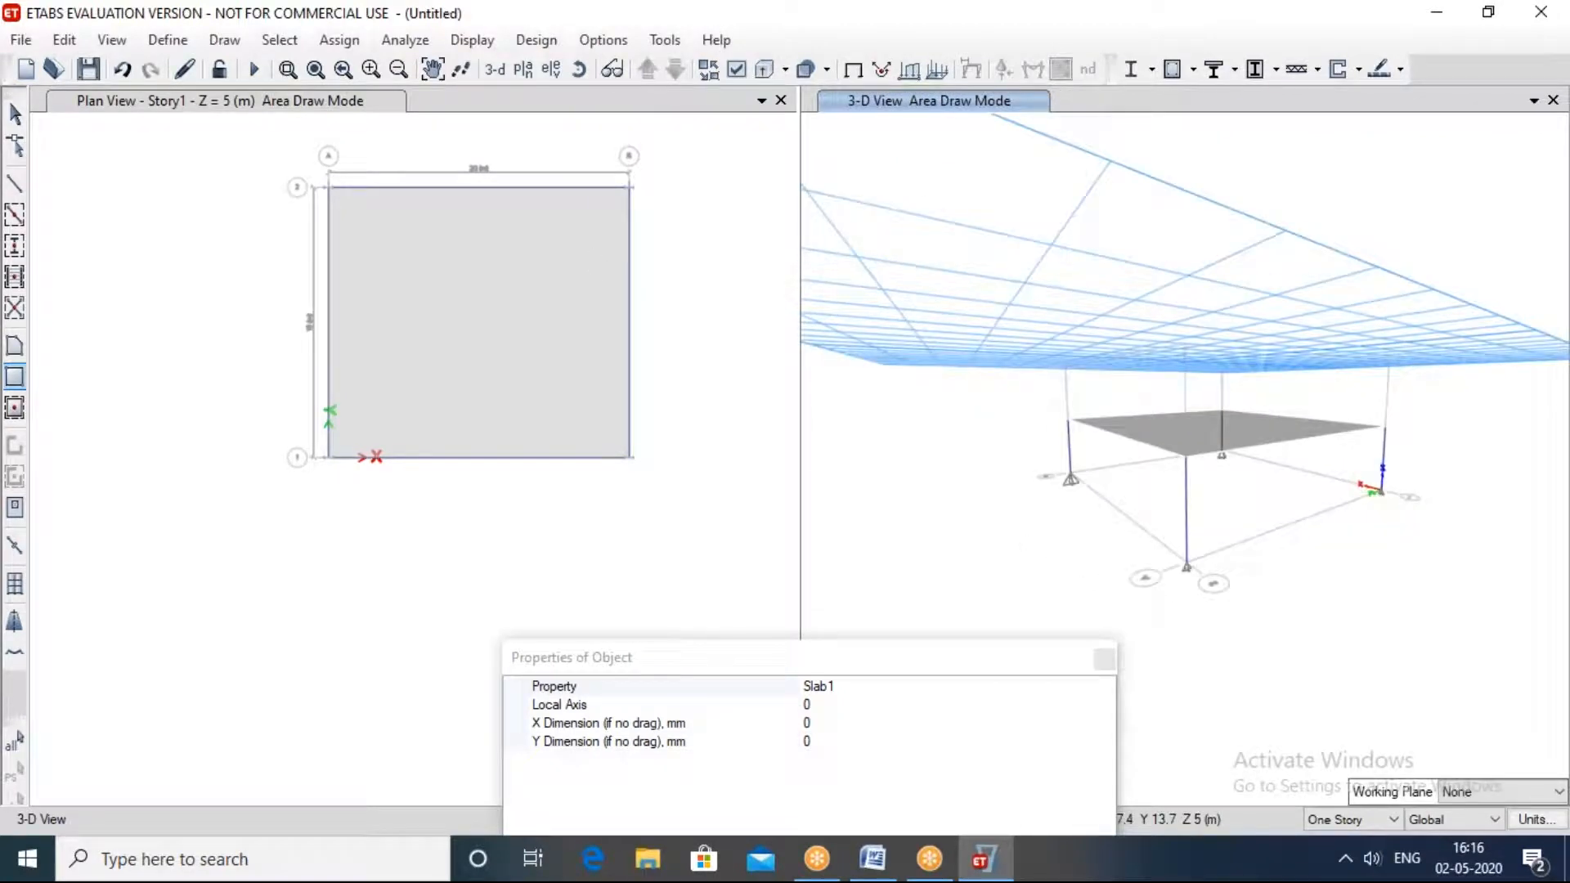
{"action": "middle_click_drag", "start_coordinate": [924, 458], "coordinate": [521, 477], "text": "shift"}
{"action": "left_click", "coordinate": [497, 505]}
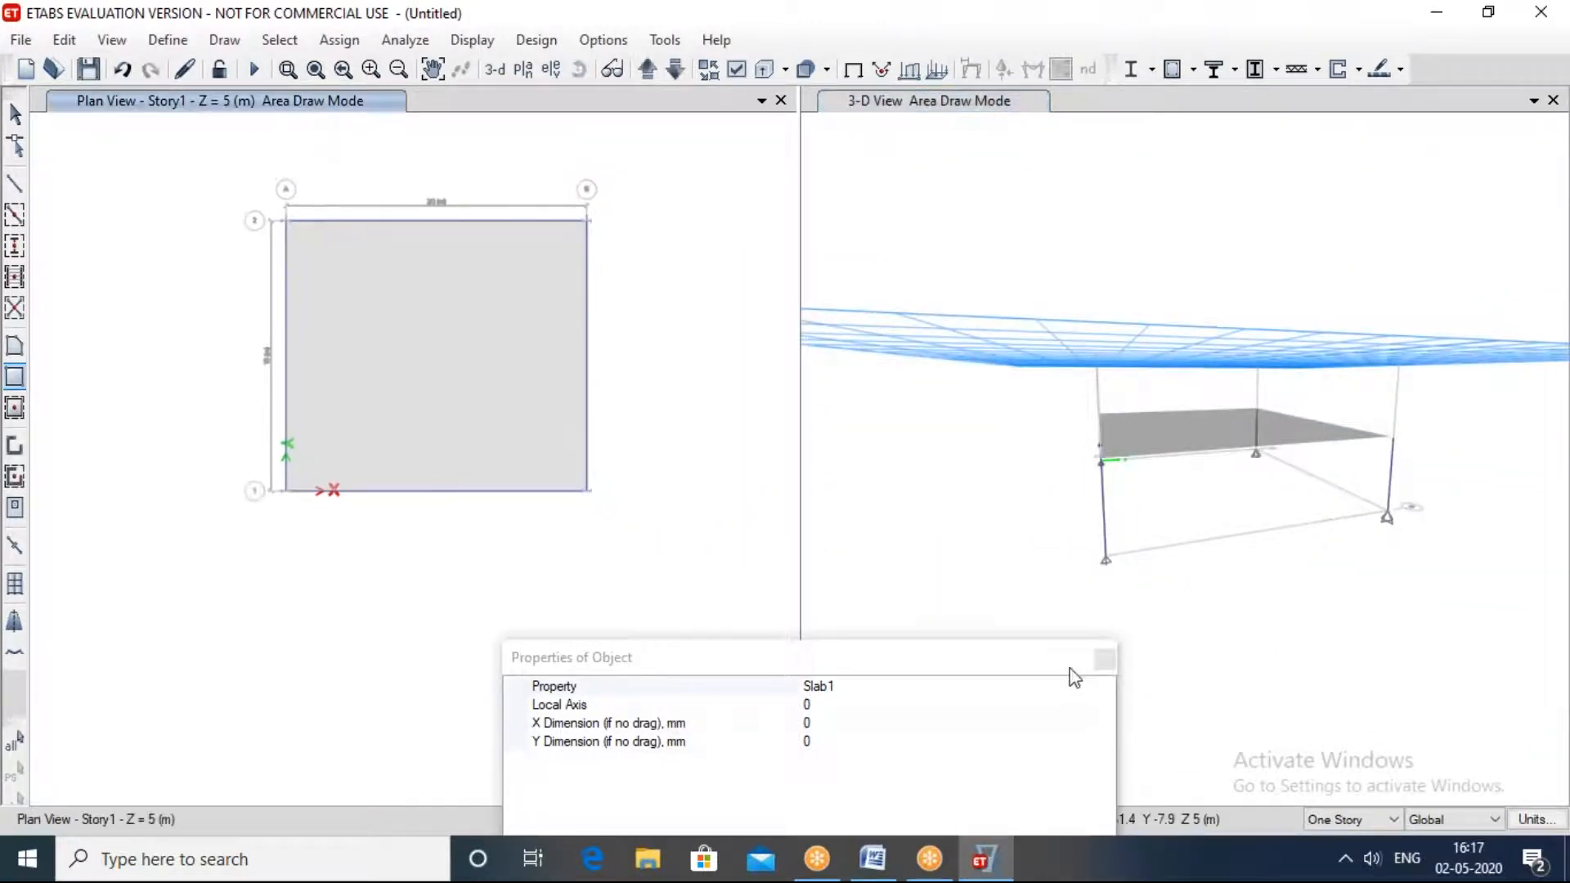
{"action": "left_click", "coordinate": [1105, 659]}
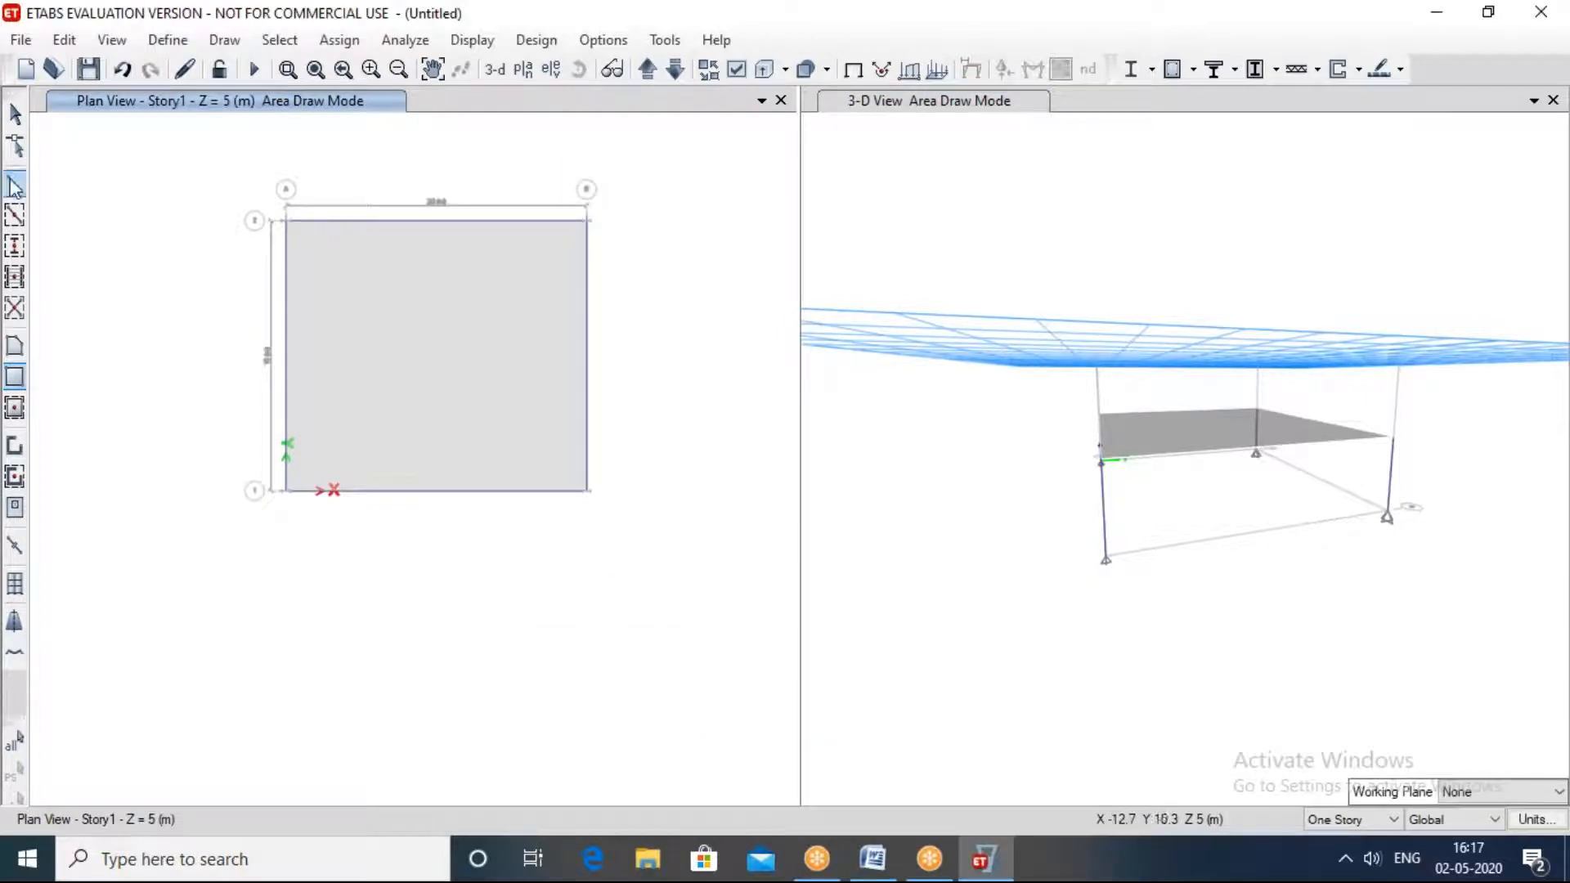
{"action": "mouse_move", "coordinate": [1068, 594]}
{"action": "middle_mouse_down", "text": "shift"}
{"action": "mouse_move", "coordinate": [1144, 564]}
{"action": "mouse_move", "coordinate": [1138, 609]}
{"action": "middle_mouse_up", "text": "shift"}
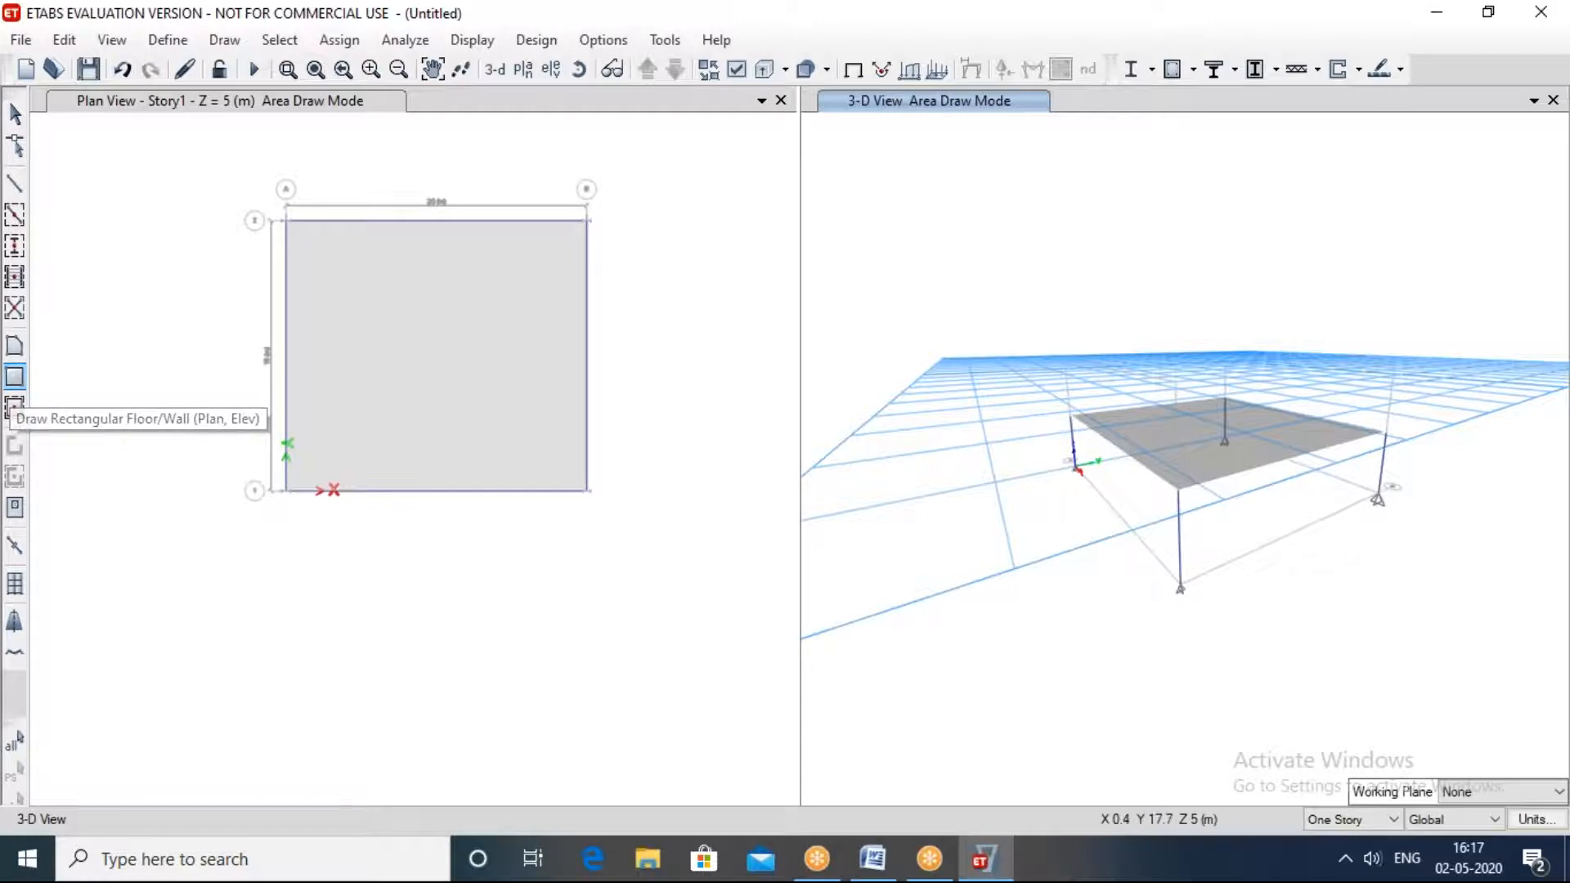
Step: Change the 3-D view window to the plan view of Story2
{"action": "left_click", "coordinate": [522, 71]}
{"action": "left_click", "coordinate": [650, 360]}
{"action": "left_click", "coordinate": [653, 368]}
{"action": "left_click", "coordinate": [658, 352]}
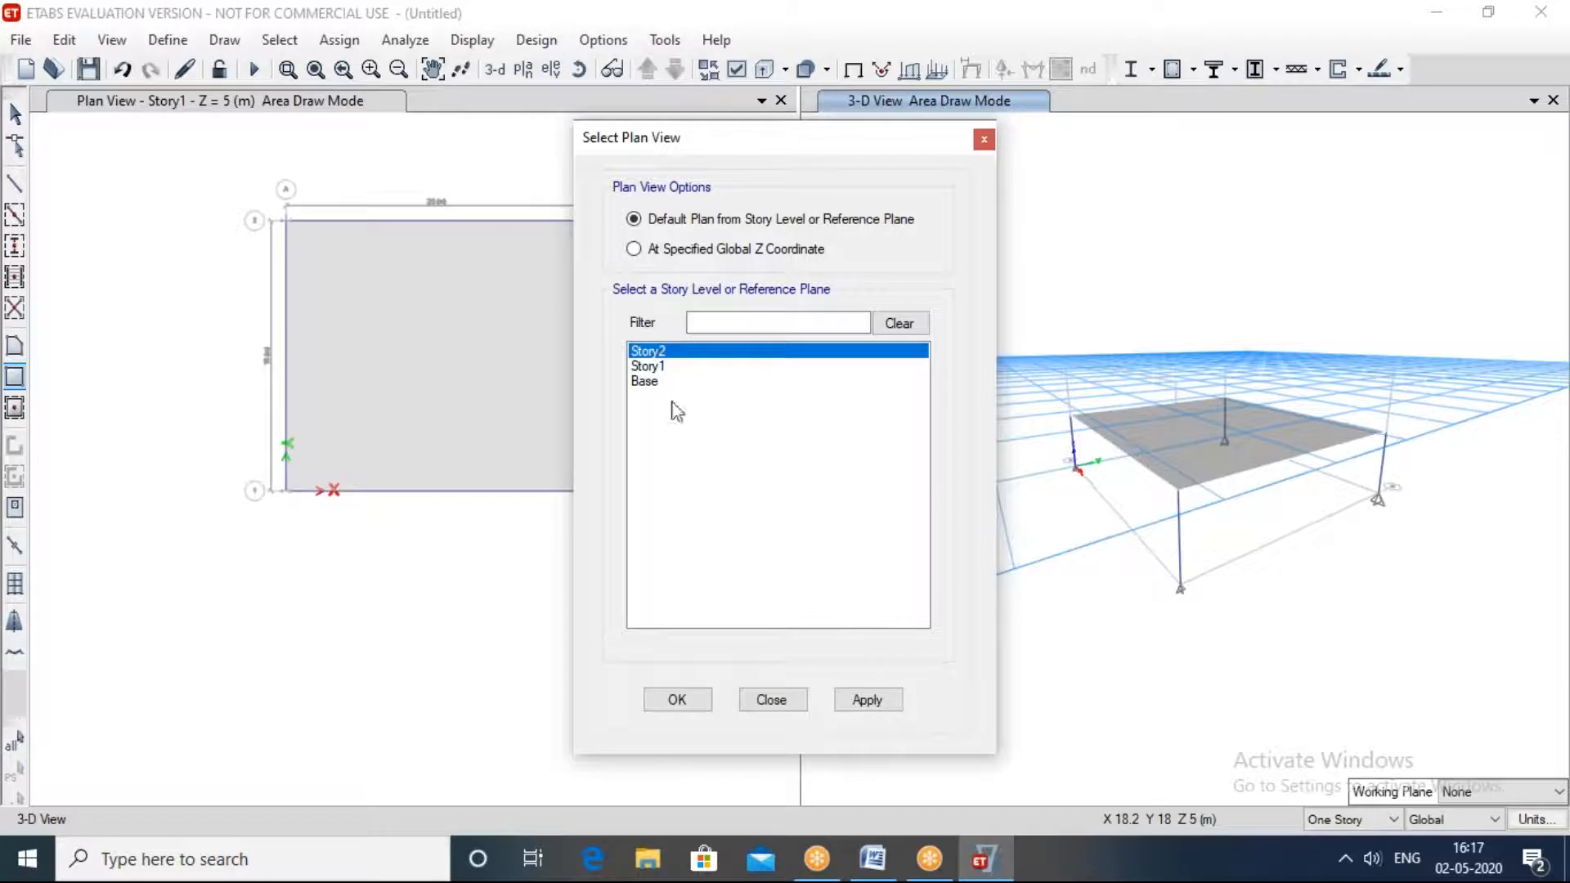
{"action": "left_click", "coordinate": [885, 705]}
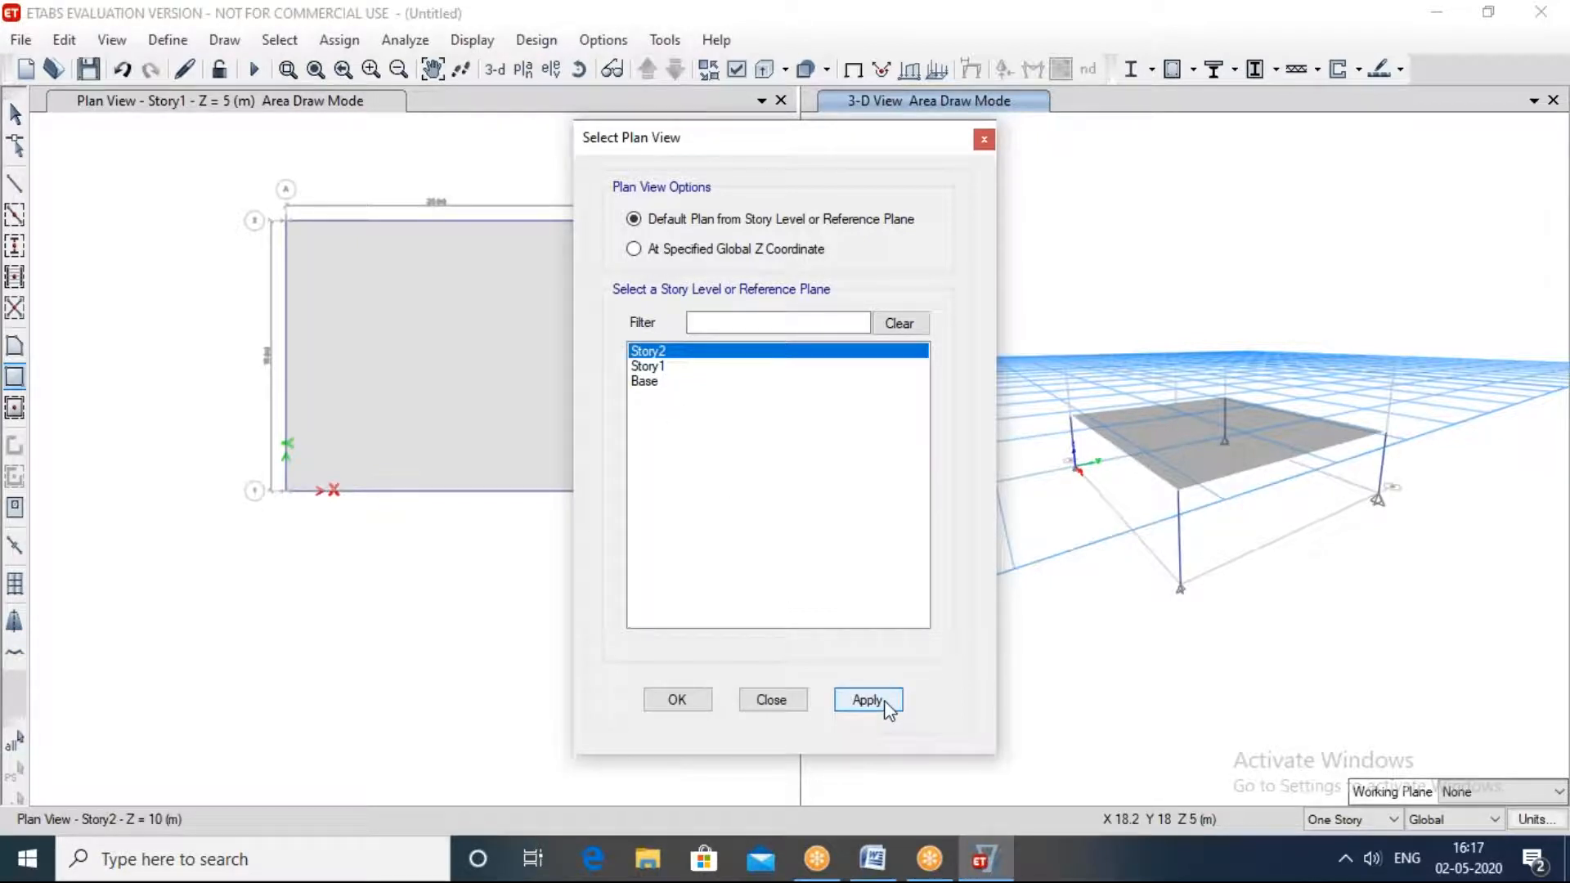
{"action": "left_click", "coordinate": [887, 705]}
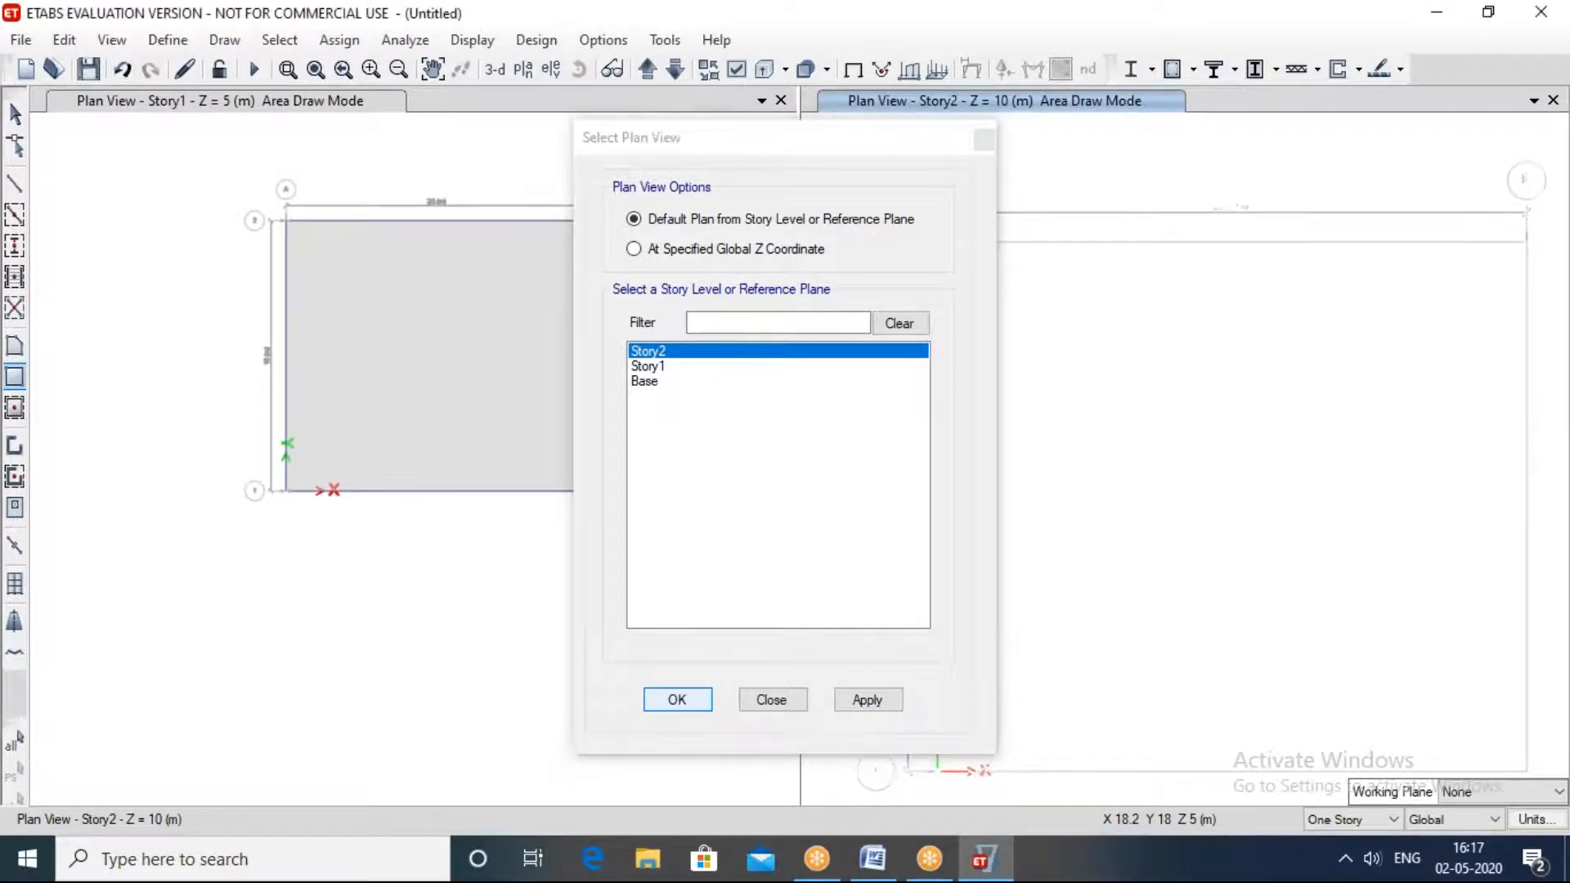
{"action": "left_click", "coordinate": [677, 700]}
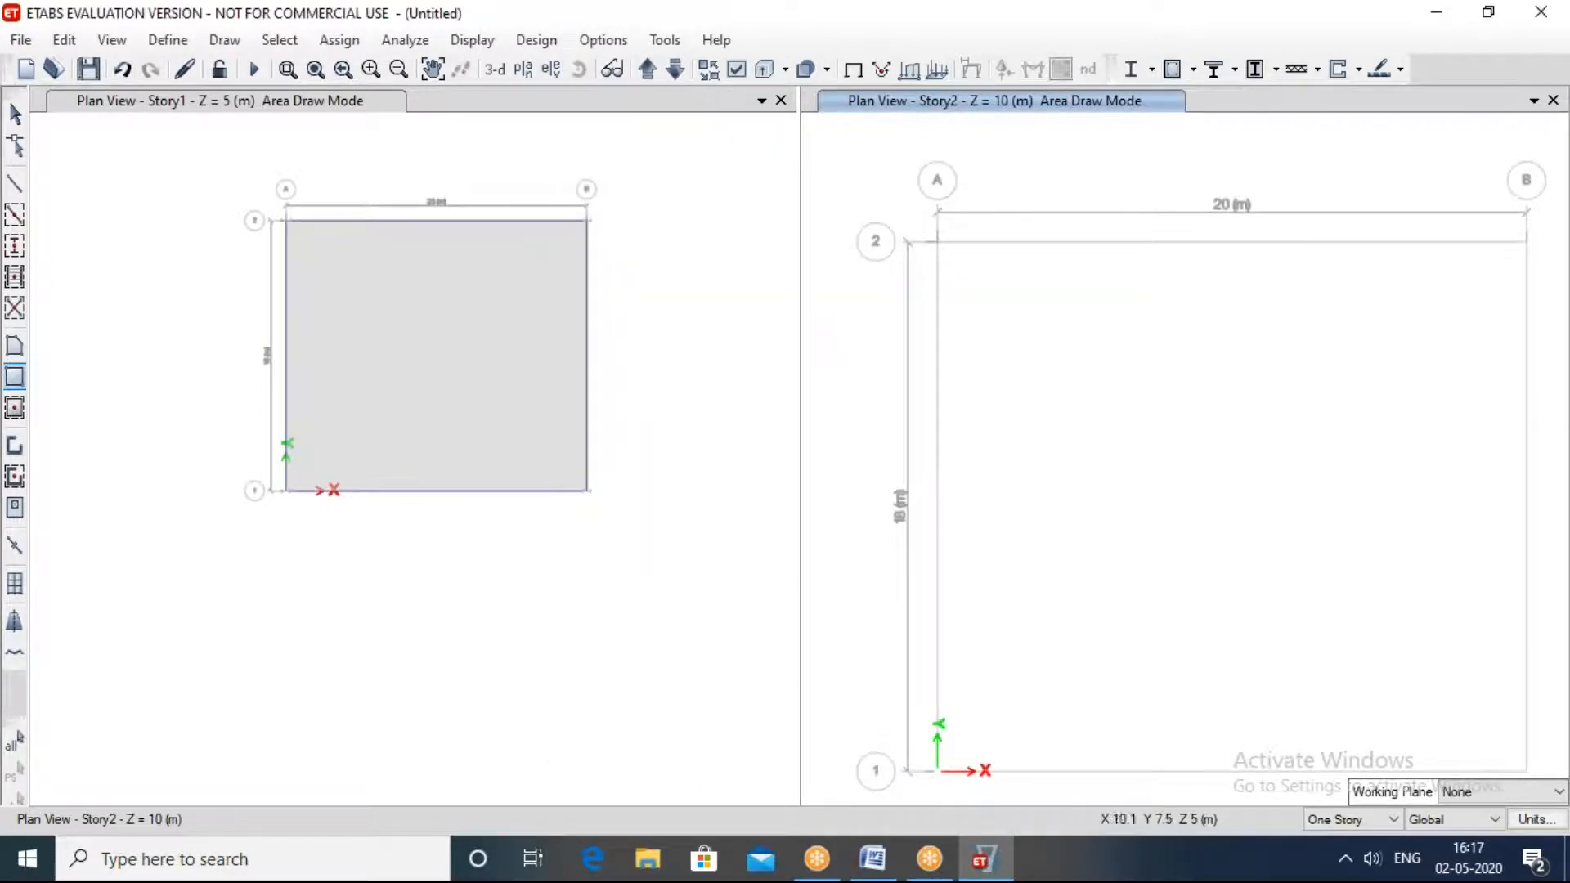
Step: Try placing an A-LatCol column above grid line 2 in the Story2 plan, and return that window to the 3-D view
{"action": "left_click", "coordinate": [14, 245]}
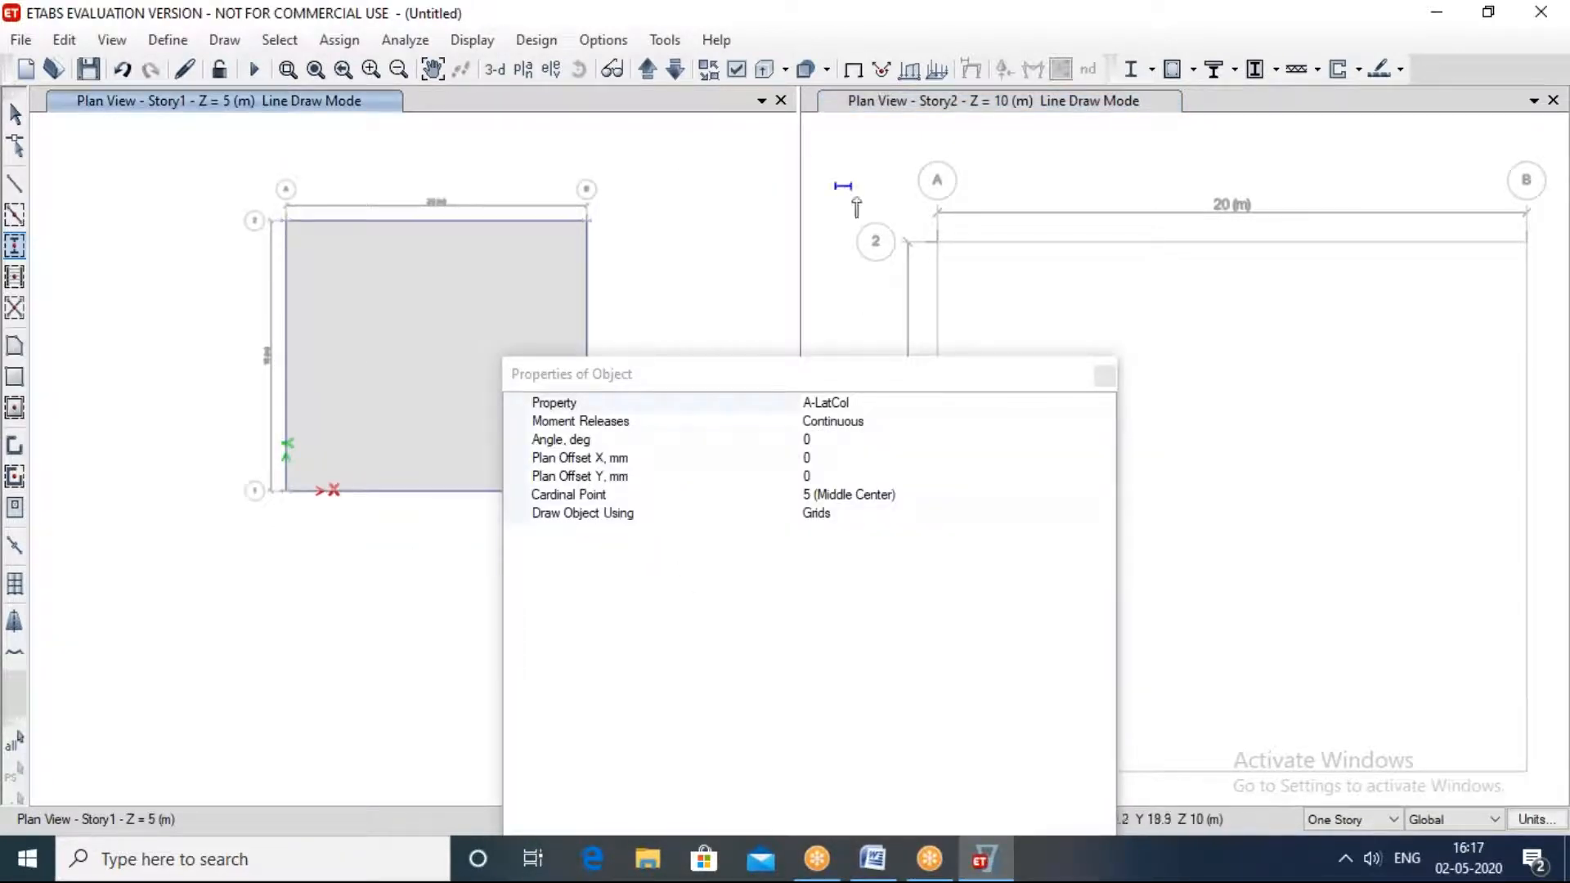
{"action": "left_click", "coordinate": [1104, 376]}
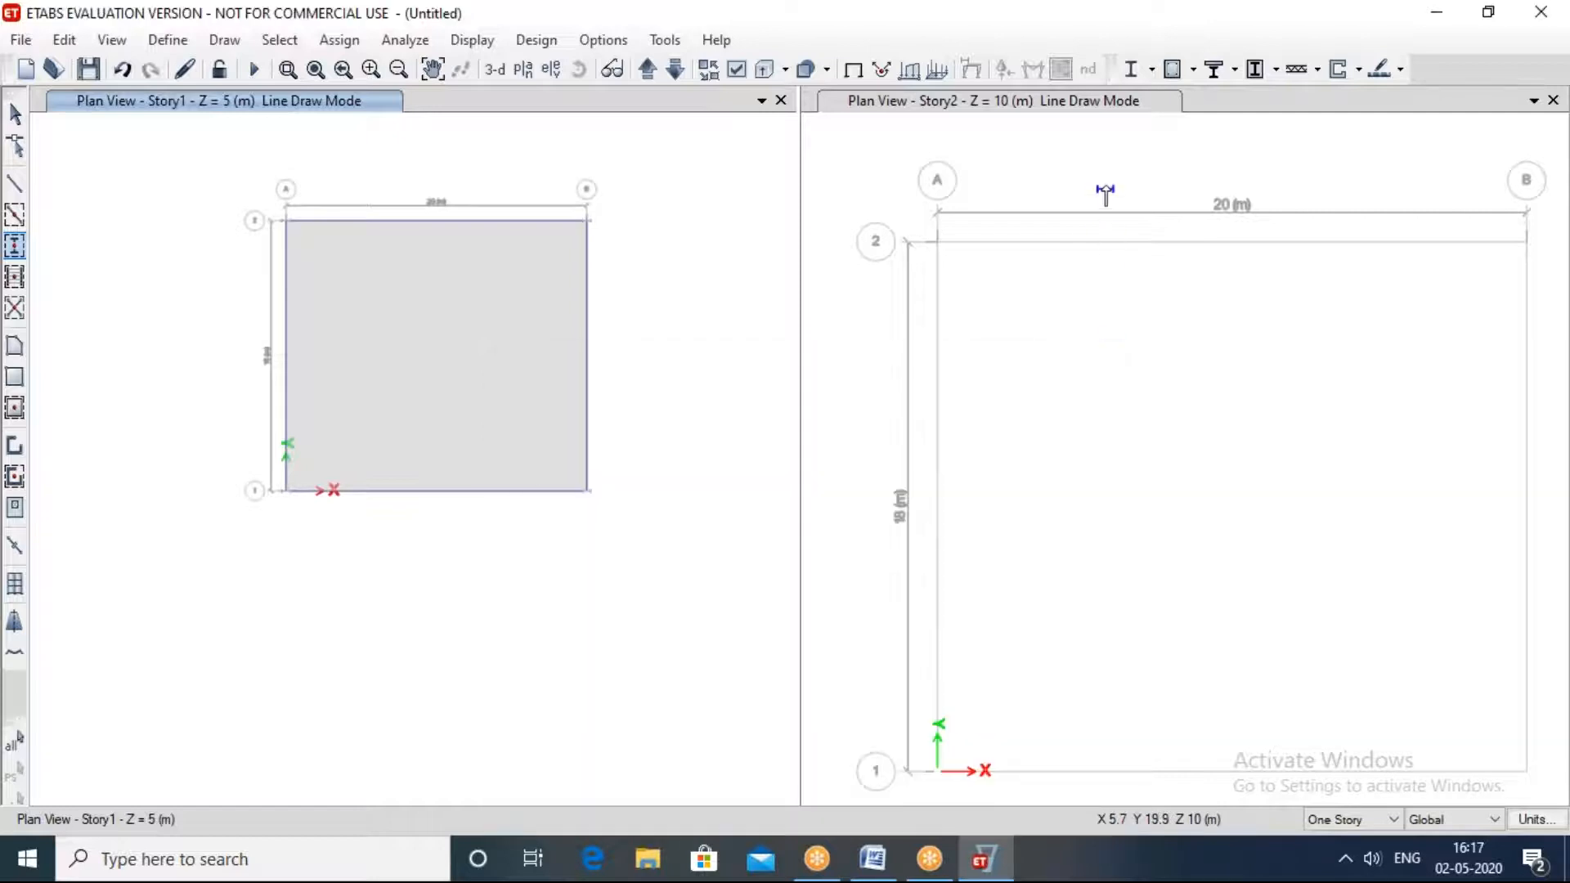
{"action": "left_click", "coordinate": [1104, 182]}
{"action": "left_click", "coordinate": [495, 69]}
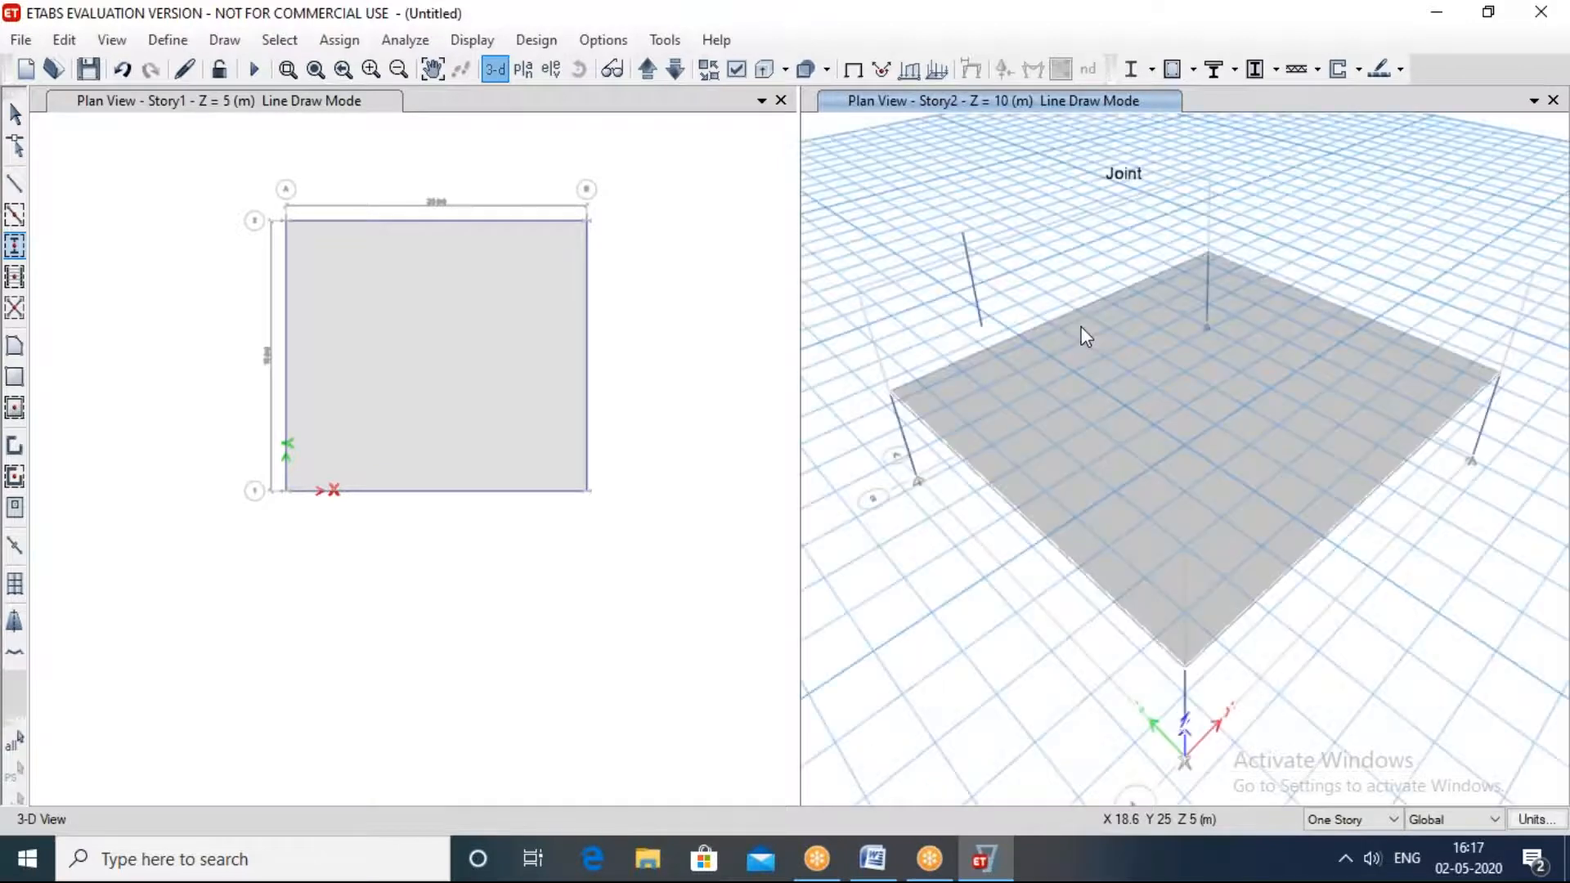
{"action": "middle_click_drag", "start_coordinate": [1396, 616], "coordinate": [740, 490]}
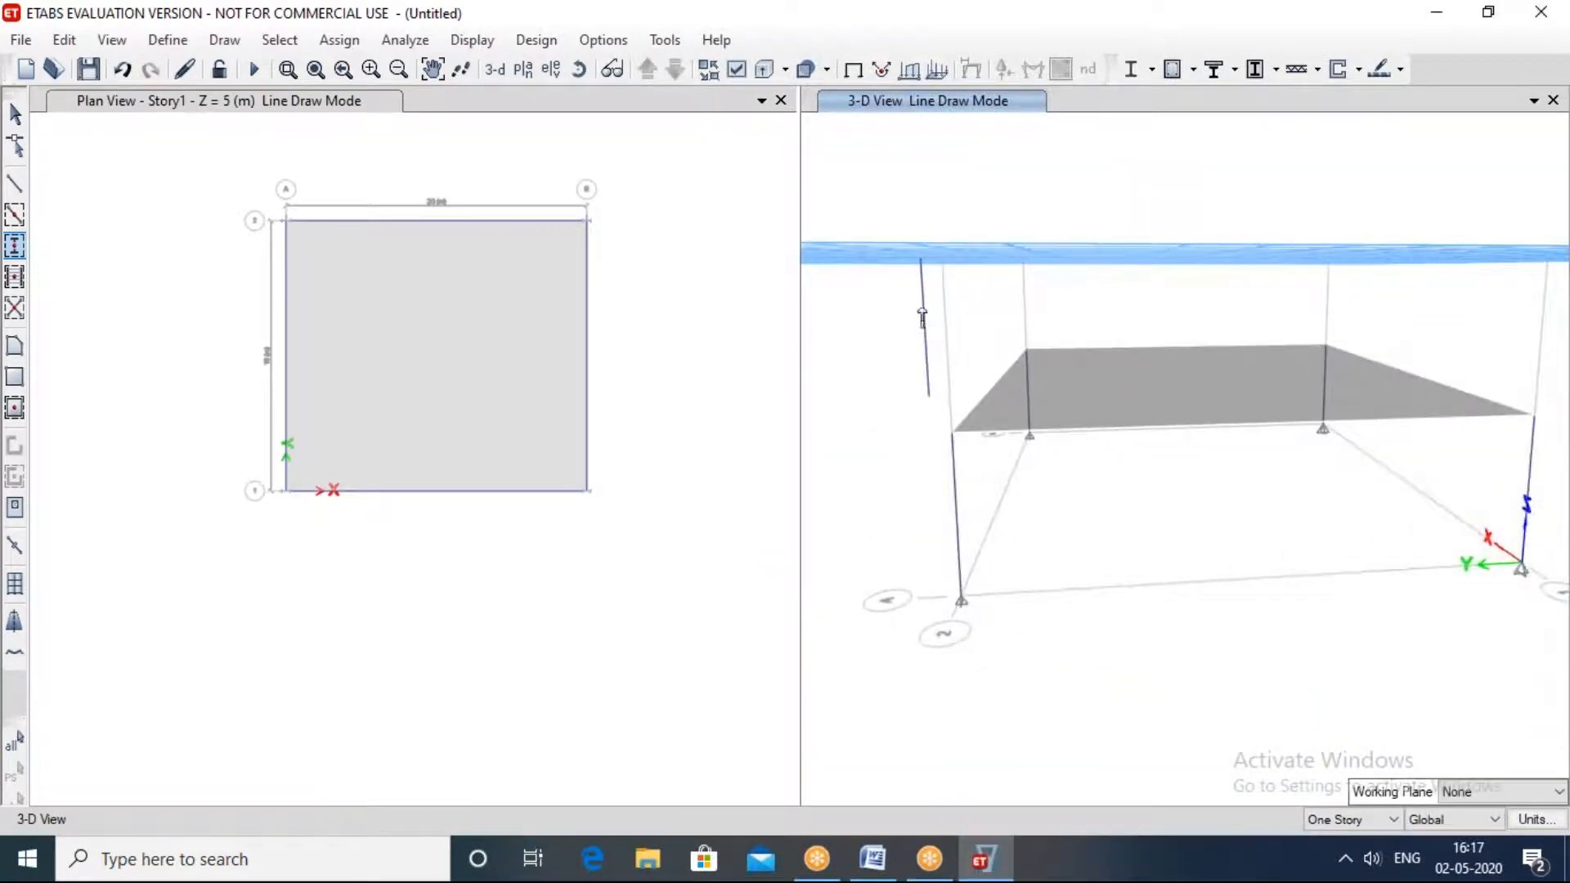
Step: Remove the stray column outside the grid and cancel the request to save the model
{"action": "key", "text": "Escape"}
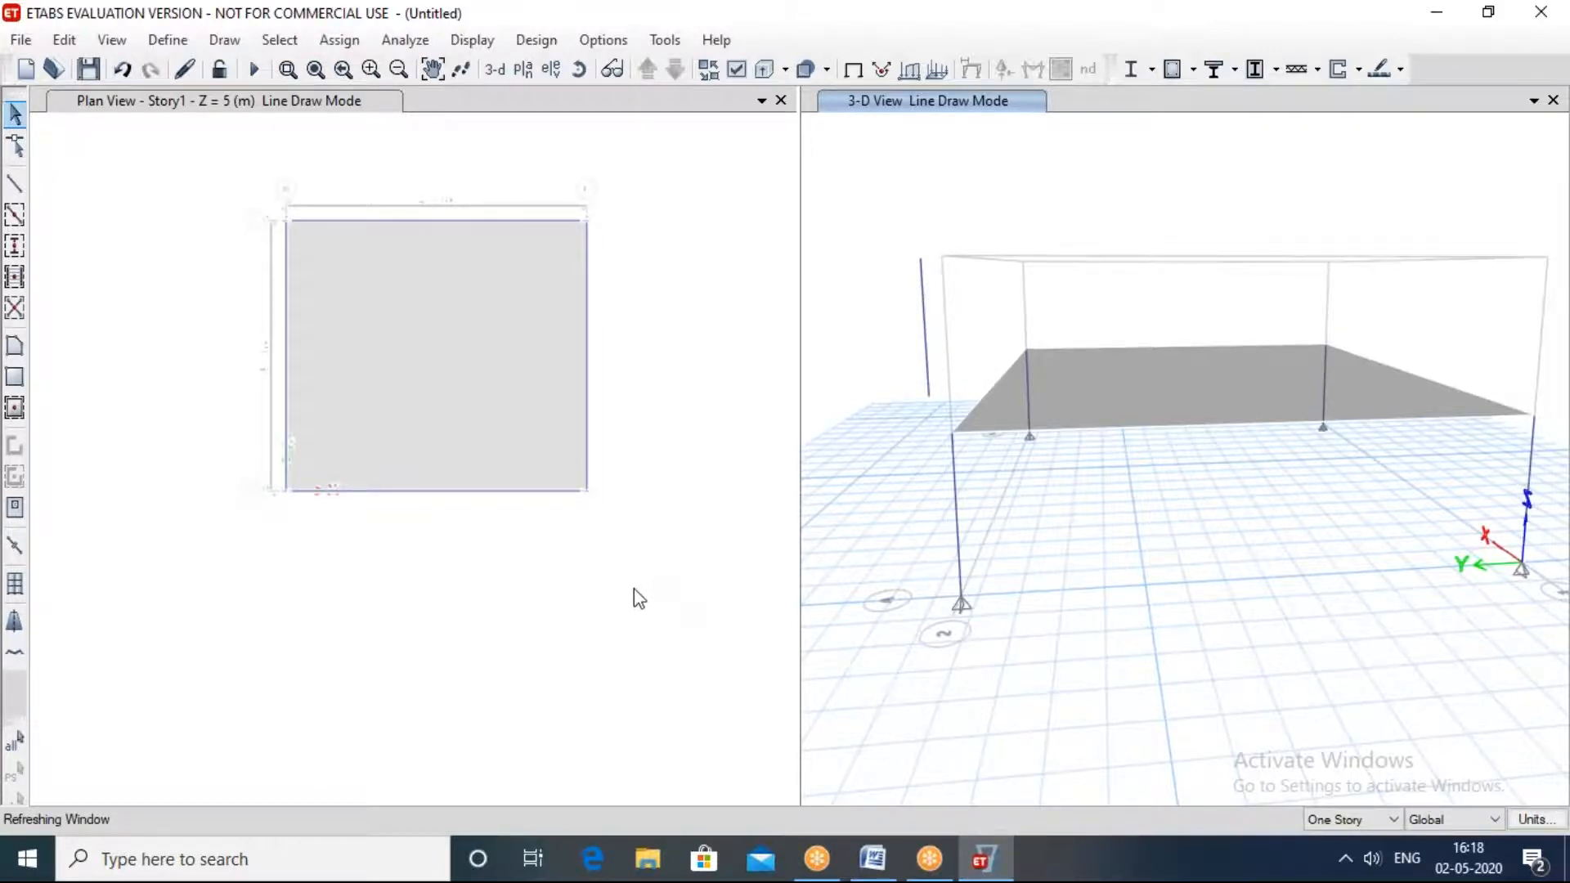
{"action": "left_click", "coordinate": [851, 515]}
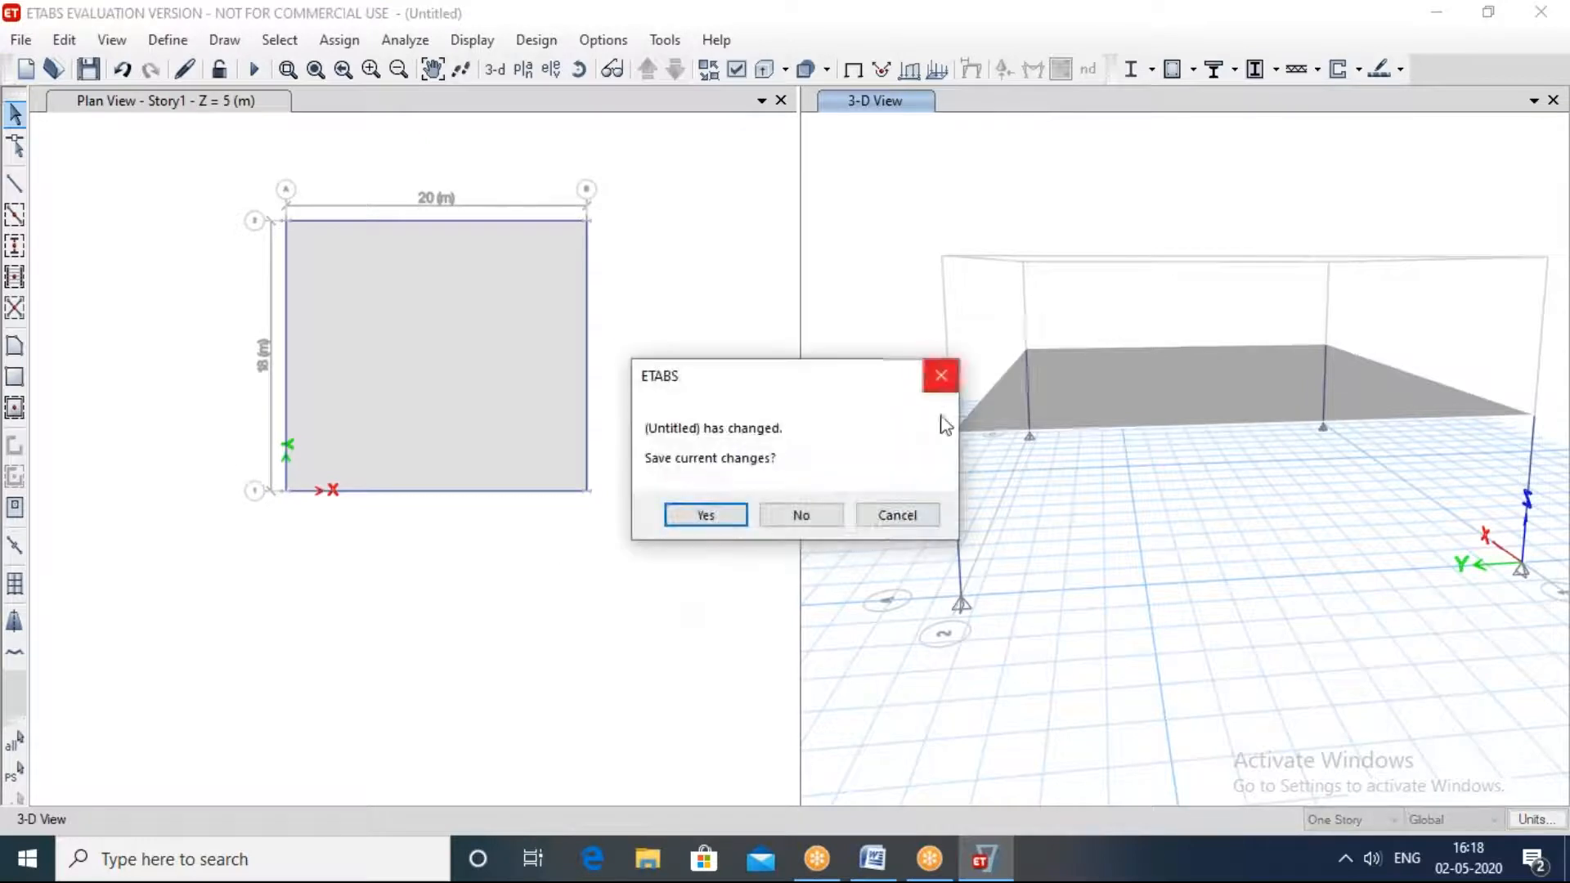
{"action": "left_click", "coordinate": [895, 515]}
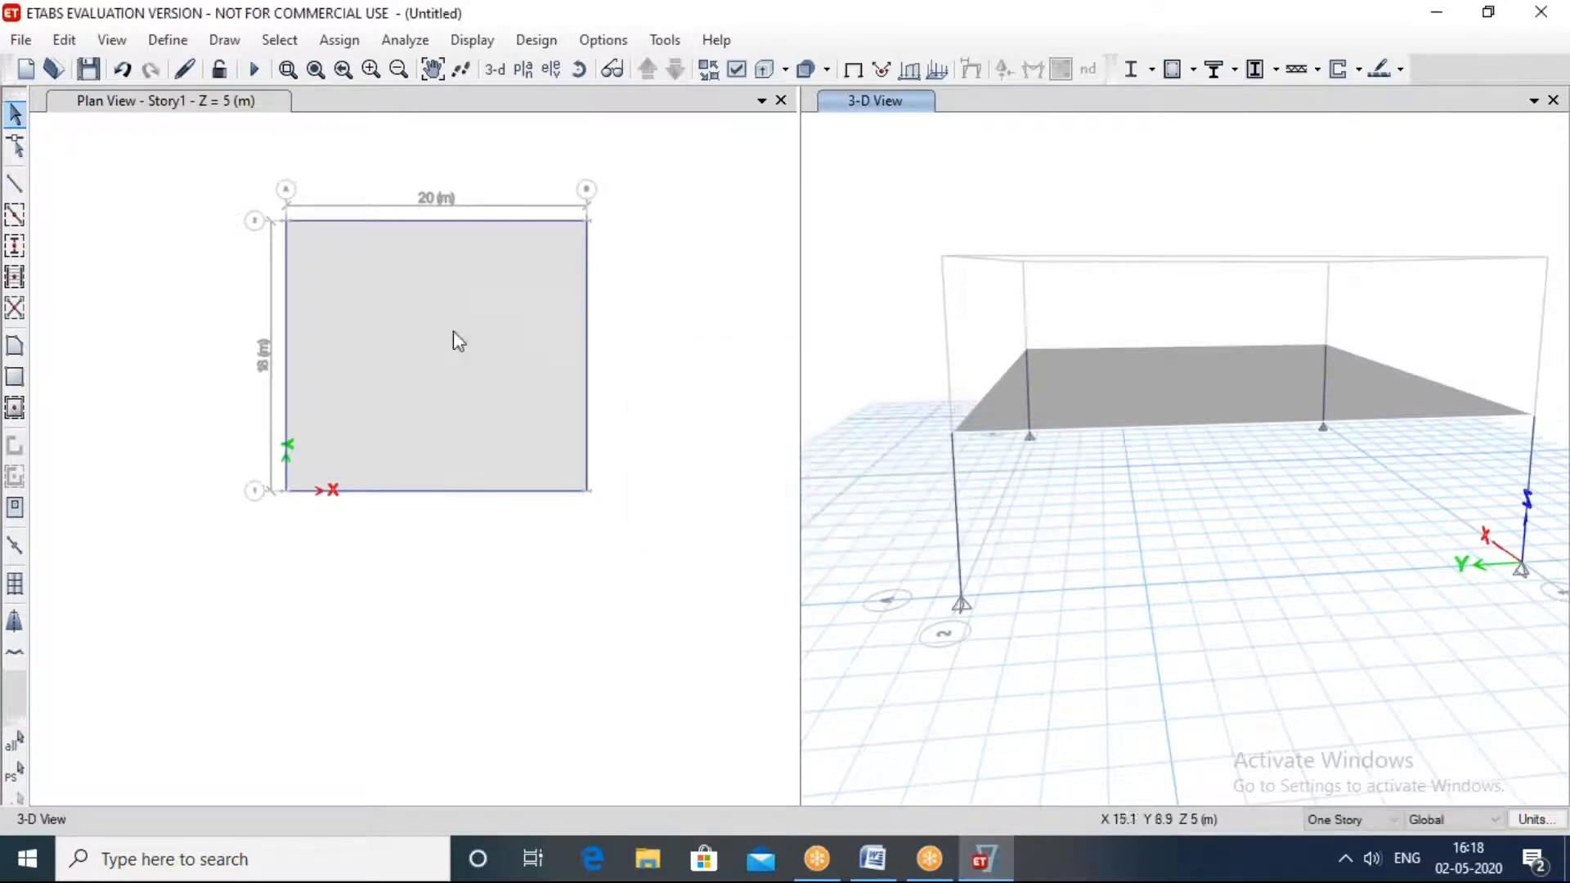
Step: Try to quick-draw A-LatCol columns with the Story1 plan active, and leave the draw mode
{"action": "left_click", "coordinate": [15, 247]}
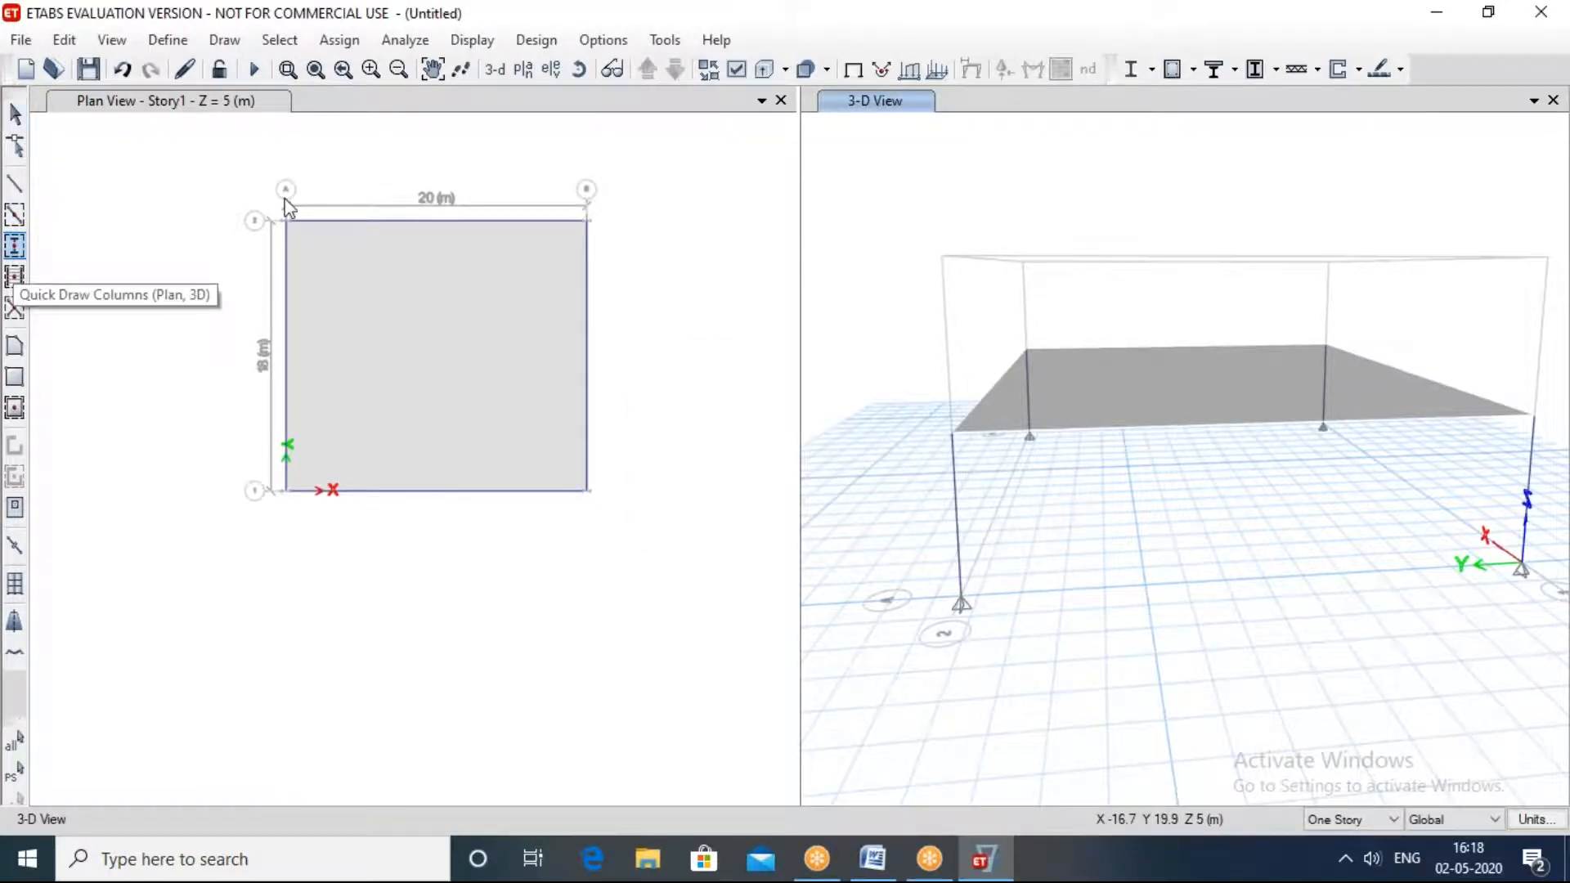
{"action": "left_click", "coordinate": [215, 160]}
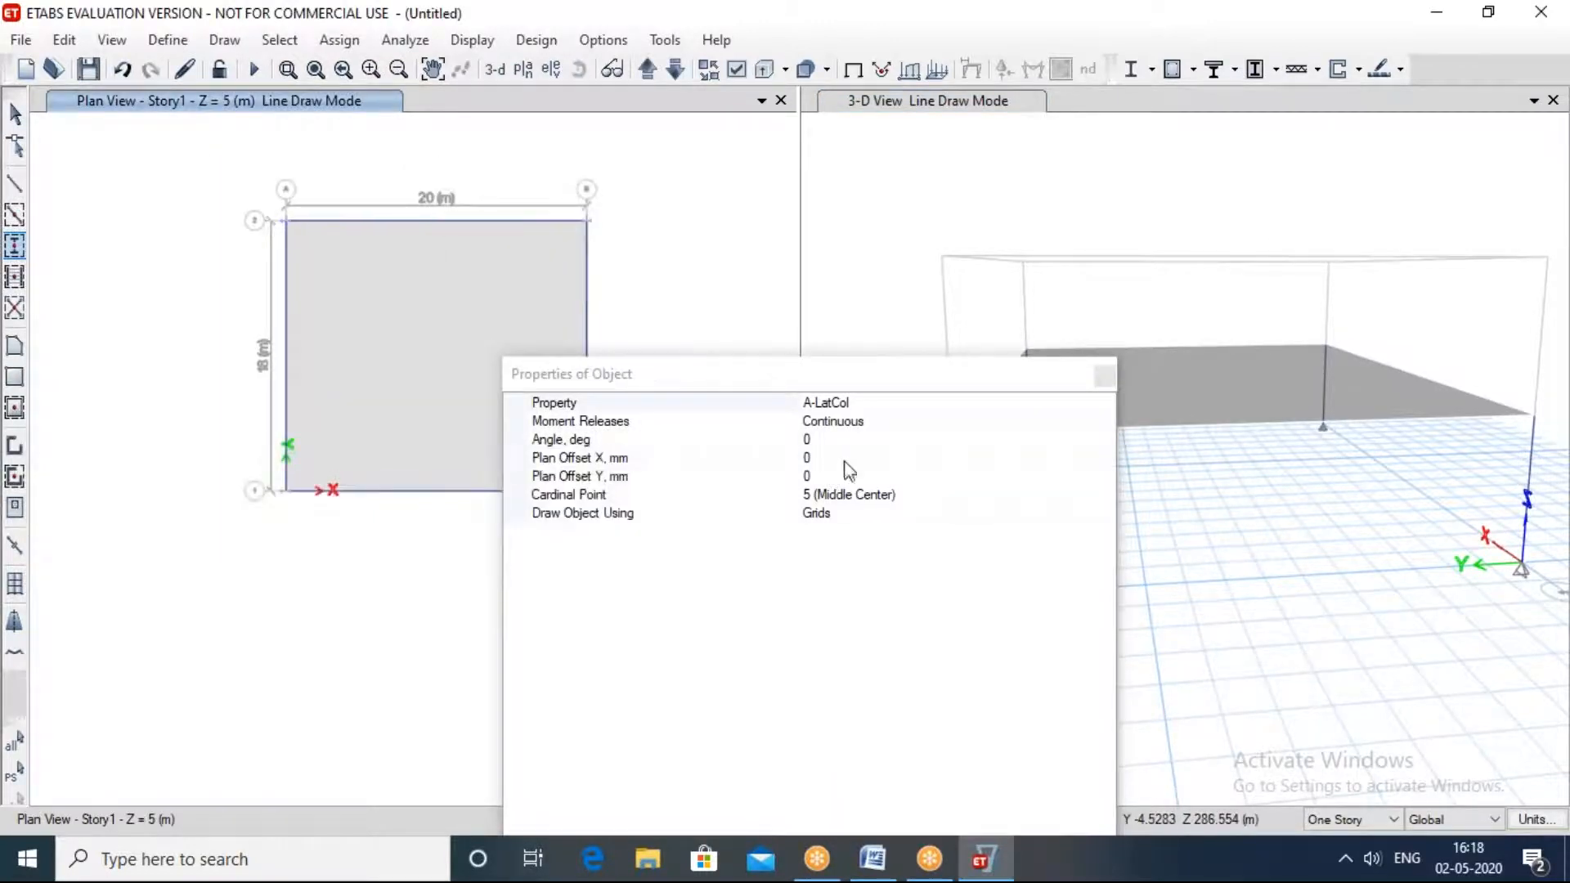
{"action": "left_click", "coordinate": [1104, 376]}
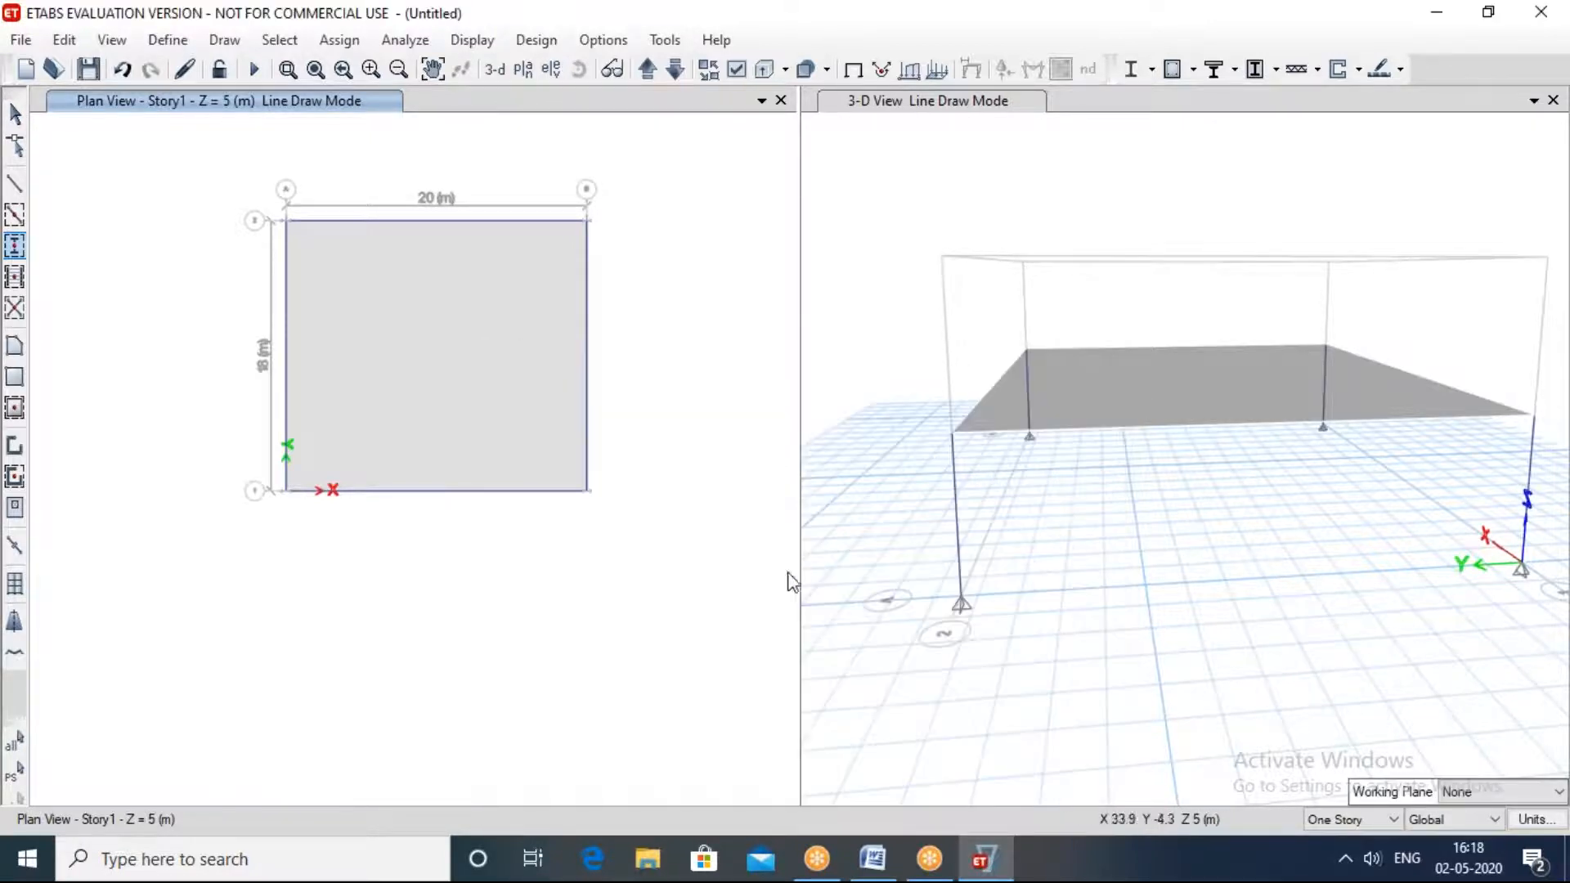
{"action": "left_click", "coordinate": [986, 491]}
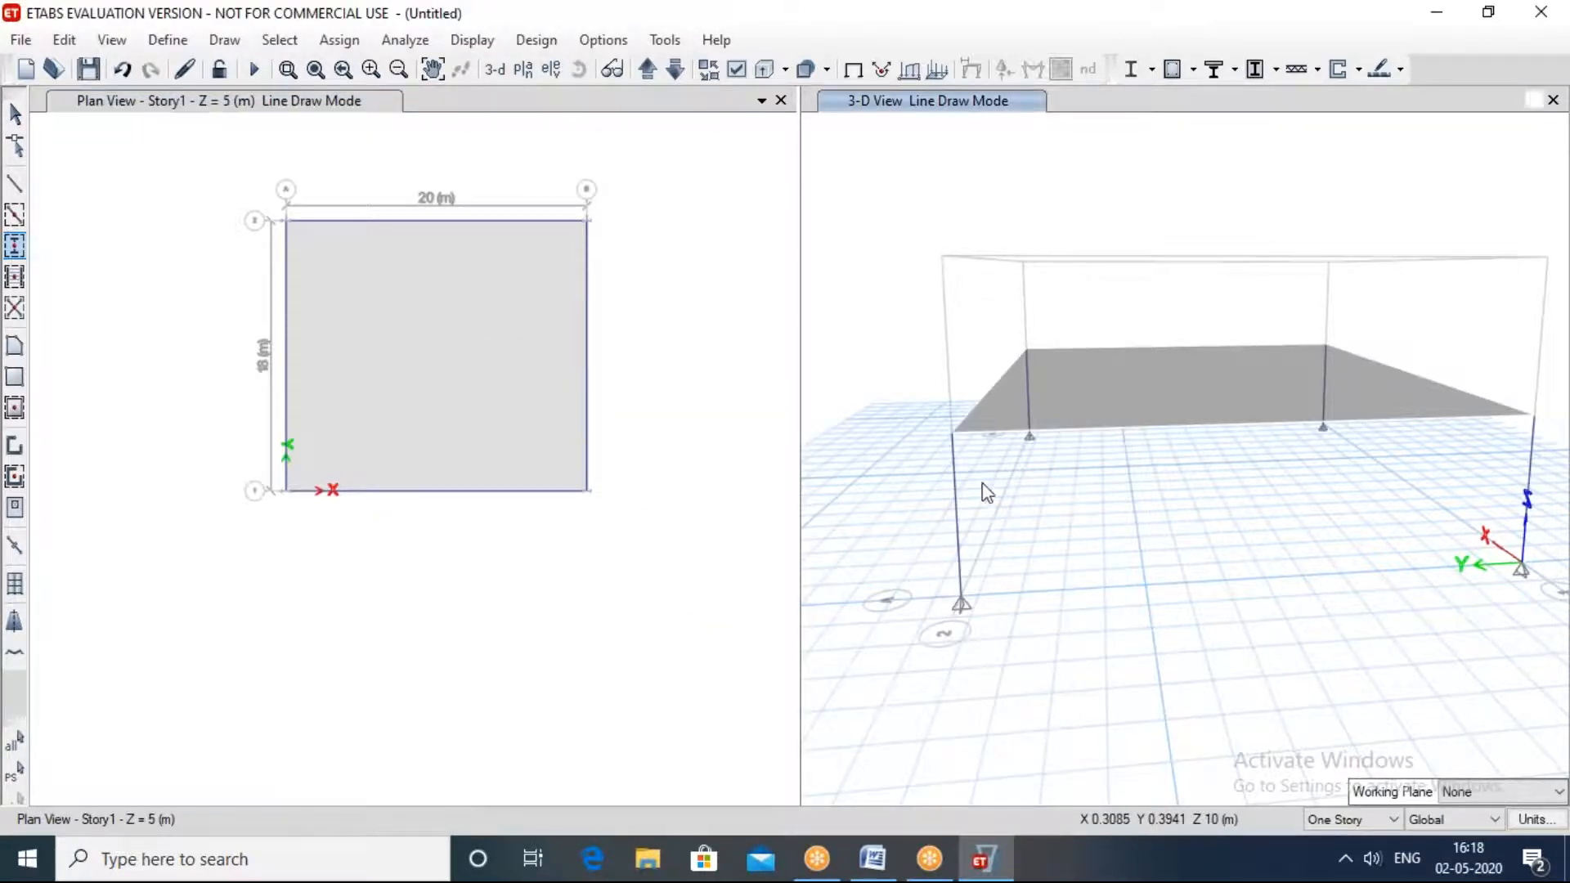
{"action": "middle_click_drag", "start_coordinate": [986, 493], "coordinate": [818, 547], "text": "shift"}
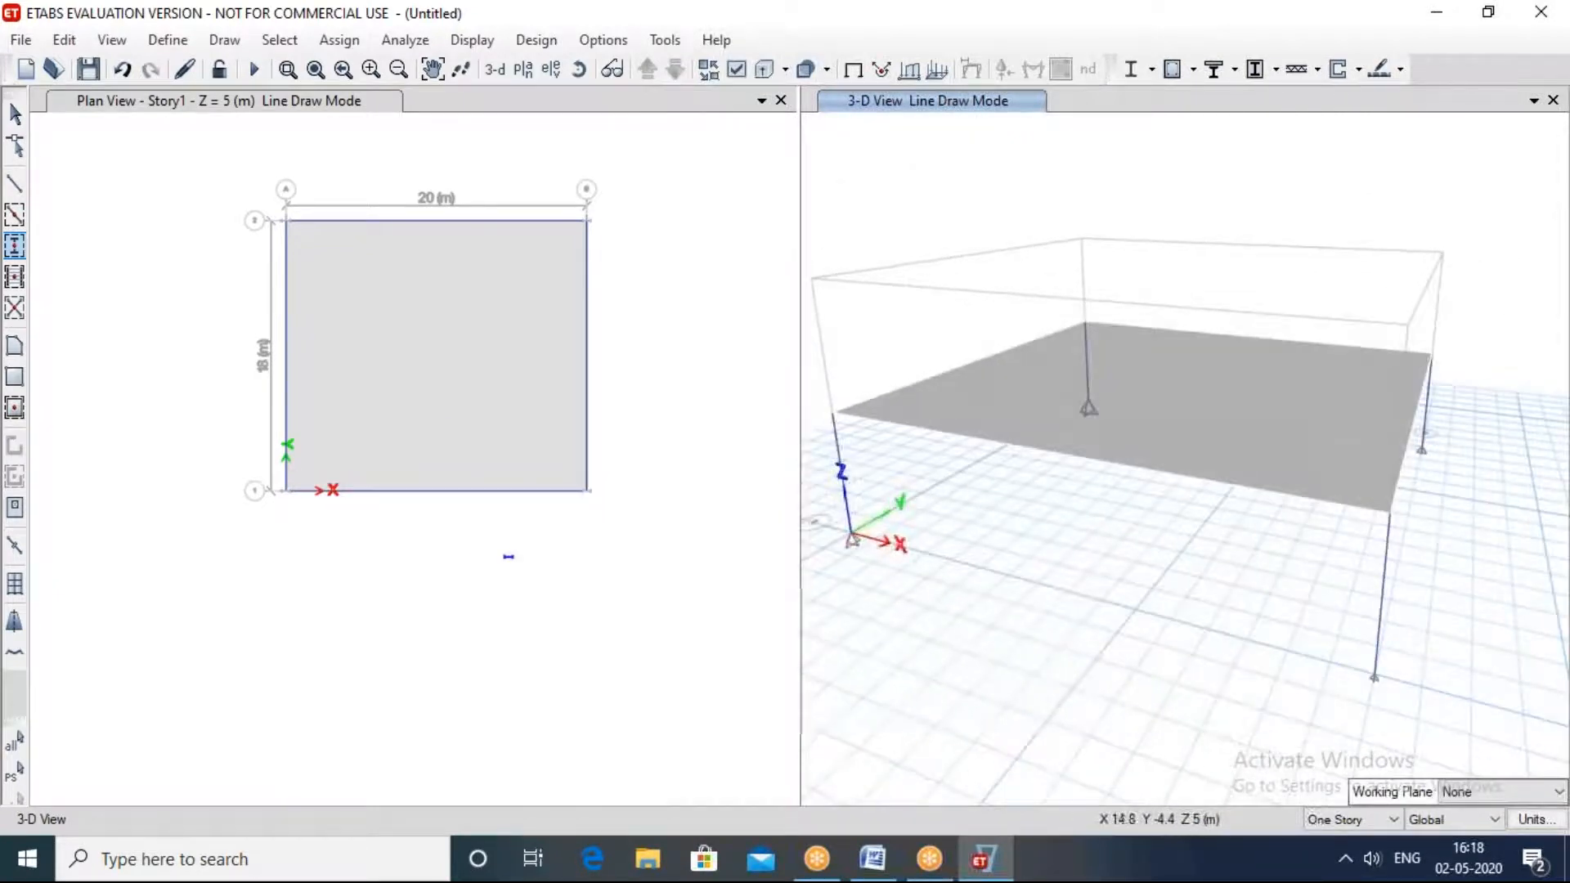
{"action": "key", "text": "Escape"}
{"action": "mouse_move", "coordinate": [1272, 462]}
{"action": "middle_mouse_down", "text": "shift"}
{"action": "mouse_move", "coordinate": [1213, 449]}
{"action": "mouse_move", "coordinate": [1044, 469]}
{"action": "mouse_move", "coordinate": [848, 335]}
{"action": "middle_mouse_up", "text": "shift"}
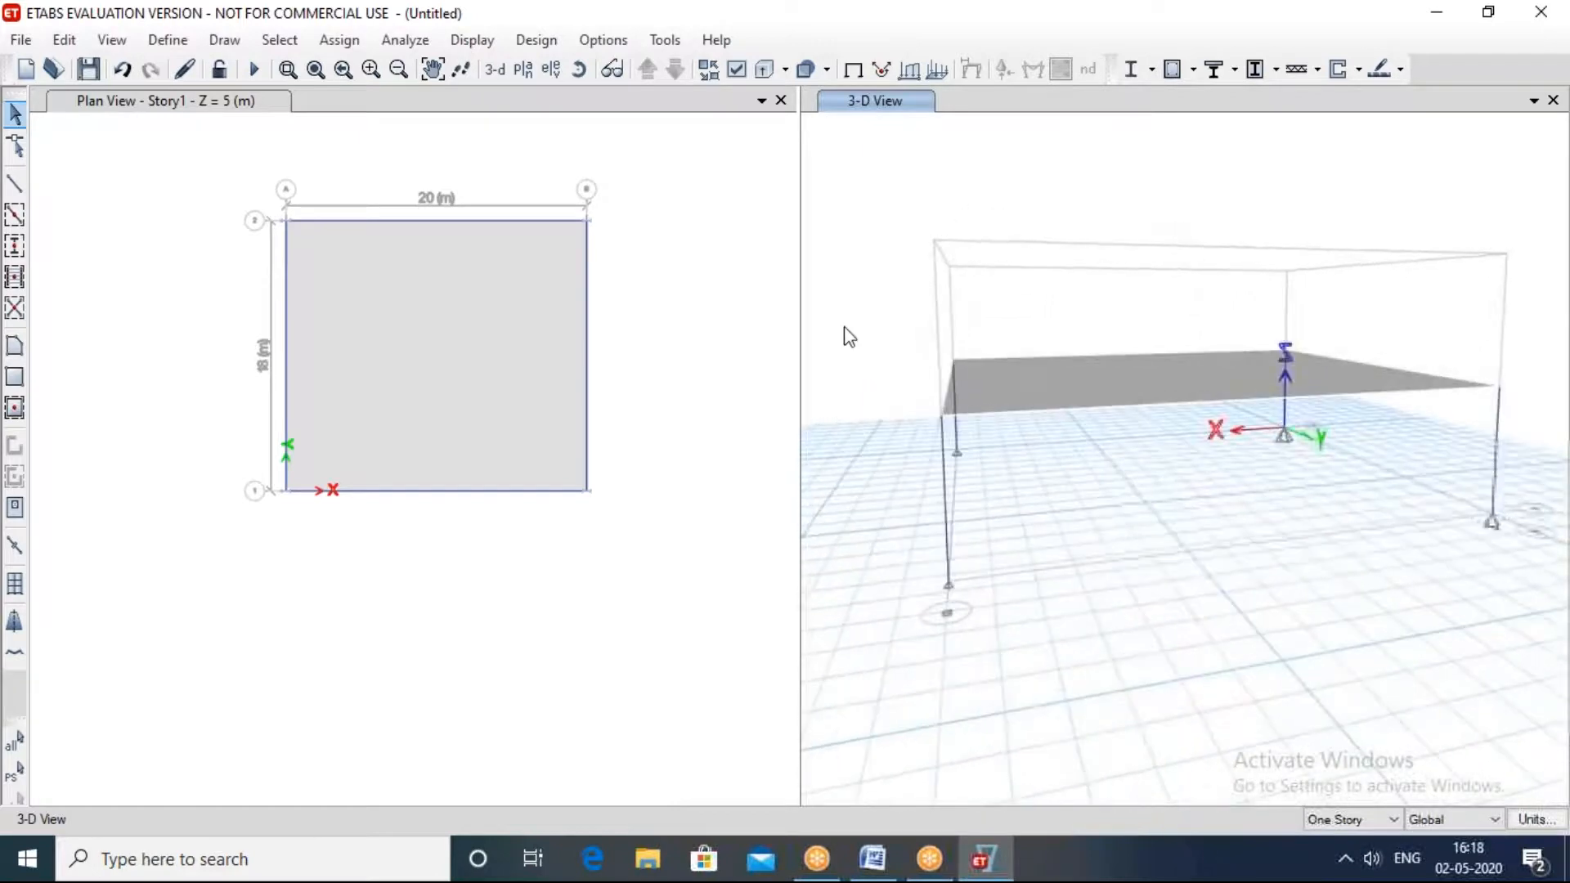
Step: Change the 3-D view window to the plan view of Story1
{"action": "left_click", "coordinate": [523, 71]}
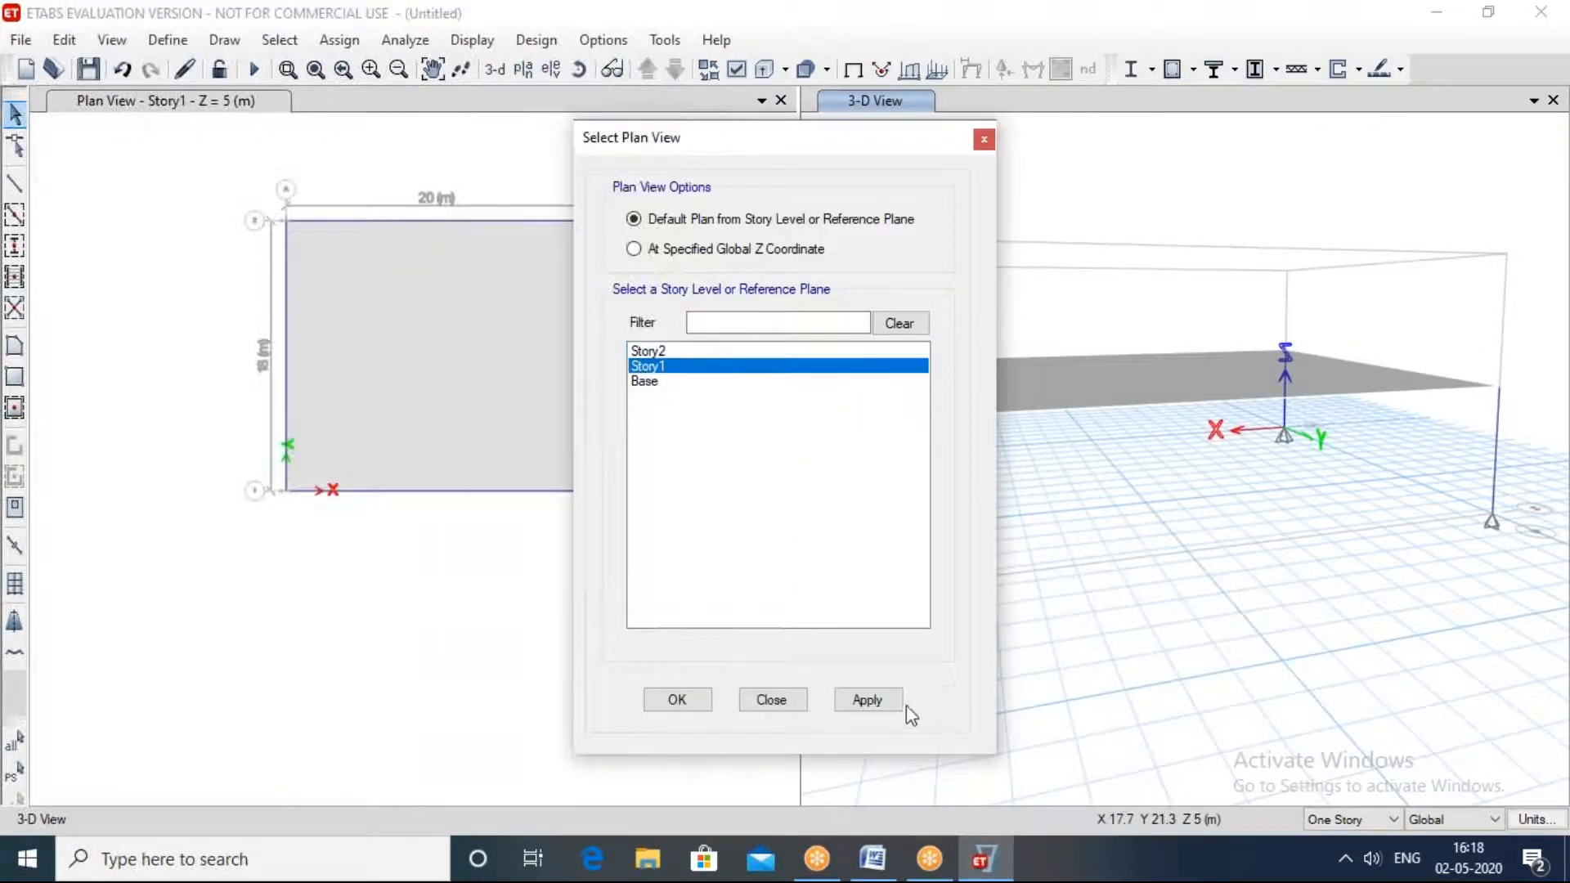
{"action": "left_click", "coordinate": [894, 705]}
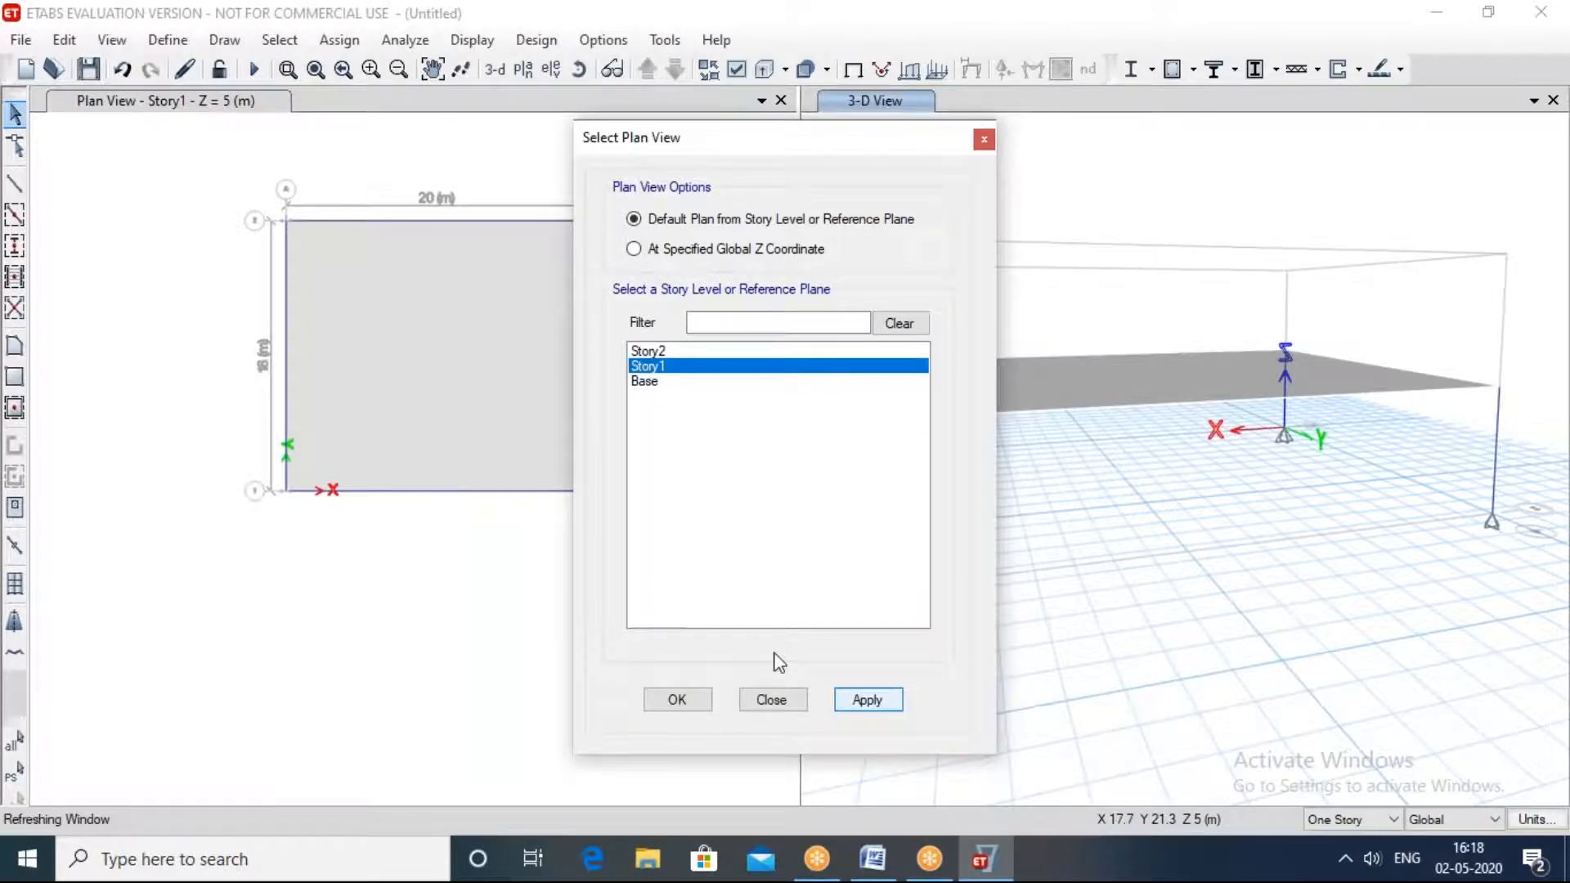
{"action": "left_click", "coordinate": [685, 702]}
{"action": "left_click", "coordinate": [705, 703]}
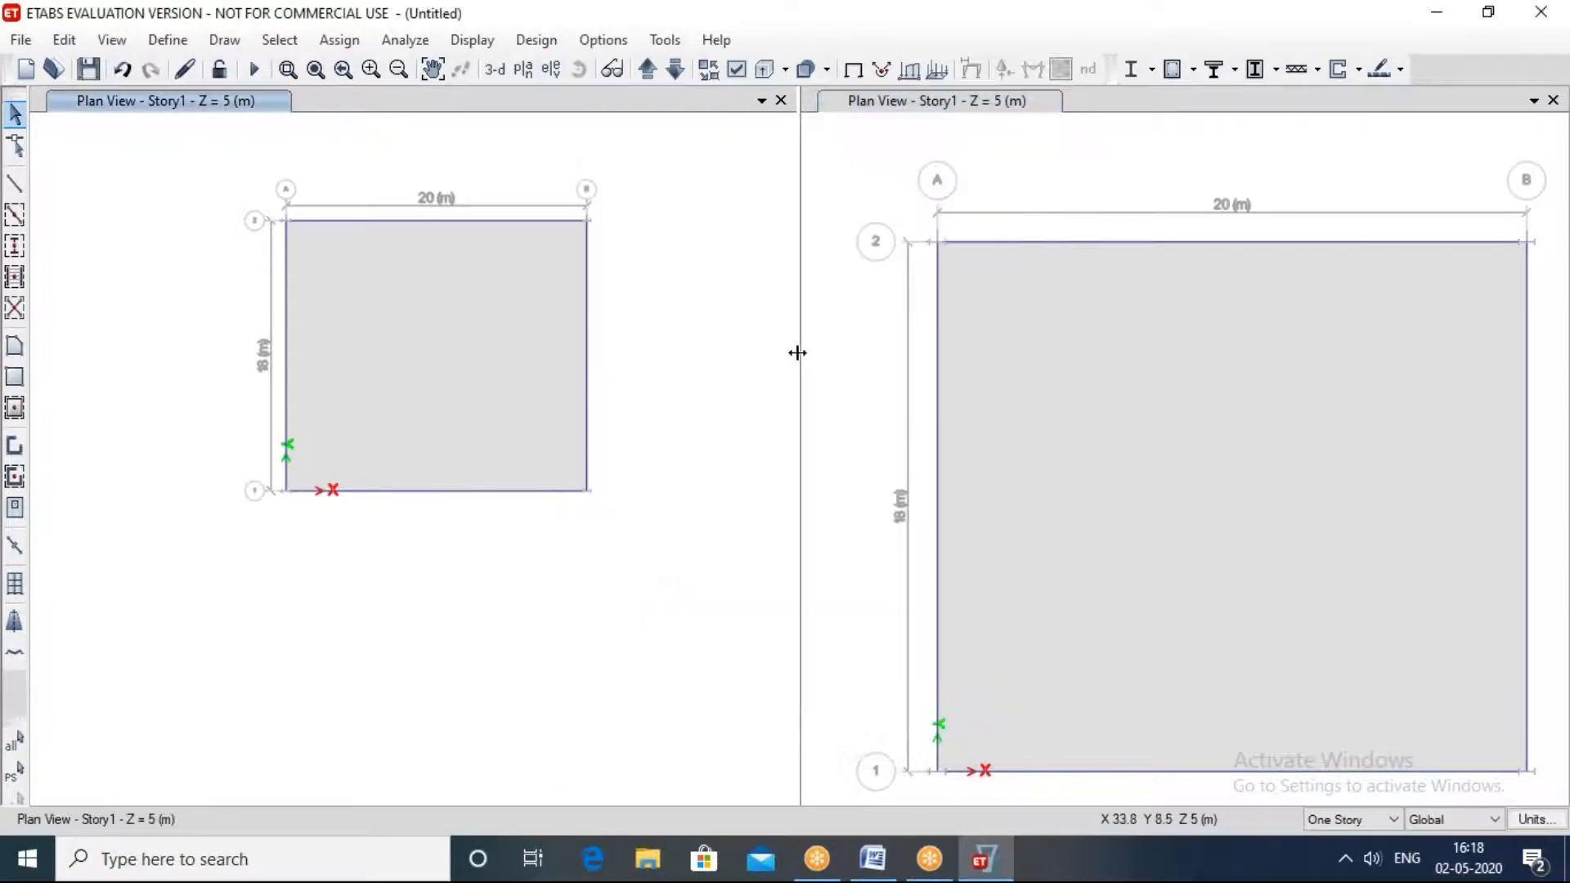
{"action": "left_click", "coordinate": [1428, 175]}
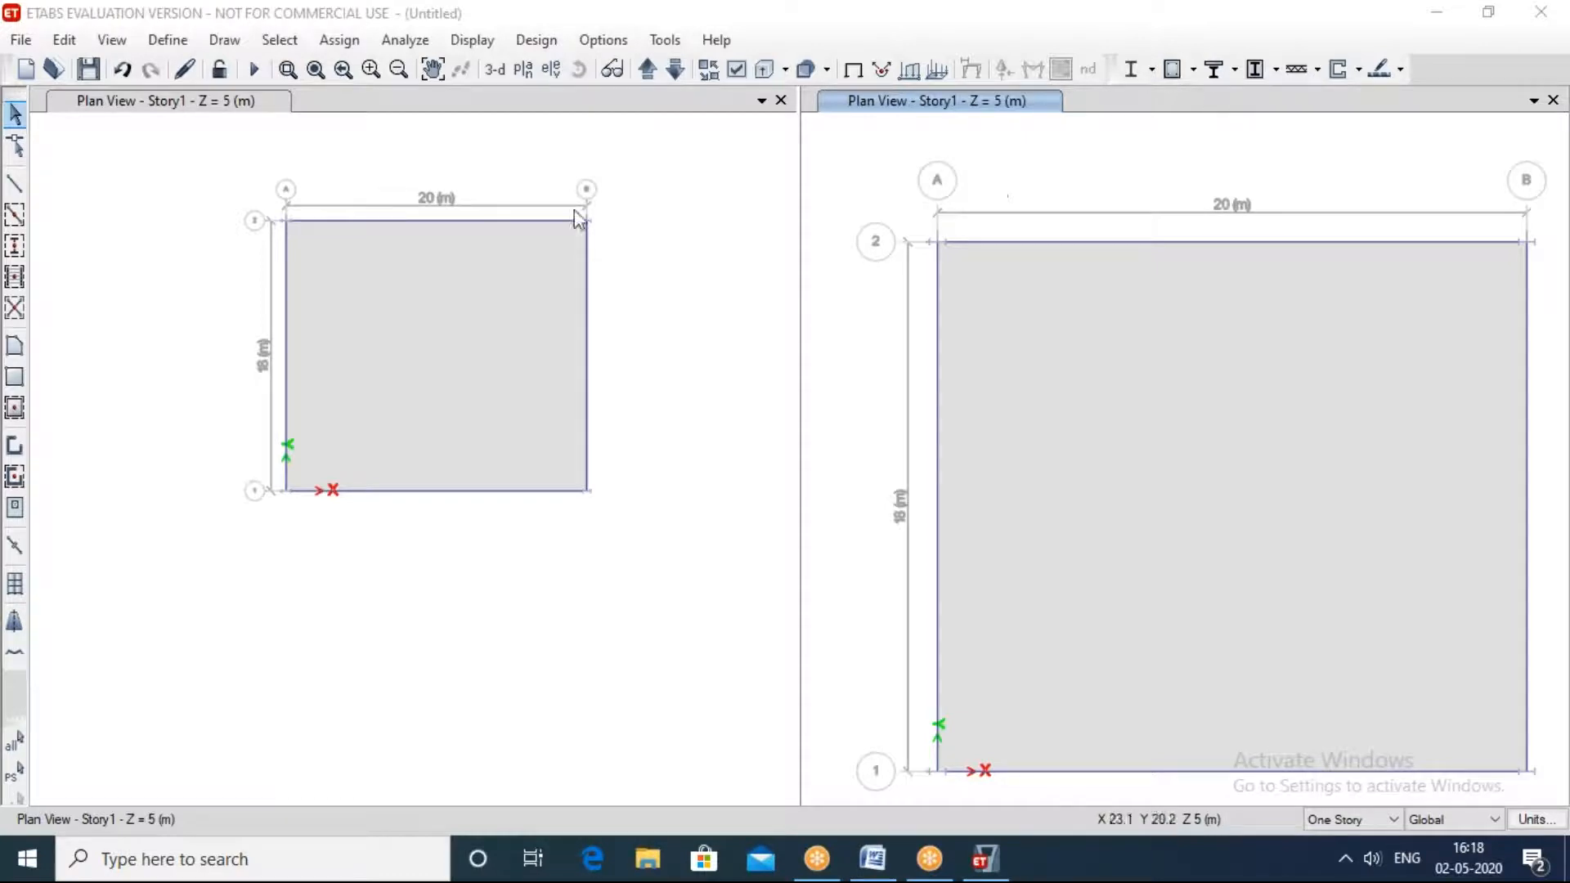
{"action": "left_click", "coordinate": [677, 299]}
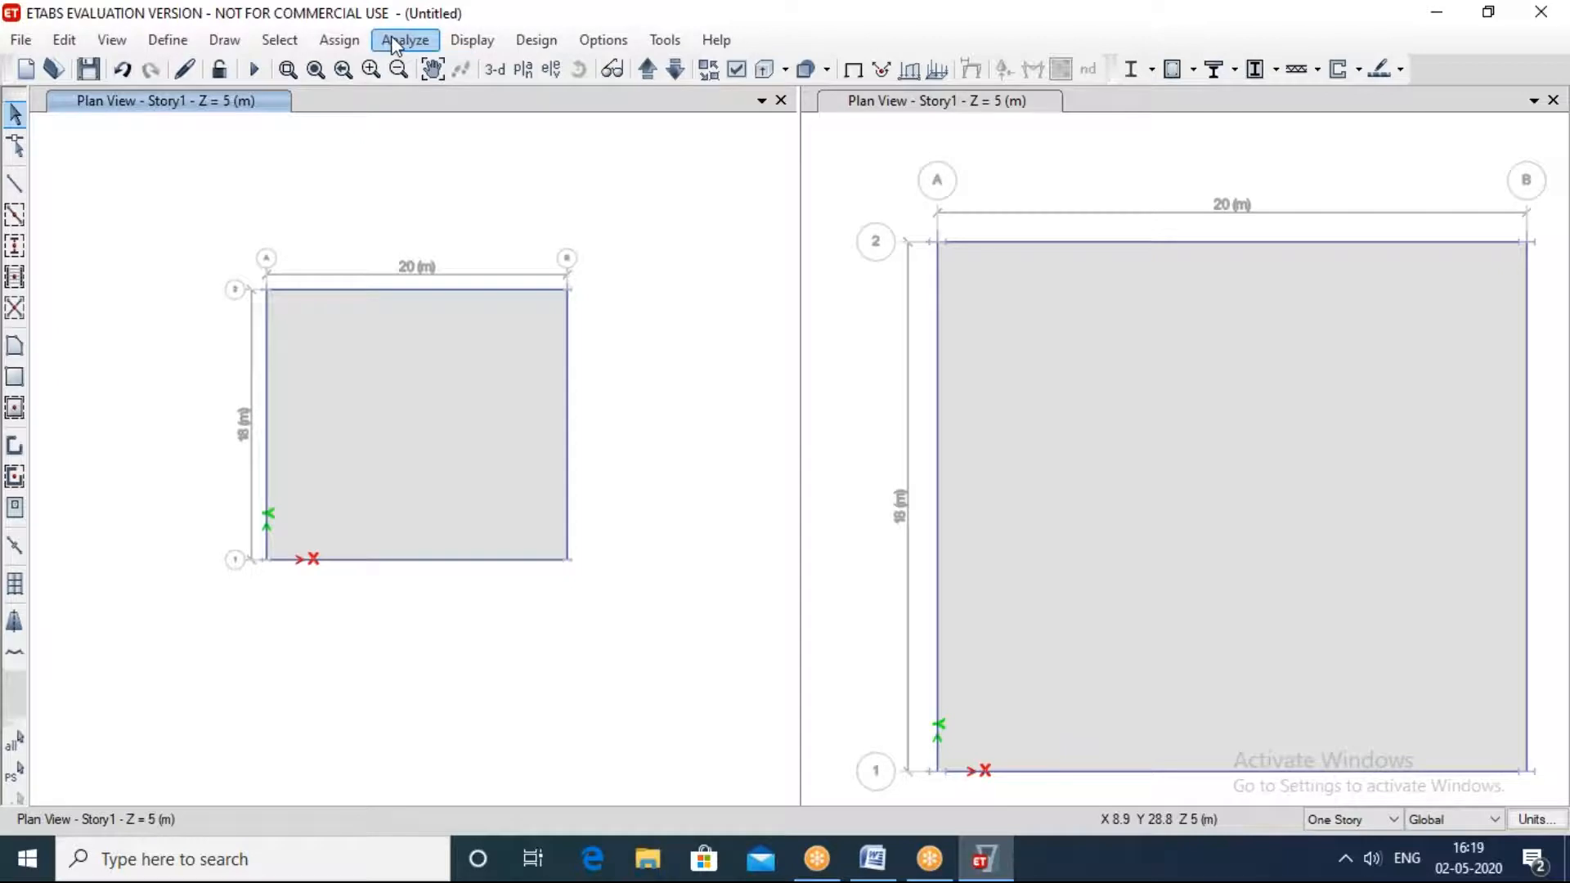
{"action": "left_click", "coordinate": [344, 41]}
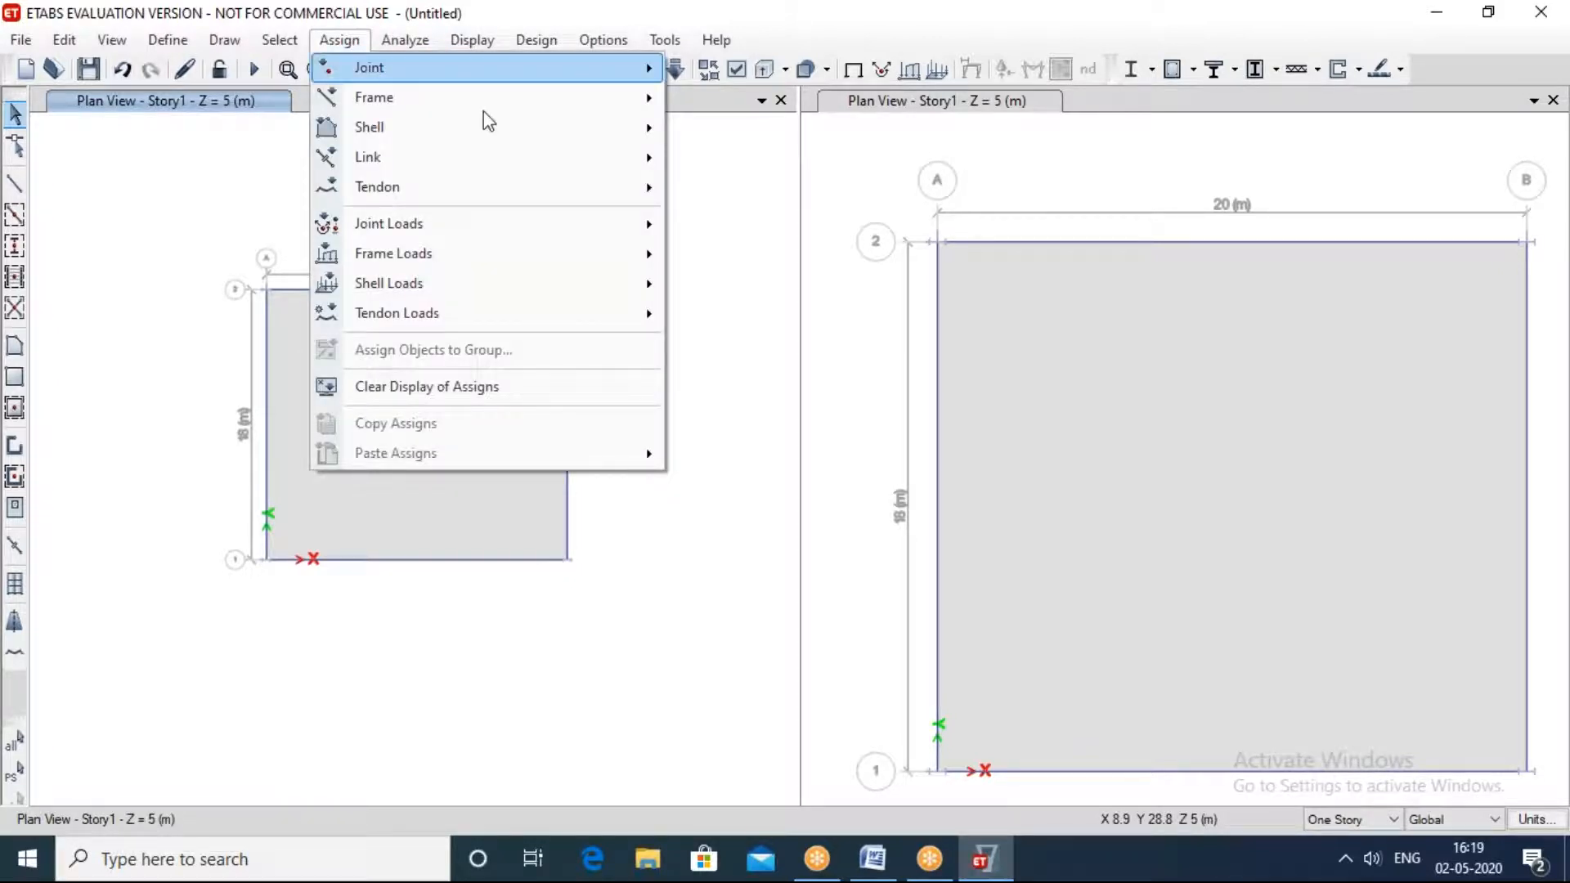
{"action": "left_click", "coordinate": [693, 181]}
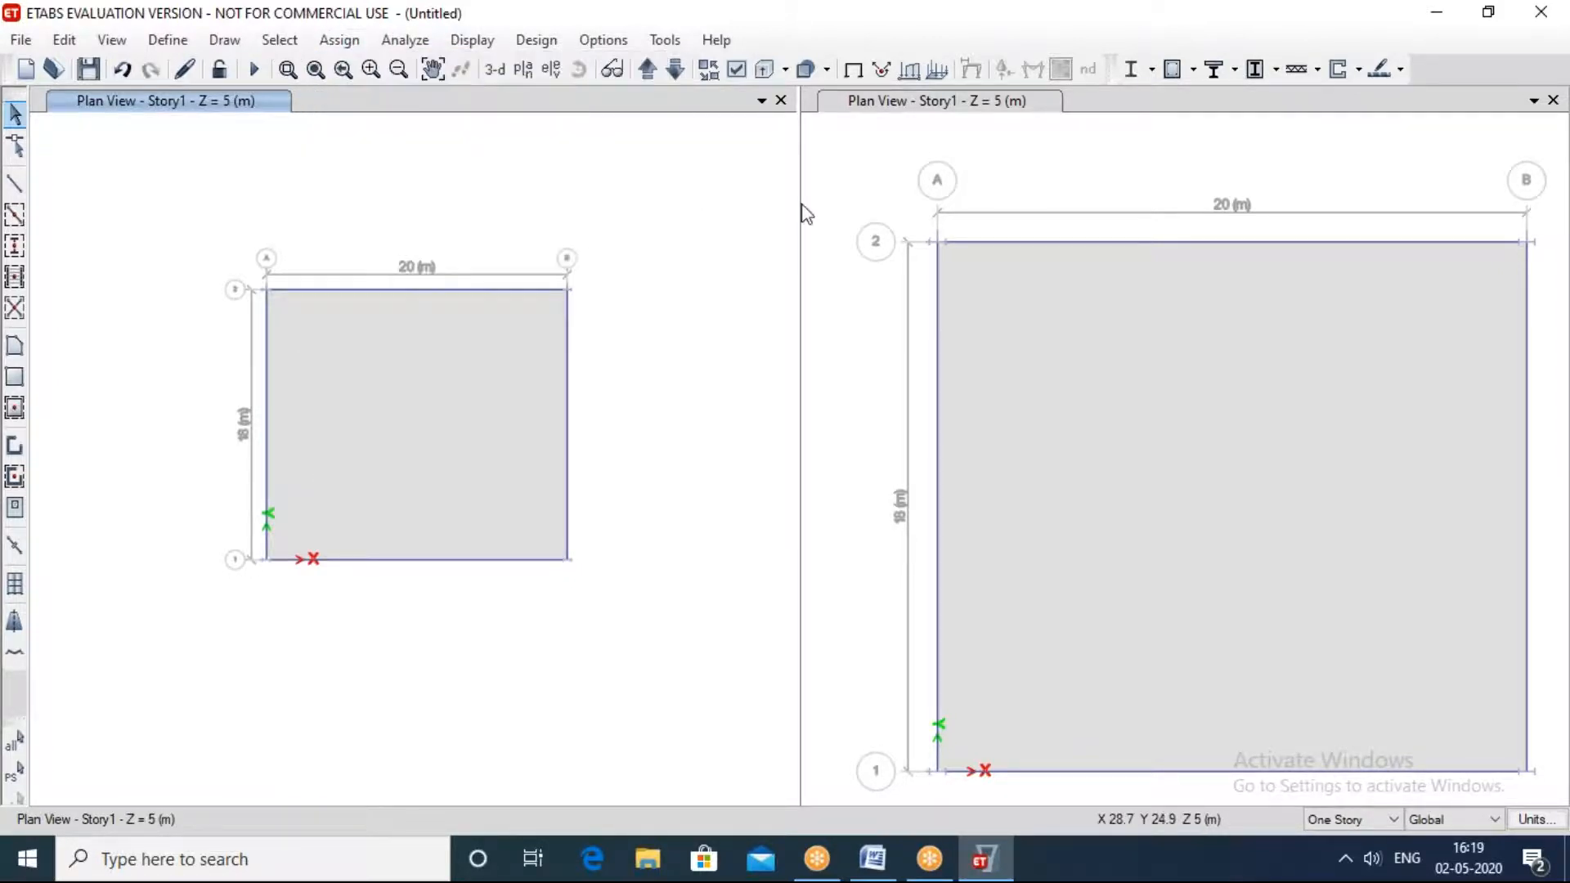
Step: Switch both plan view windows to 3-D views and orbit them to show the frame from a low angle
{"action": "left_click", "coordinate": [1112, 185]}
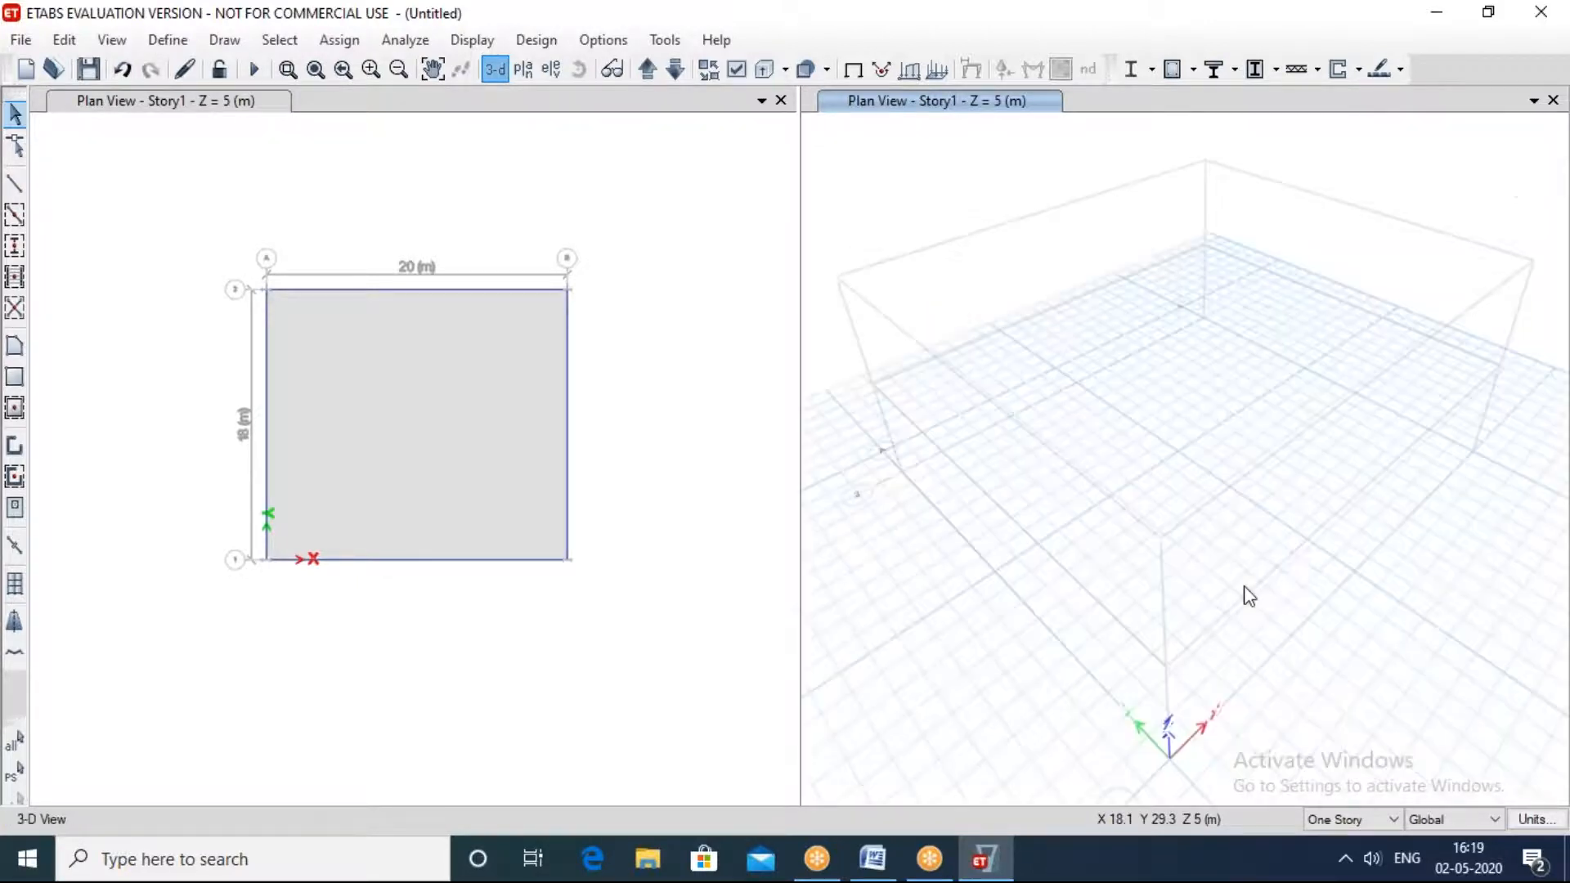
{"action": "middle_click_drag", "start_coordinate": [1263, 595], "coordinate": [561, 743]}
{"action": "left_click", "coordinate": [549, 677]}
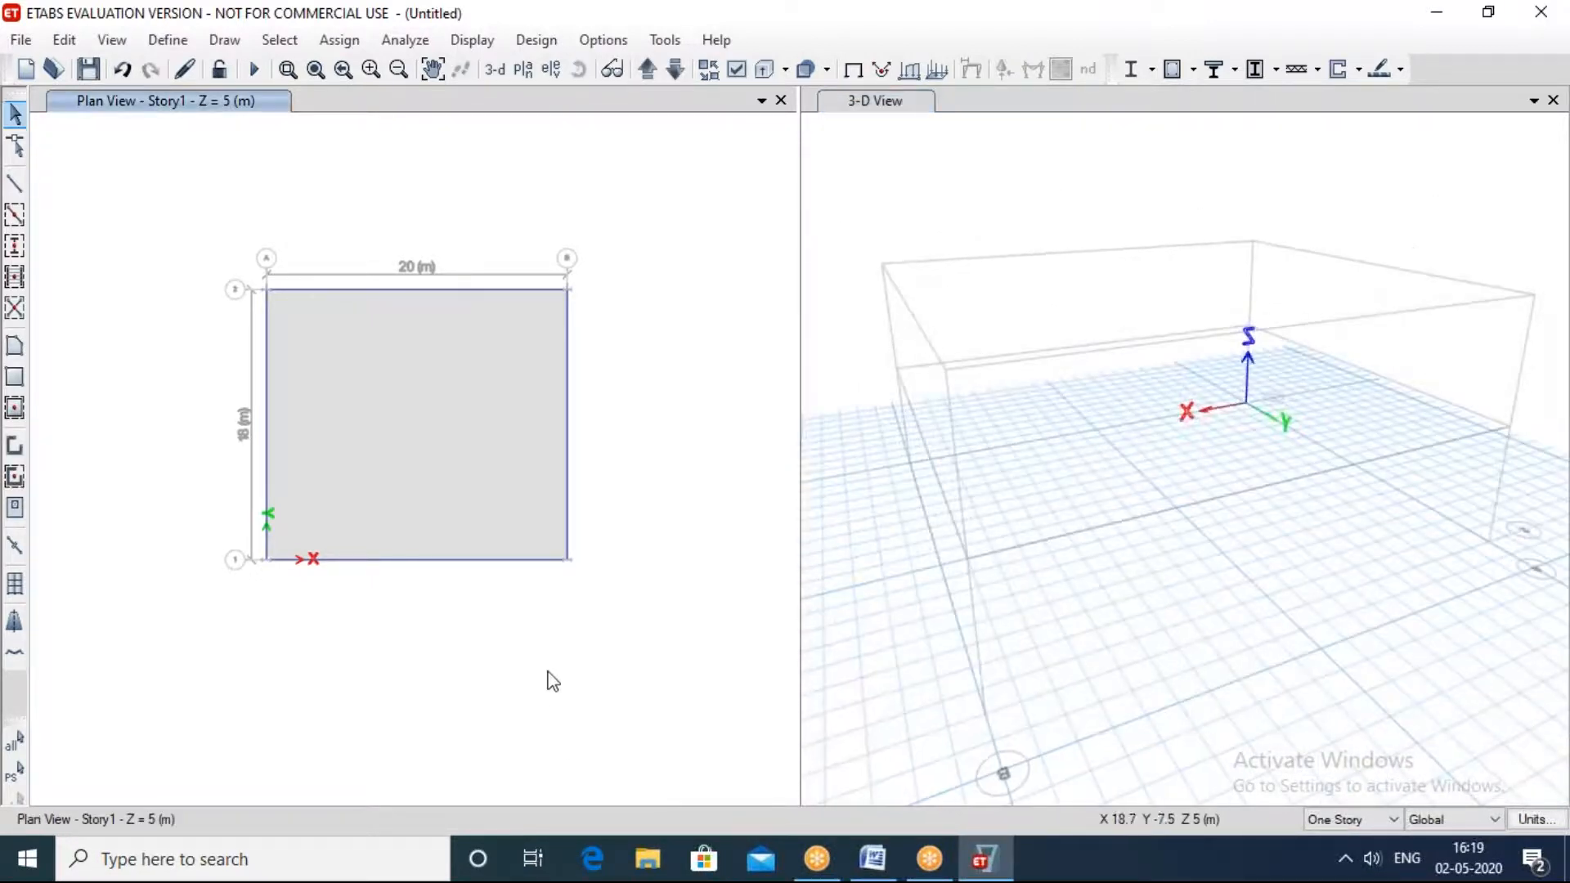
{"action": "left_click", "coordinate": [493, 71]}
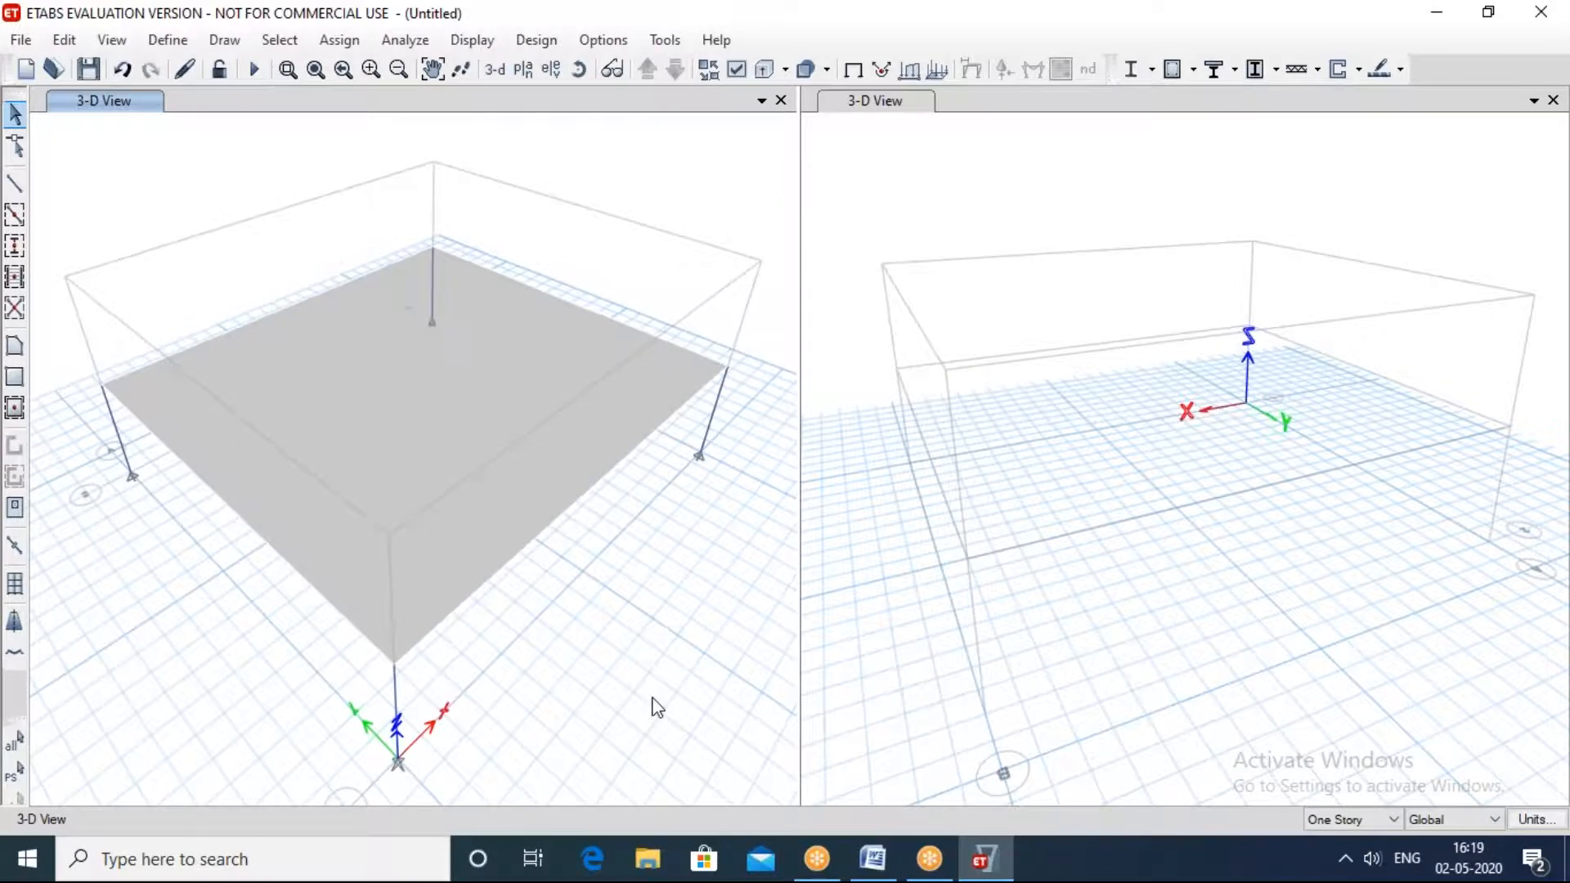
{"action": "middle_click_drag", "start_coordinate": [648, 686], "coordinate": [477, 614], "text": "shift"}
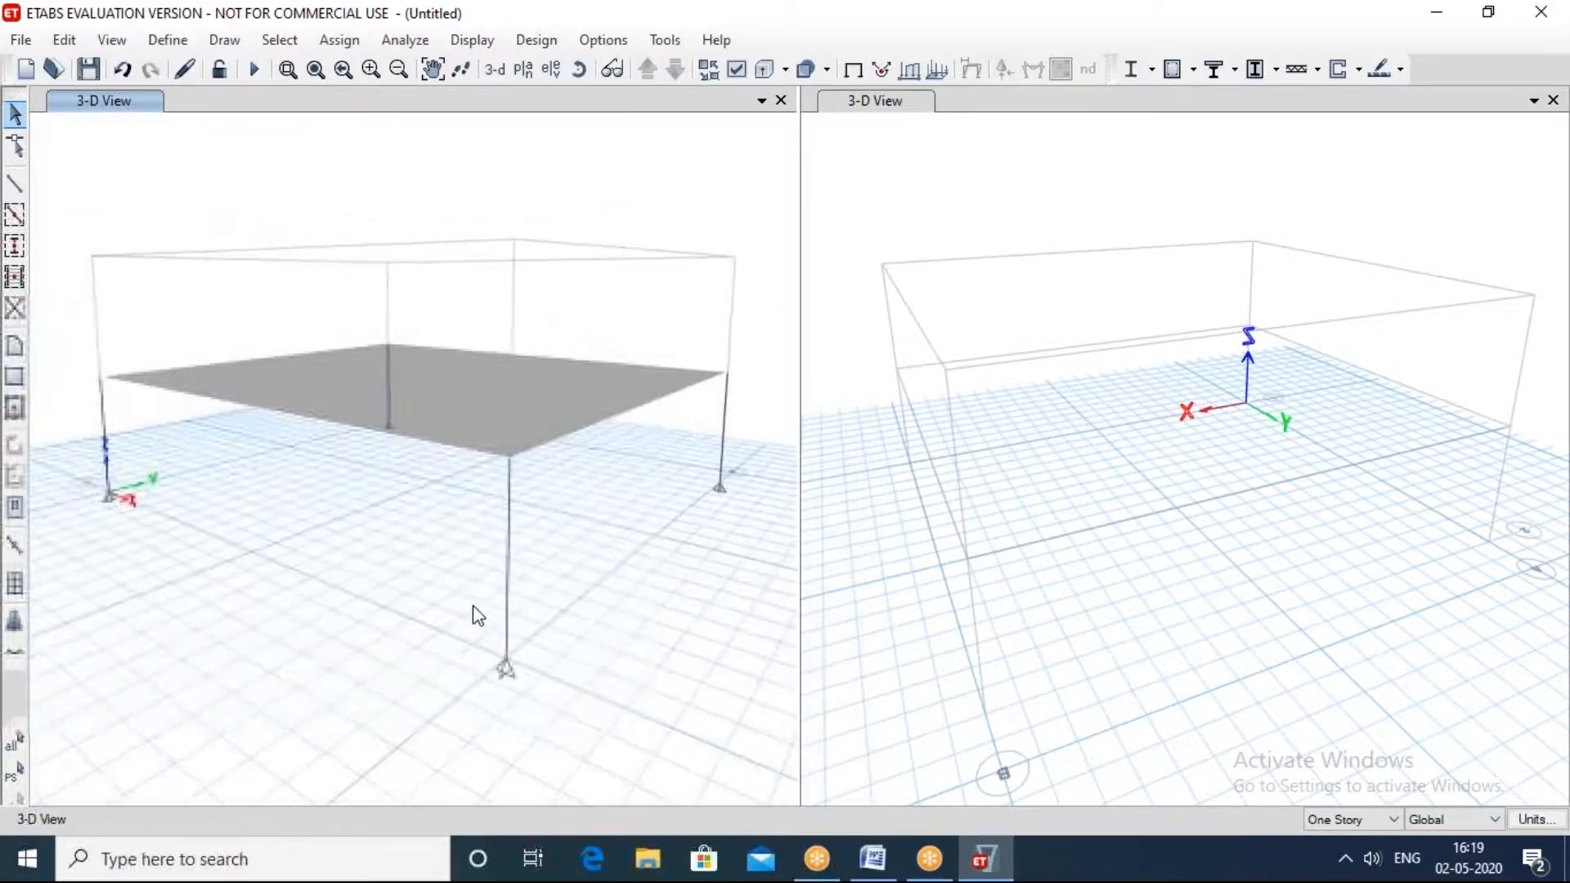
Step: Start a joint force load assignment and keep Dead as its load pattern
{"action": "left_click", "coordinate": [350, 46]}
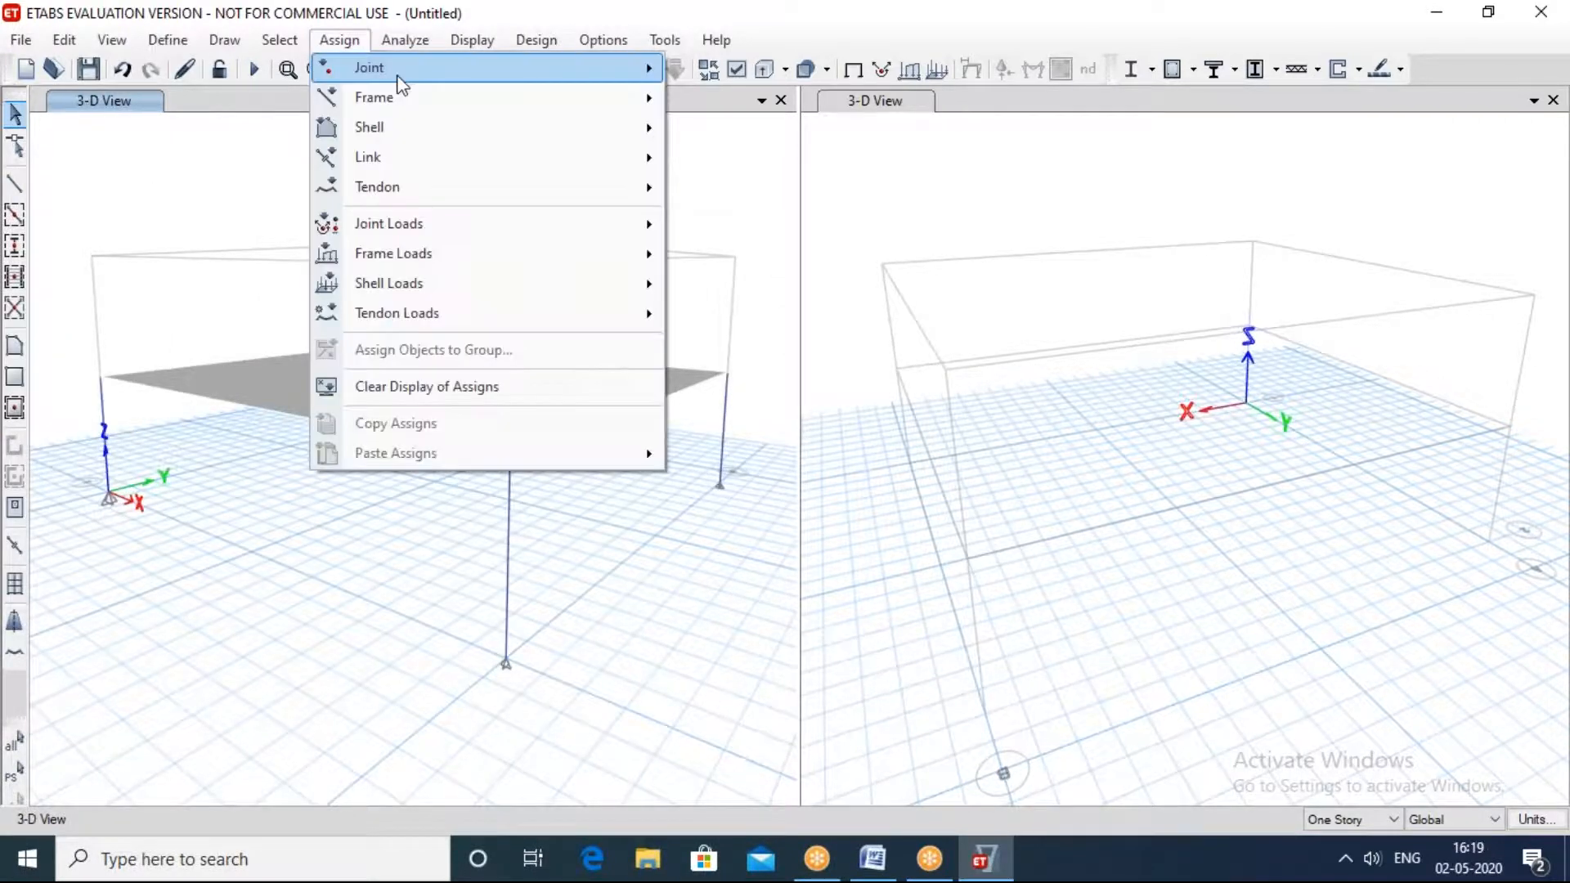
{"action": "mouse_move", "coordinate": [400, 84]}
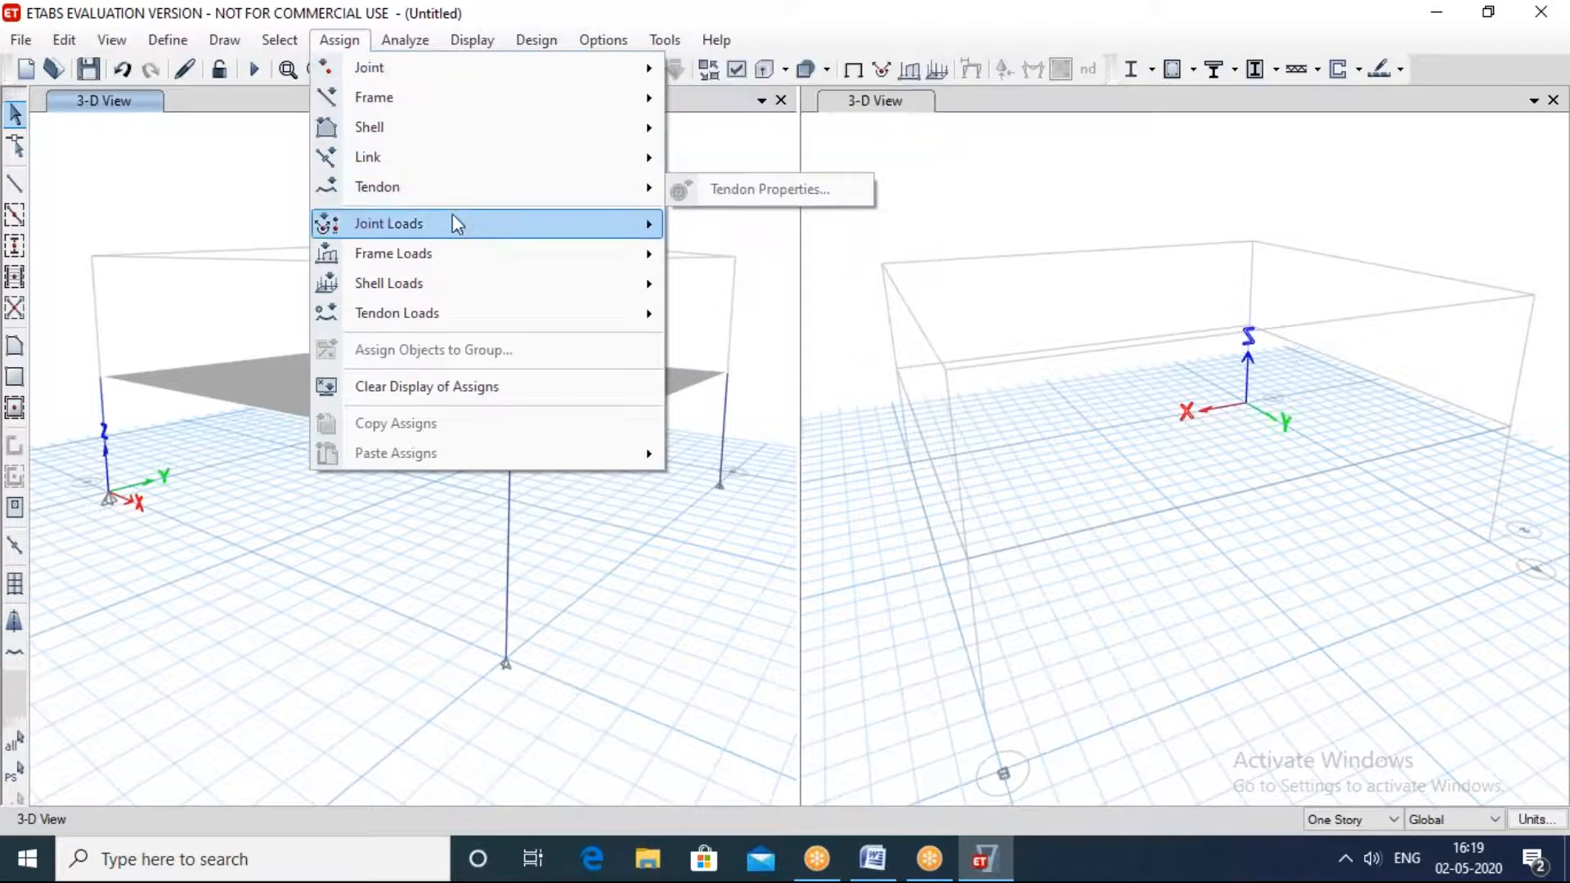
{"action": "mouse_move", "coordinate": [480, 229]}
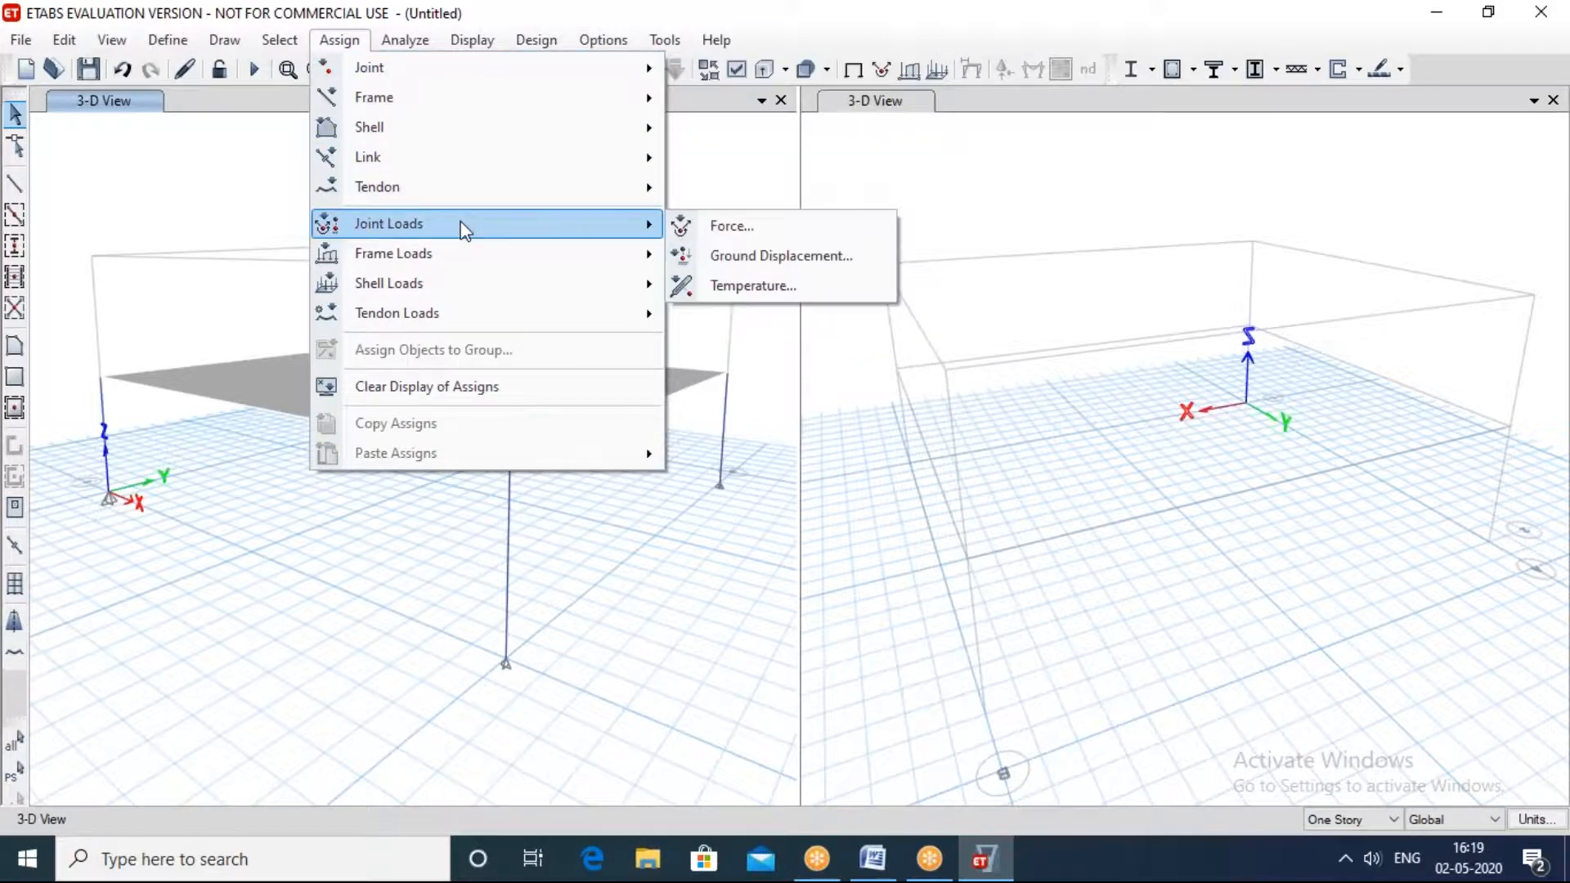
{"action": "left_click", "coordinate": [694, 229]}
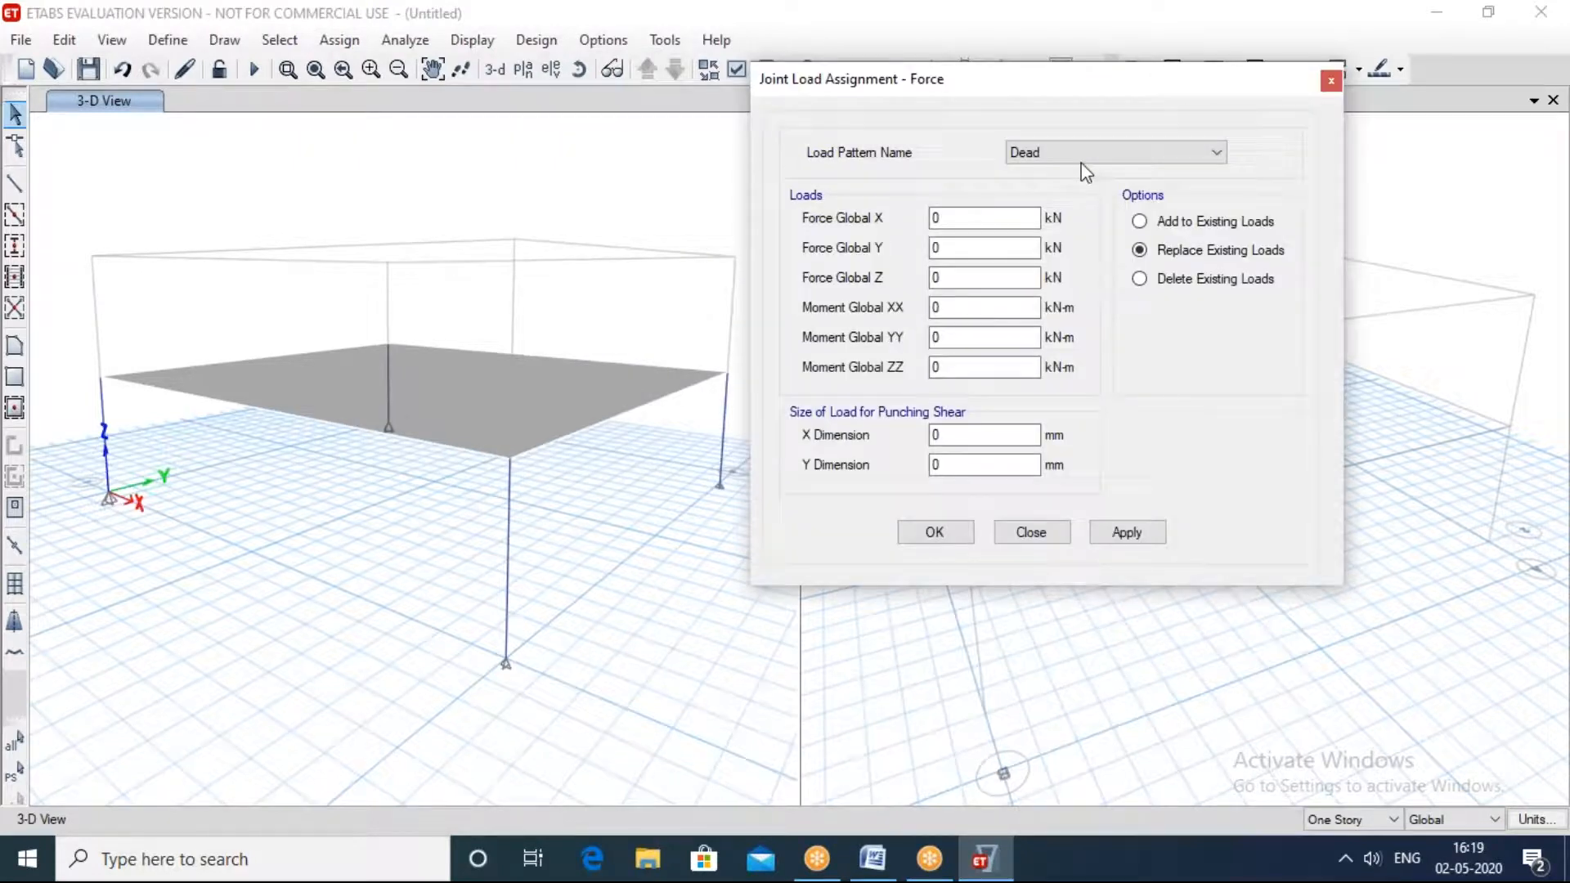
{"action": "left_click", "coordinate": [1083, 154]}
{"action": "left_click", "coordinate": [1079, 157]}
{"action": "left_click", "coordinate": [1061, 155]}
{"action": "left_click", "coordinate": [1050, 188]}
{"action": "left_click", "coordinate": [1064, 155]}
{"action": "left_click", "coordinate": [1043, 174]}
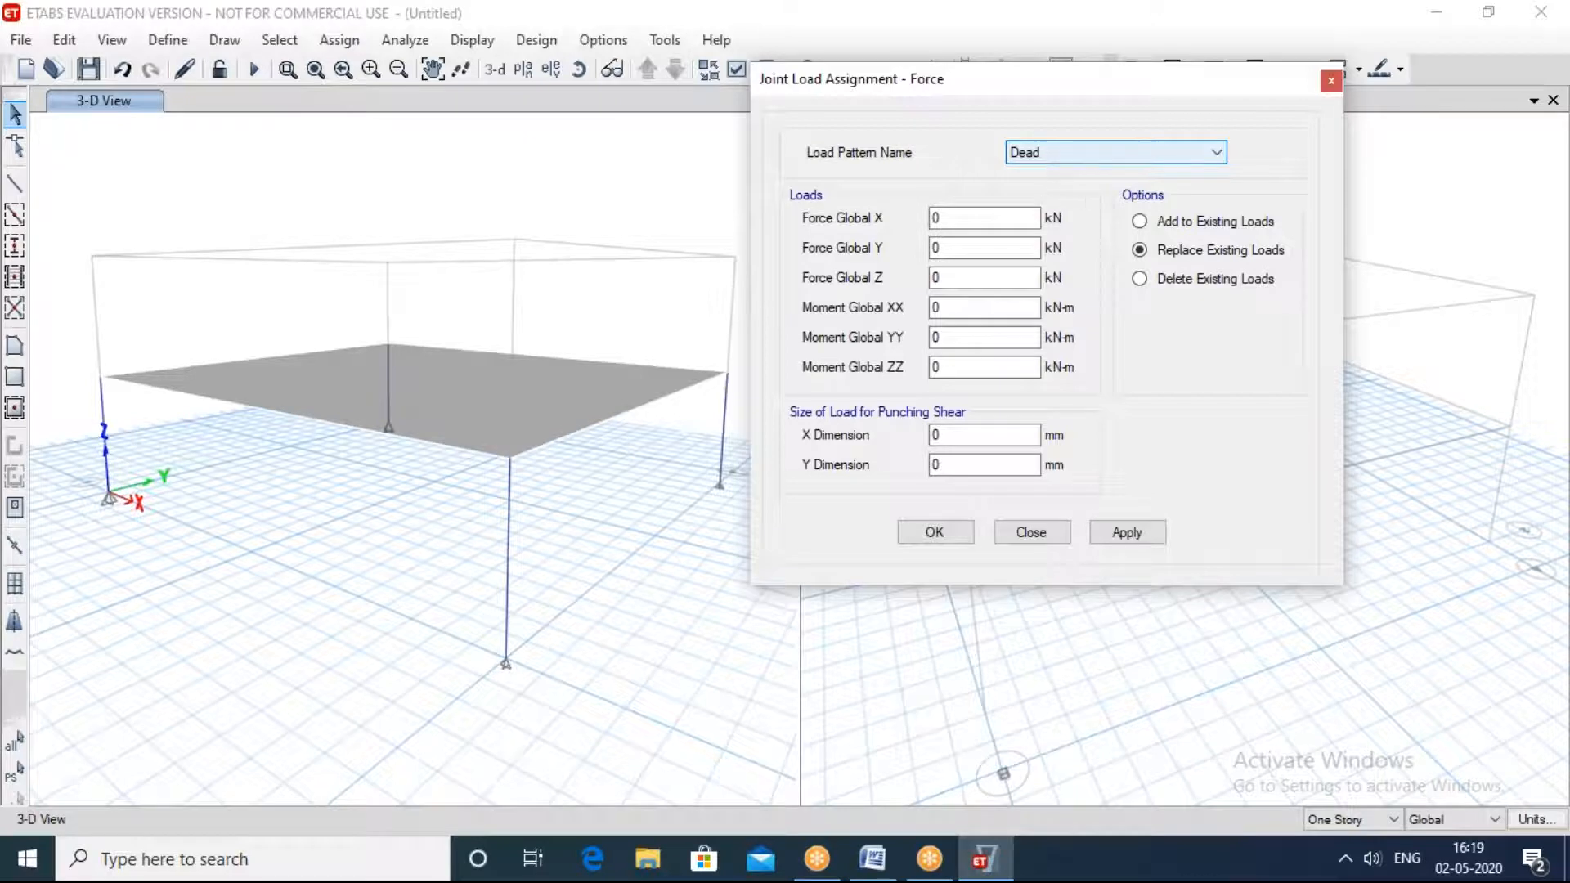
Step: Set the Force Global Z to -500 kN and try applying it without any joints selected
{"action": "left_click", "coordinate": [961, 278]}
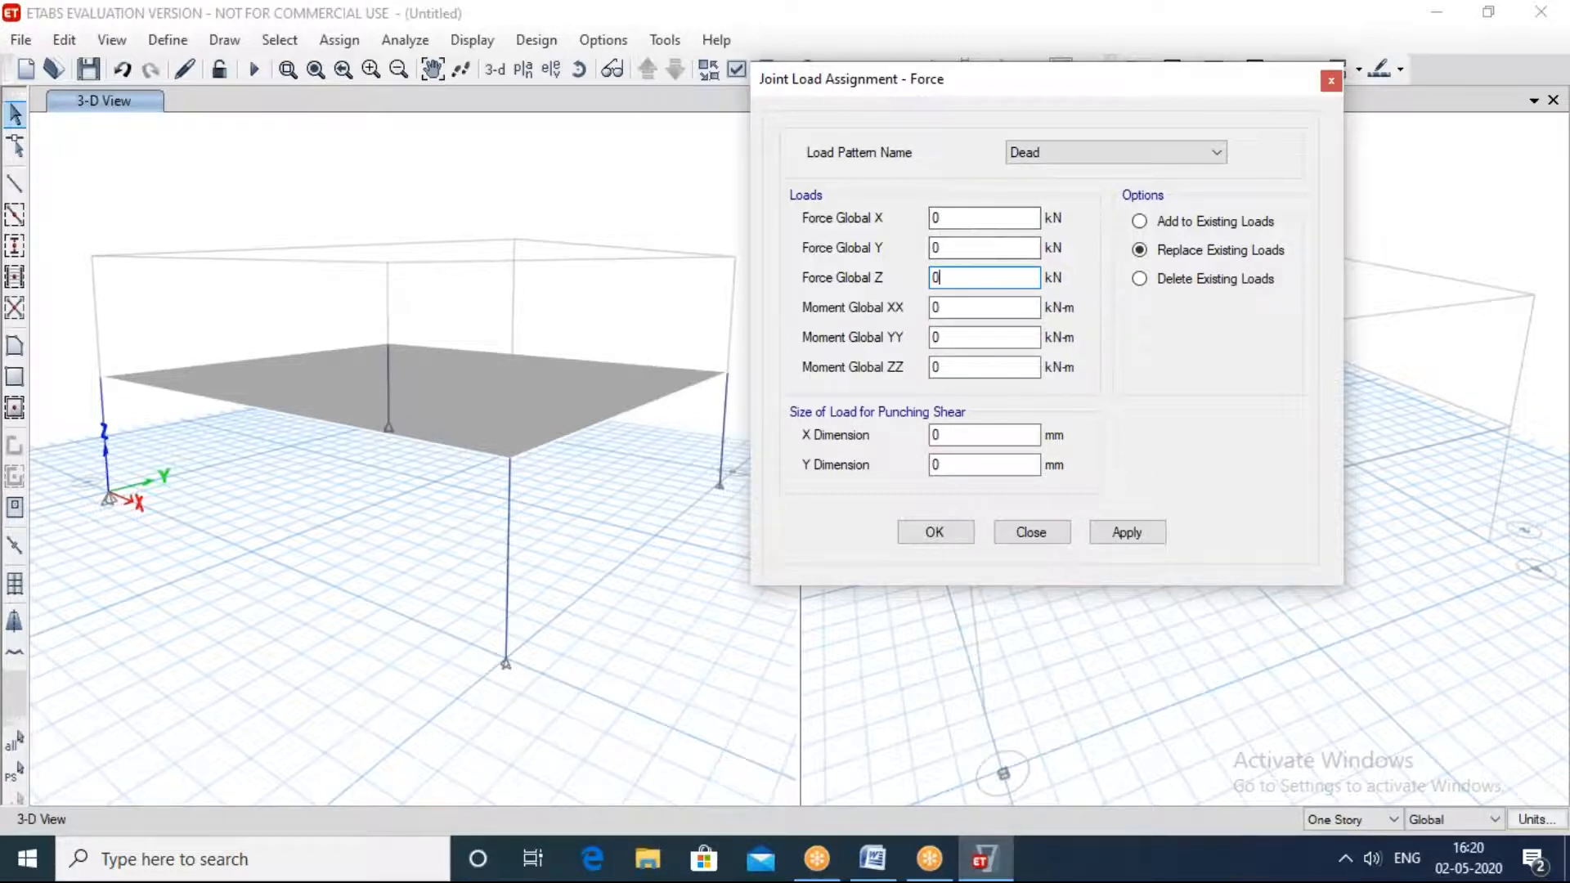
{"action": "left_click_drag", "start_coordinate": [958, 280], "coordinate": [910, 284]}
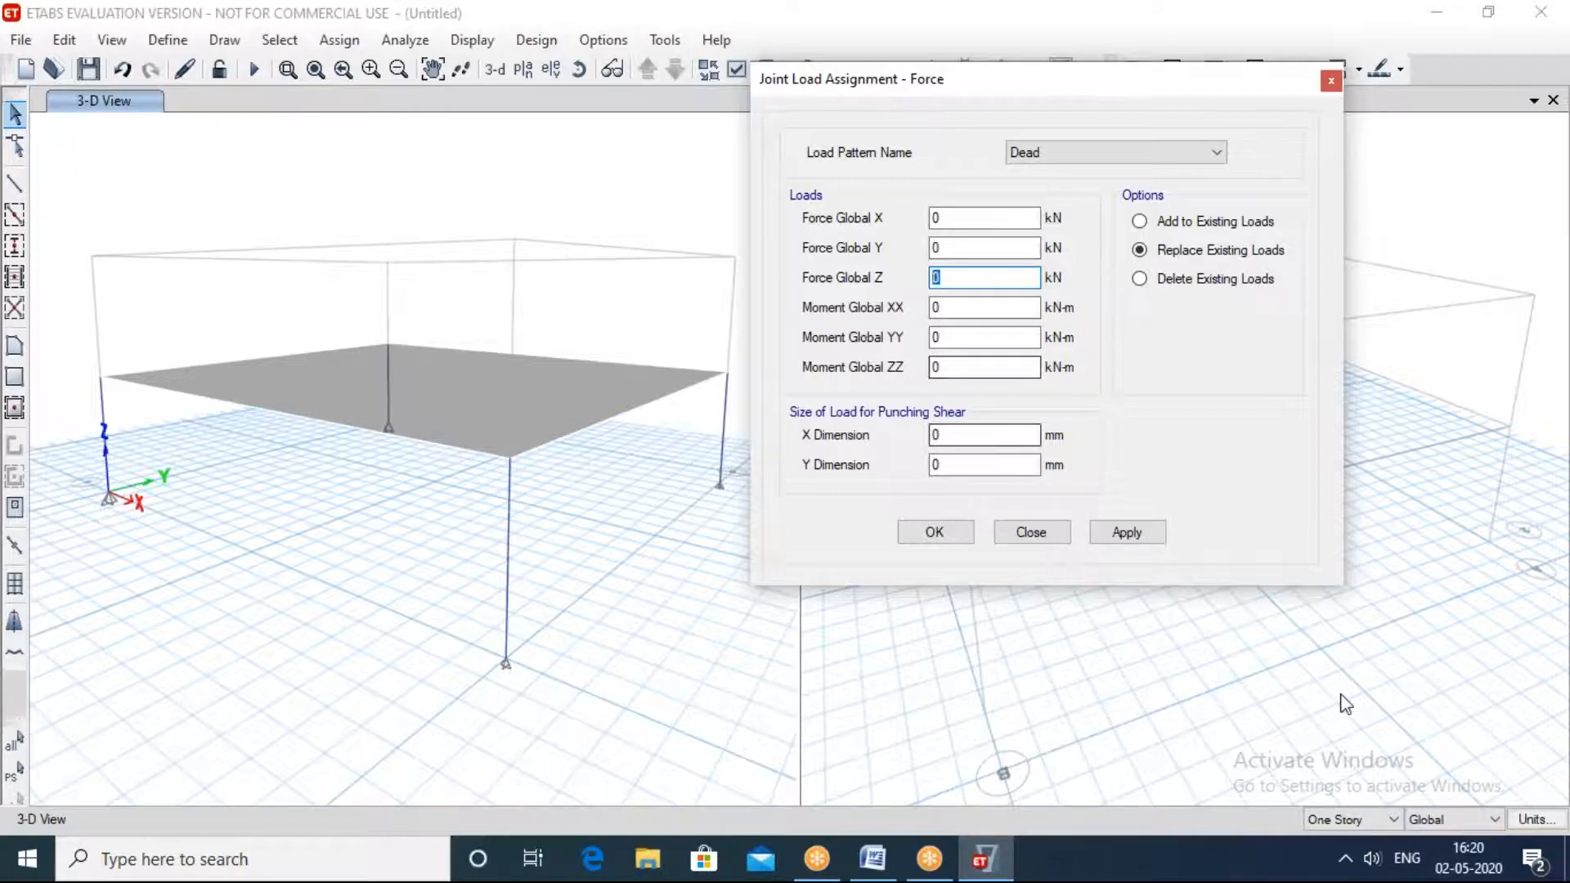
{"action": "type", "text": "-500"}
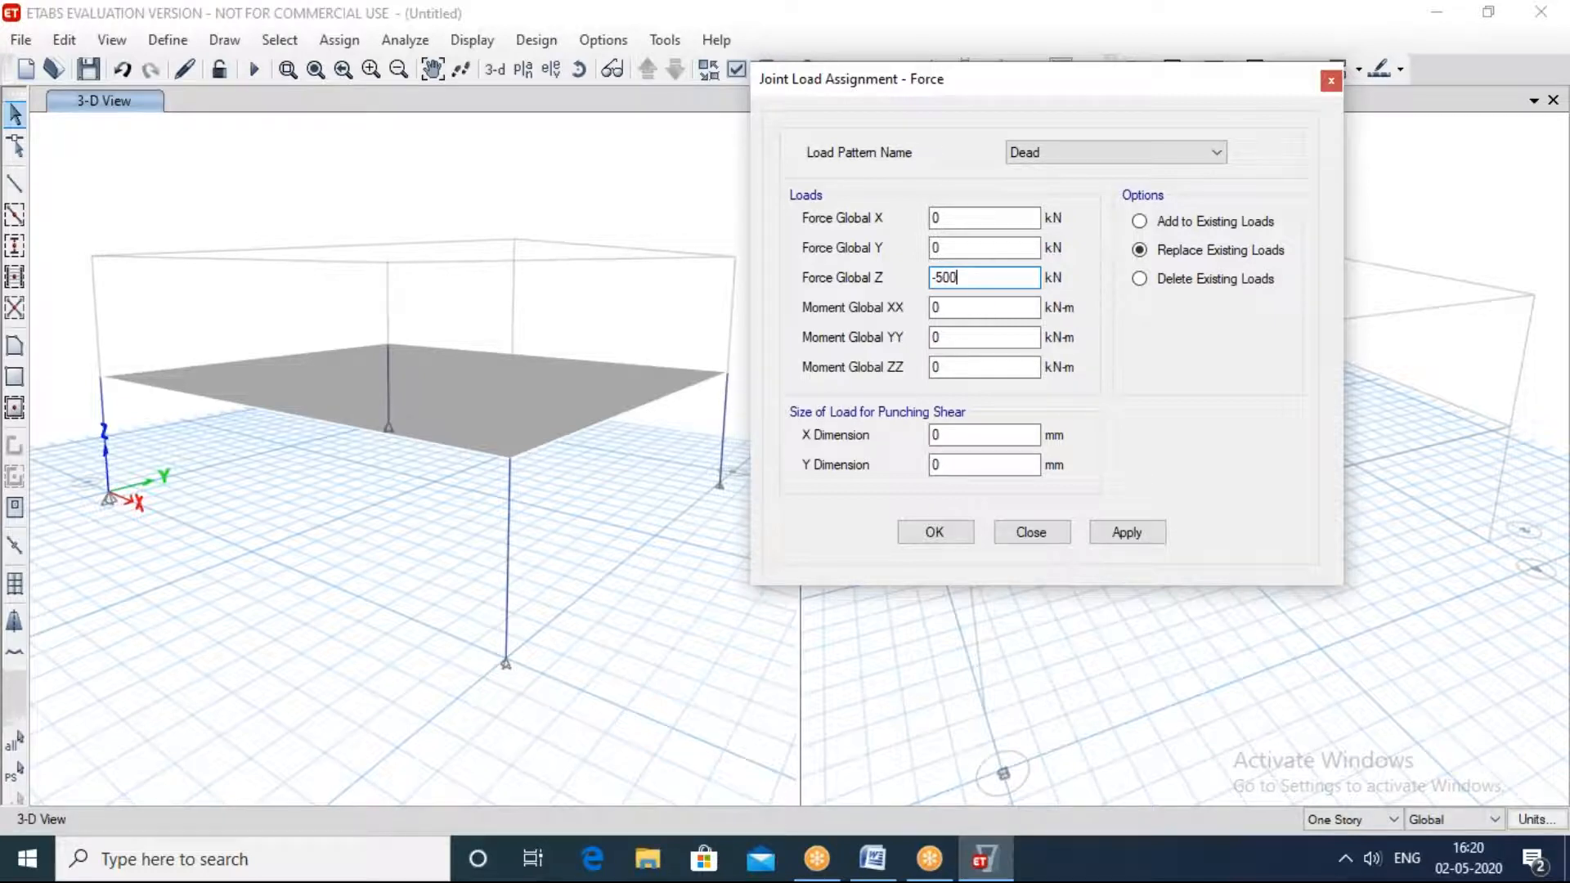
{"action": "left_click", "coordinate": [1126, 532]}
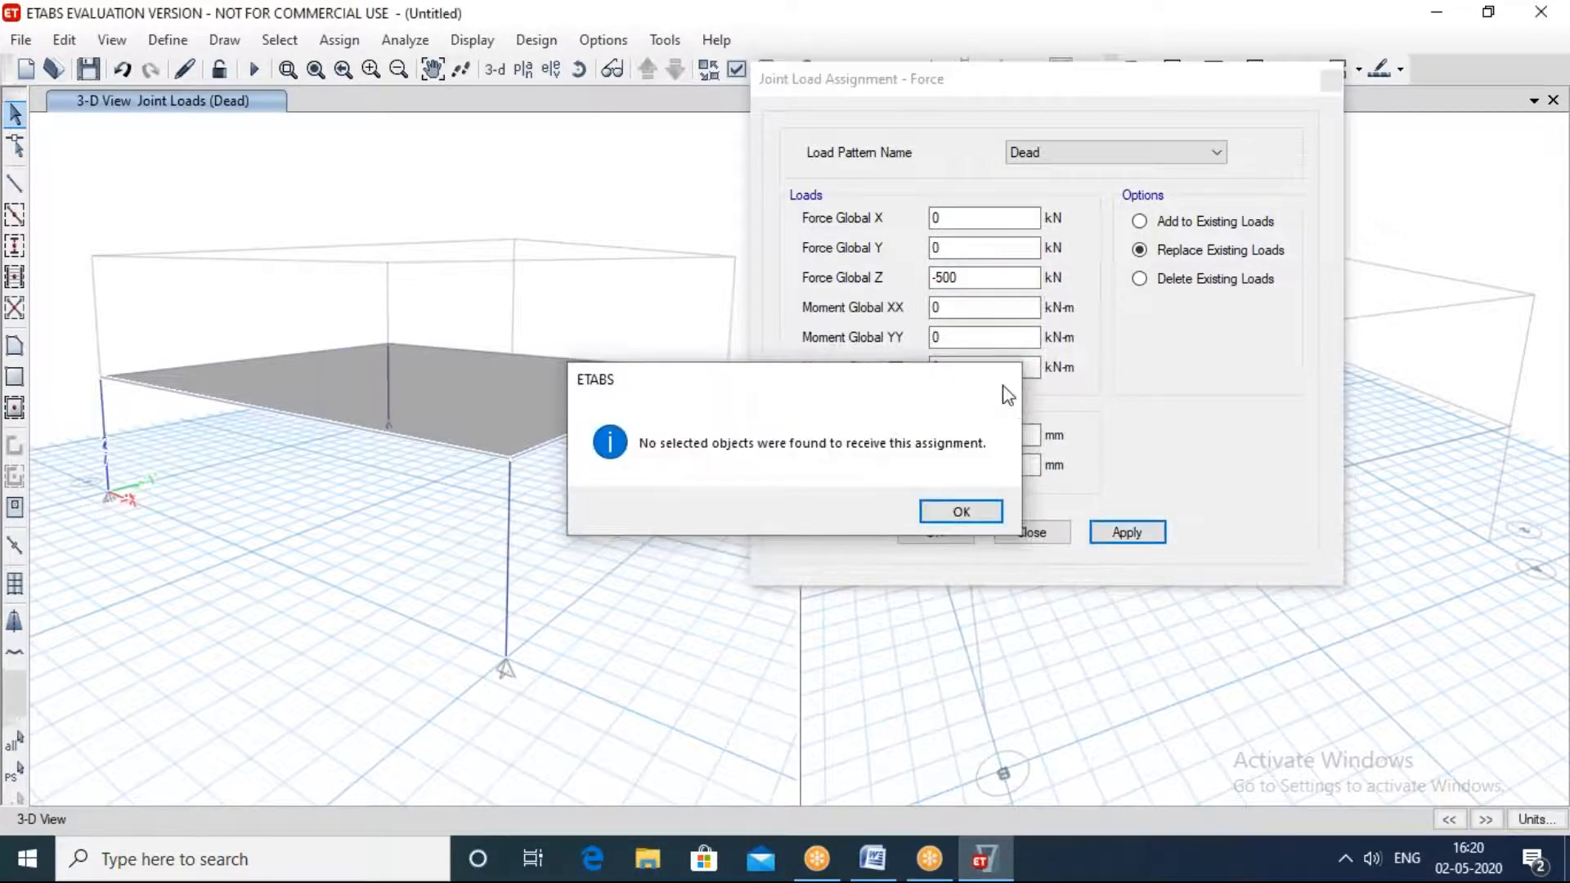
{"action": "left_click", "coordinate": [1004, 379]}
Step: Select three corner joints of the Story1 slab, assign them the -500 kN vertical Dead force, and close the load assignment
{"action": "left_click", "coordinate": [728, 375]}
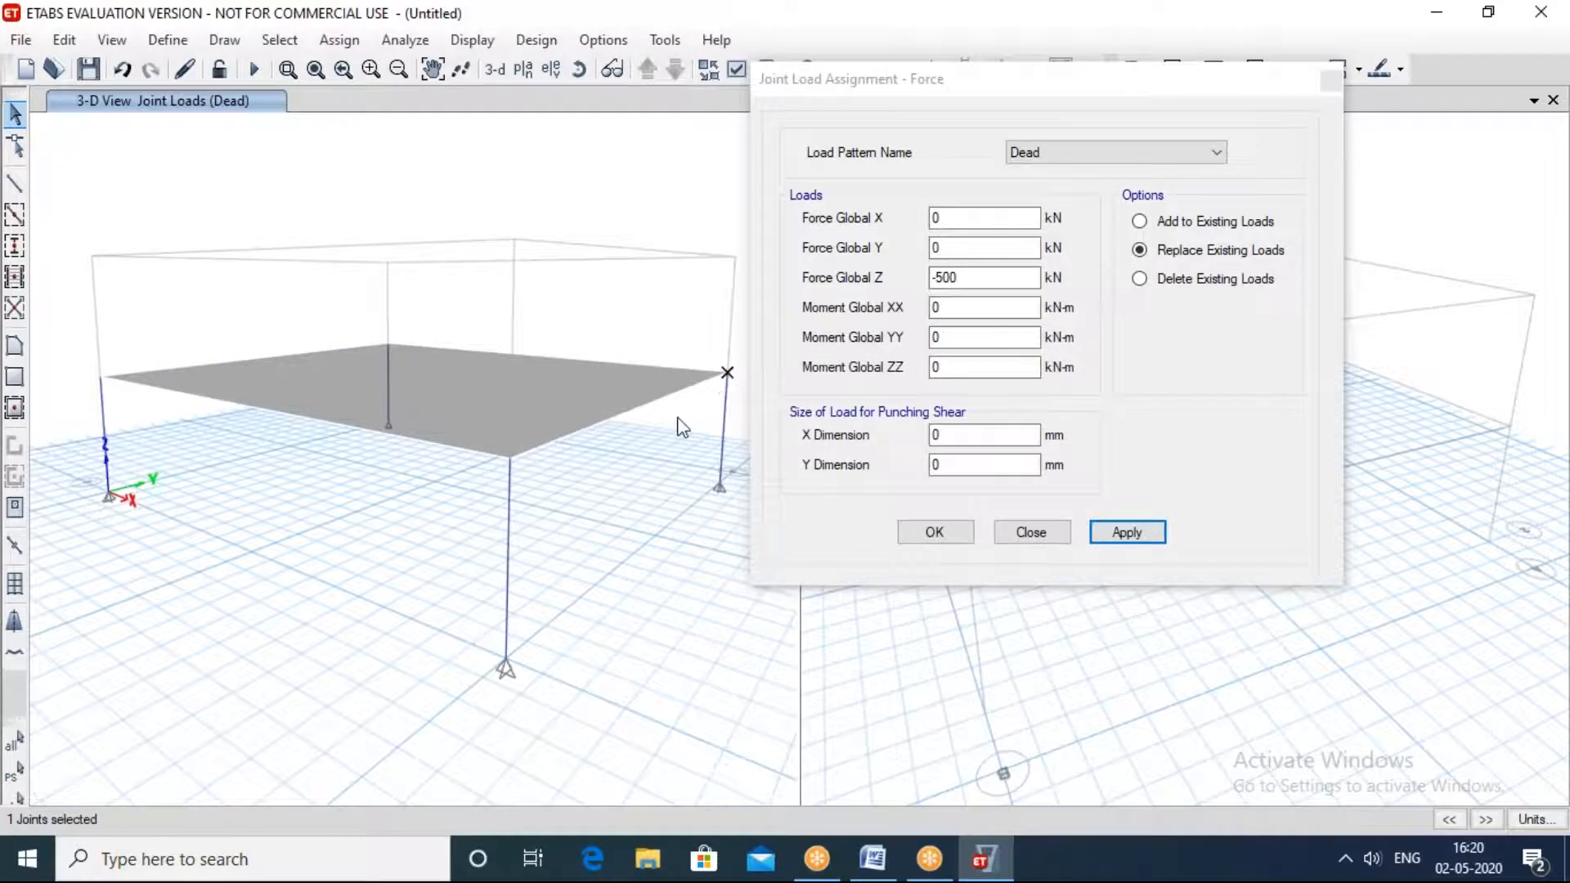
{"action": "left_click", "coordinate": [510, 460]}
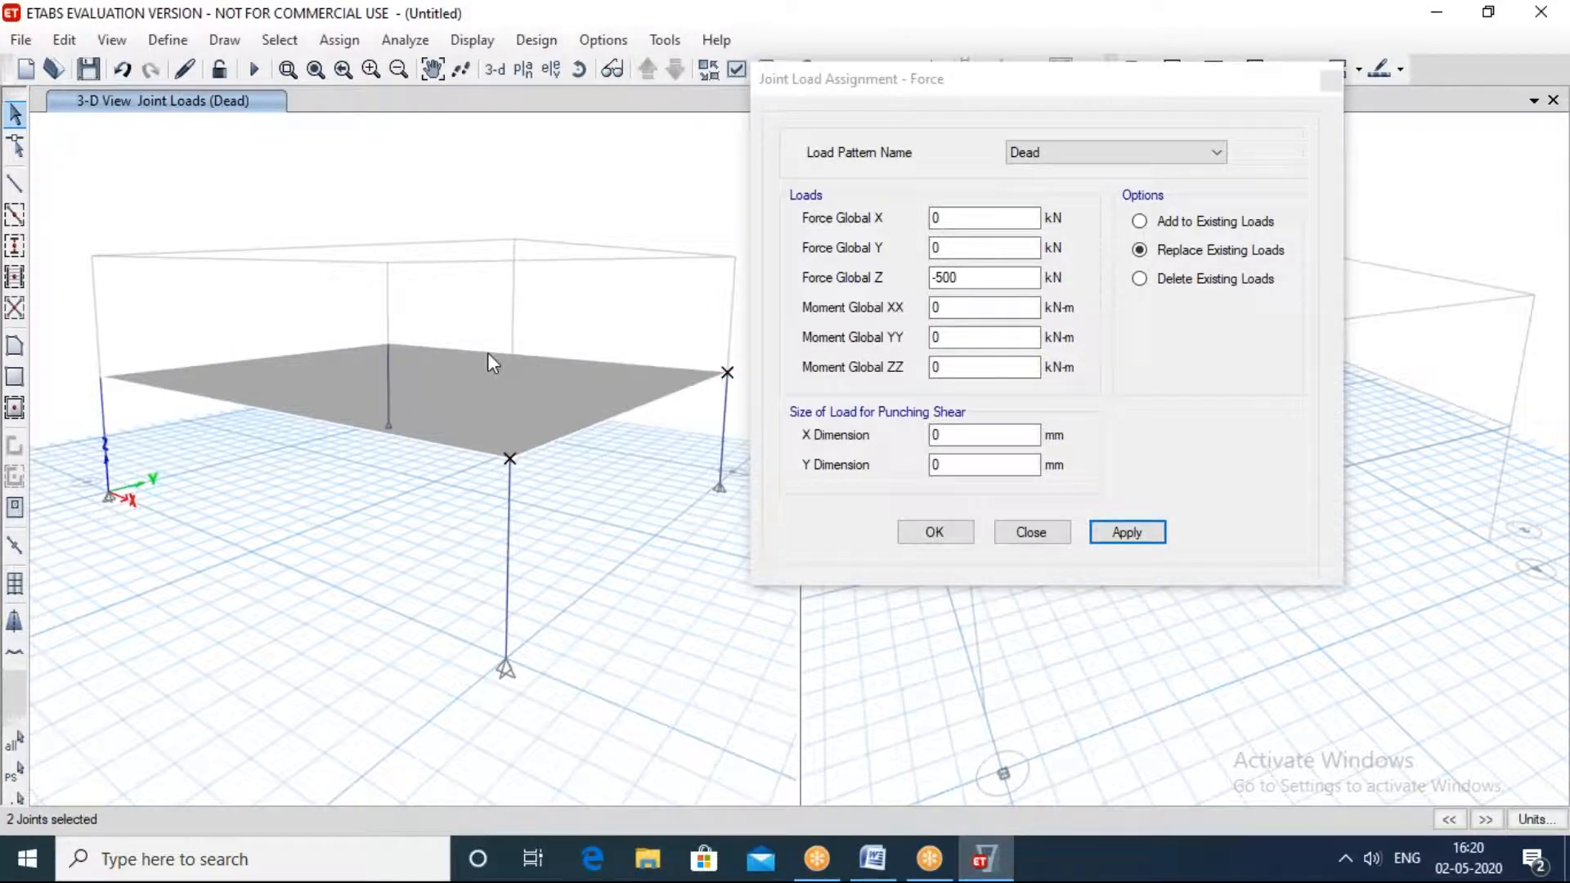
{"action": "left_click", "coordinate": [389, 344]}
{"action": "left_click", "coordinate": [97, 384]}
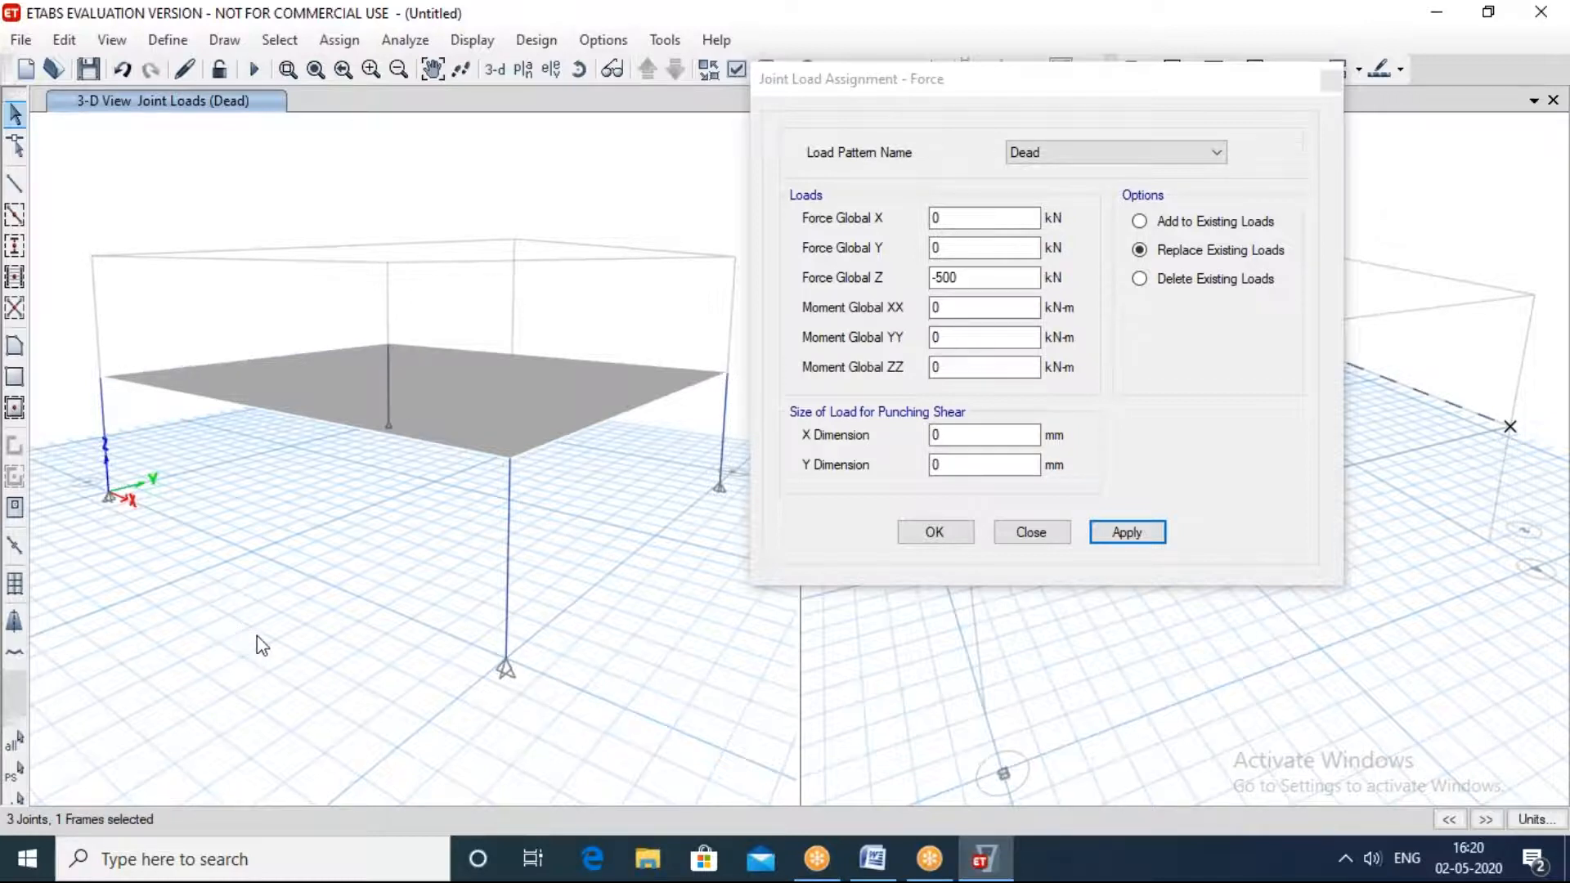
{"action": "middle_click_drag", "start_coordinate": [256, 637], "coordinate": [507, 646], "text": "shift"}
{"action": "left_click_drag", "start_coordinate": [857, 90], "coordinate": [386, 468]}
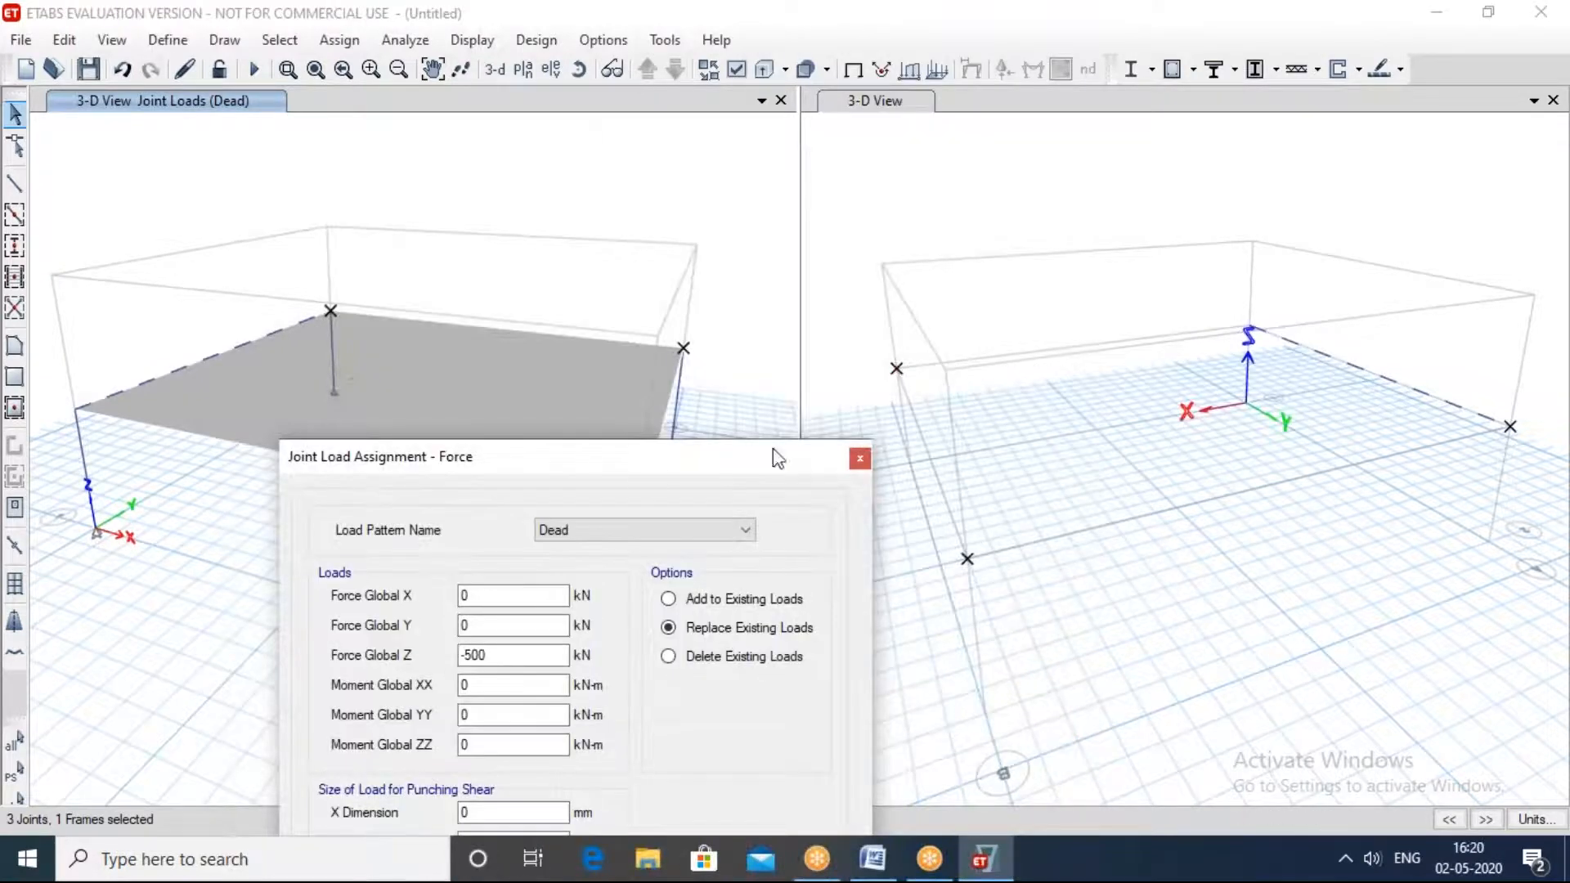
{"action": "left_click_drag", "start_coordinate": [652, 473], "coordinate": [1041, 107]}
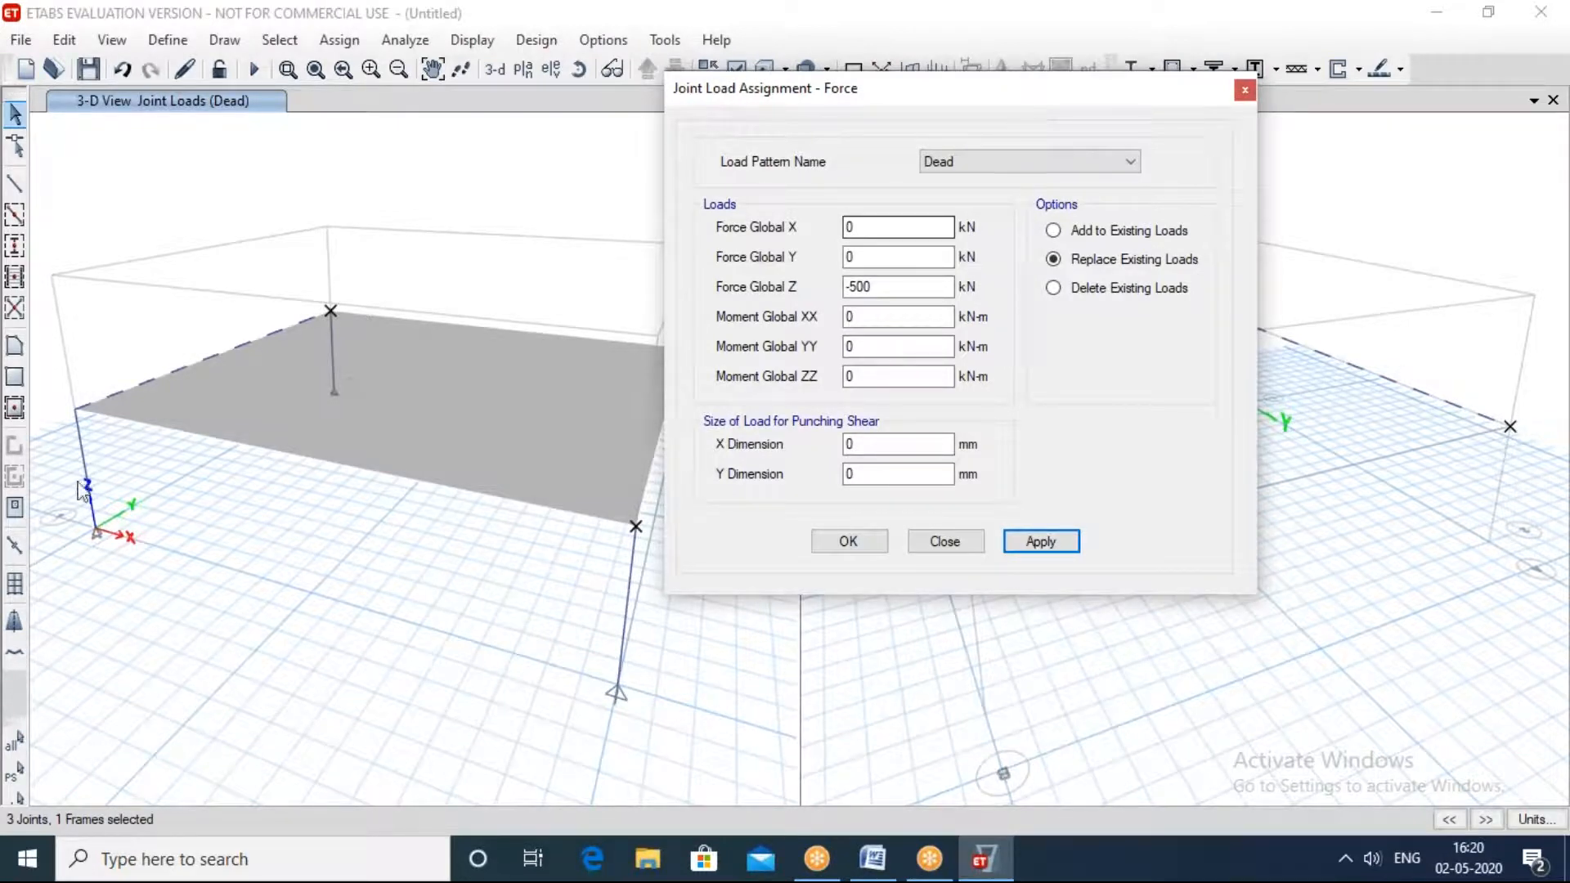
{"action": "left_click", "coordinate": [1052, 546]}
{"action": "left_click", "coordinate": [847, 542]}
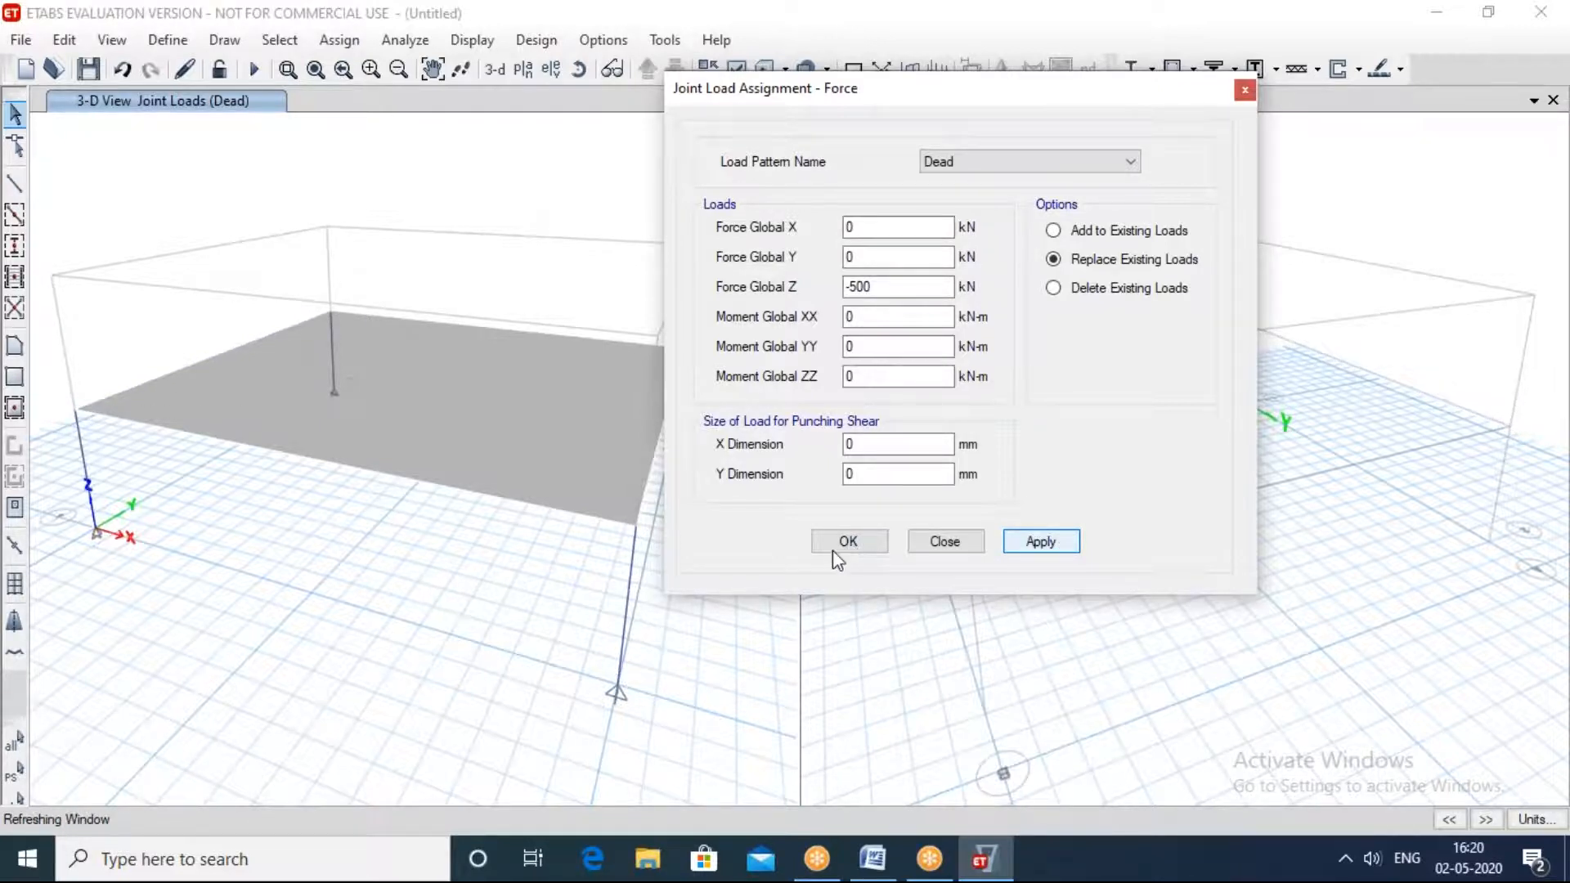
{"action": "left_click", "coordinate": [839, 543]}
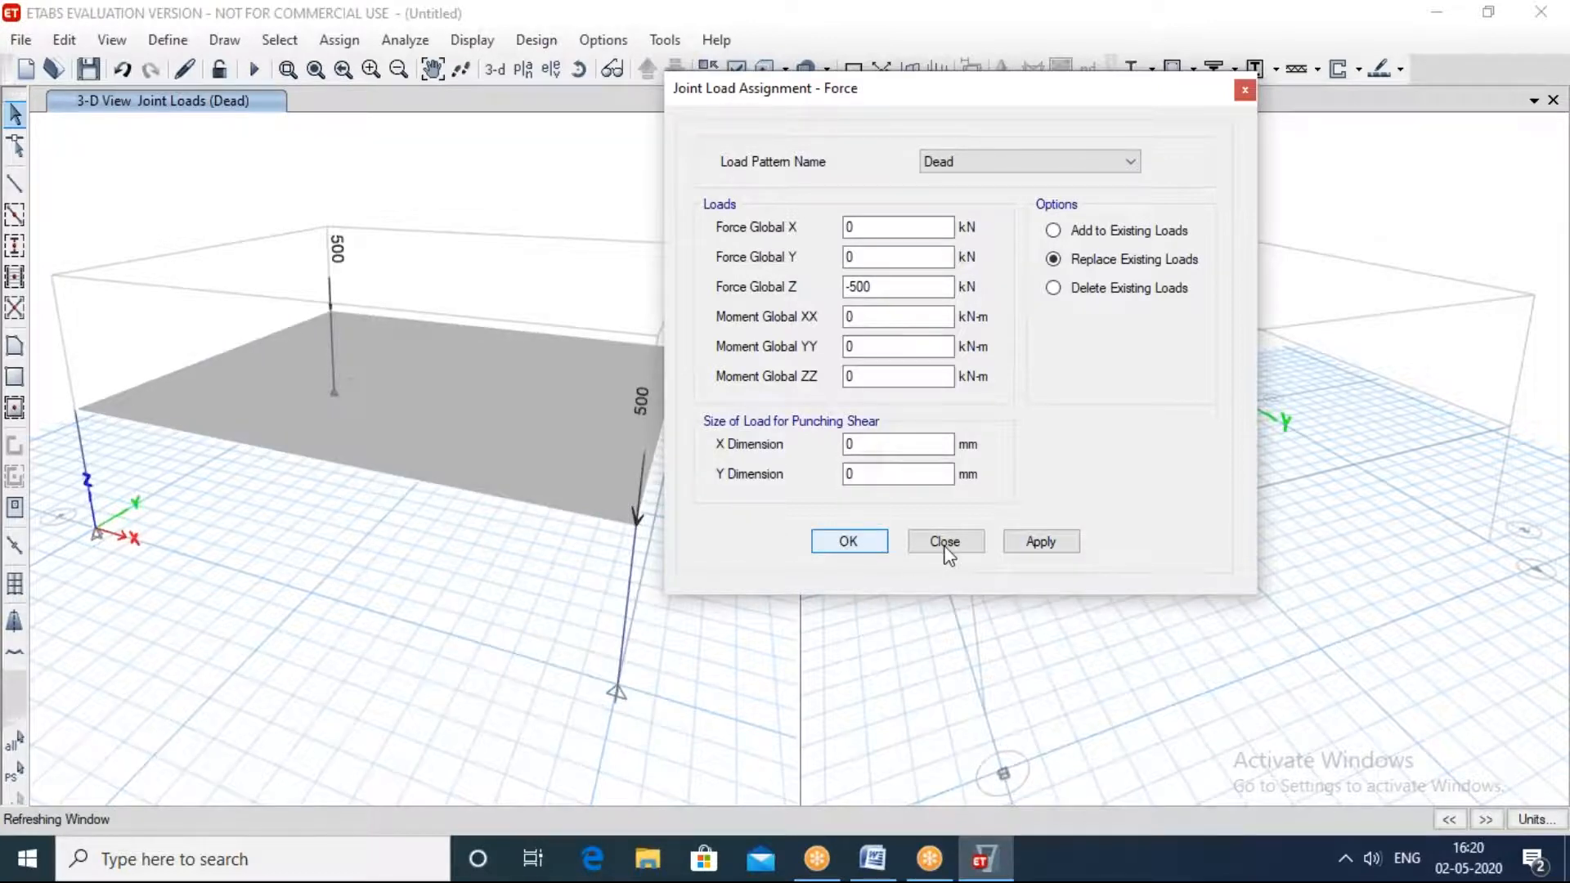
{"action": "left_click", "coordinate": [945, 547]}
{"action": "middle_click_drag", "start_coordinate": [671, 492], "coordinate": [525, 512]}
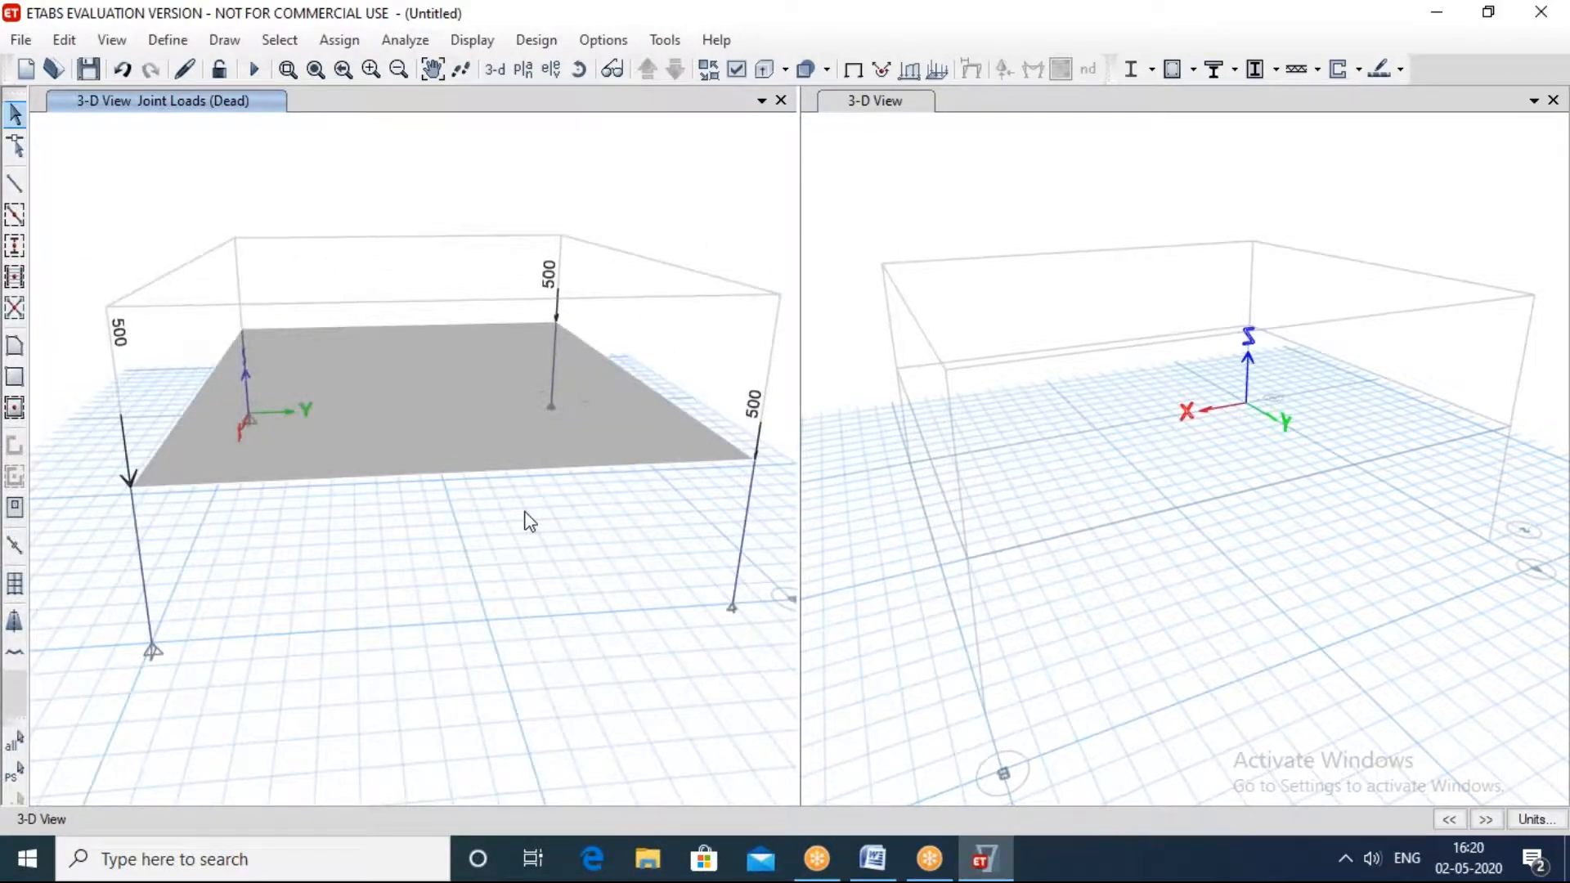
Step: Run the analysis, save the model as 123, and dismiss the licence error messages
{"action": "left_click", "coordinate": [1446, 211]}
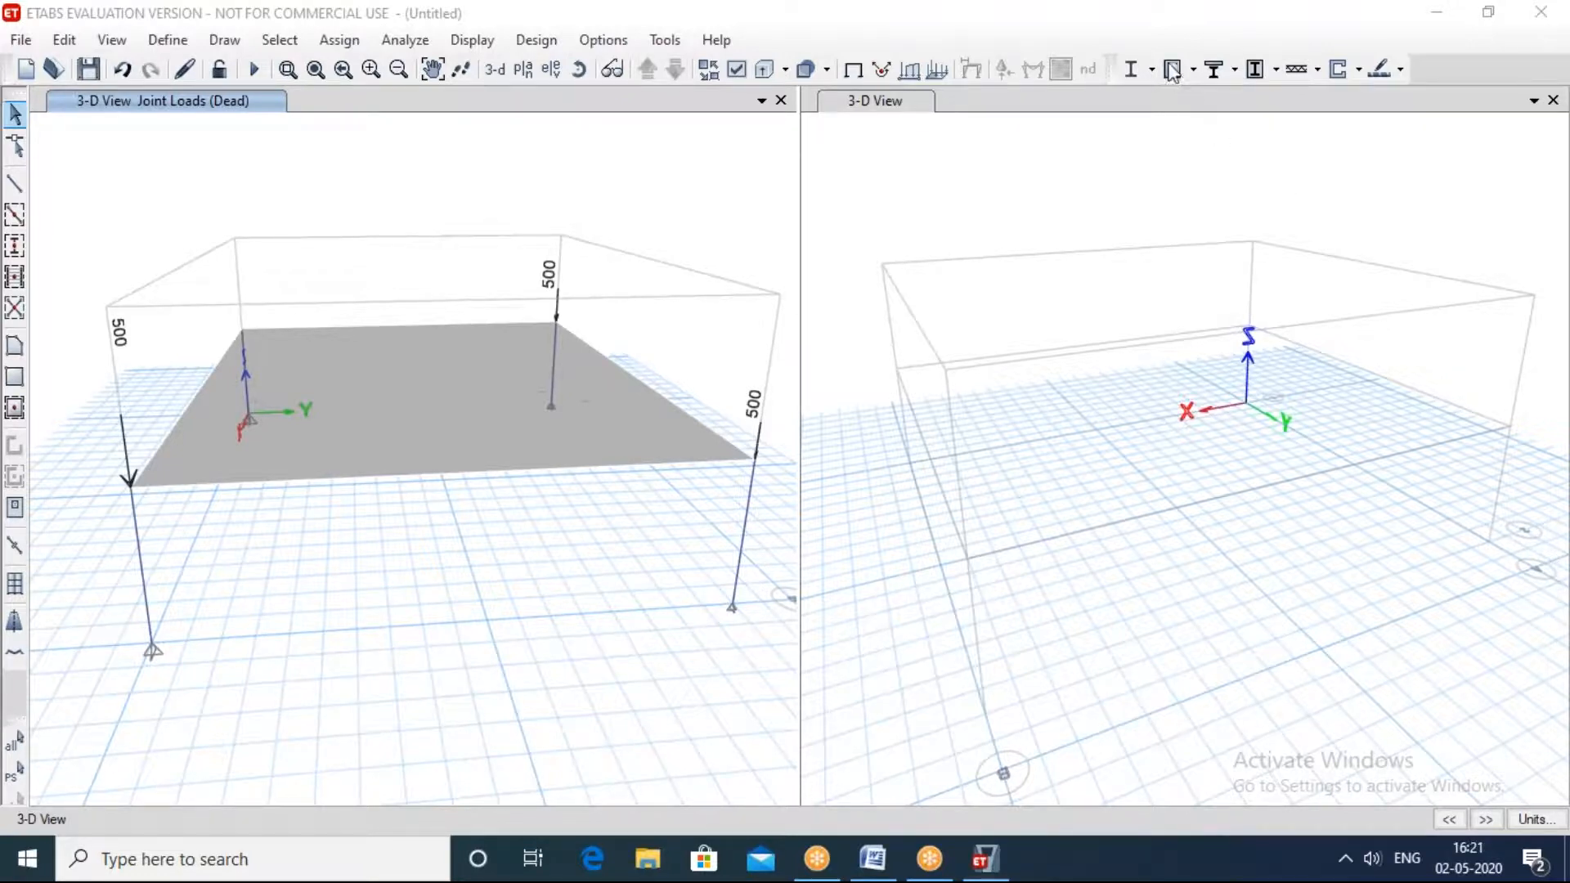
{"action": "left_click", "coordinate": [408, 38]}
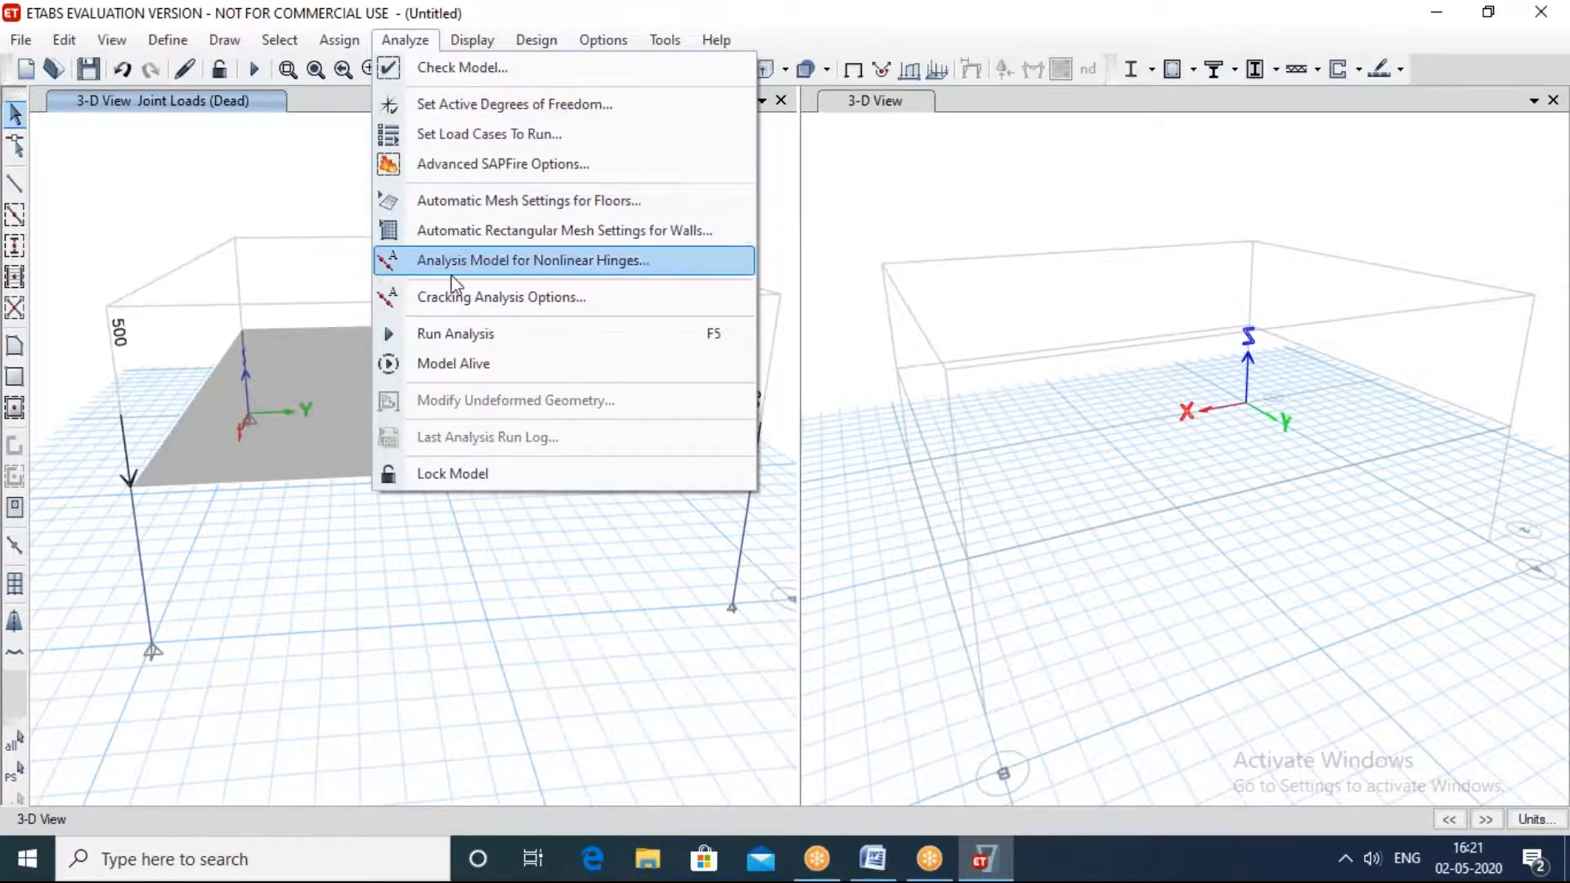
{"action": "left_click", "coordinate": [458, 336]}
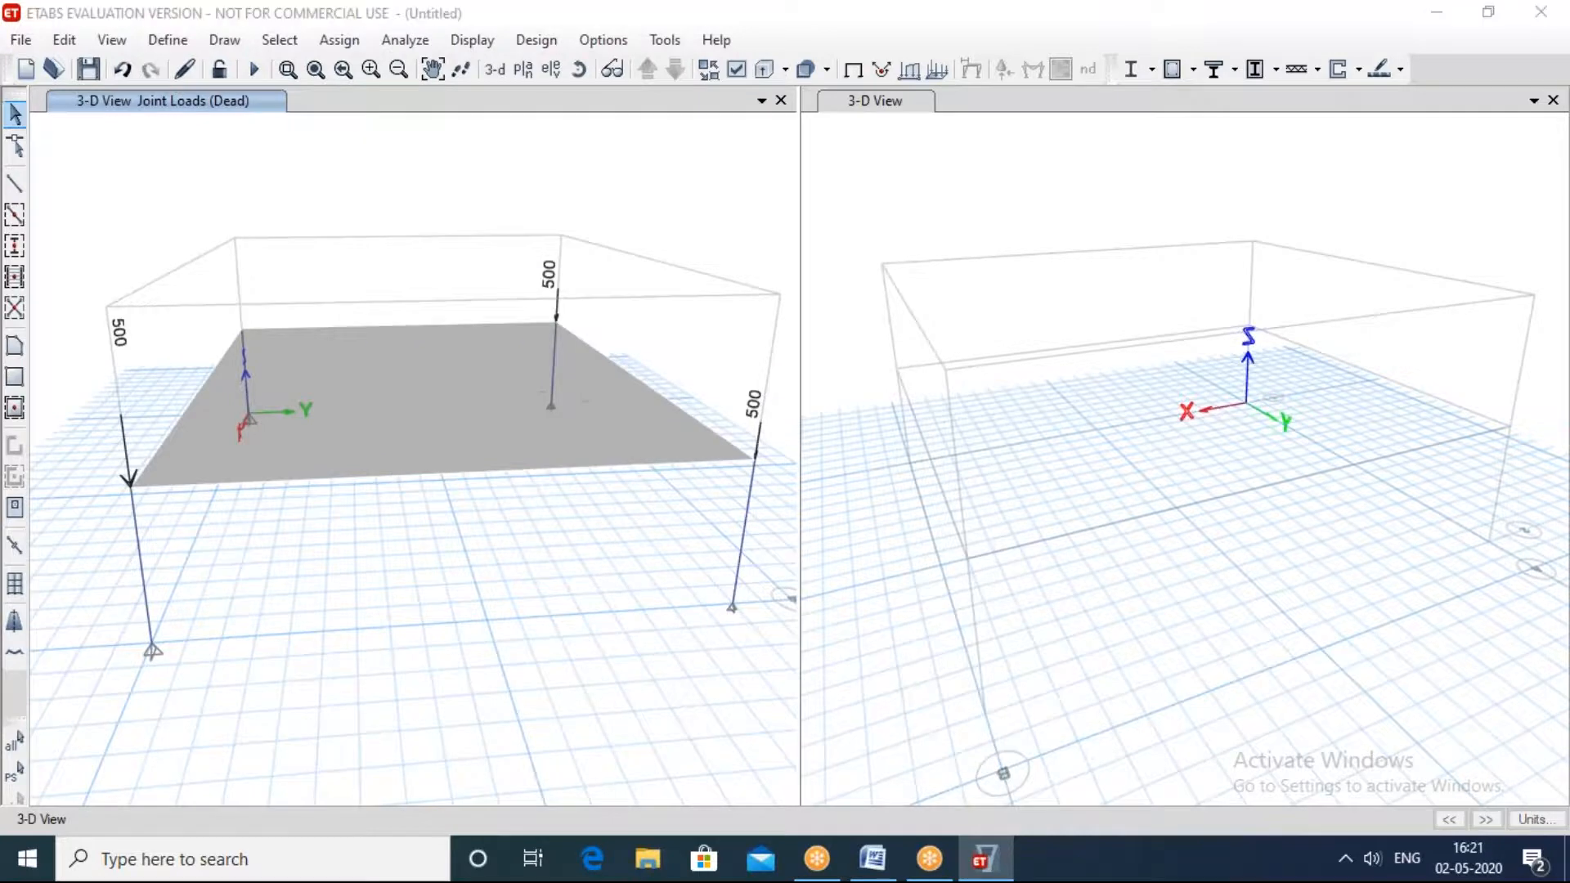
{"action": "type", "text": "123"}
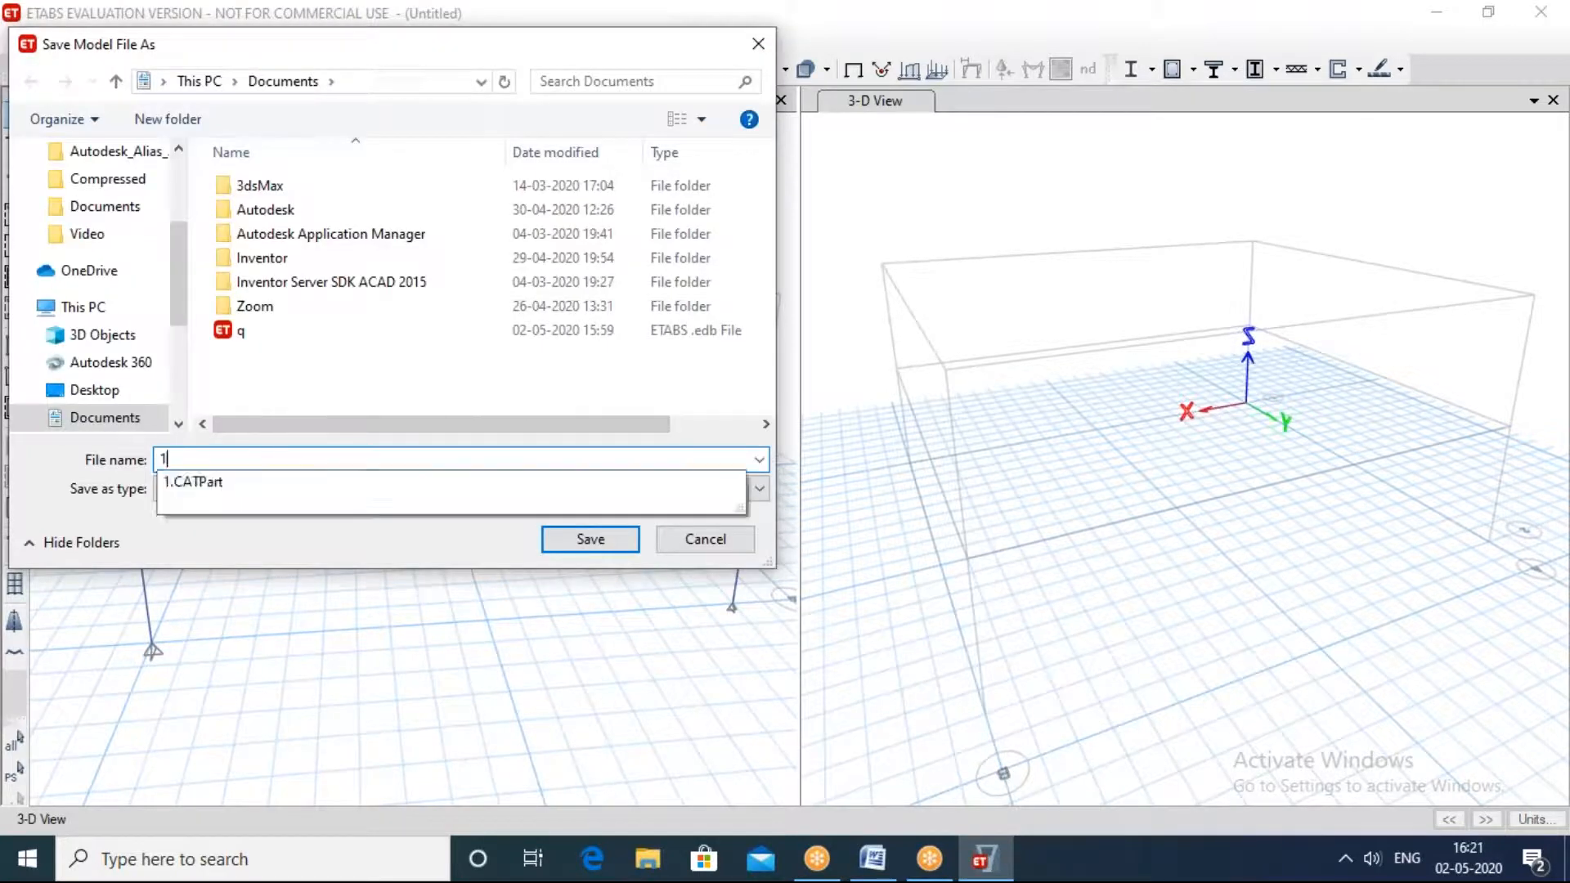
{"action": "left_click", "coordinate": [592, 538]}
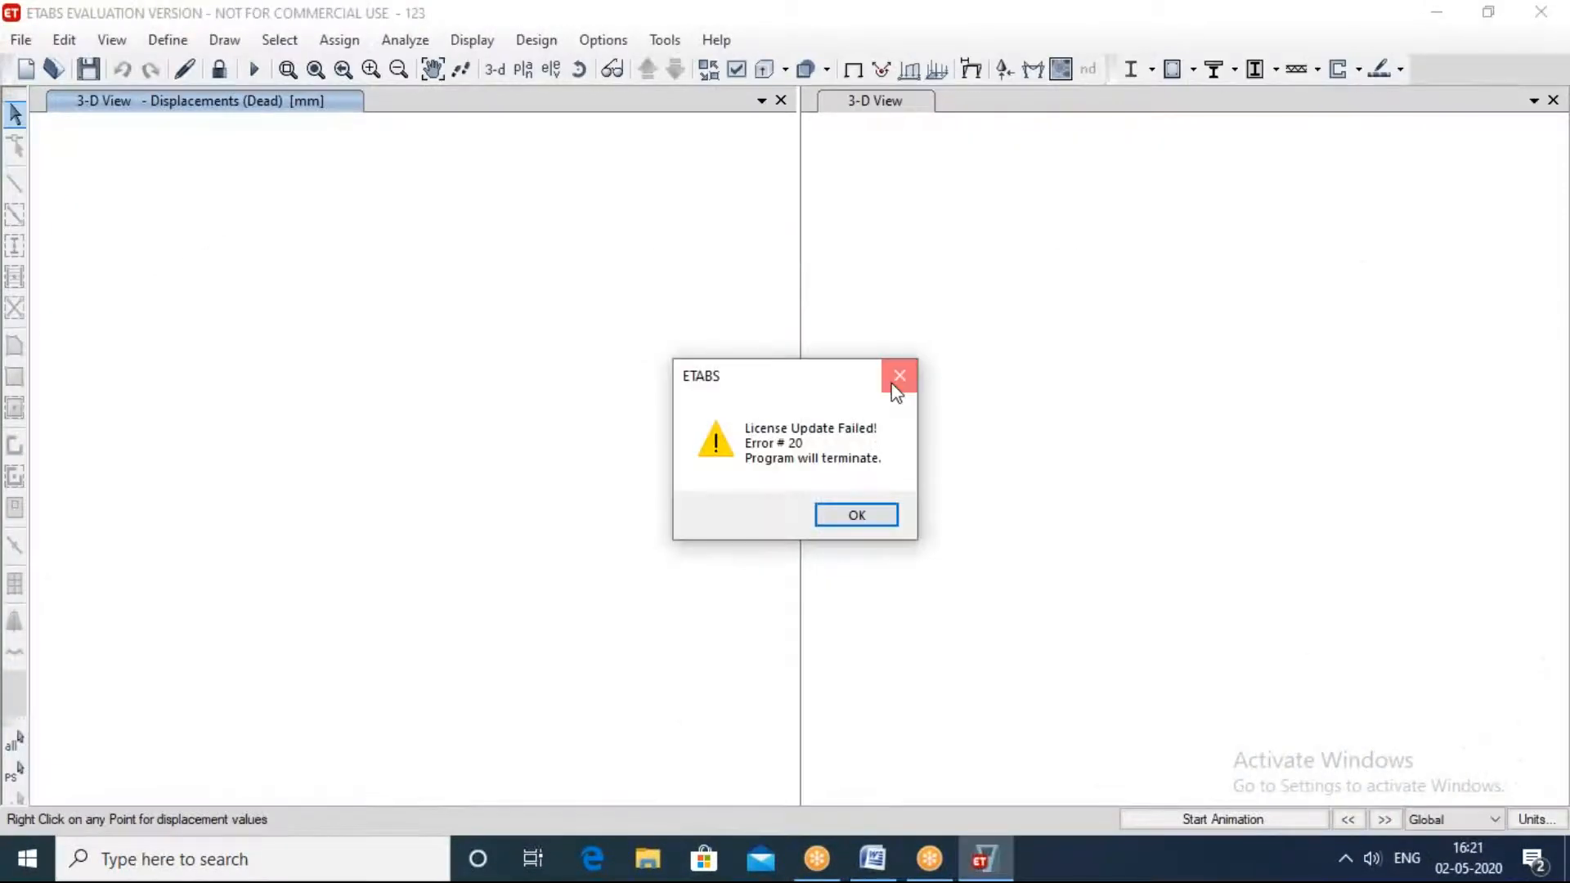
{"action": "left_click", "coordinate": [892, 382]}
{"action": "left_click", "coordinate": [939, 376]}
Step: Examine the deflected shape of the columns and slab under the Dead load from several angles
{"action": "middle_click_drag", "start_coordinate": [602, 639], "coordinate": [510, 197]}
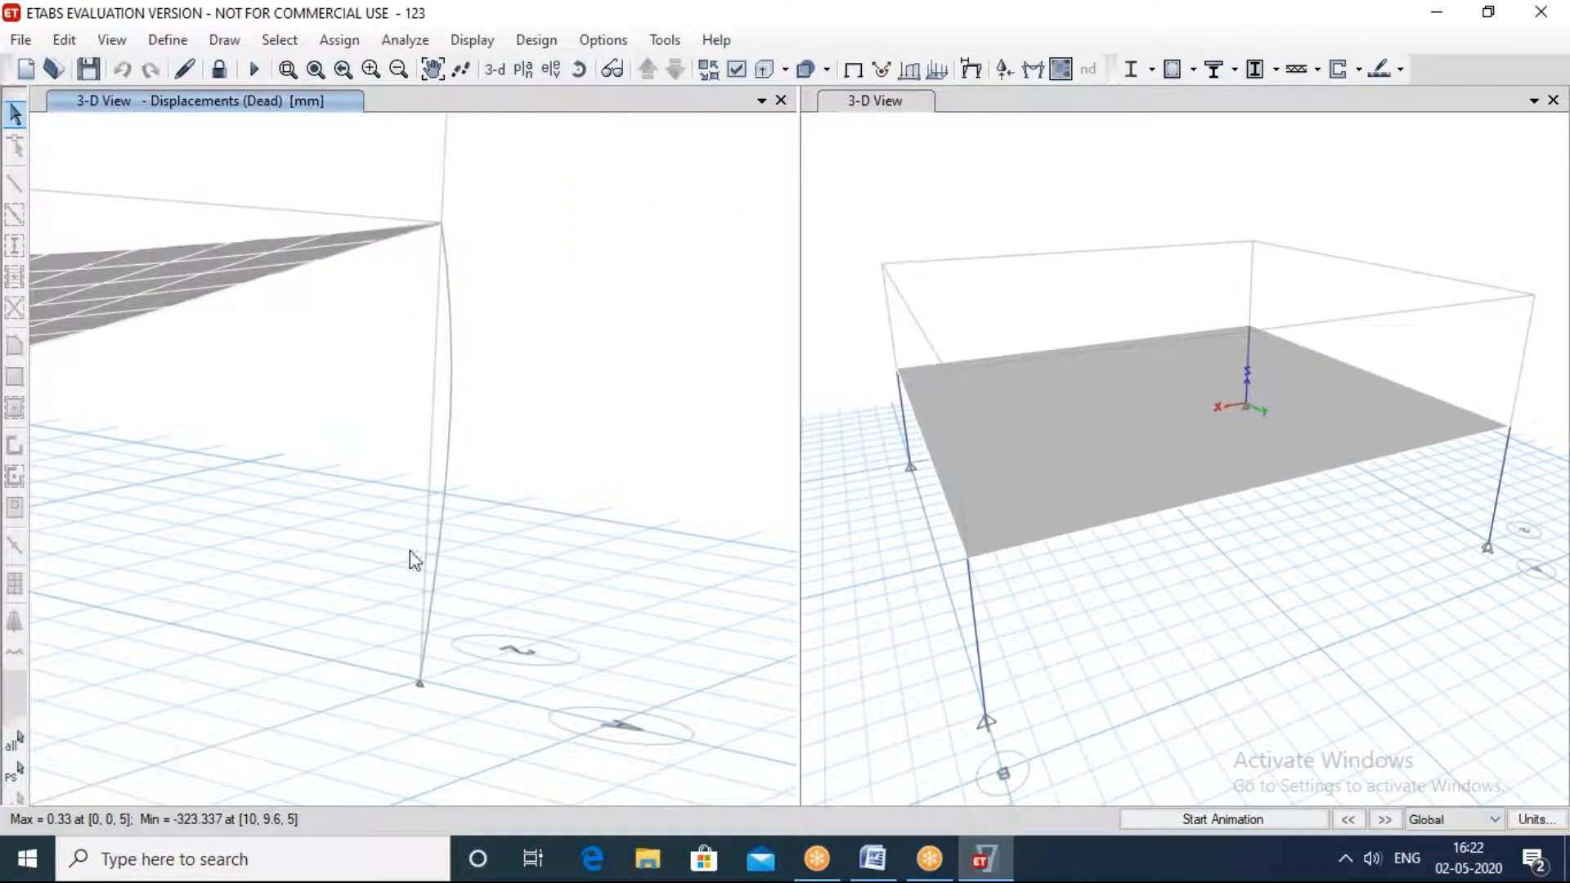
{"action": "scroll", "coordinate": [475, 418], "scroll_direction": "down", "scroll_amount": 1}
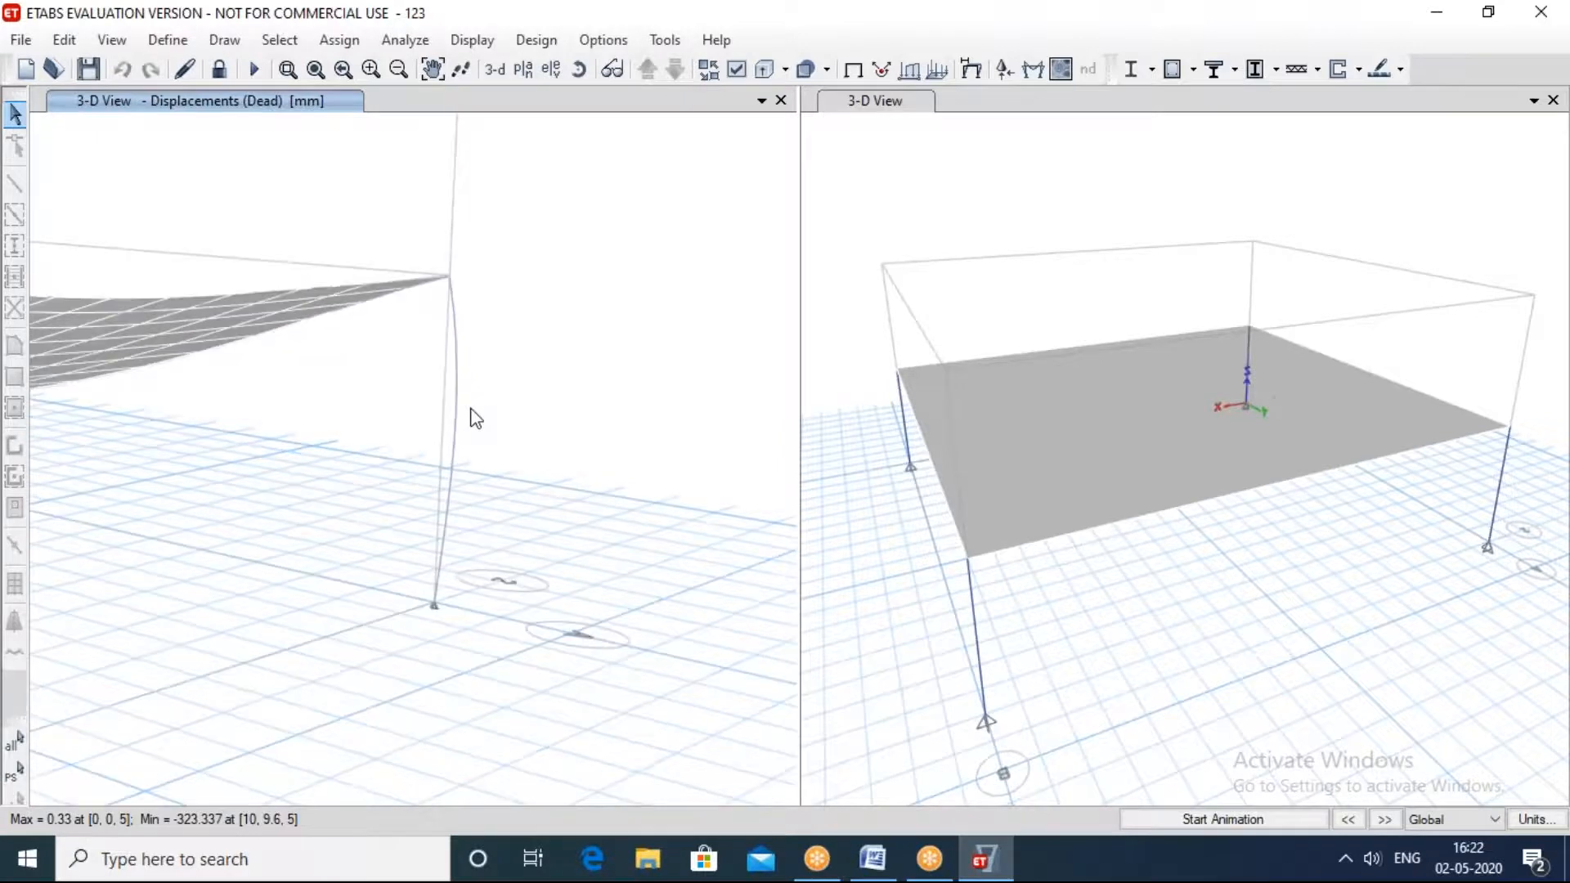
{"action": "scroll", "coordinate": [472, 411], "scroll_direction": "down", "scroll_amount": 3}
{"action": "middle_click_drag", "start_coordinate": [604, 488], "coordinate": [488, 480], "text": "shift"}
{"action": "scroll", "coordinate": [487, 480], "scroll_direction": "up", "scroll_amount": 4}
{"action": "middle_click_drag", "start_coordinate": [797, 614], "coordinate": [542, 424], "text": "shift"}
{"action": "scroll", "coordinate": [542, 424], "scroll_direction": "up", "scroll_amount": 3}
{"action": "scroll", "coordinate": [545, 345], "scroll_direction": "down", "scroll_amount": 3}
{"action": "scroll", "coordinate": [546, 345], "scroll_direction": "down", "scroll_amount": 5}
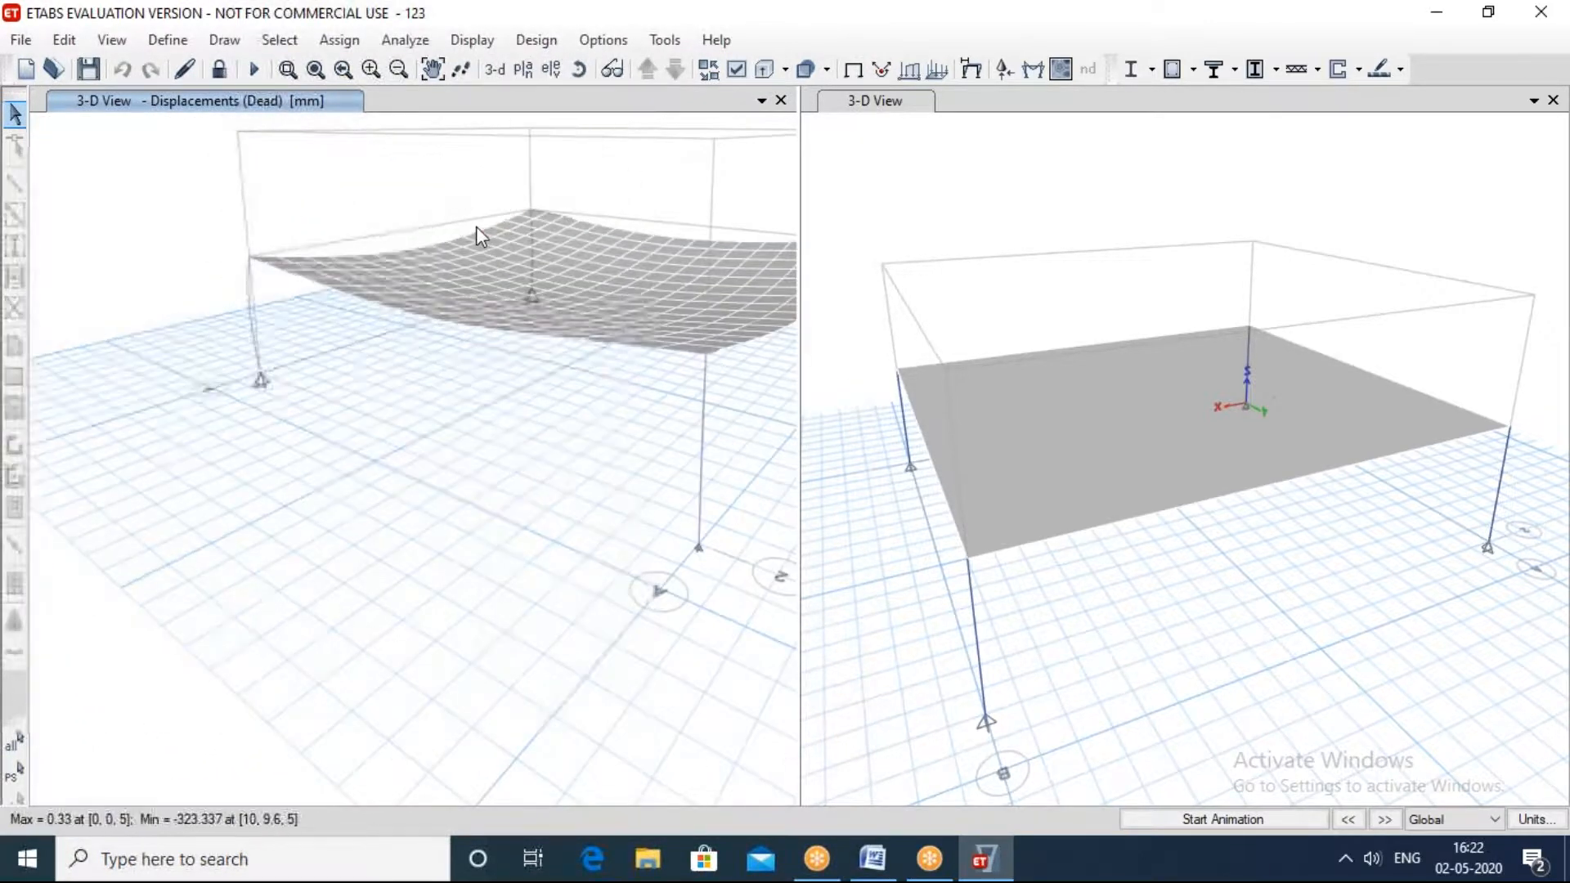
{"action": "middle_click_drag", "start_coordinate": [499, 229], "coordinate": [425, 292]}
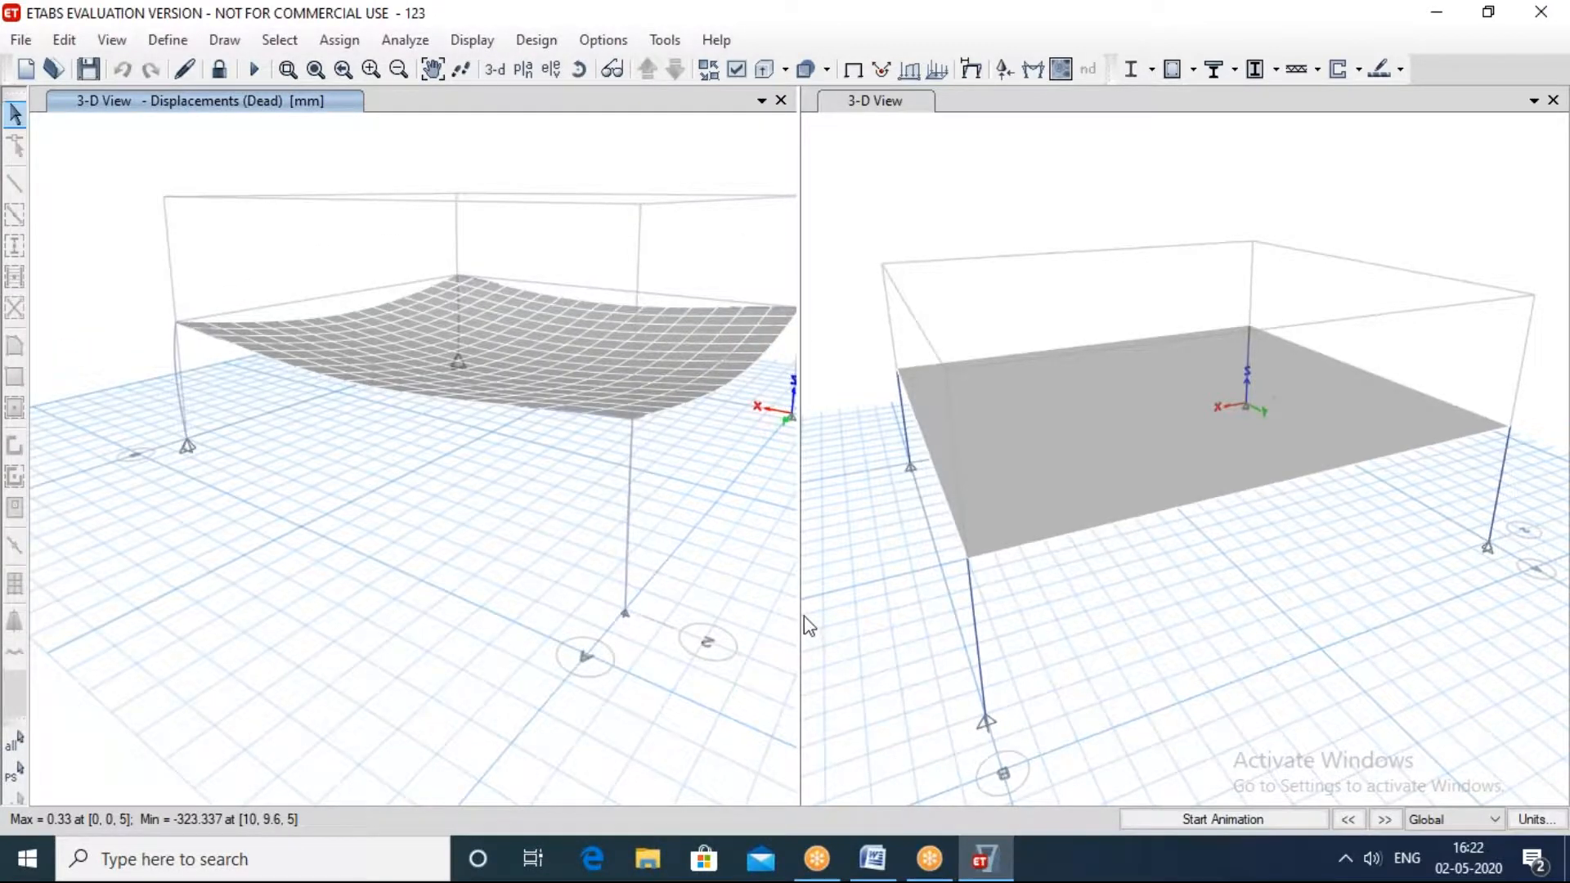
Step: Start the animation of the Dead load displacements and set the speaker volume to 19
{"action": "left_click", "coordinate": [1198, 814]}
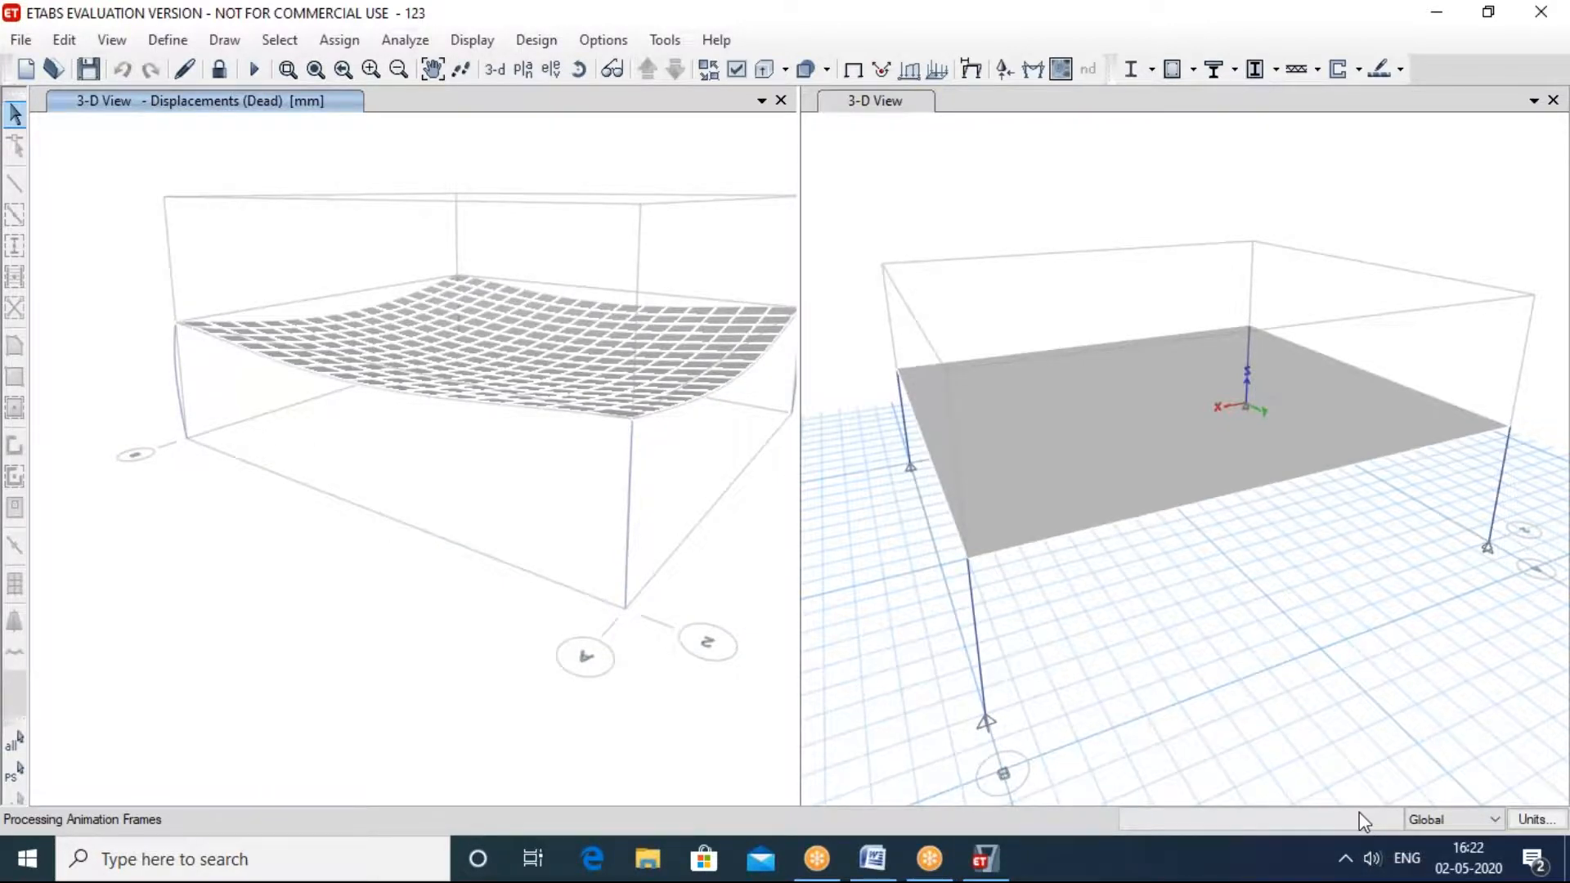
{"action": "left_click_drag", "start_coordinate": [1352, 804], "coordinate": [1277, 801]}
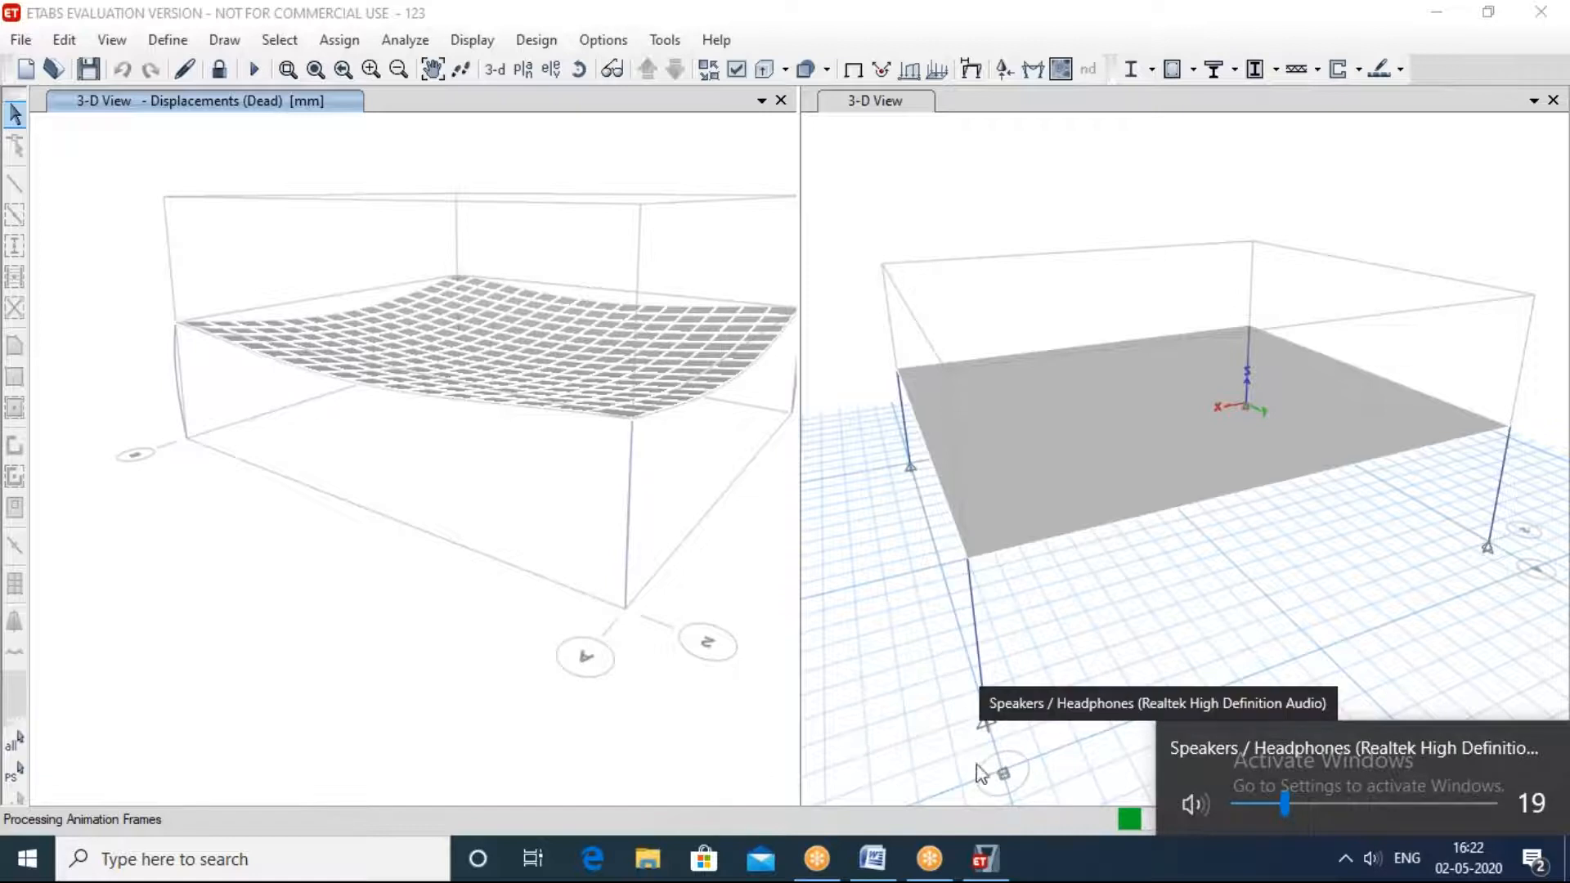
{"action": "left_click", "coordinate": [939, 778]}
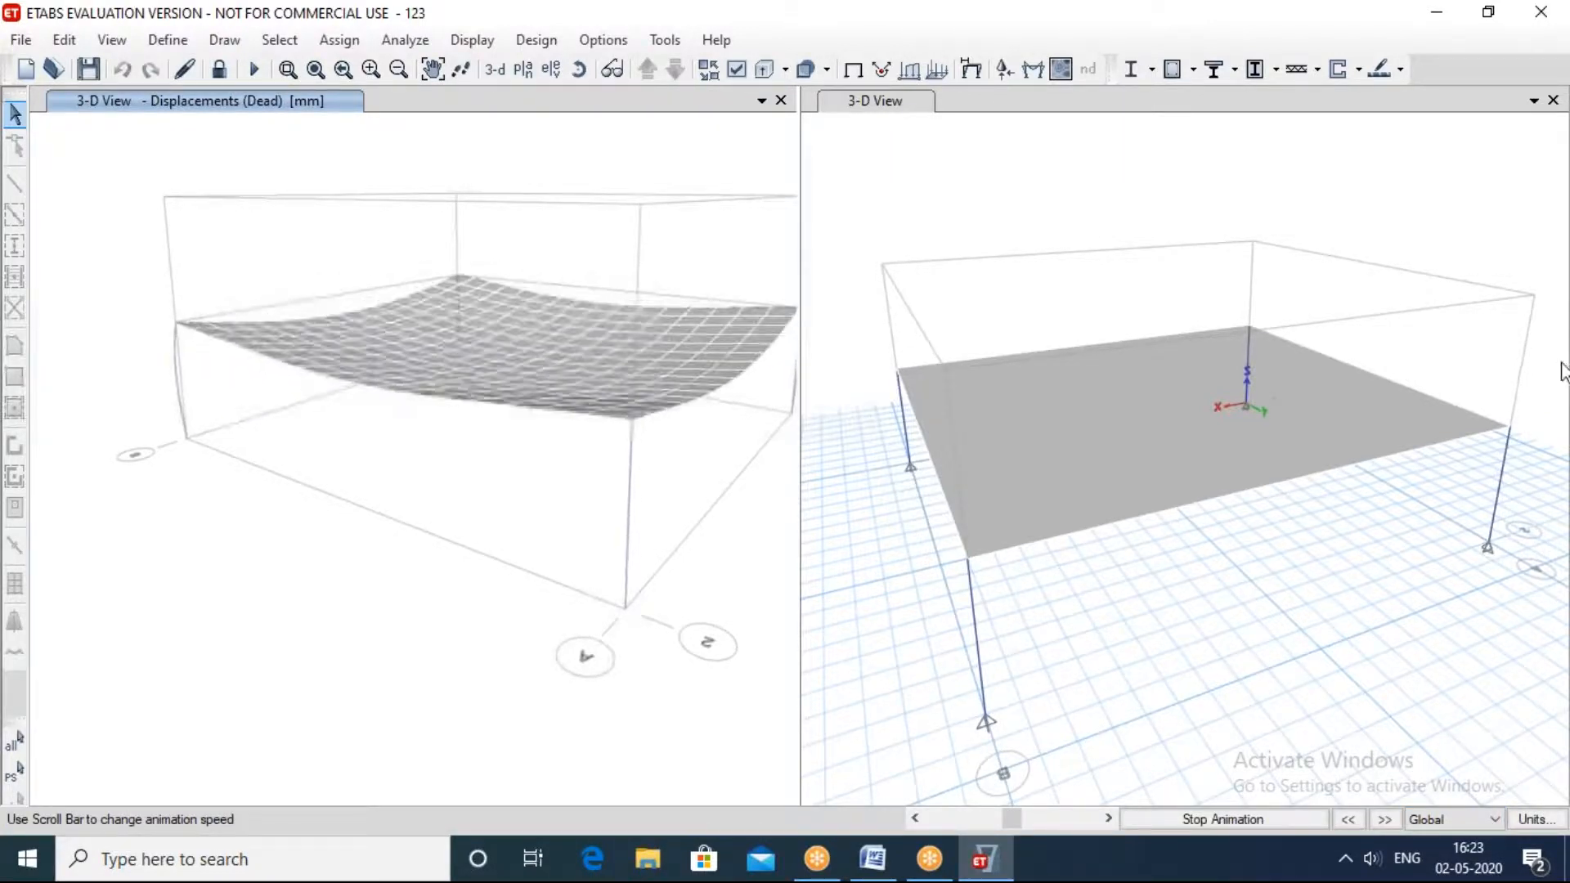
Step: Confirm Headphones as the plugged-in audio device and set the speaker volume to 7
{"action": "left_click", "coordinate": [1372, 858]}
{"action": "left_click_drag", "start_coordinate": [1287, 802], "coordinate": [1537, 807]}
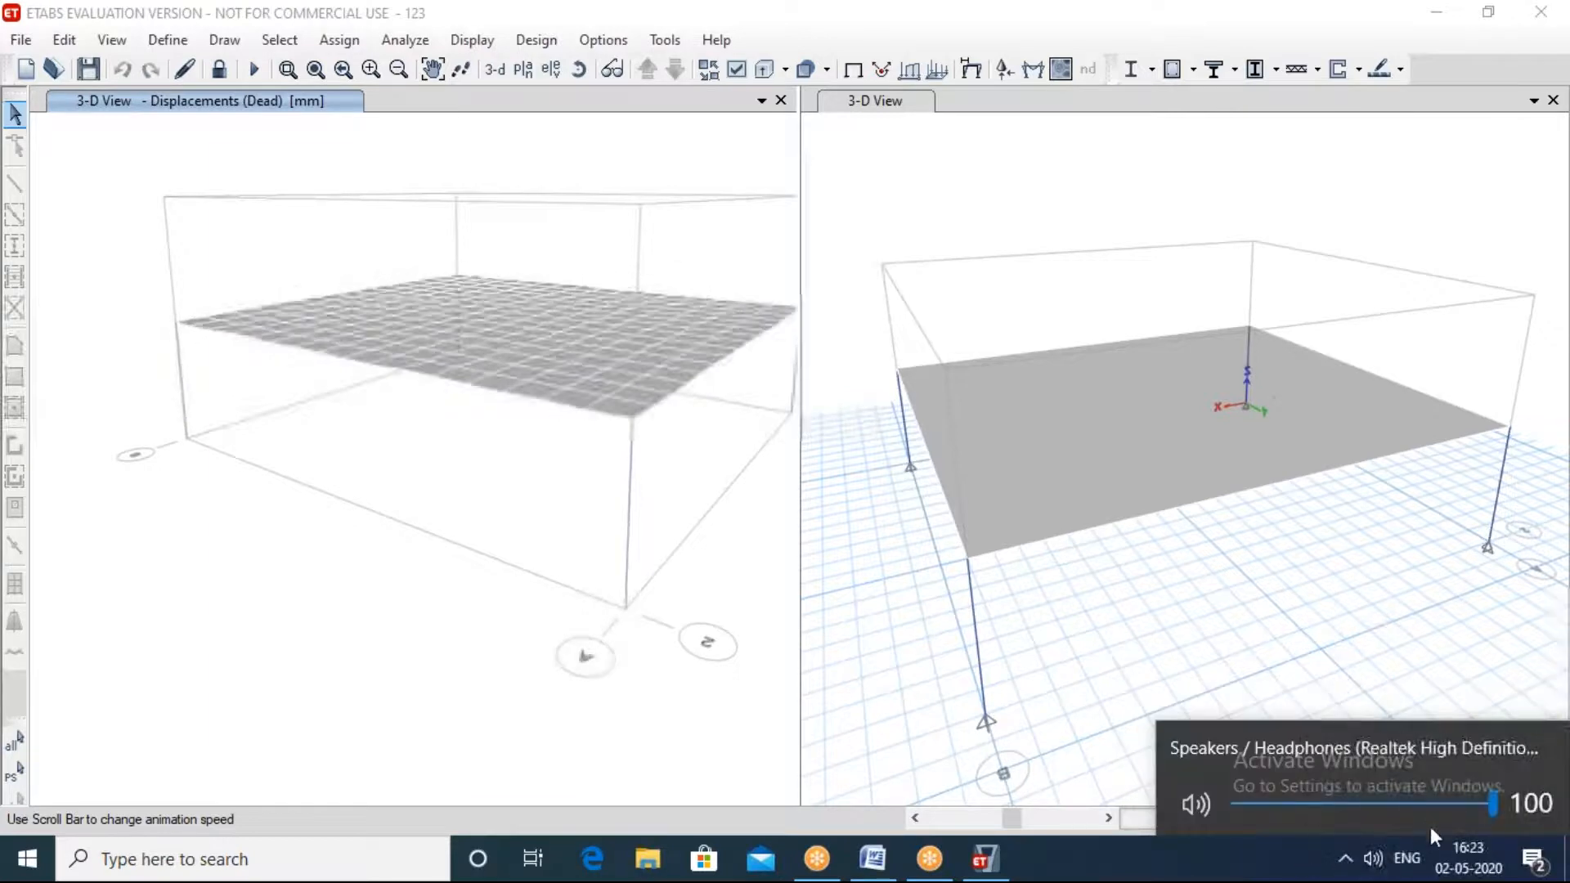
{"action": "left_click_drag", "start_coordinate": [1490, 801], "coordinate": [1306, 805]}
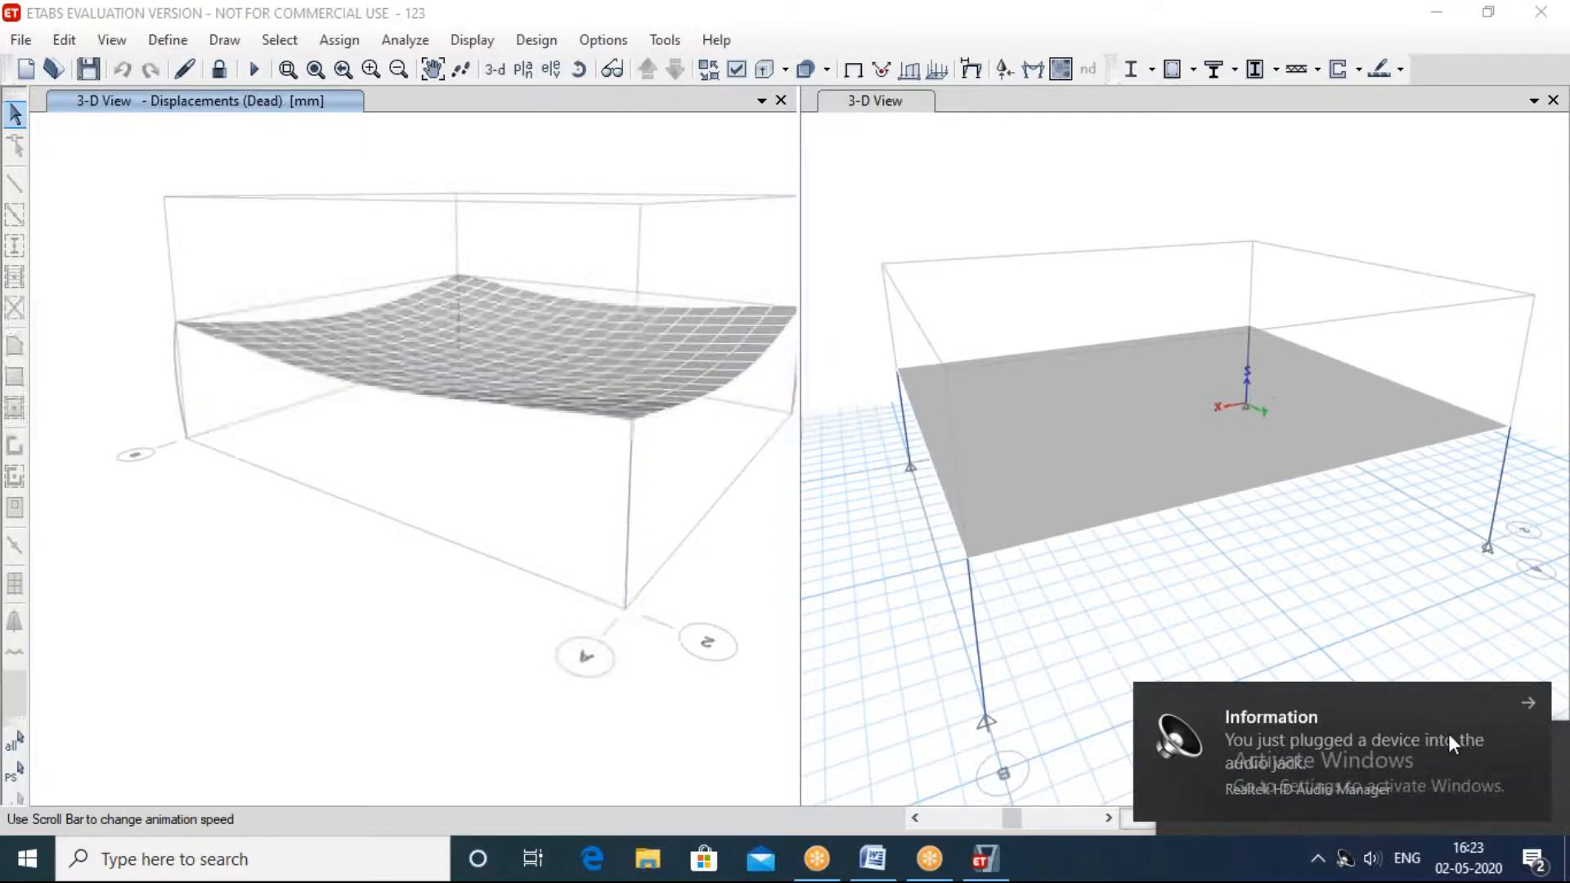
{"action": "left_click", "coordinate": [1527, 699]}
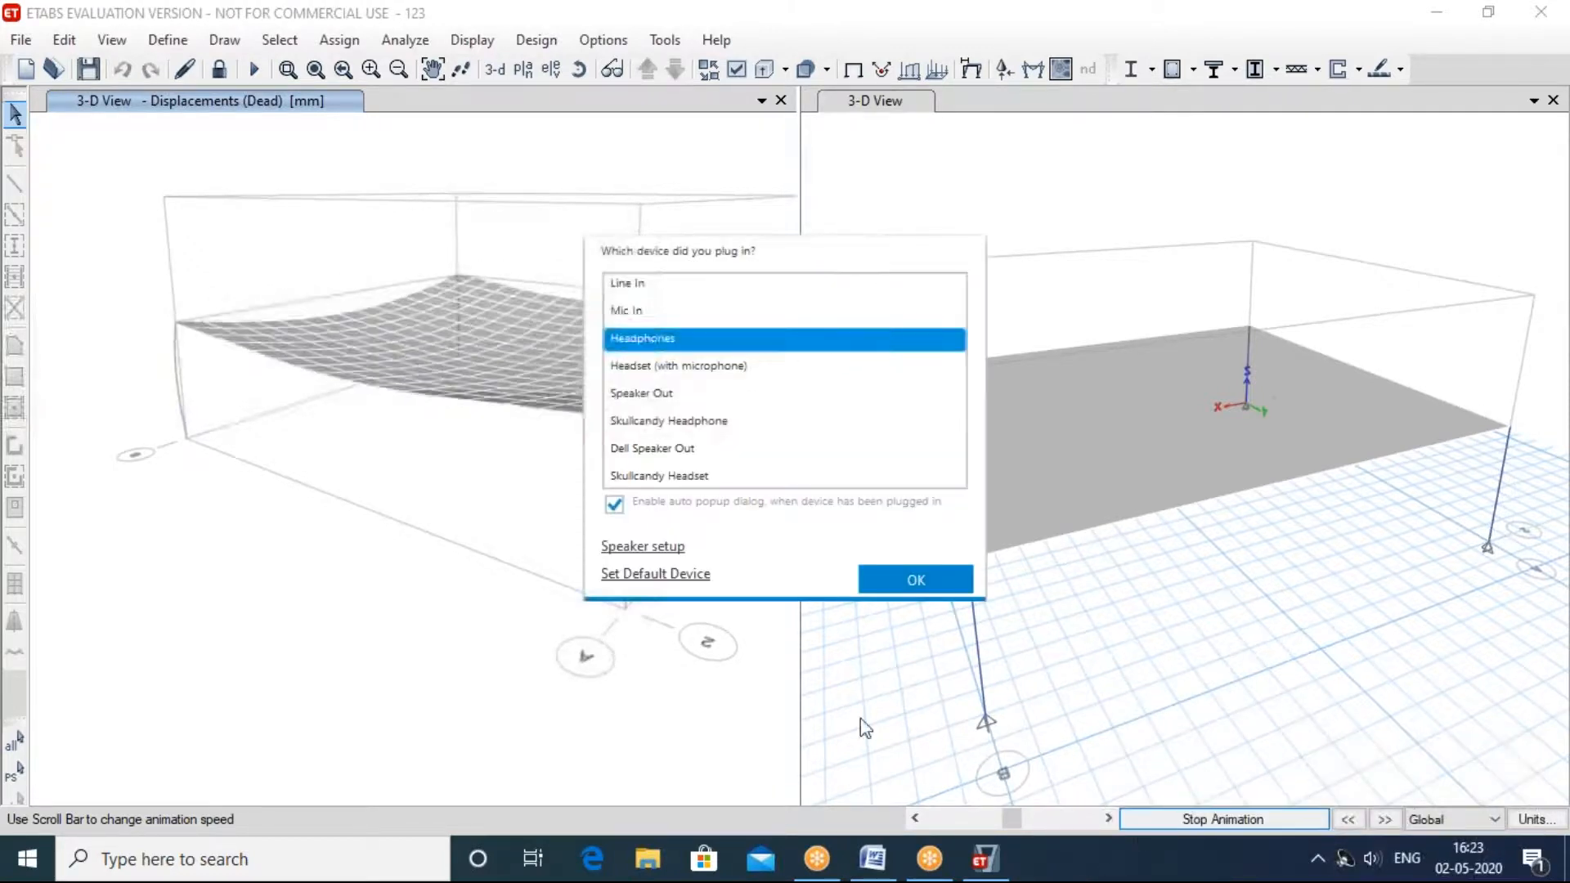
{"action": "left_click", "coordinate": [916, 581]}
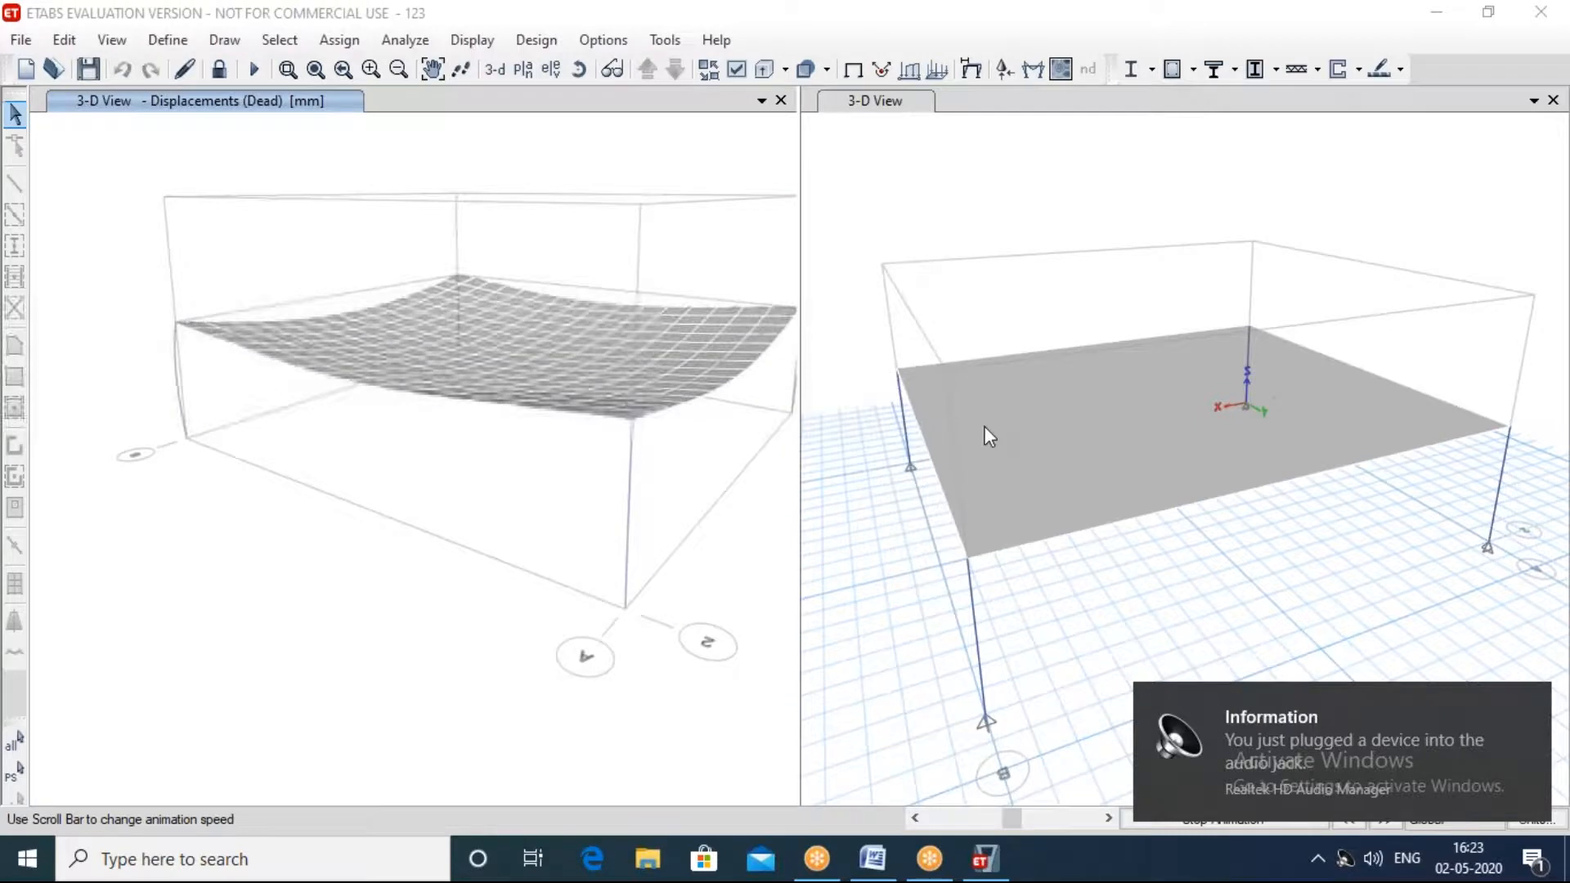
{"action": "left_click", "coordinate": [1373, 858]}
{"action": "left_click_drag", "start_coordinate": [1239, 807], "coordinate": [1254, 808]}
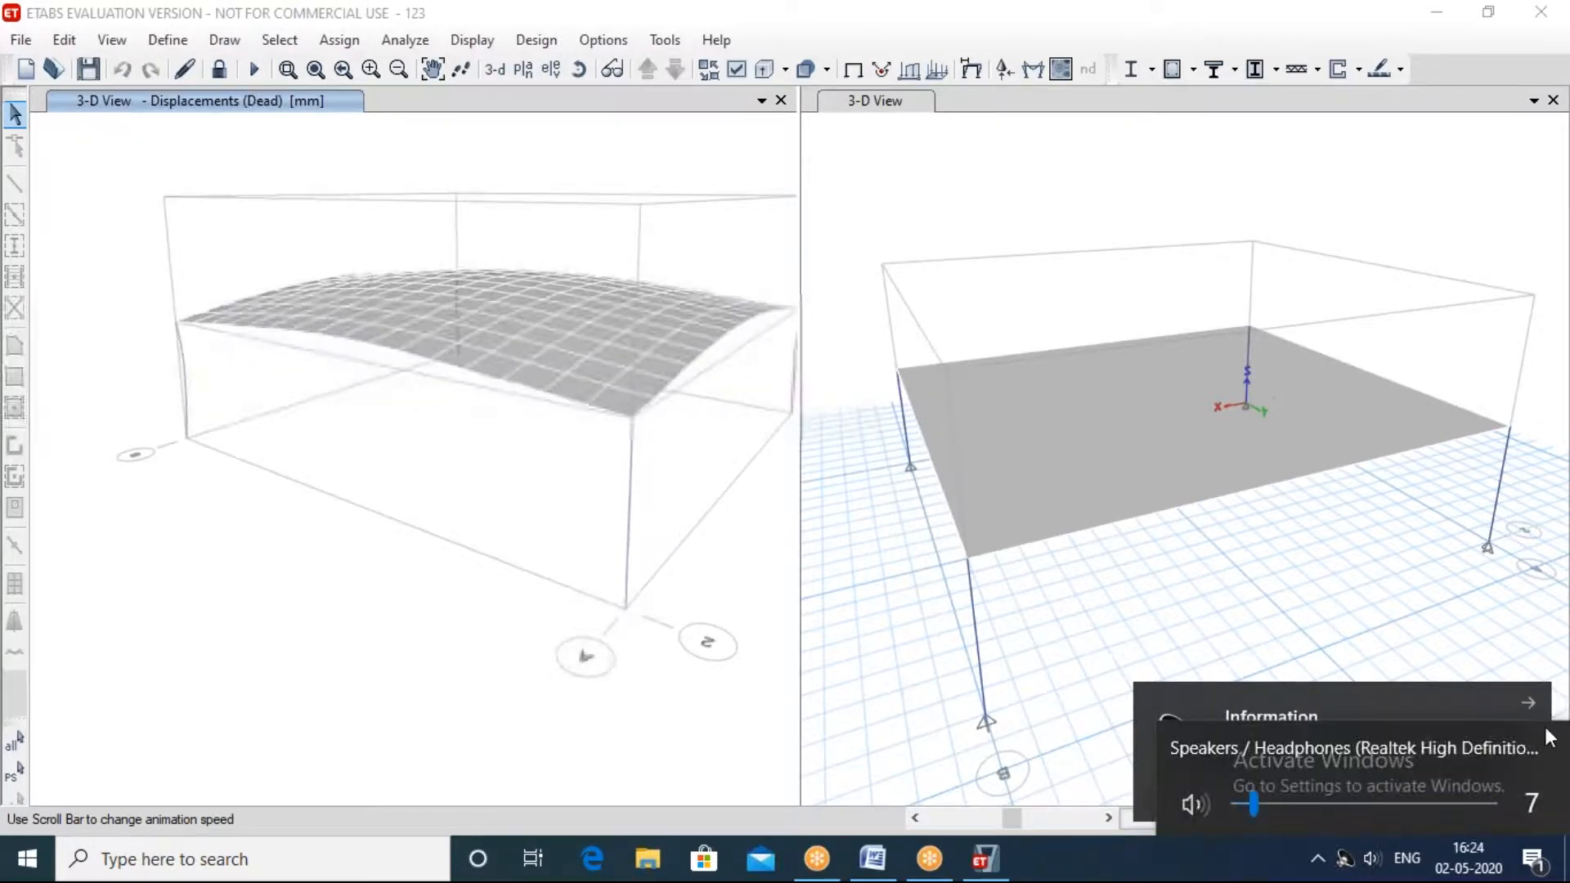
{"action": "left_click", "coordinate": [701, 723]}
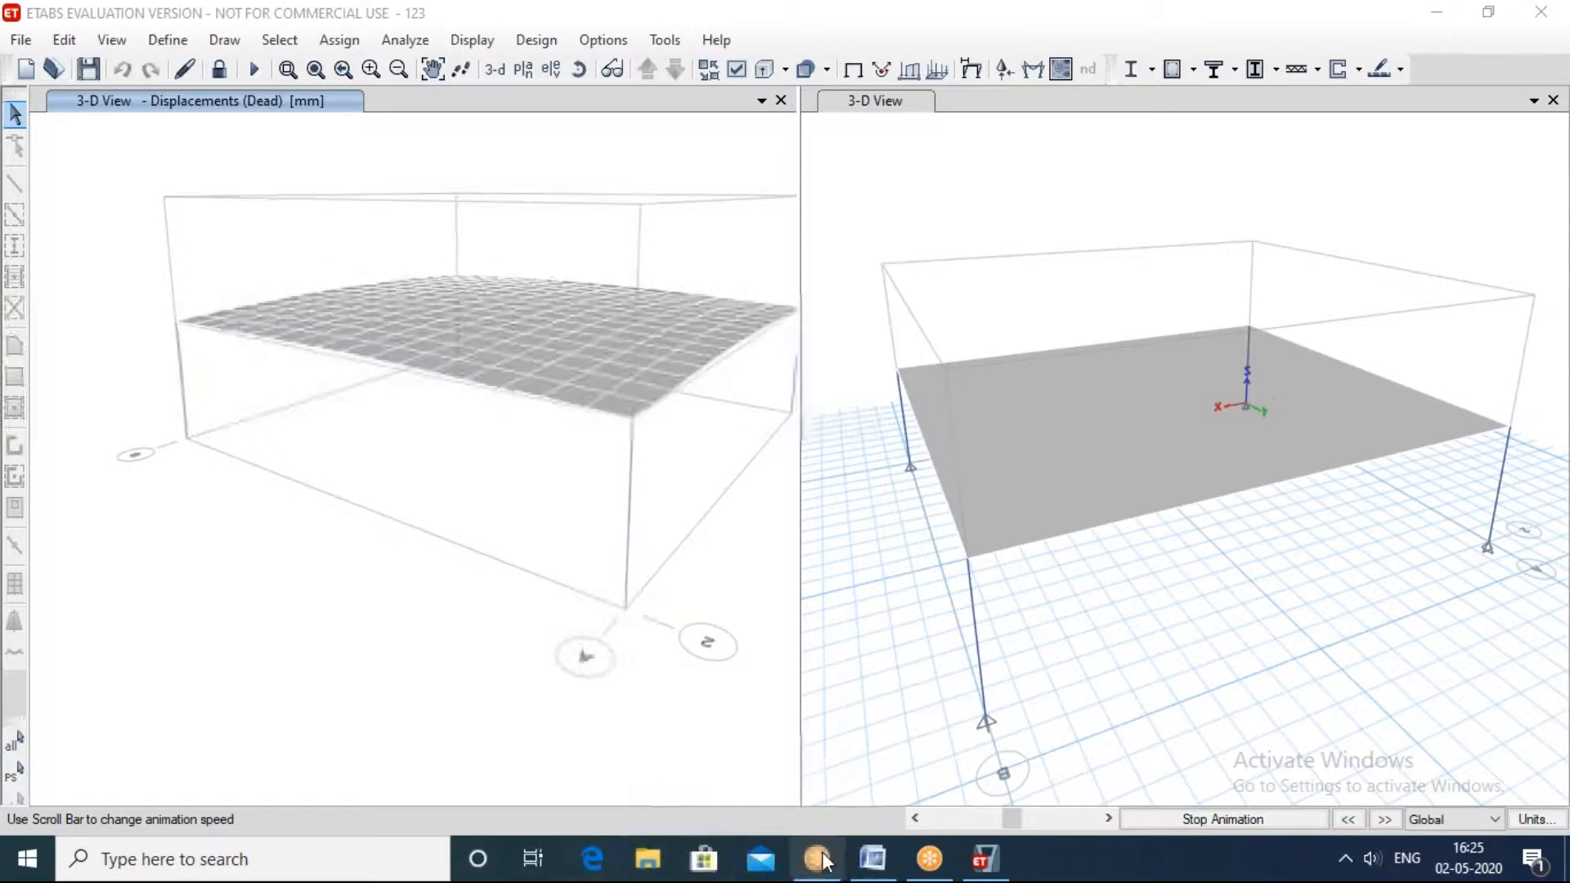
Step: Switch to the Word document, highlight the phone number in it, and minimize the document window
{"action": "left_click", "coordinate": [873, 860]}
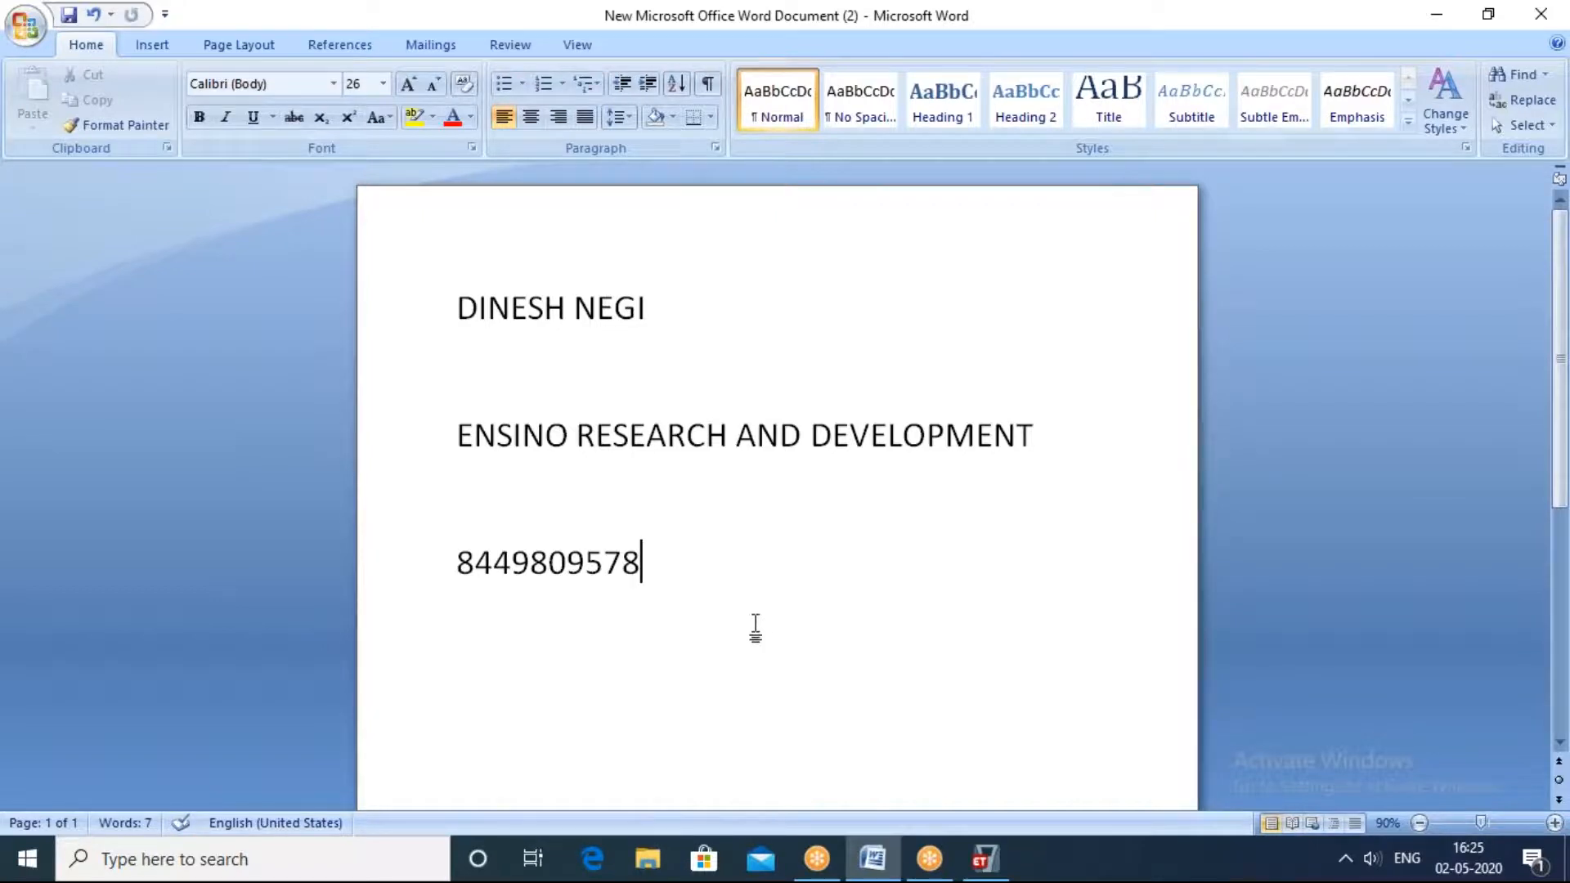
{"action": "left_click_drag", "start_coordinate": [654, 595], "coordinate": [459, 594]}
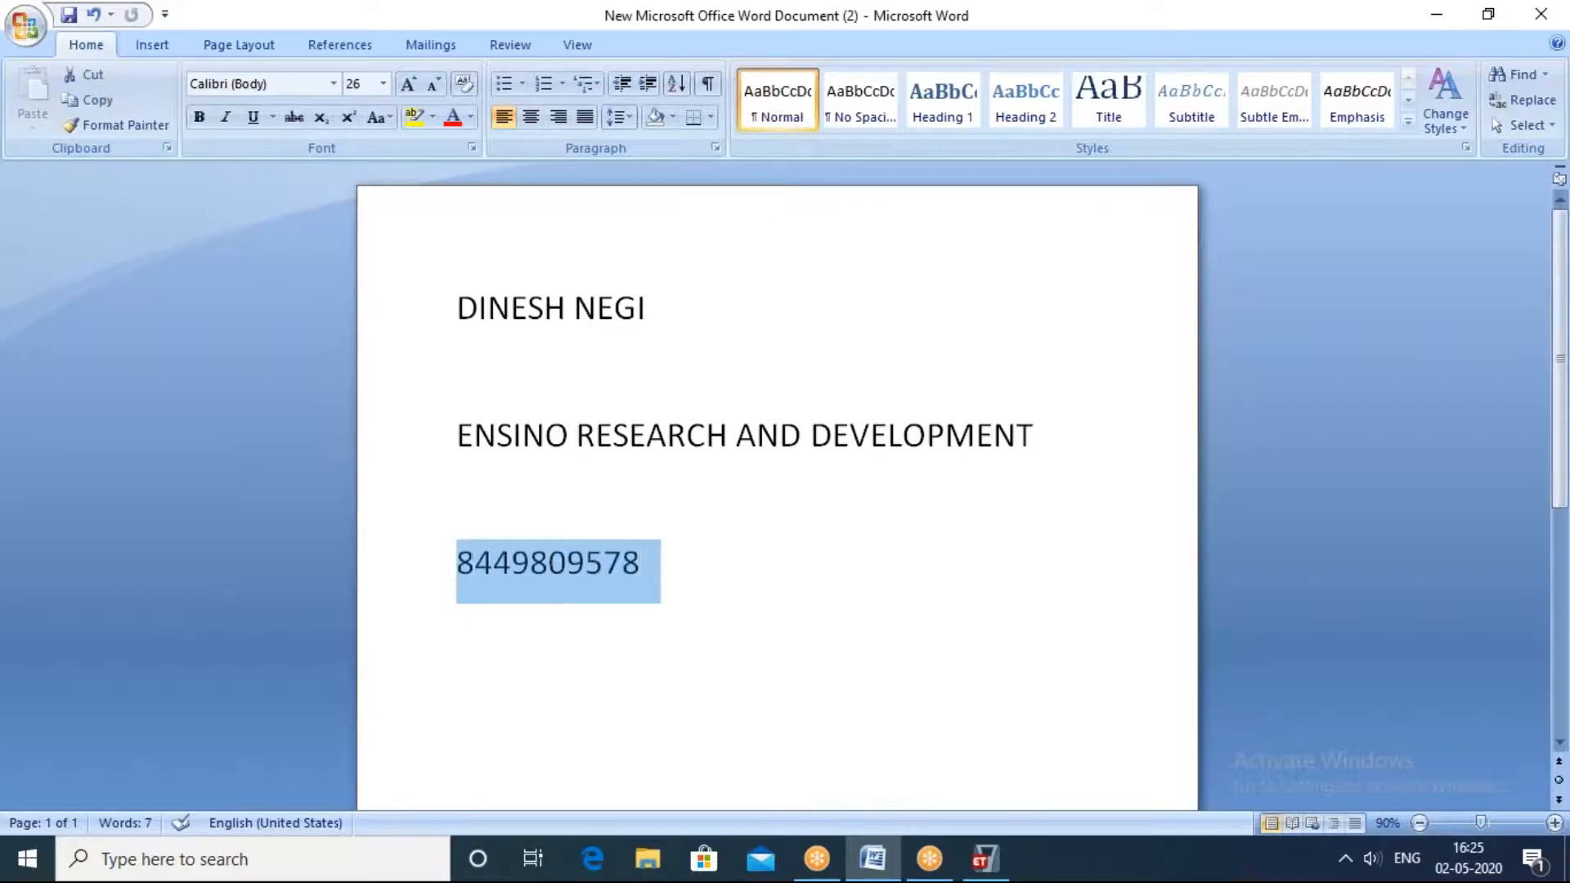
{"action": "left_click", "coordinate": [913, 662]}
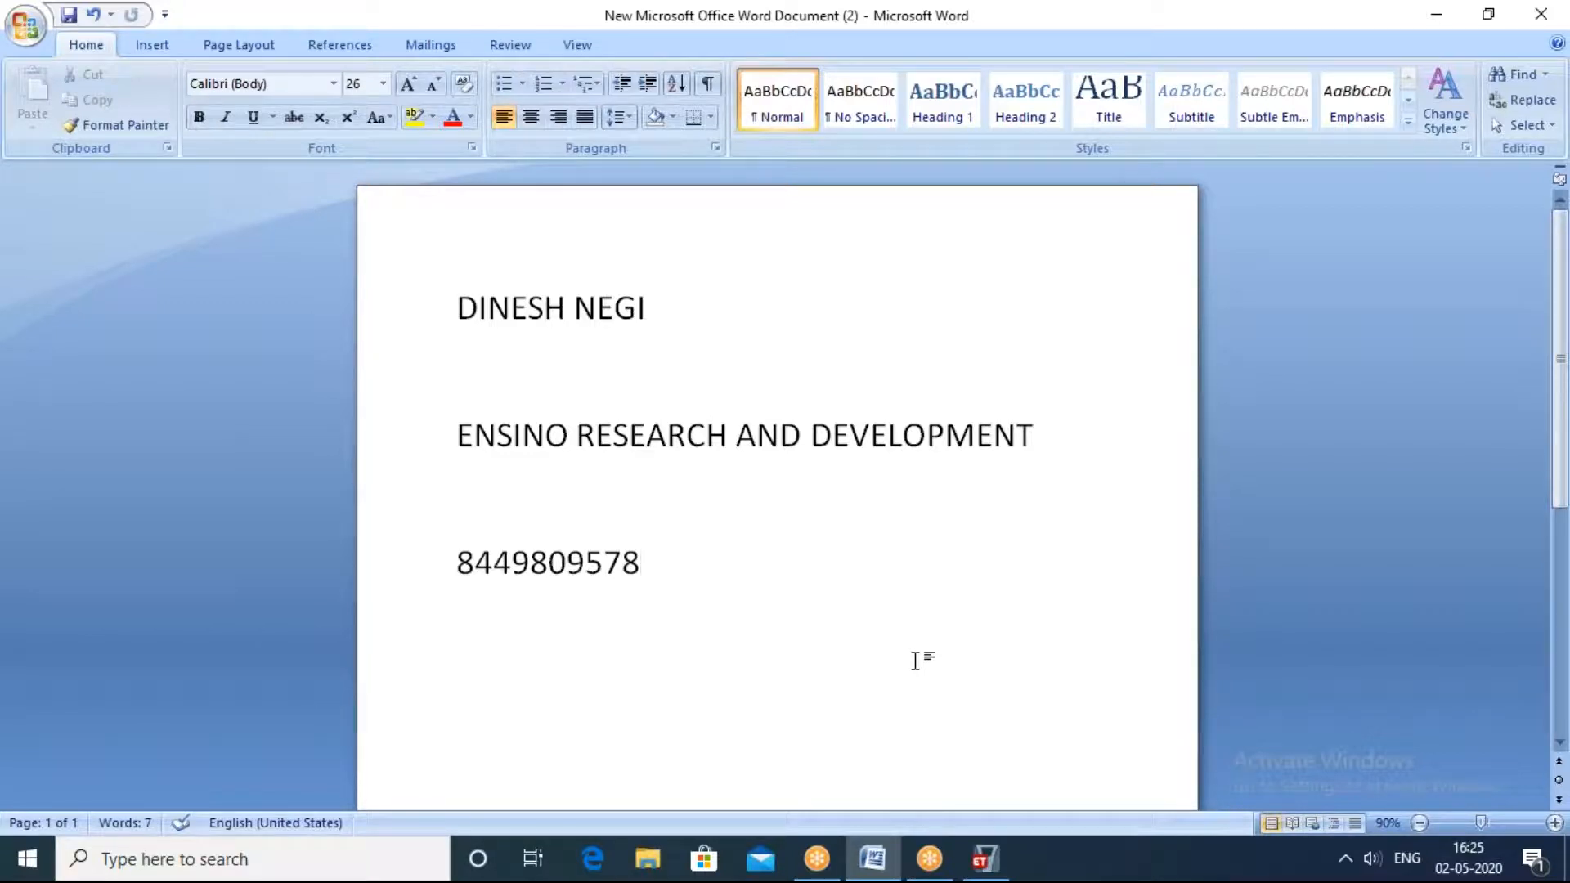
{"action": "left_click_drag", "start_coordinate": [679, 587], "coordinate": [470, 543]}
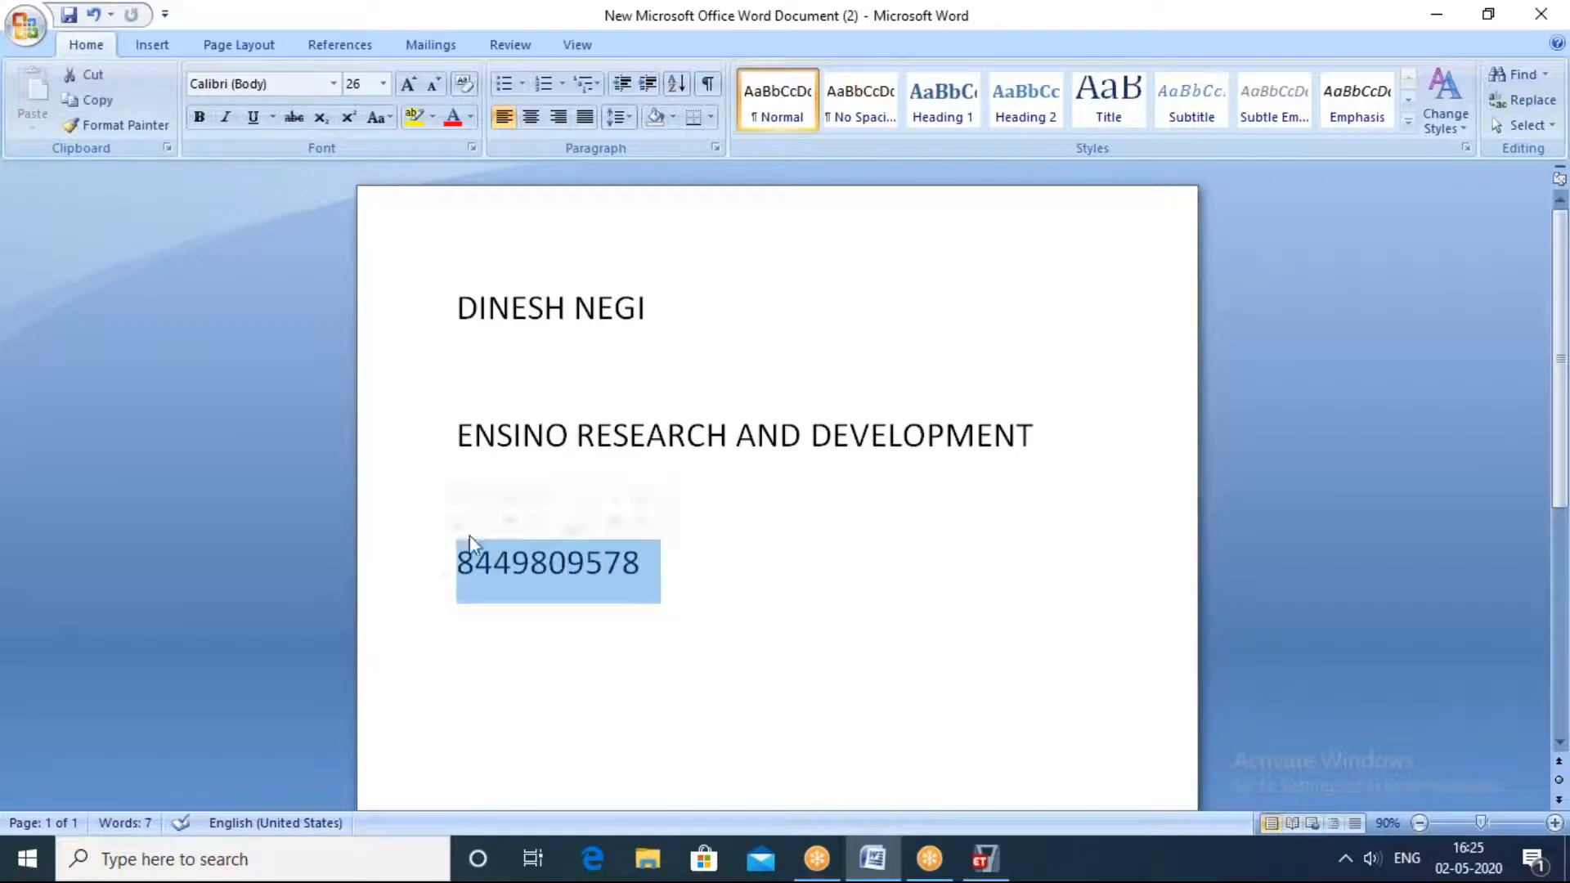
{"action": "left_click", "coordinate": [1416, 135]}
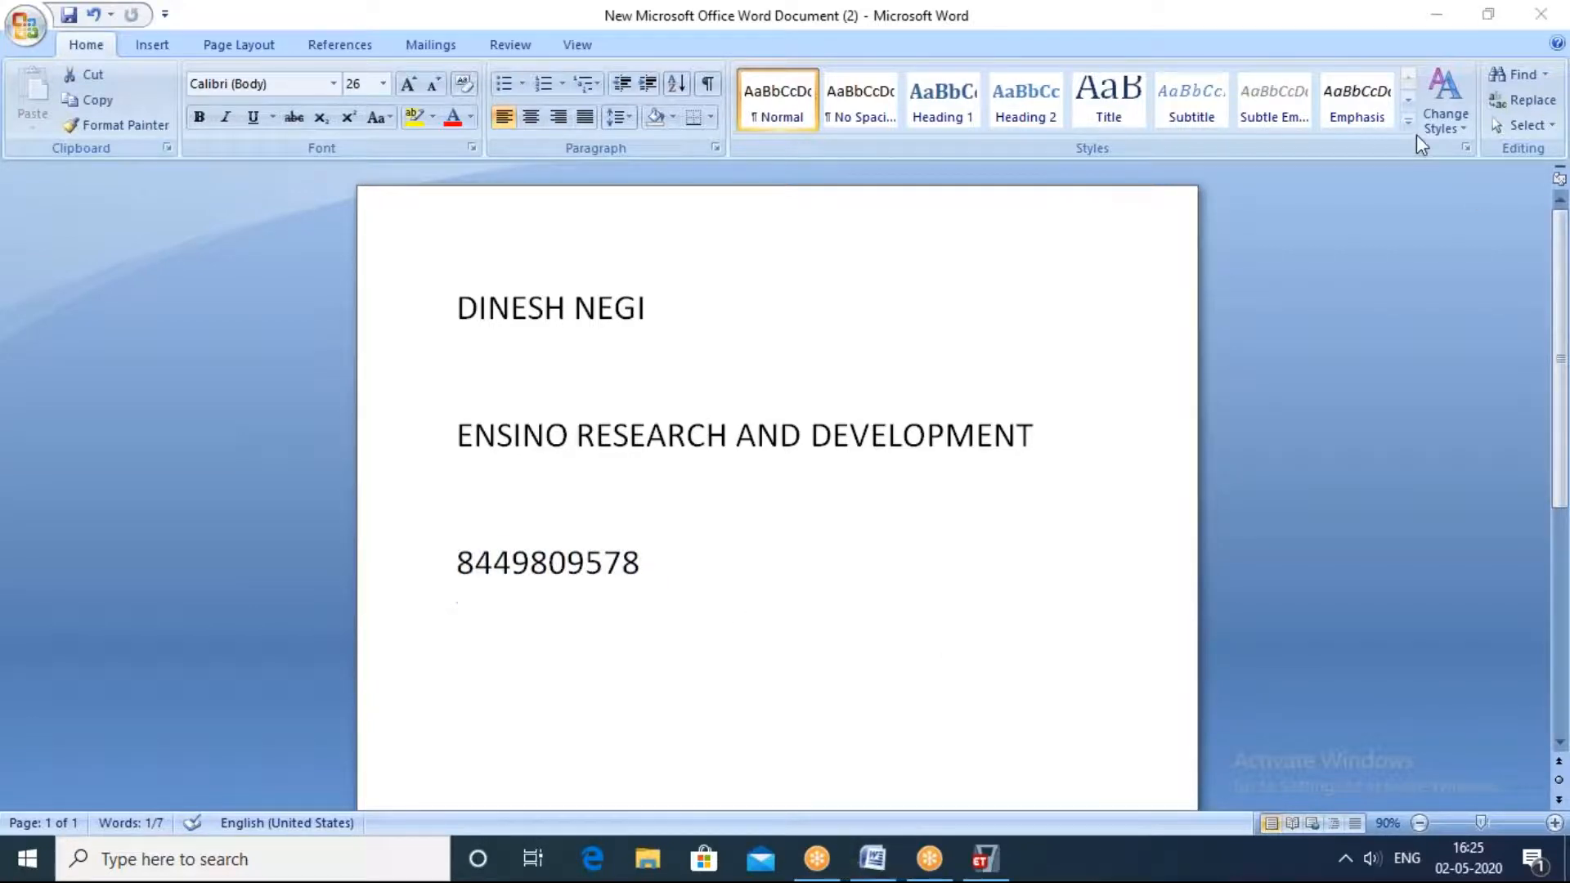
{"action": "left_click", "coordinate": [1039, 24]}
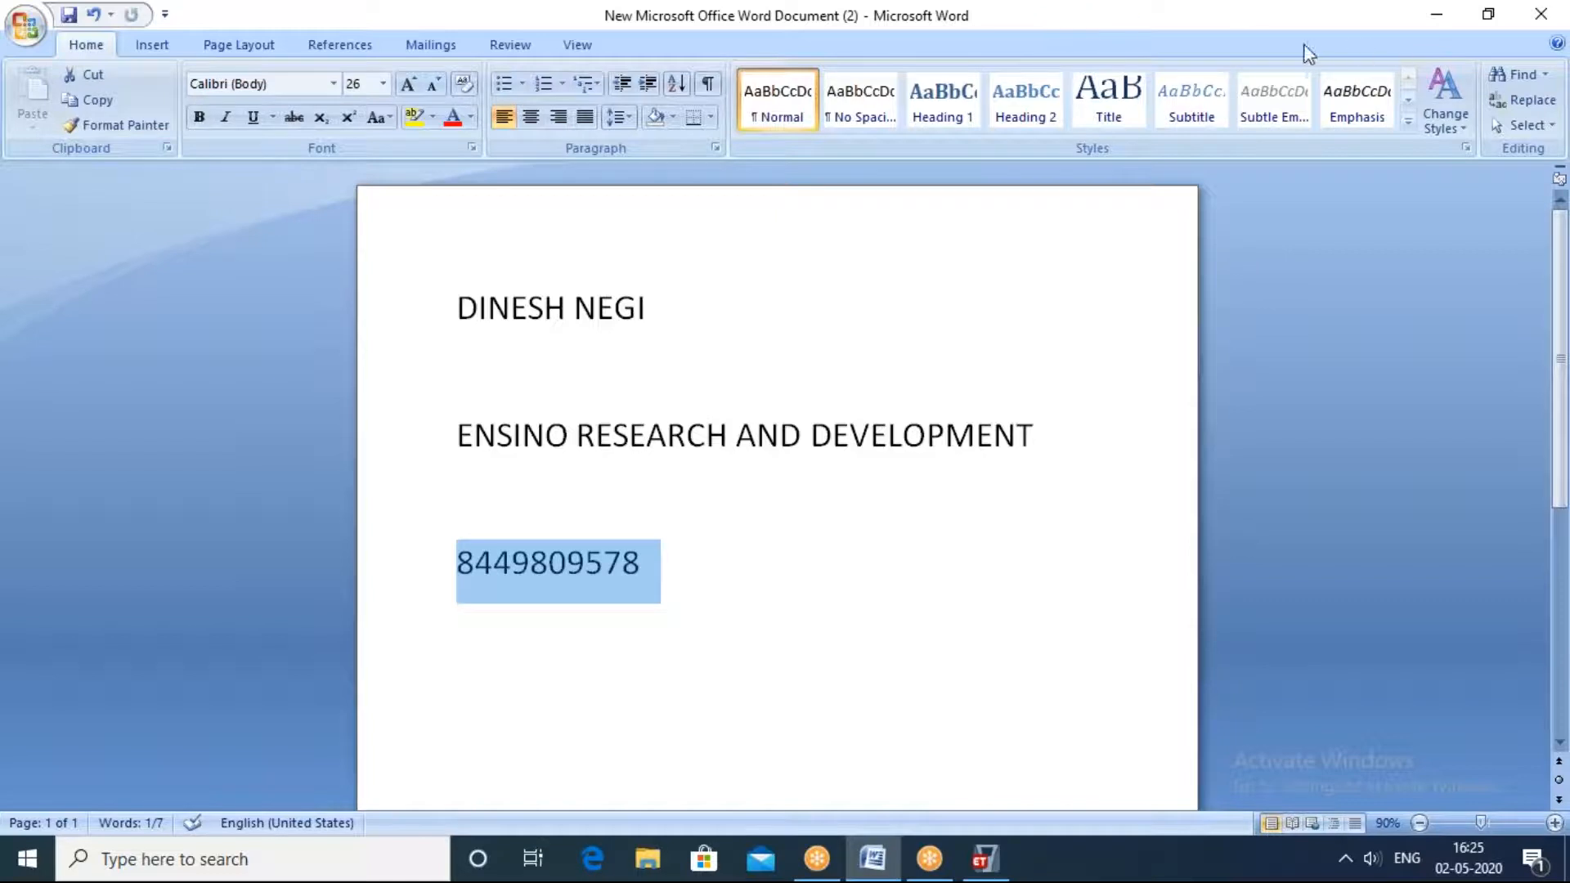
{"action": "left_click", "coordinate": [1165, 69]}
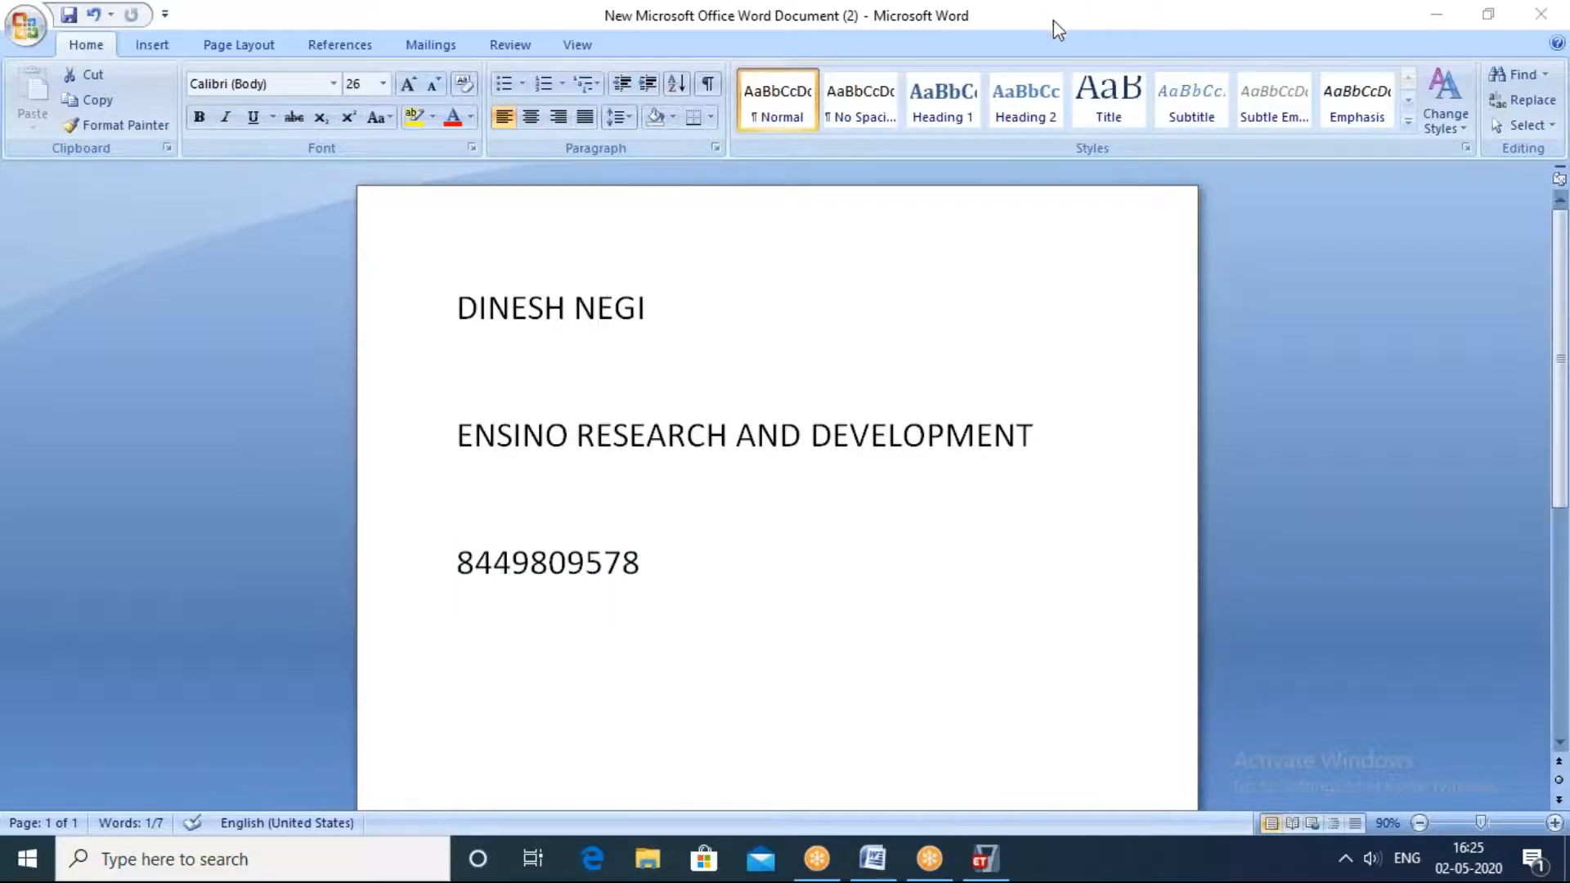
{"action": "left_click", "coordinate": [621, 24]}
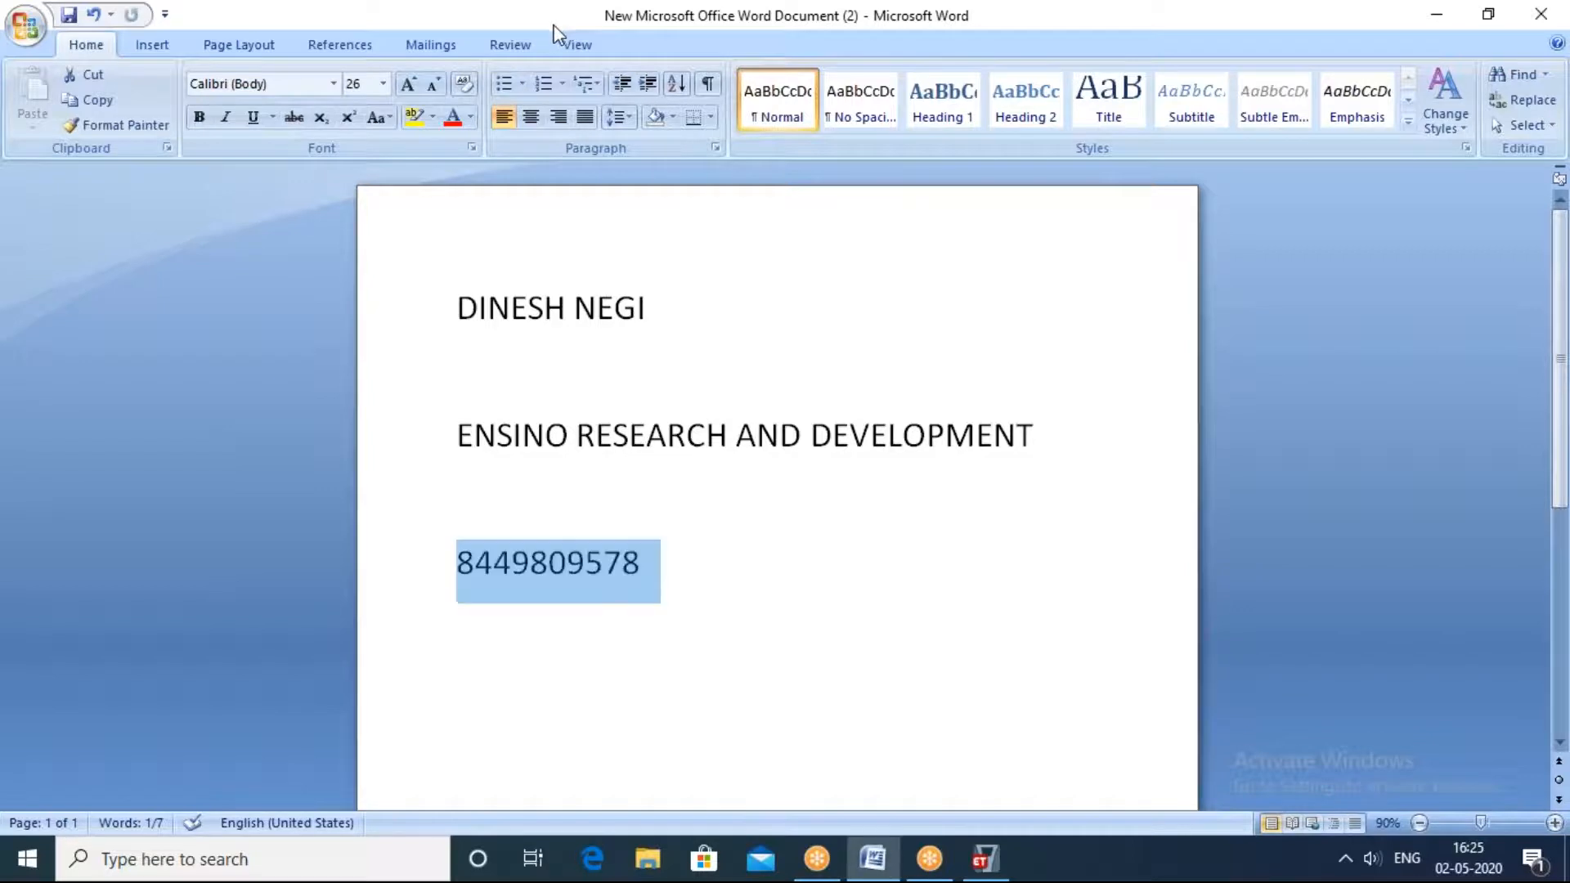
{"action": "double_click", "coordinate": [1011, 26]}
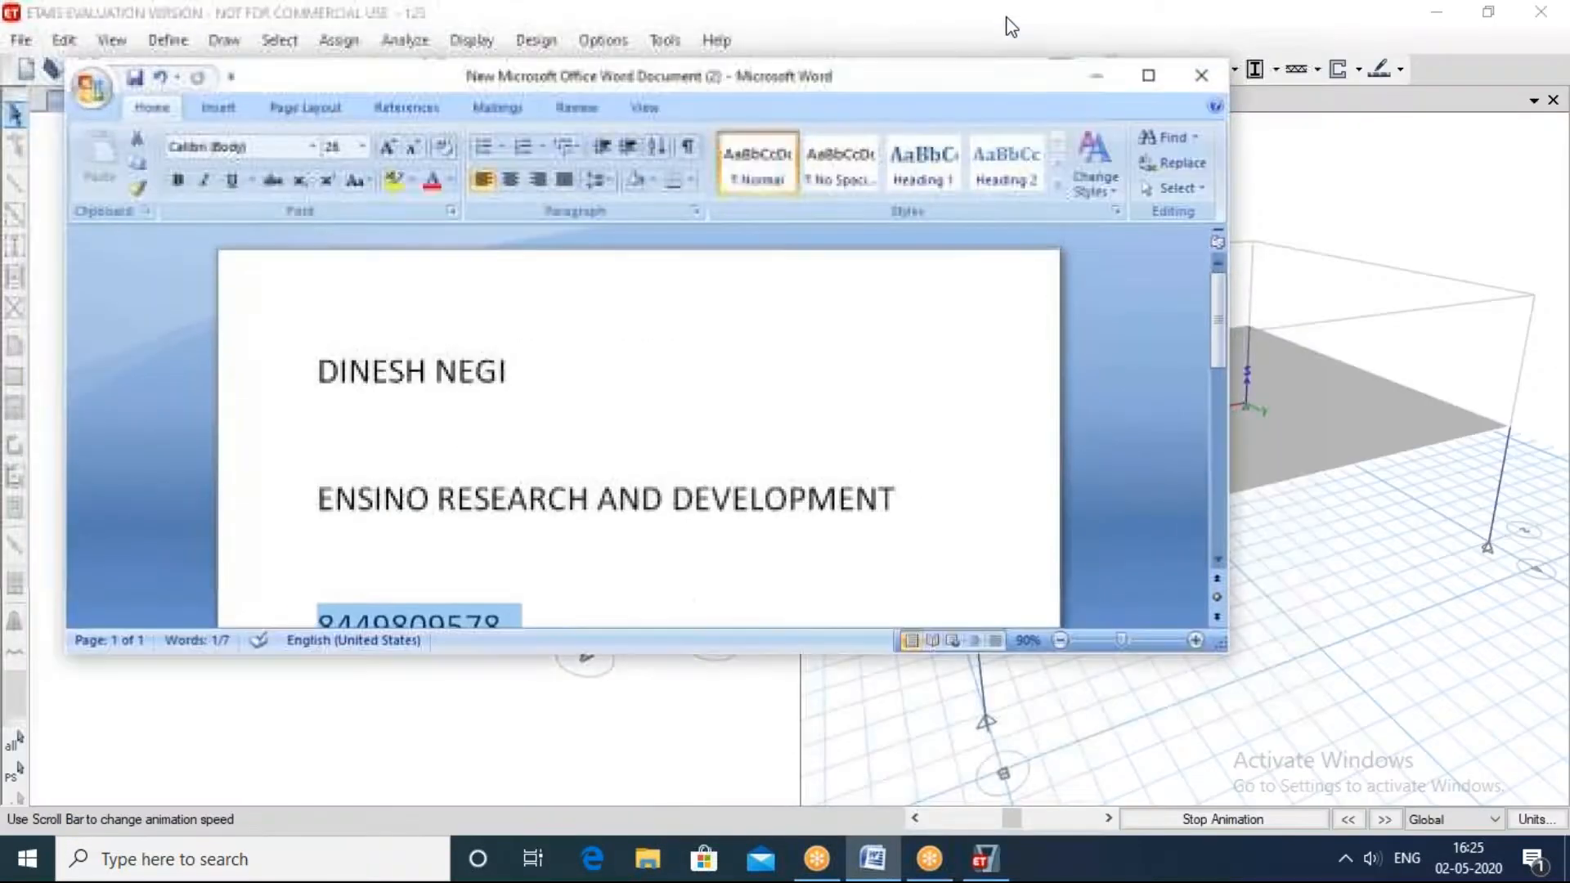
{"action": "left_click", "coordinate": [1099, 82]}
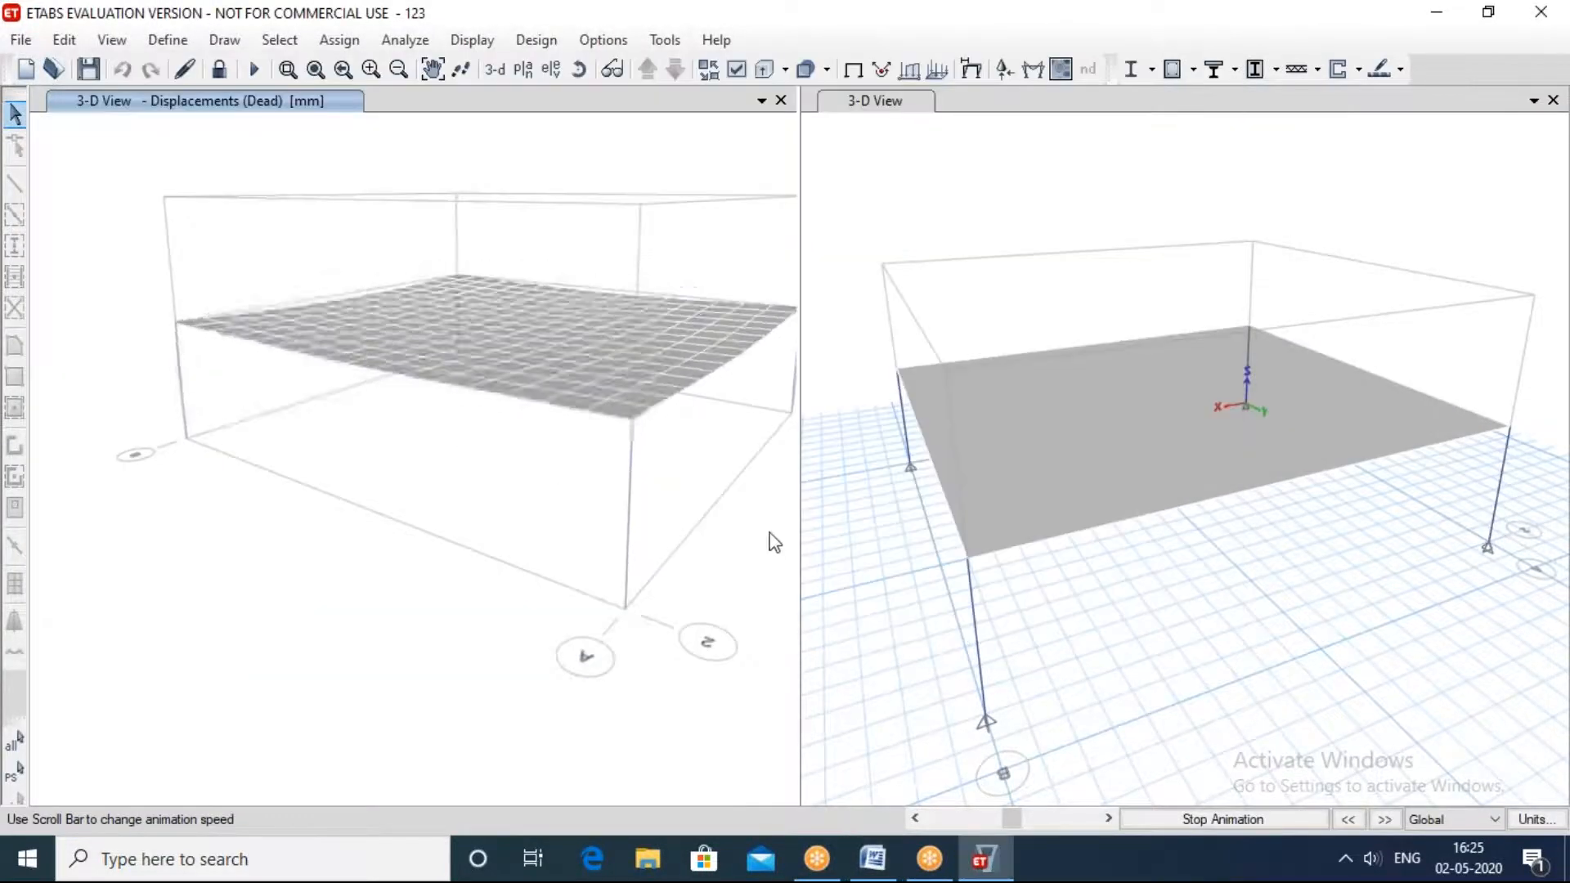
Step: Stop the Dead load displacement animation and close the undeformed 3-D view, keeping only the deflected shape view
{"action": "middle_click_drag", "start_coordinate": [683, 467], "coordinate": [630, 483], "text": "shift"}
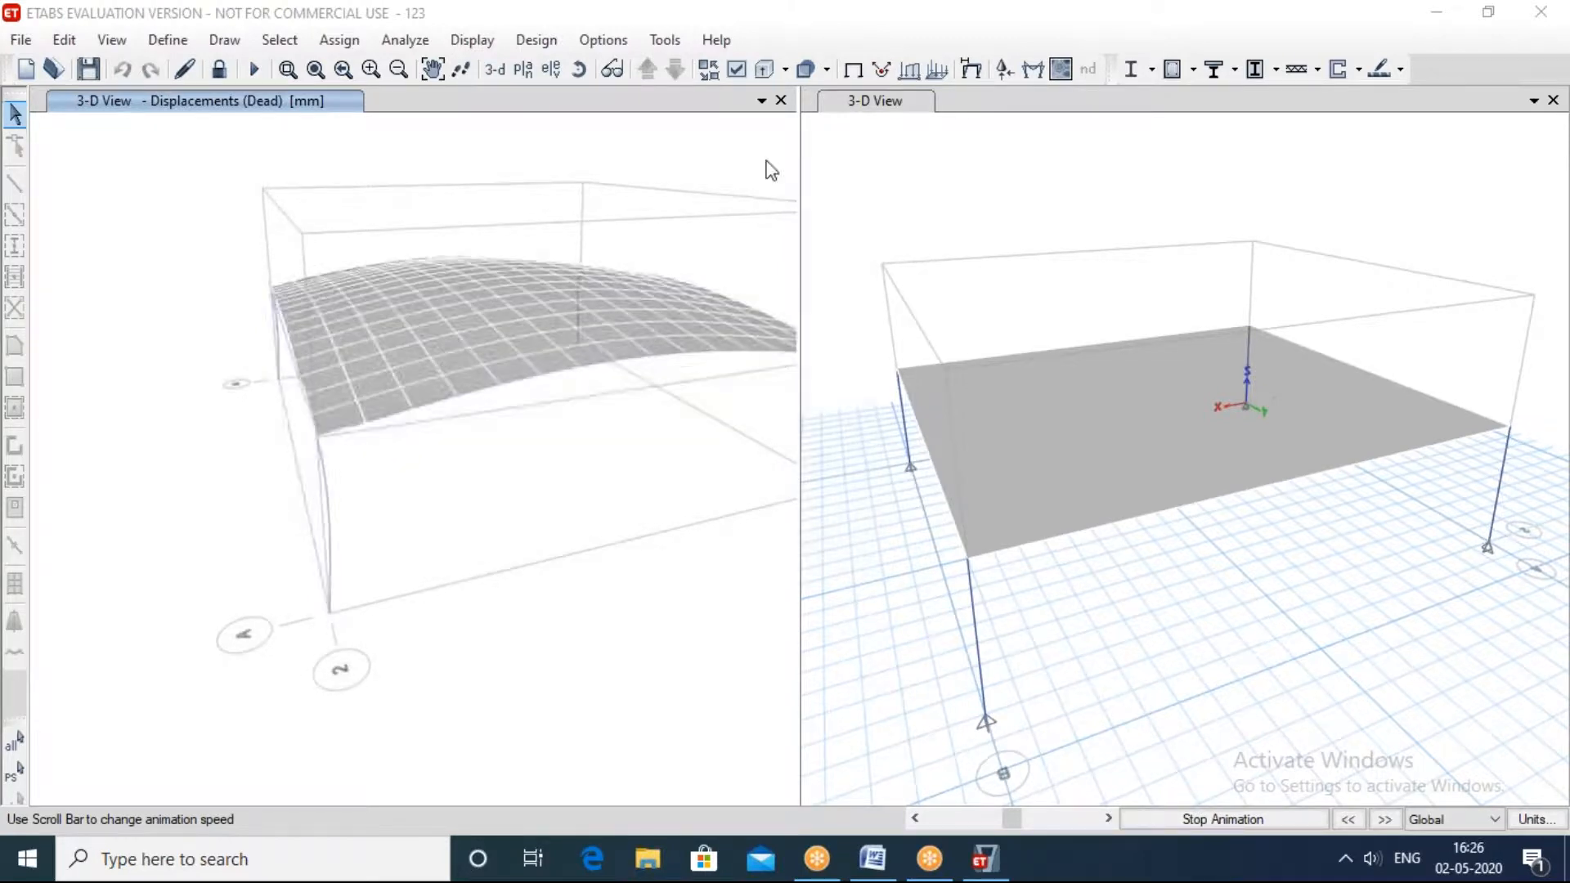
{"action": "left_click", "coordinate": [1229, 821]}
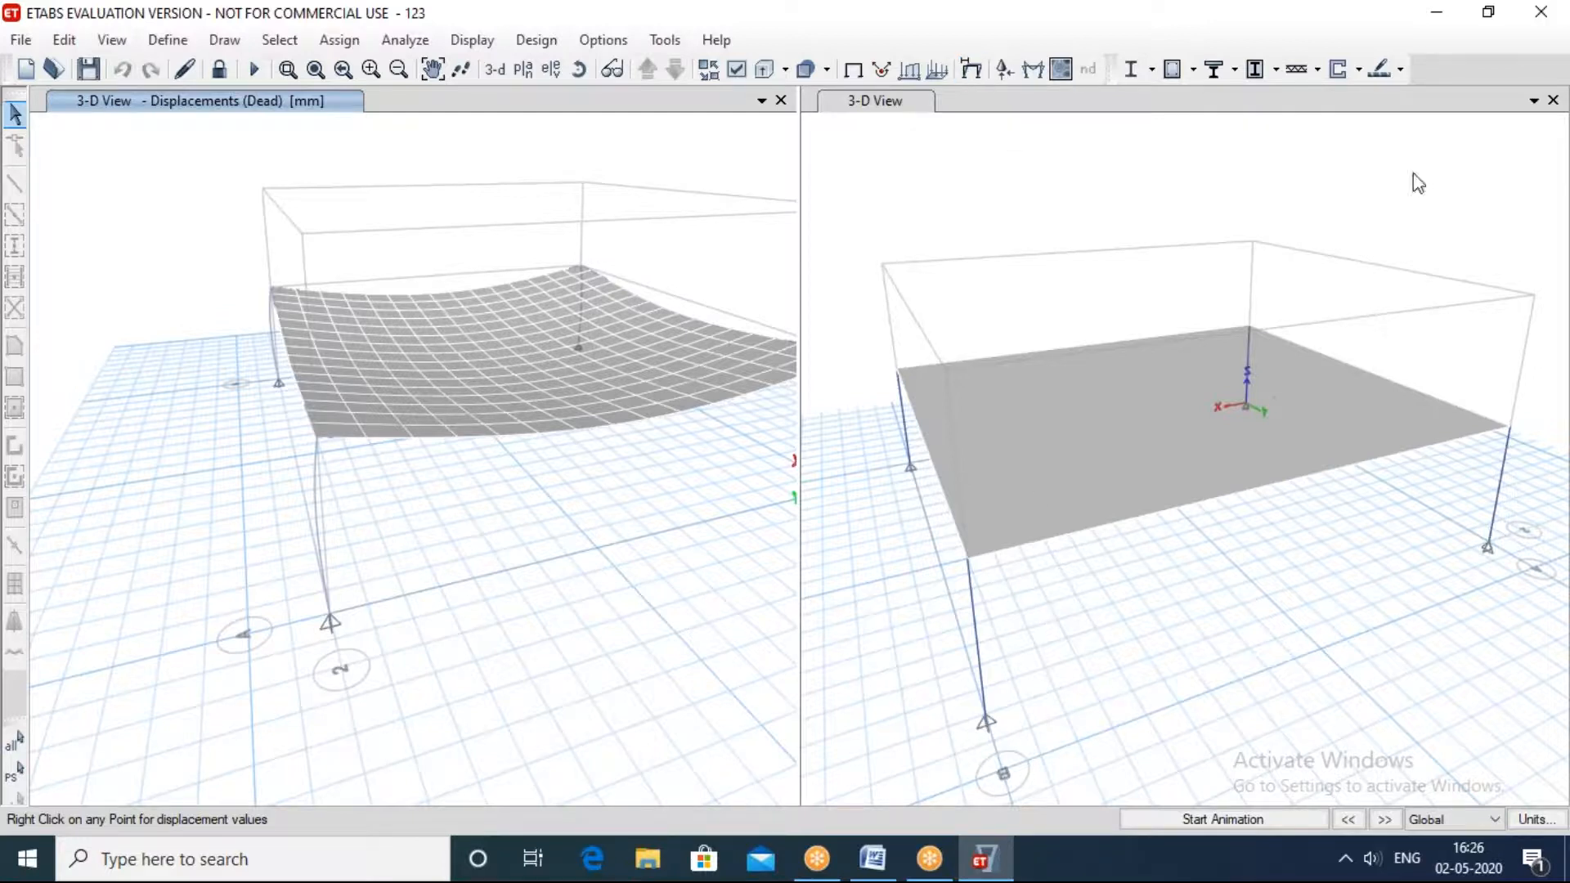
{"action": "left_click", "coordinate": [1552, 101]}
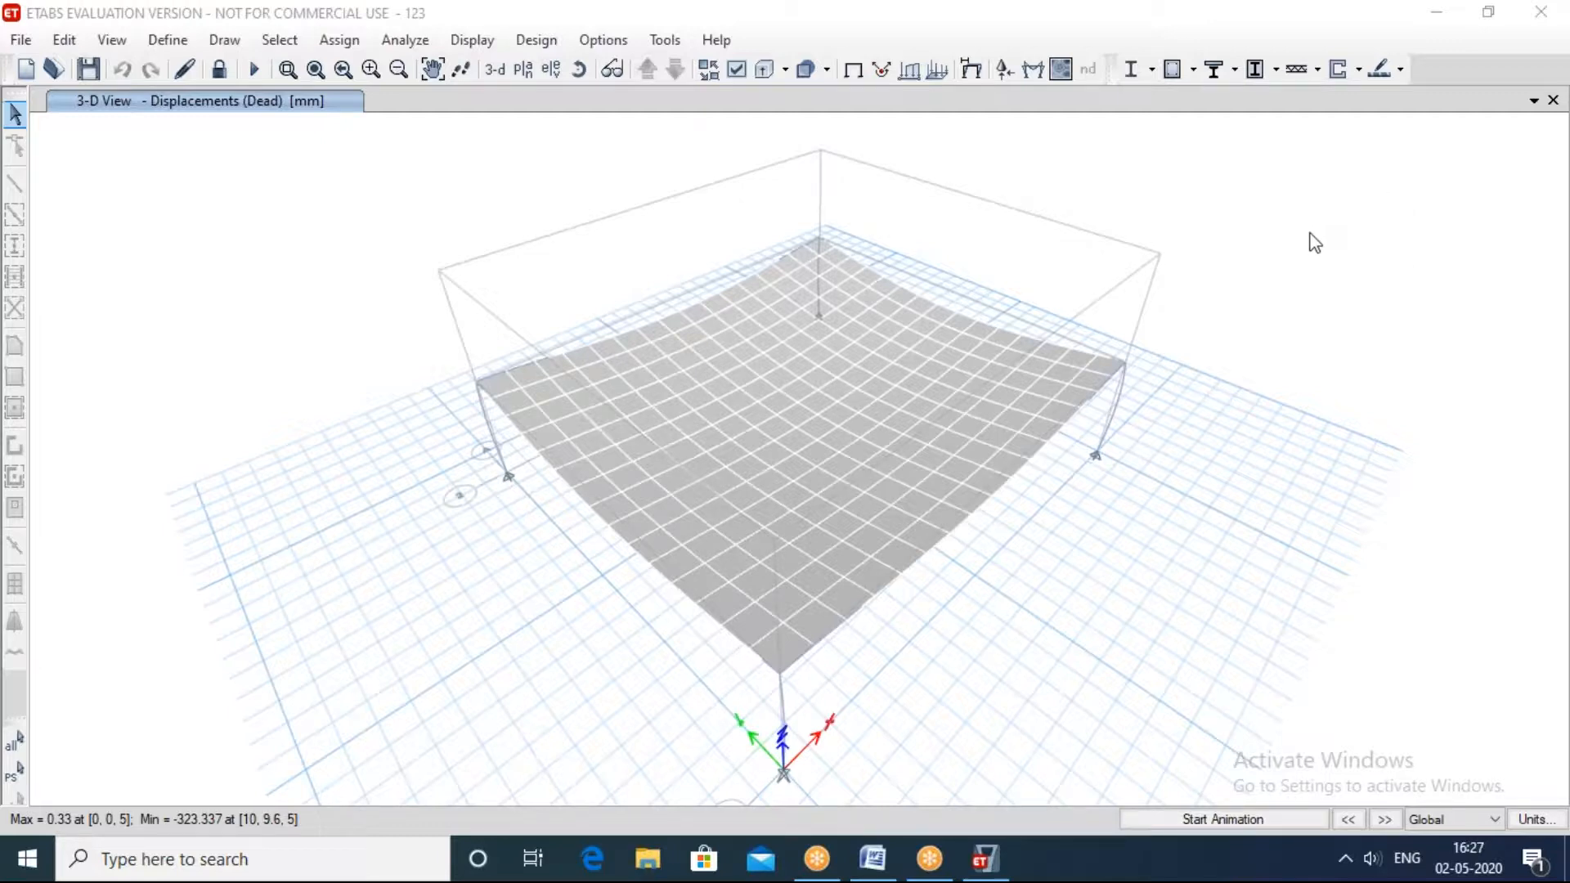
{"action": "left_click", "coordinate": [1278, 211]}
{"action": "middle_click_drag", "start_coordinate": [1279, 211], "coordinate": [1, 49], "text": "shift"}
Step: Start a new Grid Only model with Metric SI units, Indian steel sections, IS 800:2007 and IS 456:2000, discarding the changes to 123
{"action": "left_click", "coordinate": [21, 39]}
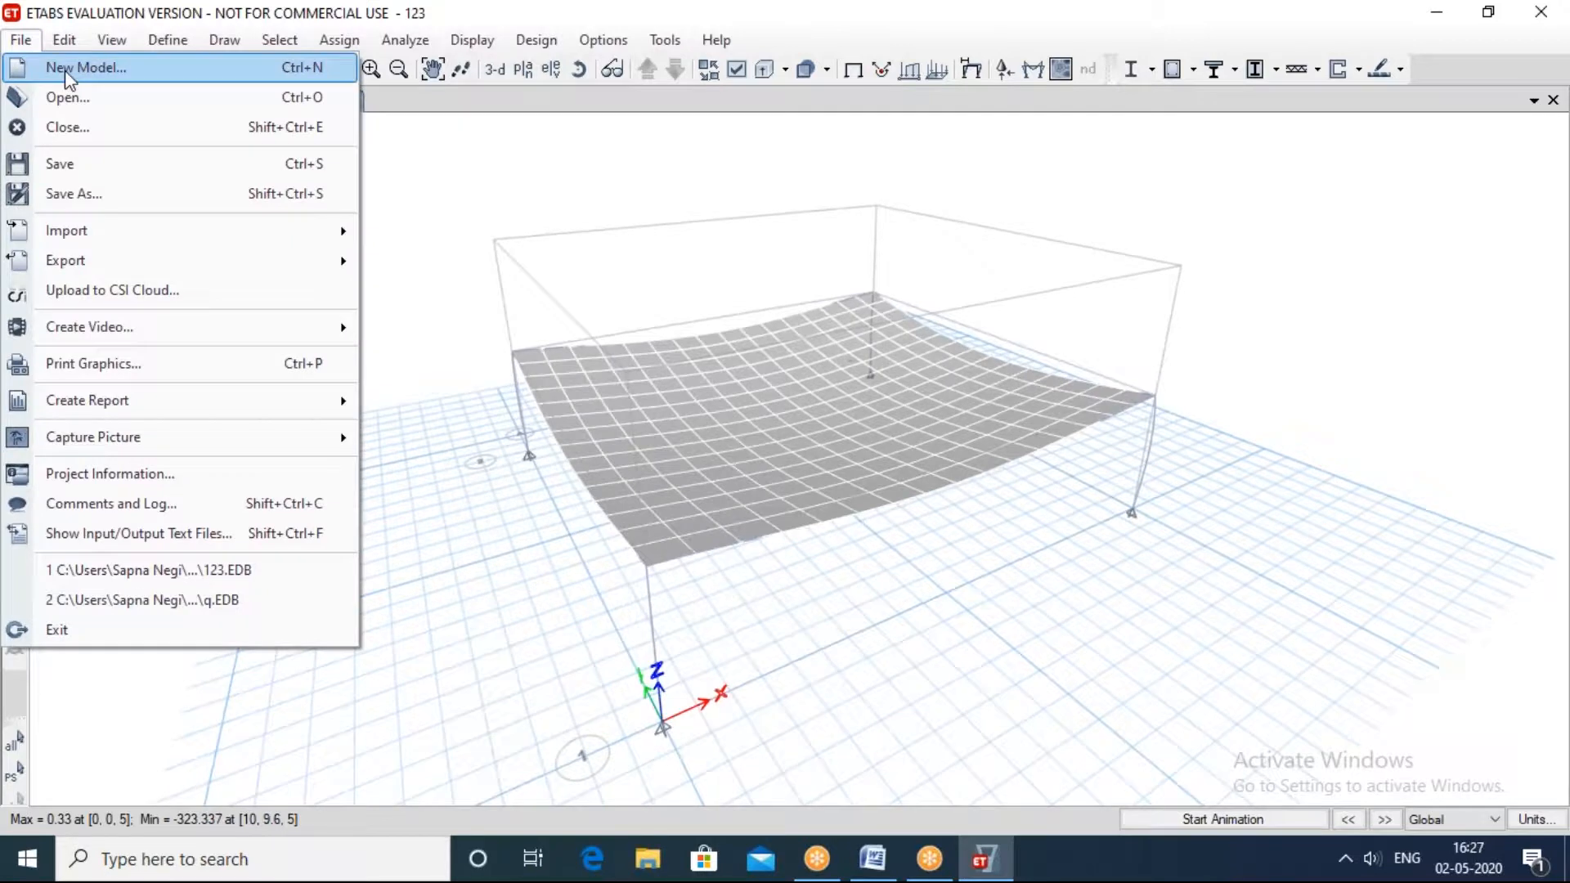
{"action": "left_click", "coordinate": [86, 68]}
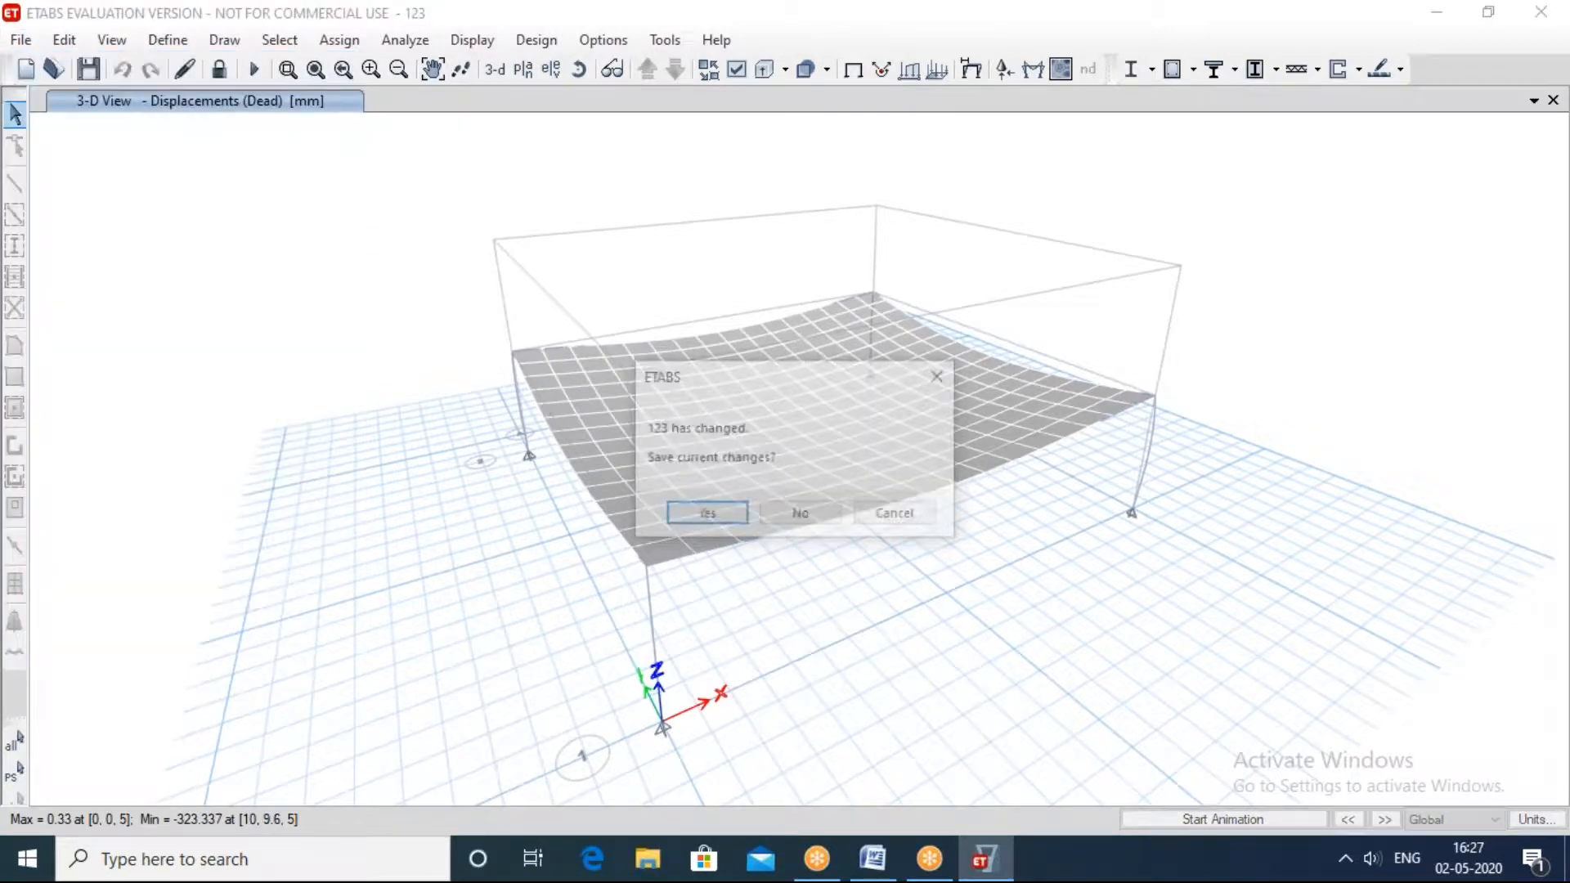
{"action": "left_click", "coordinate": [803, 511]}
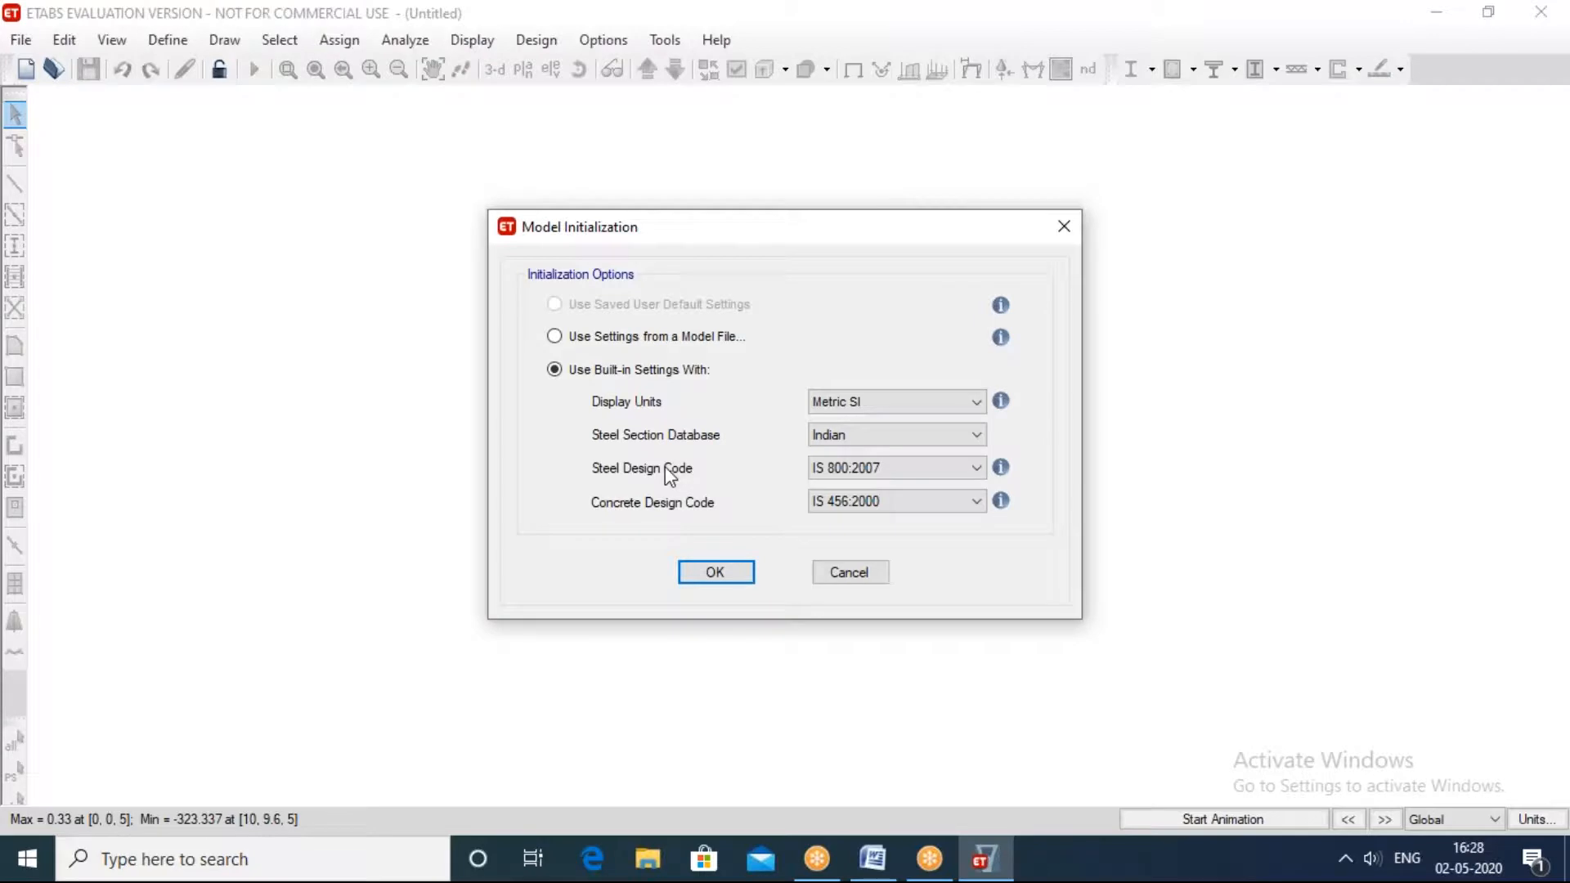
{"action": "left_click", "coordinate": [712, 578]}
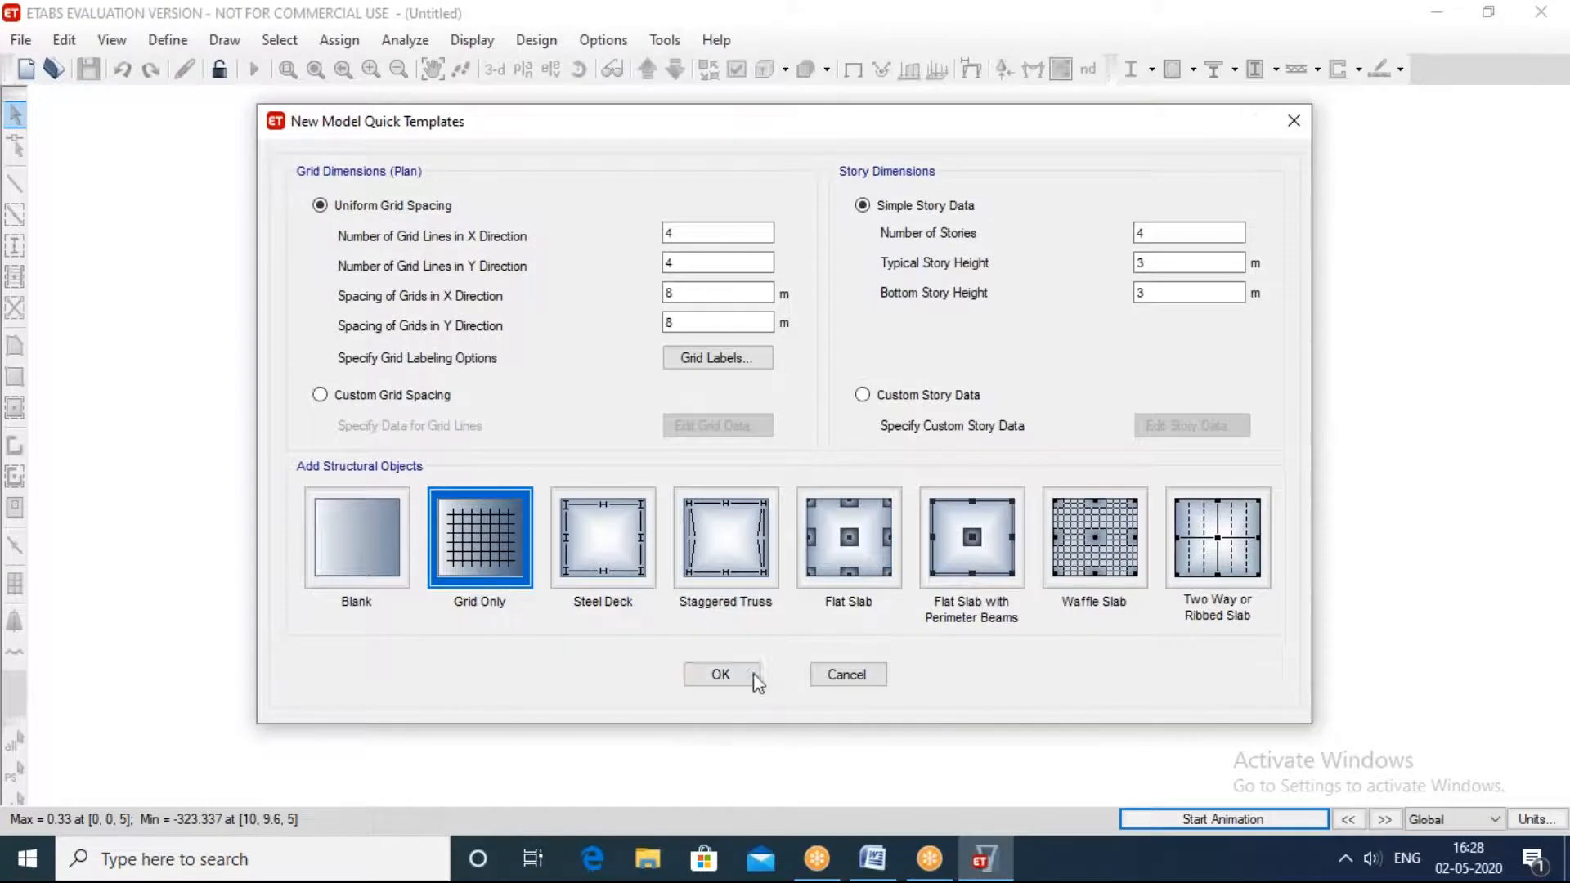
{"action": "left_click", "coordinate": [736, 673]}
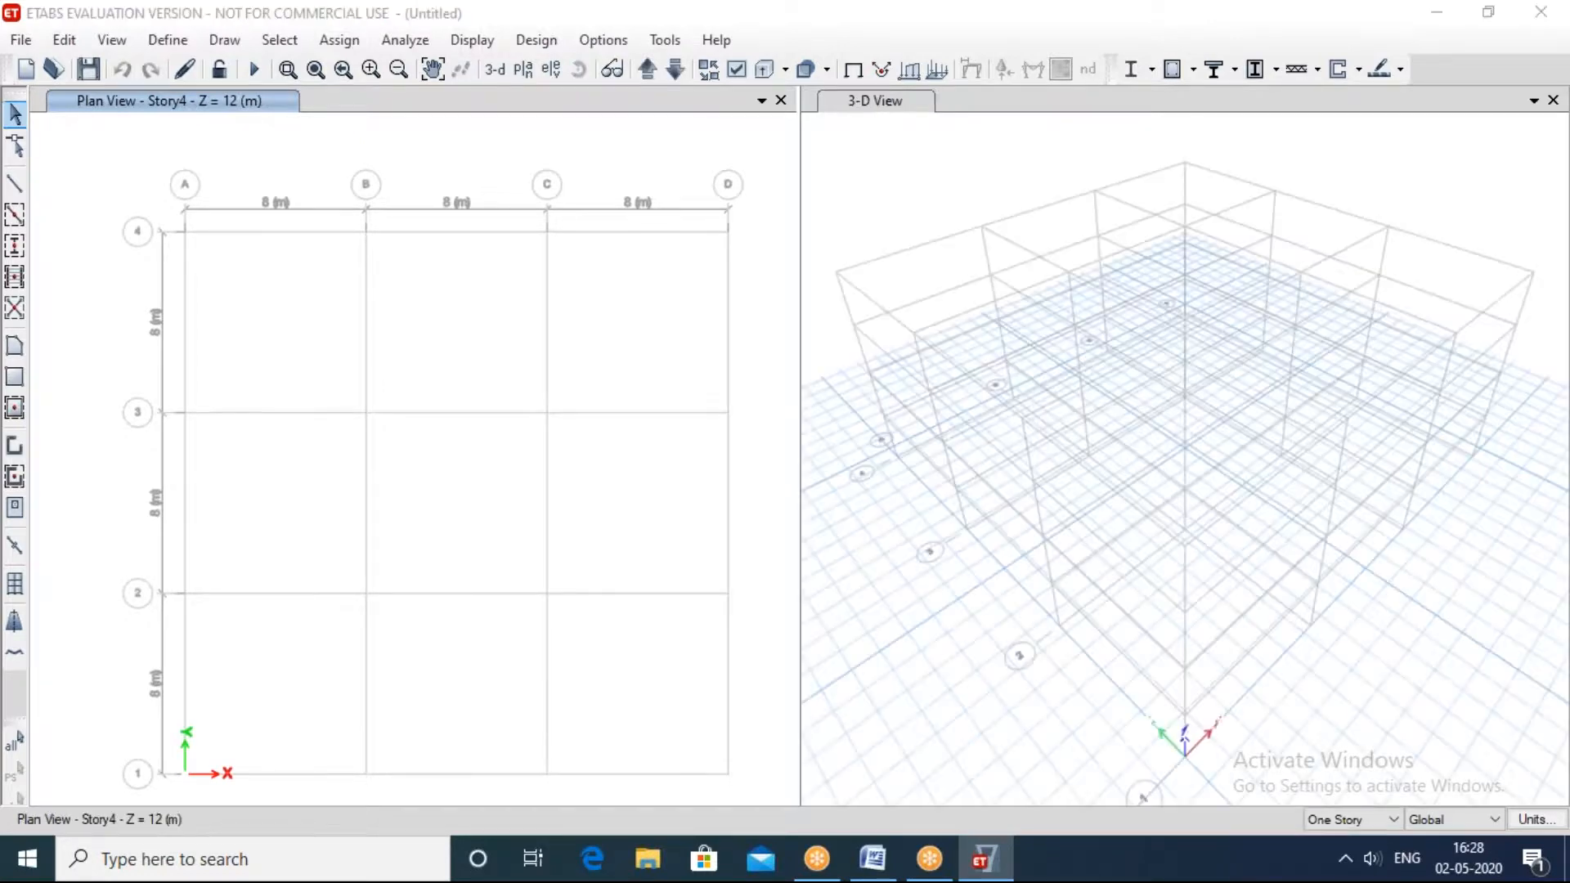
{"action": "left_click", "coordinate": [899, 378]}
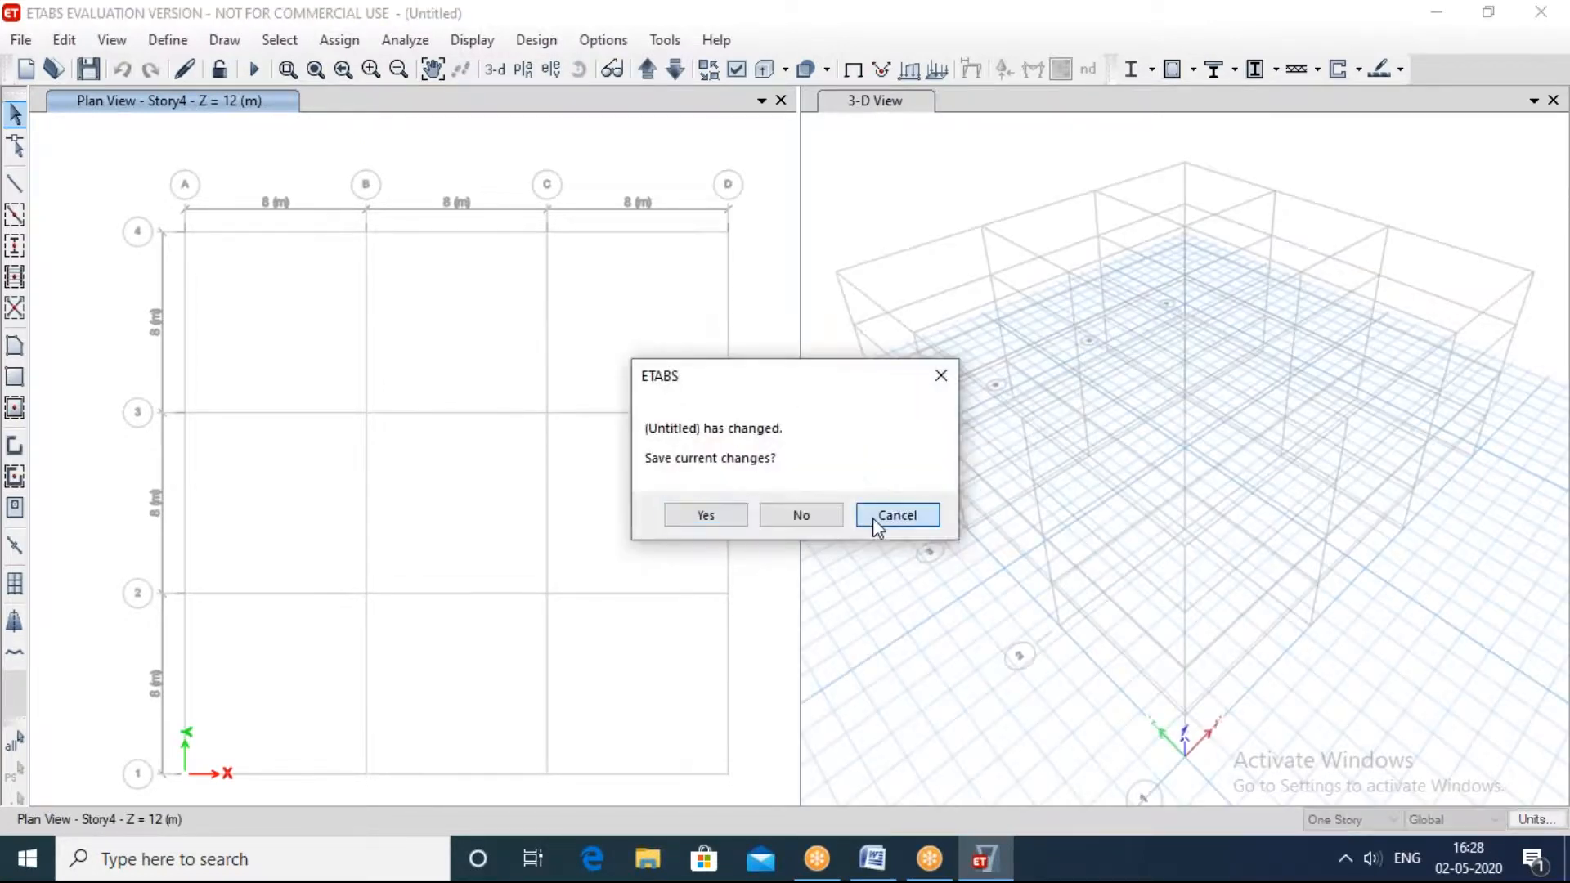
{"action": "left_click", "coordinate": [871, 517]}
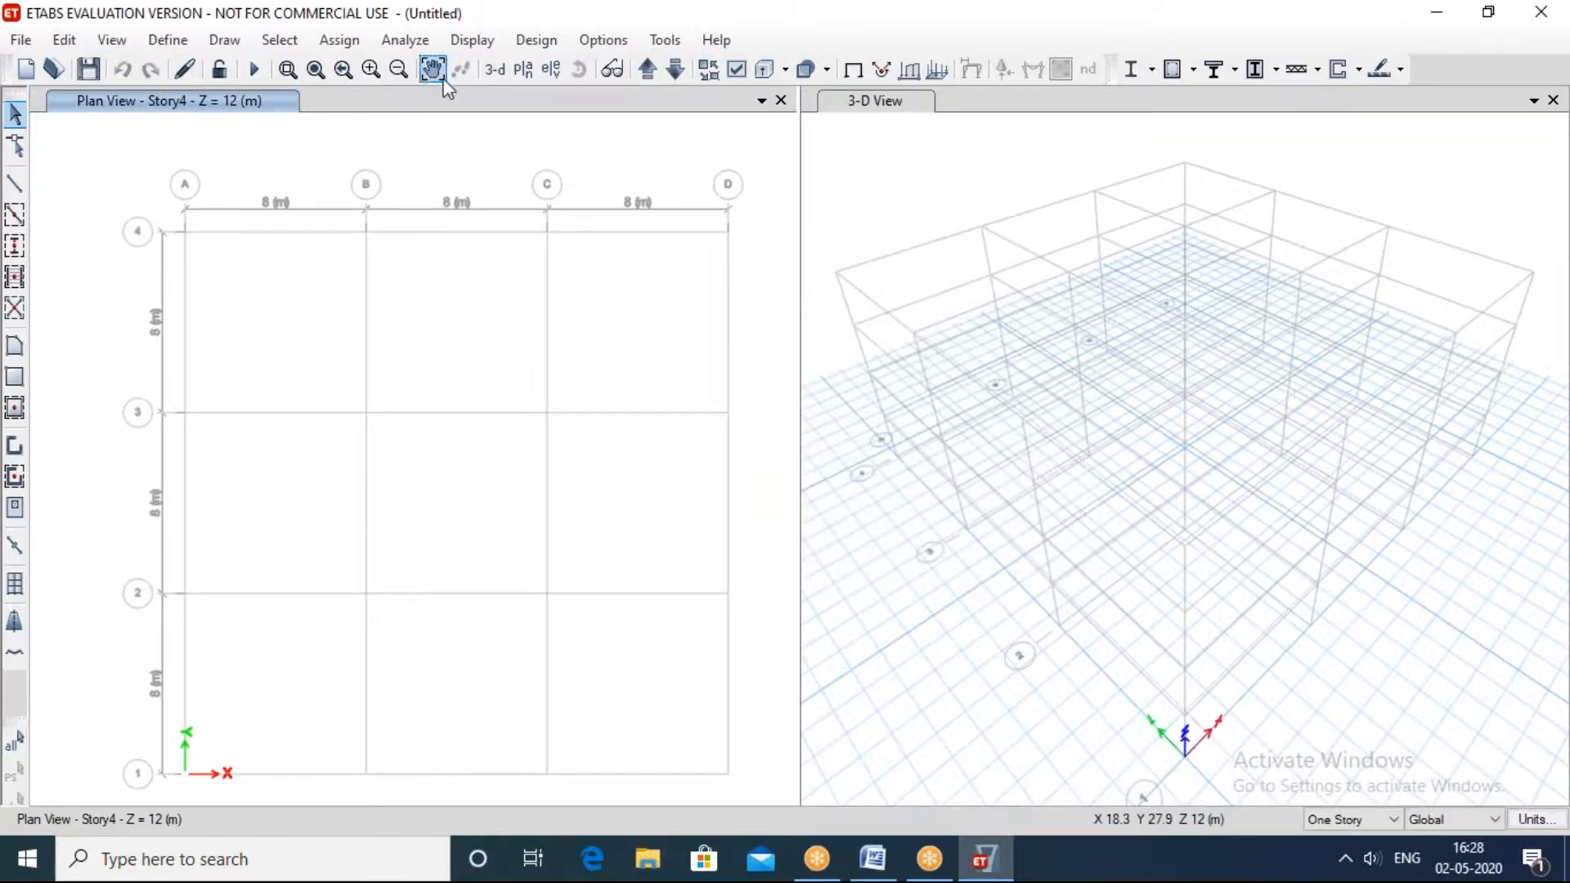
Step: Delete Story2, Story3 and Story4 from the story data of the new model
{"action": "right_click", "coordinate": [435, 513]}
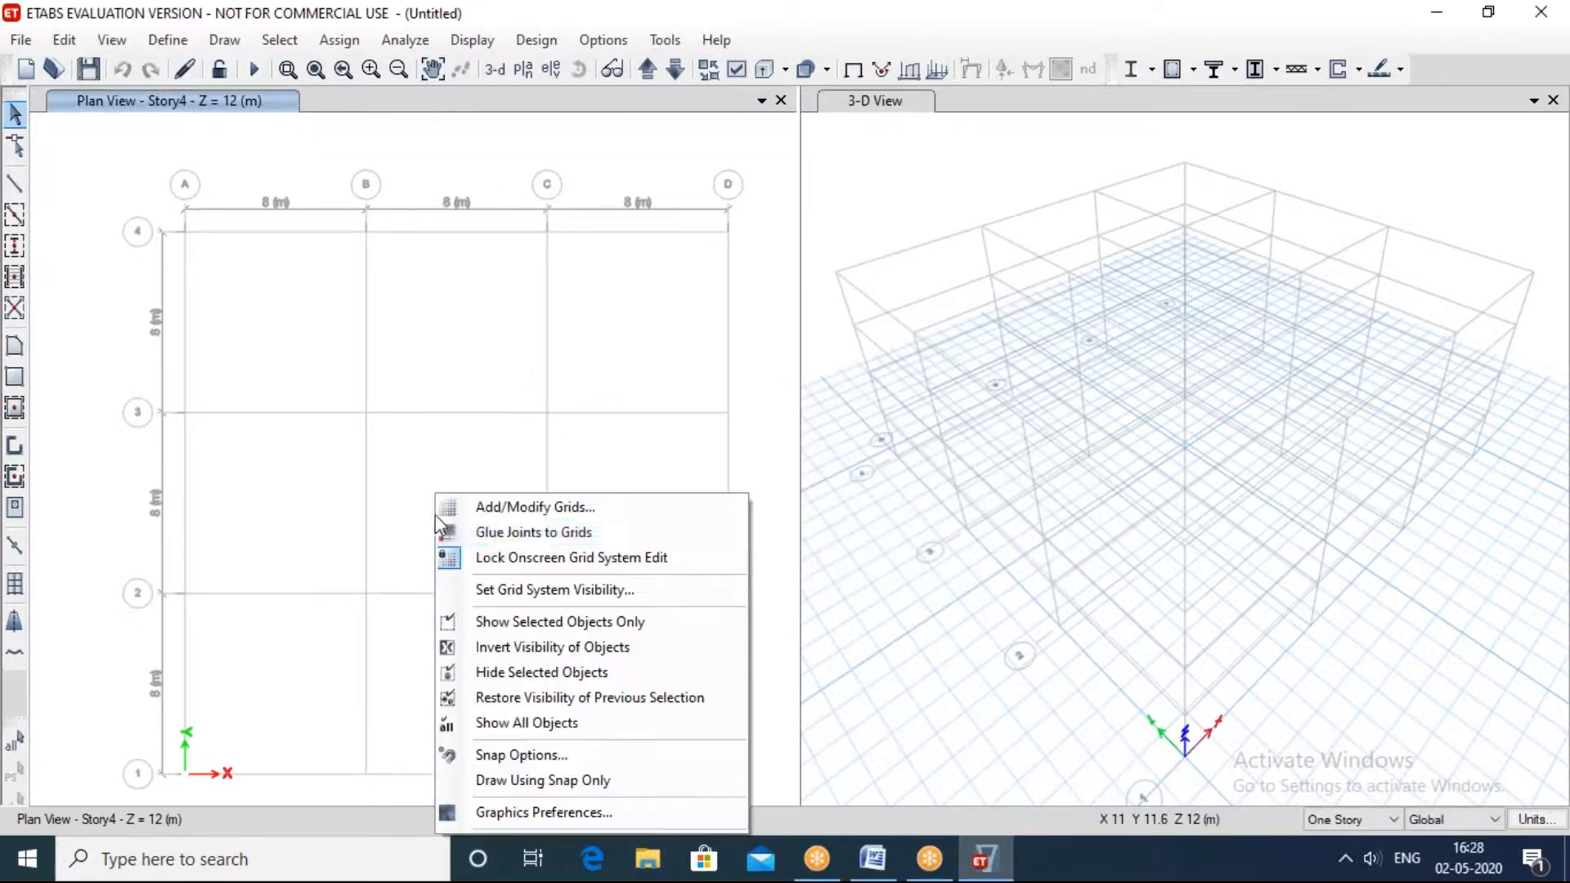
{"action": "left_click", "coordinate": [490, 532]}
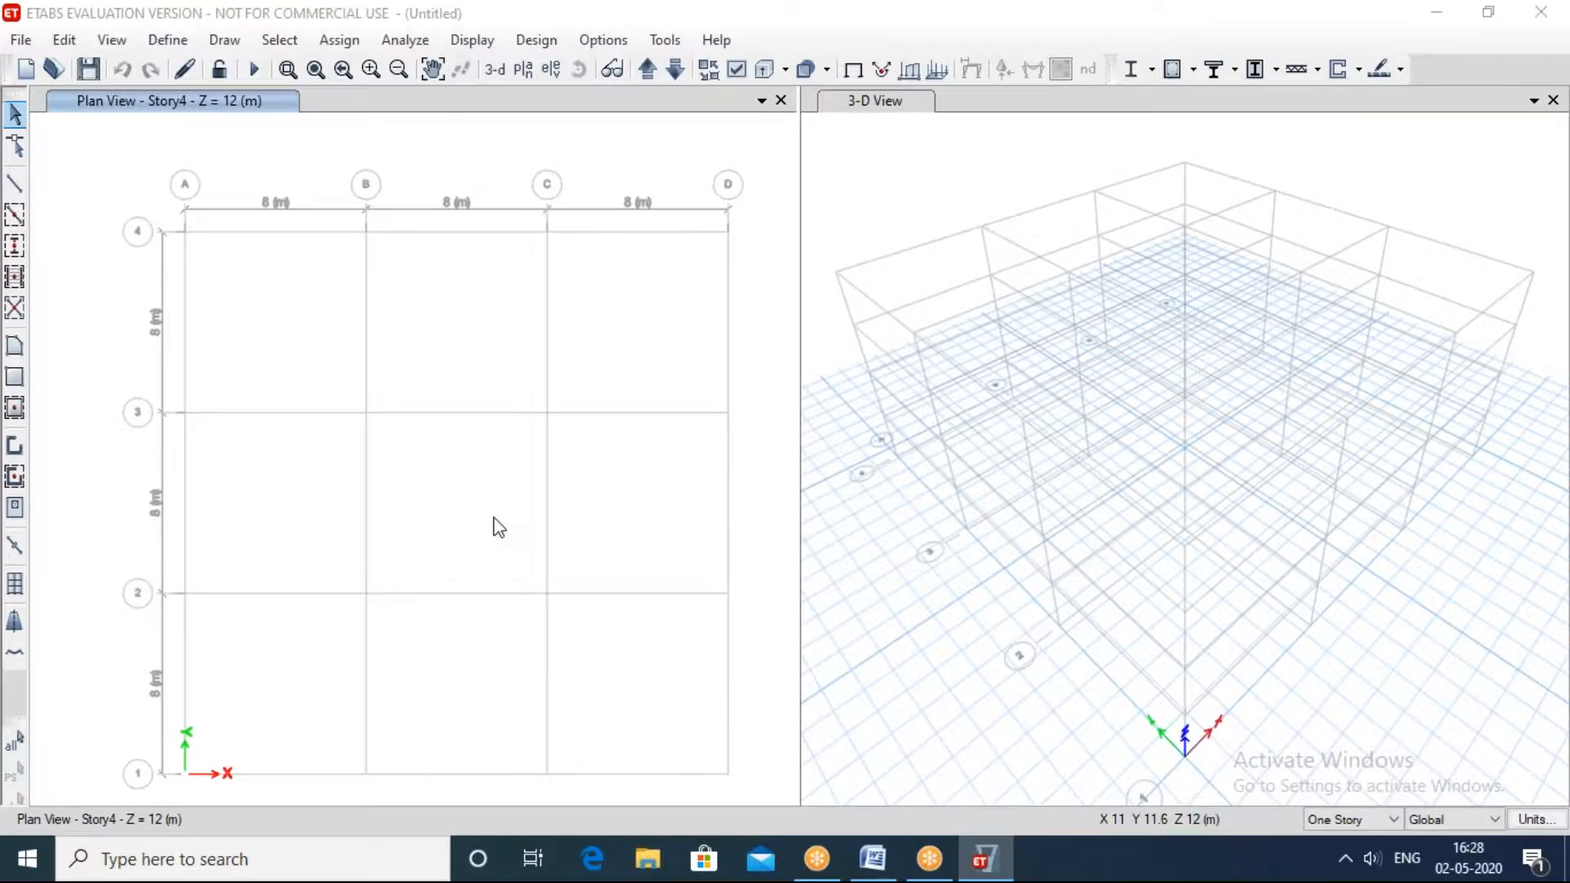
{"action": "left_click", "coordinate": [921, 193]}
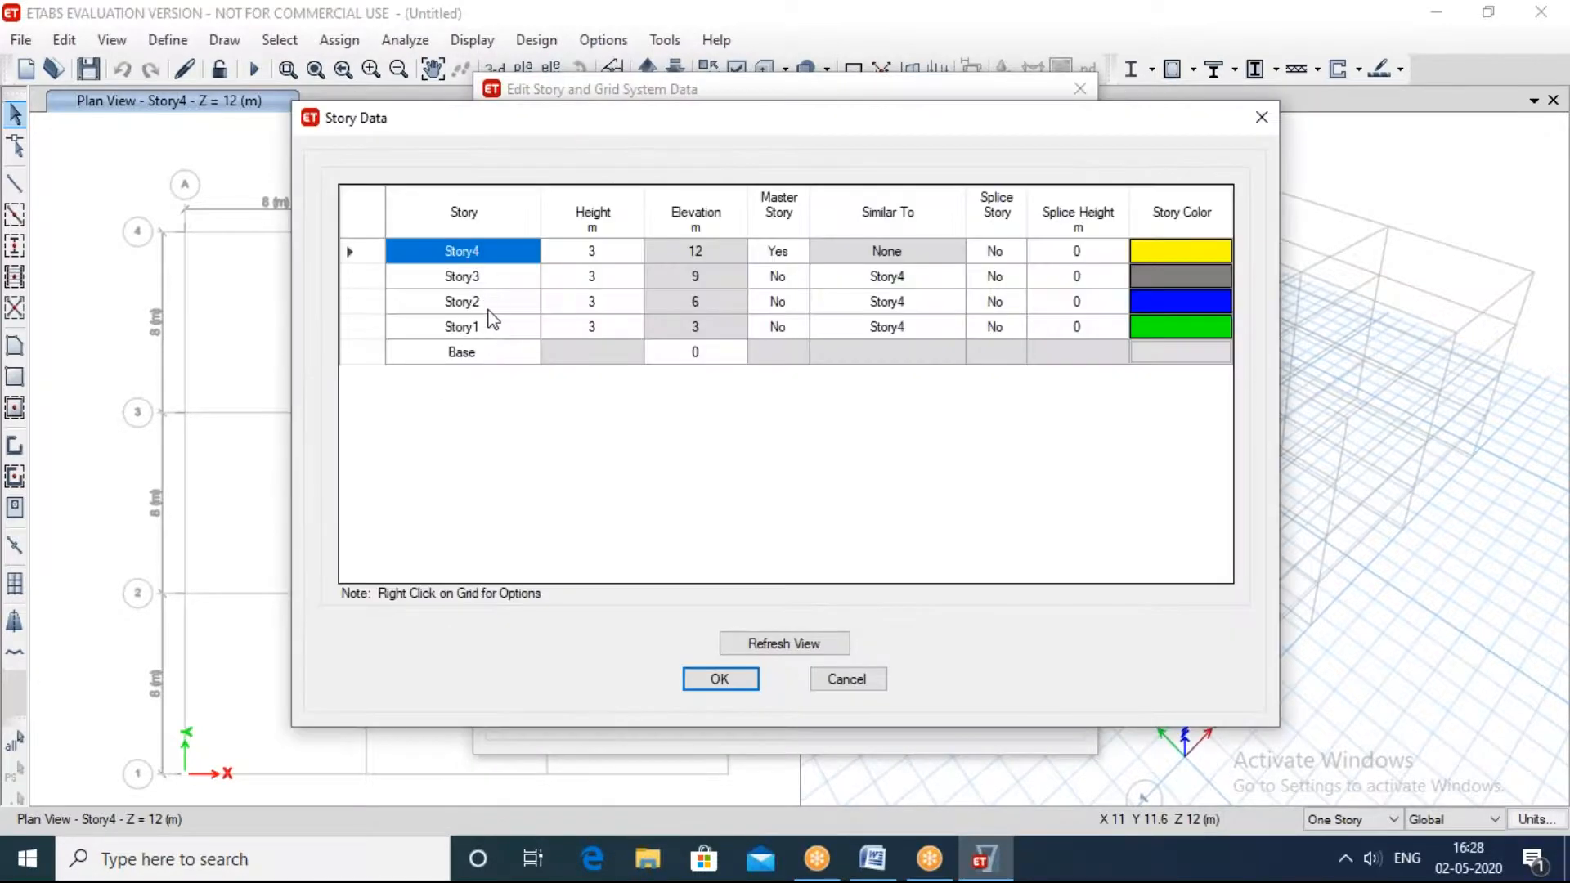
{"action": "left_click", "coordinate": [496, 296]}
{"action": "left_click_drag", "start_coordinate": [496, 293], "coordinate": [494, 254]}
{"action": "right_click", "coordinate": [494, 250]}
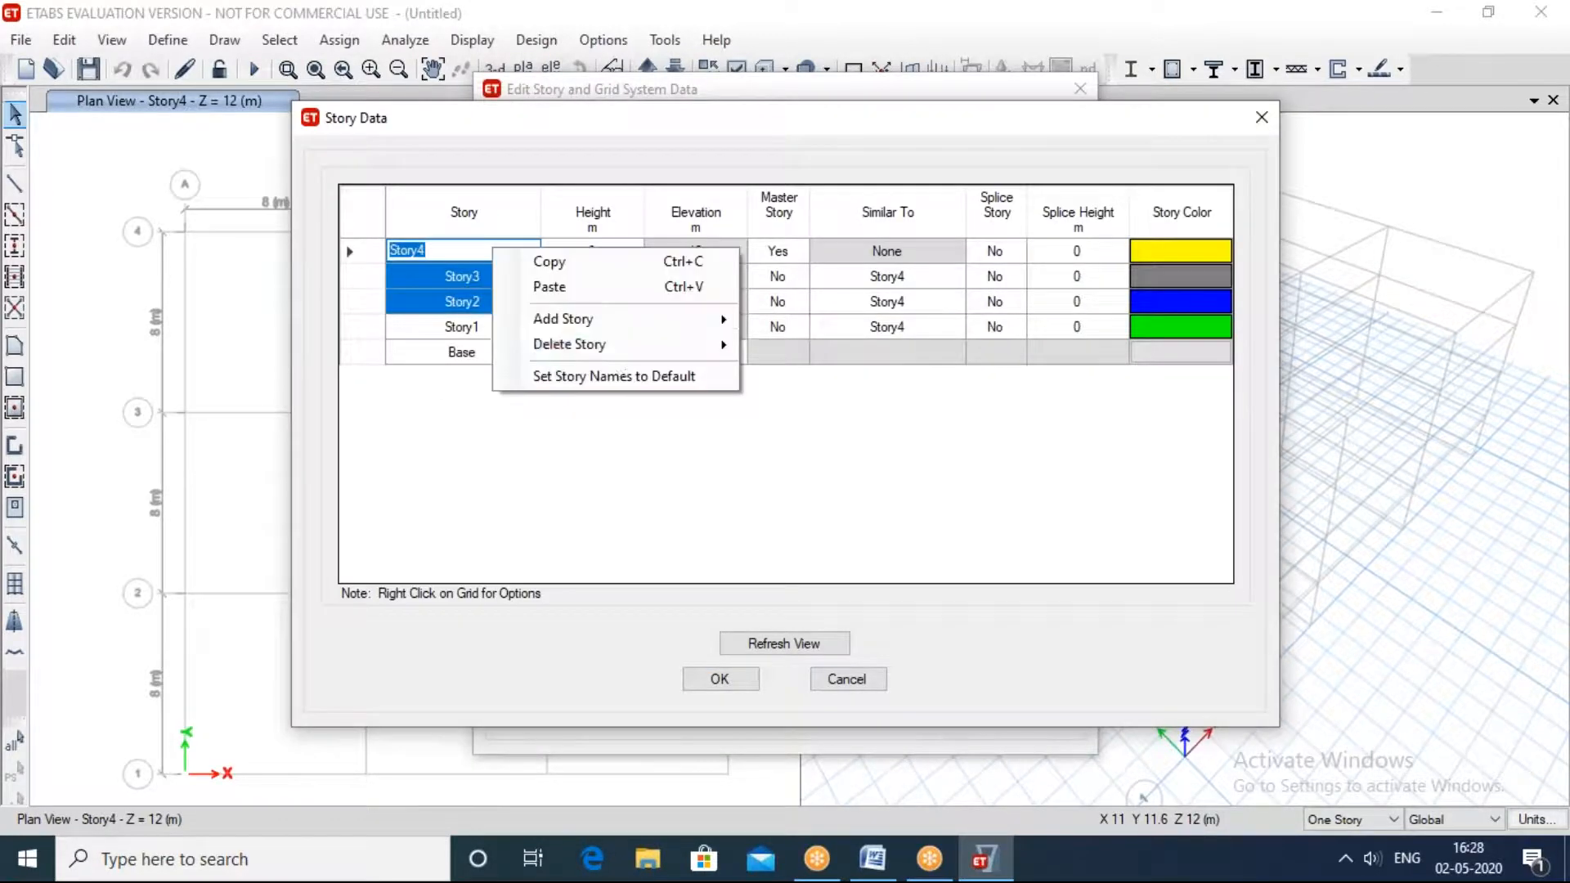
{"action": "mouse_move", "coordinate": [626, 353]}
{"action": "left_click", "coordinate": [817, 344]}
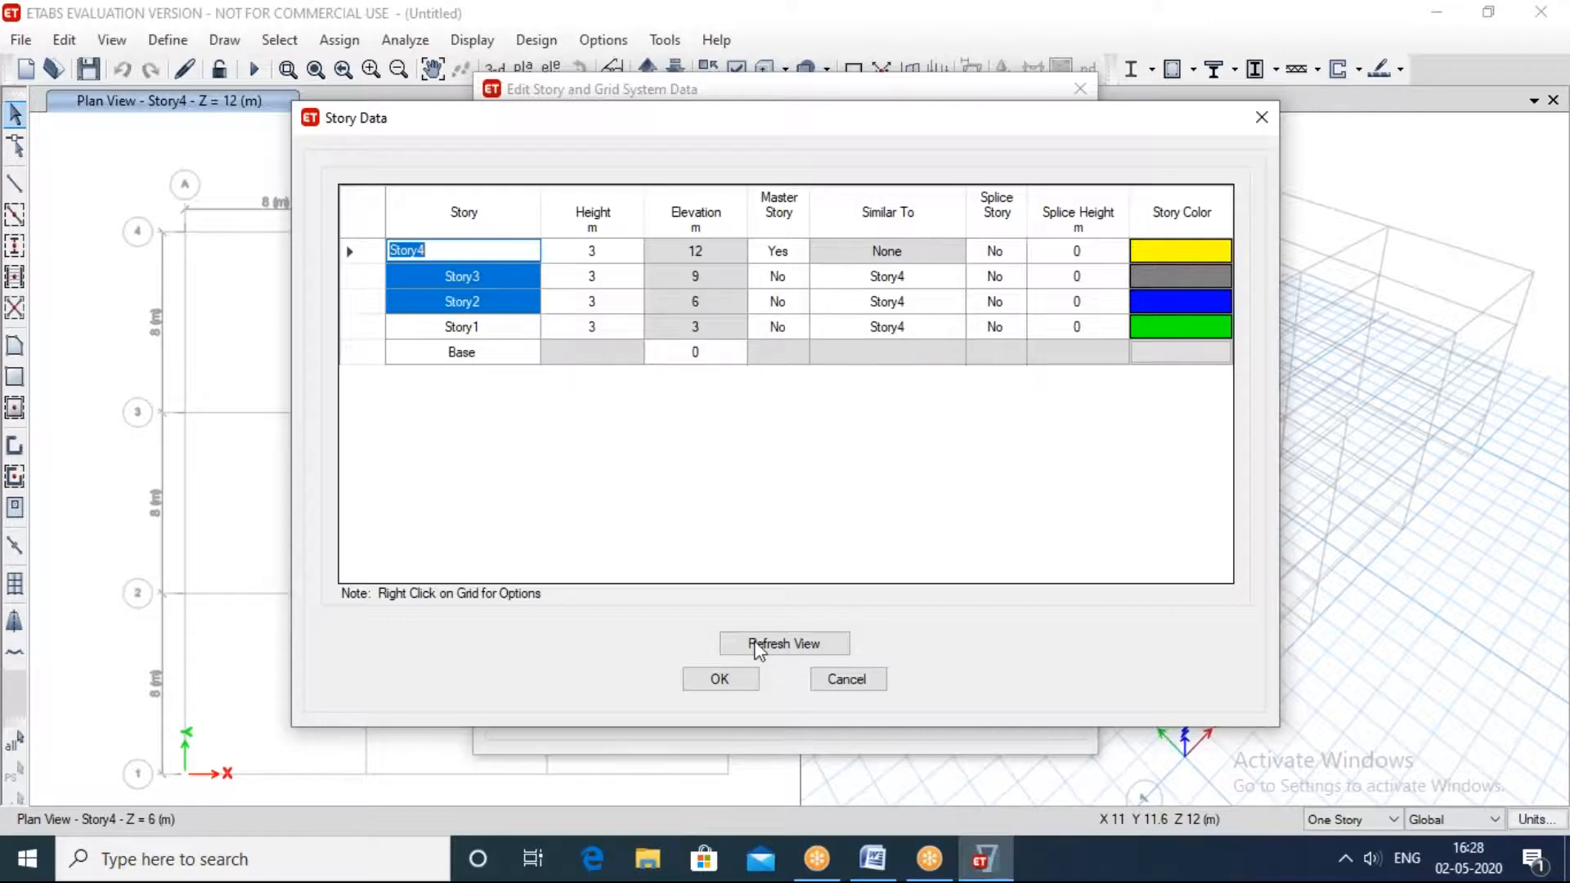
{"action": "left_click", "coordinate": [719, 679]}
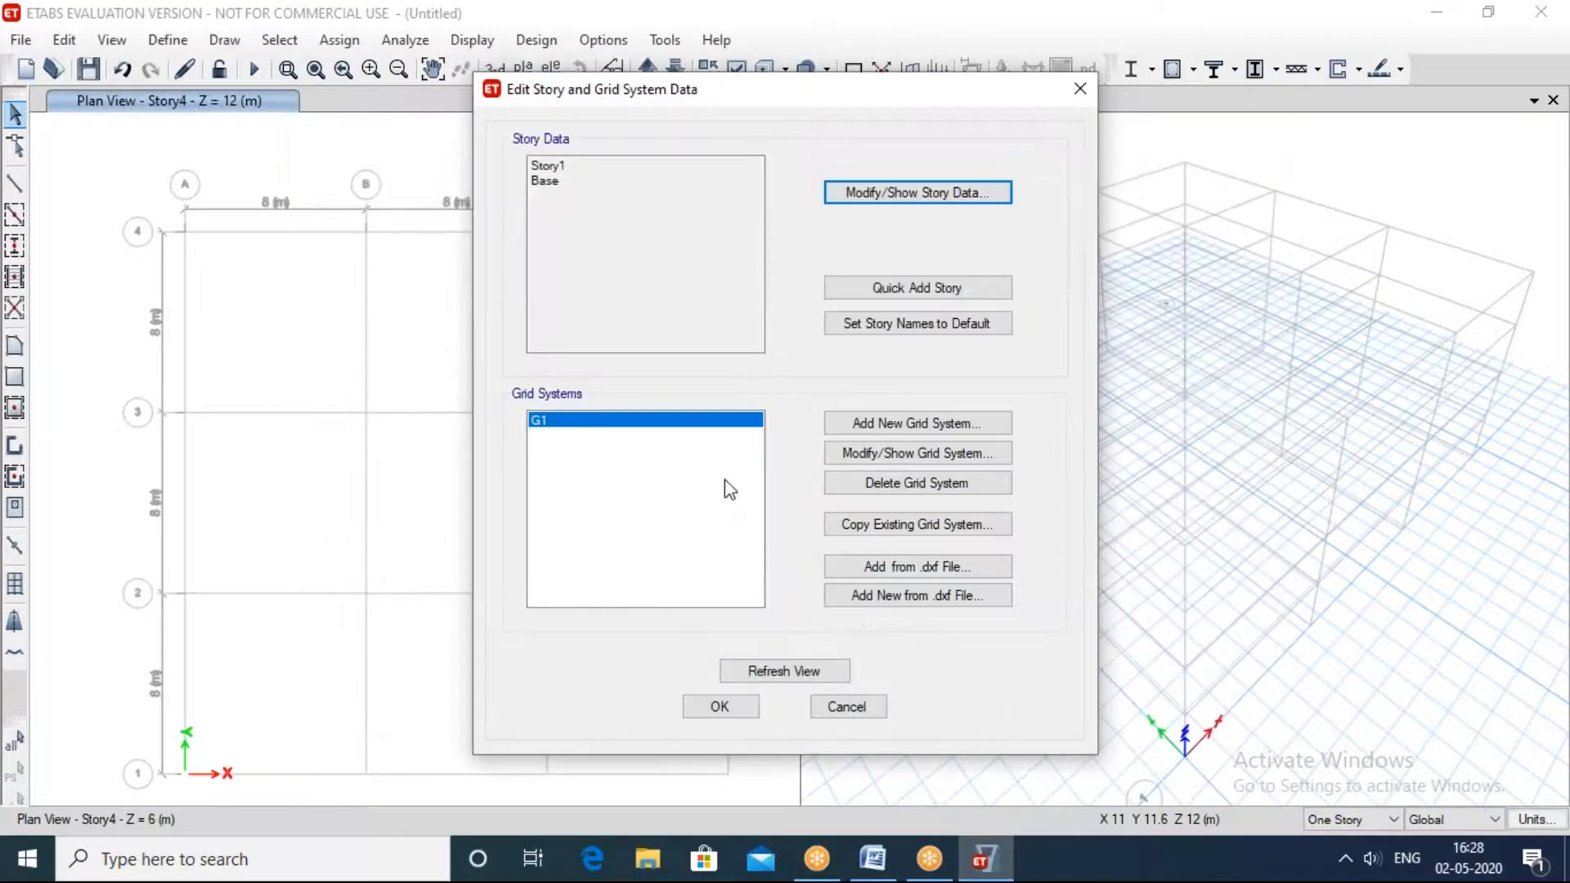
Step: Set the X ordinates of grid lines B, C and D in grid system G1 to 10, 20 and 30 m
{"action": "left_click", "coordinate": [879, 452]}
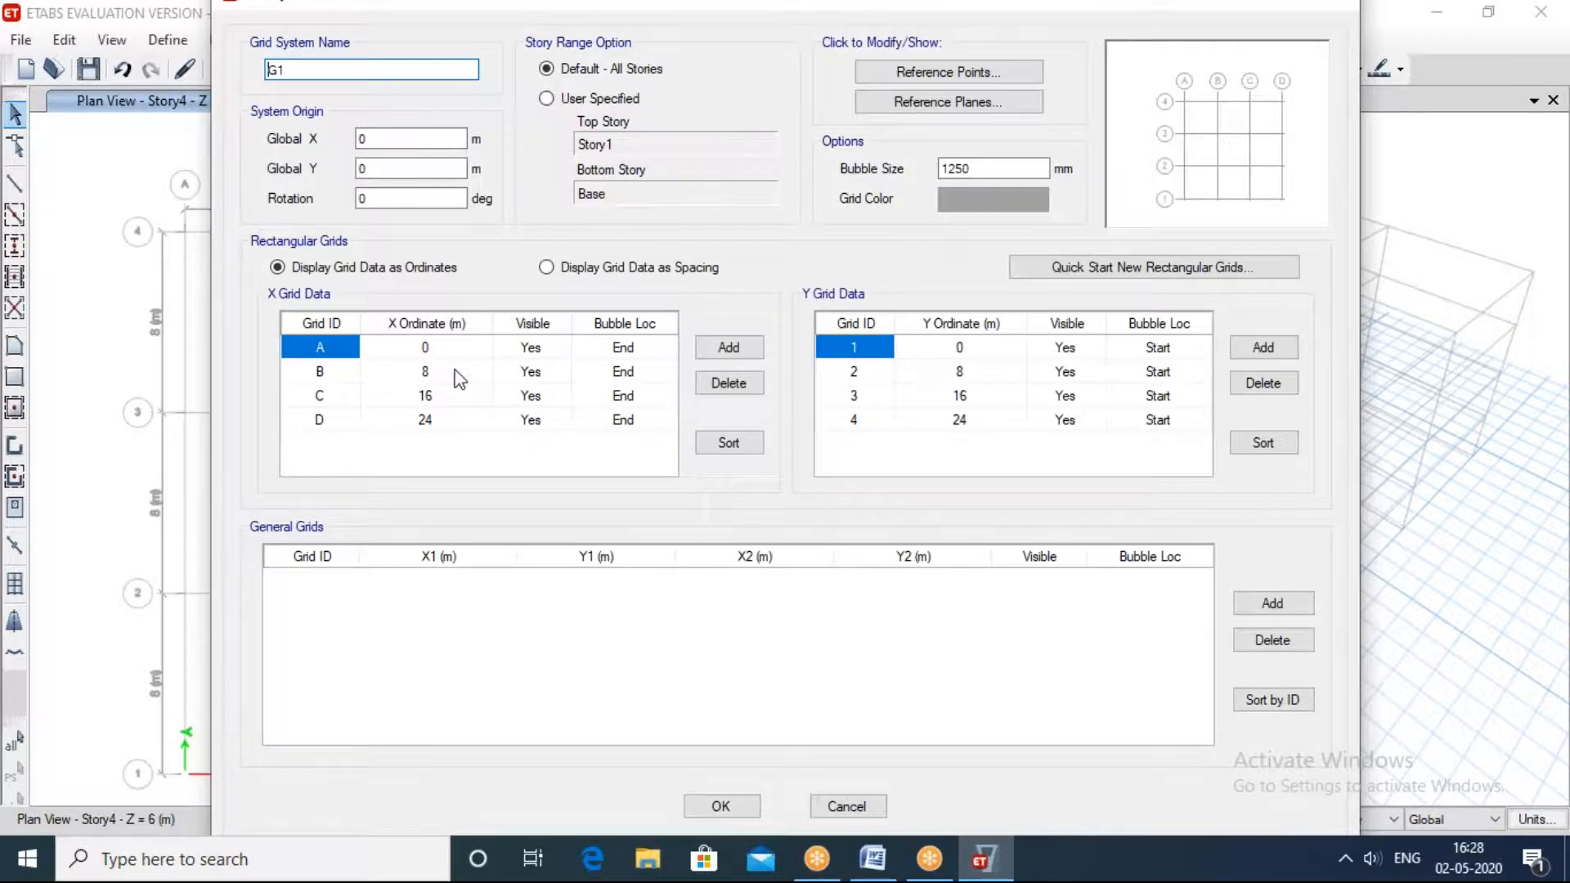
{"action": "left_click", "coordinate": [455, 372]}
{"action": "type", "text": "10"}
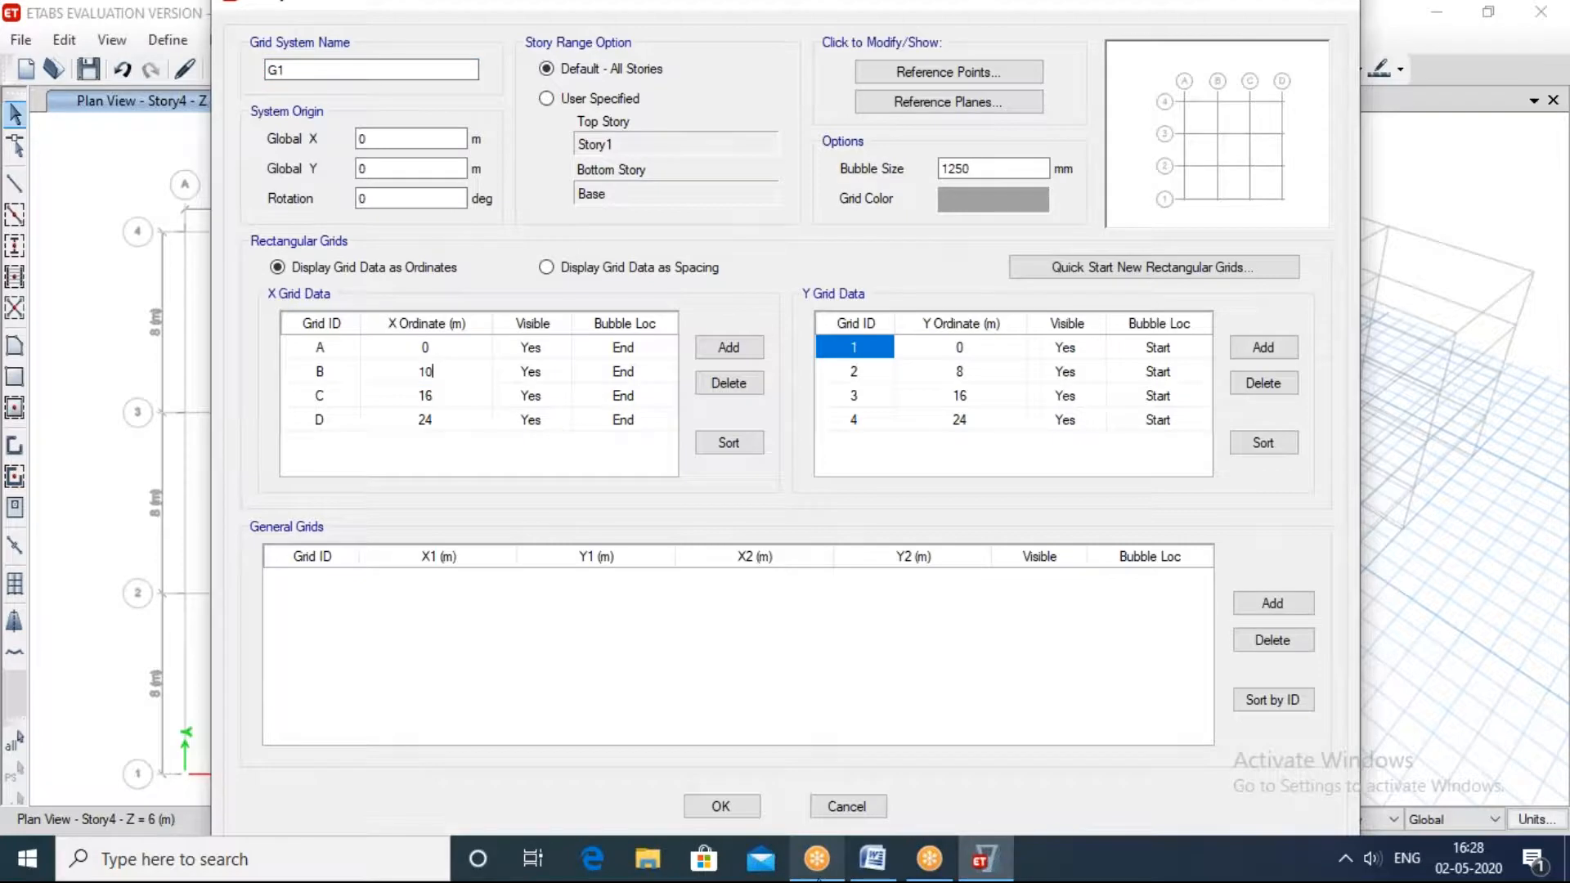
{"action": "left_click", "coordinate": [478, 398]}
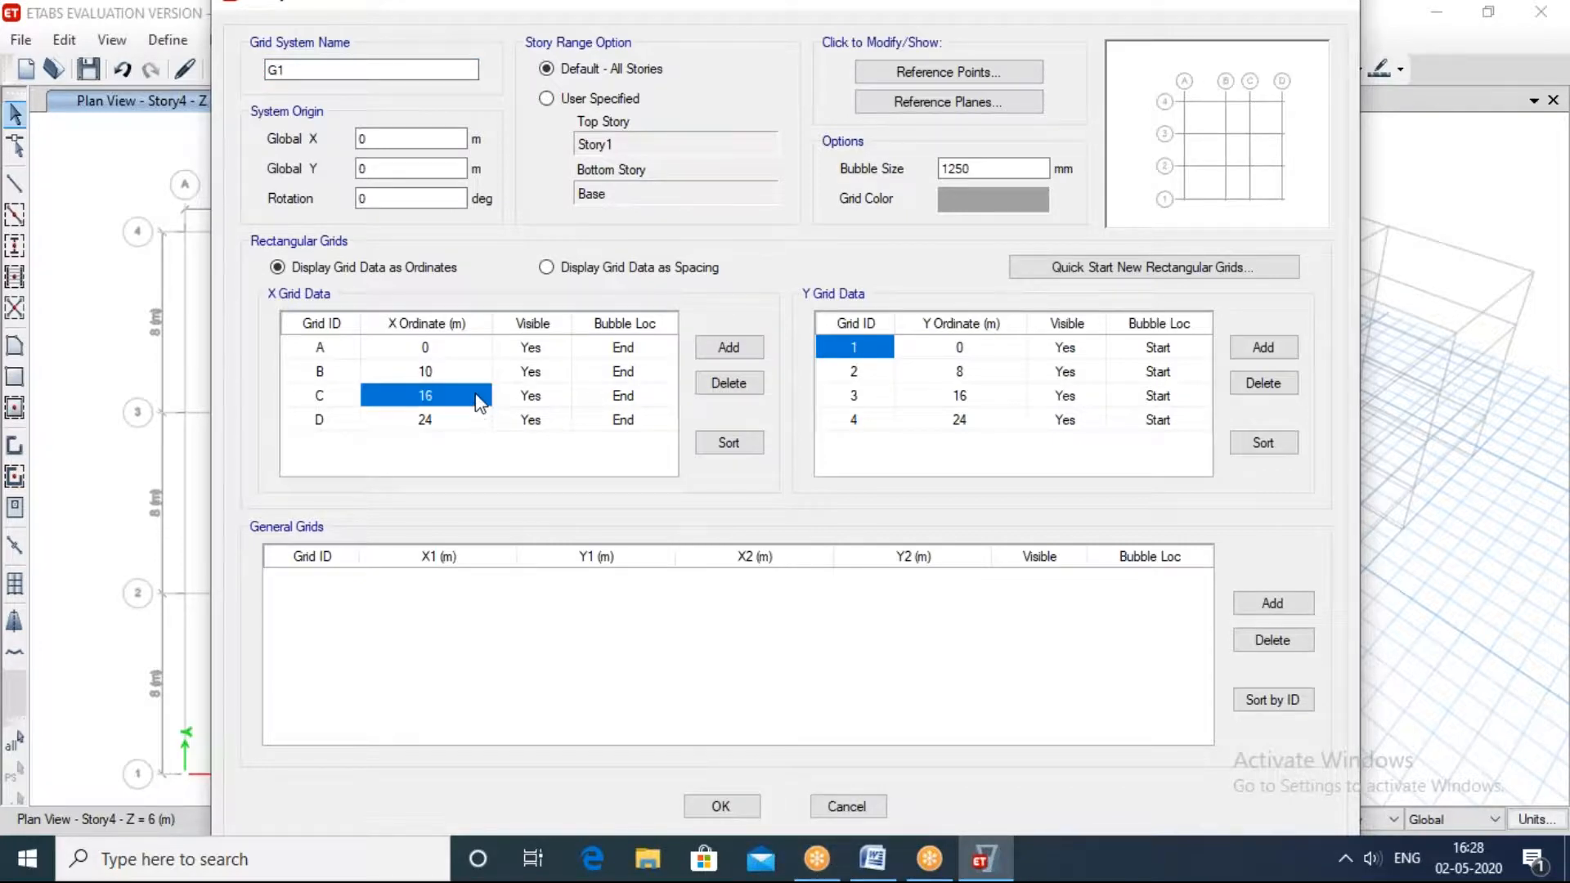
{"action": "type", "text": "20"}
{"action": "left_click", "coordinate": [456, 417]}
{"action": "type", "text": "30"}
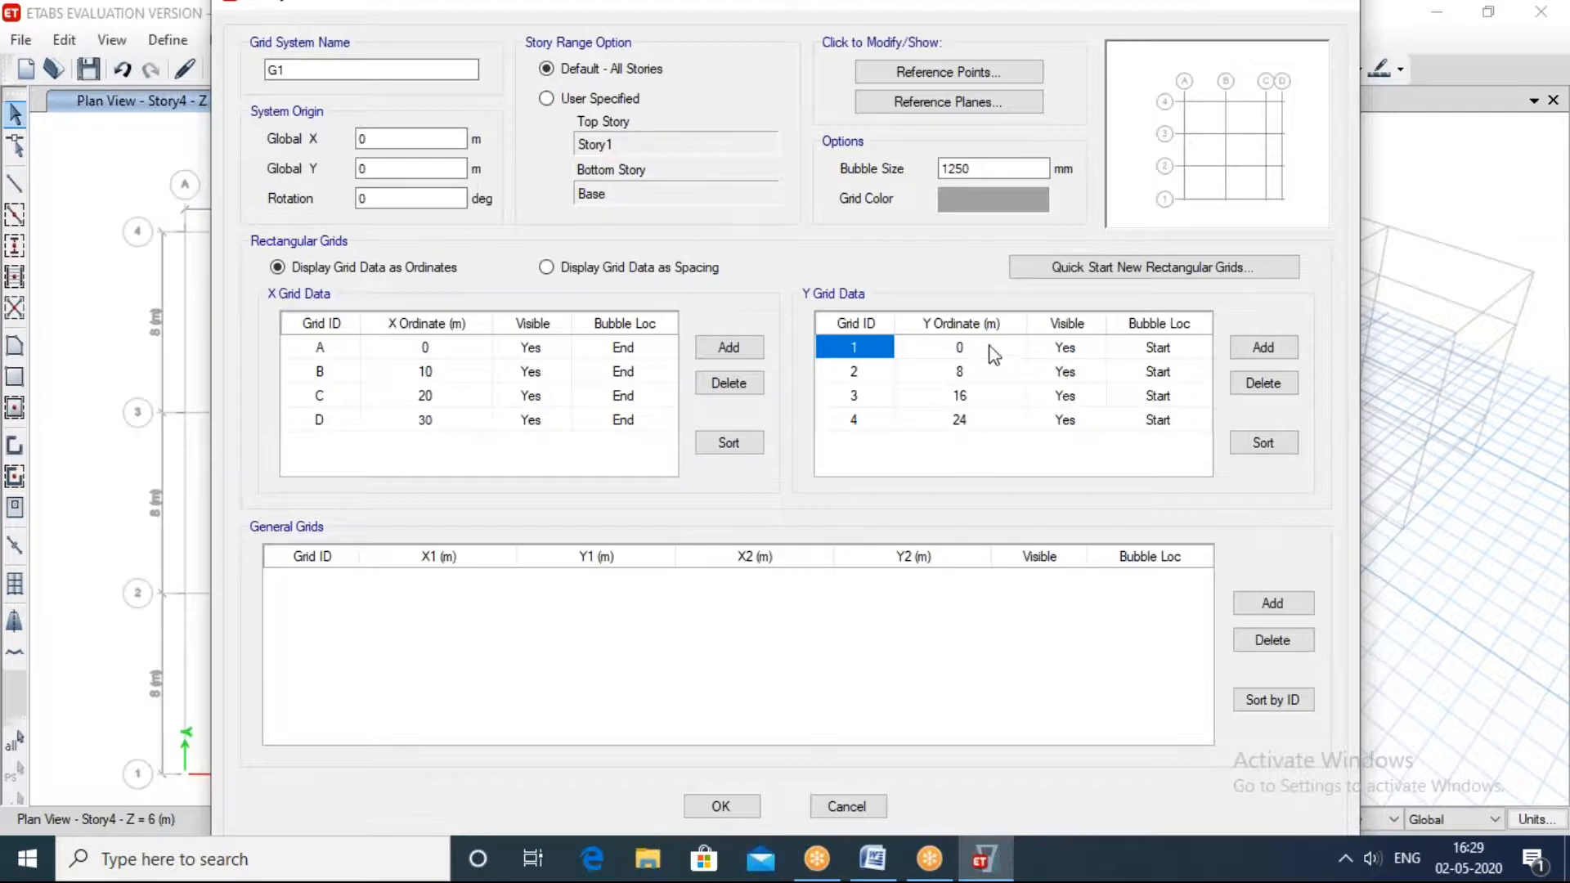
Step: Set the Y ordinates of grid lines 2, 3 and 4 to 10, 20 and 30 m, apply the grid edits and dismiss the messages
{"action": "left_click", "coordinate": [989, 376]}
{"action": "type", "text": "10"}
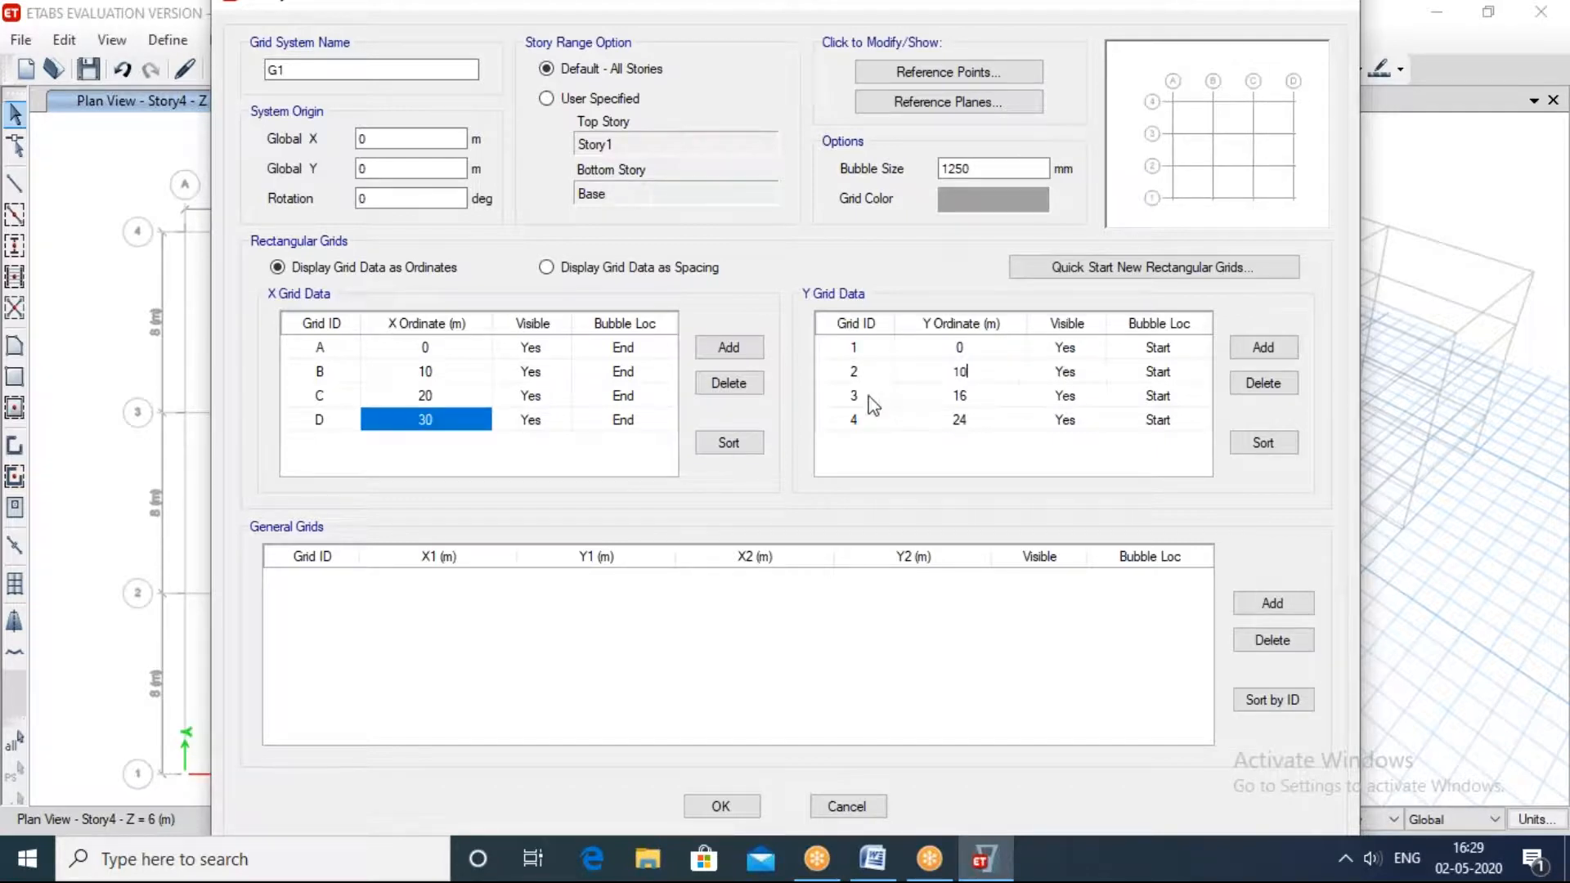
{"action": "left_click", "coordinate": [995, 398]}
{"action": "type", "text": "20"}
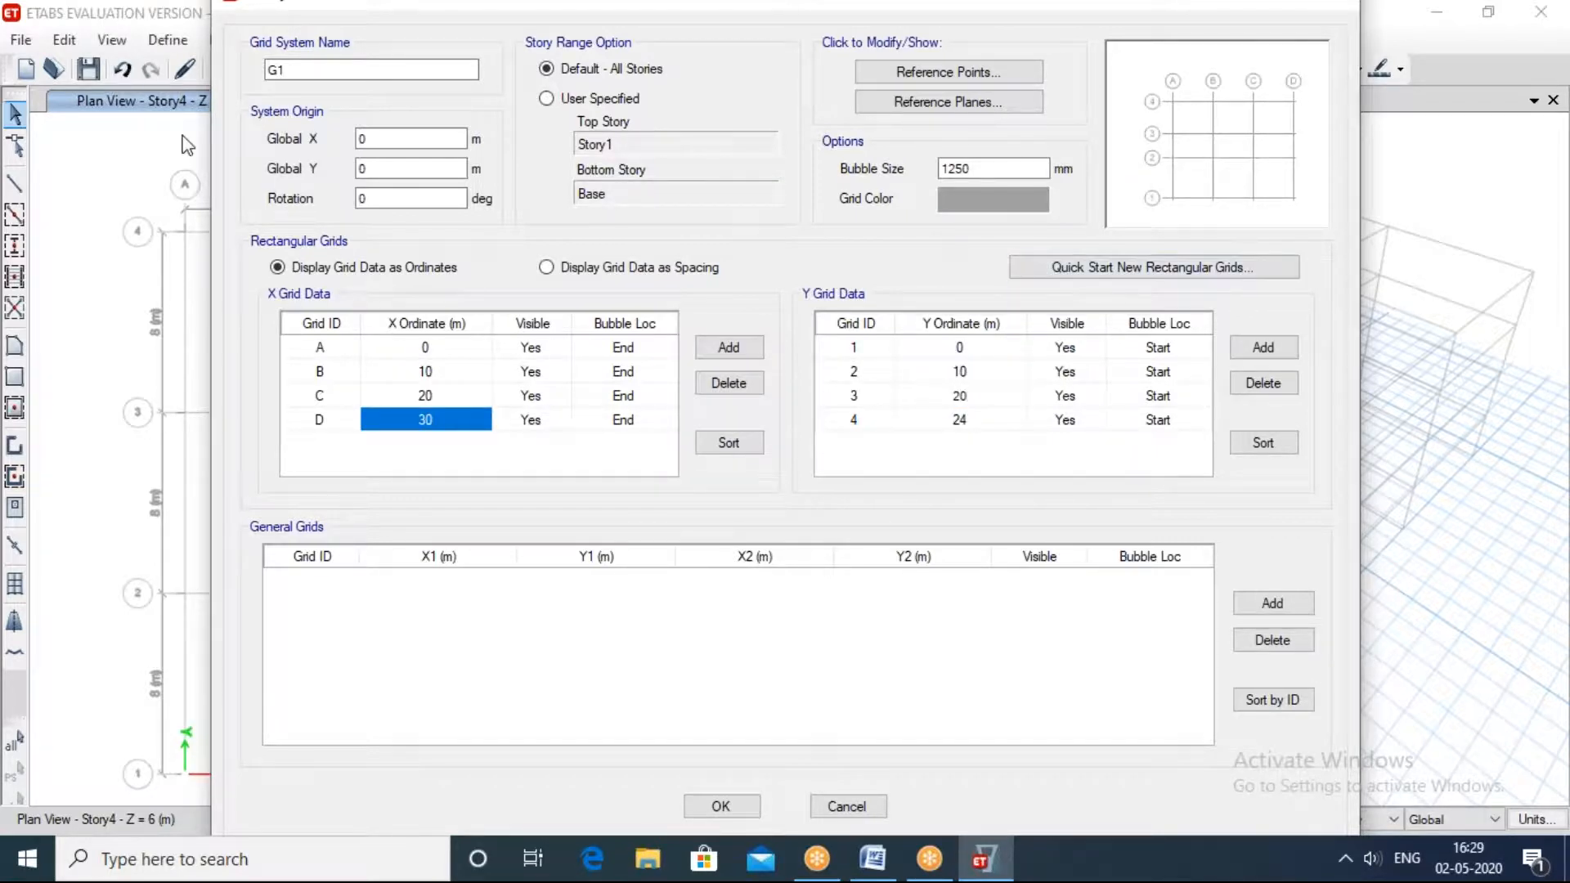
{"action": "left_click", "coordinate": [990, 420]}
{"action": "type", "text": "30"}
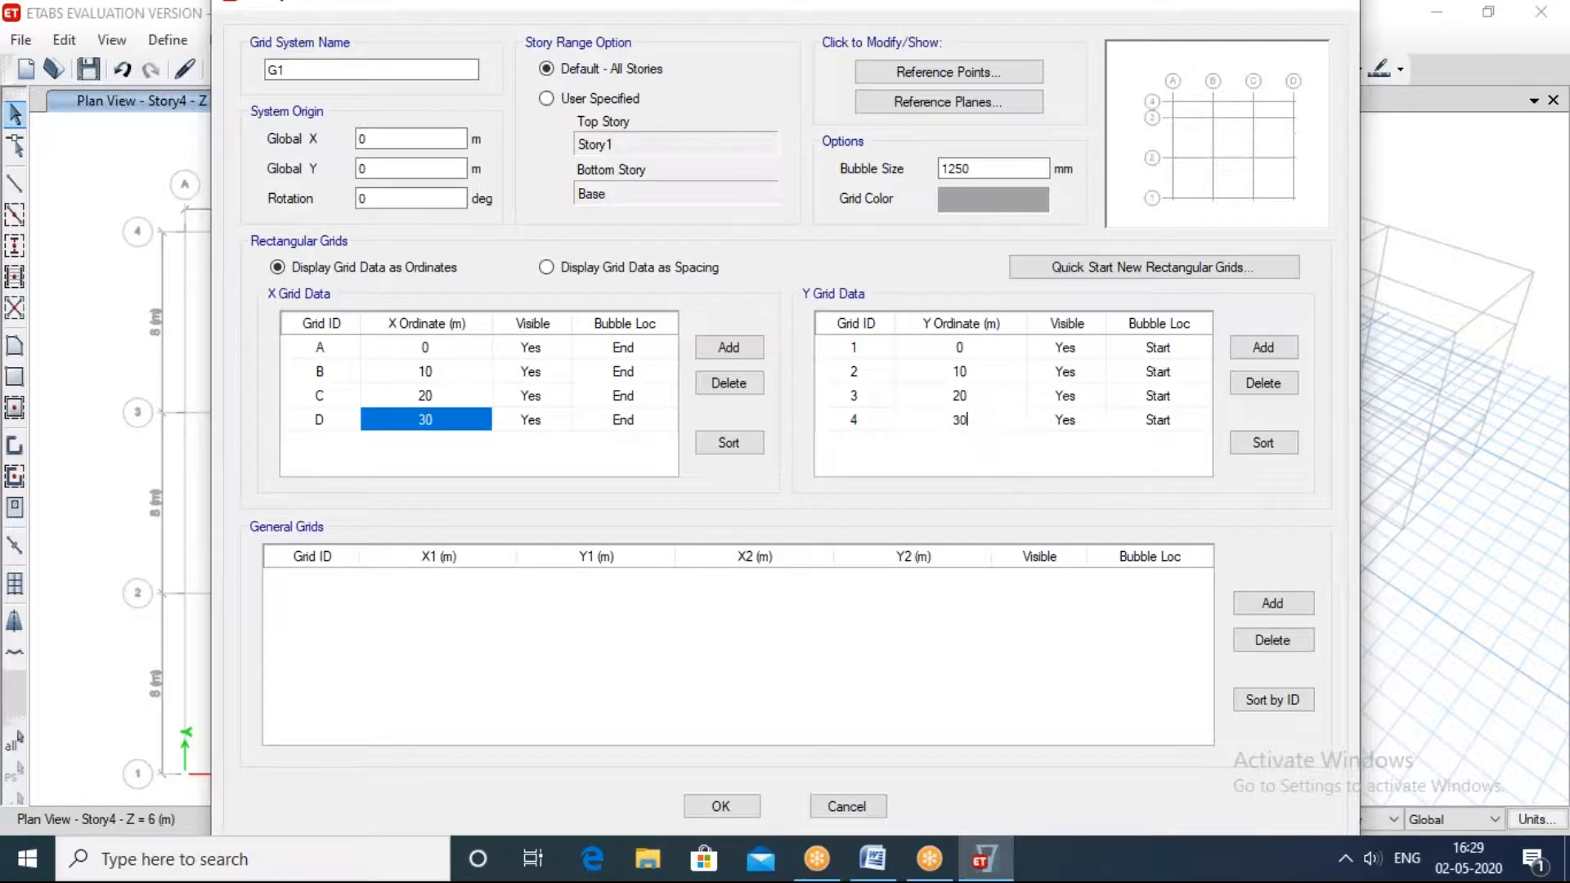
{"action": "left_click", "coordinate": [738, 808]}
{"action": "left_click", "coordinate": [720, 806]}
{"action": "left_click", "coordinate": [742, 705]}
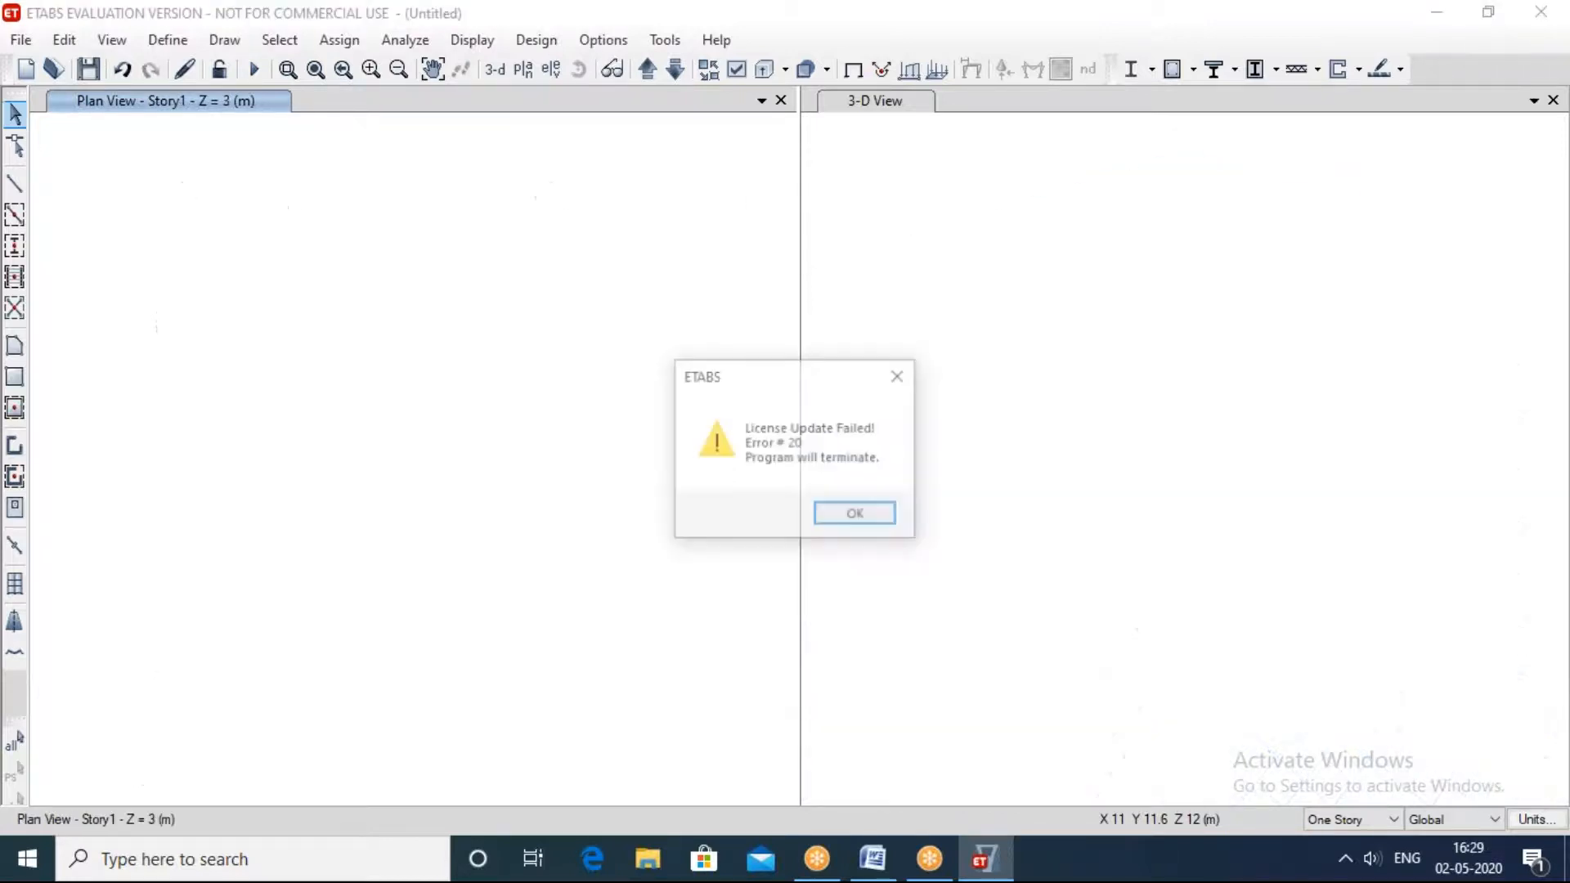
{"action": "left_click", "coordinate": [900, 381]}
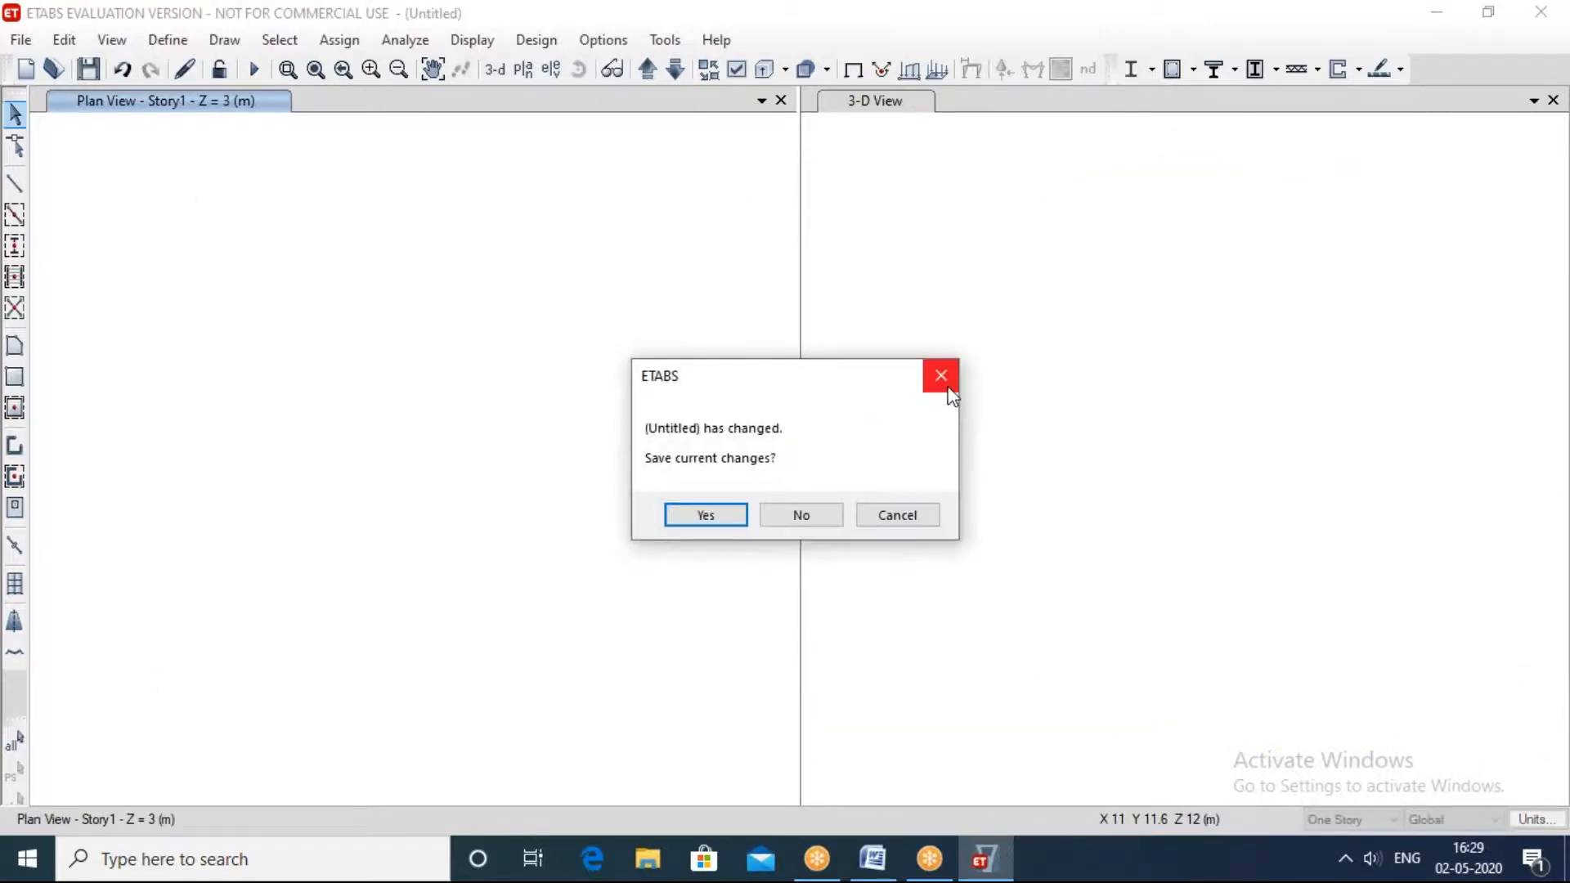
{"action": "left_click", "coordinate": [942, 379]}
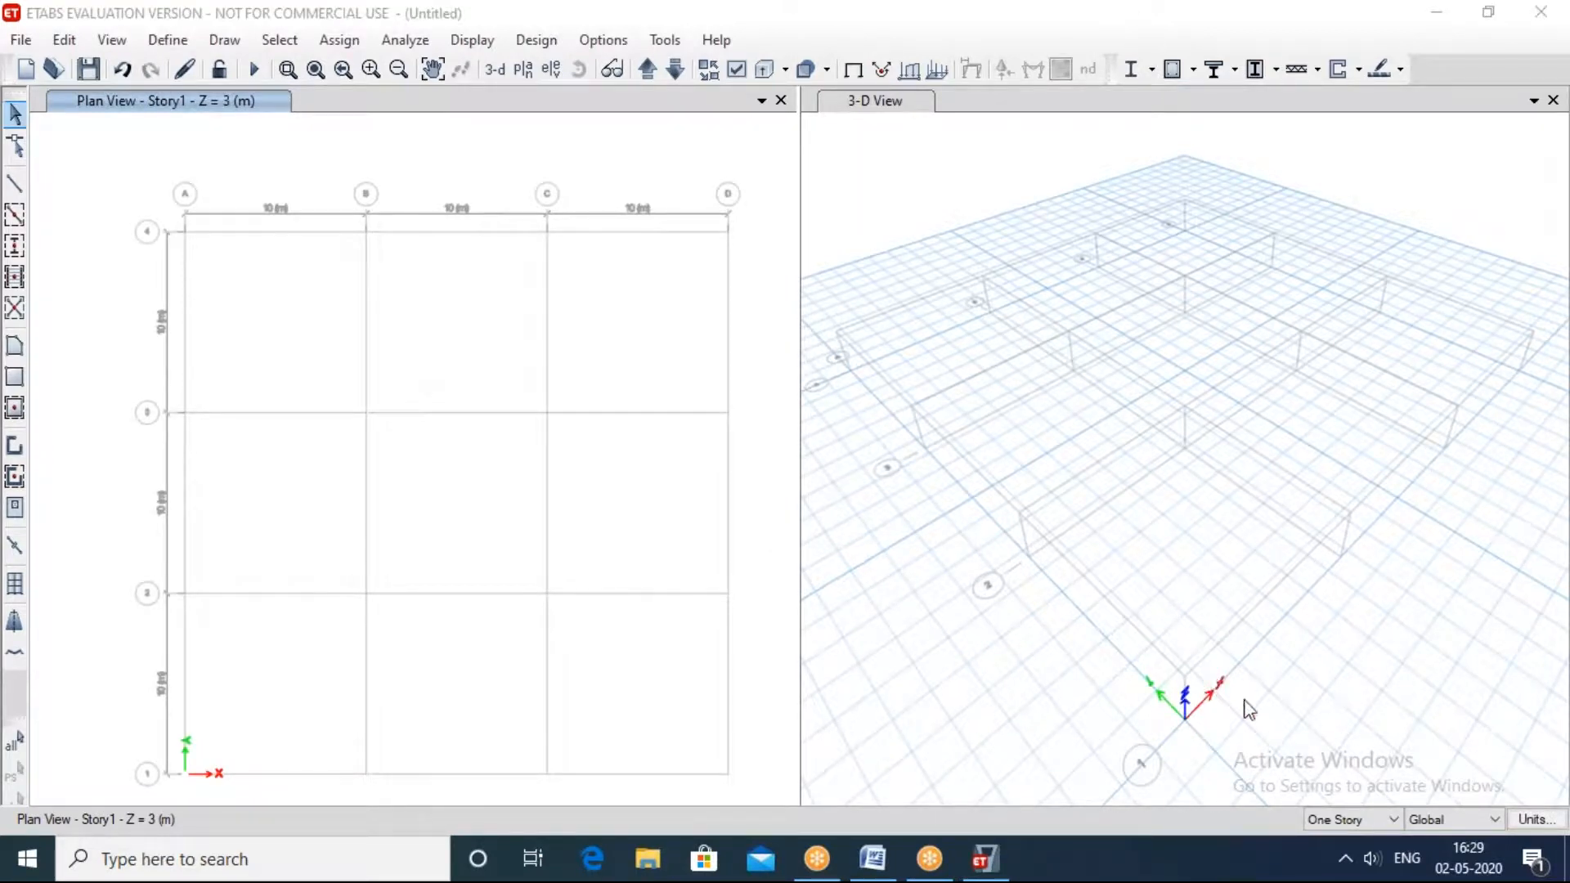
Step: Orbit the 3-D view to a lower angle and set the plan view to Story1
{"action": "middle_click_drag", "start_coordinate": [1313, 607], "coordinate": [1283, 536], "text": "shift"}
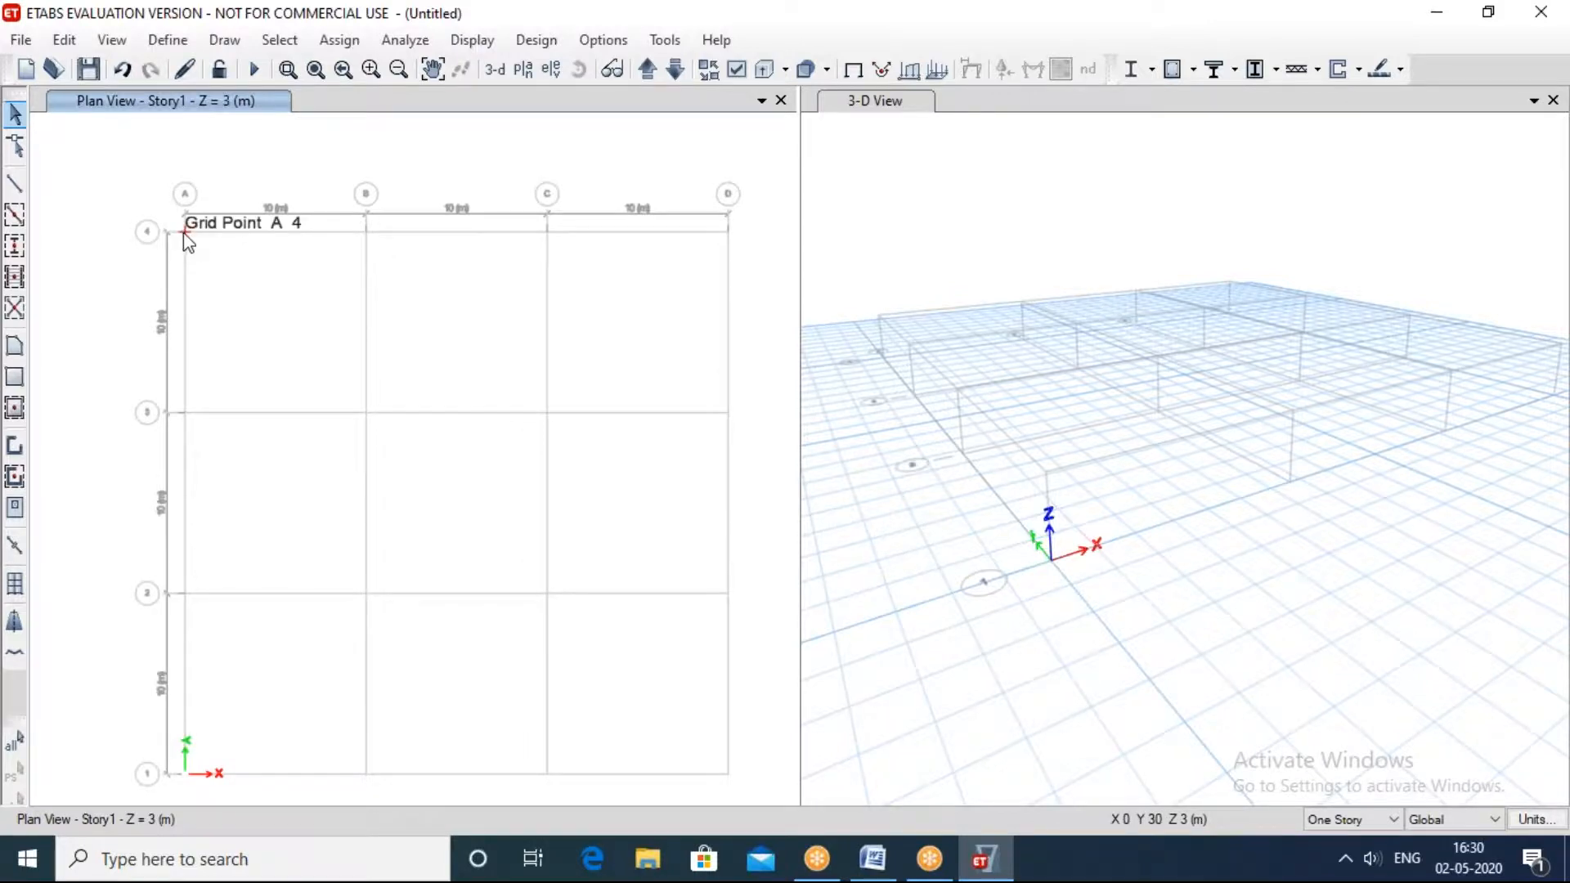
{"action": "left_click", "coordinate": [523, 70]}
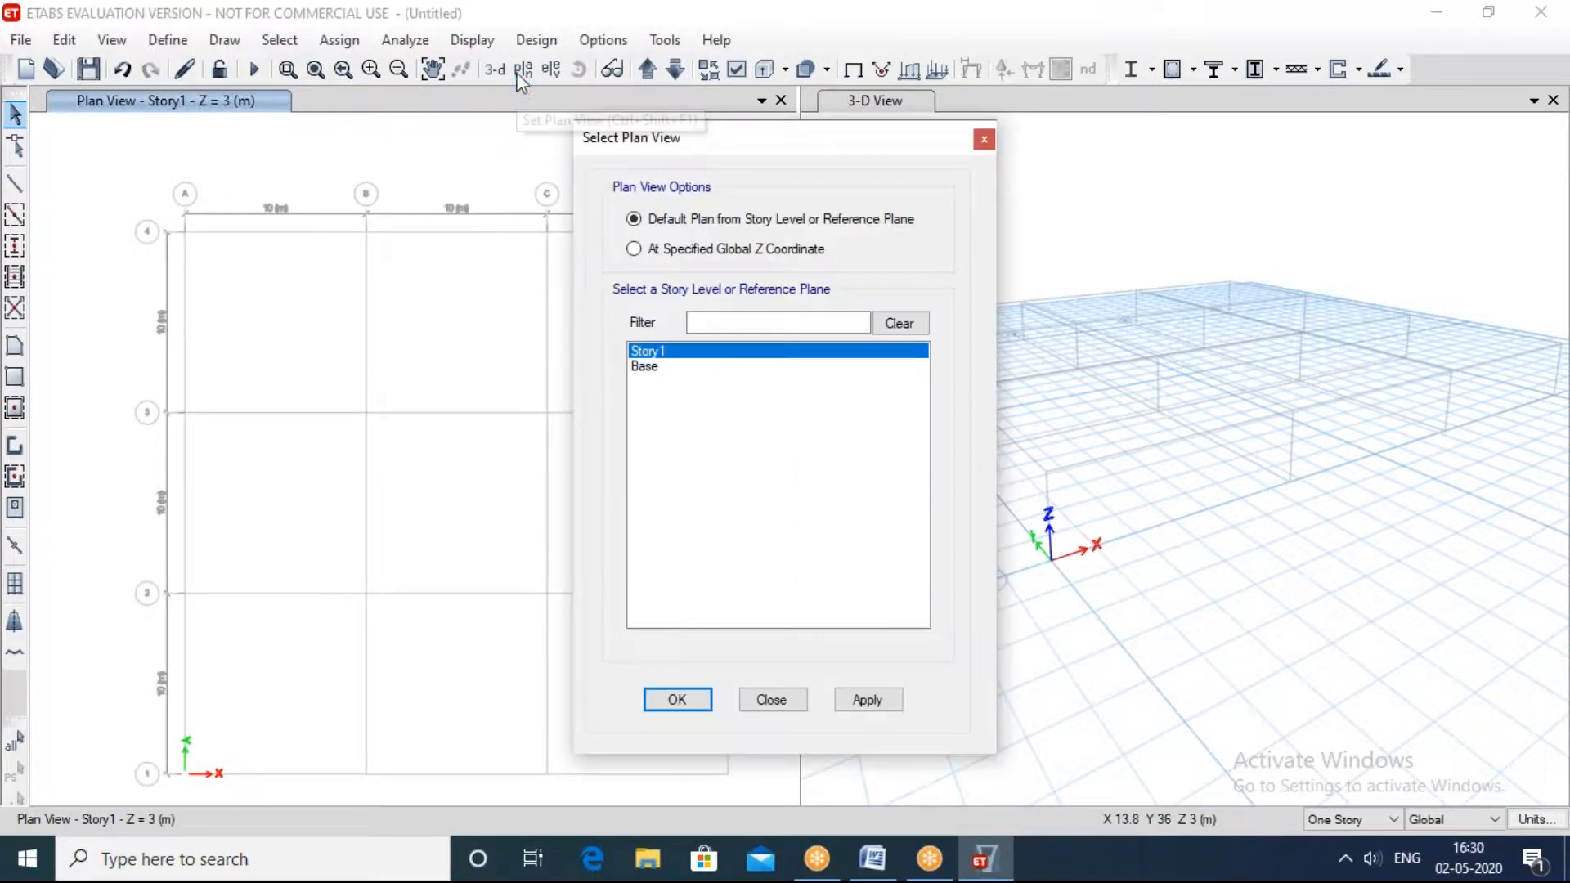
{"action": "left_click", "coordinate": [646, 368]}
{"action": "left_click", "coordinate": [669, 351]}
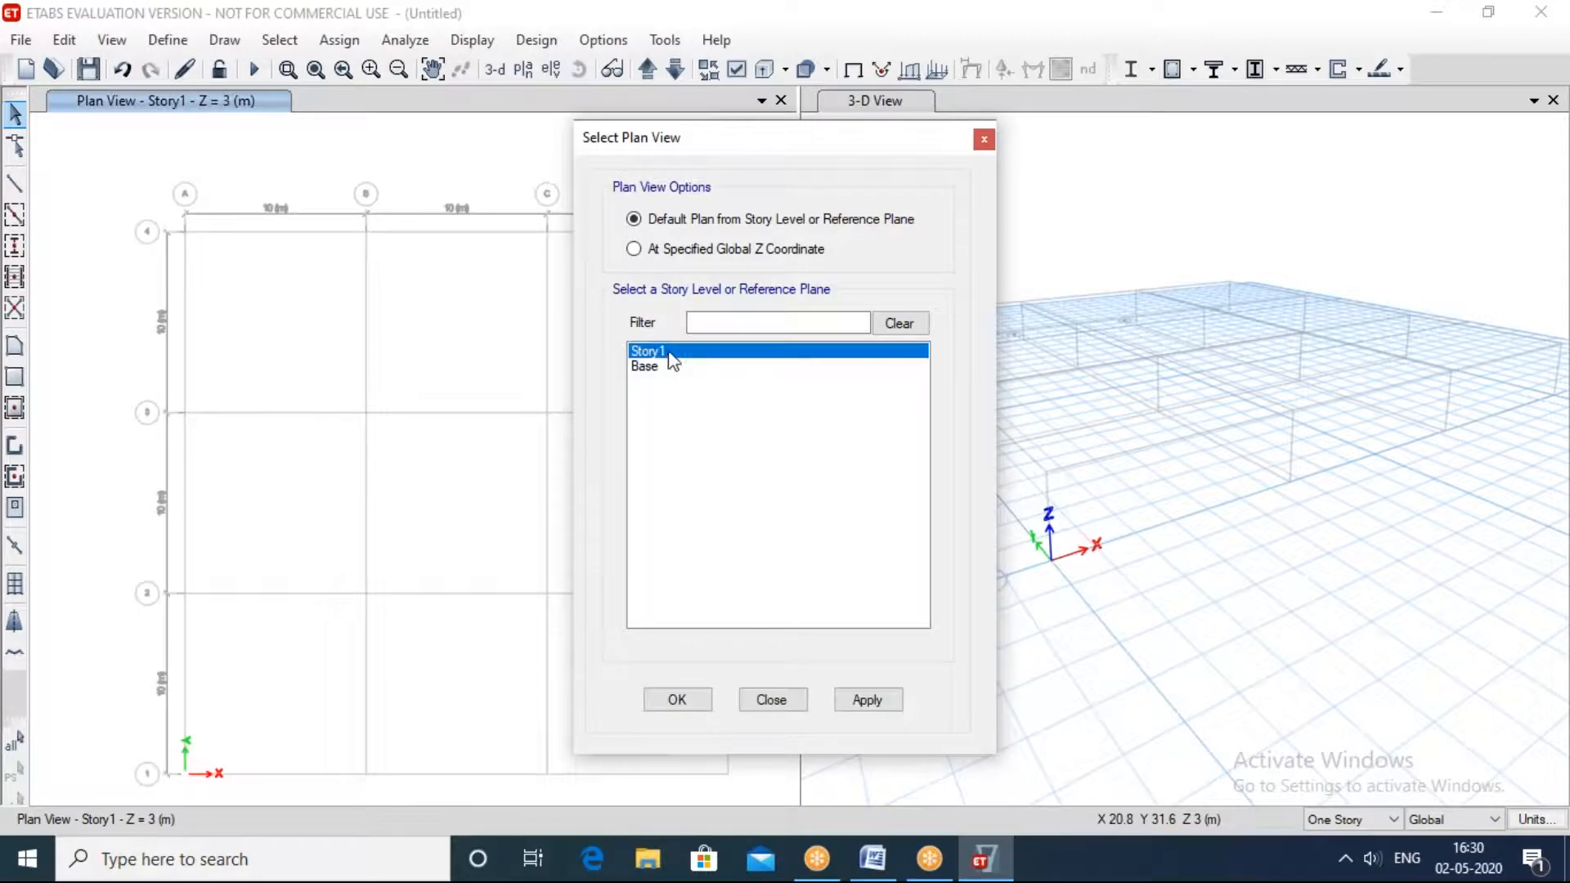
{"action": "left_click", "coordinate": [865, 702]}
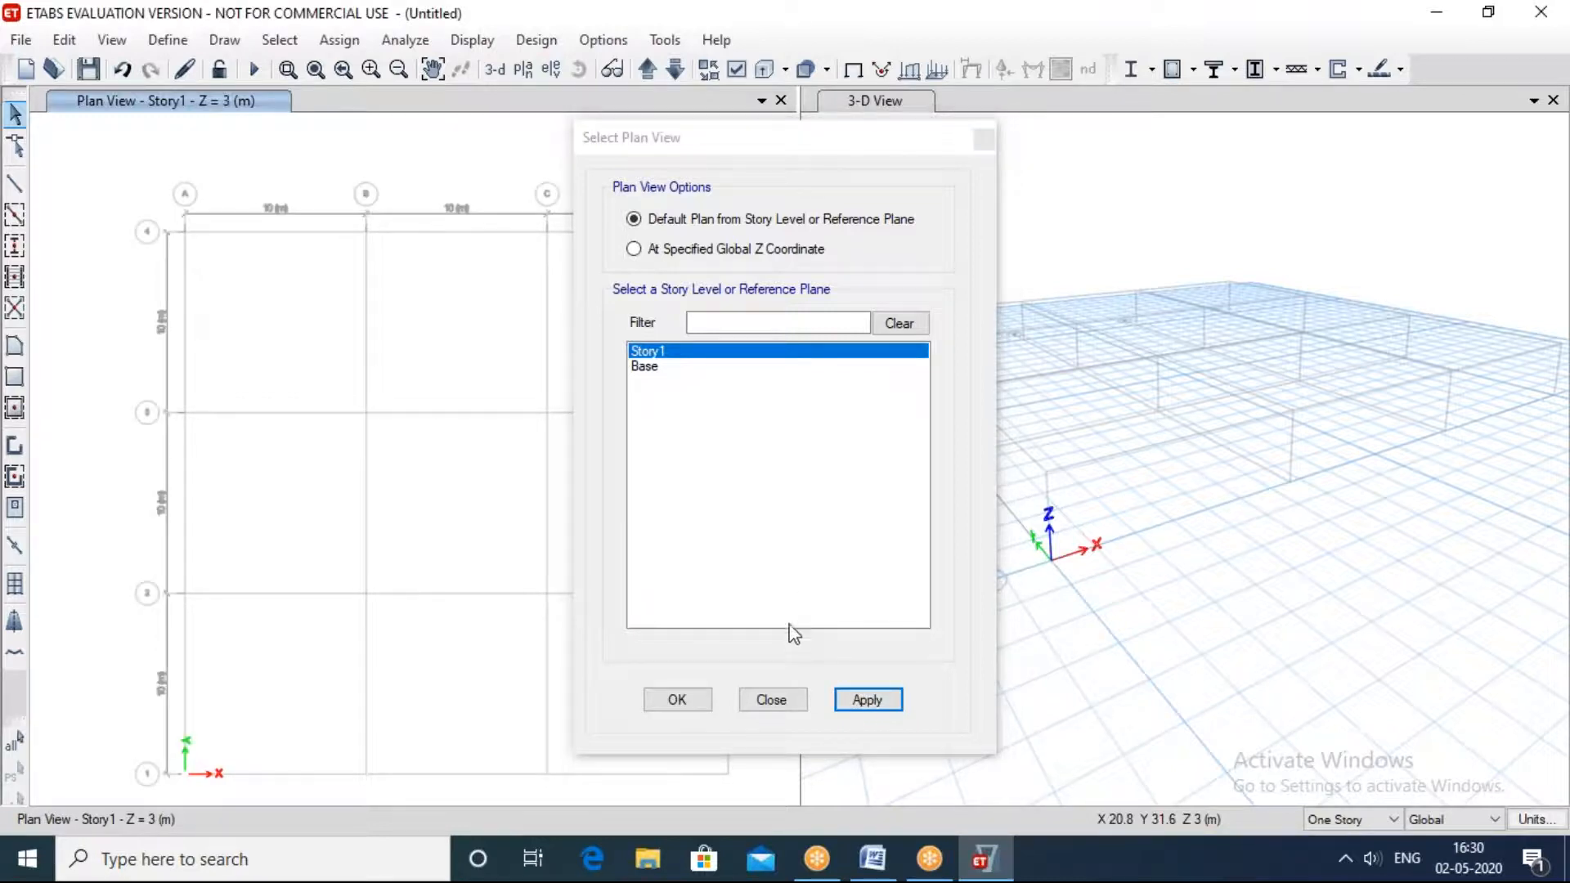
{"action": "left_click", "coordinate": [686, 703]}
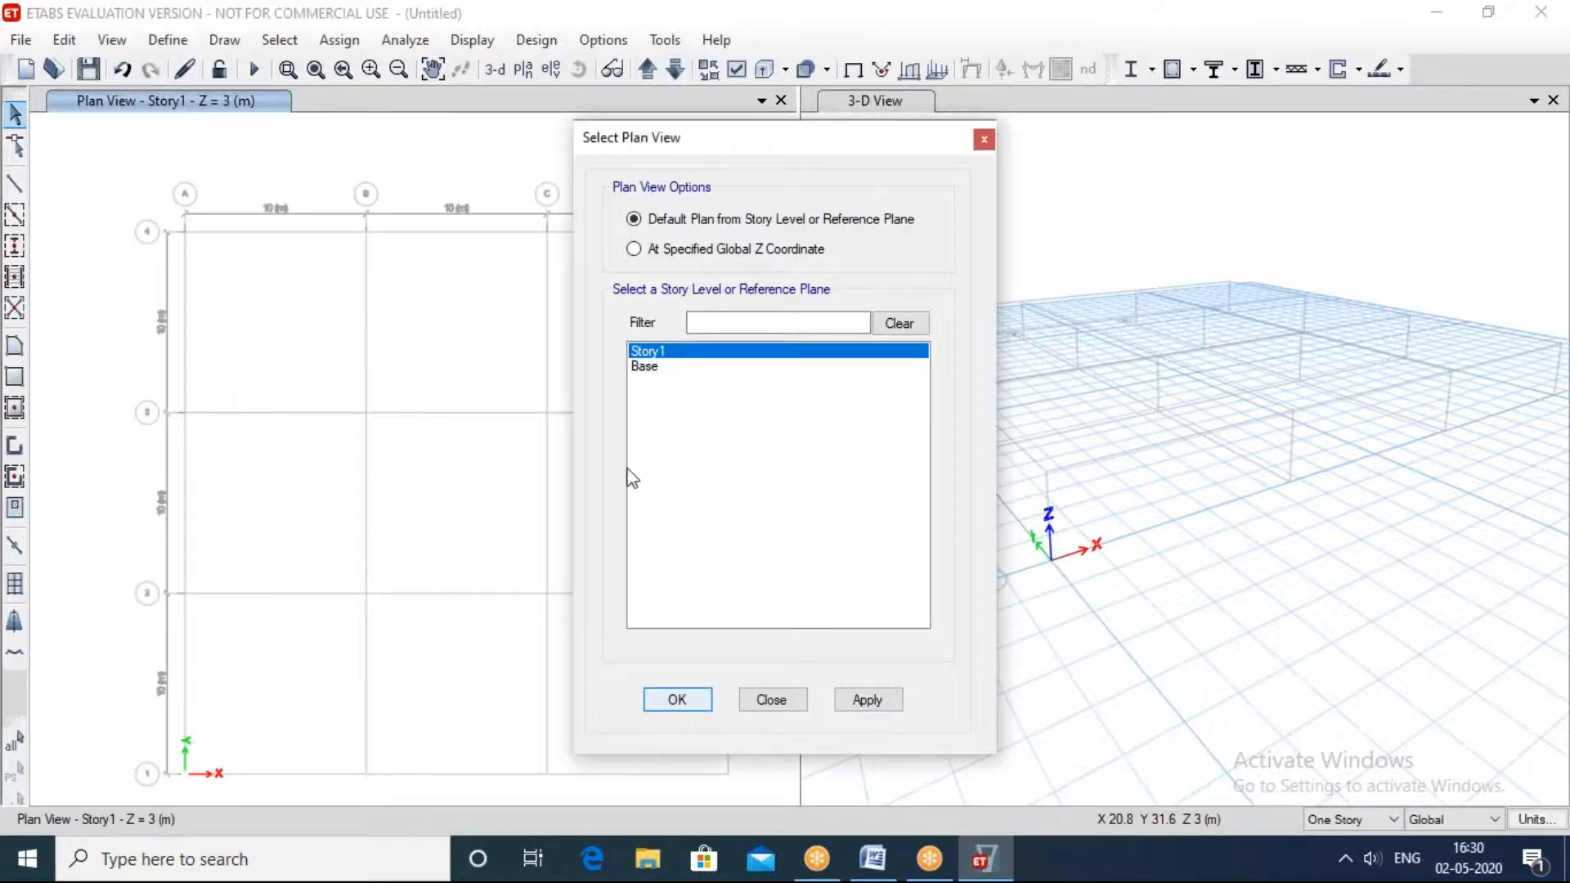
{"action": "left_click", "coordinate": [771, 699]}
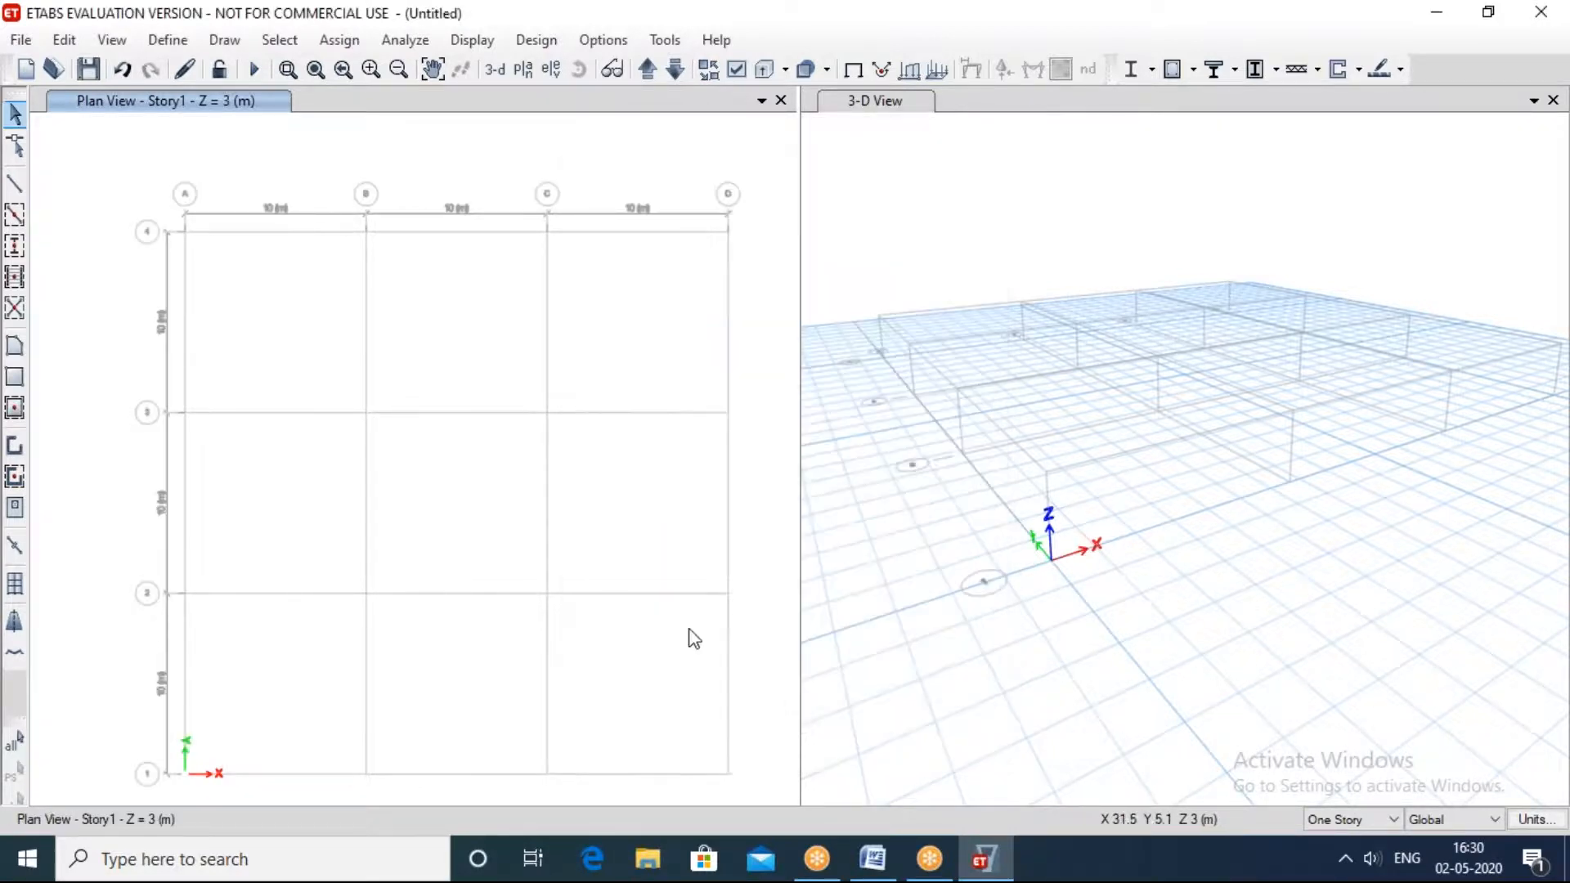
Step: Draw three A-LatBm beams along grid line 4 in the Story1 plan, from A through B and C to D
{"action": "left_click", "coordinate": [16, 187]}
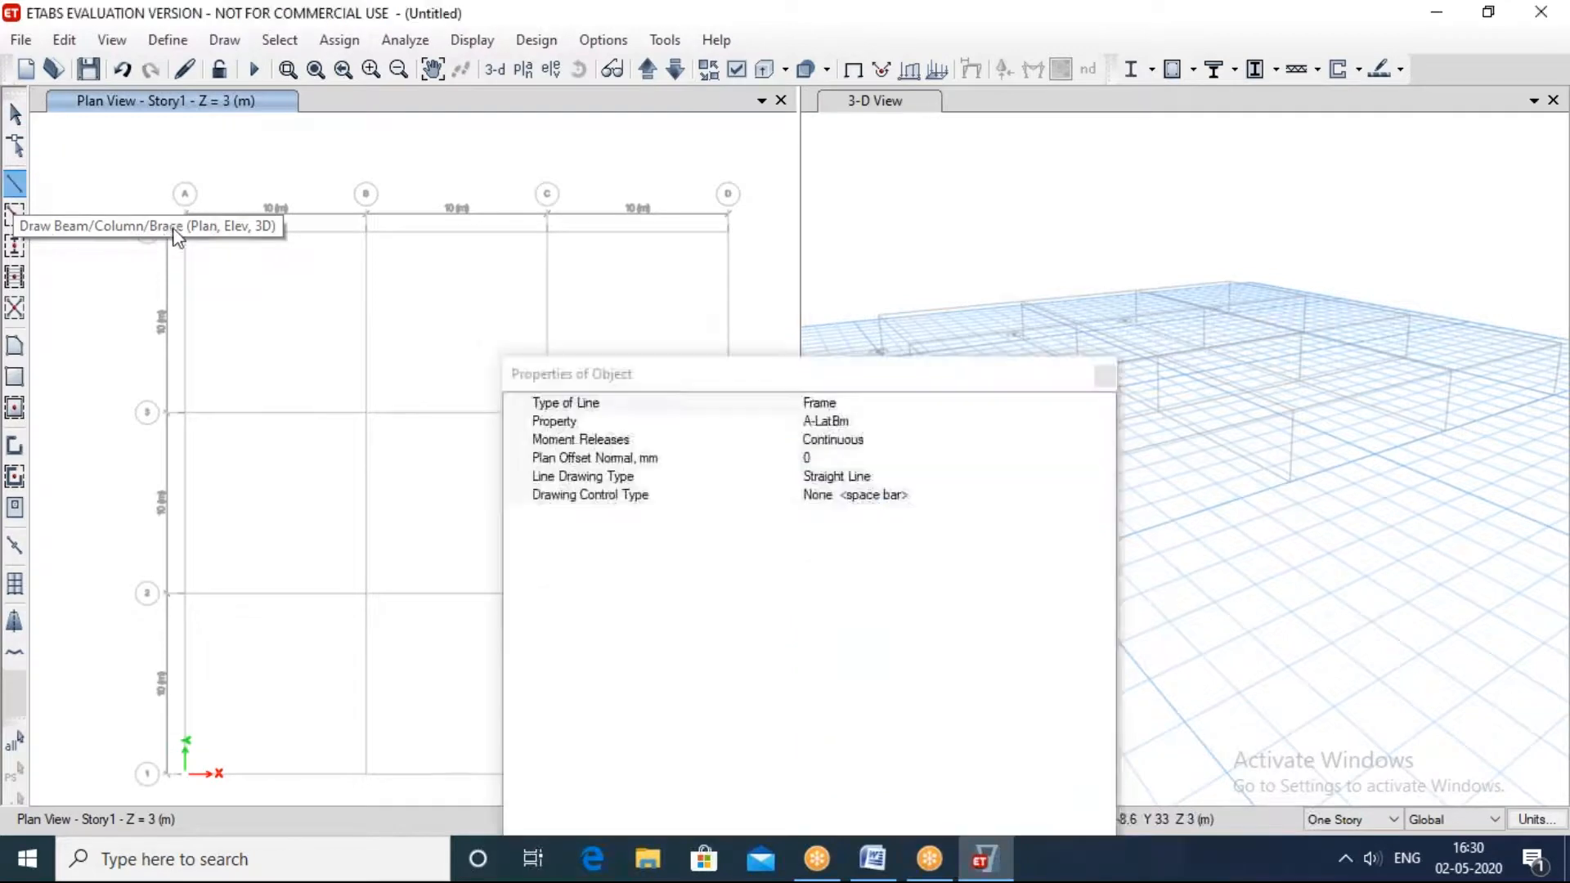
{"action": "left_click", "coordinate": [185, 231]}
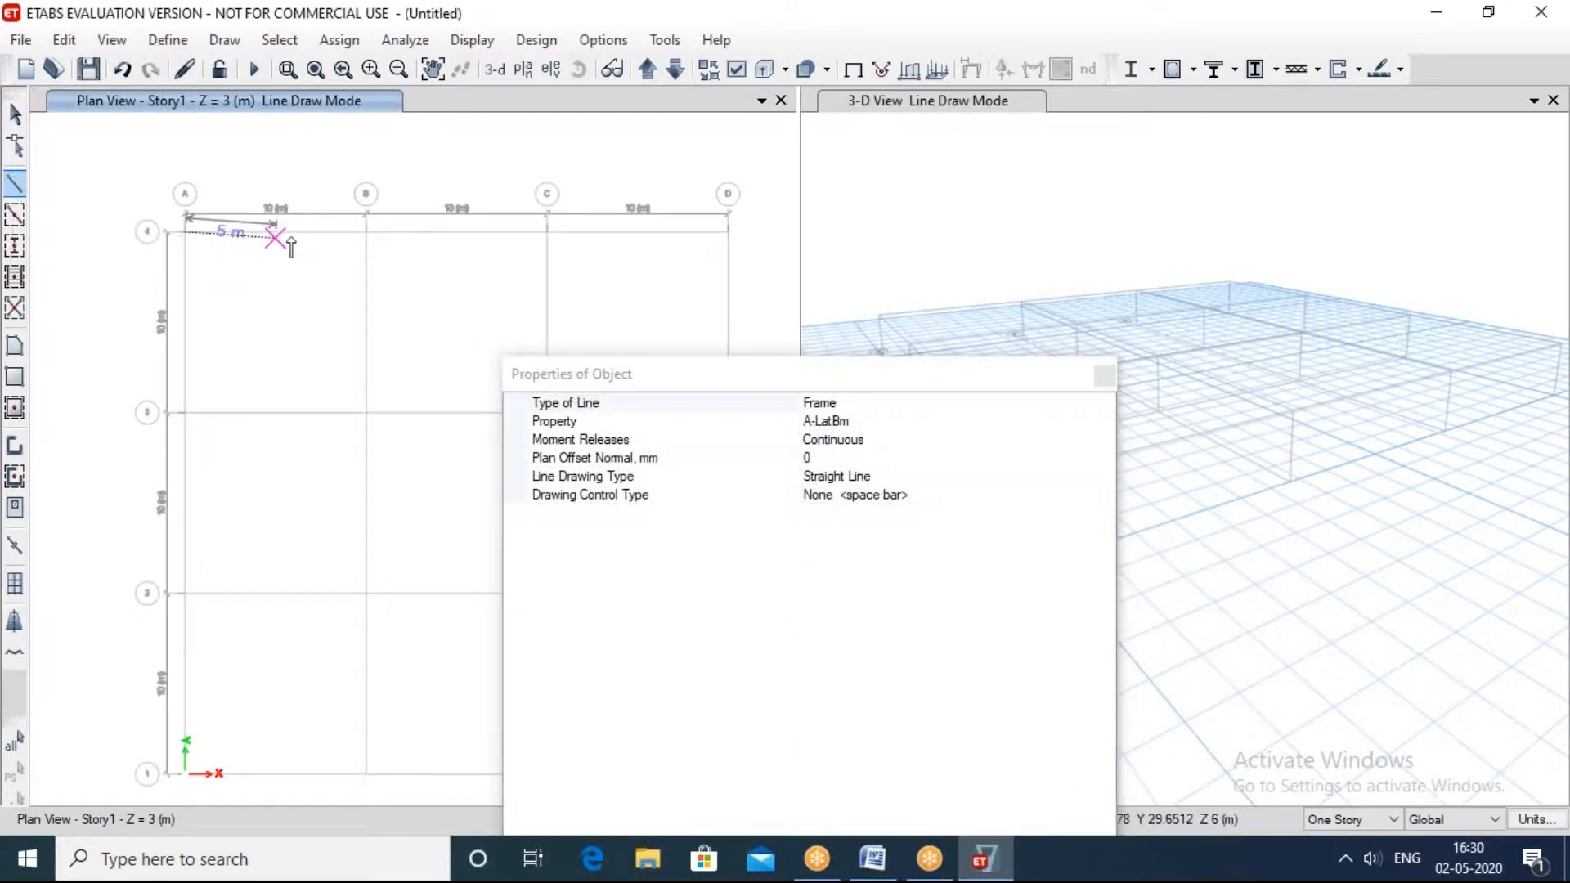
{"action": "left_click", "coordinate": [366, 231]}
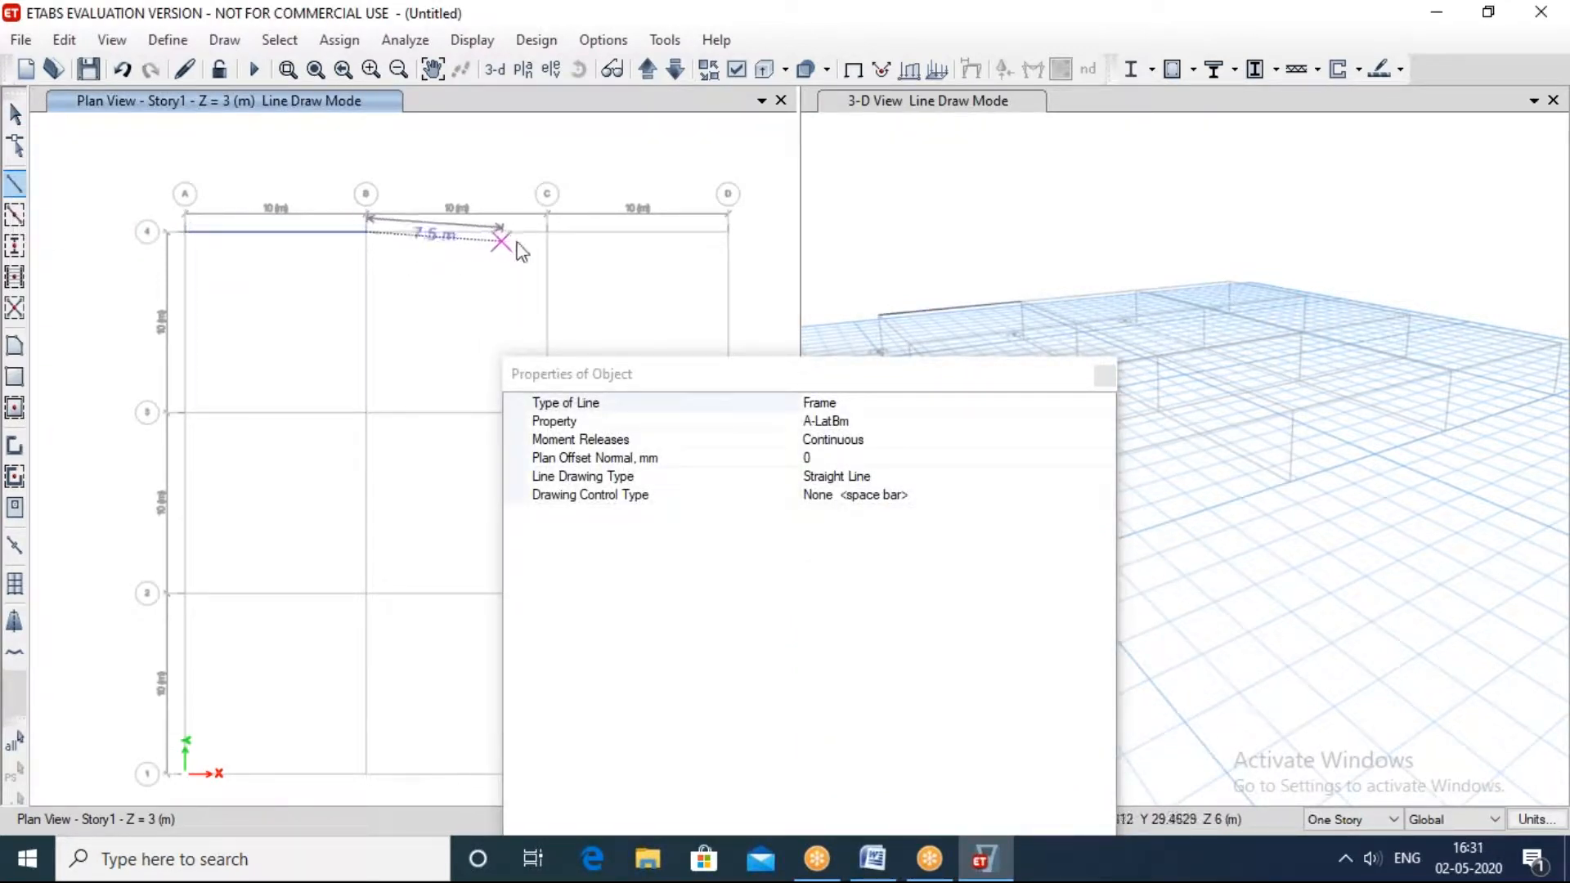
{"action": "left_click", "coordinate": [547, 231]}
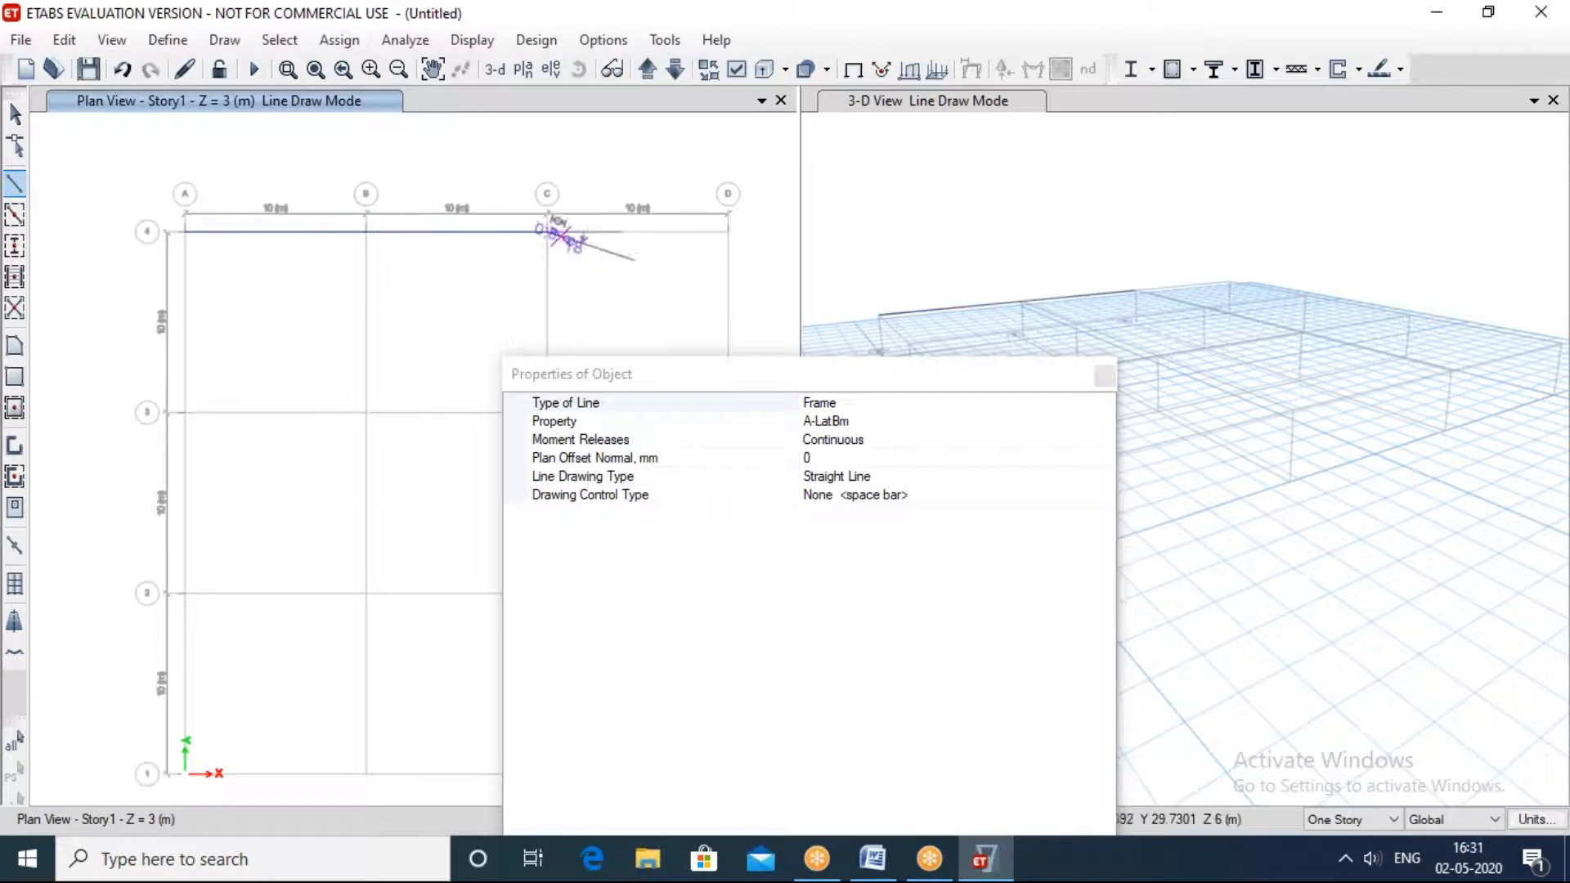
{"action": "left_click", "coordinate": [728, 232]}
Step: Draw beams from D4 to D3, C3 and C4 to enclose the bay, end the drawing and dismiss the messages
{"action": "left_click_drag", "start_coordinate": [682, 375], "coordinate": [1236, 346]}
{"action": "left_click", "coordinate": [728, 412]}
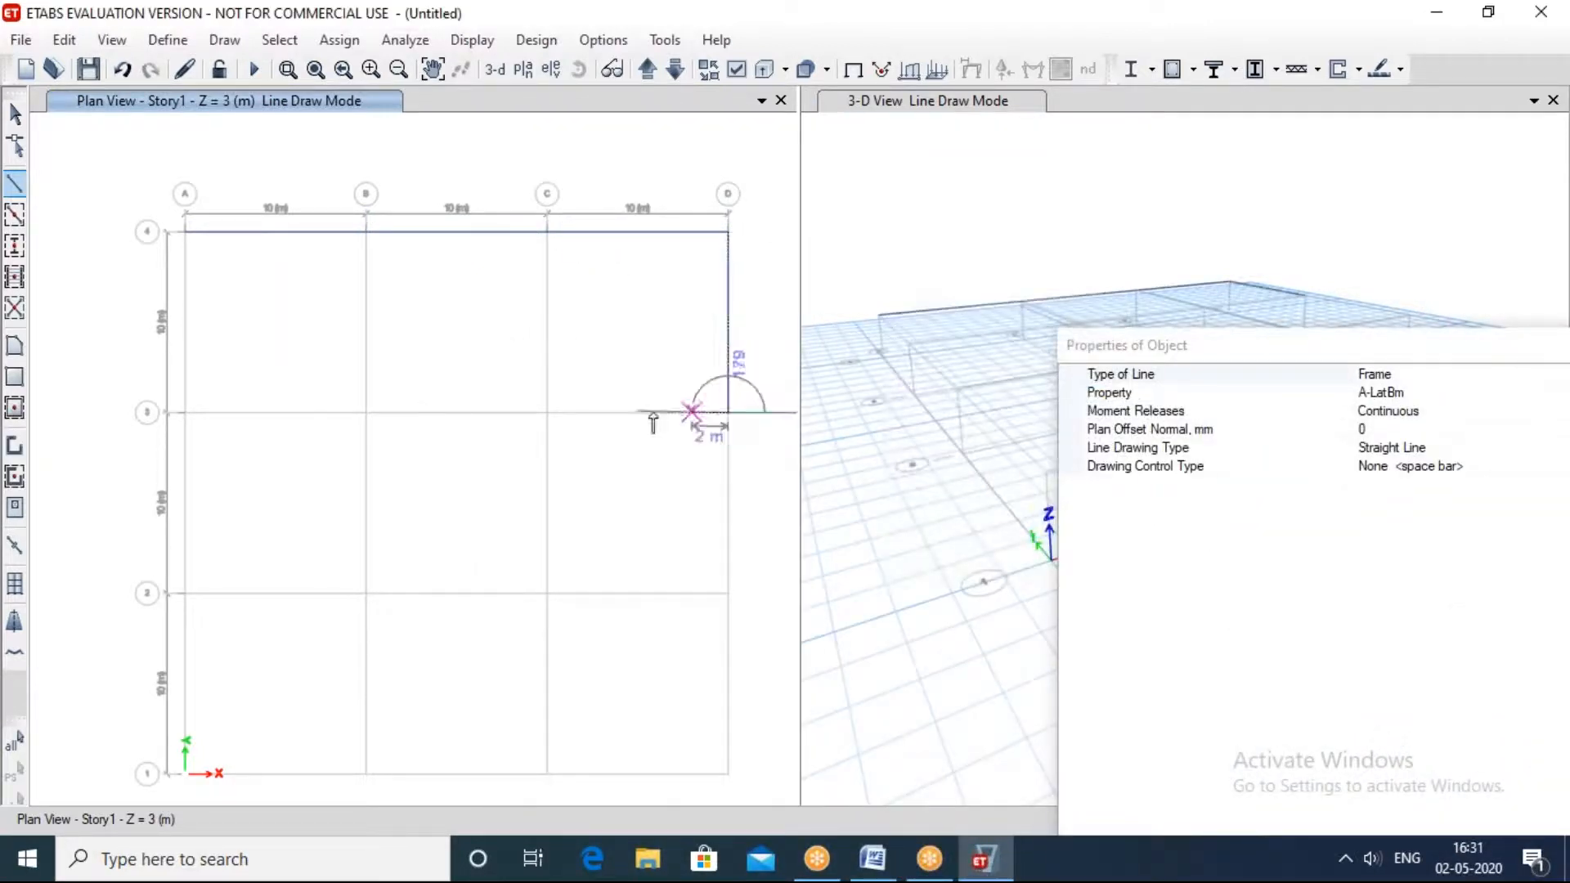
{"action": "left_click", "coordinate": [545, 412]}
{"action": "left_click", "coordinate": [549, 227]}
{"action": "left_click", "coordinate": [481, 298]}
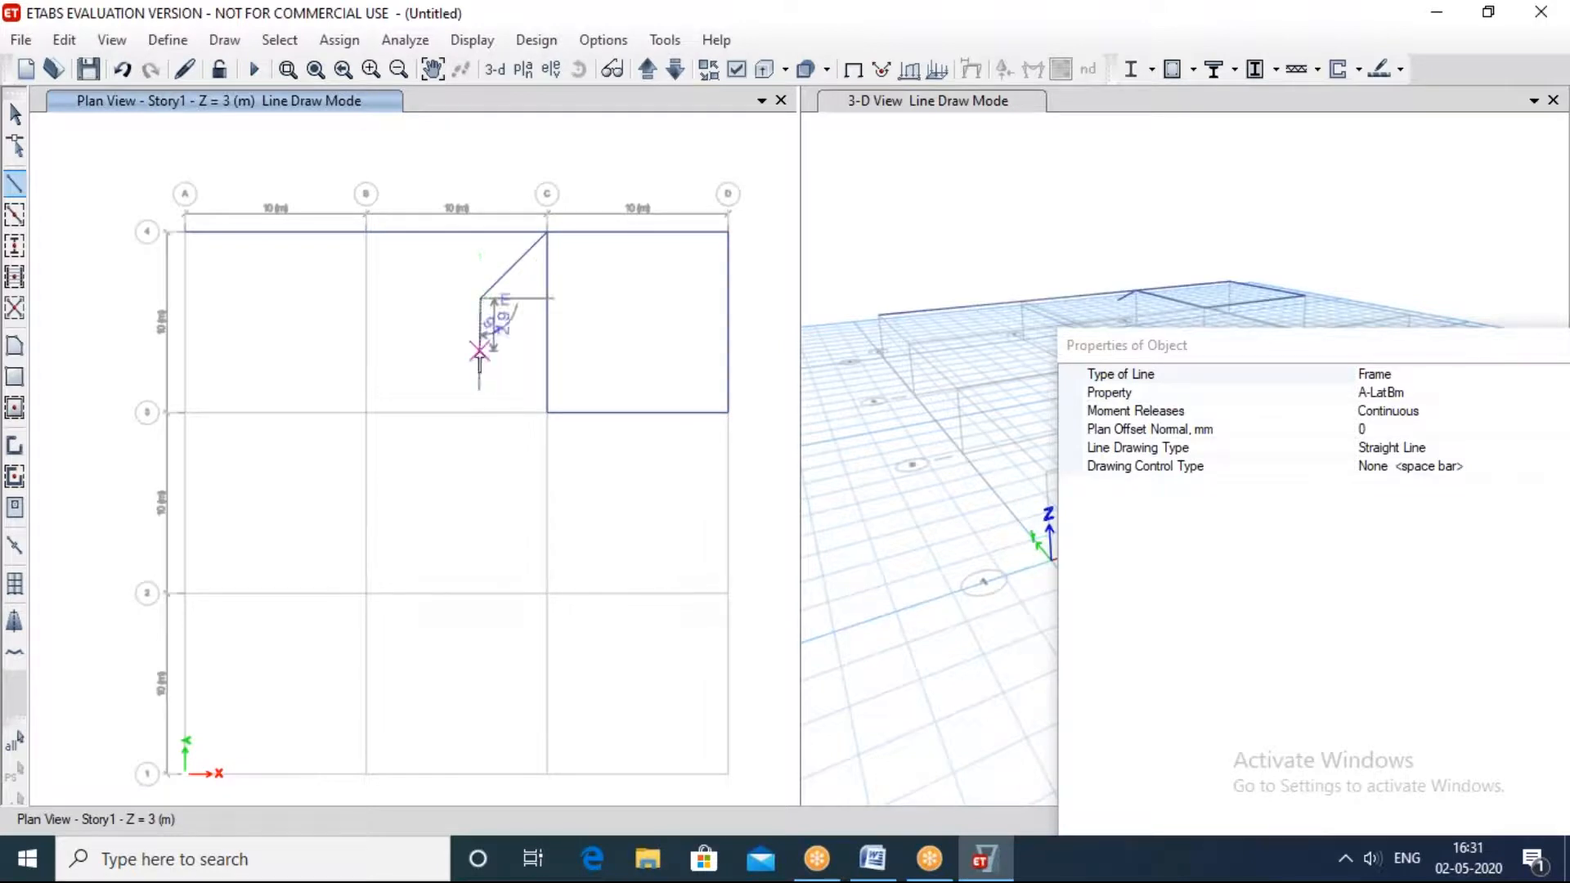
{"action": "key", "text": "Escape"}
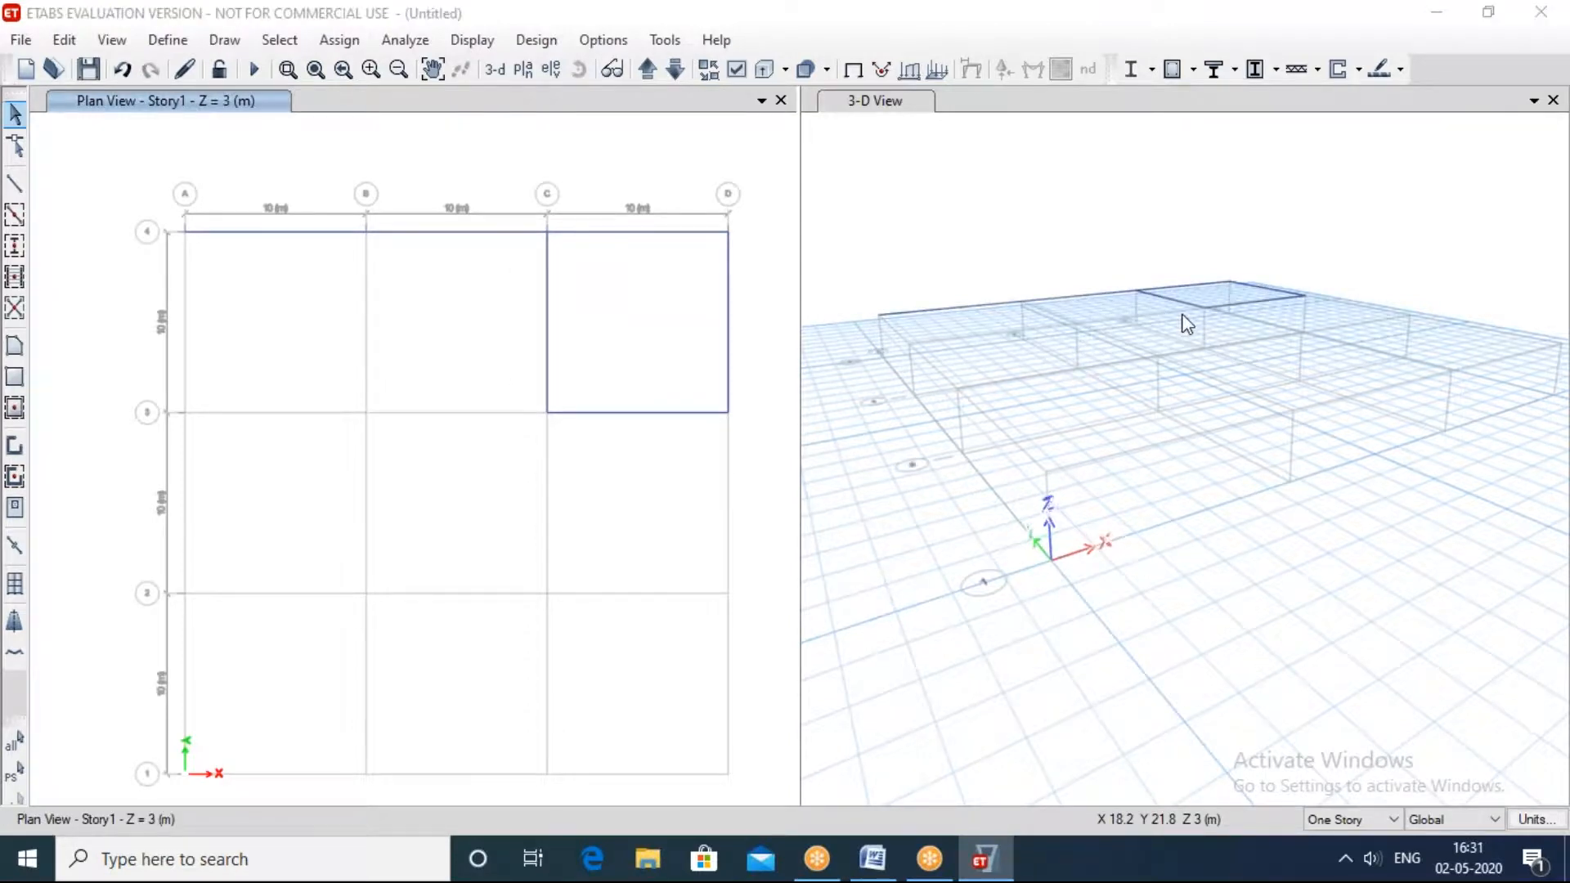
{"action": "left_click", "coordinate": [905, 373]}
{"action": "left_click", "coordinate": [939, 379]}
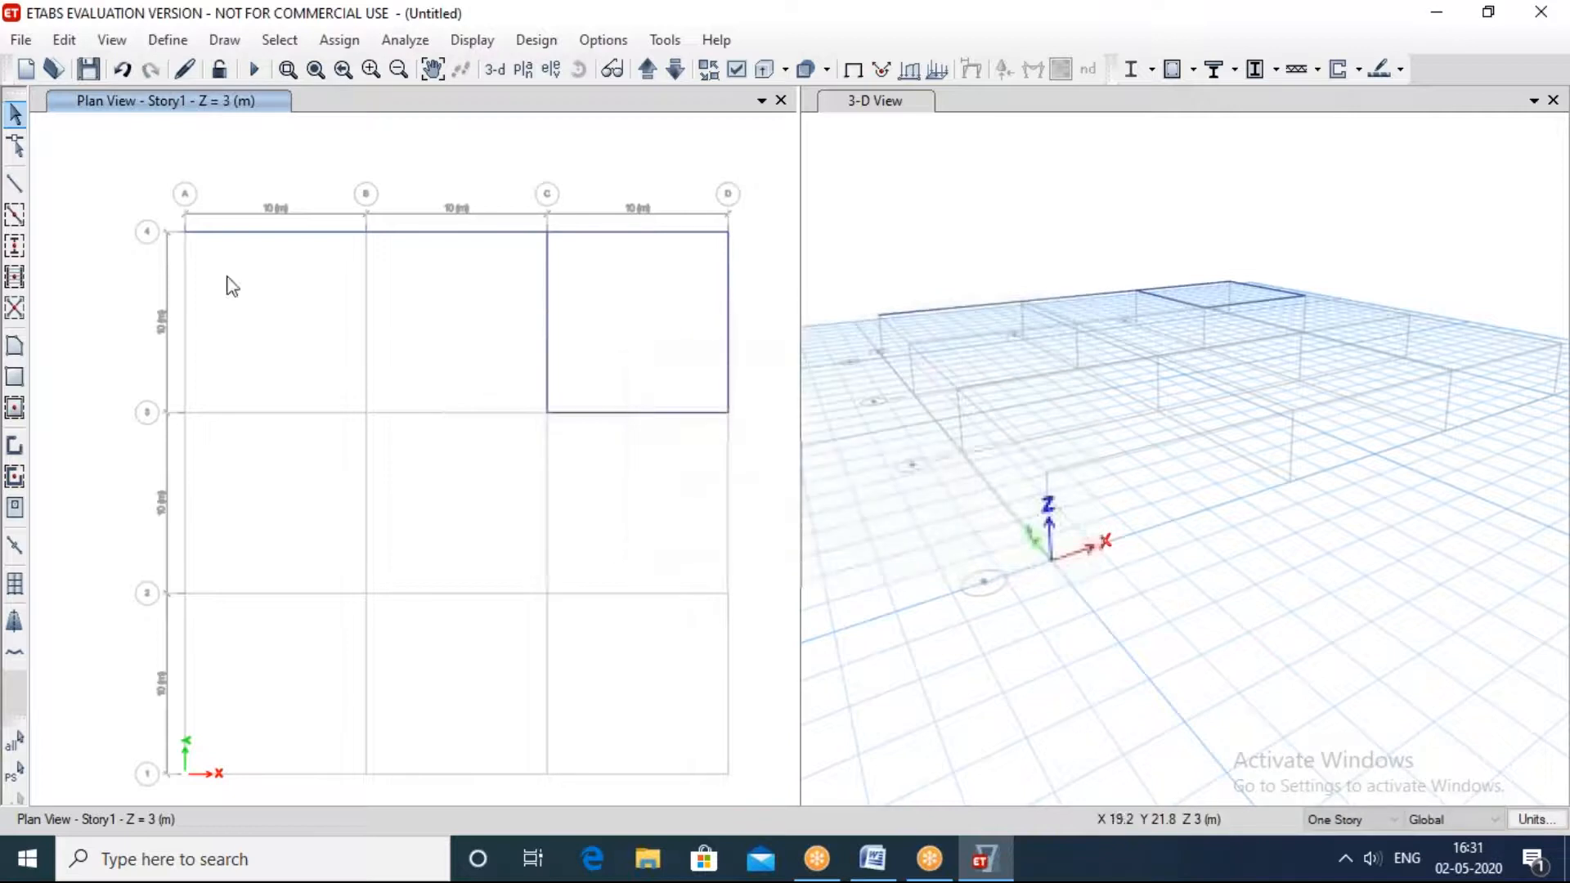
Step: Draw A-LatBm beams around the middle bay from C3 through C2, B2 and B3 back to C3
{"action": "left_click", "coordinate": [15, 181]}
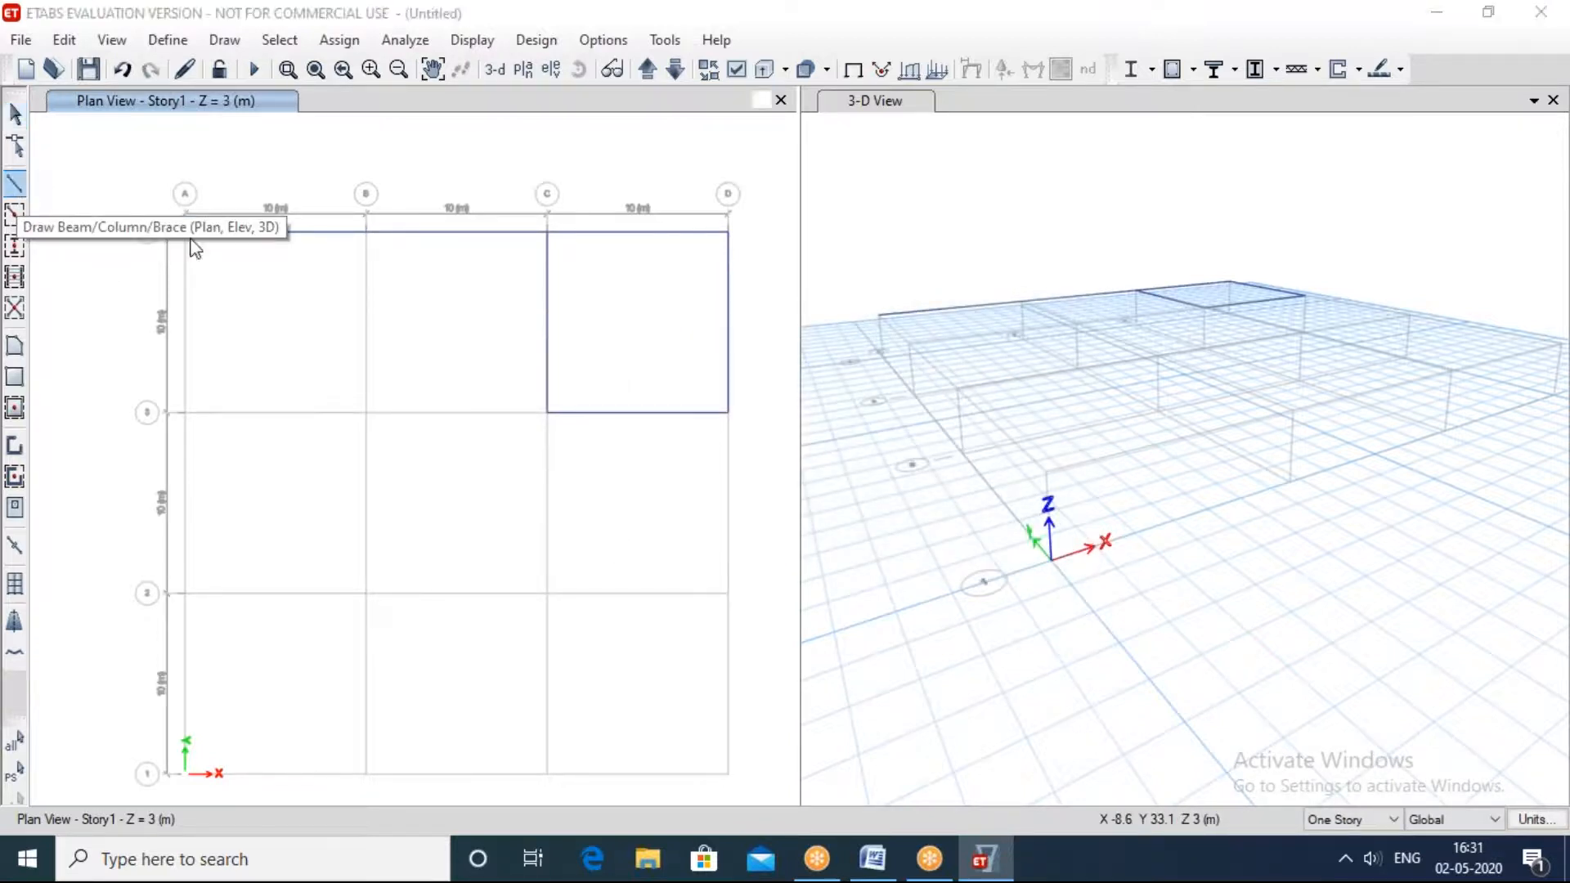
{"action": "left_click", "coordinate": [547, 412]}
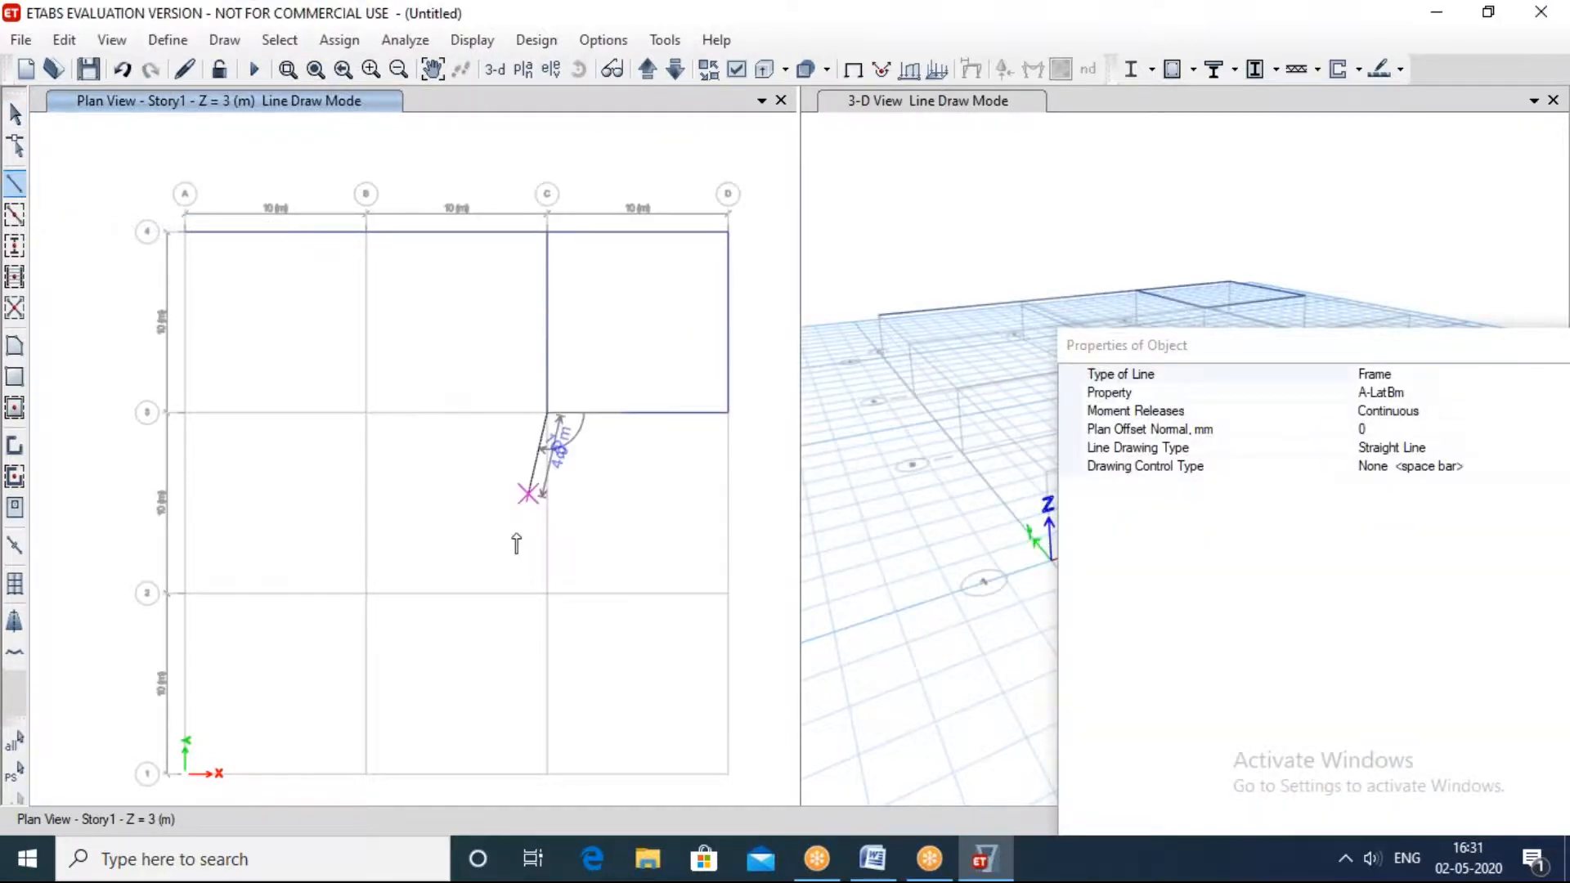
{"action": "left_click", "coordinate": [547, 593]}
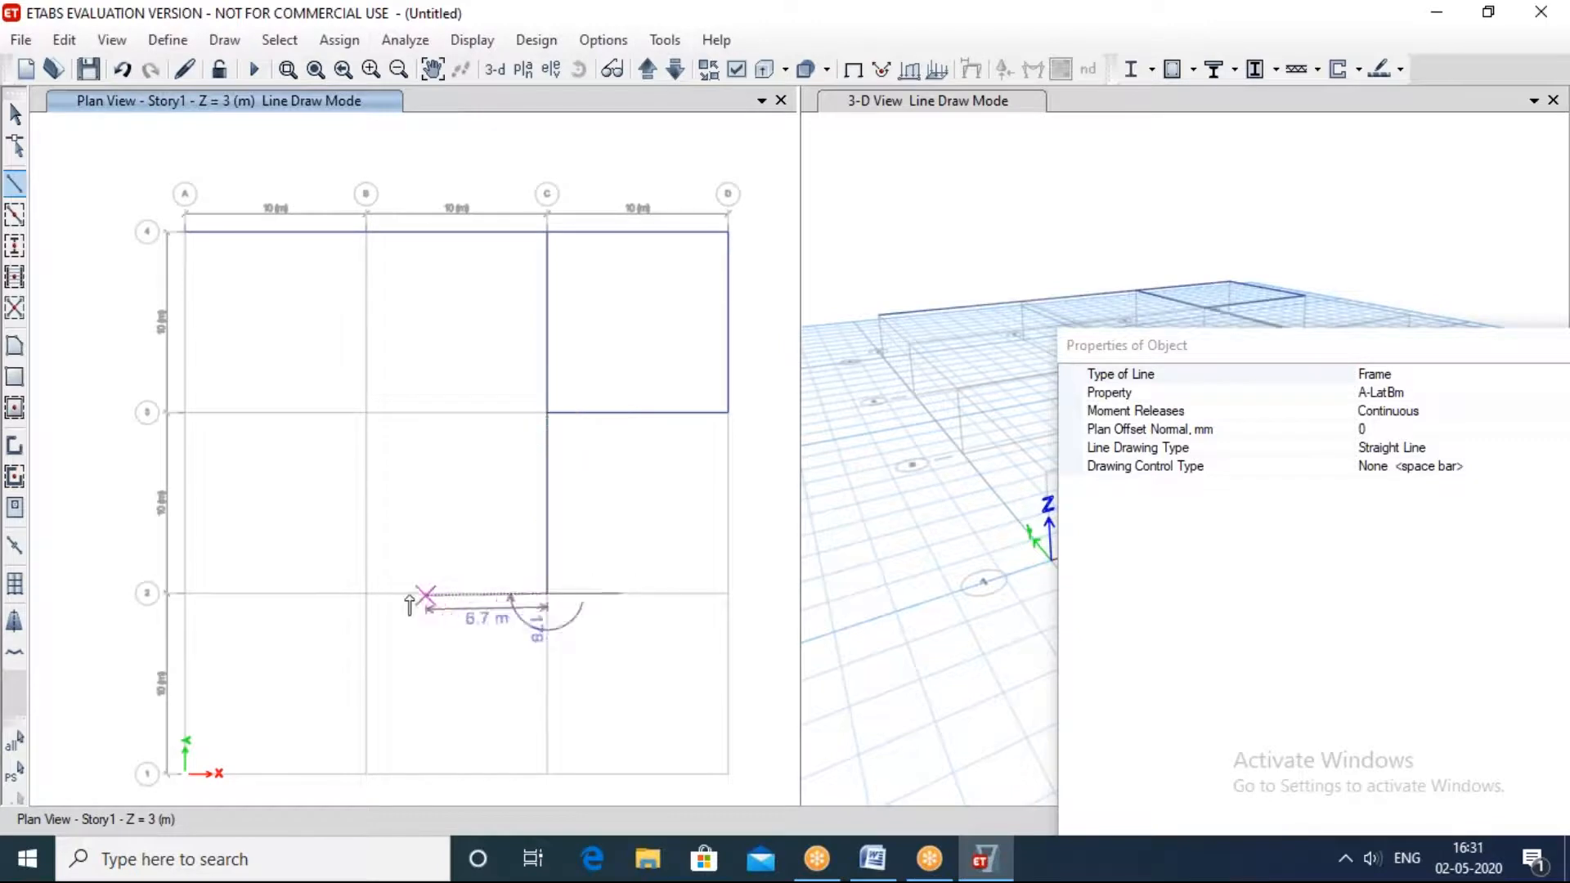
{"action": "left_click", "coordinate": [365, 593]}
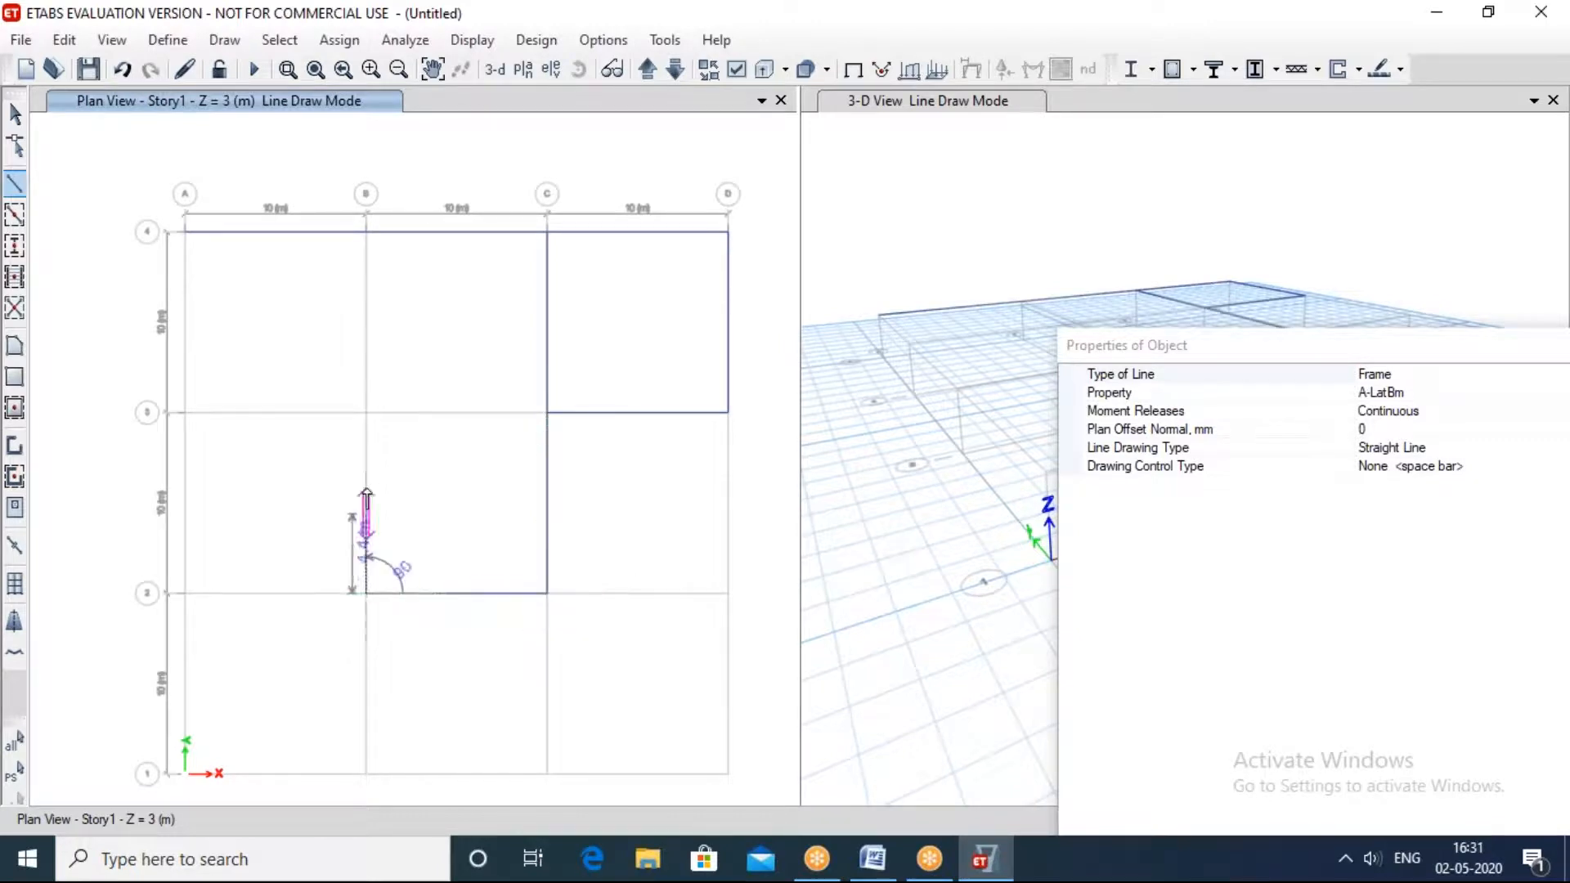
{"action": "left_click", "coordinate": [365, 413]}
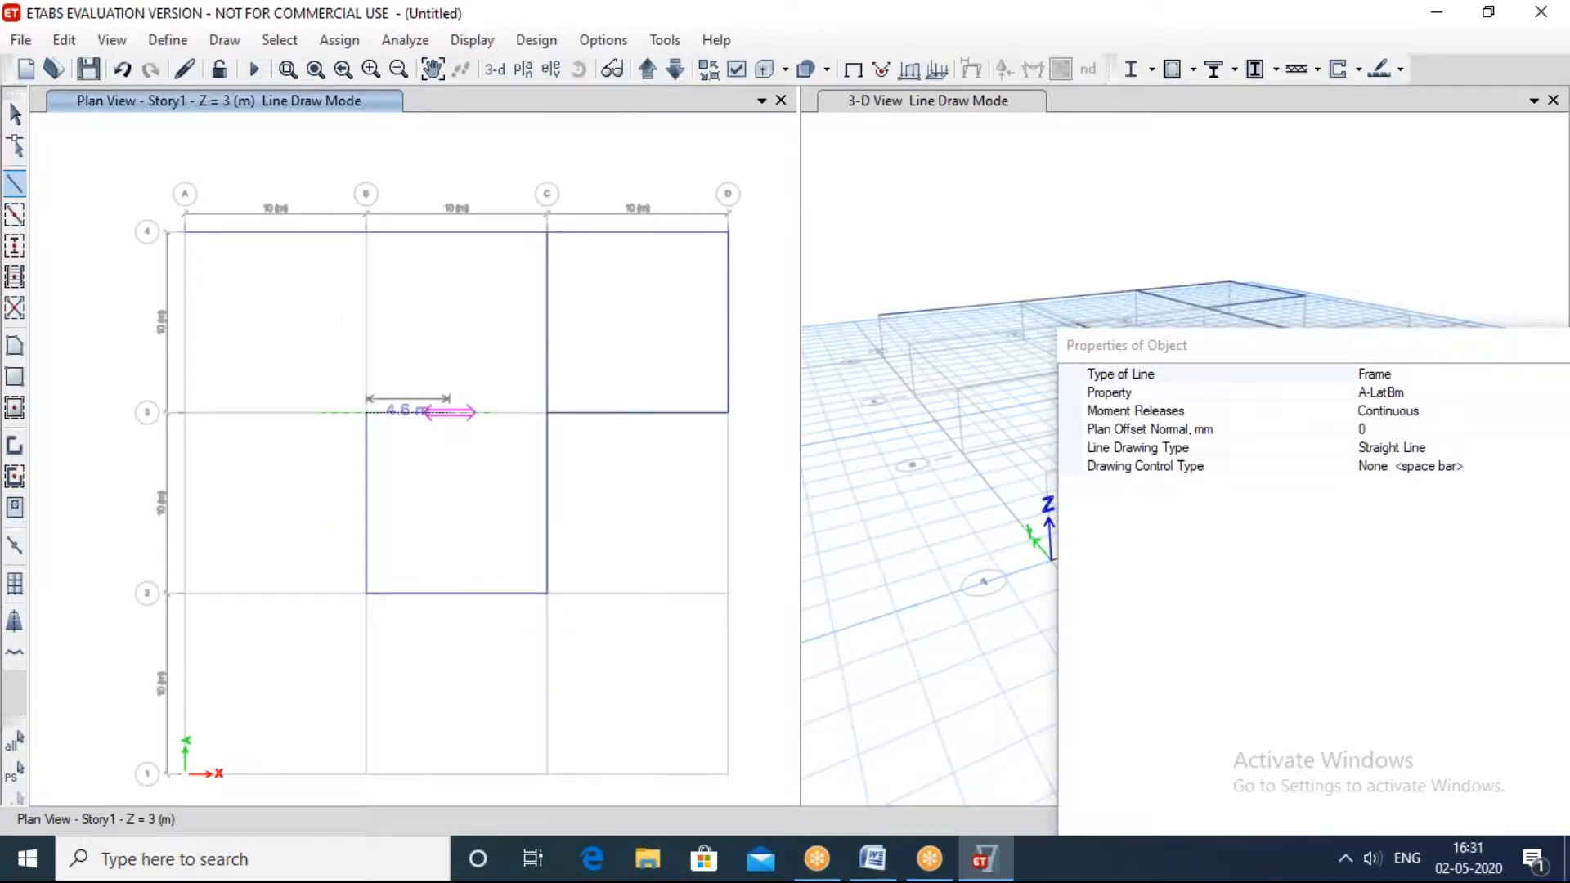
{"action": "left_click", "coordinate": [547, 412]}
{"action": "key", "text": "Escape"}
{"action": "key", "text": "Escape"}
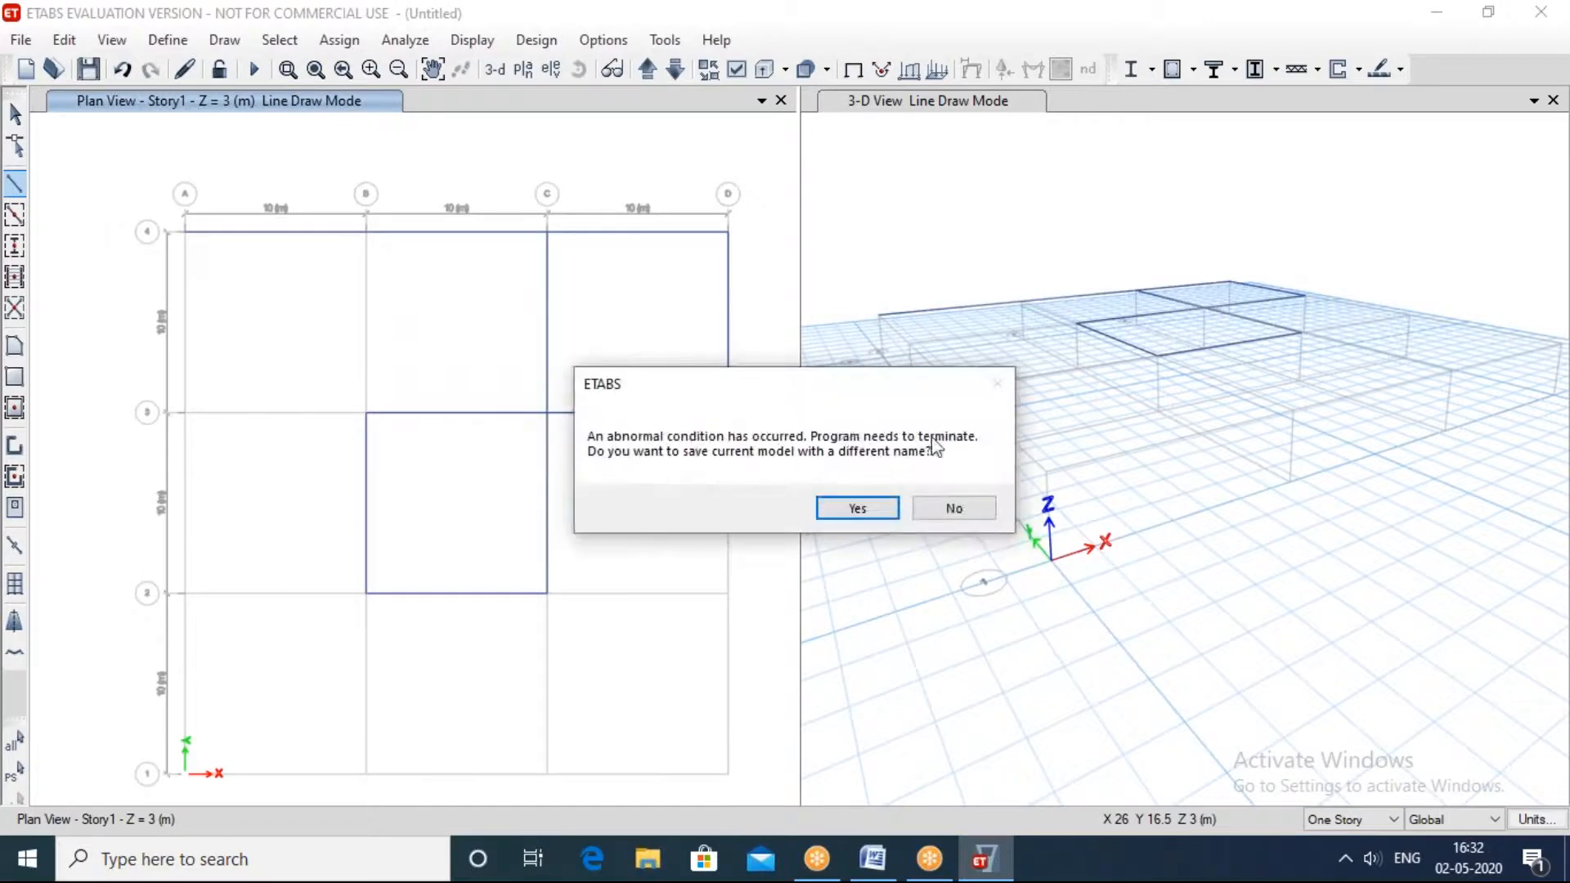
Step: Decline saving the current model under a different name and let the program close
{"action": "left_click", "coordinate": [956, 507]}
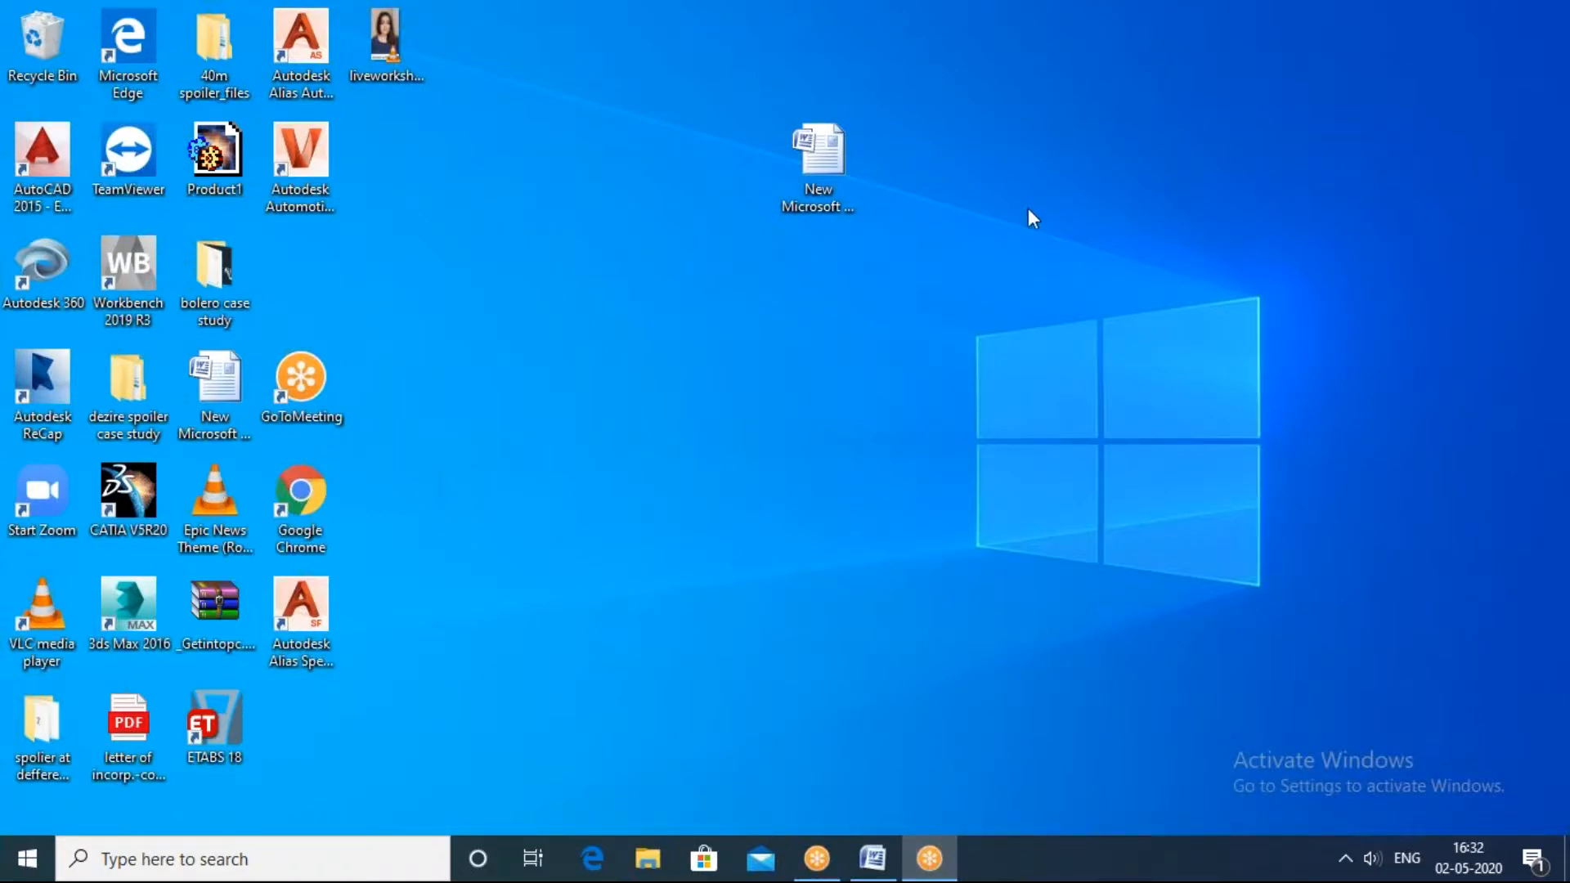
{"action": "mouse_move", "coordinate": [930, 869]}
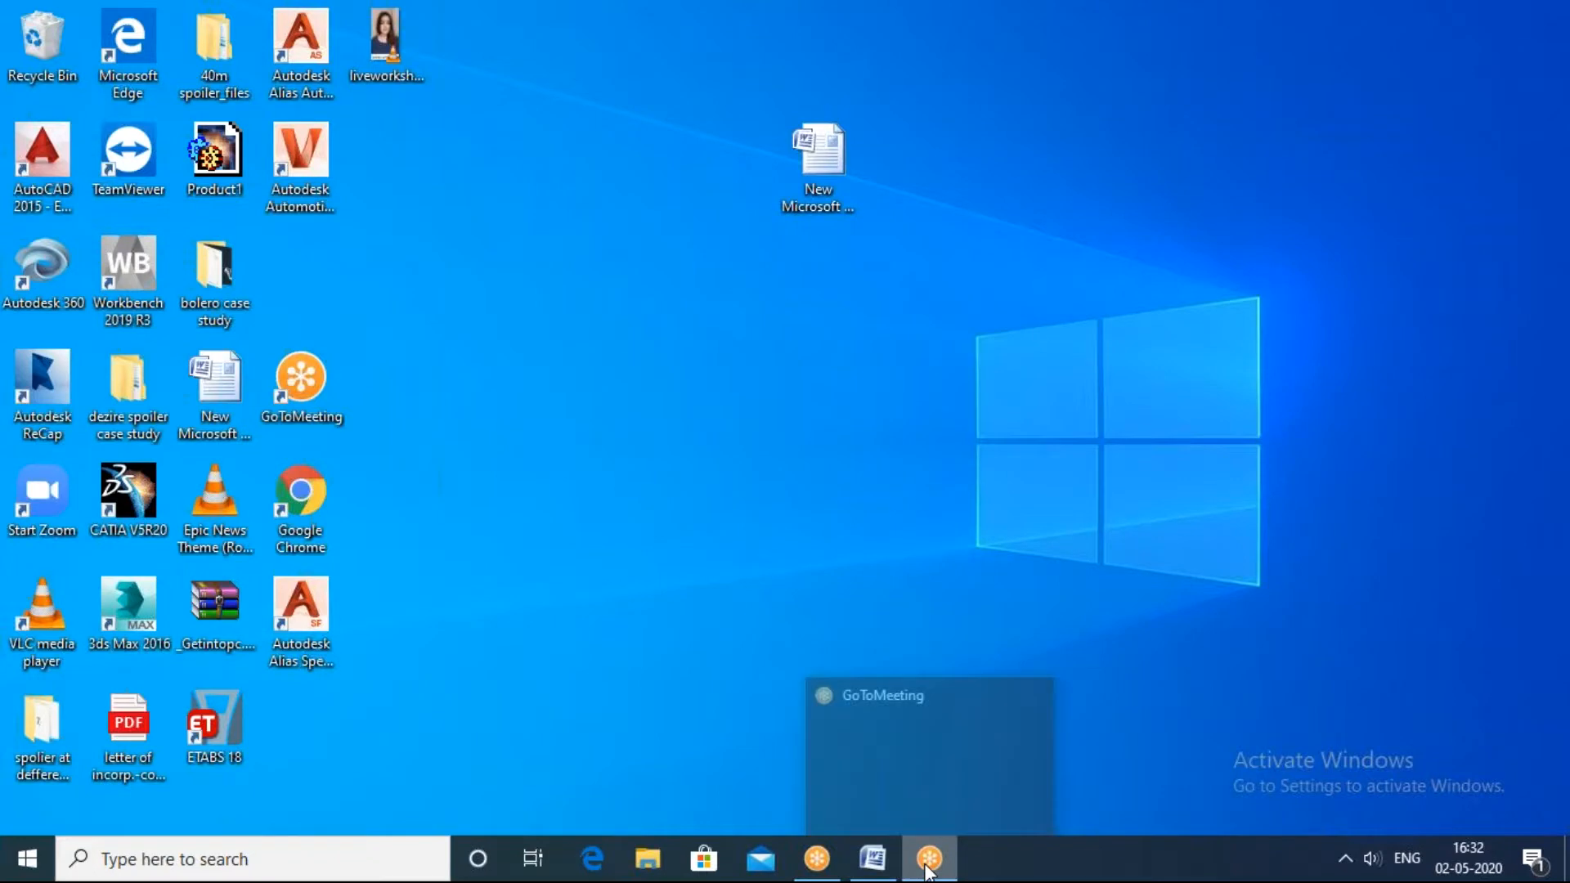
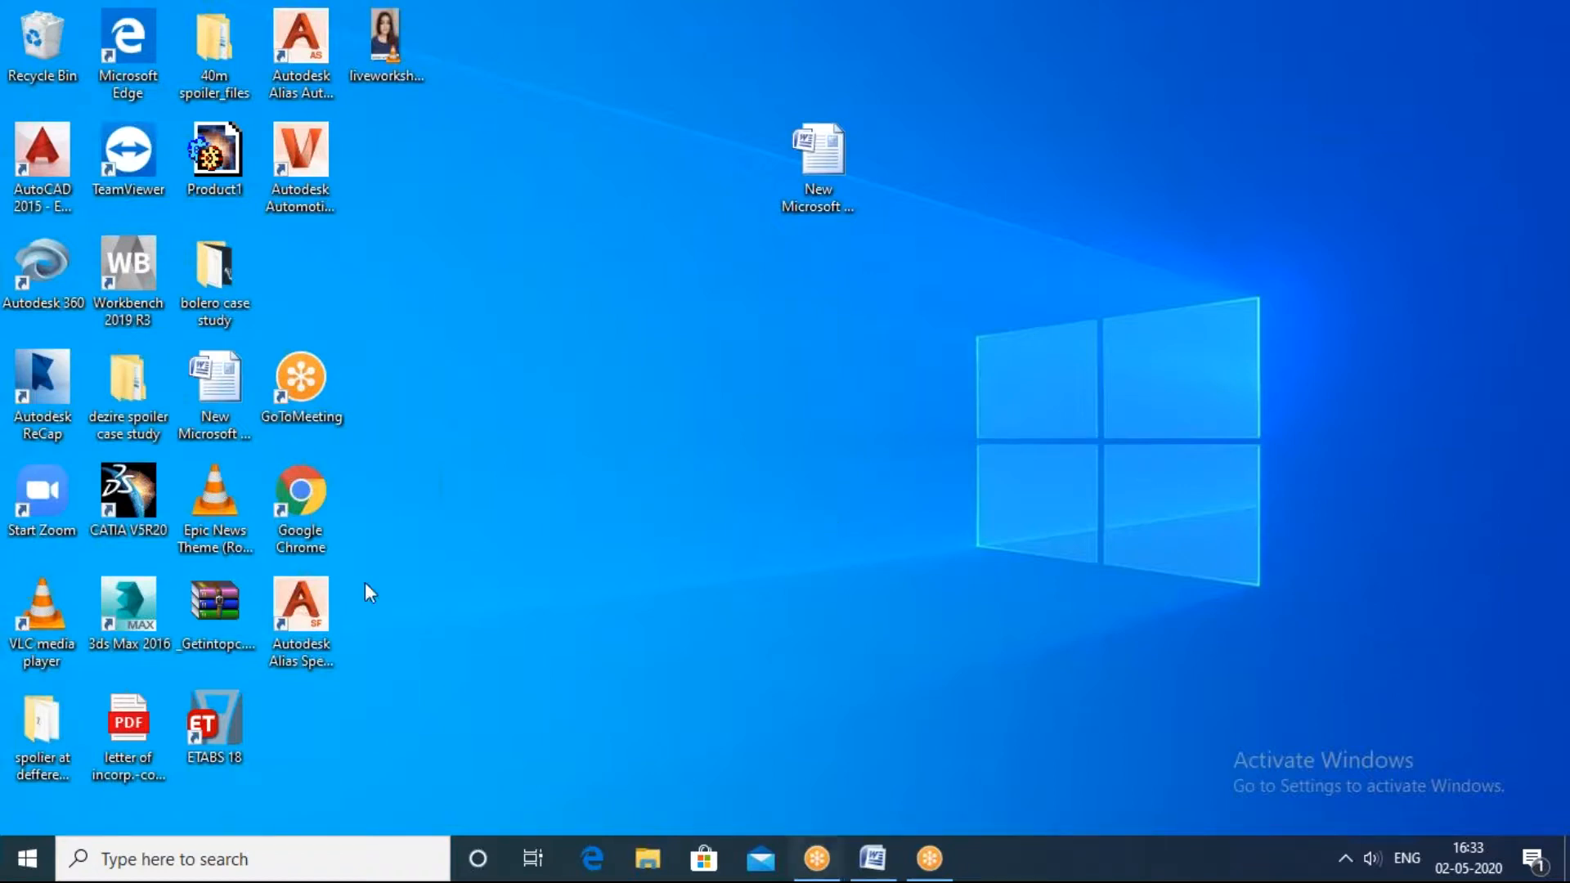
Step: Launch ETABS 18 and create a Grid Only model with Metric SI units, Indian steel sections, IS 800:2007 and IS 456:2000, and close the Model Explorer
{"action": "double_click", "coordinate": [203, 724]}
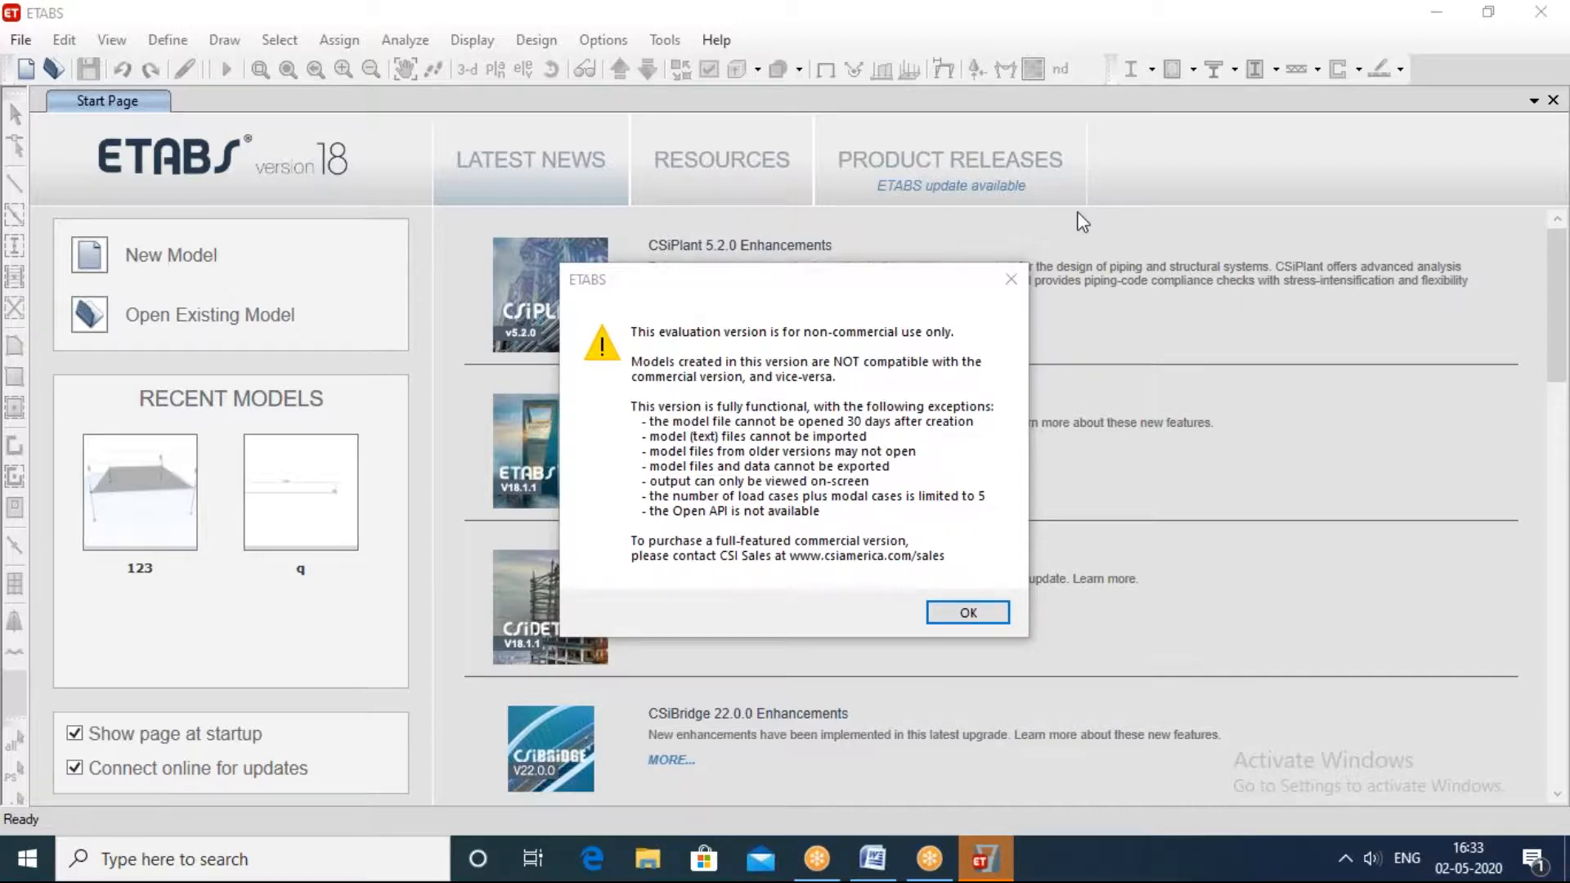
{"action": "left_click", "coordinate": [1010, 278]}
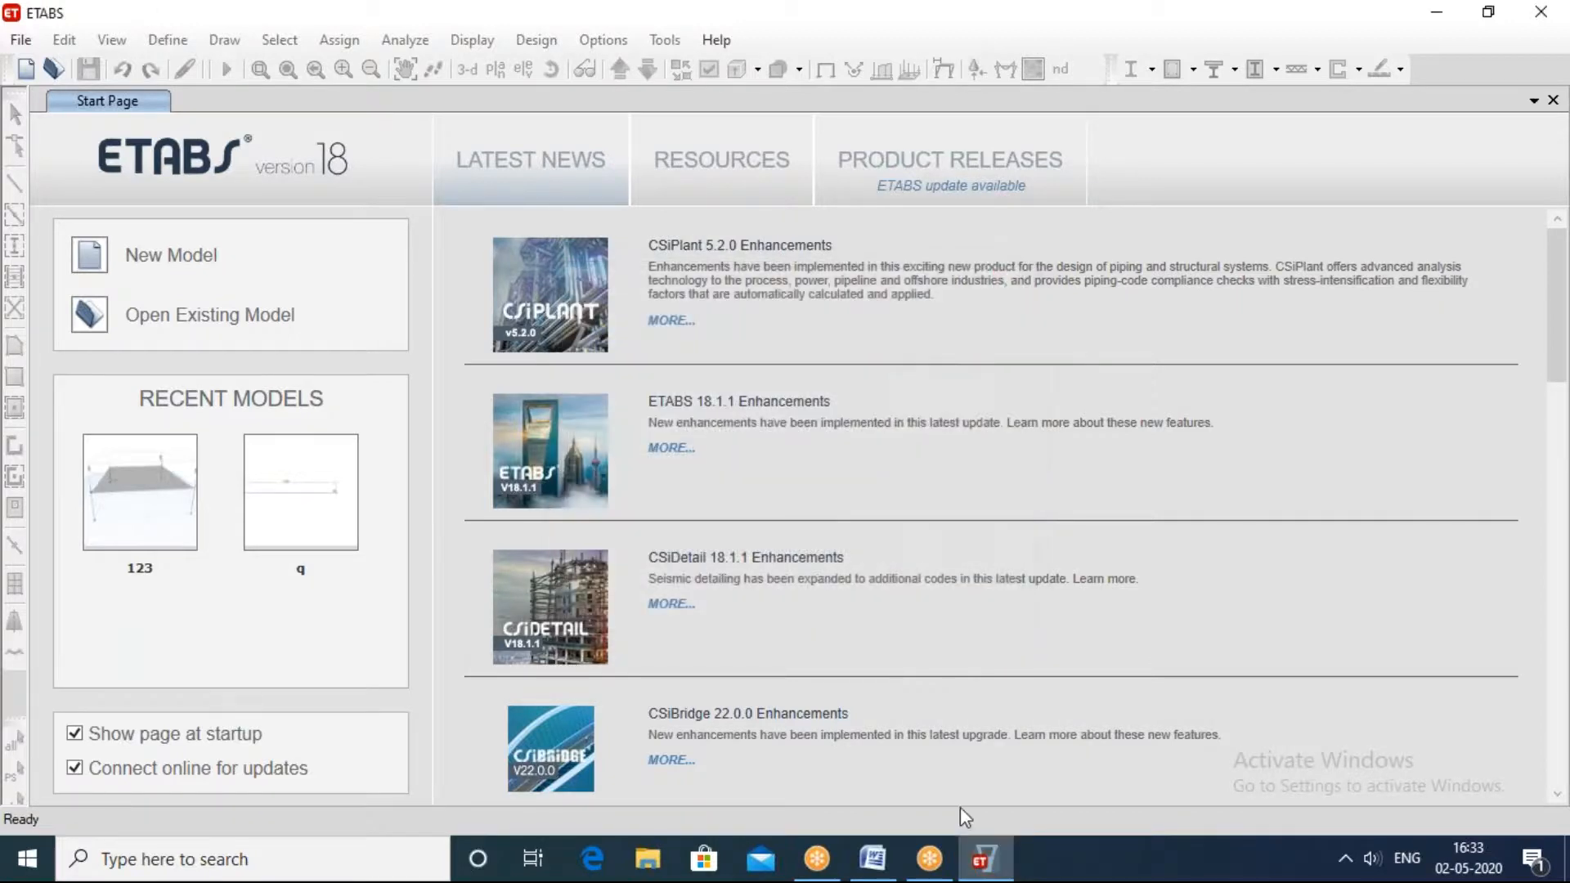
{"action": "left_click", "coordinate": [28, 39]}
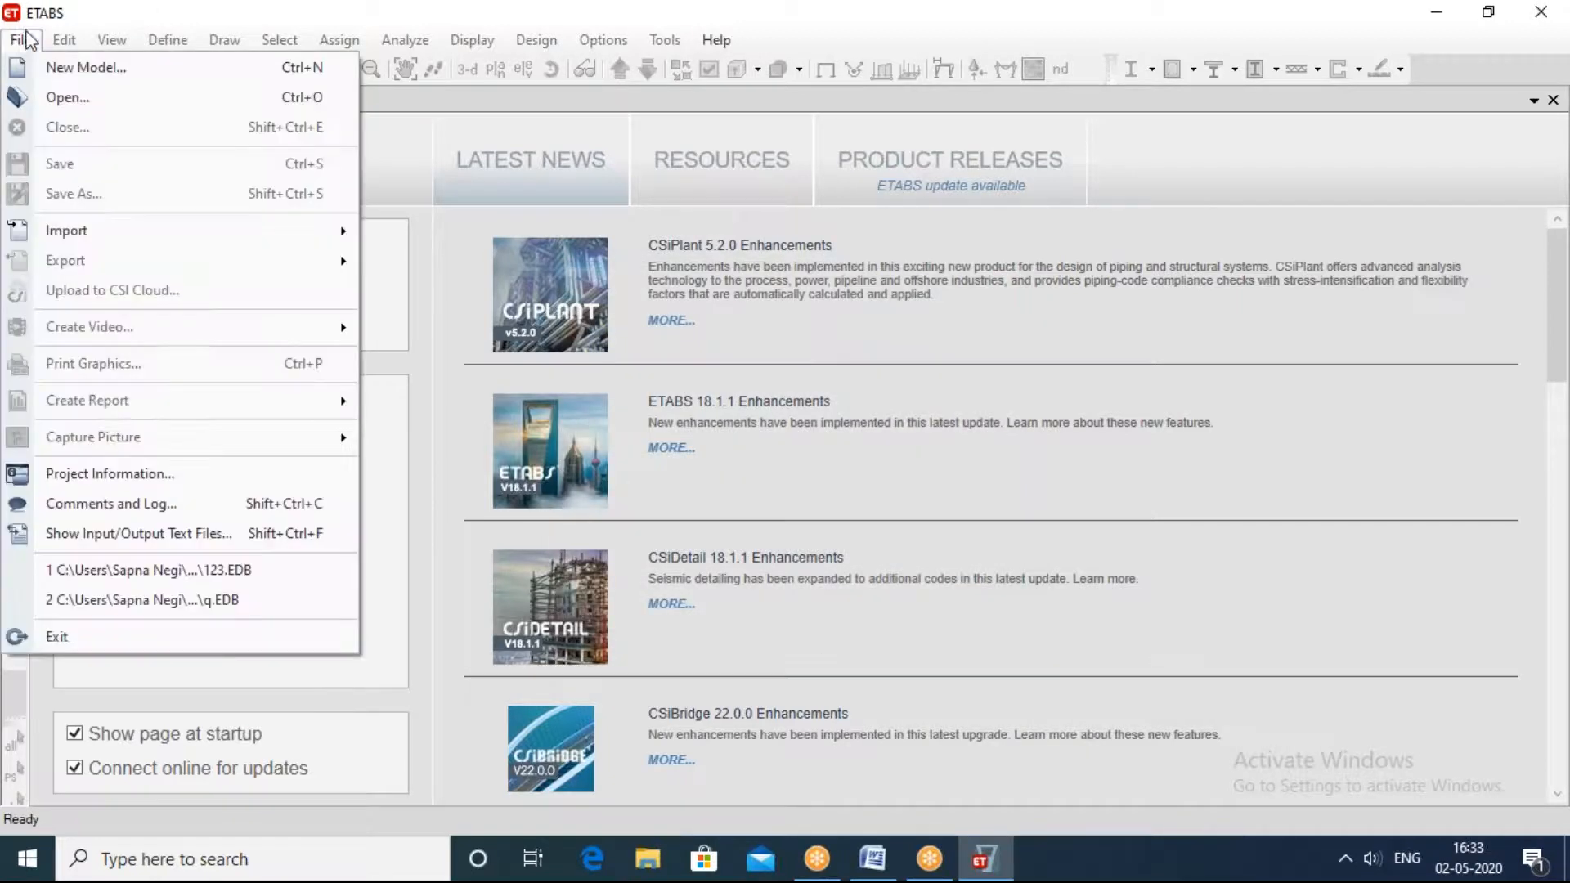
{"action": "left_click", "coordinate": [51, 71]}
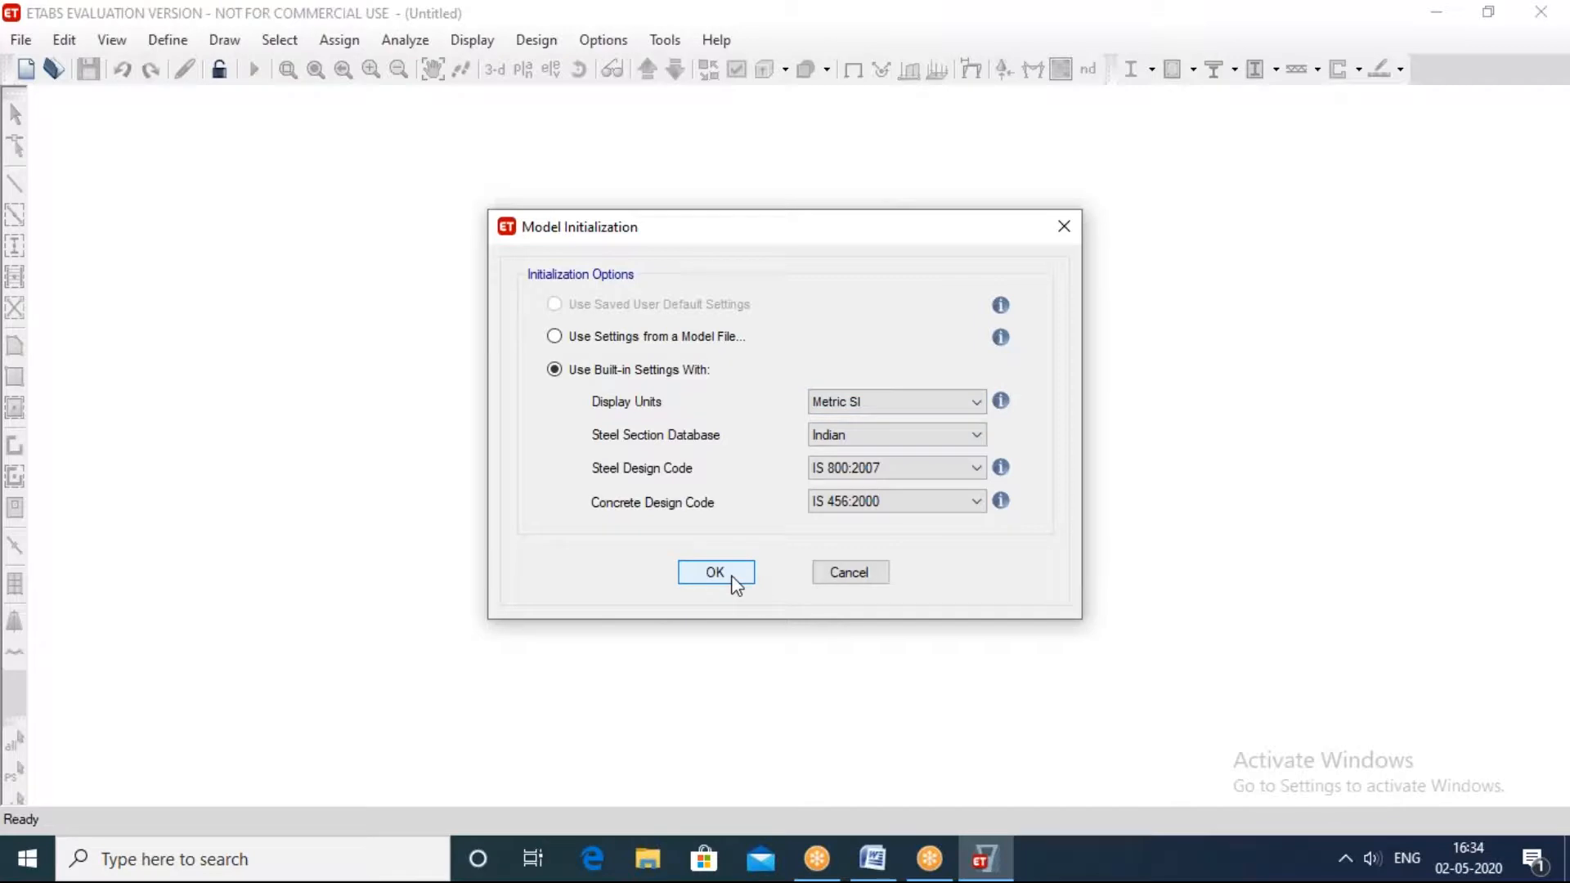
{"action": "left_click", "coordinate": [710, 568]}
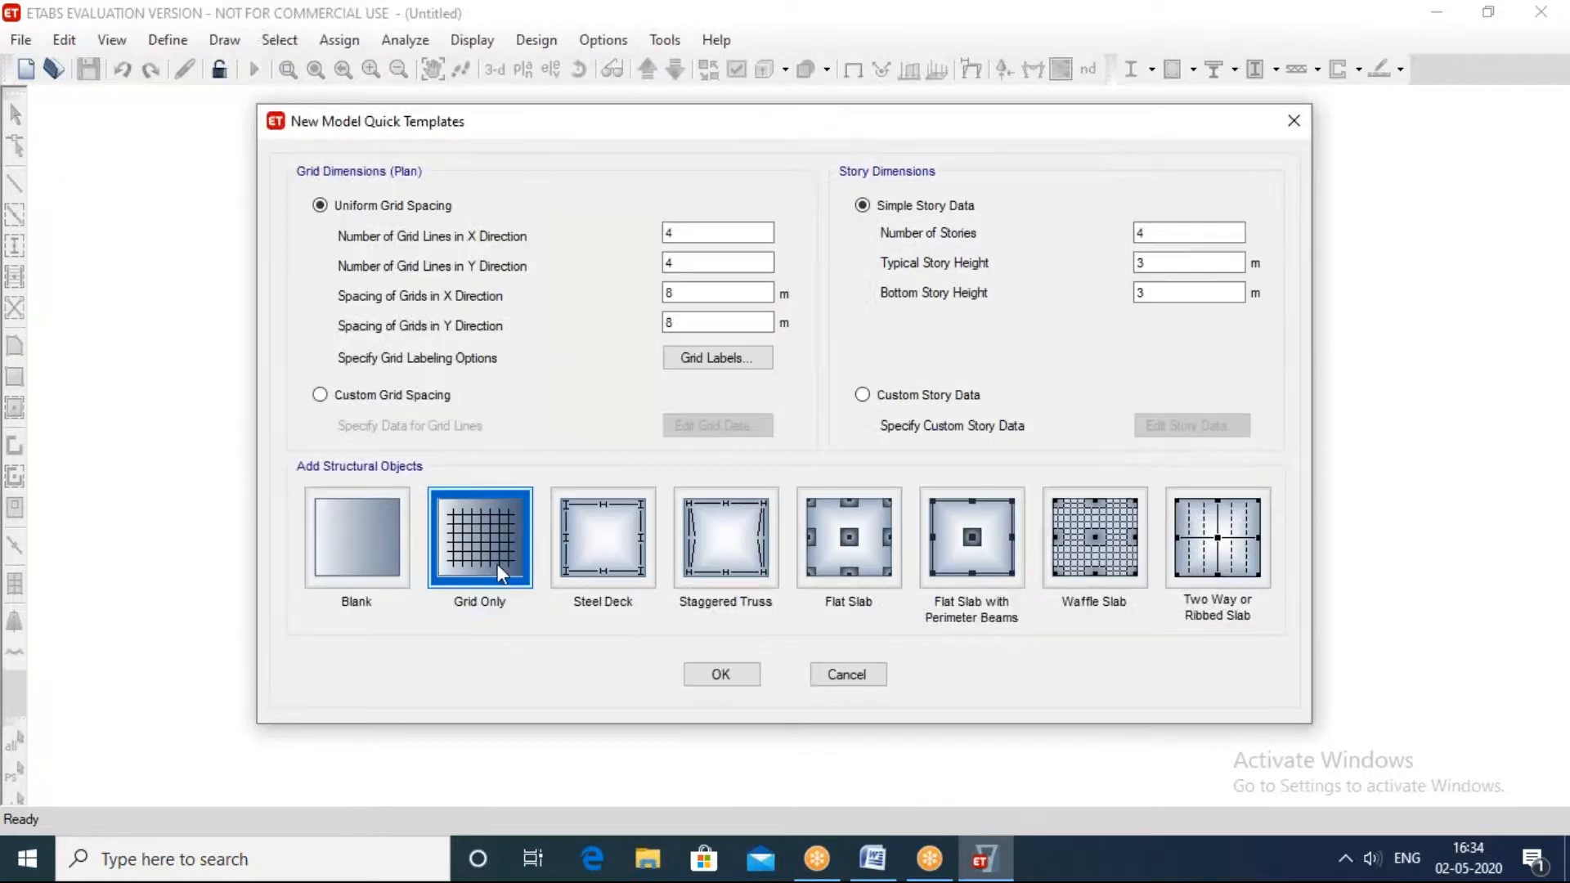
{"action": "left_click", "coordinate": [715, 679]}
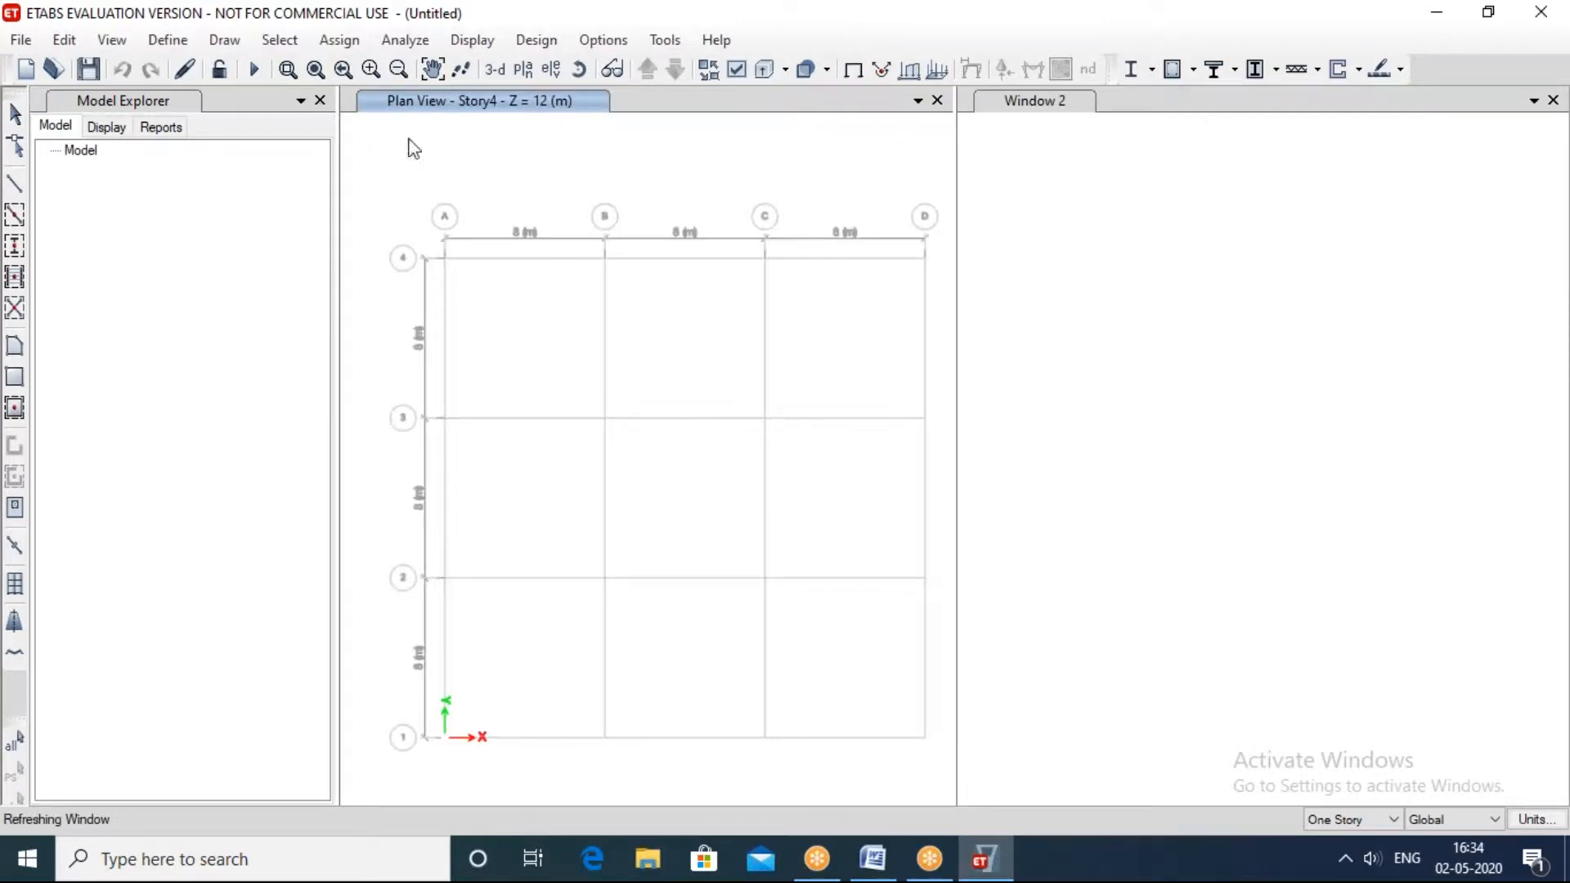
{"action": "left_click", "coordinate": [320, 100]}
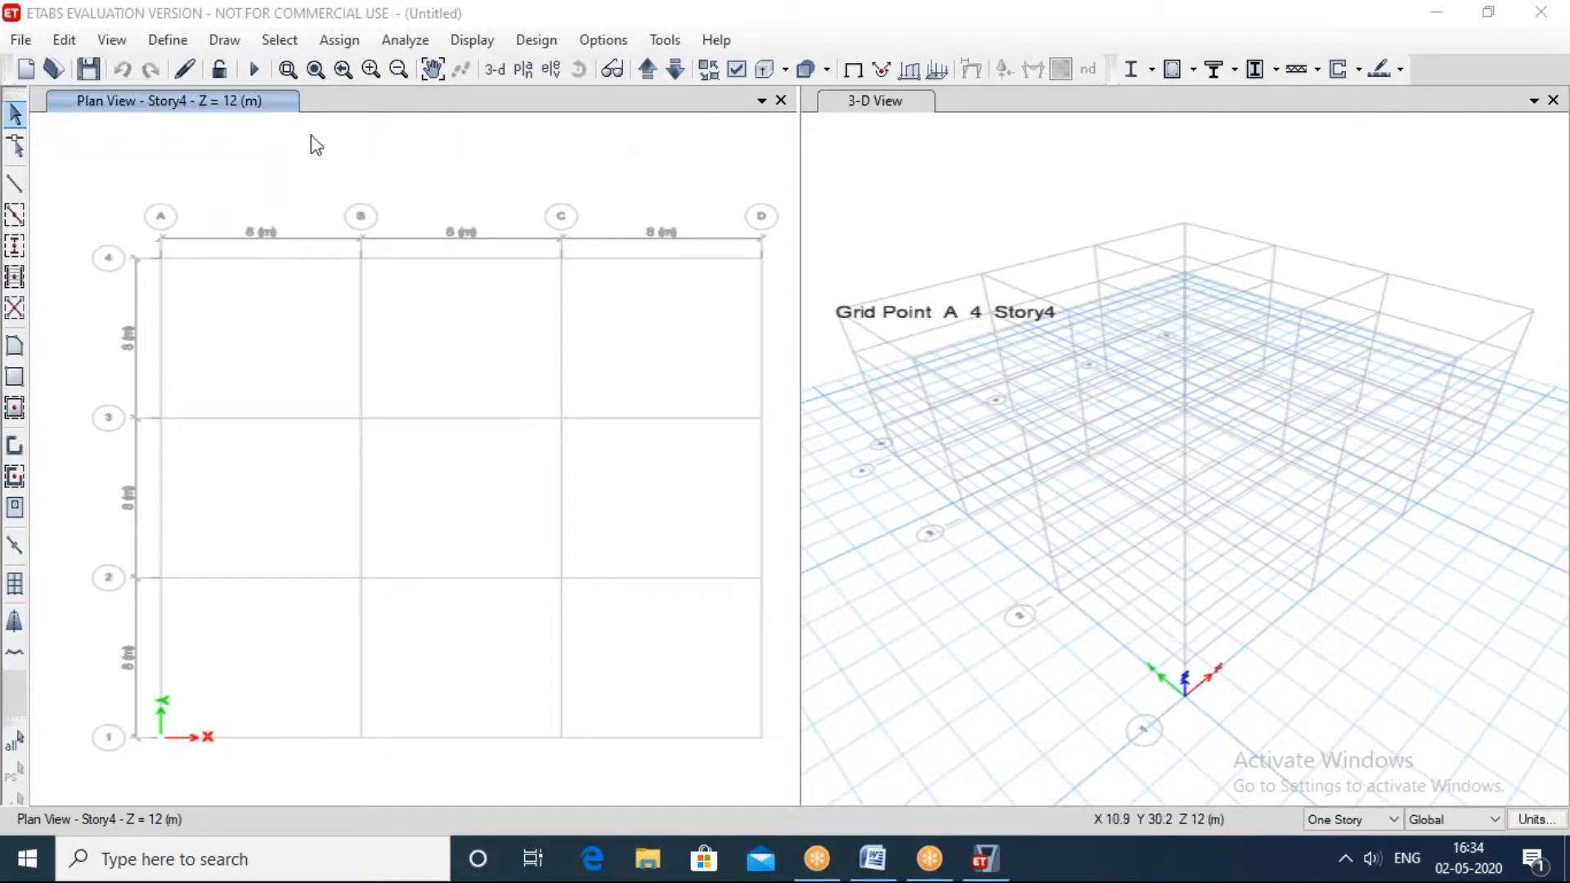
{"action": "left_click", "coordinate": [166, 34]}
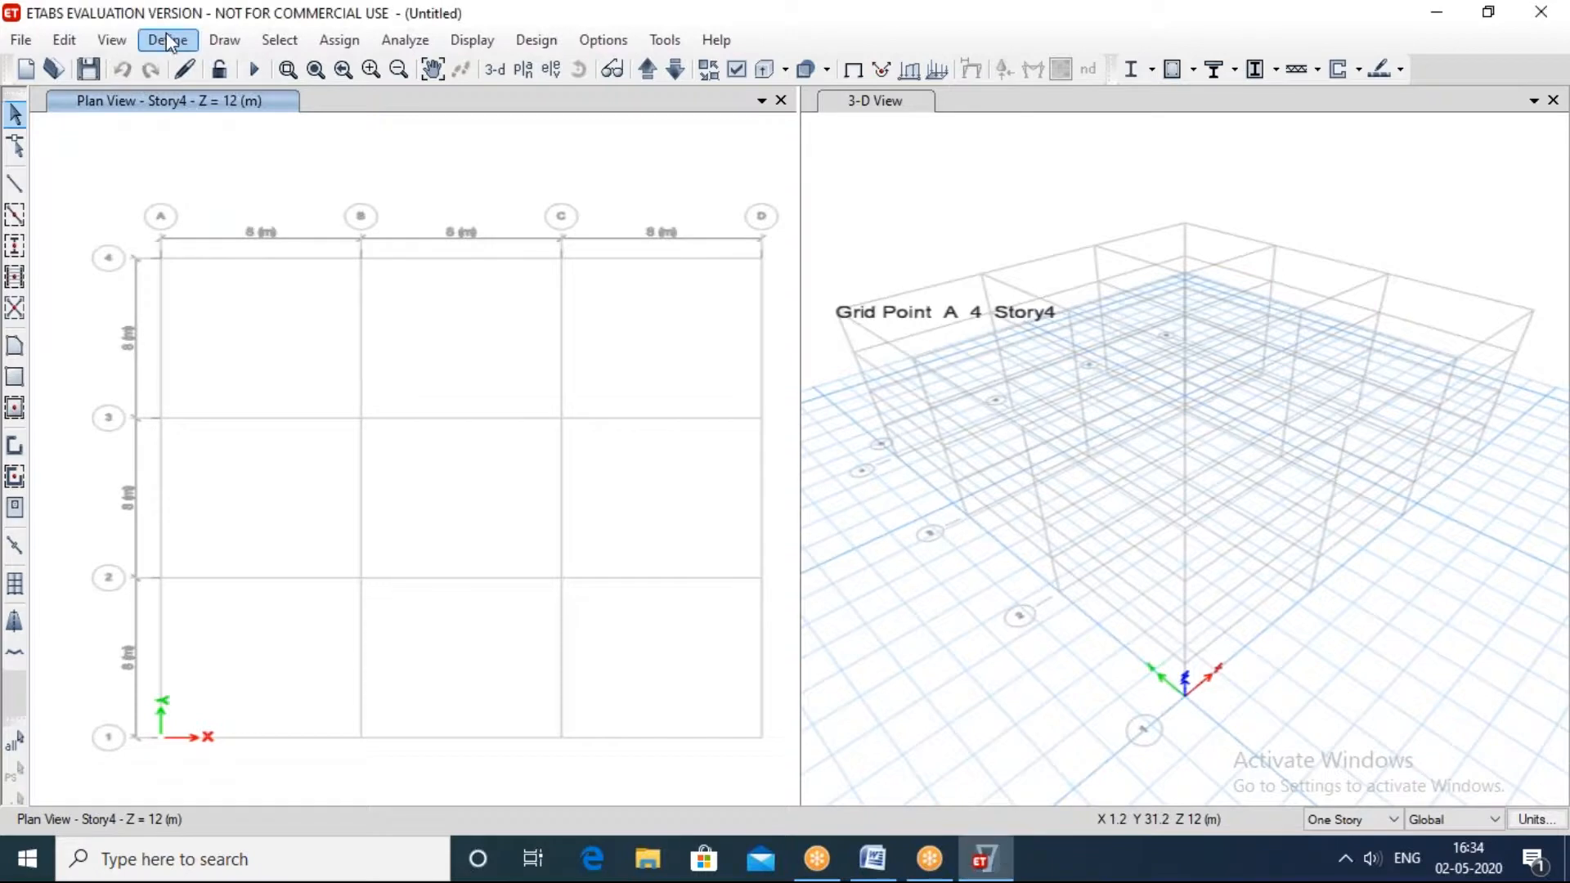
{"action": "left_click", "coordinate": [167, 36]}
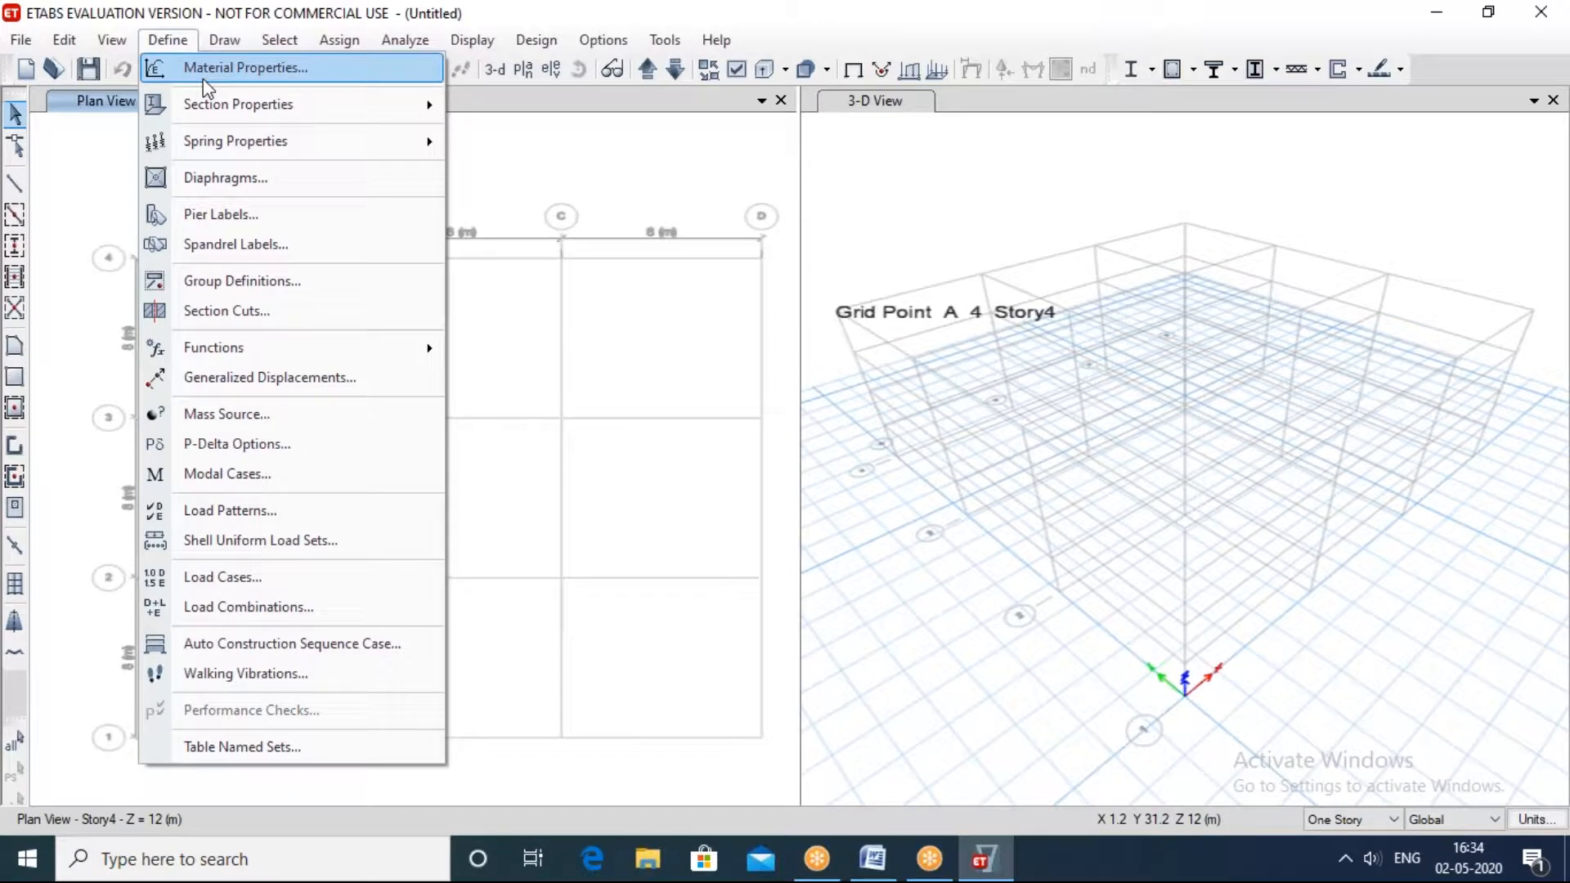
{"action": "left_click", "coordinate": [168, 39]}
{"action": "left_click", "coordinate": [168, 40]}
{"action": "left_click", "coordinate": [502, 153]}
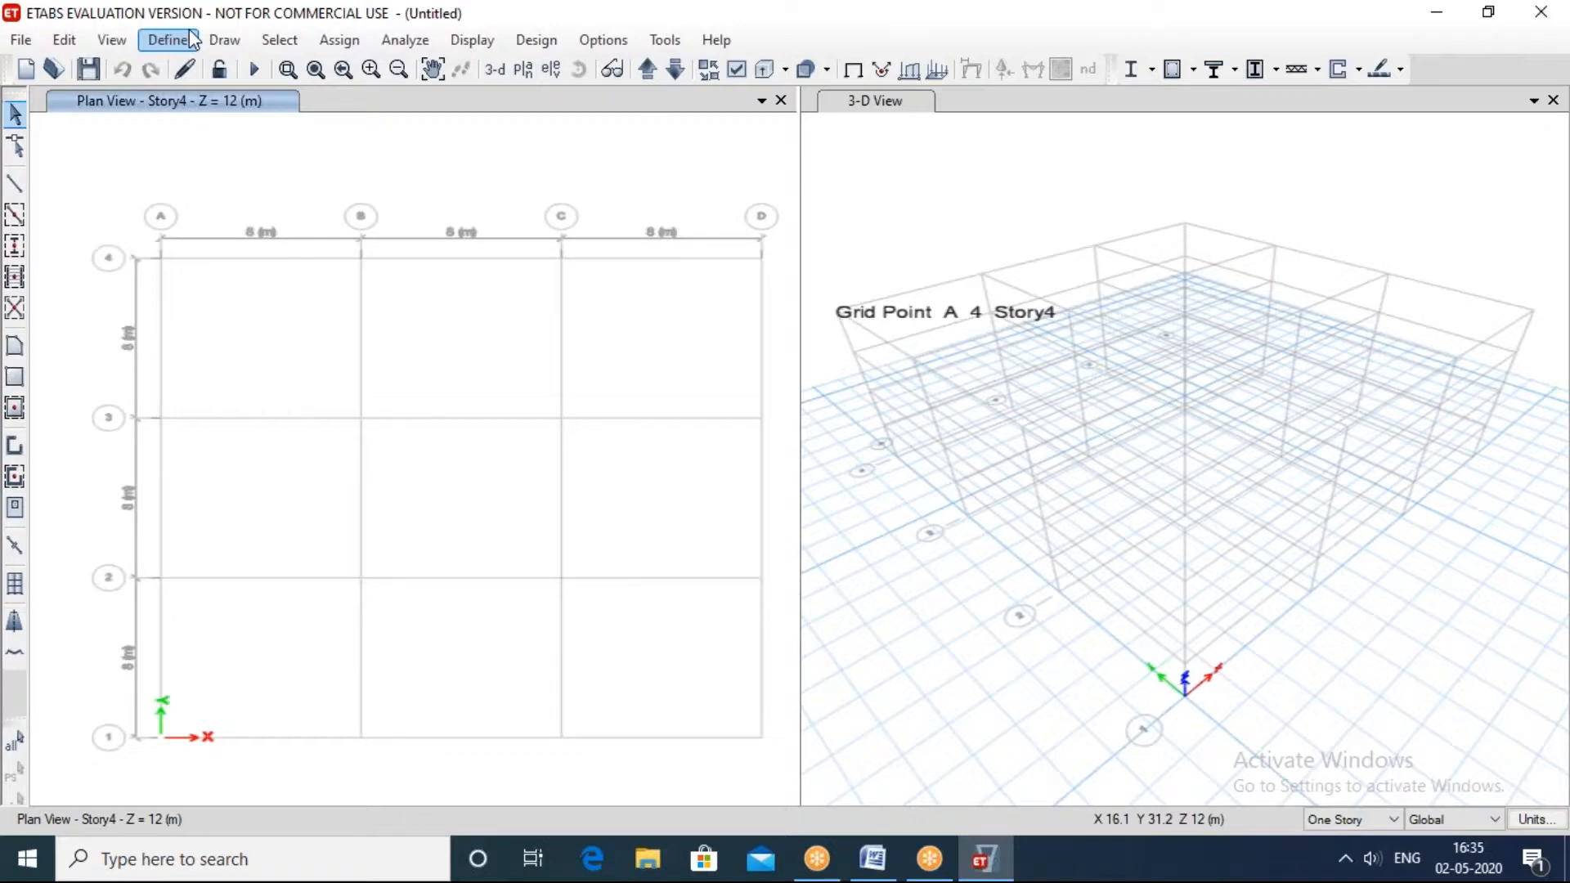
{"action": "left_click", "coordinate": [168, 39]}
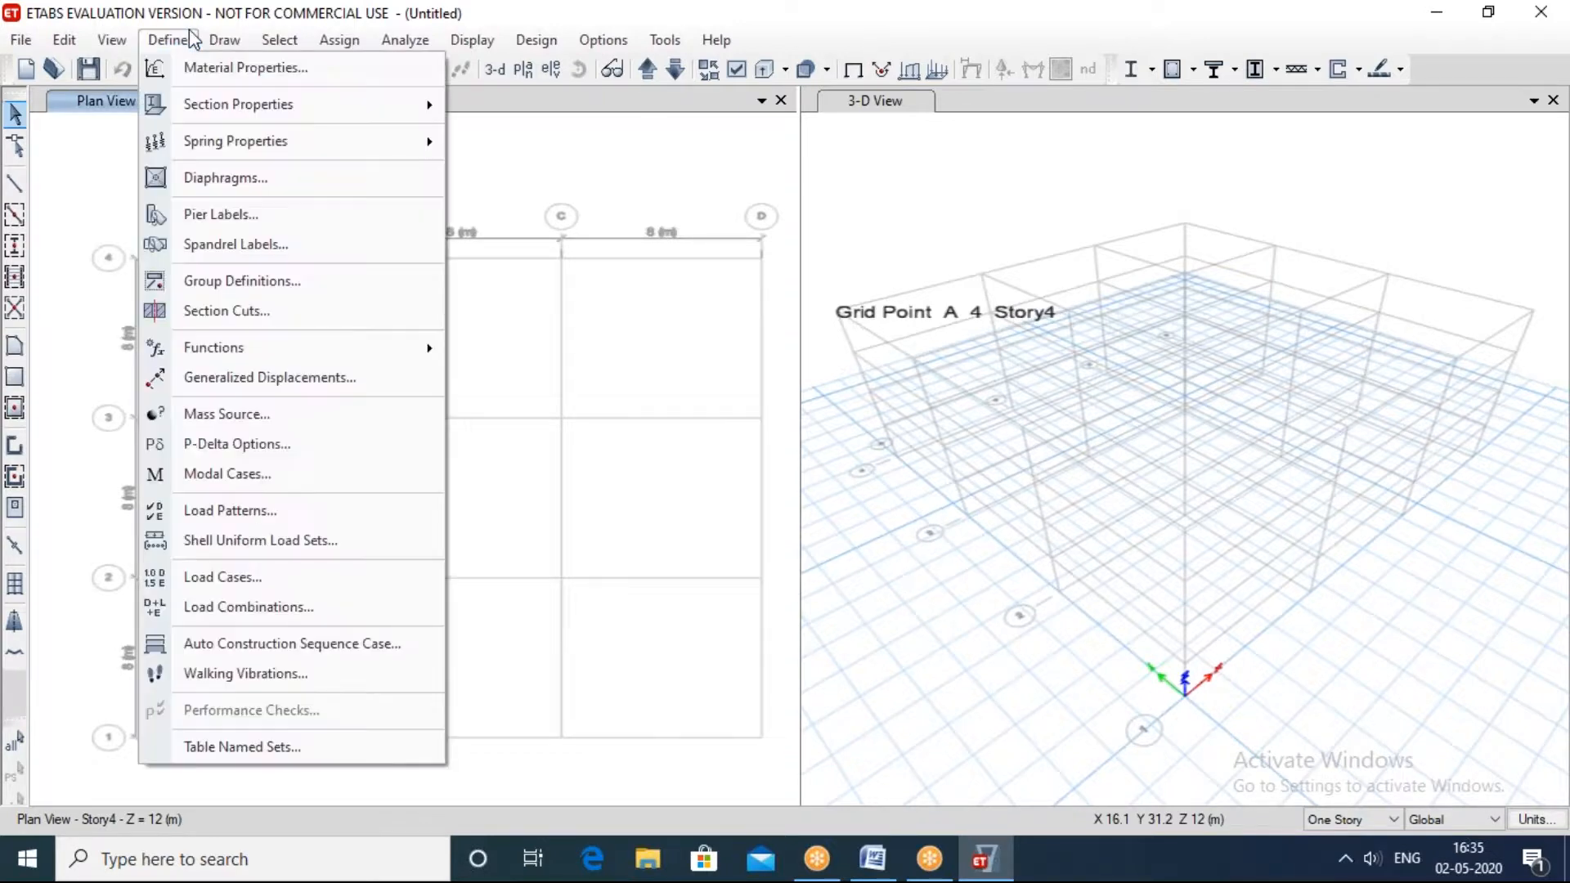
{"action": "left_click", "coordinate": [194, 41]}
{"action": "left_click", "coordinate": [174, 42]}
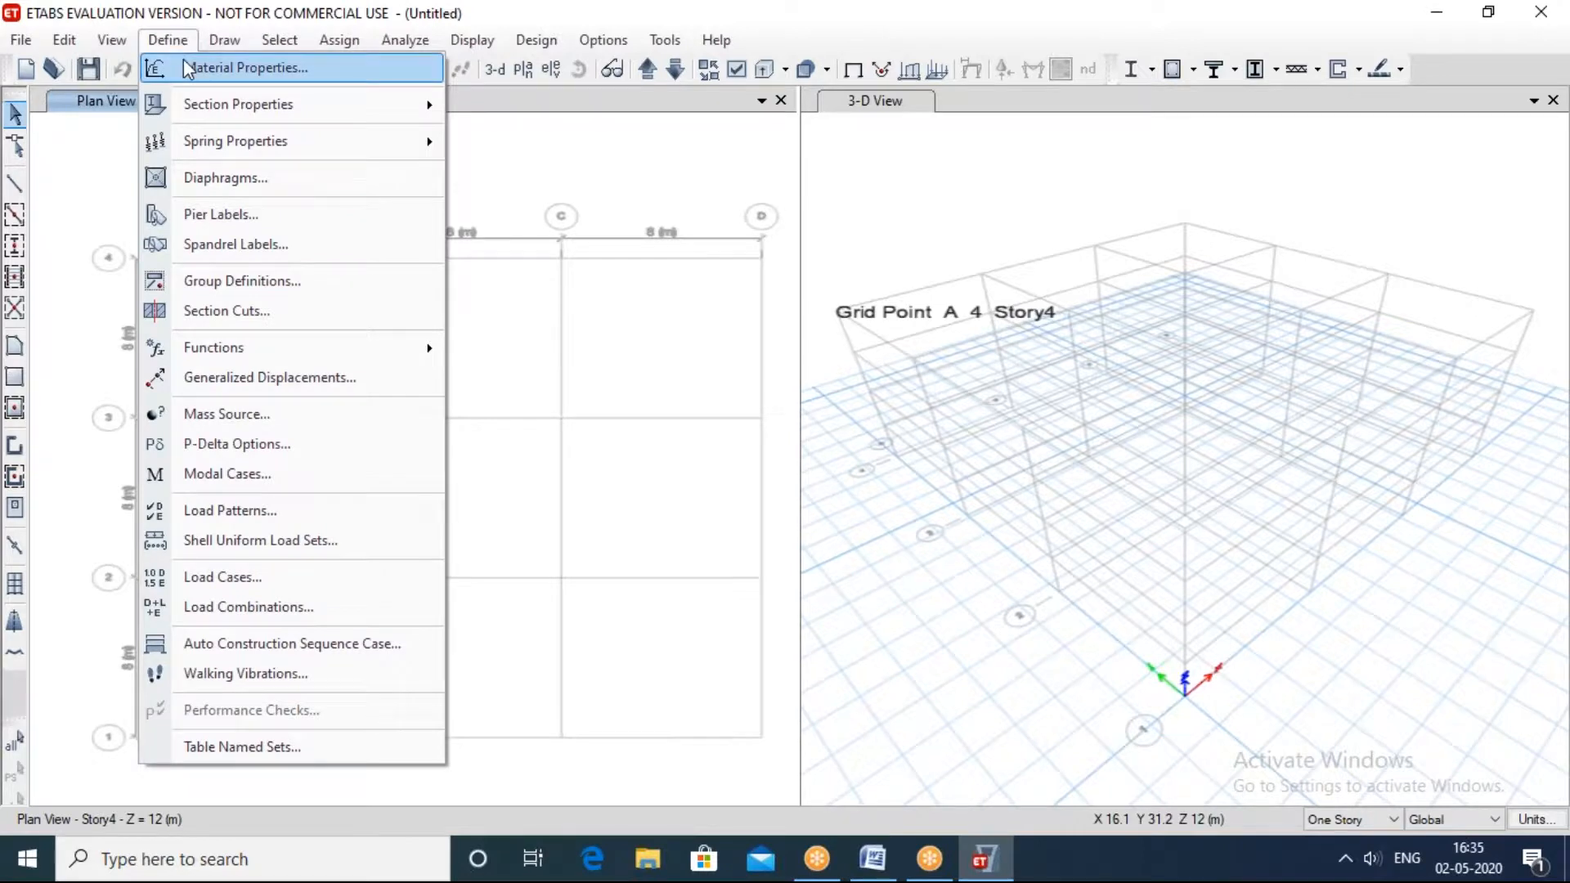
{"action": "left_click", "coordinate": [183, 67]}
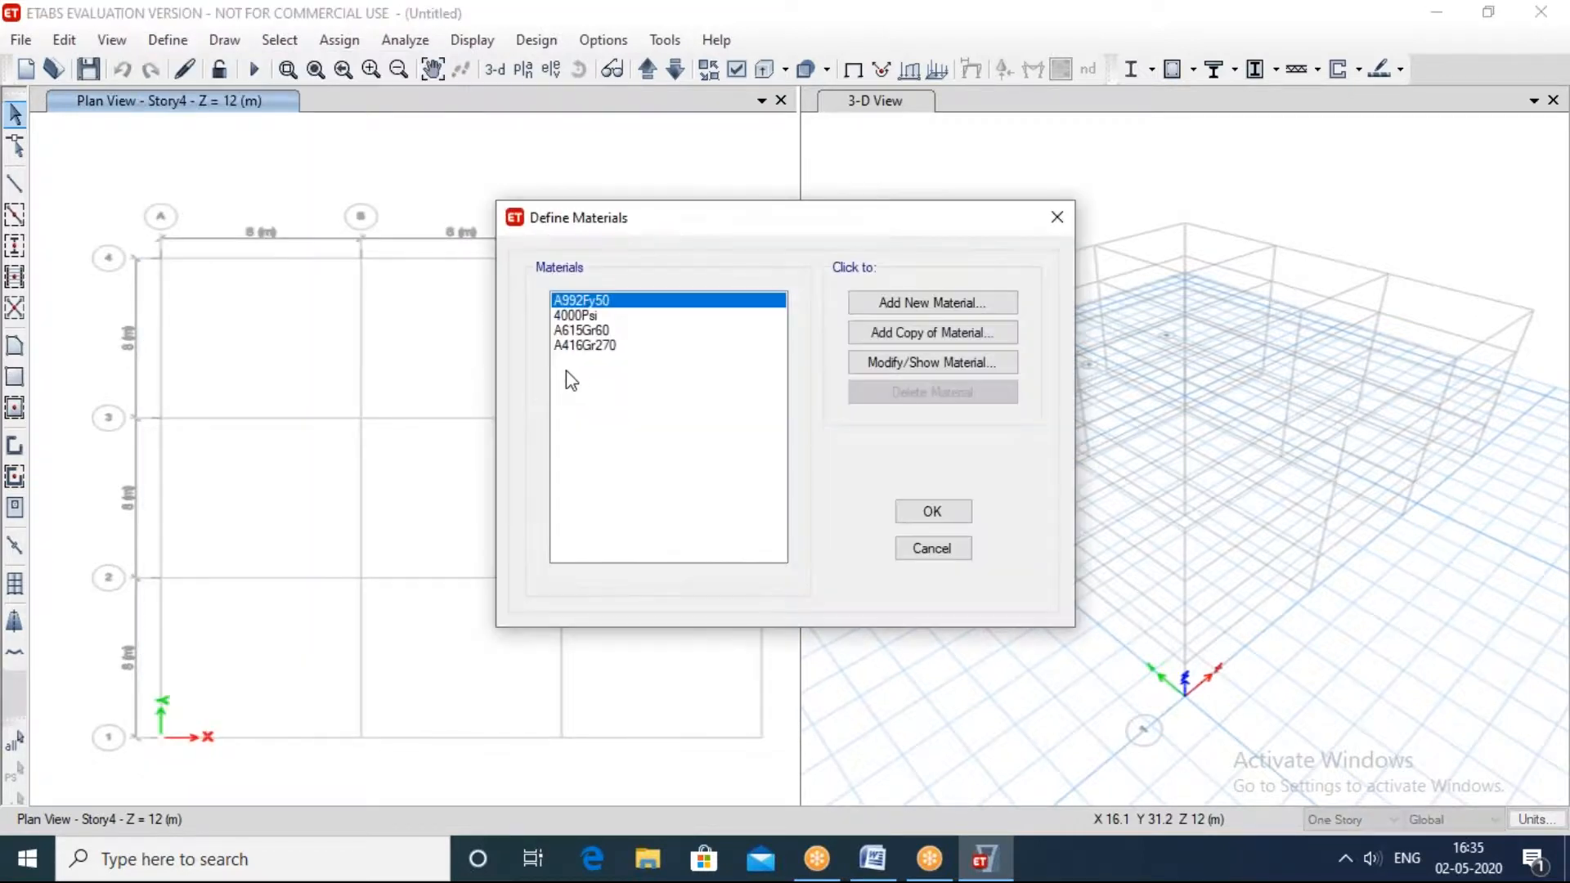
{"action": "left_click", "coordinate": [572, 315]}
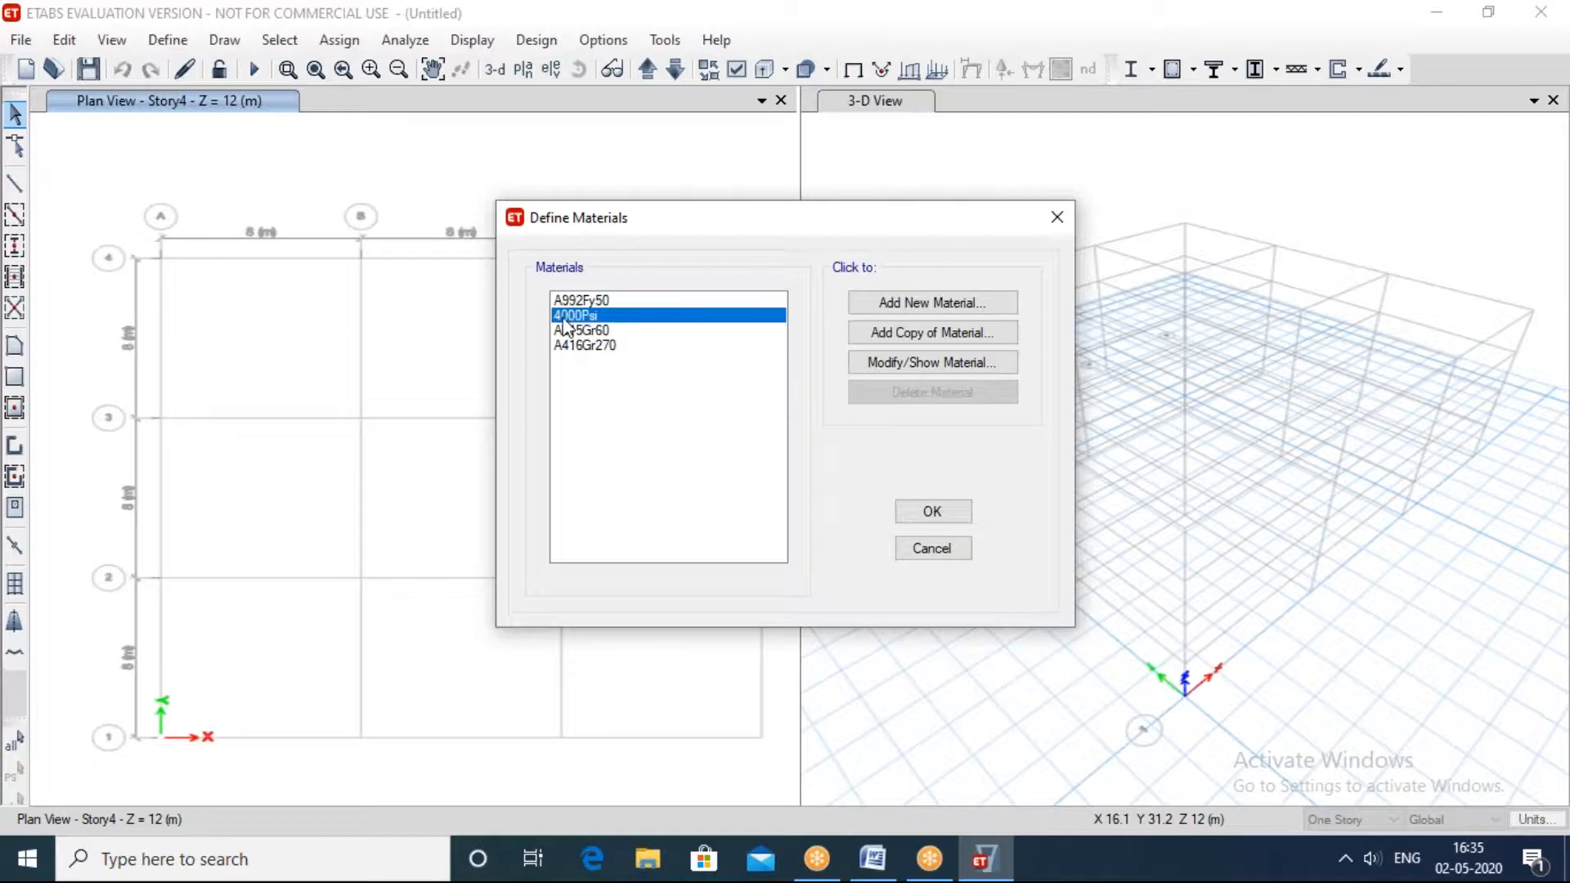
{"action": "left_click", "coordinate": [1068, 219]}
Step: Start adding a new material to the model's material definitions and set its region to India
{"action": "left_click", "coordinate": [168, 40]}
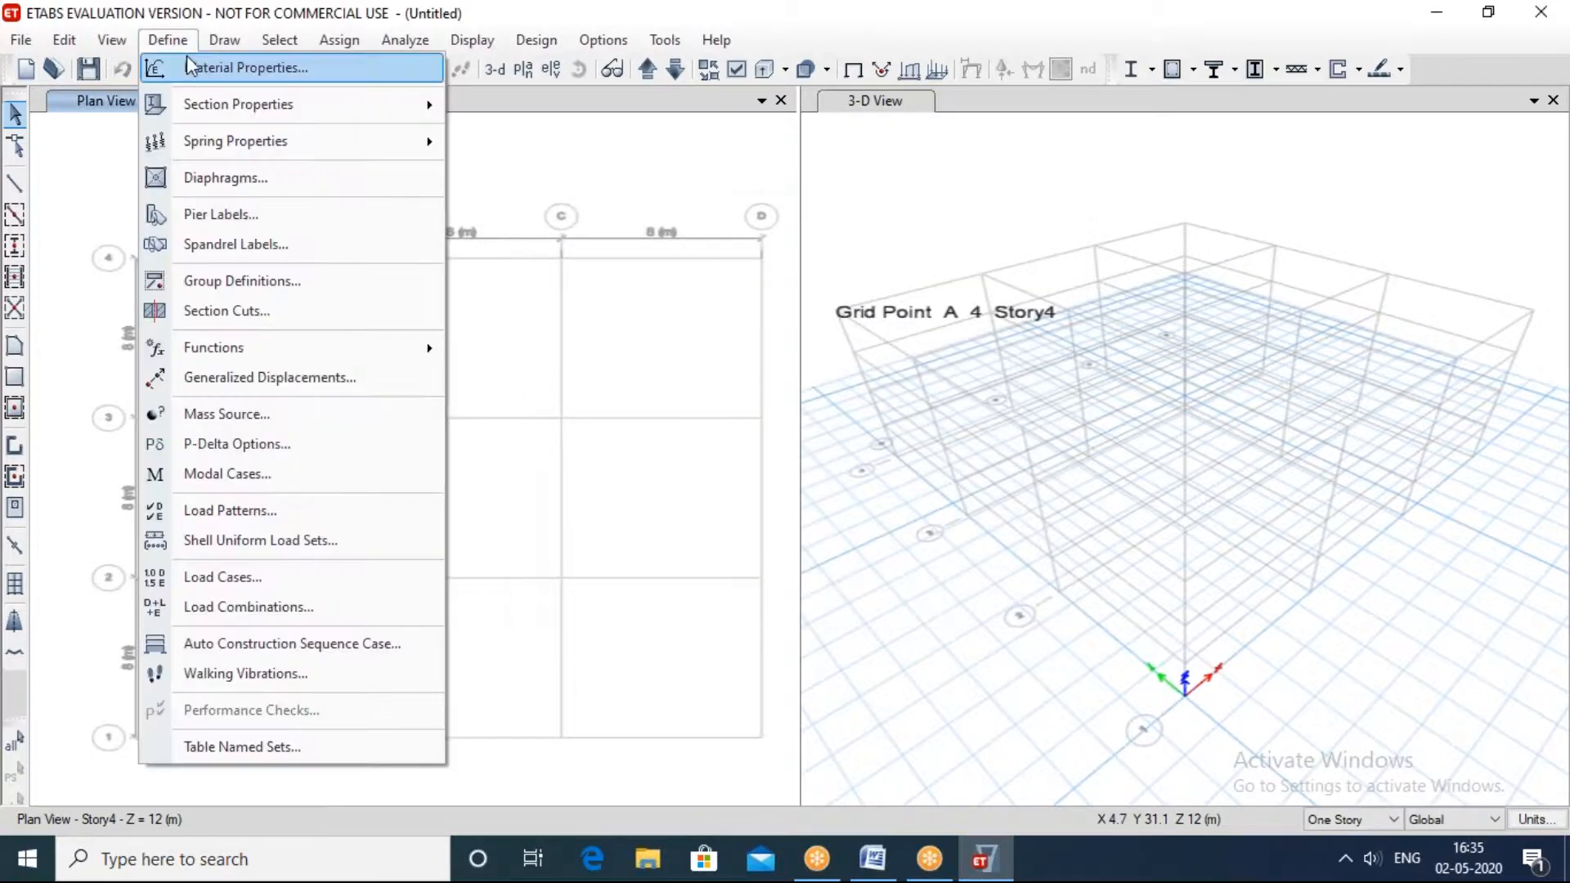
{"action": "left_click", "coordinate": [191, 59]}
{"action": "left_click", "coordinate": [580, 318]}
{"action": "left_click", "coordinate": [581, 330]}
{"action": "left_click", "coordinate": [572, 345]}
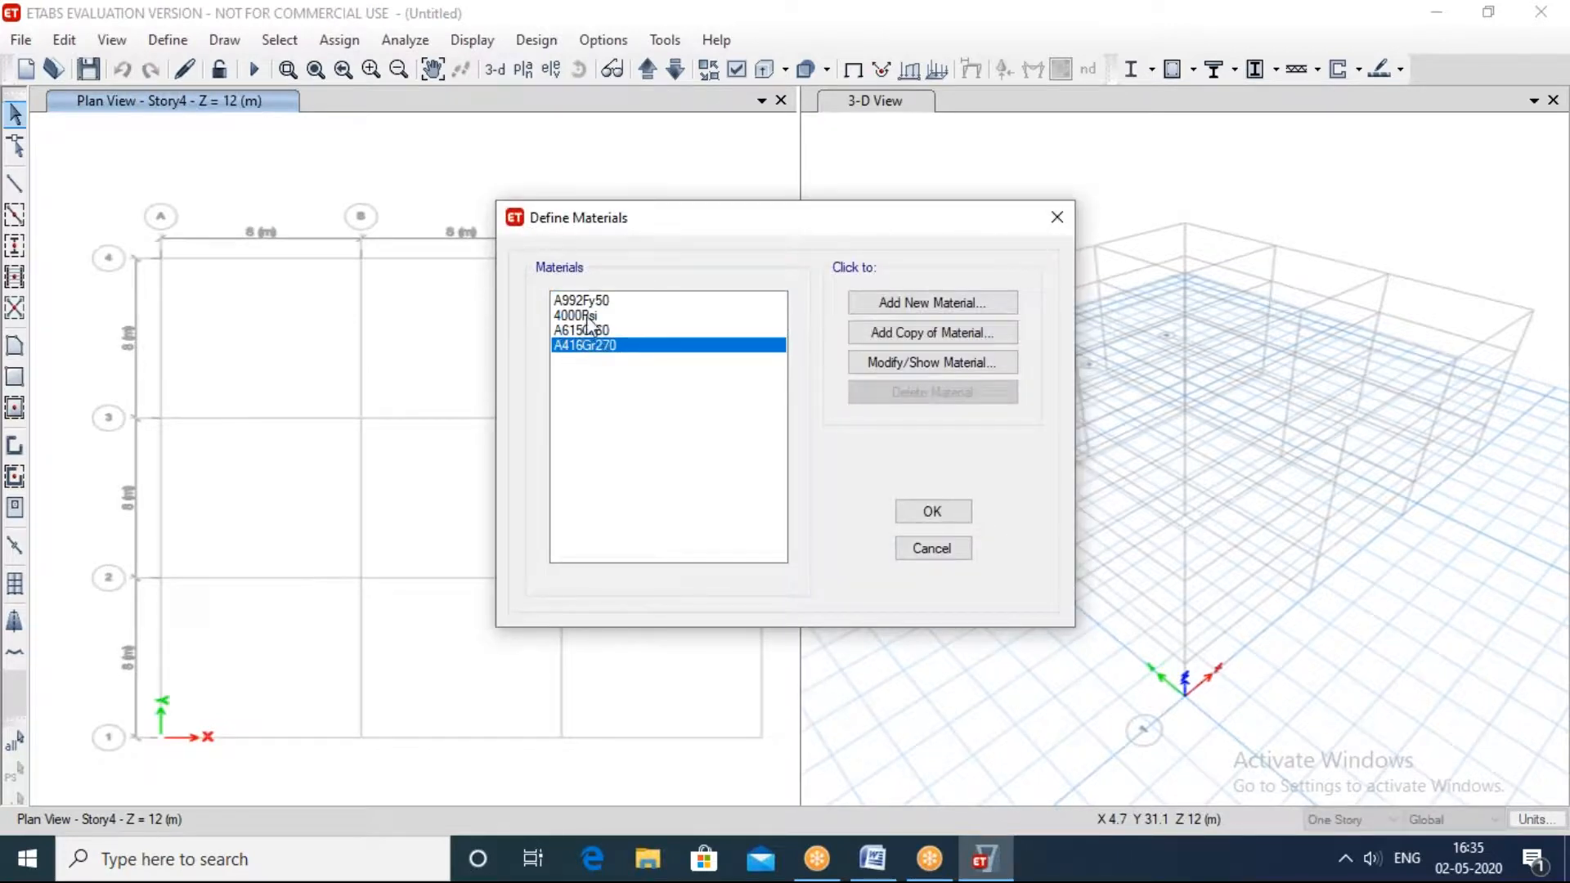
{"action": "left_click", "coordinate": [897, 309]}
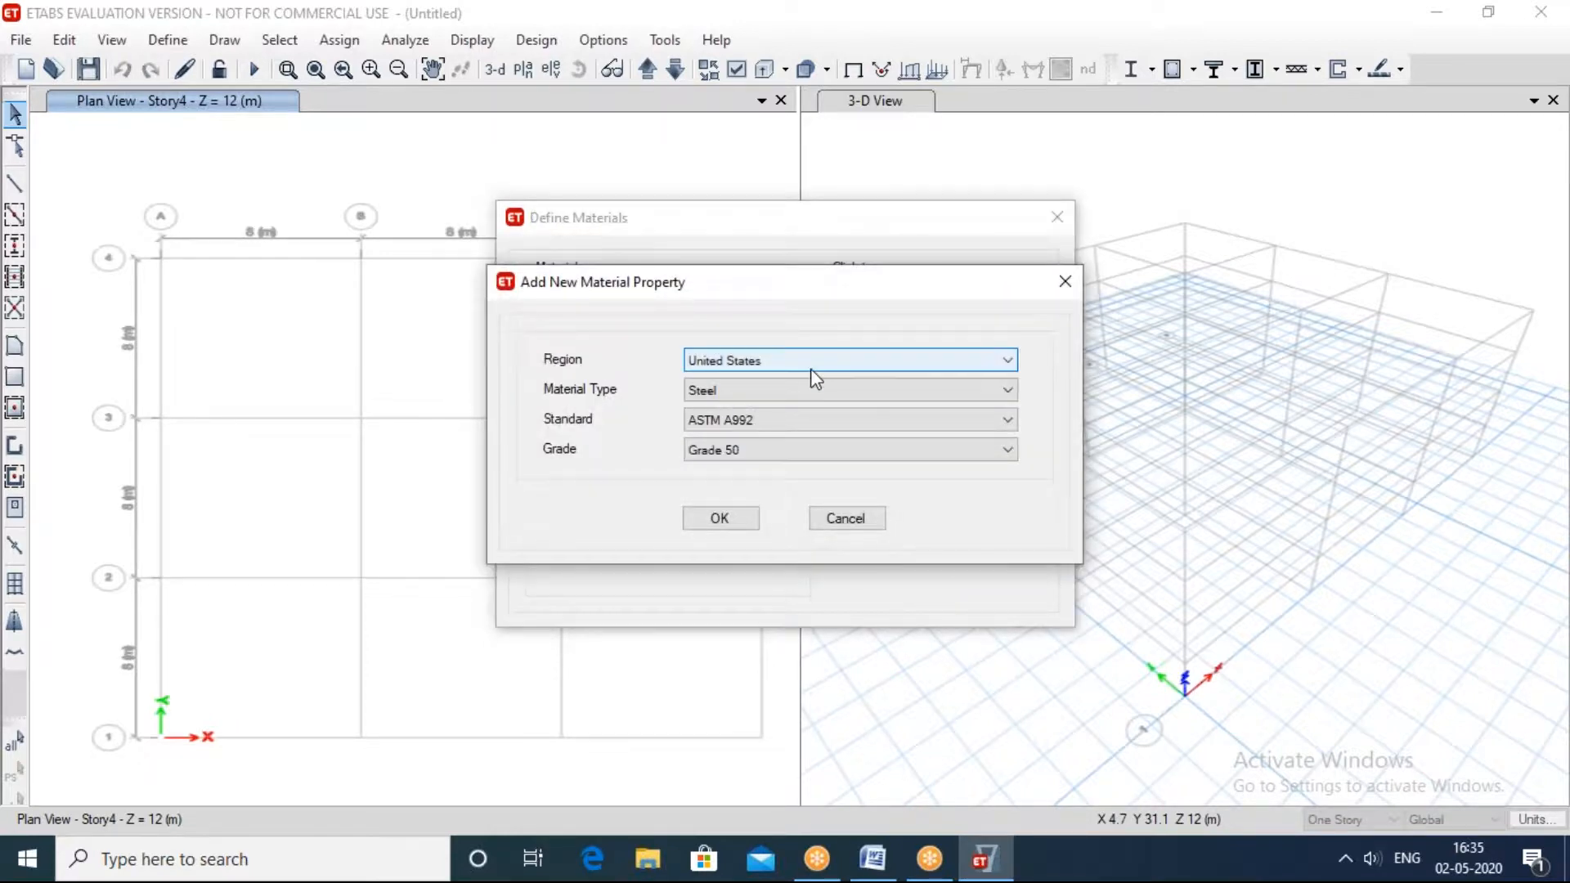
{"action": "left_click", "coordinate": [811, 364]}
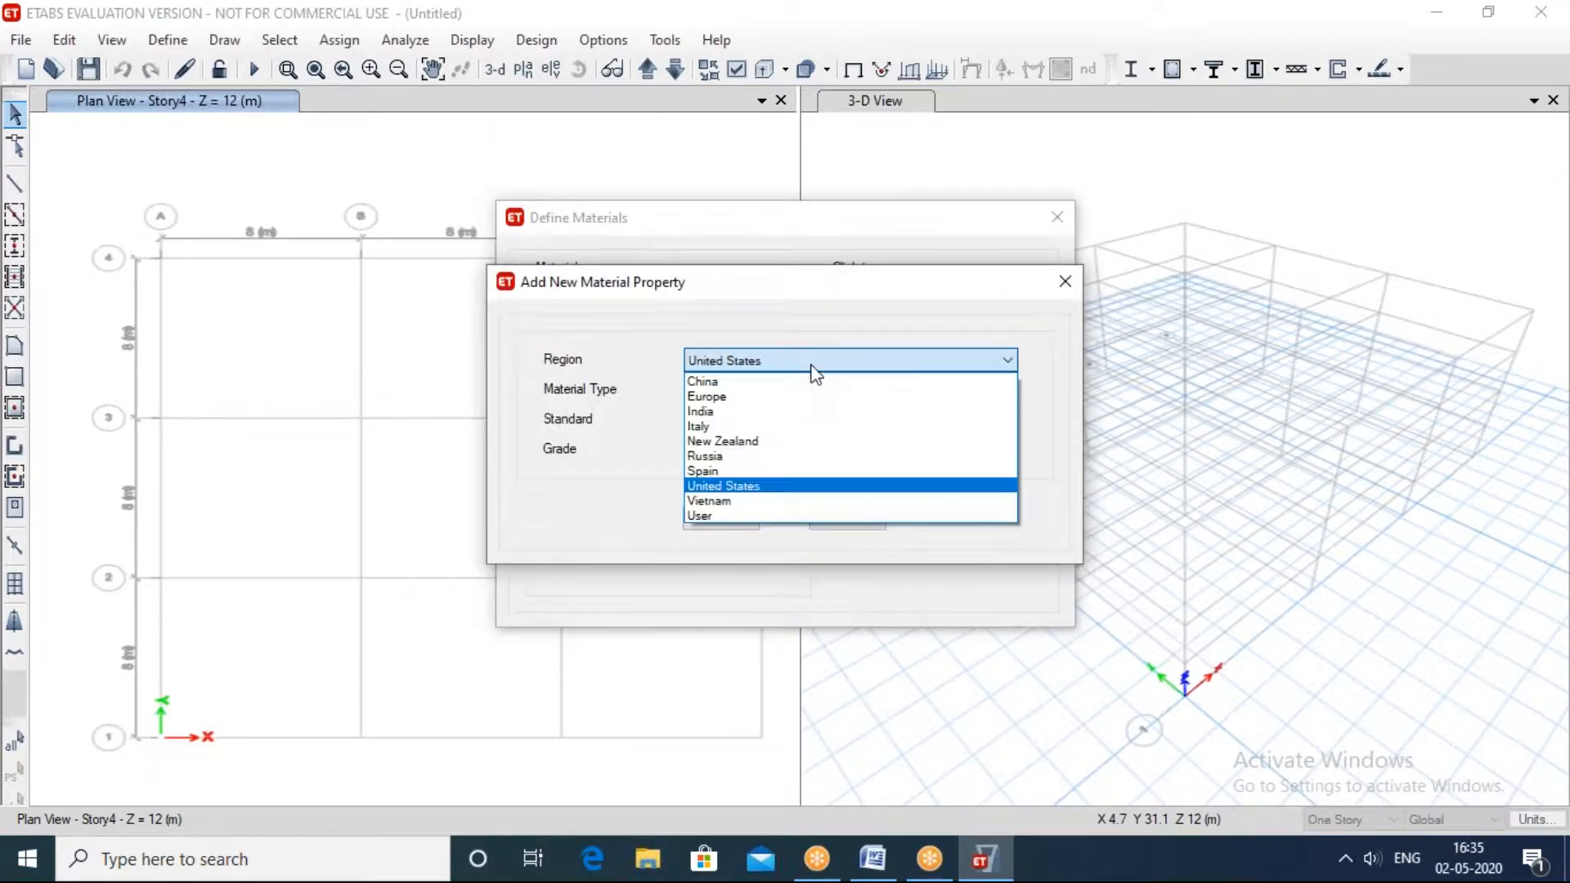
{"action": "left_click", "coordinate": [756, 409]}
Step: Review the available material types and the Indian standard grades offered for steel
{"action": "left_click", "coordinate": [739, 395]}
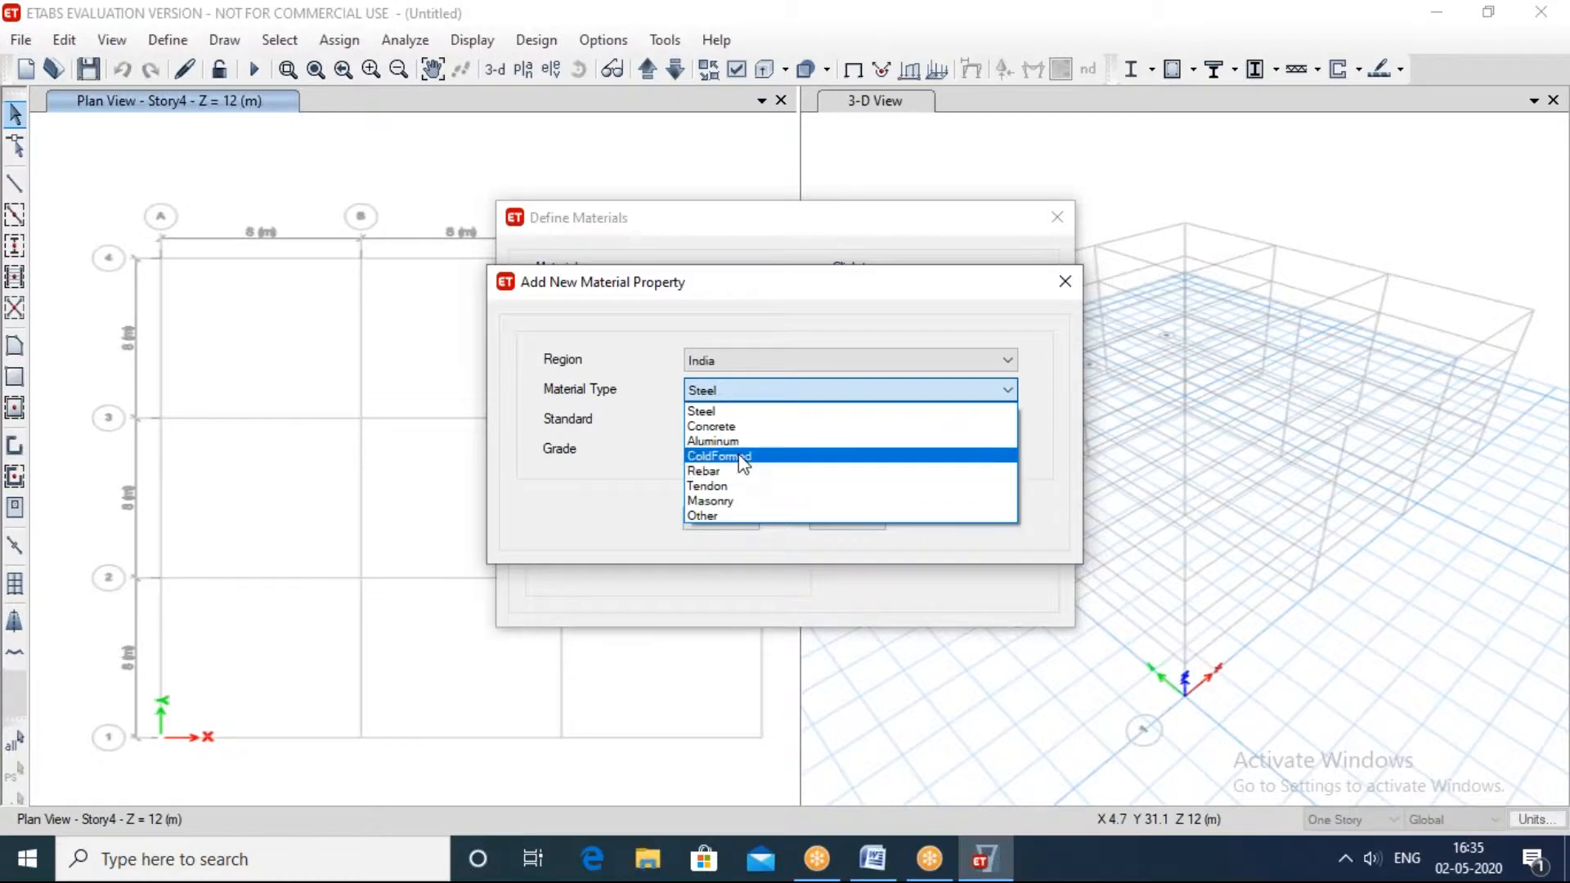
{"action": "left_click", "coordinate": [760, 411]}
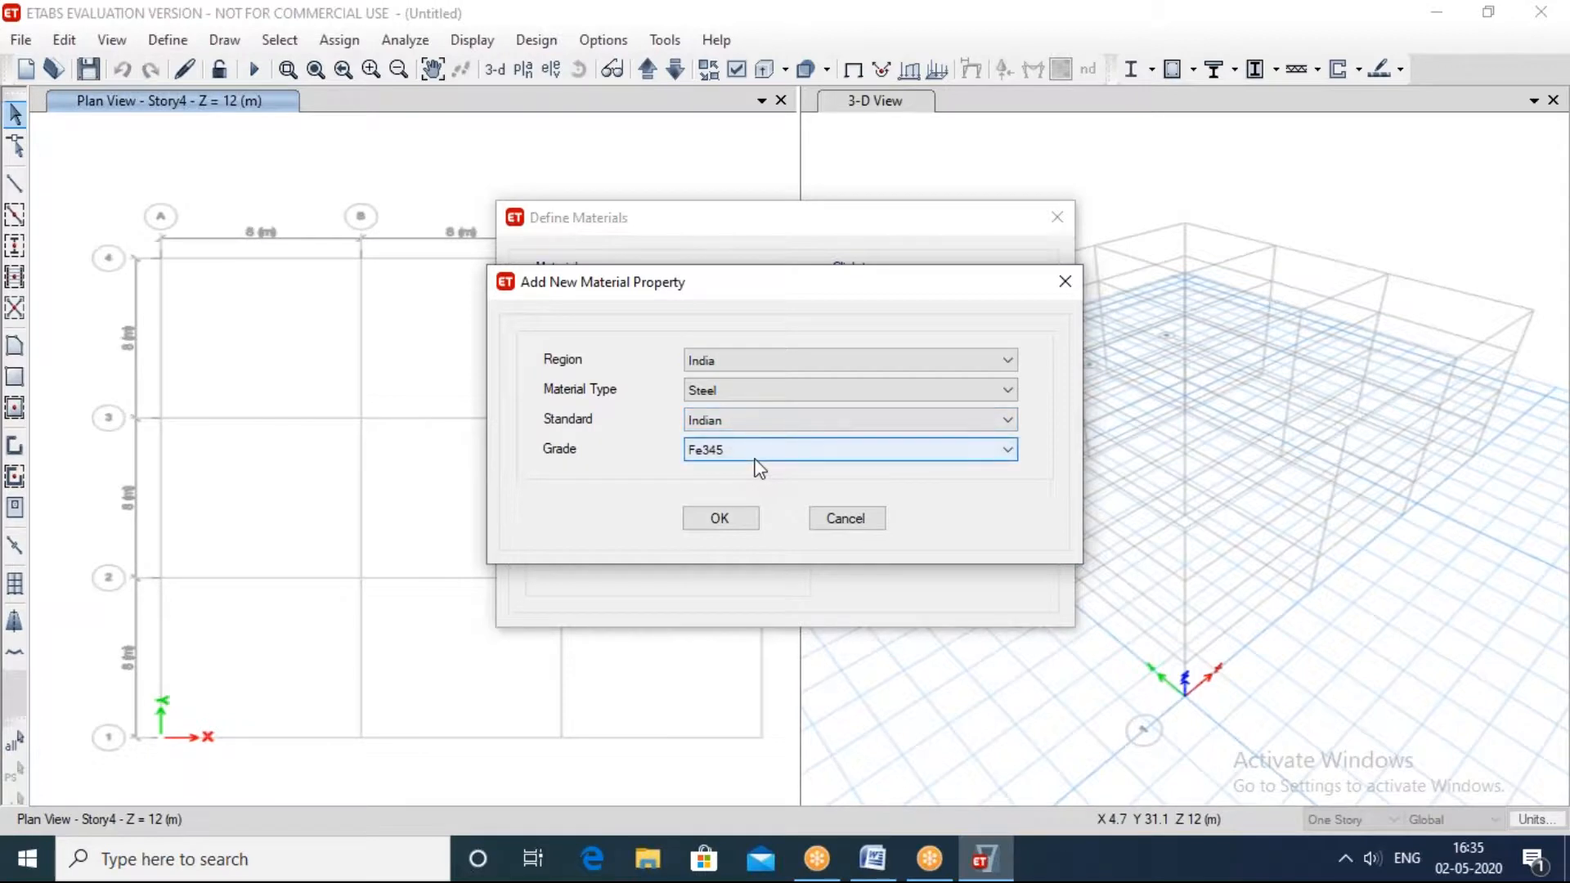
{"action": "left_click", "coordinate": [757, 452]}
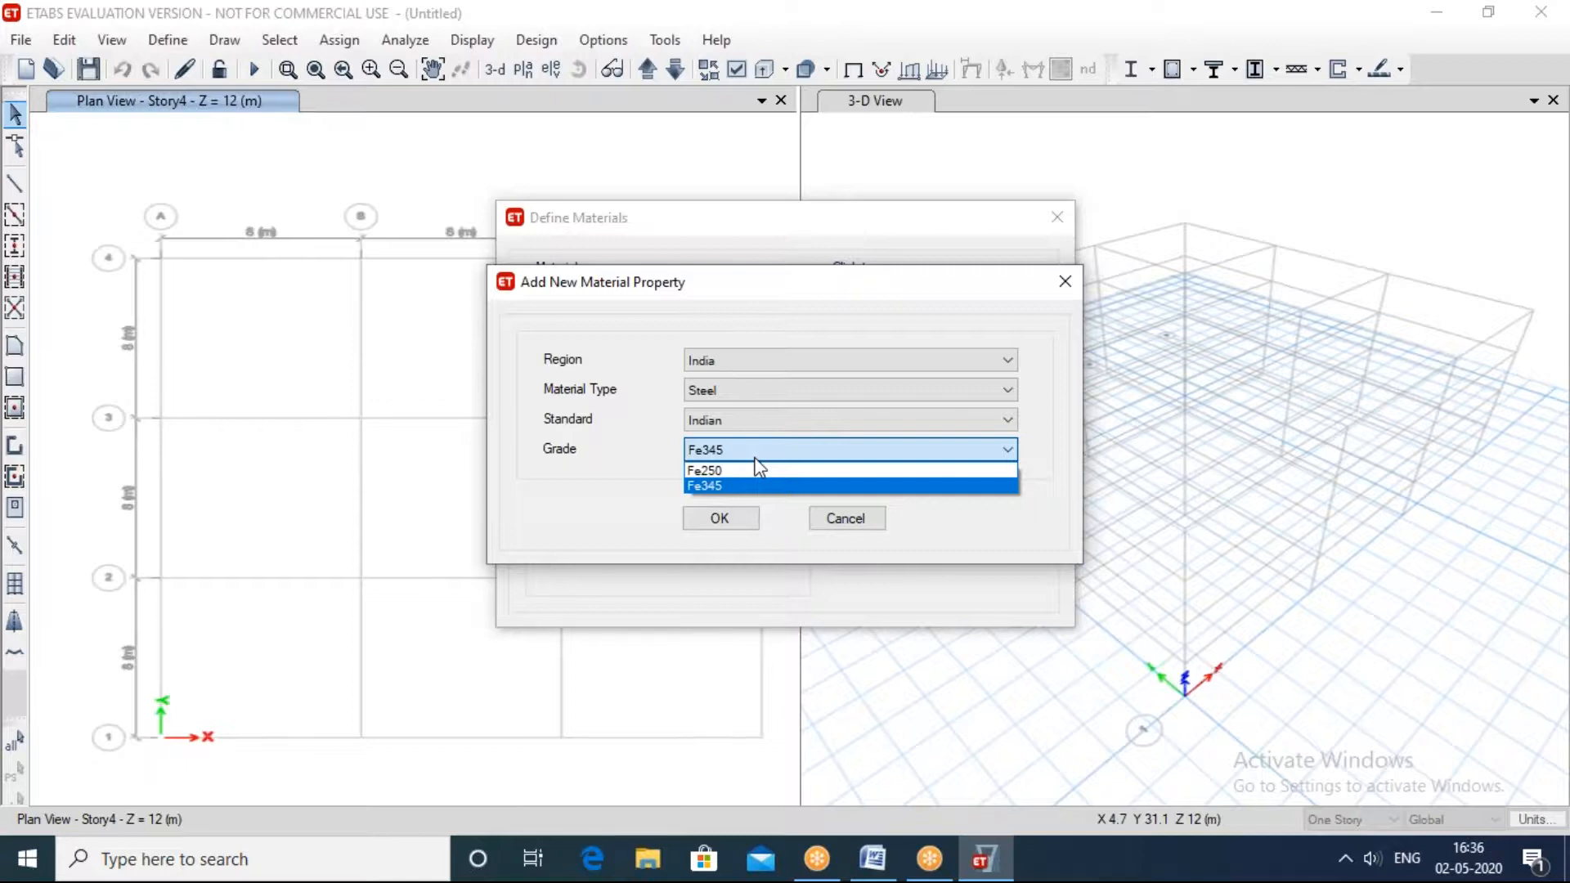
Step: Define the new material as Concrete under the Indian standard with grade M20
{"action": "left_click", "coordinate": [750, 393]}
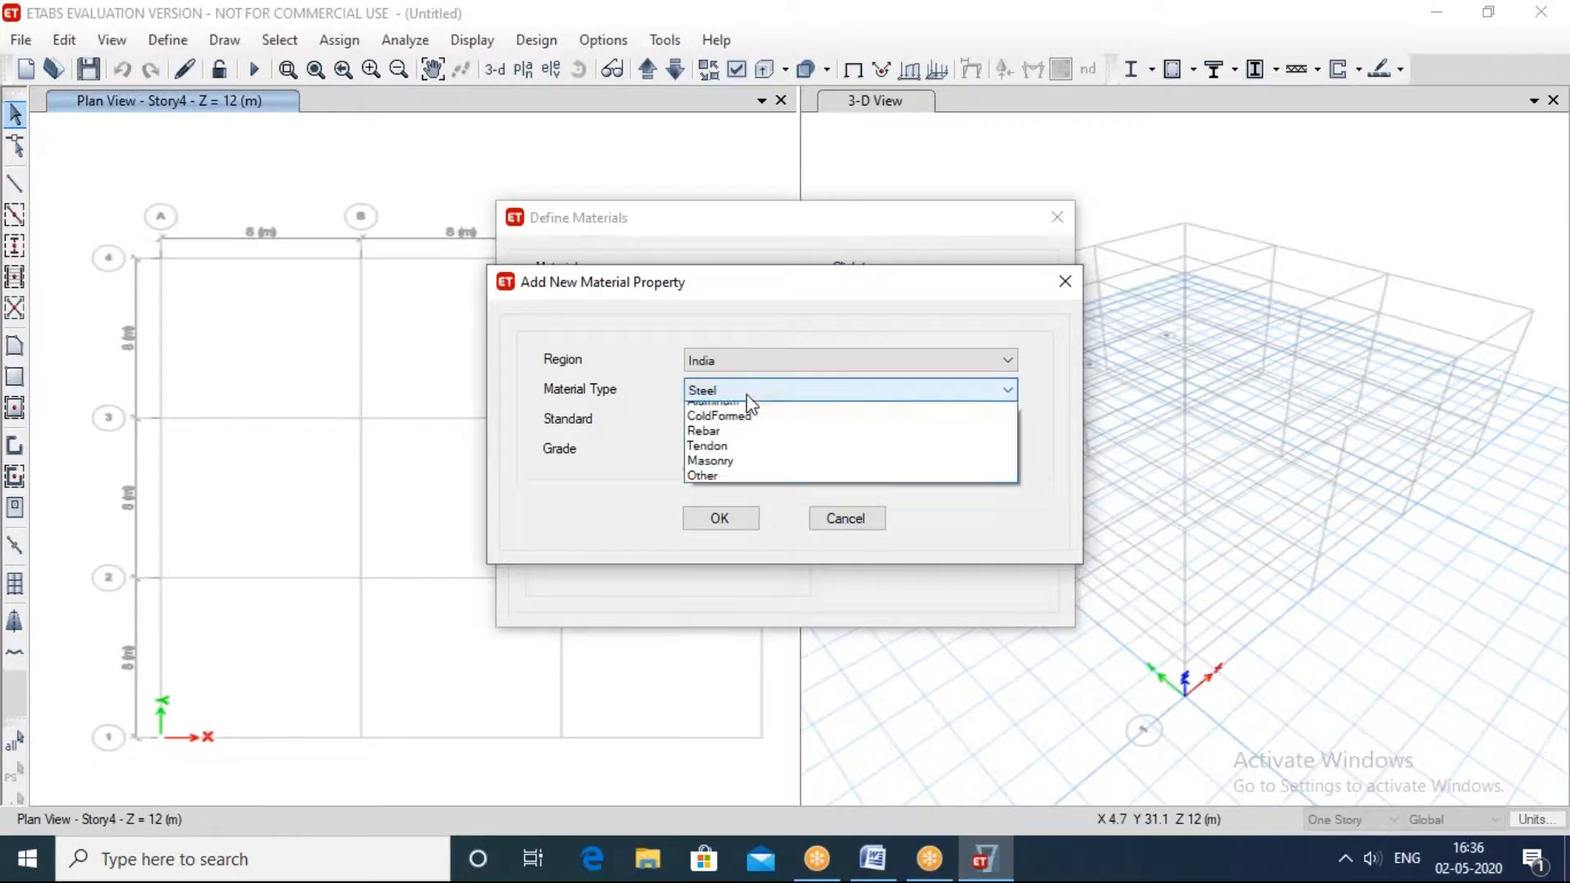
{"action": "left_click", "coordinate": [732, 424]}
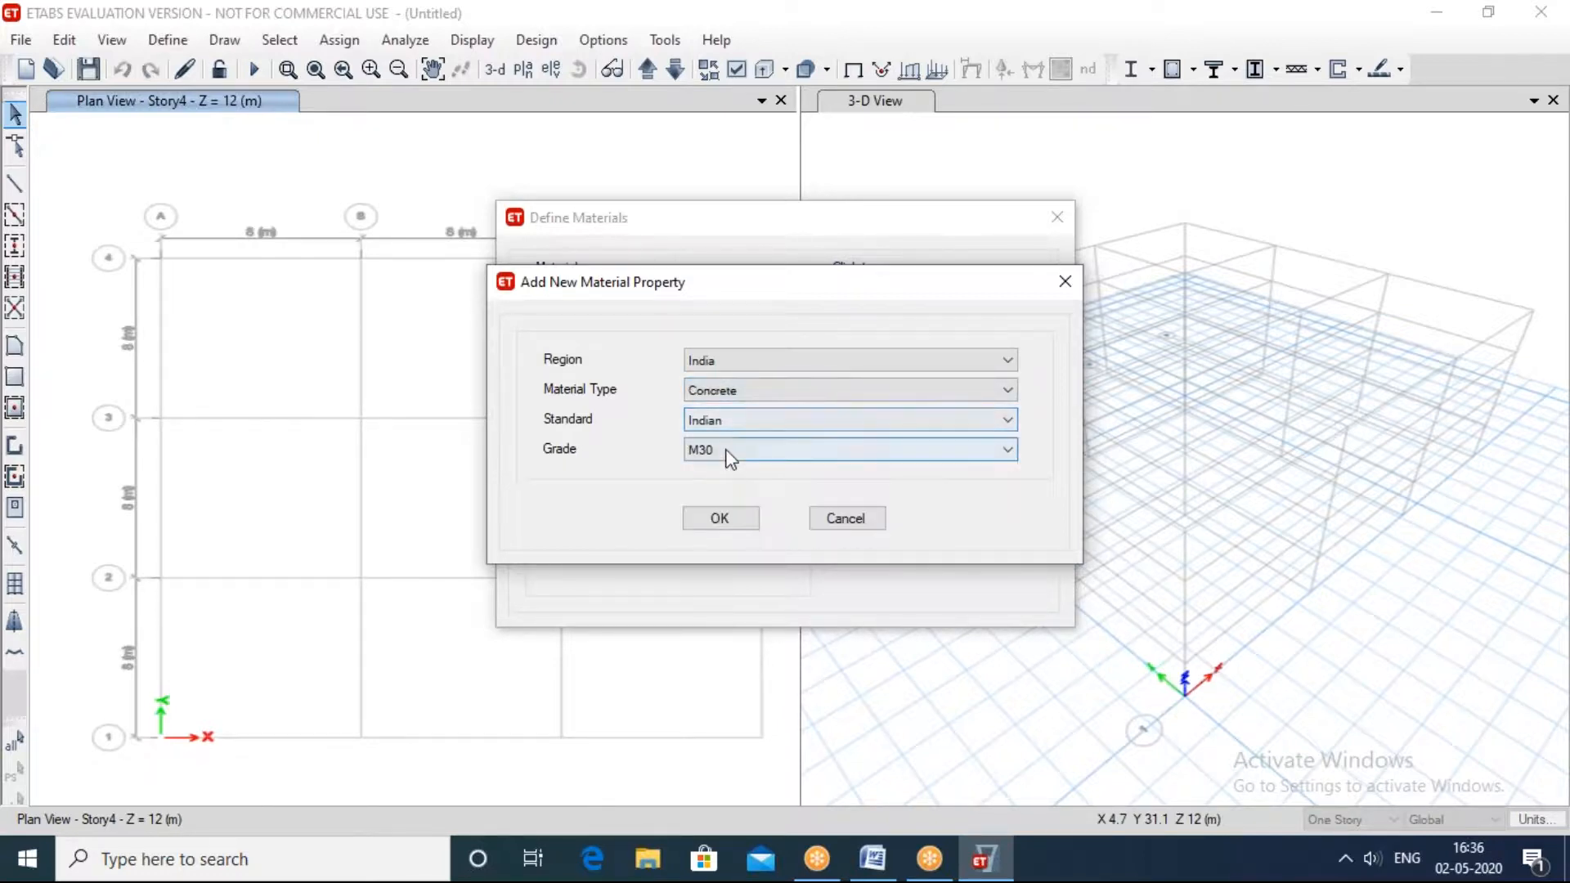
{"action": "left_click", "coordinate": [725, 451]}
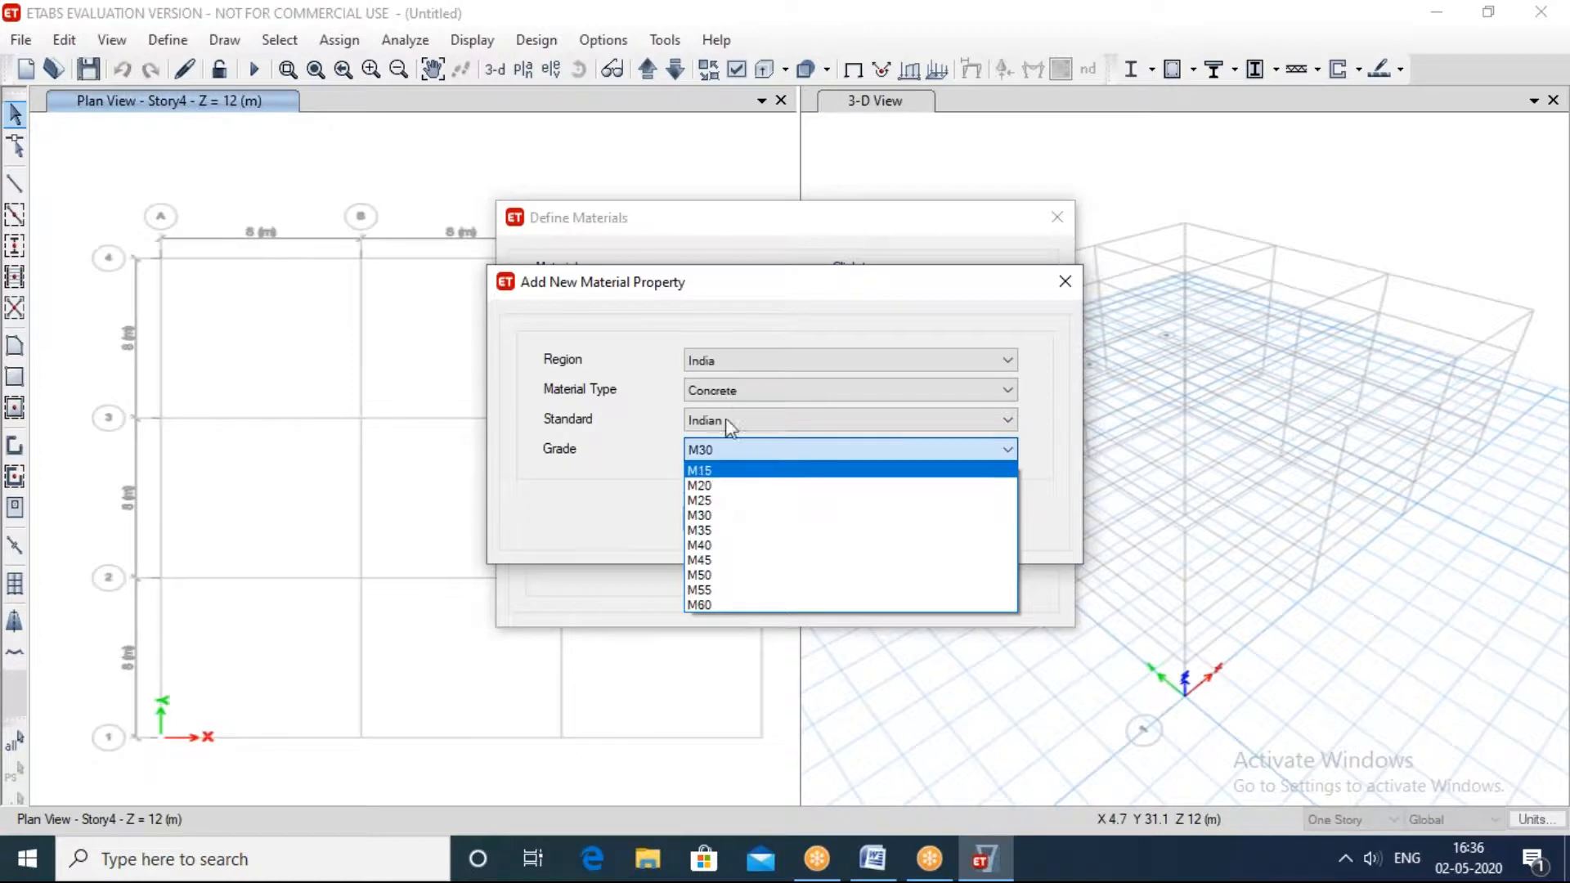
{"action": "left_click", "coordinate": [701, 486]}
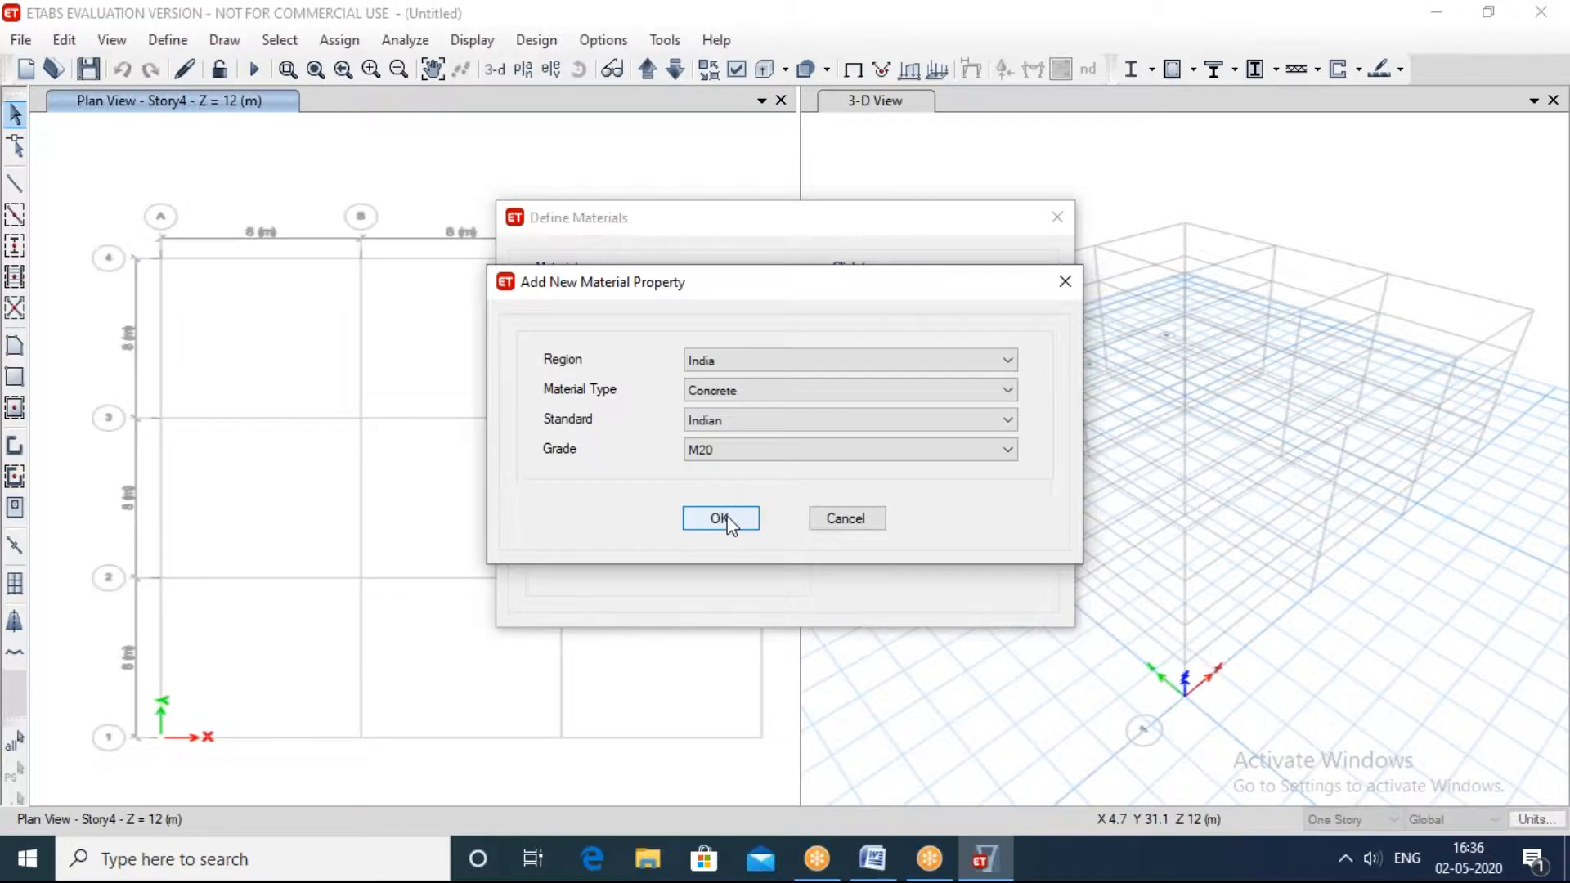
{"action": "left_click", "coordinate": [720, 518]}
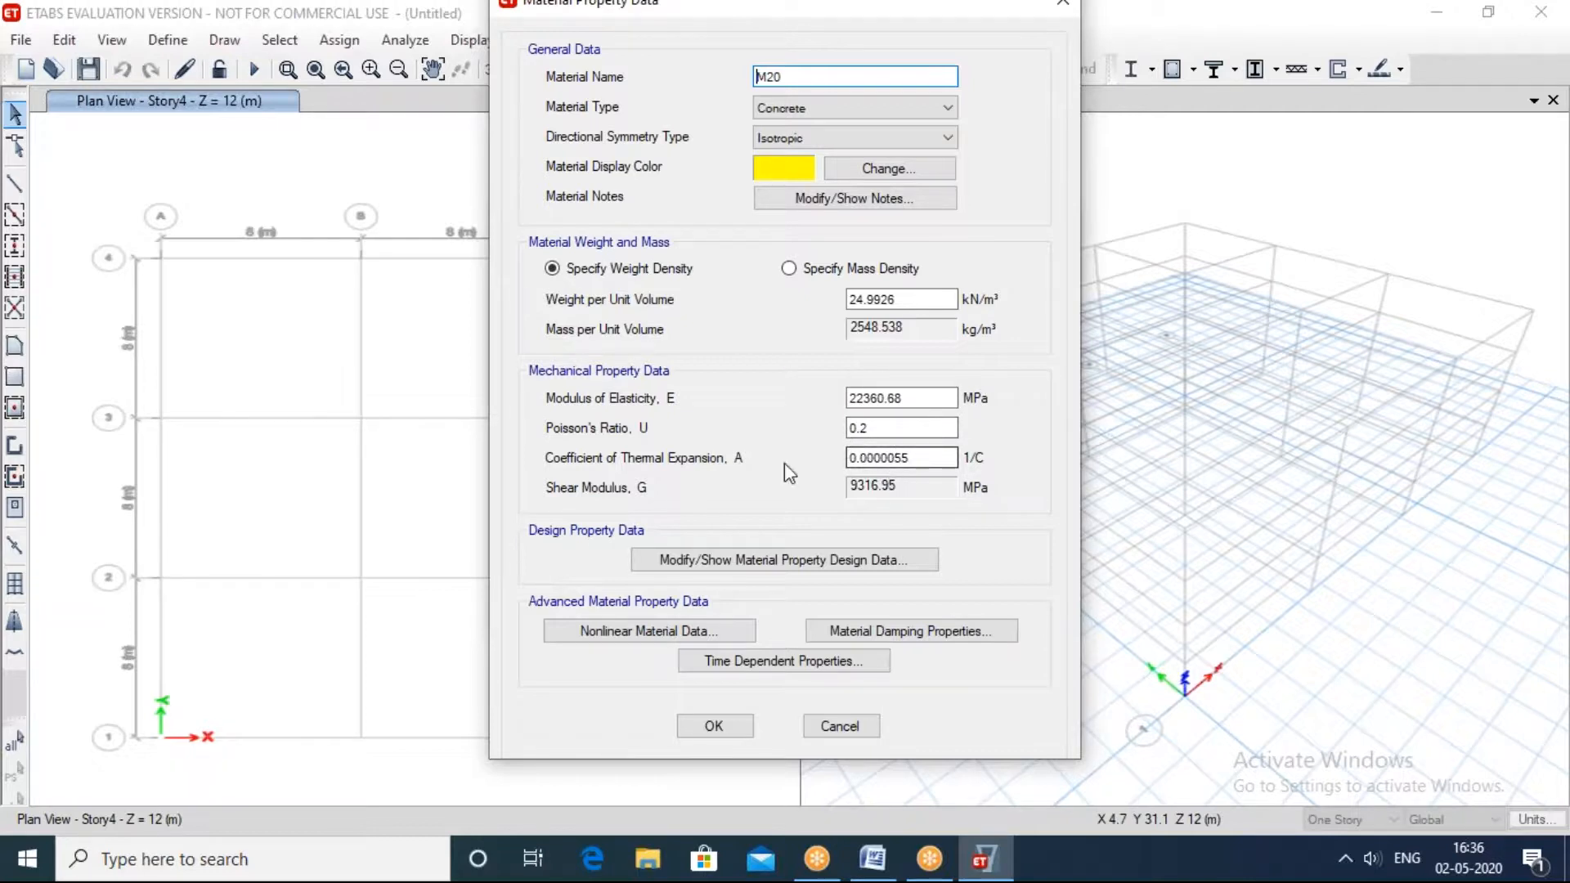
Step: Examine the M20 concrete's material type, weight per unit volume, modulus of elasticity and design property data
{"action": "left_click", "coordinate": [742, 560]}
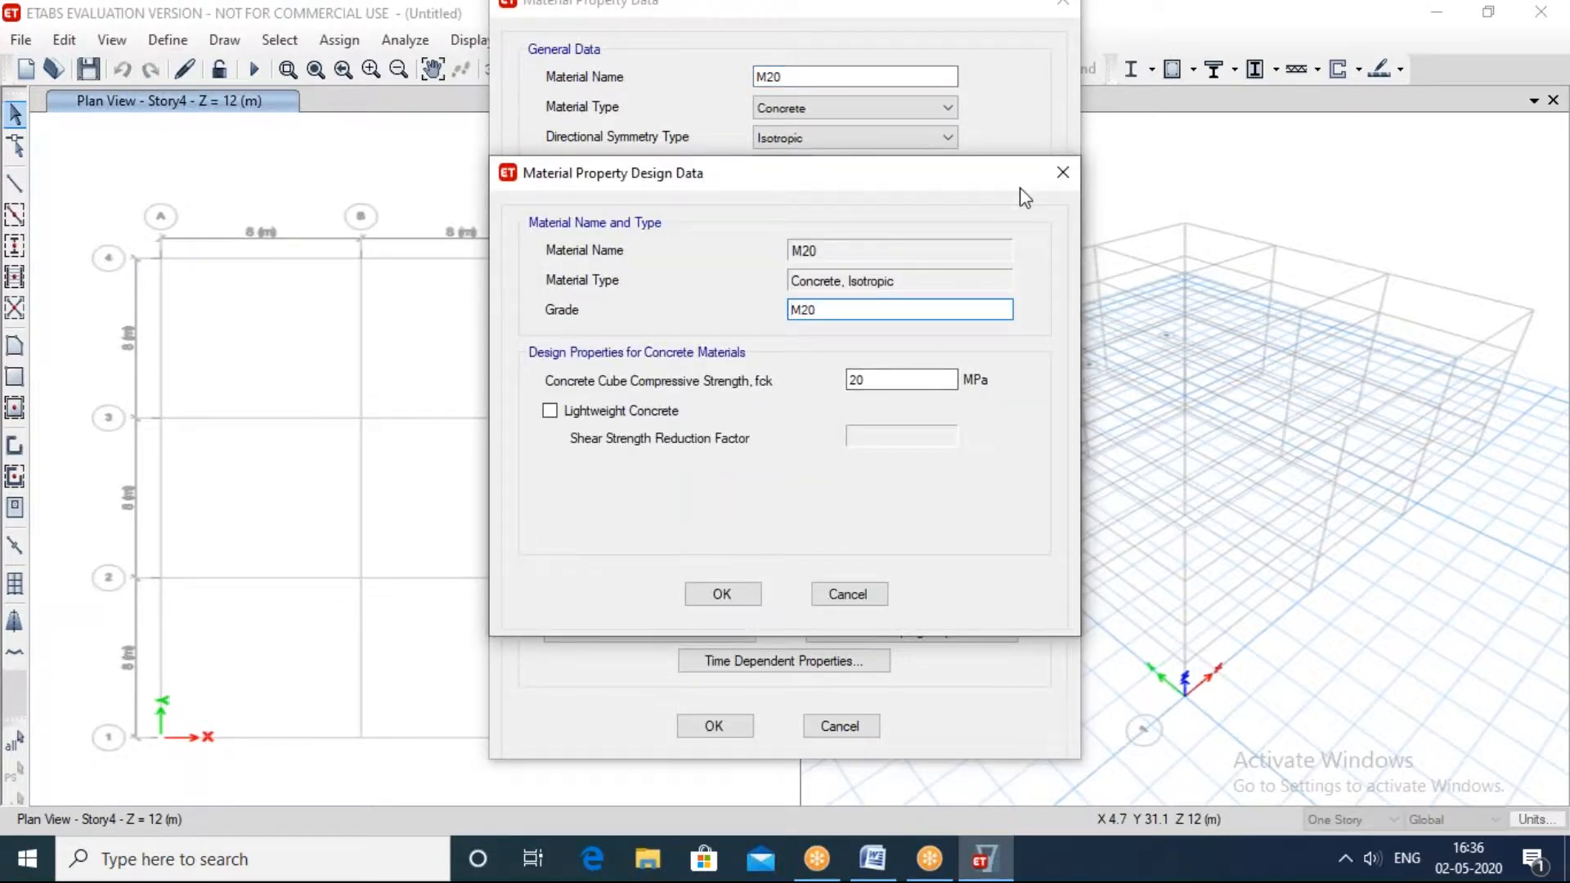
{"action": "left_click", "coordinate": [1068, 172]}
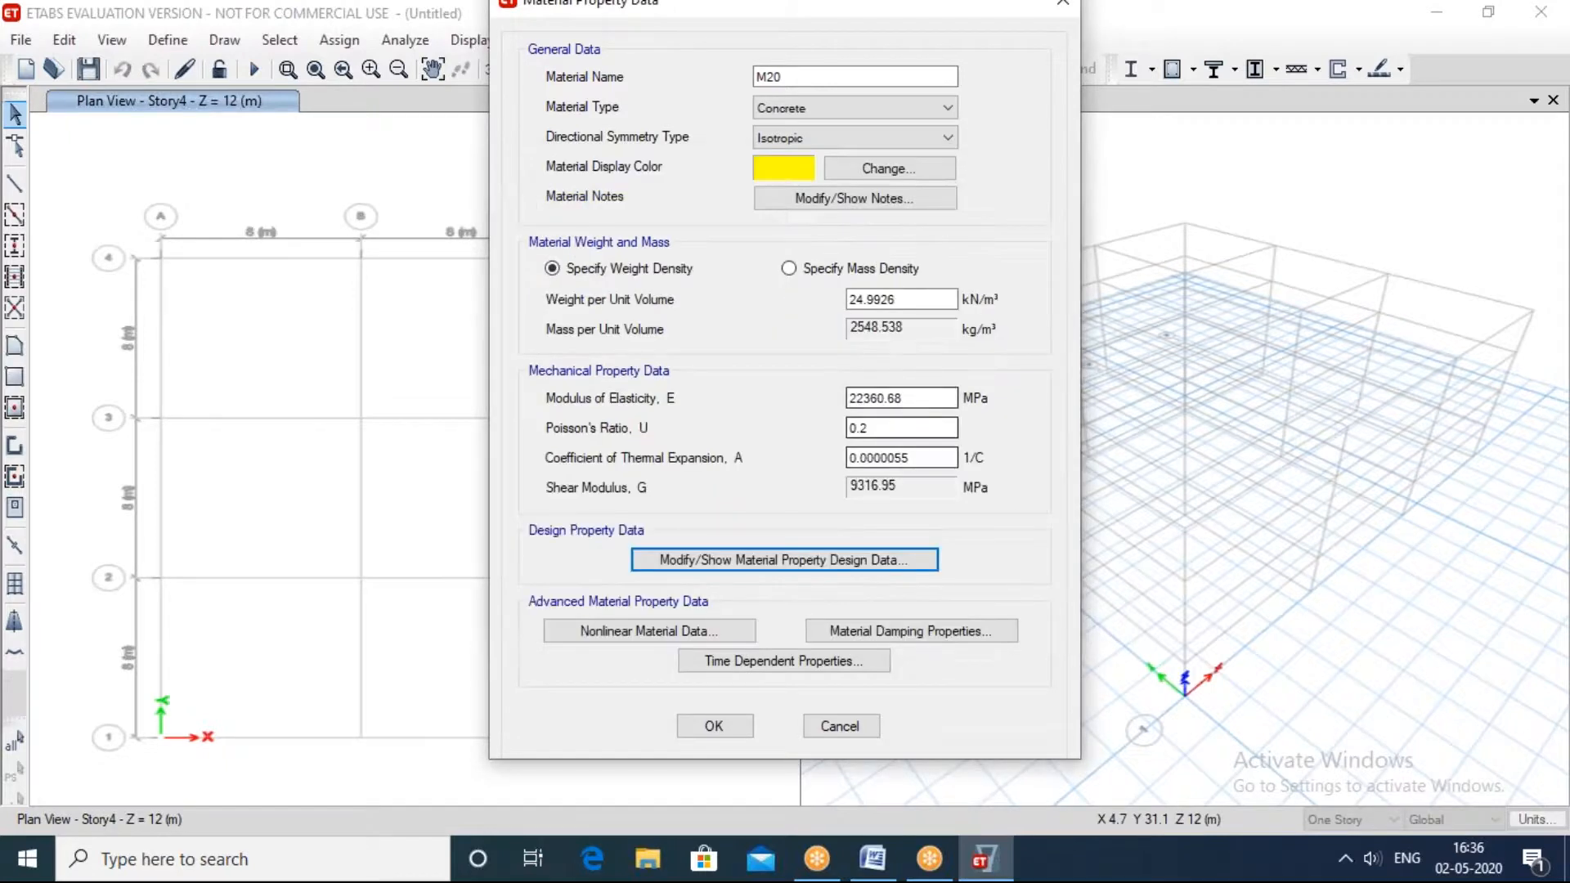
{"action": "left_click", "coordinate": [917, 300]}
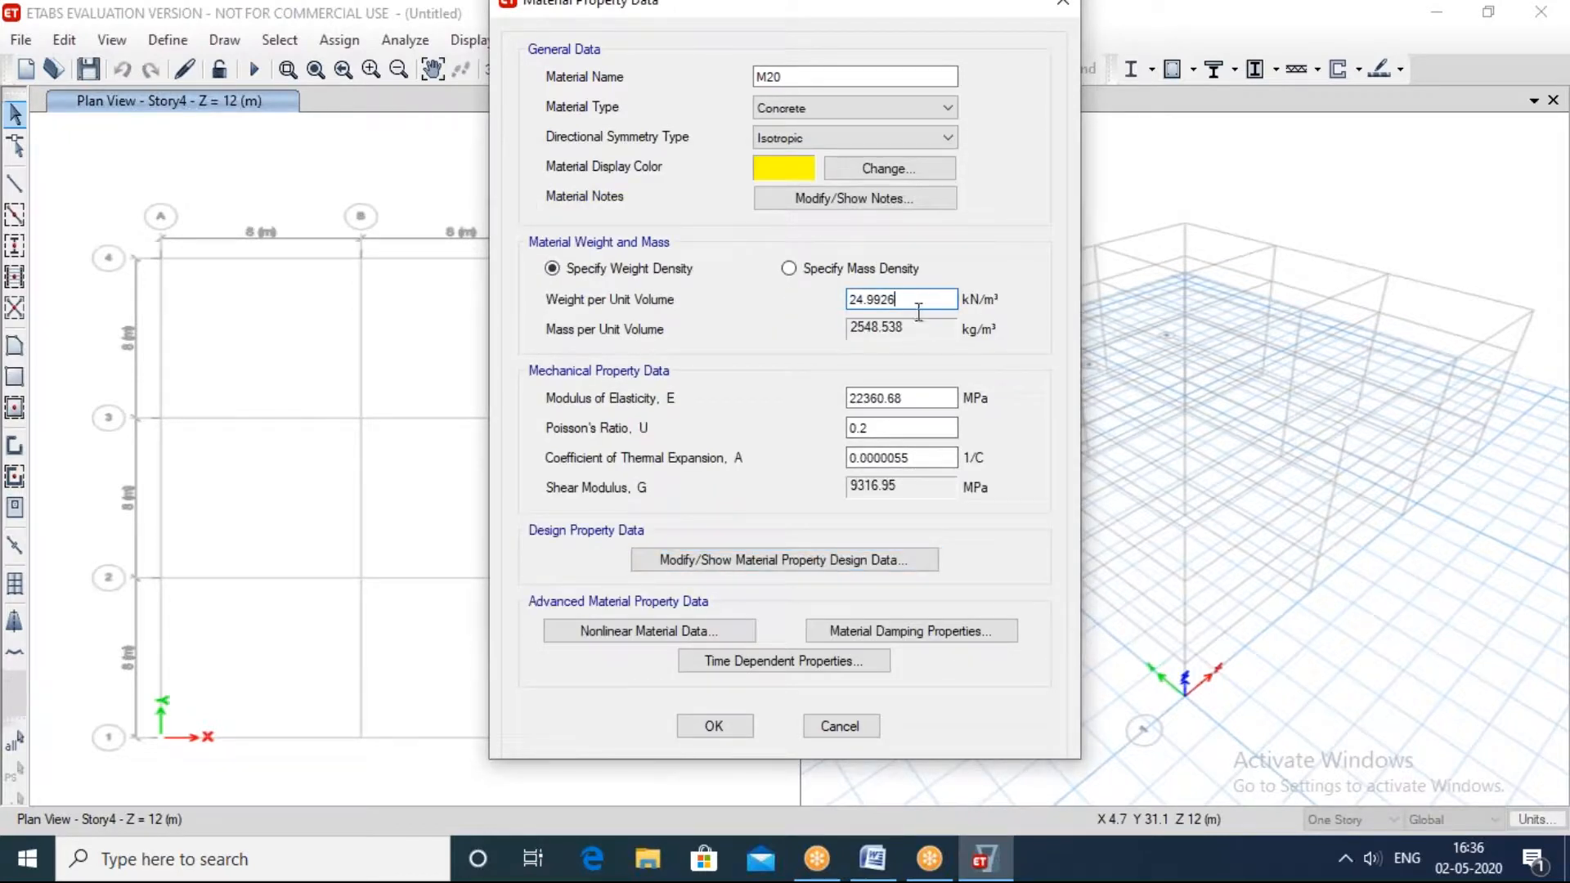
{"action": "left_click_drag", "start_coordinate": [928, 398], "coordinate": [793, 406]}
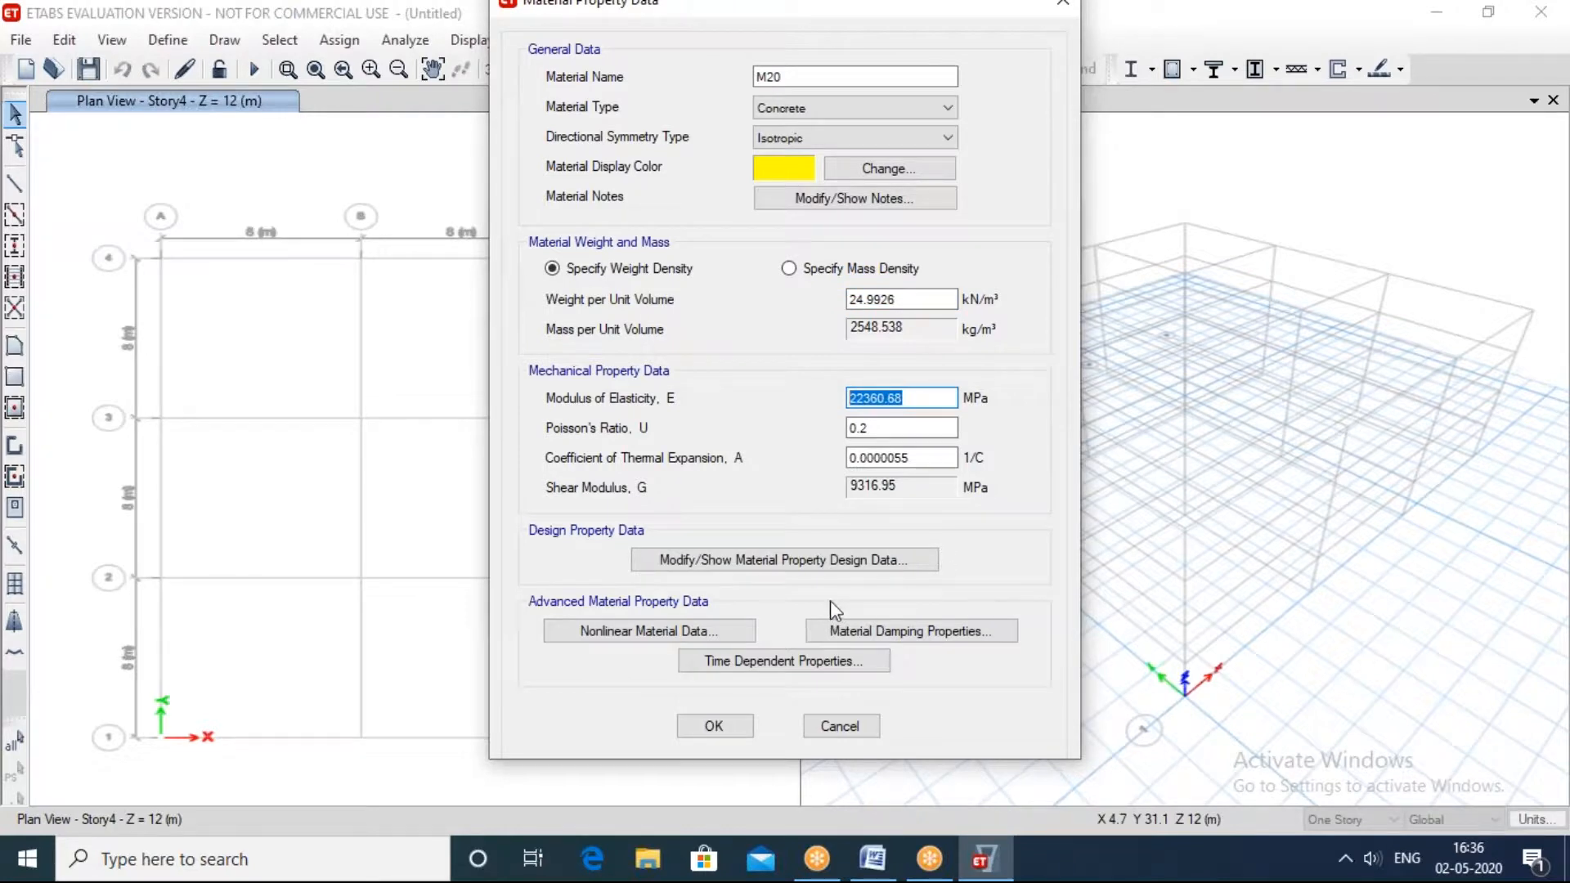
{"action": "left_click", "coordinate": [850, 105]}
{"action": "left_click", "coordinate": [806, 114]}
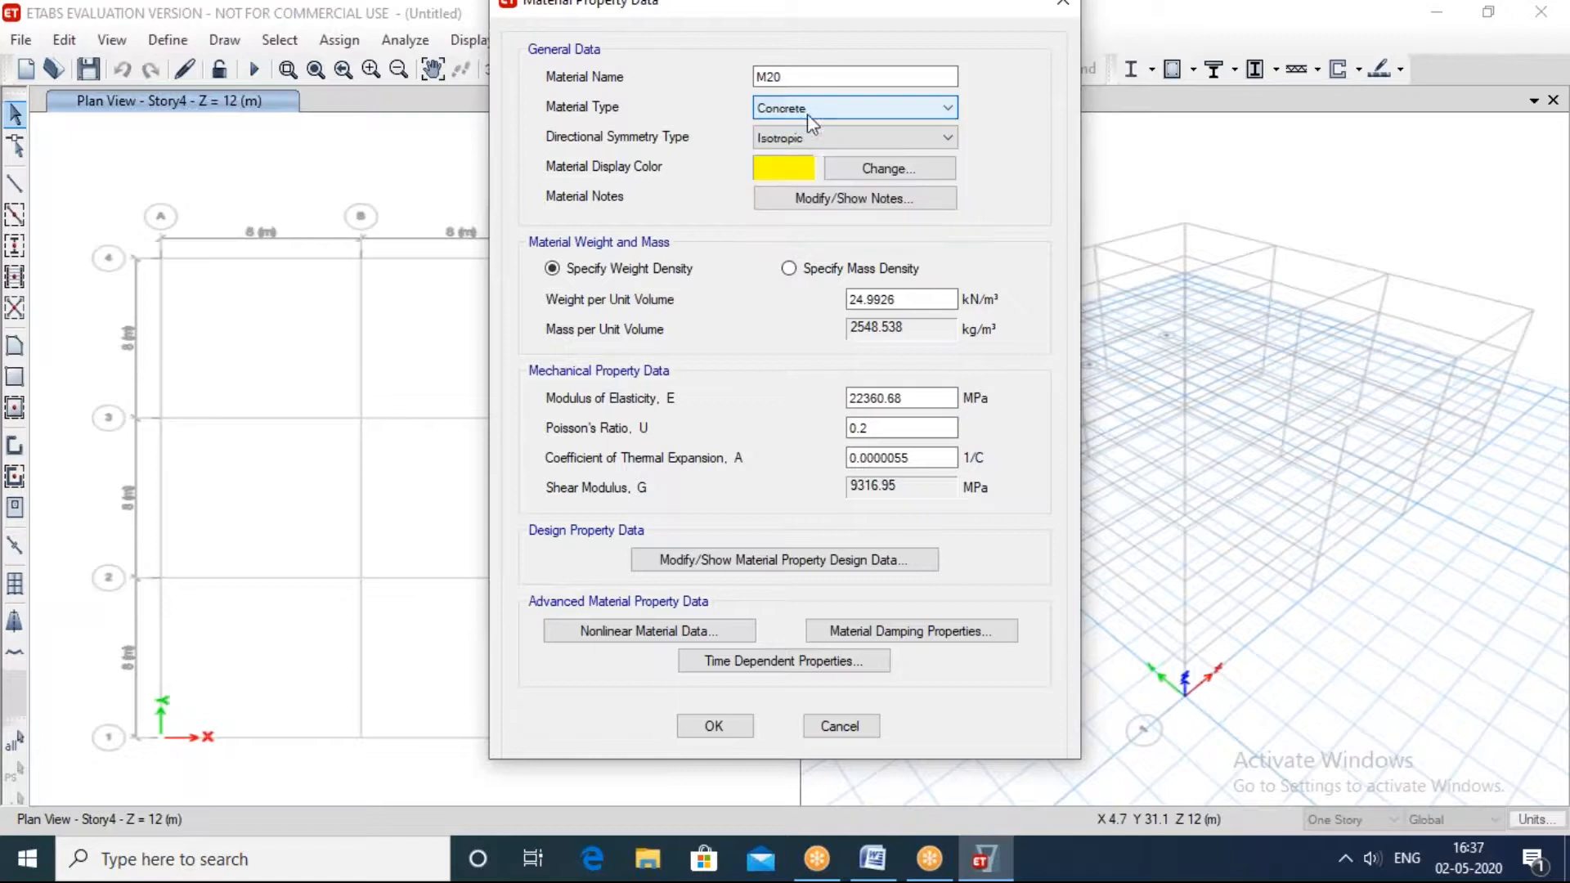
{"action": "left_click_drag", "start_coordinate": [523, 14], "coordinate": [423, 73]}
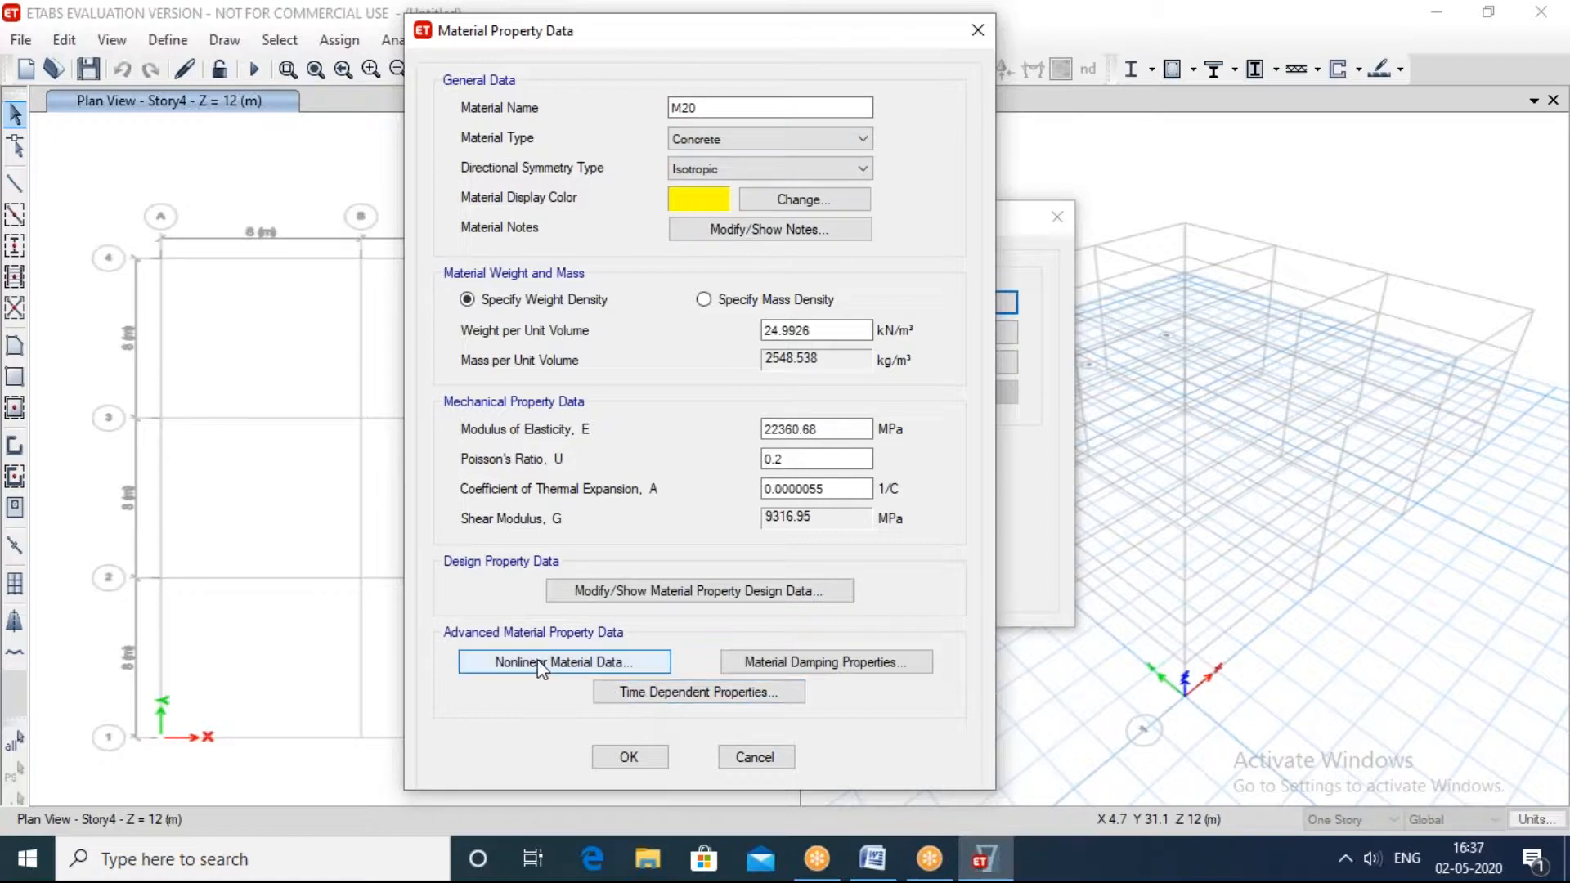
{"action": "left_click", "coordinate": [698, 591]}
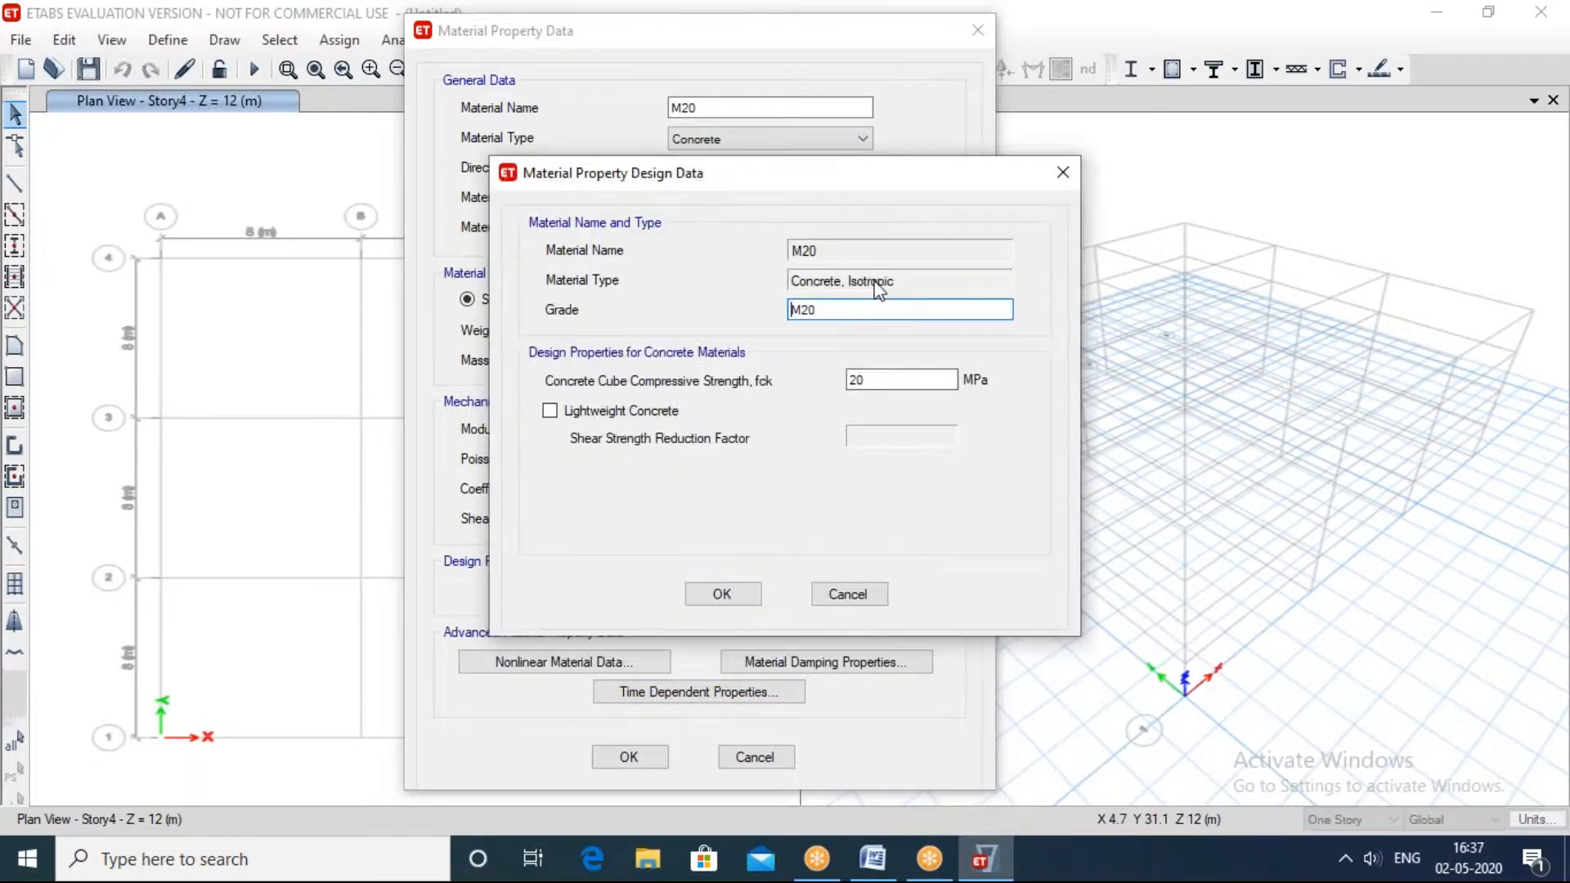
{"action": "left_click", "coordinate": [693, 602]}
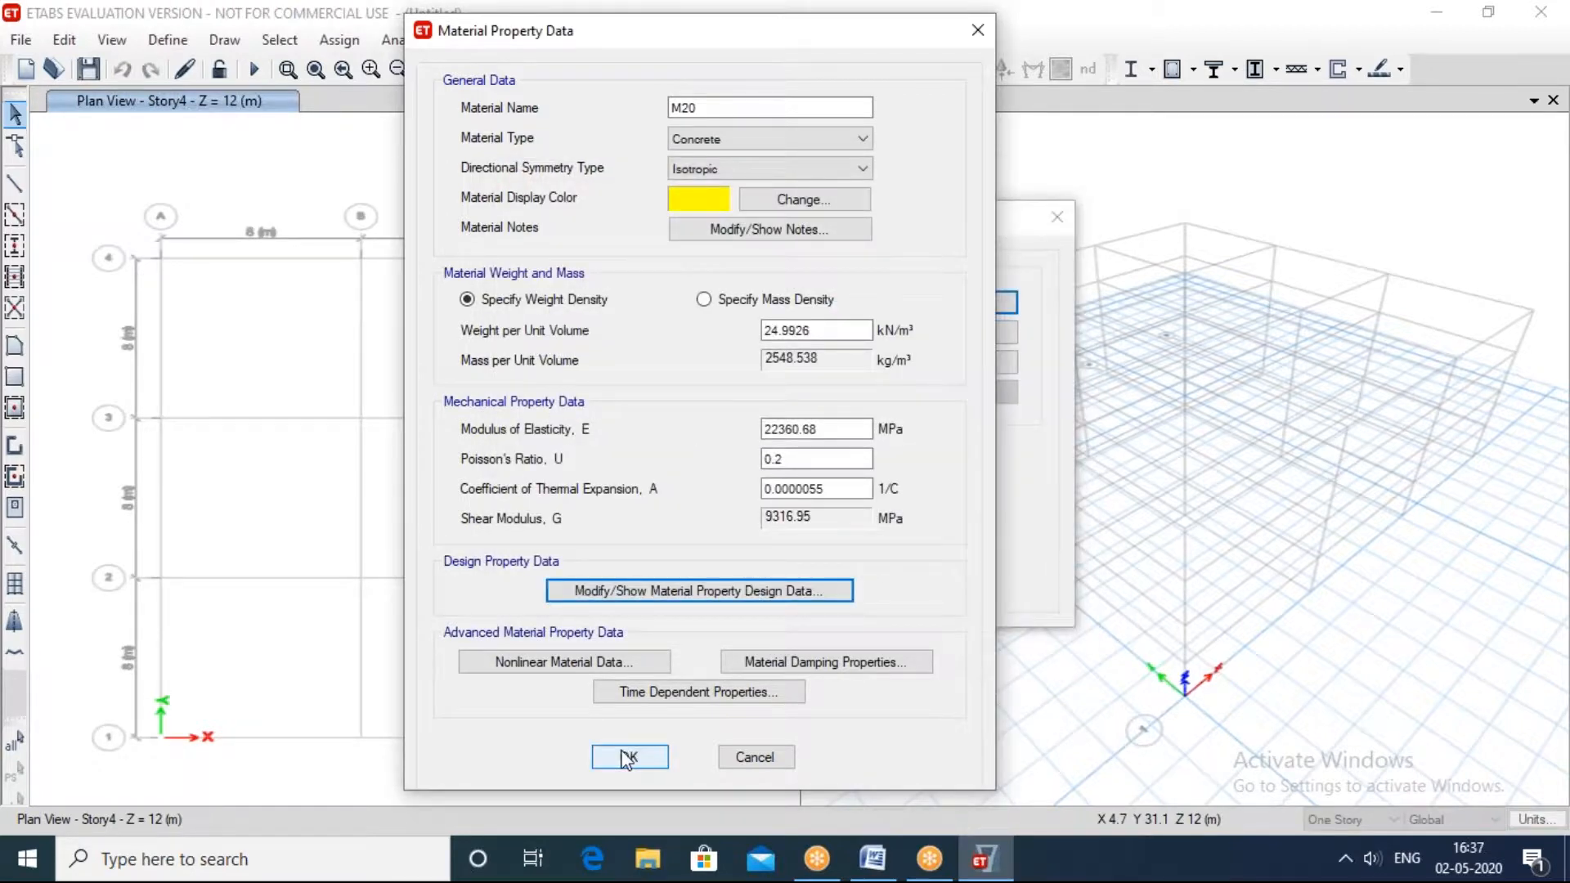
{"action": "left_click", "coordinate": [863, 140]}
{"action": "left_click", "coordinate": [826, 146]}
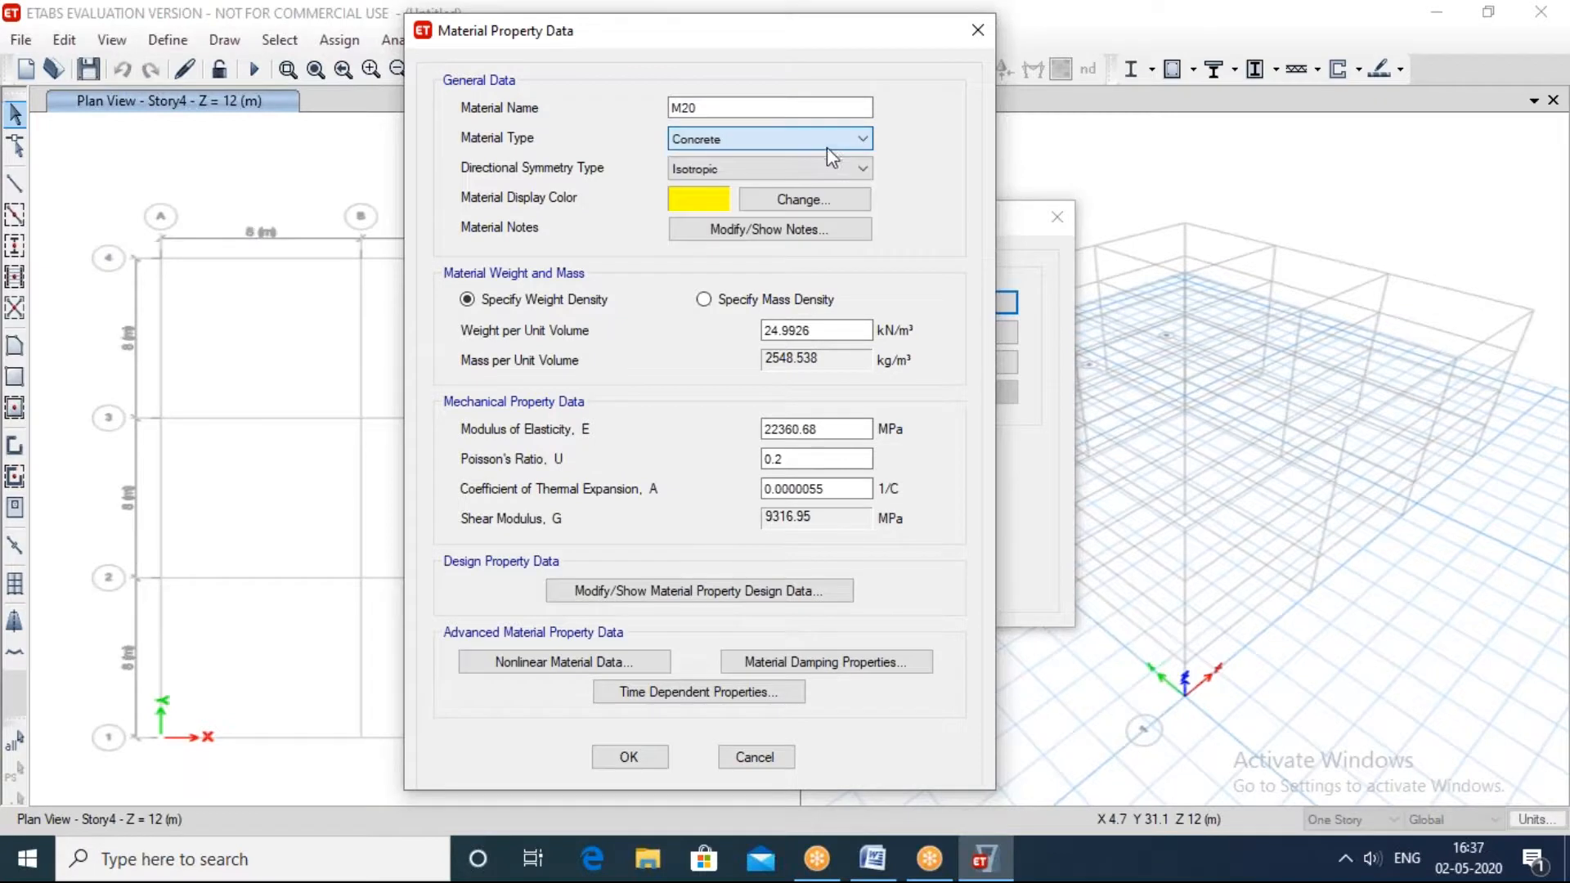
Step: Accept the M20 concrete material, recheck its property data and close the material definitions
{"action": "left_click", "coordinate": [628, 758]}
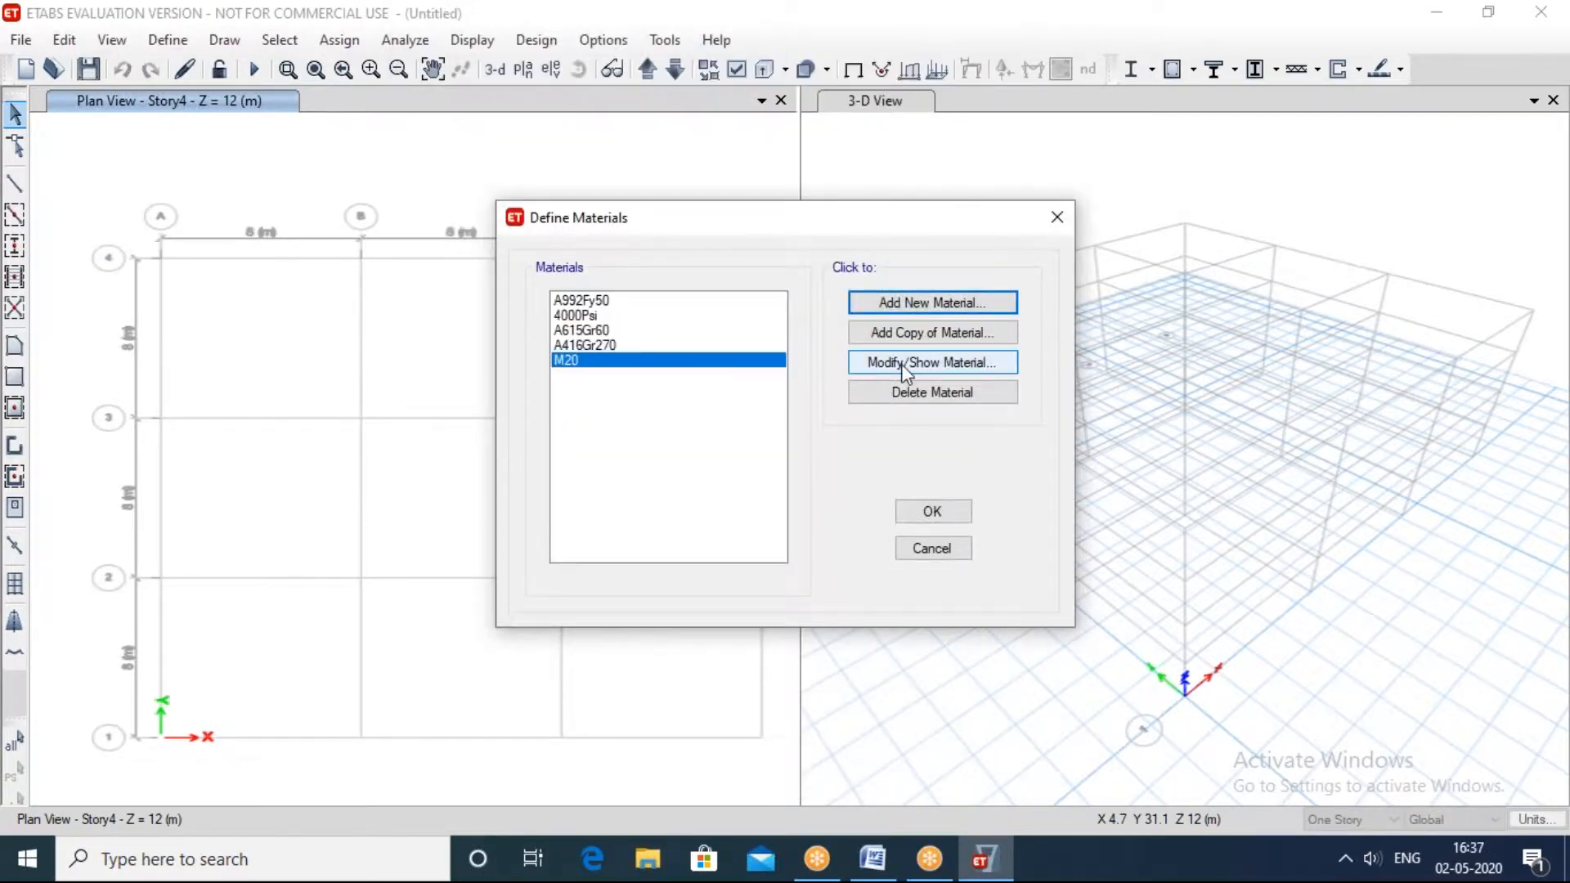
{"action": "left_click", "coordinate": [903, 369]}
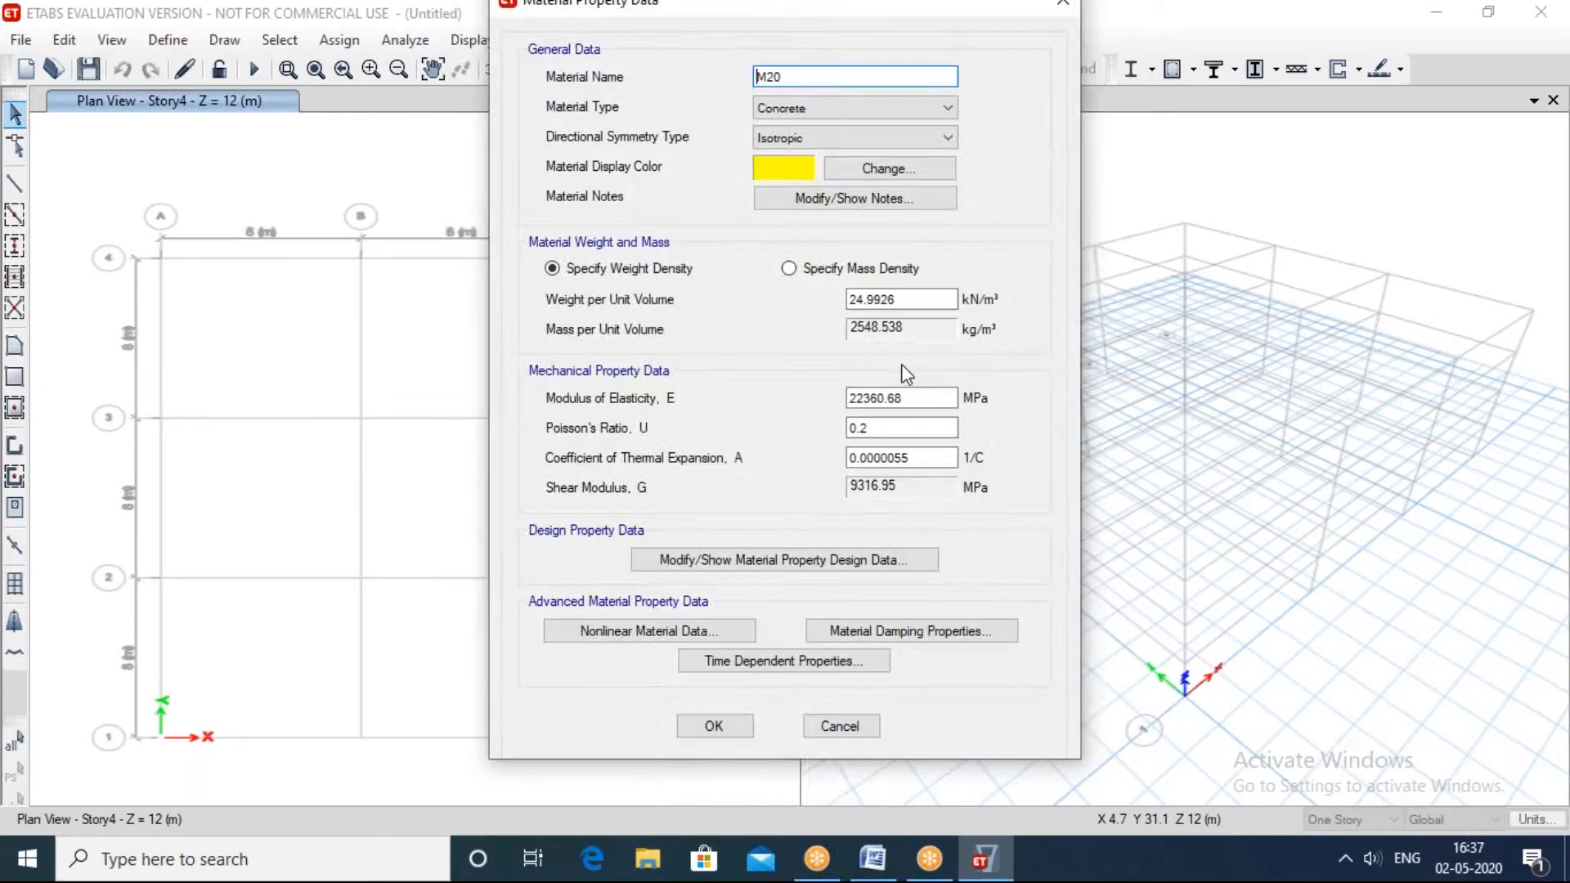
{"action": "left_click_drag", "start_coordinate": [1034, 5], "coordinate": [965, 103]}
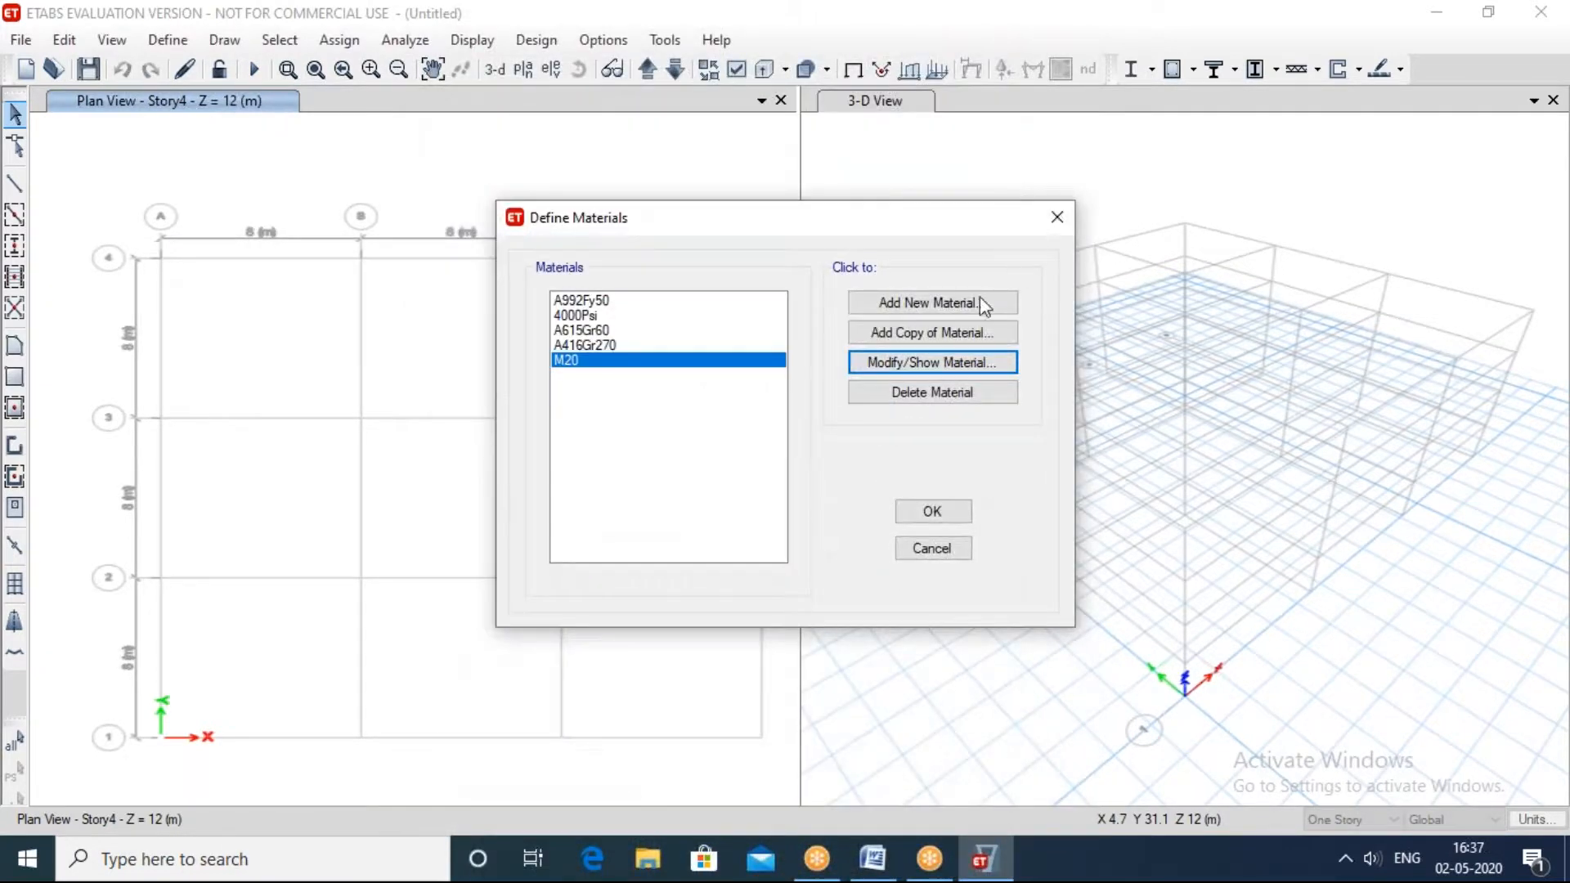
{"action": "left_click", "coordinate": [1071, 222]}
Step: Examine the depth and width settings offered for a new concrete rectangular frame section, leaving without saving it
{"action": "left_click", "coordinate": [170, 38]}
{"action": "mouse_move", "coordinate": [237, 94]}
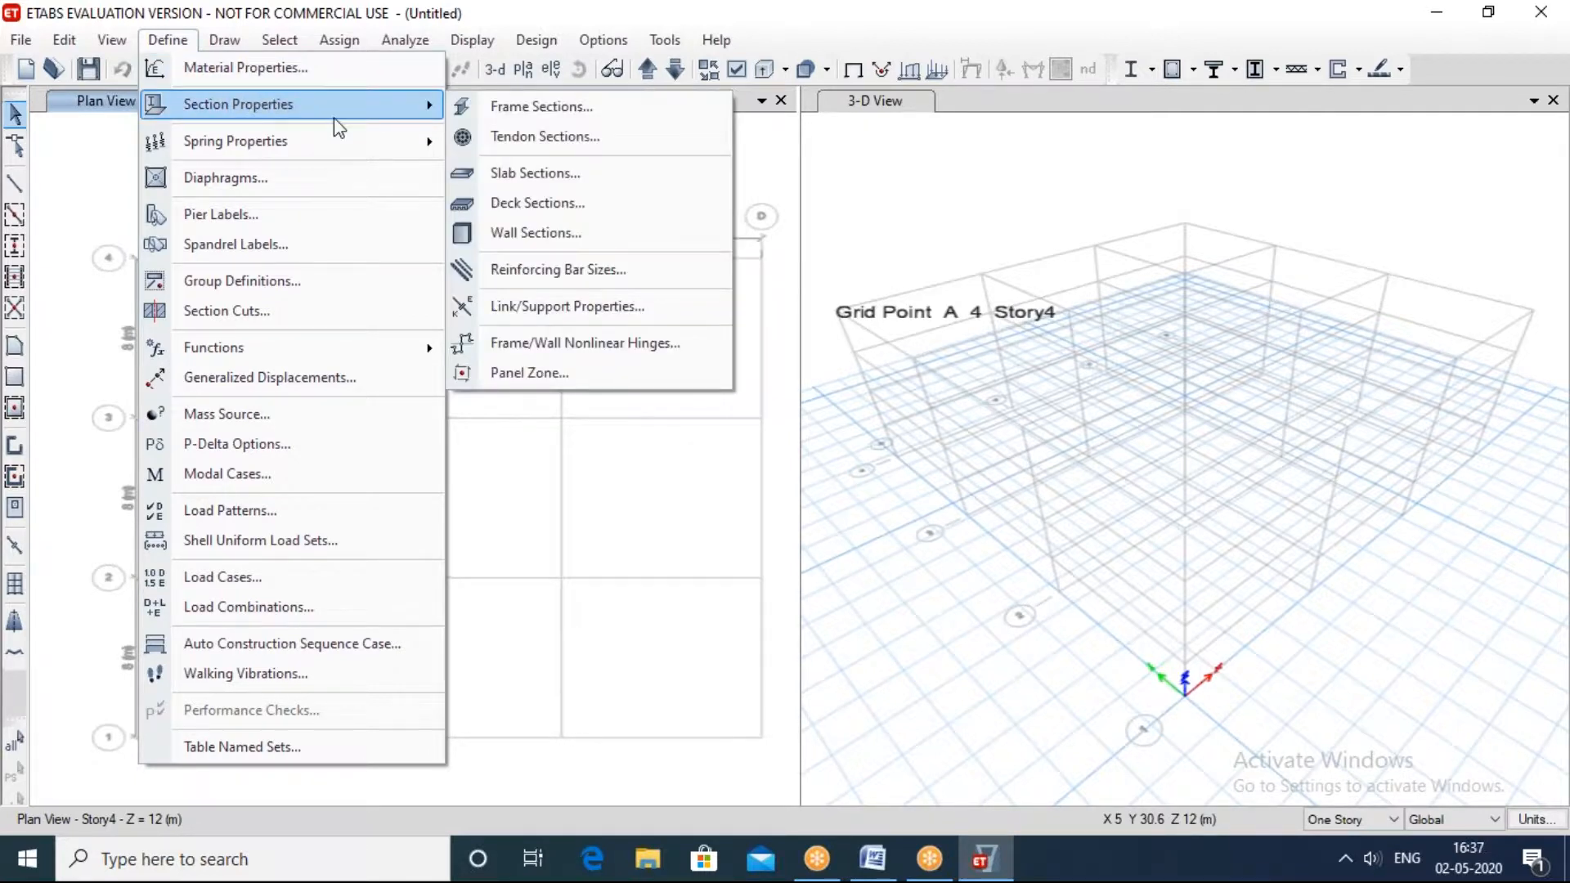
{"action": "left_click", "coordinate": [490, 108]}
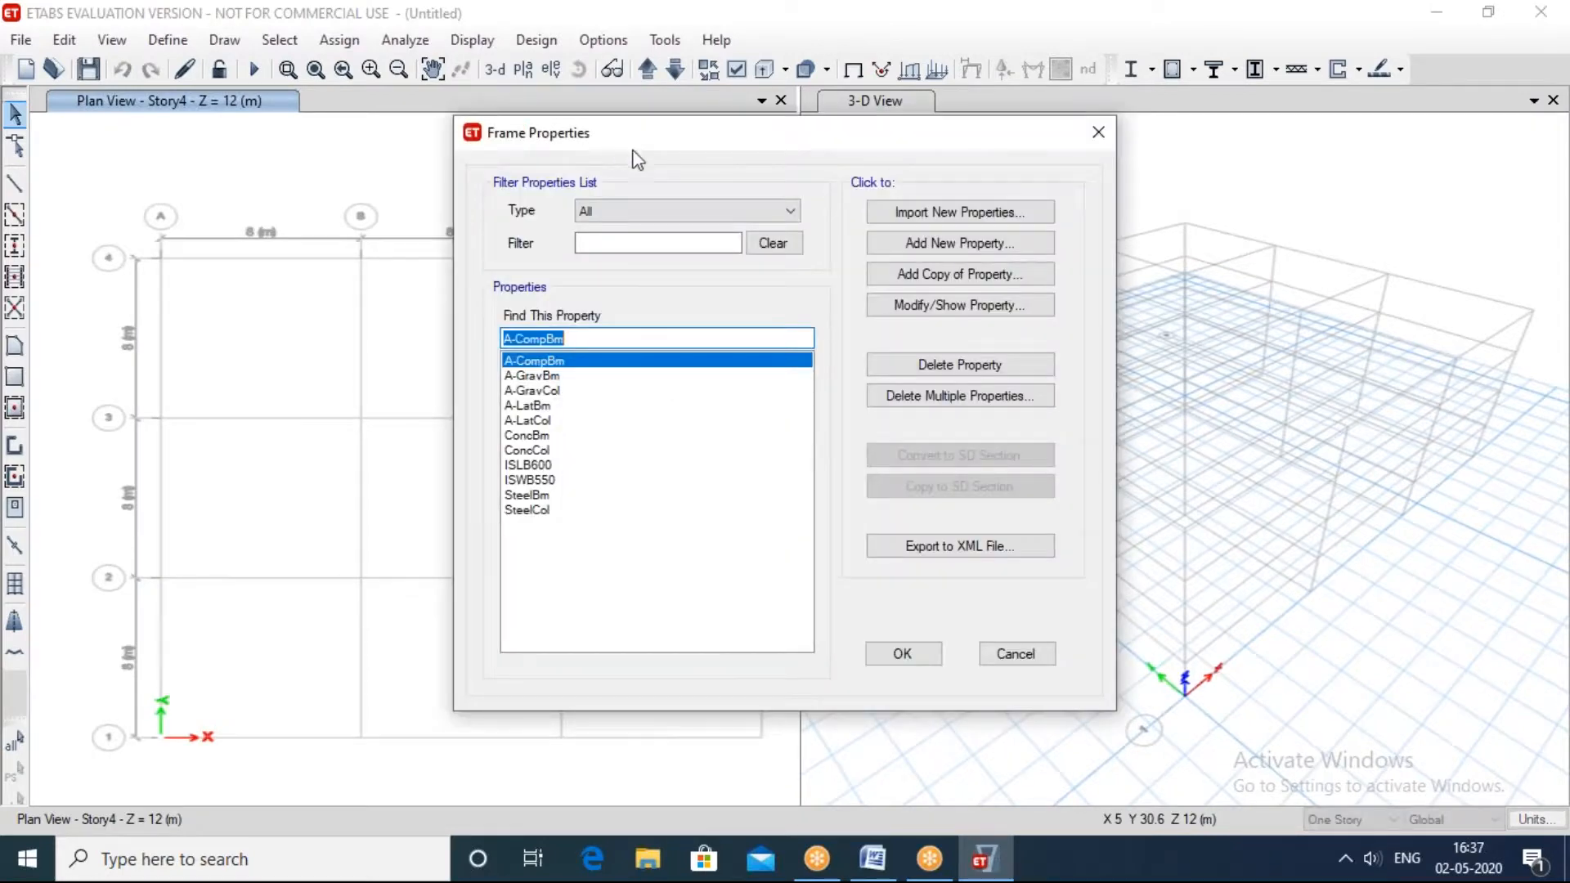
{"action": "left_click", "coordinate": [939, 245]}
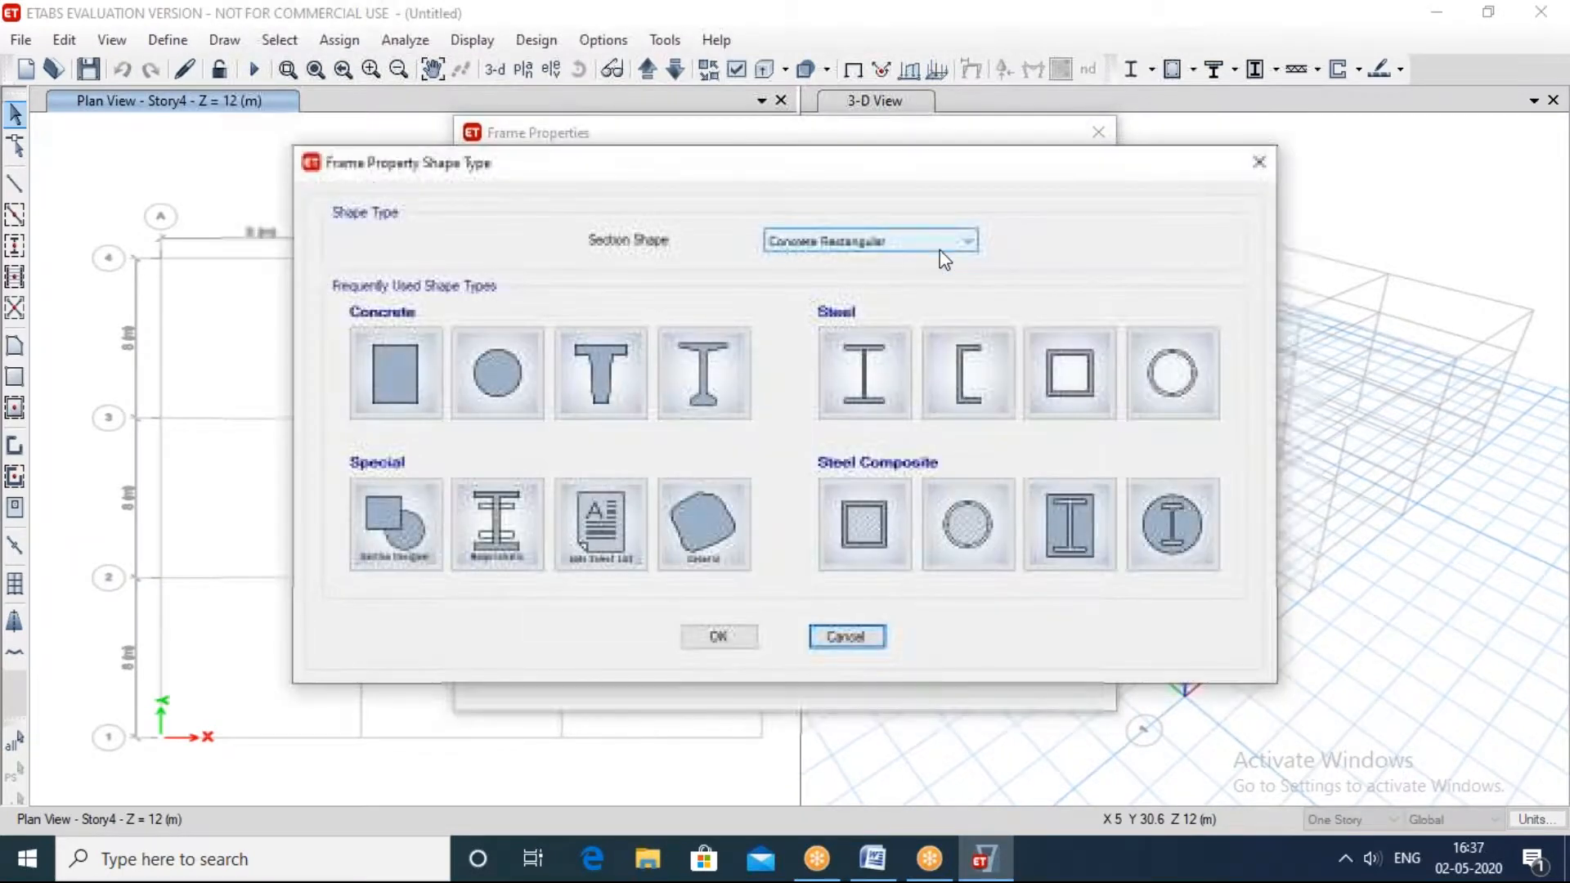
{"action": "left_click", "coordinate": [415, 341]}
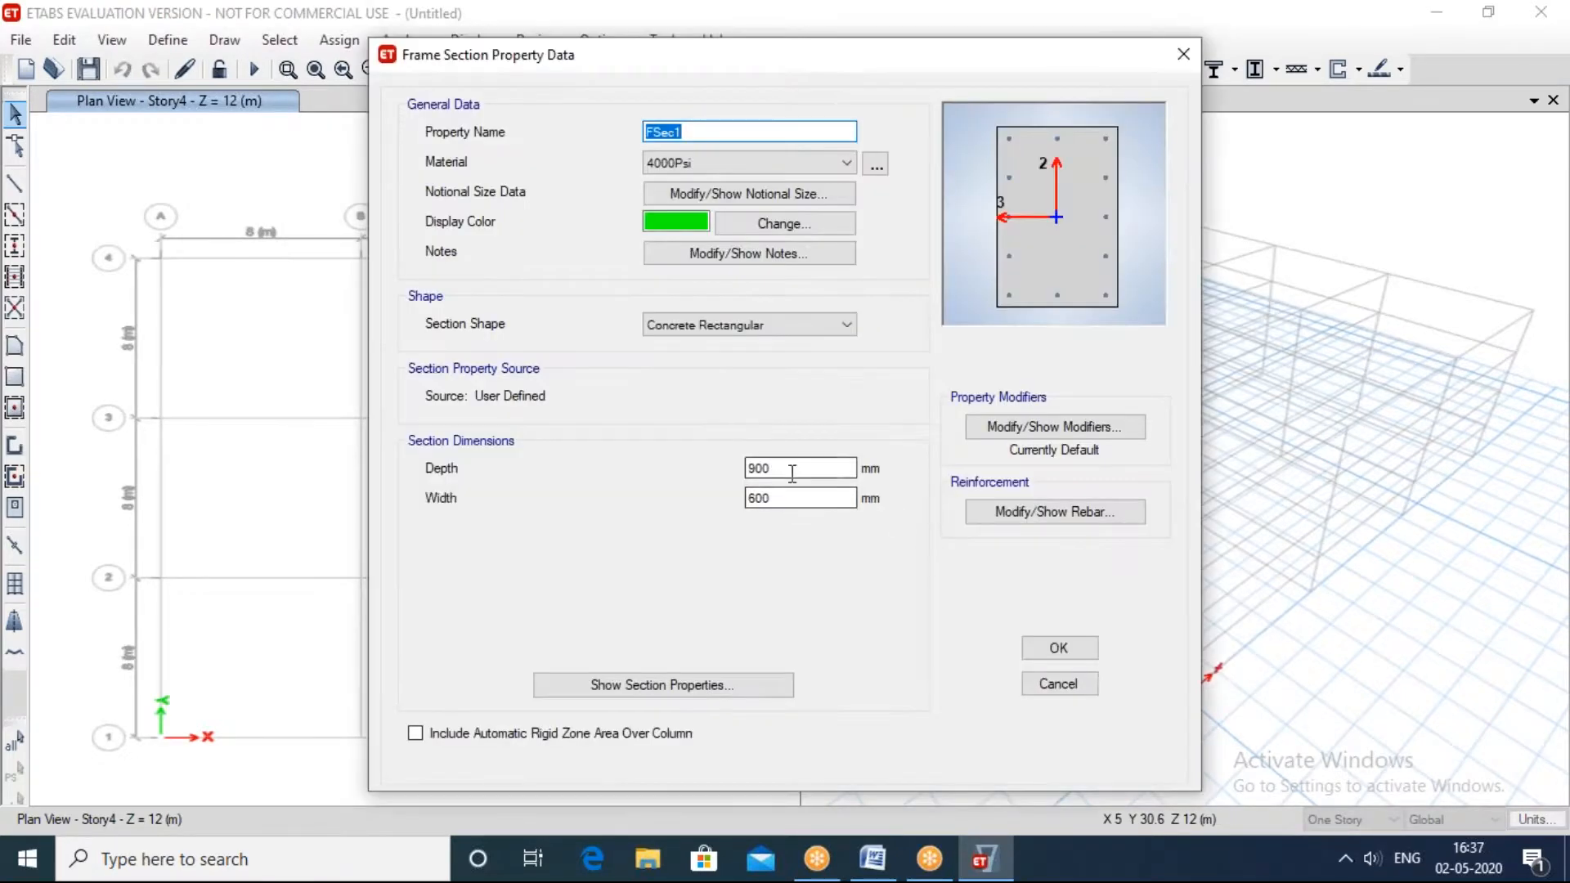
{"action": "double_click", "coordinate": [792, 467]}
{"action": "key", "text": "Tab"}
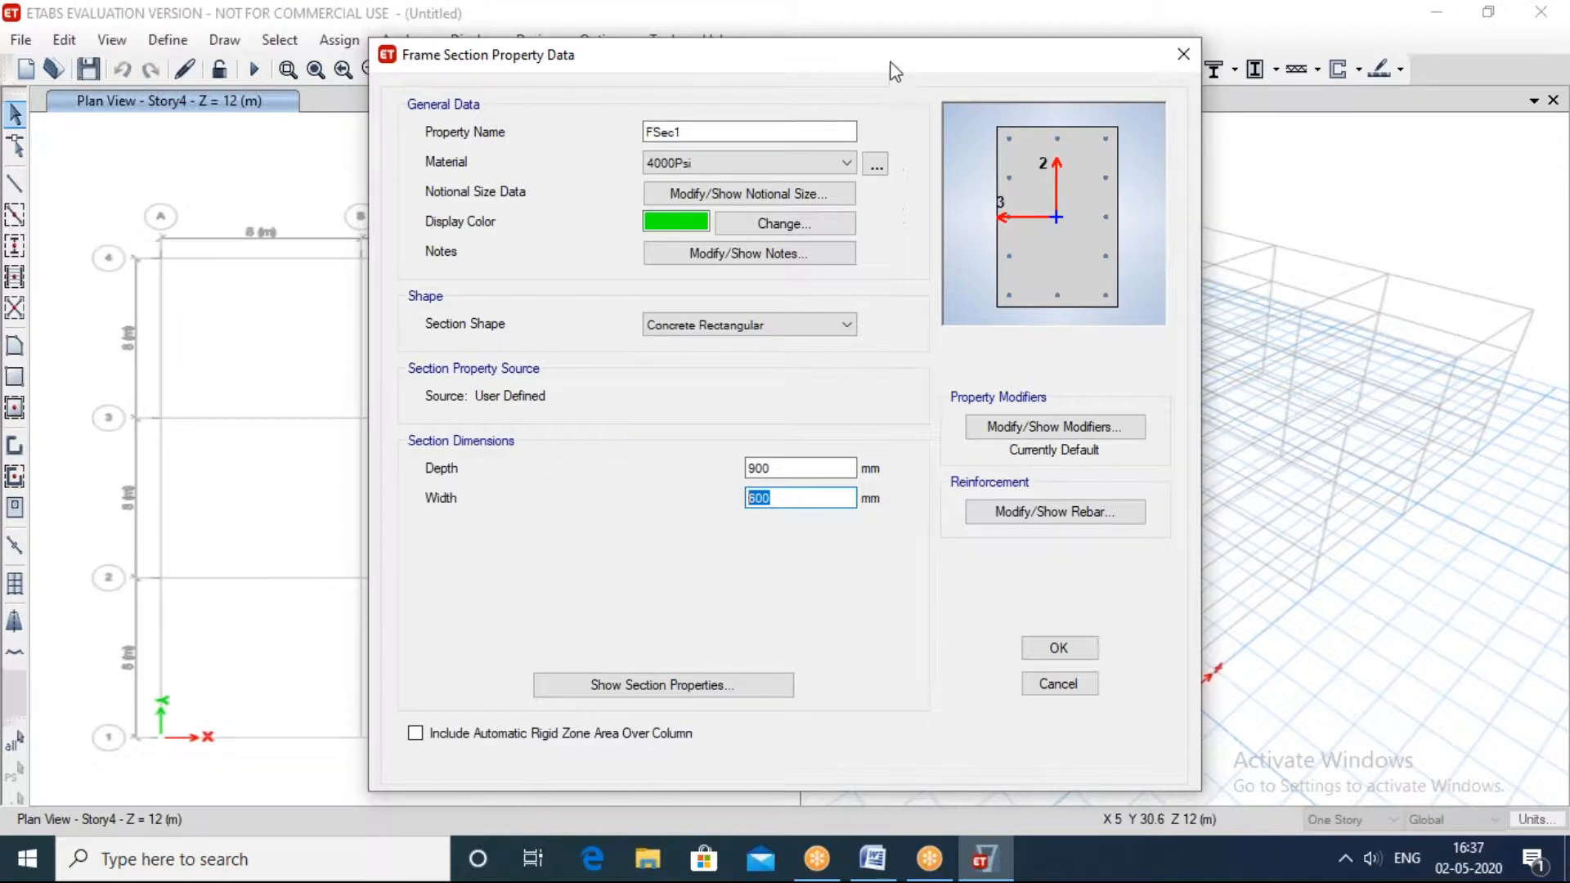
{"action": "left_click_drag", "start_coordinate": [887, 57], "coordinate": [760, 86]}
{"action": "left_click", "coordinate": [1056, 82]}
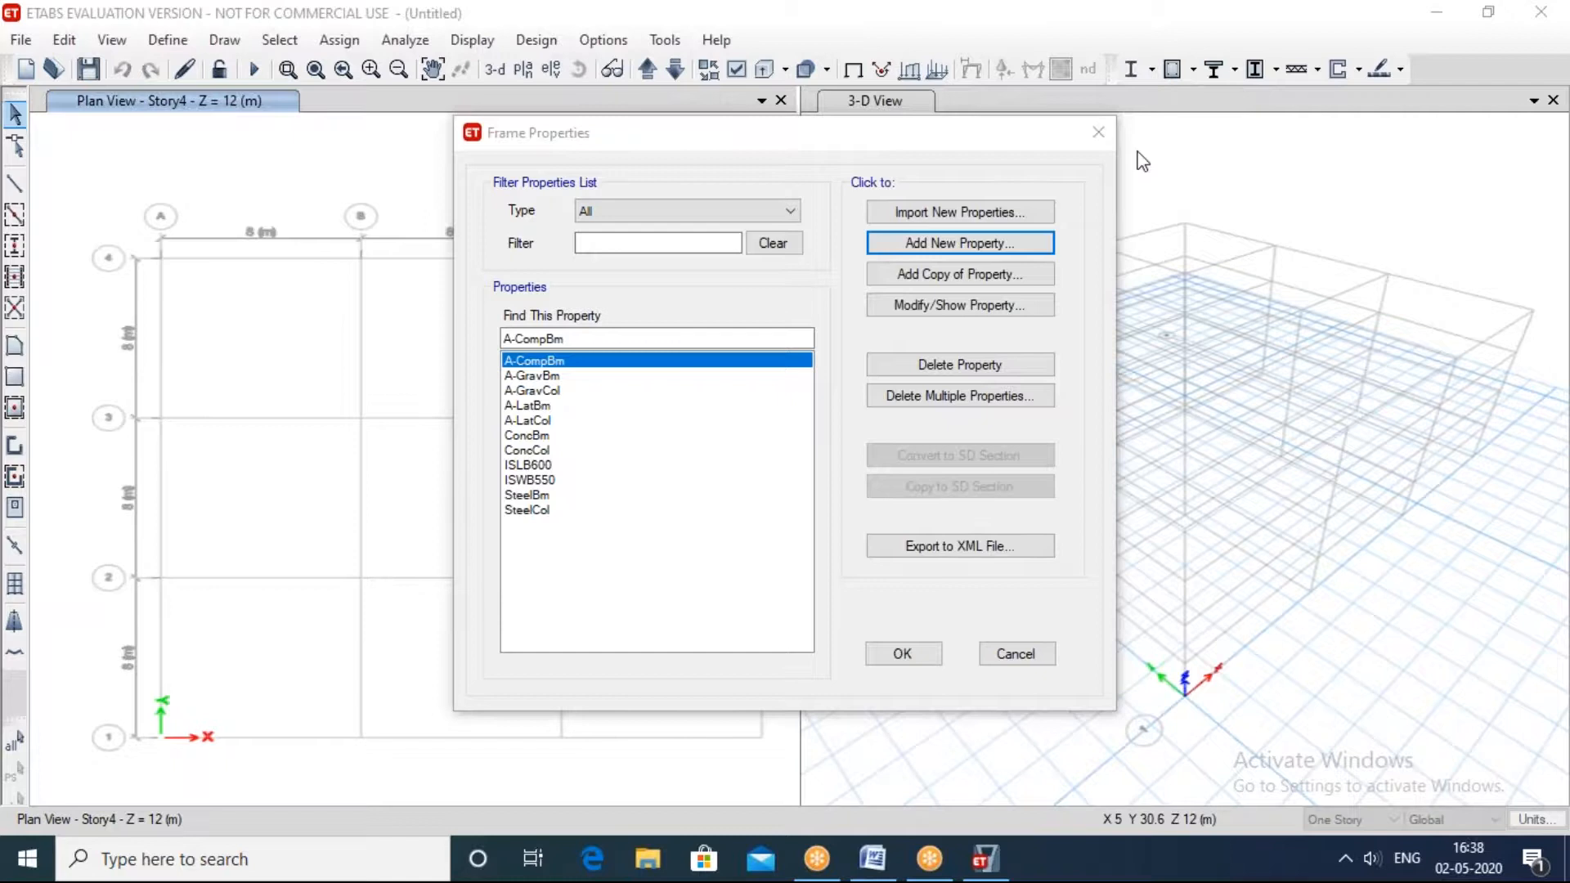
{"action": "left_click", "coordinate": [1098, 131]}
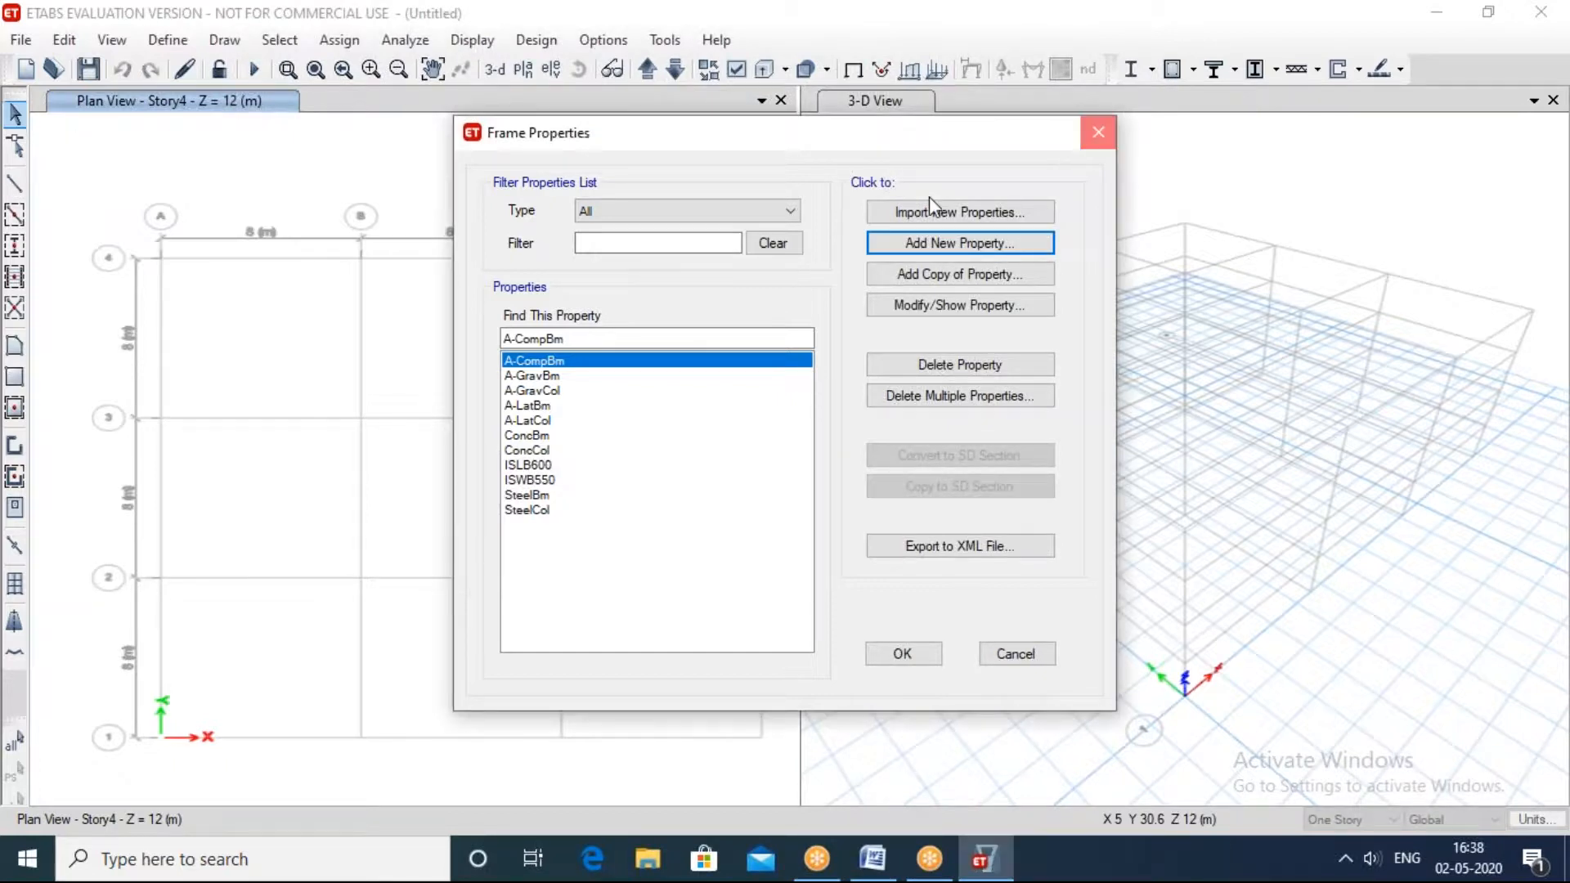
Step: Review the frame property type filter and the diameter setting of a new concrete circular section, leaving without saving it
{"action": "left_click", "coordinate": [174, 40]}
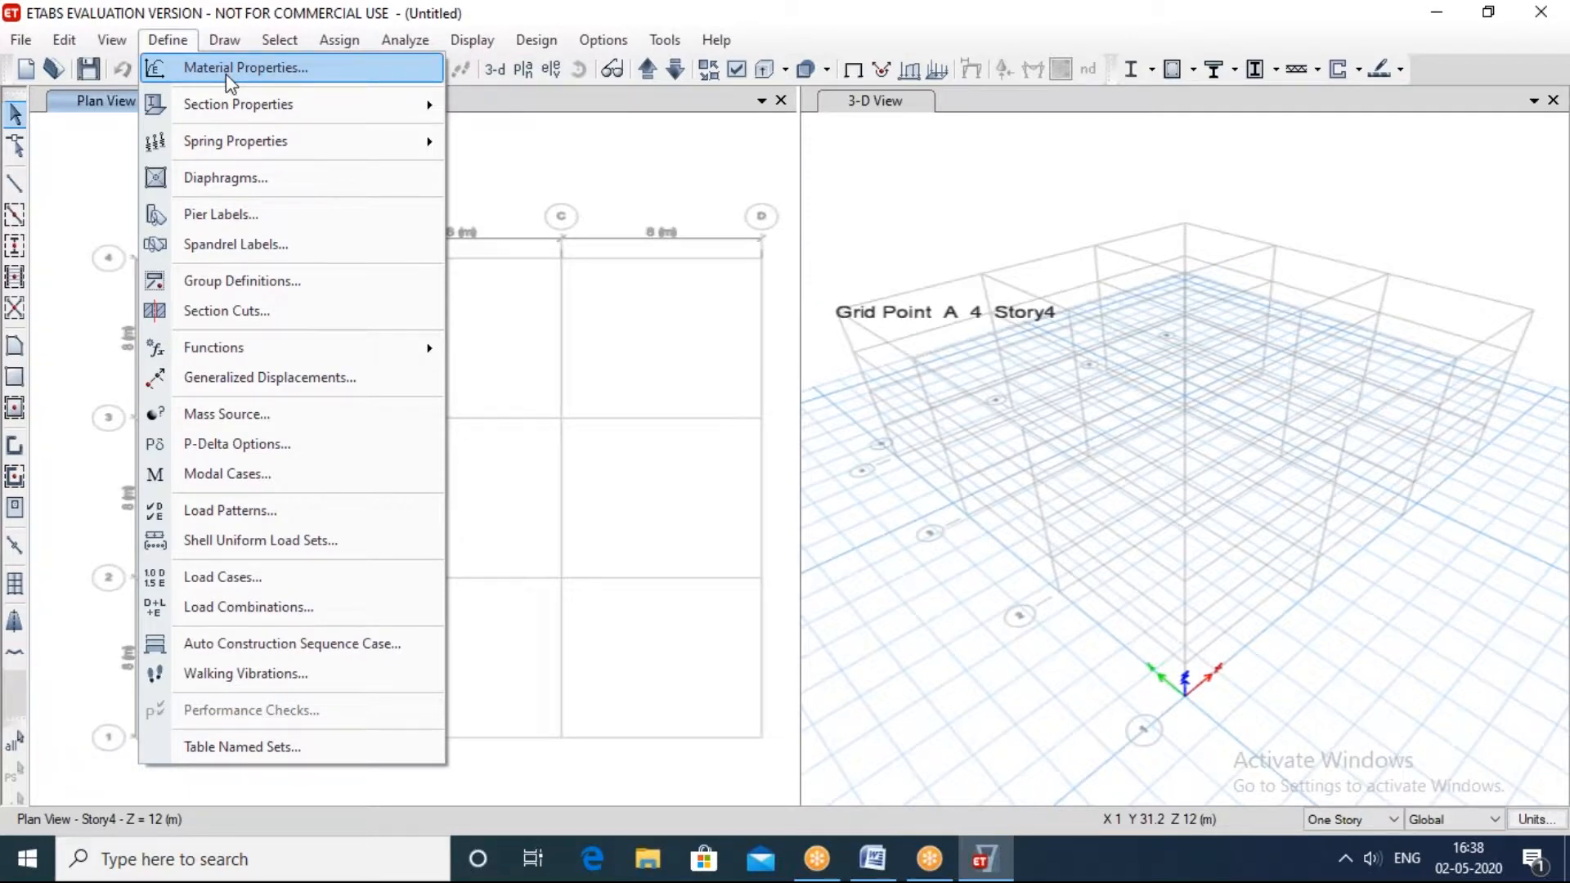
{"action": "left_click", "coordinate": [168, 40]}
{"action": "left_click", "coordinate": [168, 40]}
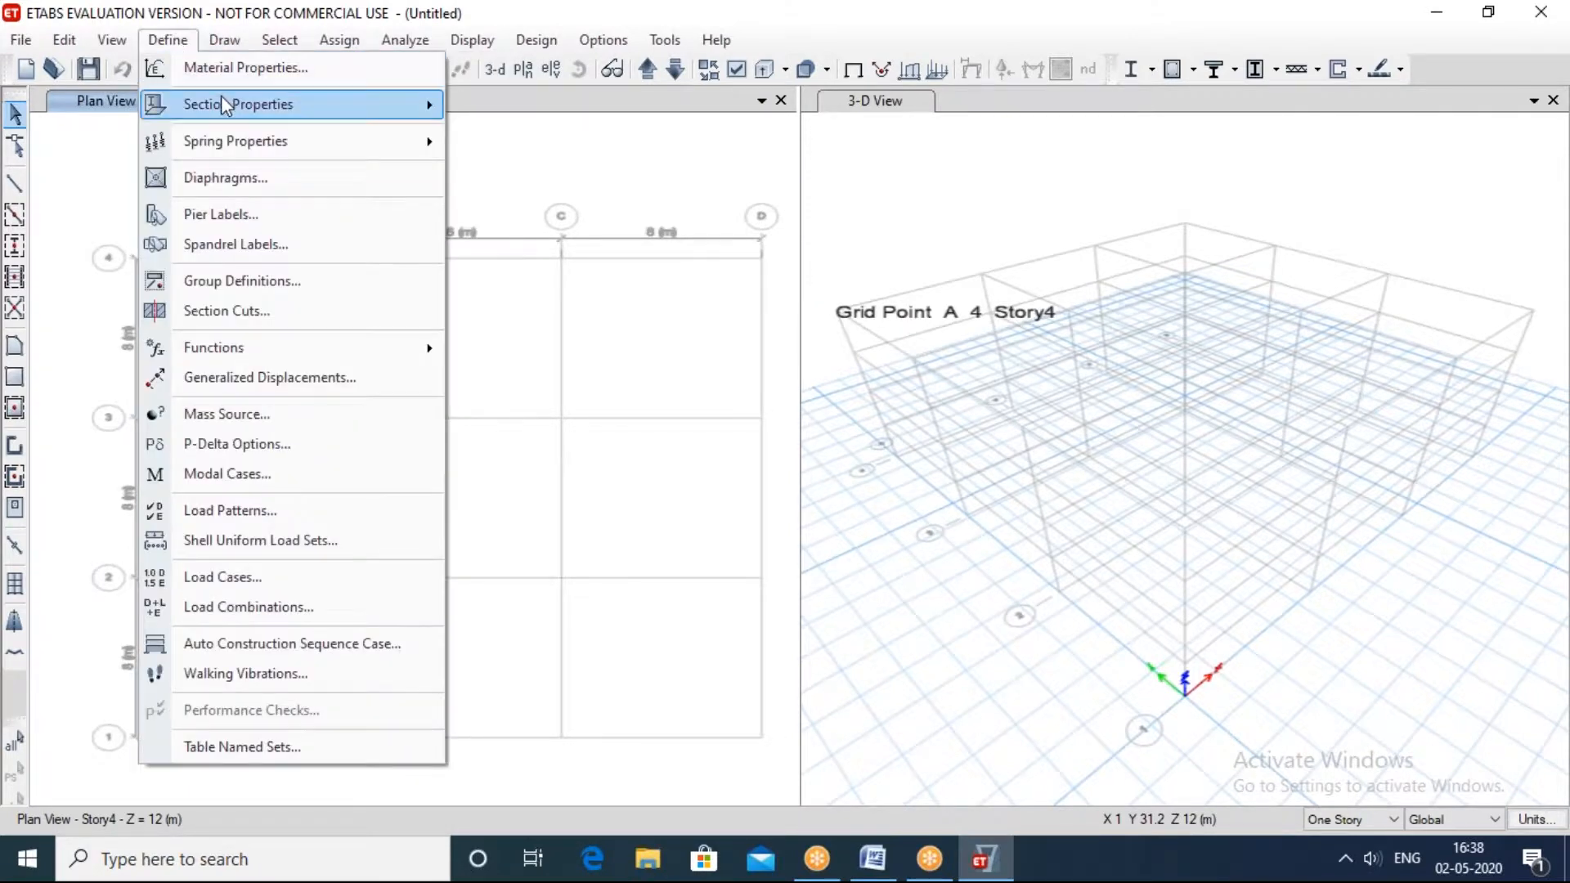
{"action": "mouse_move", "coordinate": [286, 106]}
{"action": "left_click", "coordinate": [515, 108]}
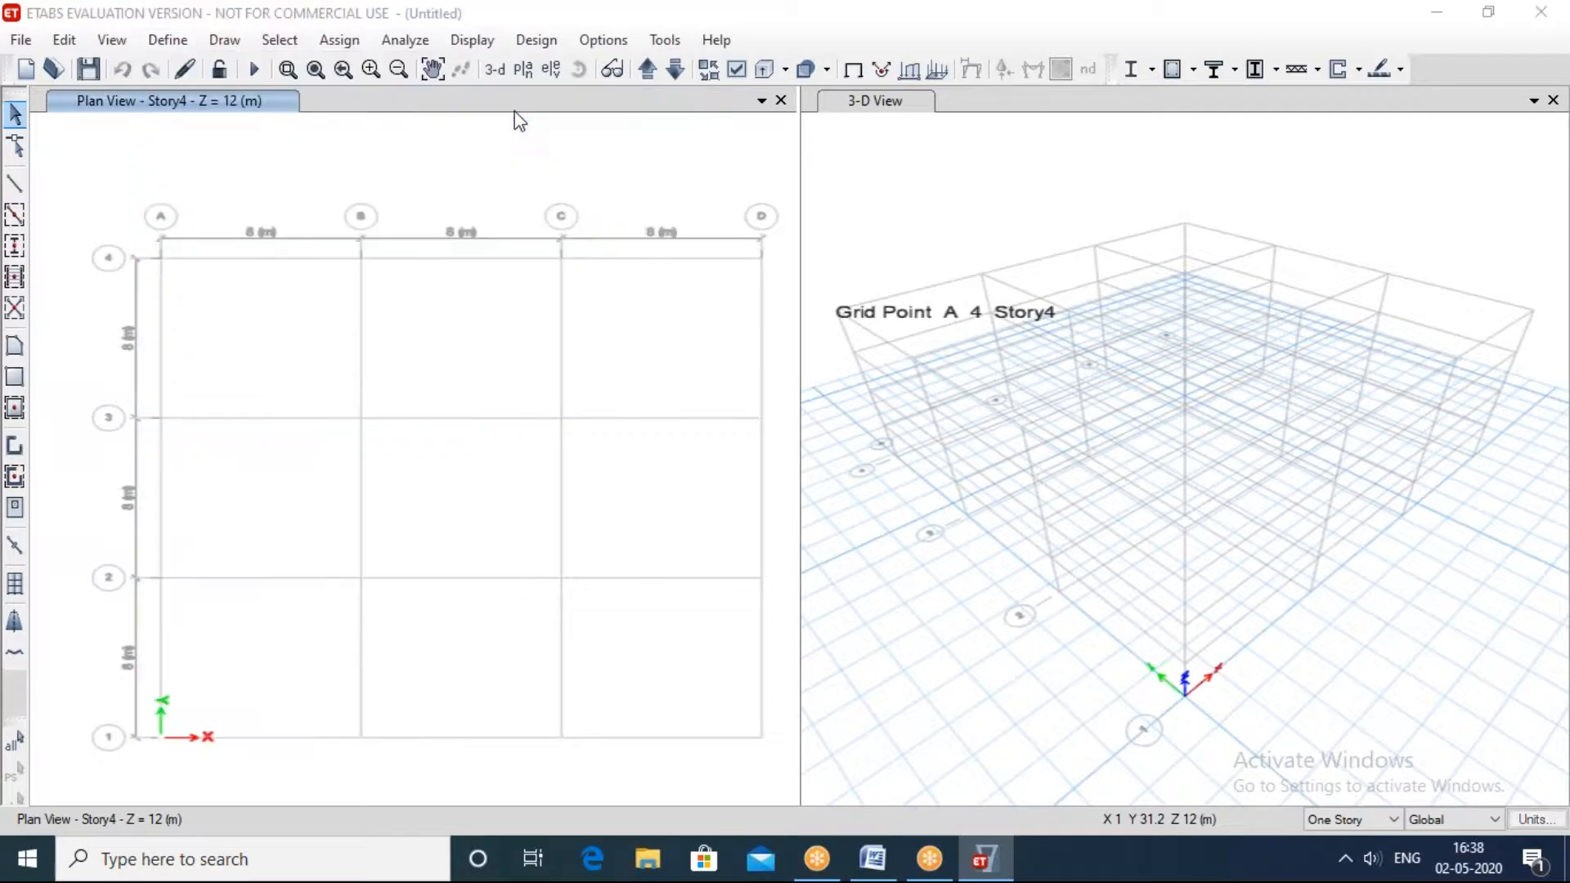
{"action": "left_click", "coordinate": [639, 212]}
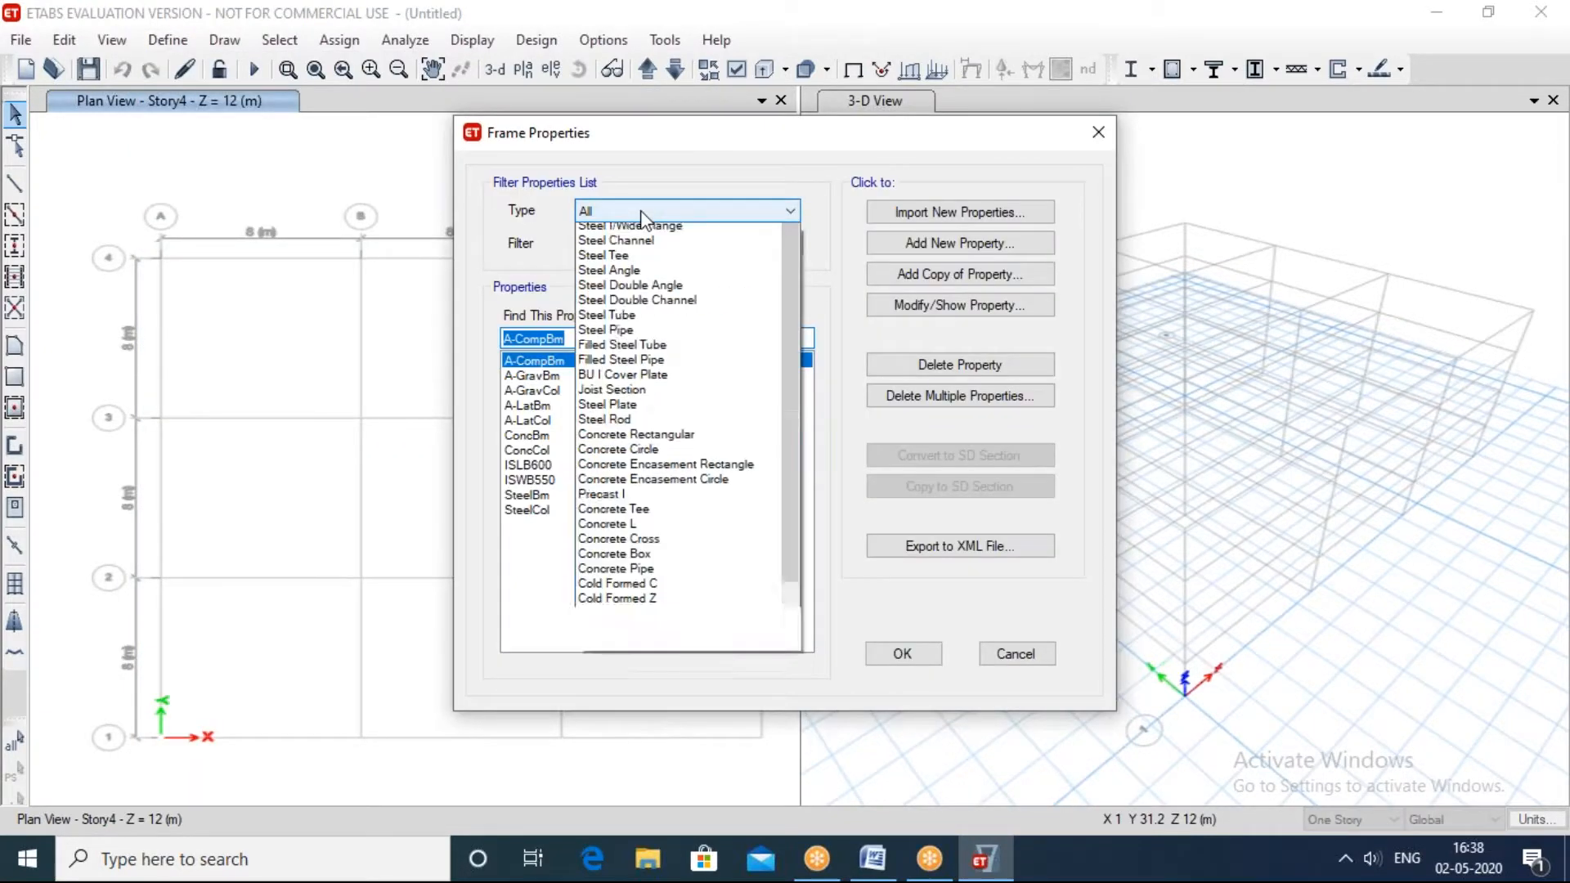
{"action": "left_click", "coordinate": [626, 232]}
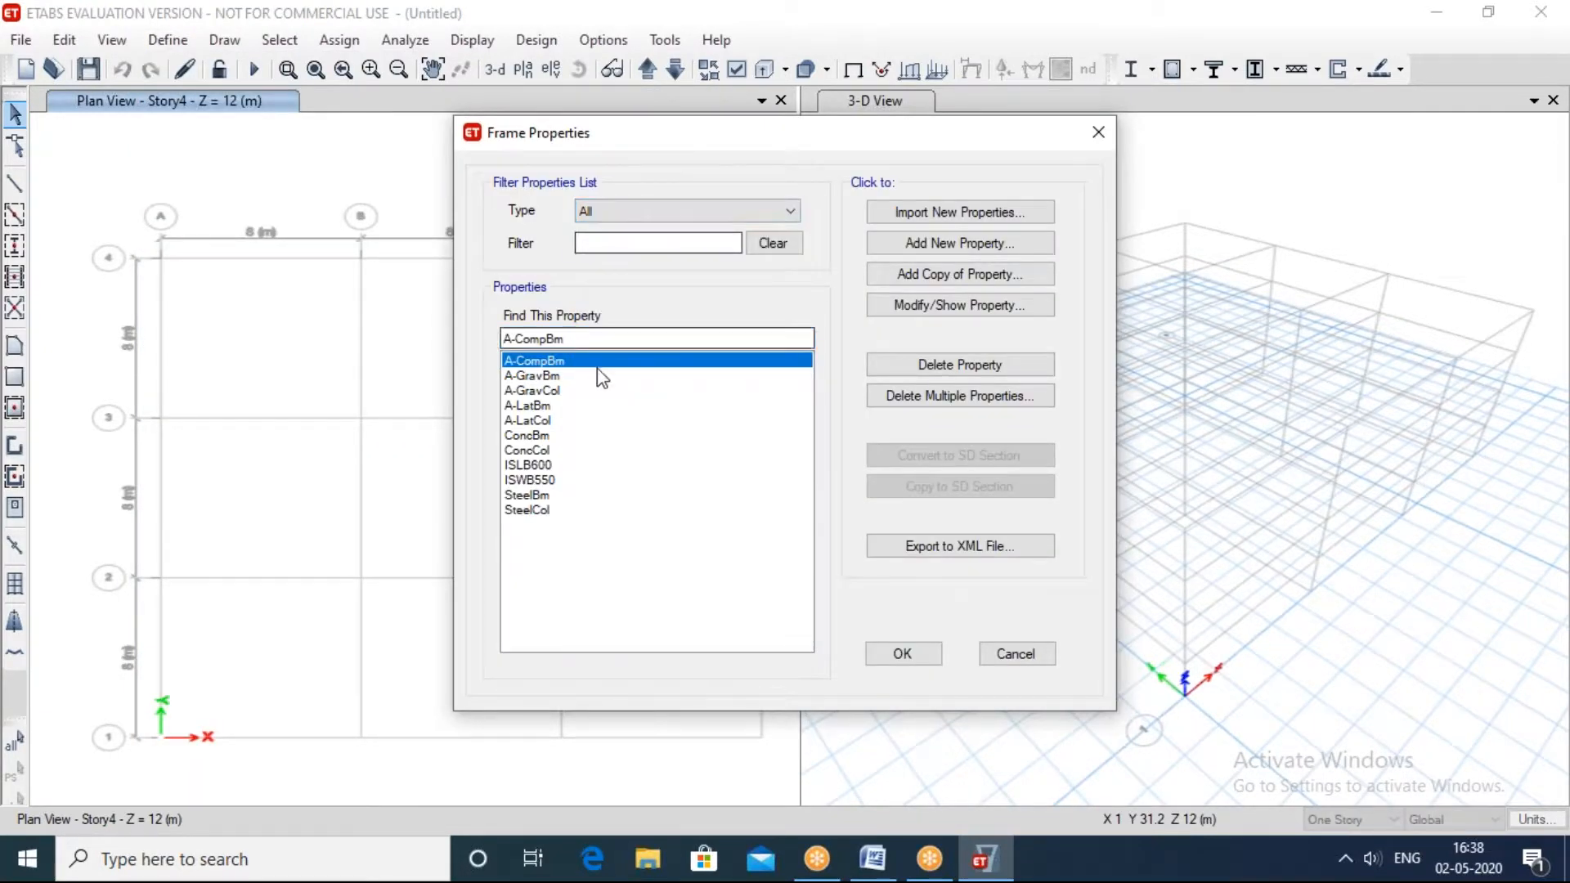
{"action": "left_click", "coordinate": [928, 244]}
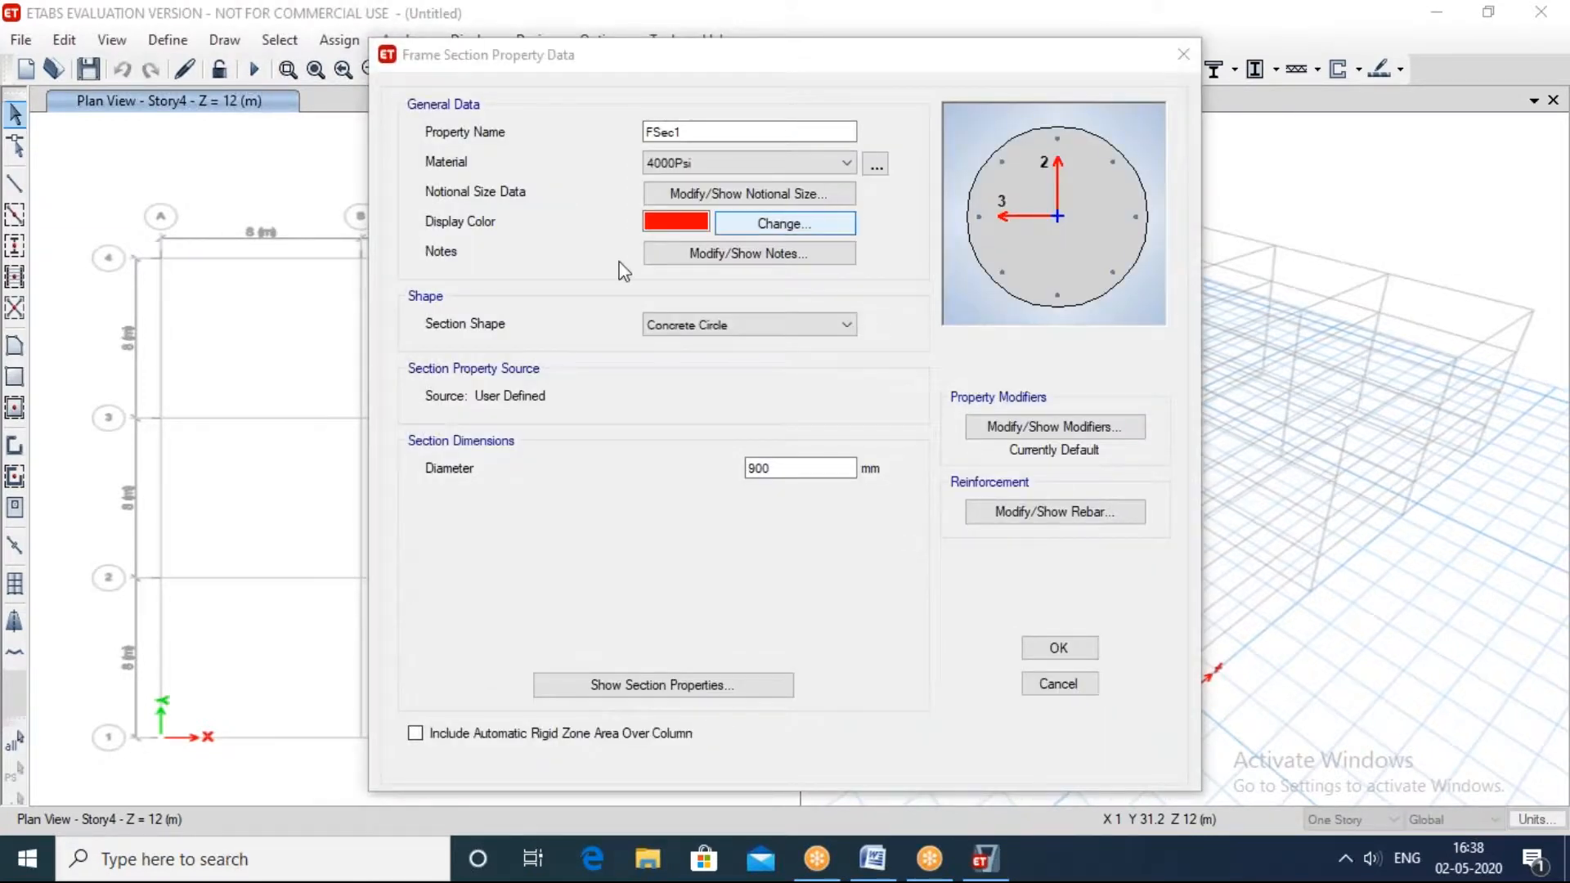
{"action": "double_click", "coordinate": [788, 467]}
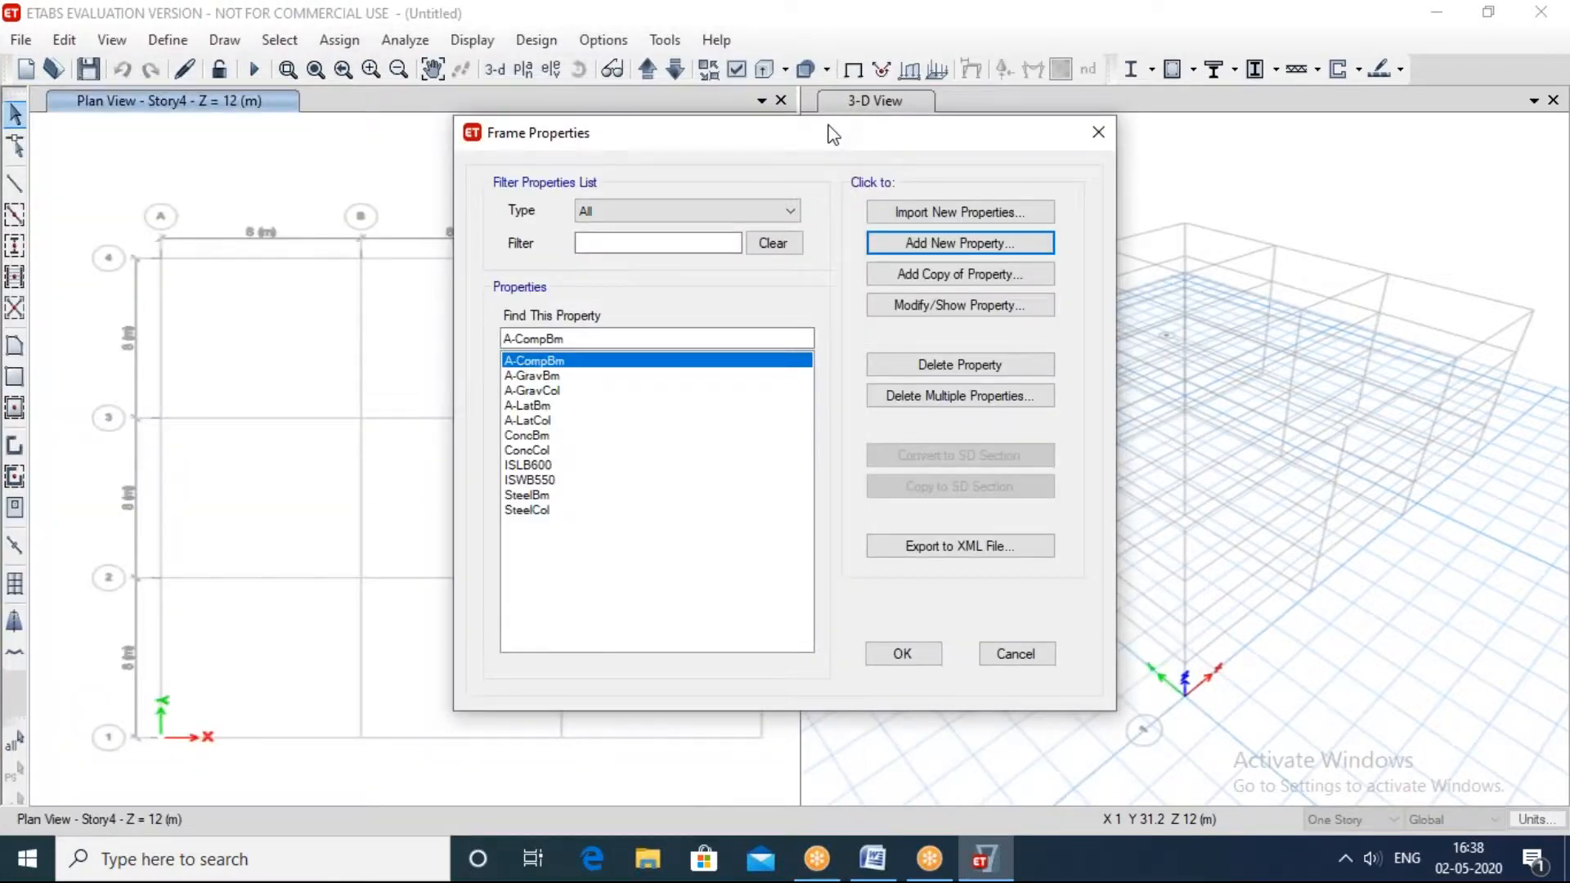
{"action": "left_click", "coordinate": [1098, 139]}
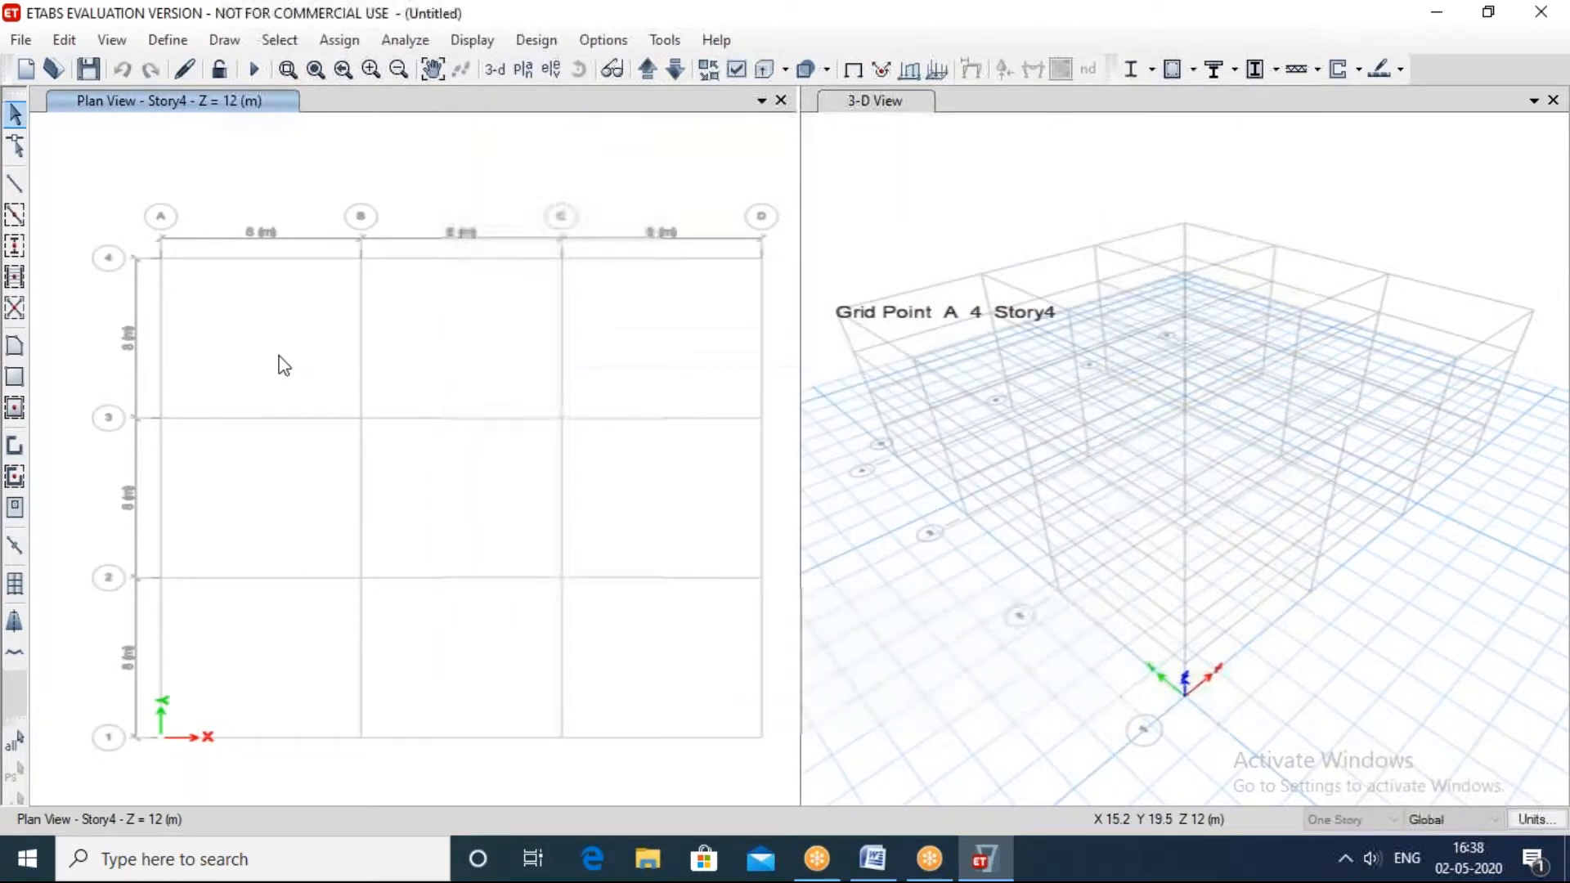
Step: Review the section properties available for quick-drawing beams, including the concrete and steel sections
{"action": "left_click", "coordinate": [14, 216]}
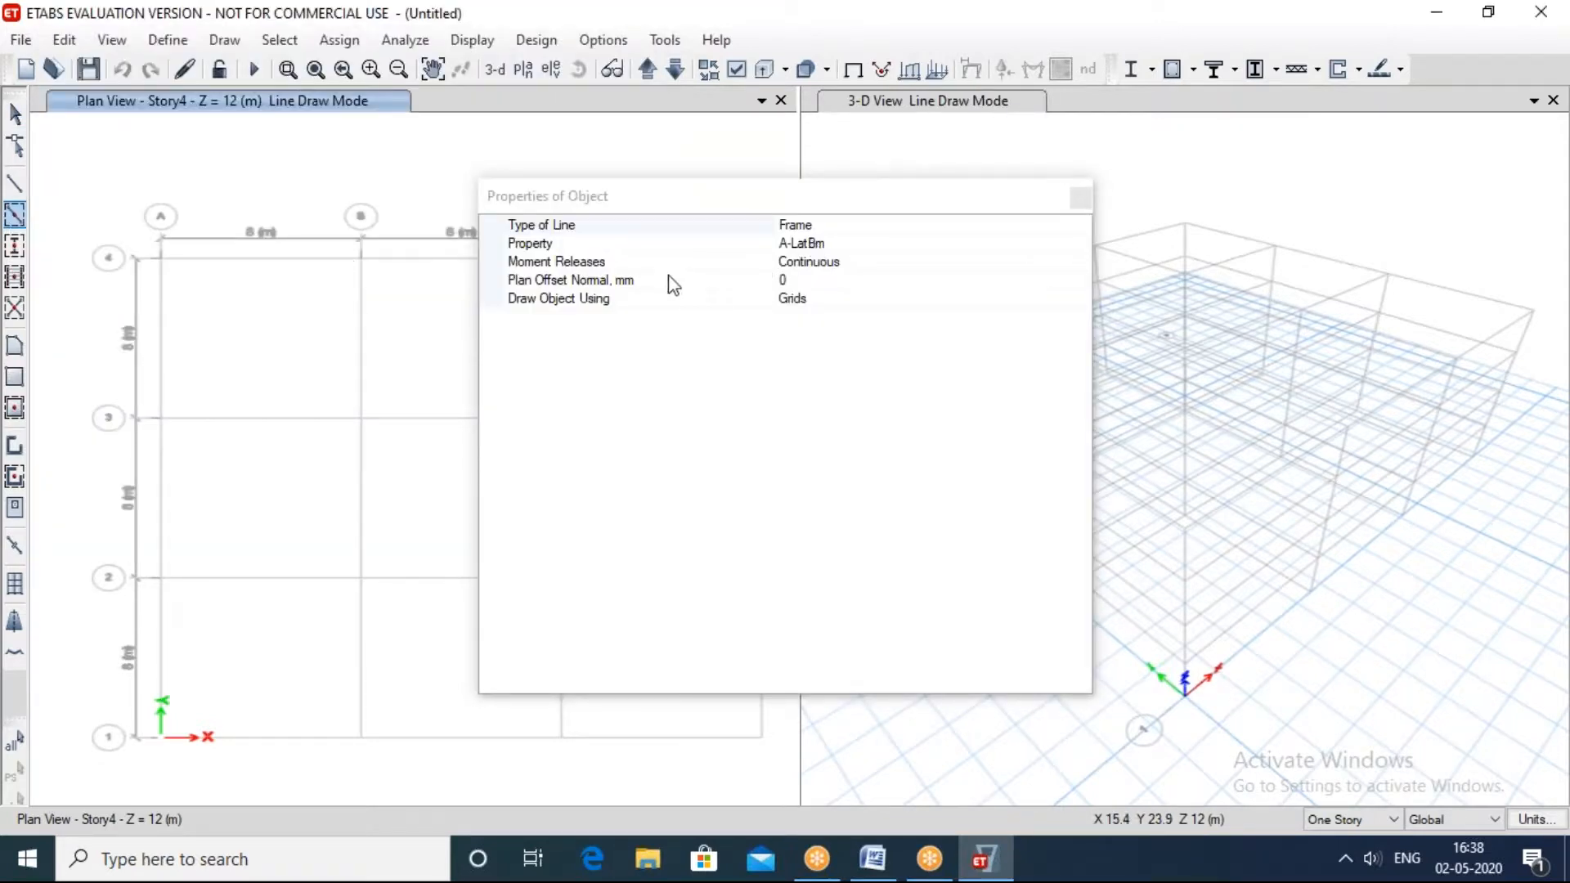
{"action": "left_click", "coordinate": [550, 245]}
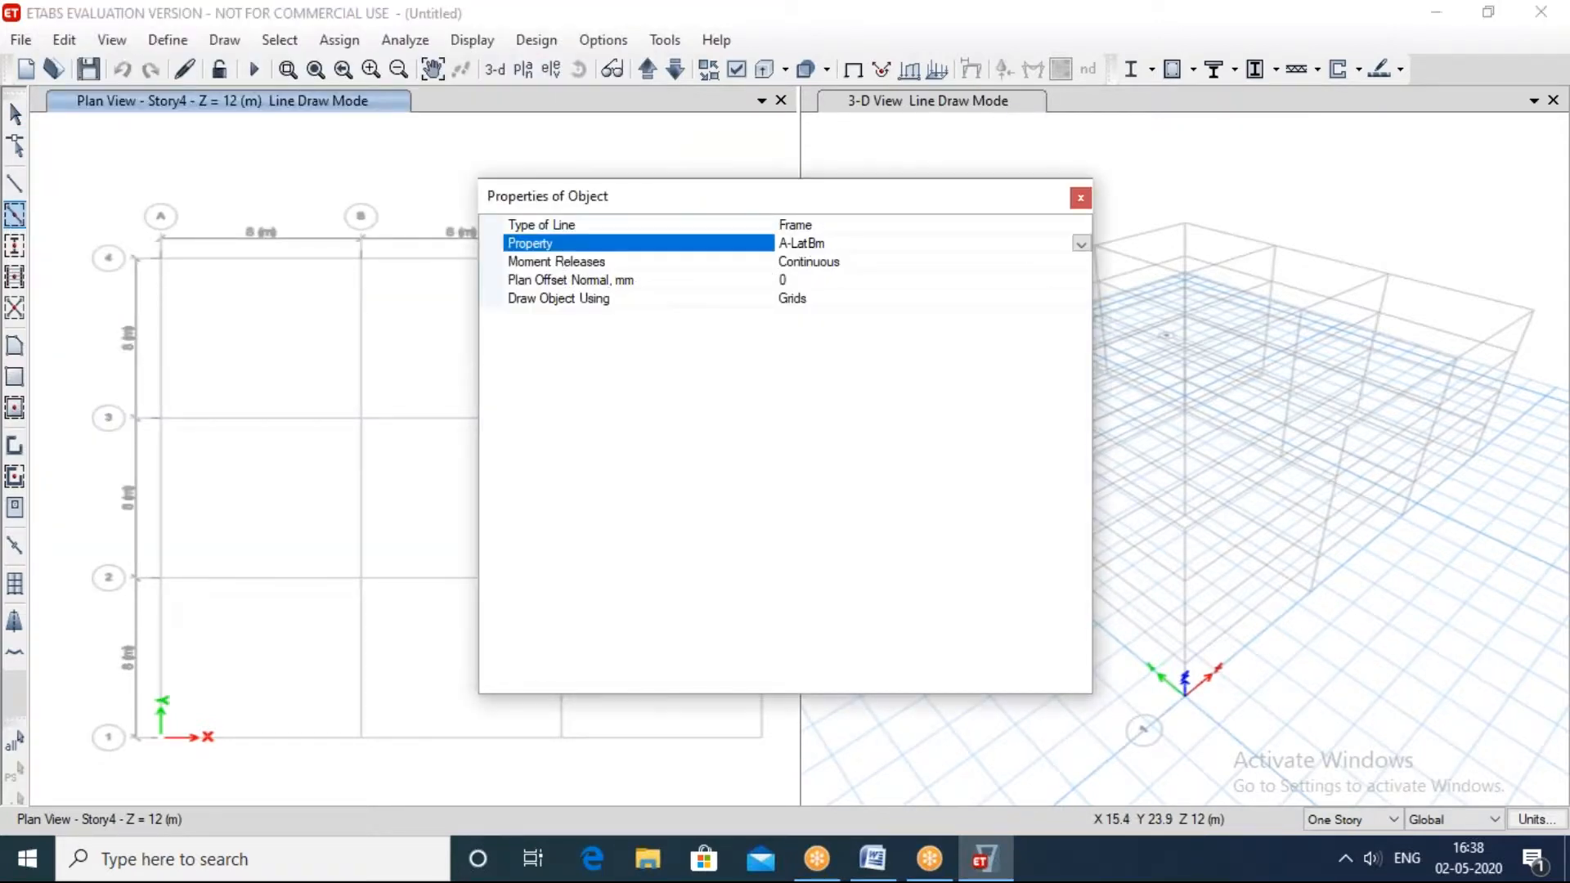
{"action": "left_click", "coordinate": [1081, 243]}
{"action": "left_click_drag", "start_coordinate": [1077, 297], "coordinate": [1080, 350]}
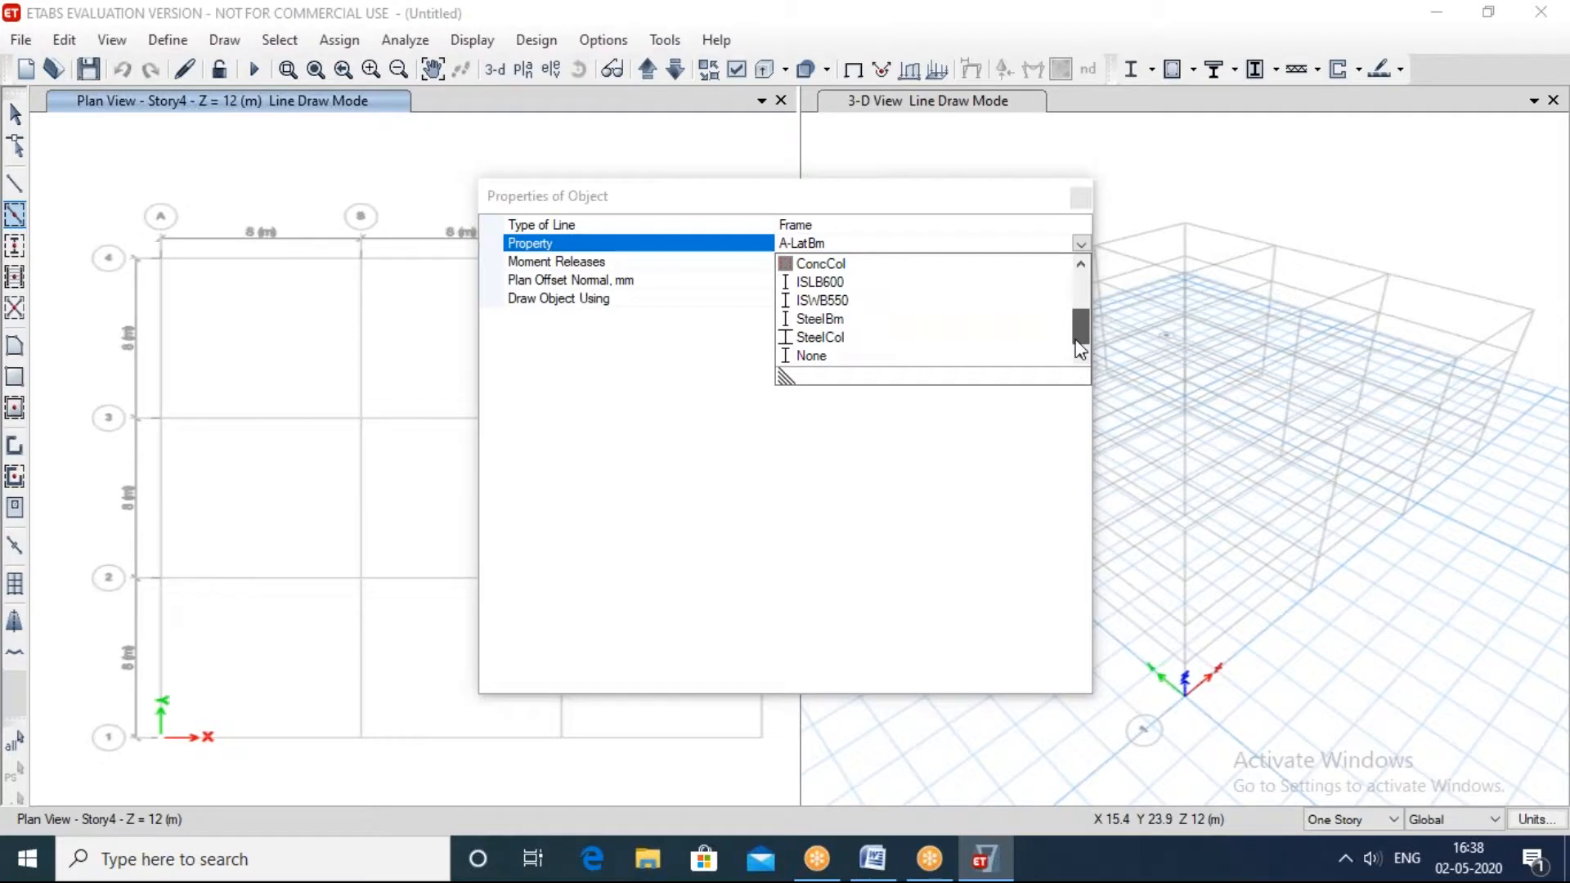
{"action": "left_click", "coordinate": [1081, 200]}
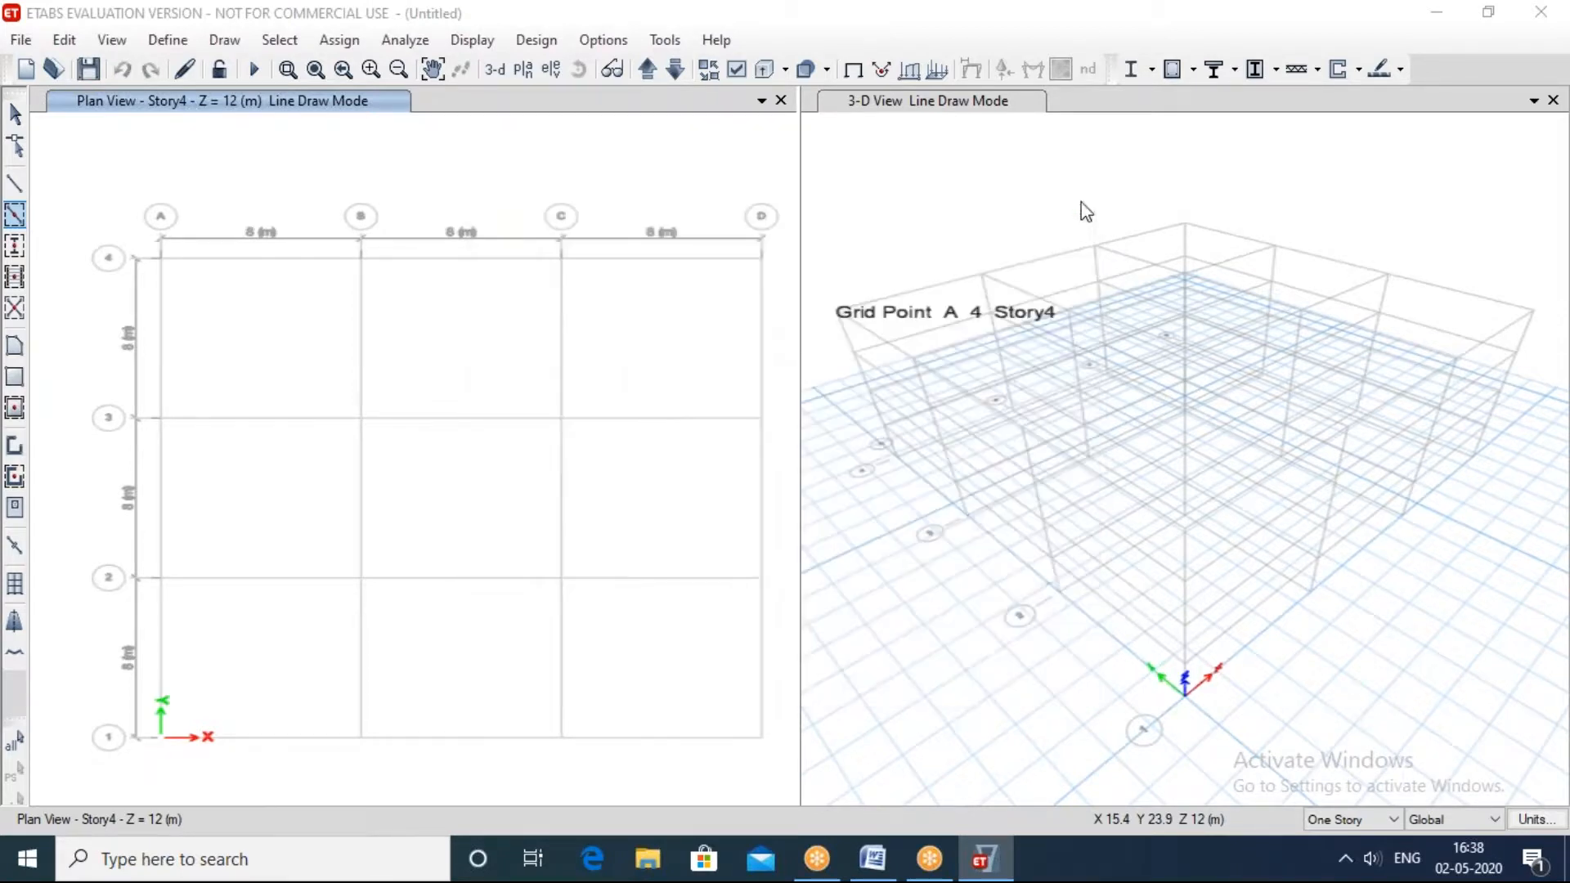
Step: Review the section properties available for quick-drawing columns, through to the ISLB600, ISWB550 and steel sections
{"action": "left_click", "coordinate": [14, 246]}
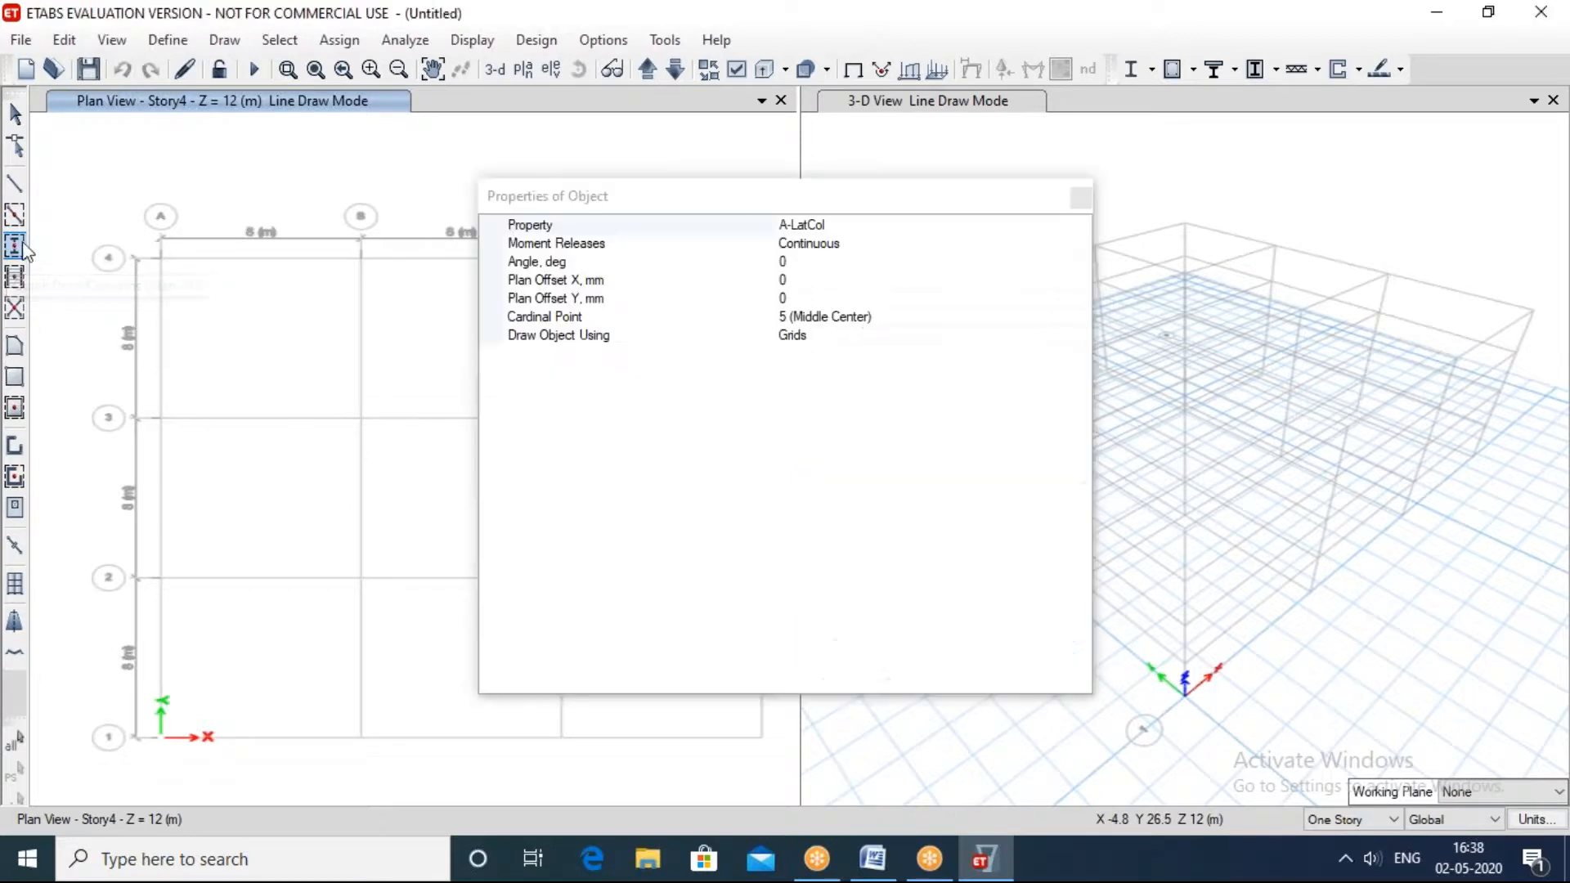
{"action": "left_click", "coordinate": [817, 225]}
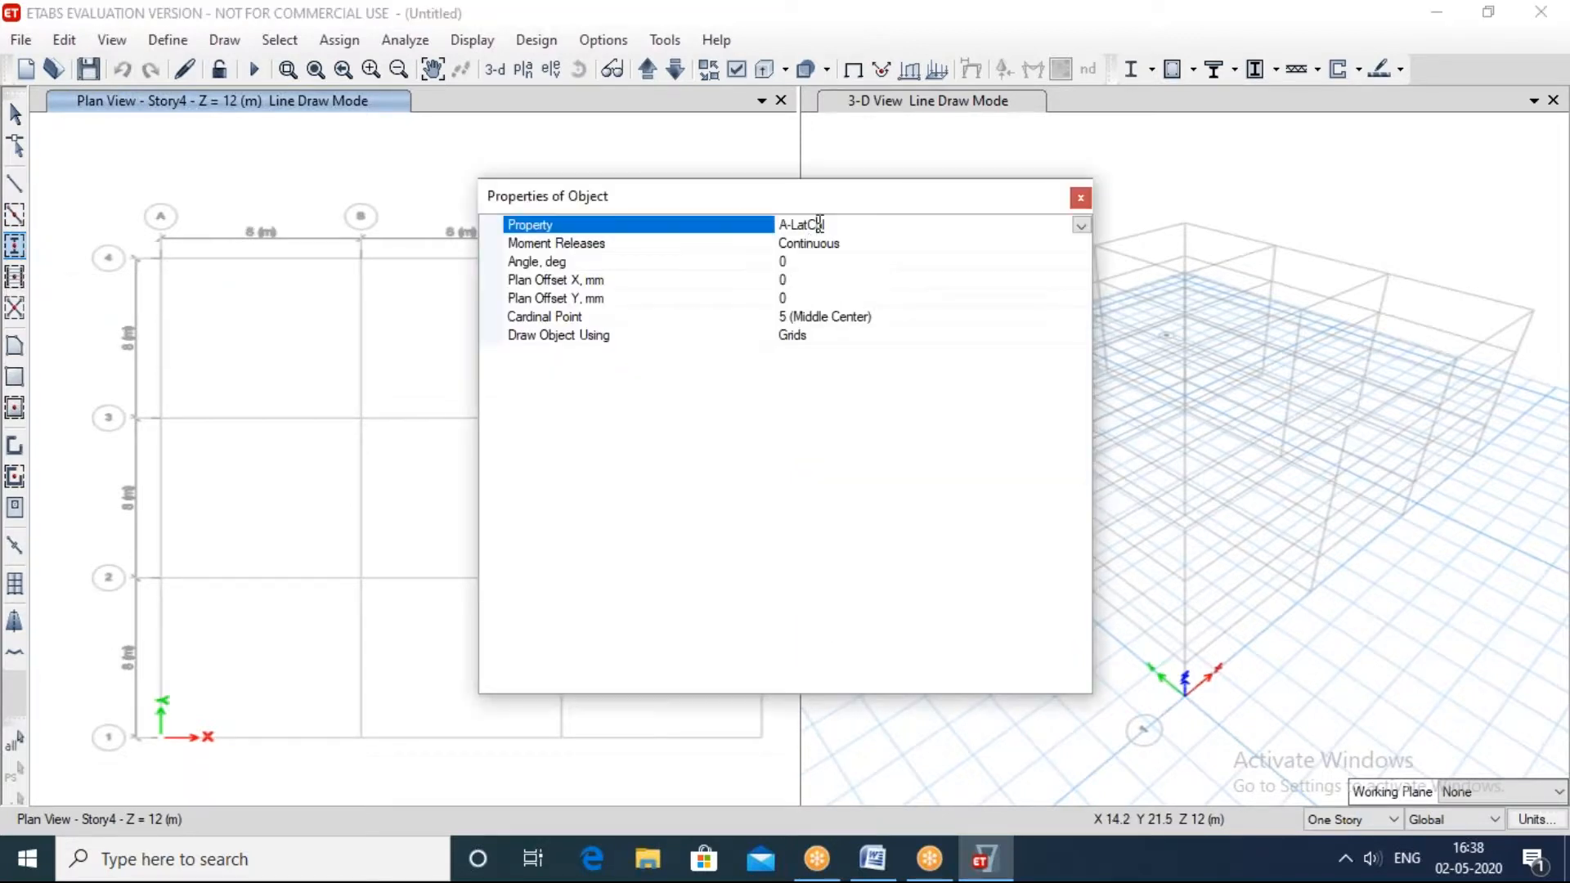
{"action": "left_click", "coordinate": [1079, 225]}
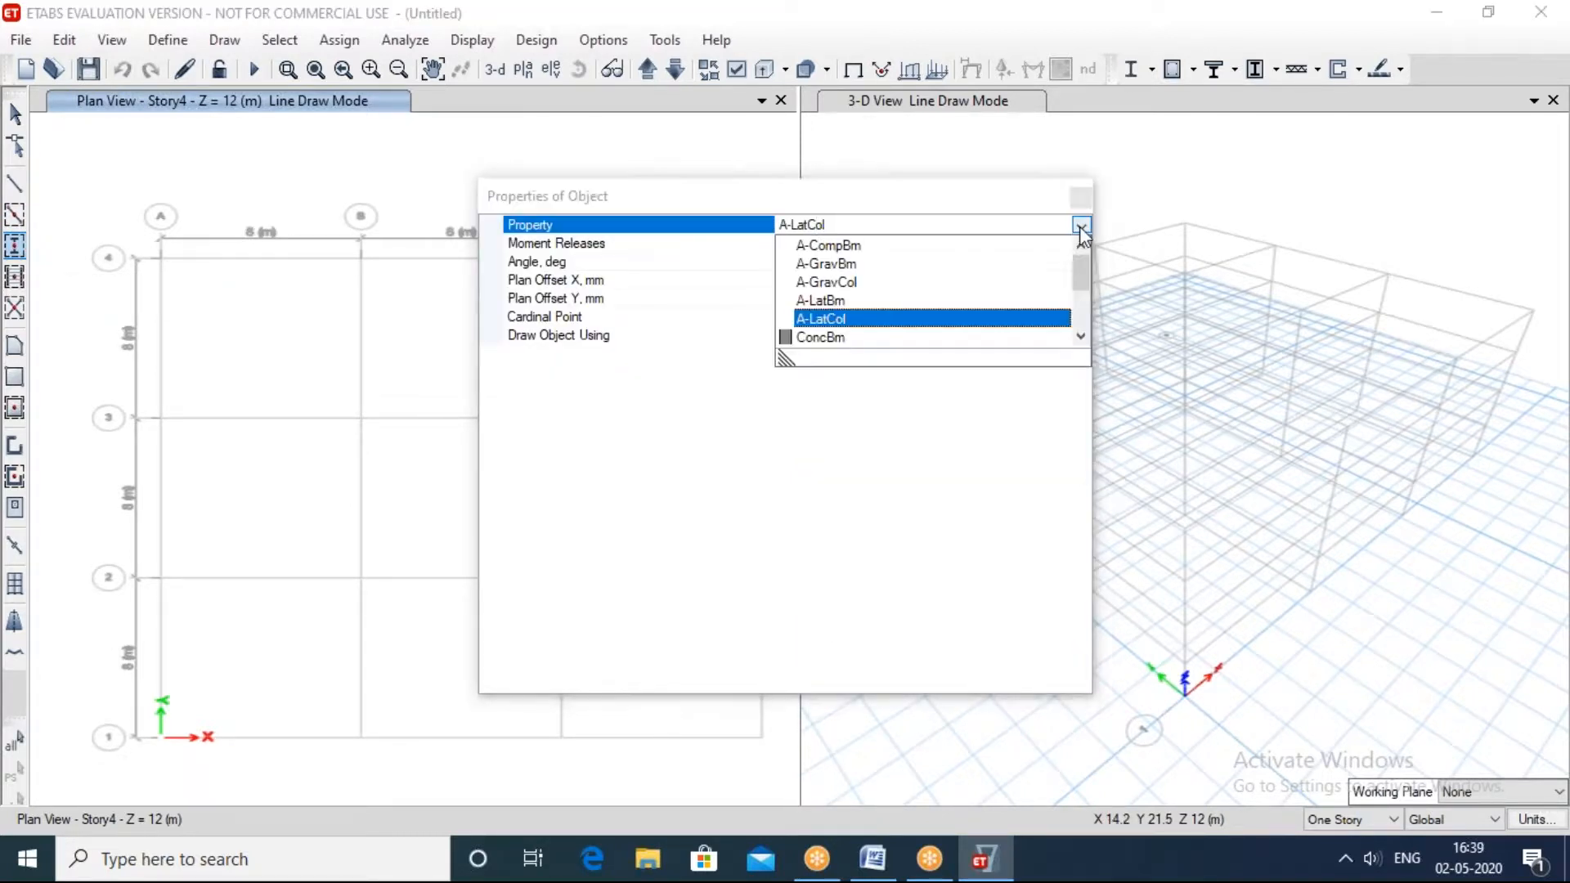
{"action": "left_click", "coordinate": [1082, 335]}
{"action": "left_click", "coordinate": [1082, 335]}
{"action": "left_click", "coordinate": [1081, 335]}
{"action": "left_click", "coordinate": [1080, 335]}
{"action": "left_click", "coordinate": [1080, 335]}
{"action": "left_click", "coordinate": [1081, 335]}
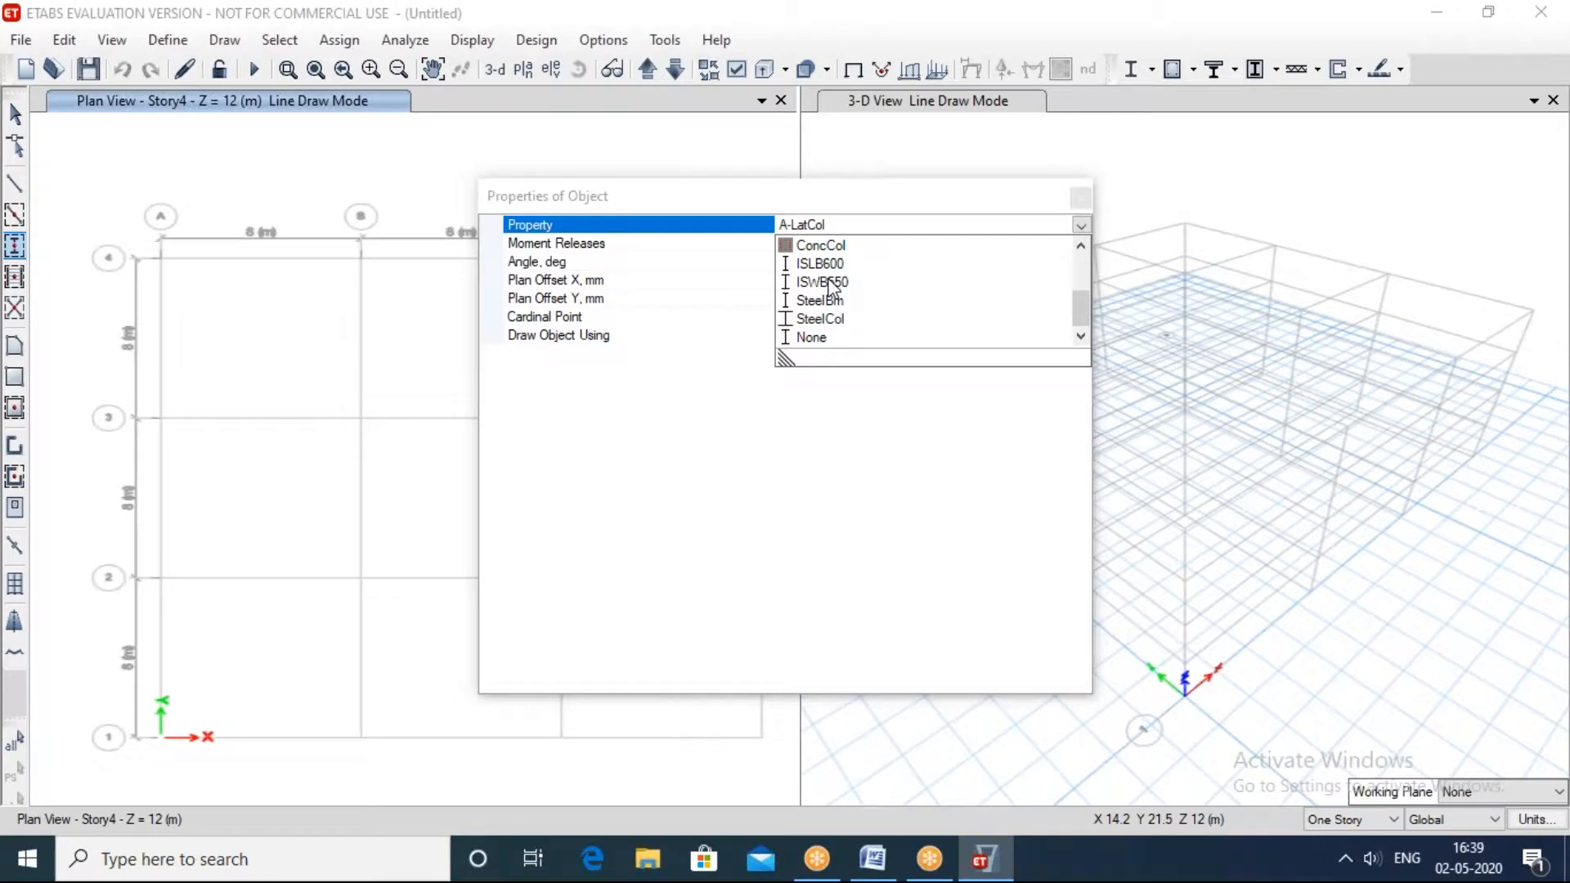
{"action": "left_click", "coordinate": [1084, 197]}
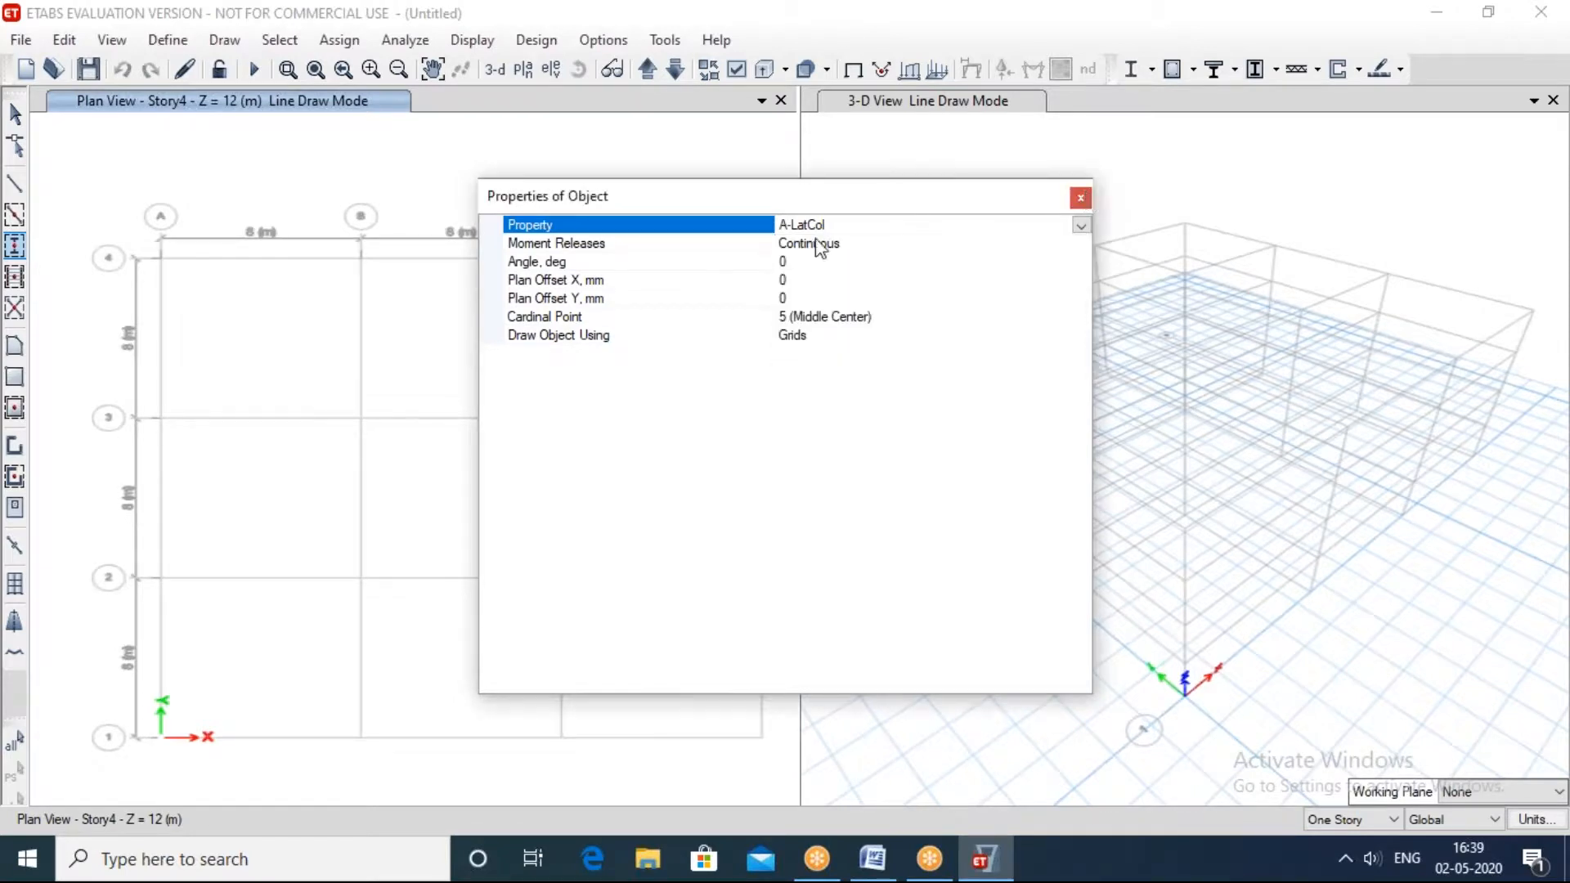
{"action": "left_click", "coordinate": [1080, 197]}
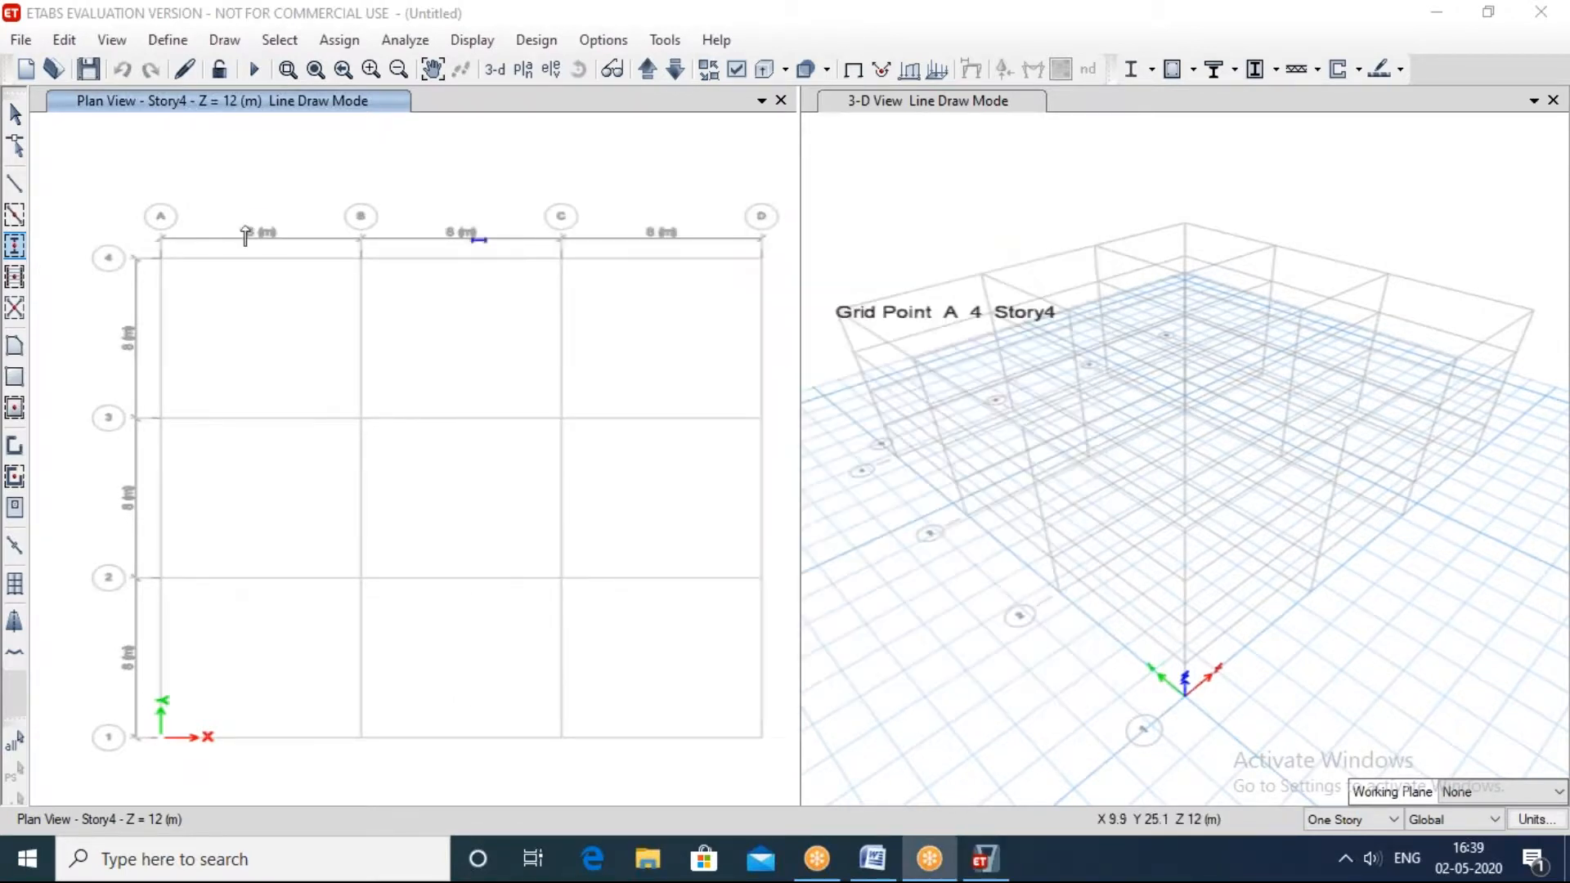
Step: Look at the slab section properties defined in the model and close the list without changes
{"action": "left_click", "coordinate": [169, 41]}
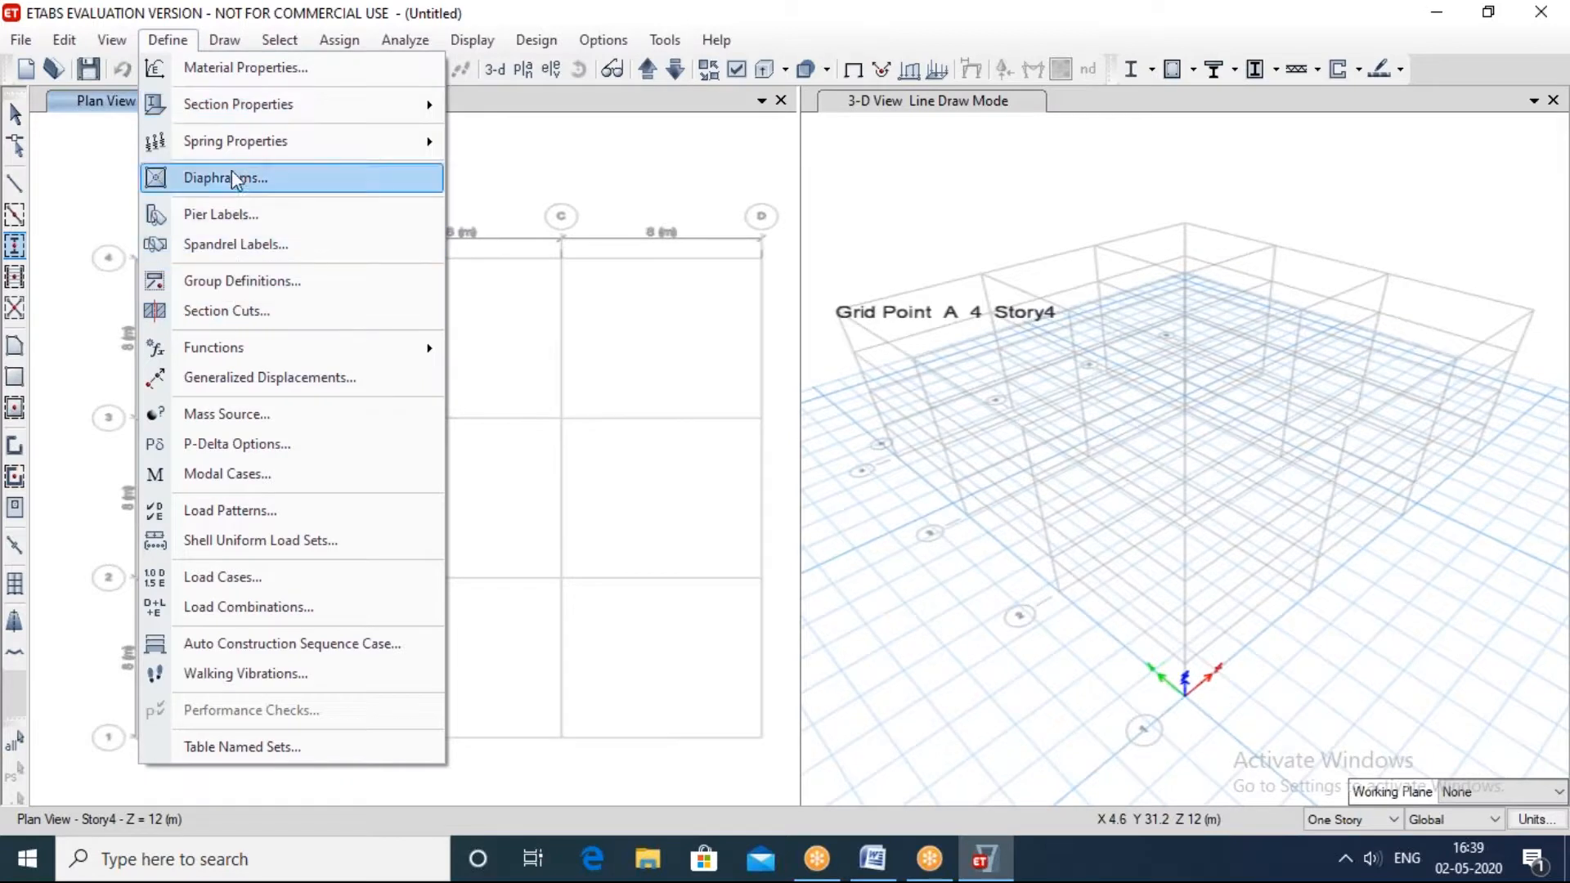
{"action": "mouse_move", "coordinate": [266, 114]}
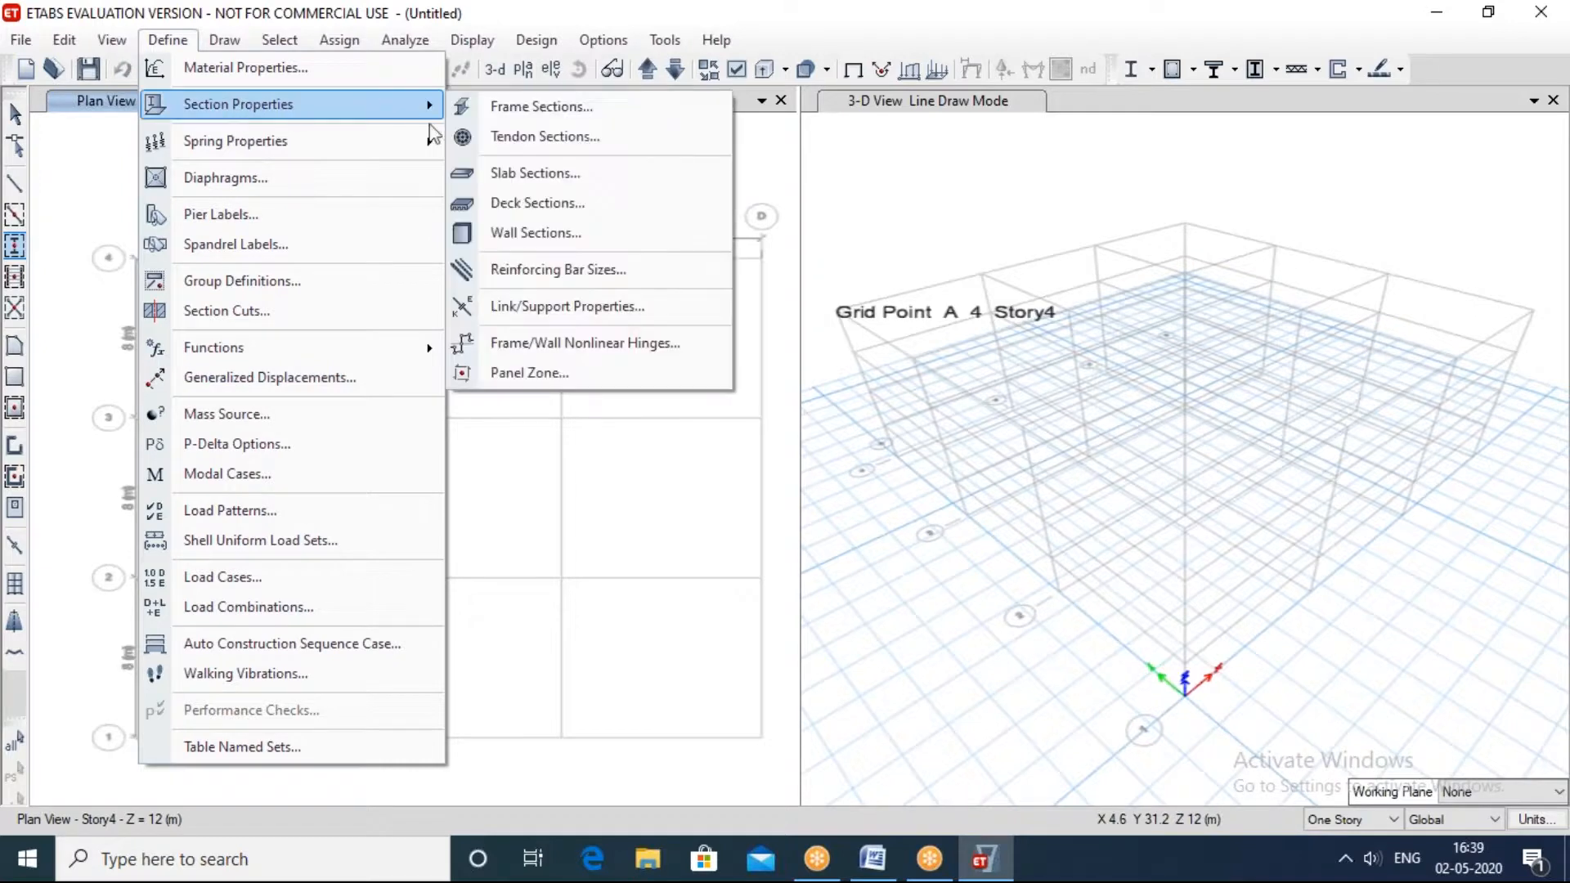
{"action": "left_click", "coordinate": [514, 173]}
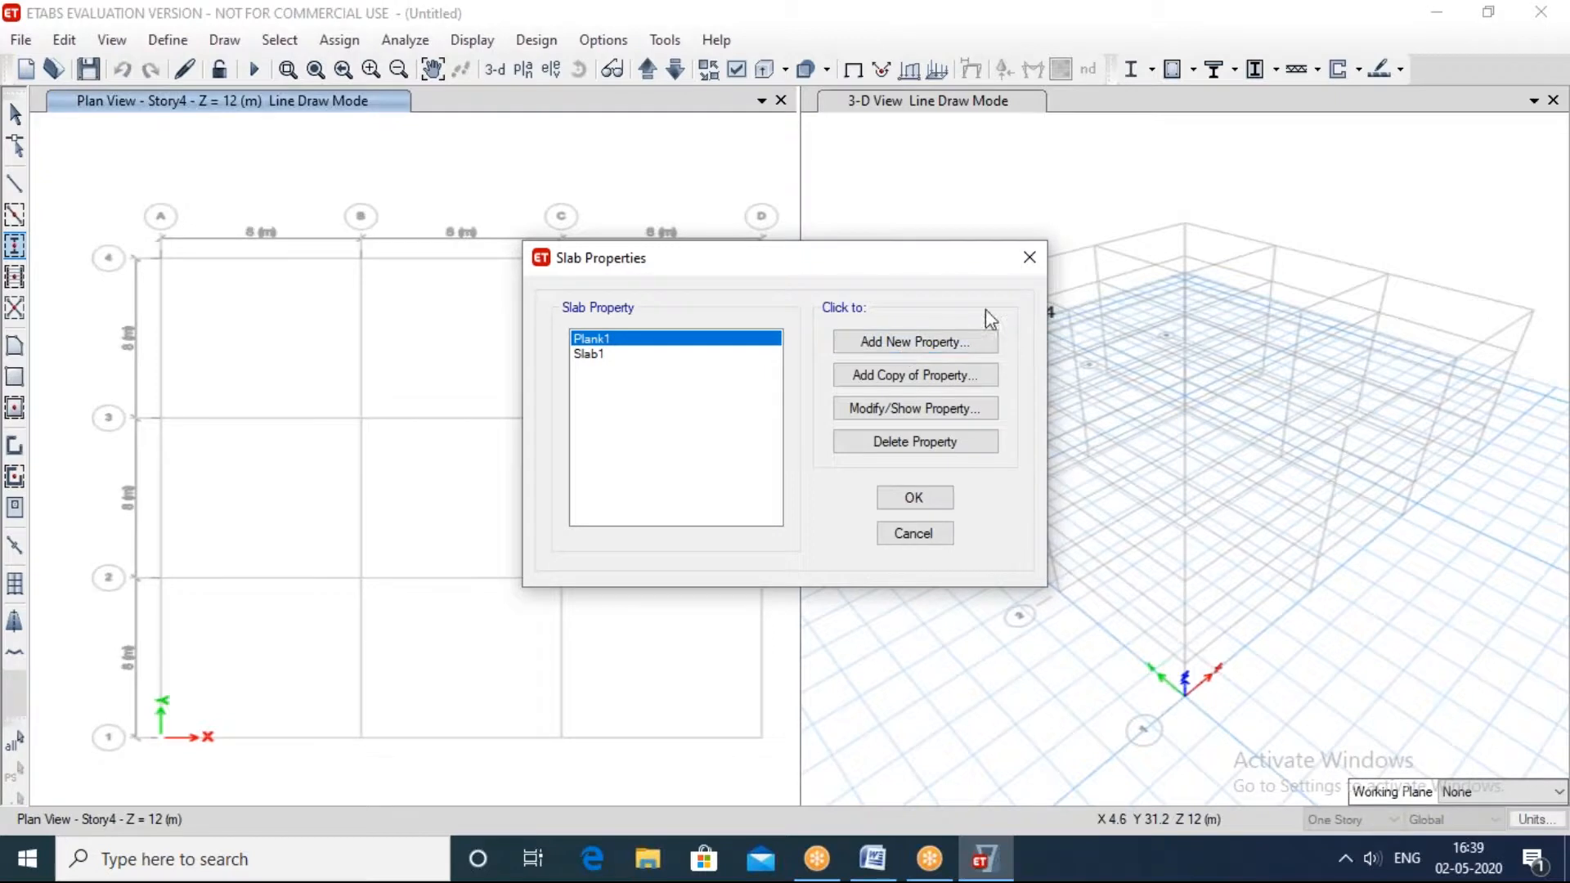
{"action": "left_click", "coordinate": [1035, 255]}
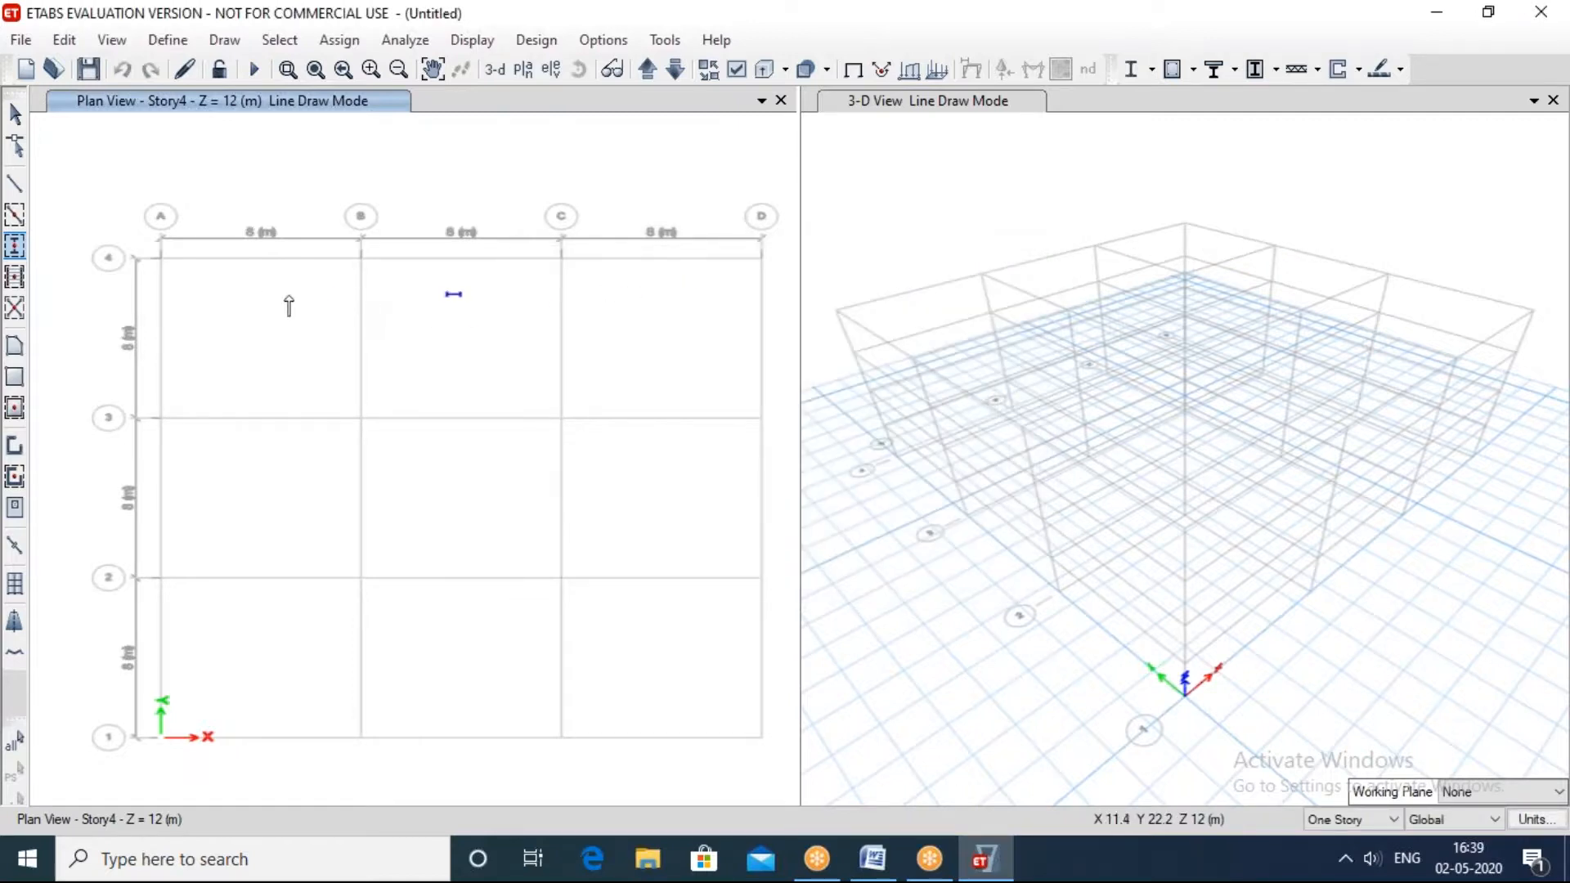
Step: Leave column drawing and compare the object properties of the quick-draw beam and straight-line frame drawing tools
{"action": "key", "text": "Escape"}
{"action": "left_click", "coordinate": [15, 217]}
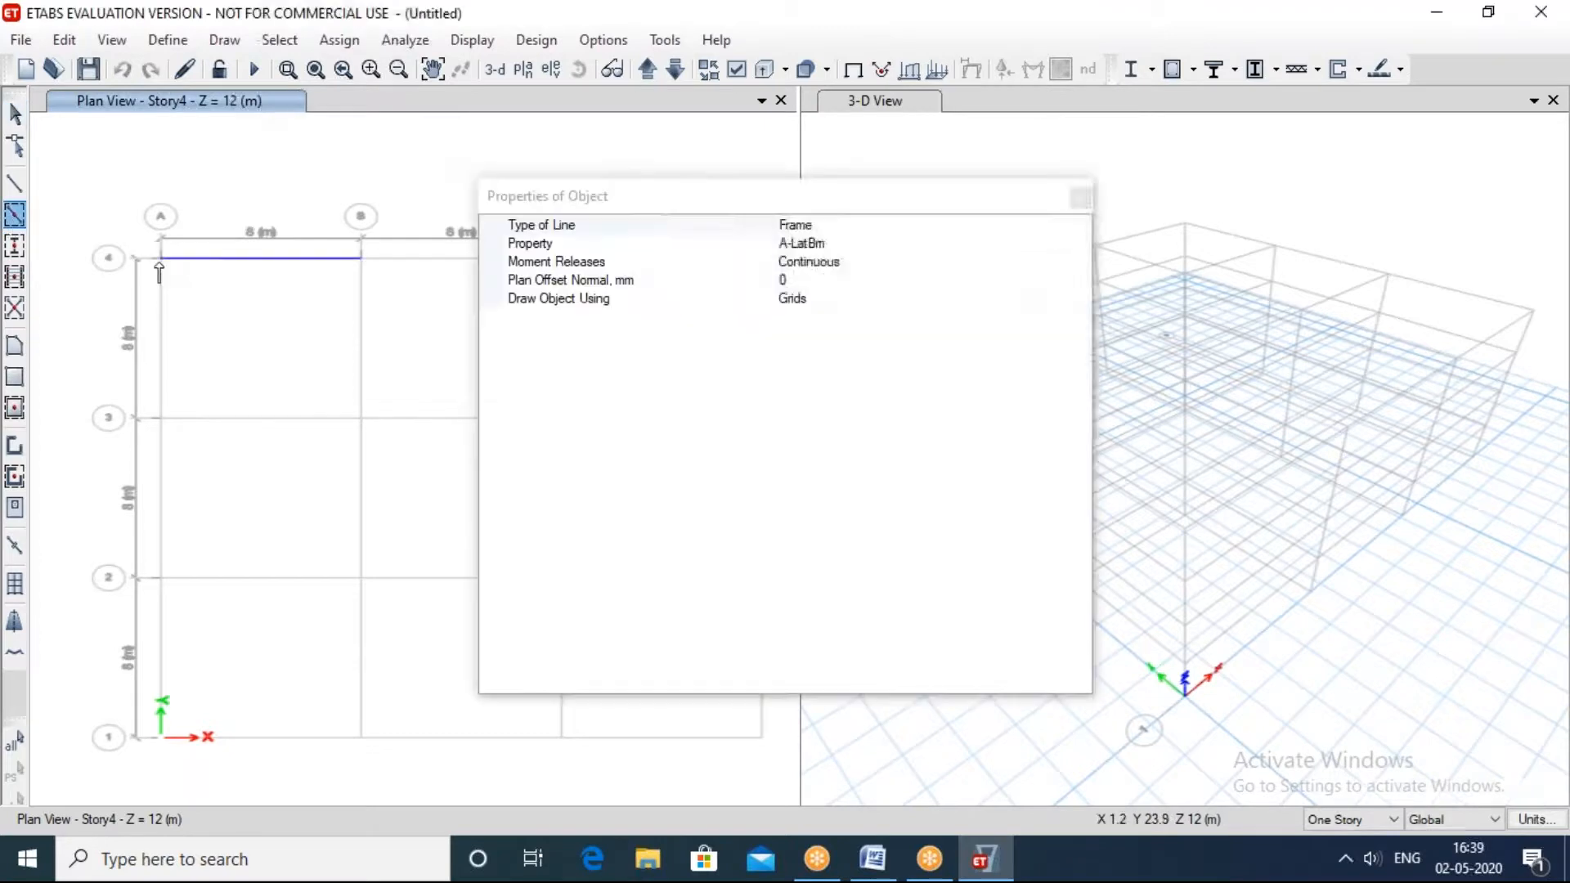
{"action": "left_click", "coordinate": [1080, 198]}
{"action": "left_click", "coordinate": [16, 184]}
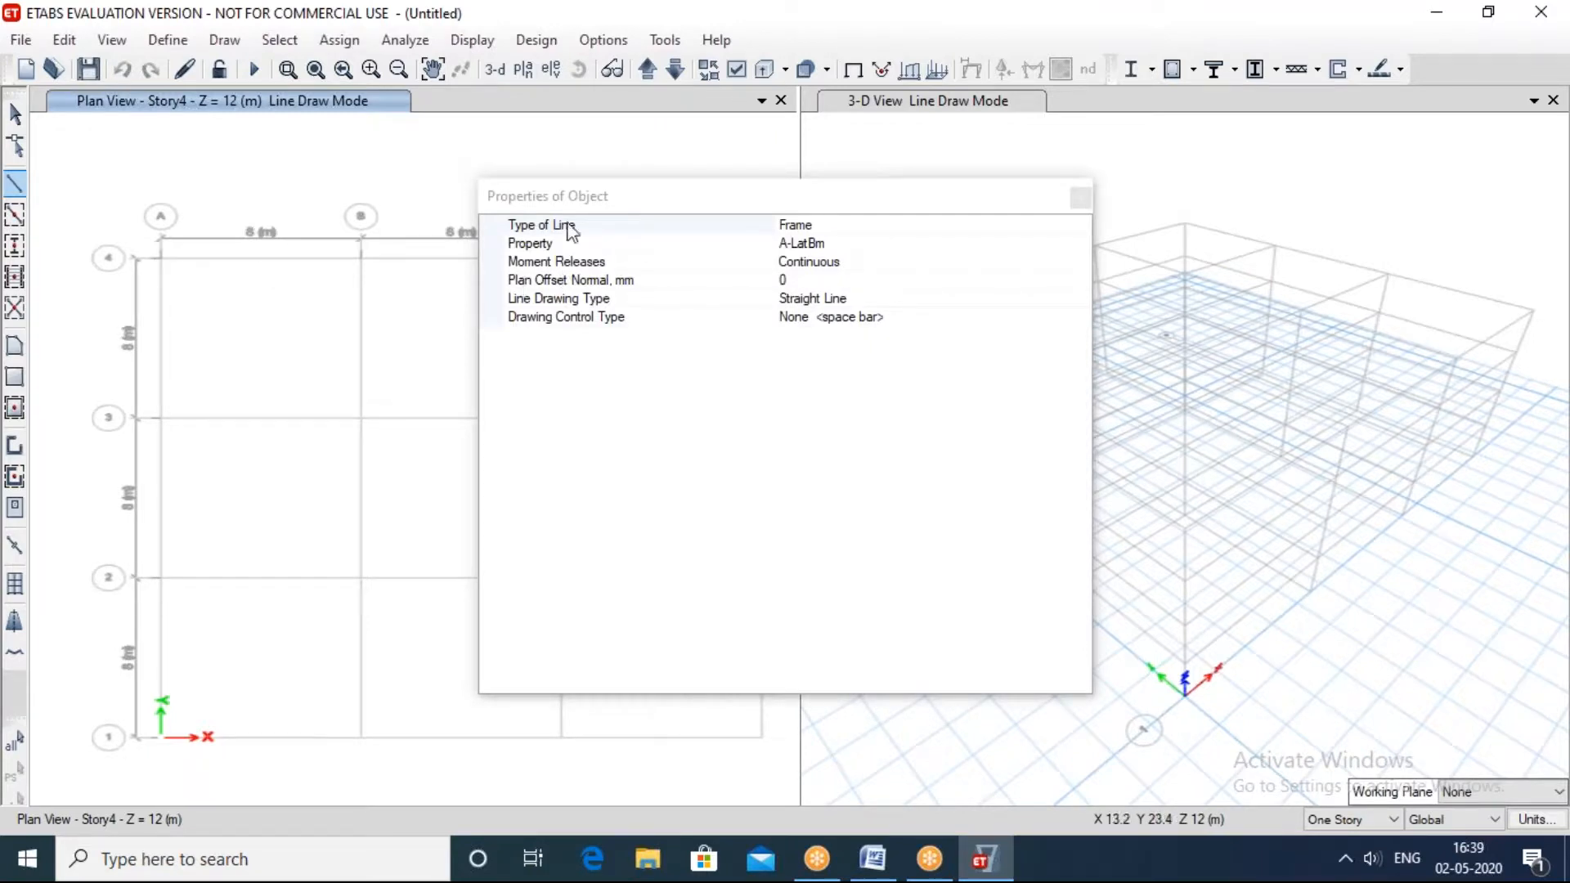
{"action": "left_click", "coordinate": [1082, 194]}
Step: Switch the plan view to the Story1 level and leave line drawing
{"action": "left_click", "coordinate": [530, 74]}
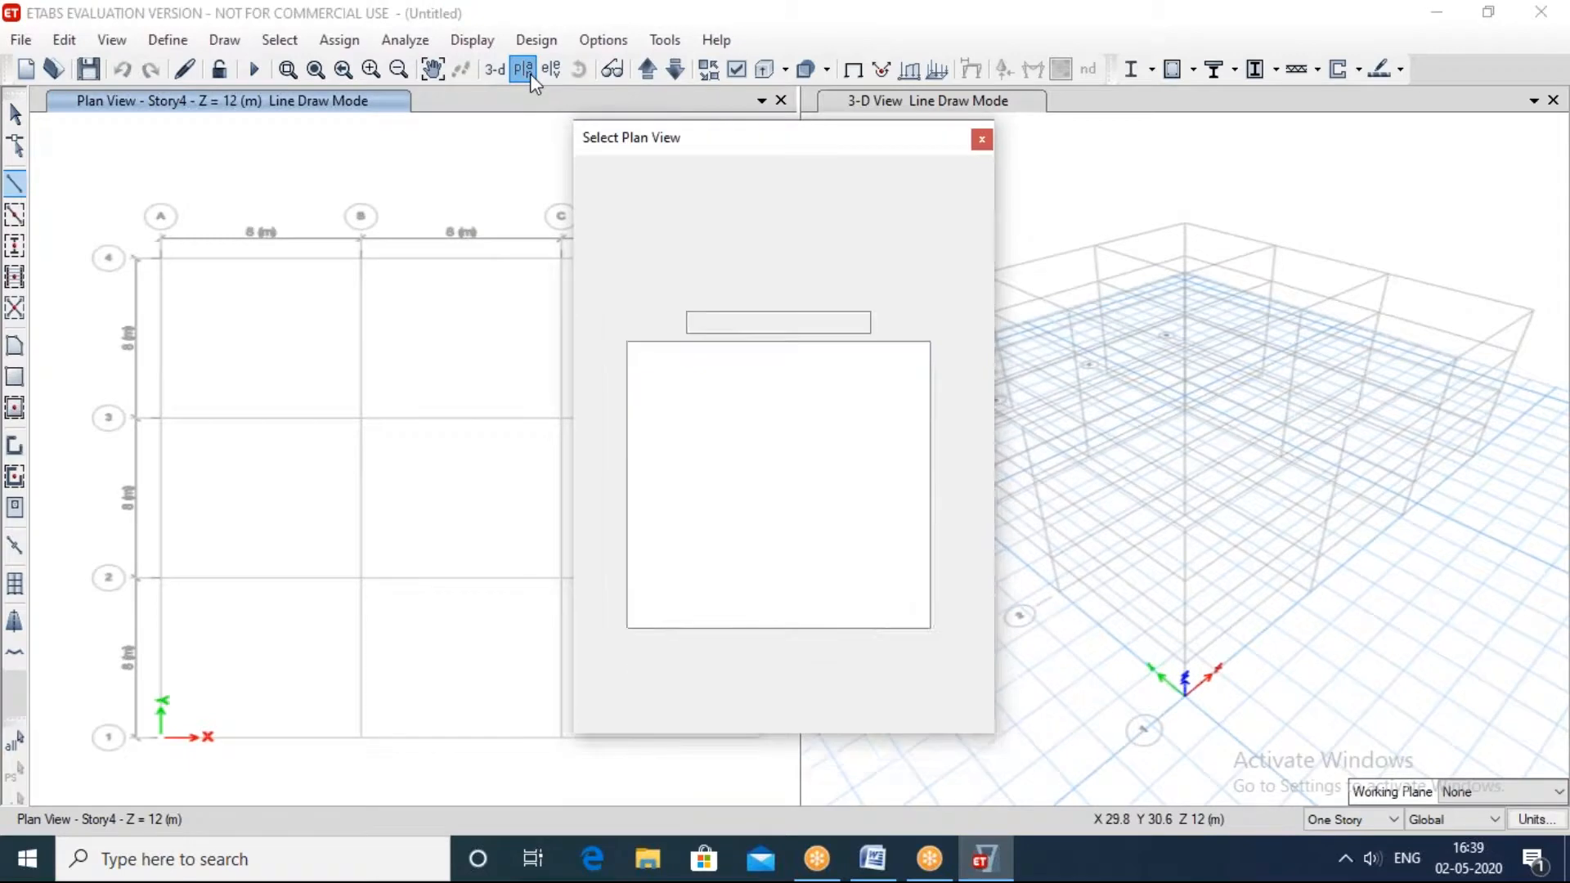
{"action": "left_click", "coordinate": [654, 395]}
{"action": "left_click", "coordinate": [868, 701]}
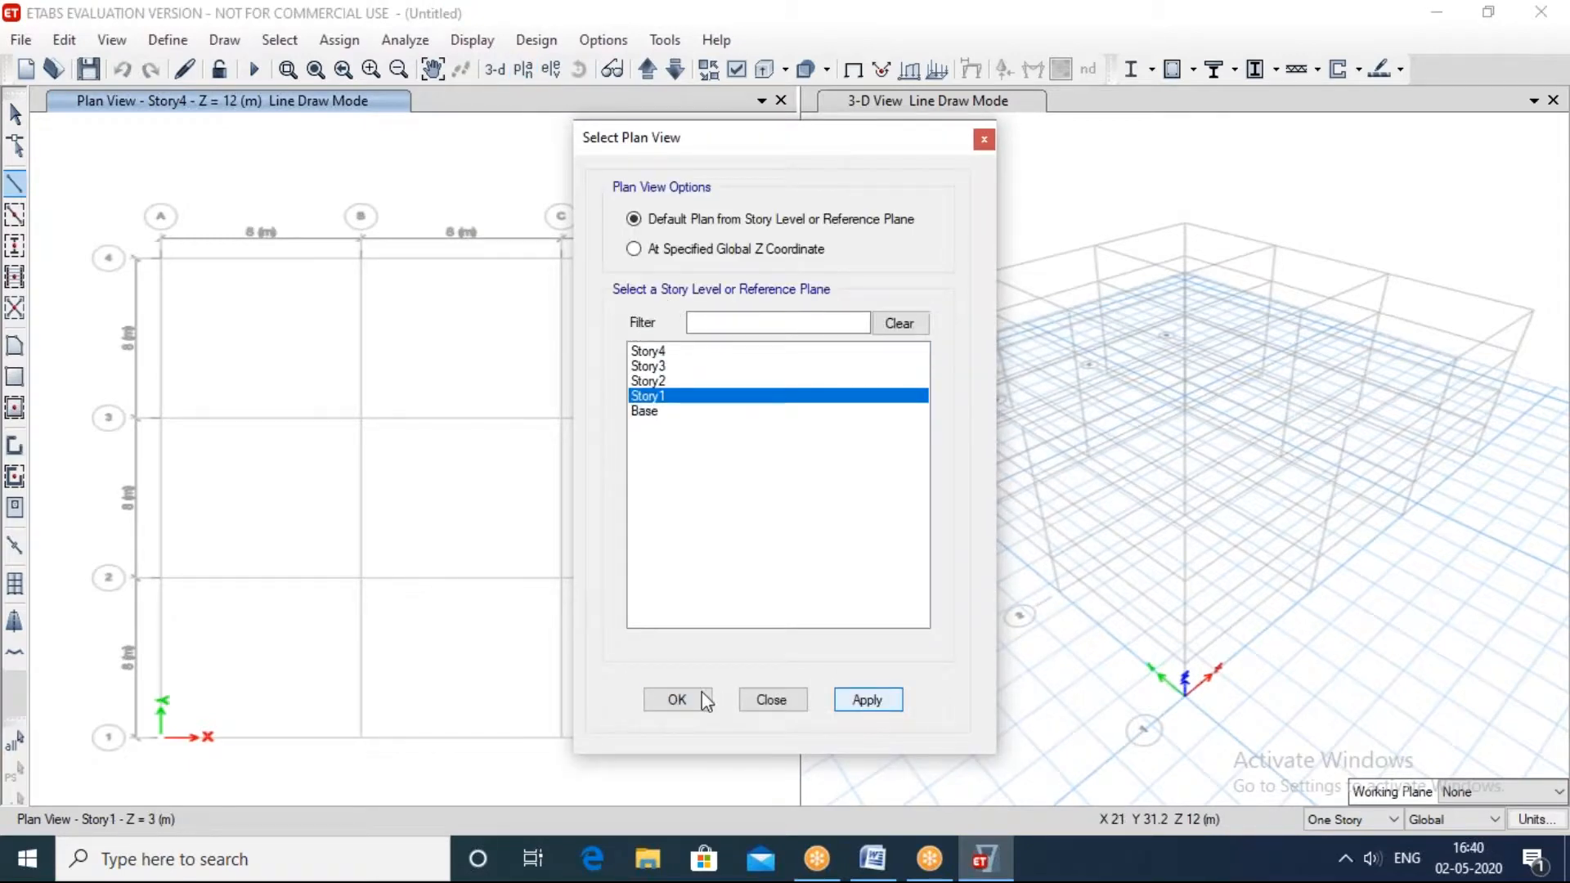
{"action": "left_click", "coordinate": [771, 700]}
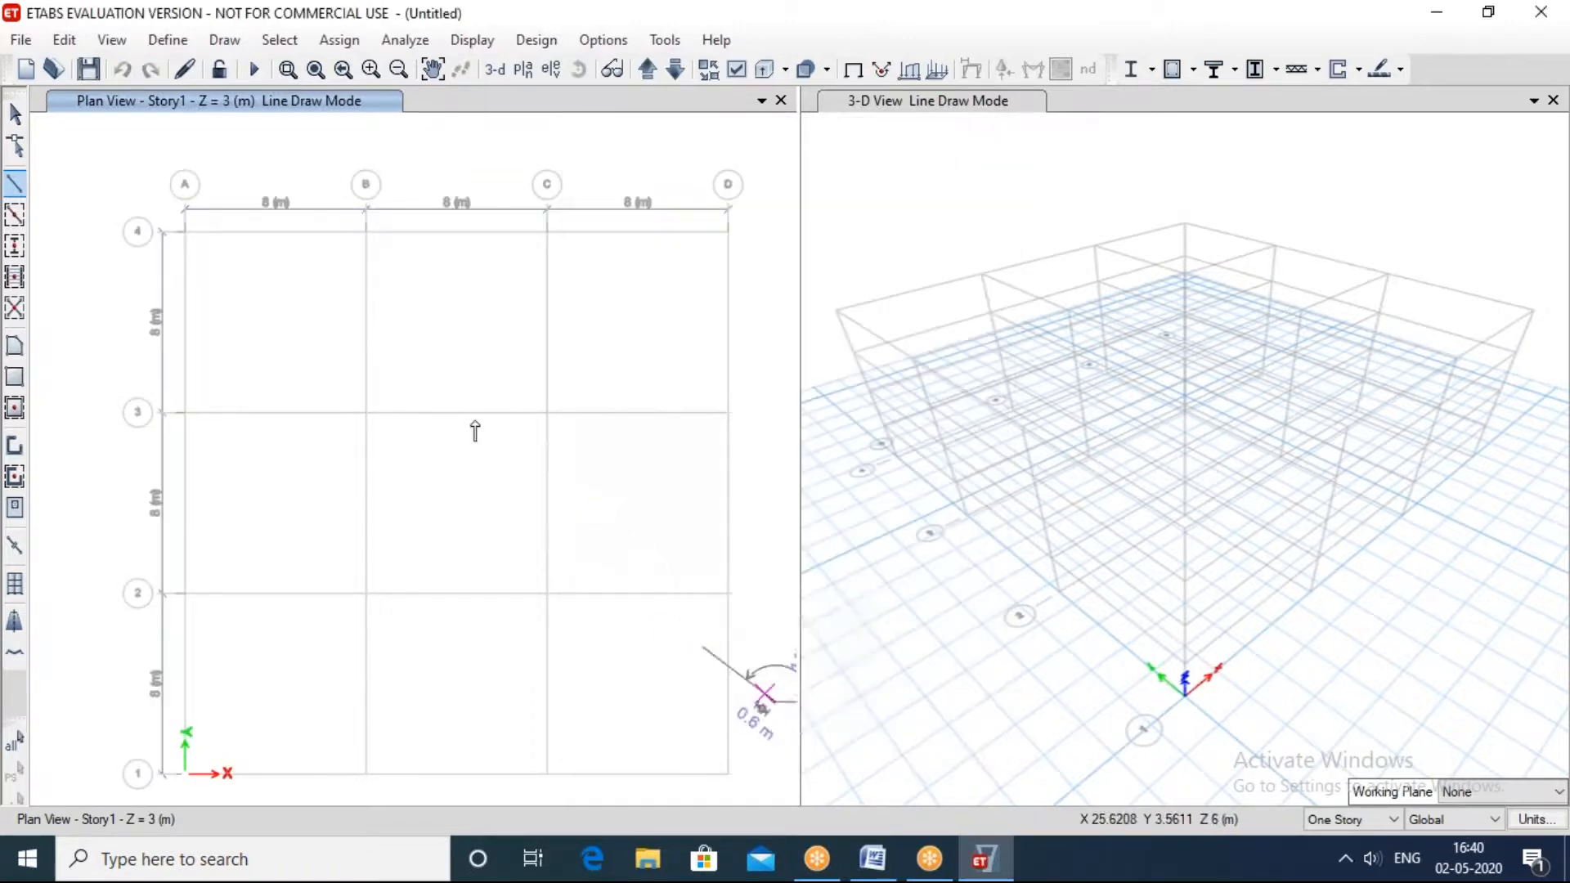
{"action": "key", "text": "Escape"}
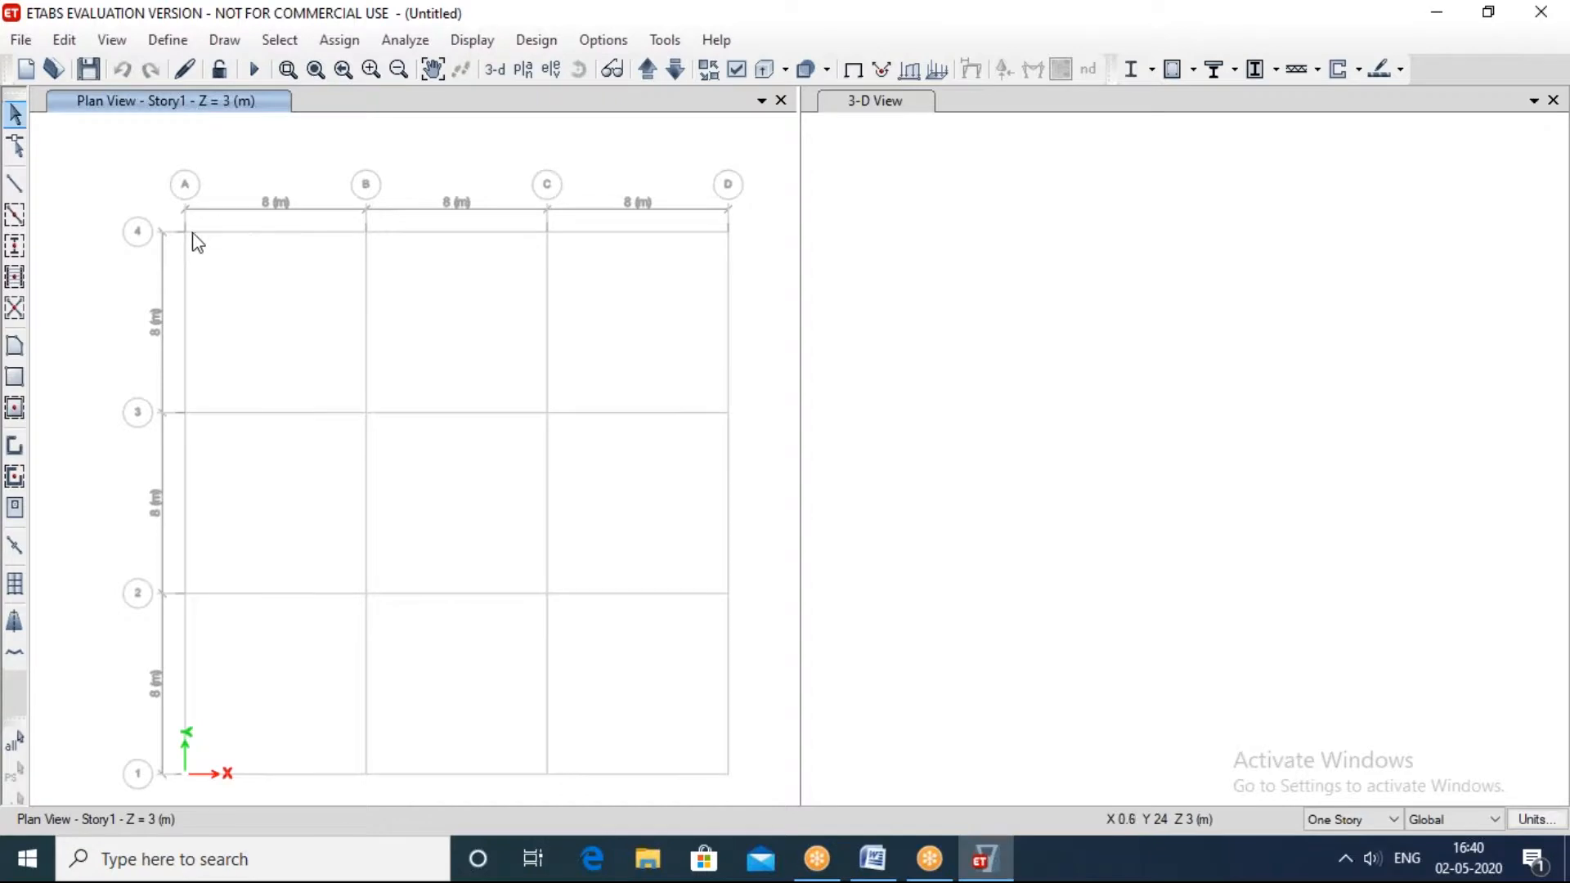
Step: On Story1, draw an A-LatBm frame line from A4 to B4, continuing about 3.5 m along grid B towards B3
{"action": "left_click", "coordinate": [14, 189]}
{"action": "left_click", "coordinate": [184, 231]}
{"action": "left_click", "coordinate": [365, 231]}
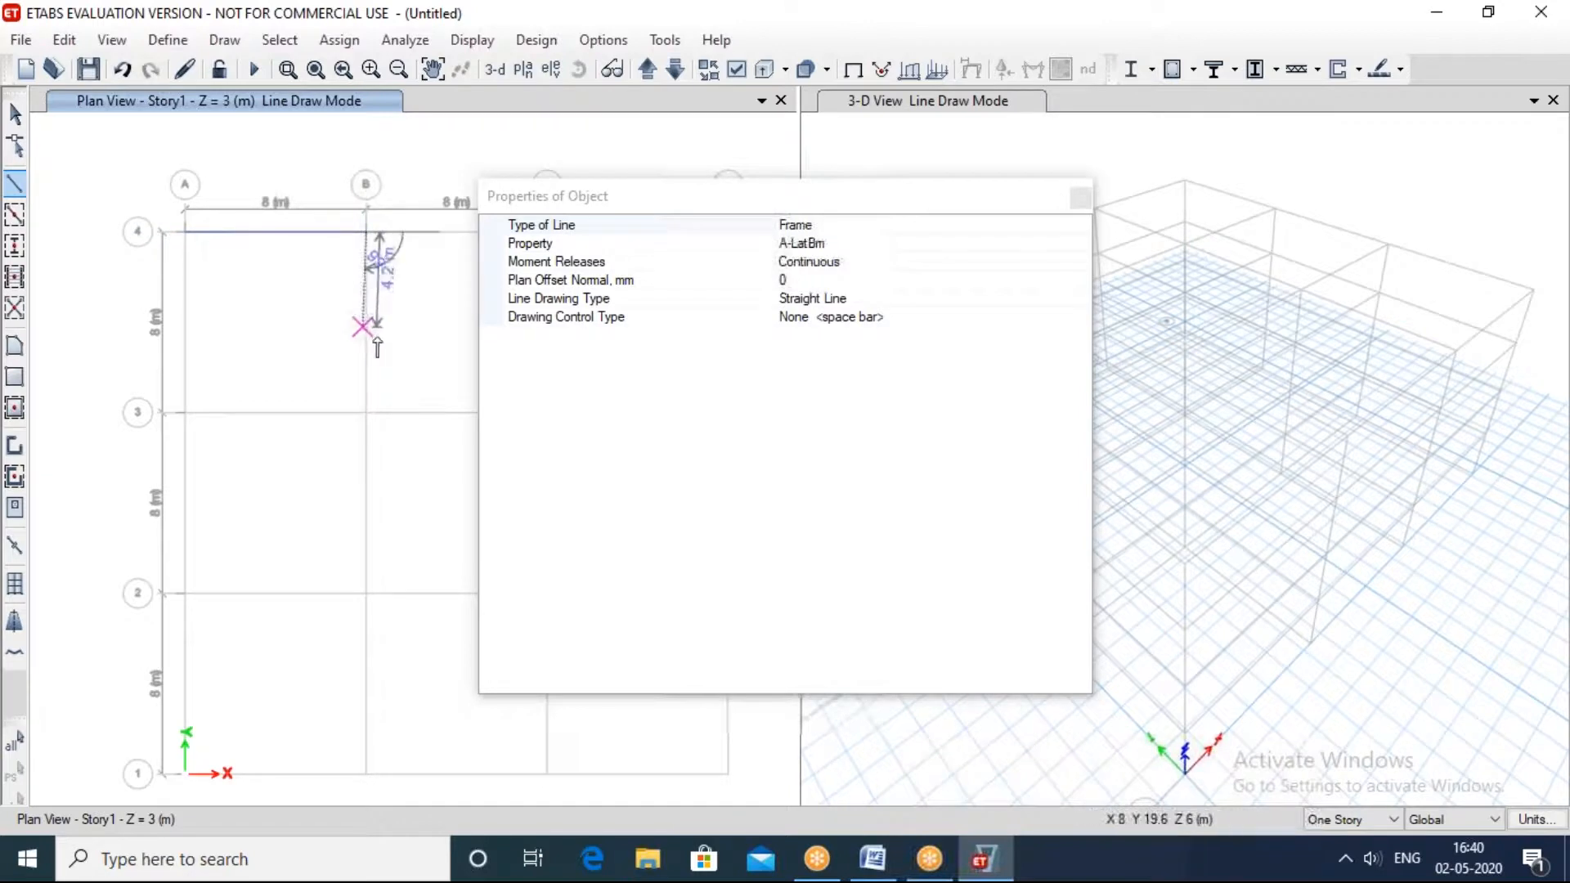
{"action": "left_click", "coordinate": [366, 310]}
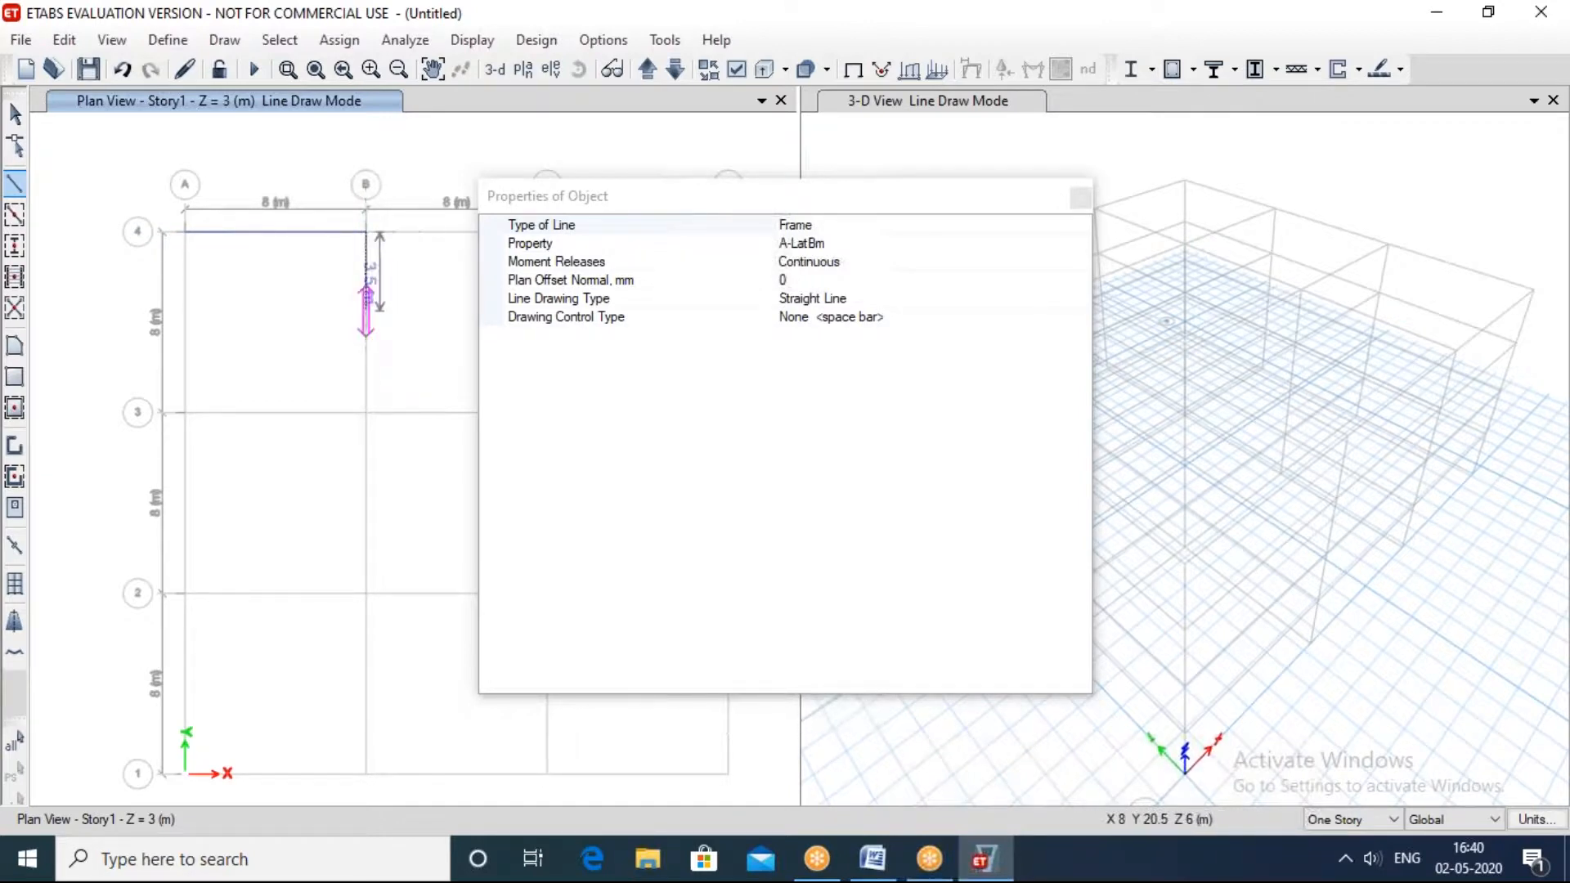
{"action": "key", "text": "Escape"}
{"action": "left_click", "coordinate": [17, 184]}
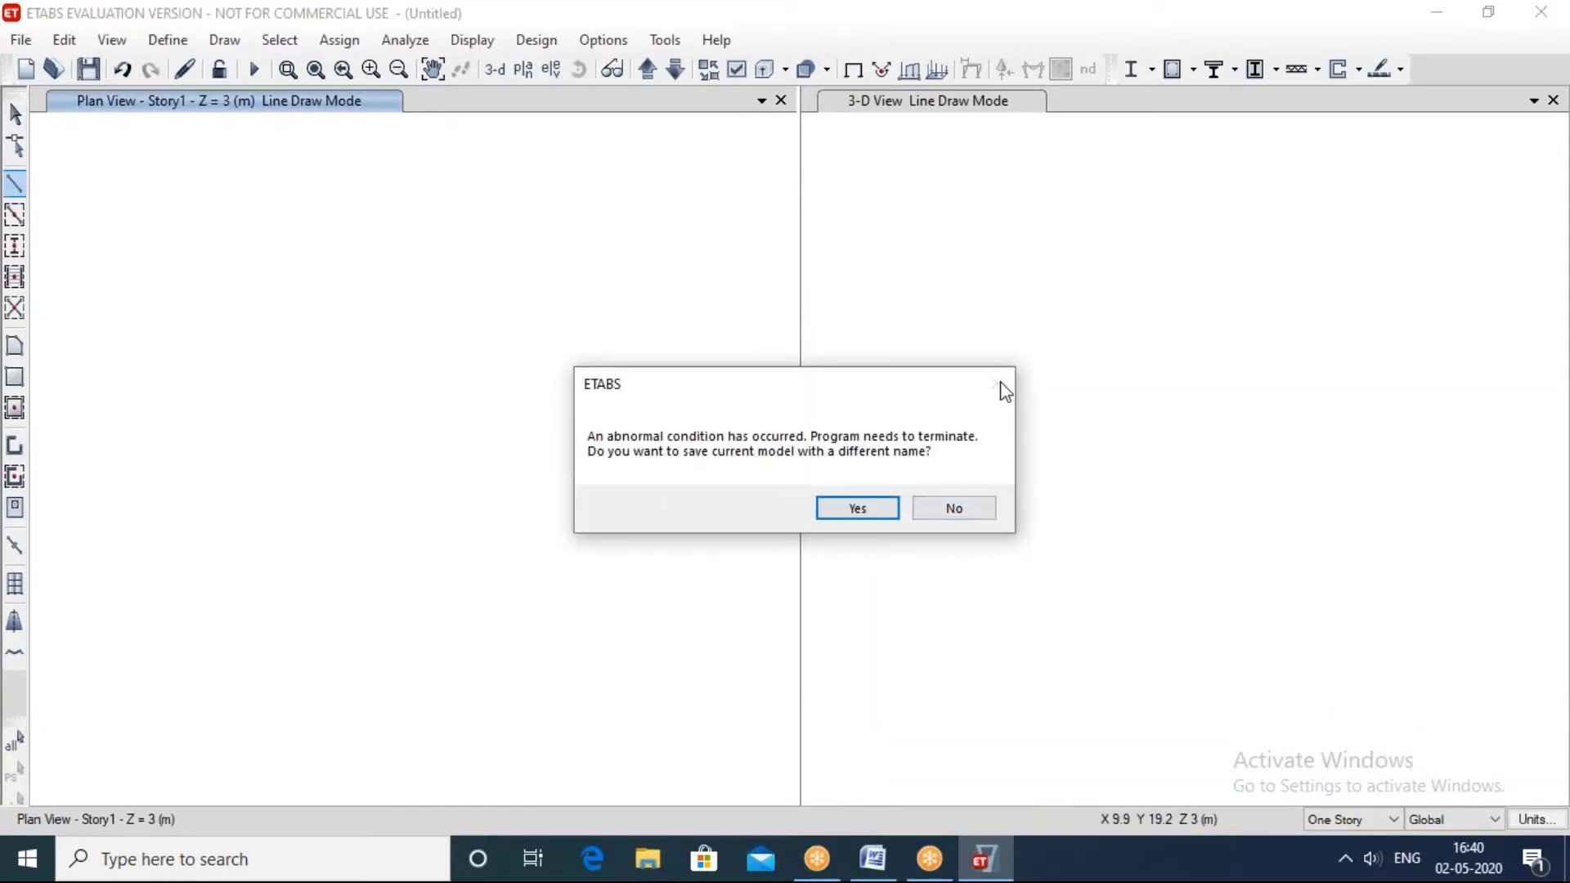
Step: Close the terminated session without saving the model and relaunch ETABS 18
{"action": "left_click", "coordinate": [1167, 35]}
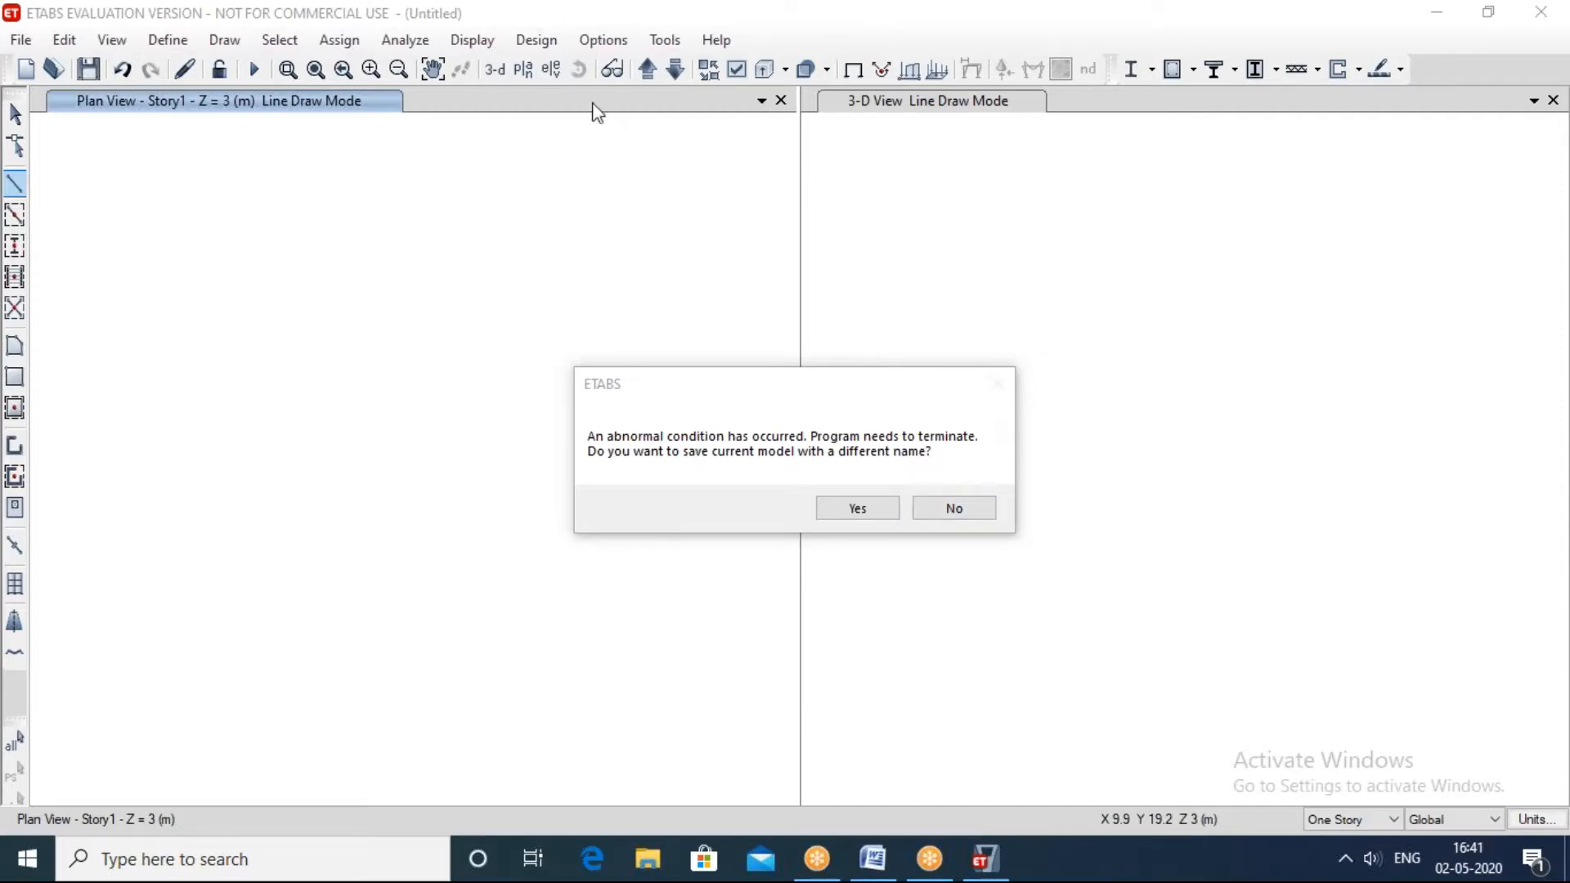
{"action": "left_click", "coordinate": [466, 47]}
{"action": "left_click", "coordinate": [1041, 420]}
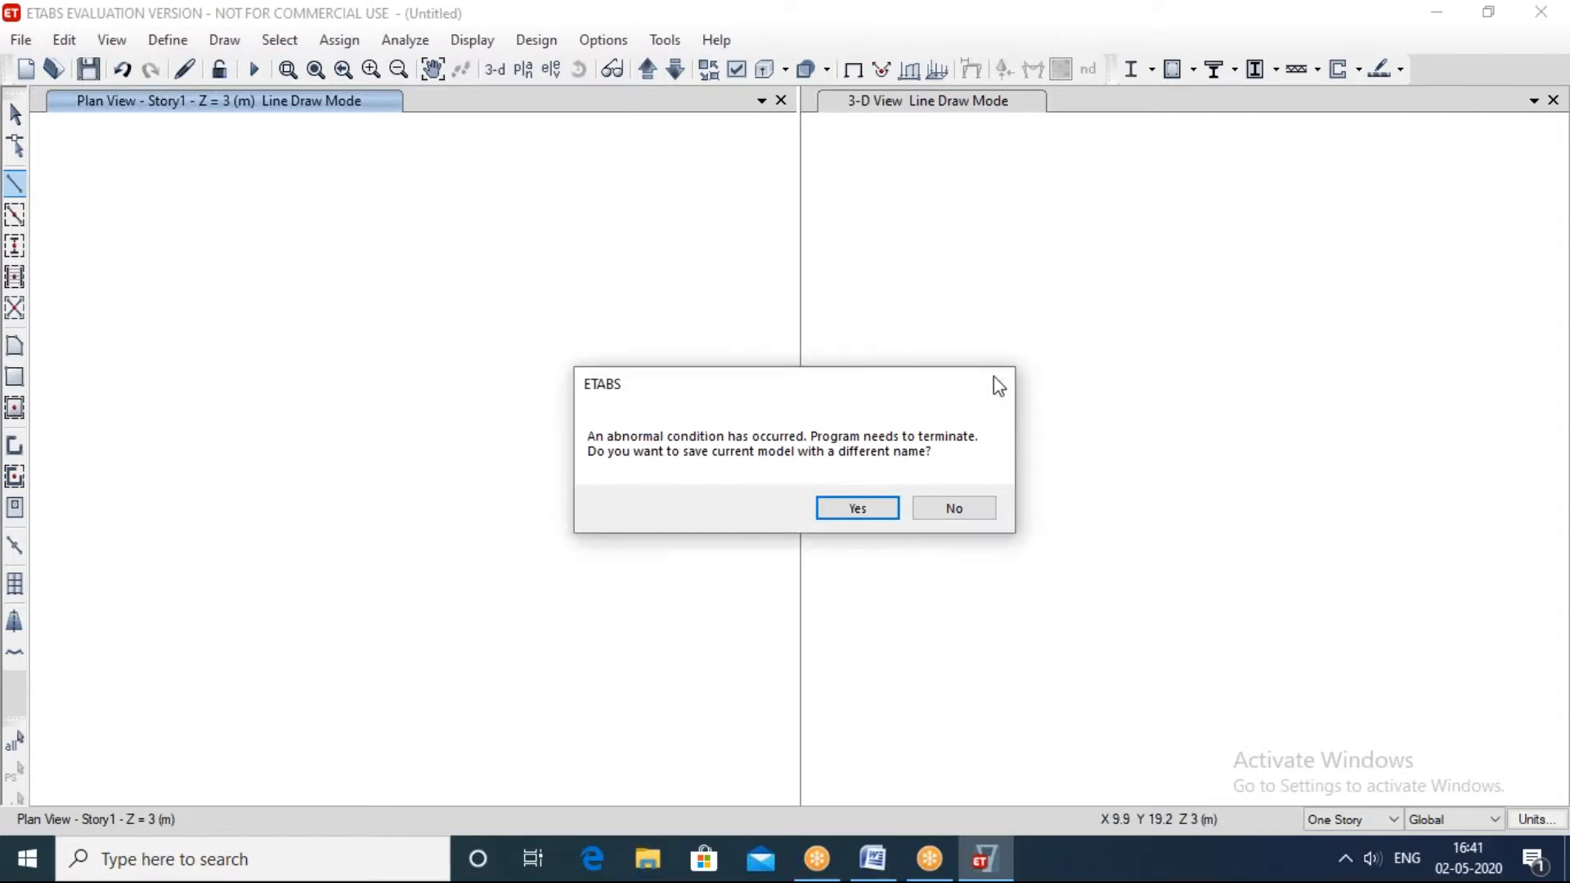
{"action": "left_click", "coordinate": [957, 515]}
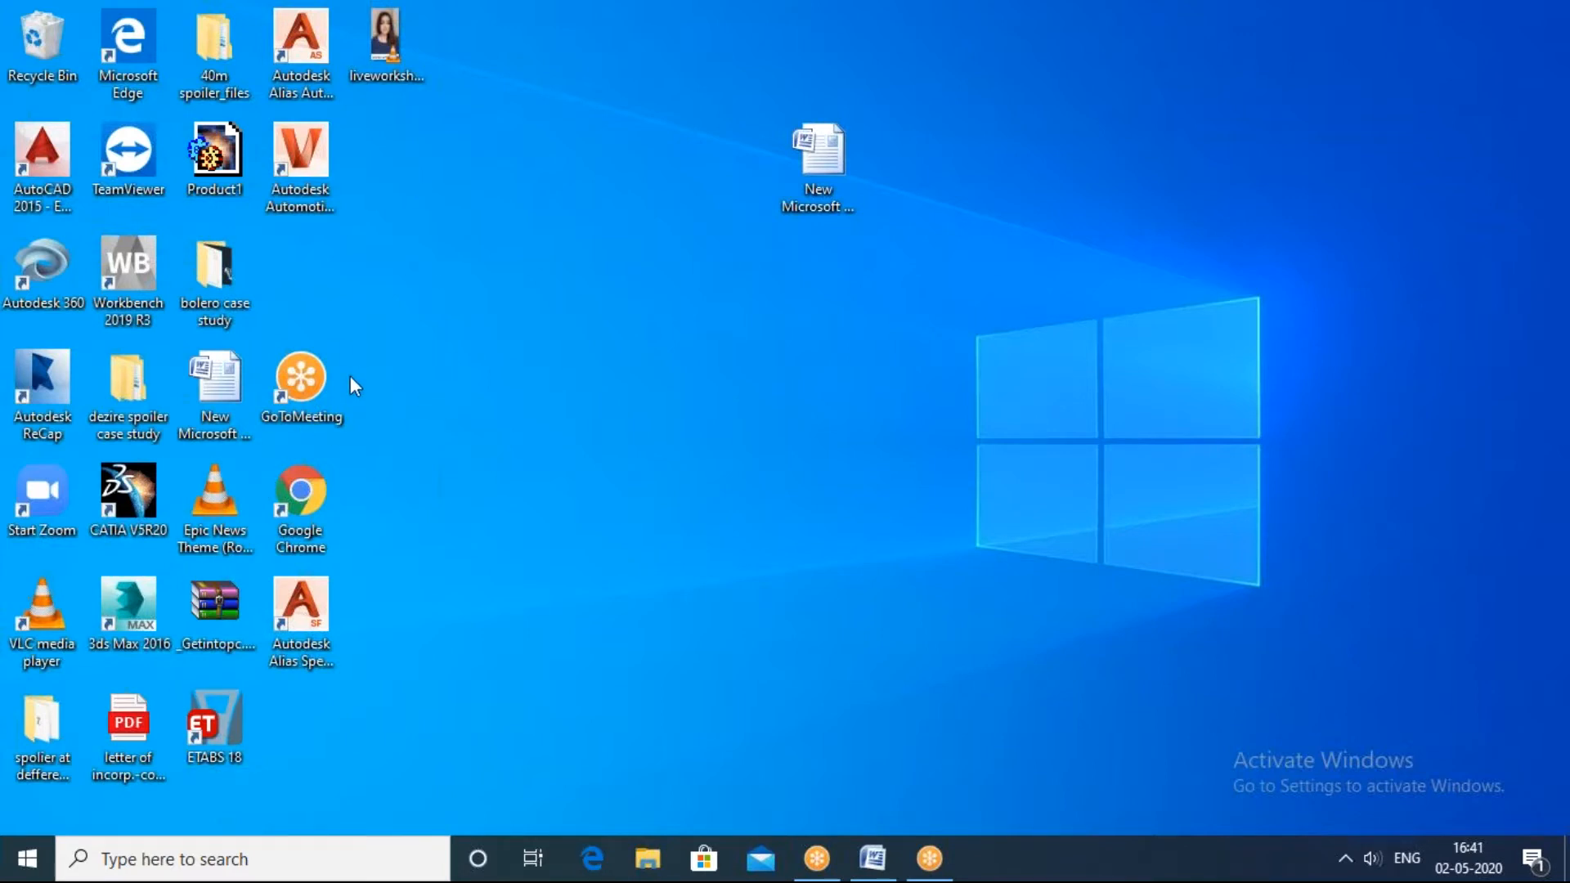
{"action": "double_click", "coordinate": [210, 723]}
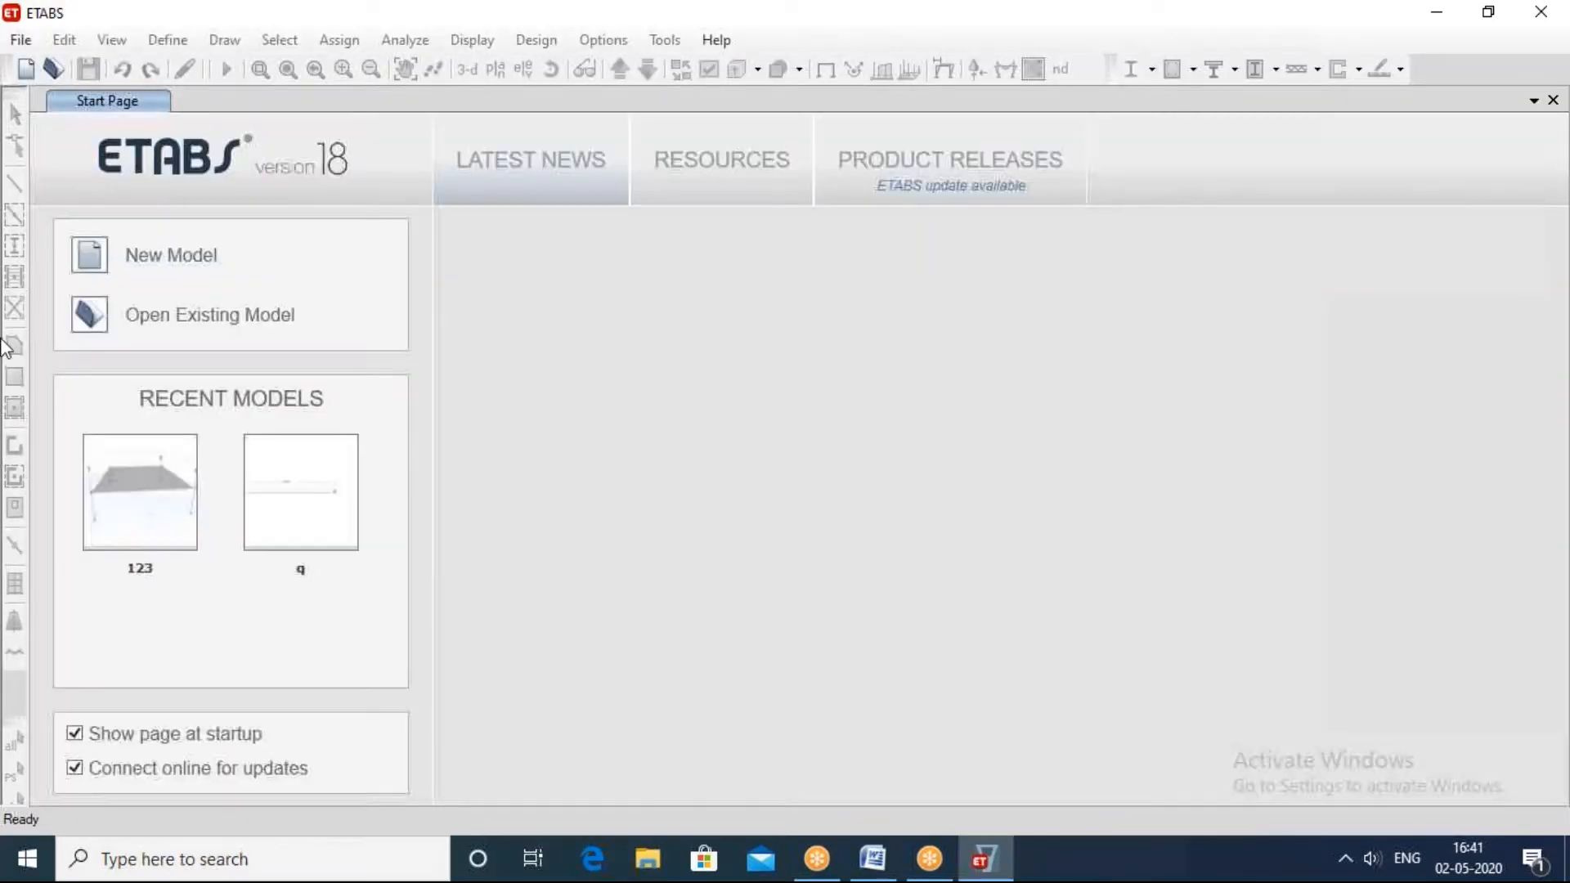
{"action": "left_click", "coordinate": [1013, 282]}
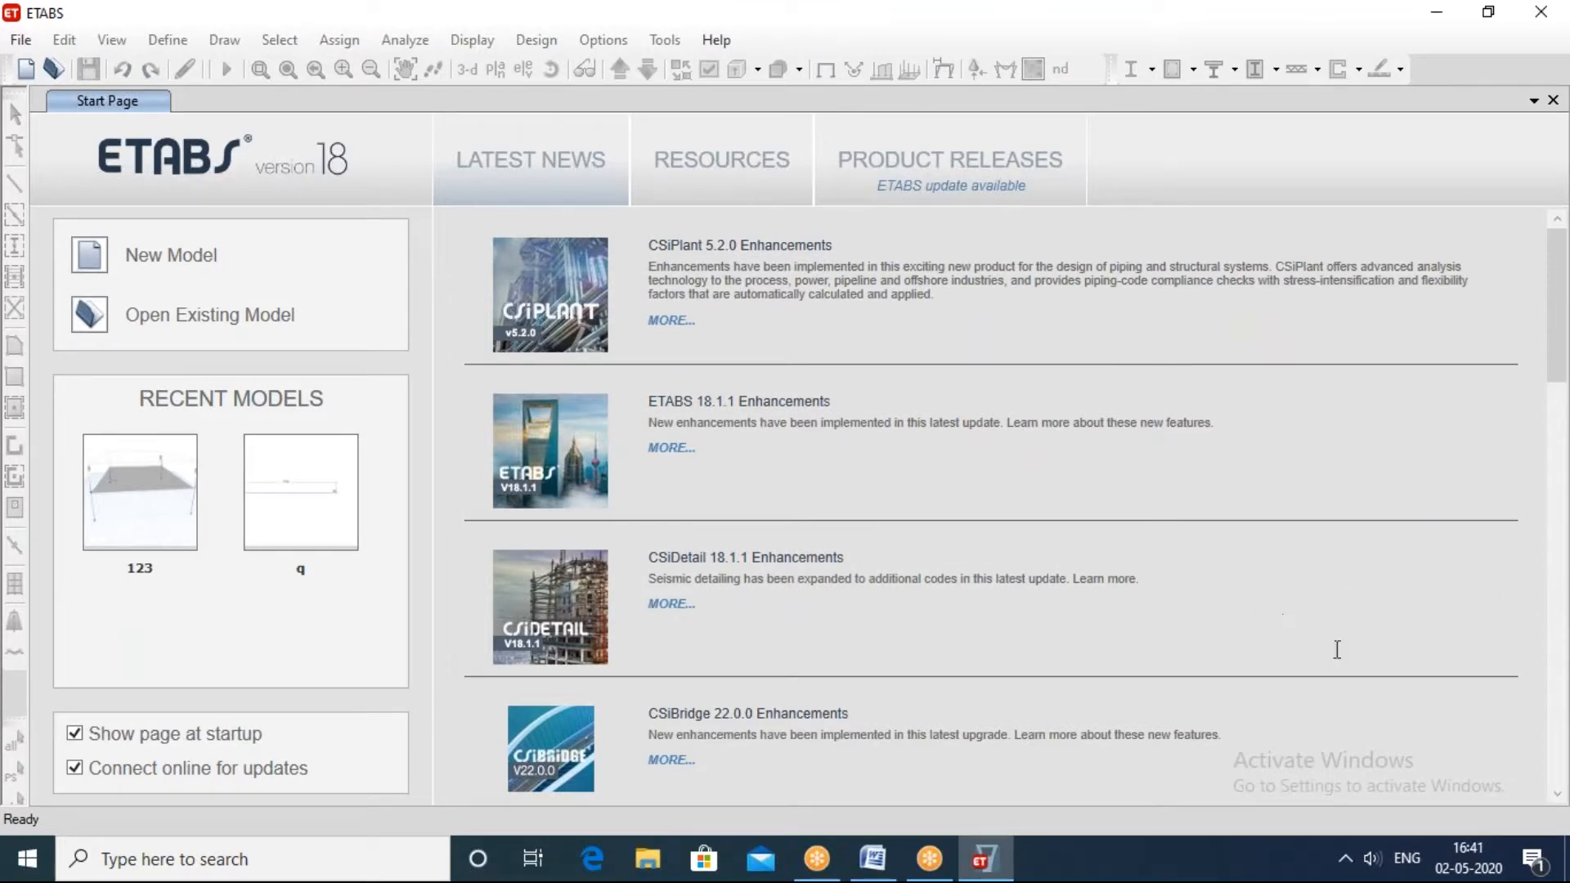
{"action": "left_click", "coordinate": [1568, 726]}
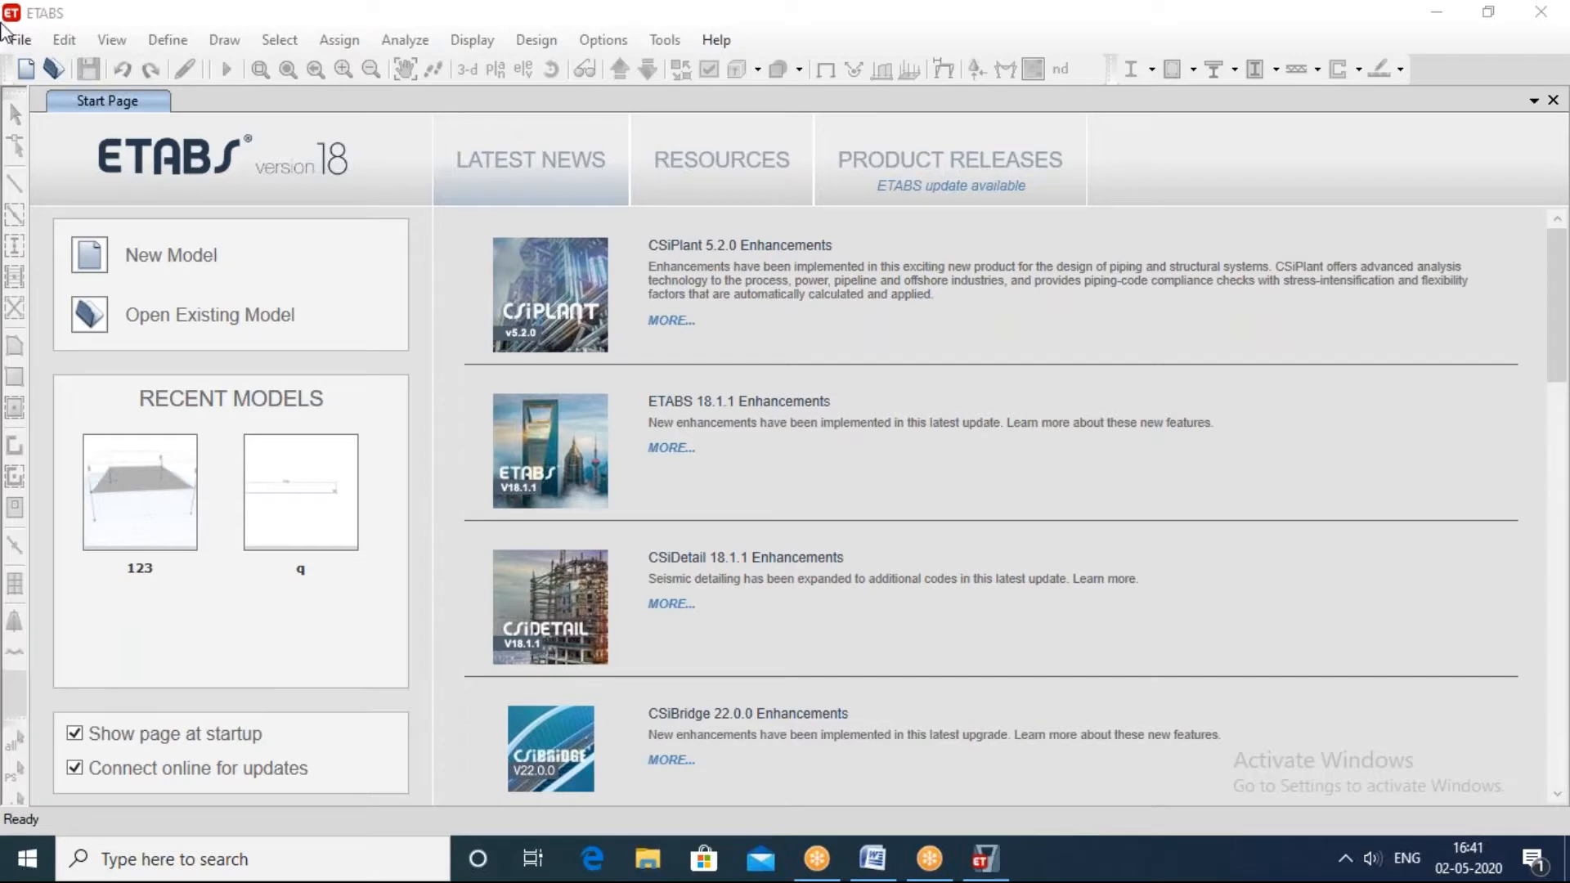
Step: Create a Grid Only model with Metric SI units, Indian steel sections, IS 800:2007, IS 456:2000, 4 x 4 grid lines at 8 m and four 3 m stories
{"action": "left_click", "coordinate": [25, 43]}
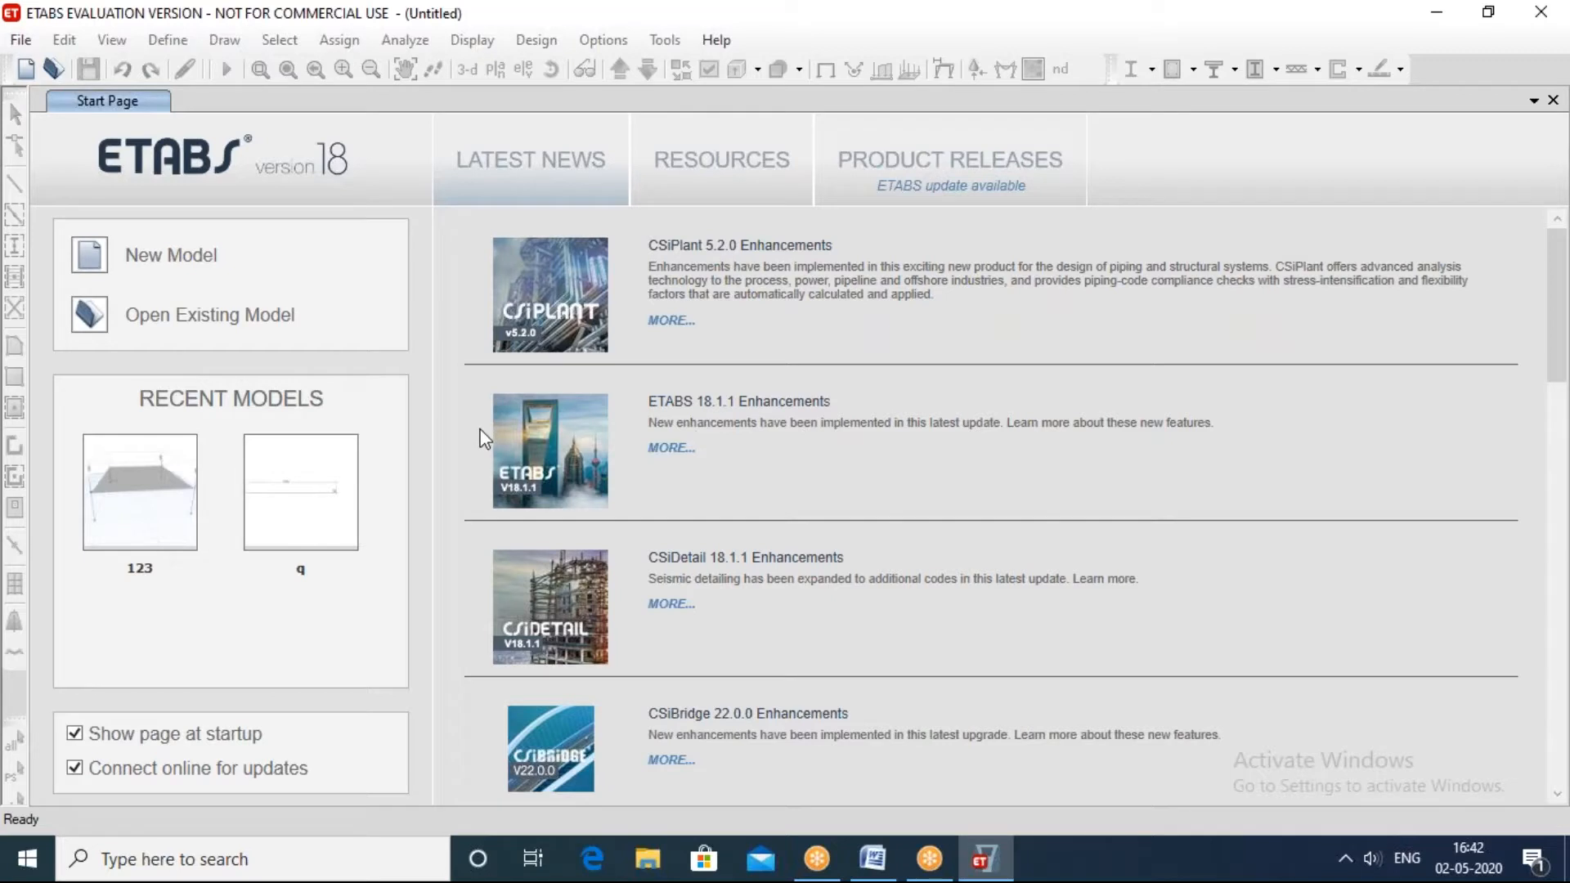
{"action": "key", "text": "ctrl+n"}
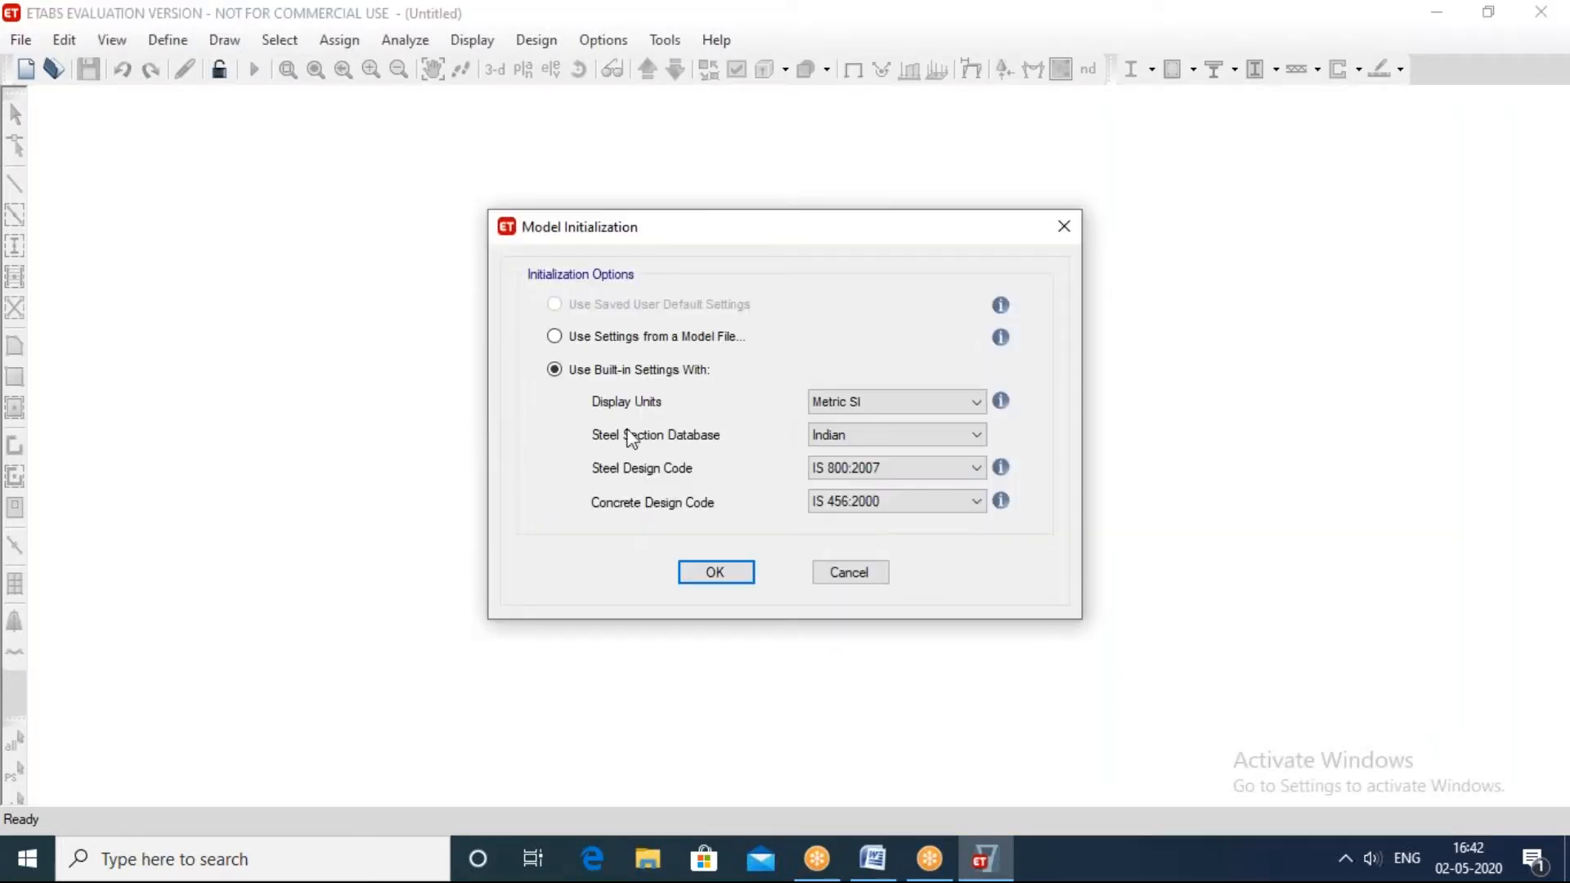
{"action": "left_click", "coordinate": [726, 574]}
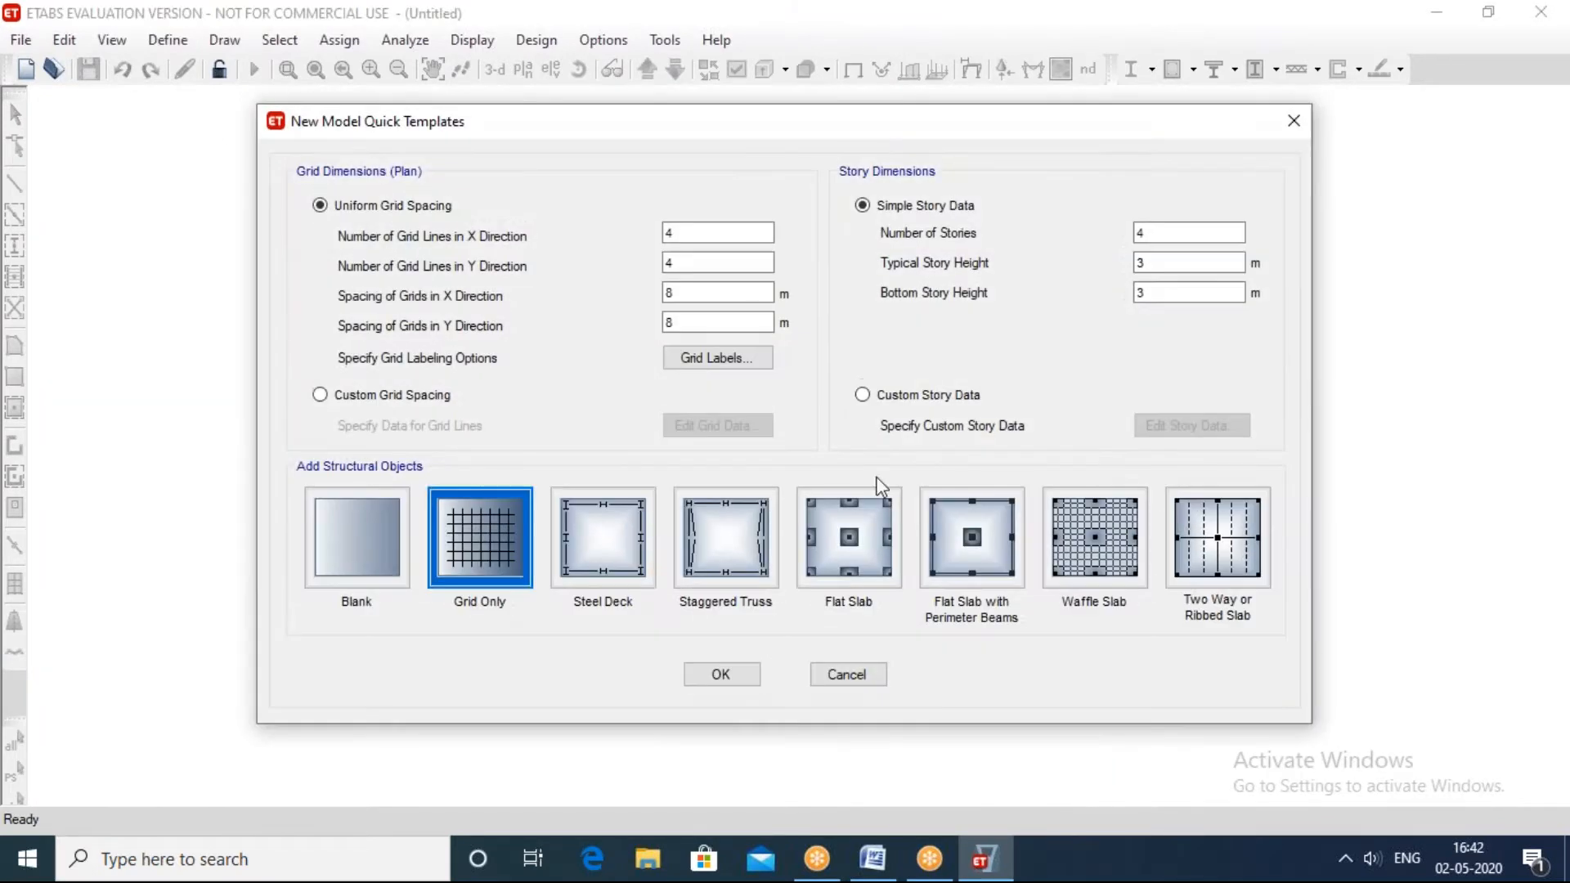
{"action": "left_click", "coordinate": [704, 672]}
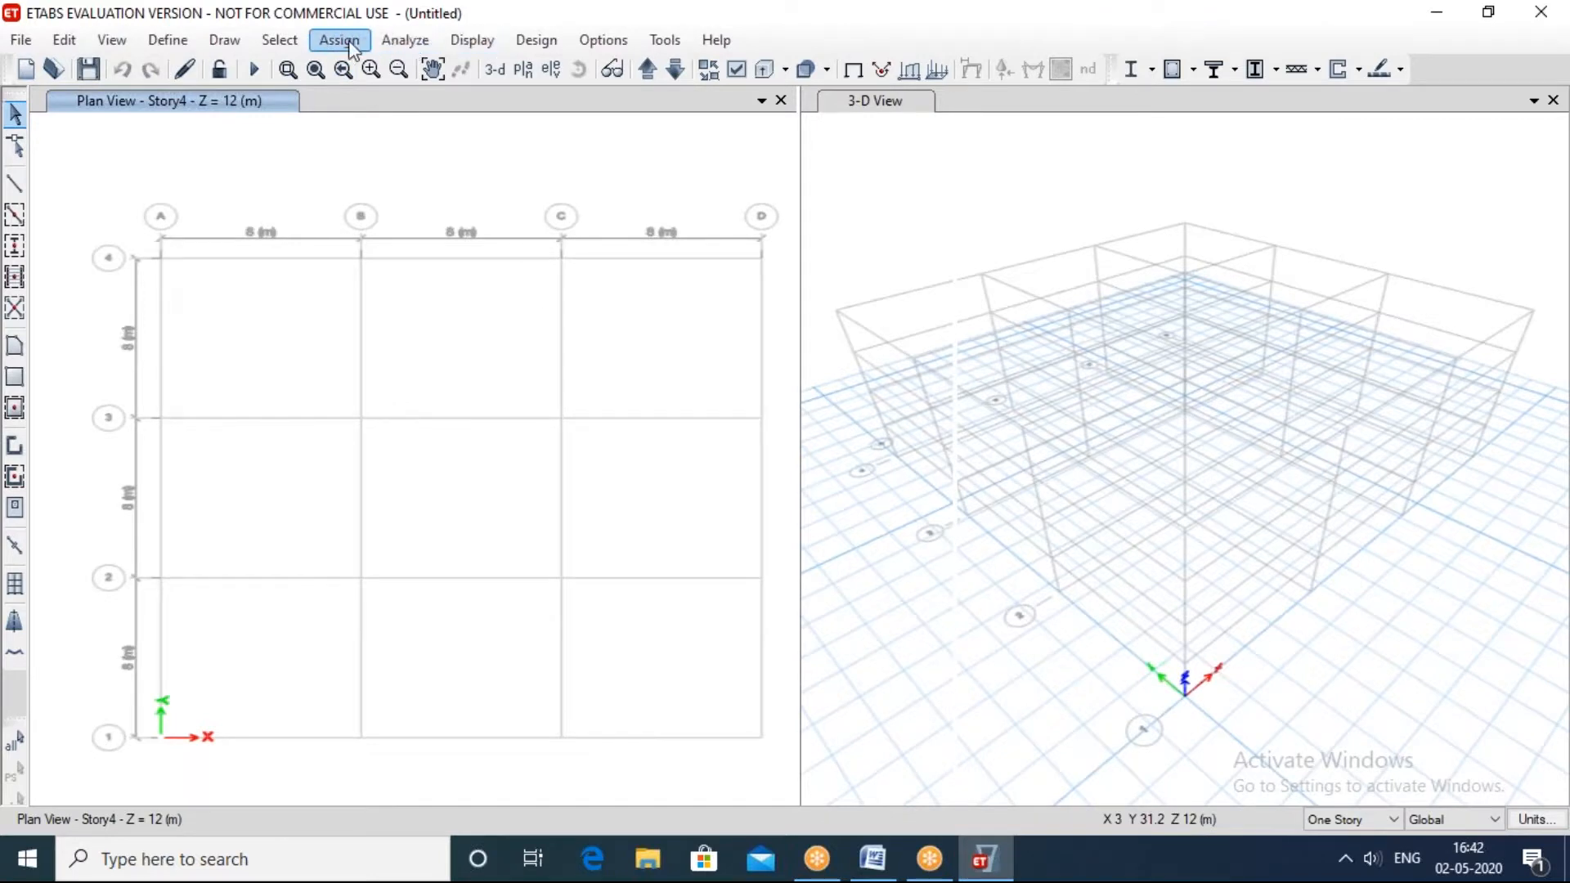
Step: Look at the joint restraint assignment options and close them without assigning any
{"action": "left_click", "coordinate": [349, 42]}
{"action": "mouse_move", "coordinate": [396, 67]}
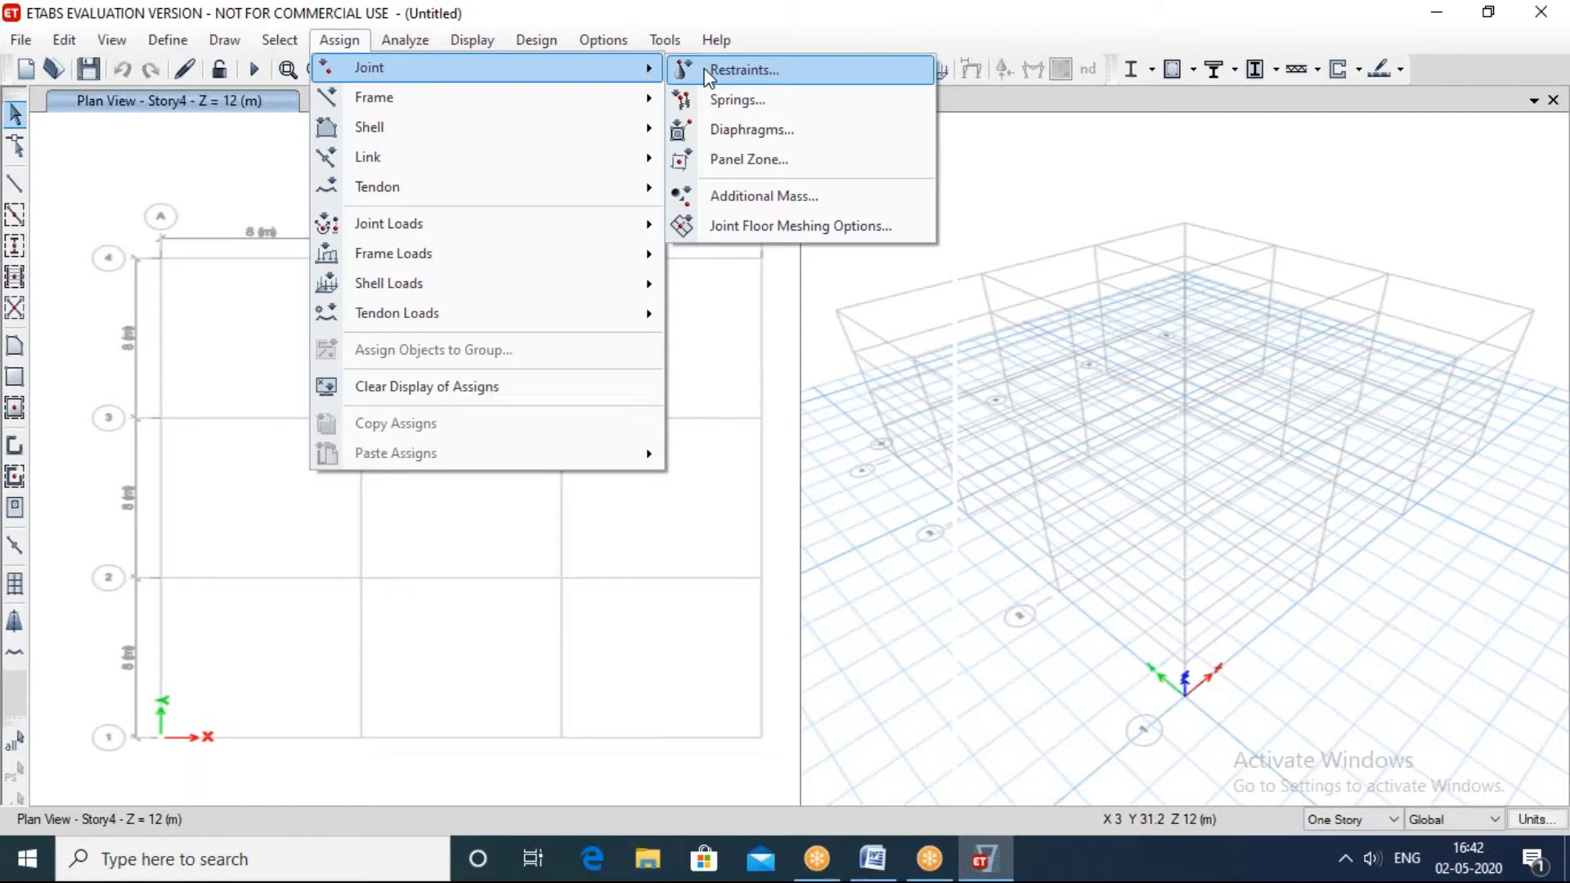
{"action": "left_click", "coordinate": [733, 69]}
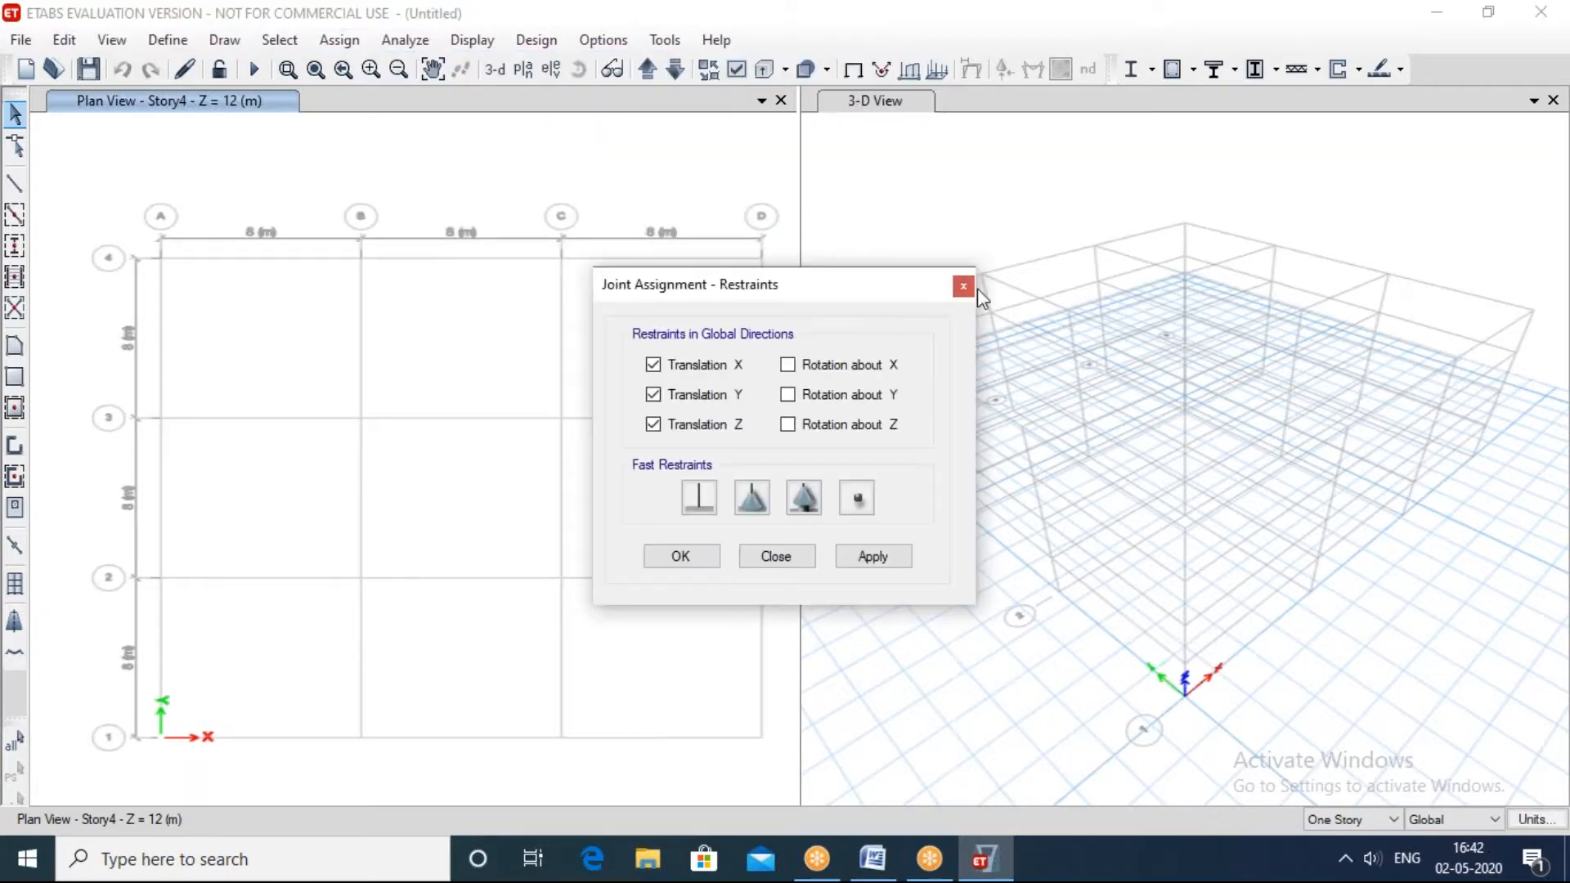
{"action": "left_click", "coordinate": [963, 286]}
Step: Examine the joint force load inputs for the Dead pattern, including the global X, Y and Z forces, and close them without assigning
{"action": "left_click", "coordinate": [330, 41]}
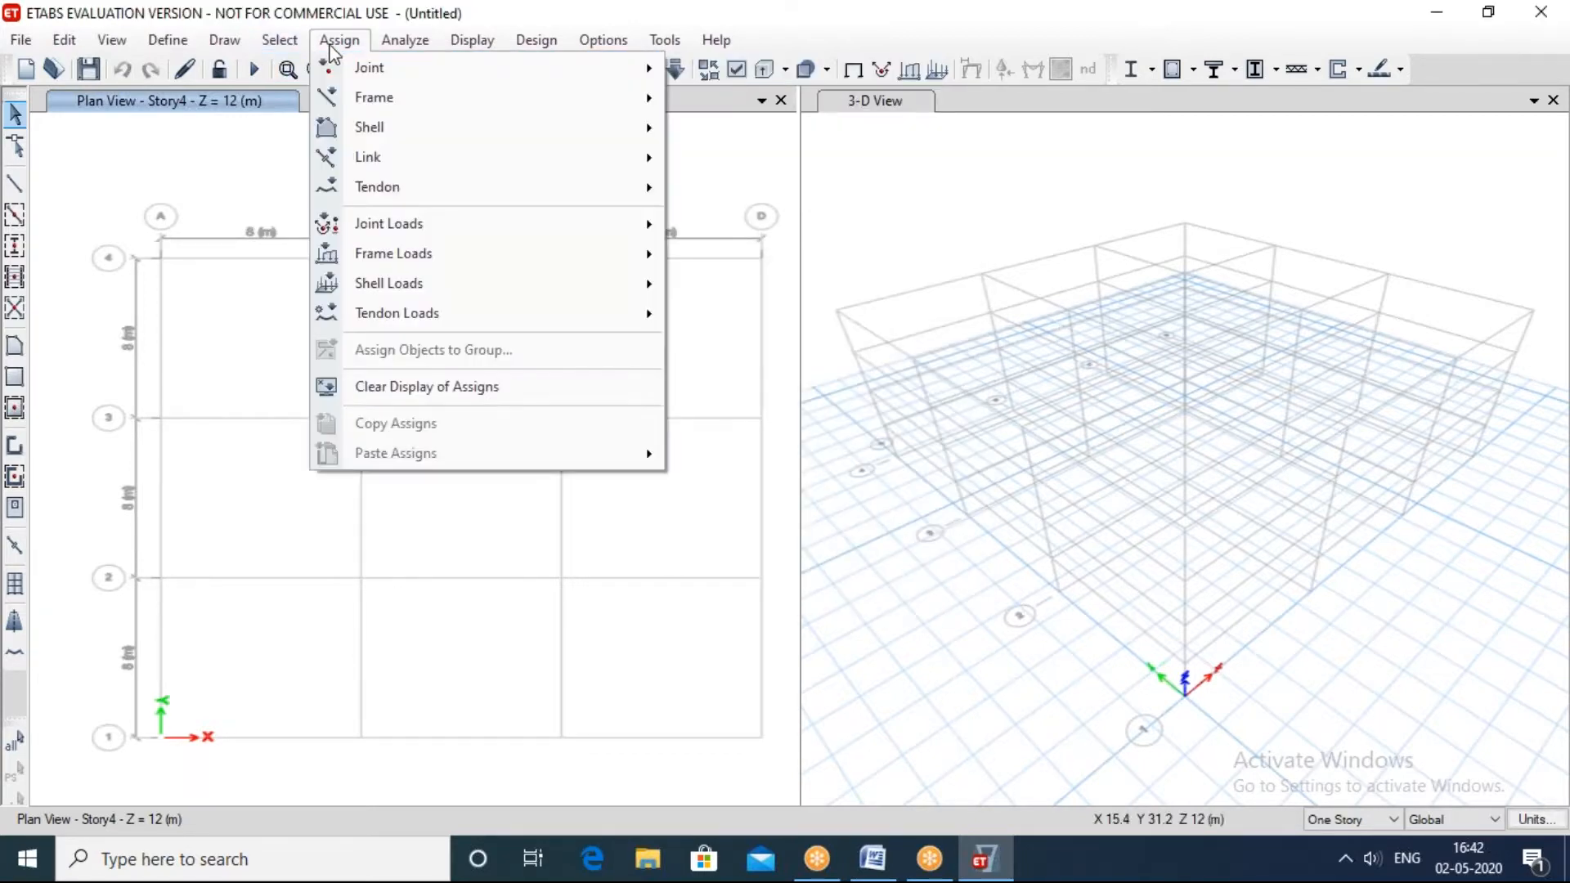
{"action": "mouse_move", "coordinate": [487, 233]}
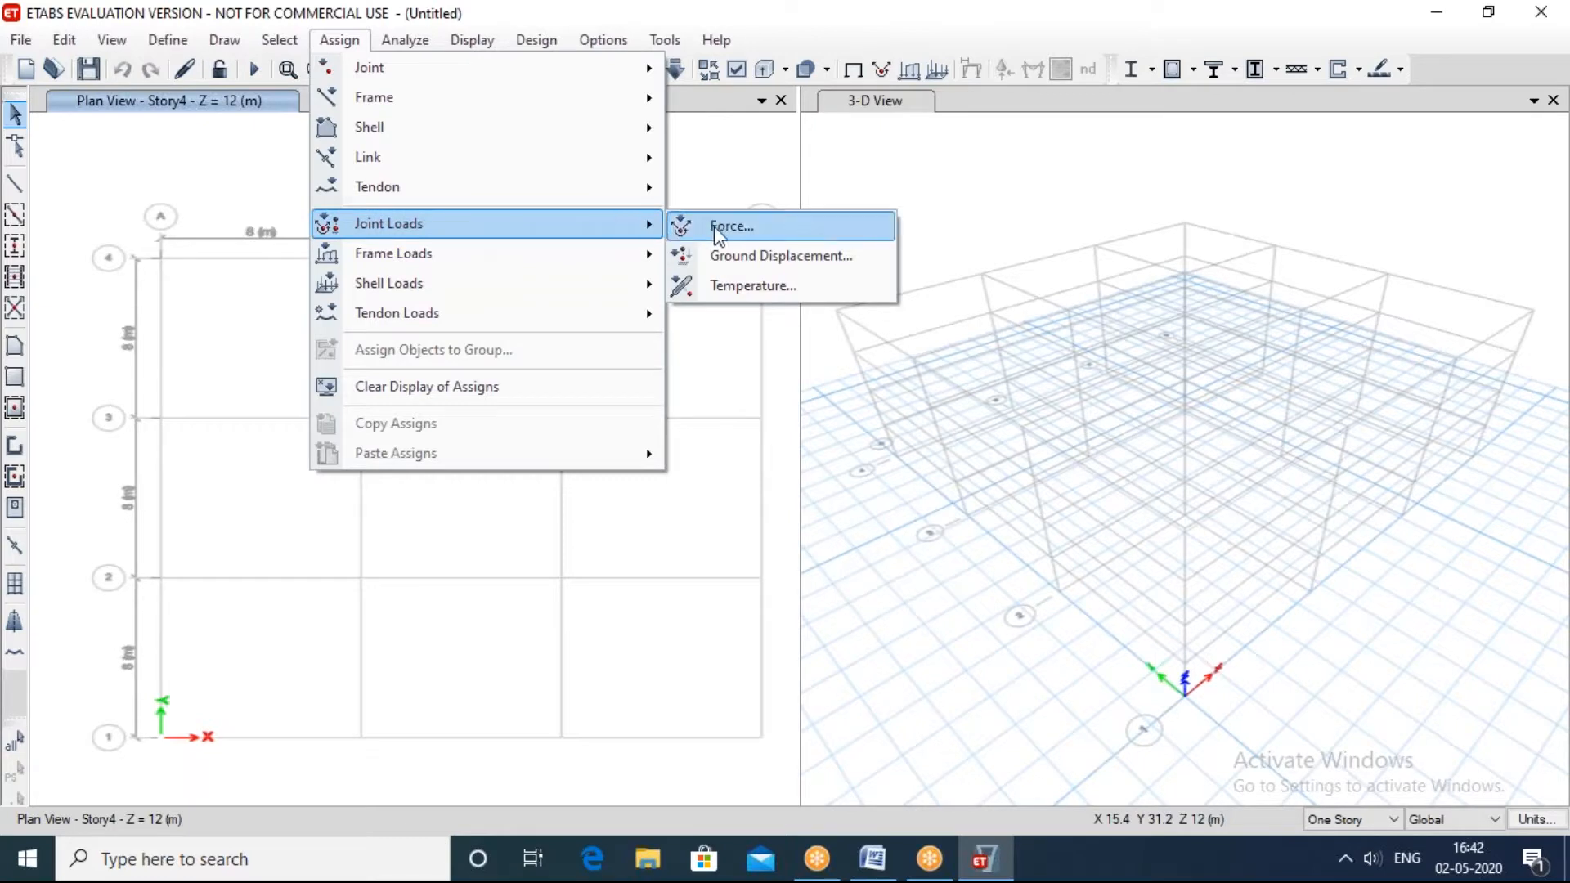
{"action": "left_click", "coordinate": [718, 234]}
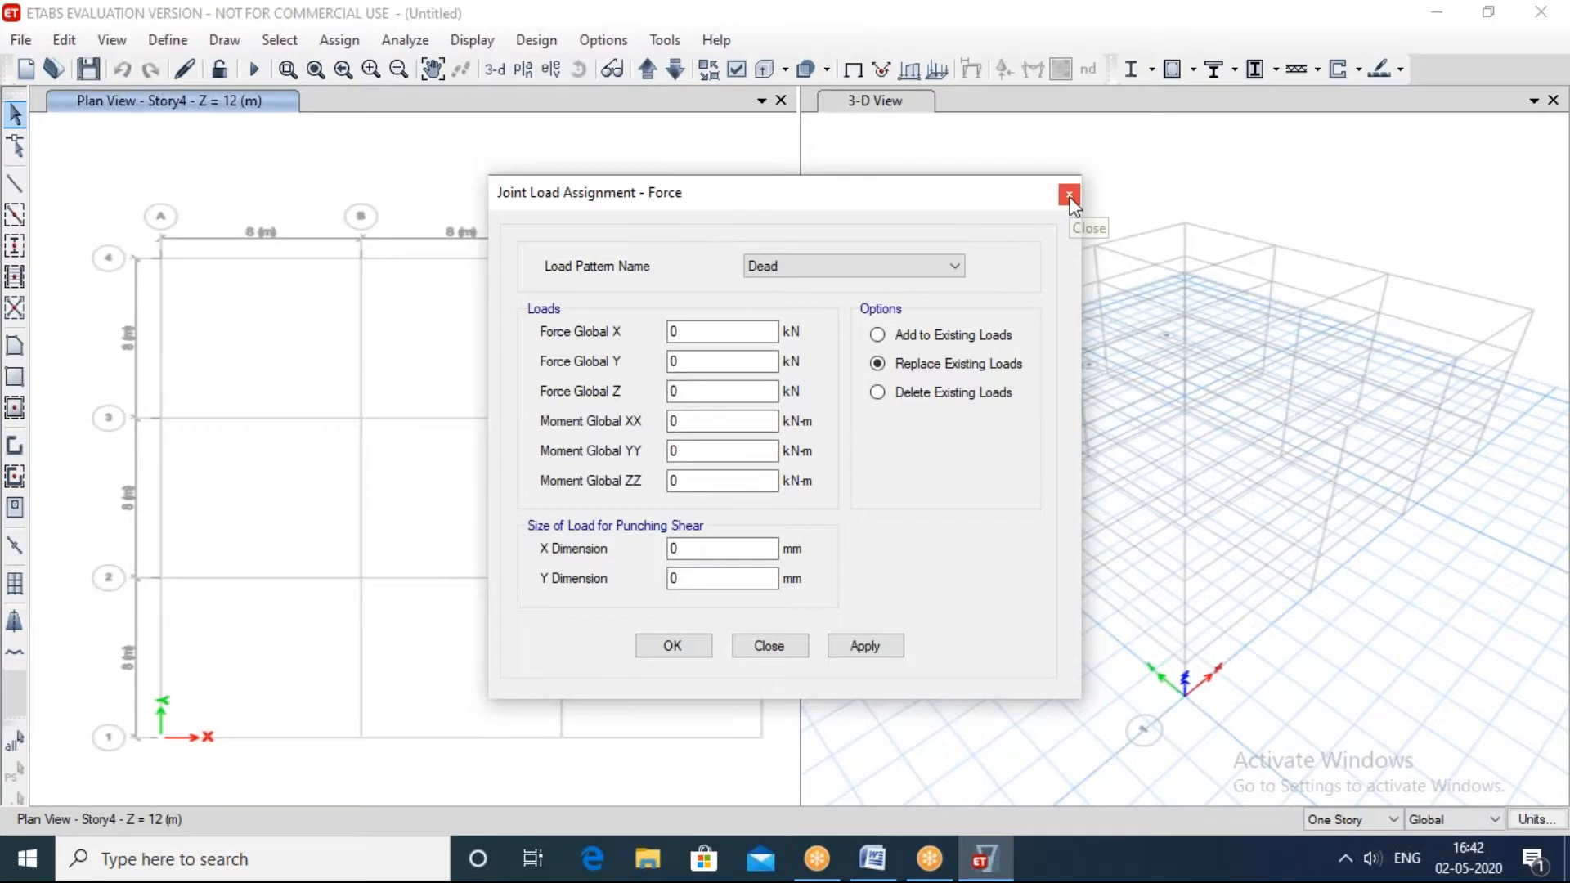
{"action": "double_click", "coordinate": [672, 392]}
{"action": "left_click", "coordinate": [679, 331]}
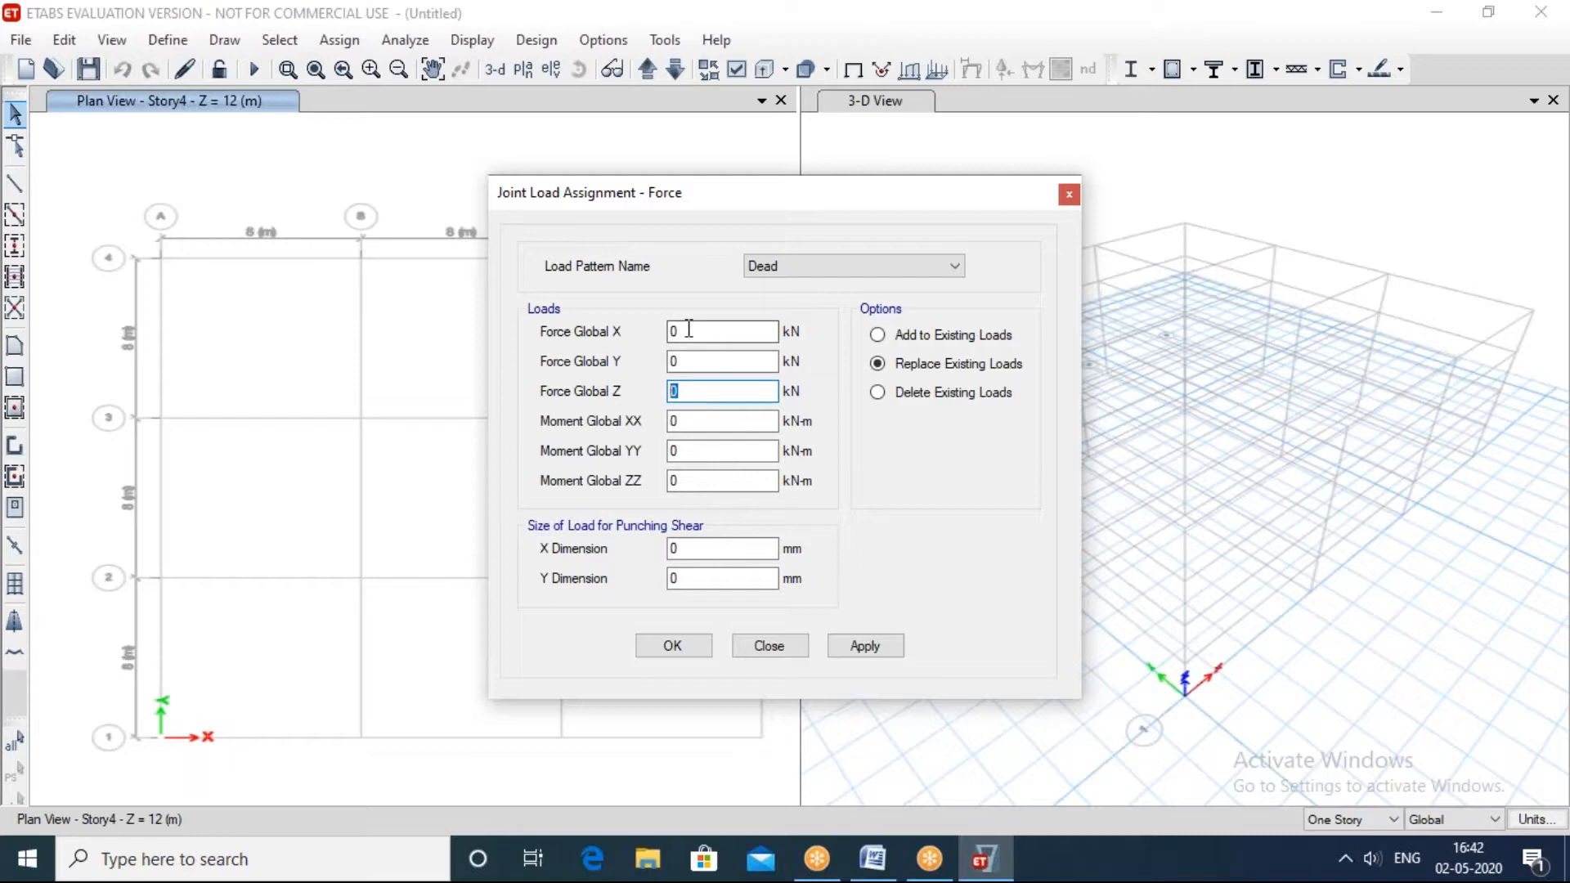
{"action": "left_click", "coordinate": [675, 361]}
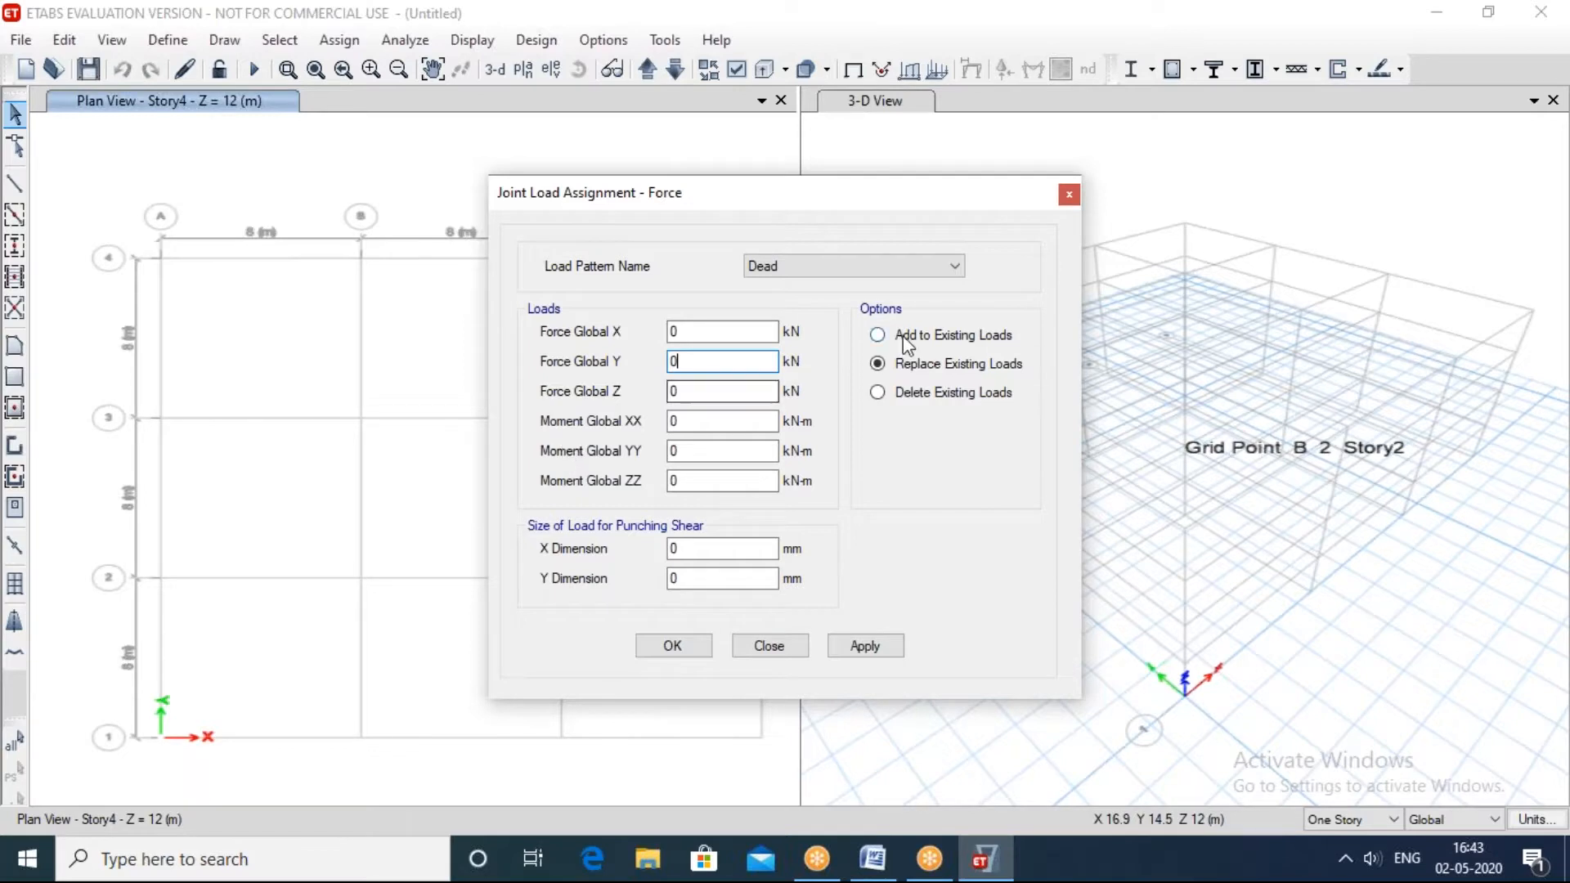
{"action": "left_click", "coordinate": [1067, 194]}
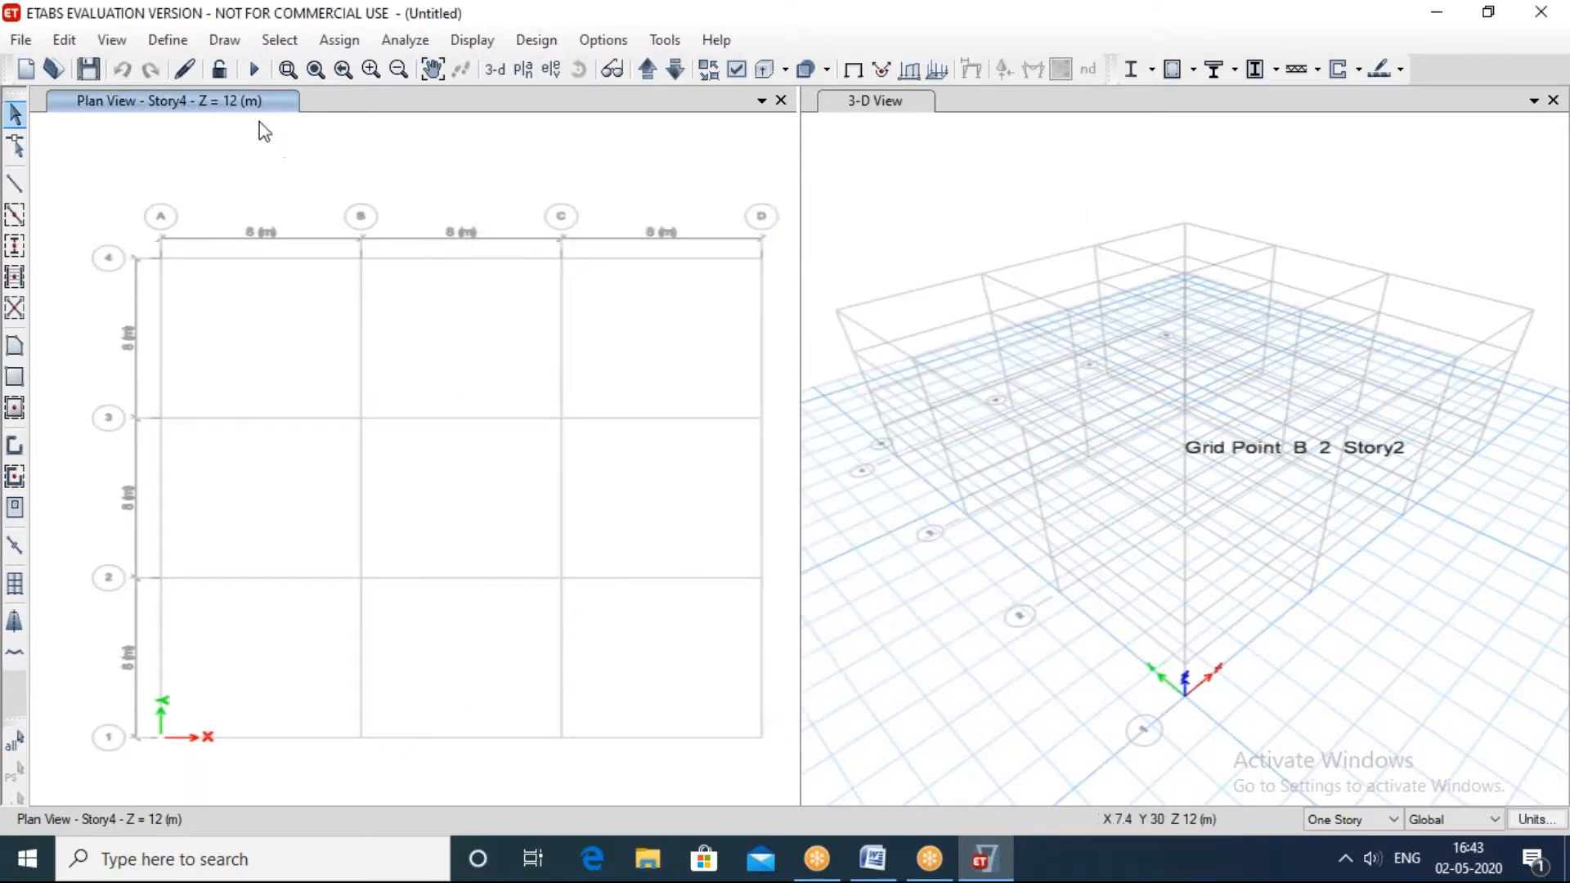
{"action": "left_click", "coordinate": [168, 40]}
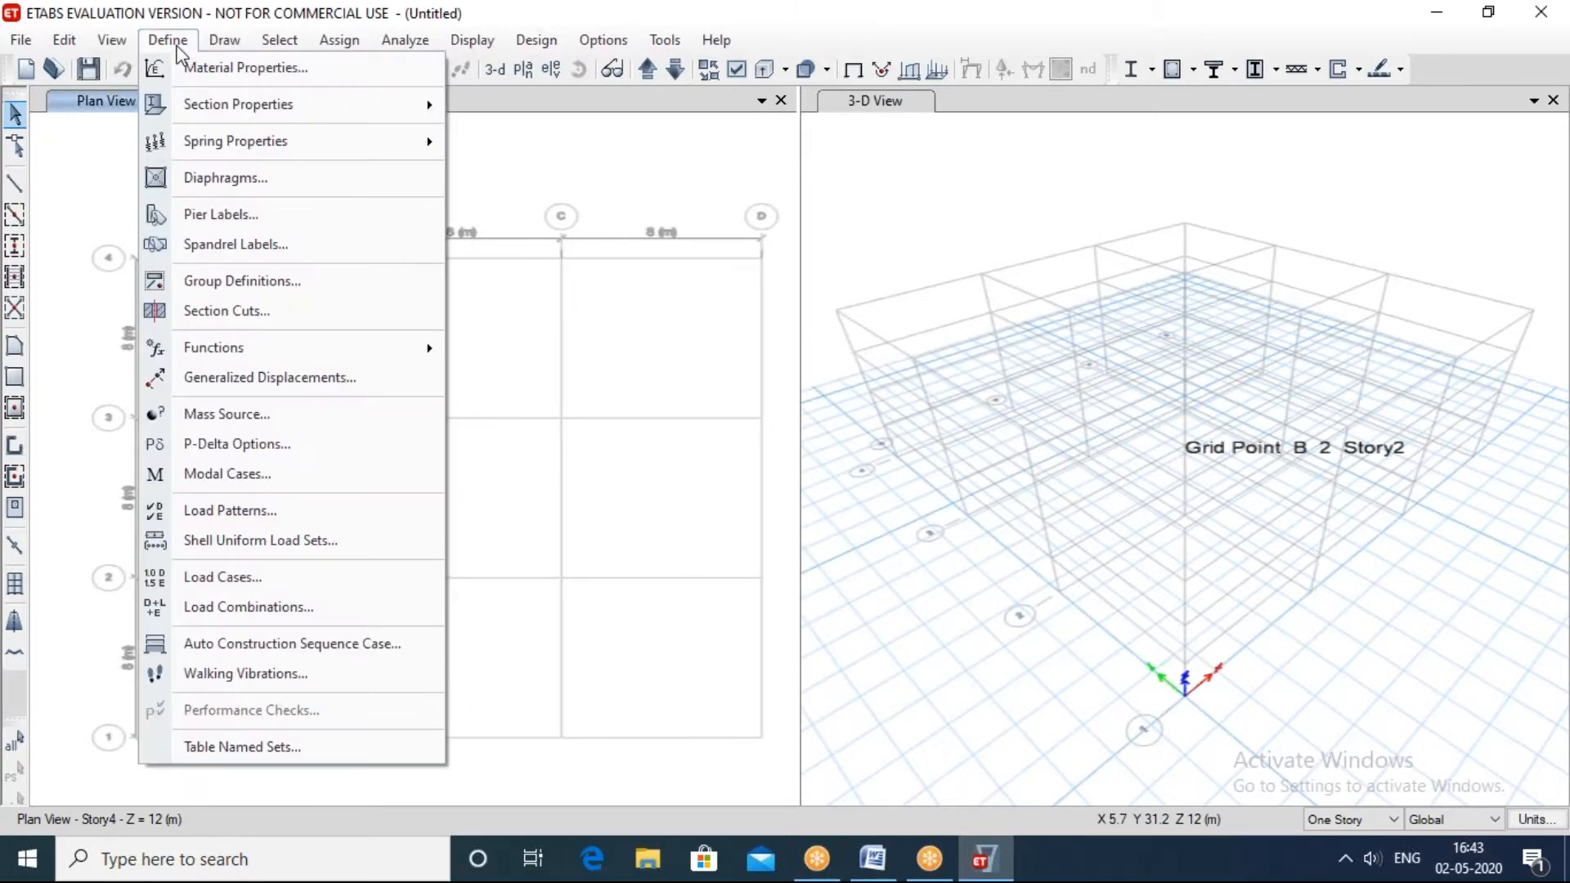
{"action": "left_click", "coordinate": [344, 90]}
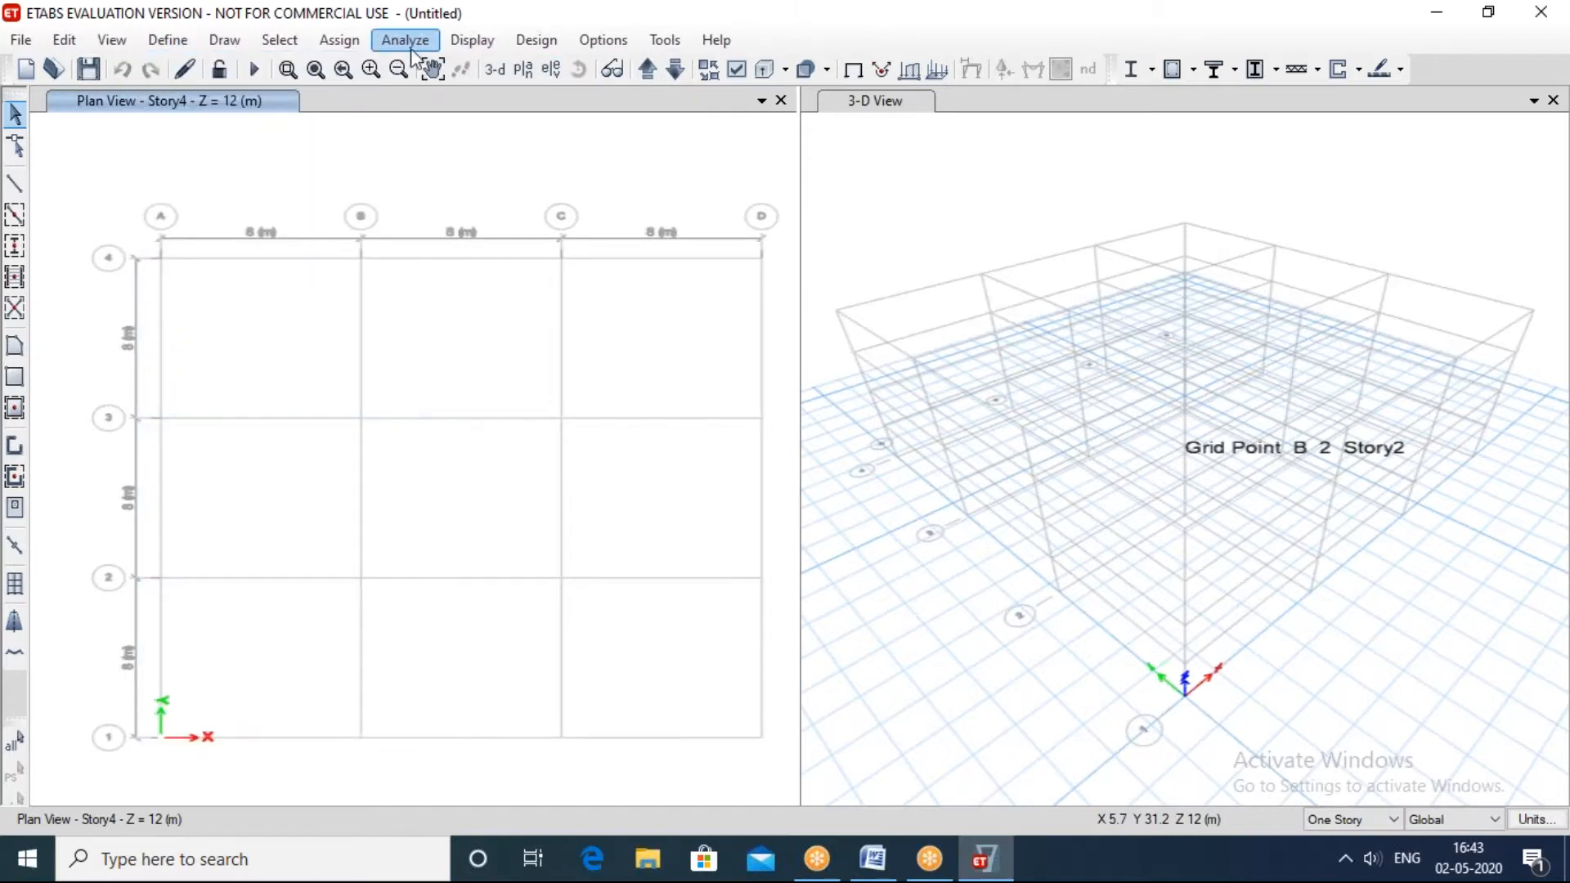
Step: Look at the shell and frame load types, then examine the trapezoidal distance inputs of the distributed frame load
{"action": "left_click", "coordinate": [351, 46]}
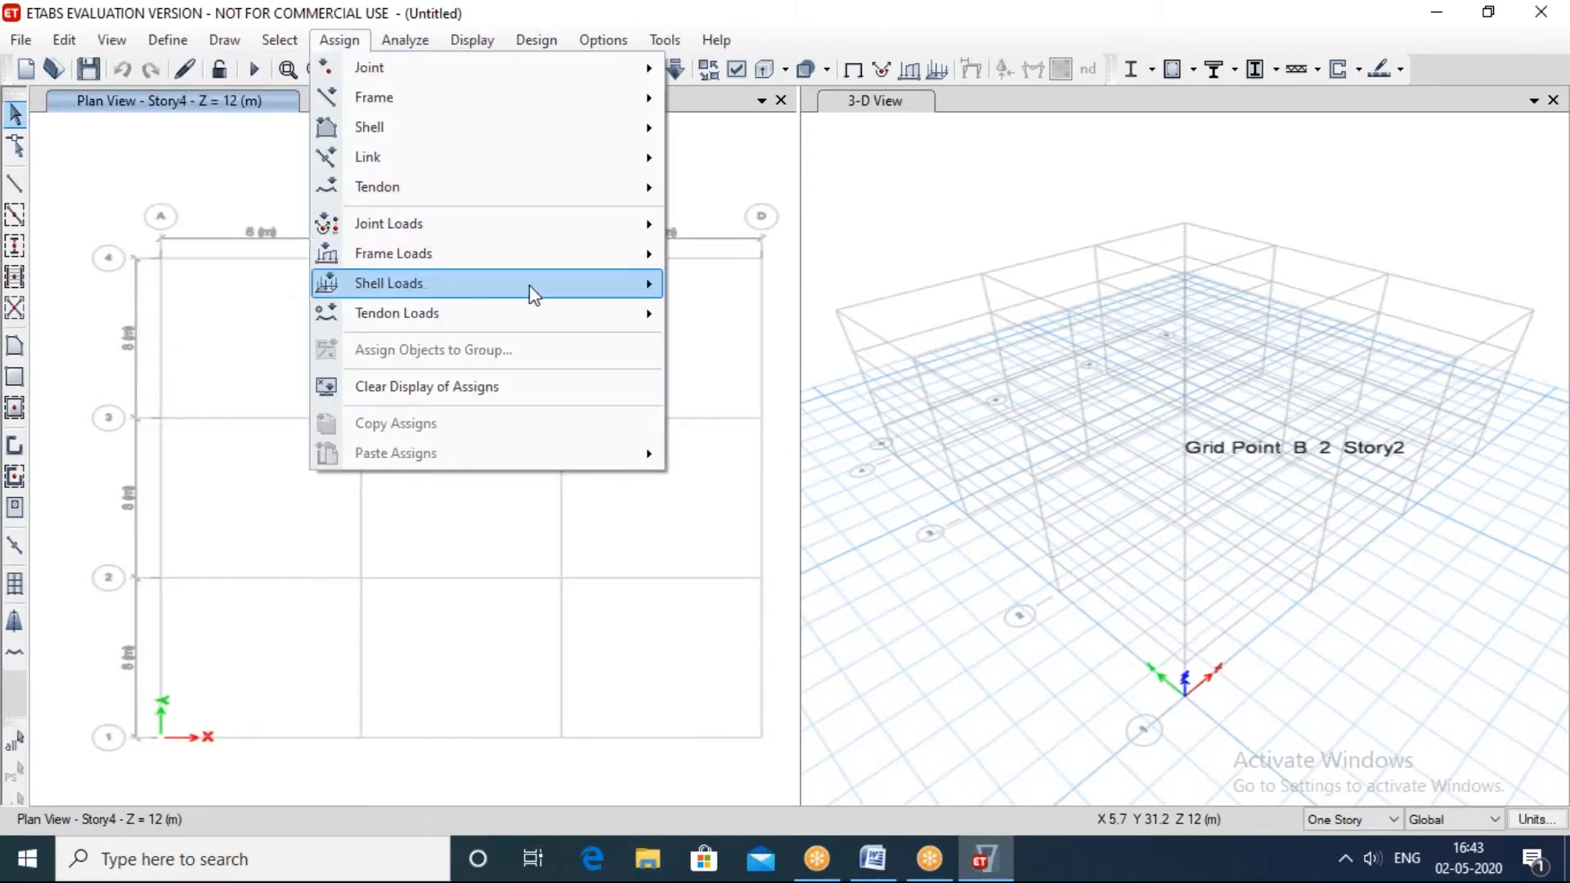
{"action": "mouse_move", "coordinate": [531, 290]}
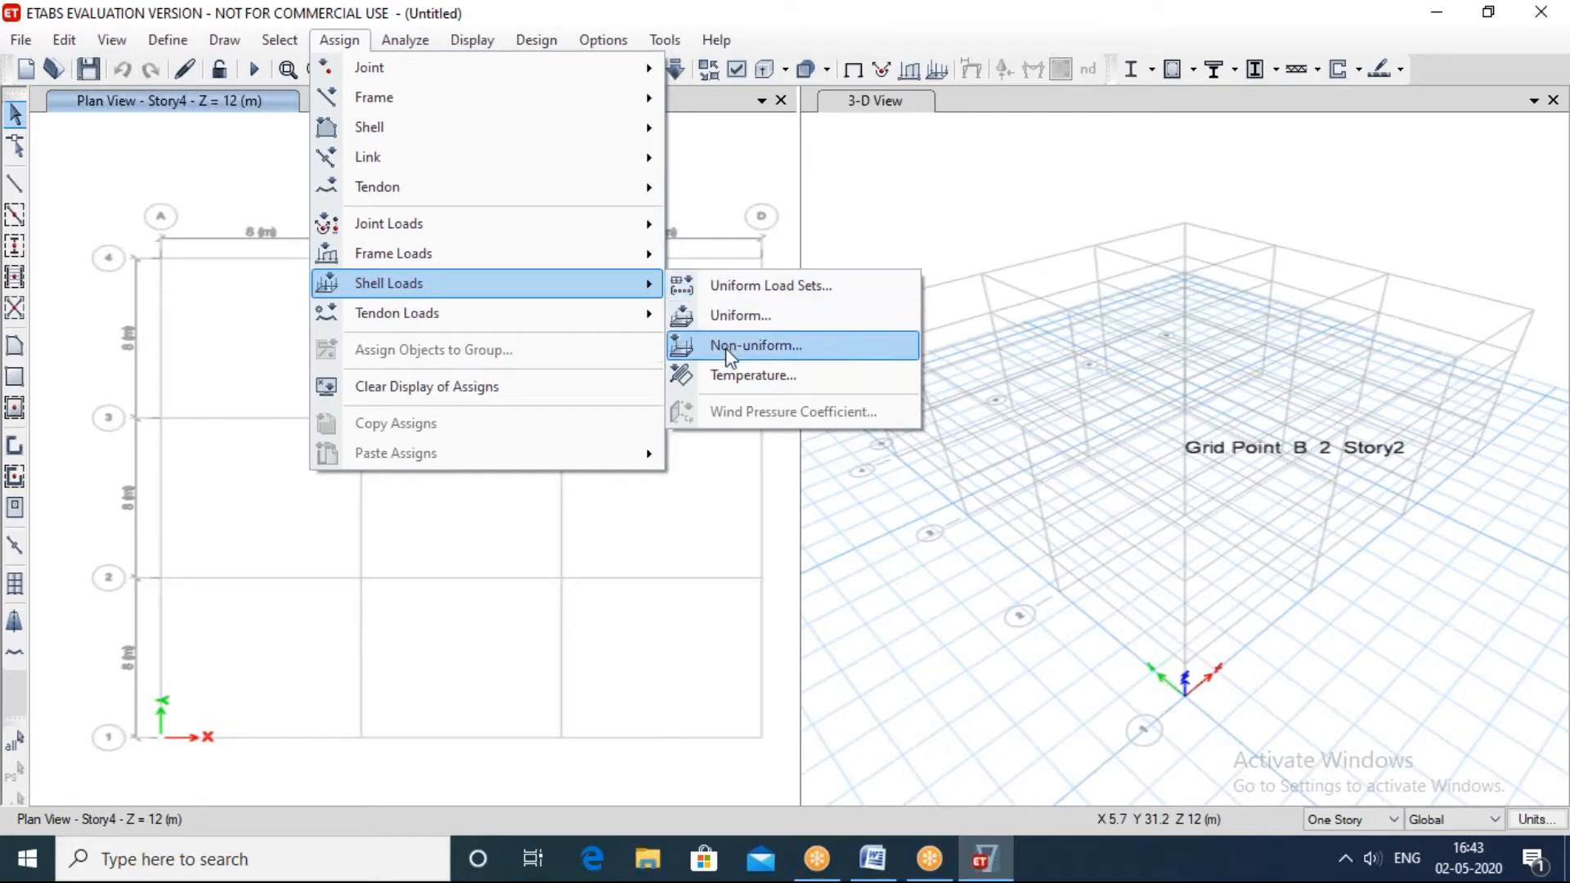
{"action": "mouse_move", "coordinate": [634, 258]}
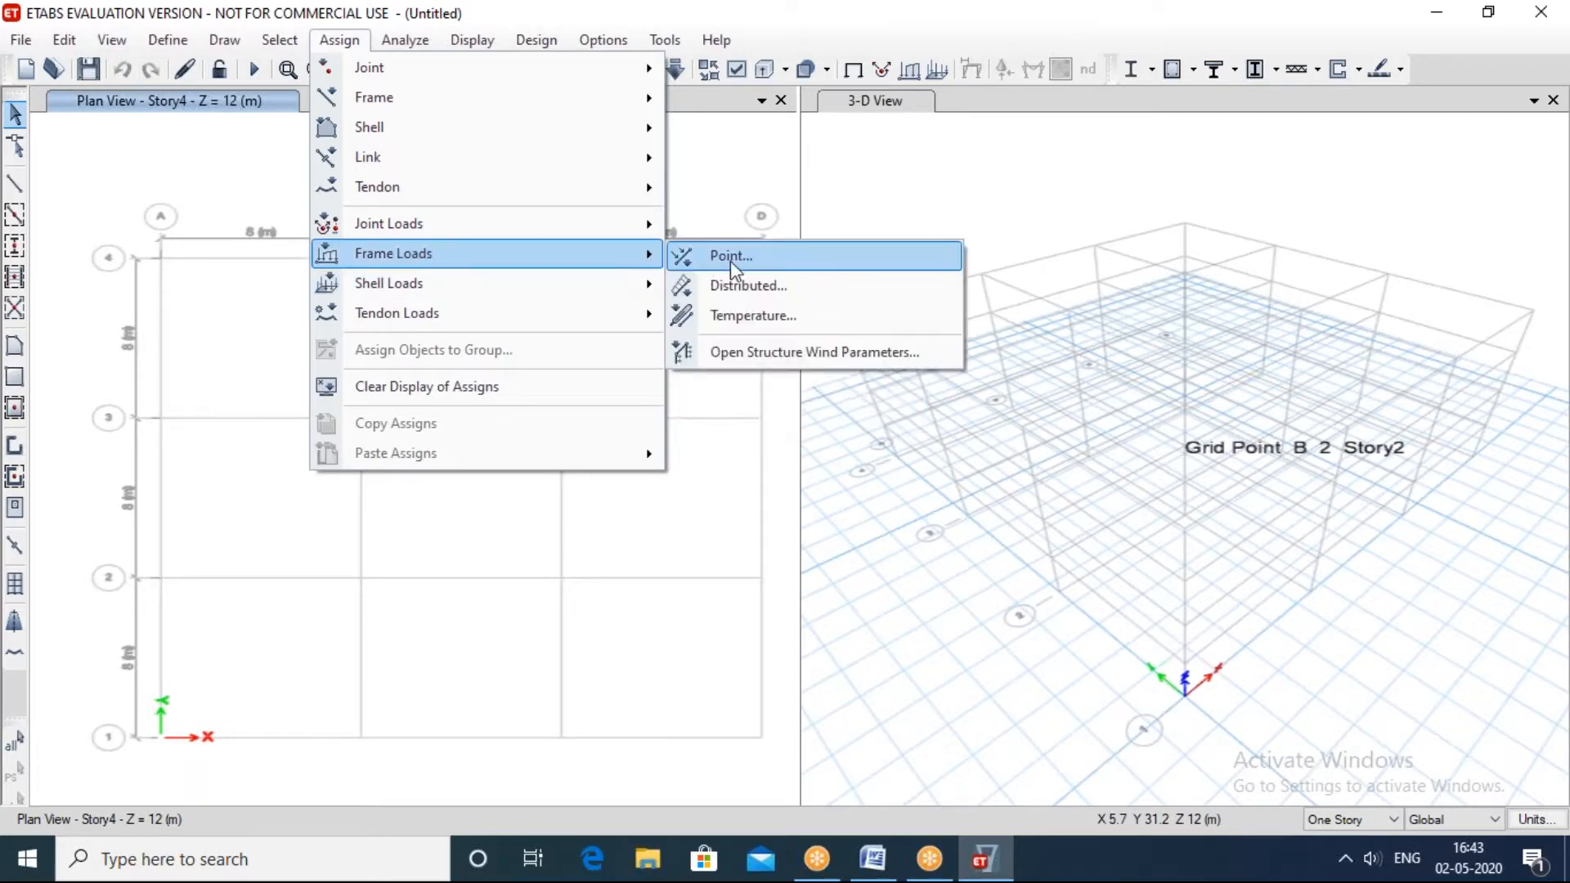
{"action": "left_click", "coordinate": [749, 292]}
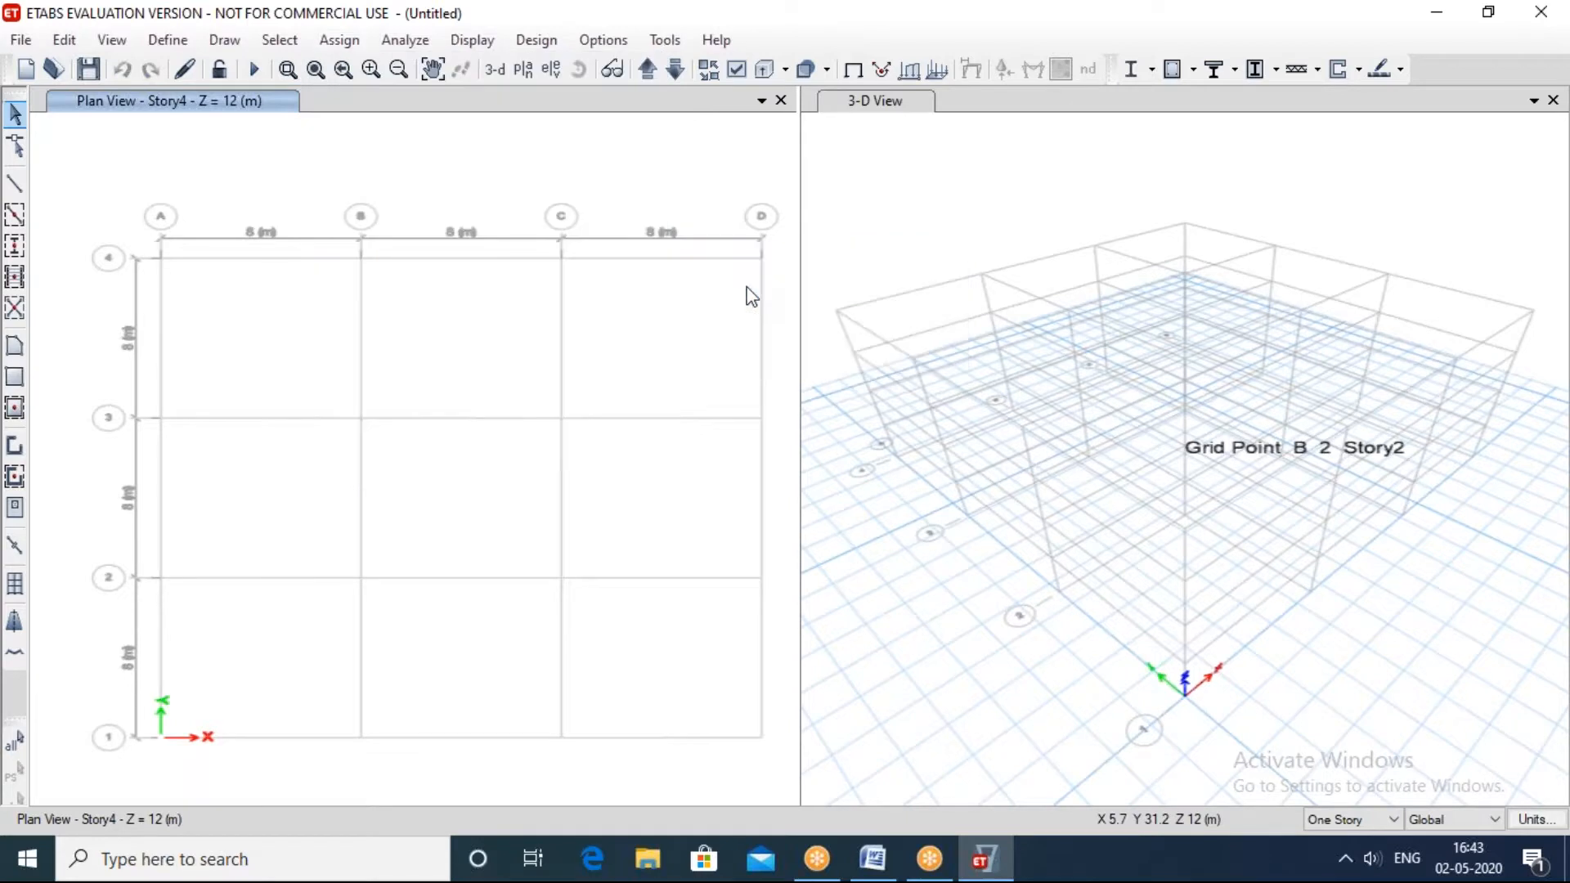
{"action": "left_click", "coordinate": [603, 490]}
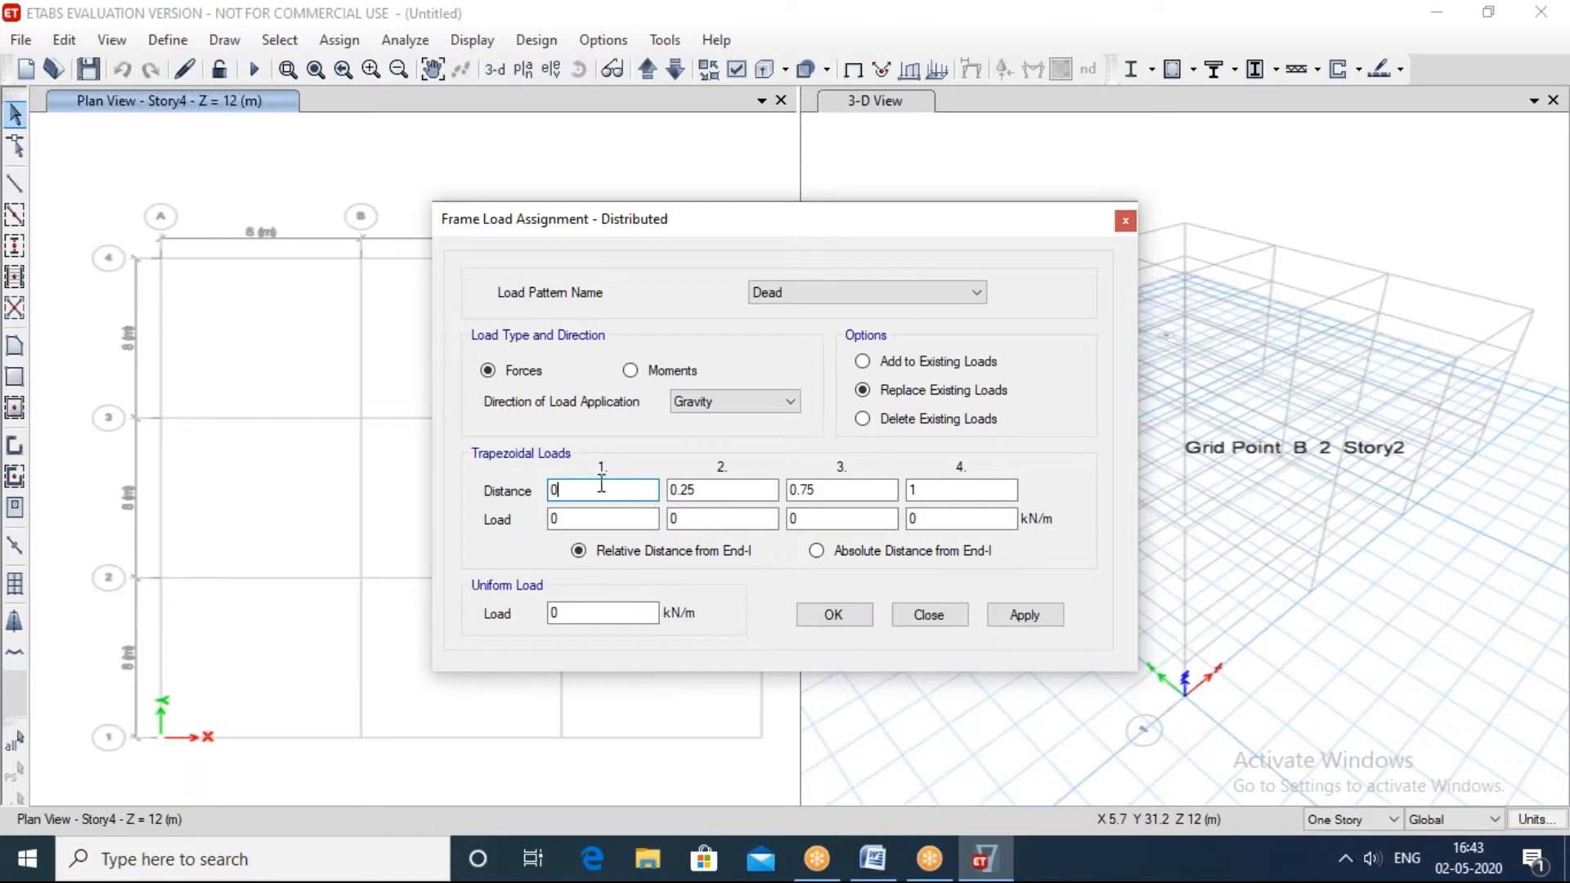
{"action": "left_click", "coordinate": [711, 489]}
{"action": "left_click", "coordinate": [830, 490]}
{"action": "left_click", "coordinate": [924, 489]}
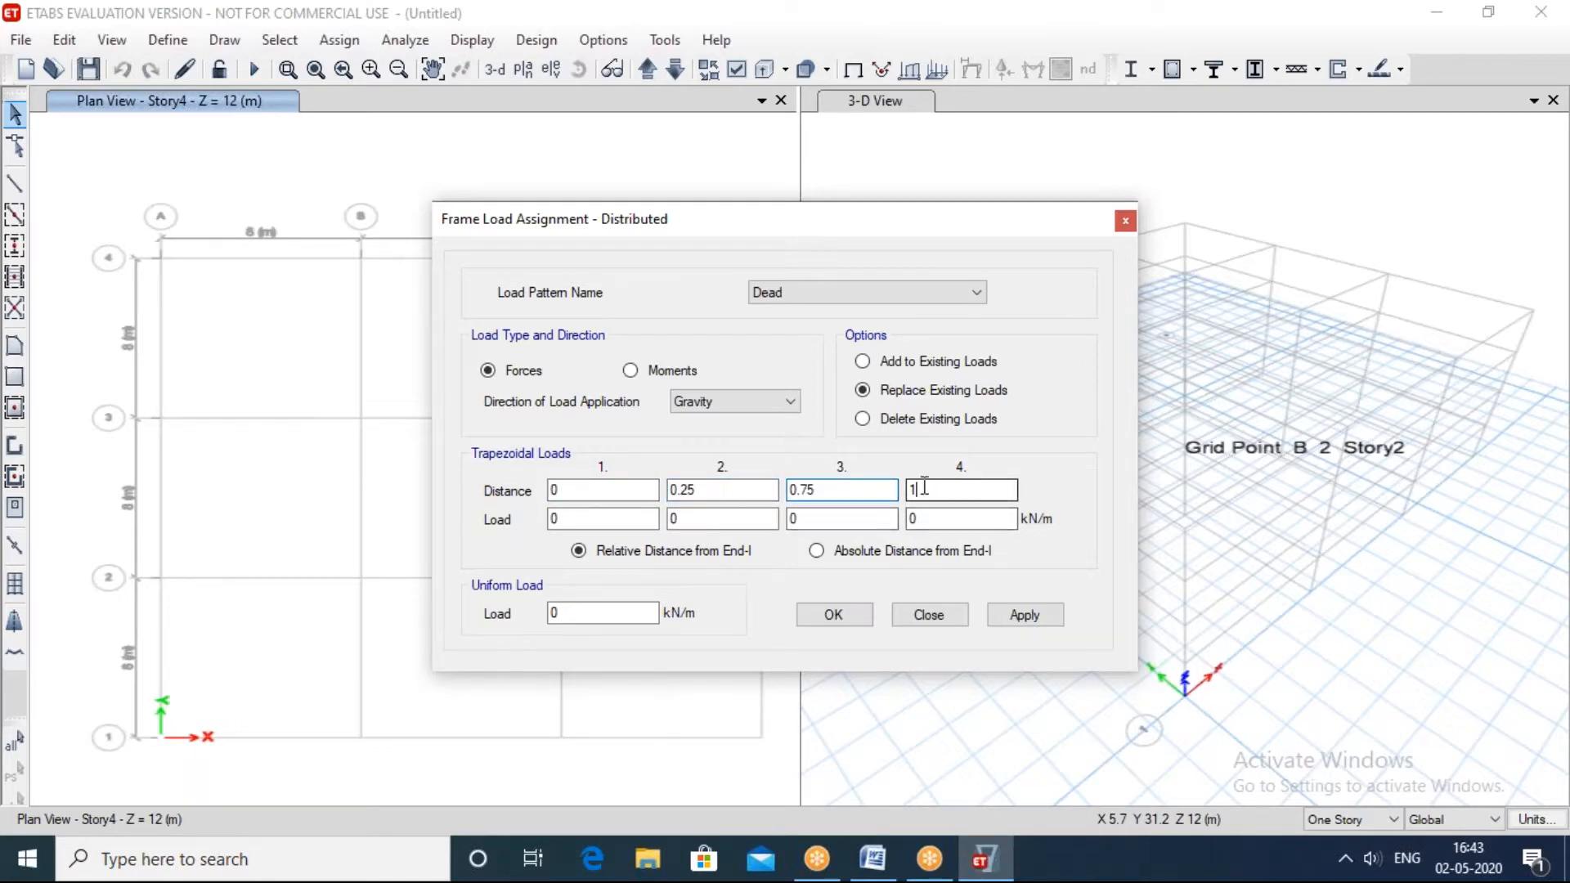
Step: Examine the trapezoidal load inputs of the distributed frame load and close the assignment without applying it
{"action": "left_click", "coordinate": [703, 518]}
{"action": "left_click", "coordinate": [830, 516]}
{"action": "left_click", "coordinate": [931, 518]}
{"action": "left_click", "coordinate": [605, 488]}
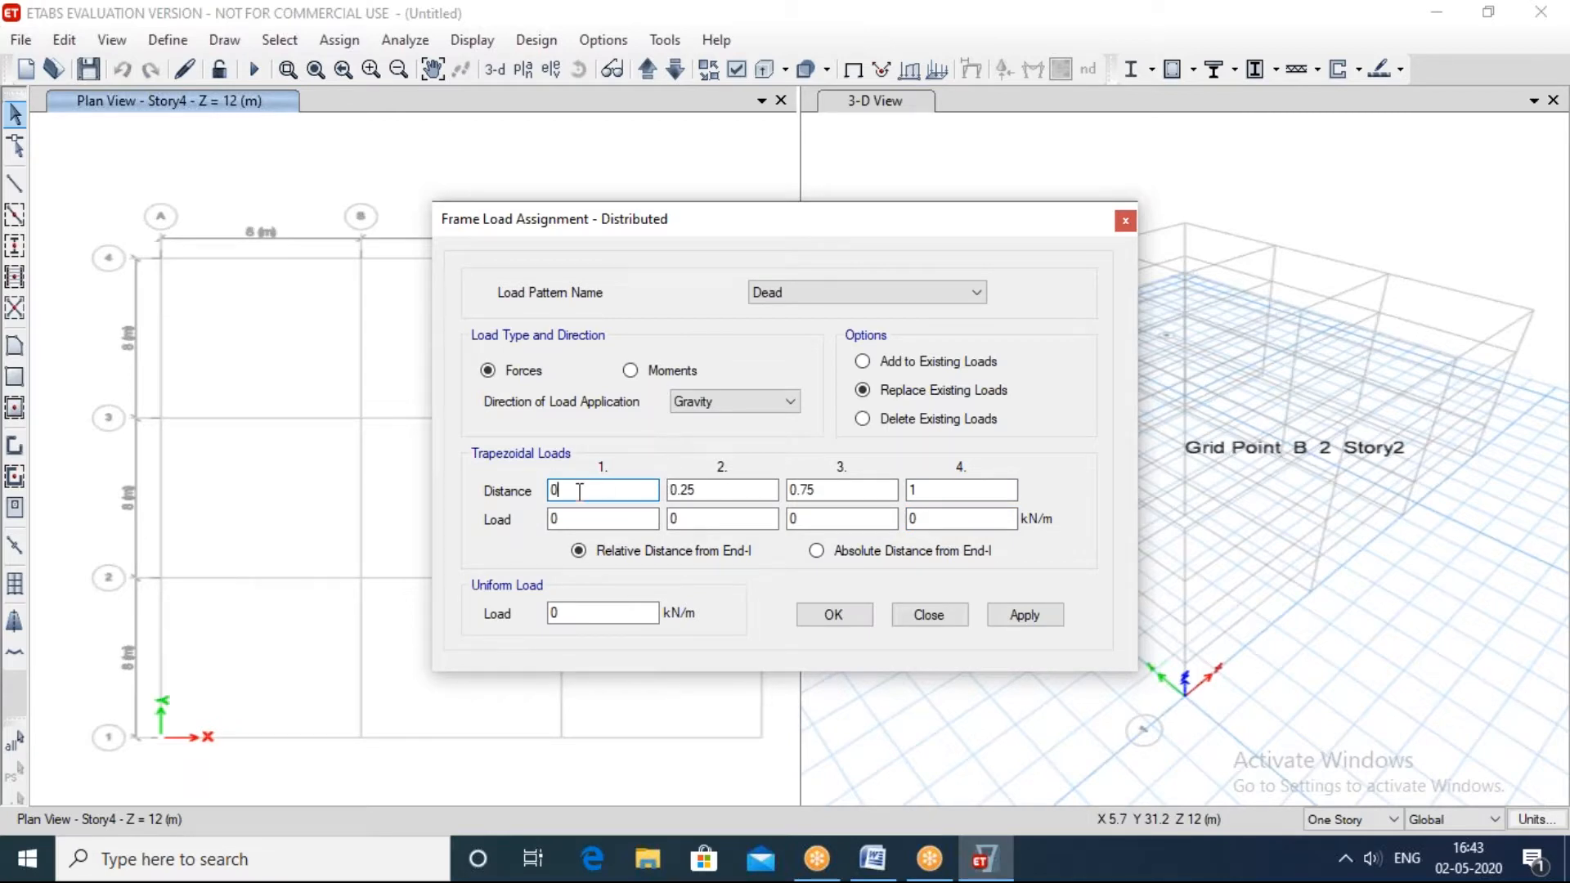
{"action": "key", "text": "Tab"}
{"action": "key", "text": "Tab"}
{"action": "key", "text": "Tab"}
{"action": "left_click", "coordinate": [1125, 221]}
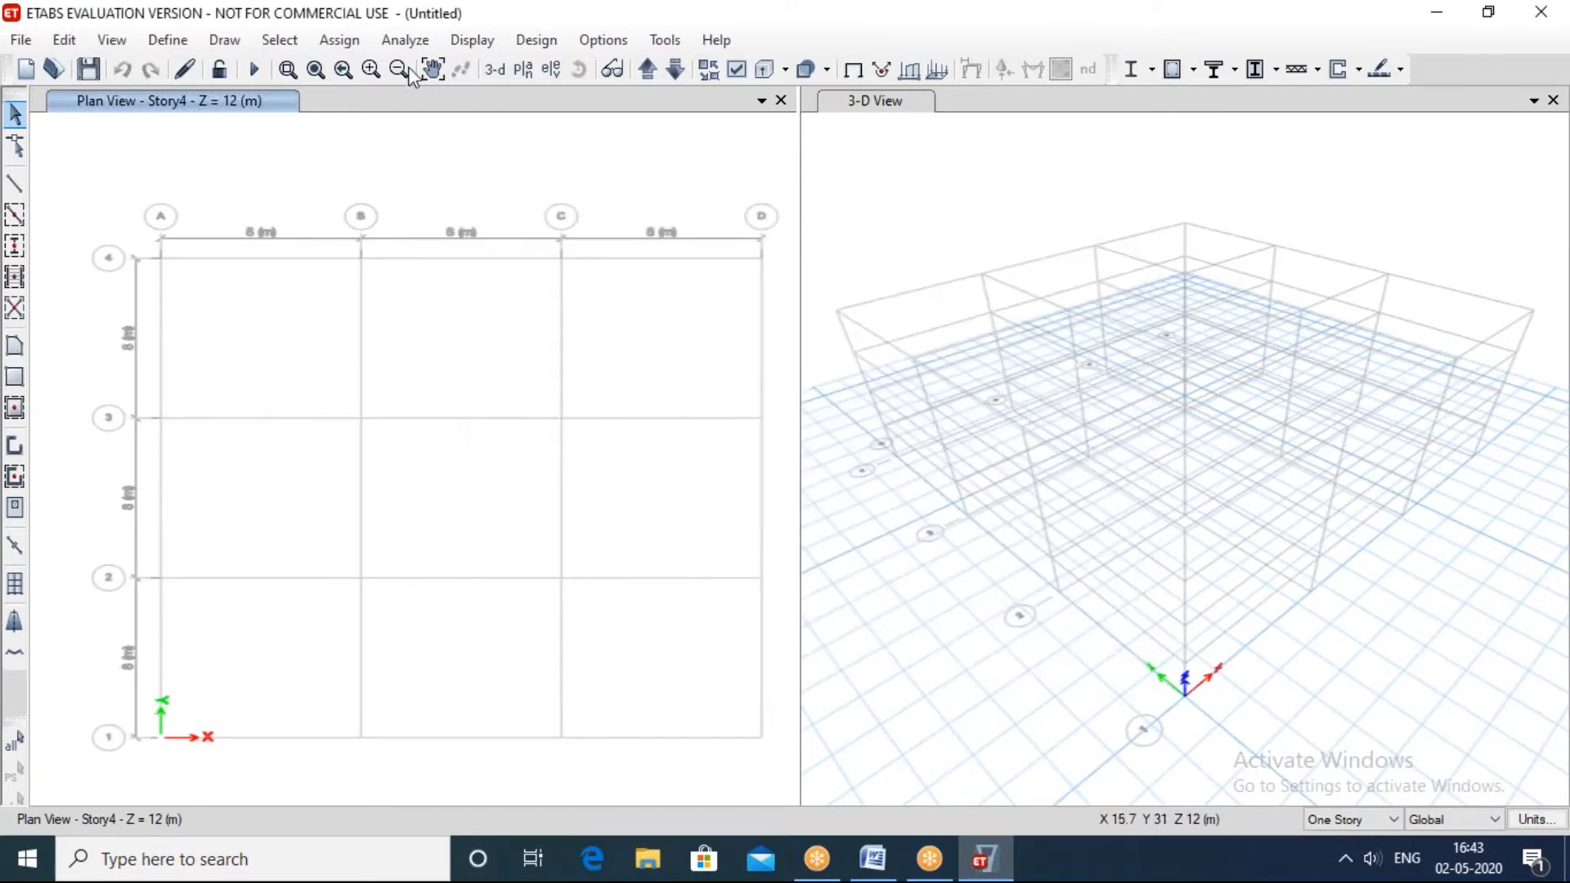
Step: Look at the available shell load assignment types and leave without assigning any
{"action": "left_click", "coordinate": [342, 41]}
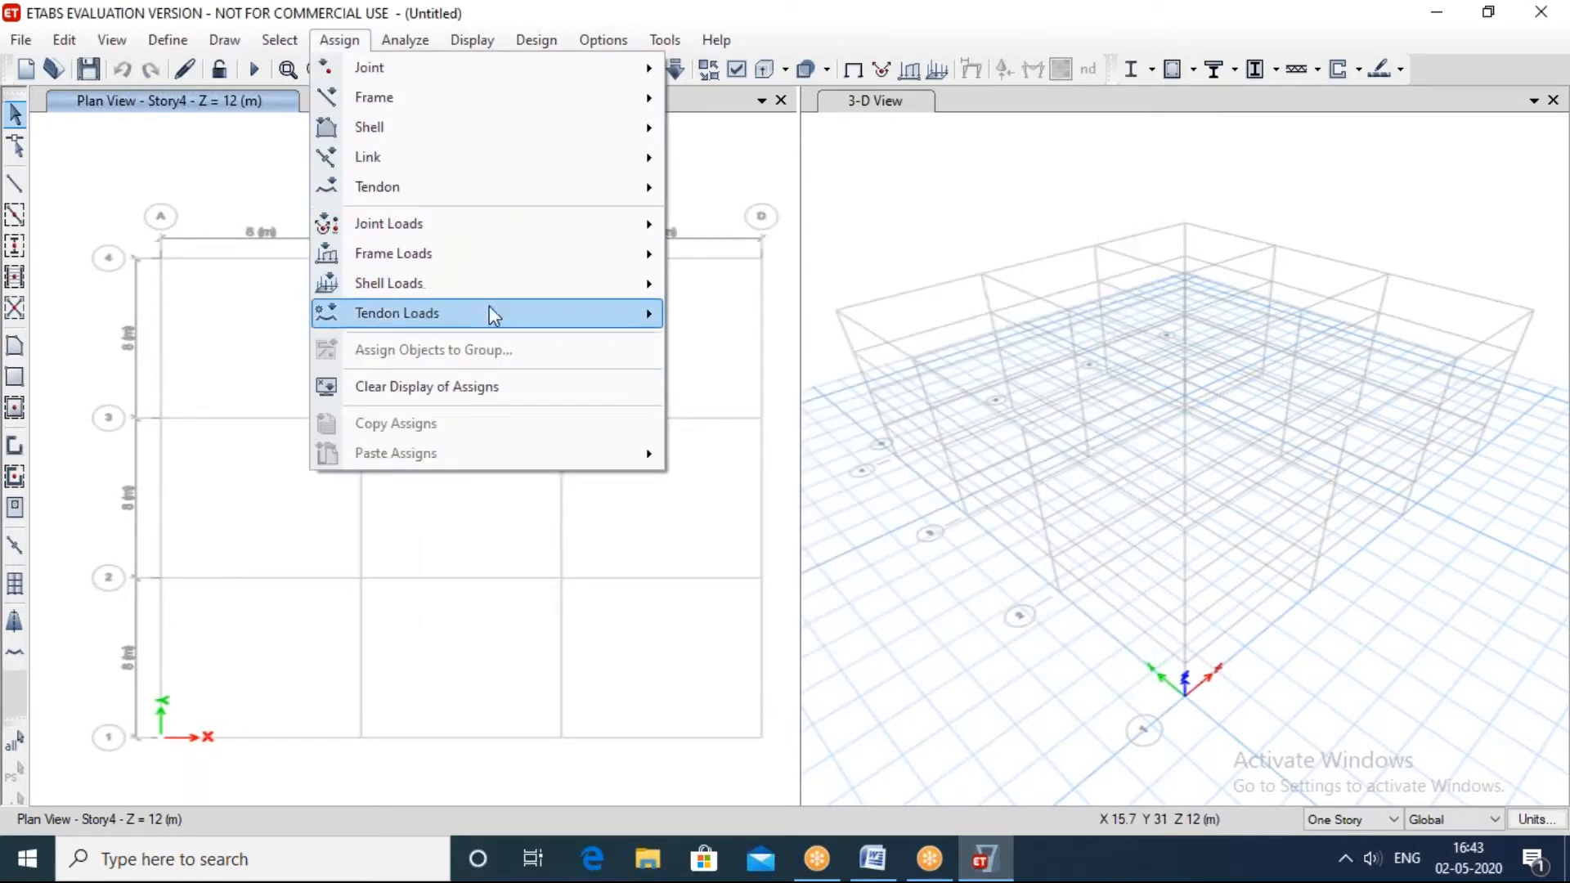
{"action": "mouse_move", "coordinate": [441, 283]}
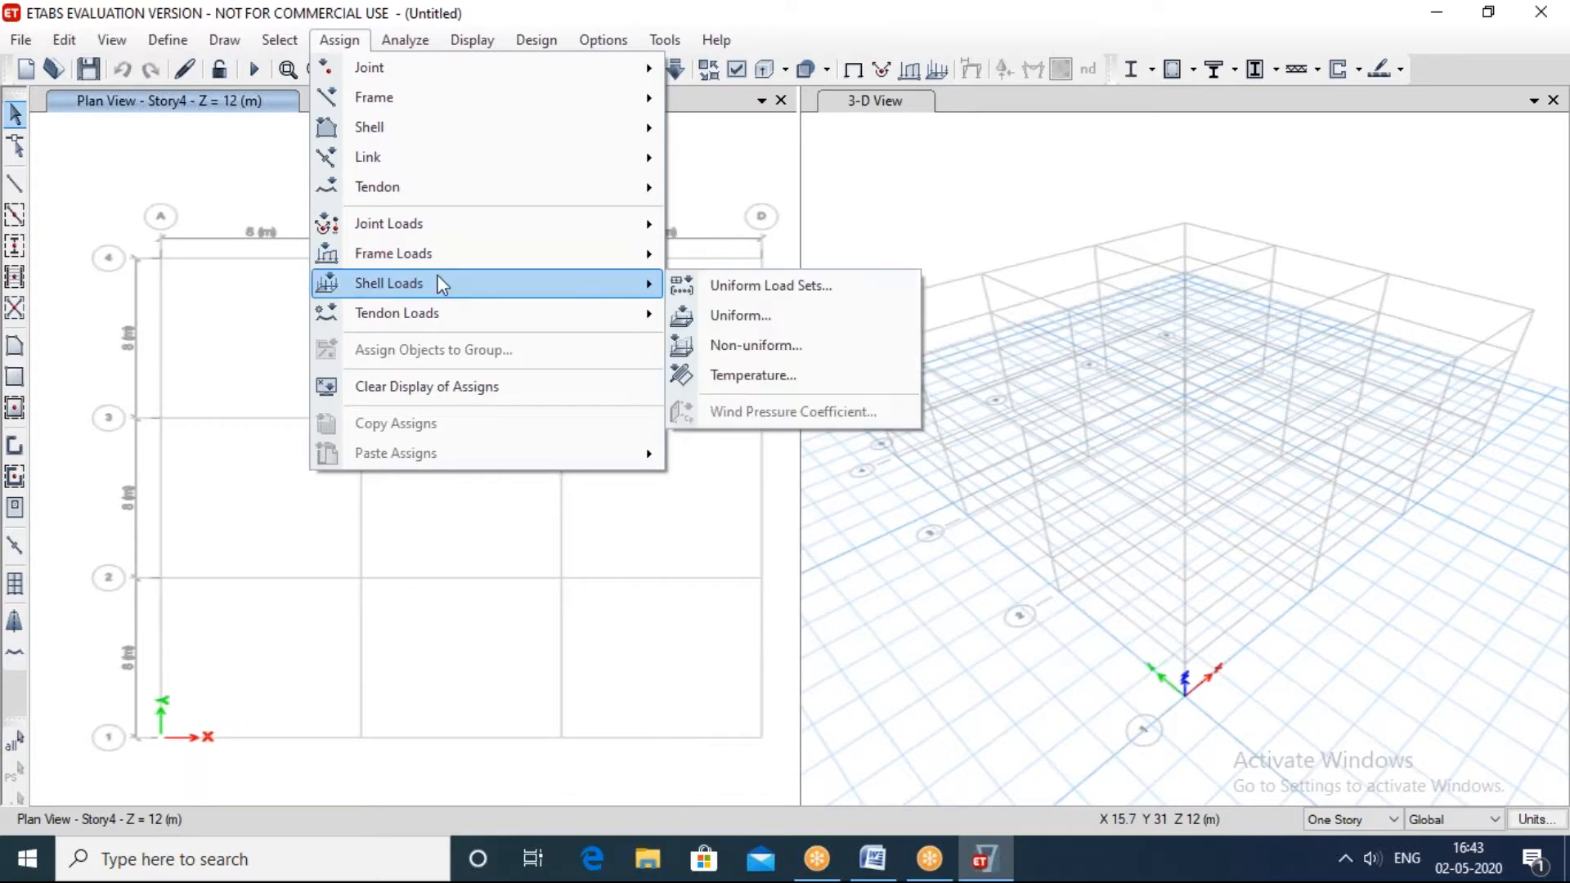
{"action": "left_click", "coordinate": [213, 180]}
Step: Look at the load combination definition options and close them without adding a combination
{"action": "left_click", "coordinate": [168, 39]}
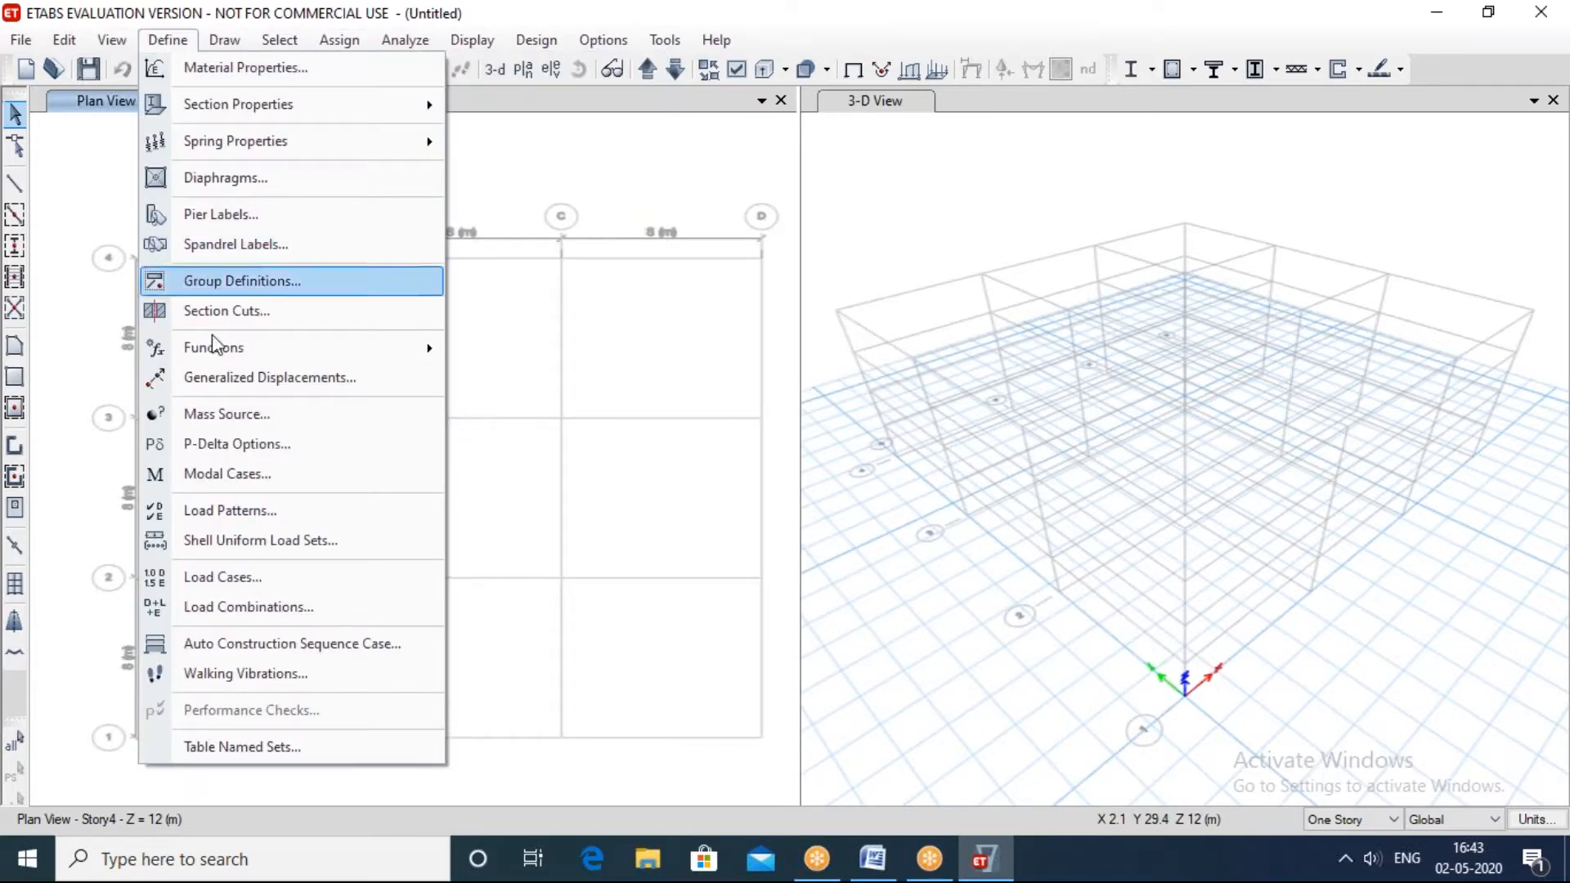
{"action": "left_click", "coordinate": [267, 602]}
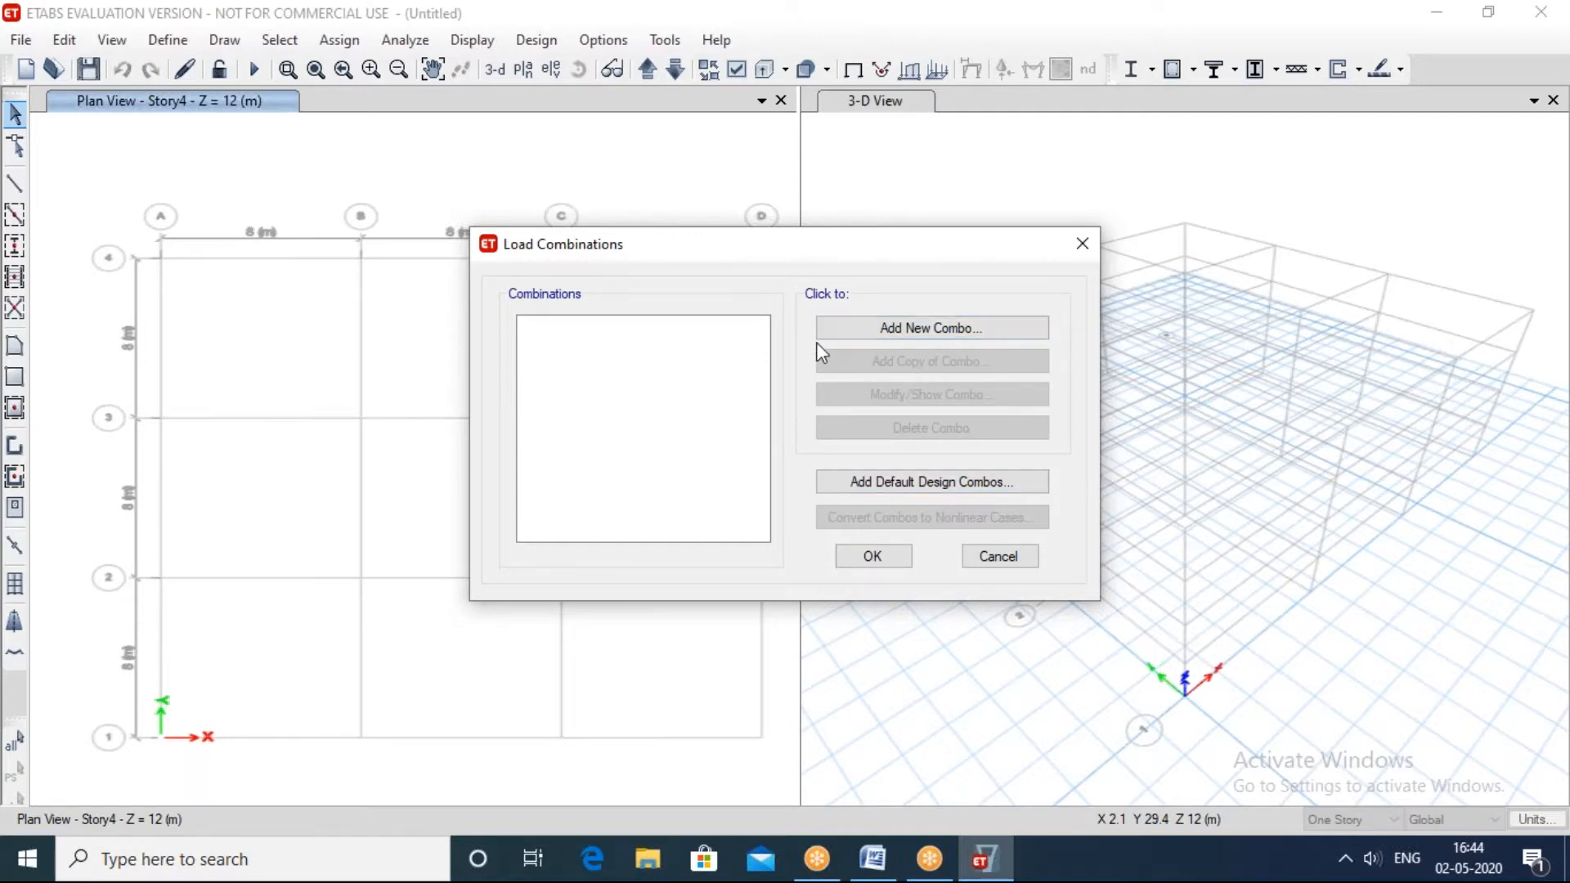
{"action": "left_click", "coordinate": [1081, 247]}
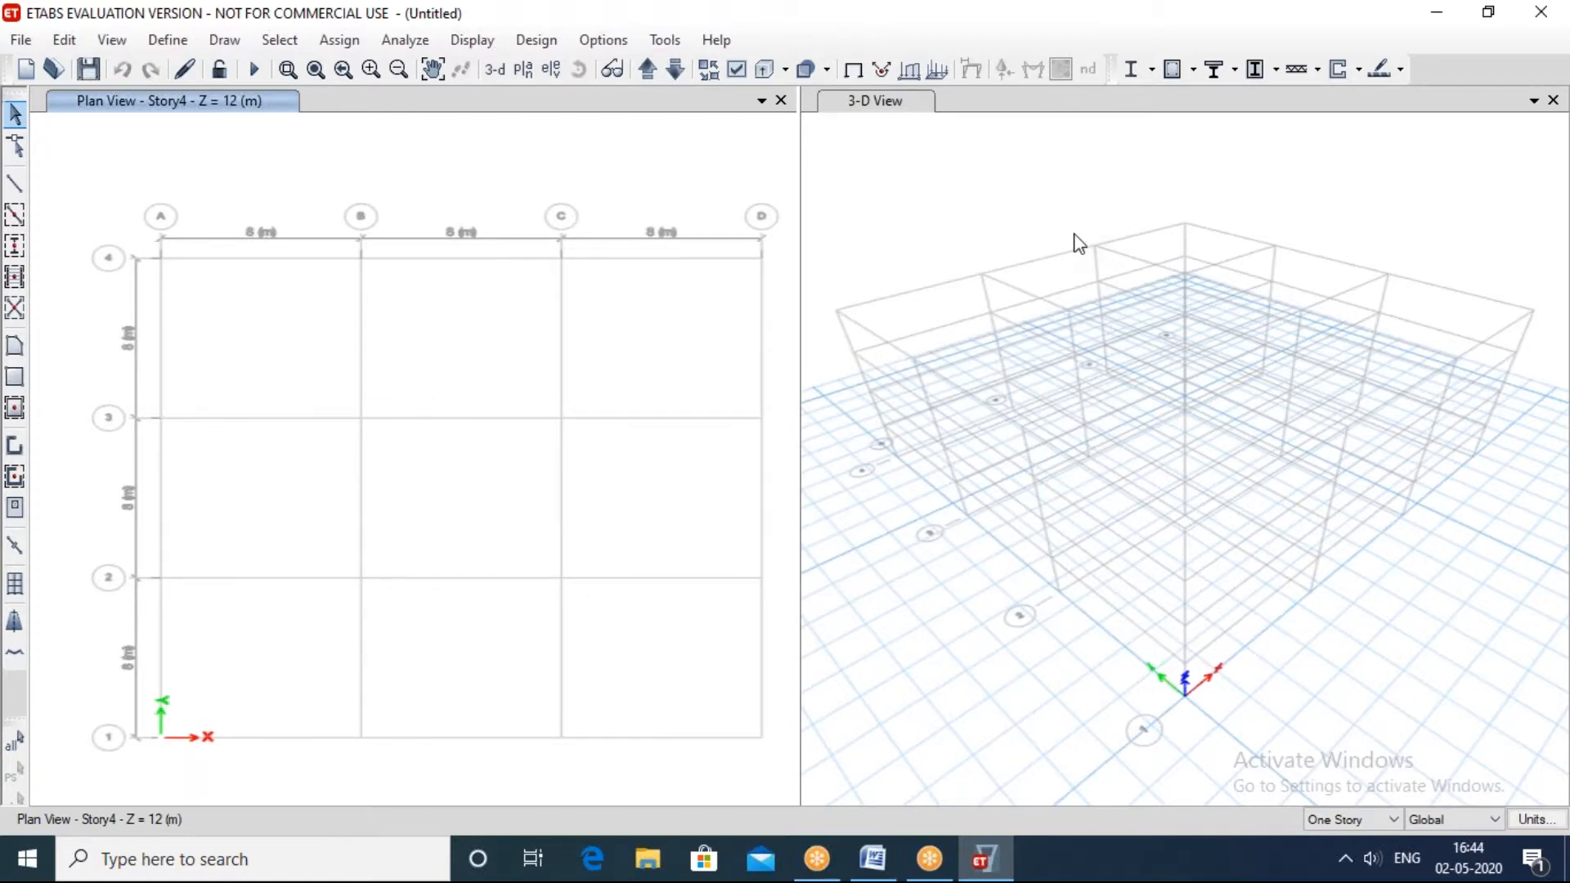
{"action": "left_click", "coordinate": [1551, 590]}
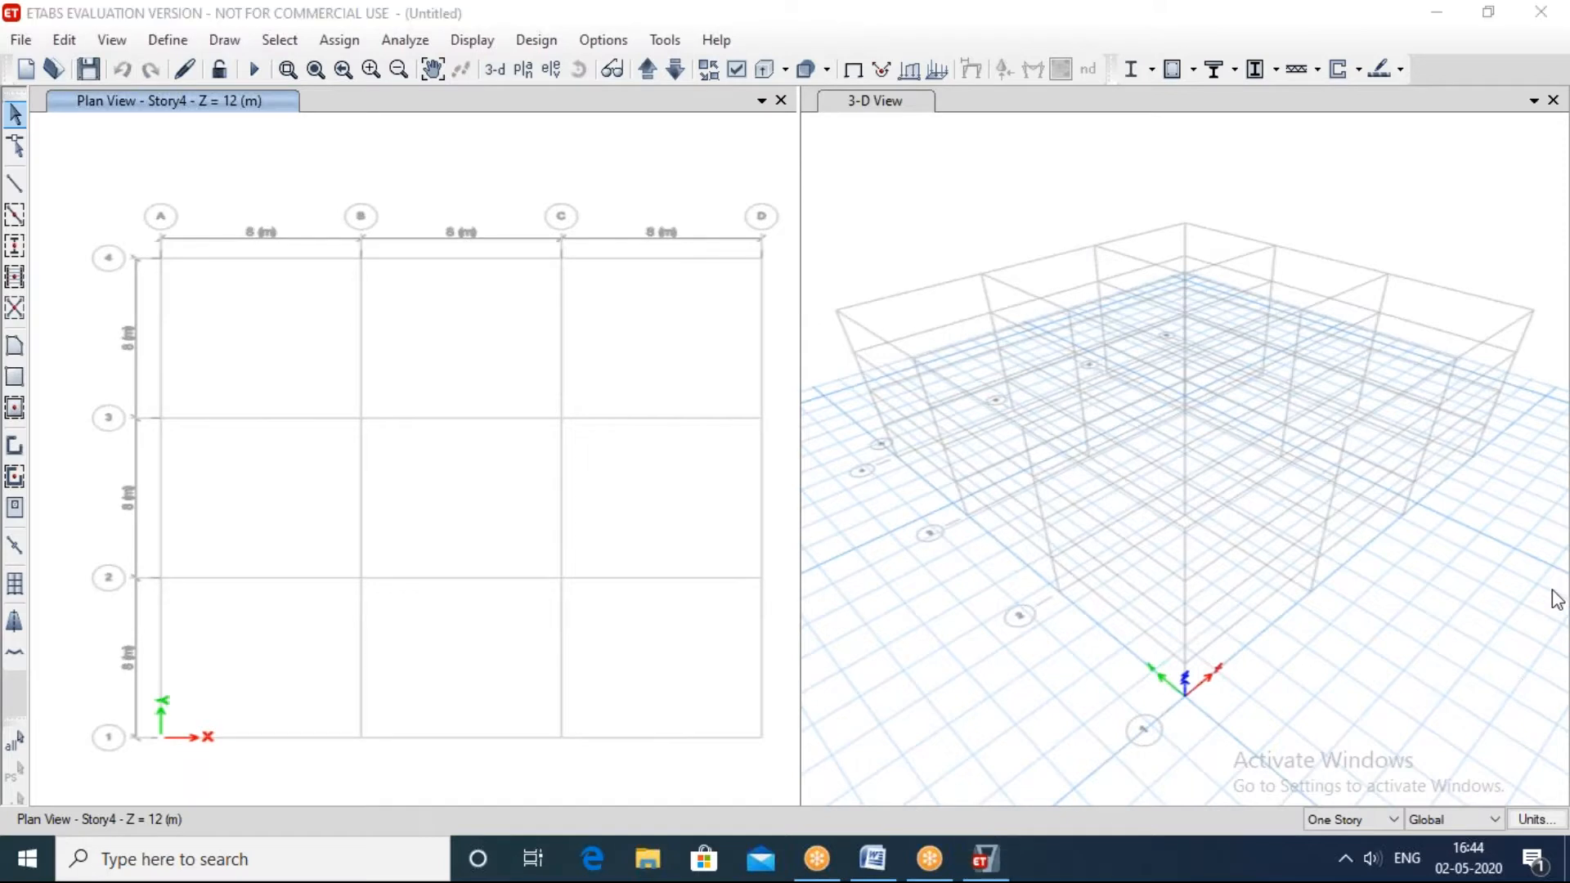
Step: Review the frame load types, including point and distributed, and the shell load types without applying any load
{"action": "left_click", "coordinate": [406, 37]}
{"action": "left_click", "coordinate": [339, 39]}
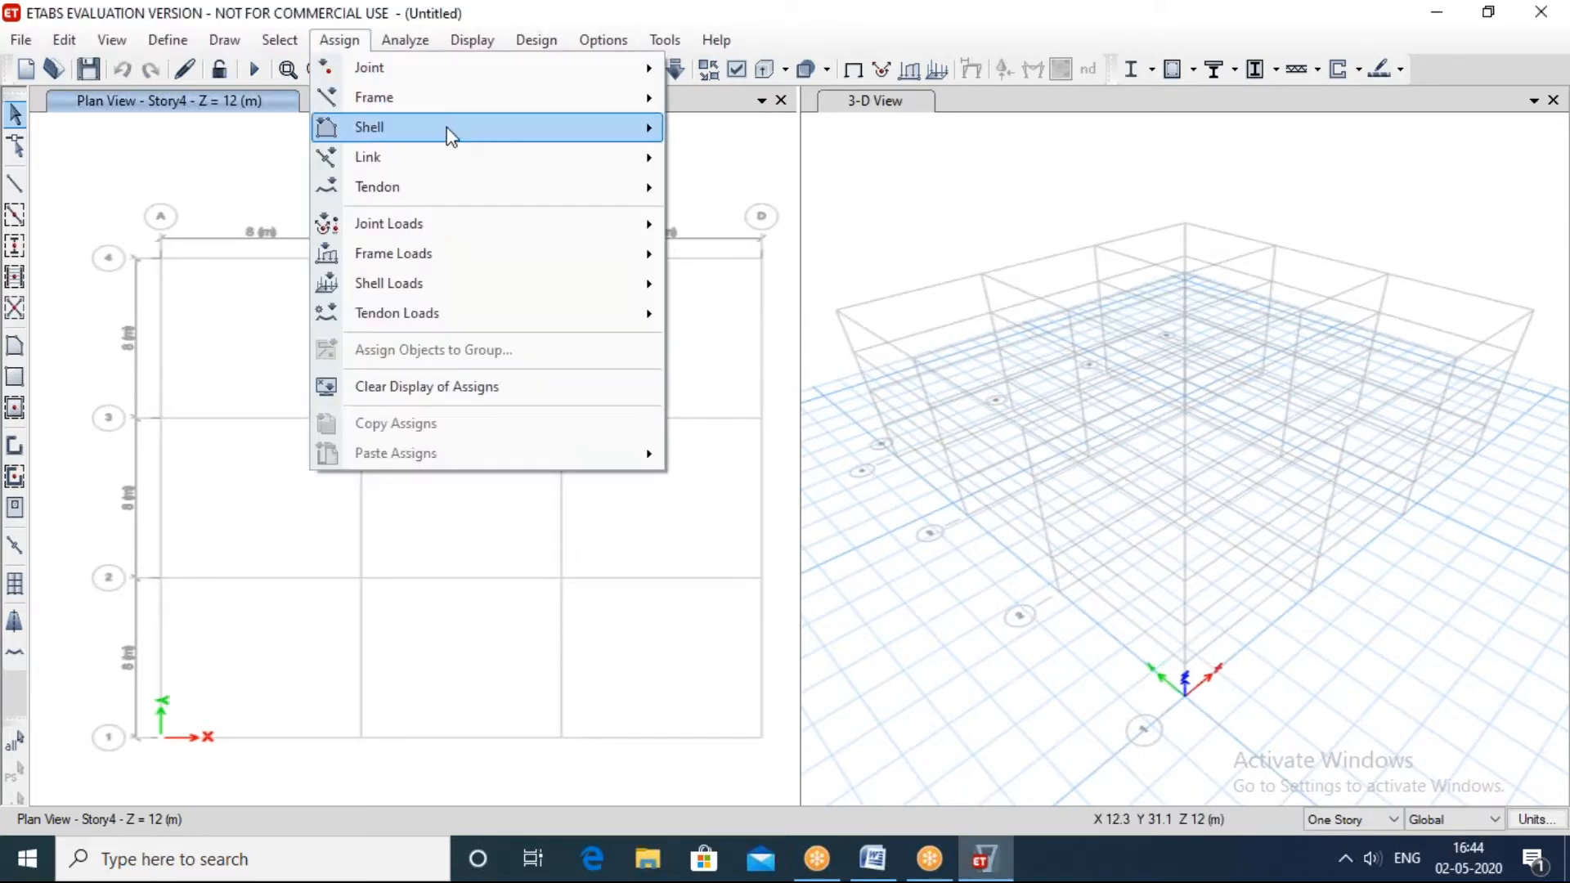
{"action": "mouse_move", "coordinate": [463, 244]}
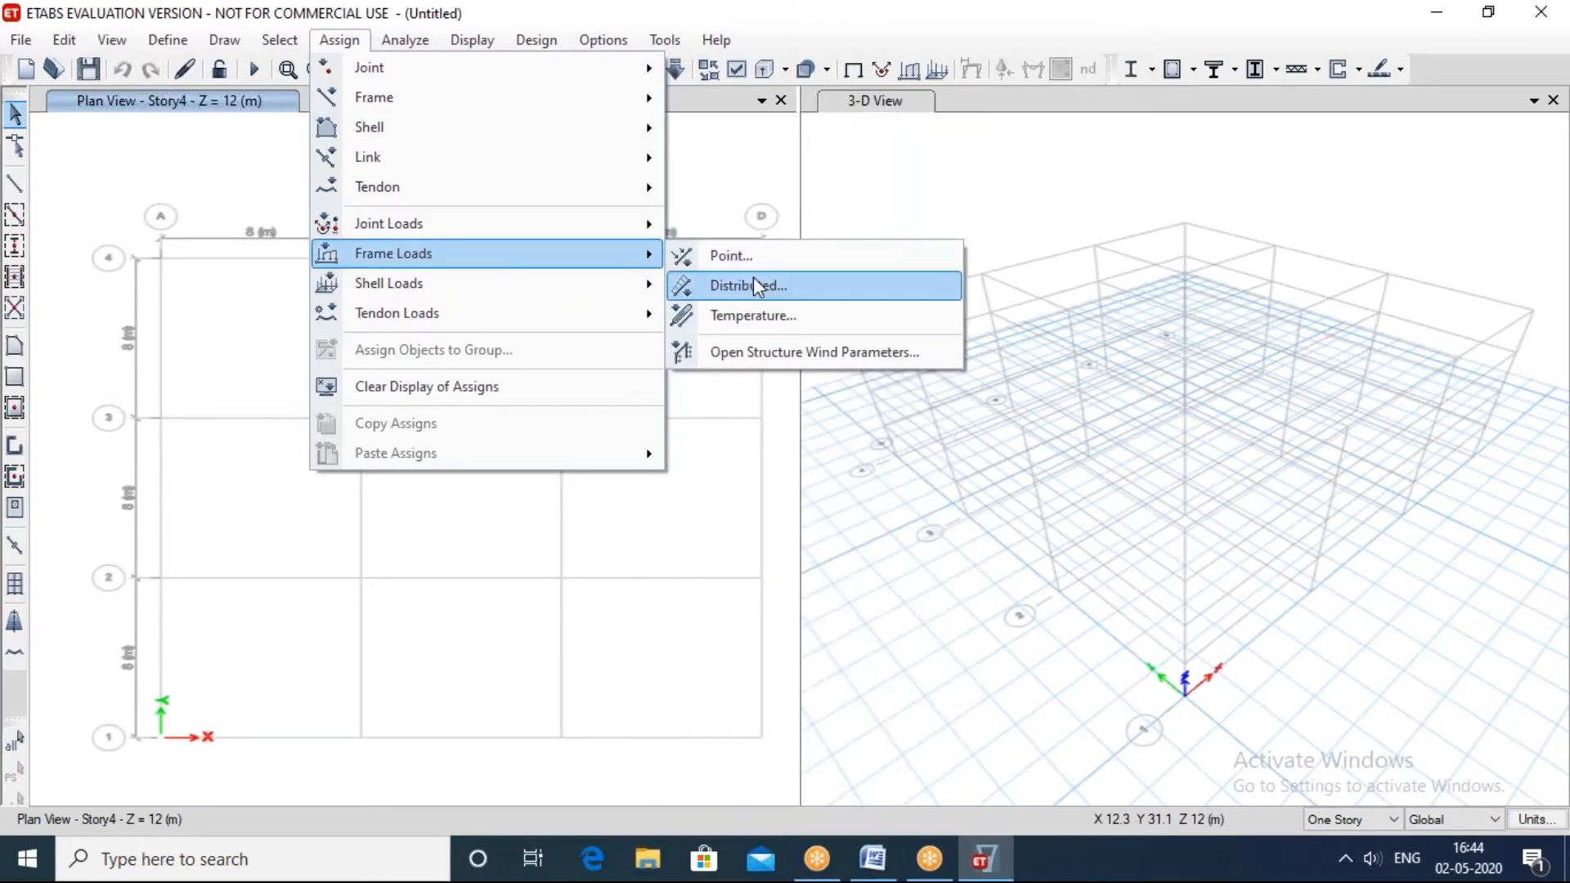
{"action": "mouse_move", "coordinate": [543, 279]}
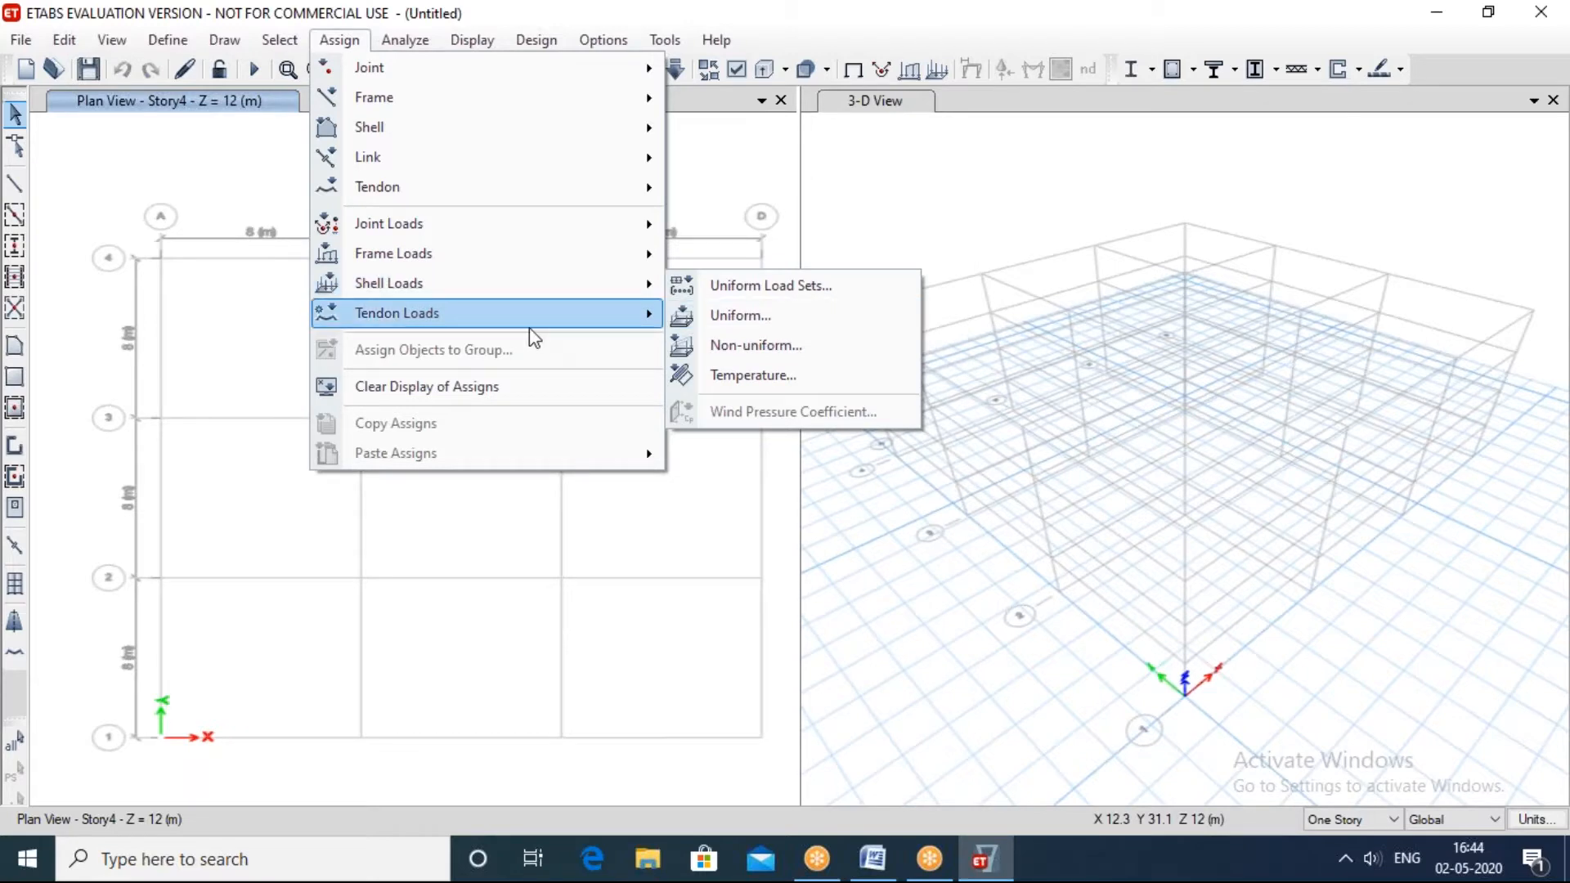
{"action": "left_click", "coordinate": [848, 175]}
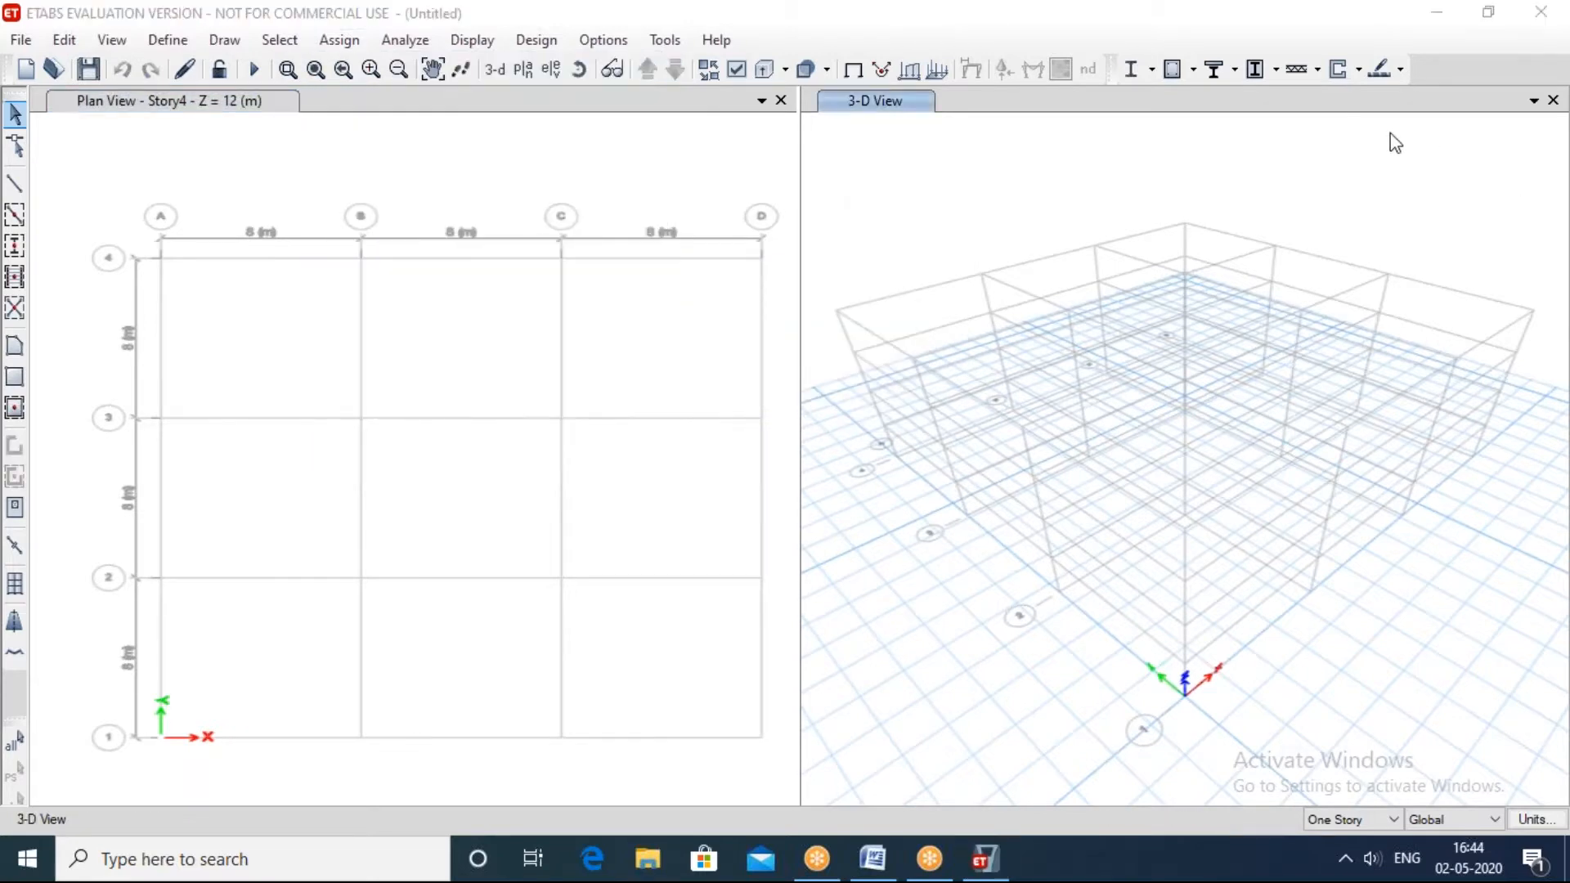